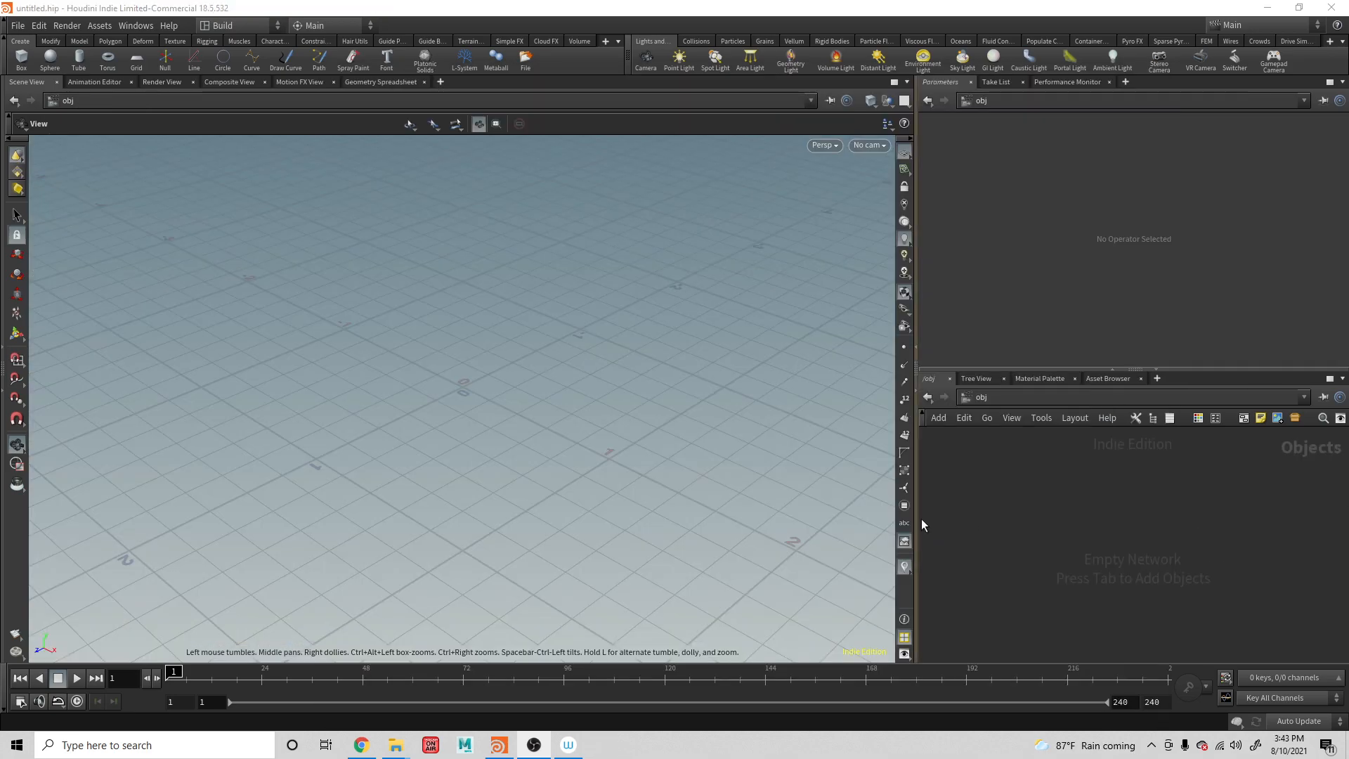
# Create a Geometry object in the network and rename it RockFormation
pyautogui.press('Tab')
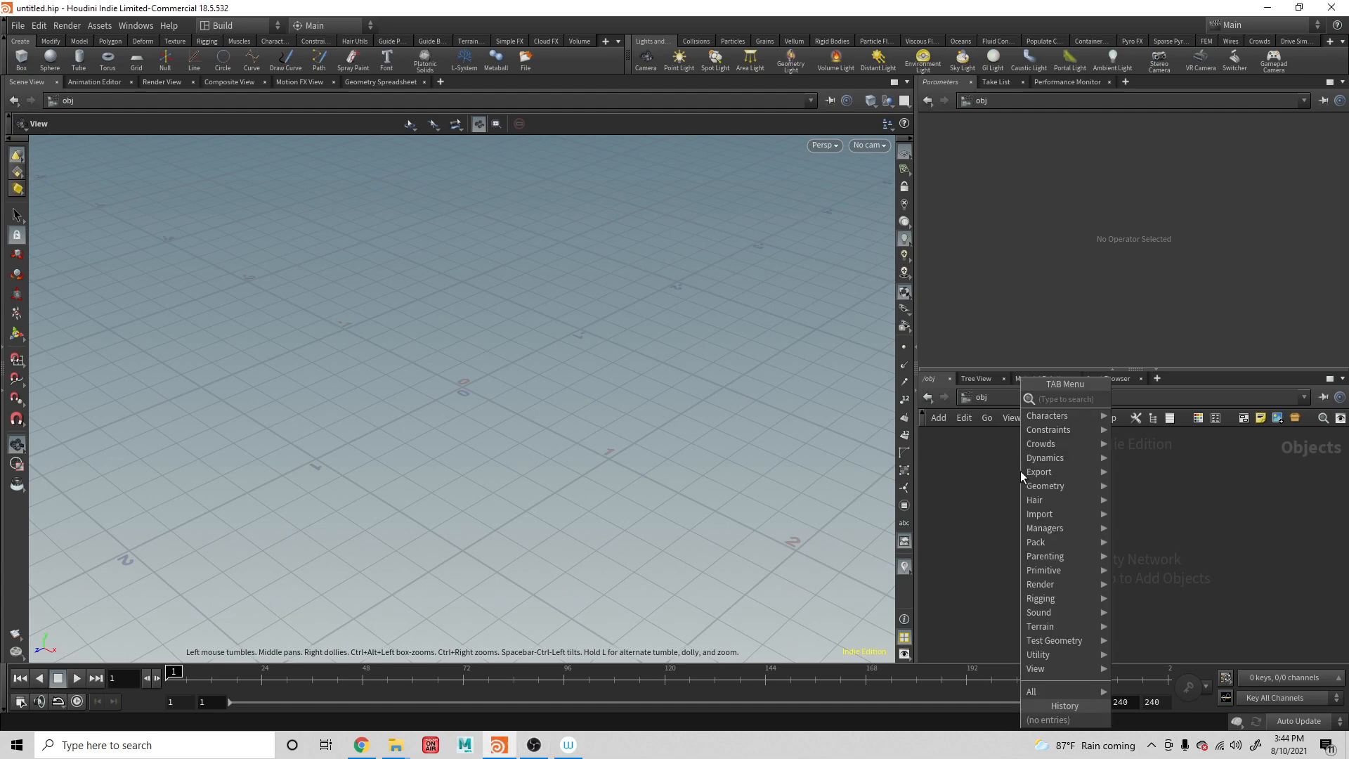
pyautogui.write('g')
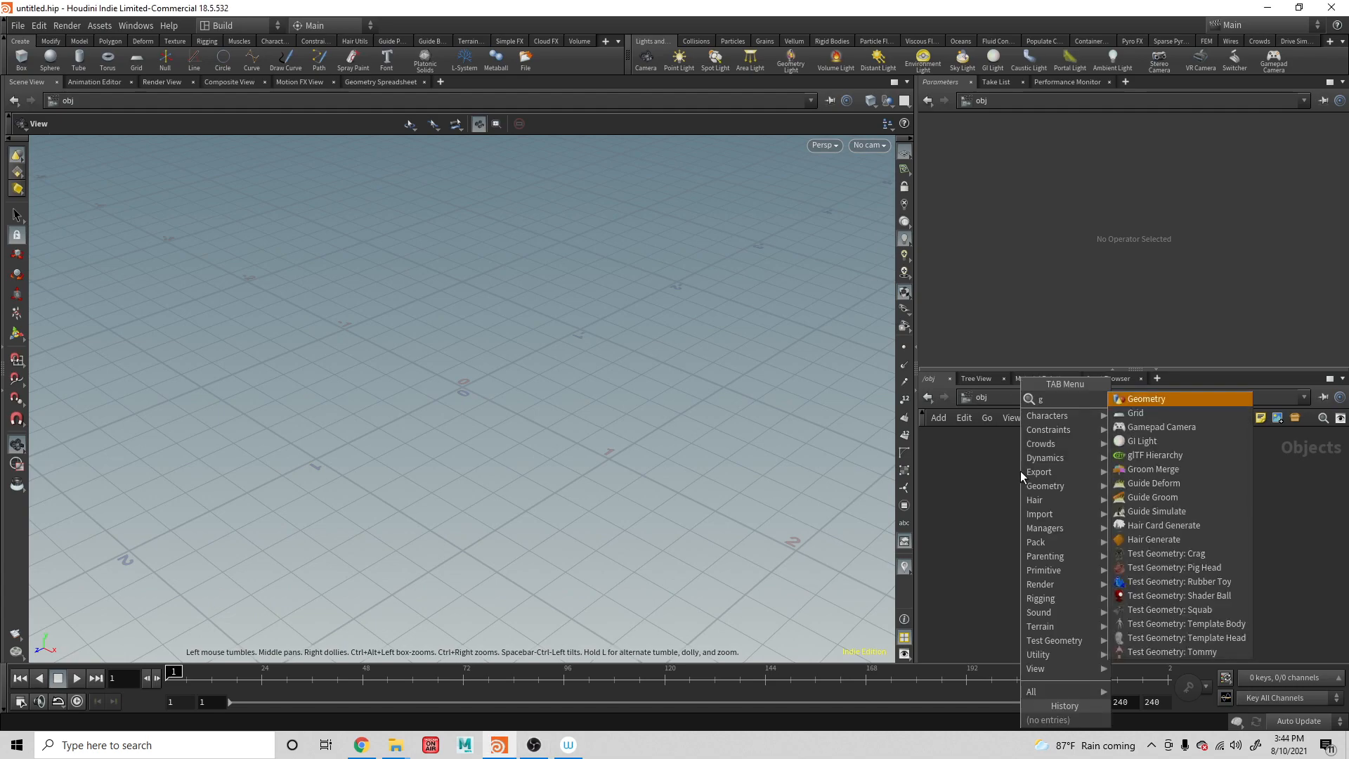
pyautogui.press('Return')
pyautogui.click(1020, 471)
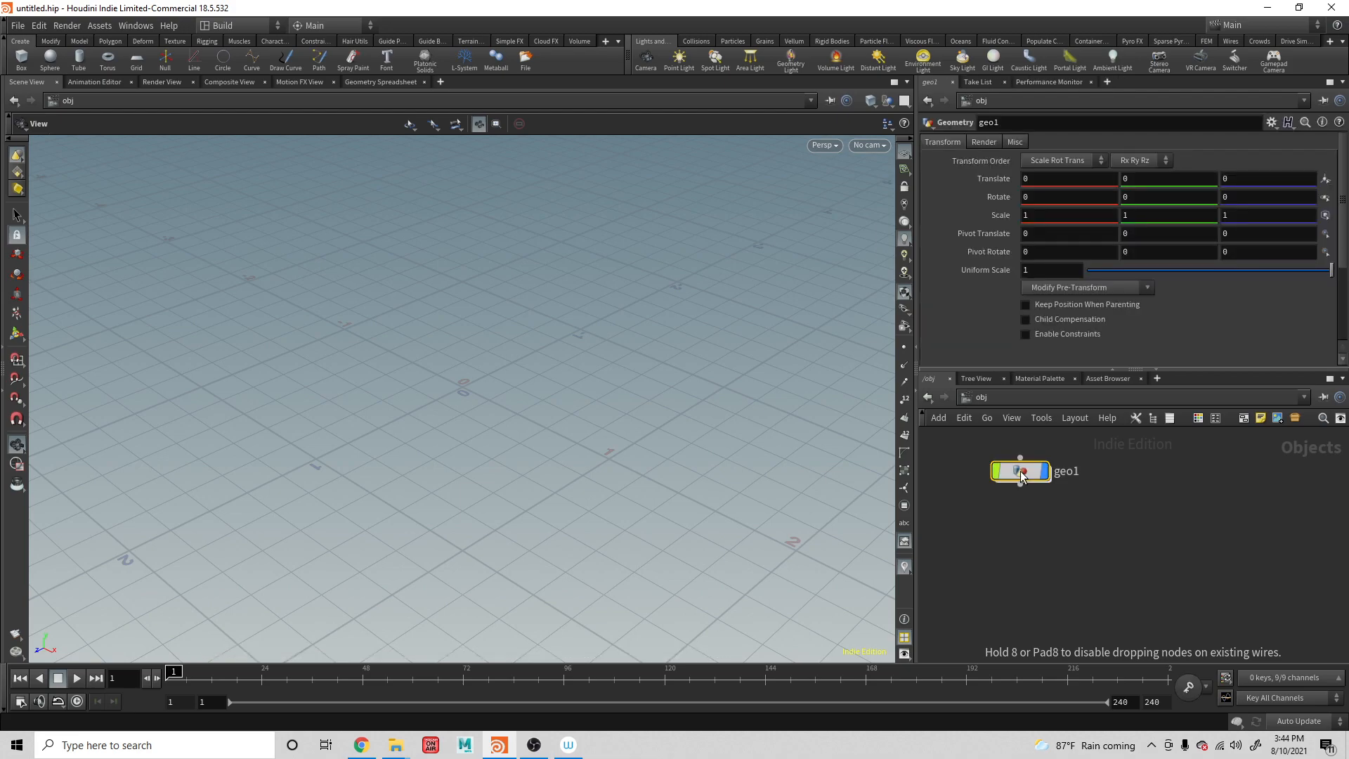
pyautogui.doubleClick(1065, 473)
pyautogui.doubleClick(1063, 470)
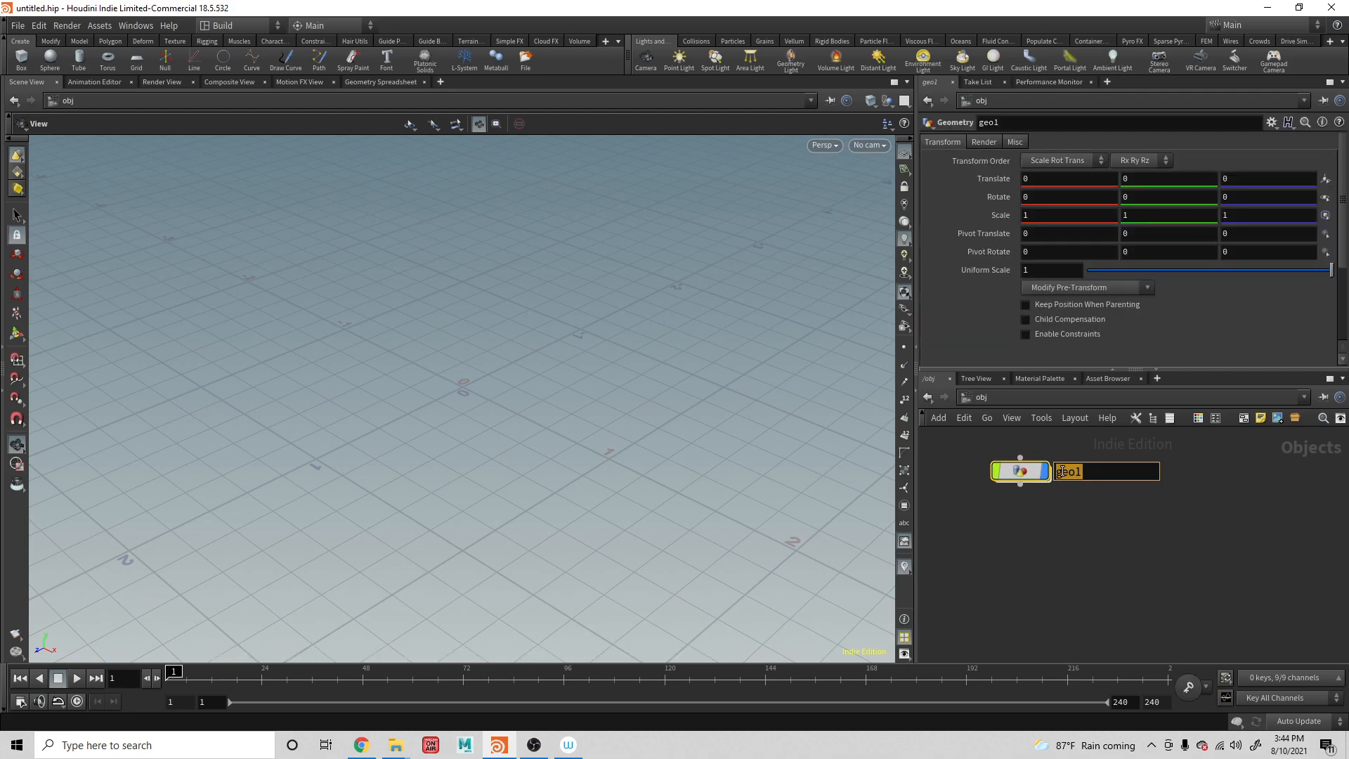
pyautogui.write('RockFormation')
pyautogui.press('Return')
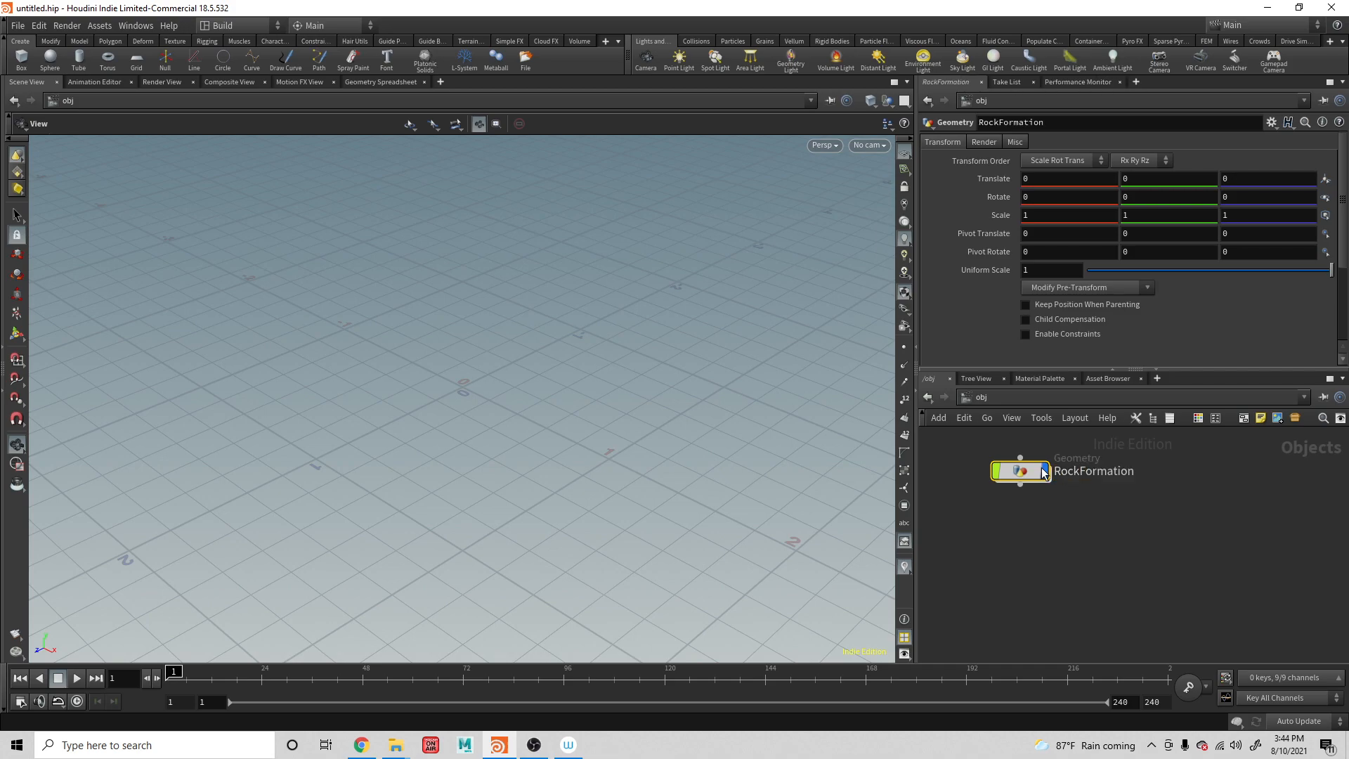
# Add a Tube node inside the RockFormation geometry network
pyautogui.doubleClick(1006, 475)
pyautogui.press('Tab')
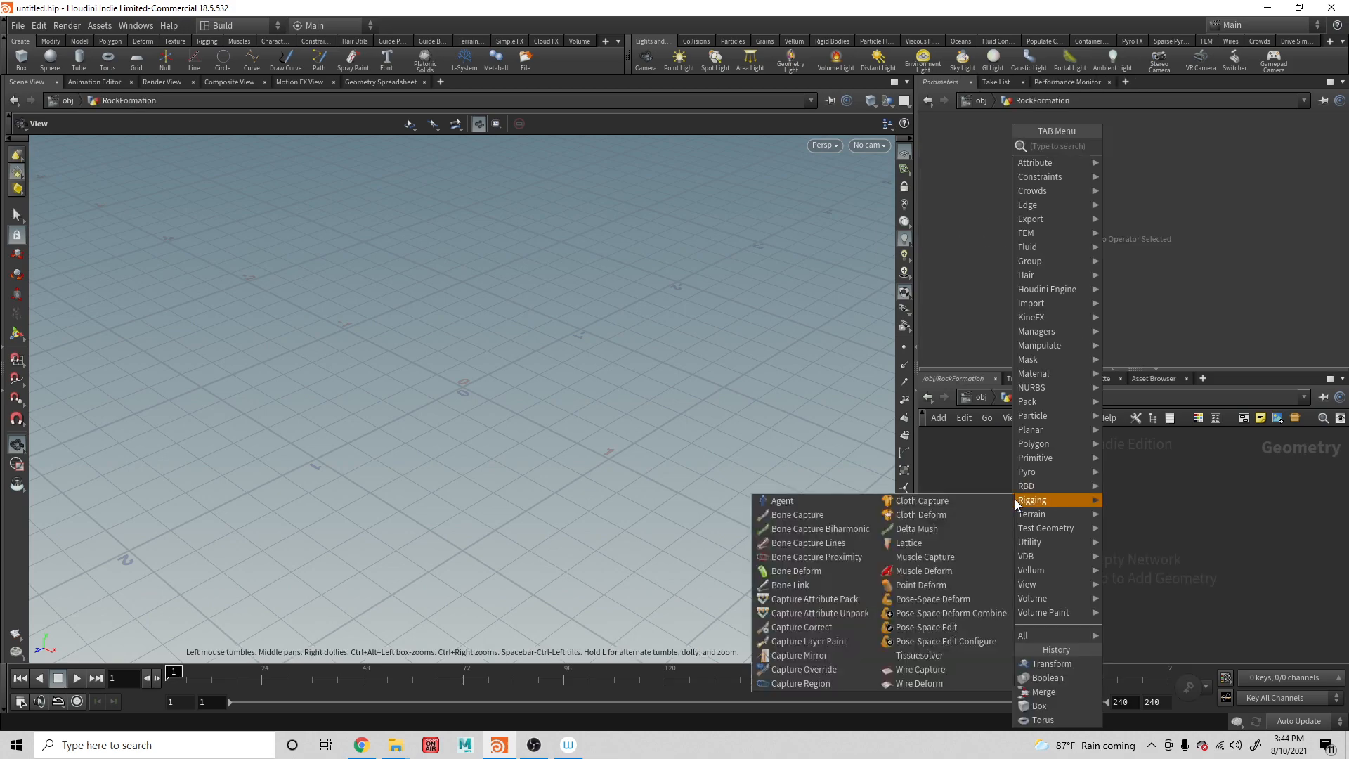
pyautogui.write('tub')
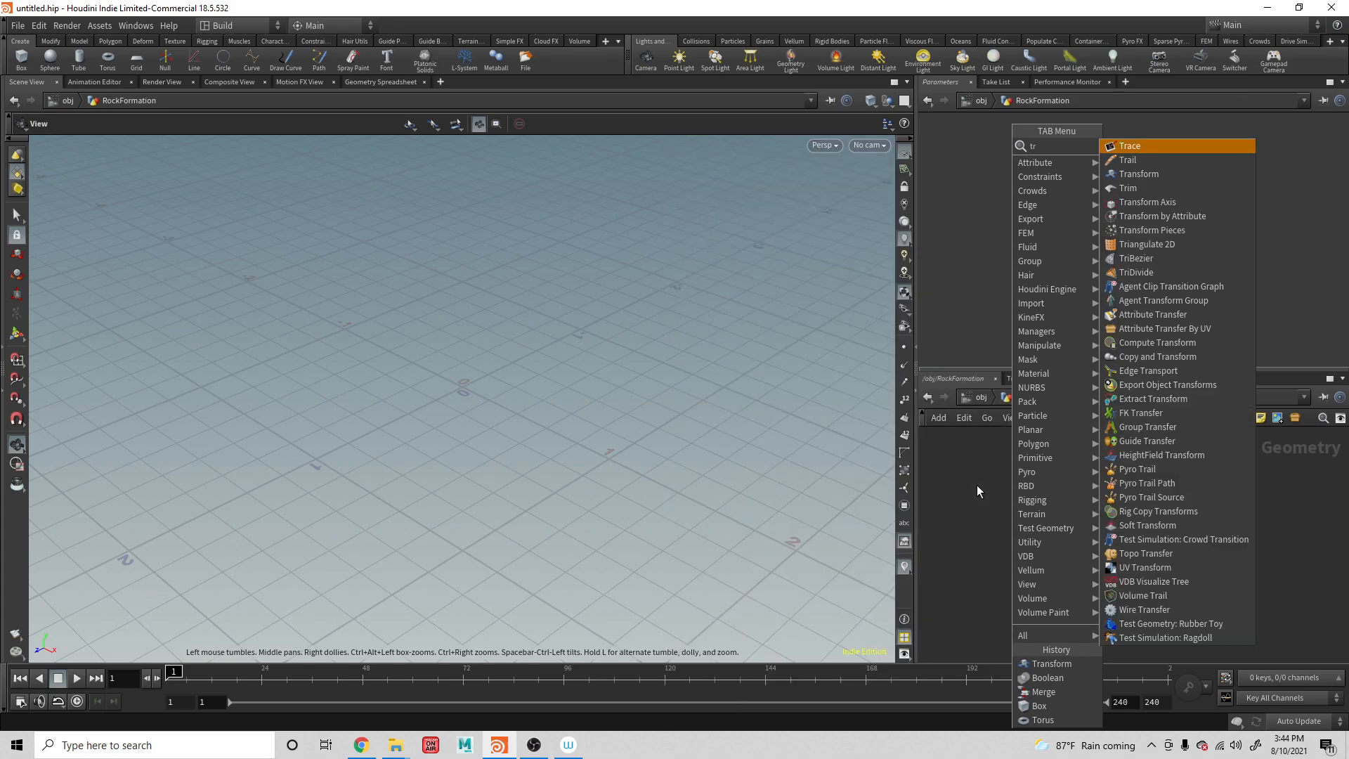
pyautogui.press('Return')
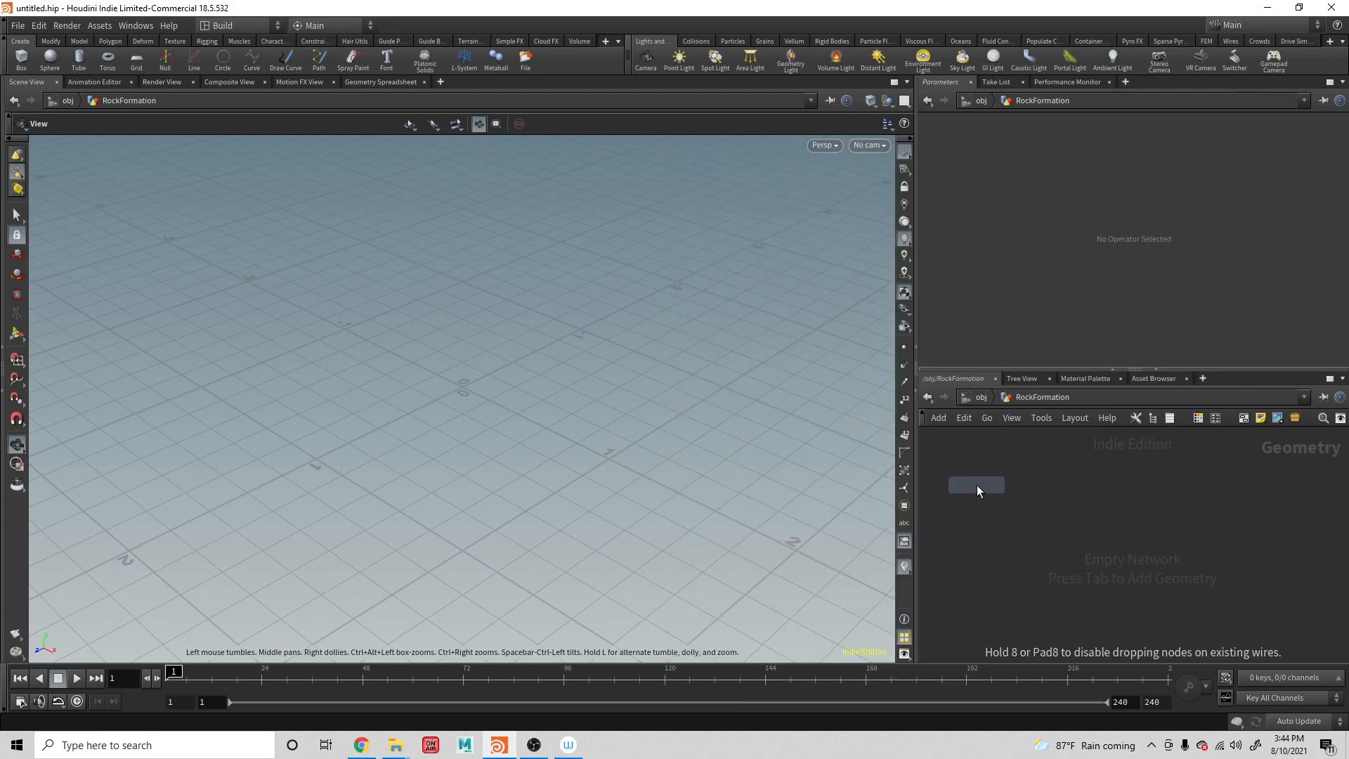
pyautogui.click(992, 497)
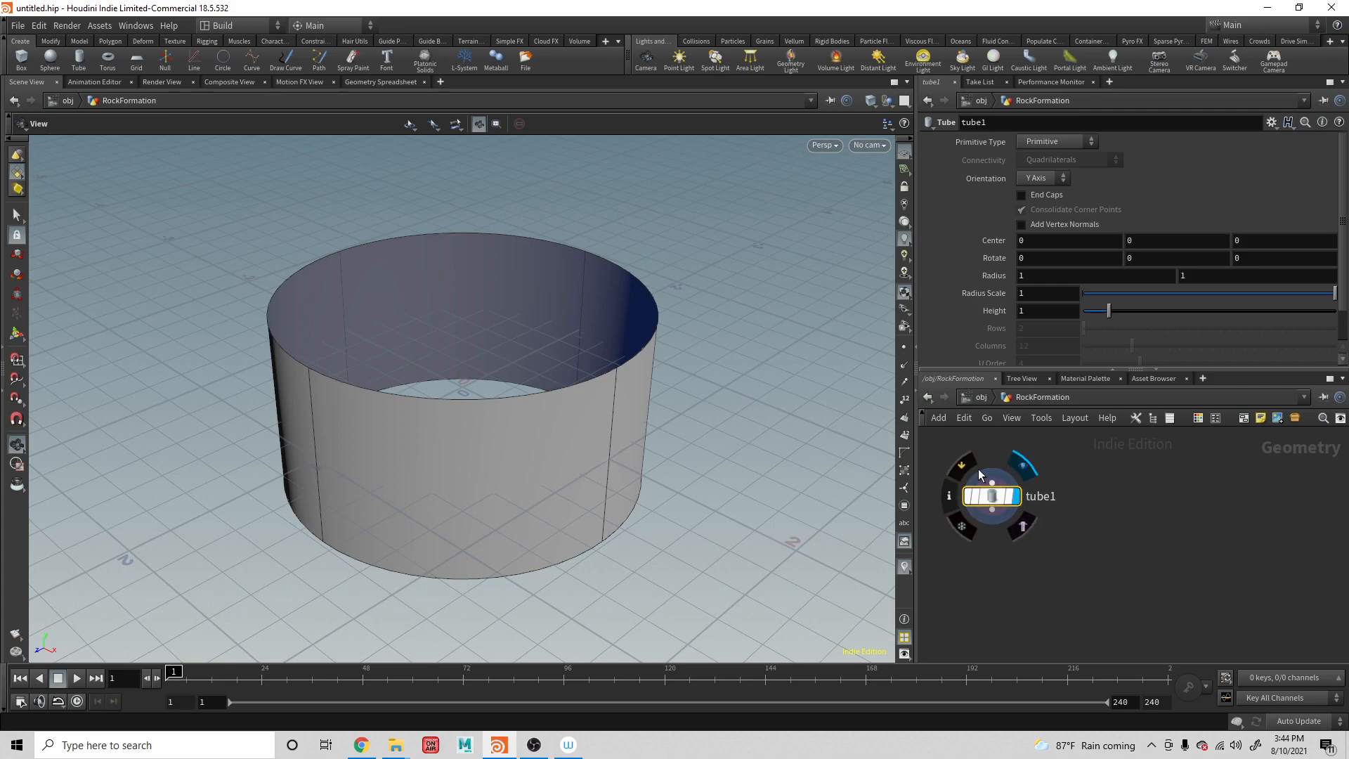
# Set the tube's primitive type to Polygon and enable its end caps
pyautogui.moveTo(529, 383); pyautogui.dragTo(506, 422, button='right')
pyautogui.moveTo(506, 422); pyautogui.dragTo(515, 346)
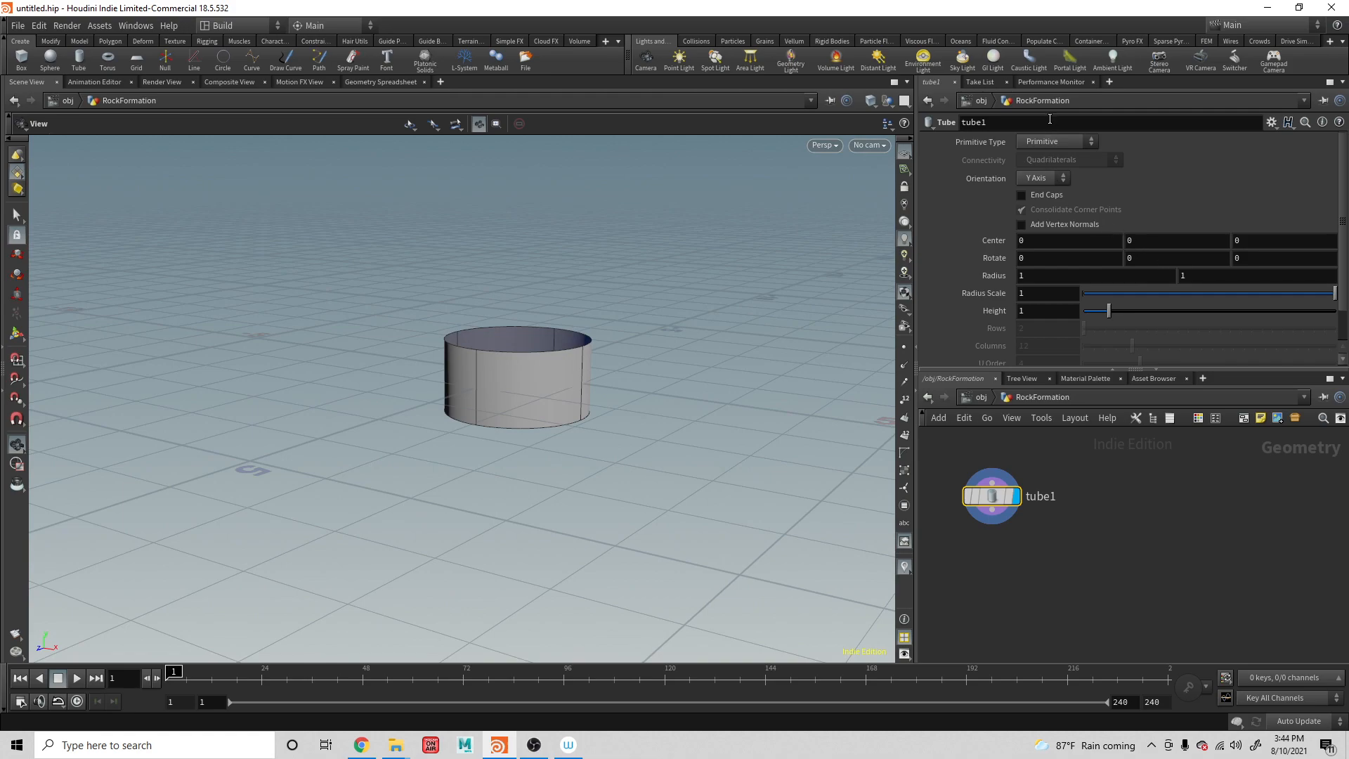
pyautogui.click(1058, 141)
pyautogui.click(1058, 173)
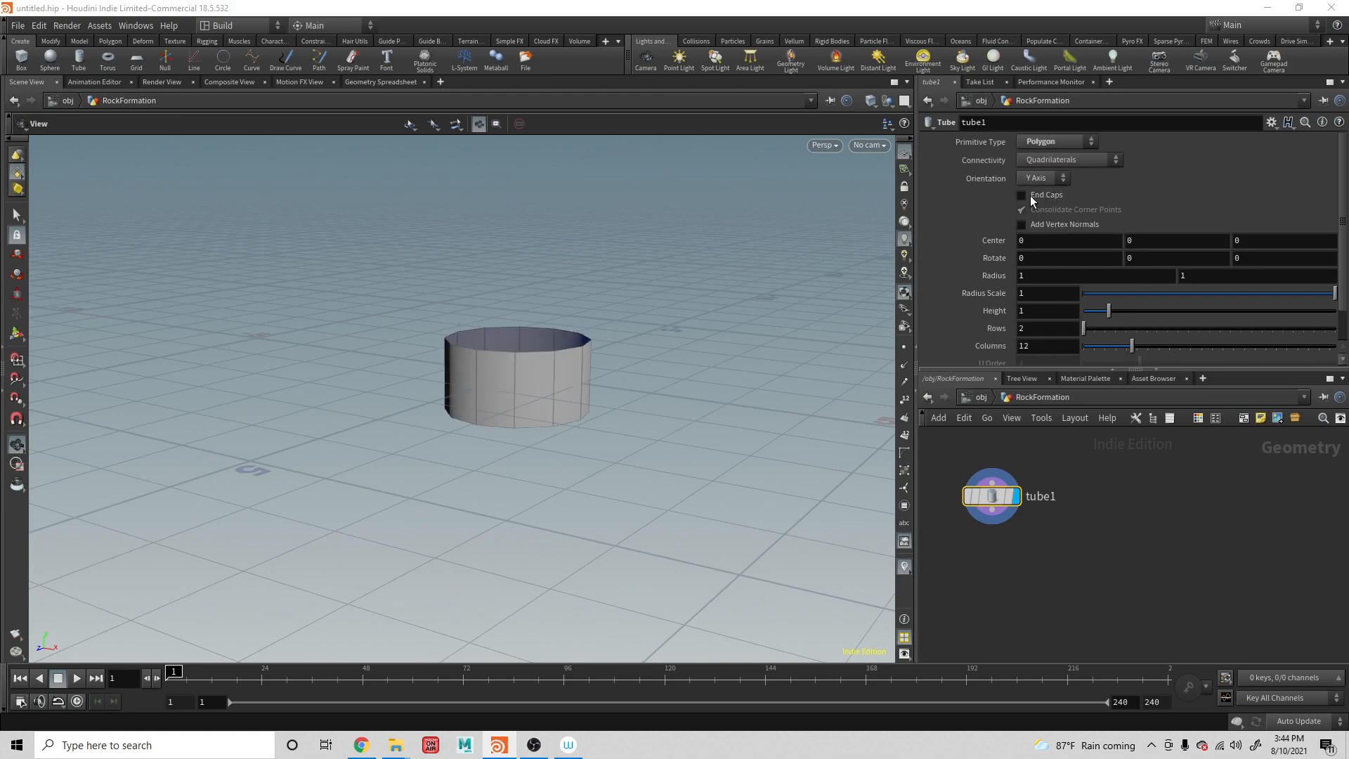
pyautogui.click(1033, 197)
pyautogui.keyDown('alt'); pyautogui.moveTo(548, 319); pyautogui.dragTo(500, 356); pyautogui.keyUp('alt')
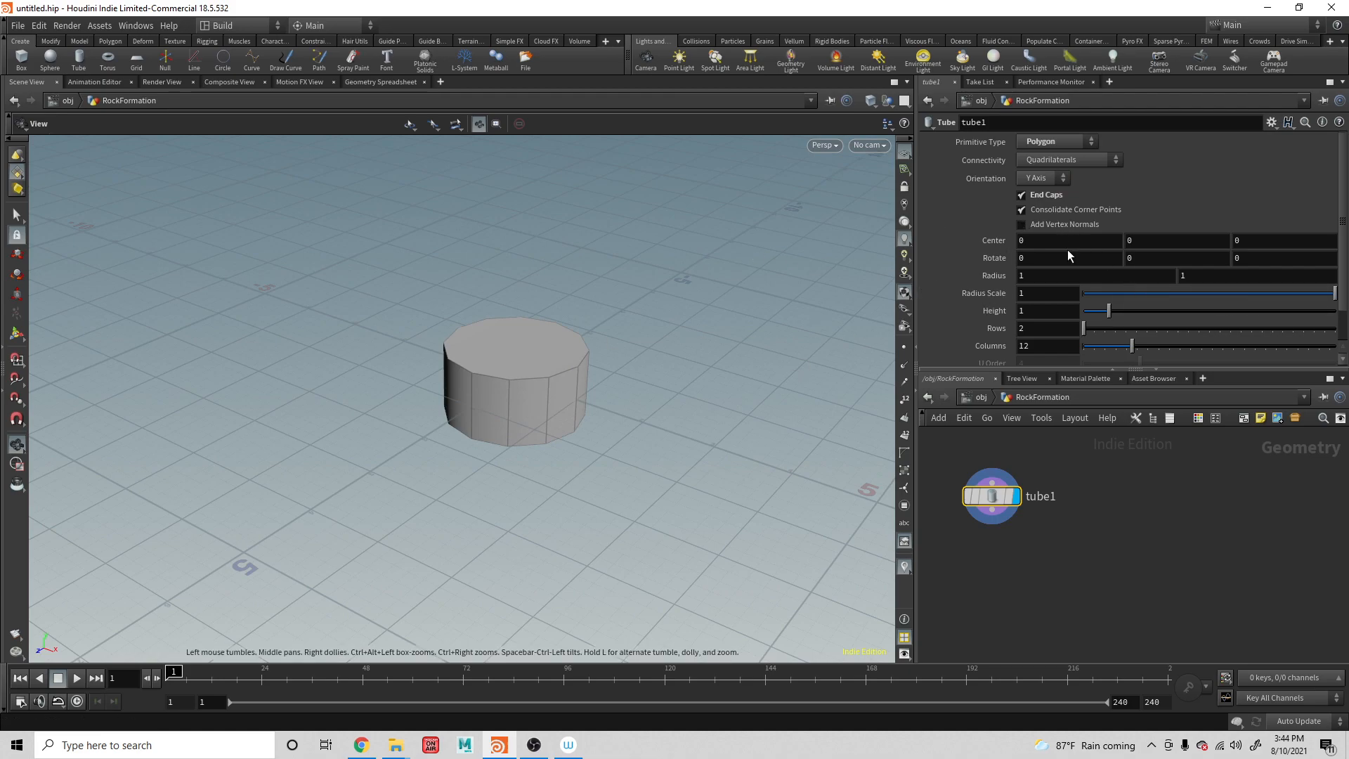
# Try raising the tube's Y center, undo it, and adjust the tube's height to 3.24
pyautogui.moveTo(1145, 241)
pyautogui.mouseDown(button='middle')
pyautogui.moveTo(1145, 197)
pyautogui.moveTo(1140, 242)
pyautogui.mouseUp(button='middle')
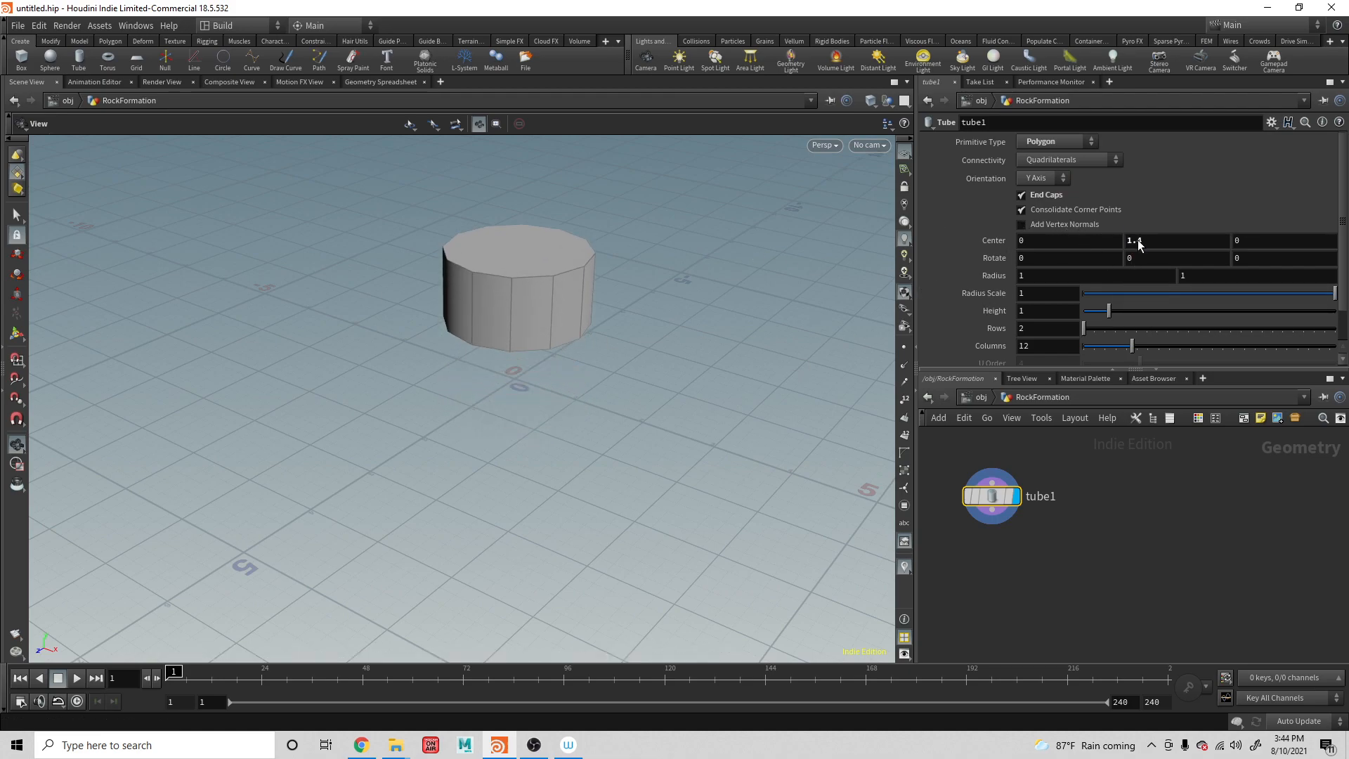
pyautogui.hotkey('ctrl', 'z')
pyautogui.moveTo(1108, 310); pyautogui.dragTo(1175, 310)
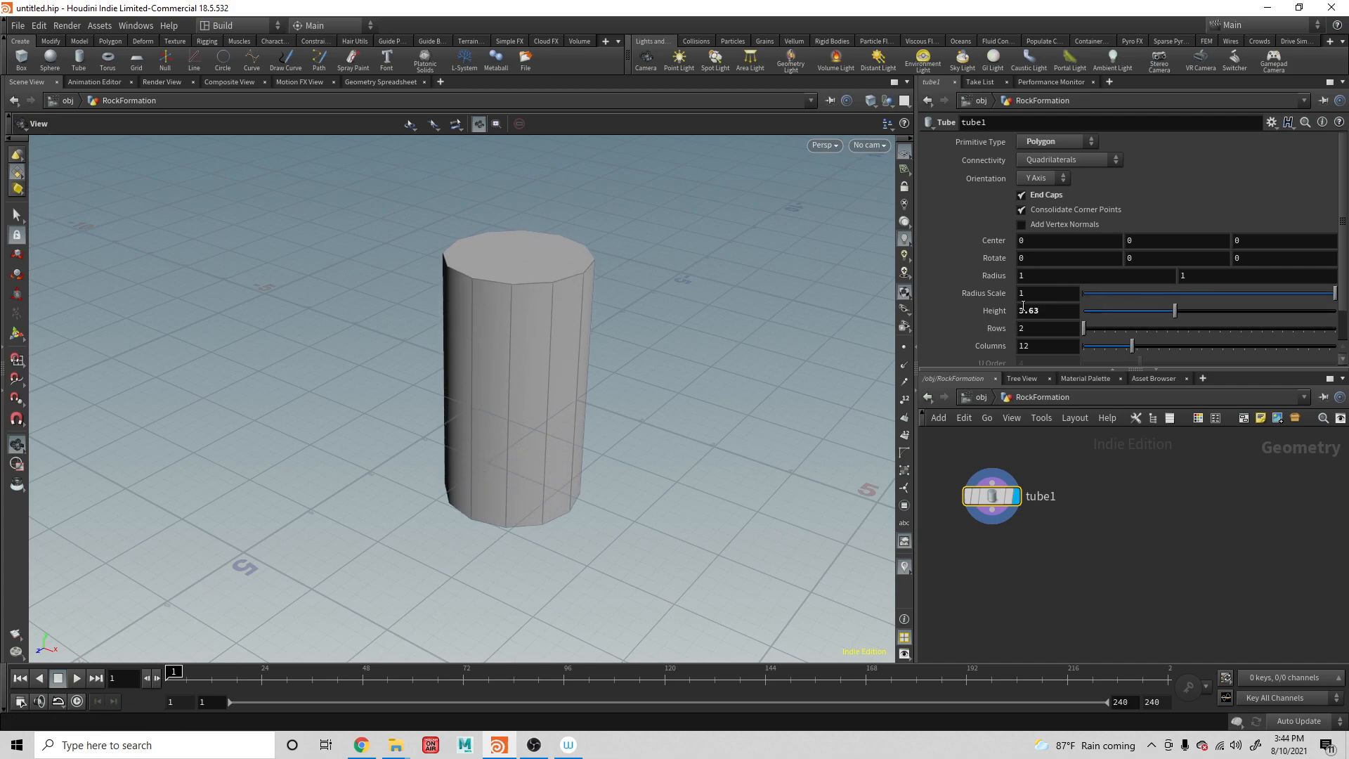
pyautogui.moveTo(635, 377); pyautogui.dragTo(478, 464)
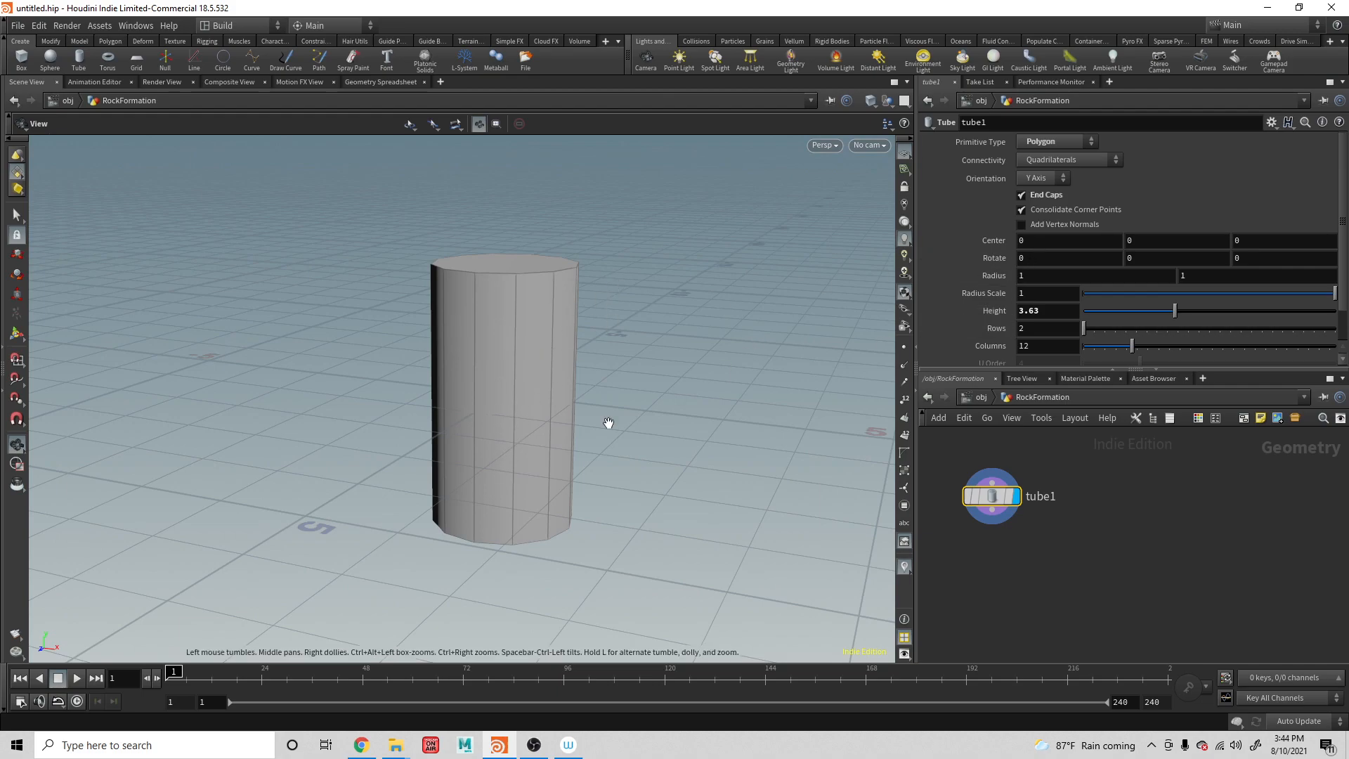
pyautogui.moveTo(1175, 309); pyautogui.dragTo(1149, 328)
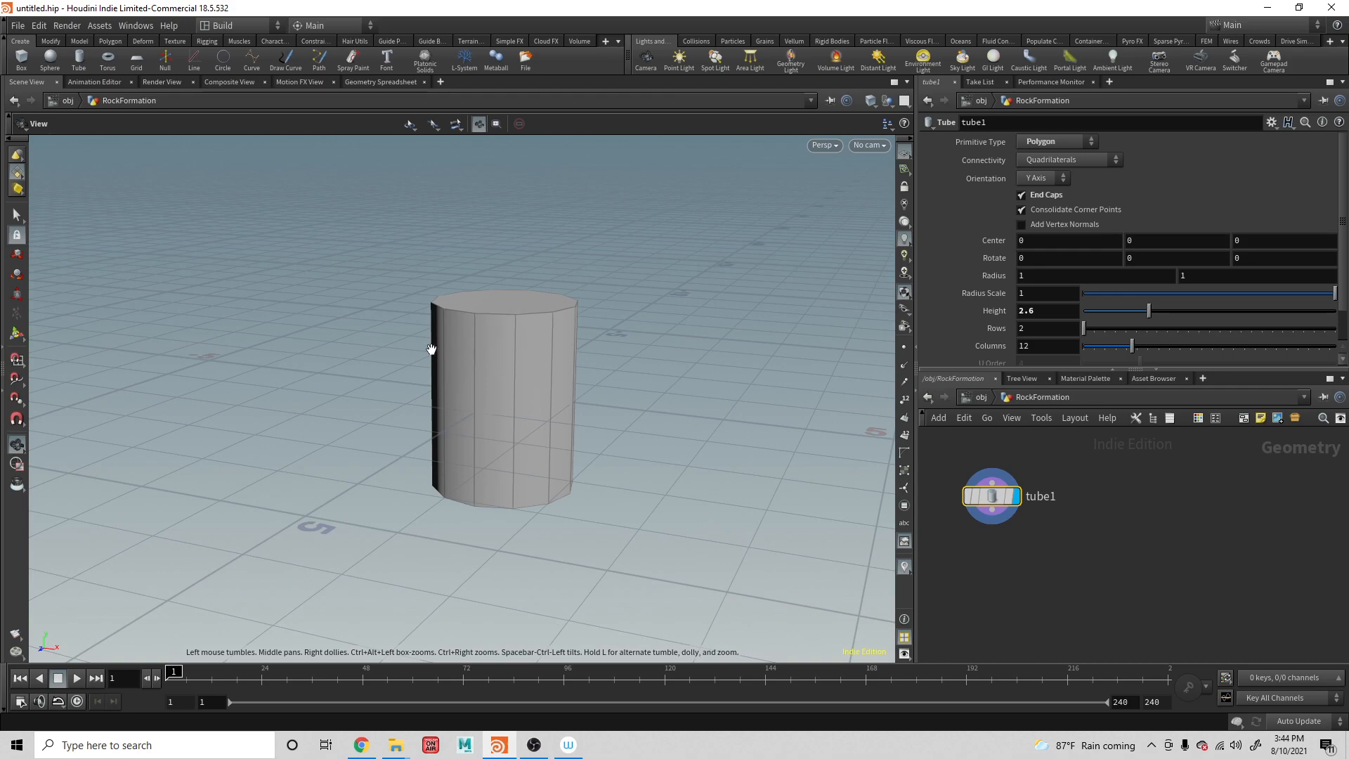
pyautogui.moveTo(1144, 312)
pyautogui.mouseDown()
pyautogui.moveTo(1200, 309)
pyautogui.moveTo(1165, 311)
pyautogui.mouseUp()
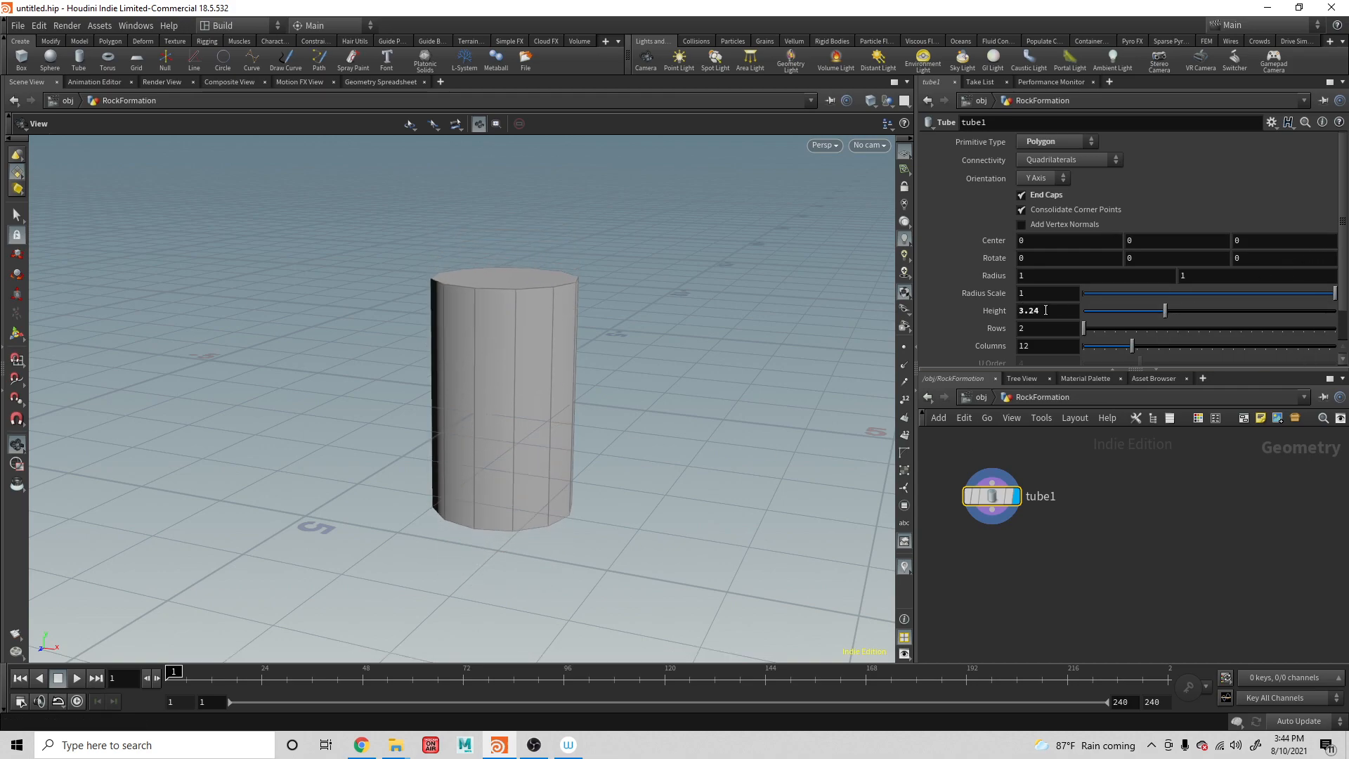
# Link the tube's Y center to its height parameter with the expression ch("height")/2
pyautogui.rightClick(1047, 312)
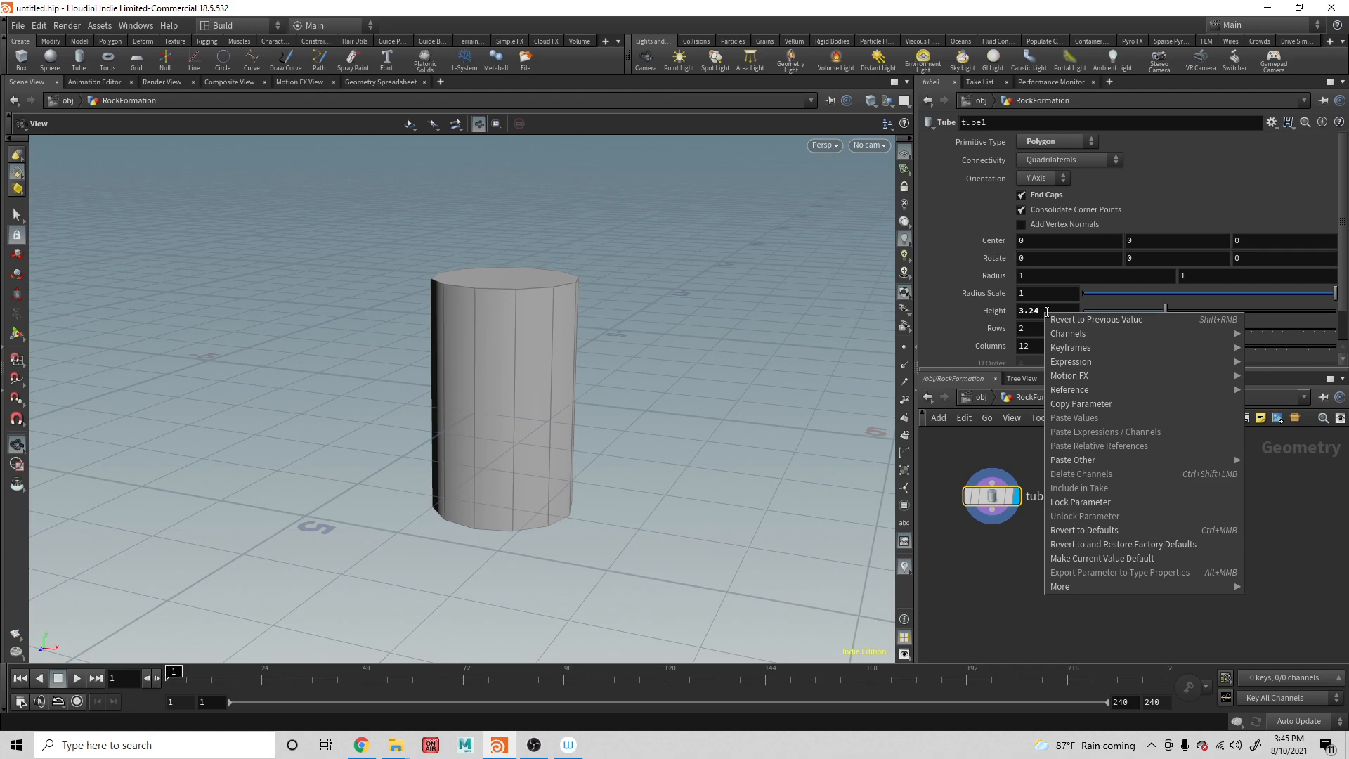
pyautogui.click(1091, 406)
pyautogui.click(1147, 240)
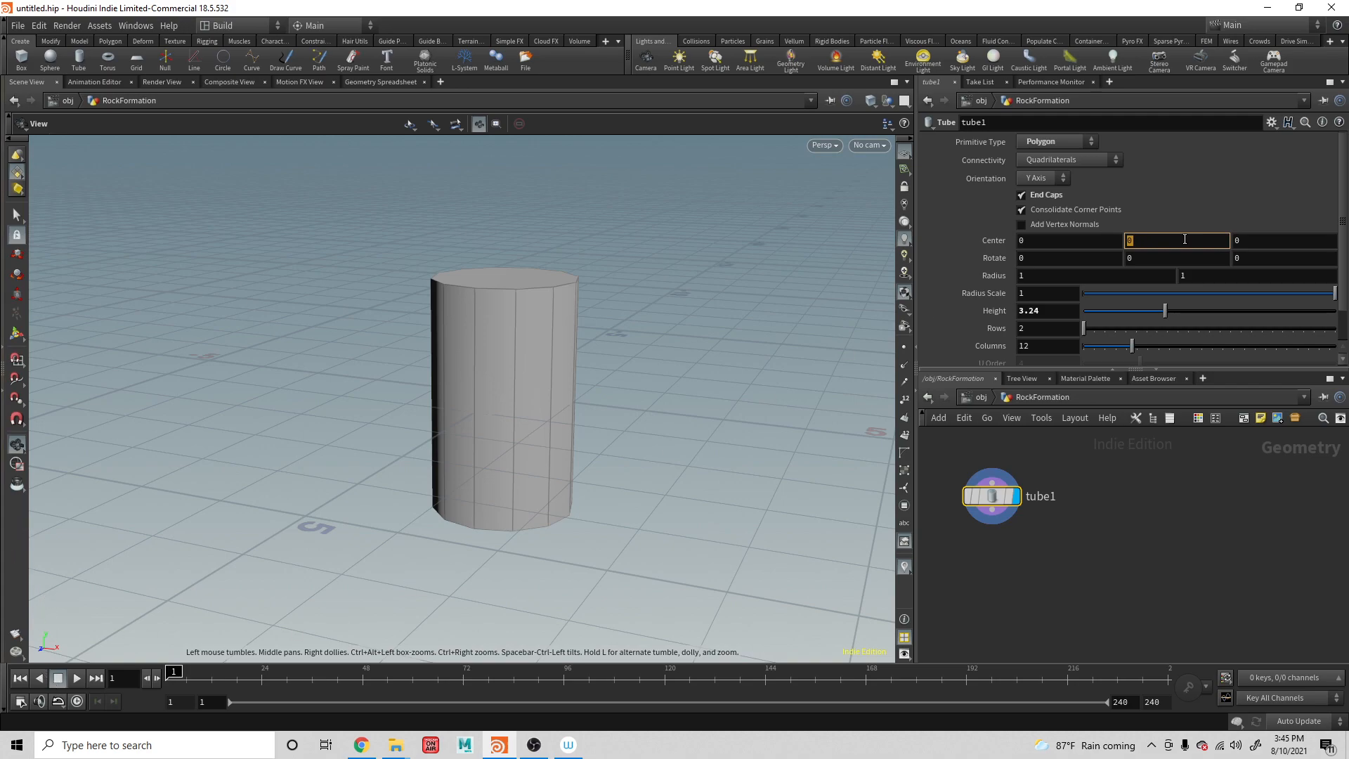
pyautogui.rightClick(1145, 240)
pyautogui.click(1201, 373)
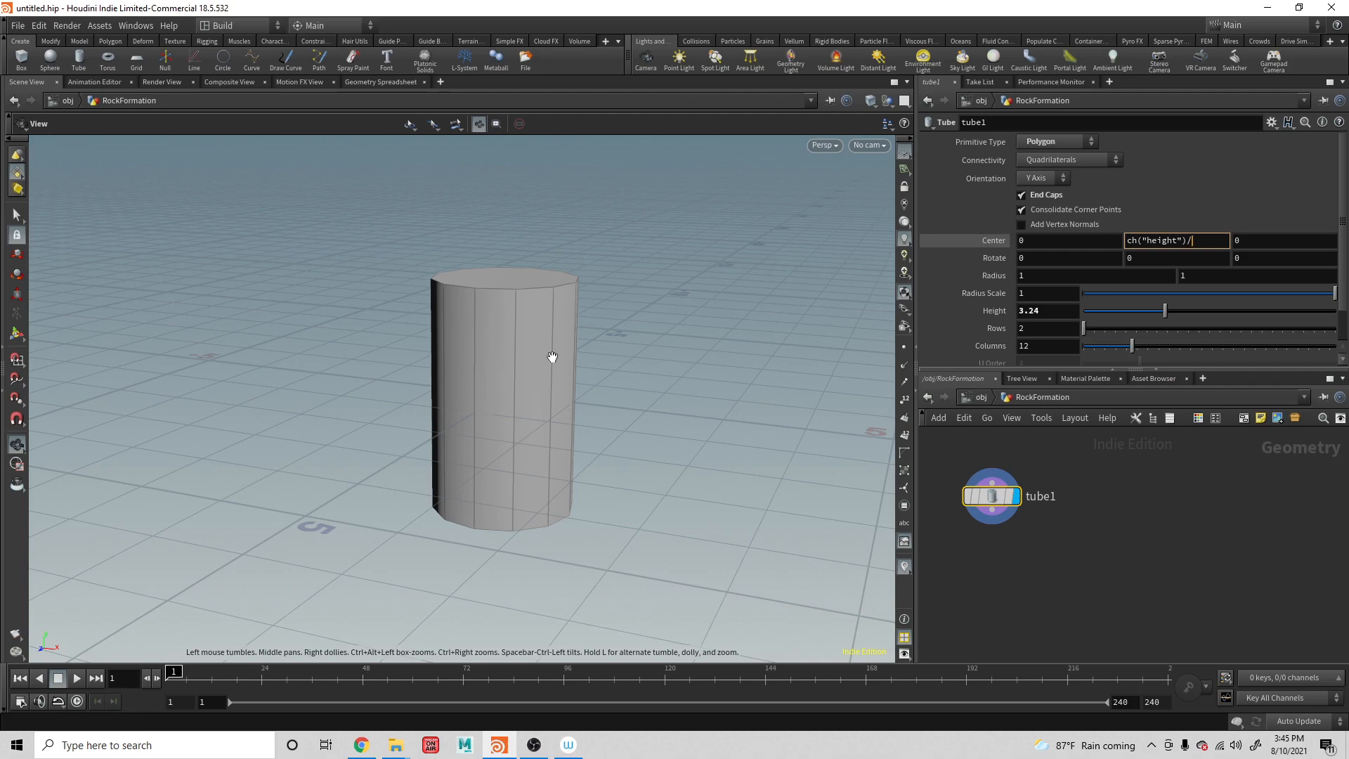
pyautogui.write('/2')
pyautogui.press('Return')
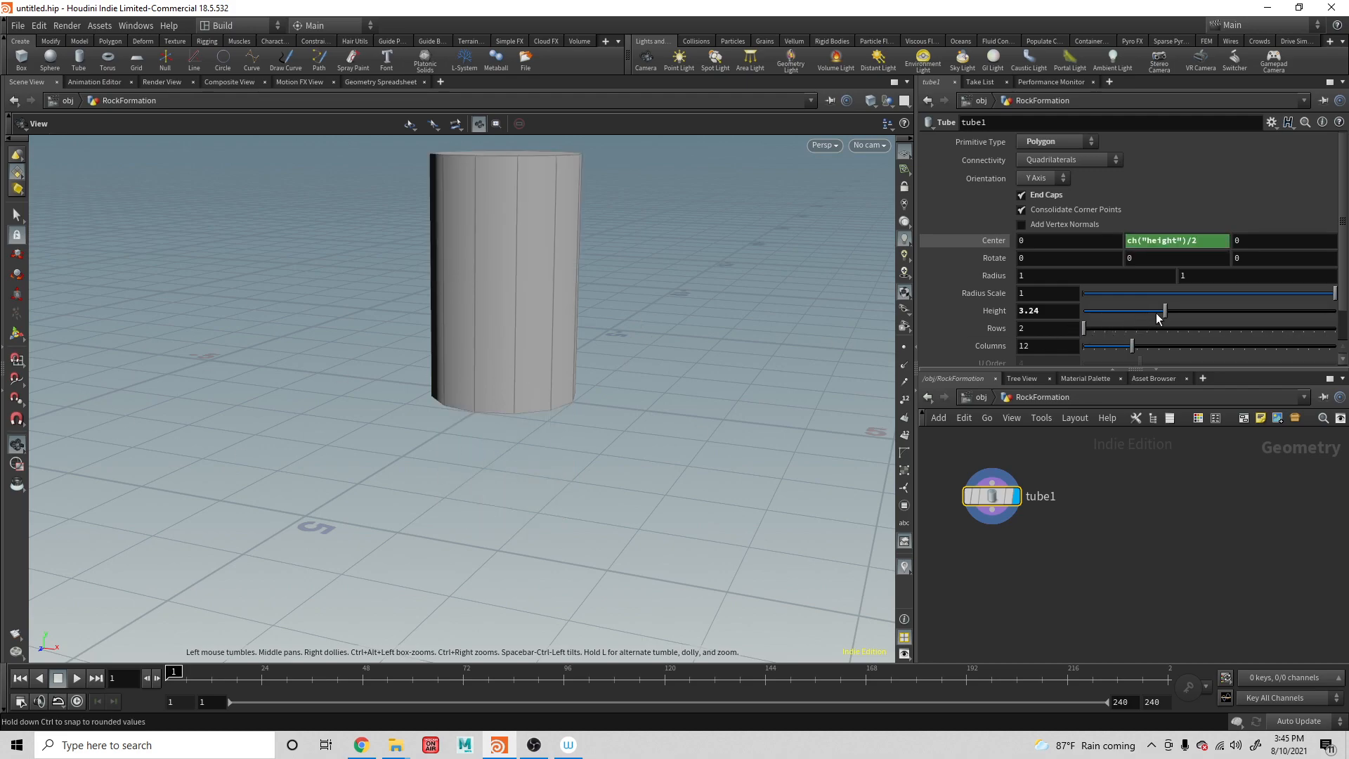
# Test the center expression by lowering the tube's height to 1.98, and undo the height change
pyautogui.moveTo(1164, 317); pyautogui.dragTo(1134, 318)
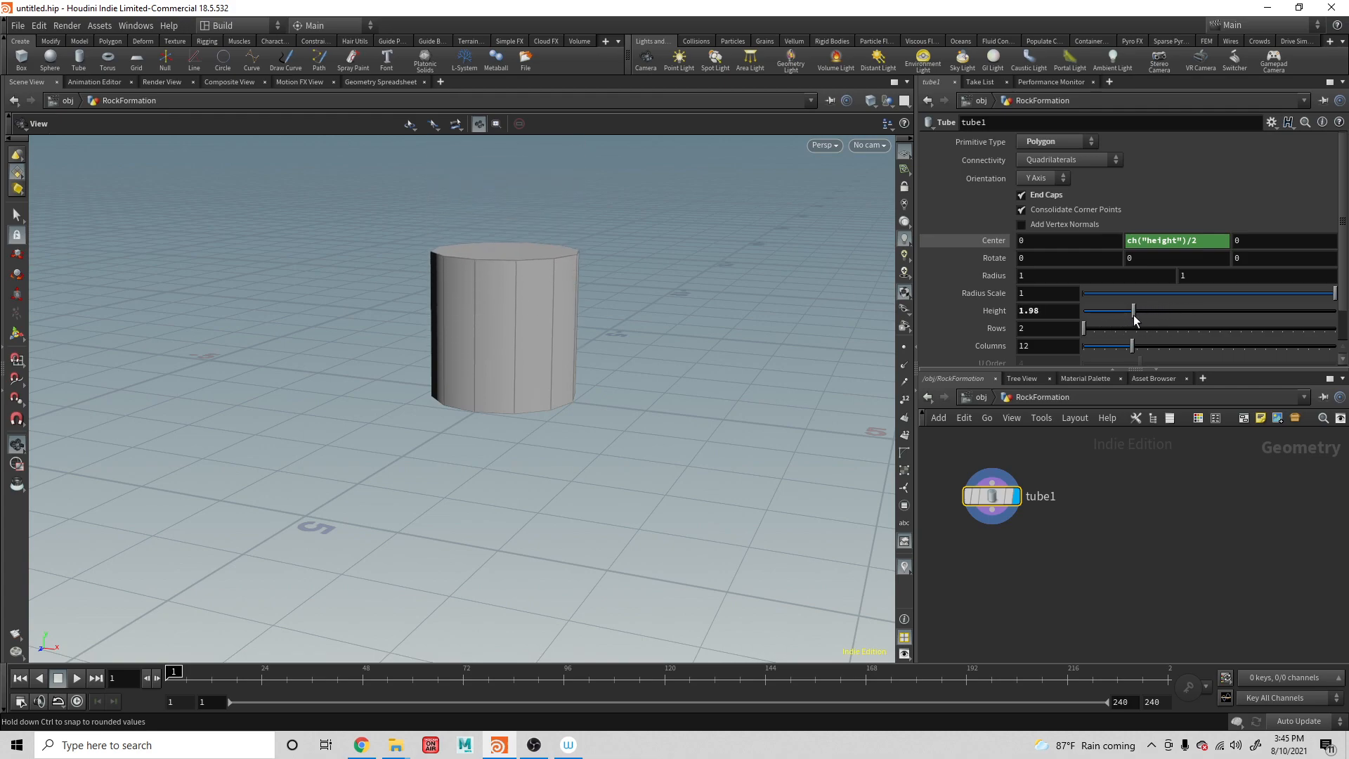
pyautogui.hotkey('ctrl', 'z')
pyautogui.moveTo(612, 353); pyautogui.dragTo(629, 476, button='middle')
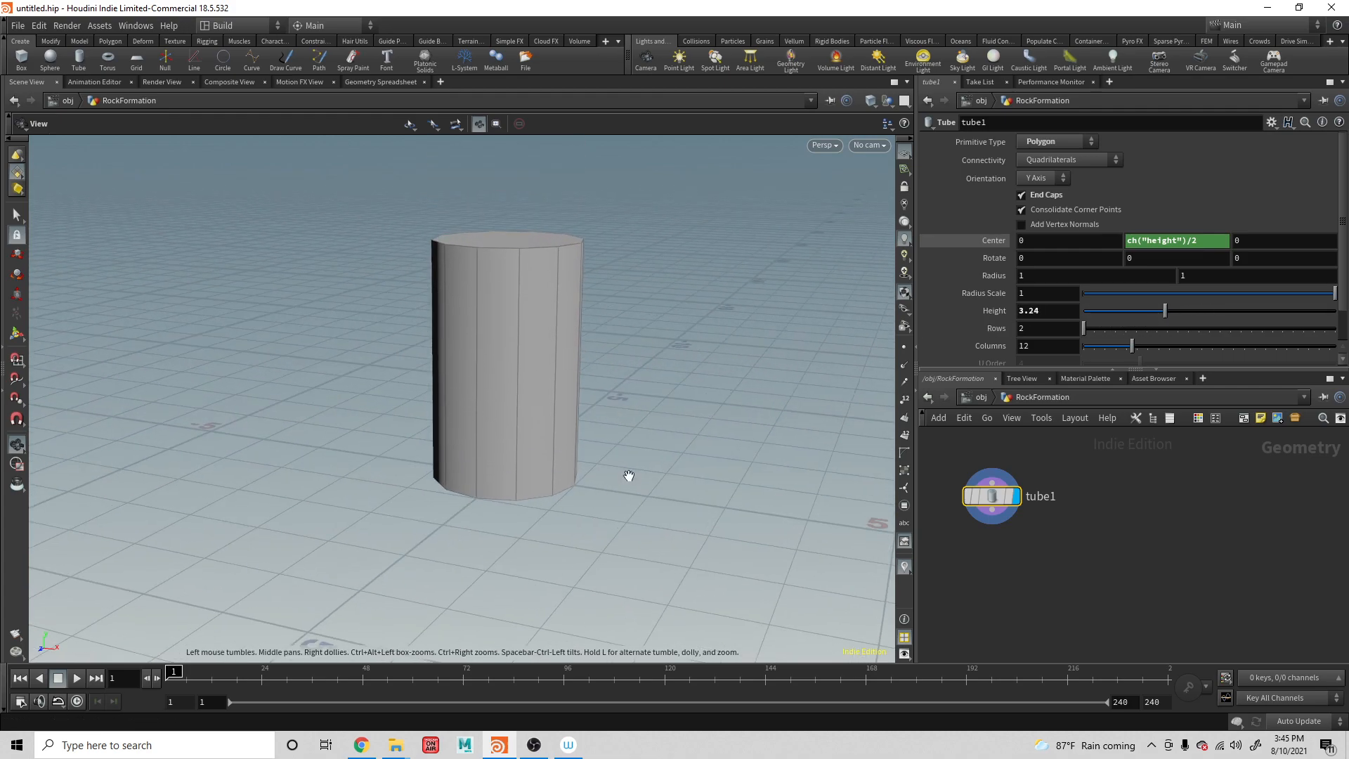
# Set the tube's height to 8 and its rows to 17
pyautogui.scroll(-2, 624, 444)
pyautogui.click(1062, 312)
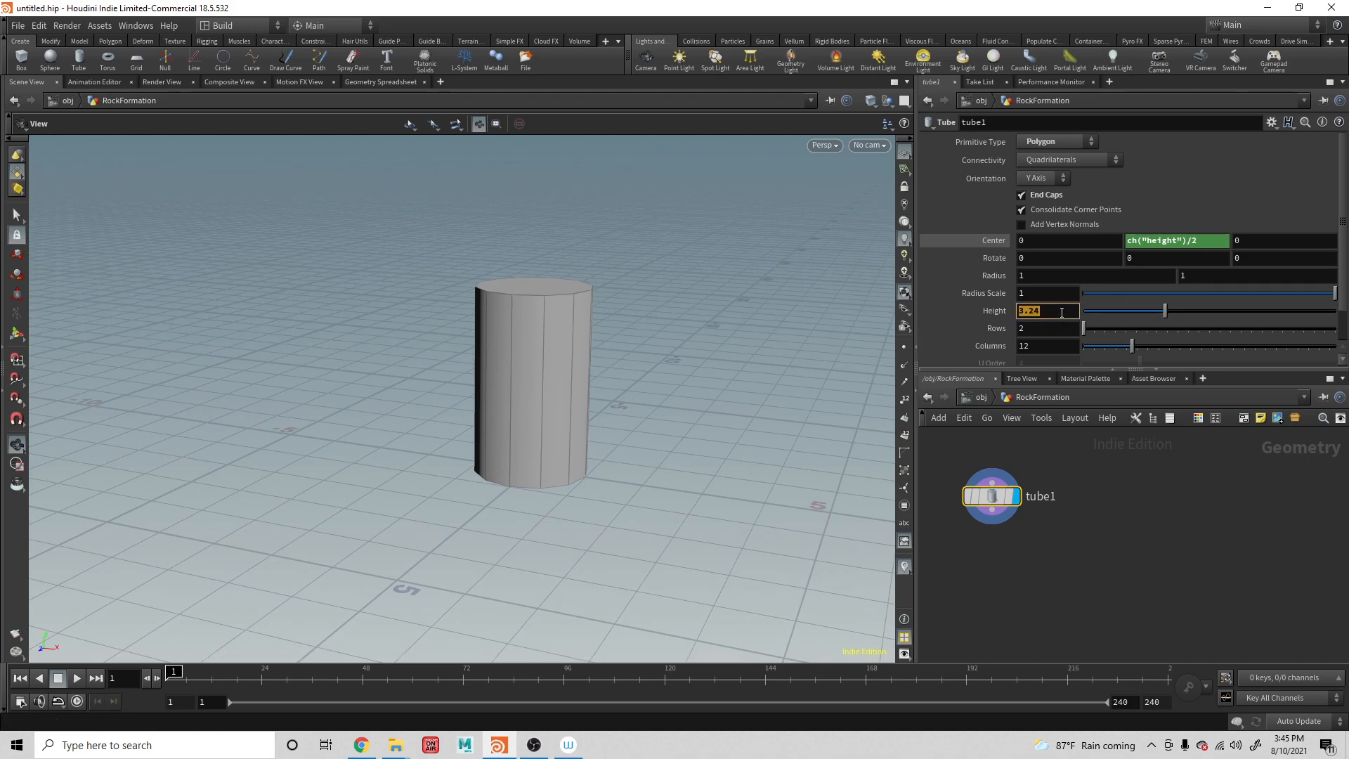
pyautogui.write('8')
pyautogui.press('Return')
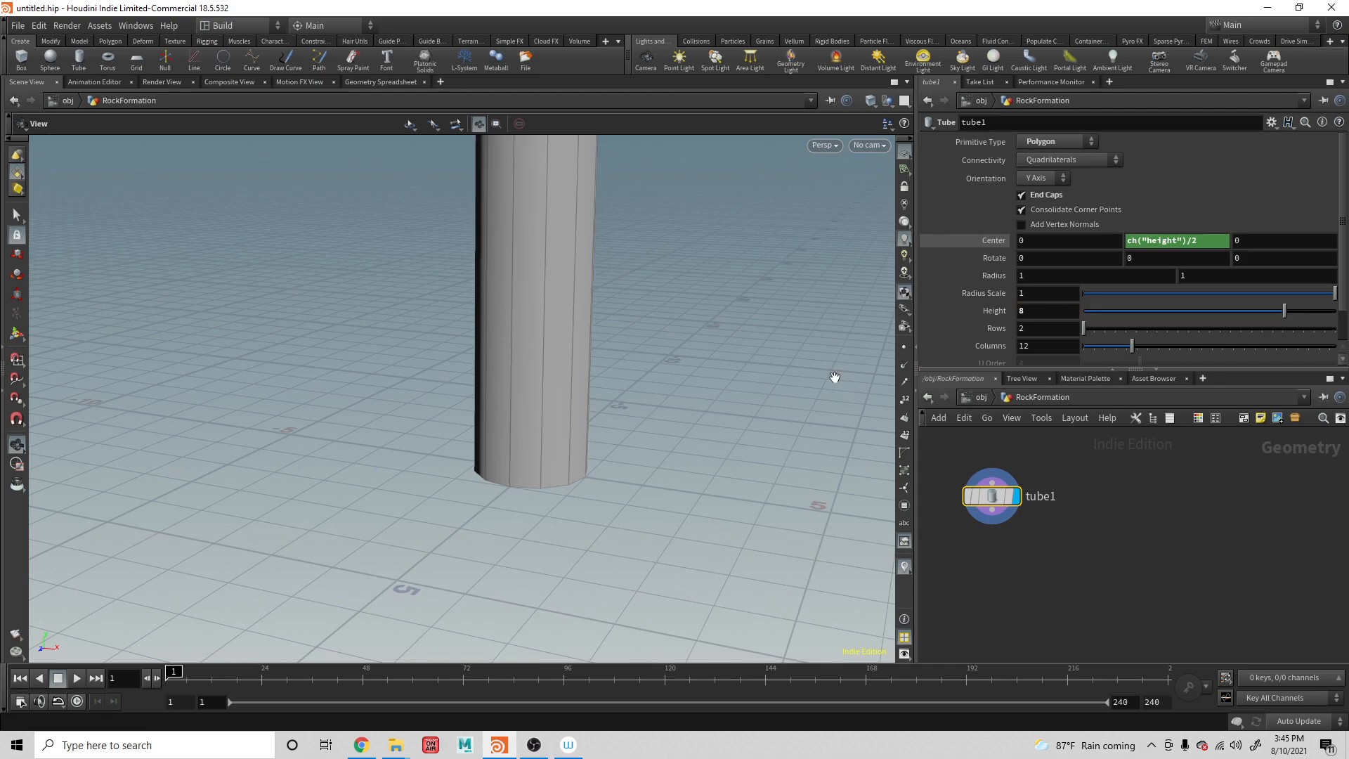
pyautogui.scroll(-3, 632, 409)
pyautogui.scroll(-3, 633, 409)
pyautogui.moveTo(632, 409); pyautogui.dragTo(600, 425, button='middle')
pyautogui.moveTo(602, 401); pyautogui.dragTo(624, 467)
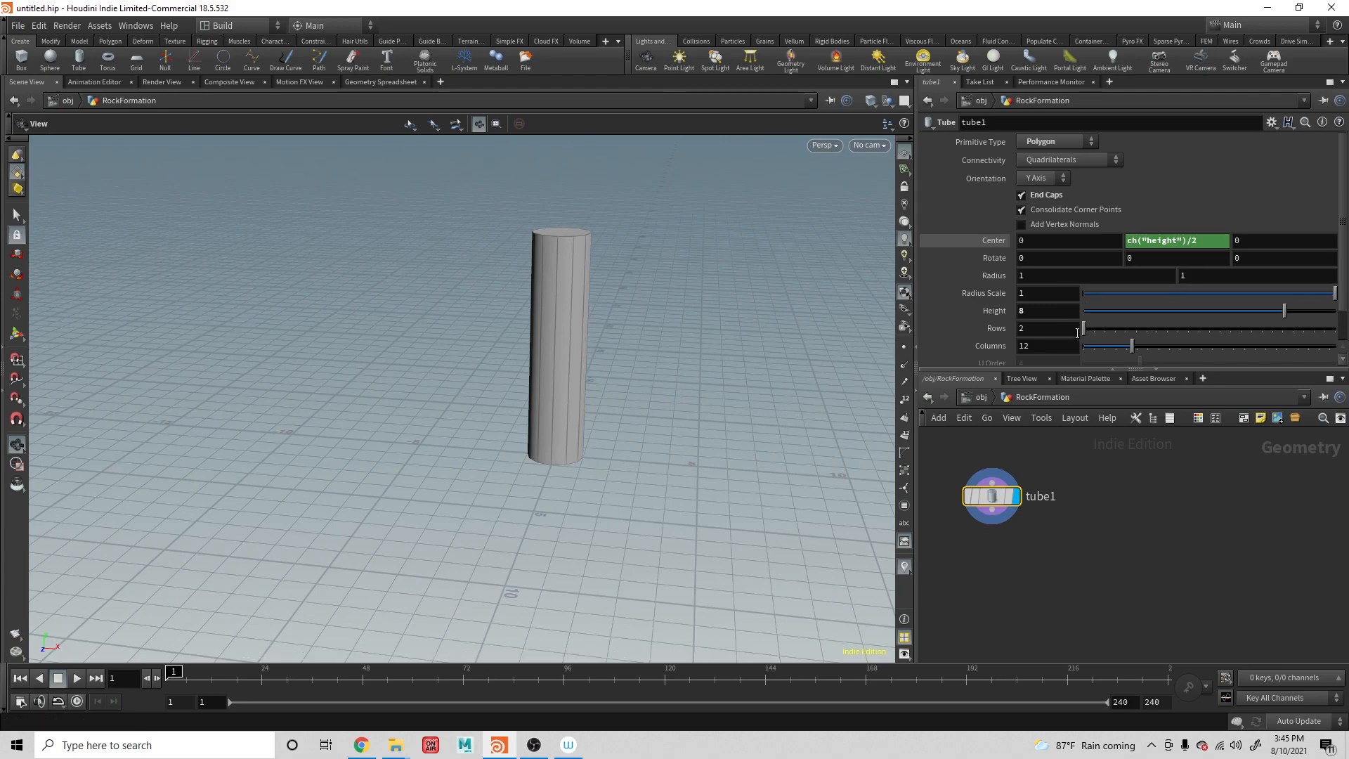
pyautogui.moveTo(1088, 328); pyautogui.dragTo(1161, 328)
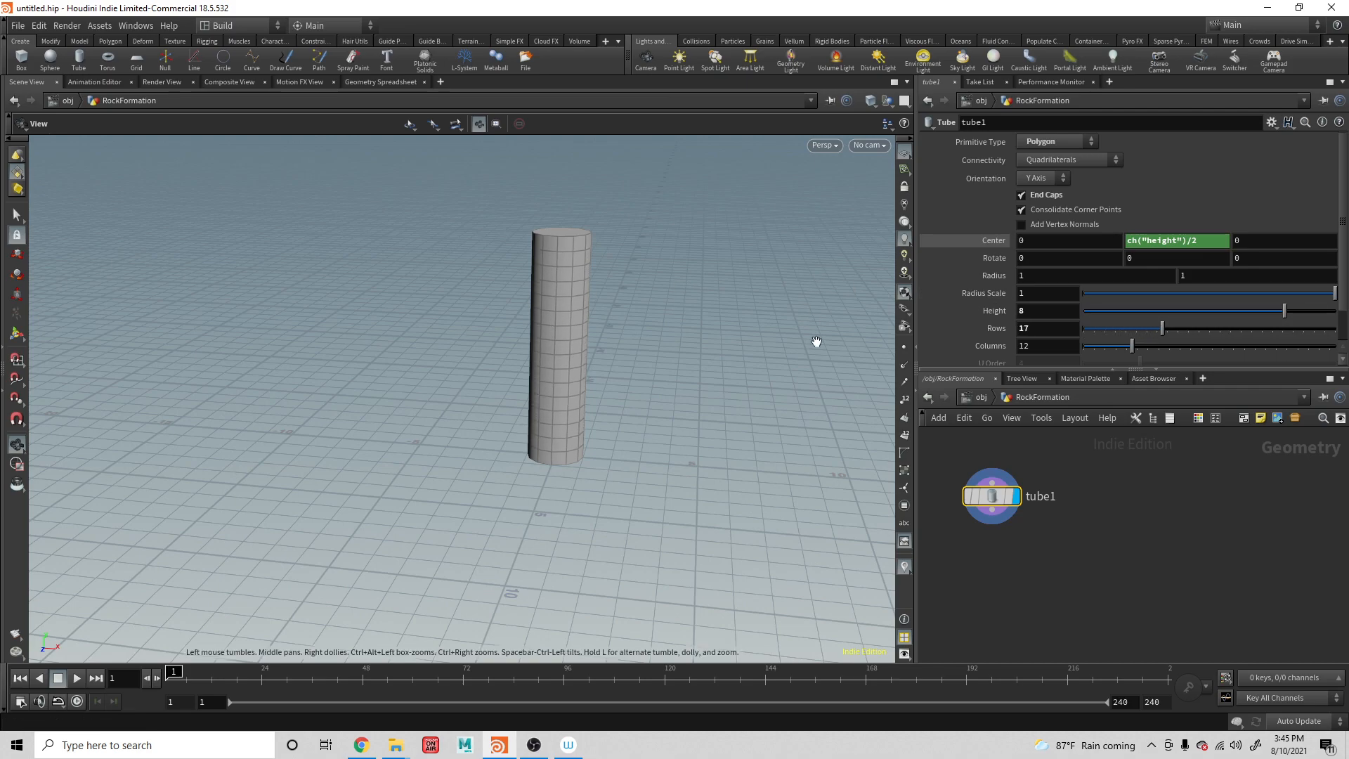
# Connect a Subdivide node to the tube's output and display its result
pyautogui.click(992, 522)
pyautogui.press('Tab')
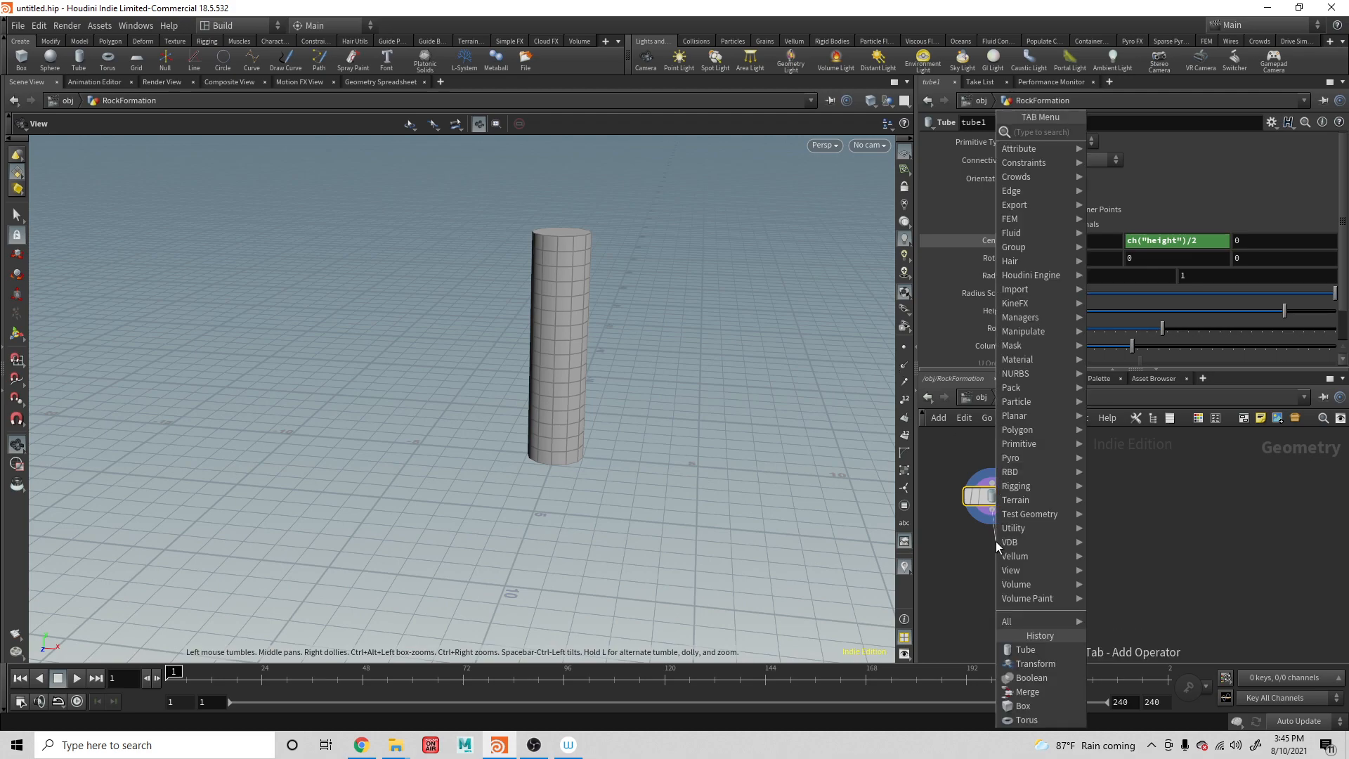
pyautogui.write('sub')
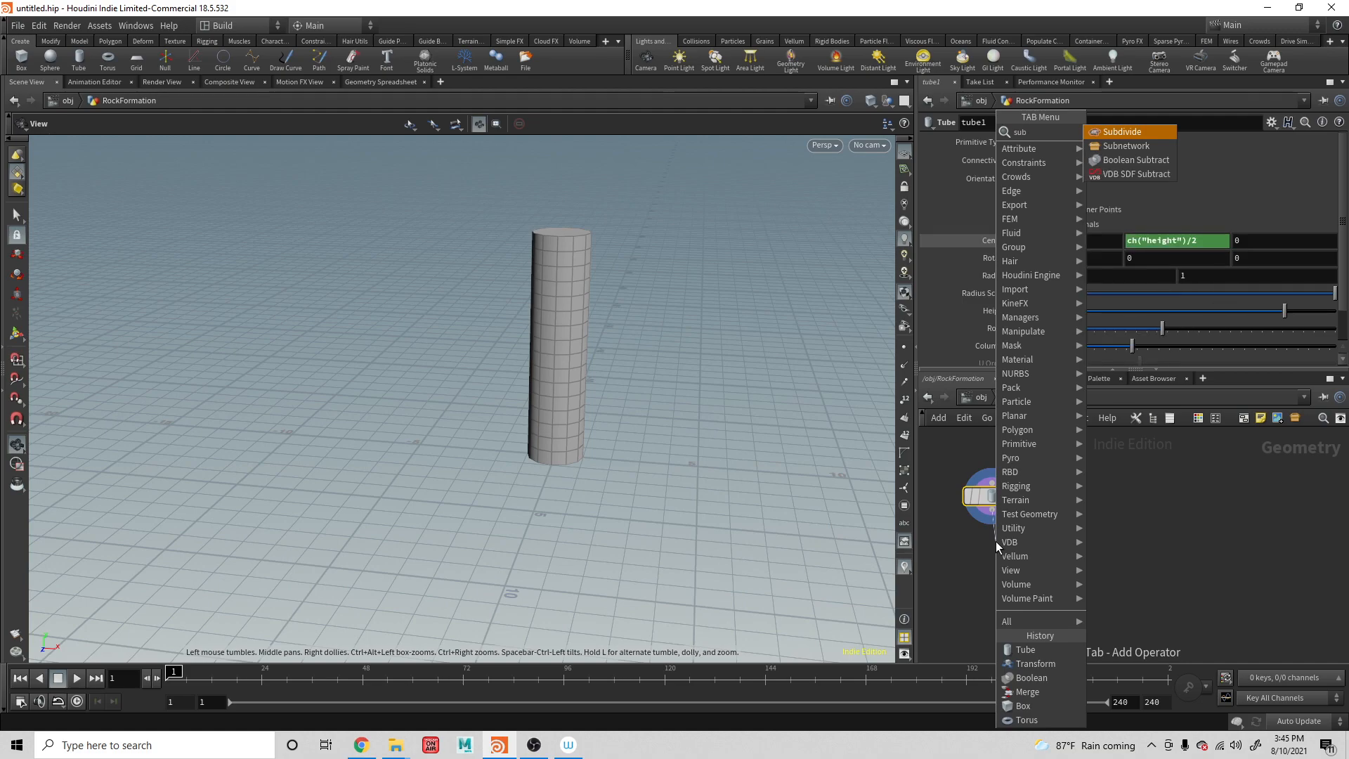
pyautogui.press('Return')
pyautogui.click(996, 541)
pyautogui.doubleClick(1029, 553)
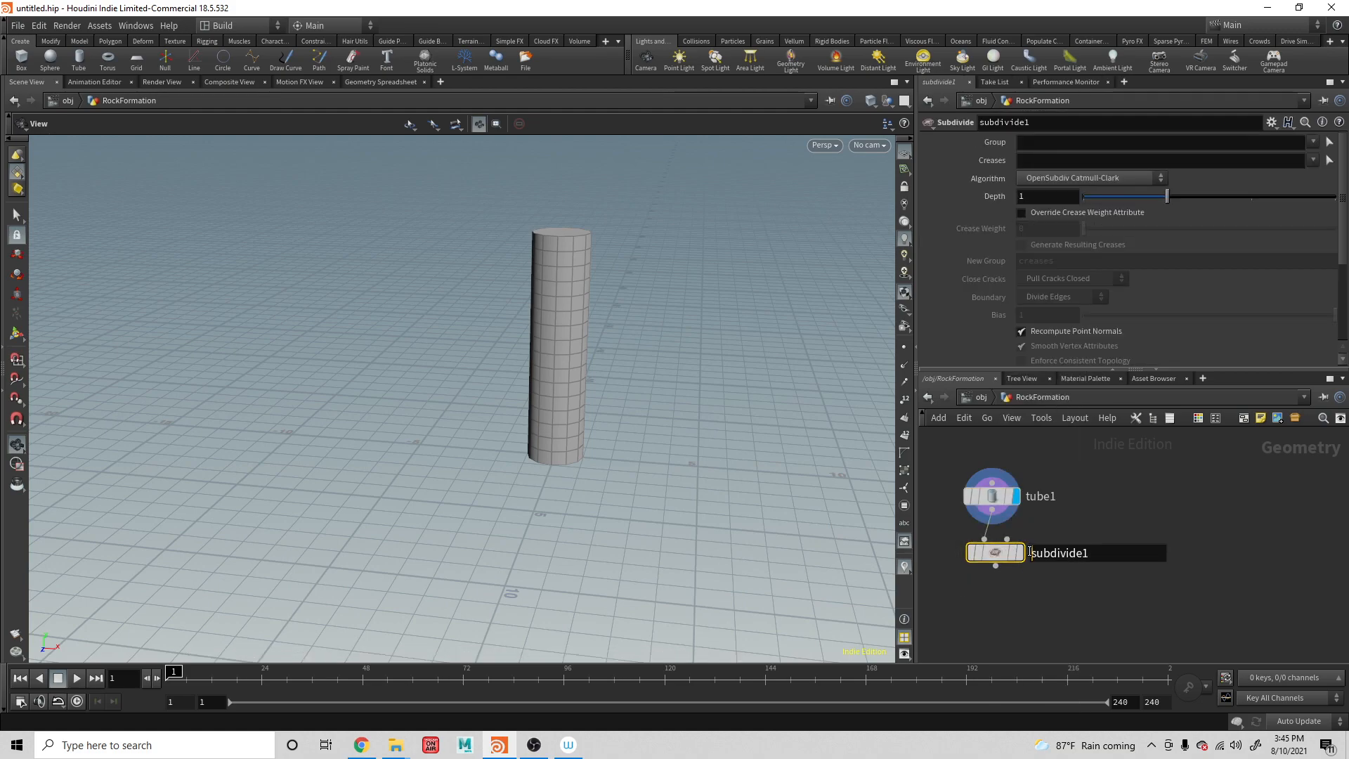
pyautogui.click(1019, 553)
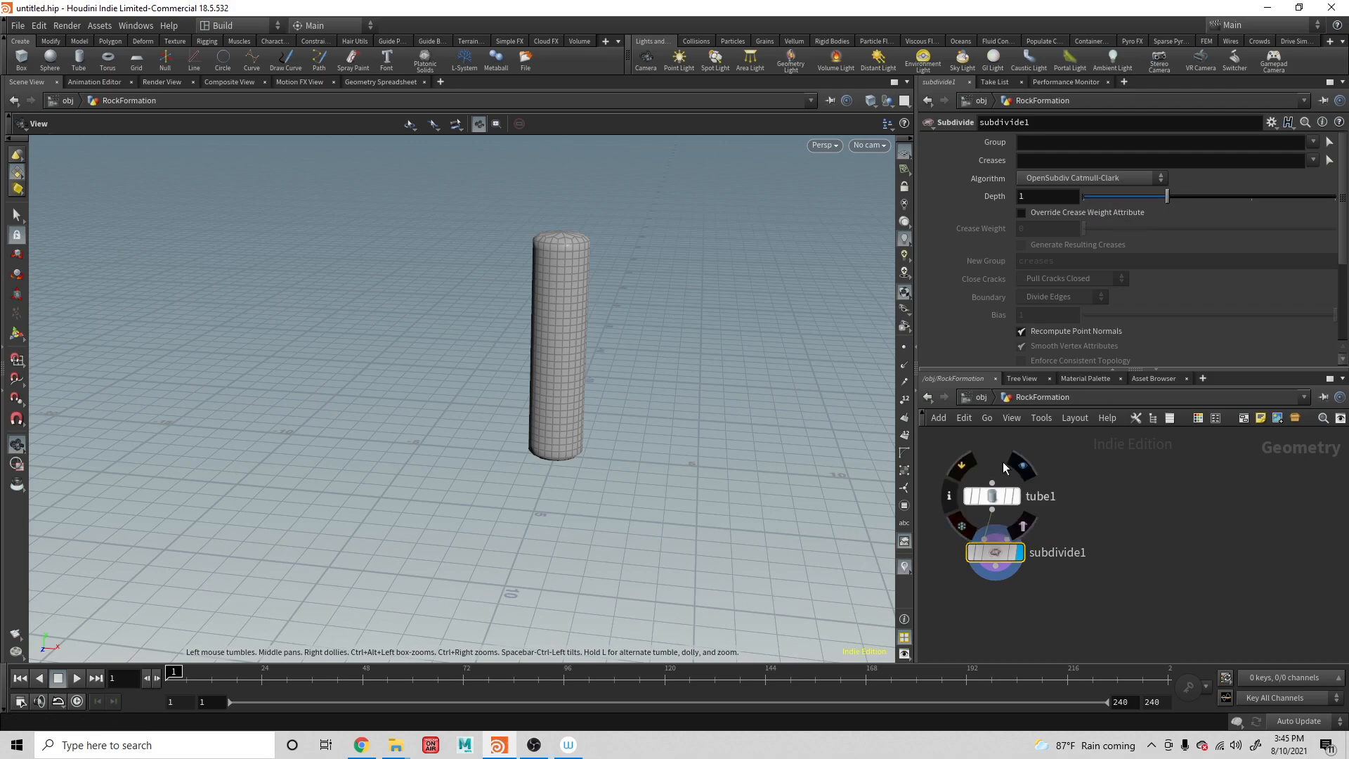
# Set the Subdivide node's depth to 5
pyautogui.click(1039, 198)
pyautogui.write('5')
pyautogui.press('Return')
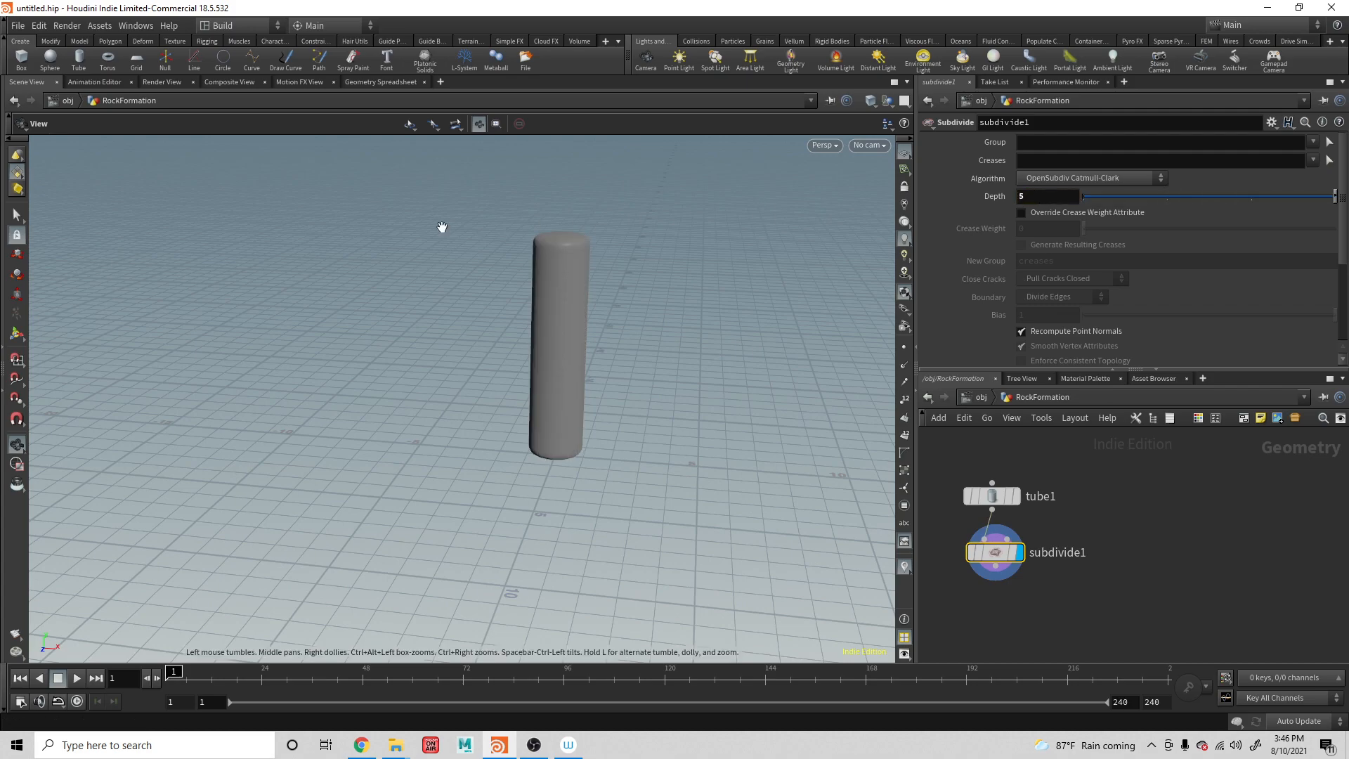
# Examine the mesh density and rounded ends of the subdivided tube up close and from a distance
pyautogui.scroll(3, 593, 314)
pyautogui.scroll(3, 595, 313)
pyautogui.moveTo(660, 319); pyautogui.dragTo(653, 551)
pyautogui.scroll(4, 623, 491)
pyautogui.scroll(-8, 630, 488)
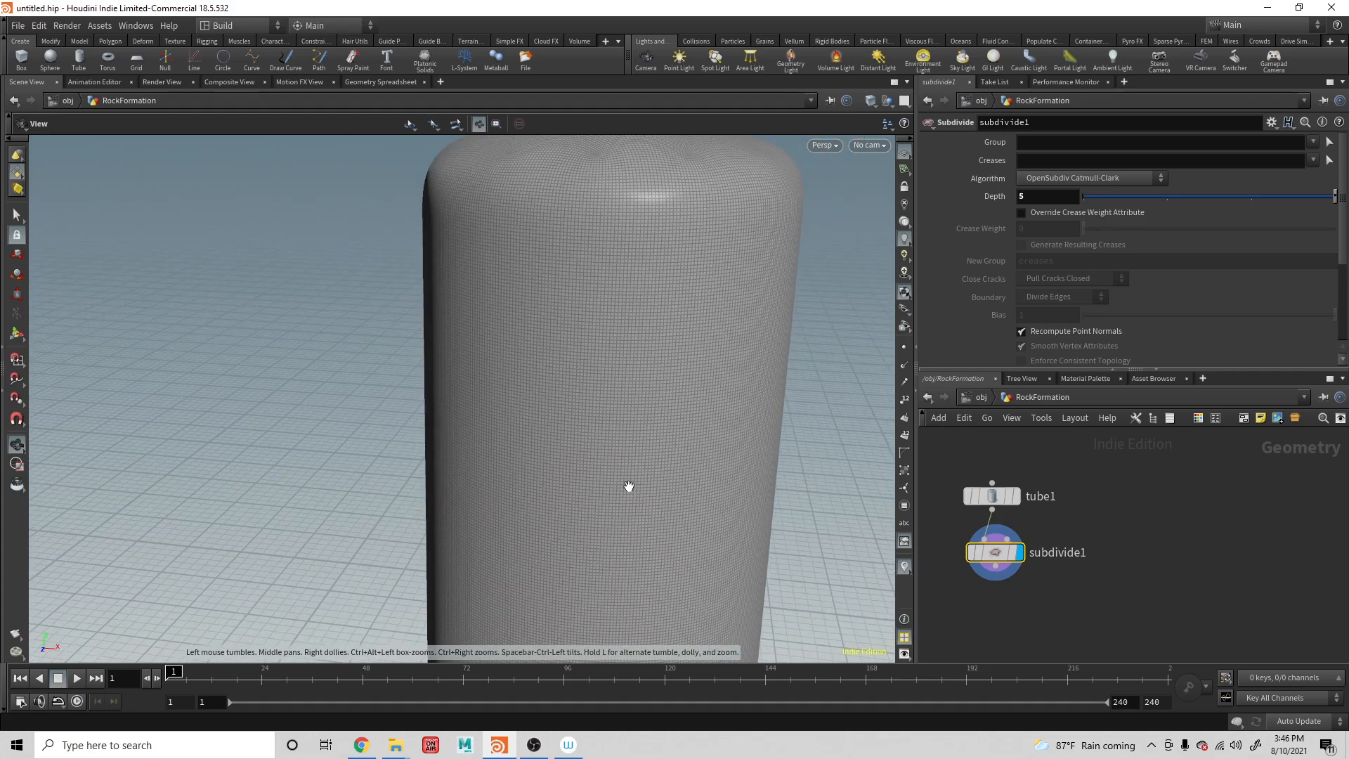
pyautogui.moveTo(639, 491); pyautogui.dragTo(630, 371, button='middle')
pyautogui.scroll(-8, 644, 413)
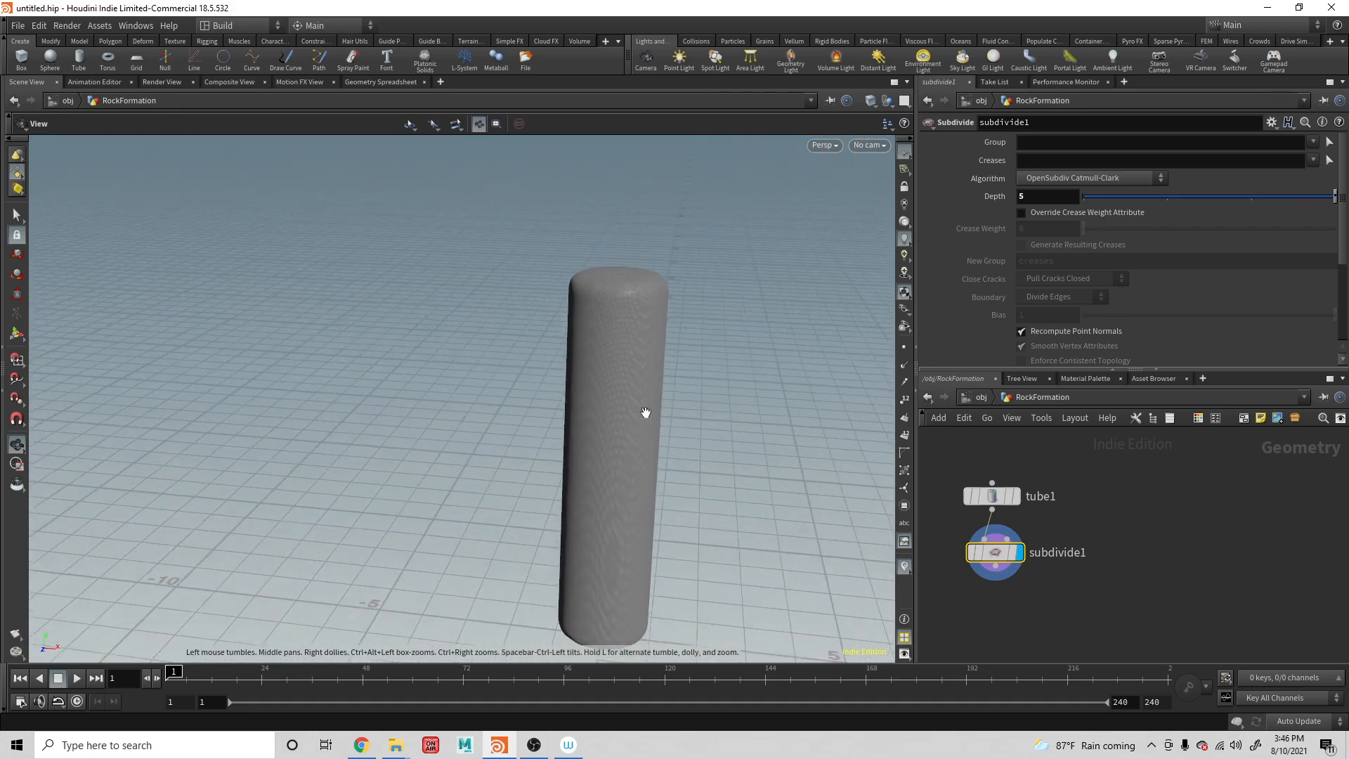
pyautogui.moveTo(645, 471); pyautogui.dragTo(640, 389, button='middle')
pyautogui.moveTo(640, 388)
pyautogui.mouseDown()
pyautogui.moveTo(635, 371)
pyautogui.moveTo(656, 391)
pyautogui.mouseUp()
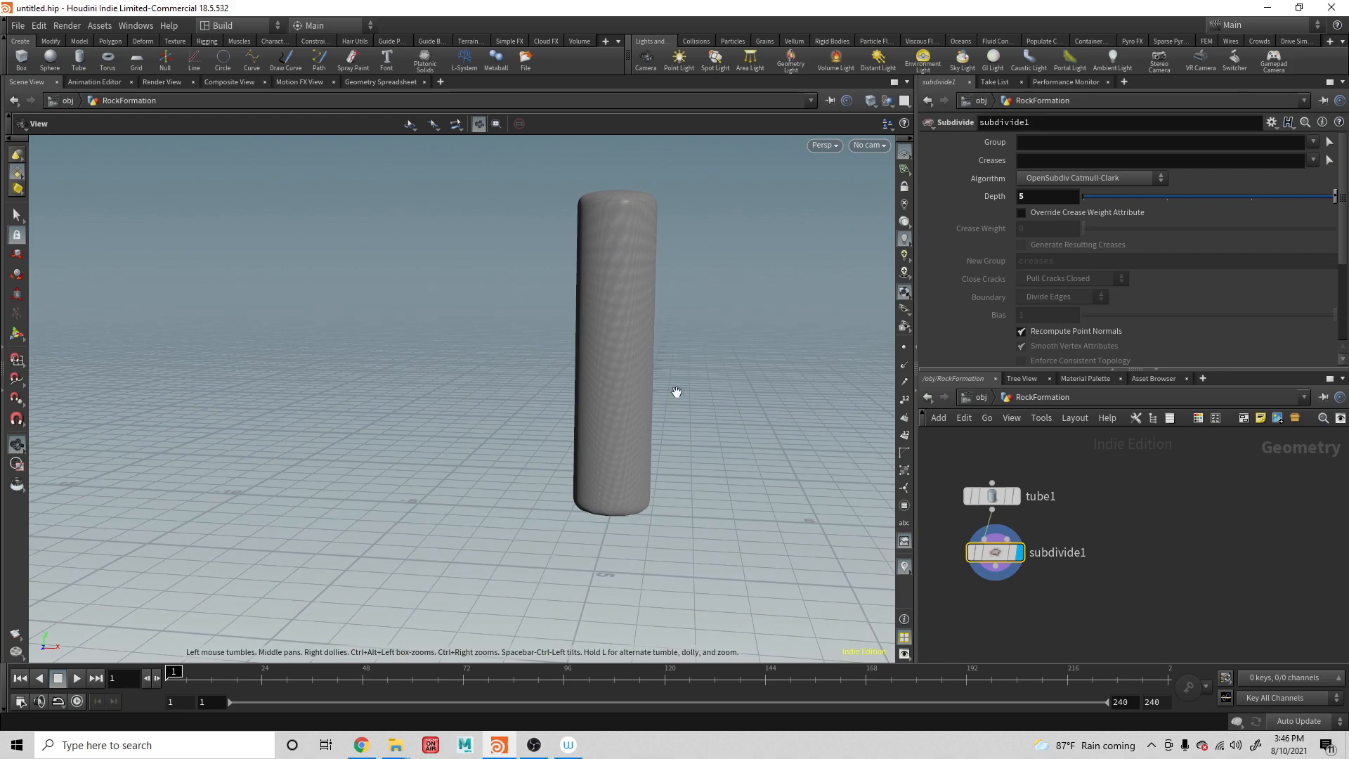
# Connect a Point VOP node to the Subdivide node's output, display its result and align it beneath the Subdivide node
pyautogui.moveTo(661, 311); pyautogui.dragTo(678, 421, button='middle')
pyautogui.moveTo(675, 373); pyautogui.dragTo(618, 310)
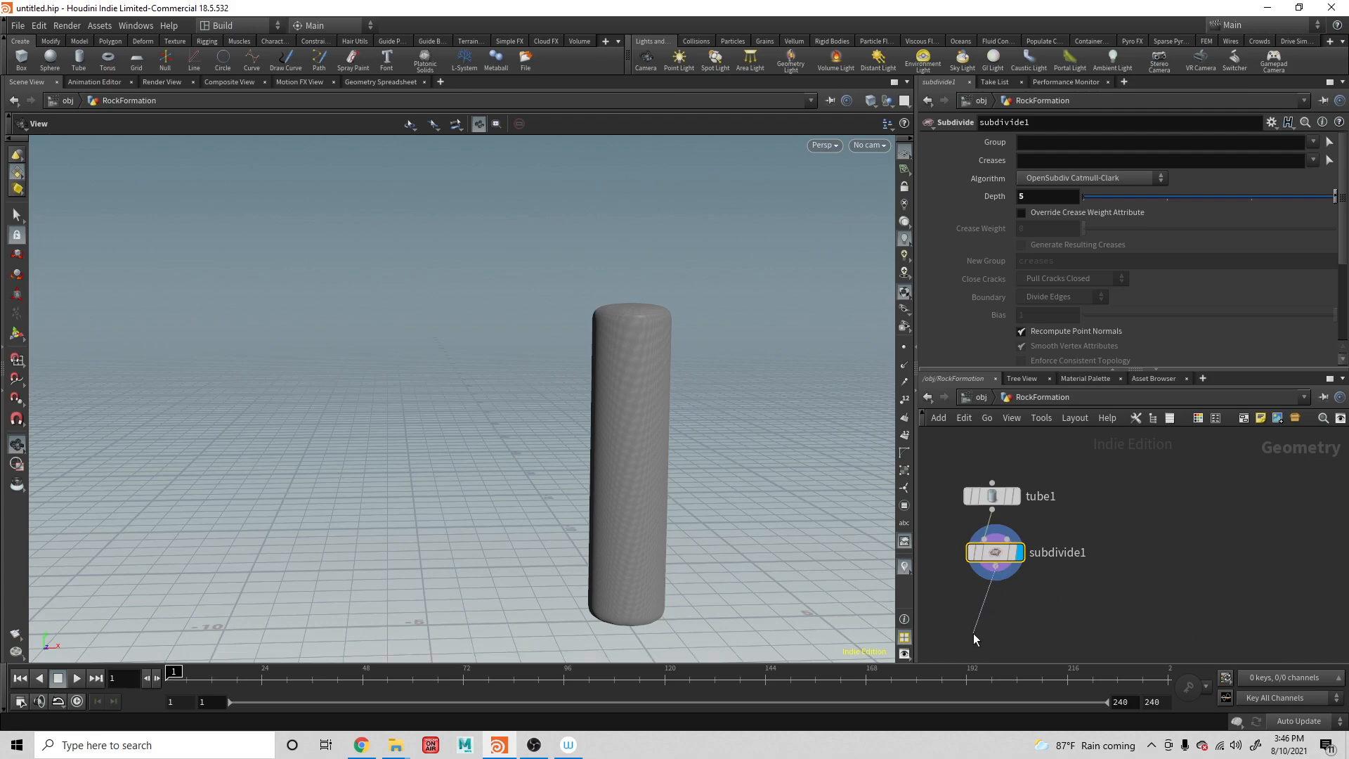
pyautogui.press('Tab')
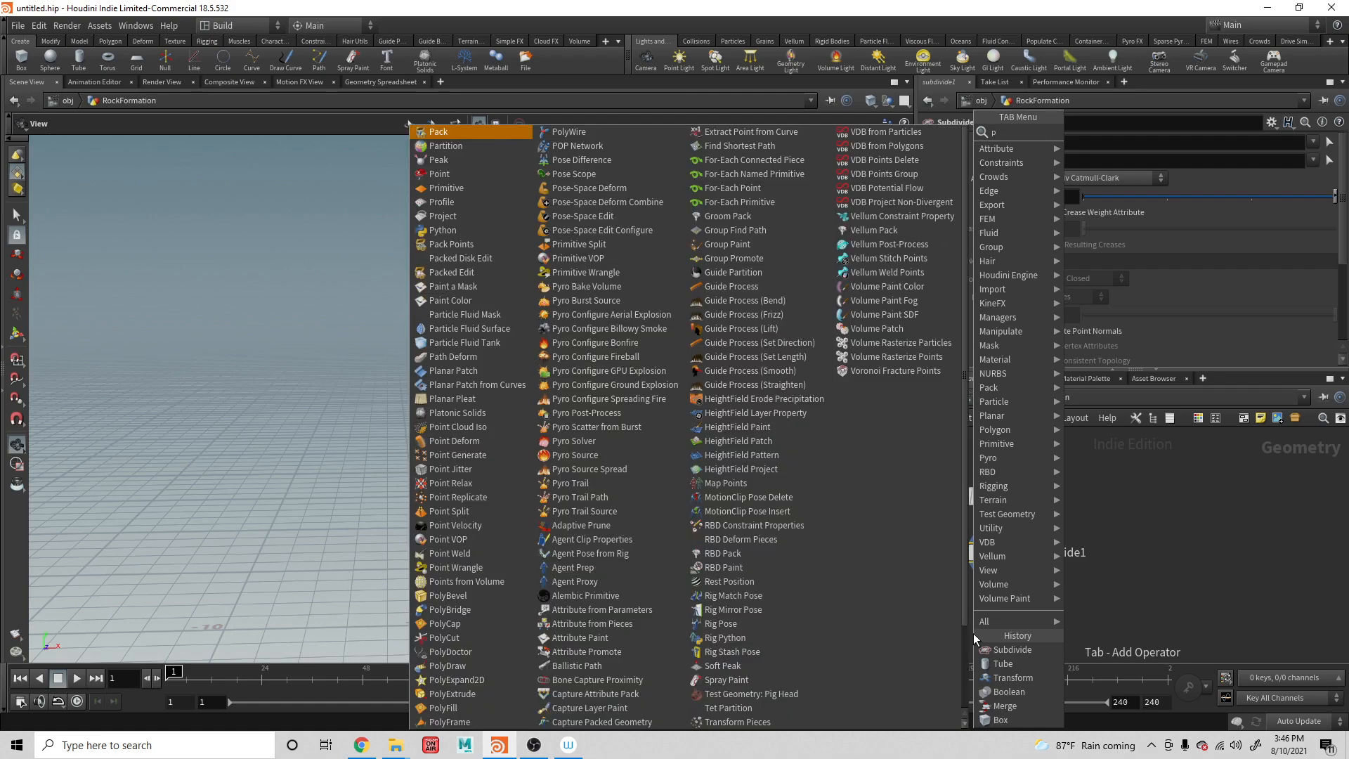
pyautogui.write('pointvop')
pyautogui.press('Return')
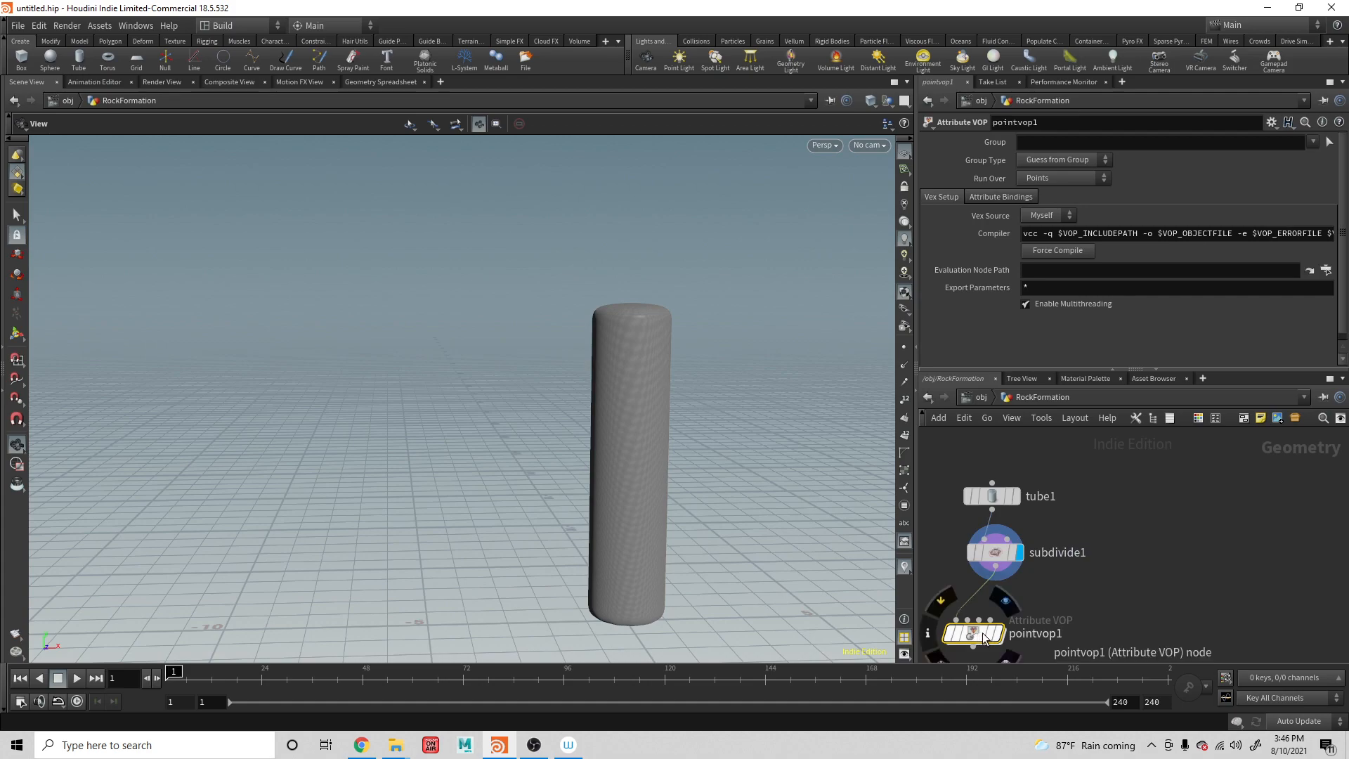
pyautogui.click(1000, 632)
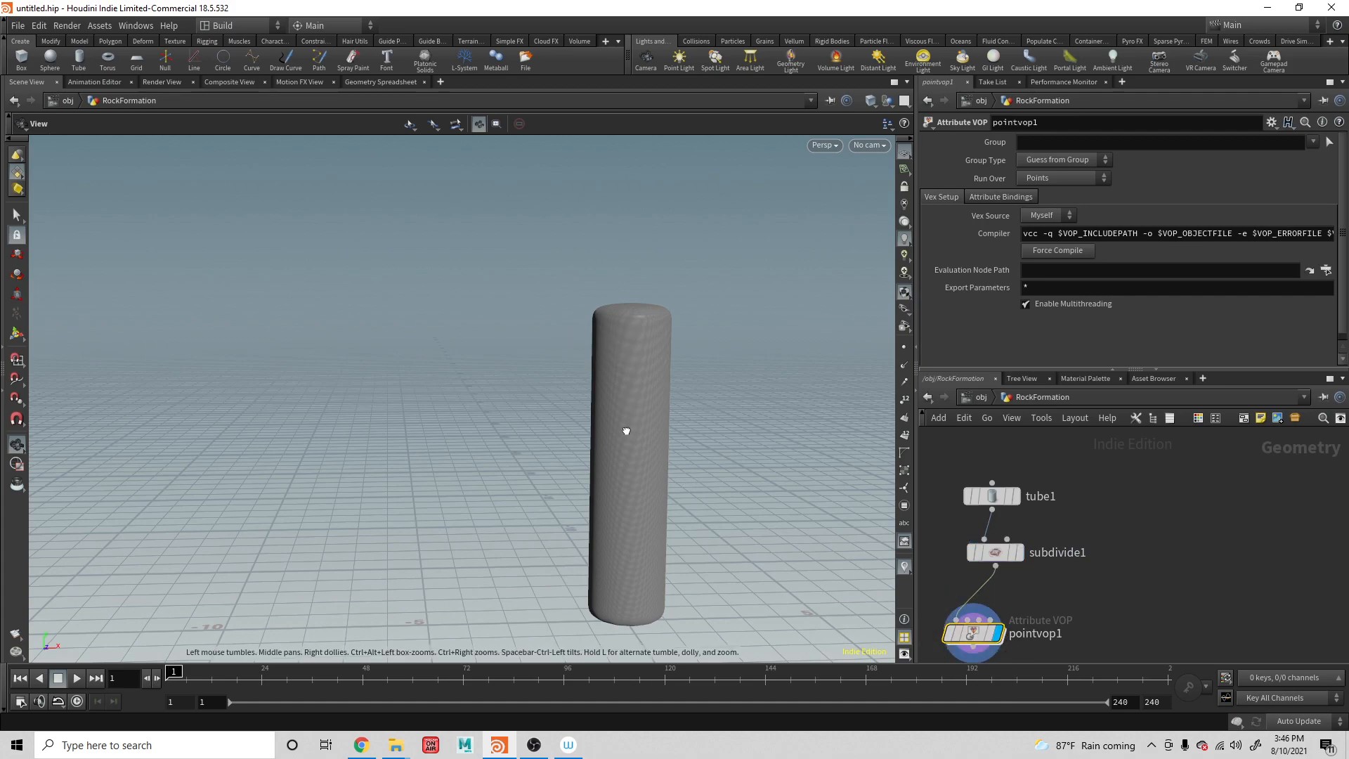
pyautogui.moveTo(627, 419); pyautogui.dragTo(641, 416)
pyautogui.moveTo(973, 631); pyautogui.dragTo(1027, 630)
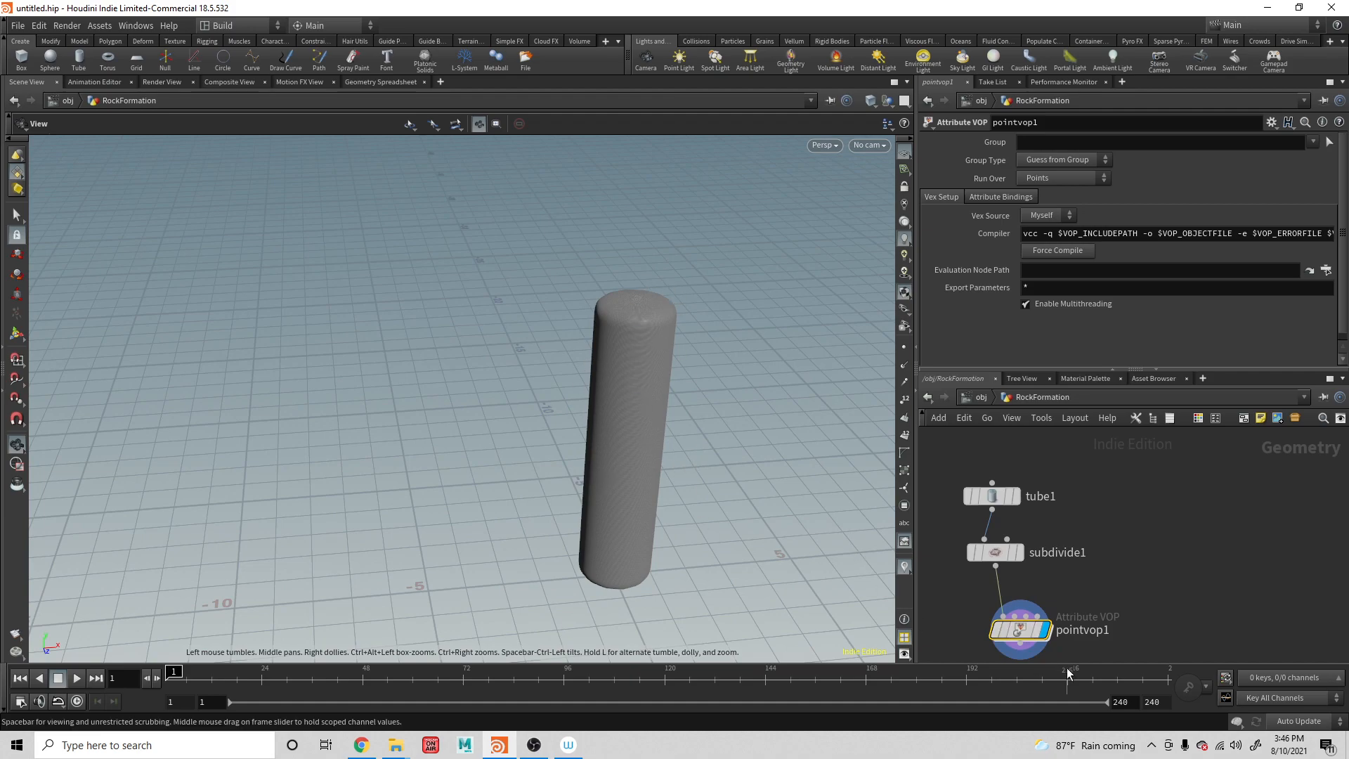
# Open the Point VOP's inner network, make room beside the global parameters node and add a Unified Noise node
pyautogui.doubleClick(1022, 628)
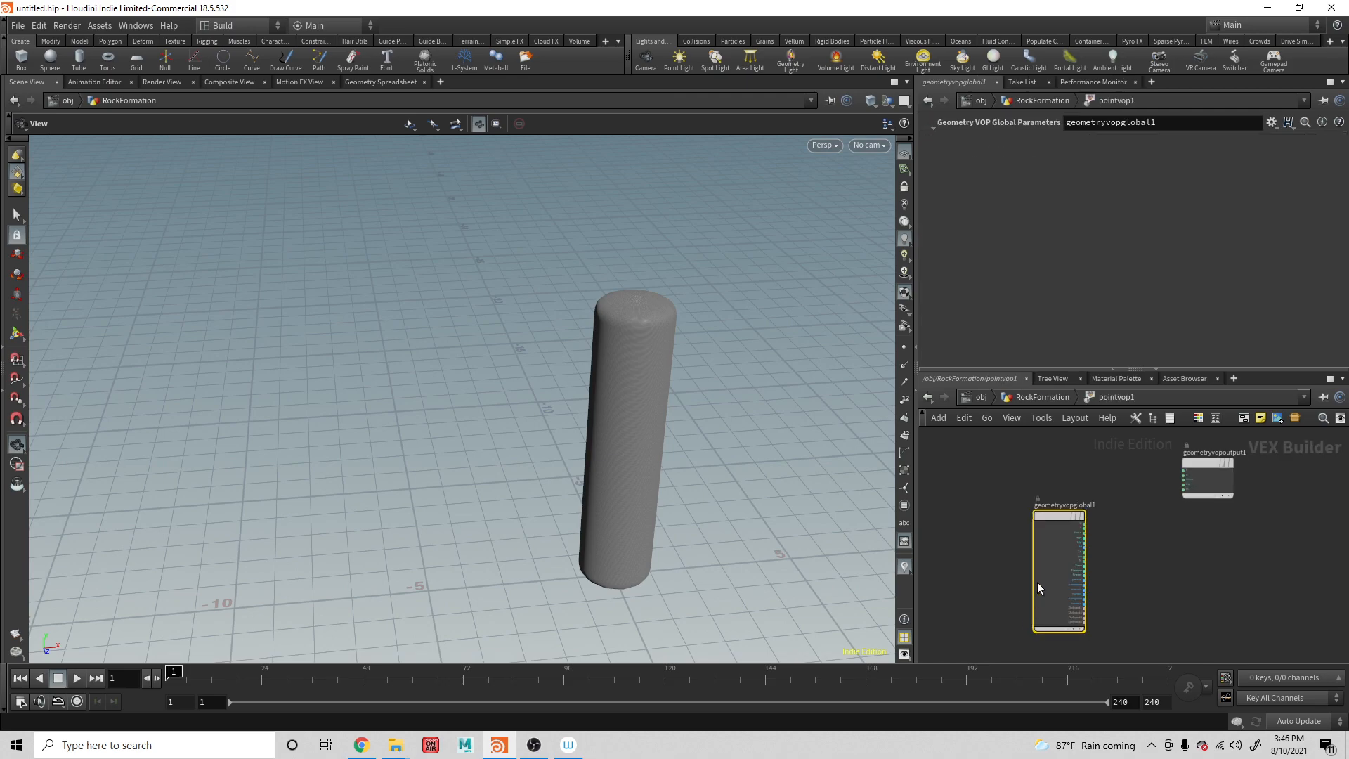
pyautogui.moveTo(1055, 517); pyautogui.dragTo(969, 469)
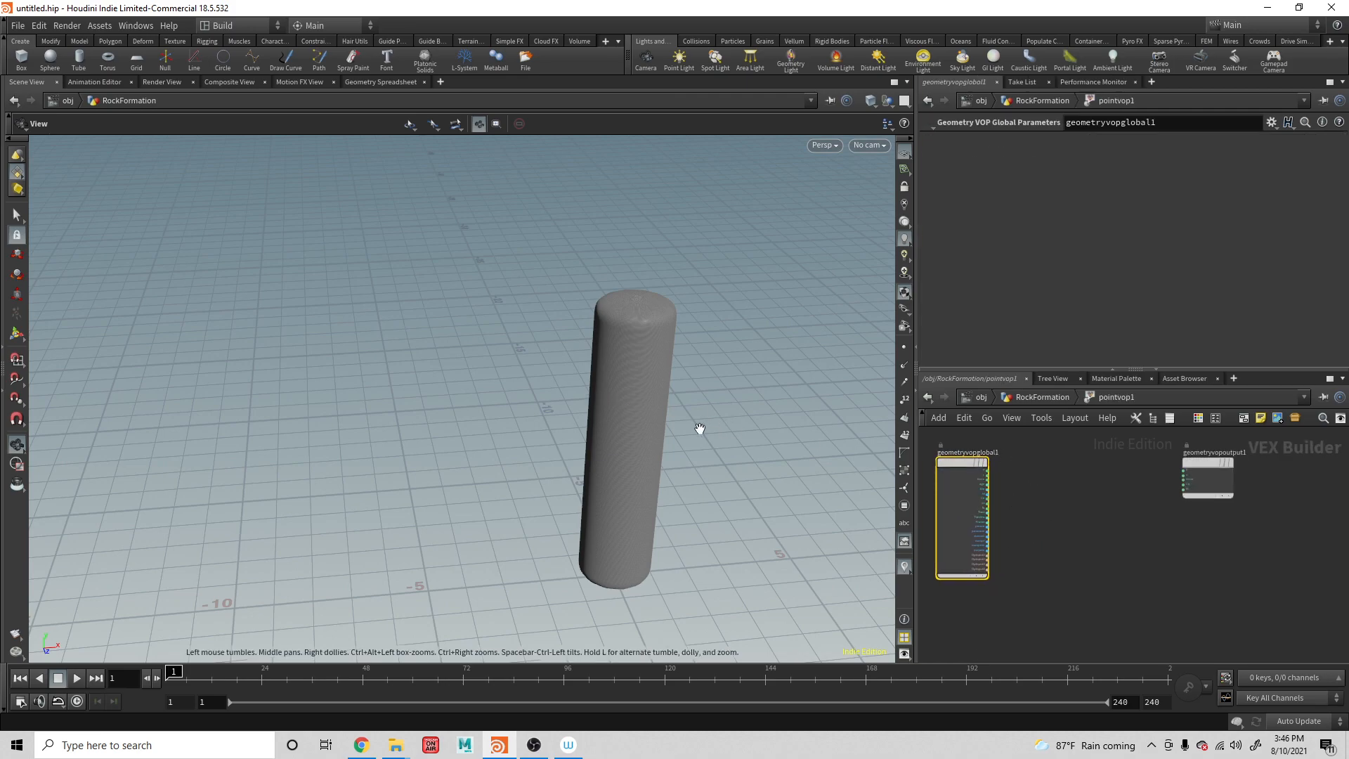
pyautogui.scroll(1, 700, 429)
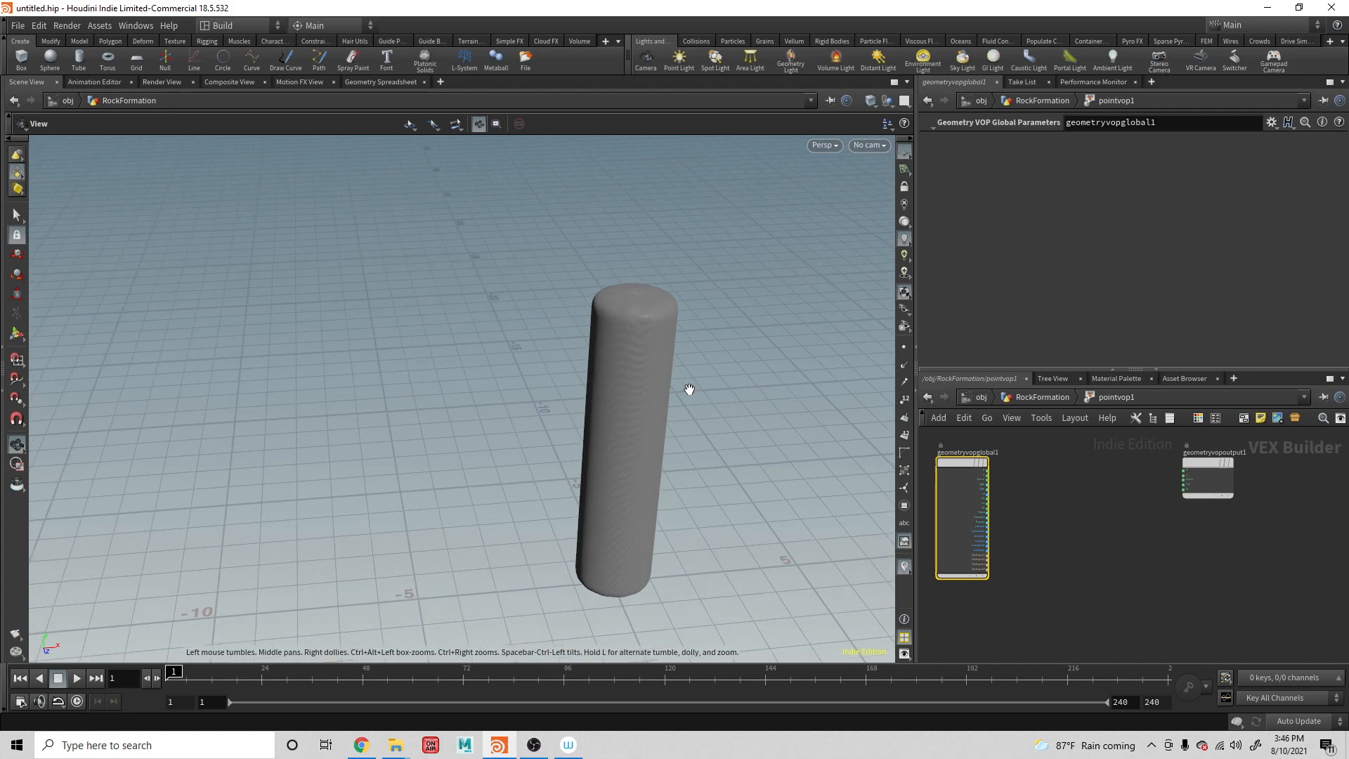
pyautogui.press('Tab')
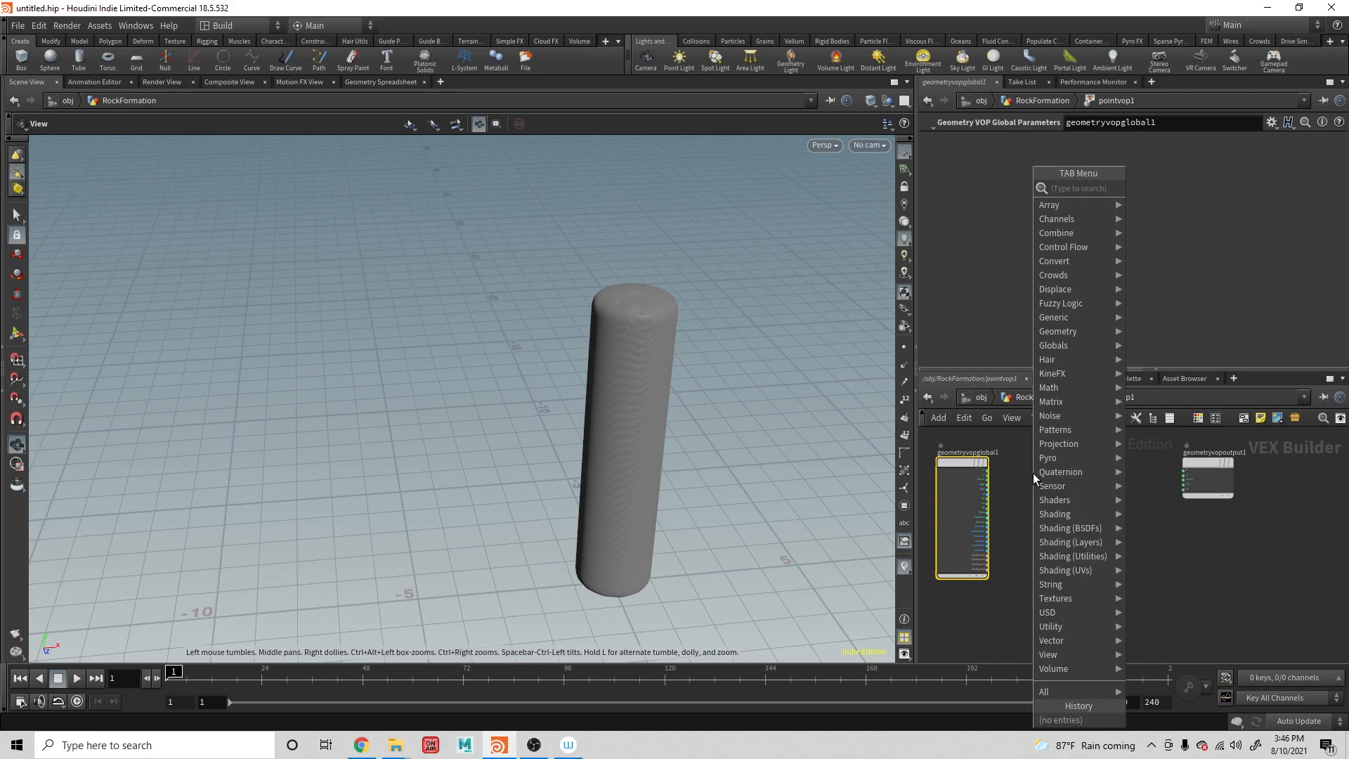
pyautogui.write('un')
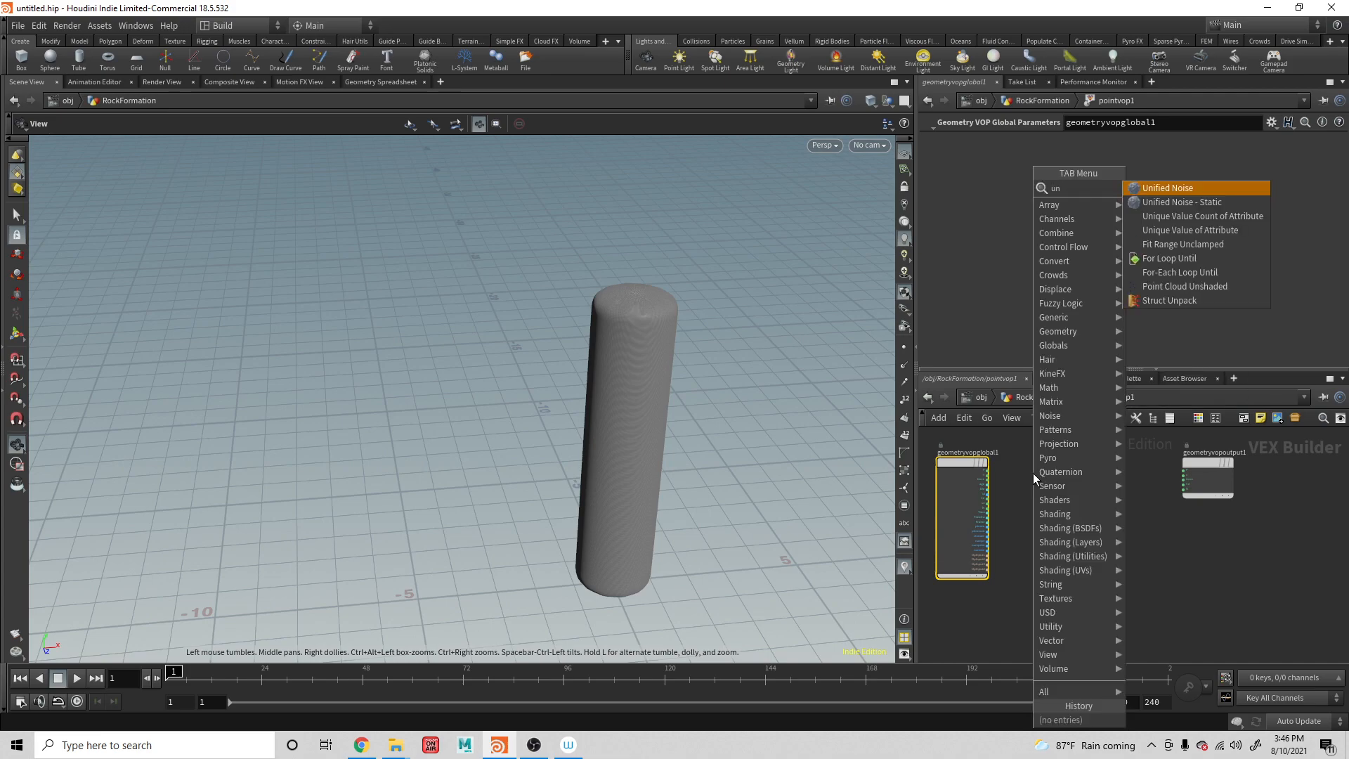
pyautogui.press('Return')
pyautogui.click(1032, 474)
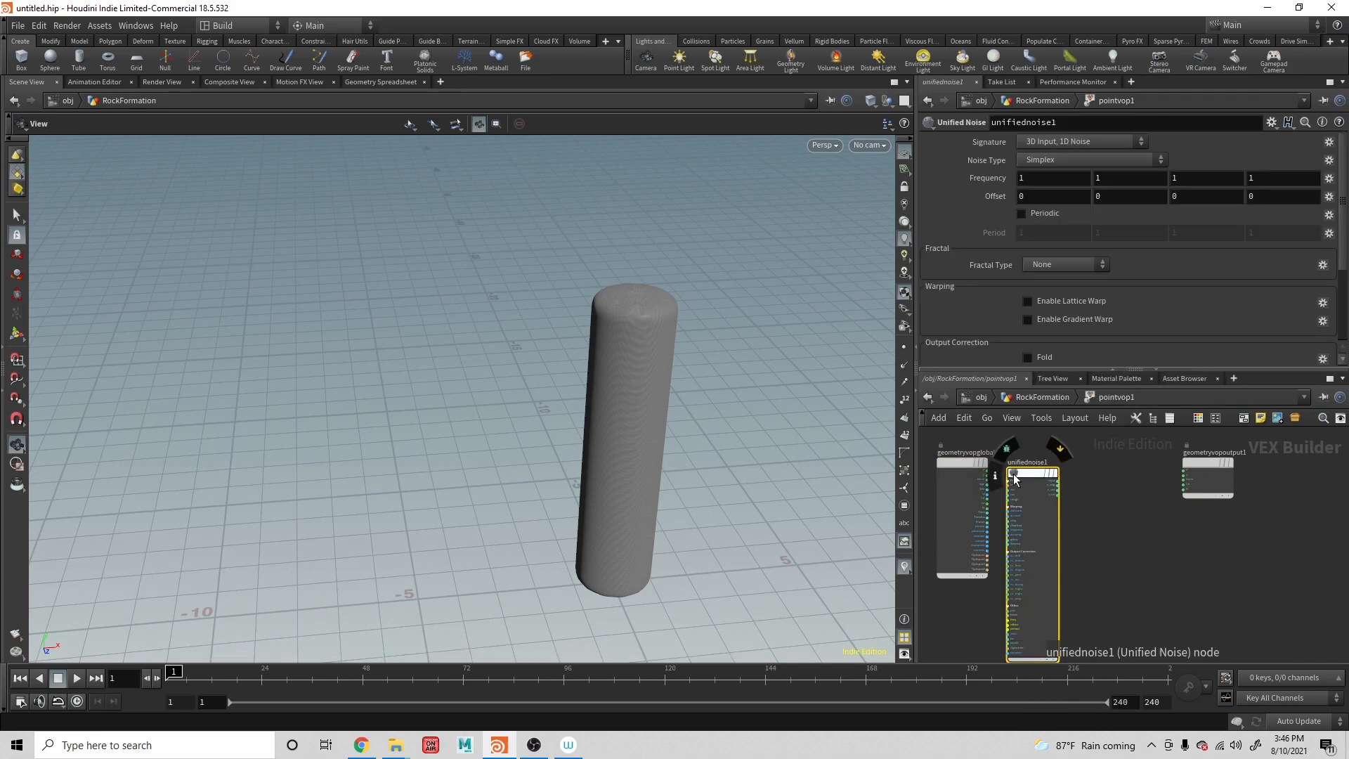
# Wire the global P into the Unified Noise position input, and its noise output into the output node's Cd
pyautogui.click(986, 471)
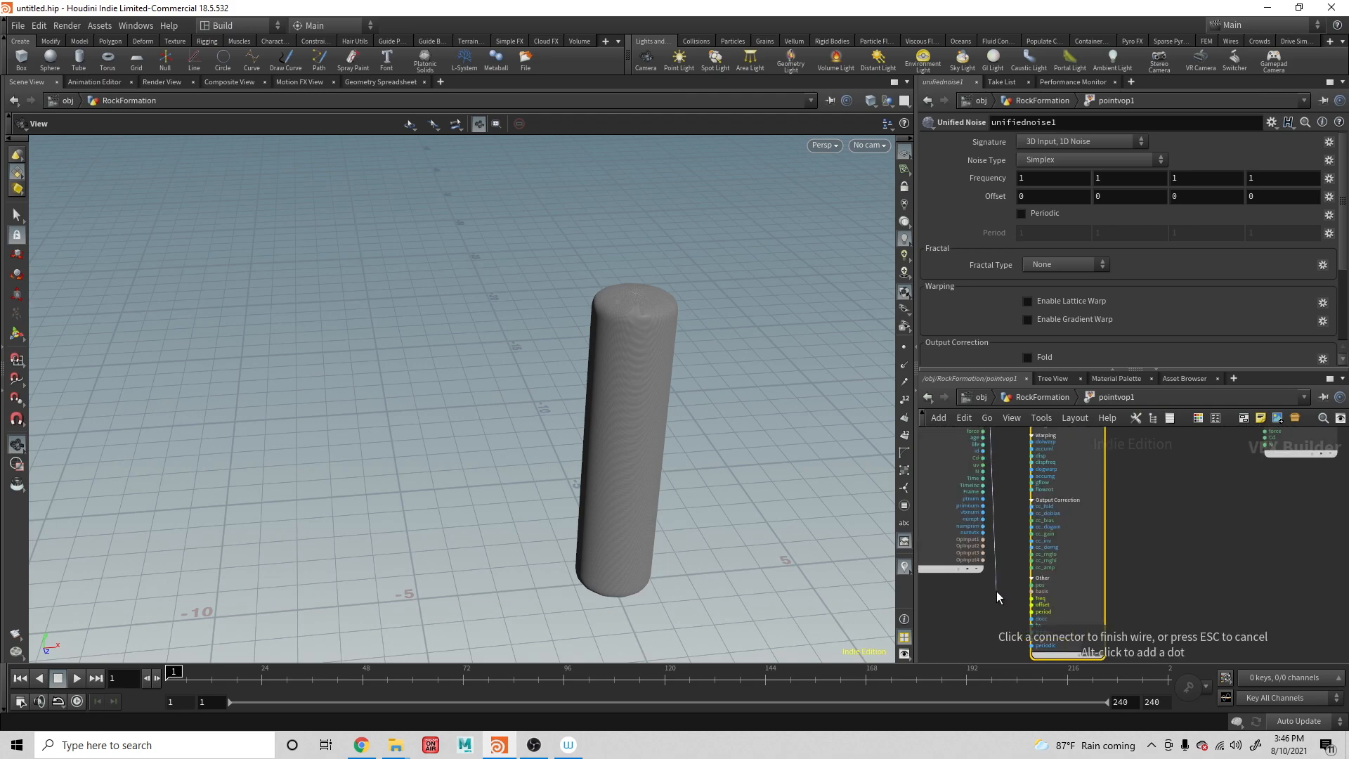
pyautogui.scroll(3, 1001, 572)
pyautogui.click(1042, 589)
pyautogui.scroll(-4, 1213, 525)
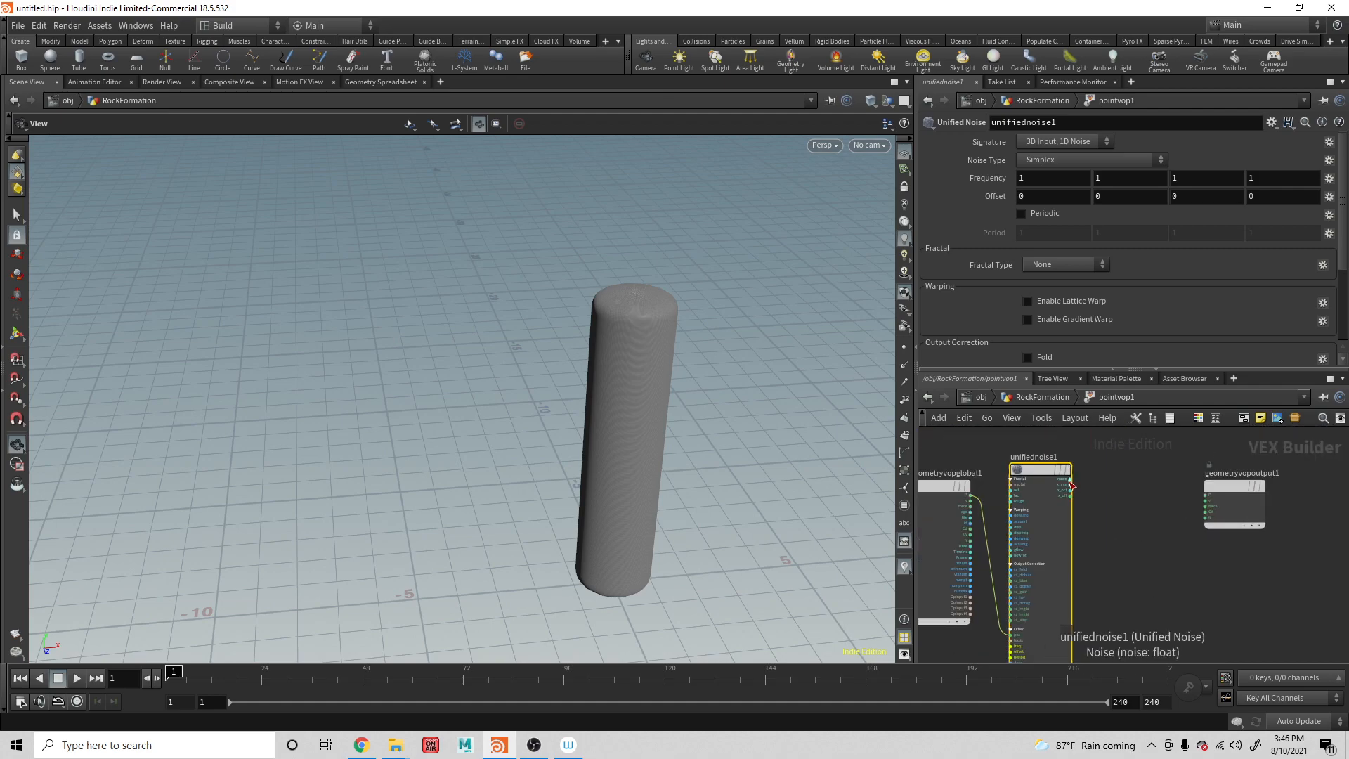
pyautogui.click(1071, 481)
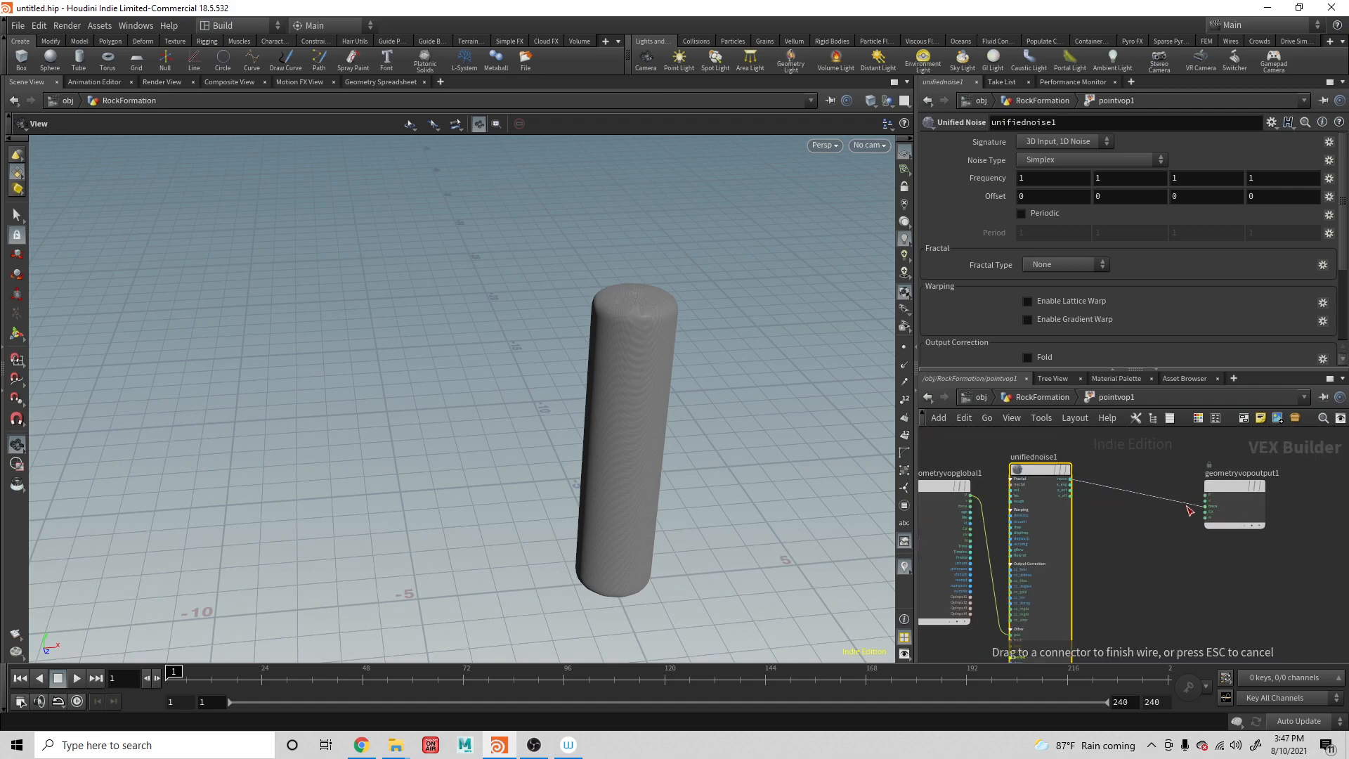
pyautogui.click(1204, 513)
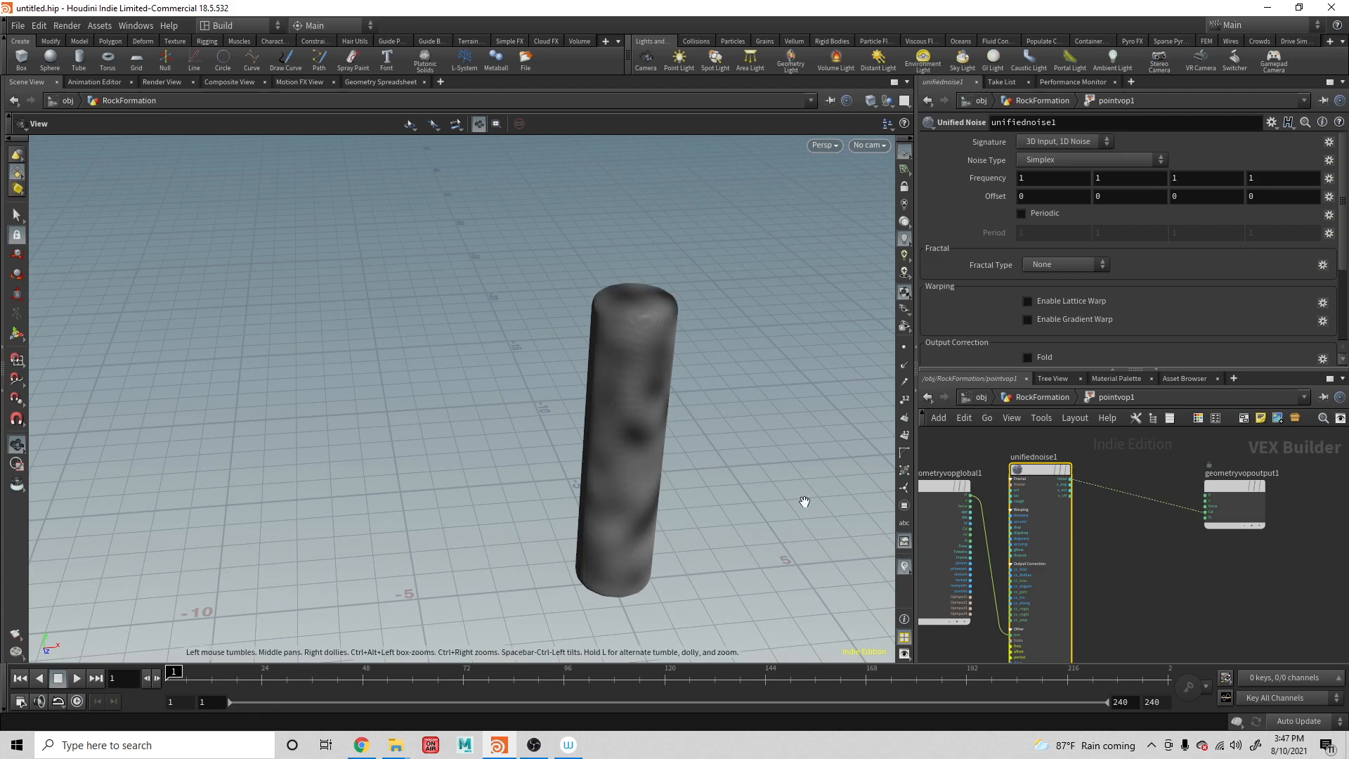
pyautogui.moveTo(689, 419)
pyautogui.mouseDown()
pyautogui.moveTo(702, 346)
pyautogui.moveTo(627, 382)
pyautogui.mouseUp()
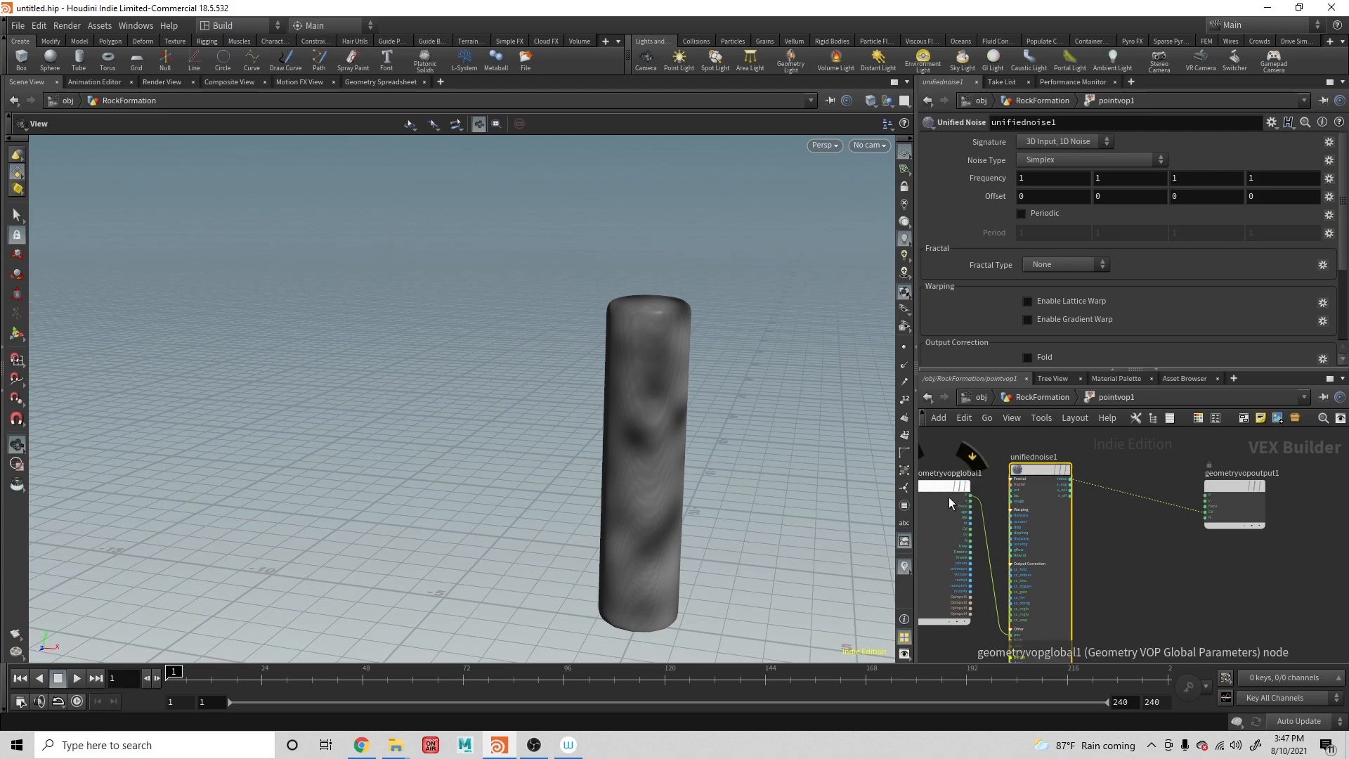
# Wire the global P directly into the output node's Cd and inspect the position colours around the tube
pyautogui.click(970, 497)
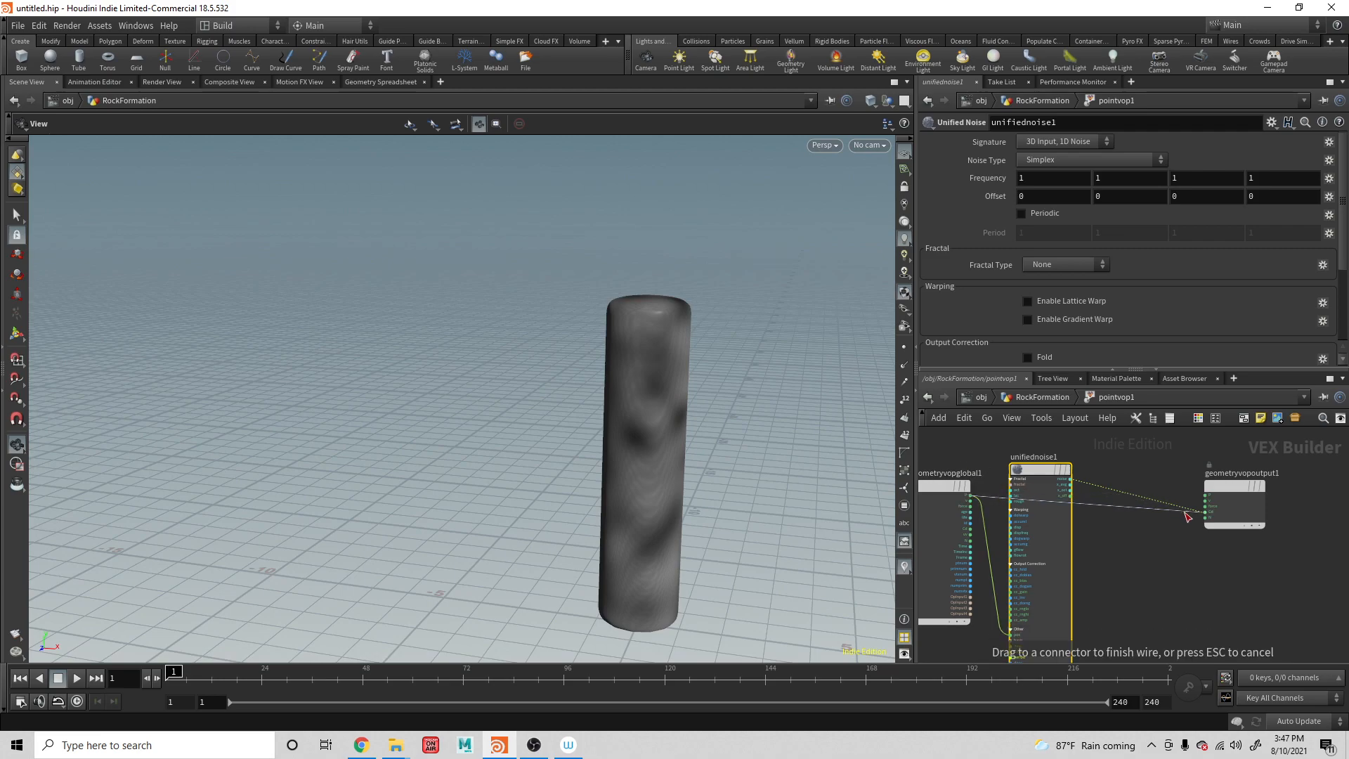
pyautogui.click(1205, 512)
pyautogui.moveTo(780, 434)
pyautogui.mouseDown()
pyautogui.moveTo(732, 419)
pyautogui.moveTo(624, 444)
pyautogui.moveTo(440, 440)
pyautogui.moveTo(211, 404)
pyautogui.moveTo(429, 405)
pyautogui.mouseUp()
pyautogui.moveTo(750, 401)
pyautogui.mouseDown()
pyautogui.moveTo(424, 415)
pyautogui.moveTo(553, 422)
pyautogui.mouseUp()
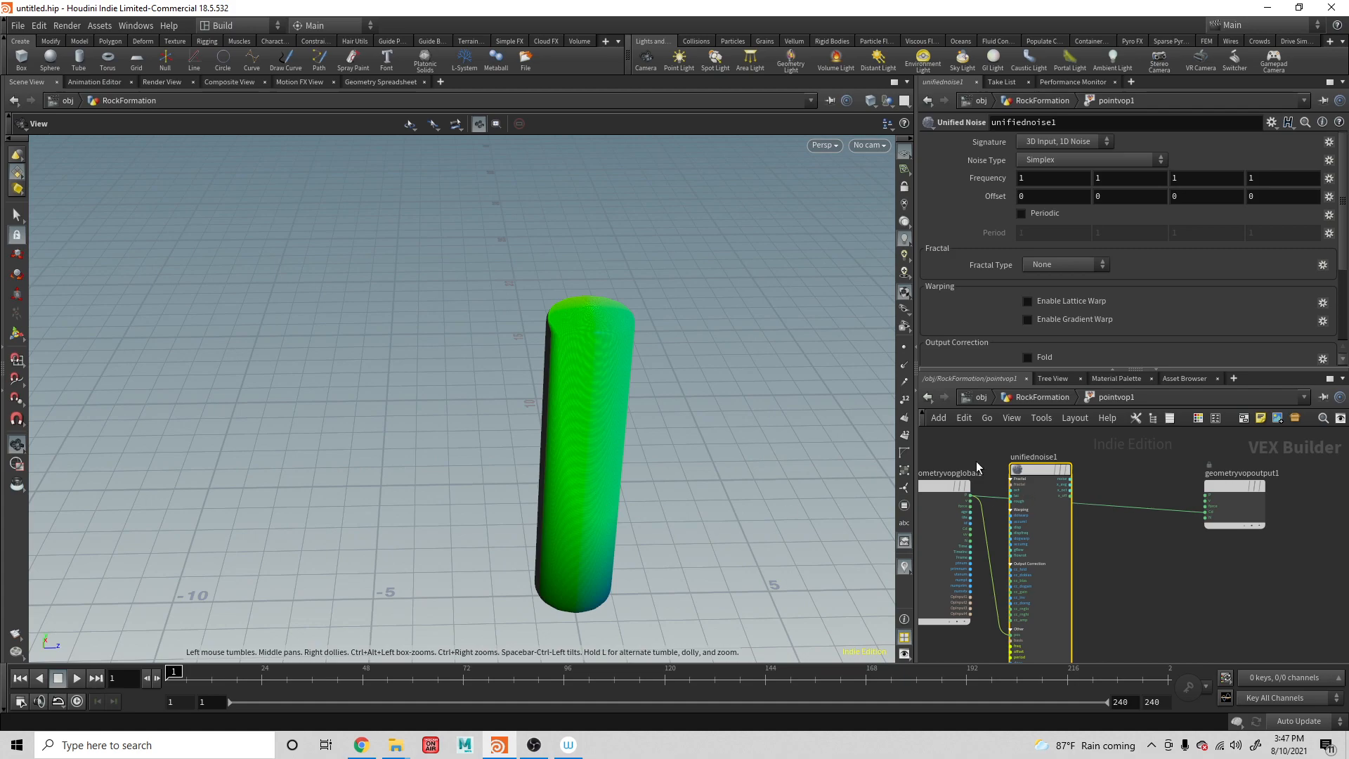
pyautogui.moveTo(587, 473); pyautogui.dragTo(509, 391)
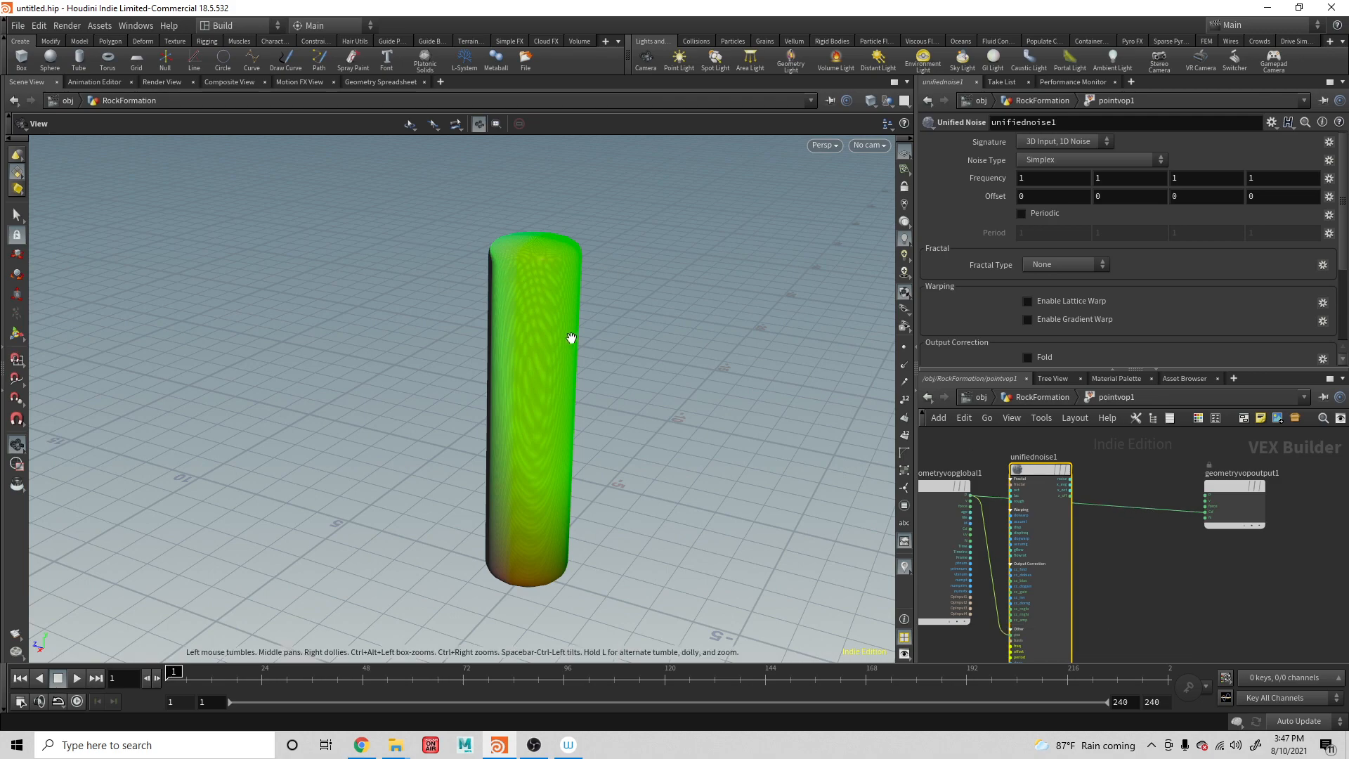
# Cut the wire from the global P to Cd and reconnect the Unified Noise output to Cd
pyautogui.moveTo(1035, 466); pyautogui.dragTo(1036, 462)
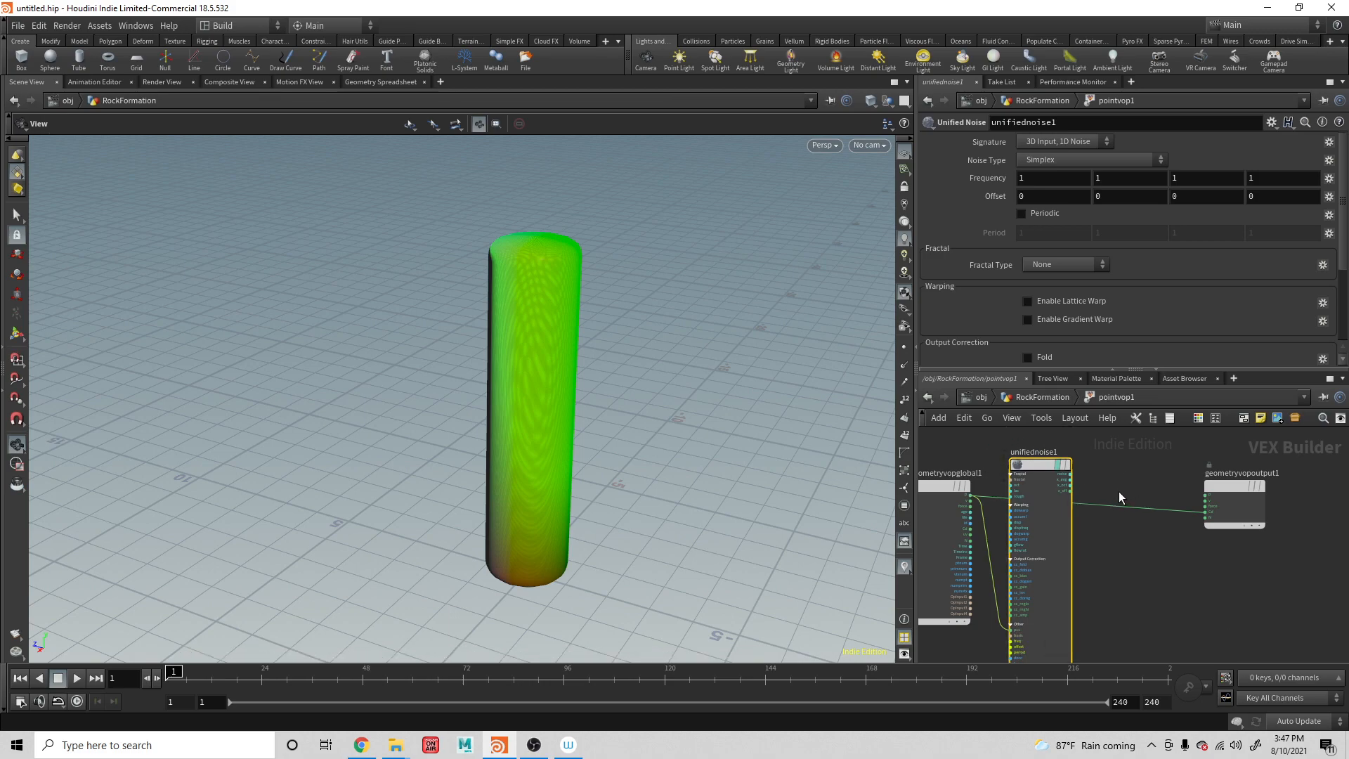
pyautogui.press('y')
pyautogui.moveTo(1121, 487); pyautogui.dragTo(1132, 543)
pyautogui.moveTo(1070, 475); pyautogui.dragTo(1205, 511)
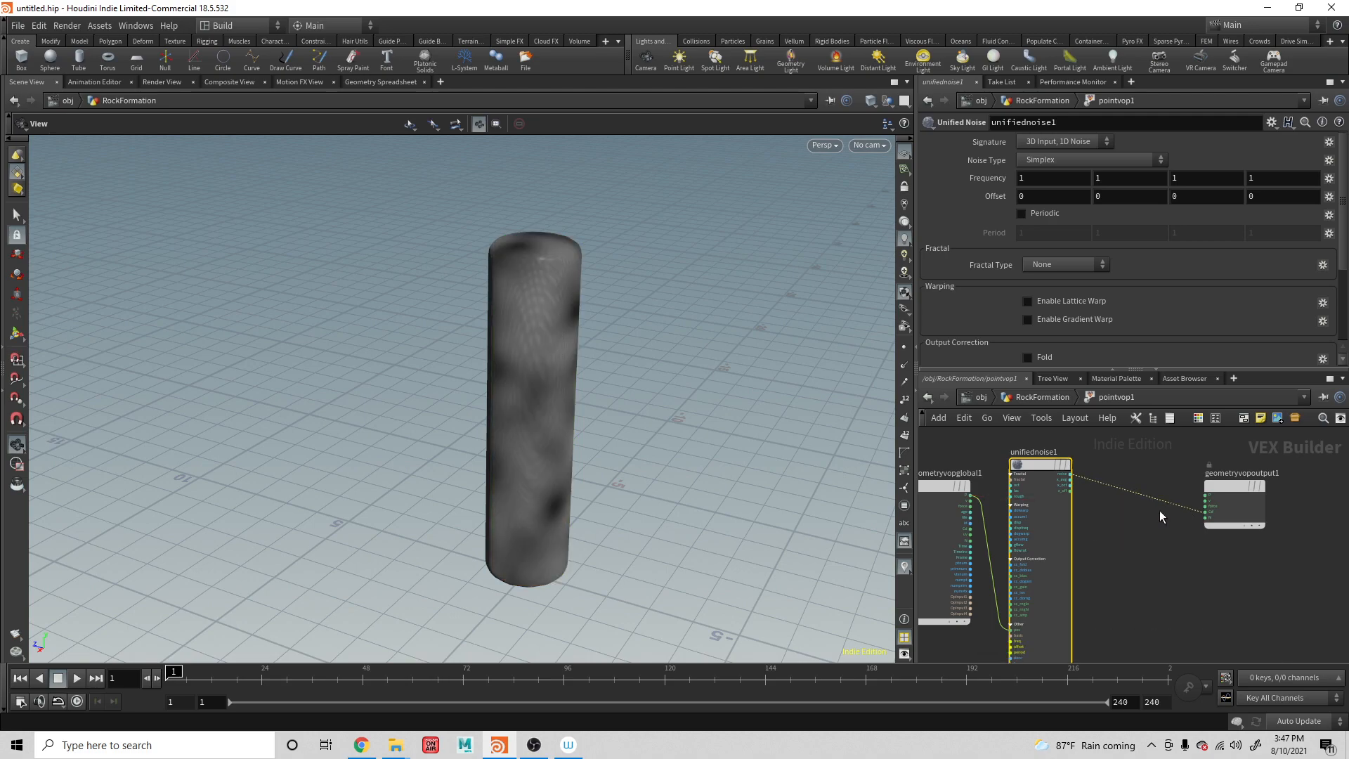
# Set the Unified Noise type to Worley/Cellular F1 and inspect the pattern on the tube
pyautogui.moveTo(512, 374); pyautogui.dragTo(571, 321)
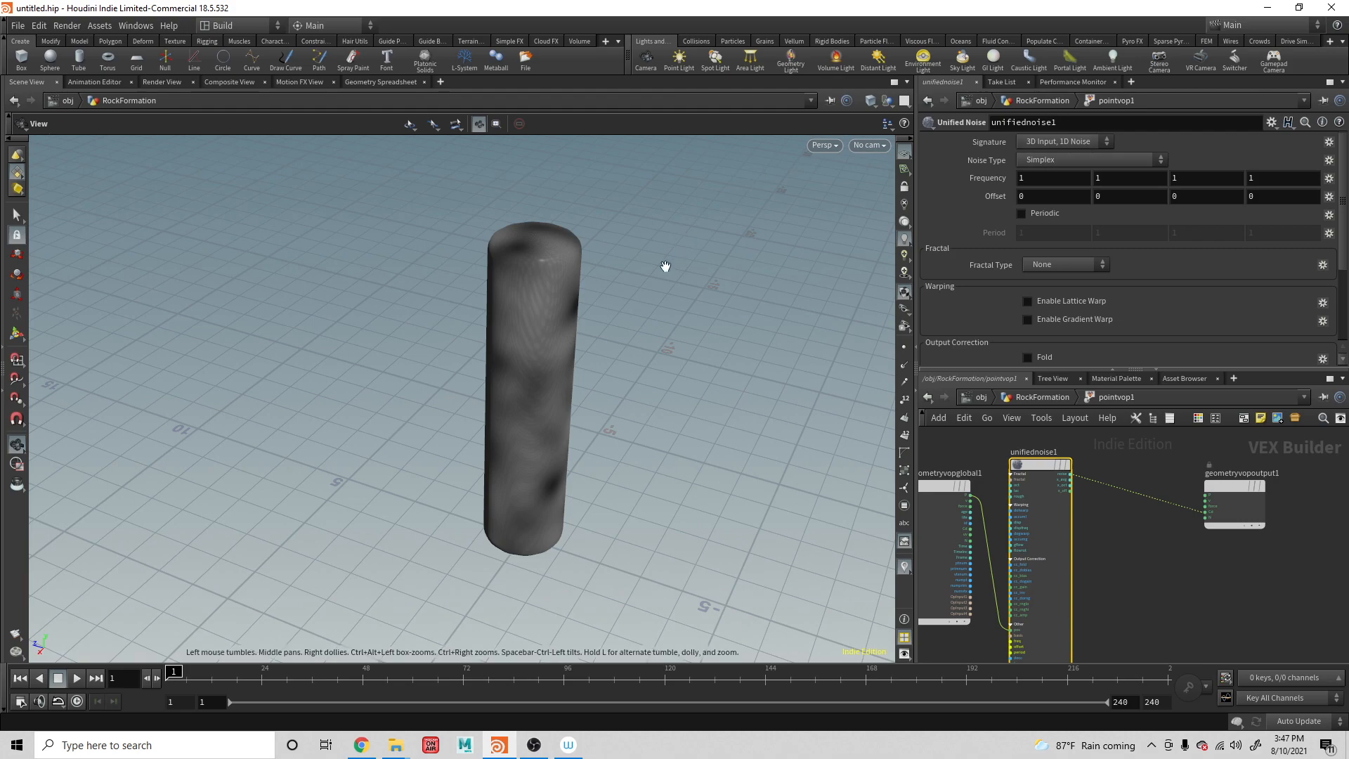
pyautogui.scroll(4, 551, 293)
pyautogui.scroll(2, 561, 290)
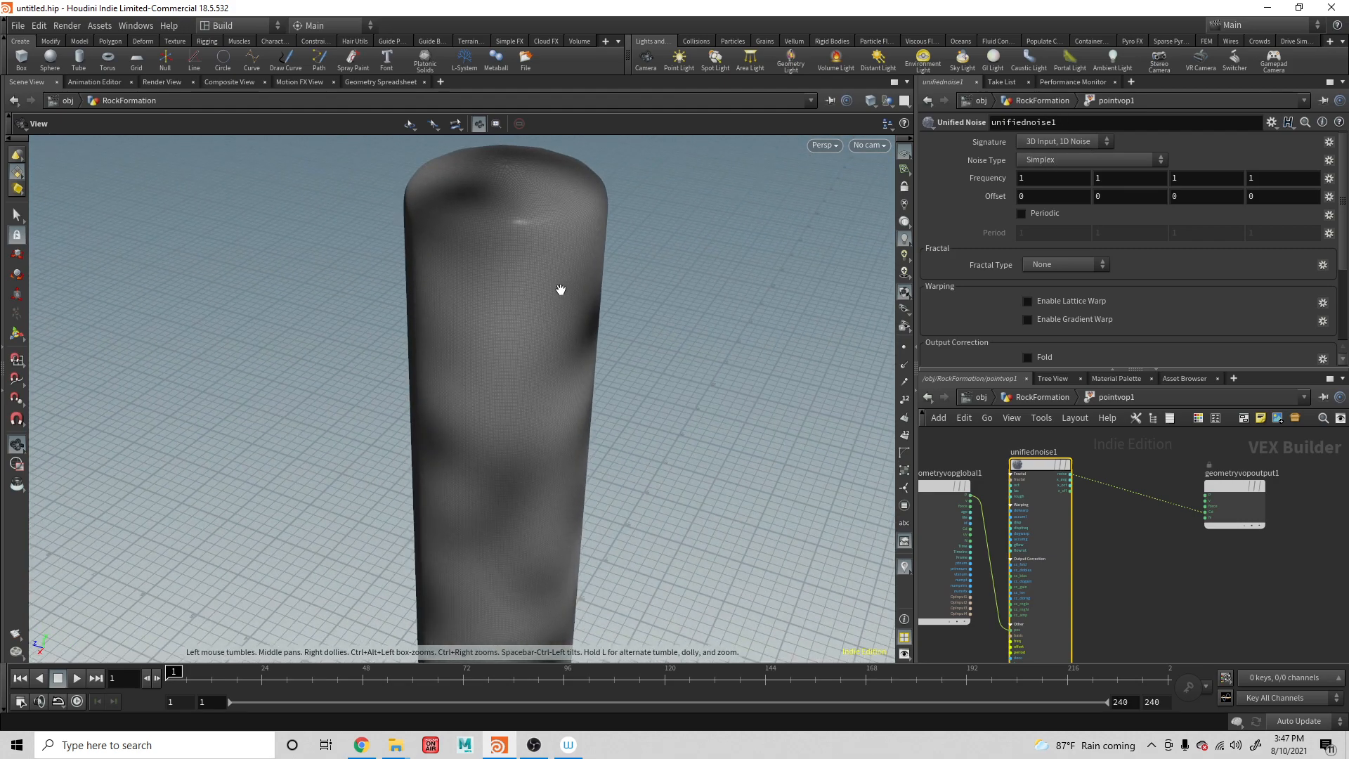
pyautogui.scroll(-3, 561, 289)
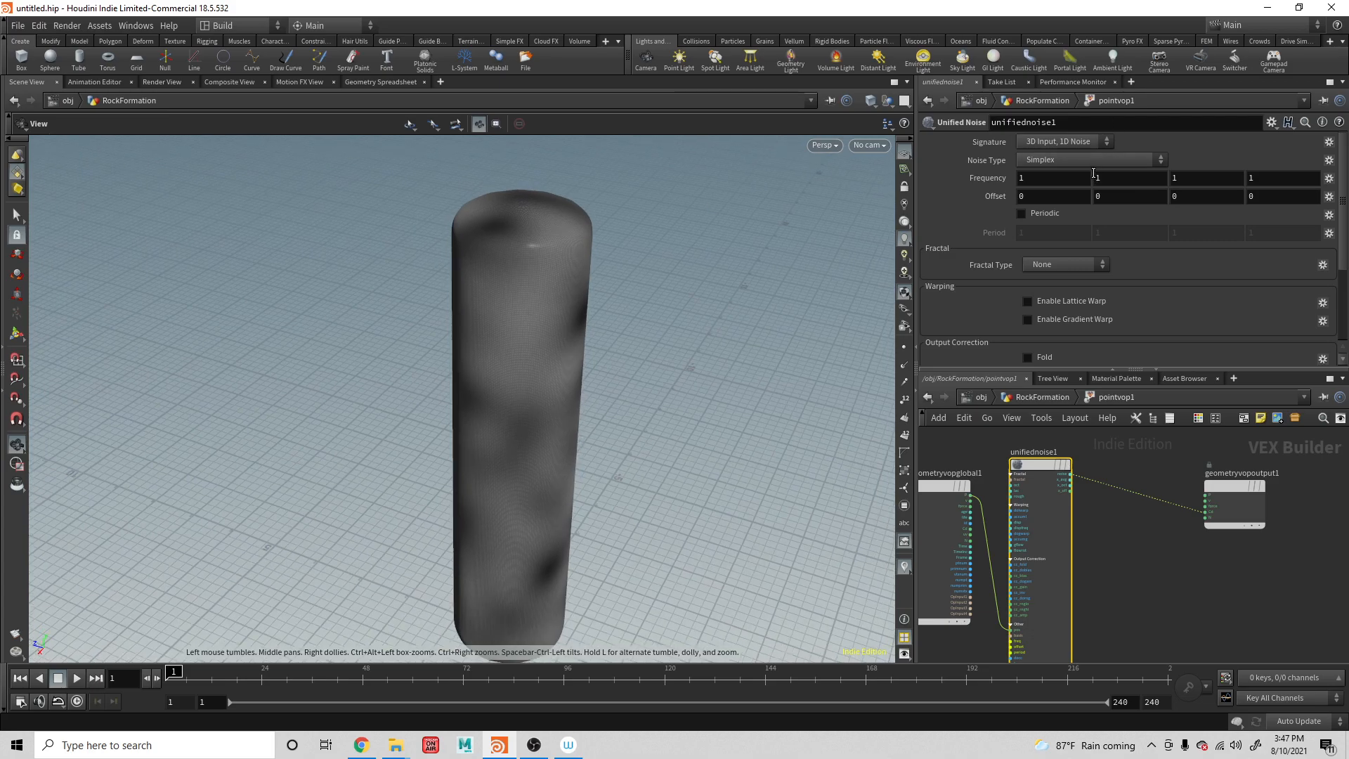
pyautogui.click(1089, 161)
pyautogui.click(1078, 258)
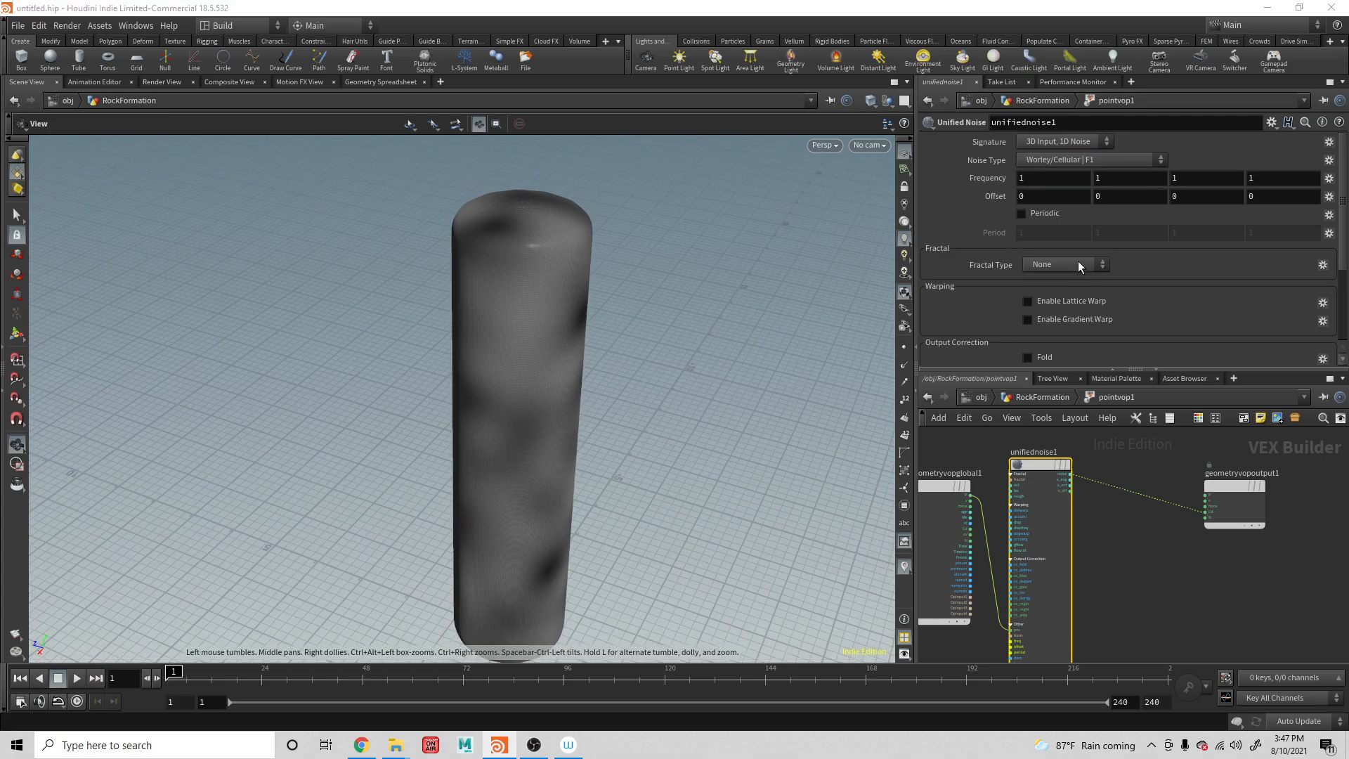
pyautogui.moveTo(802, 325); pyautogui.dragTo(829, 265)
pyautogui.moveTo(551, 353); pyautogui.dragTo(566, 380)
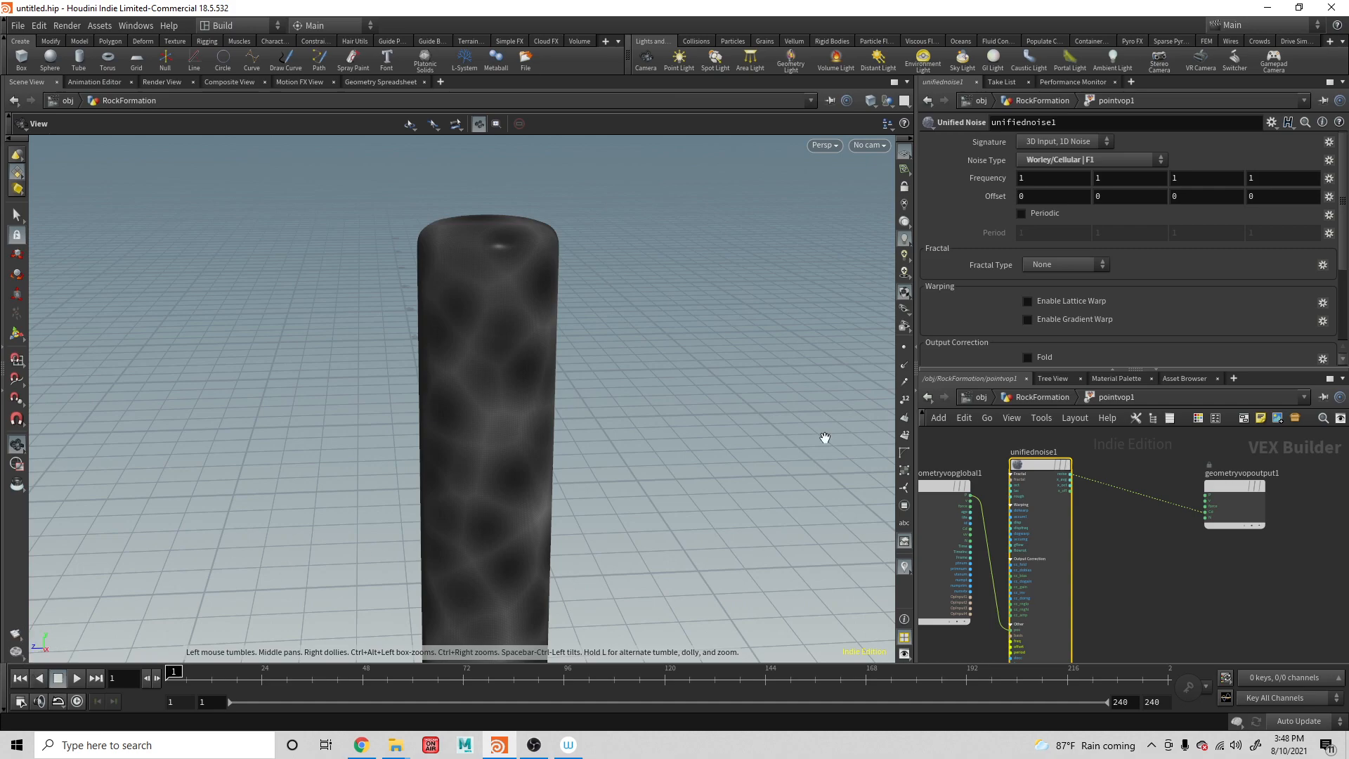
# Set the Unified Noise frequency to 10 in X and Z and inspect the tube's lower part
pyautogui.click(1030, 178)
pyautogui.write('10')
pyautogui.press('Tab')
pyautogui.press('Tab')
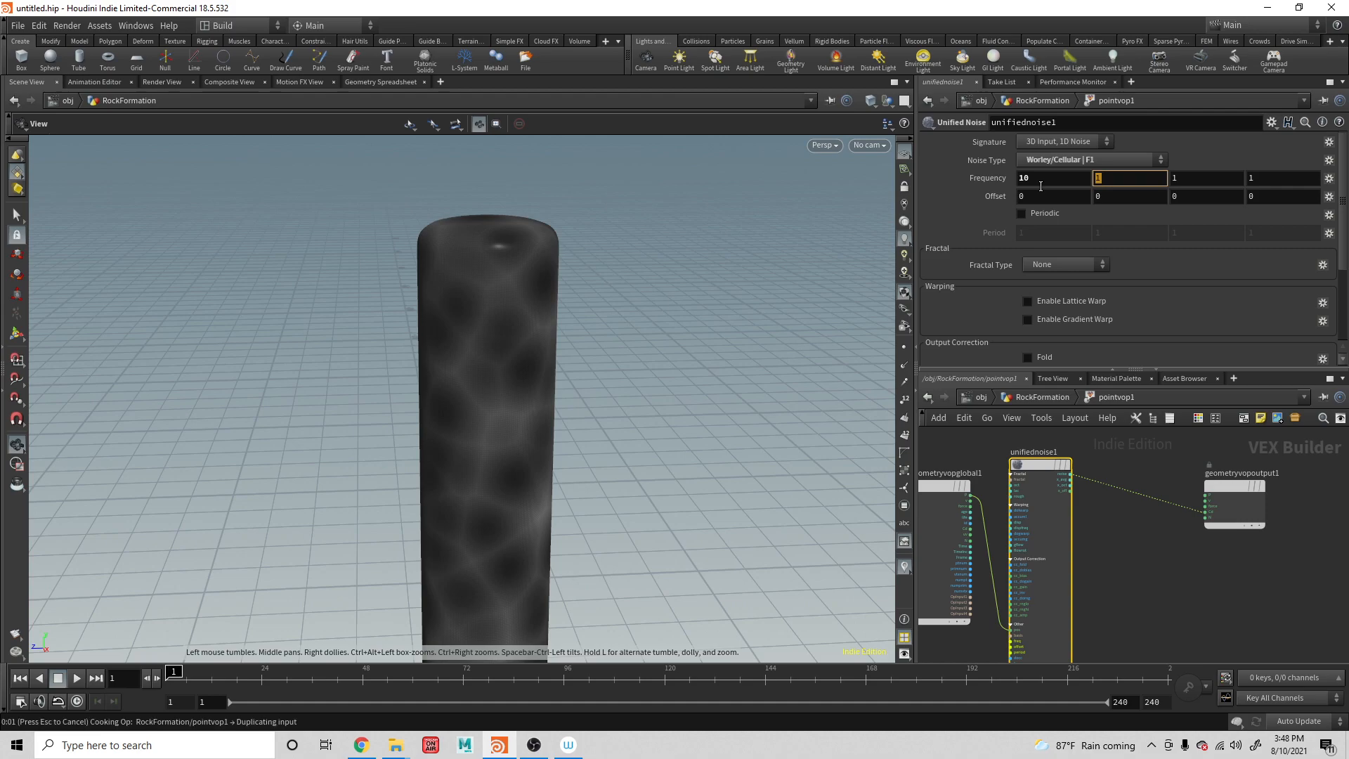
pyautogui.press('Tab')
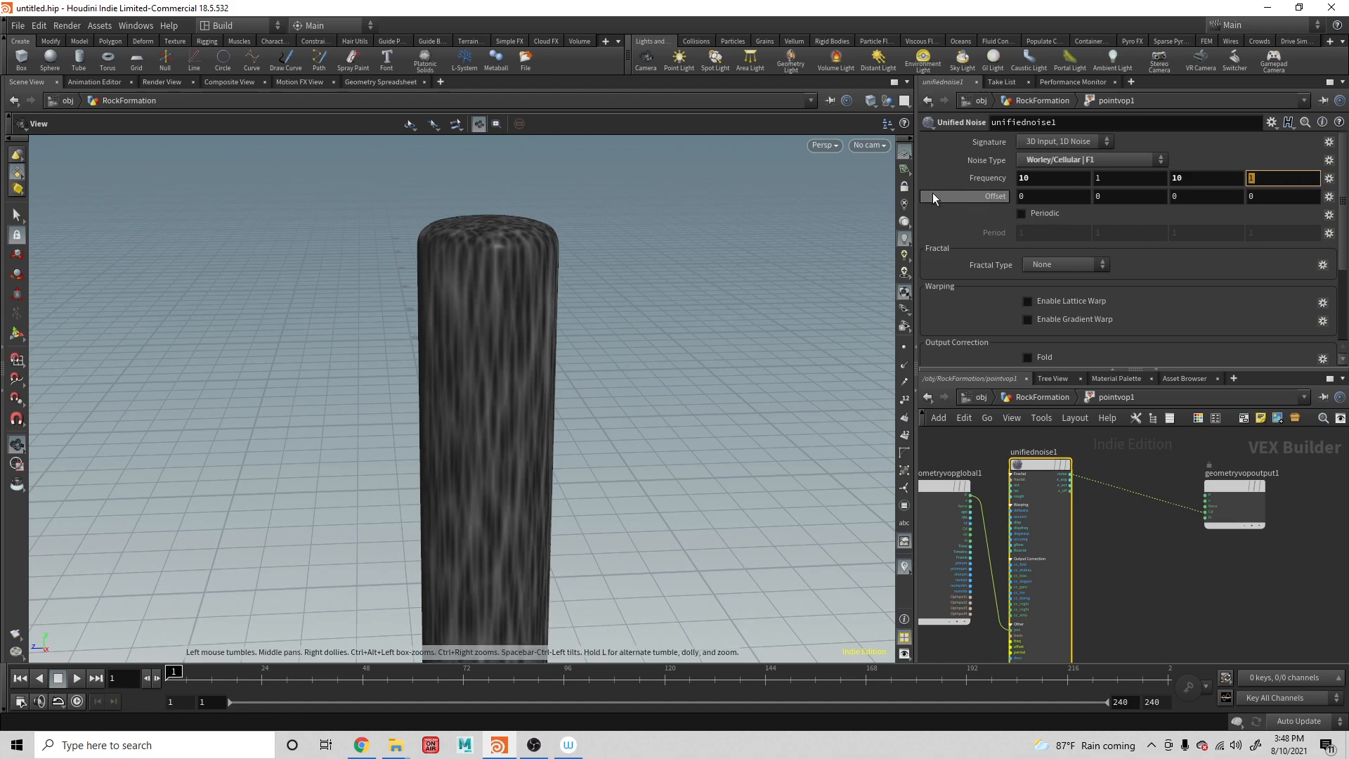
pyautogui.moveTo(656, 337); pyautogui.dragTo(704, 203, button='middle')
pyautogui.moveTo(653, 291); pyautogui.dragTo(563, 300)
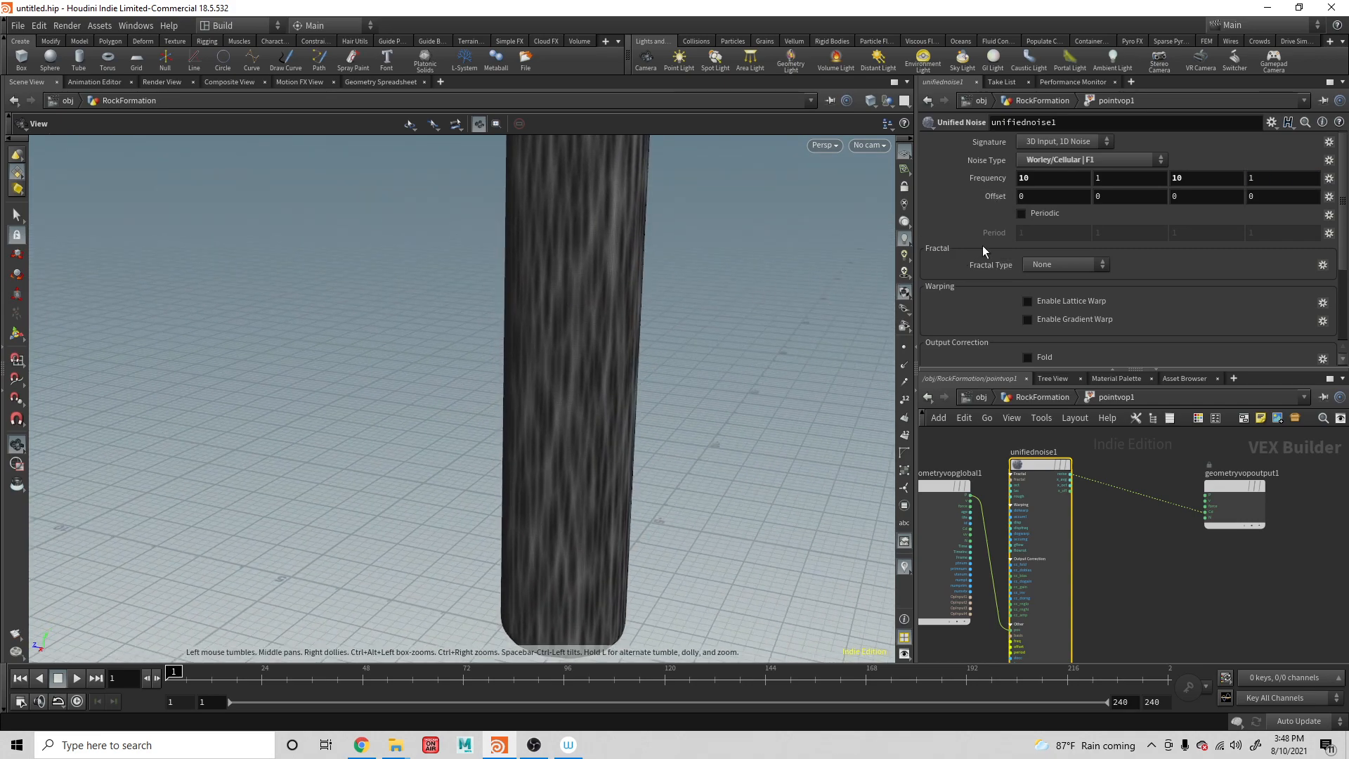
# Try an X frequency of 9.2, undo the frequency changes and restore X and Z to 1
pyautogui.moveTo(1057, 175); pyautogui.dragTo(1033, 178, button='middle')
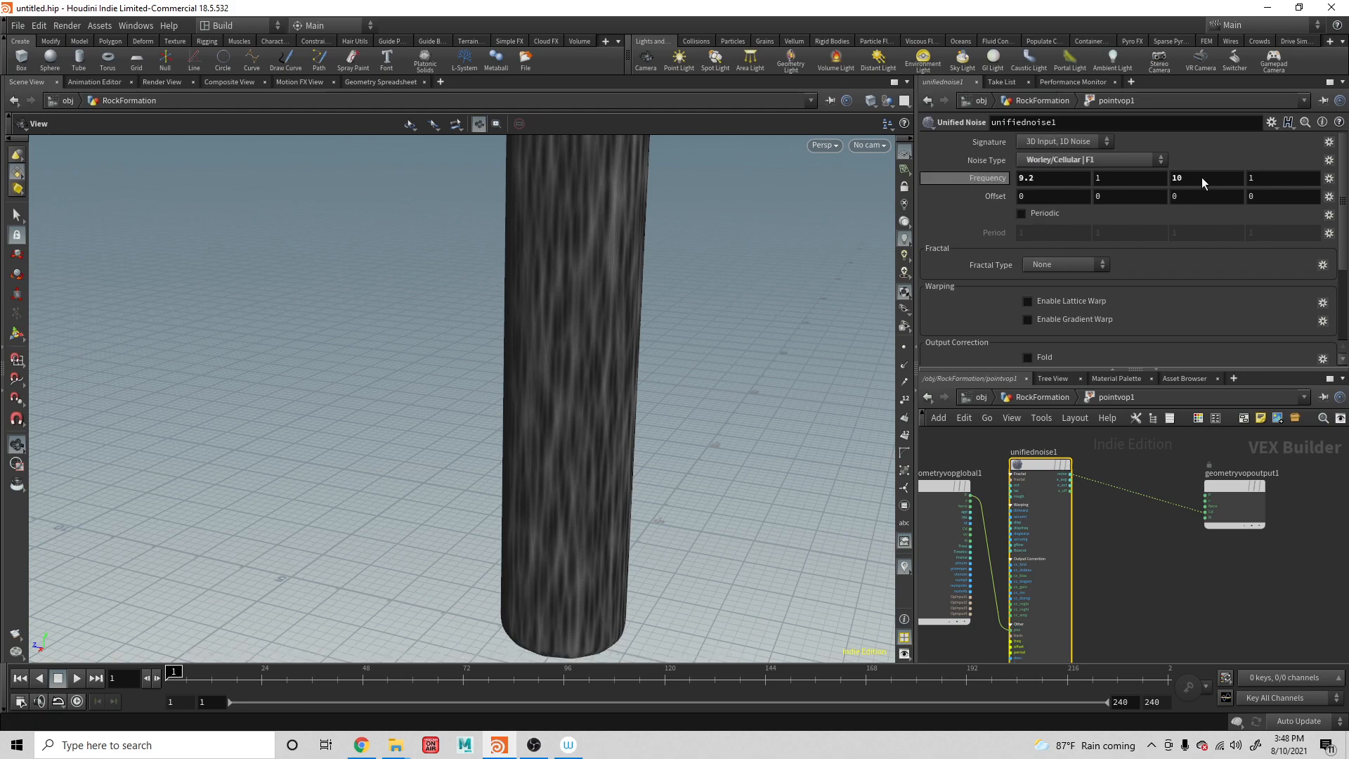
pyautogui.hotkey('ctrl', 'z')
pyautogui.click(1057, 180)
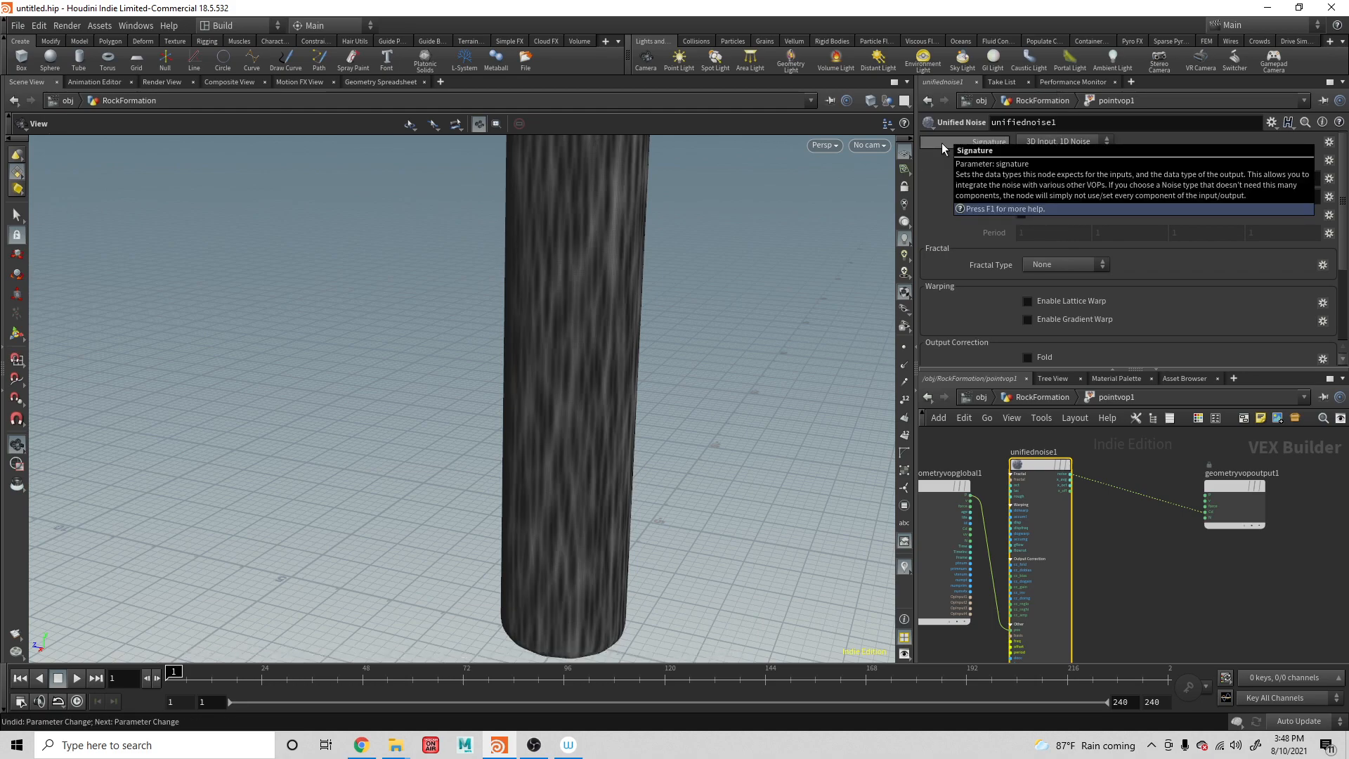
pyautogui.hotkey('ctrl', 'z')
pyautogui.click(1183, 177)
pyautogui.write('1')
pyautogui.press('Return')
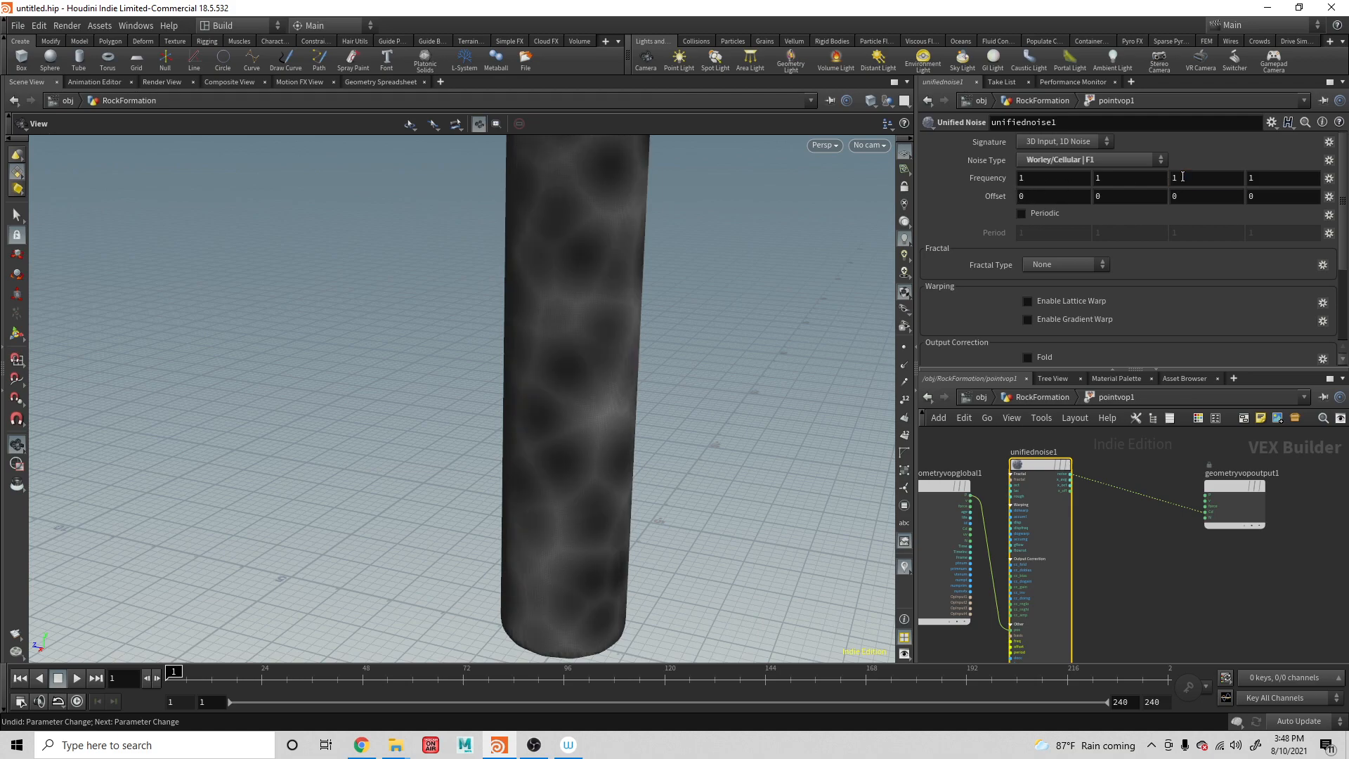
# Set the Unified Noise frequency to 10 in Y and 0.1 in X
pyautogui.moveTo(1109, 177)
pyautogui.mouseDown(button='middle')
pyautogui.moveTo(1106, 153)
pyautogui.moveTo(1273, 149)
pyautogui.mouseUp(button='middle')
pyautogui.click(1110, 174)
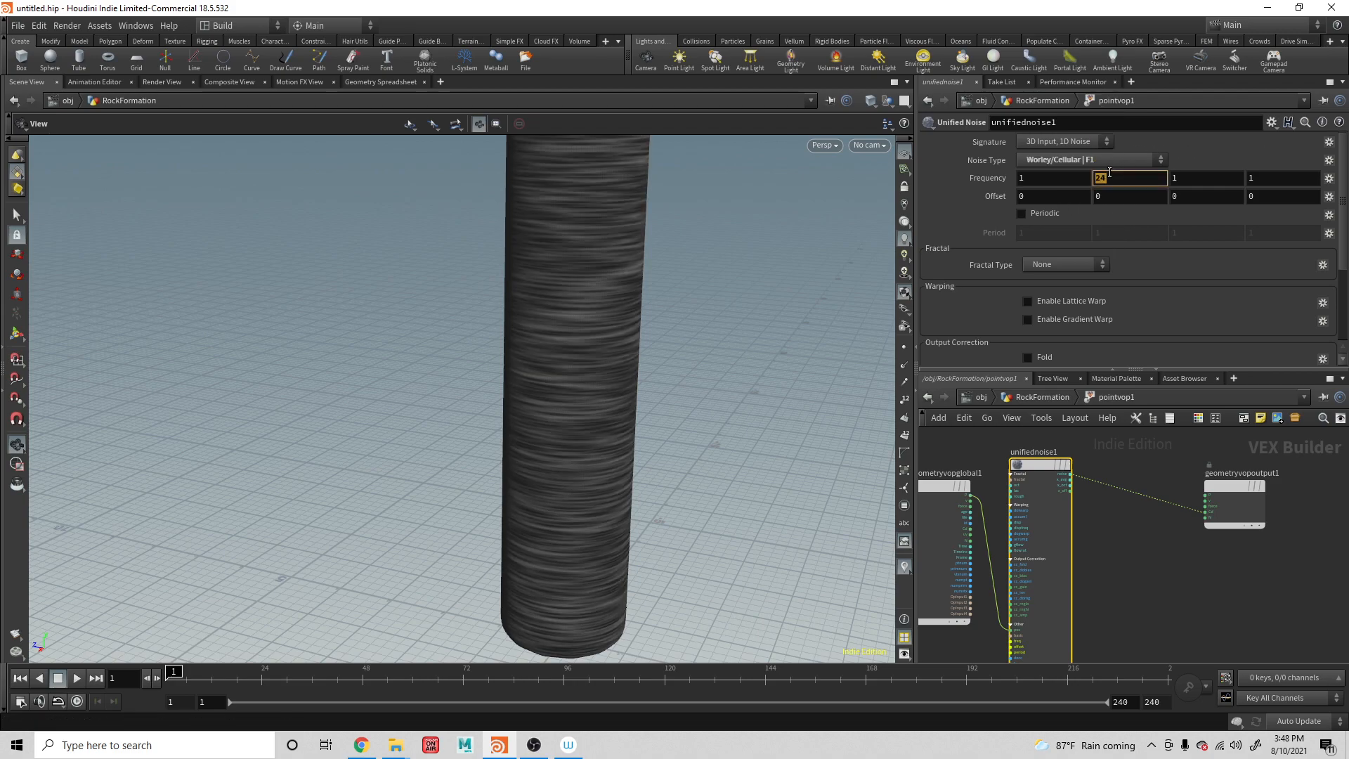
pyautogui.press('Return')
pyautogui.click(1041, 177)
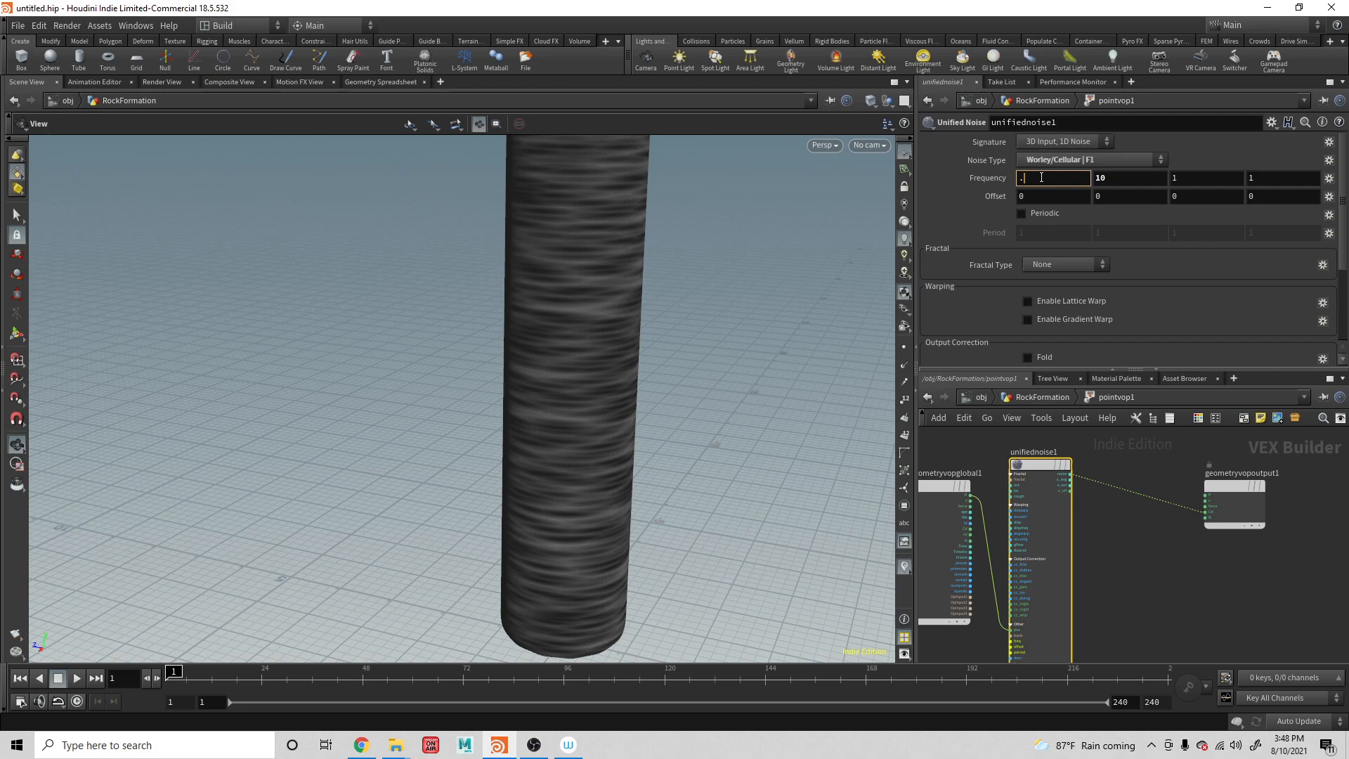
pyautogui.press('Return')
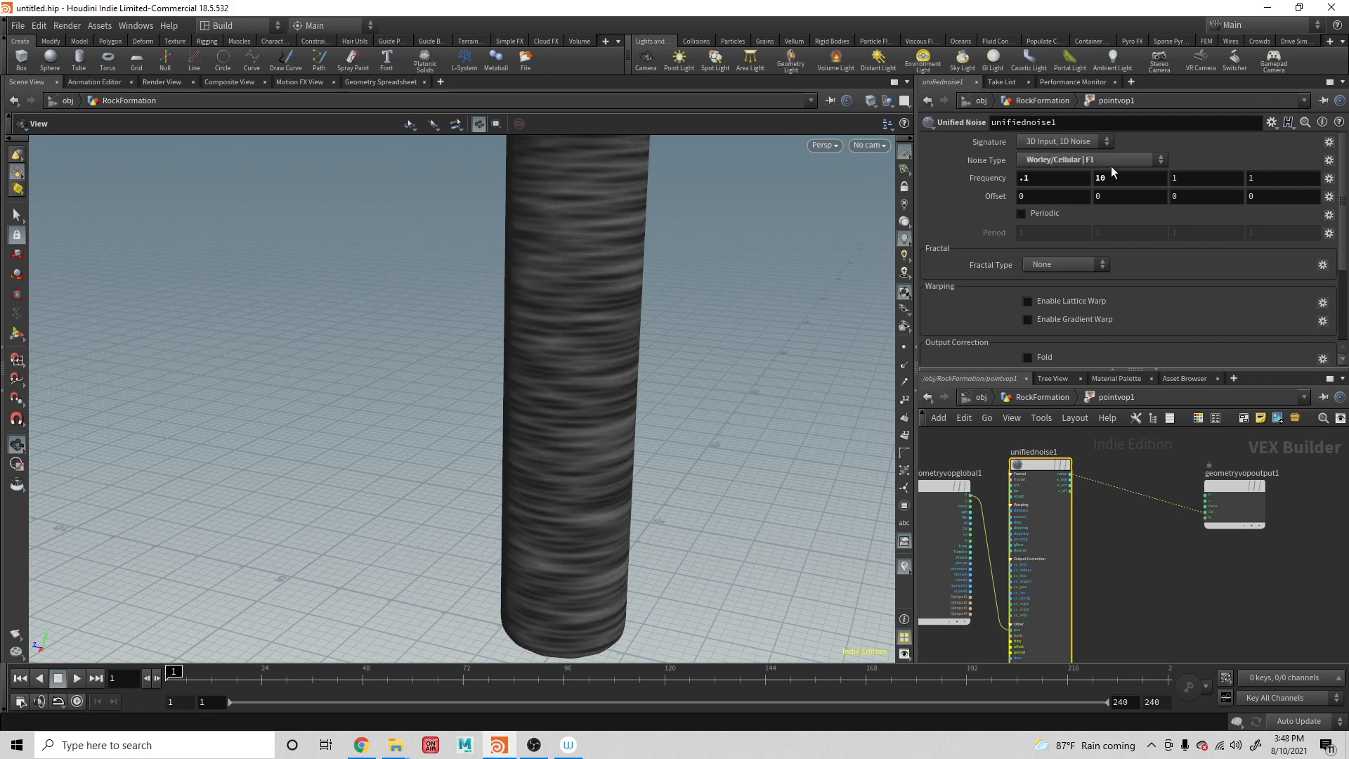
# Set the Unified Noise frequency to 0.1 in Z and 1 in Y, and inspect the bands on the tube
pyautogui.click(1200, 181)
pyautogui.press('Return')
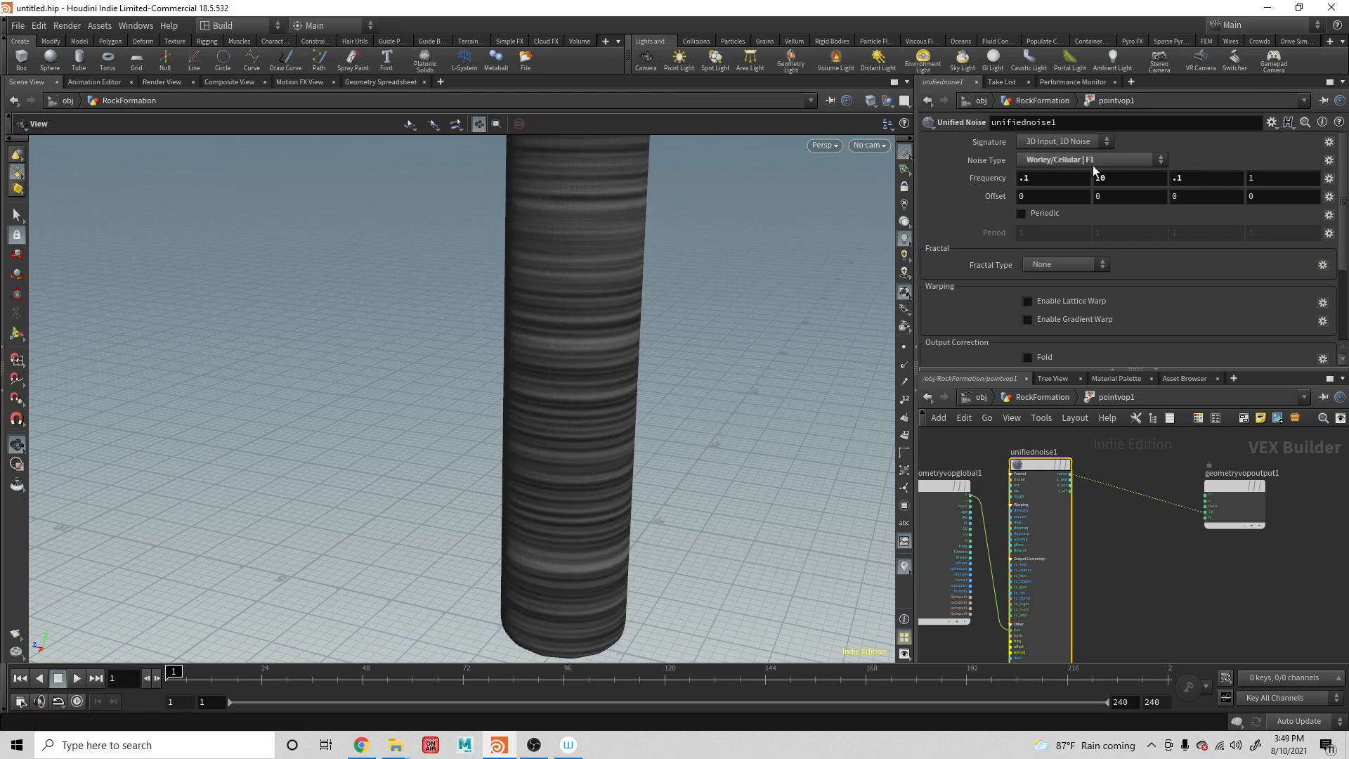
pyautogui.click(1128, 178)
pyautogui.moveTo(1131, 170)
pyautogui.mouseDown(button='middle')
pyautogui.moveTo(1154, 184)
pyautogui.moveTo(1128, 172)
pyautogui.mouseUp(button='middle')
pyautogui.write('1')
pyautogui.press('Return')
pyautogui.moveTo(715, 285); pyautogui.dragTo(722, 333, button='middle')
pyautogui.scroll(-1, 722, 333)
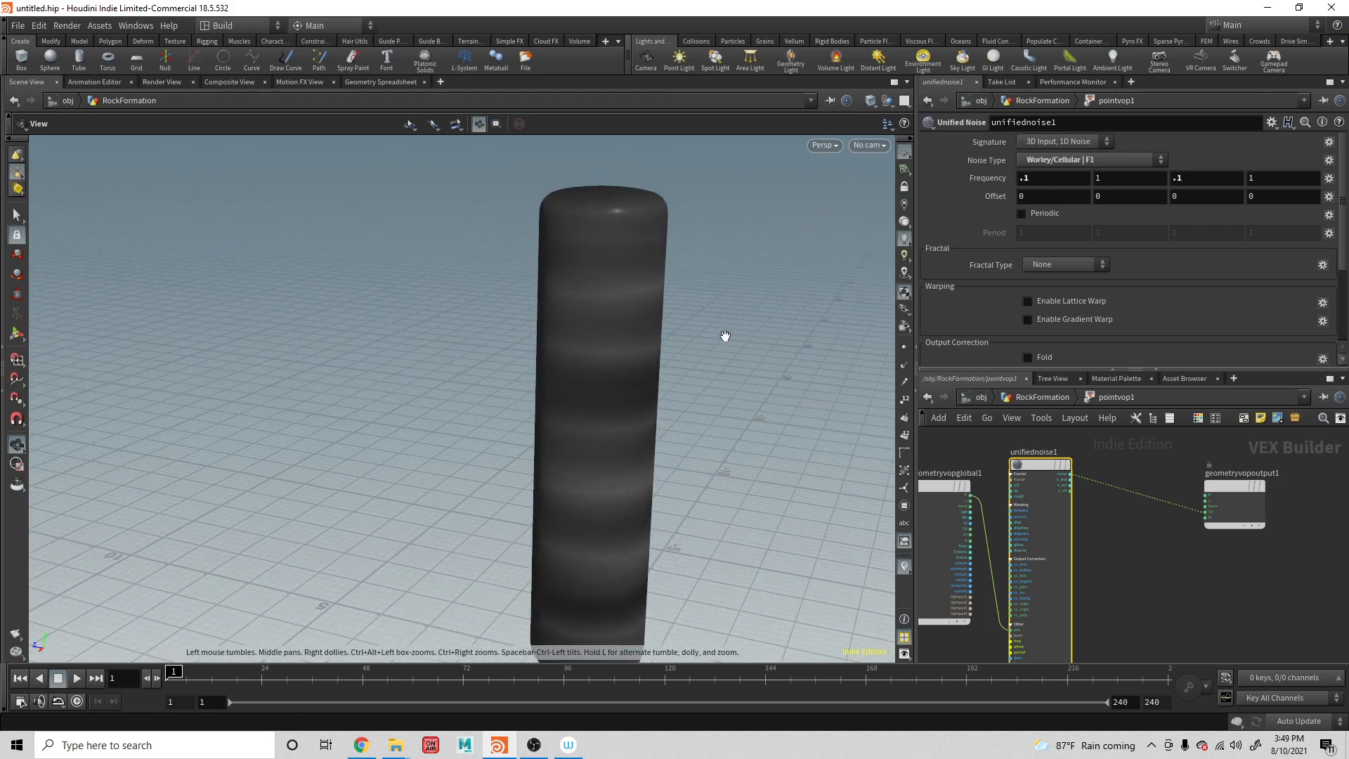
pyautogui.scroll(1, 722, 333)
pyautogui.scroll(1, 720, 325)
pyautogui.moveTo(794, 516); pyautogui.dragTo(761, 345, button='middle')
pyautogui.scroll(-1, 759, 337)
pyautogui.moveTo(516, 220); pyautogui.dragTo(557, 169, button='middle')
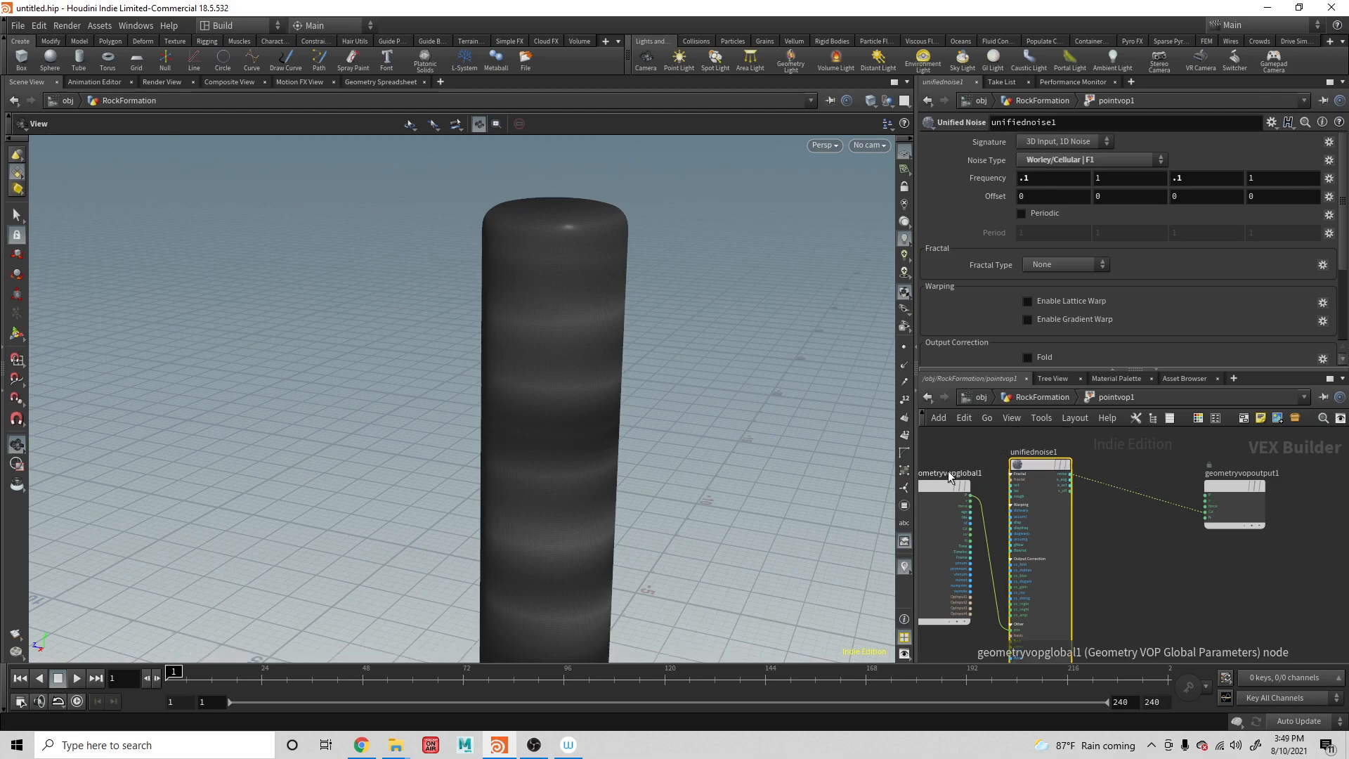
# Insert a Fit Range node between the Unified Noise output and the geometry output
pyautogui.press('Tab')
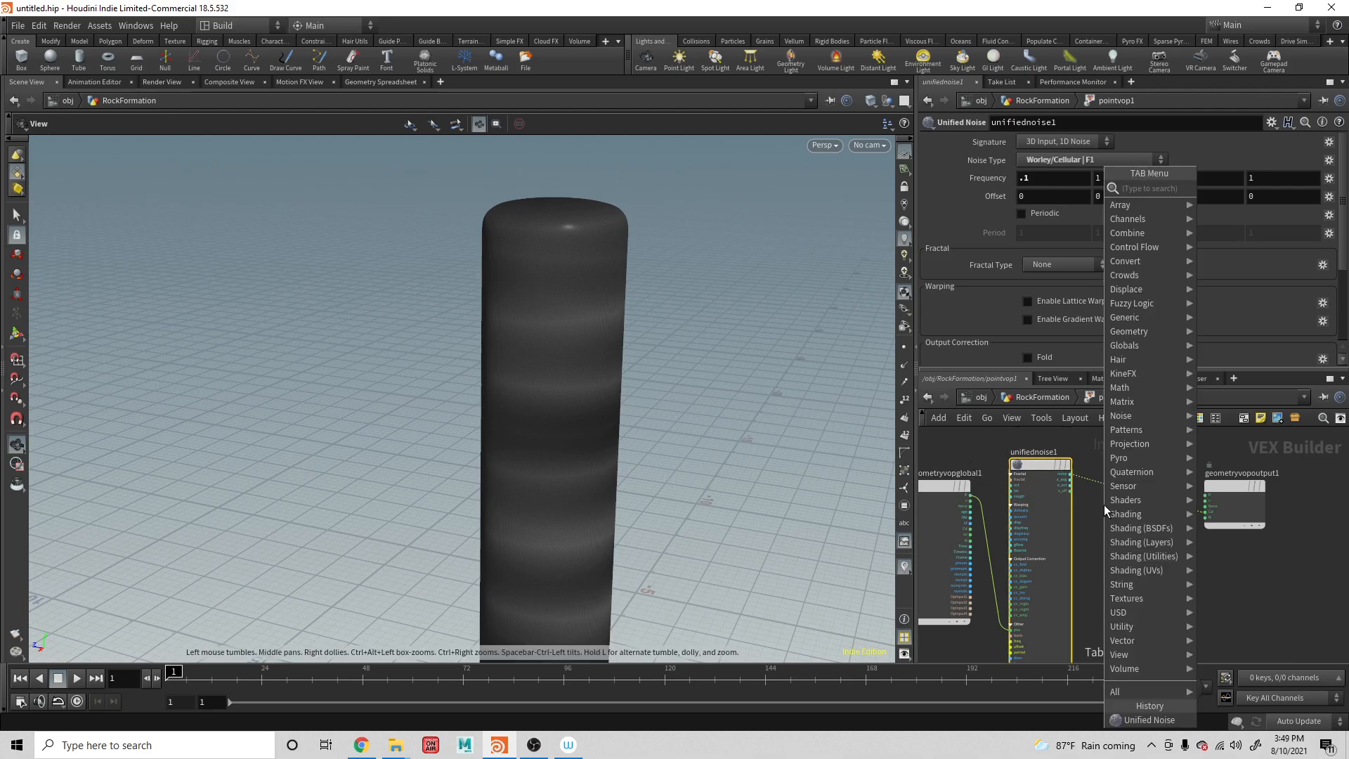
pyautogui.write('fit')
pyautogui.press('Return')
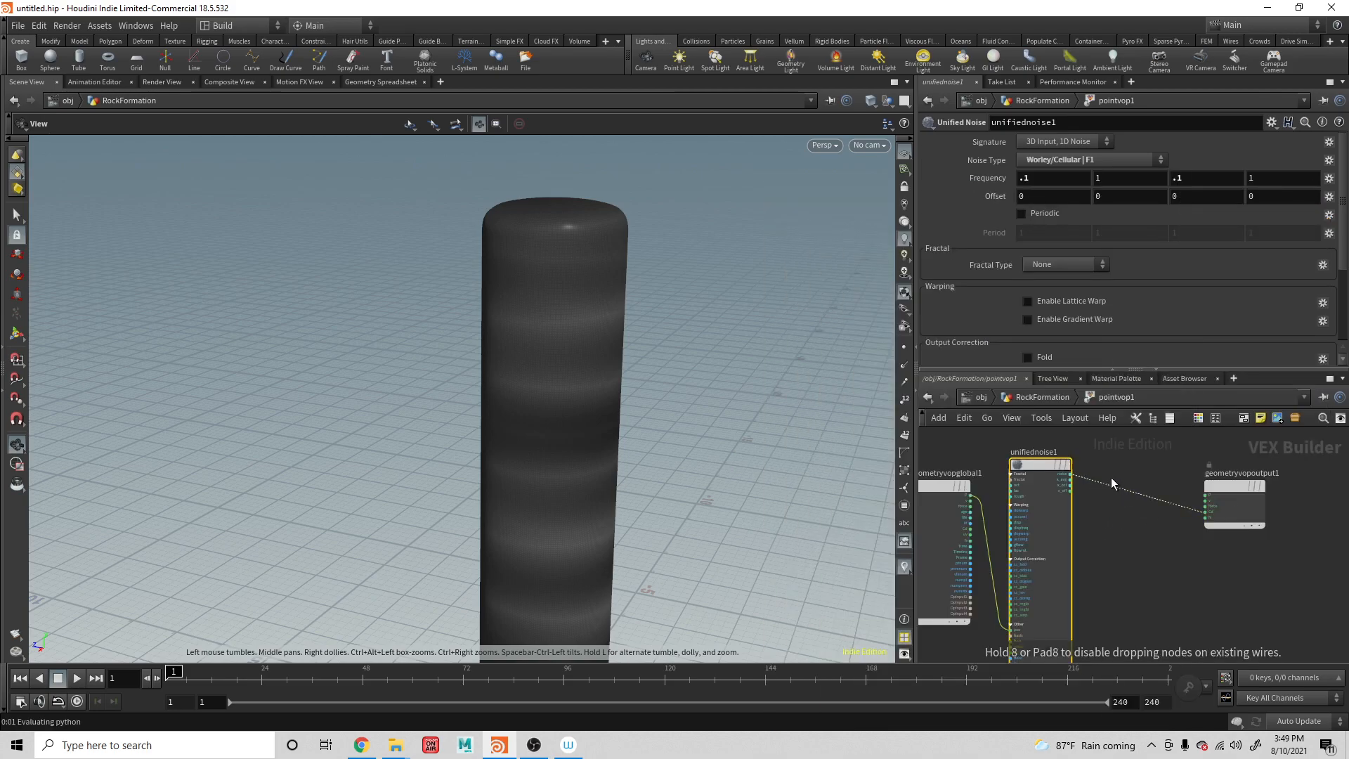
pyautogui.click(1111, 480)
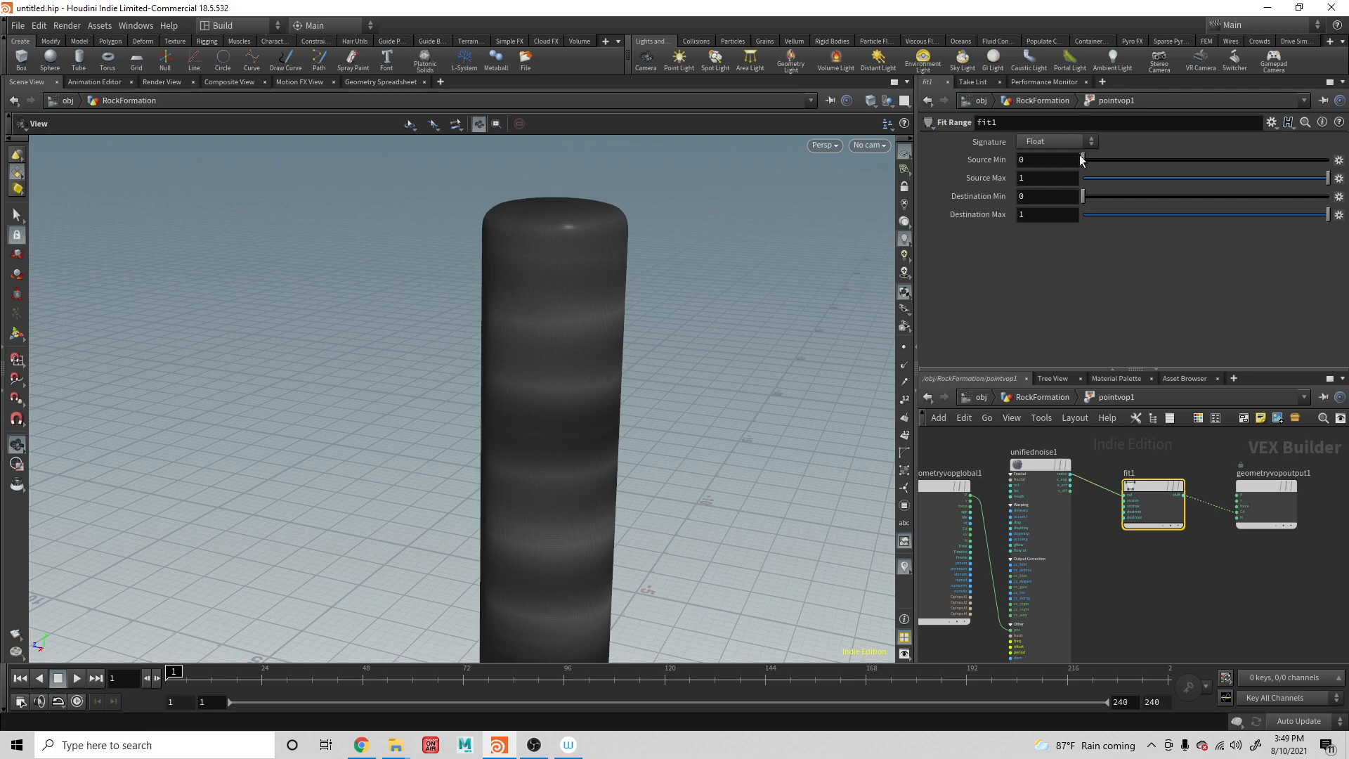
# Narrow the Fit Range source to a minimum of 0.095 and a maximum of 0.198 for stronger contrast
pyautogui.moveTo(1080, 156)
pyautogui.mouseDown()
pyautogui.moveTo(1242, 151)
pyautogui.moveTo(1140, 180)
pyautogui.mouseUp()
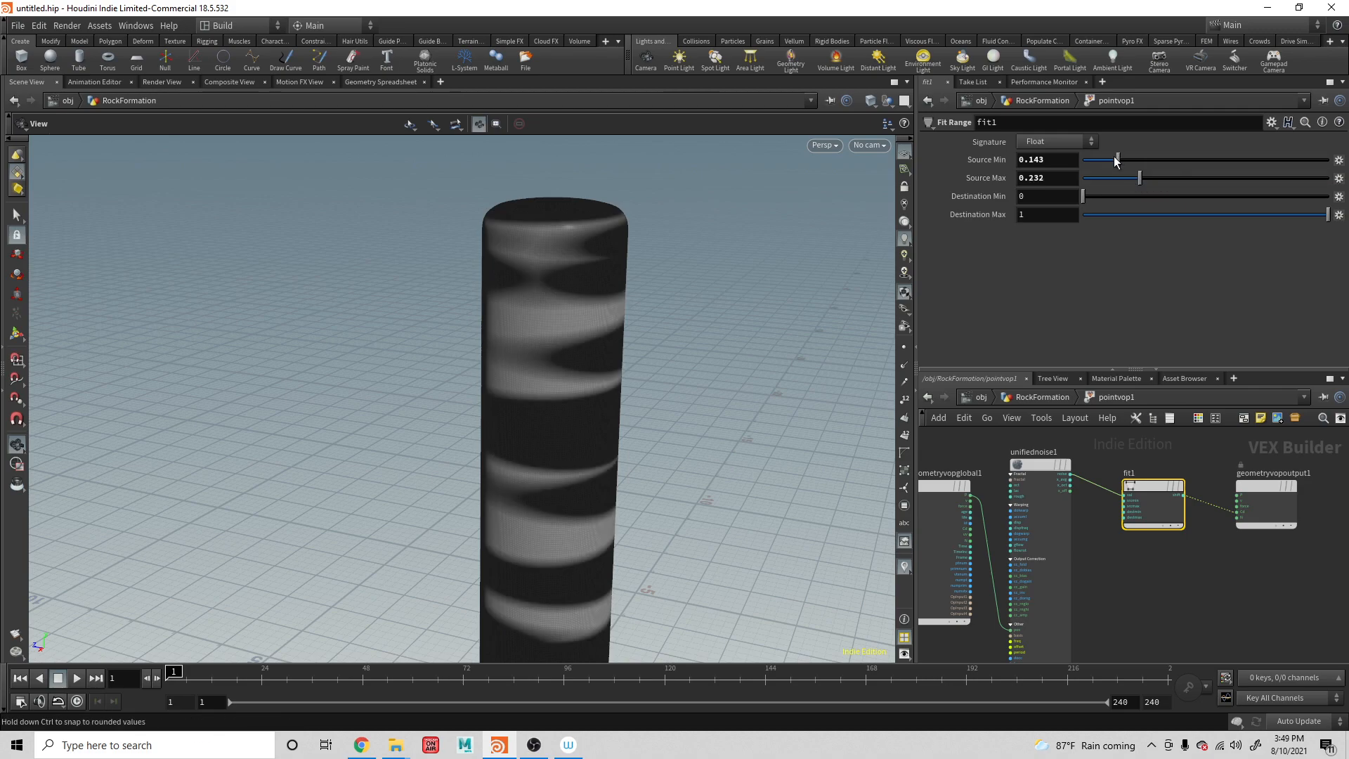
pyautogui.click(1092, 161)
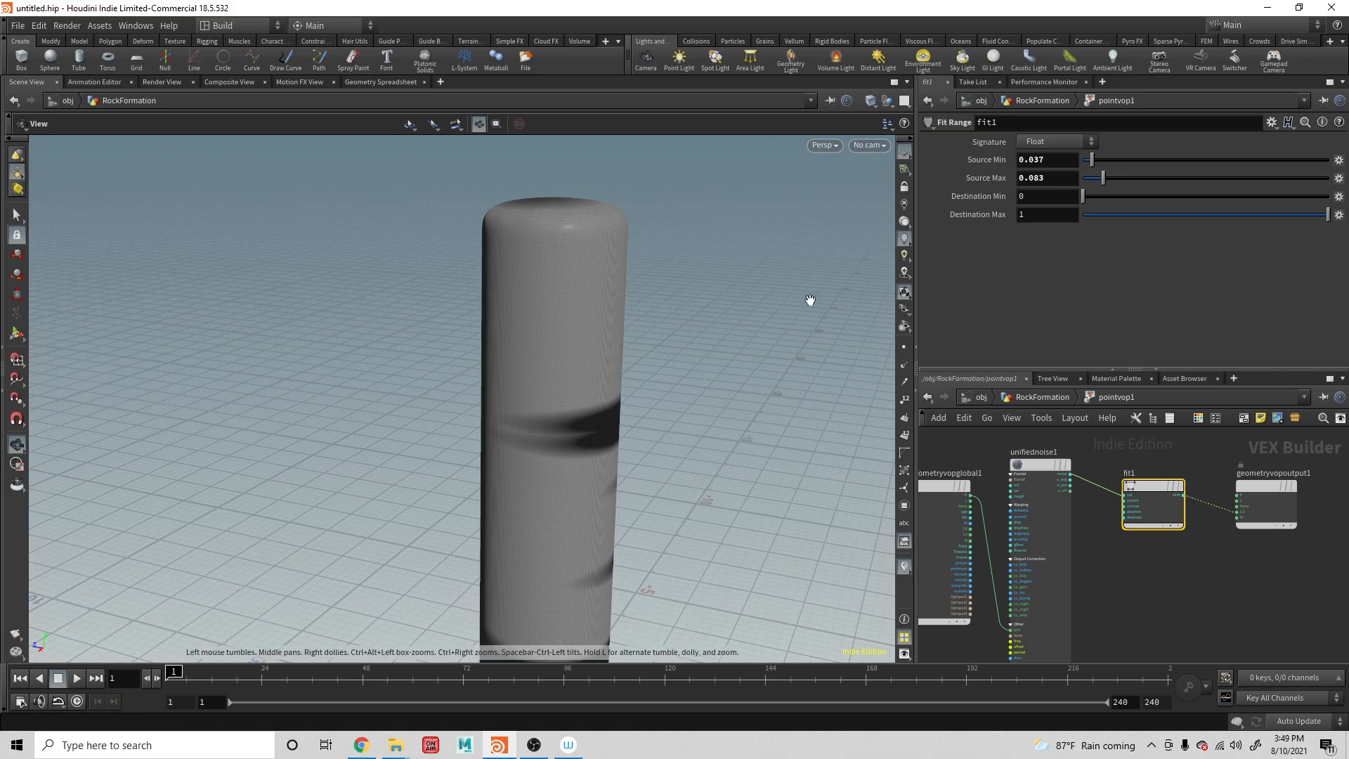
pyautogui.scroll(-2, 583, 380)
pyautogui.scroll(-3, 587, 376)
pyautogui.moveTo(594, 361)
pyautogui.mouseDown()
pyautogui.moveTo(467, 307)
pyautogui.moveTo(588, 340)
pyautogui.mouseUp()
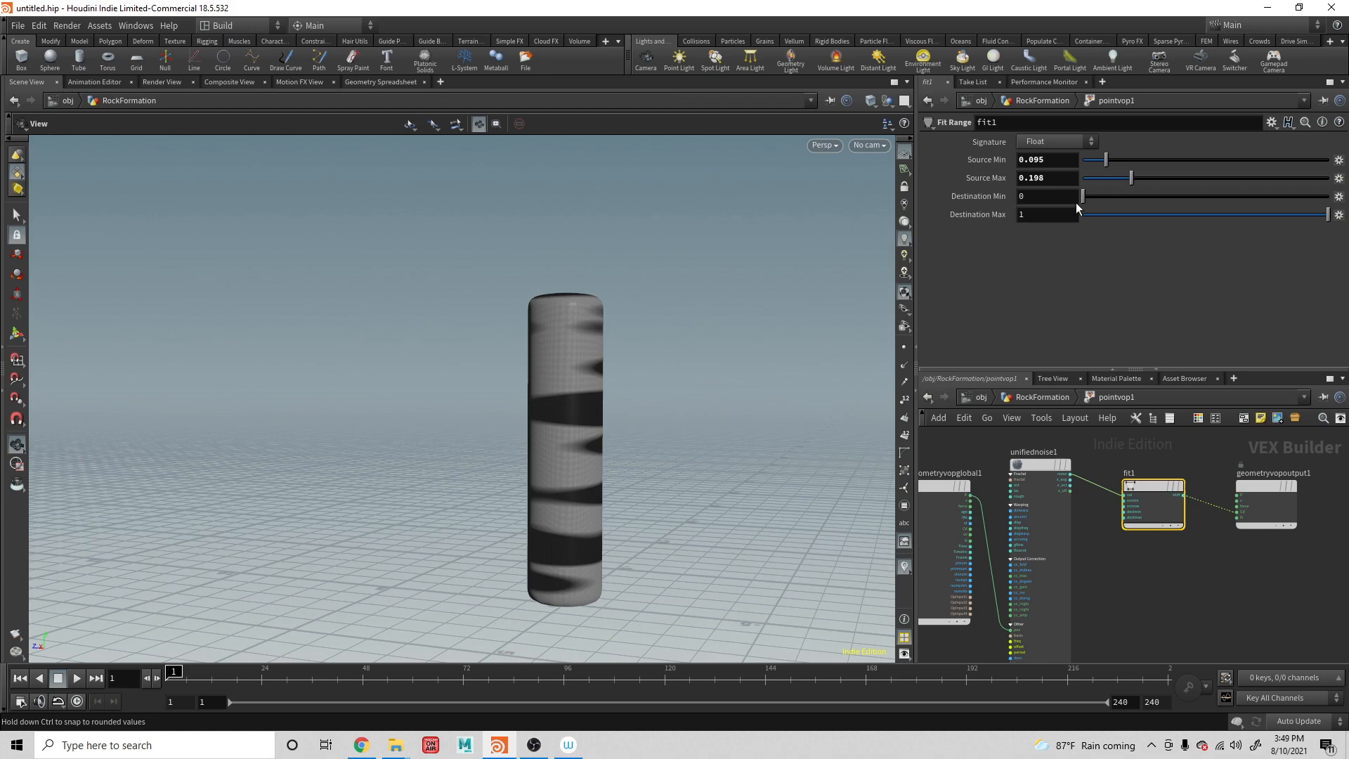
pyautogui.moveTo(800, 315); pyautogui.dragTo(999, 250)
# Set the Unified Noise X frequency to 0.5
pyautogui.click(1034, 464)
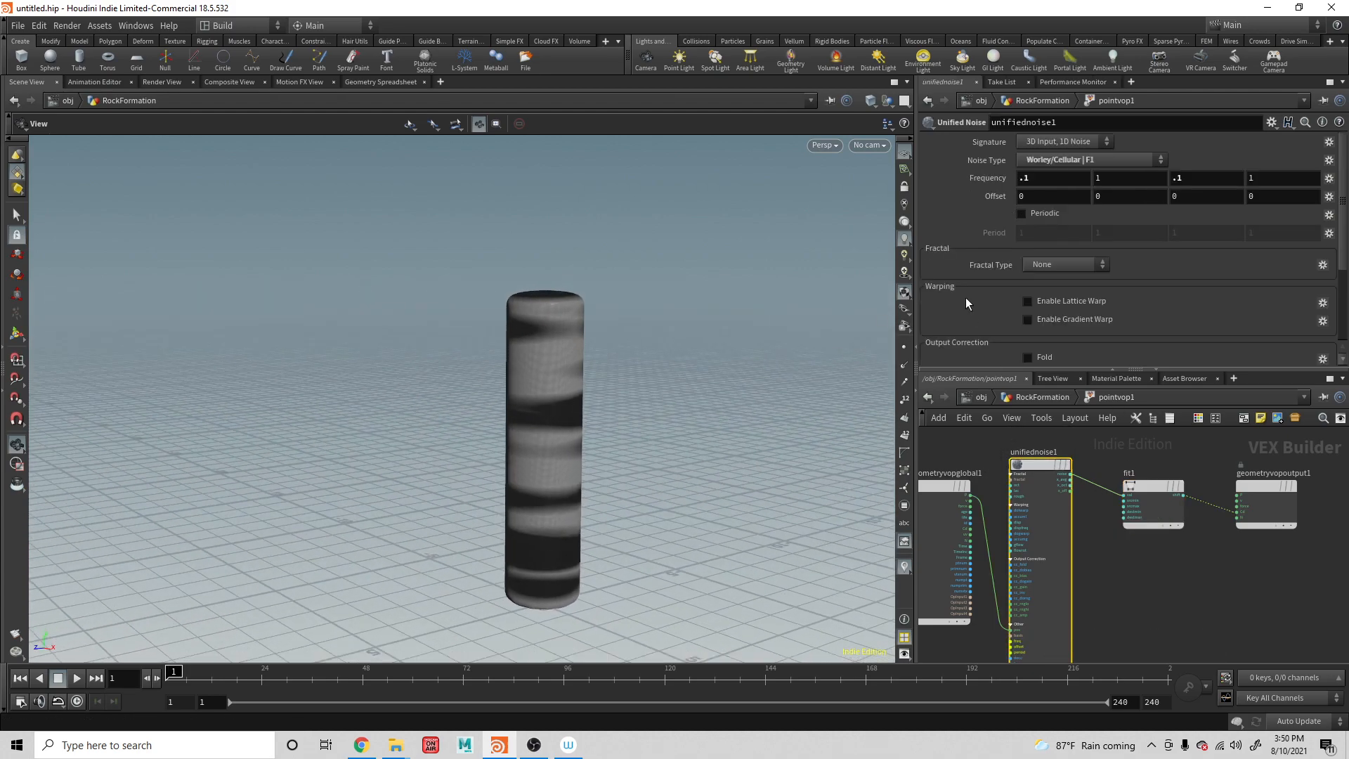
pyautogui.press('BackSpace')
pyautogui.write('5')
pyautogui.press('Return')
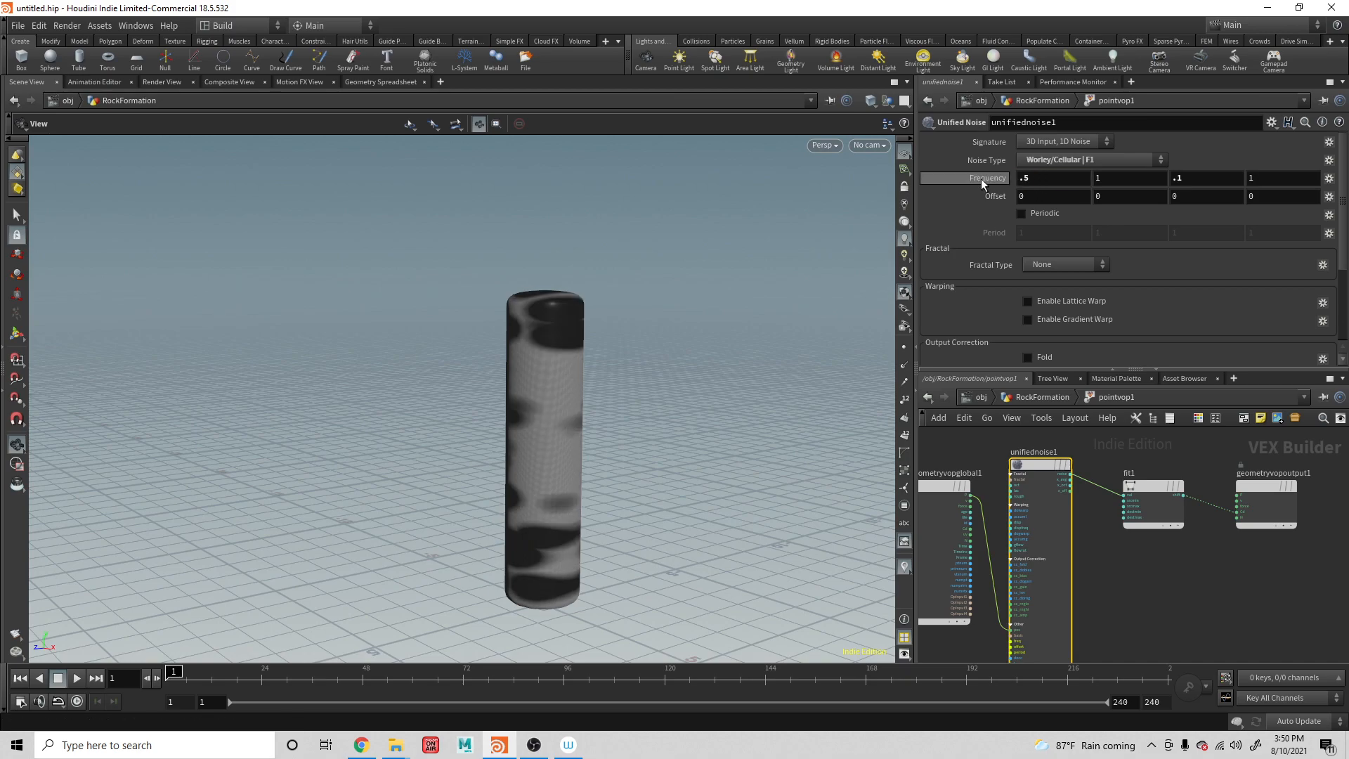
# Set the Unified Noise frequency to 0.01 in both X and Z and inspect the tube
pyautogui.doubleClick(1041, 179)
pyautogui.write('.01')
pyautogui.press('Return')
pyautogui.doubleClick(1205, 181)
pyautogui.write('.01')
pyautogui.press('Return')
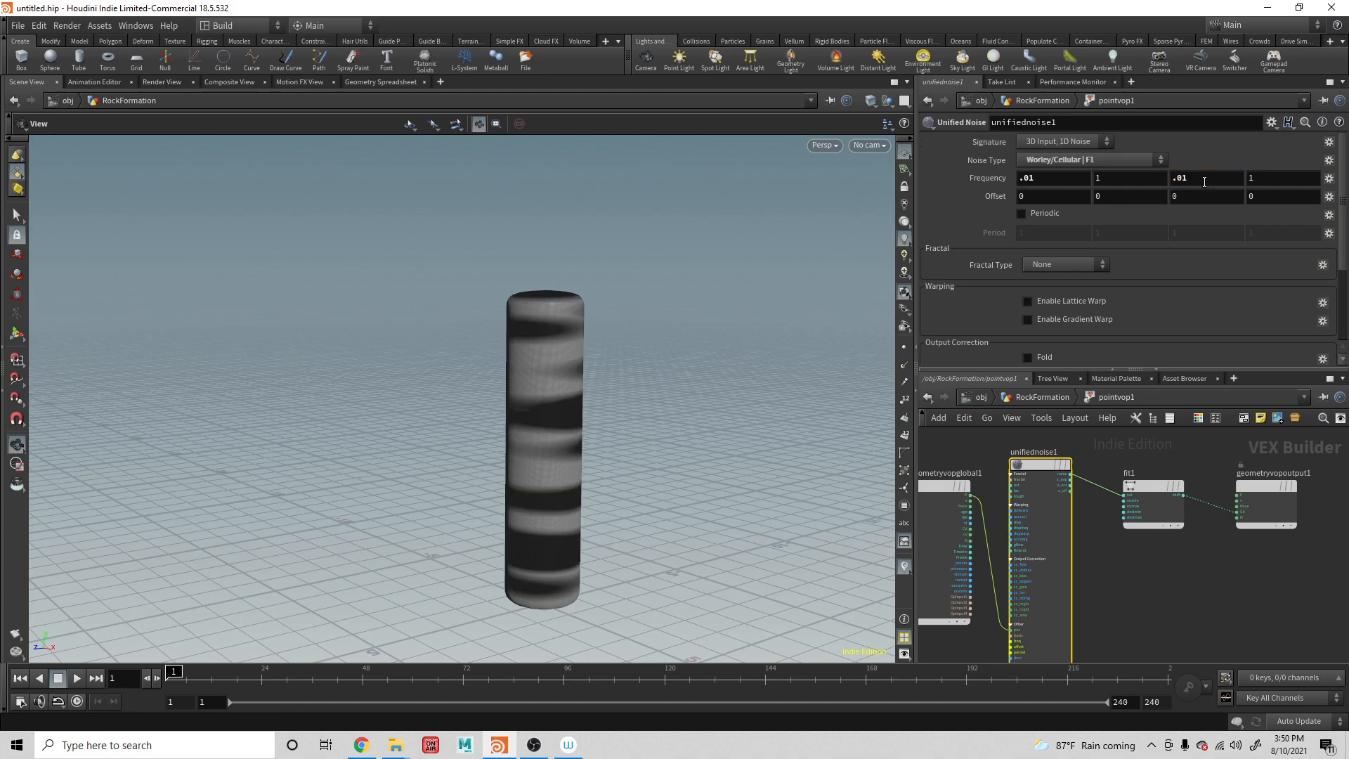
pyautogui.moveTo(792, 297); pyautogui.dragTo(818, 362)
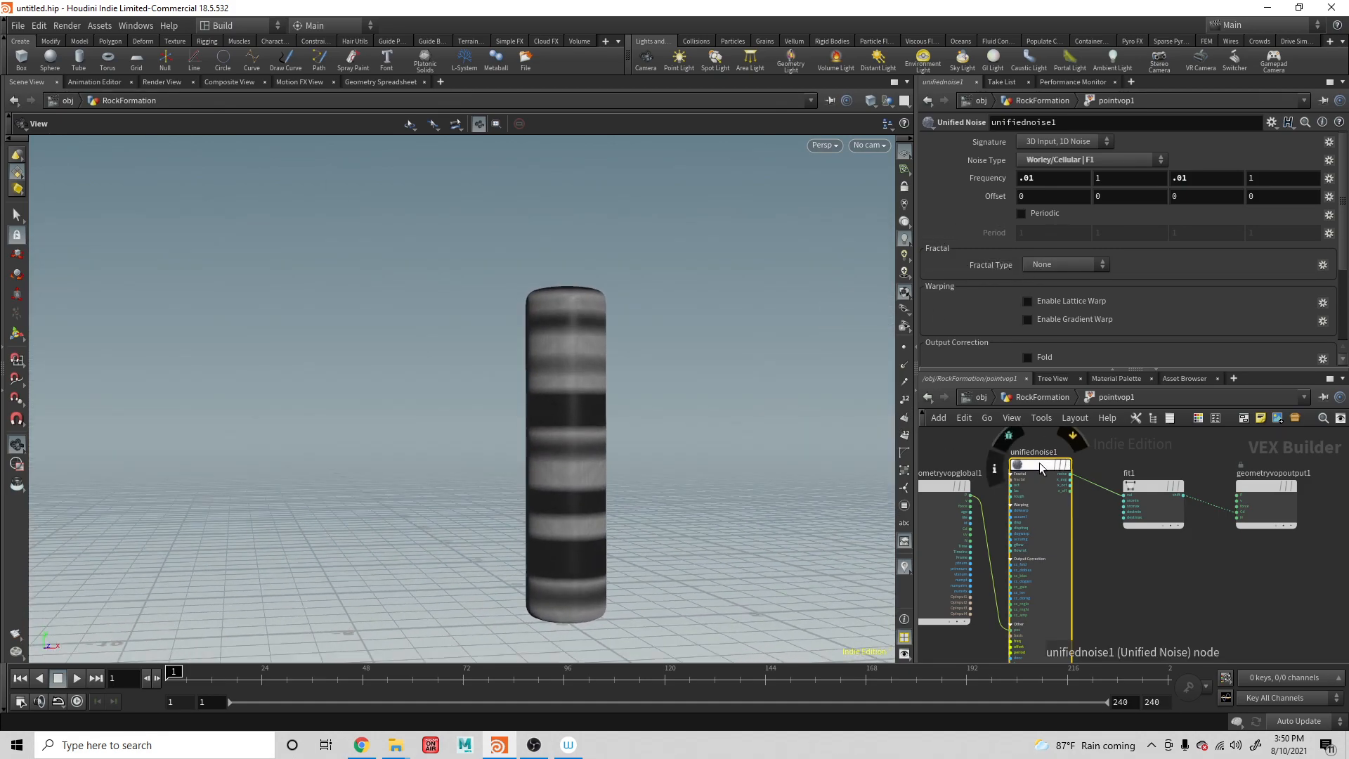
# Set the noise type to Worley/Cellular F2-F1 and the Fit Range source to a minimum of 0 and a maximum of 0.123
pyautogui.click(1040, 160)
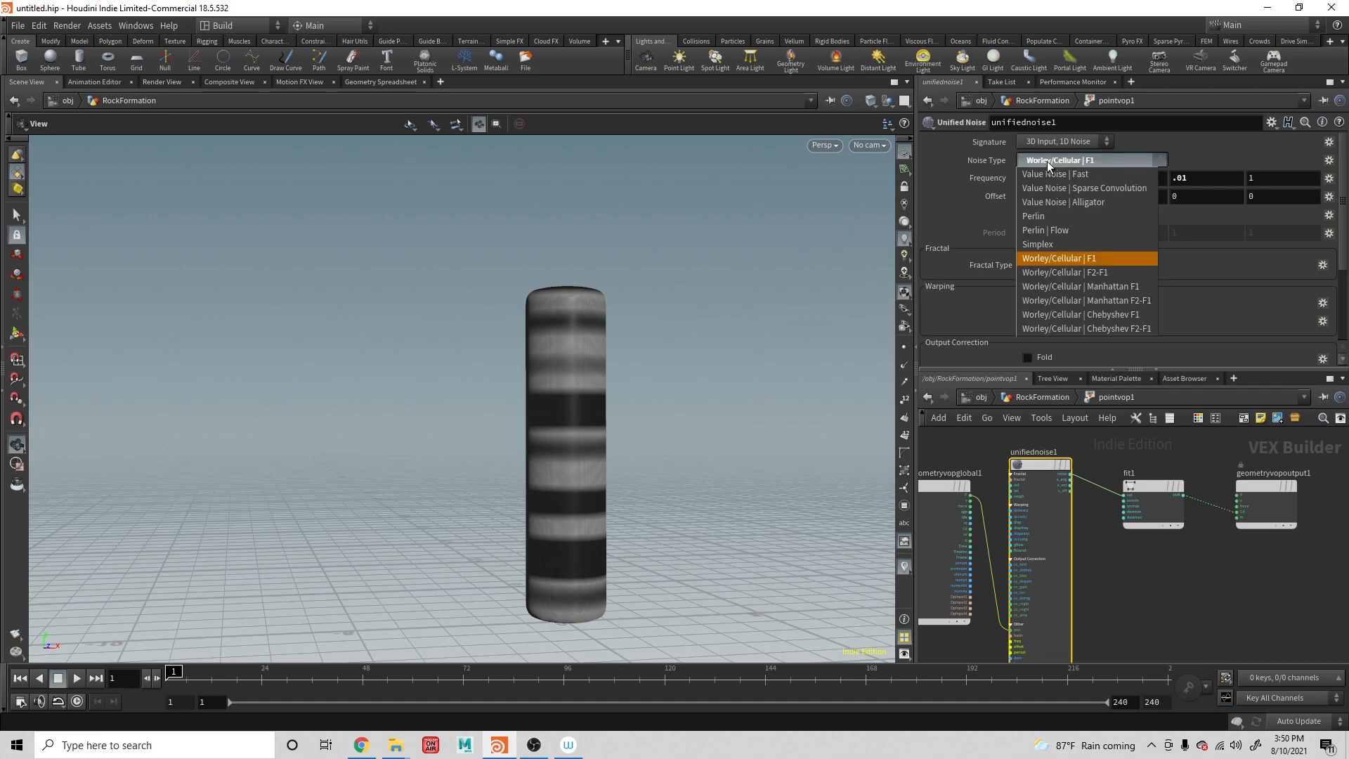
pyautogui.click(1067, 271)
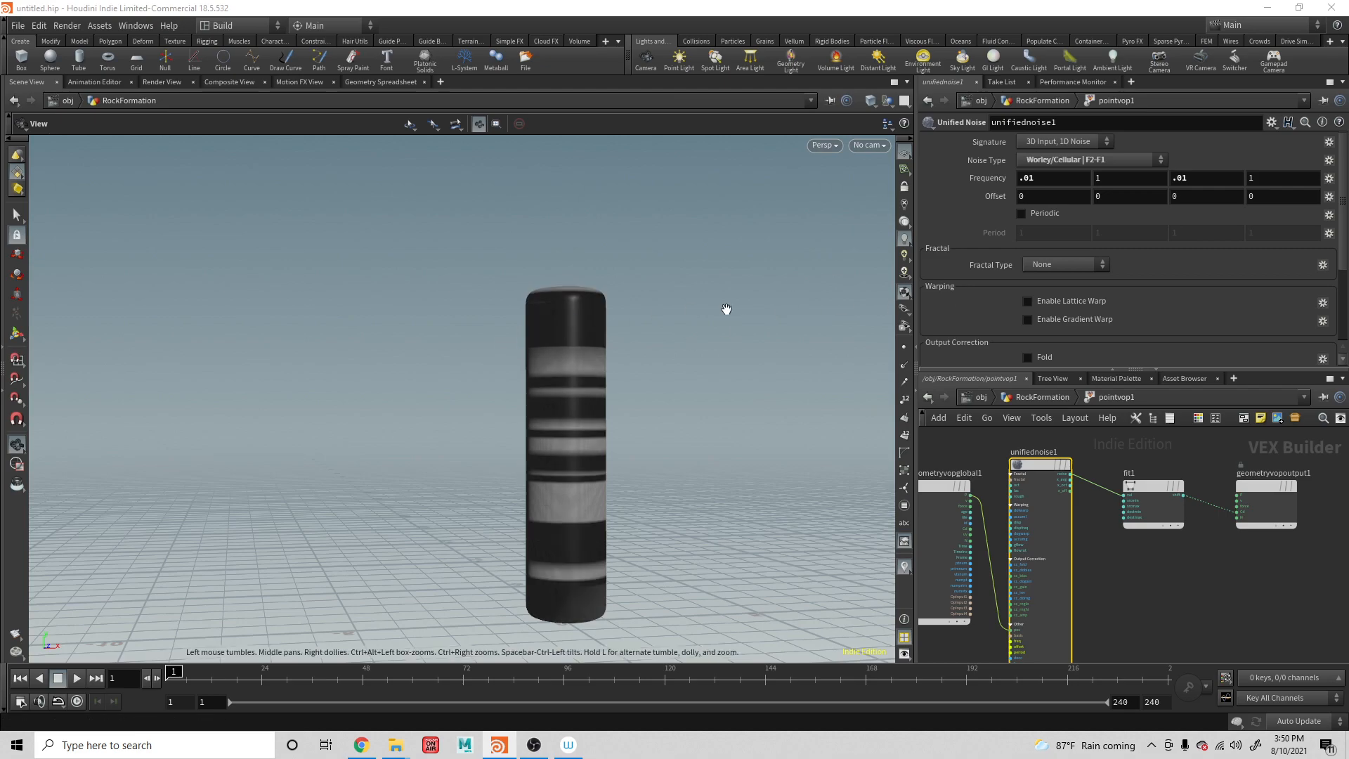
pyautogui.click(1152, 484)
pyautogui.moveTo(1105, 161); pyautogui.dragTo(1081, 159)
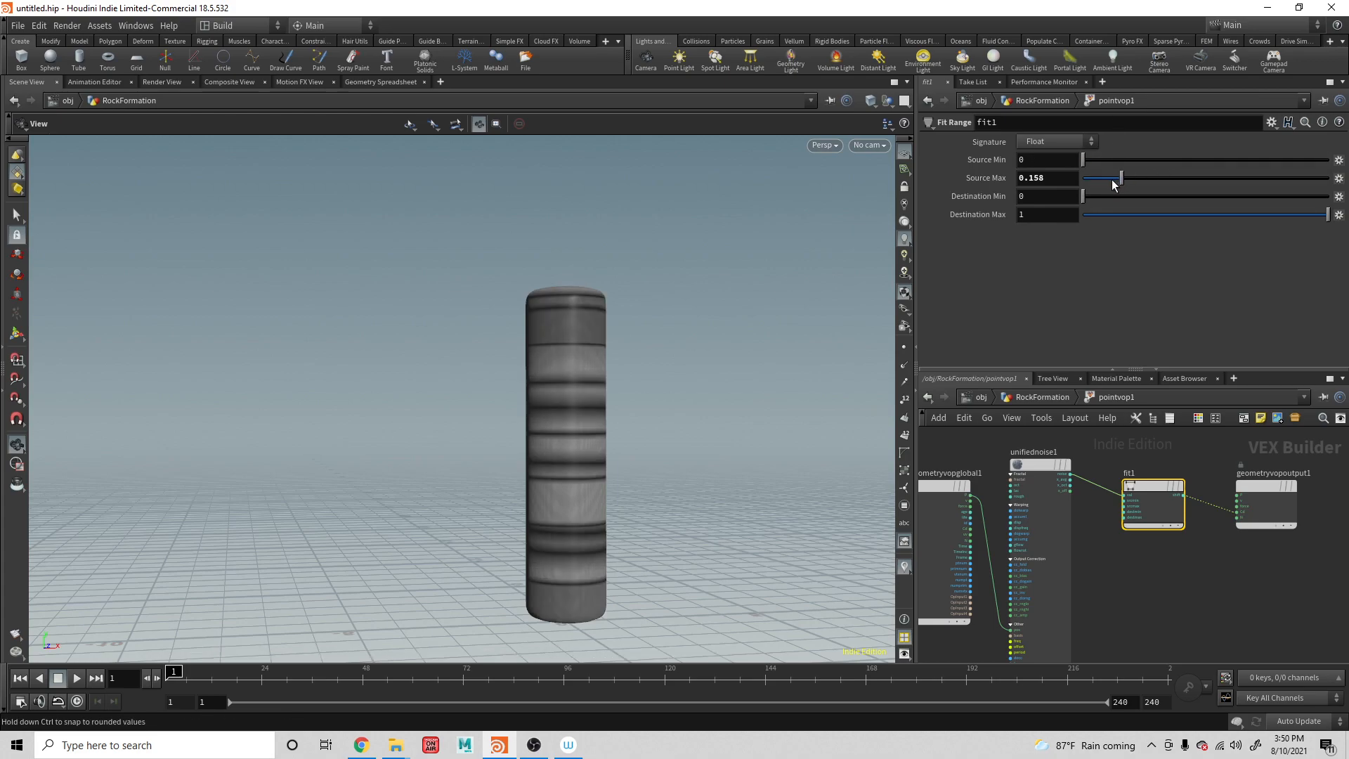
pyautogui.moveTo(1117, 180); pyautogui.dragTo(1100, 181)
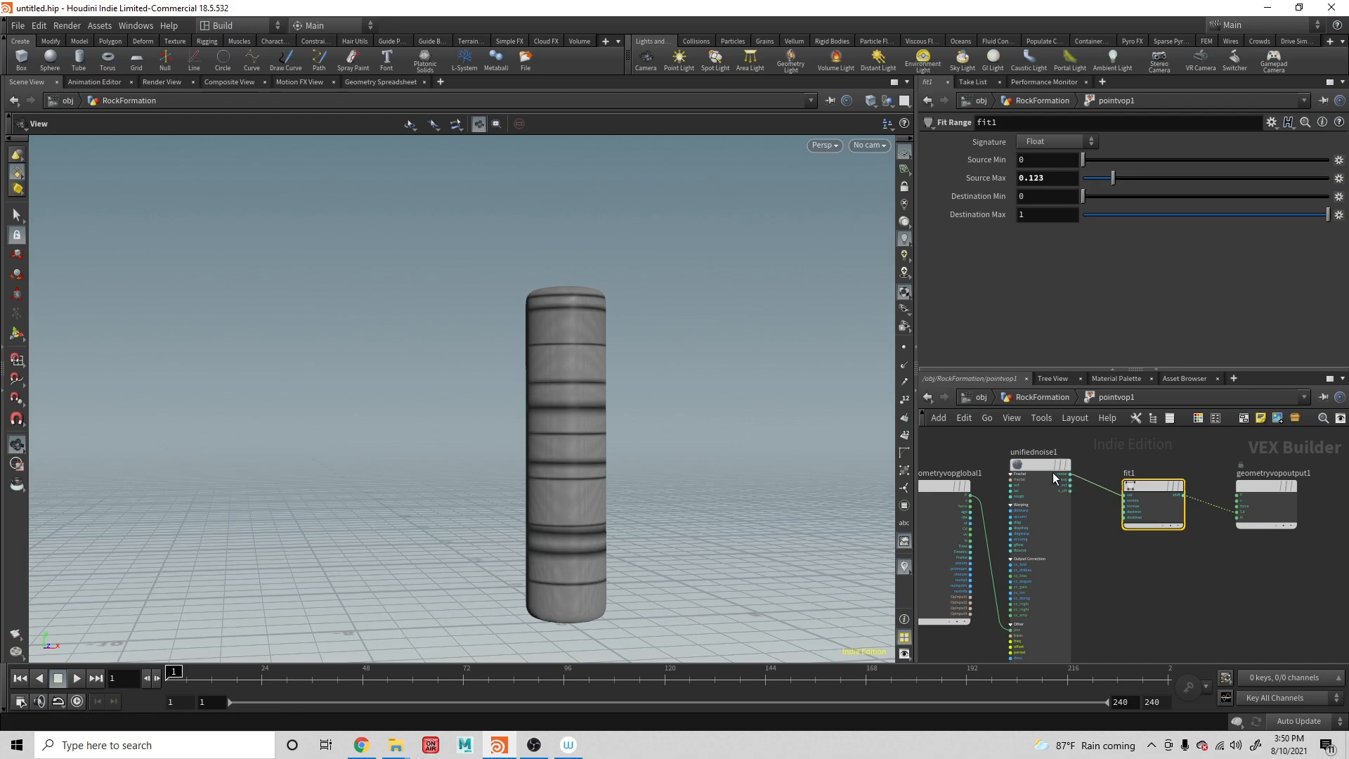
# Set the Unified Noise Y frequency to 0.5
pyautogui.click(1042, 461)
pyautogui.click(1113, 181)
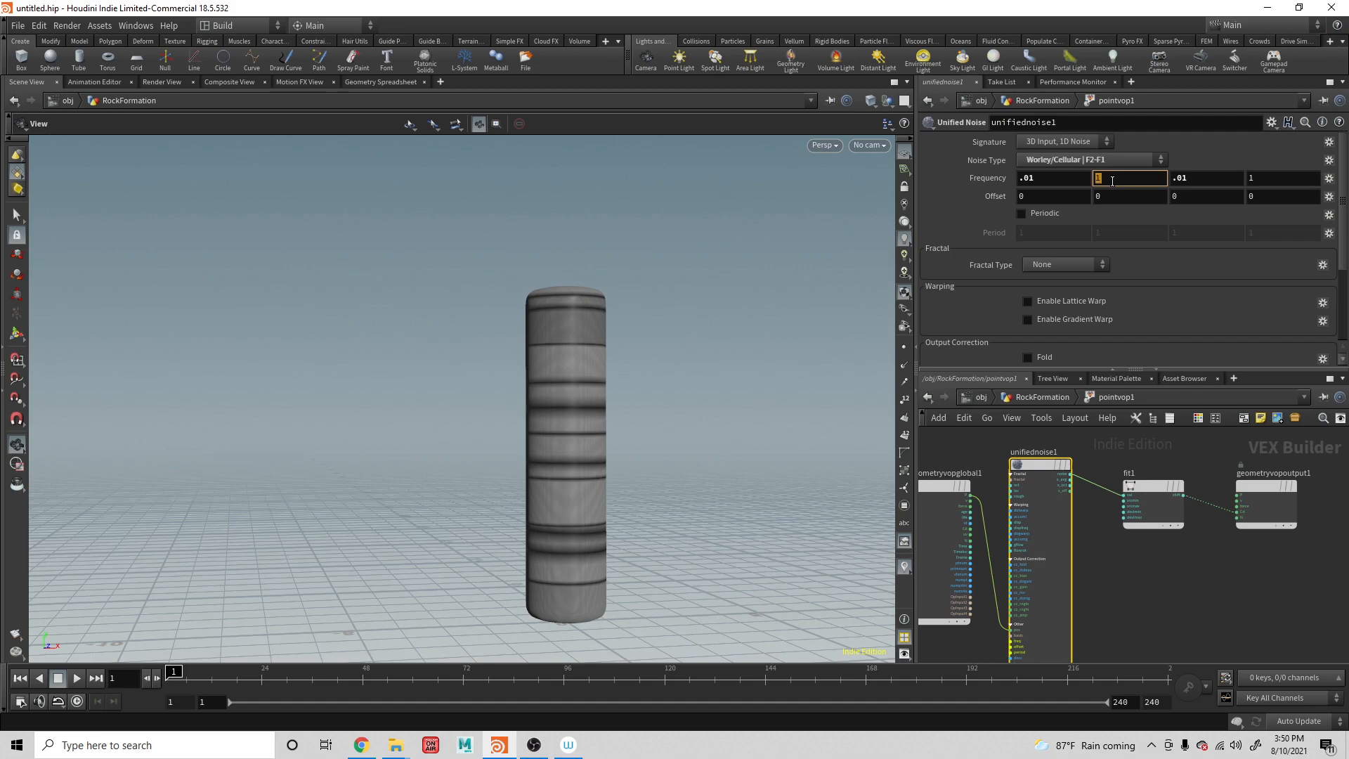
pyautogui.write('.5')
pyautogui.press('Return')
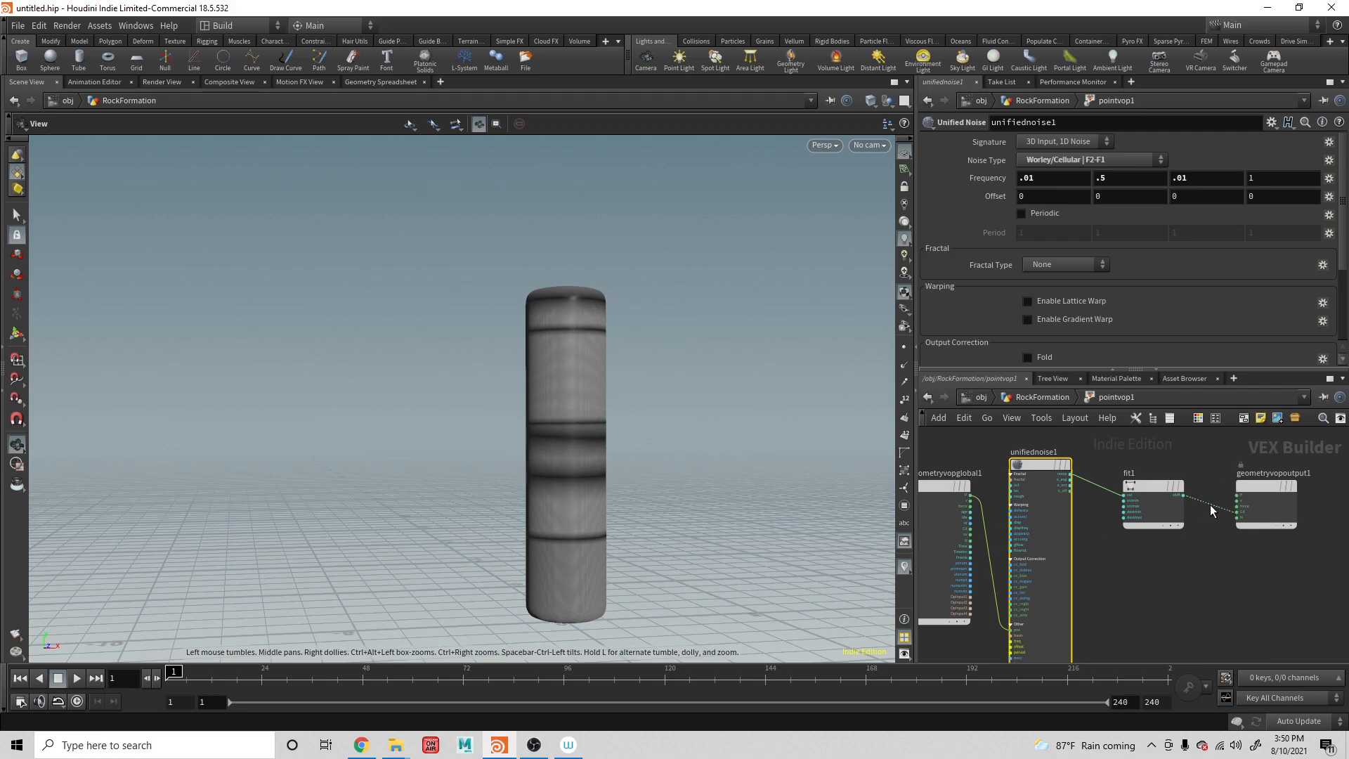
# Space out the Fit Range and geometry output nodes and add a Displace Along Normal node near them
pyautogui.moveTo(1282, 485); pyautogui.dragTo(1319, 485)
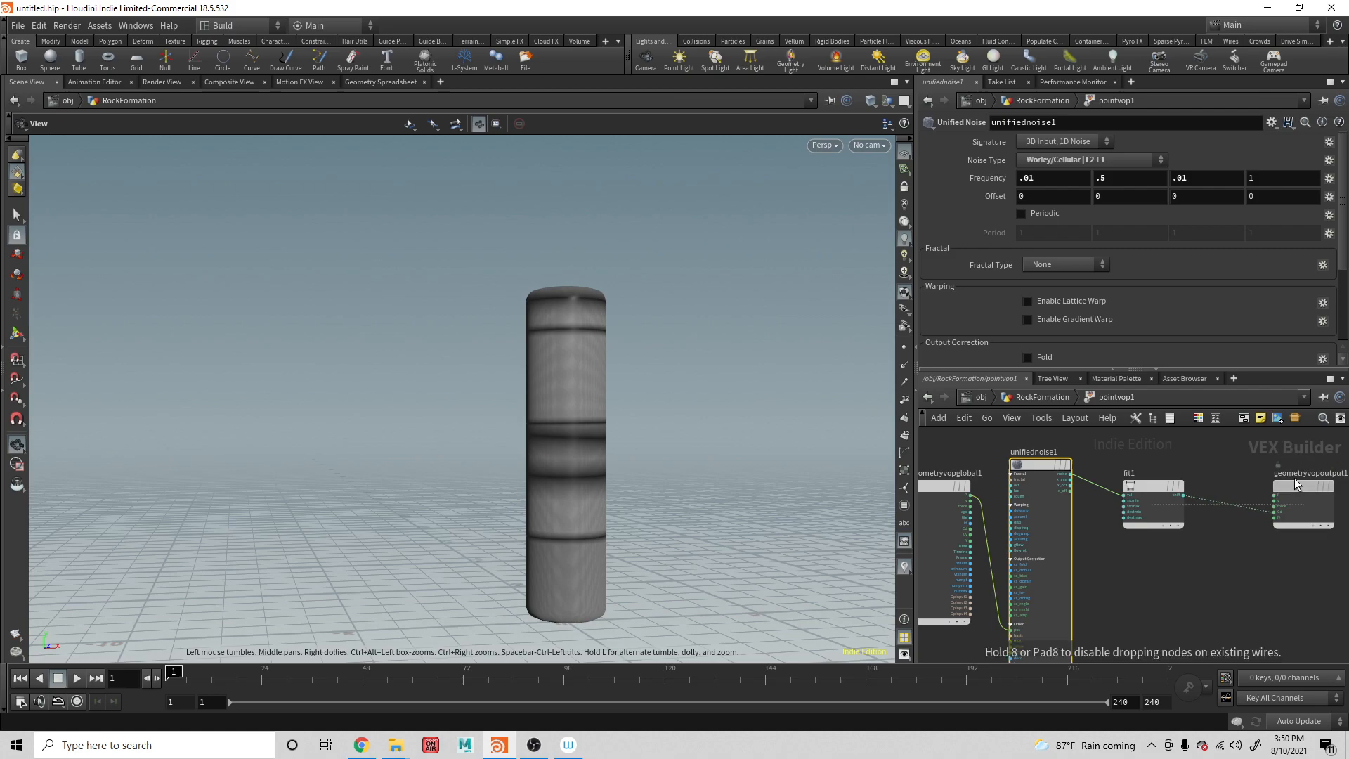
pyautogui.moveTo(1144, 486); pyautogui.dragTo(1129, 486)
pyautogui.moveTo(762, 416); pyautogui.dragTo(550, 349)
pyautogui.moveTo(550, 448); pyautogui.dragTo(464, 421)
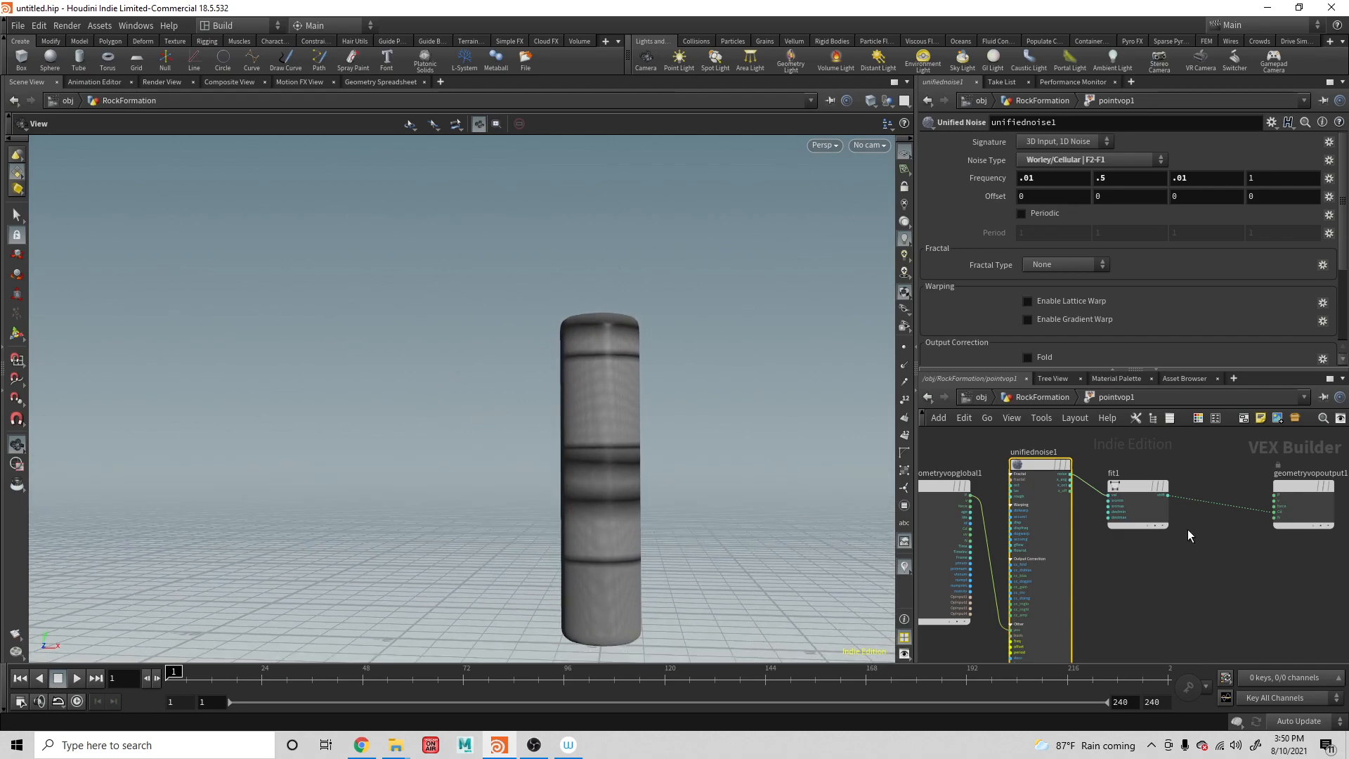
pyautogui.press('Tab')
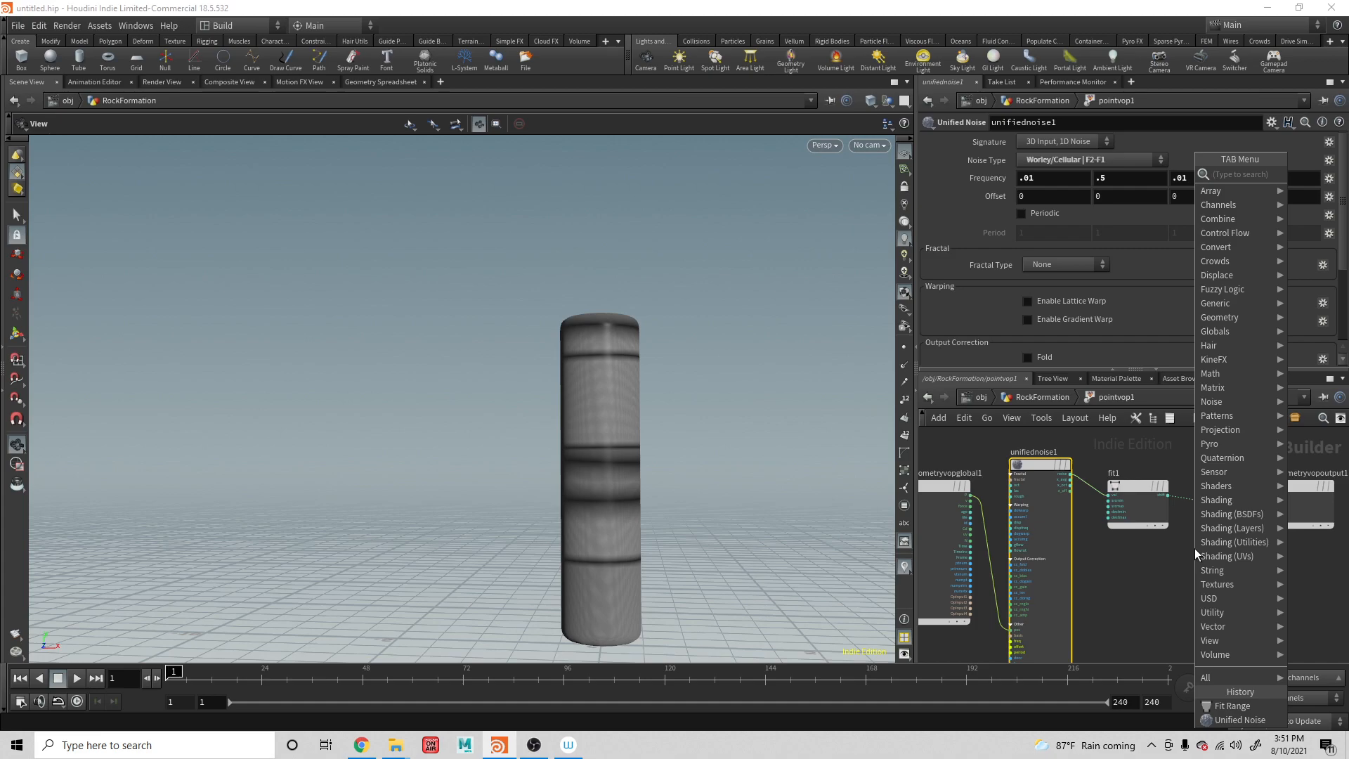
pyautogui.write('dis')
pyautogui.press('Down')
pyautogui.press('Return')
pyautogui.click(1195, 548)
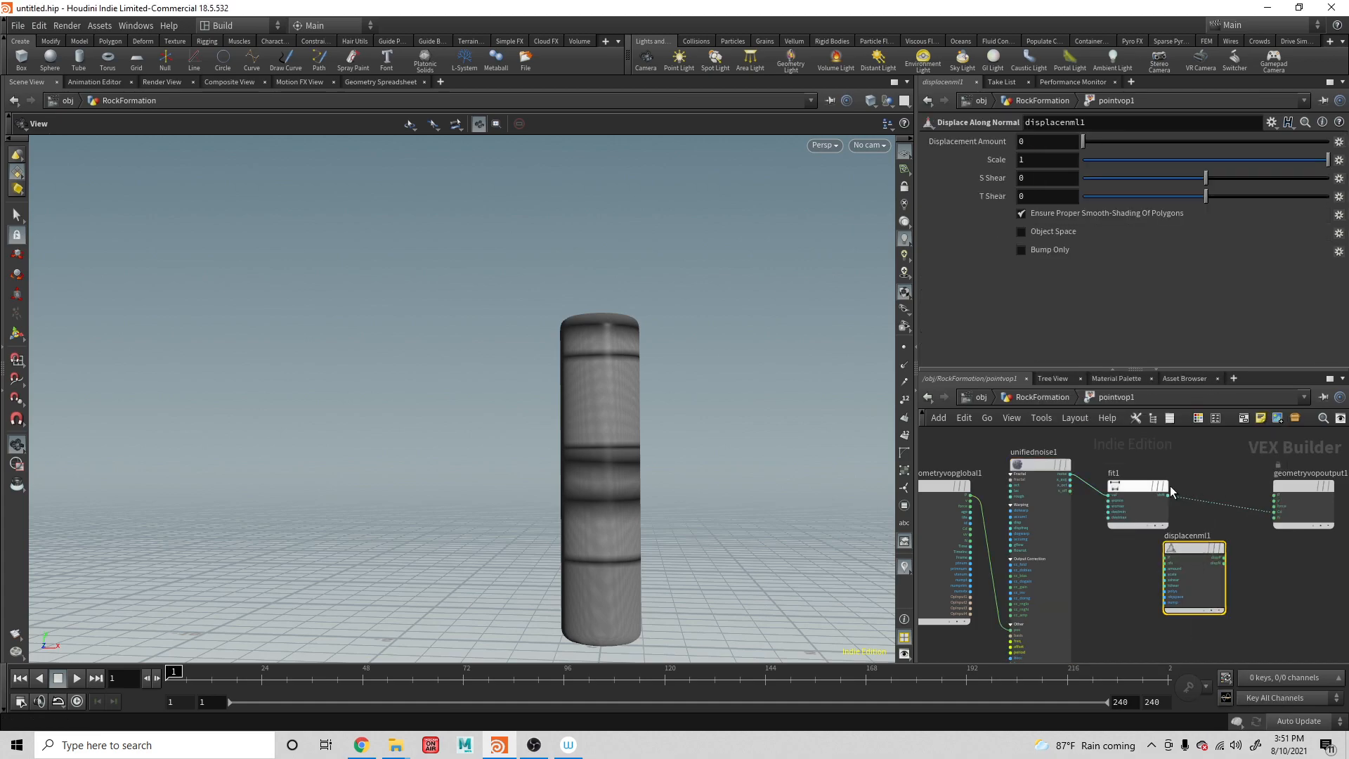
# Wire the Fit Range result into the displacement amount and the displaced position into the output's P, and rearrange the nodes
pyautogui.moveTo(1168, 495); pyautogui.dragTo(1273, 496)
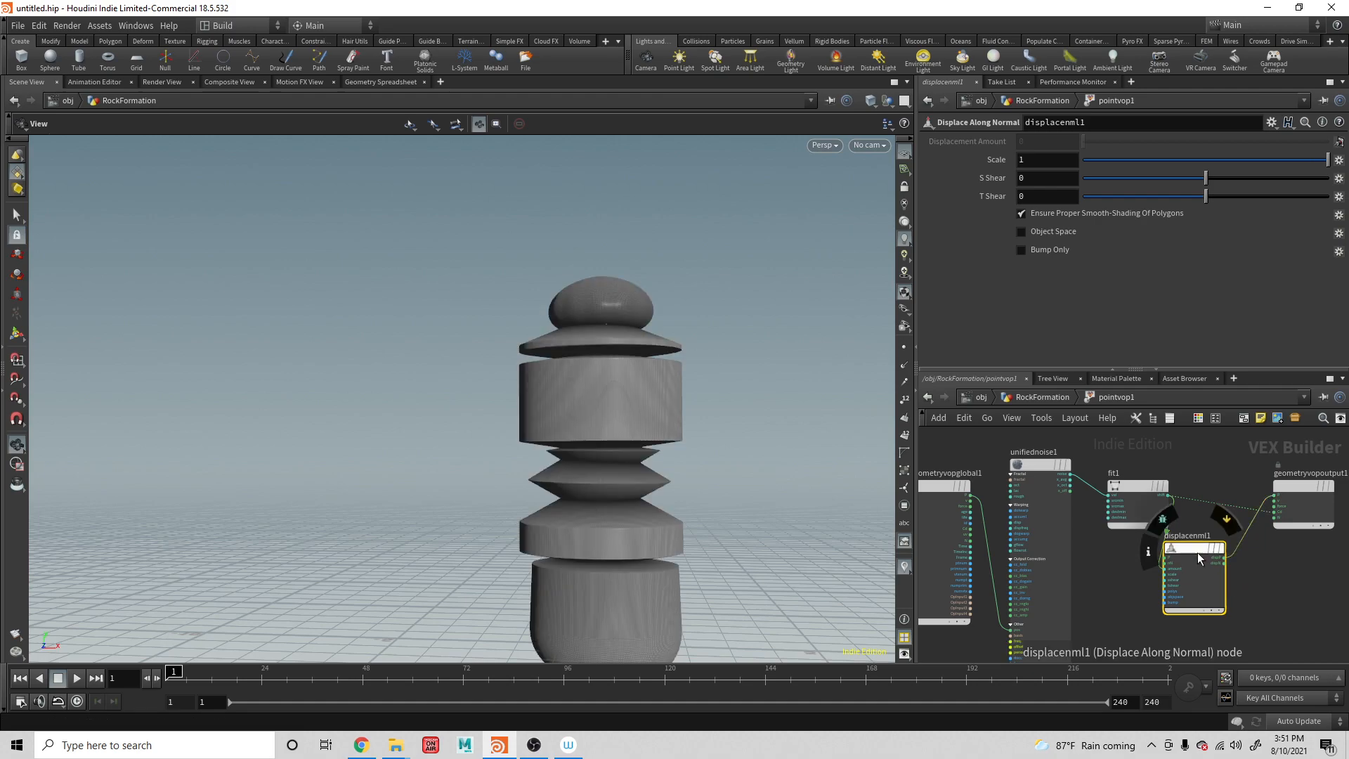
pyautogui.moveTo(1199, 551); pyautogui.dragTo(1225, 491)
pyautogui.moveTo(1137, 547); pyautogui.dragTo(1123, 545)
# Set the Displace Along Normal scale to 0.1 and inspect the displaced tube
pyautogui.doubleClick(1026, 161)
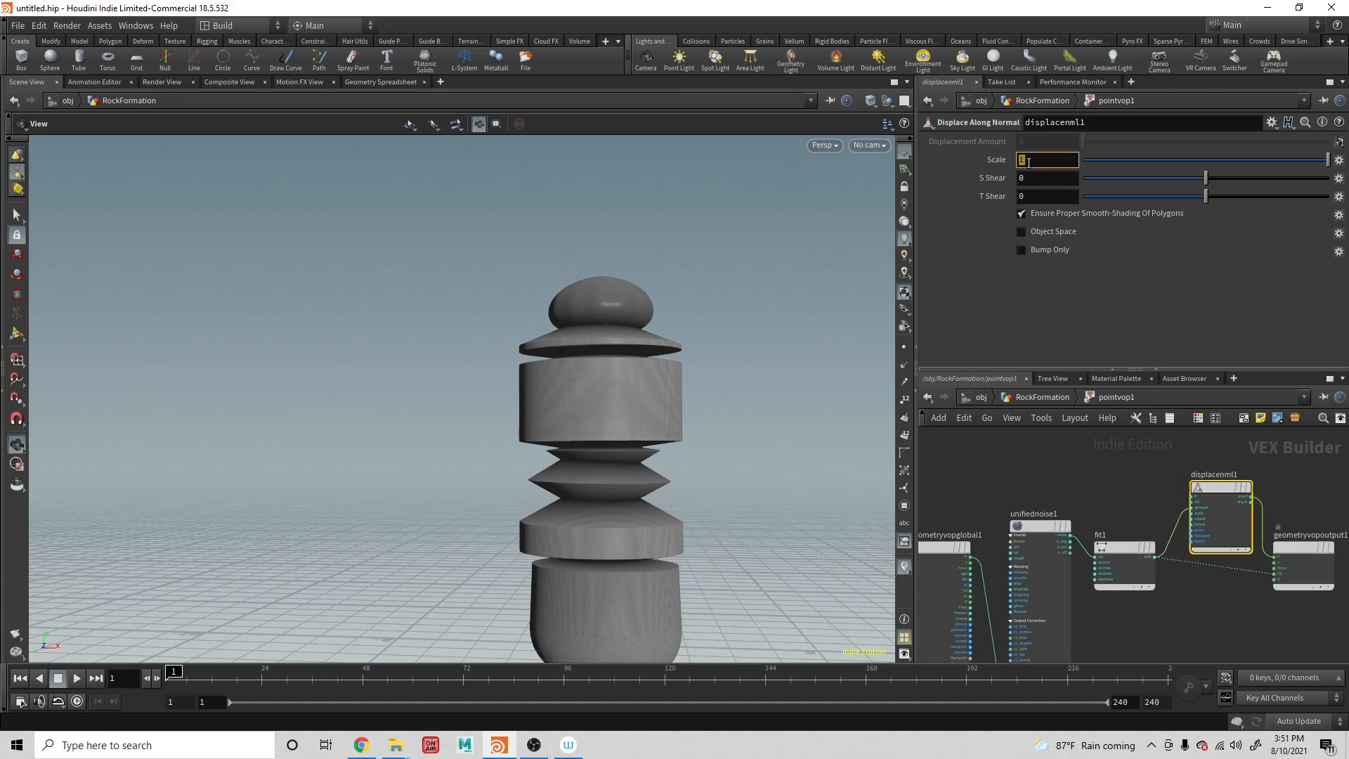
pyautogui.write('.1')
pyautogui.press('Return')
pyautogui.moveTo(773, 366); pyautogui.dragTo(721, 339)
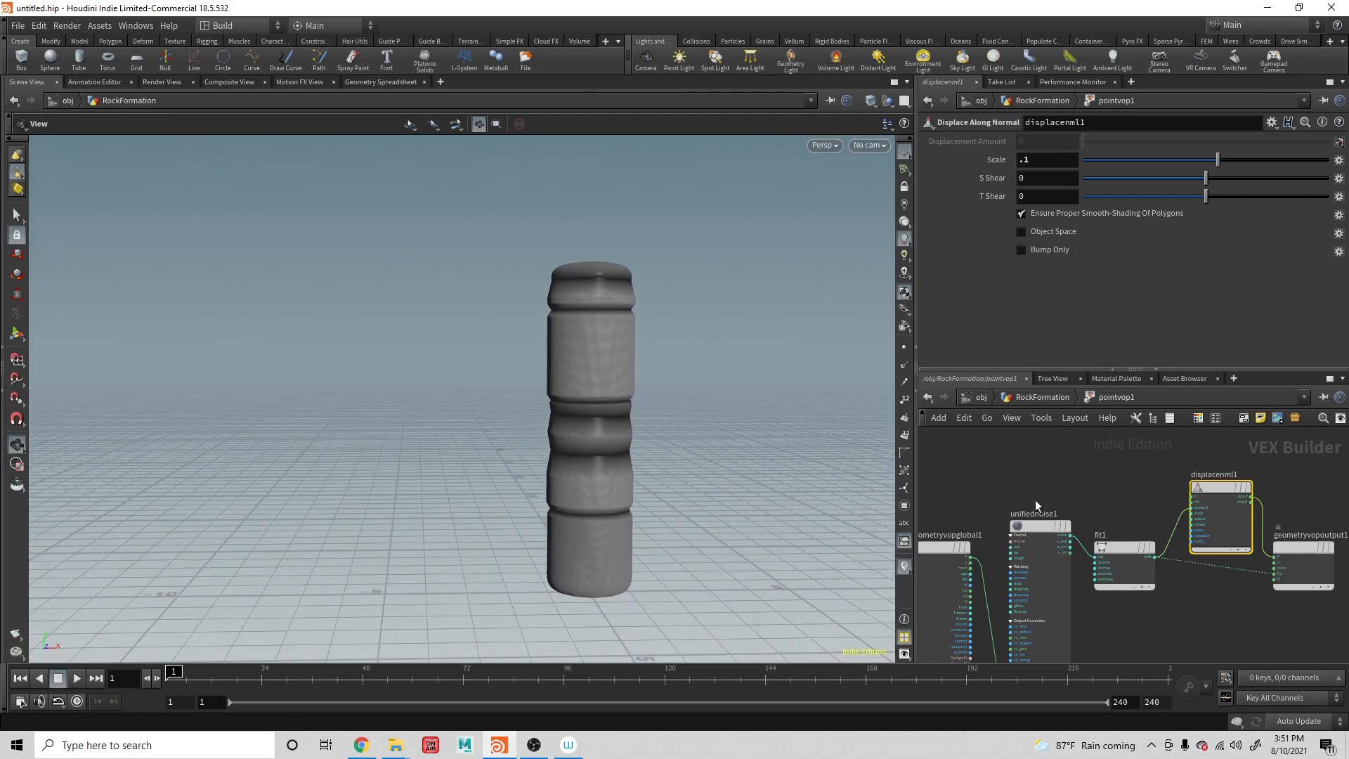
# Set the Unified Noise frequency to 0.1 in X and Z
pyautogui.click(1039, 527)
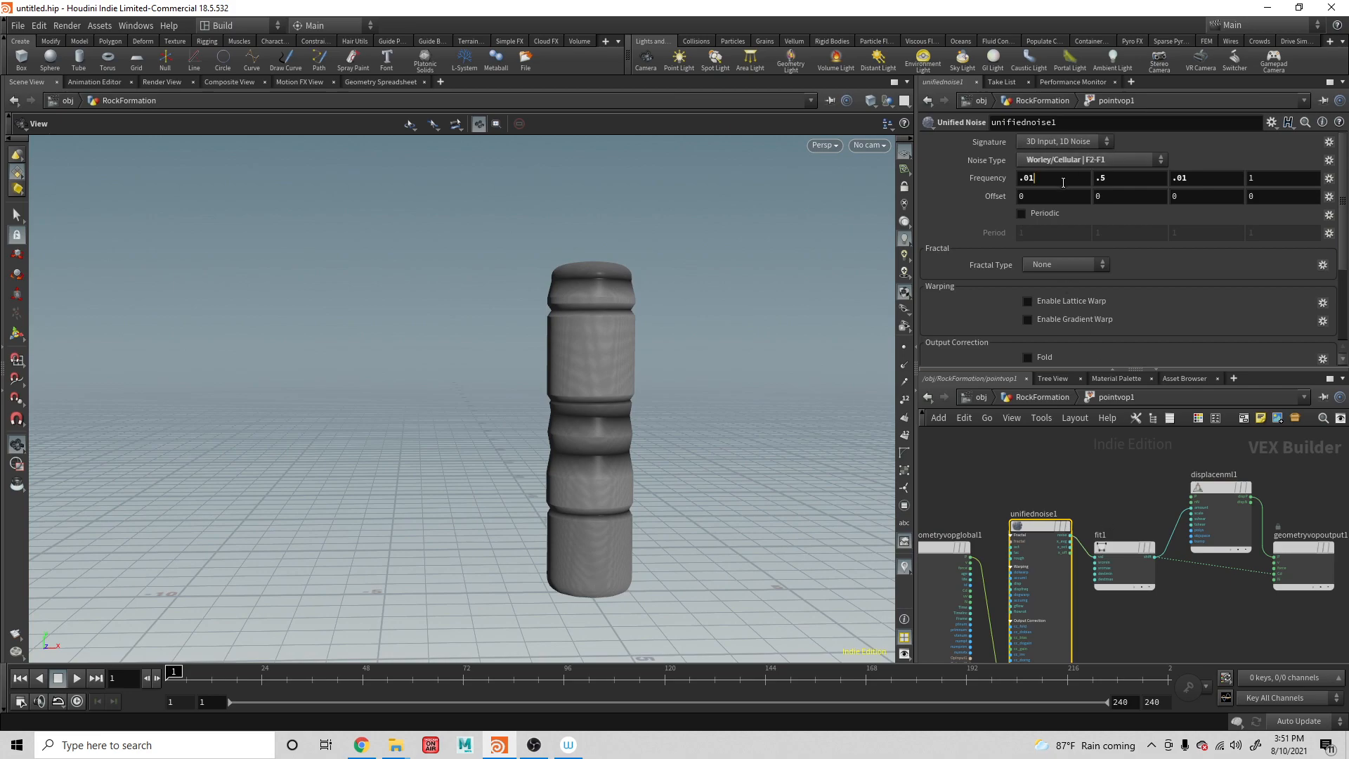
pyautogui.press('BackSpace')
pyautogui.press('BackSpace')
pyautogui.write('1')
pyautogui.press('Tab')
pyautogui.press('Tab')
pyautogui.write('.1')
pyautogui.press('Tab')
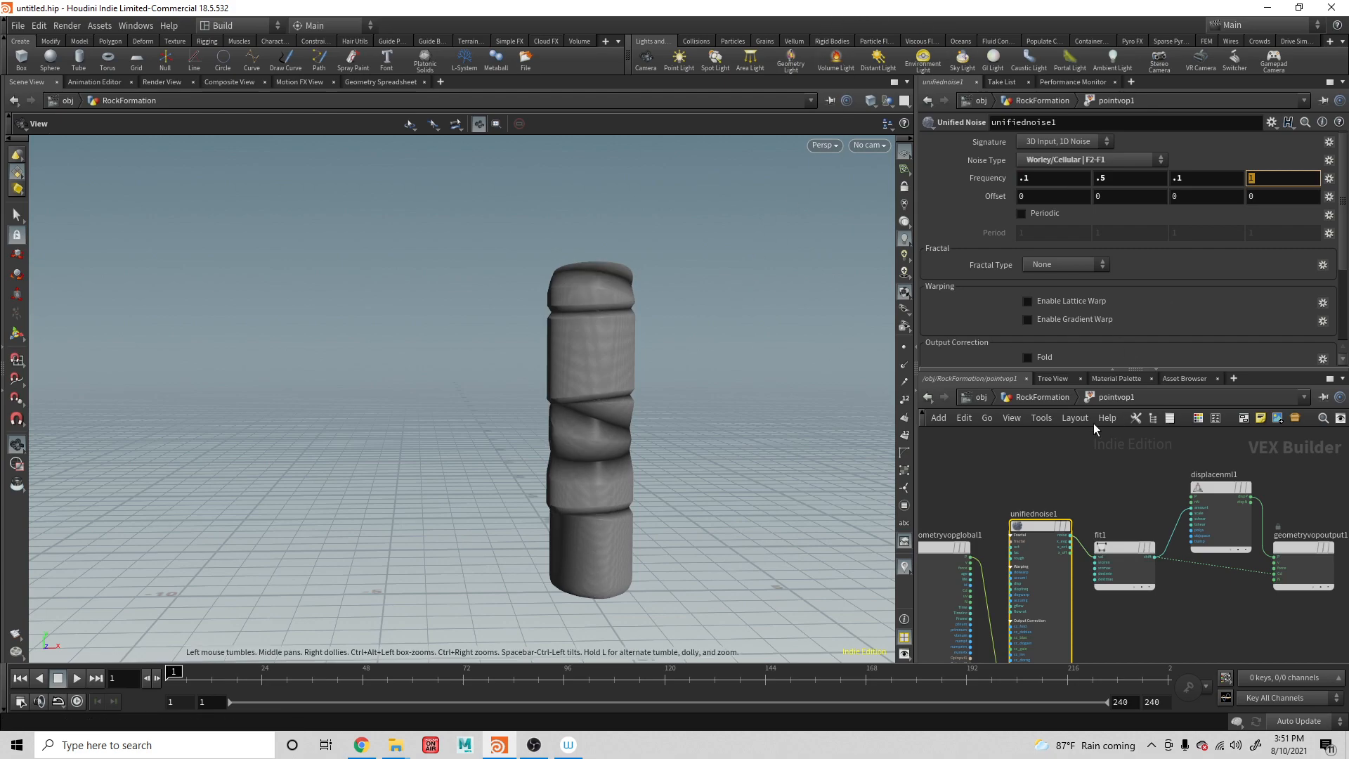
# Widen the Fit Range source to a minimum of 0.017 and a maximum of 0.605
pyautogui.click(1119, 546)
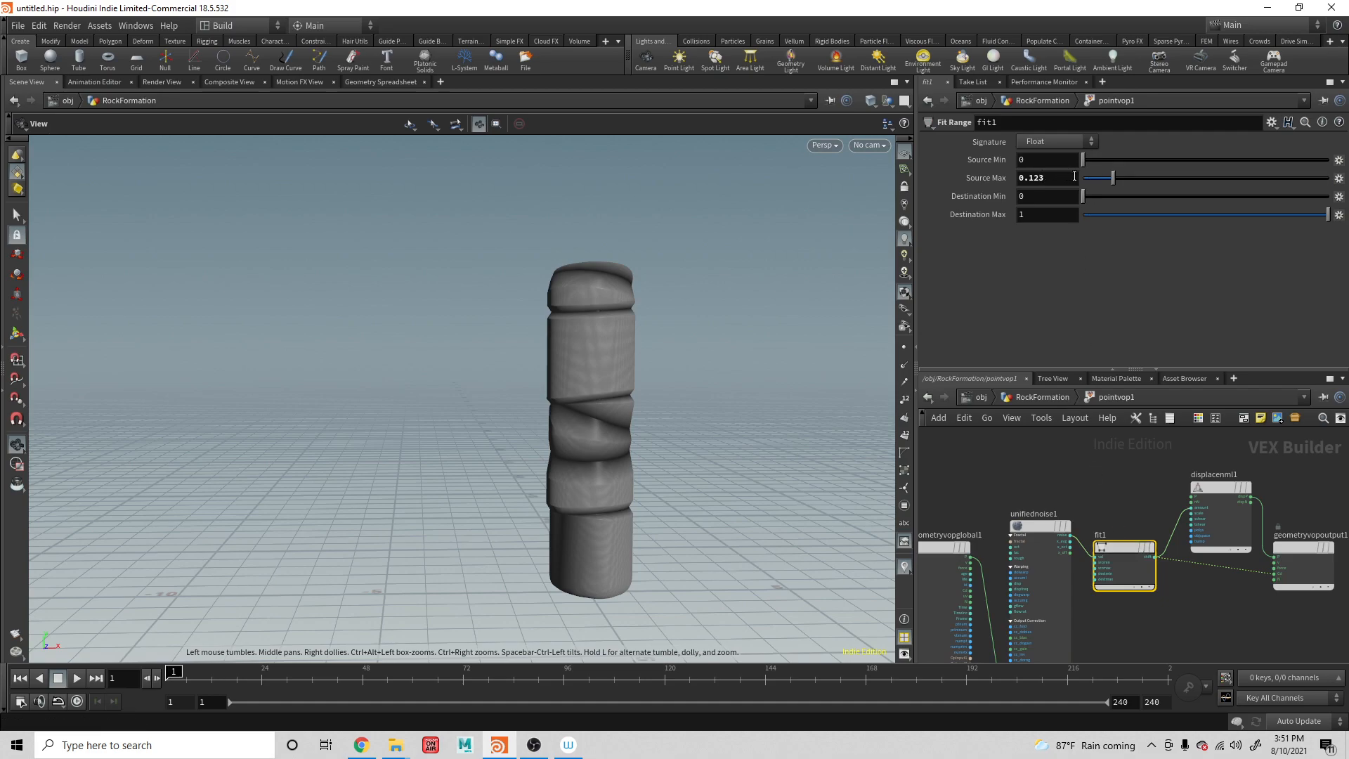
pyautogui.moveTo(1134, 175); pyautogui.dragTo(1157, 175)
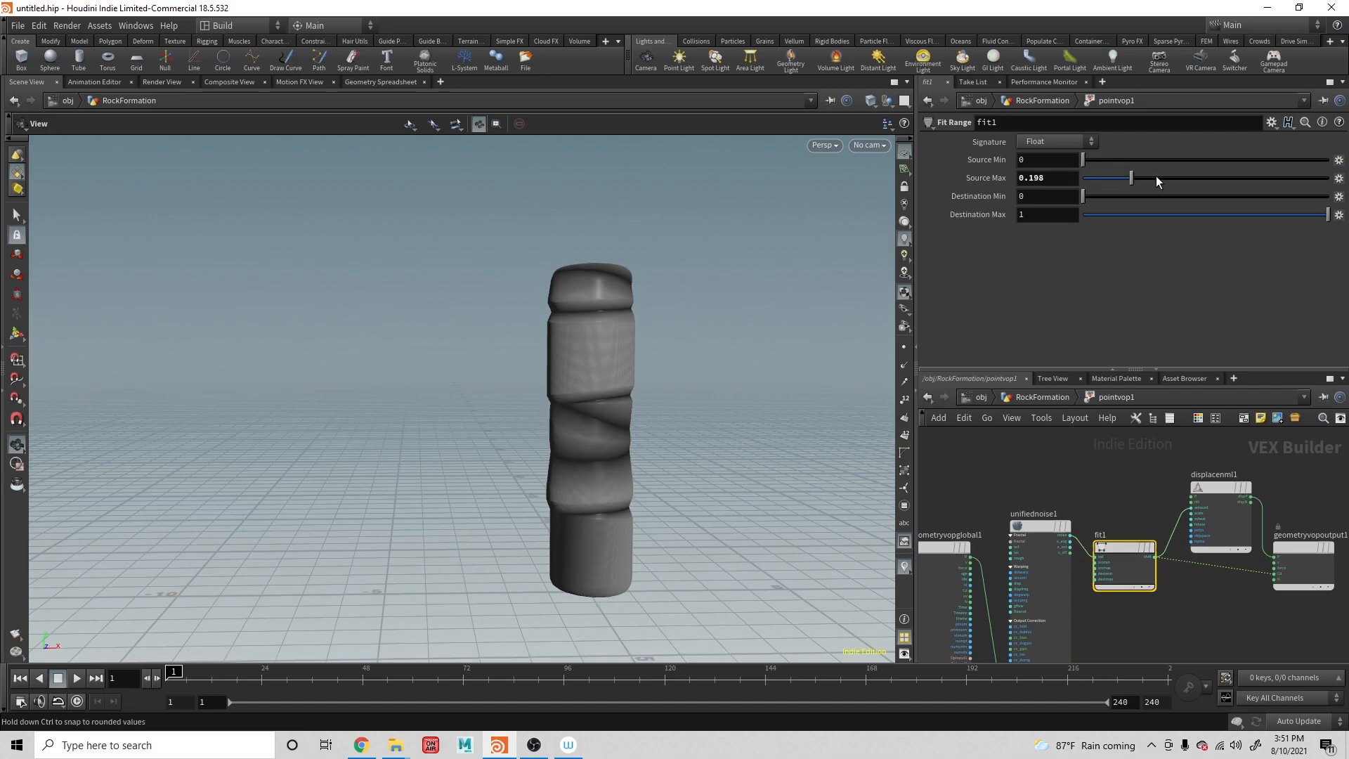
pyautogui.click(1175, 177)
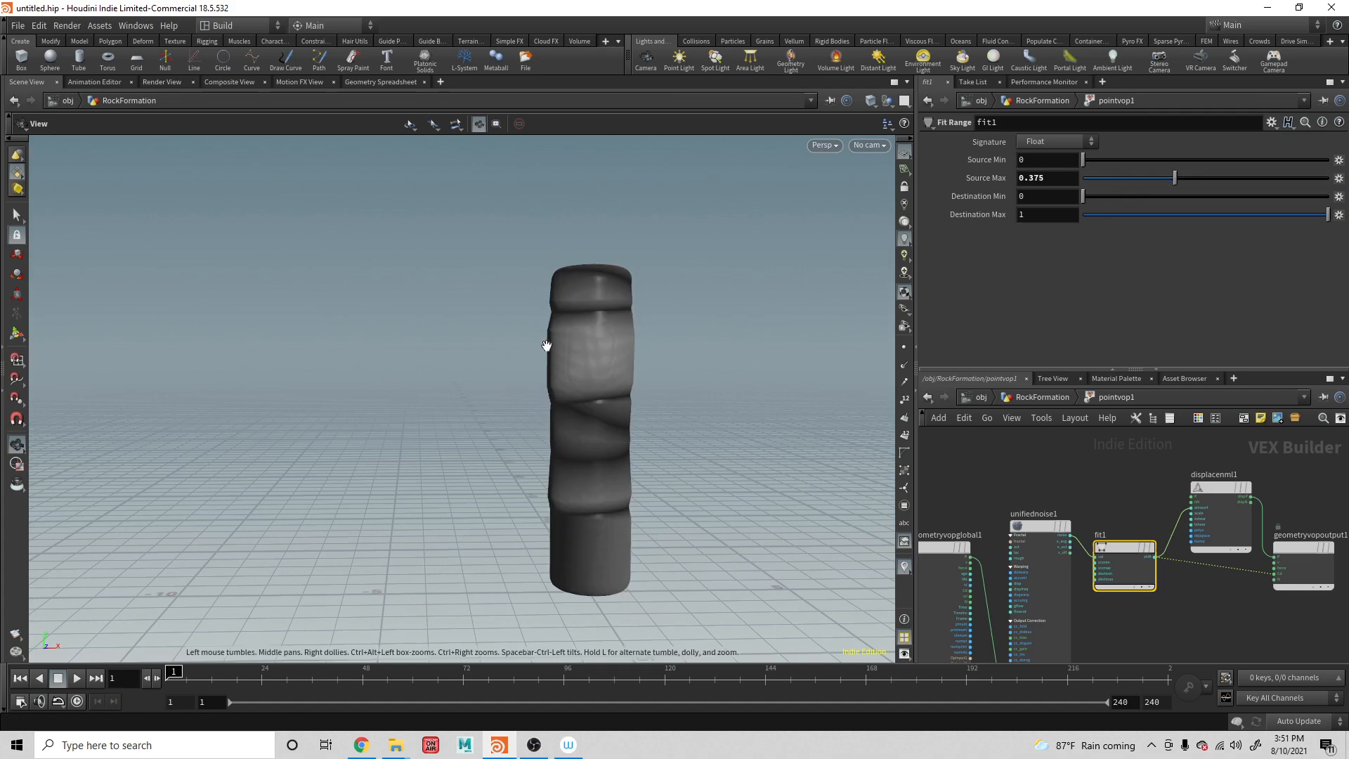
pyautogui.moveTo(1084, 158)
pyautogui.mouseDown()
pyautogui.moveTo(1106, 162)
pyautogui.moveTo(1086, 163)
pyautogui.mouseUp()
pyautogui.moveTo(1229, 177)
pyautogui.mouseDown()
pyautogui.moveTo(1246, 180)
pyautogui.moveTo(1231, 179)
pyautogui.mouseUp()
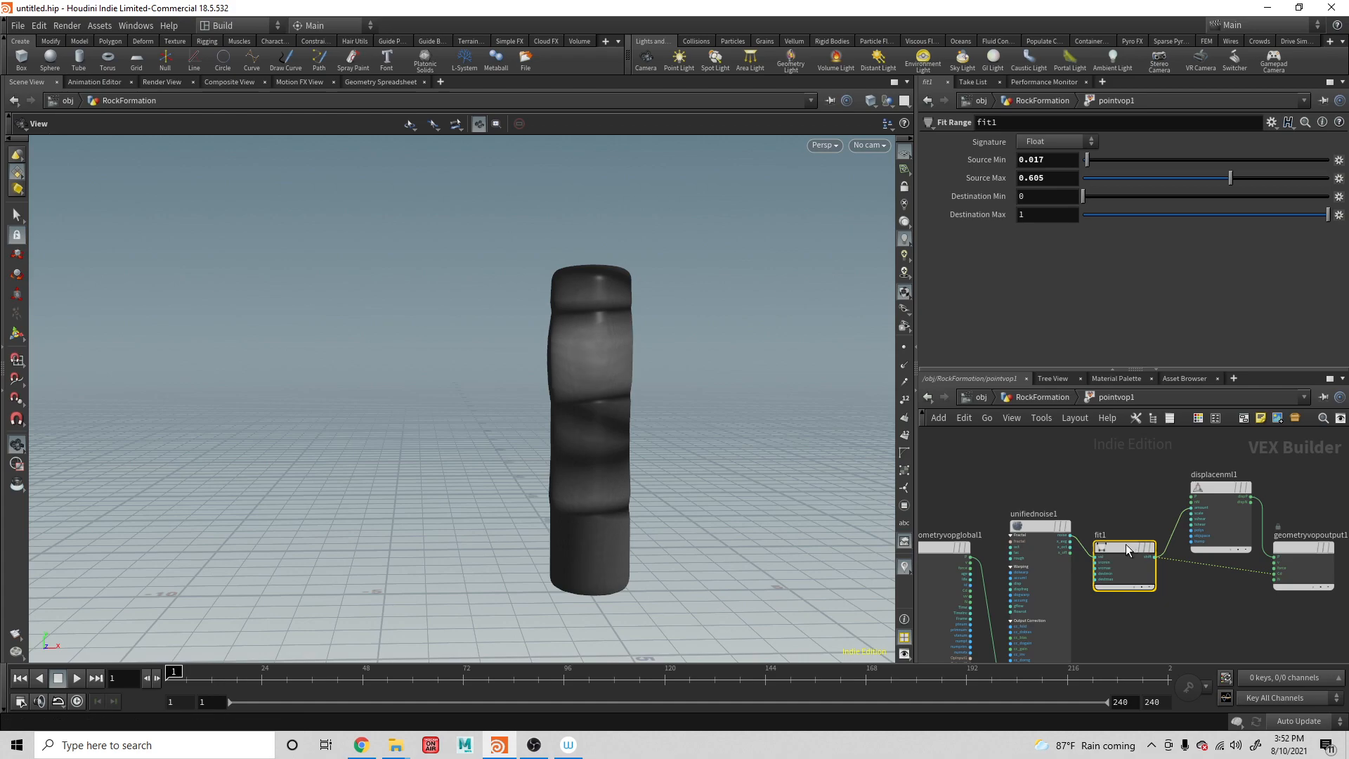
# Set the Displace Along Normal scale to 0.3 and inspect the rock shape
pyautogui.click(1220, 492)
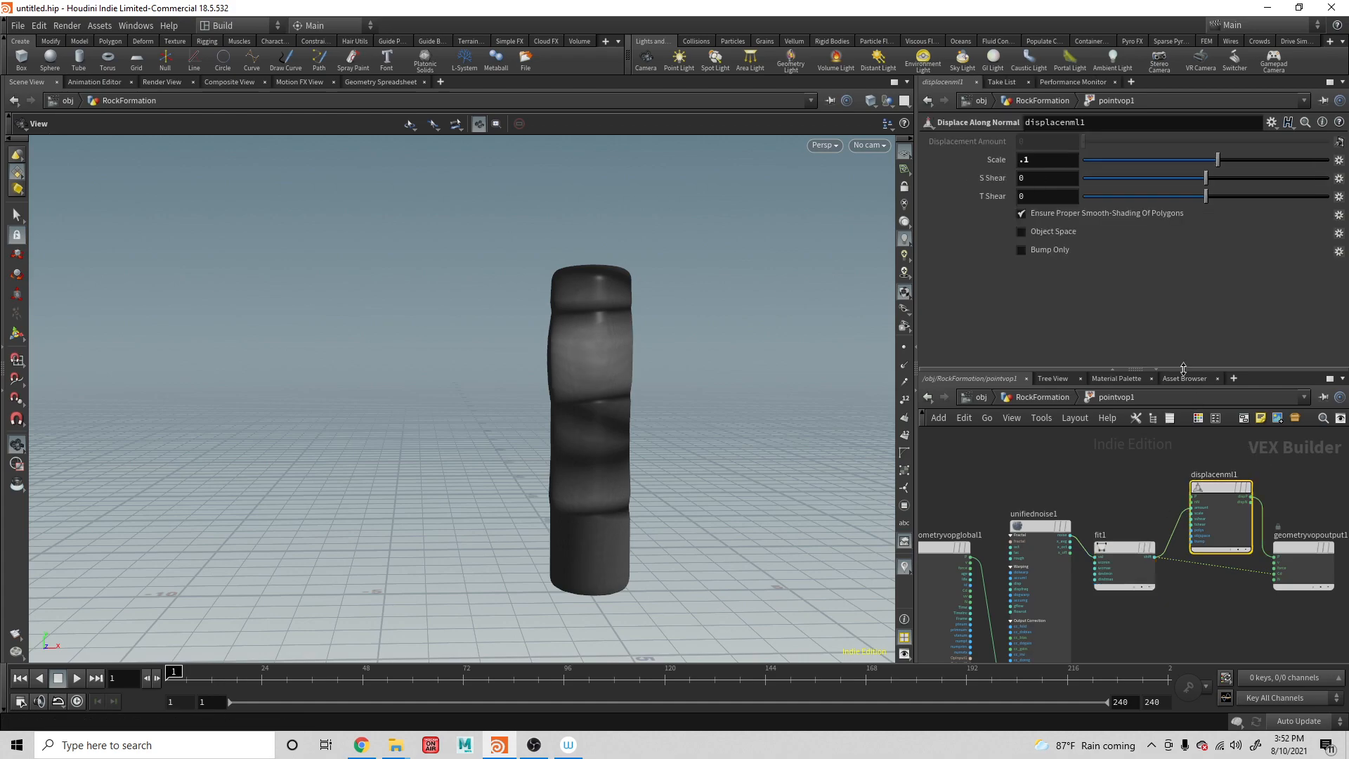
pyautogui.click(1118, 545)
pyautogui.click(1227, 475)
pyautogui.doubleClick(1040, 159)
pyautogui.write('.3')
pyautogui.press('Return')
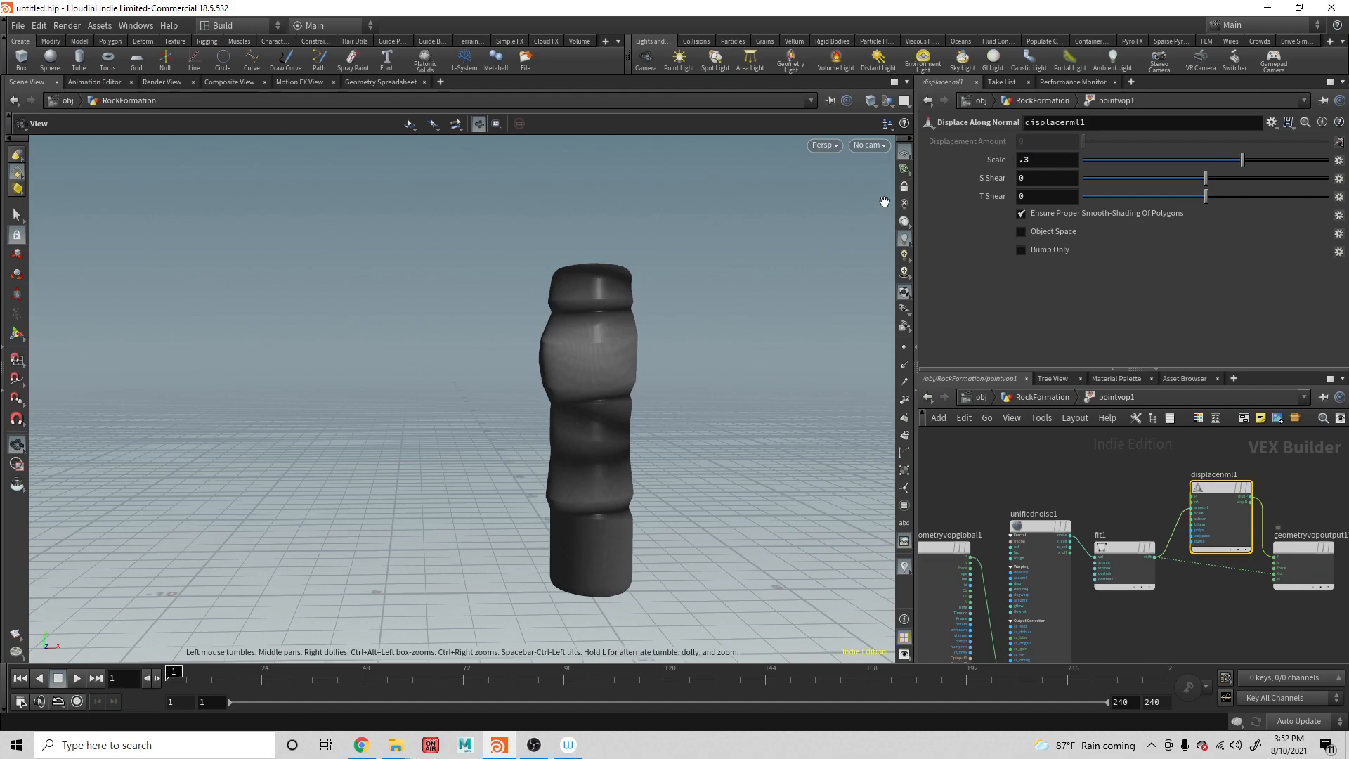
pyautogui.moveTo(686, 373)
pyautogui.mouseDown()
pyautogui.moveTo(560, 340)
pyautogui.moveTo(701, 380)
pyautogui.mouseUp()
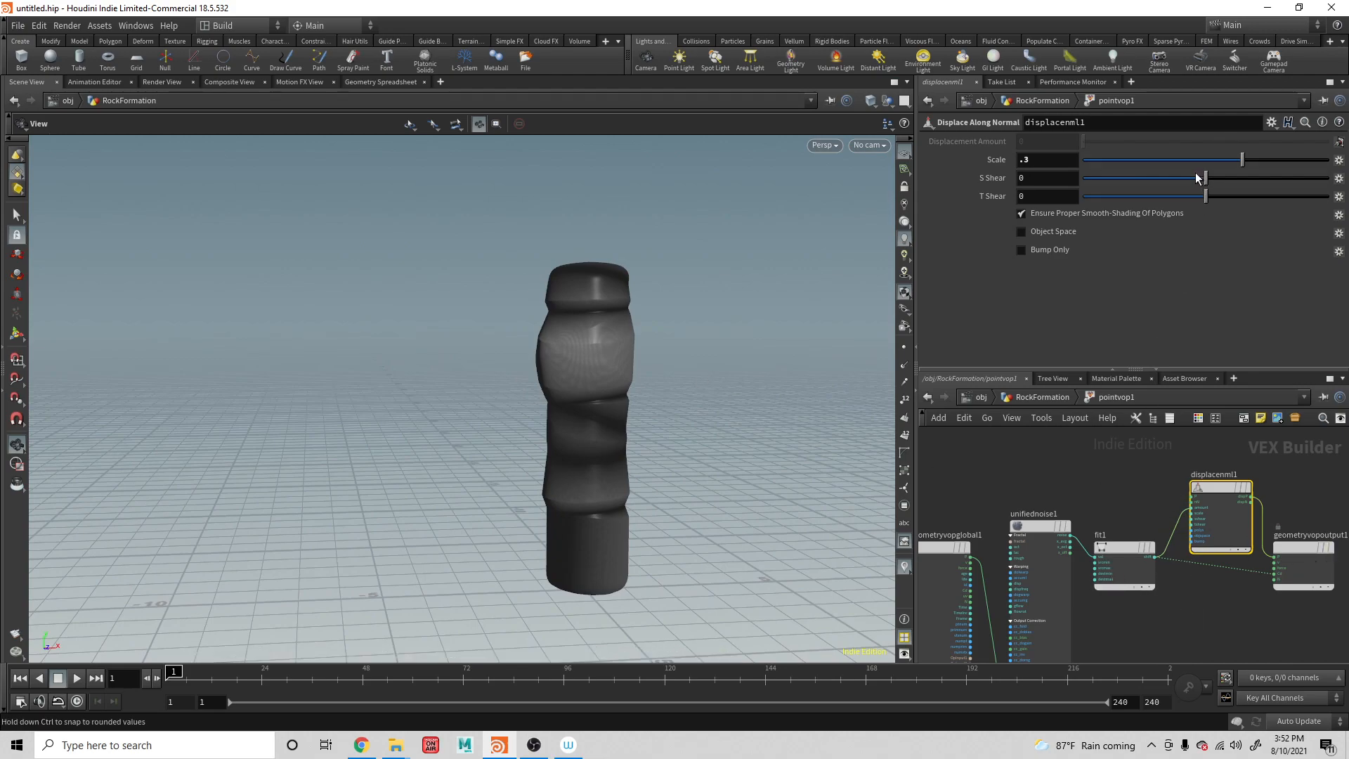
# Raise the Displace Along Normal scale slightly and set the Unified Noise frequency to 0.3 in X and Z
pyautogui.moveTo(1242, 161); pyautogui.dragTo(1253, 161)
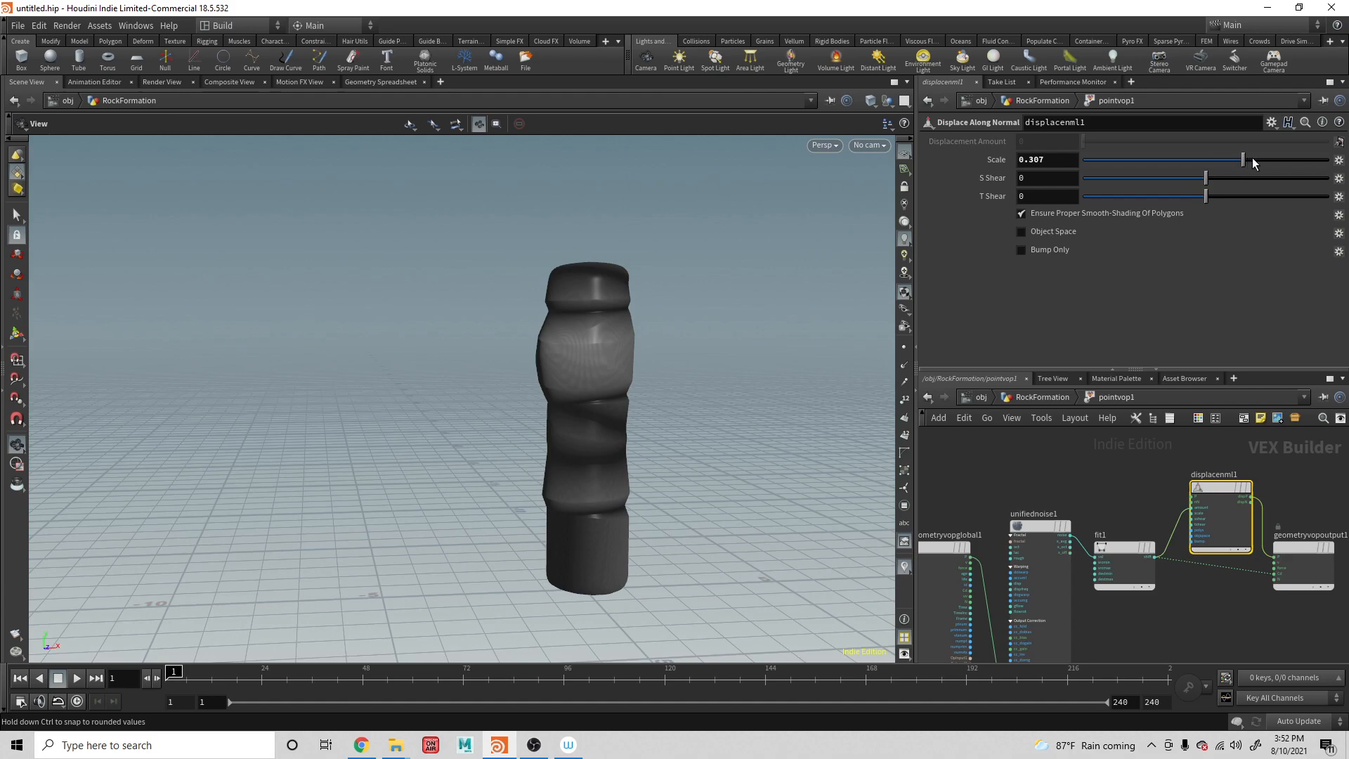
pyautogui.click(1042, 531)
pyautogui.click(1054, 179)
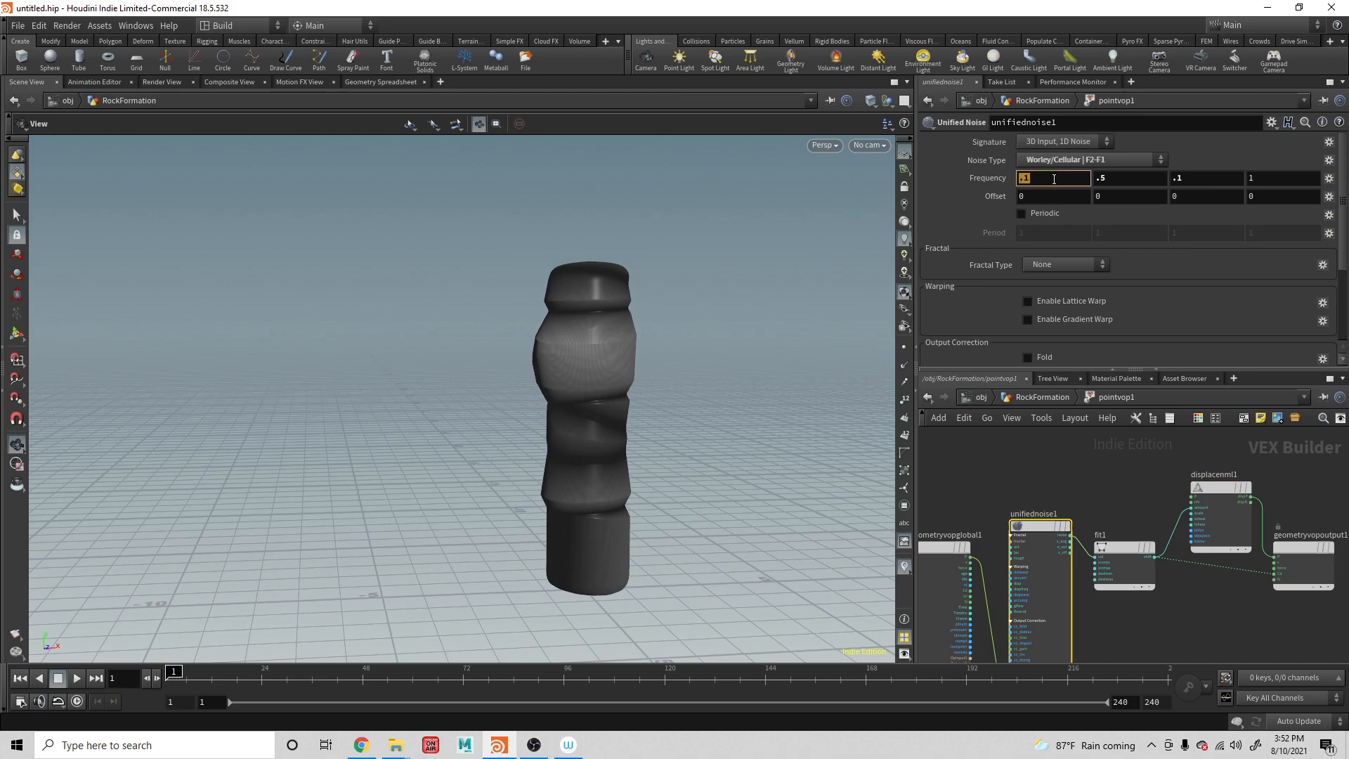
pyautogui.write('.3')
pyautogui.press('Tab')
pyautogui.press('Tab')
pyautogui.write('.3')
pyautogui.press('Tab')
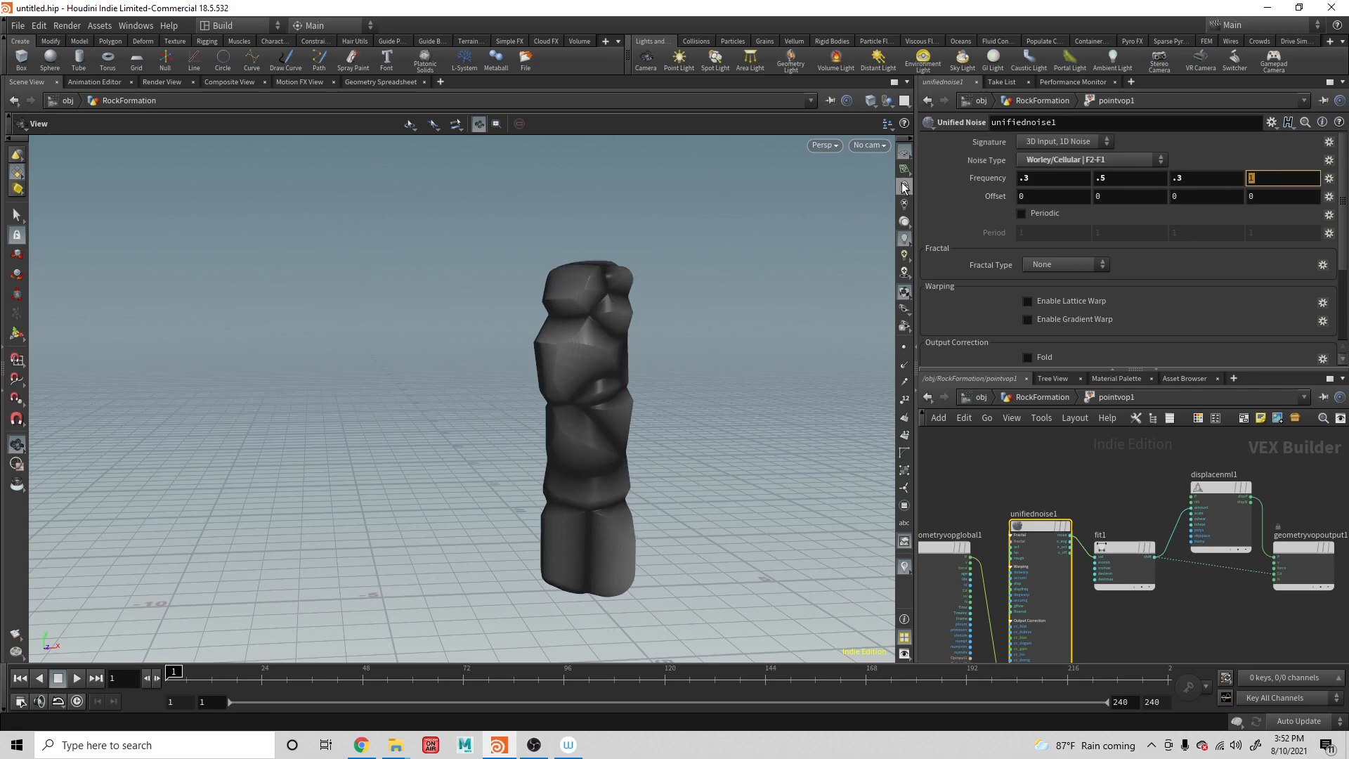
# Set the Unified Noise frequency to 0.2 in X and Z and inspect the displaced tube
pyautogui.click(1204, 182)
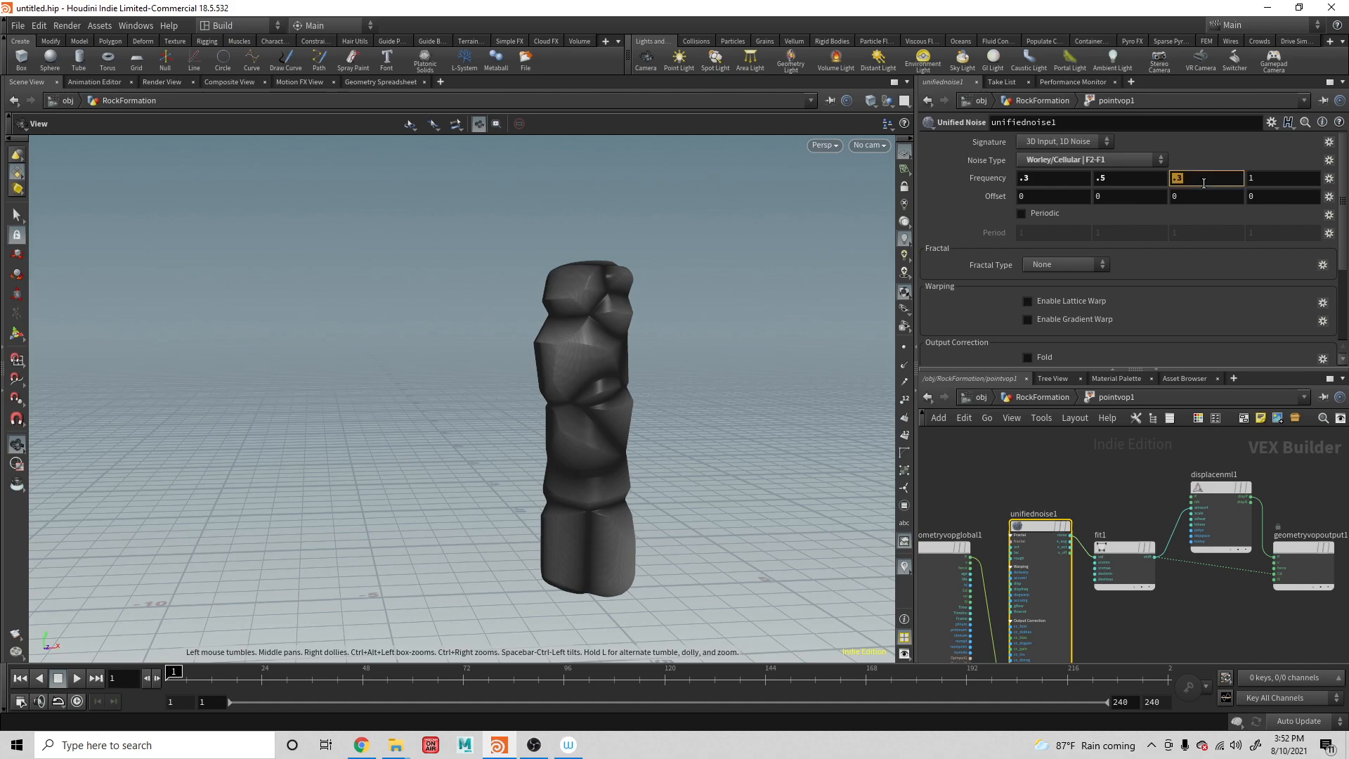
pyautogui.write('.2')
pyautogui.click(1052, 142)
pyautogui.click(1063, 144)
pyautogui.click(1042, 179)
pyautogui.write('.2')
pyautogui.press('Return')
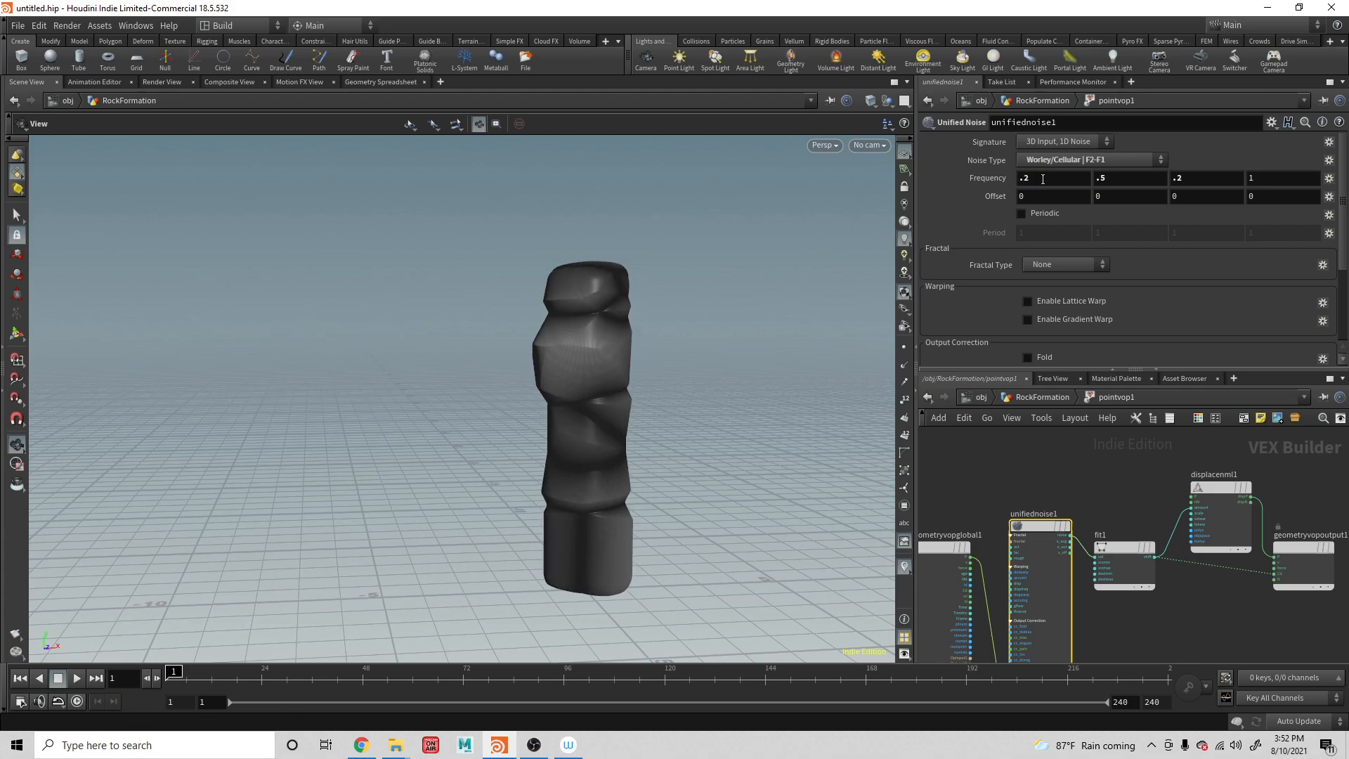
pyautogui.moveTo(698, 340); pyautogui.dragTo(728, 333)
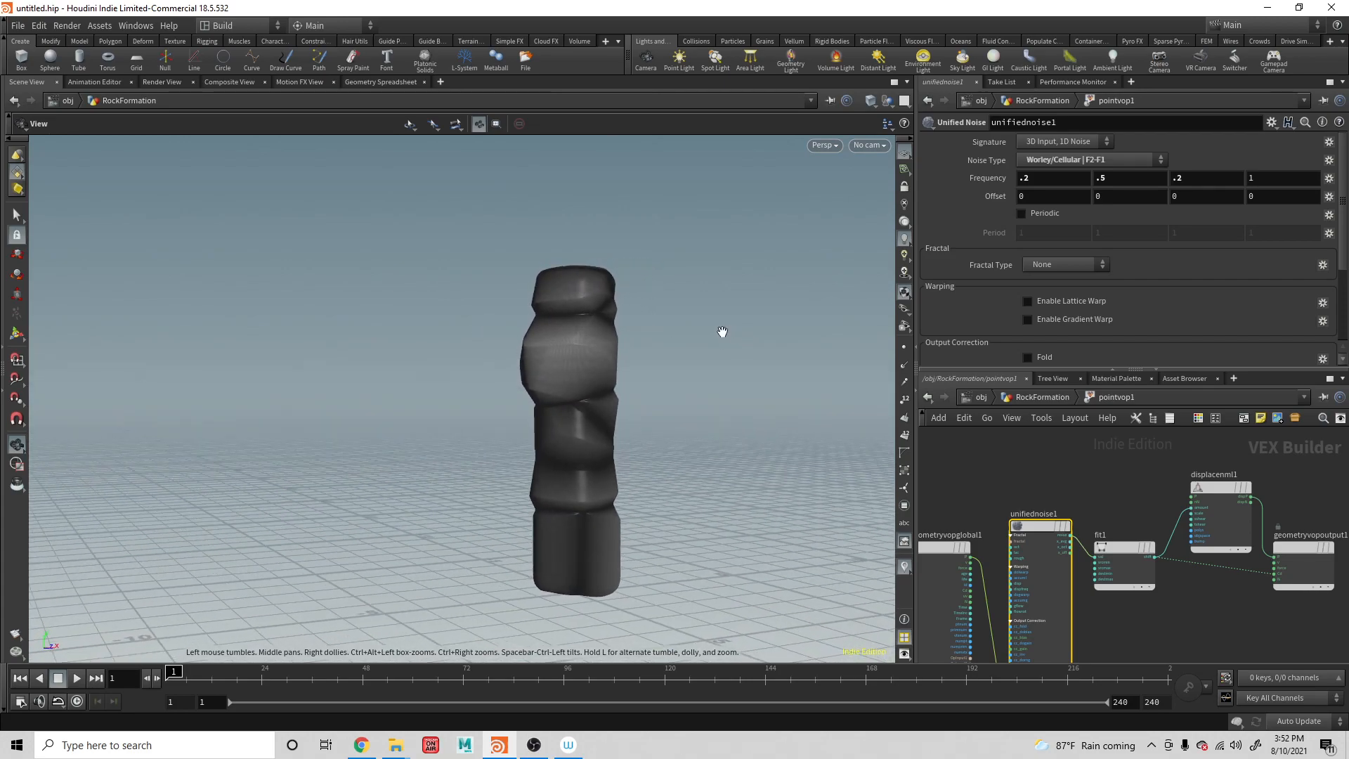
# Set the Fit Range source minimum to 0 and examine the rock shape from all sides
pyautogui.click(1113, 544)
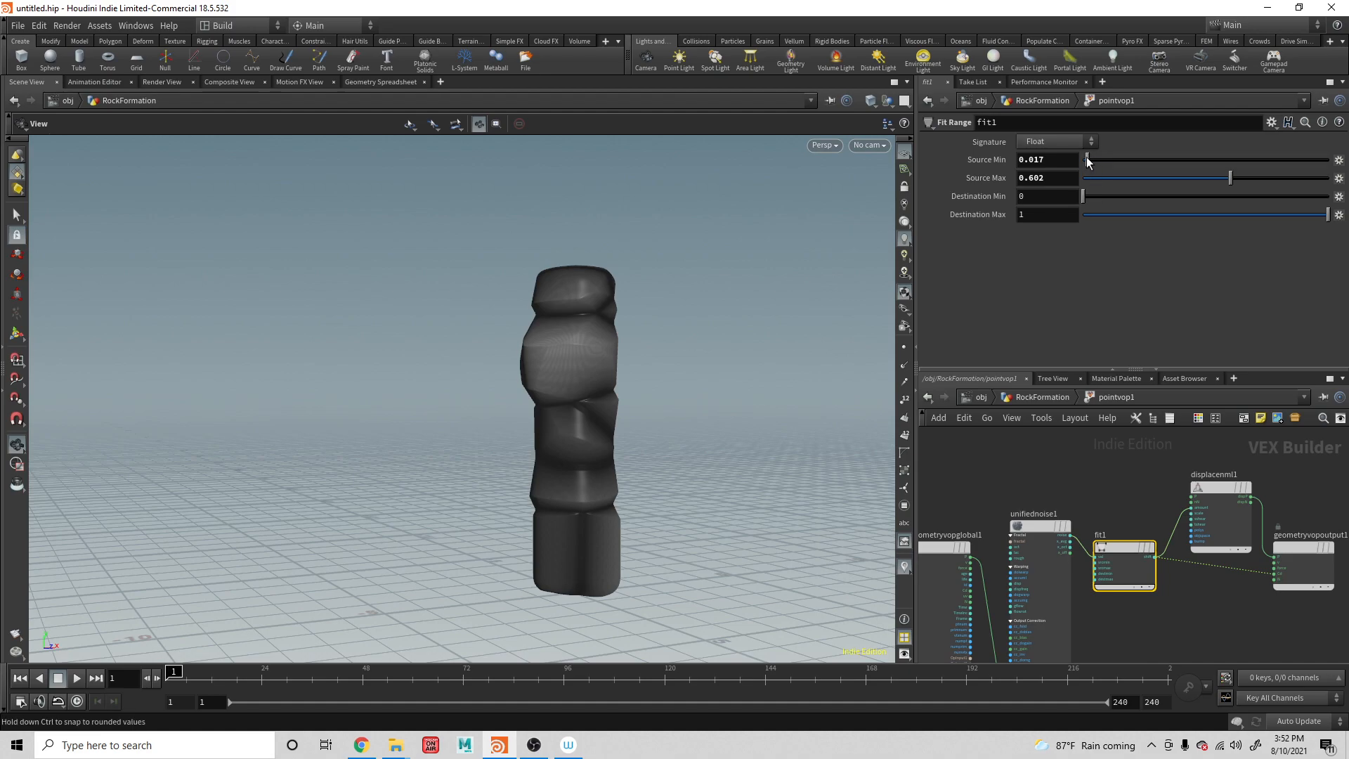
pyautogui.moveTo(1089, 158); pyautogui.dragTo(1059, 160)
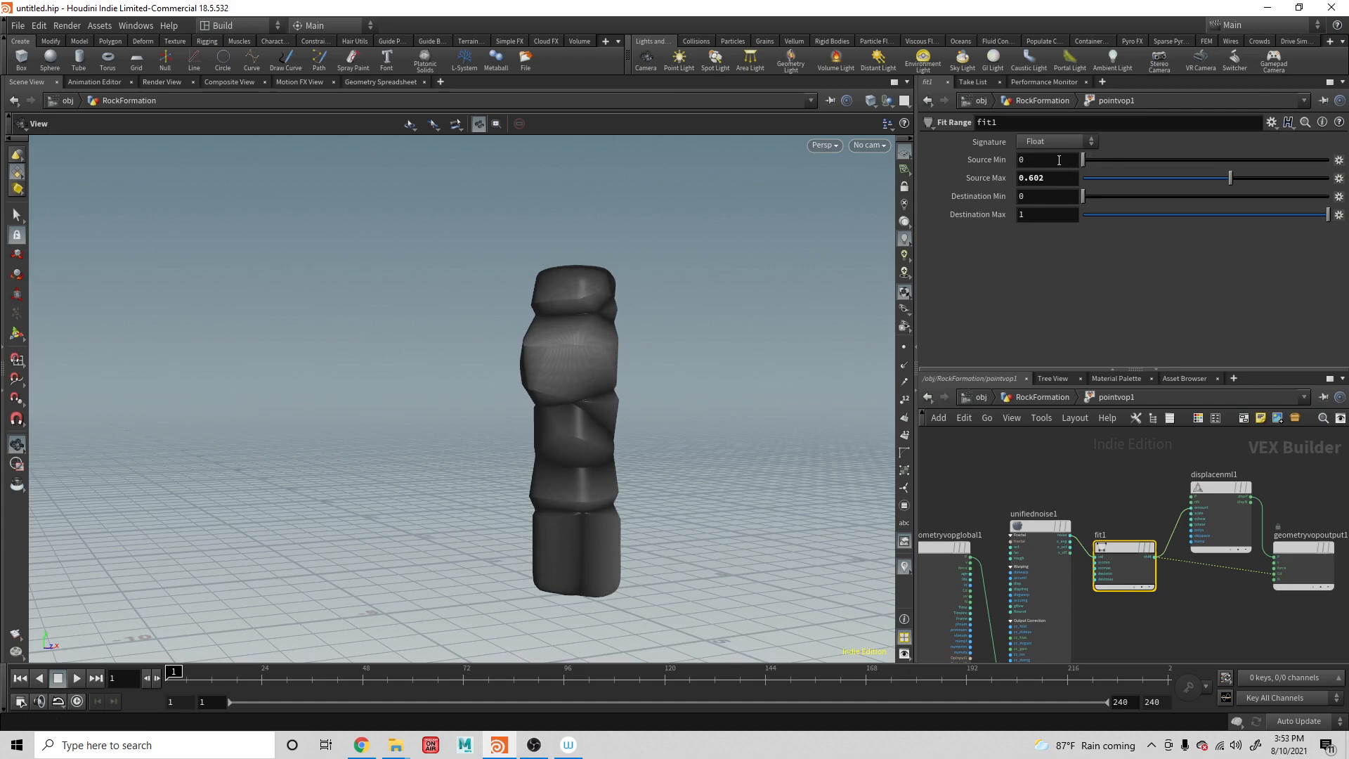
pyautogui.moveTo(723, 392); pyautogui.dragTo(934, 376)
pyautogui.moveTo(593, 457)
pyautogui.mouseDown()
pyautogui.moveTo(908, 469)
pyautogui.moveTo(591, 461)
pyautogui.mouseUp()
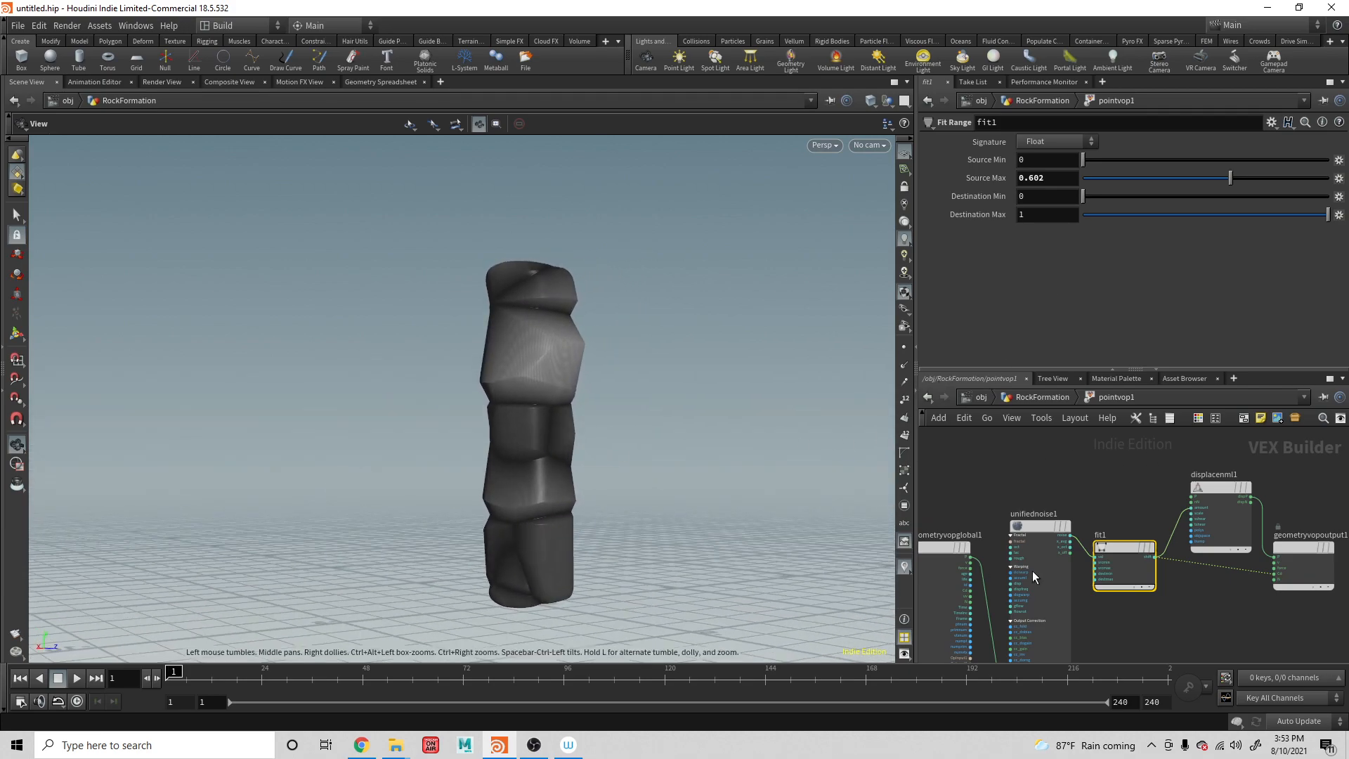
pyautogui.moveTo(707, 401); pyautogui.dragTo(602, 422)
pyautogui.moveTo(831, 394); pyautogui.dragTo(627, 404)
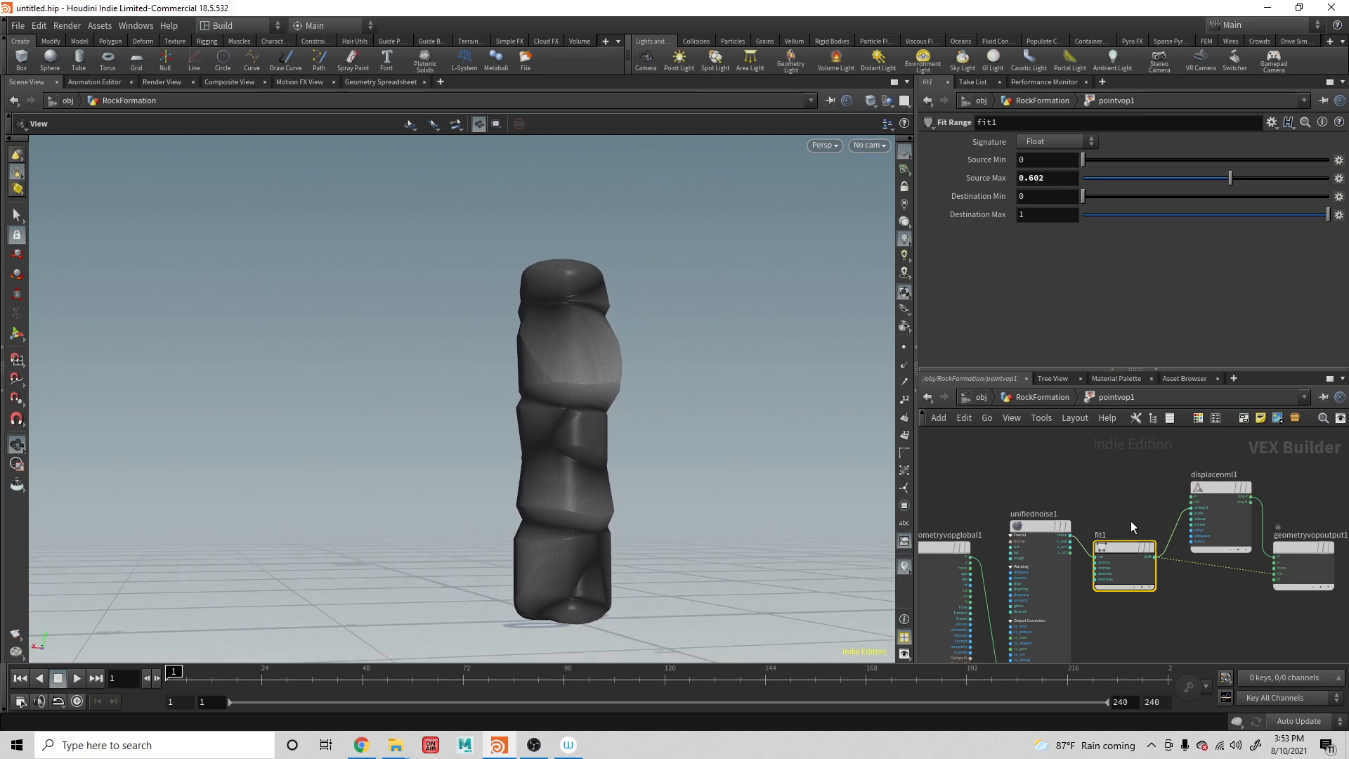
# Try a Unified Noise Y frequency of 6
pyautogui.click(1033, 524)
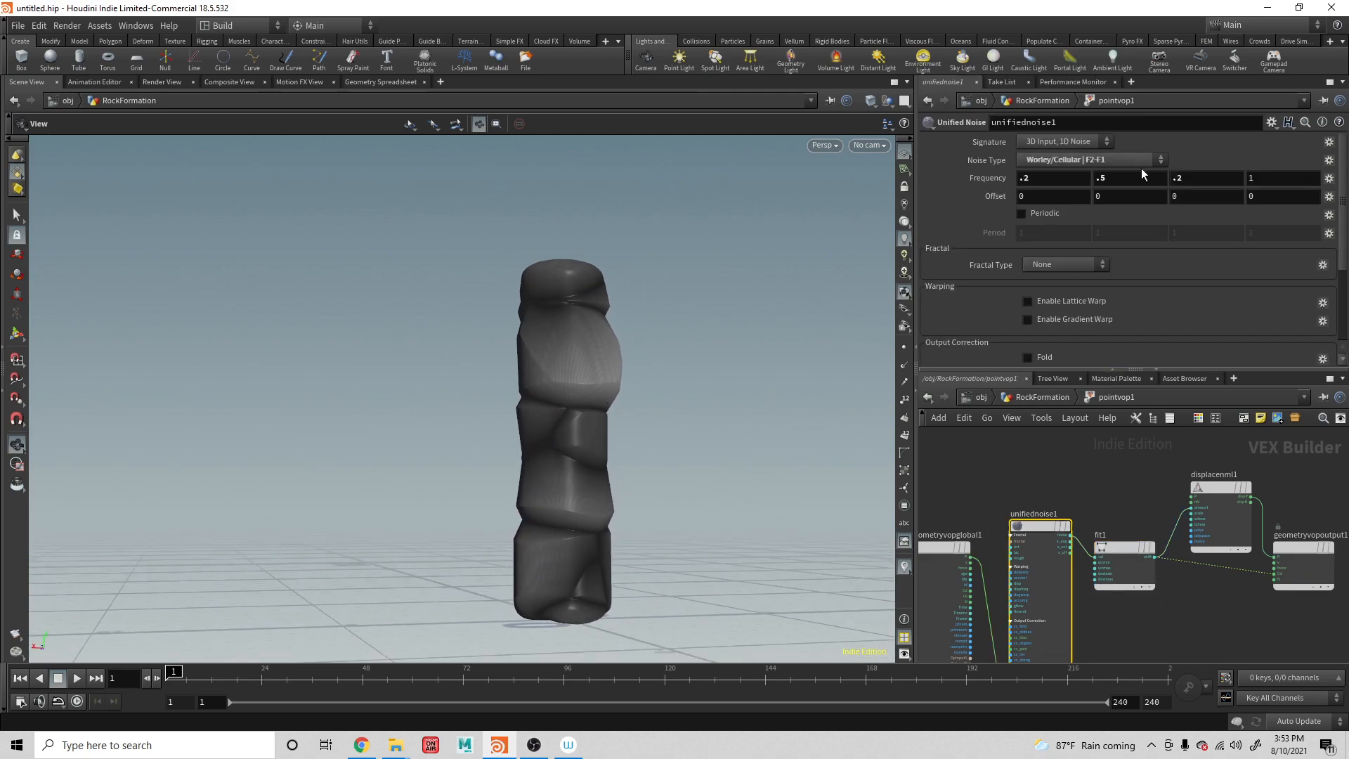
pyautogui.click(1114, 179)
pyautogui.press('Return')
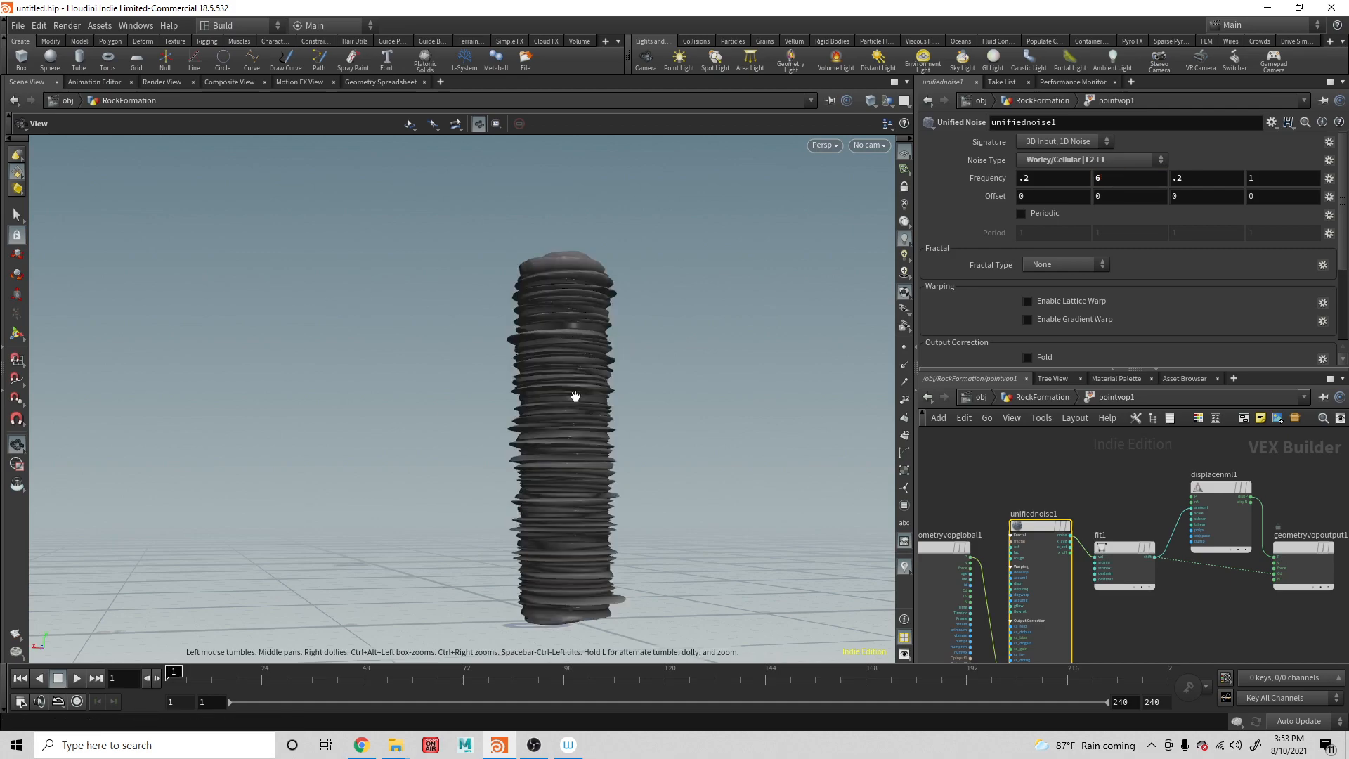
# Set the Unified Noise Y frequency to 0.8 and inspect the layered rock from different angles
pyautogui.click(1131, 177)
pyautogui.write('.8')
pyautogui.press('Return')
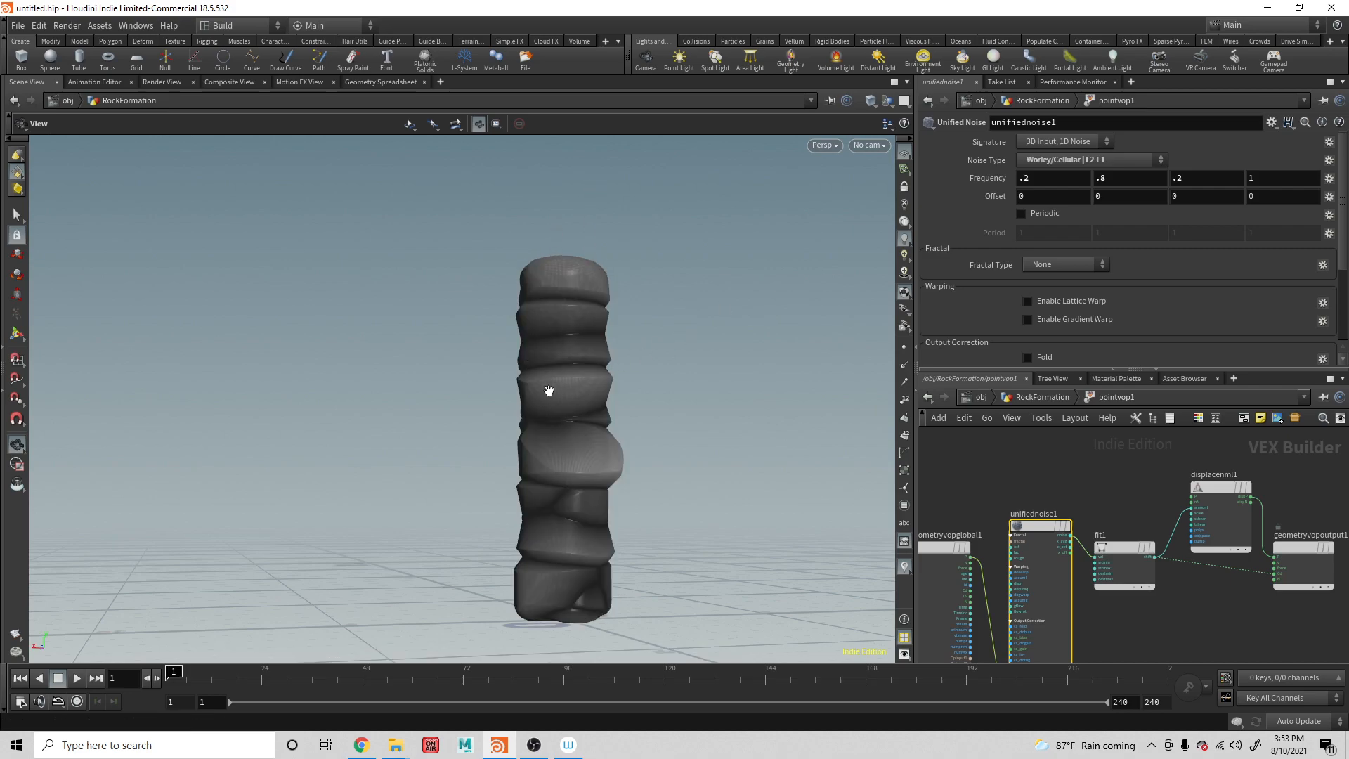
pyautogui.moveTo(700, 349); pyautogui.dragTo(637, 343)
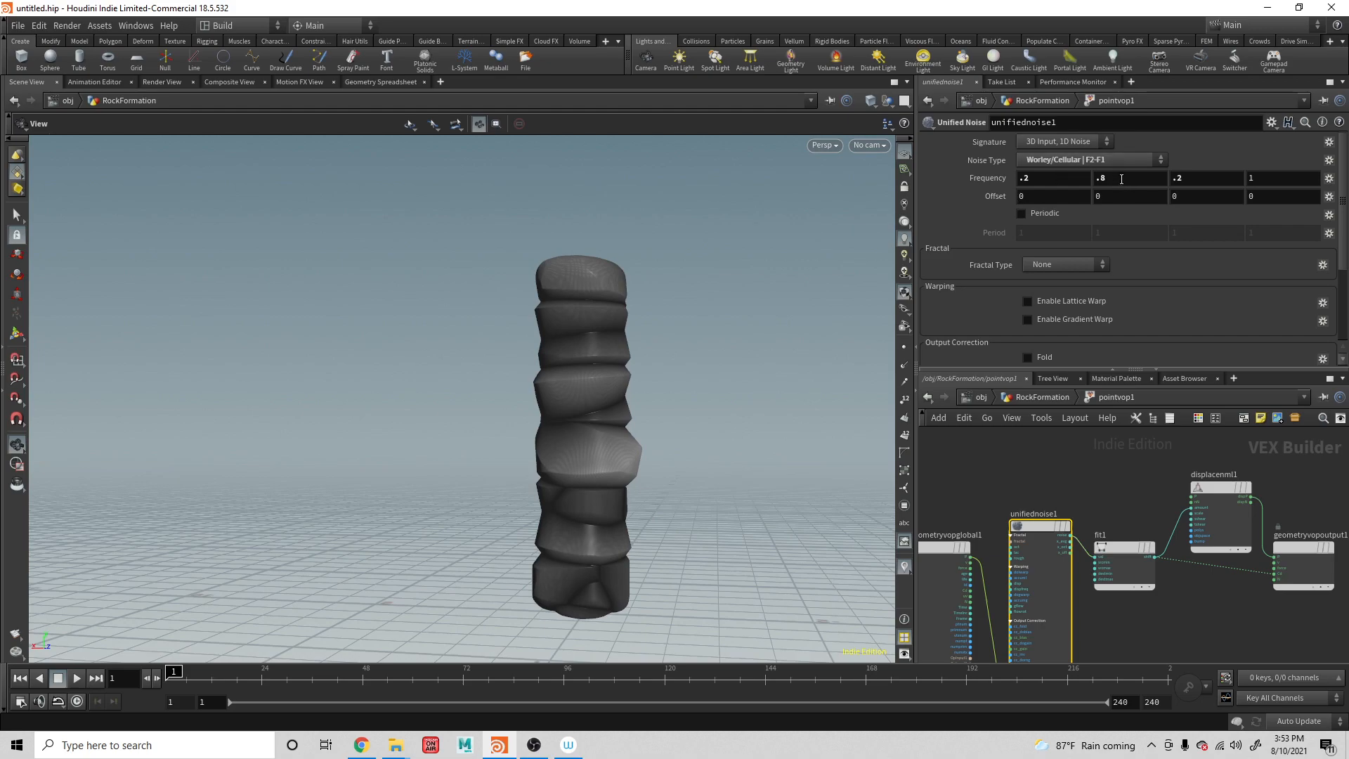
pyautogui.moveTo(693, 392); pyautogui.dragTo(560, 394)
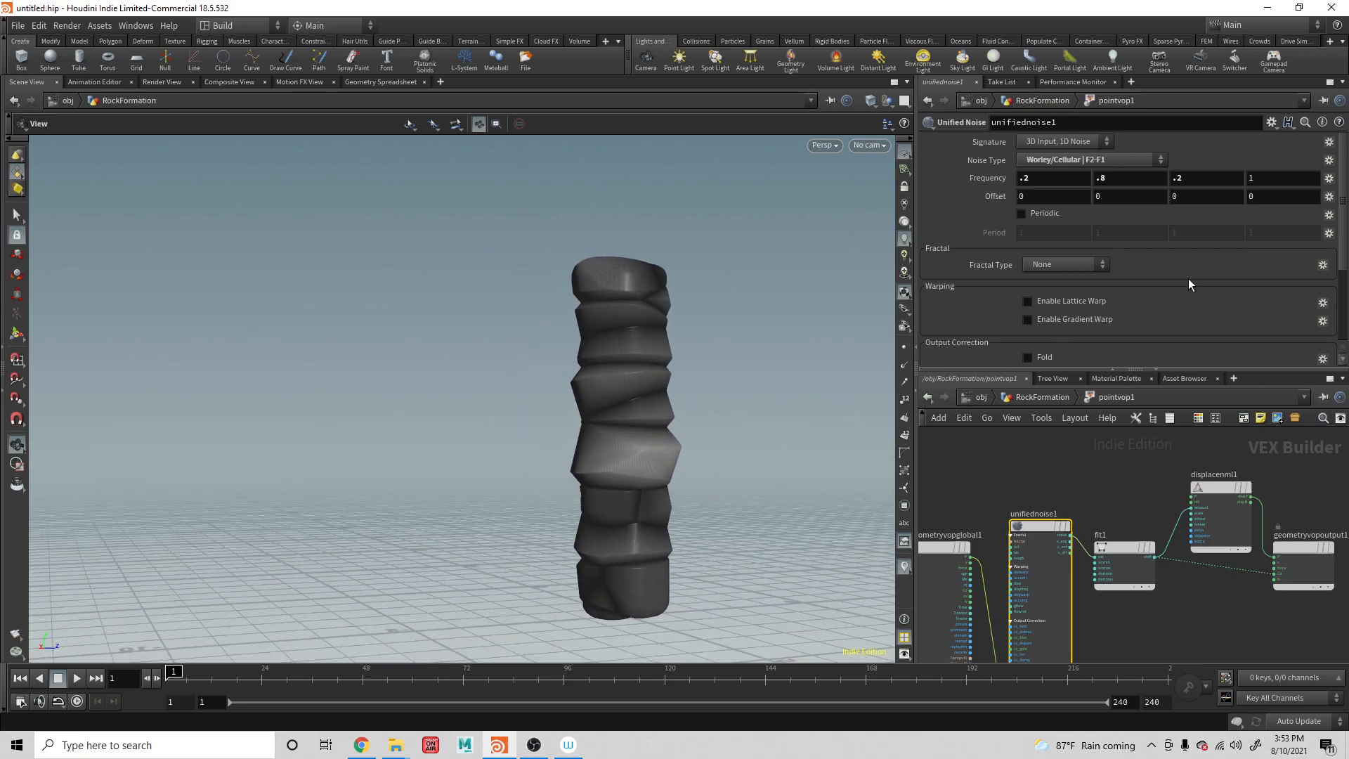
# Set the Unified Noise frequency to 0.15 in X and Z and inspect the rock shape
pyautogui.click(1066, 182)
pyautogui.write('.15')
pyautogui.press('Tab')
pyautogui.press('Tab')
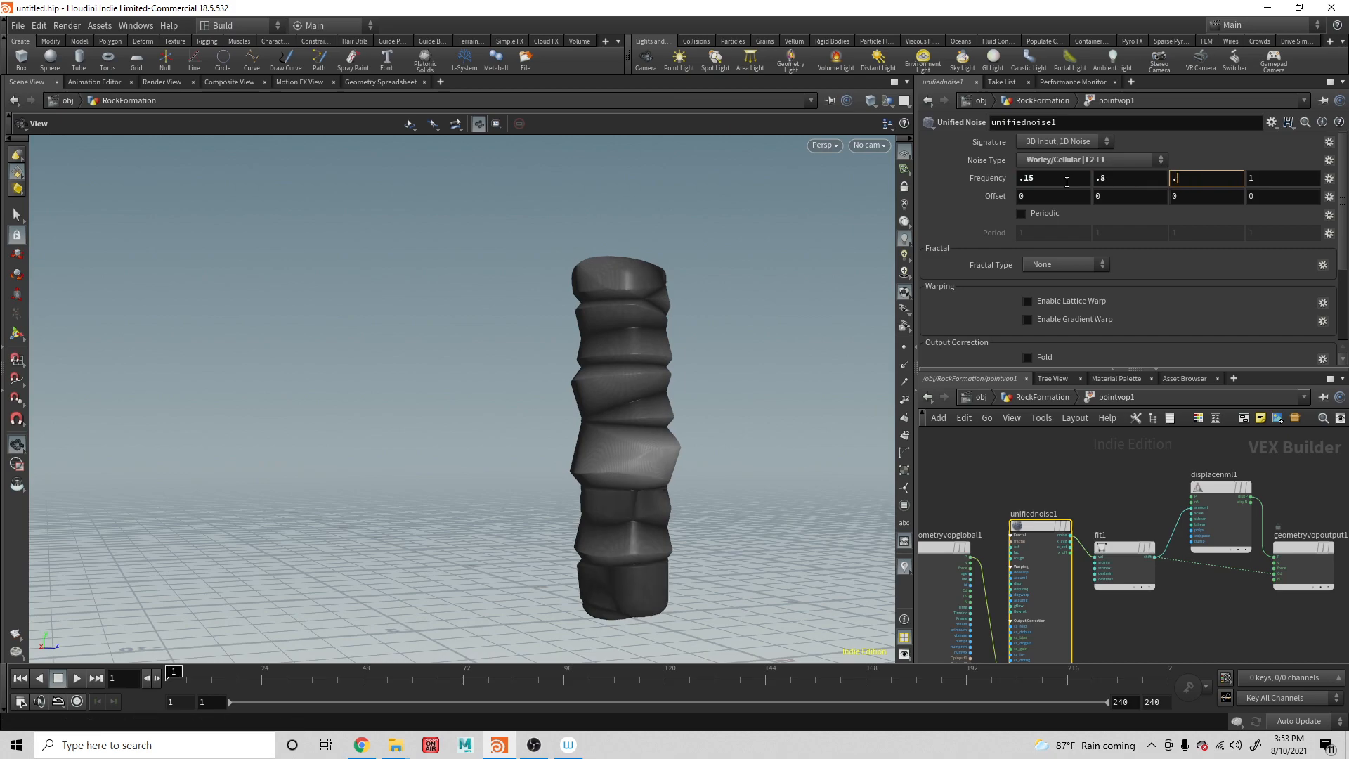
pyautogui.write('.15')
pyautogui.press('Return')
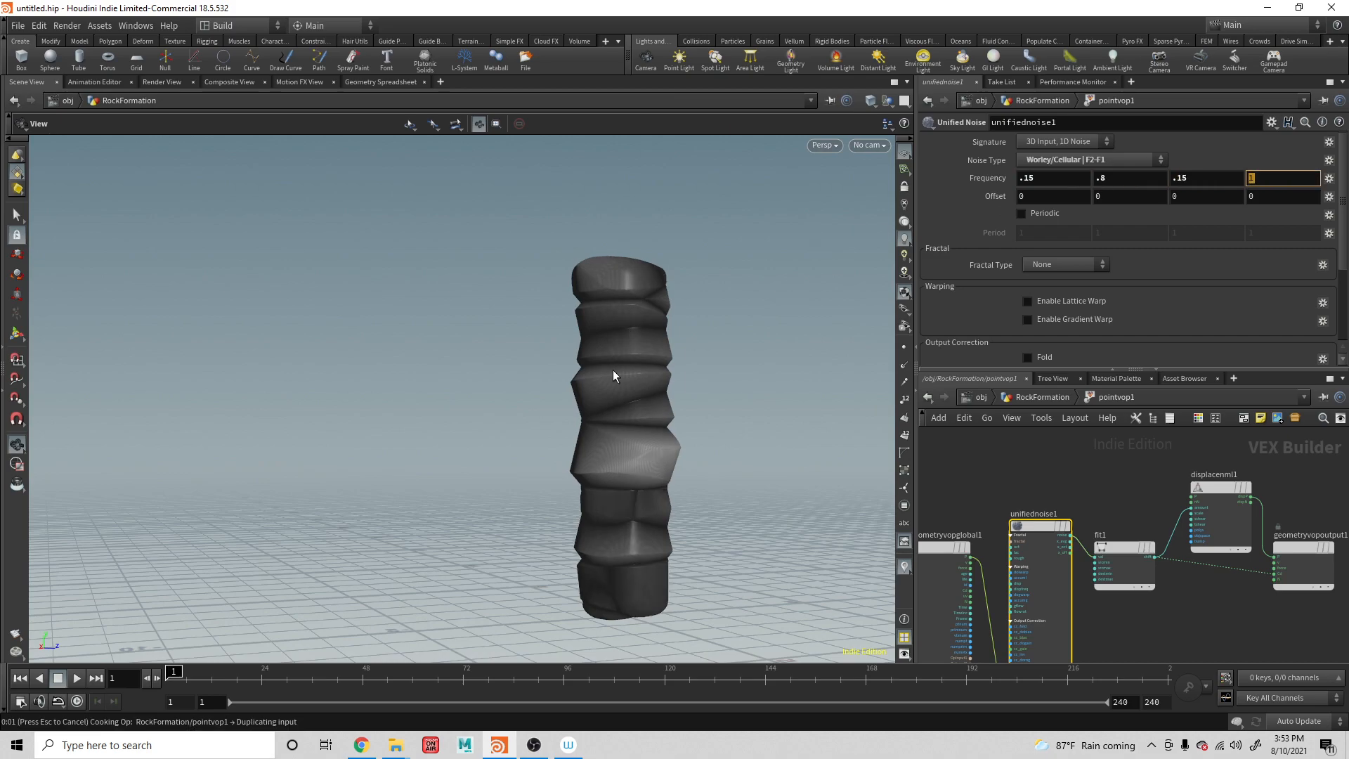
pyautogui.moveTo(652, 415)
pyautogui.mouseDown()
pyautogui.moveTo(548, 407)
pyautogui.moveTo(771, 412)
pyautogui.moveTo(653, 413)
pyautogui.mouseUp()
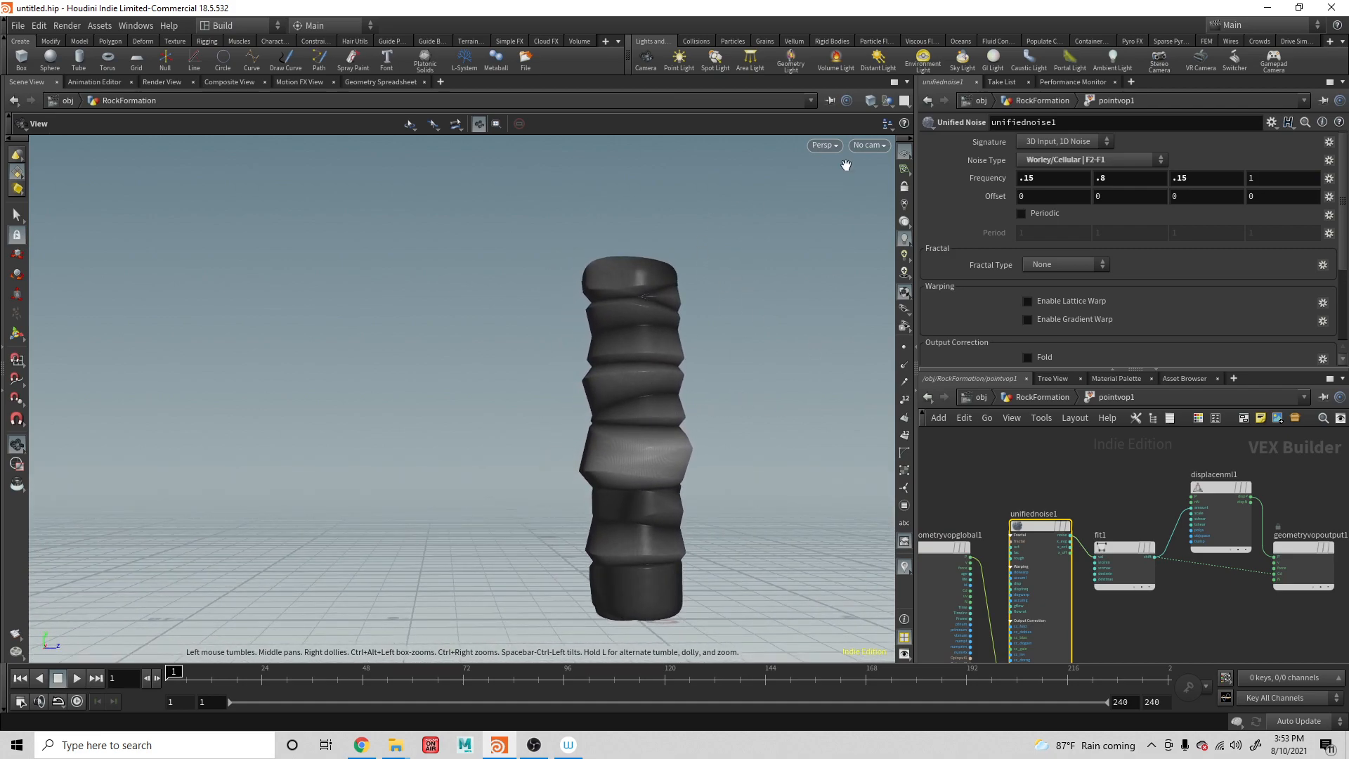
# Switch the viewport display to Smooth Shaded and examine the rock surface up close and from a distance
pyautogui.scroll(10, 647, 330)
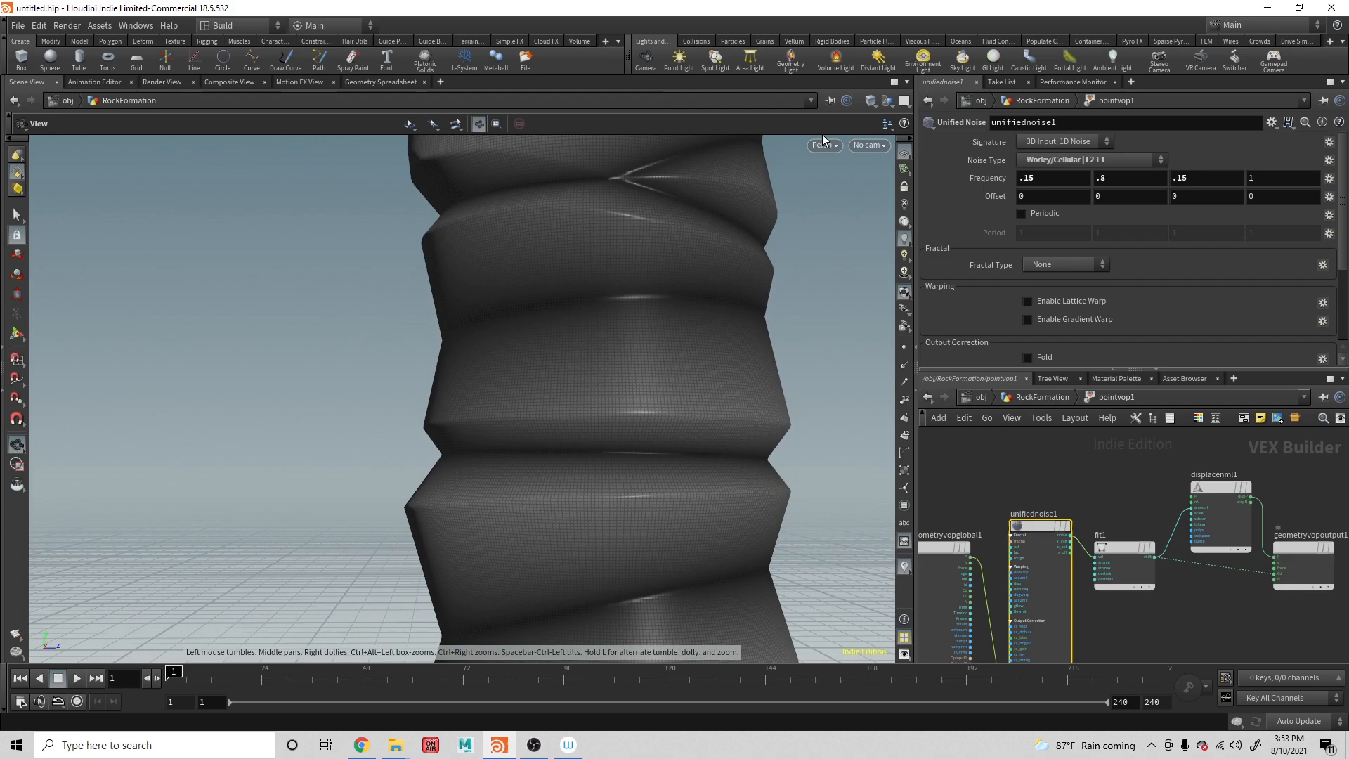
pyautogui.click(870, 104)
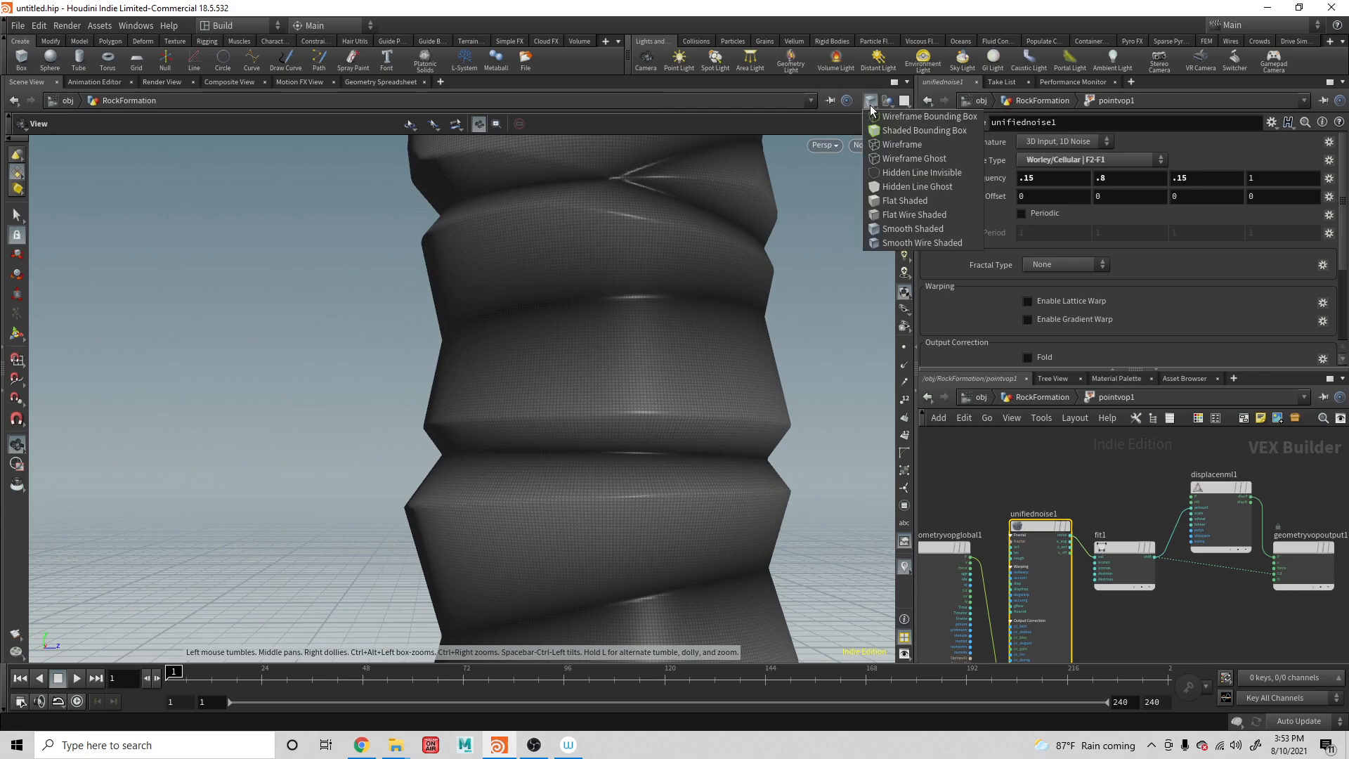
pyautogui.click(912, 228)
pyautogui.moveTo(843, 271); pyautogui.dragTo(797, 332)
pyautogui.scroll(-10, 795, 332)
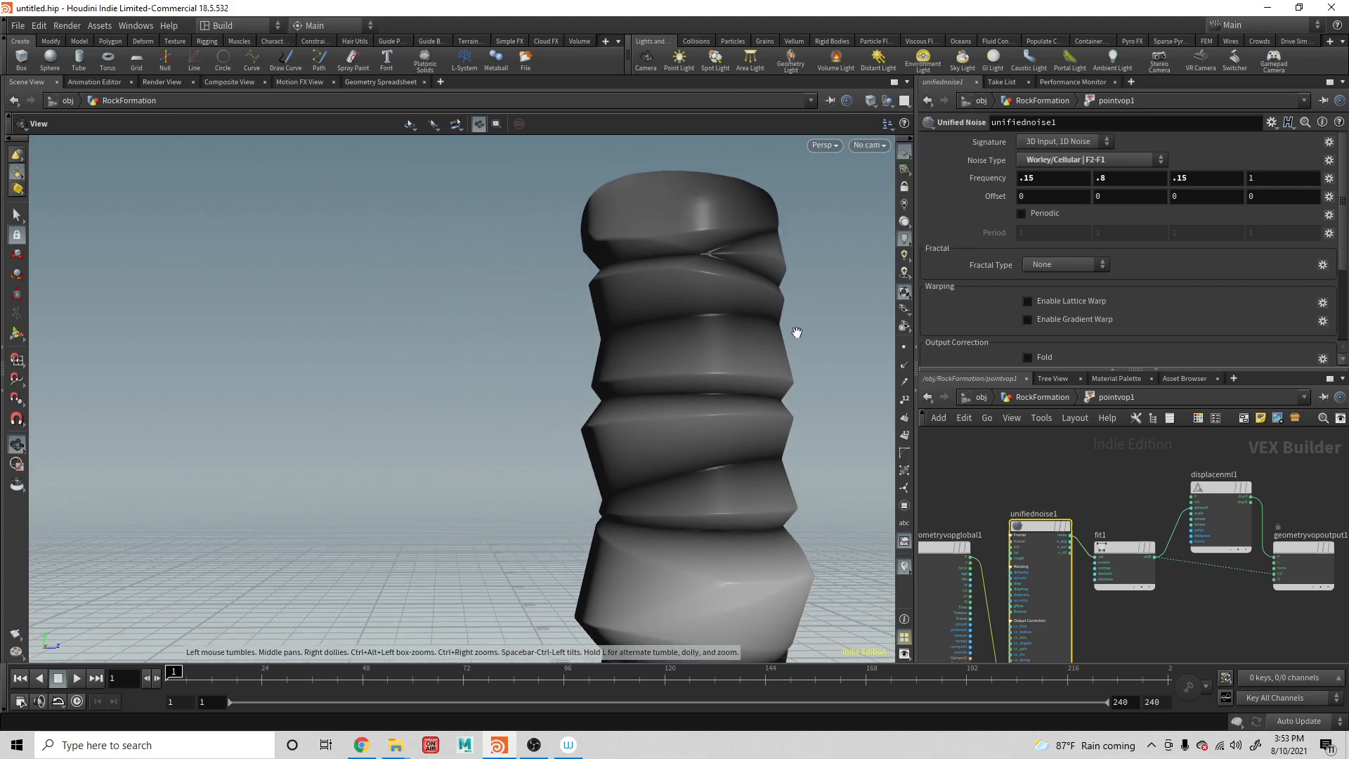
pyautogui.moveTo(786, 483); pyautogui.dragTo(638, 397, button='middle')
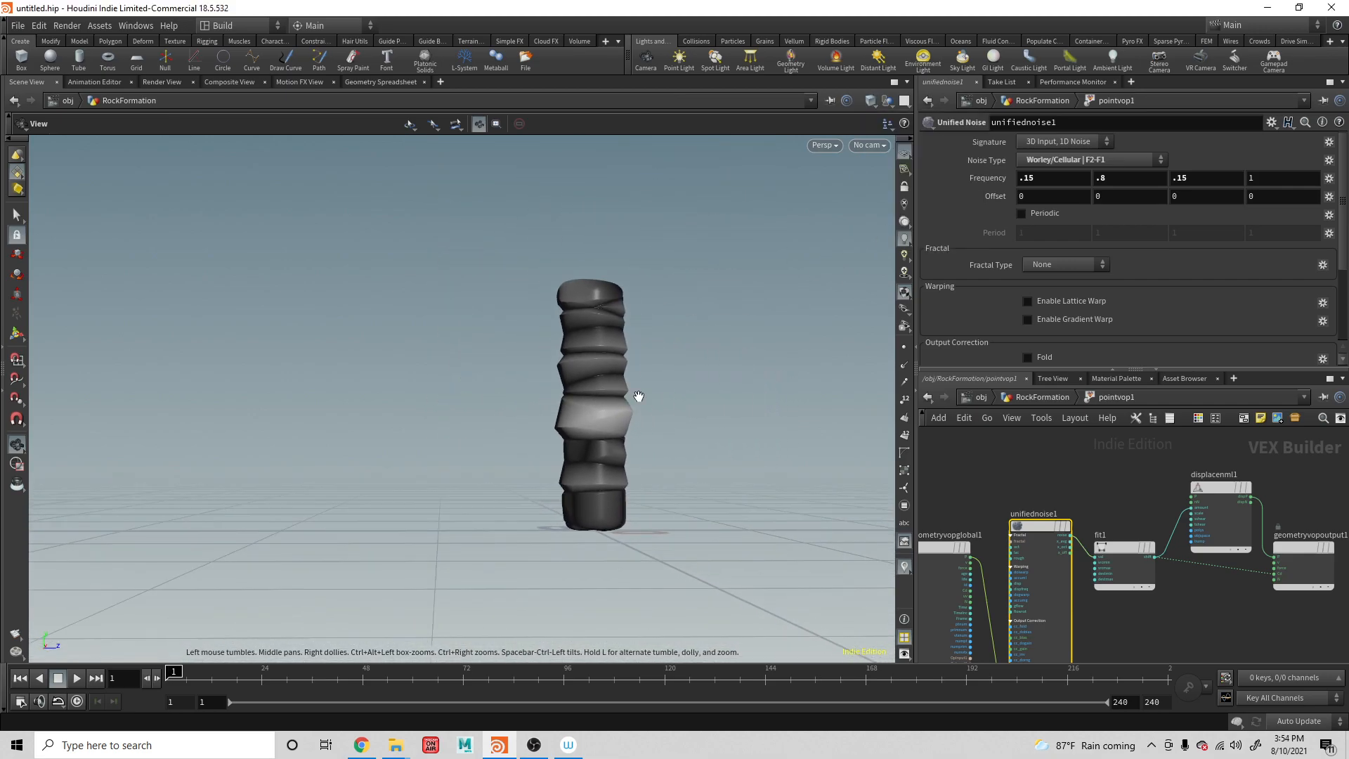
pyautogui.scroll(4, 638, 397)
pyautogui.scroll(-1, 638, 397)
pyautogui.scroll(-2, 649, 401)
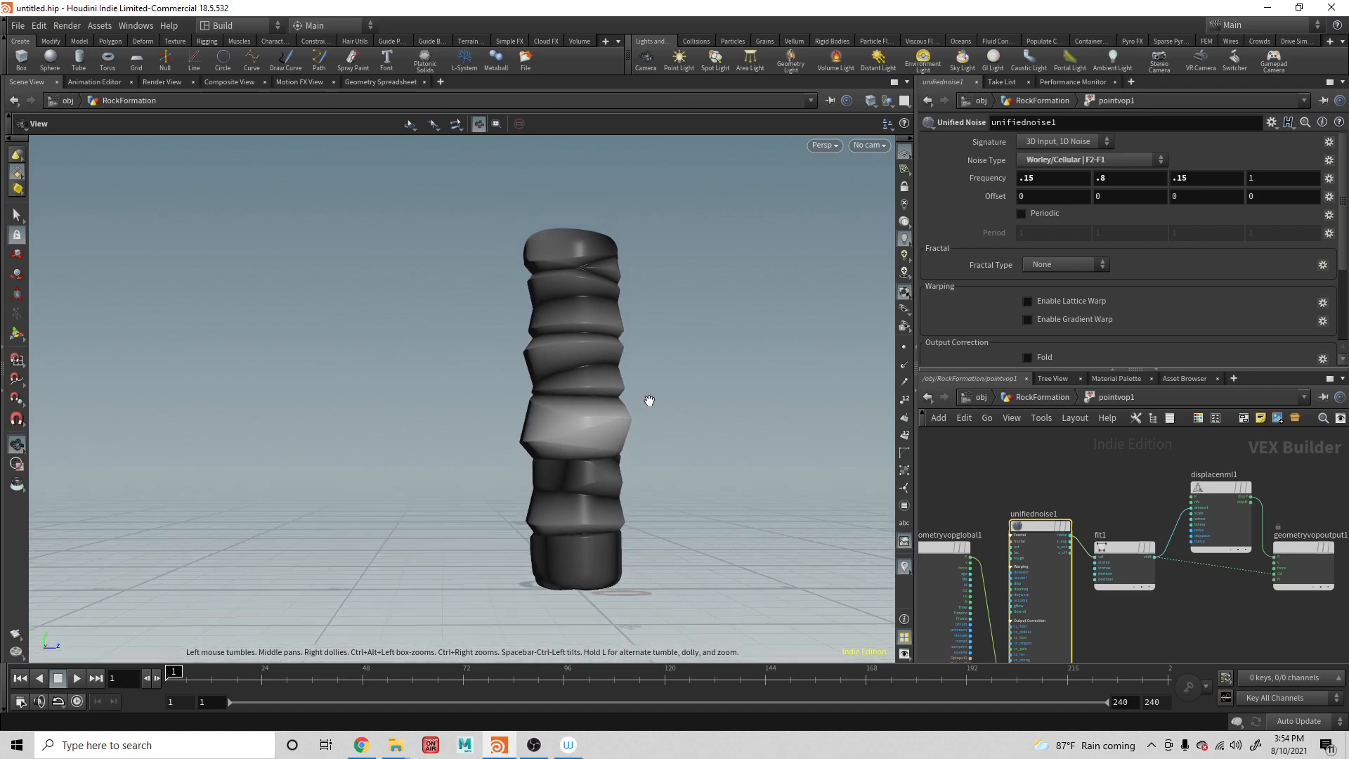
pyautogui.scroll(4, 645, 405)
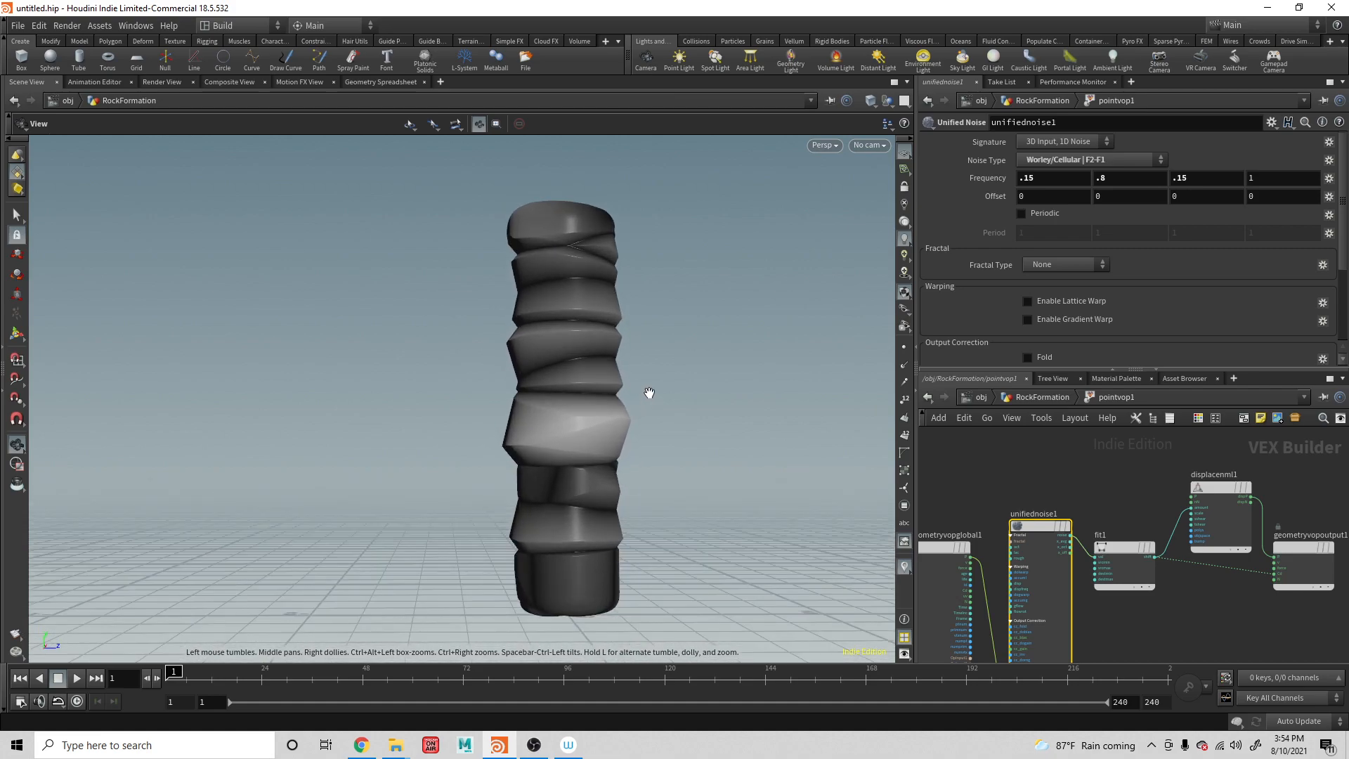
pyautogui.scroll(3, 643, 394)
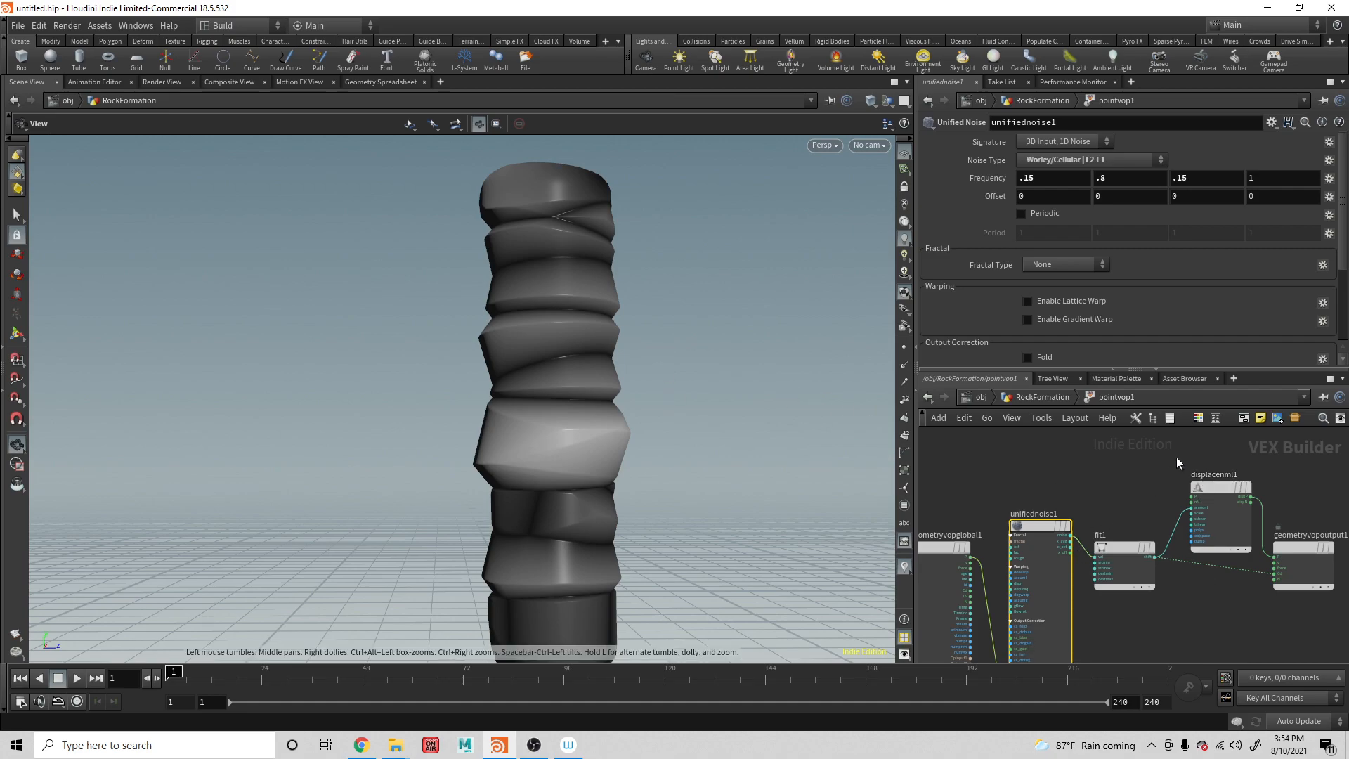
# Return to the RockFormation network, make room above pointvop1, and insert a Bend node between subdivide1 and pointvop1
pyautogui.click(1043, 394)
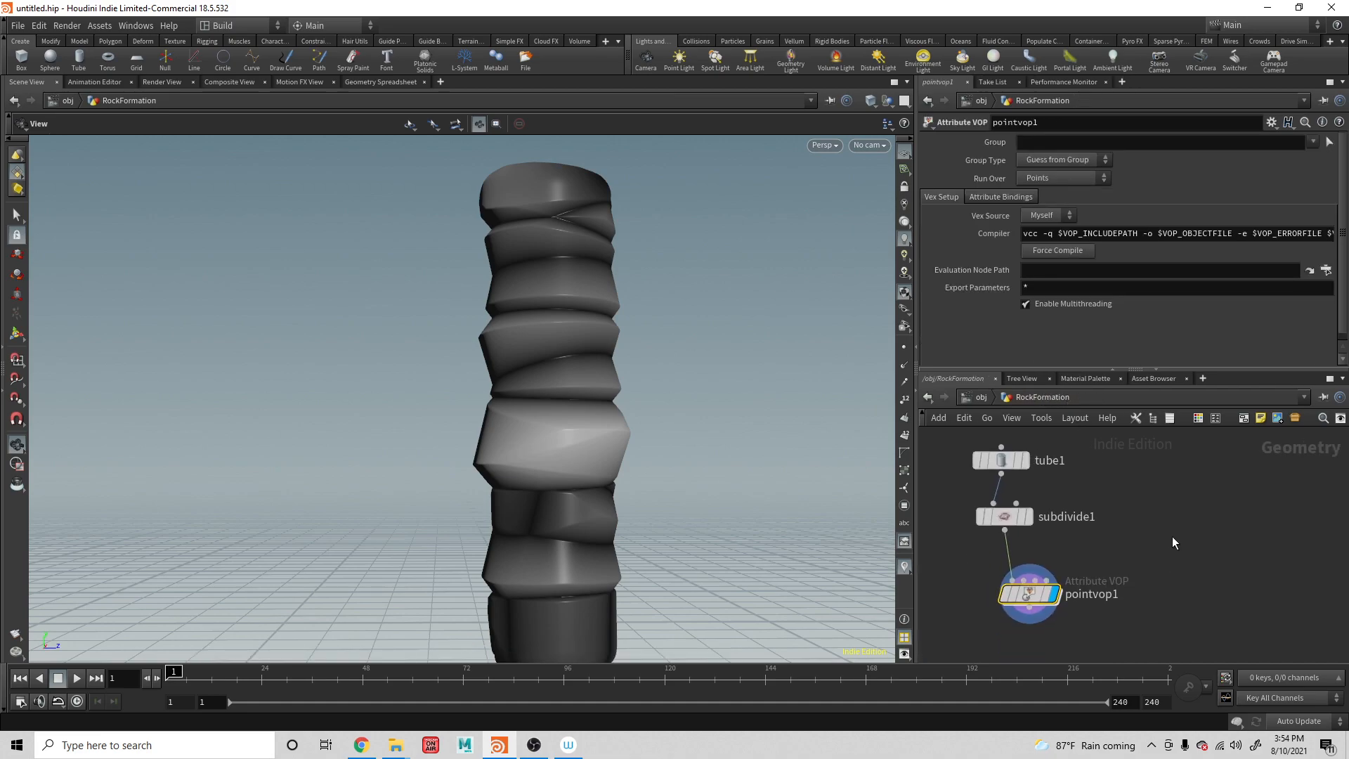
pyautogui.moveTo(1173, 596); pyautogui.dragTo(1180, 535, button='middle')
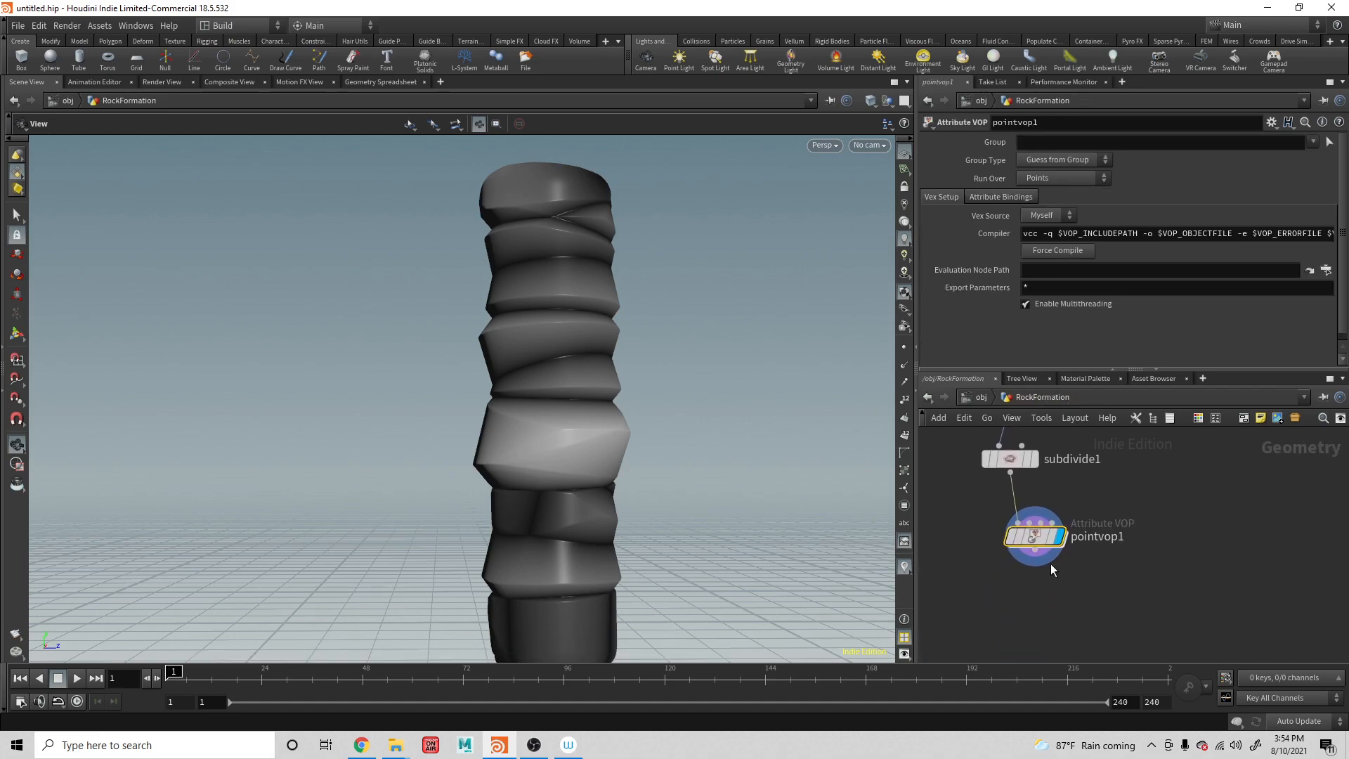
pyautogui.moveTo(1035, 541); pyautogui.dragTo(1021, 583)
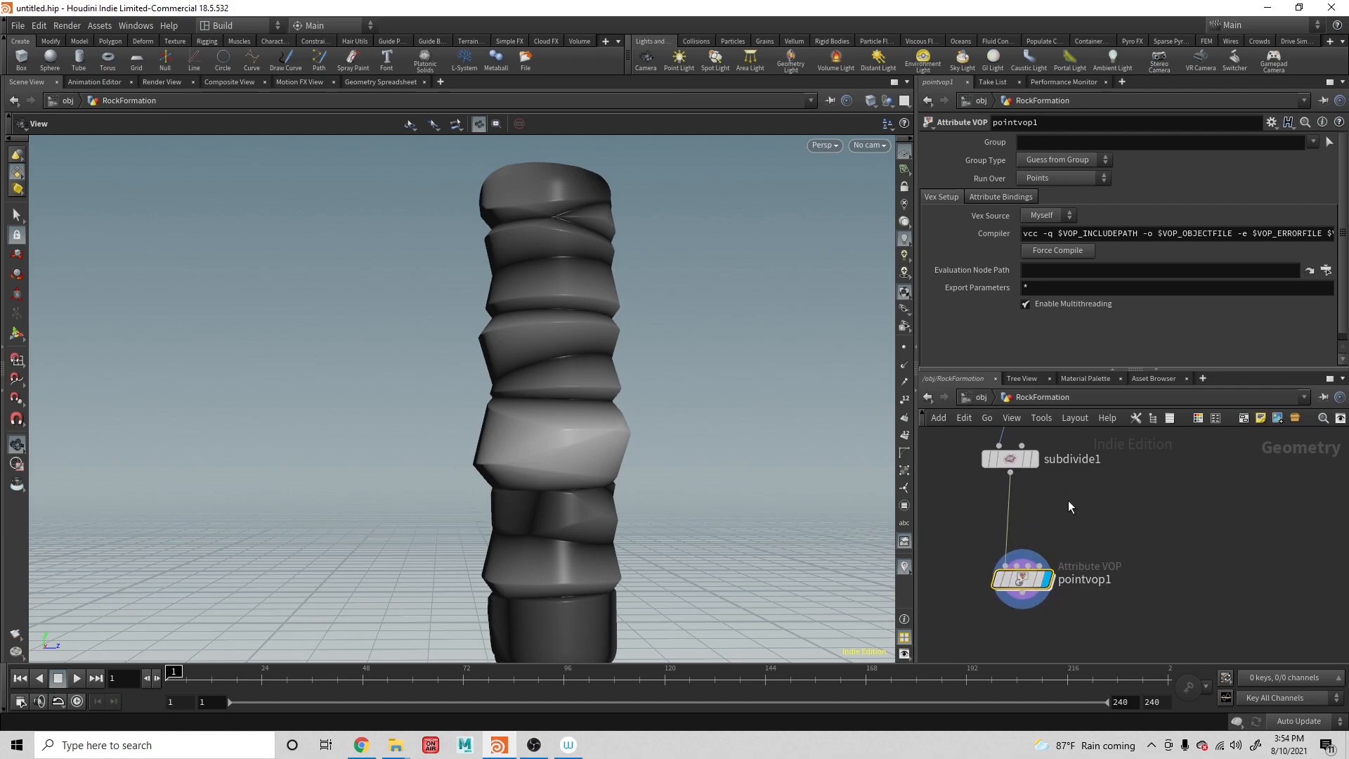
pyautogui.press('Tab')
pyautogui.write('bend')
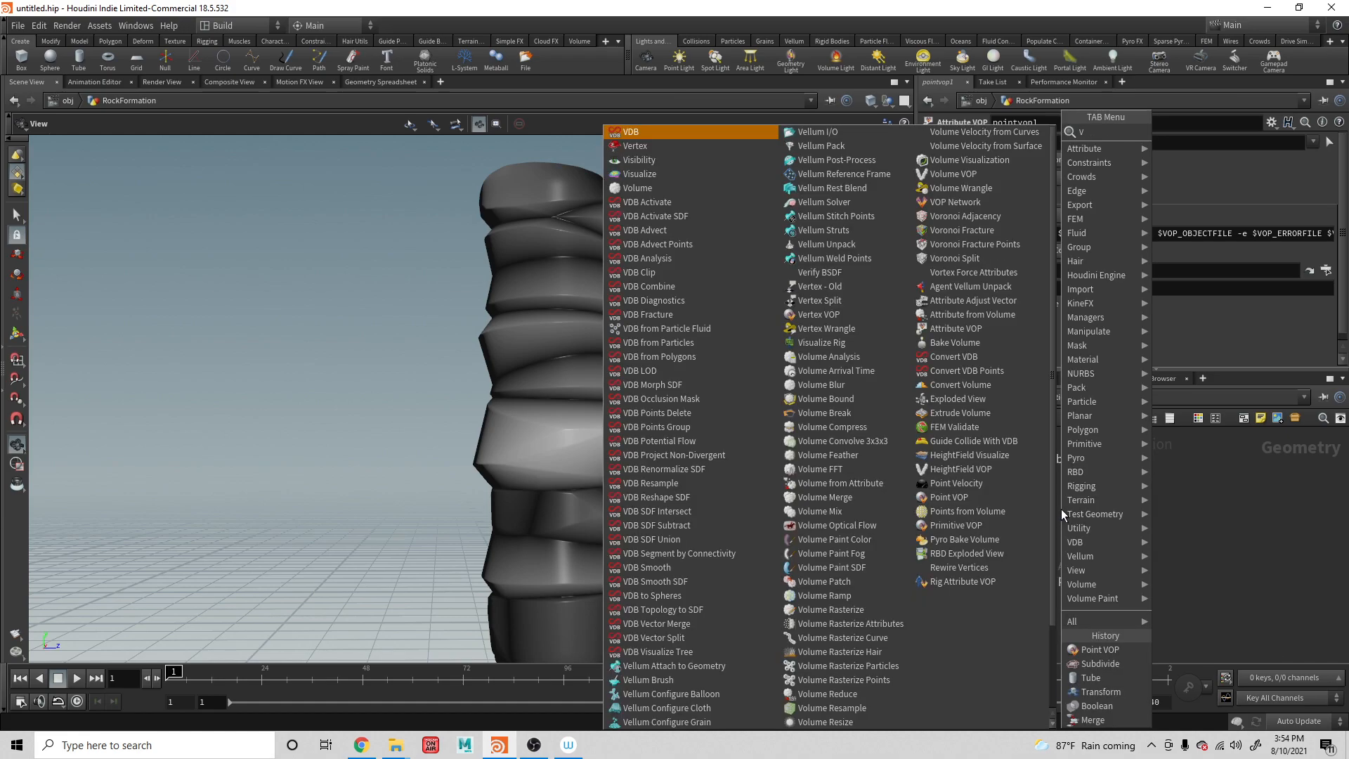
pyautogui.press('Return')
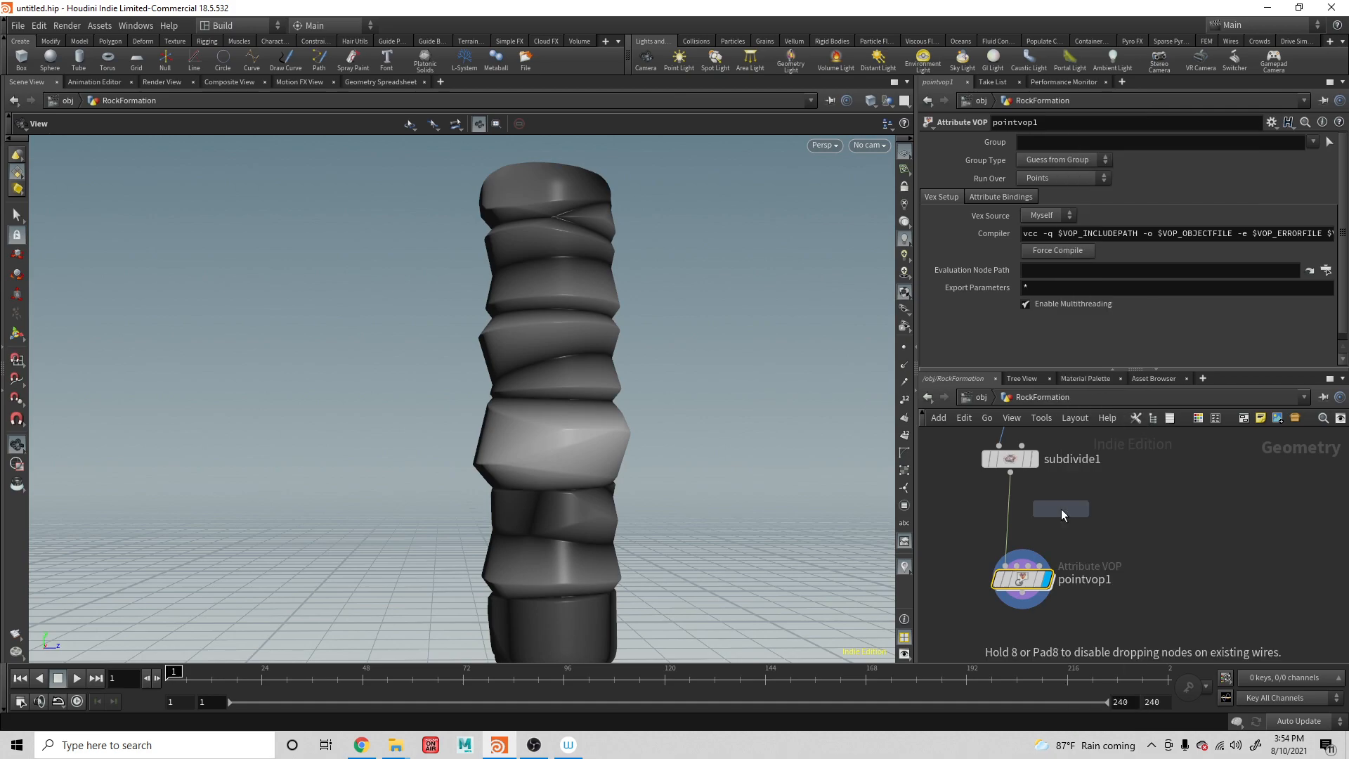
pyautogui.click(1007, 525)
# Display the bend1 output on the plain tube and try a Bend angle of 24.1
pyautogui.scroll(-5, 574, 497)
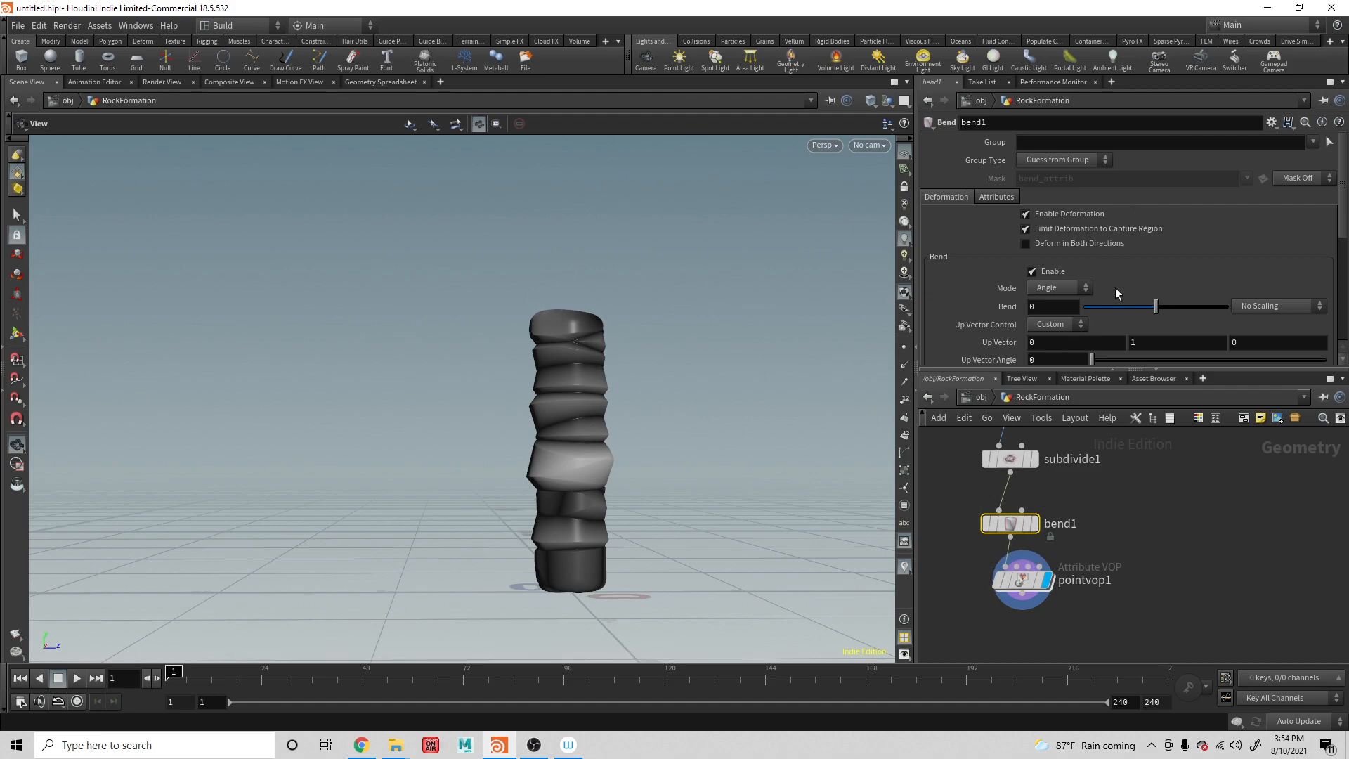
pyautogui.scroll(-3, 1099, 231)
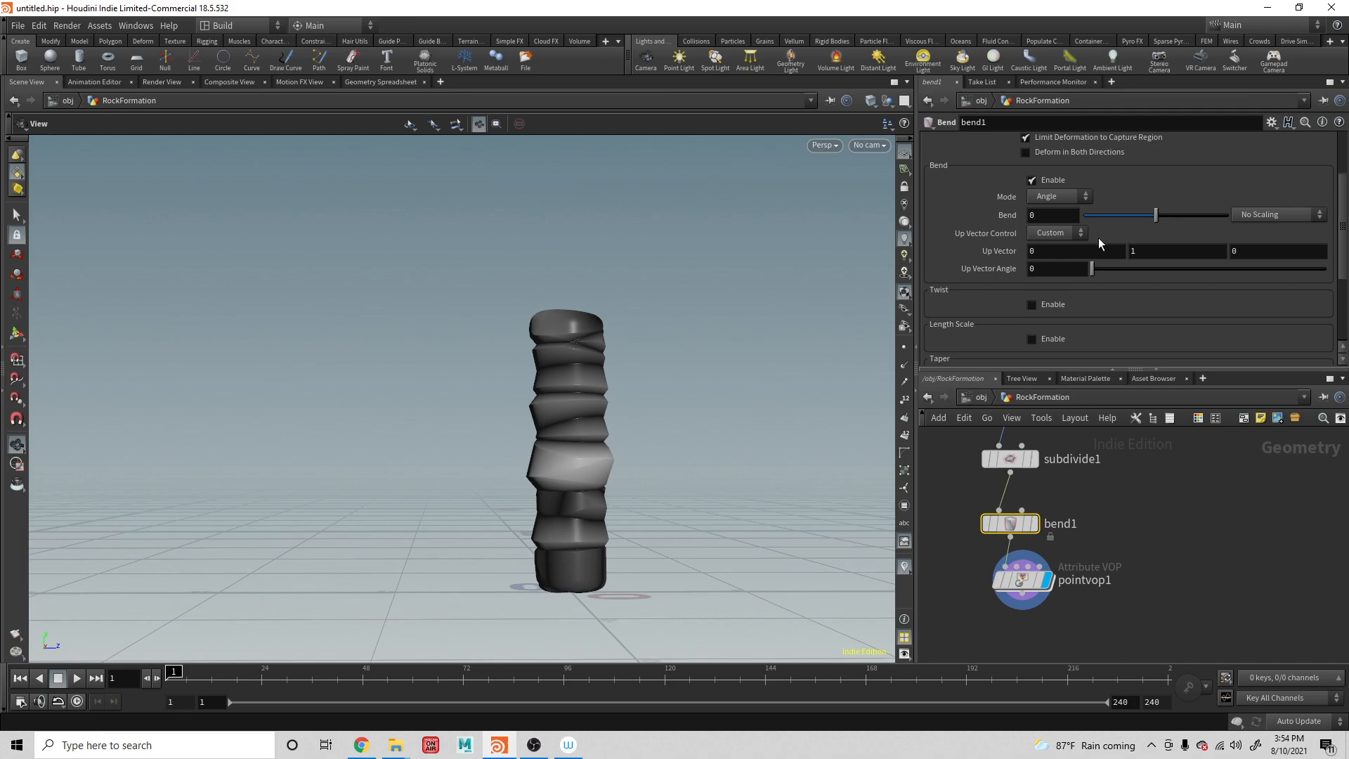
pyautogui.scroll(-4, 1096, 253)
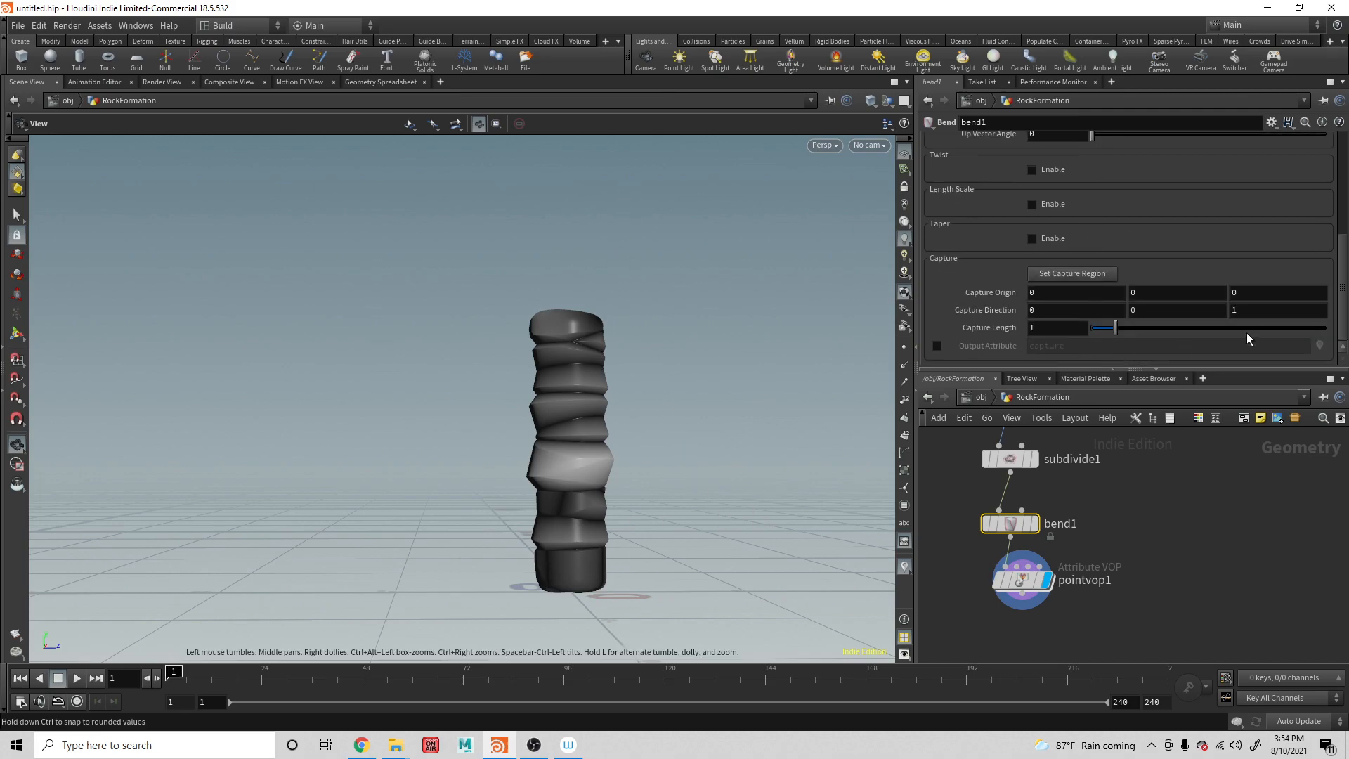
pyautogui.moveTo(1253, 309); pyautogui.dragTo(1195, 309)
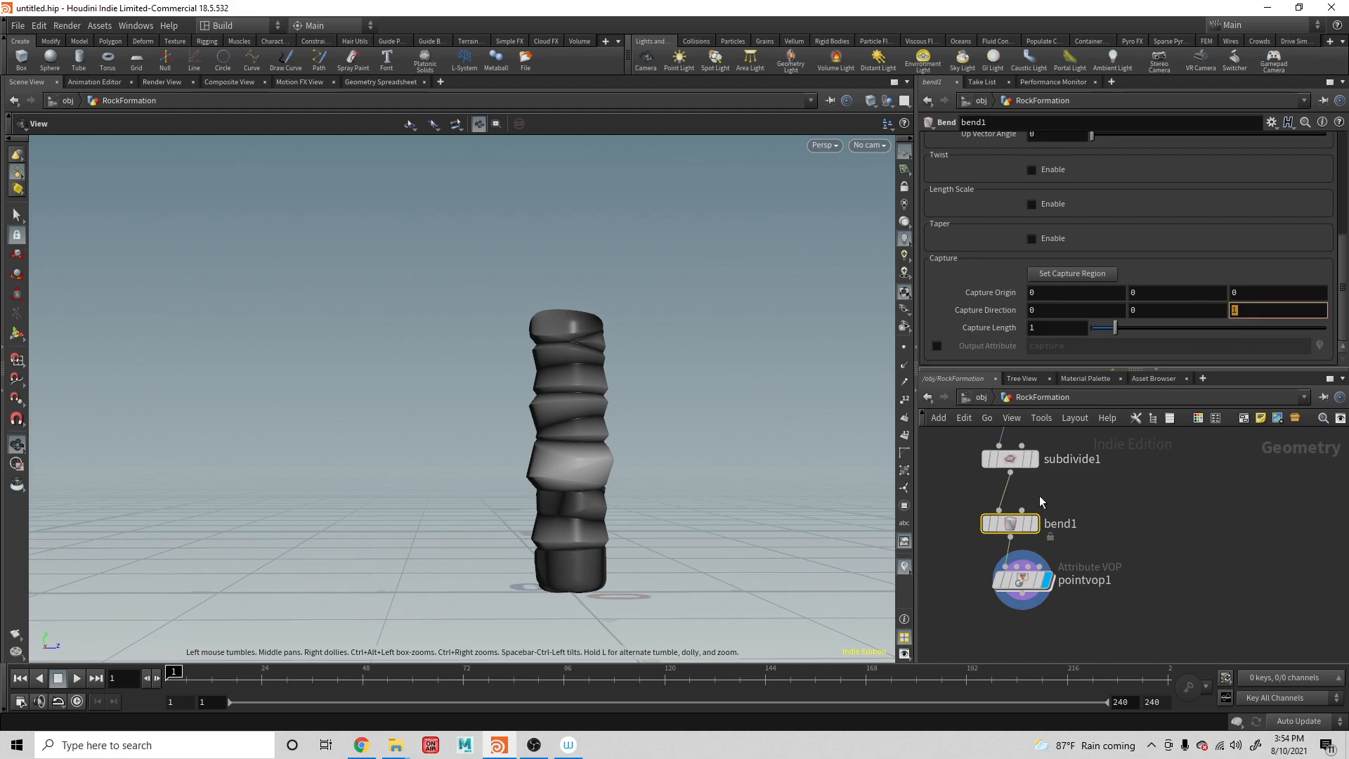
pyautogui.click(1033, 523)
pyautogui.moveTo(644, 527); pyautogui.dragTo(689, 542)
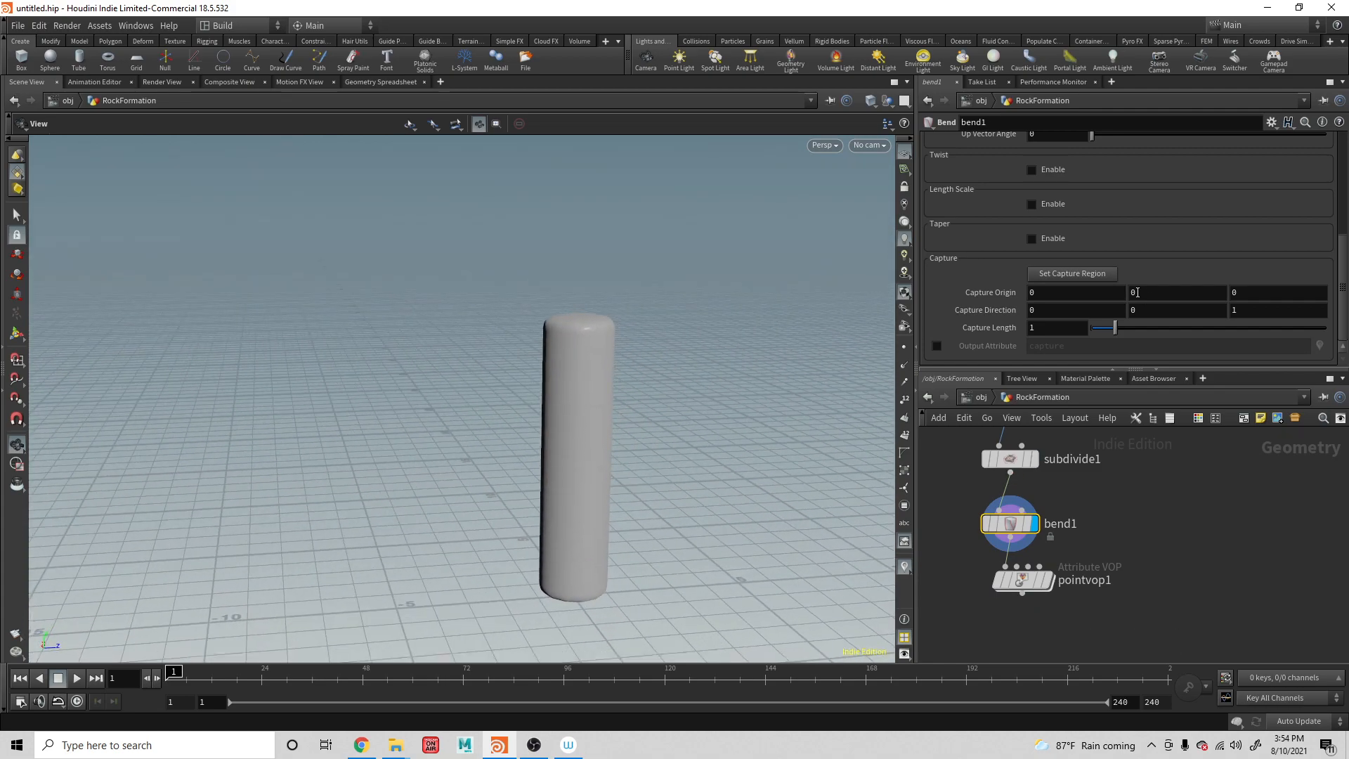
pyautogui.scroll(3, 1124, 235)
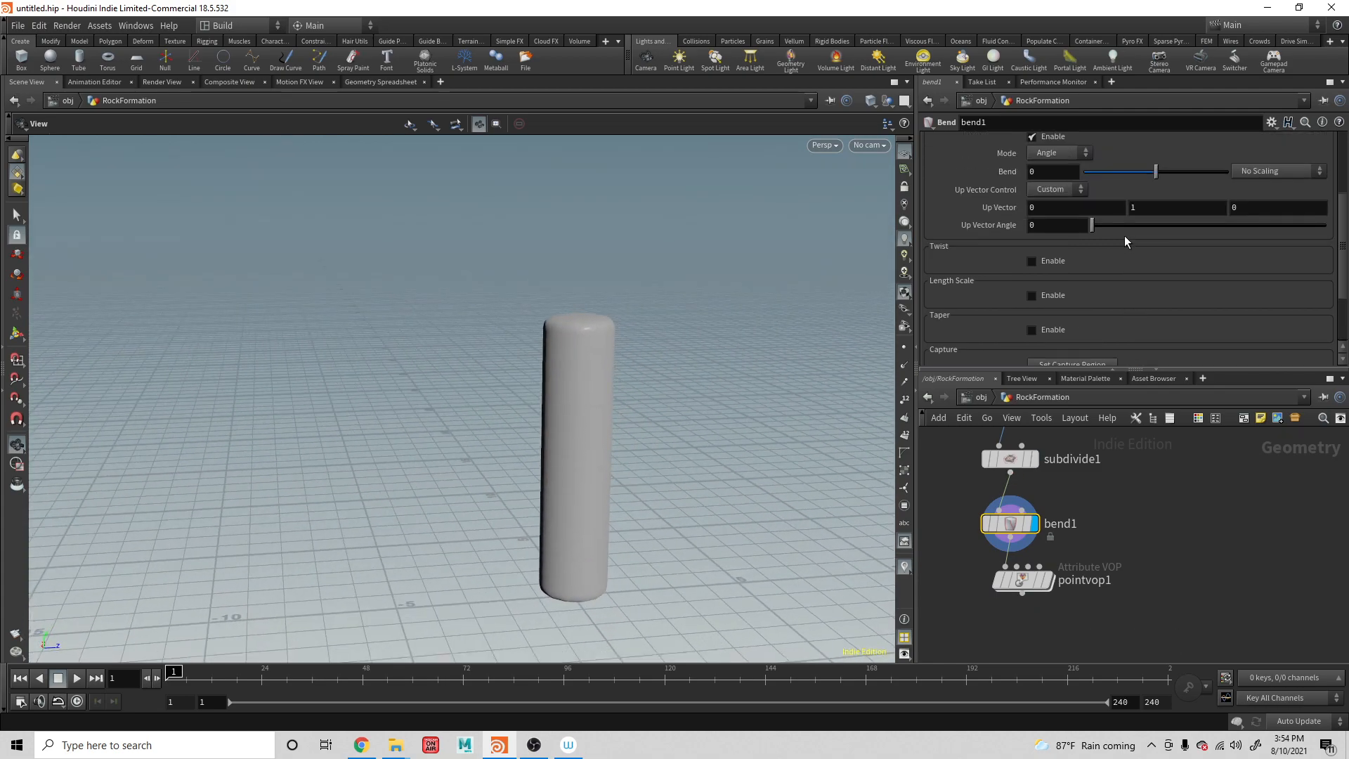
pyautogui.moveTo(1156, 172); pyautogui.dragTo(1156, 217)
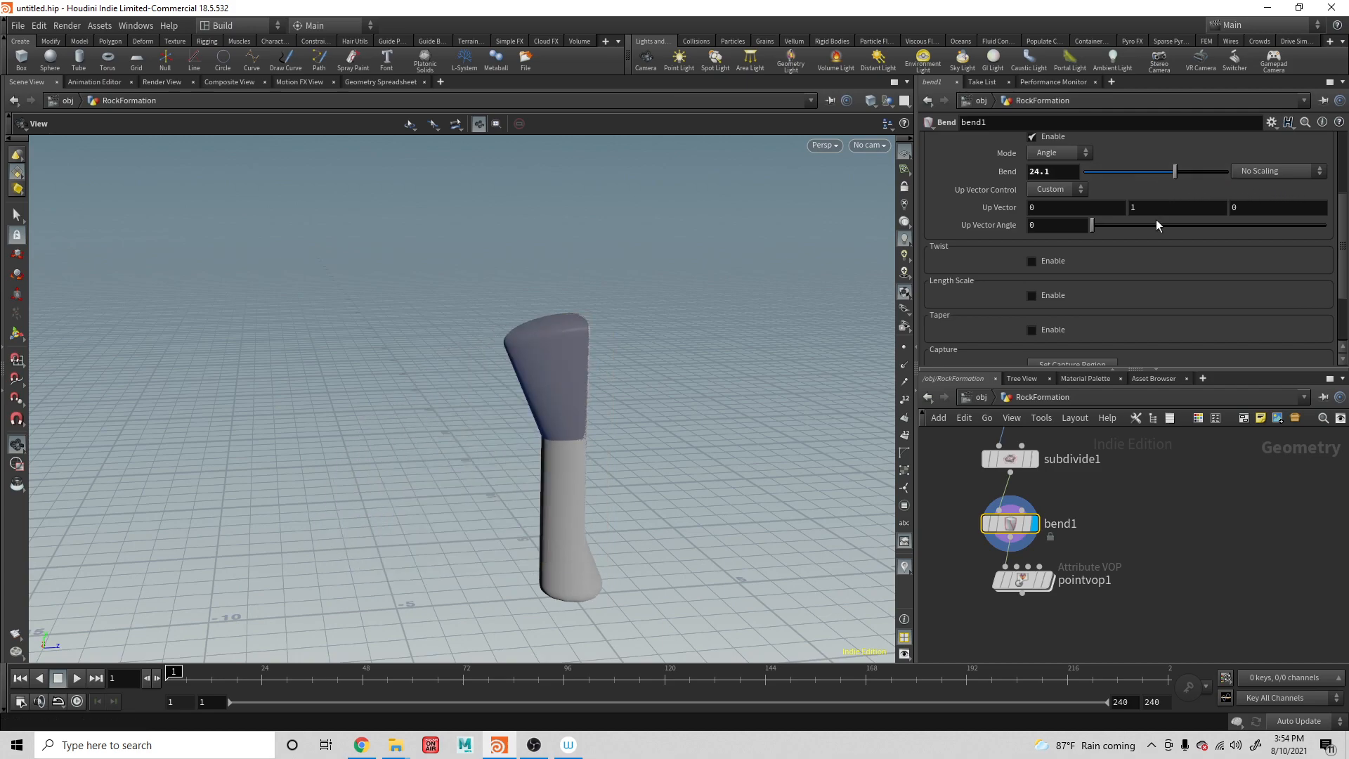
# Set bend1's Capture Direction to 0, 1, 0 so the capture region runs along the Y axis
pyautogui.scroll(-1, 1078, 312)
pyautogui.scroll(-1, 1080, 317)
pyautogui.click(1188, 298)
pyautogui.click(1183, 308)
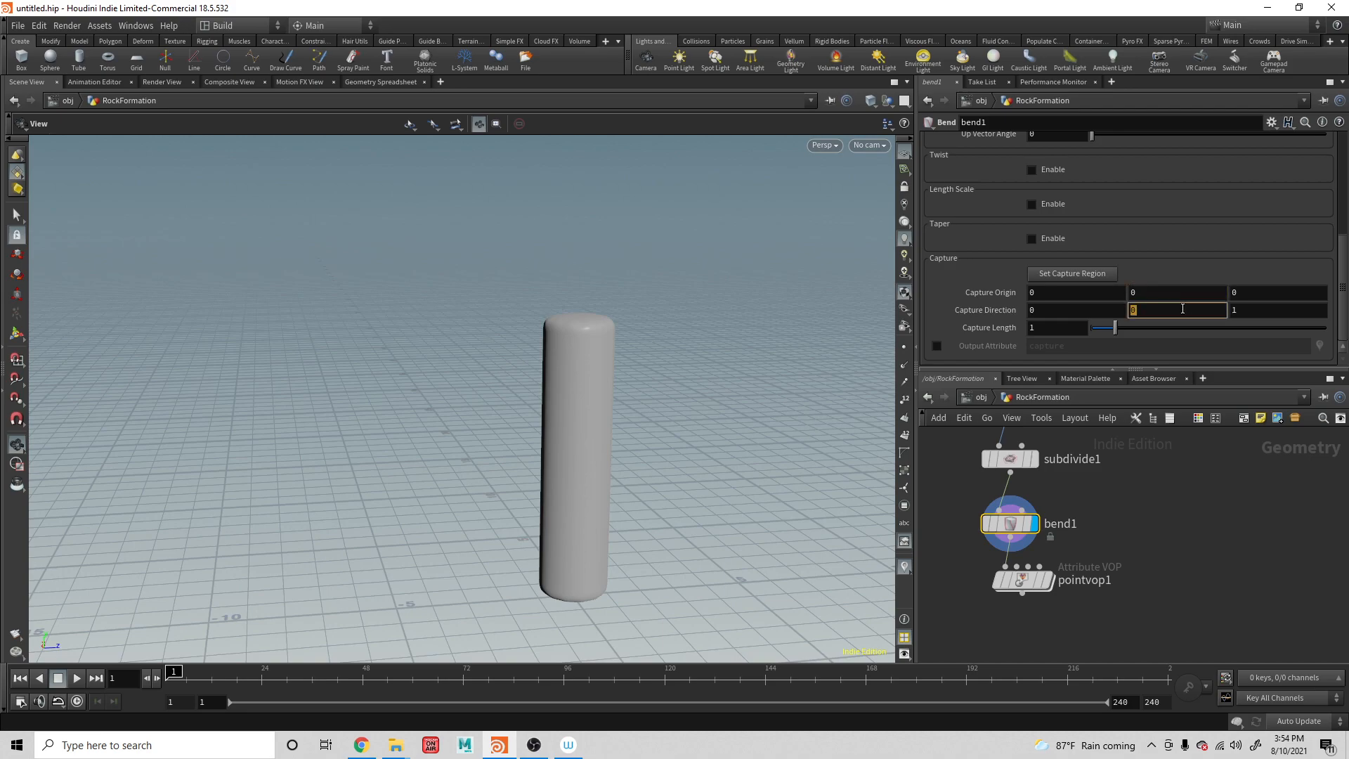
pyautogui.press('Tab')
pyautogui.write('0')
pyautogui.press('Return')
# Try a Bend angle of -90 on the tube, undo it, and view the tube from a lower angle
pyautogui.scroll(3, 1133, 240)
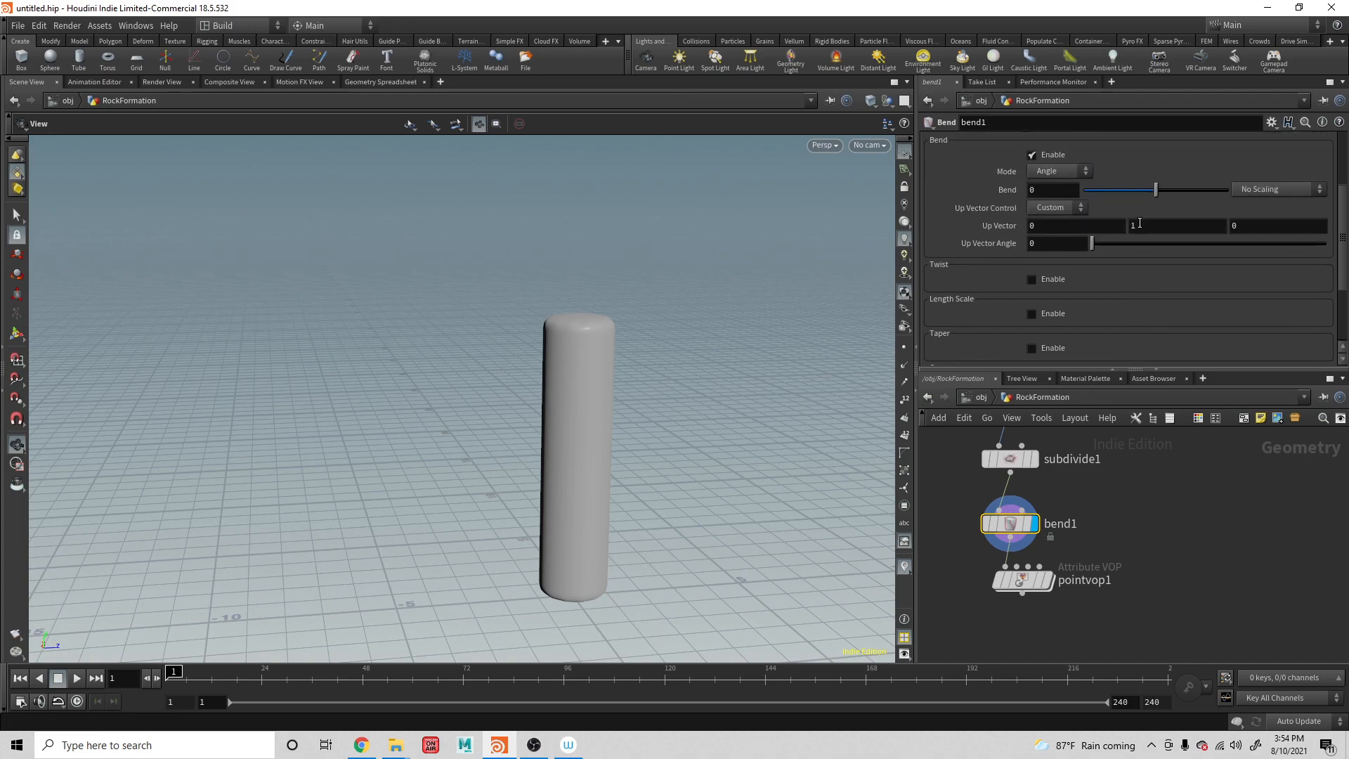
pyautogui.moveTo(1157, 187)
pyautogui.mouseDown()
pyautogui.moveTo(1199, 196)
pyautogui.moveTo(1164, 191)
pyautogui.mouseUp()
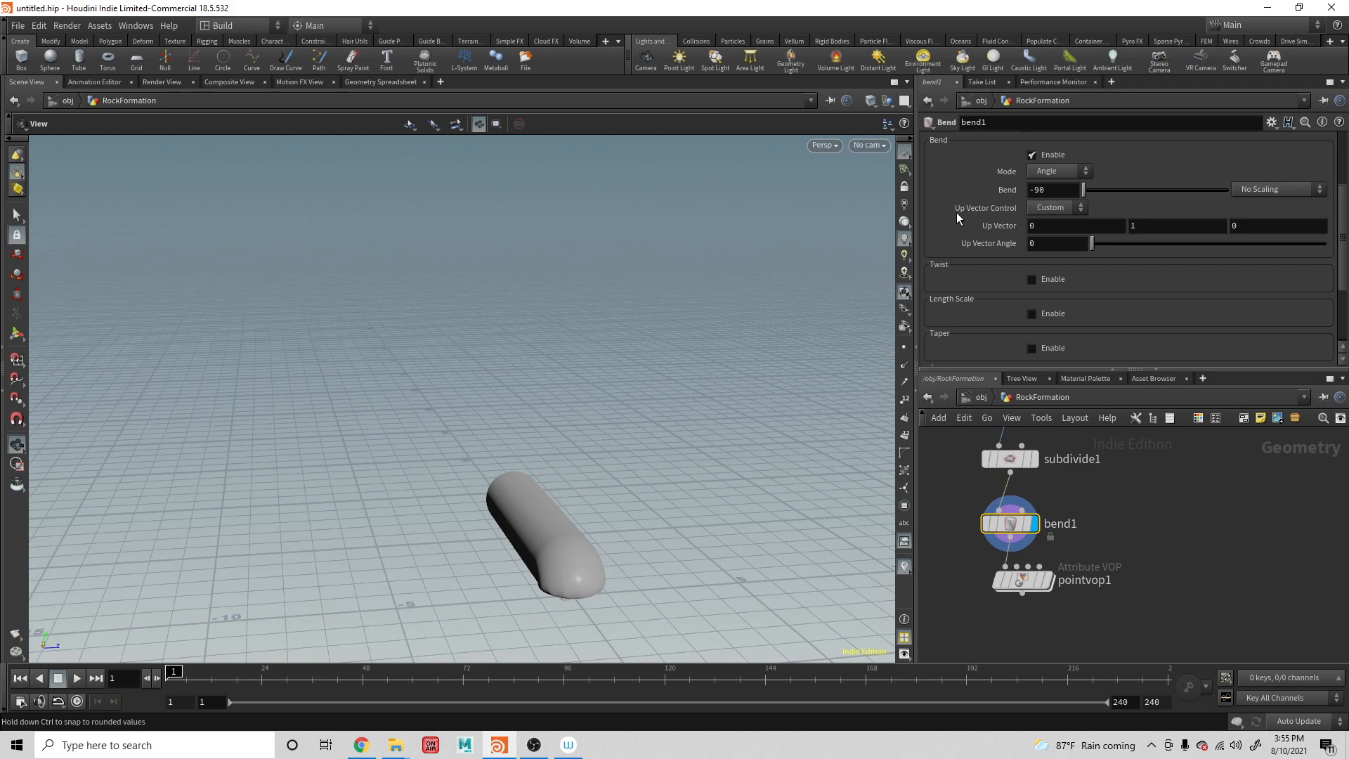
pyautogui.hotkey('ctrl', 'z')
pyautogui.click(579, 679)
pyautogui.moveTo(580, 680); pyautogui.dragTo(162, 685)
pyautogui.moveTo(521, 529); pyautogui.dragTo(539, 475)
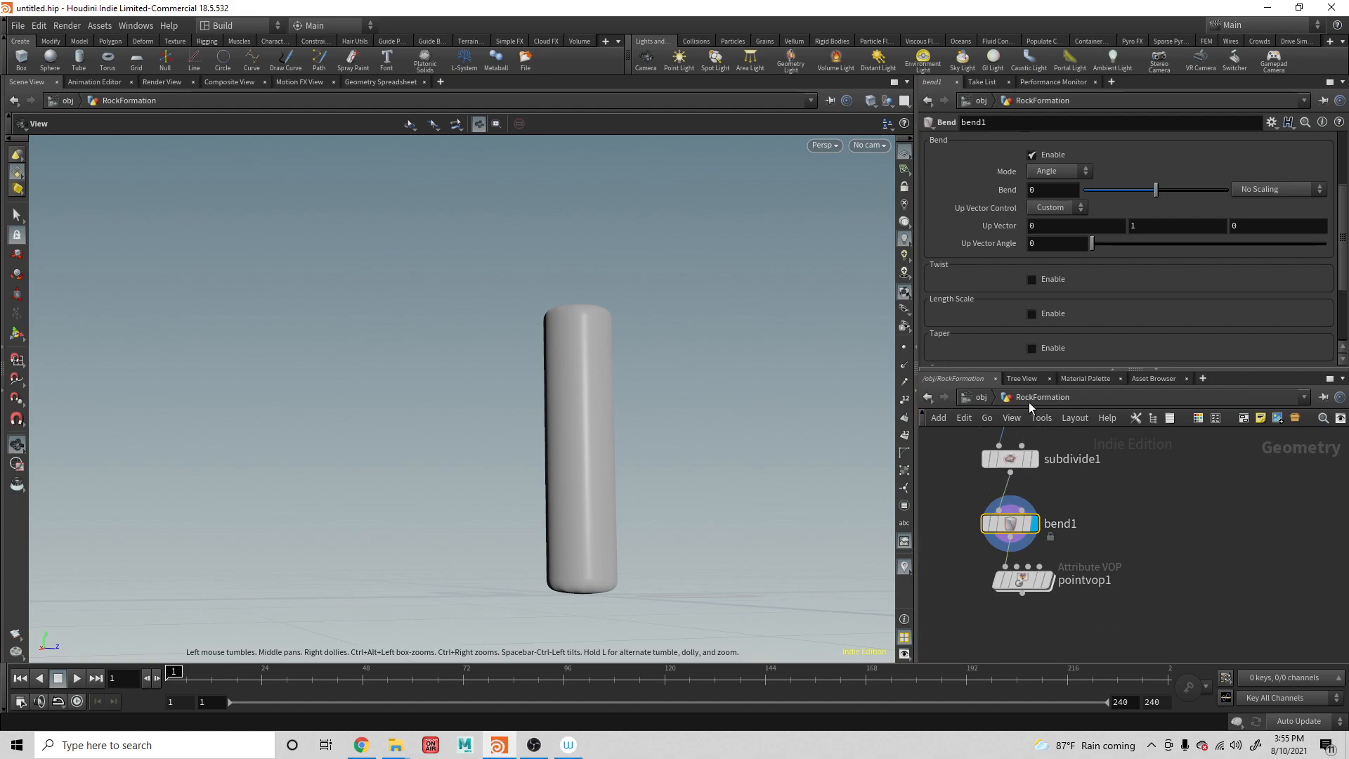
# Copy the Height parameter of the tube1 node
pyautogui.scroll(3, 1077, 313)
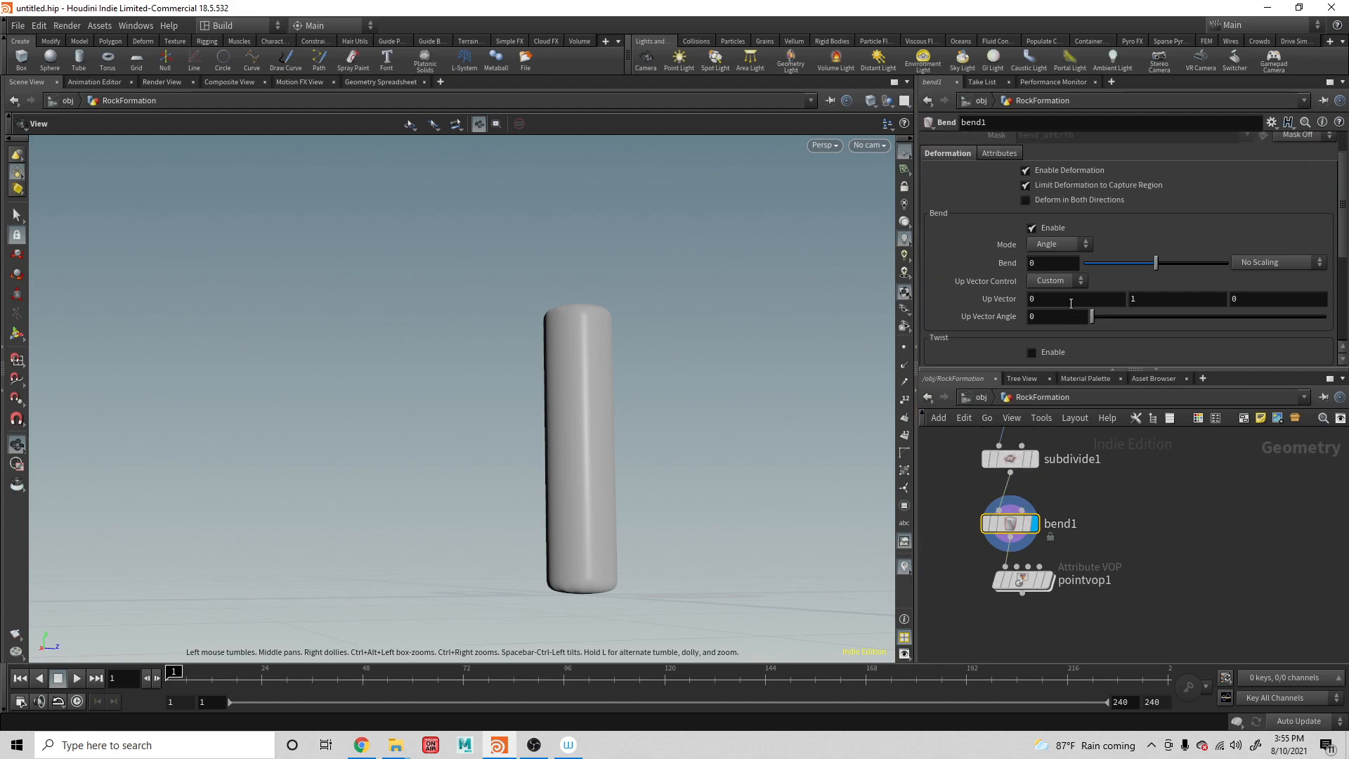
pyautogui.scroll(-1, 1070, 292)
pyautogui.moveTo(1124, 519); pyautogui.dragTo(1142, 593, button='middle')
pyautogui.scroll(1, 1142, 592)
pyautogui.click(1002, 454)
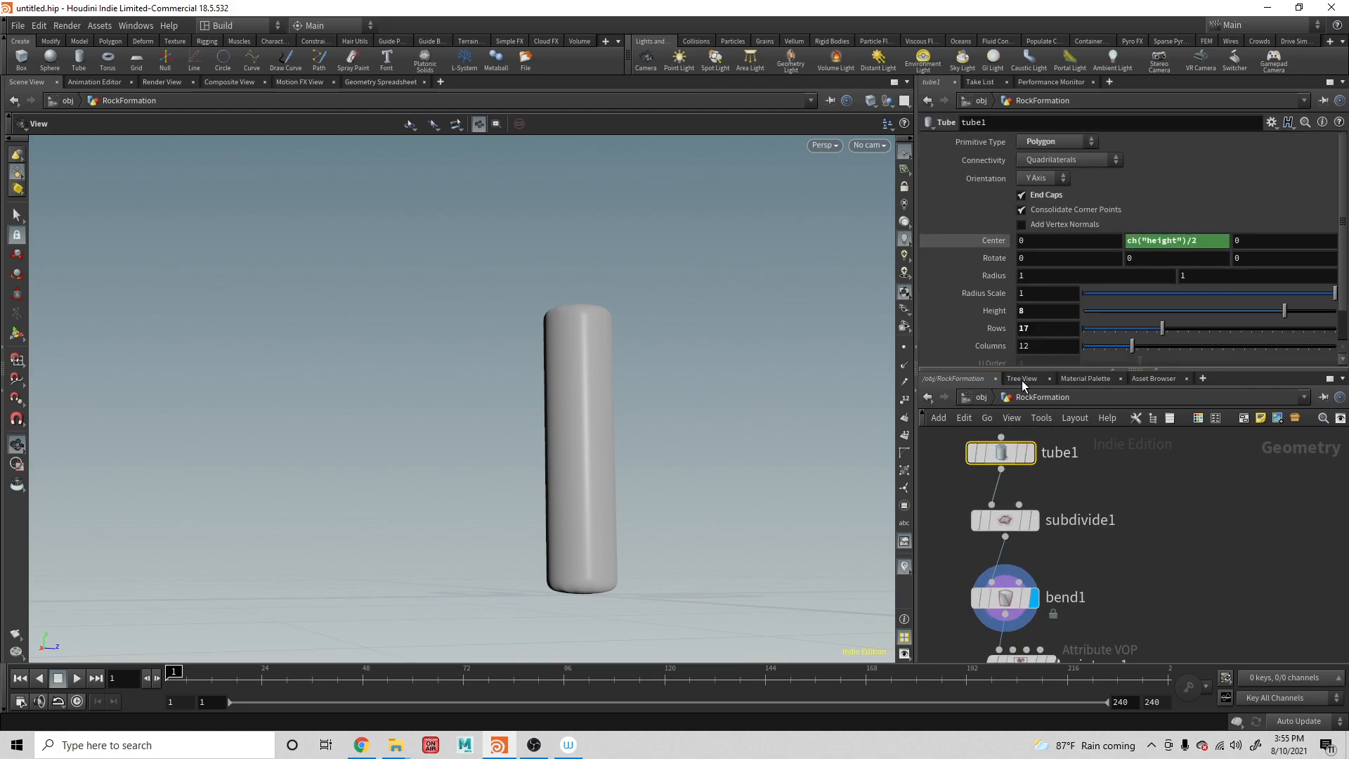
pyautogui.rightClick(1032, 312)
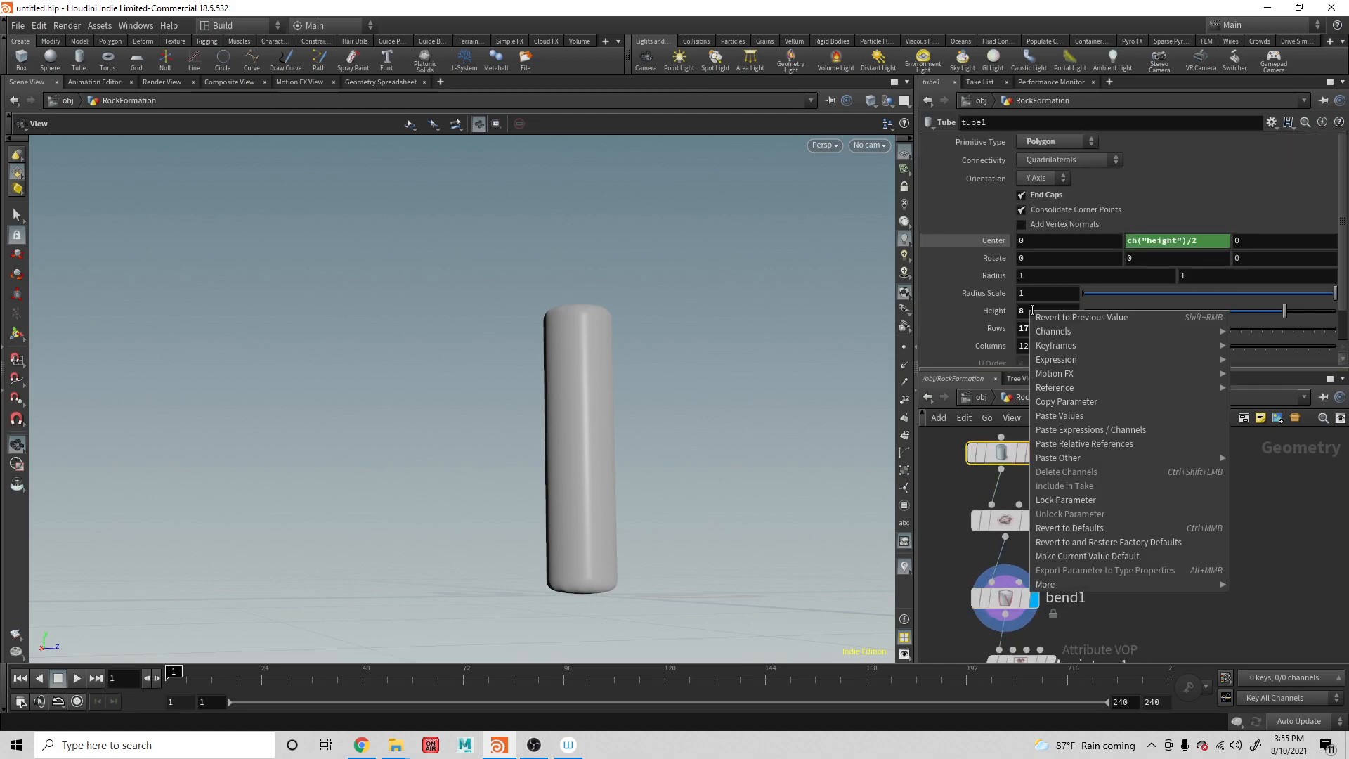
pyautogui.moveTo(1079, 456)
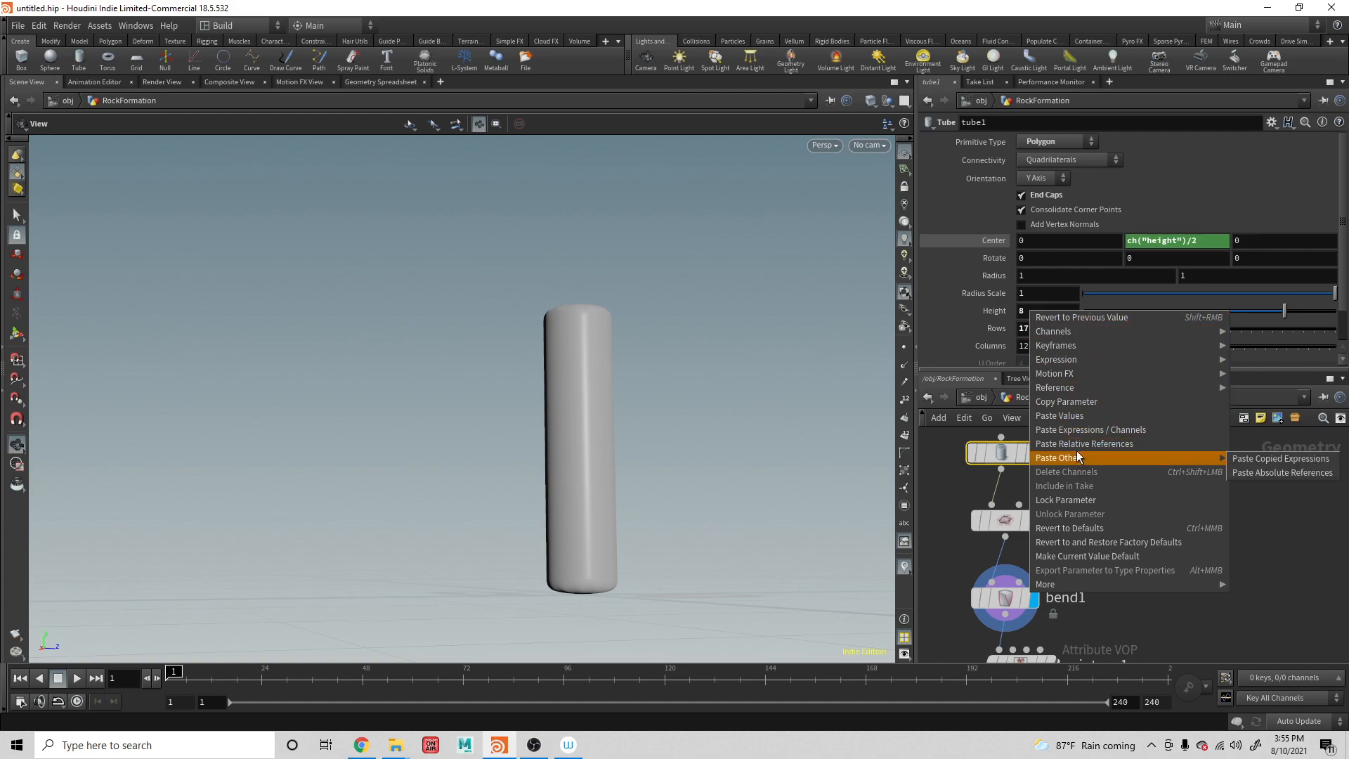
pyautogui.click(1058, 403)
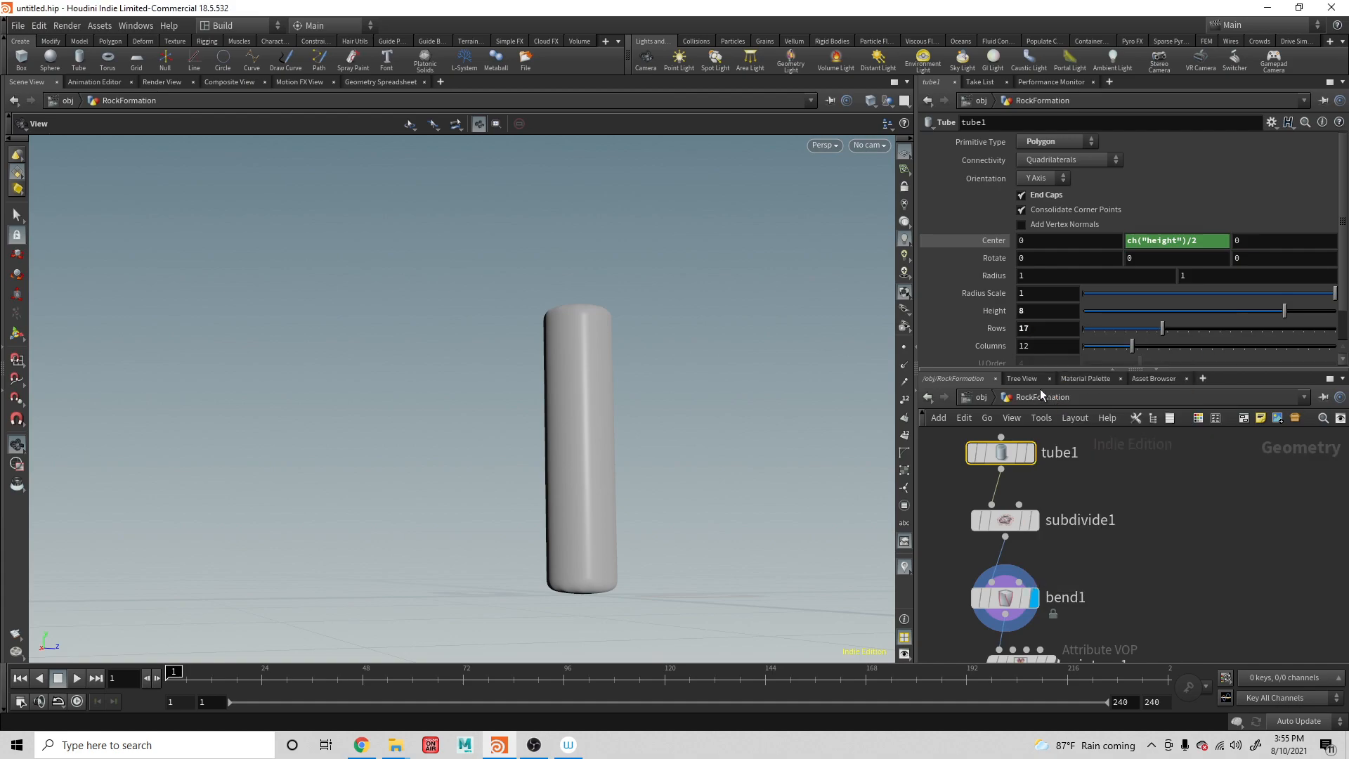
# Paste the tube height into bend1's Capture Length as the relative reference ch("../tube1/height")
pyautogui.click(1005, 598)
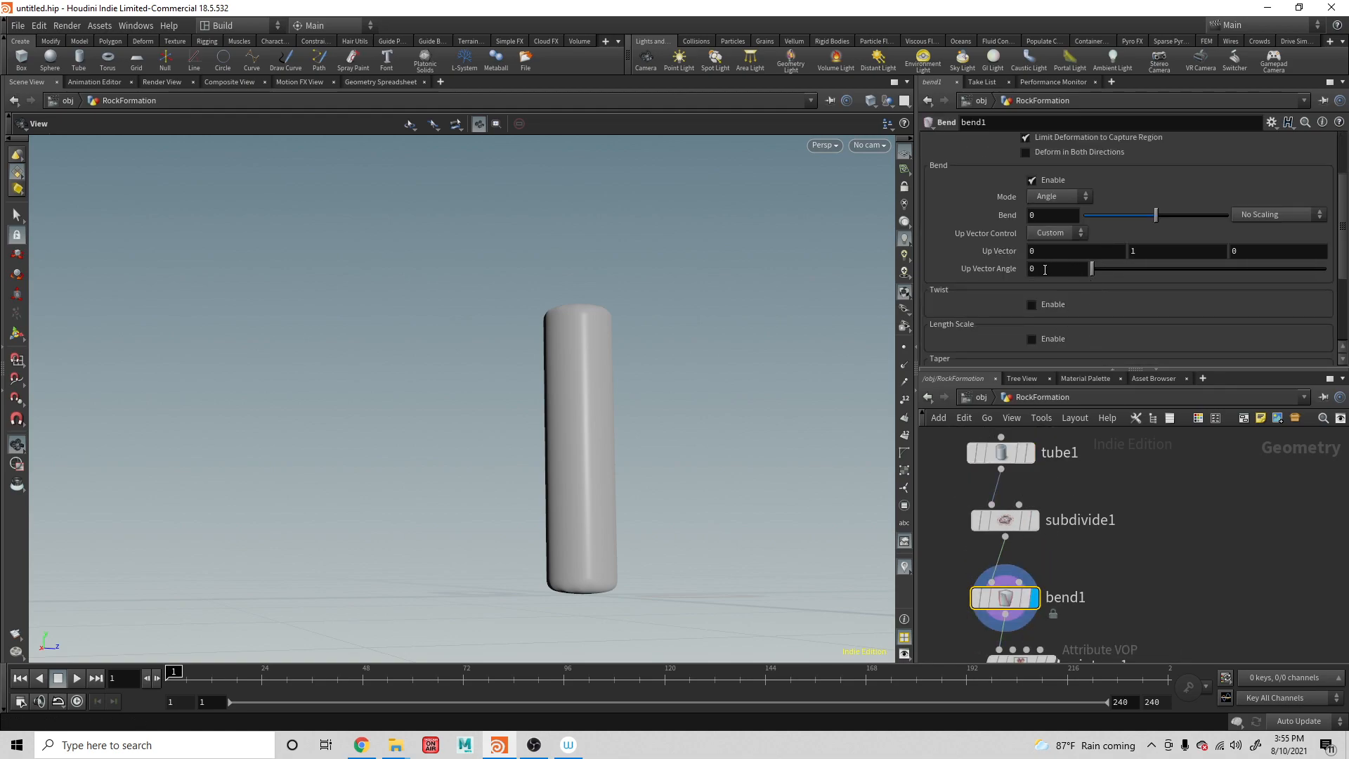
pyautogui.scroll(-4, 1083, 254)
pyautogui.click(1055, 328)
pyautogui.rightClick(1055, 329)
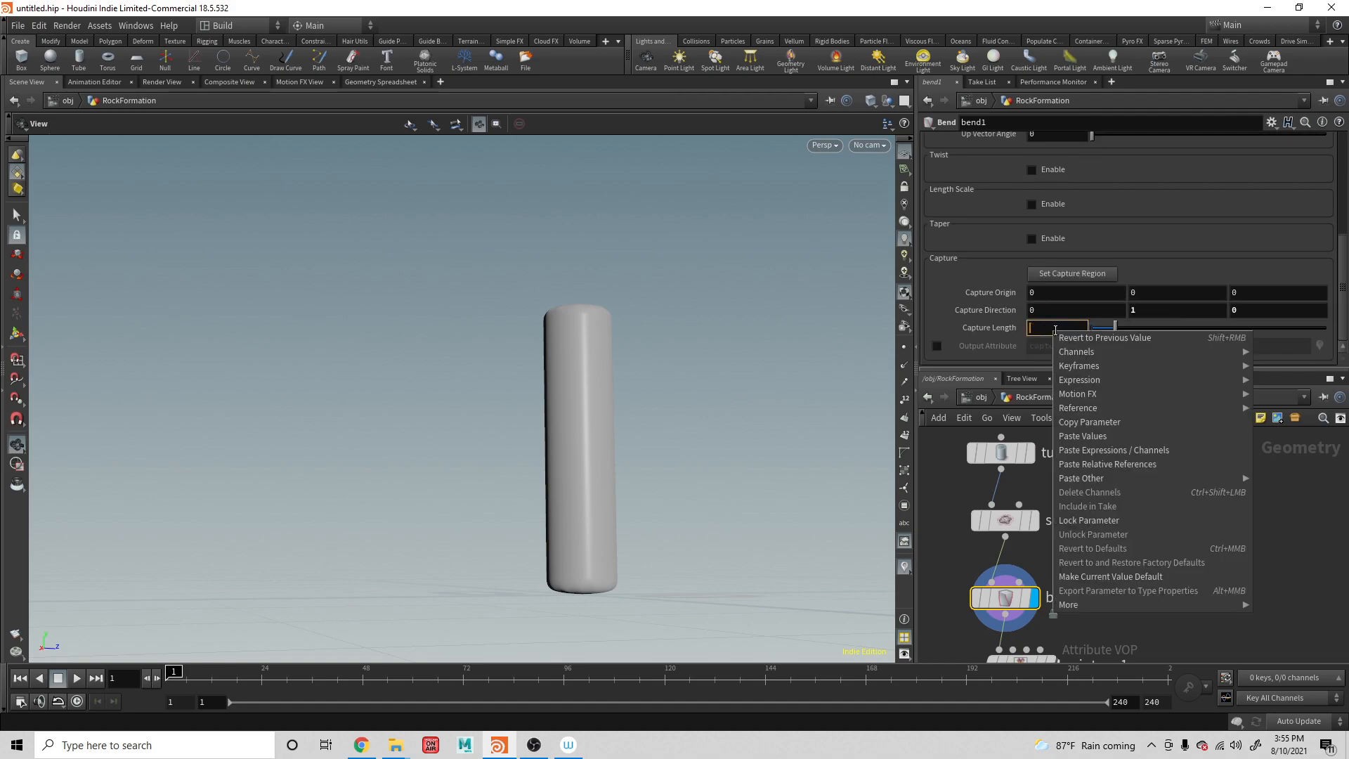
pyautogui.click(1097, 466)
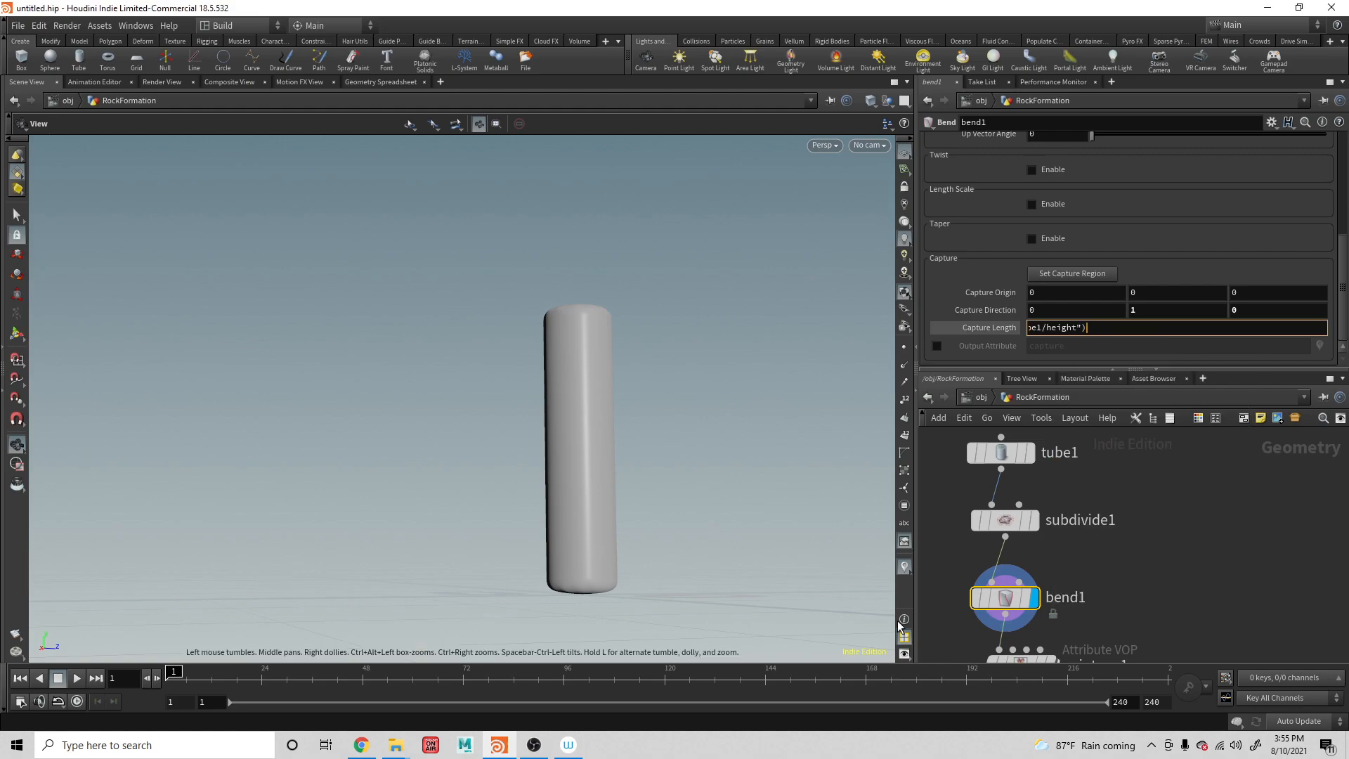
pyautogui.press('Return')
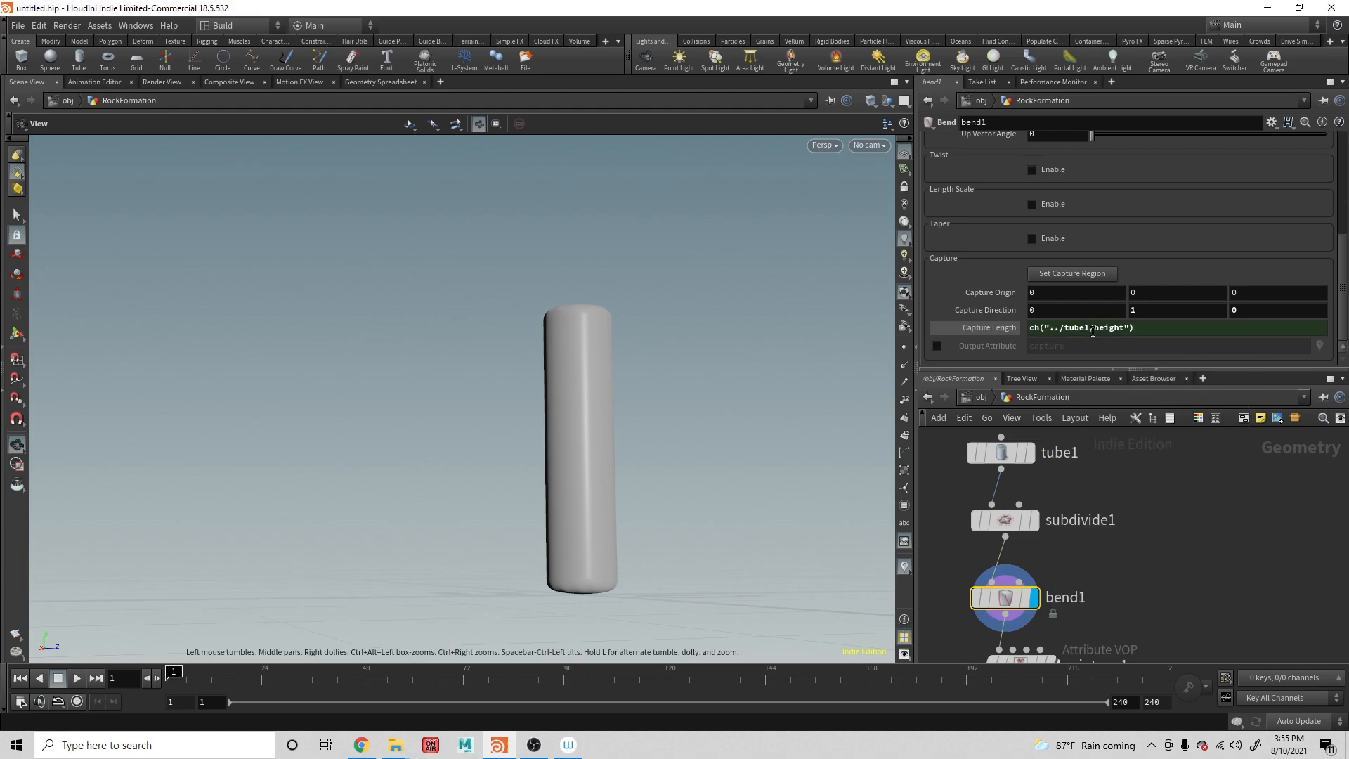
# Try a Bend angle of 90 over the full capture length and undo it
pyautogui.scroll(5, 1122, 320)
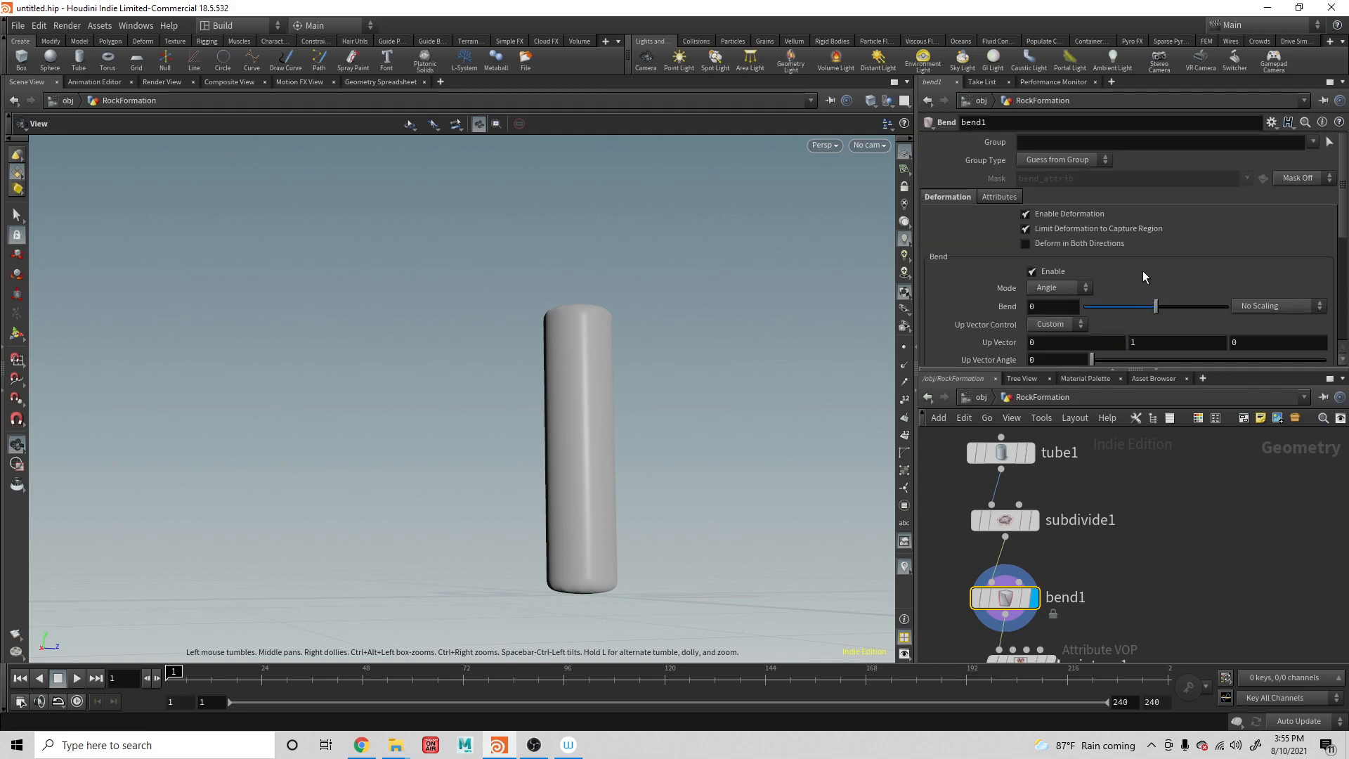
pyautogui.moveTo(1165, 306); pyautogui.dragTo(1239, 314)
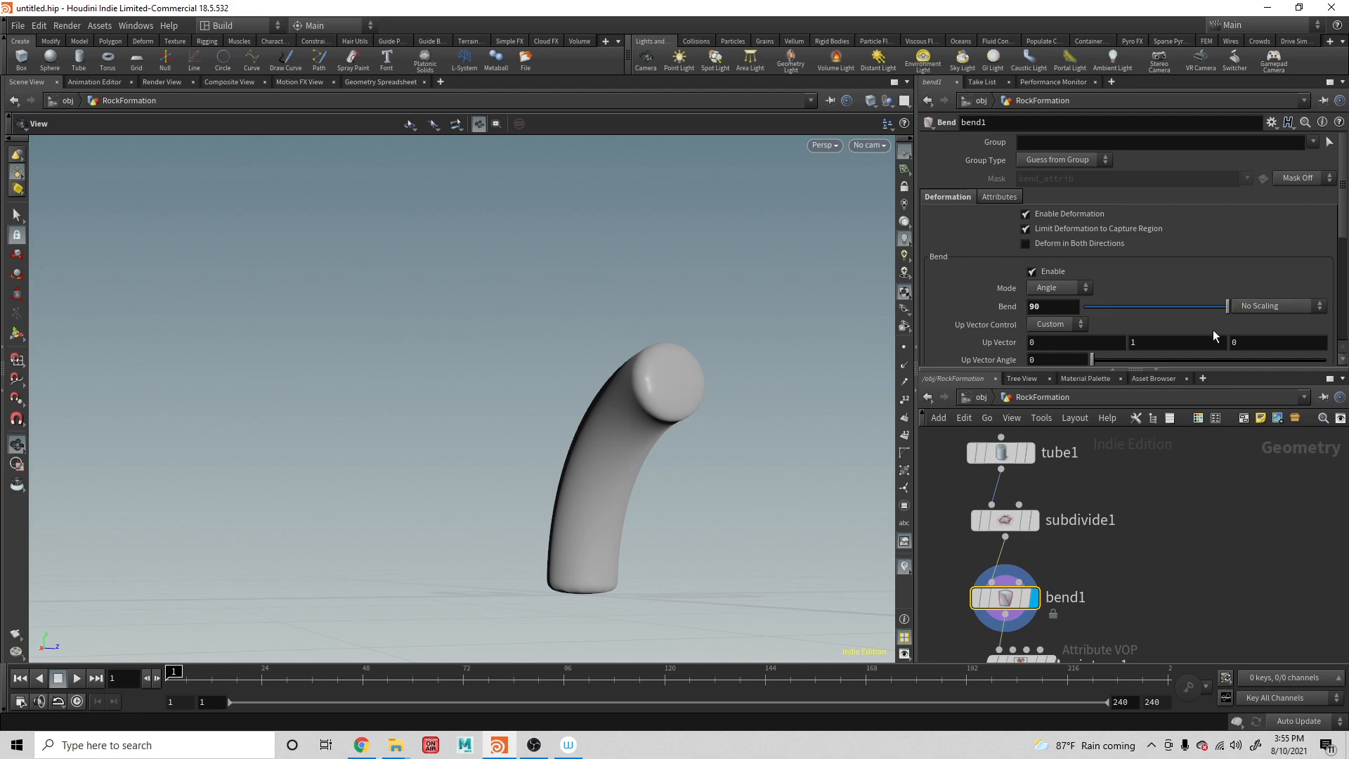
pyautogui.hotkey('ctrl', 'z')
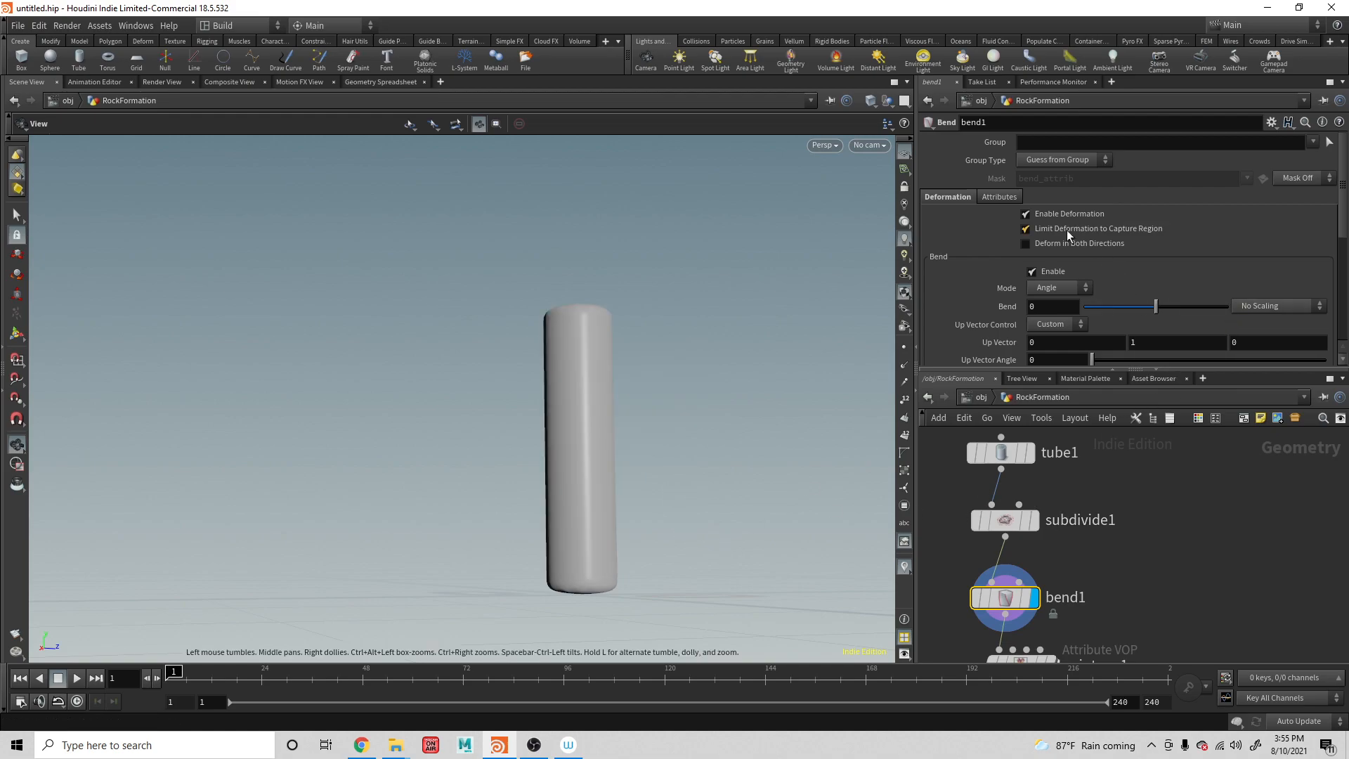
# Enable Taper on bend1 and set its Taper value to 0.79
pyautogui.scroll(-5, 966, 310)
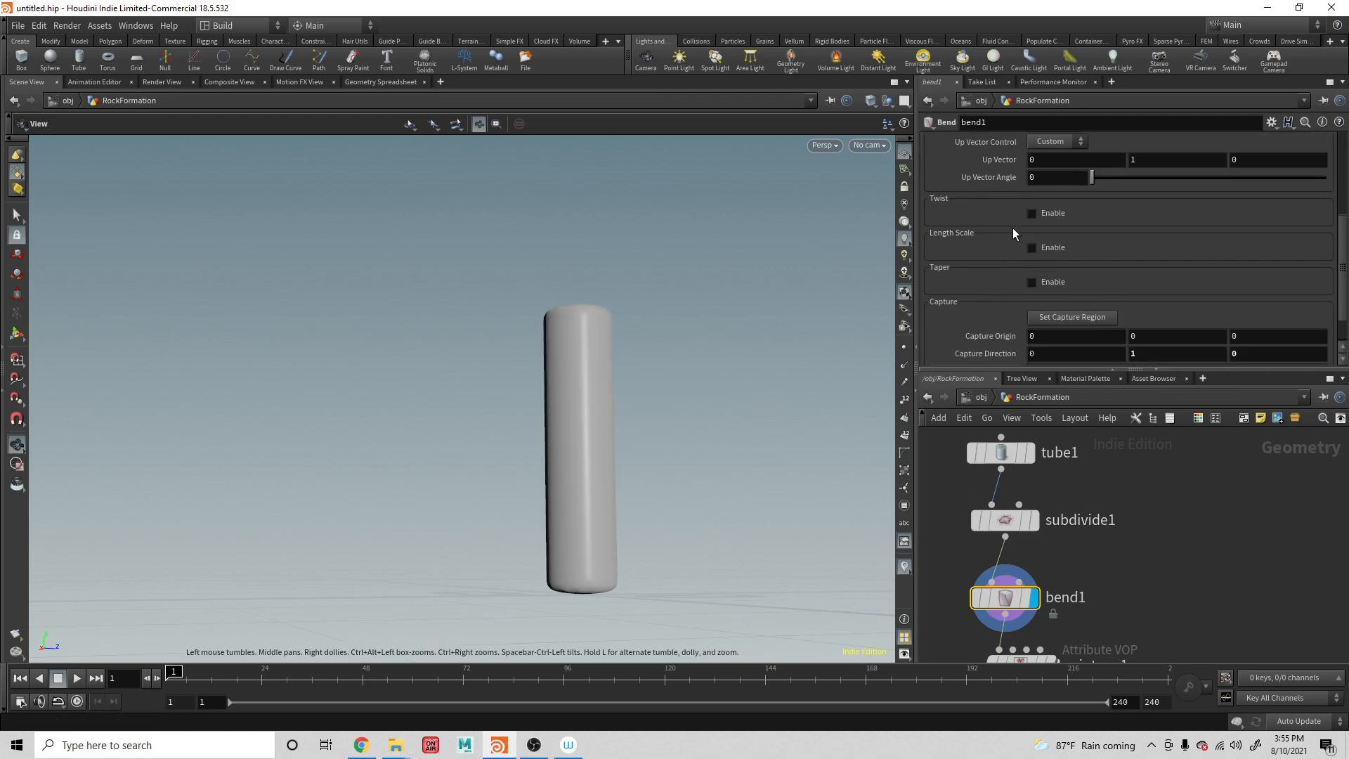
pyautogui.scroll(-1, 1029, 288)
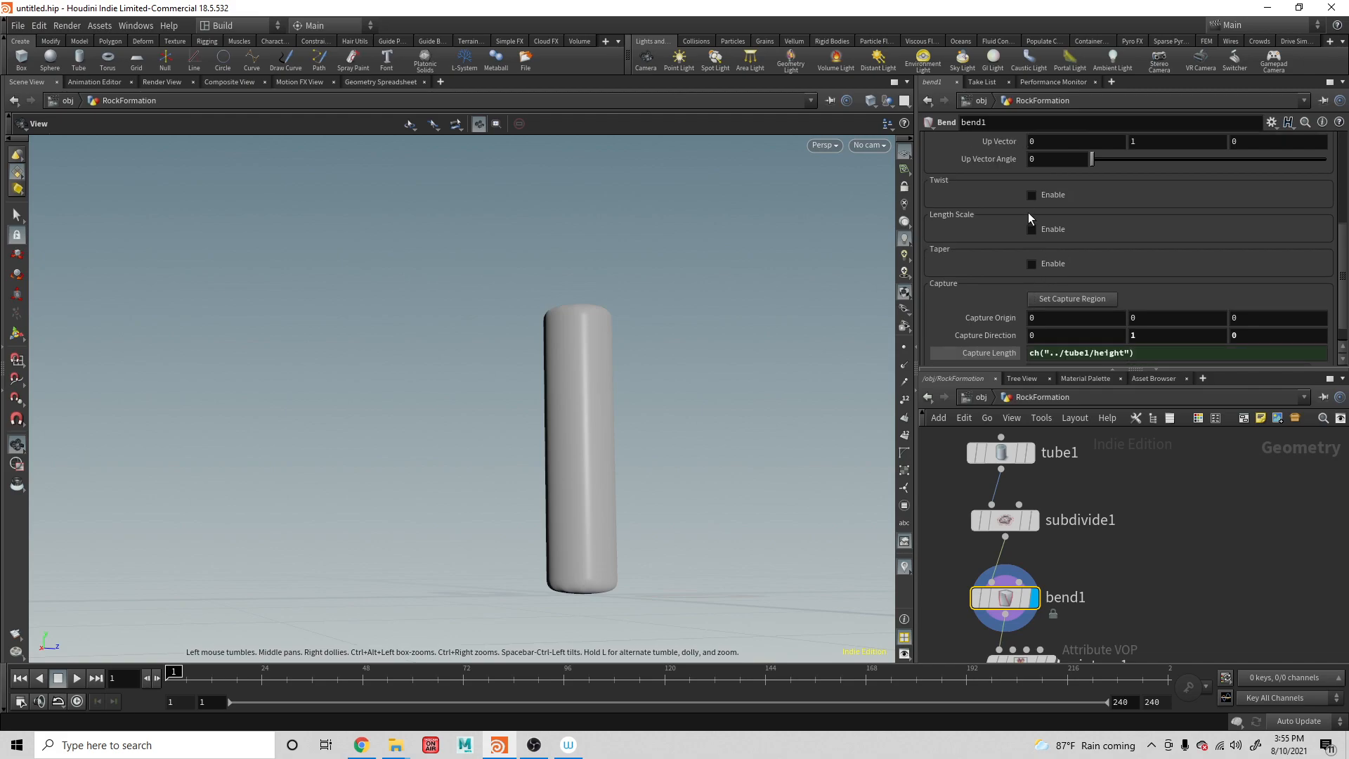
pyautogui.click(1032, 264)
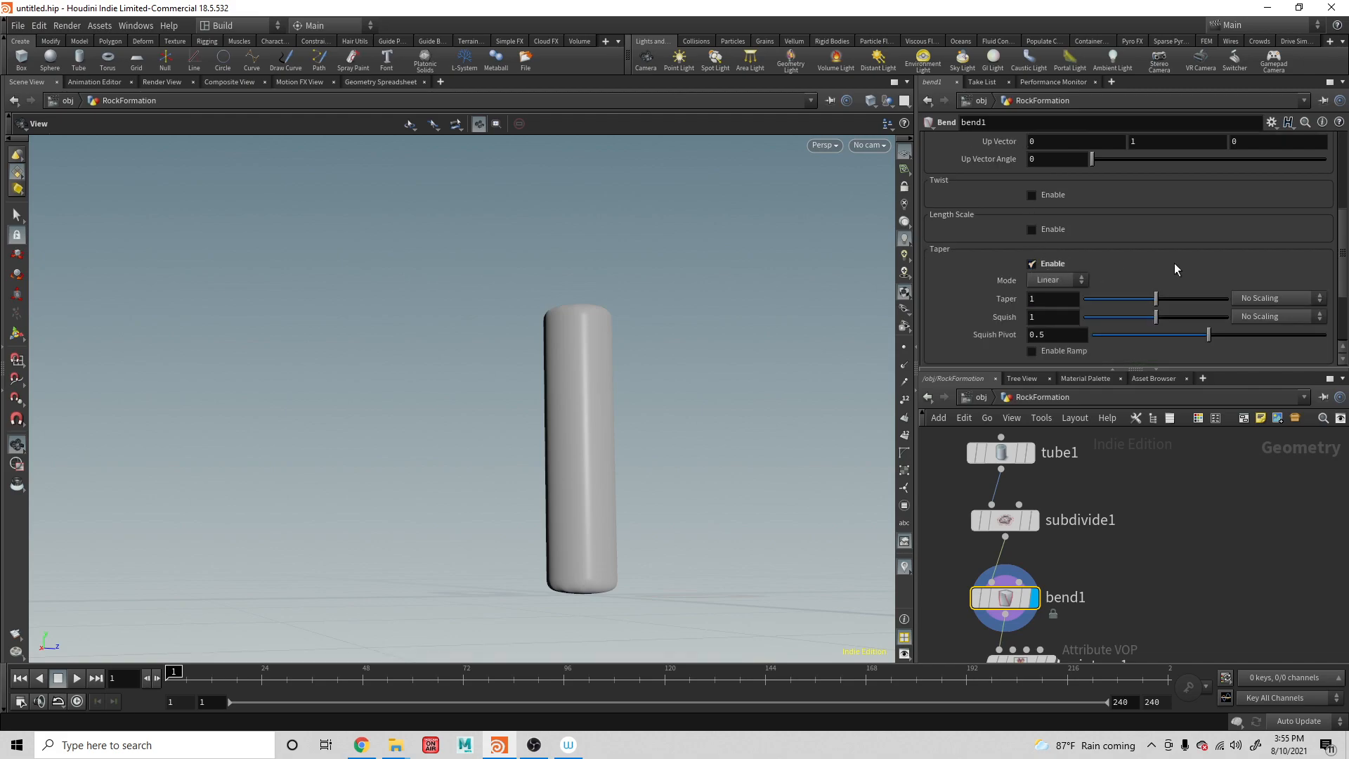
pyautogui.moveTo(1156, 304); pyautogui.dragTo(1140, 298)
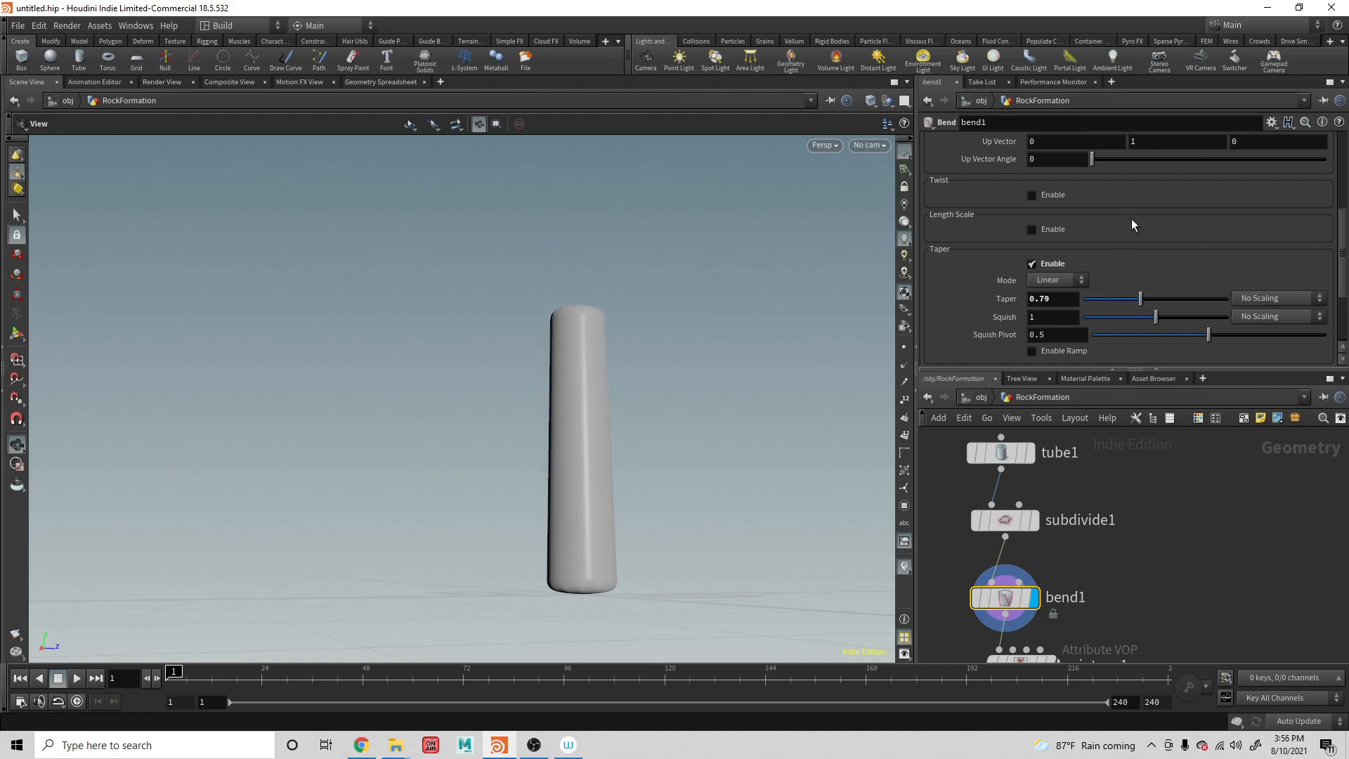
# Review the remaining bend1 parameters, try enabling Length Scale, and disable it again
pyautogui.scroll(-5, 1057, 237)
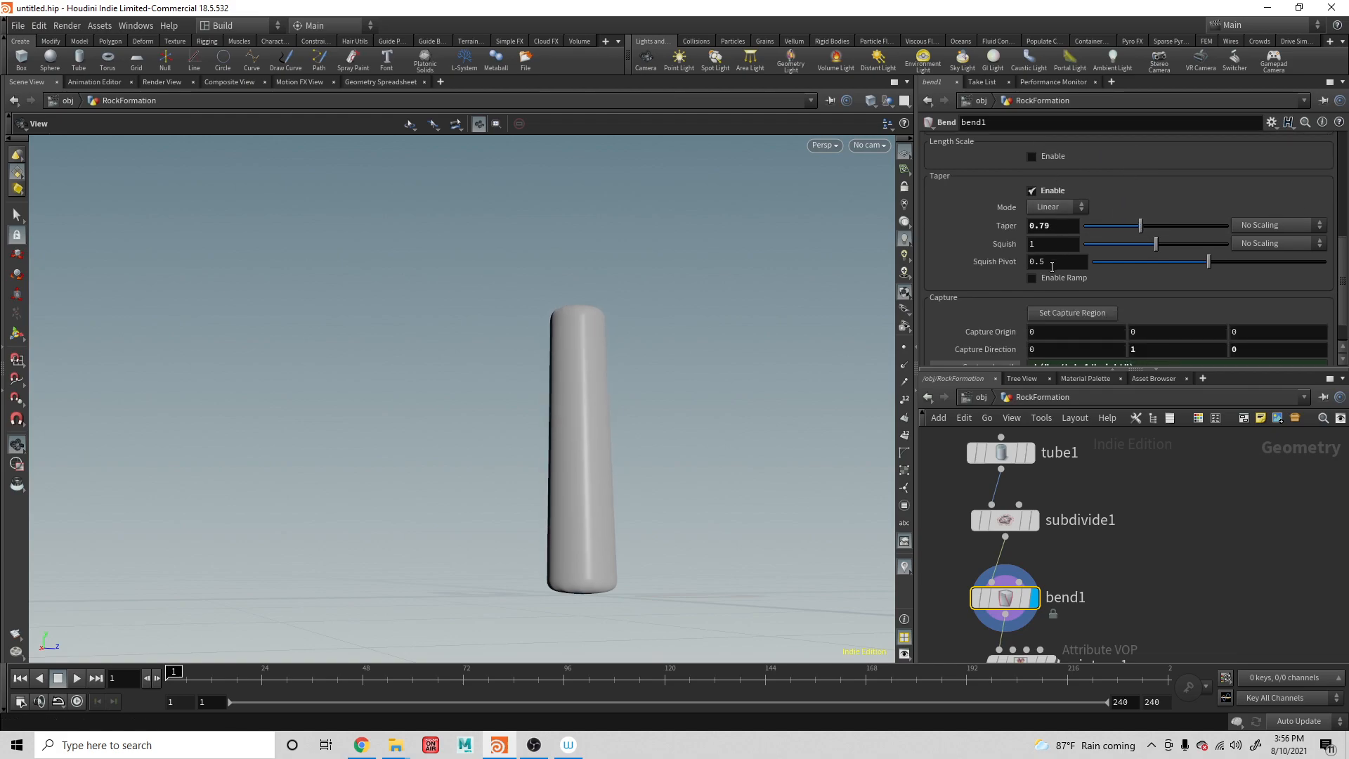
pyautogui.scroll(5, 1040, 256)
pyautogui.scroll(6, 1041, 258)
pyautogui.scroll(-9, 1041, 258)
pyautogui.scroll(-2, 1041, 261)
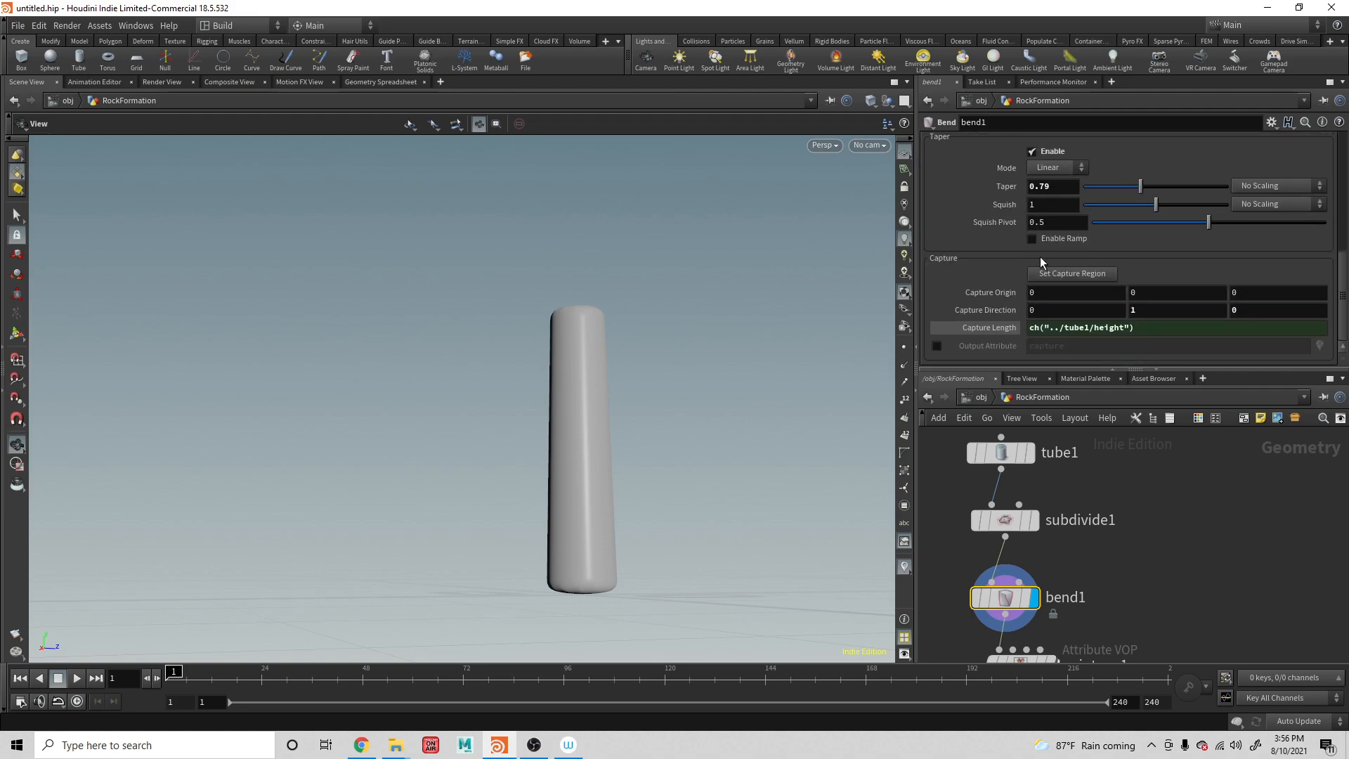
pyautogui.scroll(3, 1040, 255)
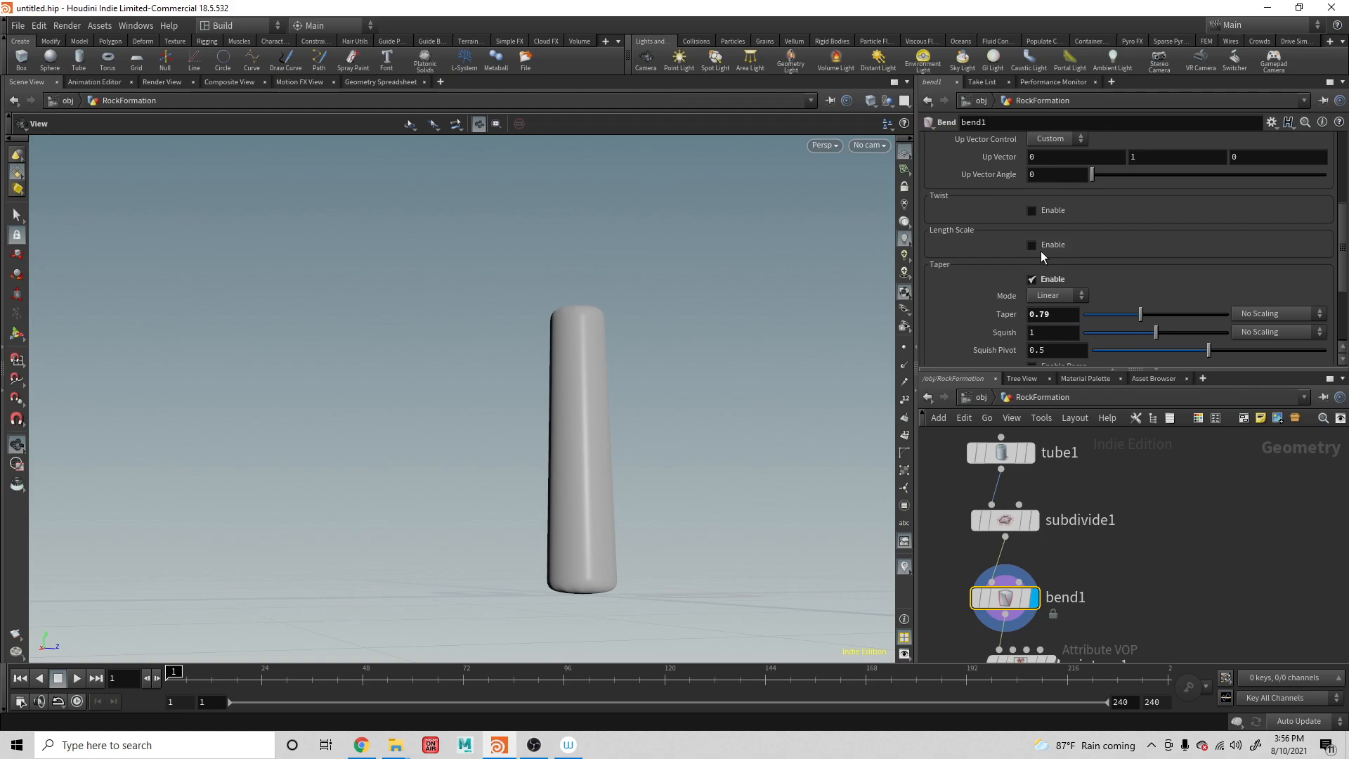
pyautogui.click(1032, 245)
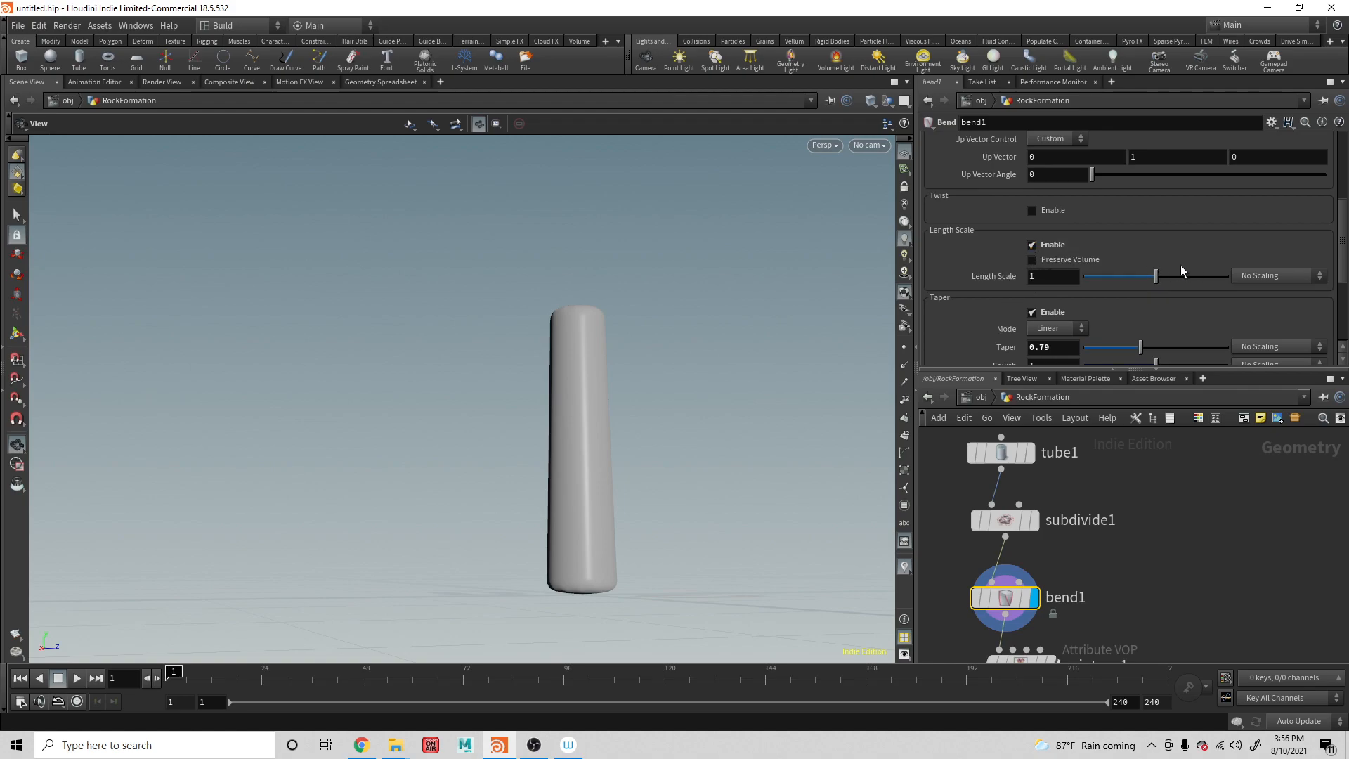
pyautogui.click(1032, 245)
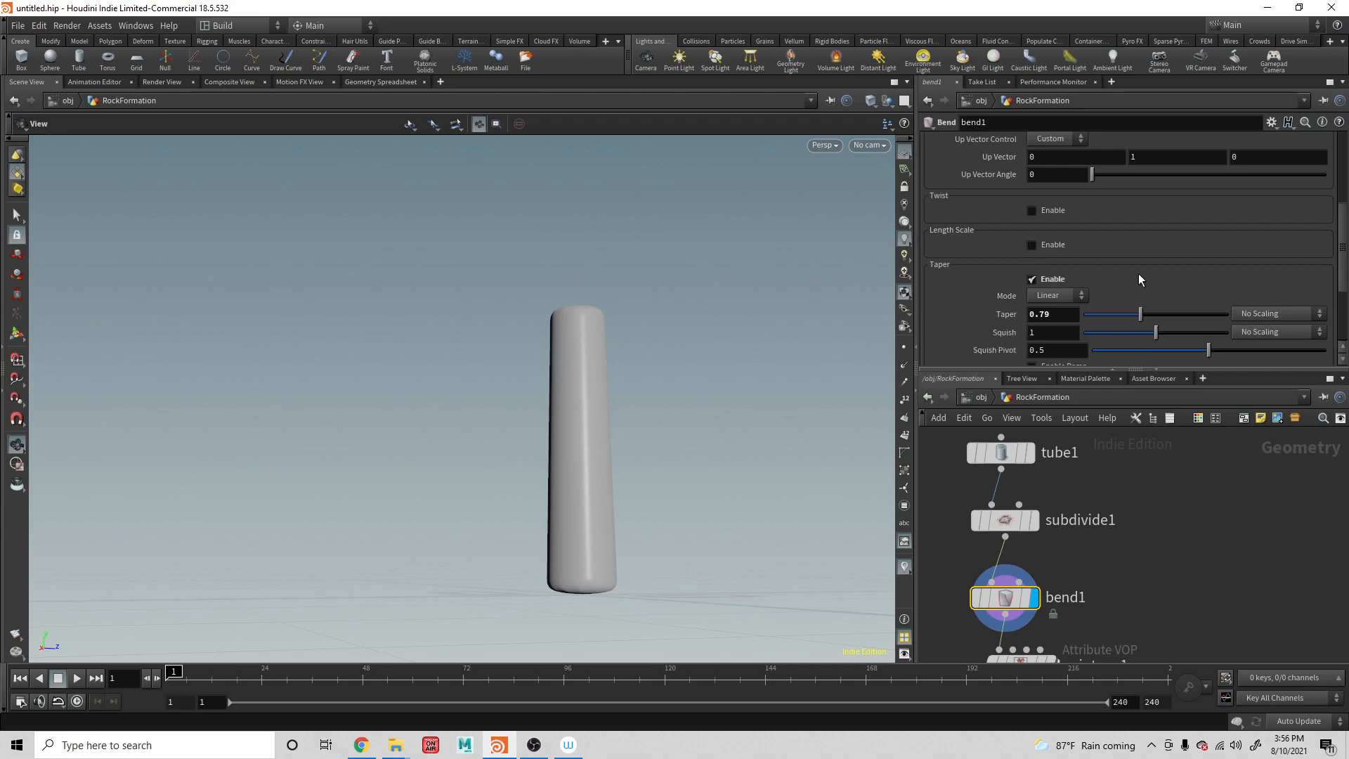
# Set bend1's Squish to 0.849 and its Taper to 0.595
pyautogui.scroll(-1, 1073, 264)
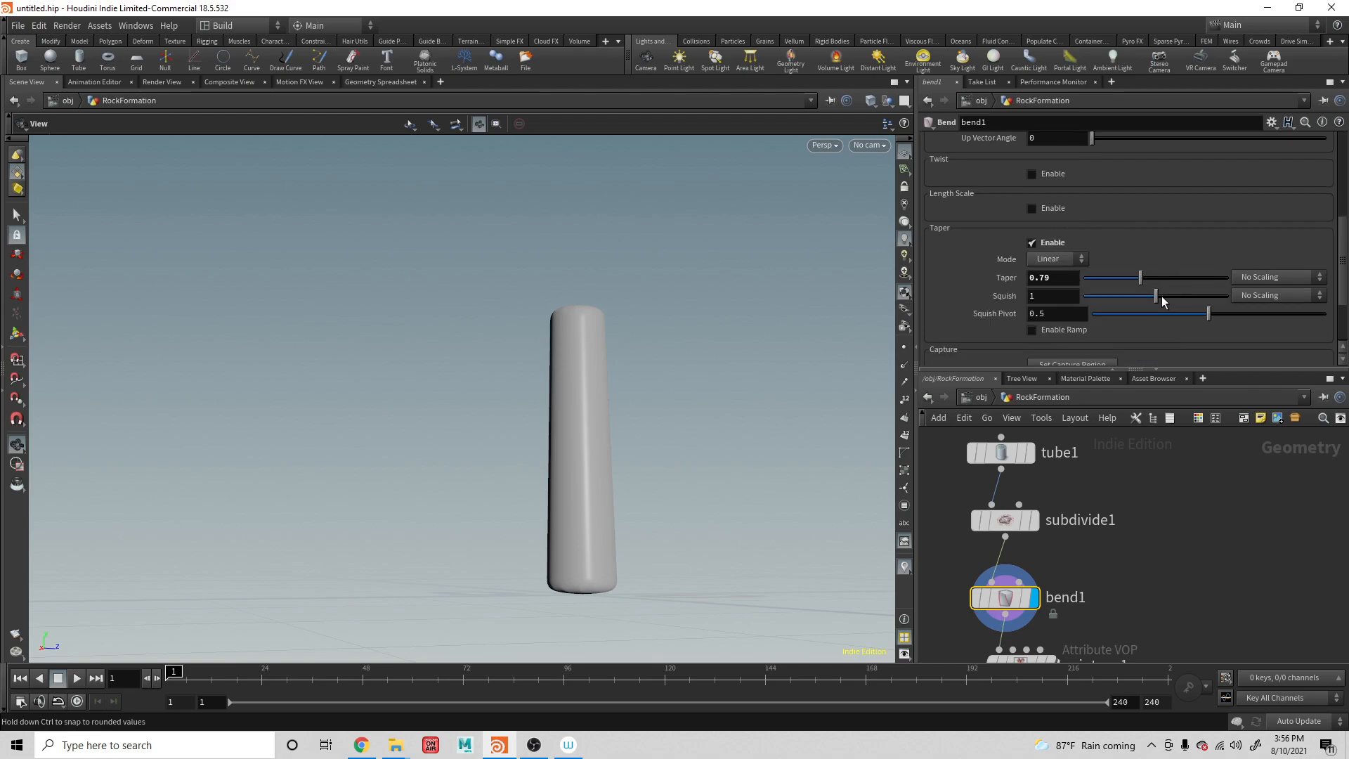
pyautogui.moveTo(1156, 300); pyautogui.dragTo(1127, 278)
# Display the pointvop1 output and inspect the tapered rock column from different angles and distances
pyautogui.moveTo(1138, 576); pyautogui.dragTo(1131, 505, button='middle')
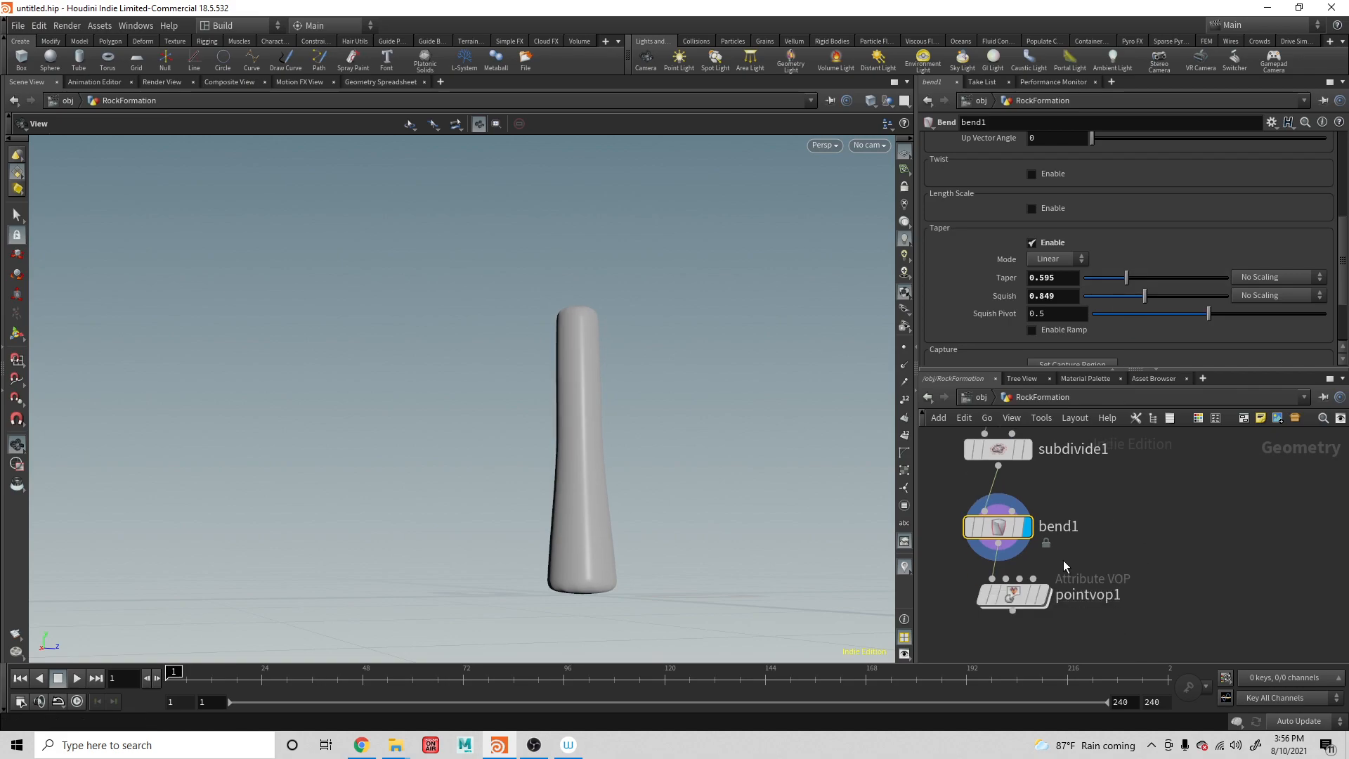
pyautogui.click(1042, 596)
pyautogui.moveTo(617, 401); pyautogui.dragTo(572, 518)
pyautogui.moveTo(590, 434); pyautogui.dragTo(580, 383)
pyautogui.scroll(5, 562, 443)
pyautogui.scroll(-3, 555, 437)
pyautogui.scroll(-3, 587, 391)
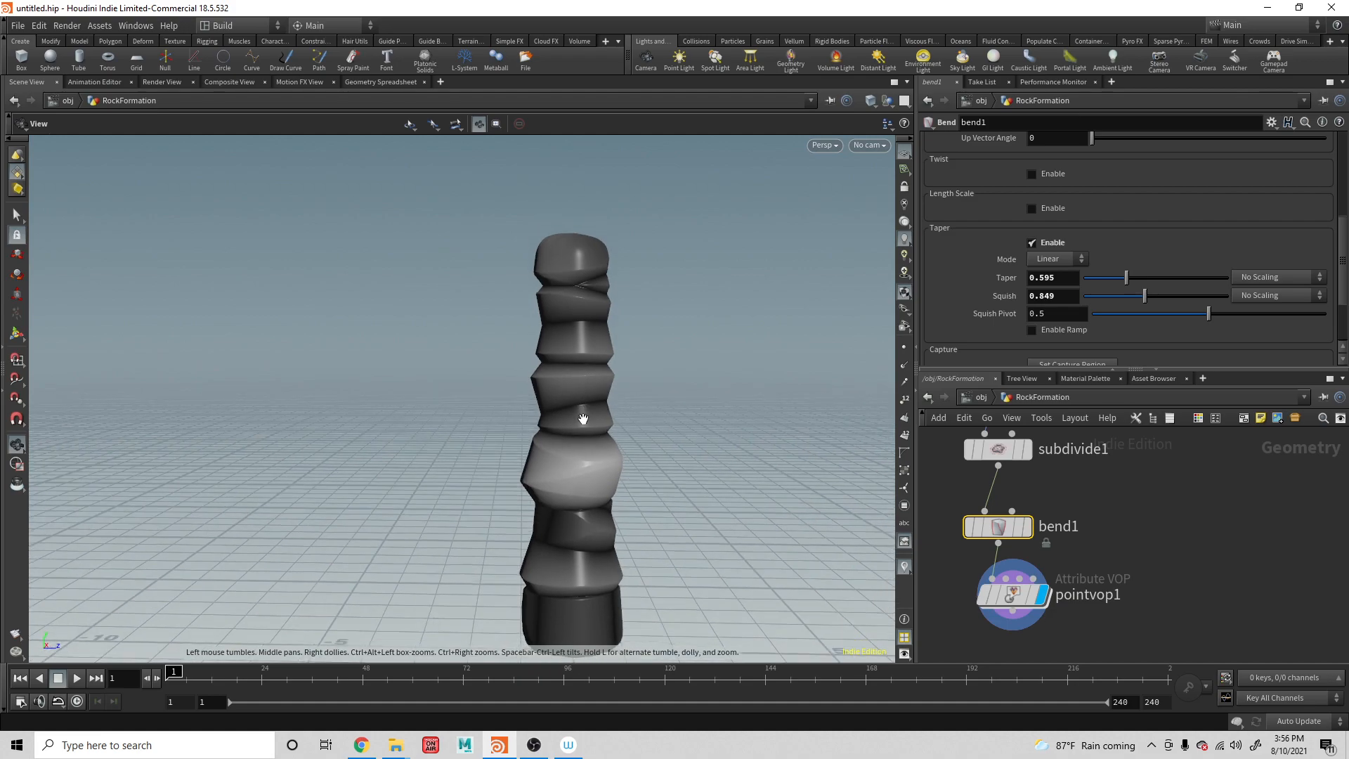
# Inside pointvop1, set all four Offset components of unifiednoise1 to 10 and inspect the changed rock column
pyautogui.click(1013, 597)
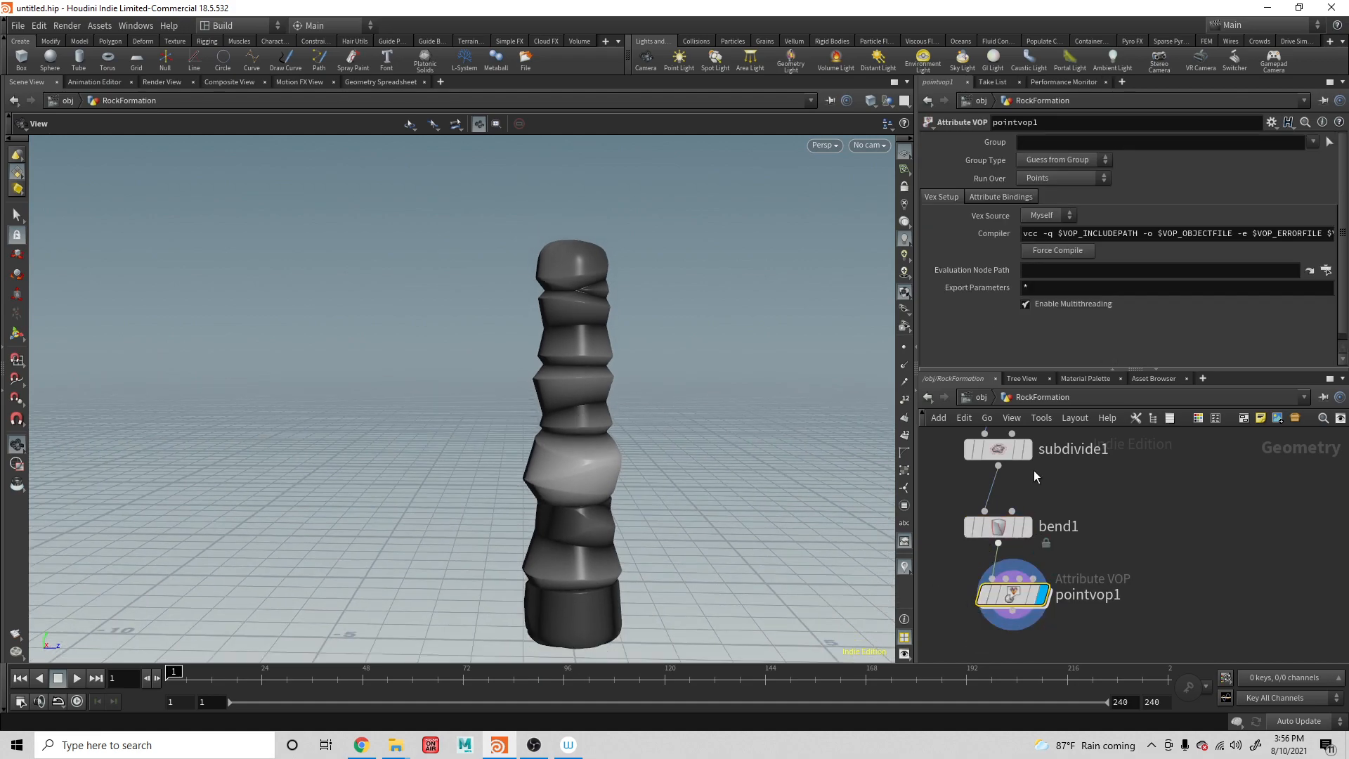
pyautogui.doubleClick(1010, 593)
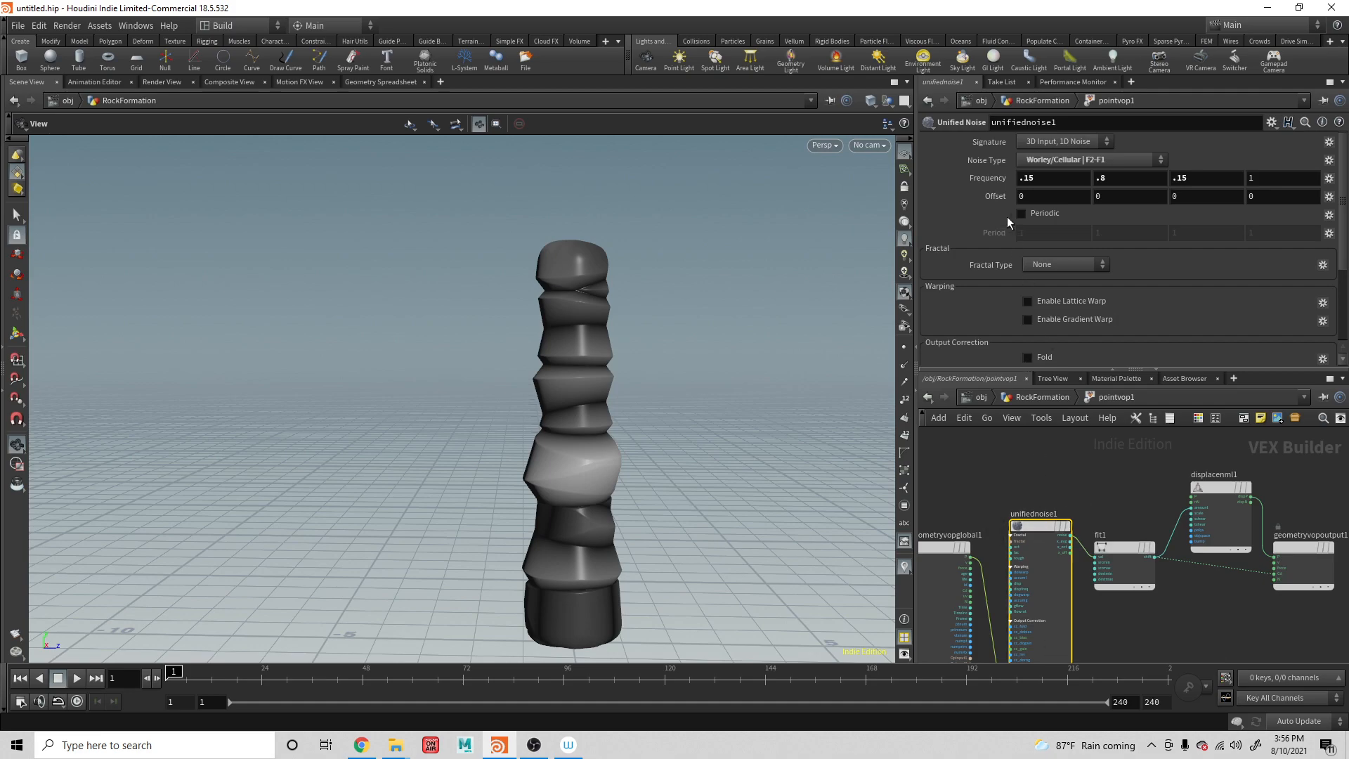
pyautogui.moveTo(988, 196)
pyautogui.moveTo(989, 198); pyautogui.dragTo(1050, 174, button='middle')
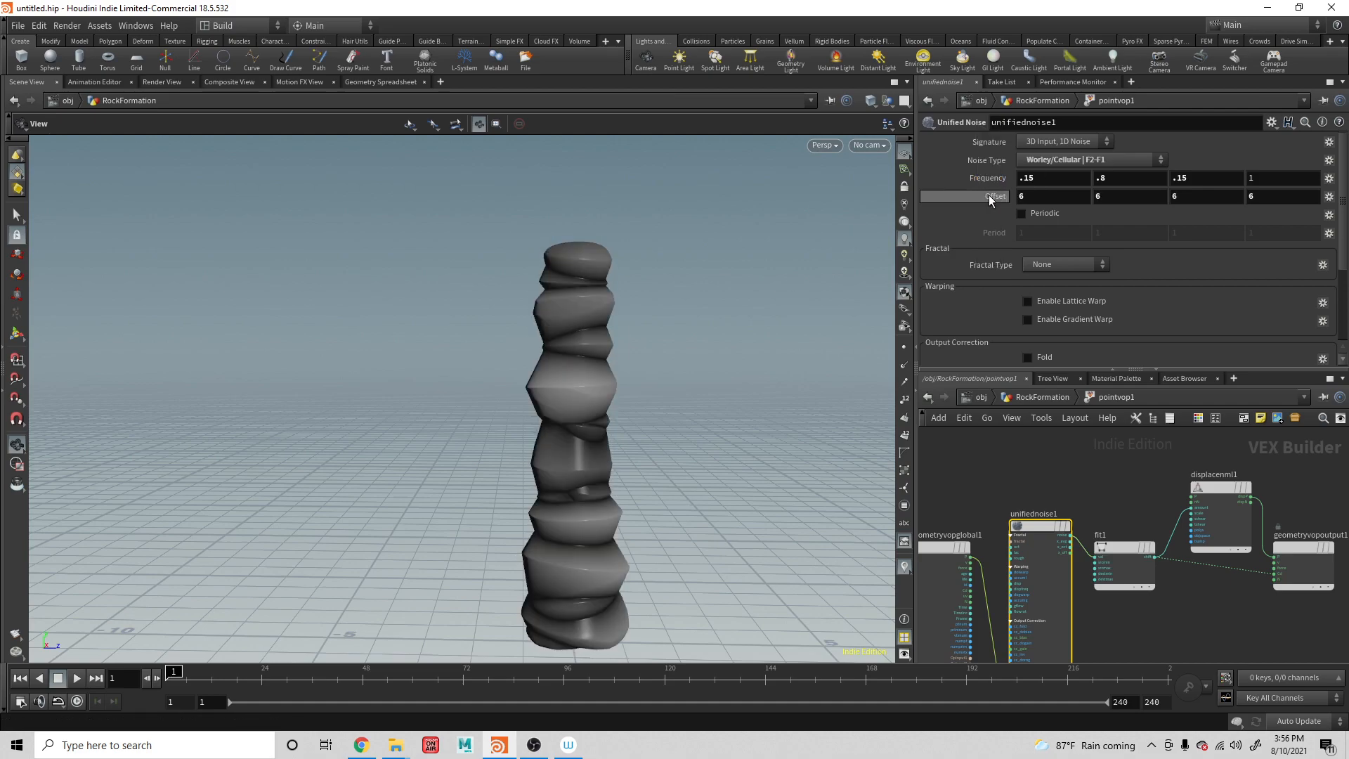
pyautogui.moveTo(656, 331); pyautogui.dragTo(685, 344)
pyautogui.scroll(-1, 1003, 208)
pyautogui.scroll(1, 997, 203)
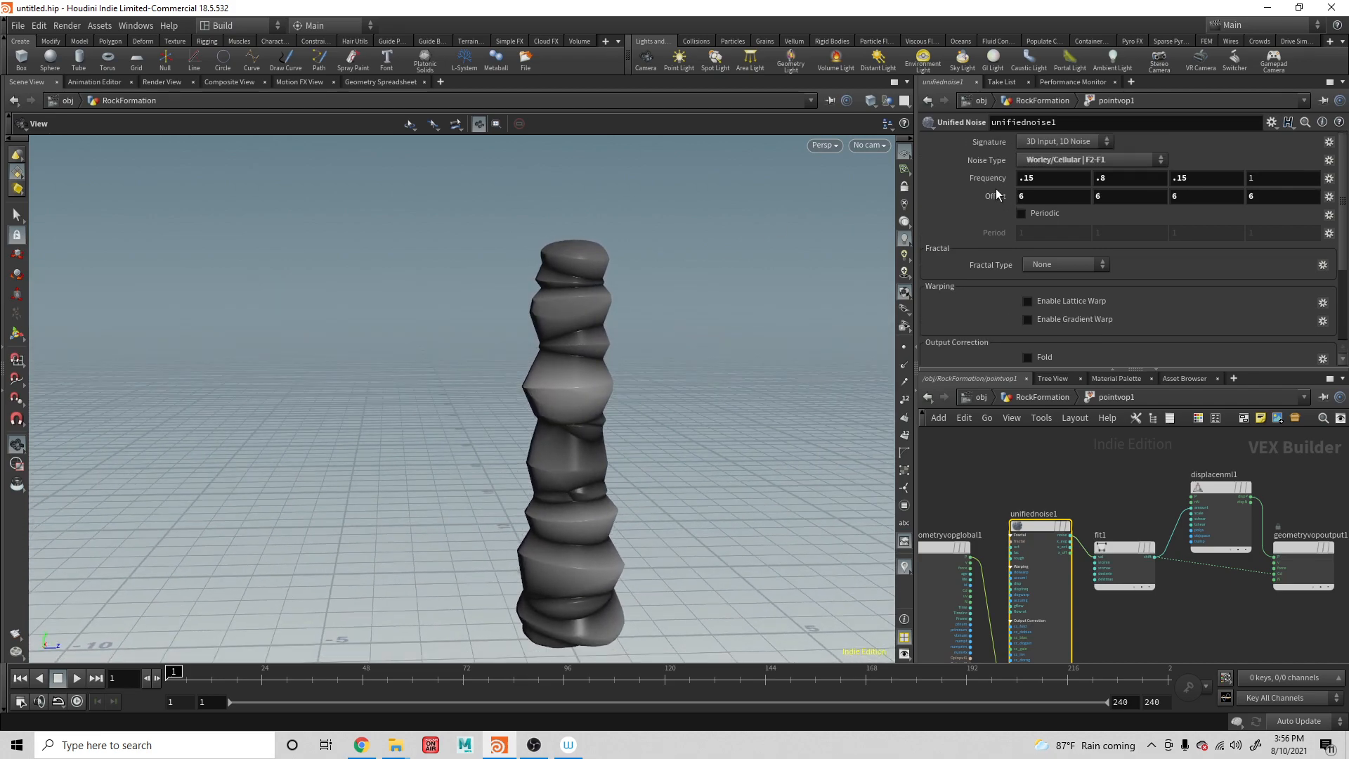
pyautogui.moveTo(994, 196); pyautogui.dragTo(1037, 162, button='middle')
pyautogui.moveTo(615, 357); pyautogui.dragTo(527, 412)
pyautogui.moveTo(527, 412); pyautogui.dragTo(392, 359, button='middle')
pyautogui.moveTo(391, 359); pyautogui.dragTo(543, 385)
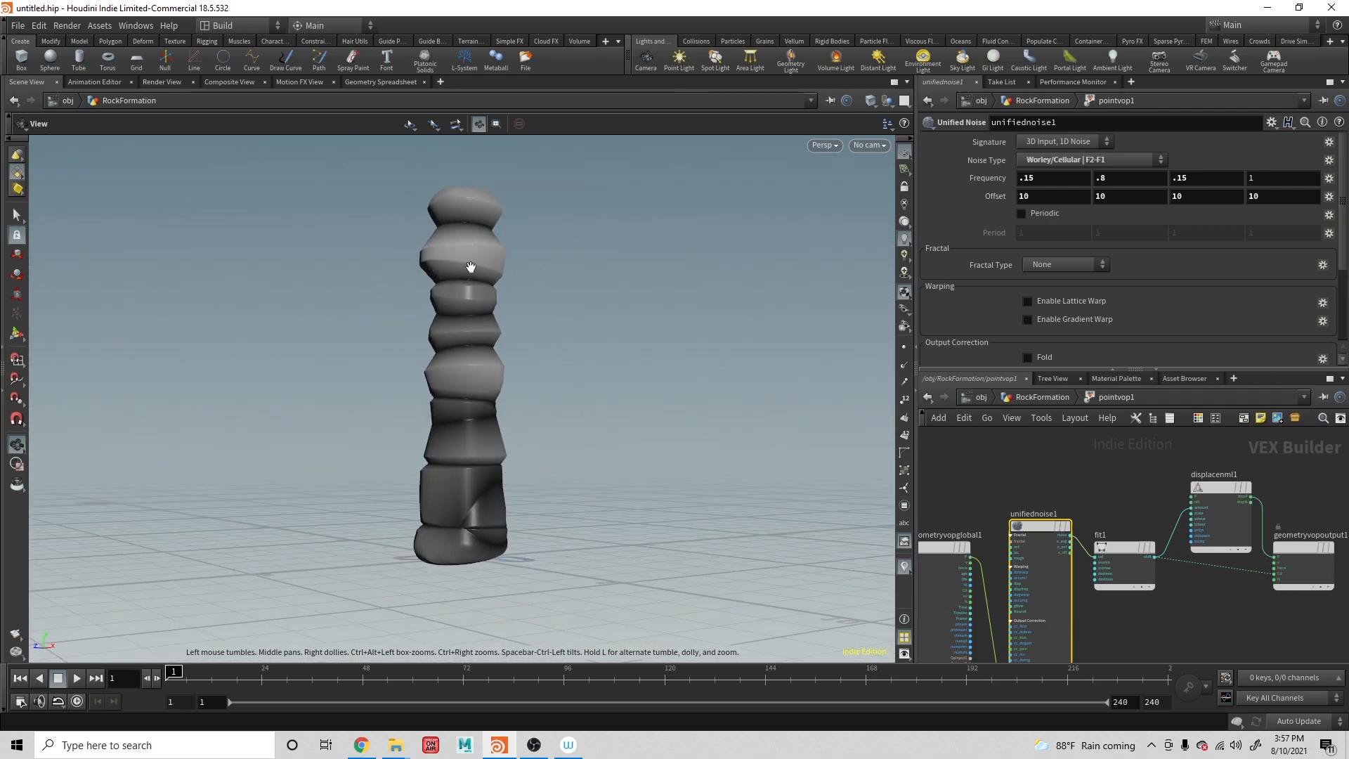
# Open the node search in the empty area between fit1 and geometryvopoutput1
pyautogui.moveTo(1310, 546); pyautogui.dragTo(1275, 550)
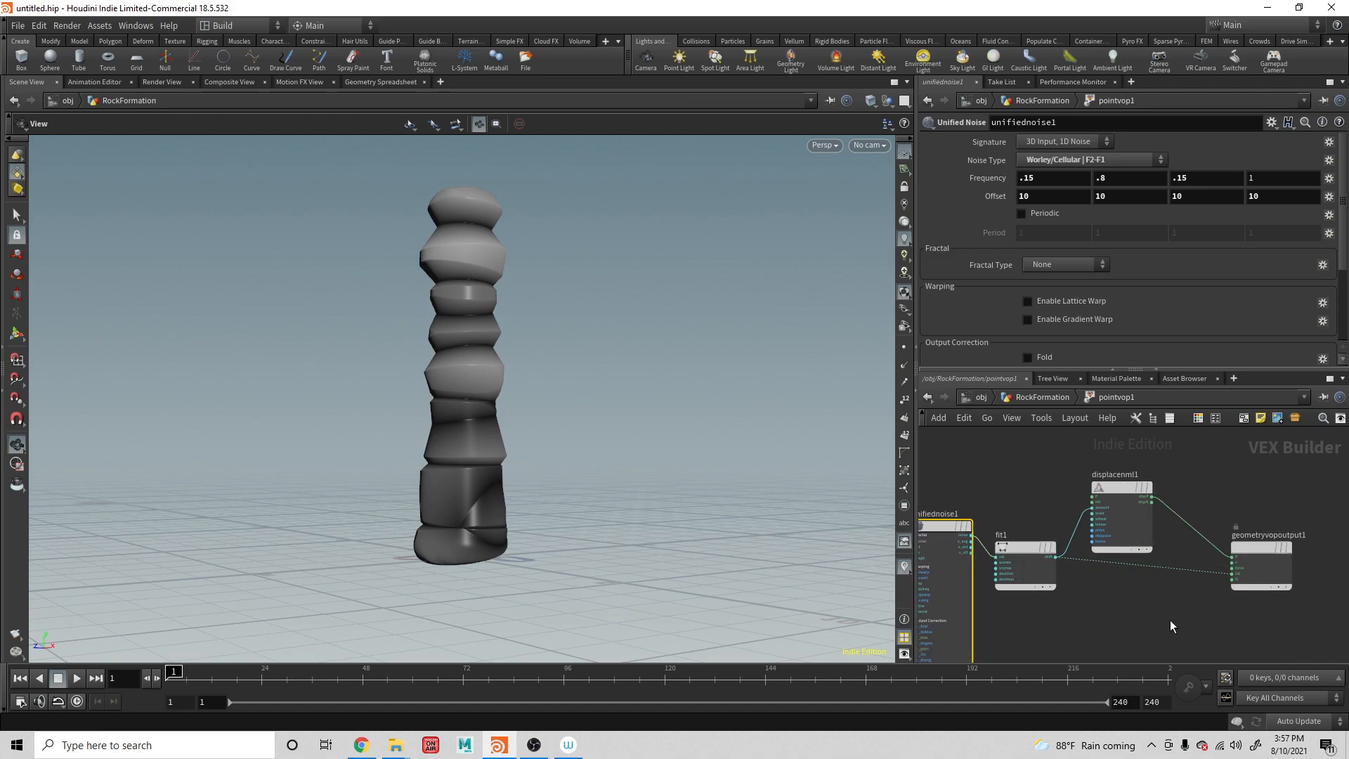
pyautogui.press('Tab')
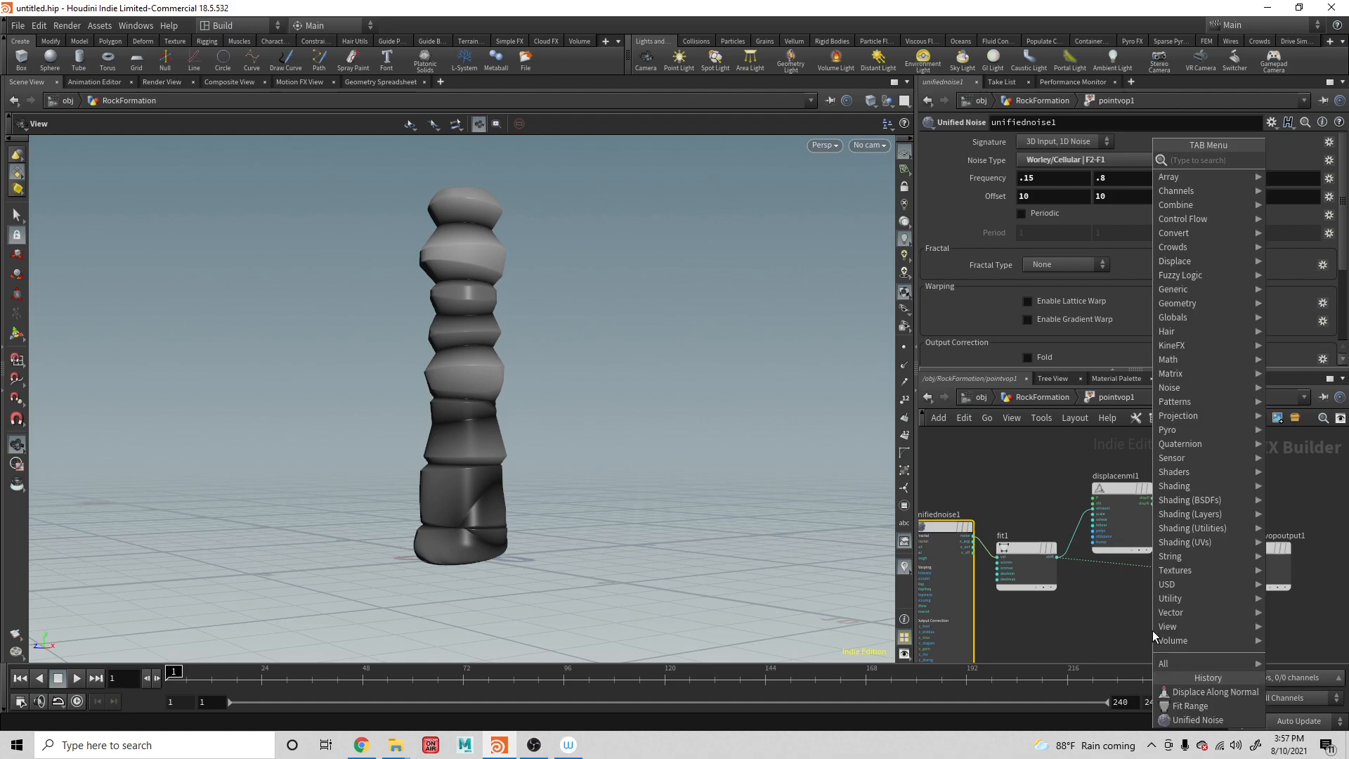
pyautogui.write('DISP')
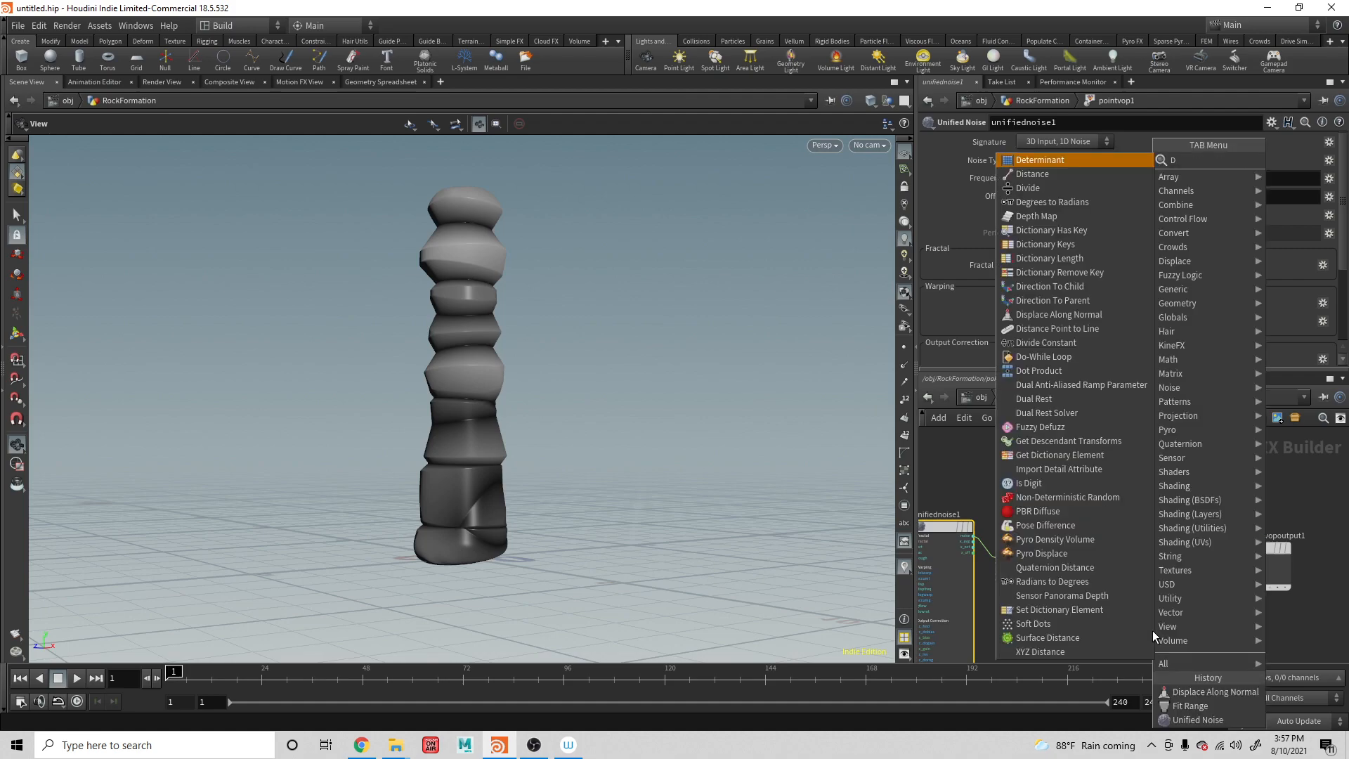
pyautogui.press('BackSpace')
pyautogui.press('BackSpace')
pyautogui.press('BackSpace')
pyautogui.press('BackSpace')
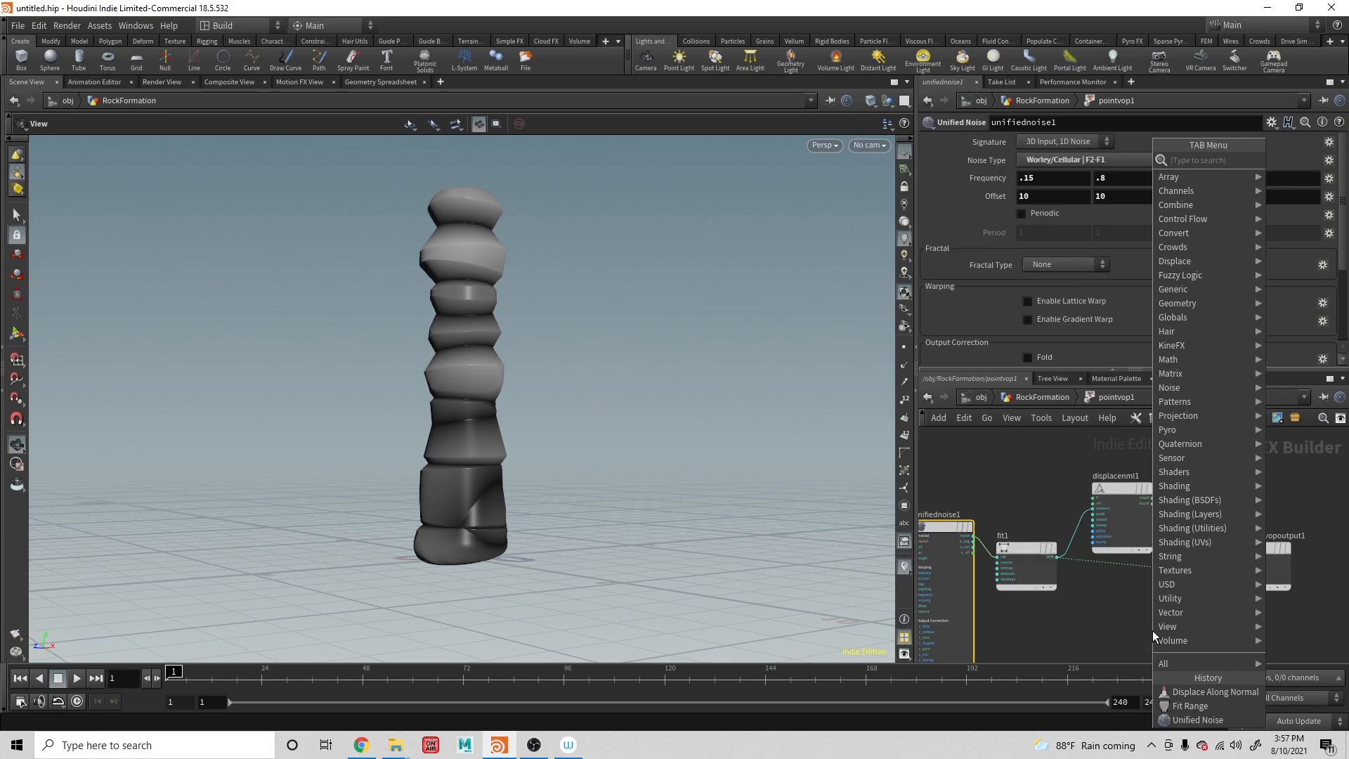
pyautogui.write('P')
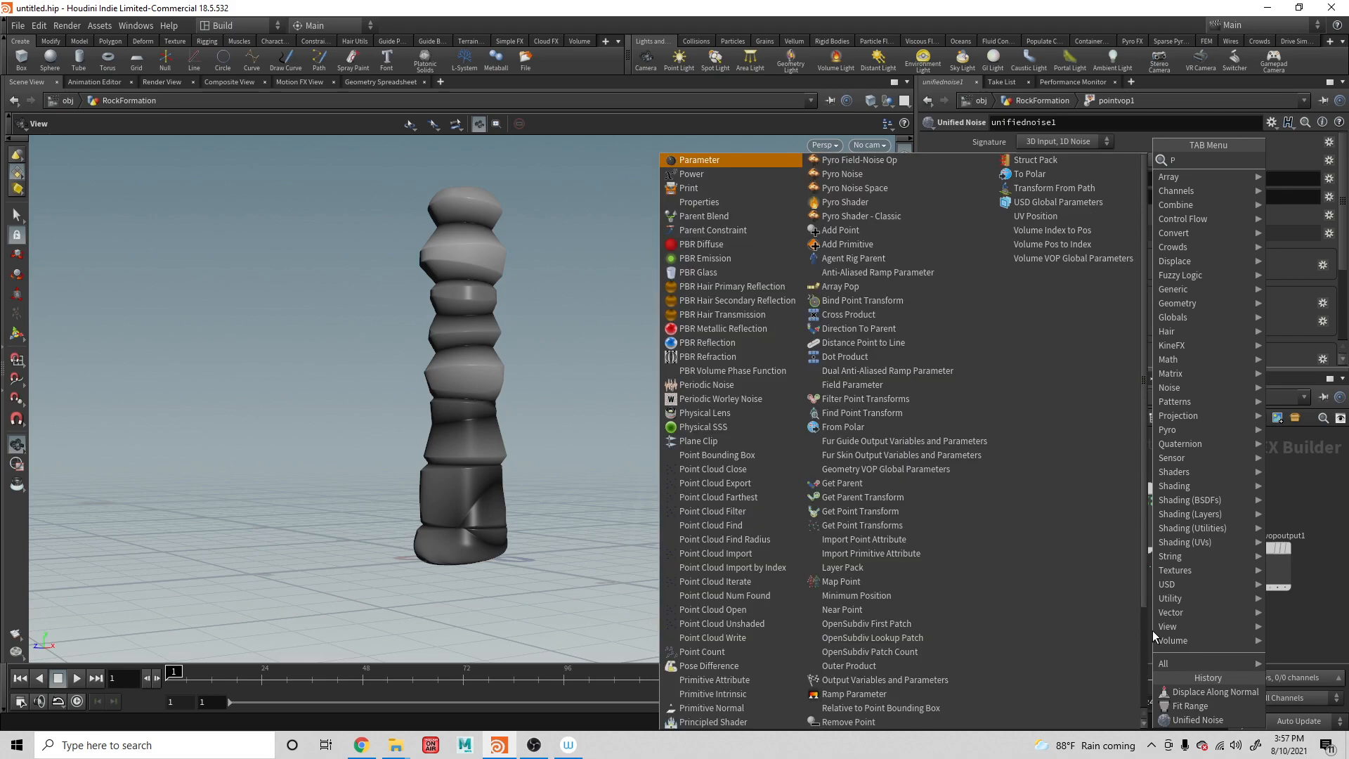
pyautogui.write('E')
pyautogui.press('BackSpace')
pyautogui.press('BackSpace')
pyautogui.write('pe')
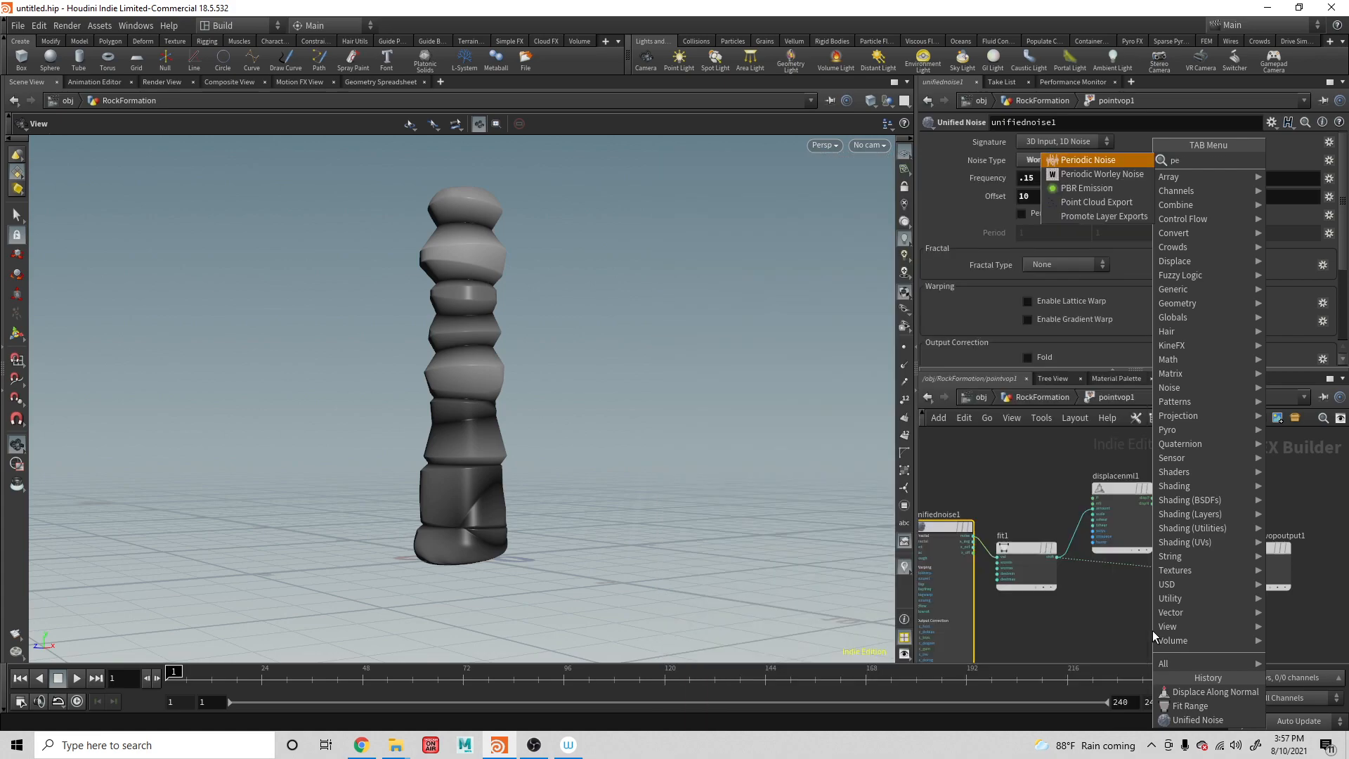
pyautogui.write('ra')
pyautogui.press('BackSpace')
pyautogui.press('BackSpace')
pyautogui.press('BackSpace')
pyautogui.press('BackSpace')
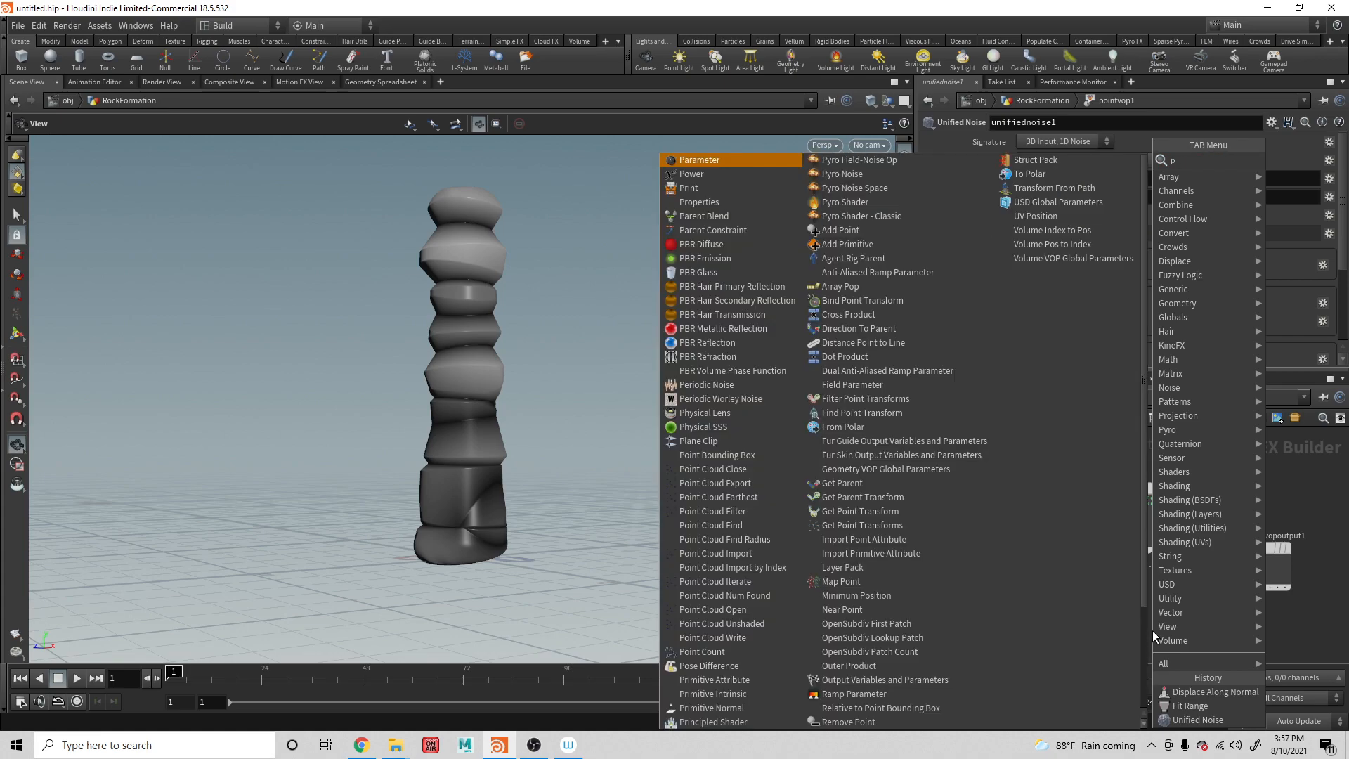
# Insert a Ramp Parameter node on the dotted wire between fit1 and geometryvopoutput1
pyautogui.write('ram')
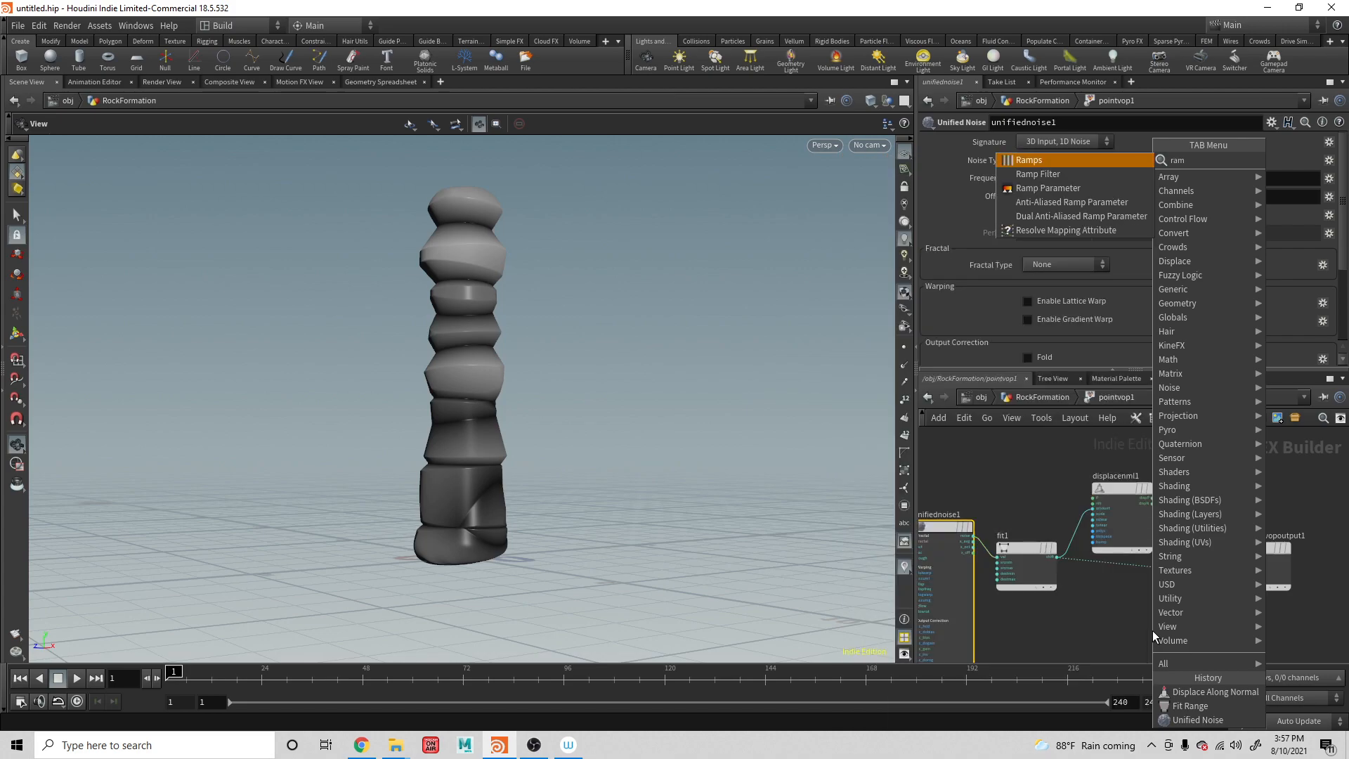
pyautogui.click(1081, 188)
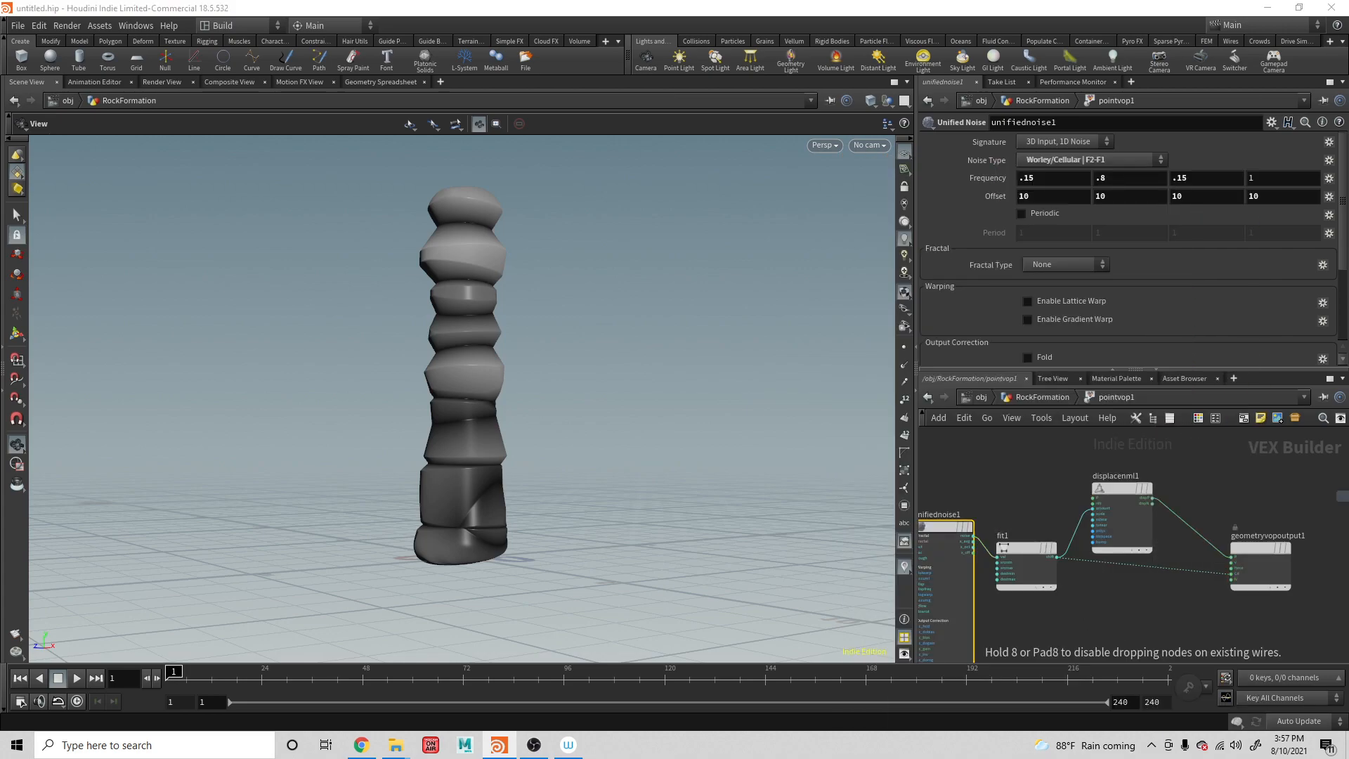
pyautogui.click(1142, 570)
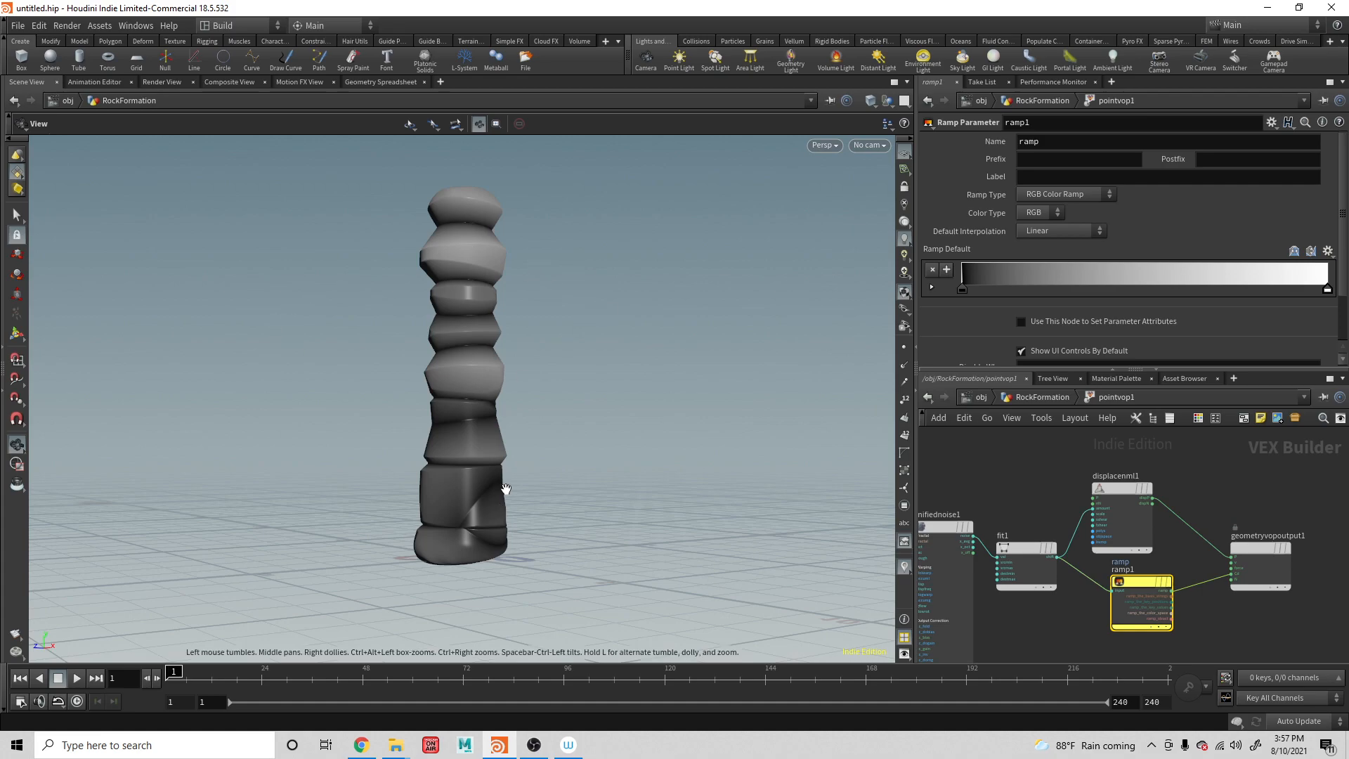
# Return to the RockFormation network and change the white end point of pointvop1's ramp to the orange swatch
pyautogui.click(1038, 398)
pyautogui.moveTo(996, 534)
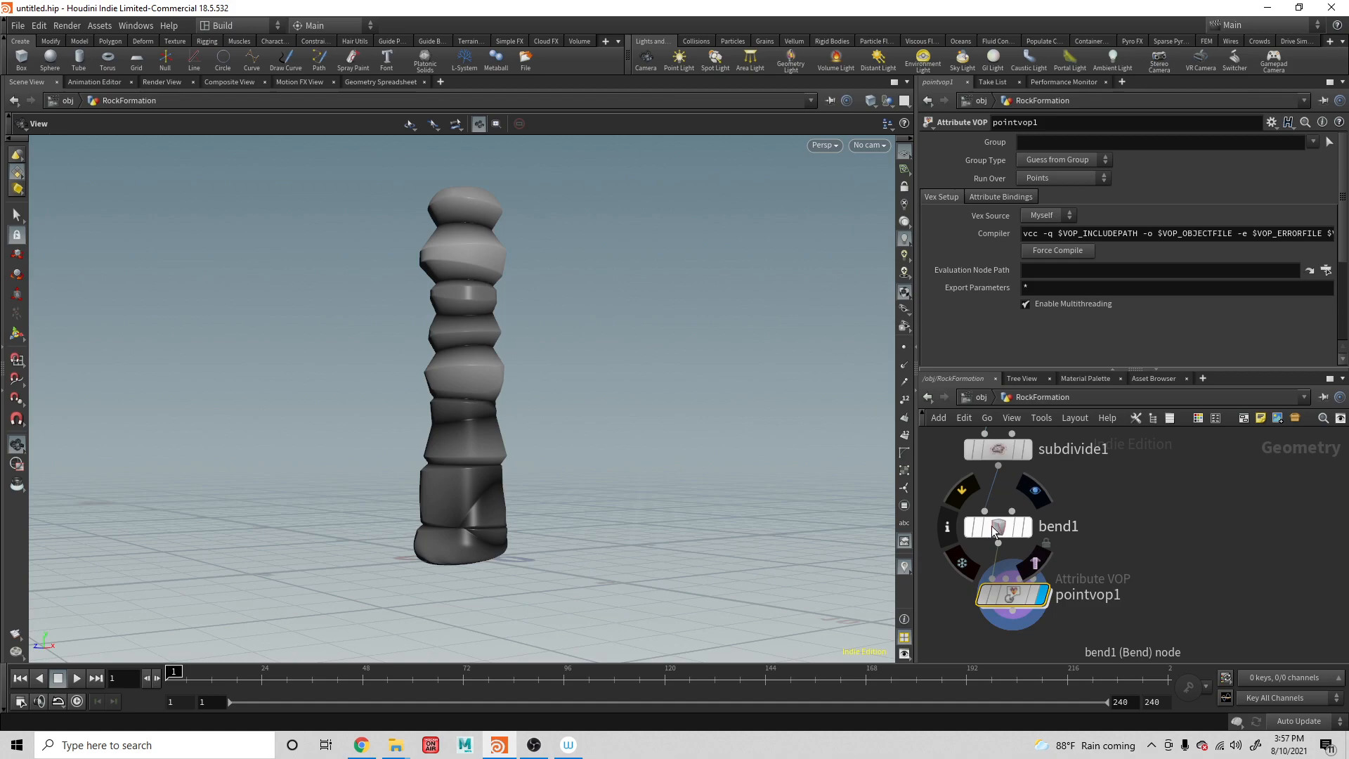
pyautogui.scroll(-1, 1060, 316)
pyautogui.scroll(-4, 1060, 311)
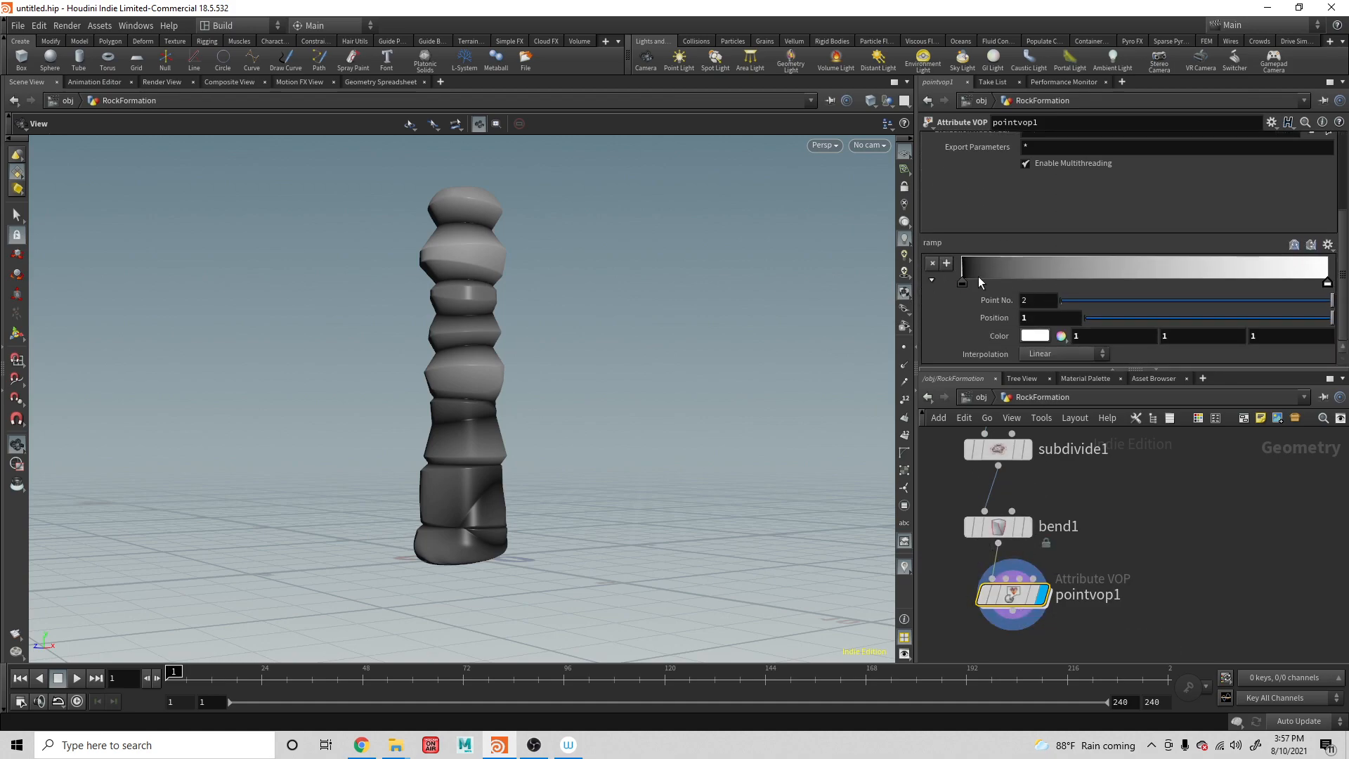
pyautogui.doubleClick(1328, 283)
pyautogui.click(1113, 192)
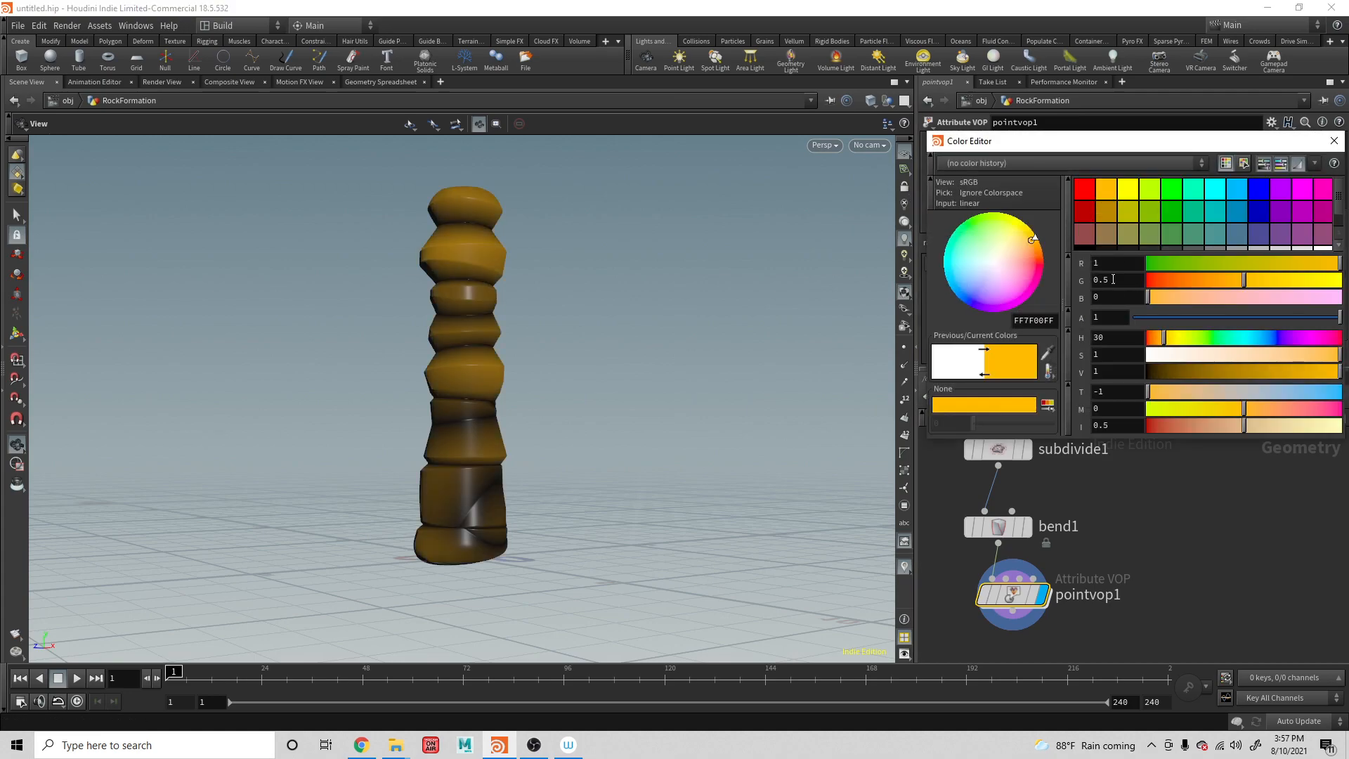
# Tune the ramp's end point to a light salmon color with hue 12, saturation 0.65 and value 0.931
pyautogui.moveTo(1186, 370); pyautogui.dragTo(1153, 343)
pyautogui.moveTo(1249, 361); pyautogui.dragTo(1216, 360)
pyautogui.click(1187, 373)
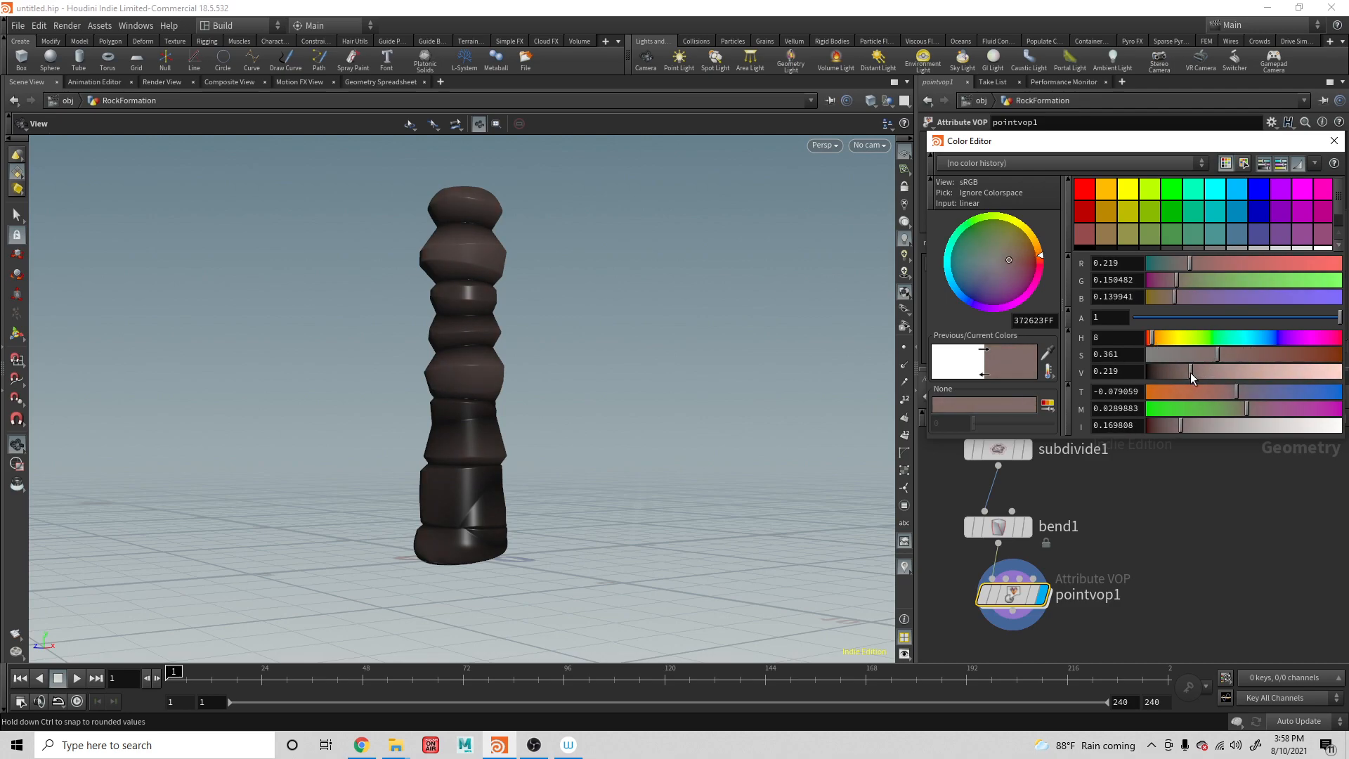
pyautogui.moveTo(1216, 353); pyautogui.dragTo(1307, 351)
pyautogui.moveTo(1190, 371); pyautogui.dragTo(1328, 370)
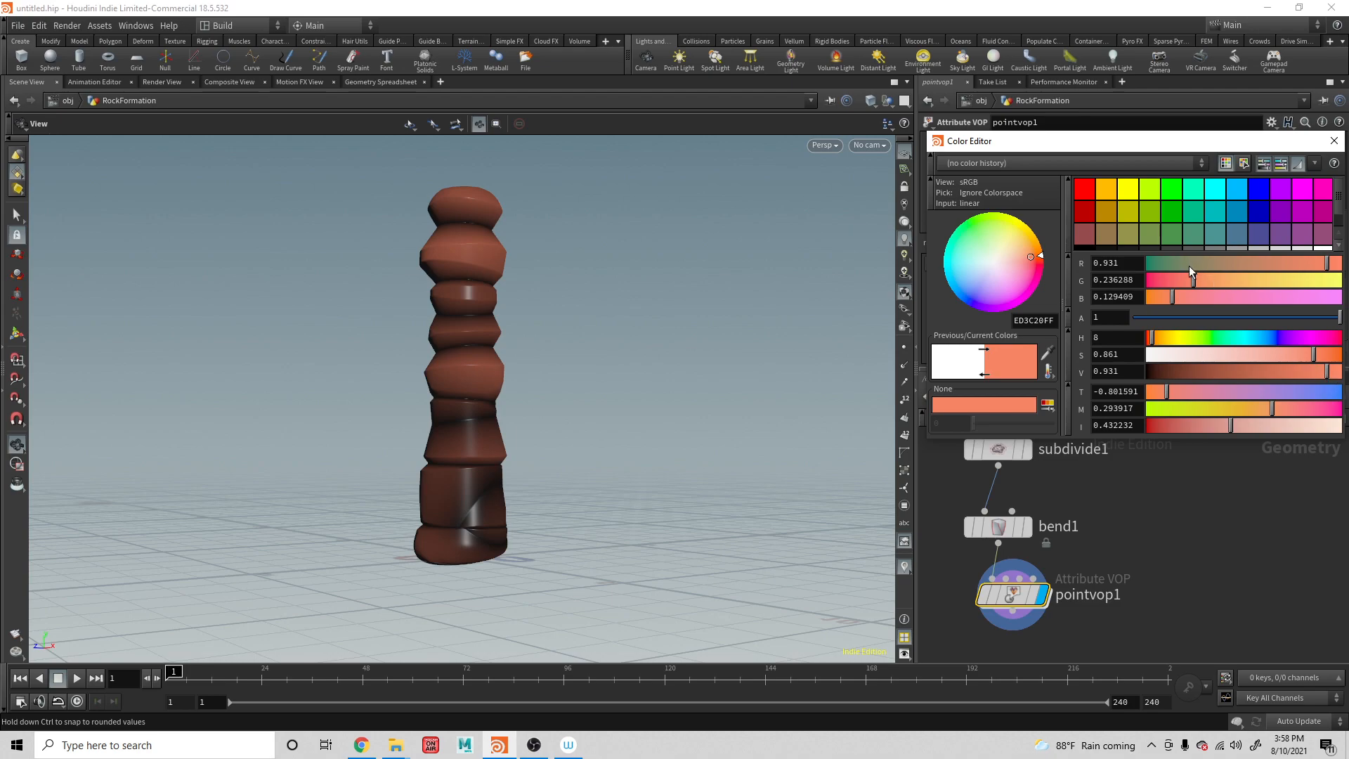
pyautogui.moveTo(1153, 342); pyautogui.dragTo(1155, 343)
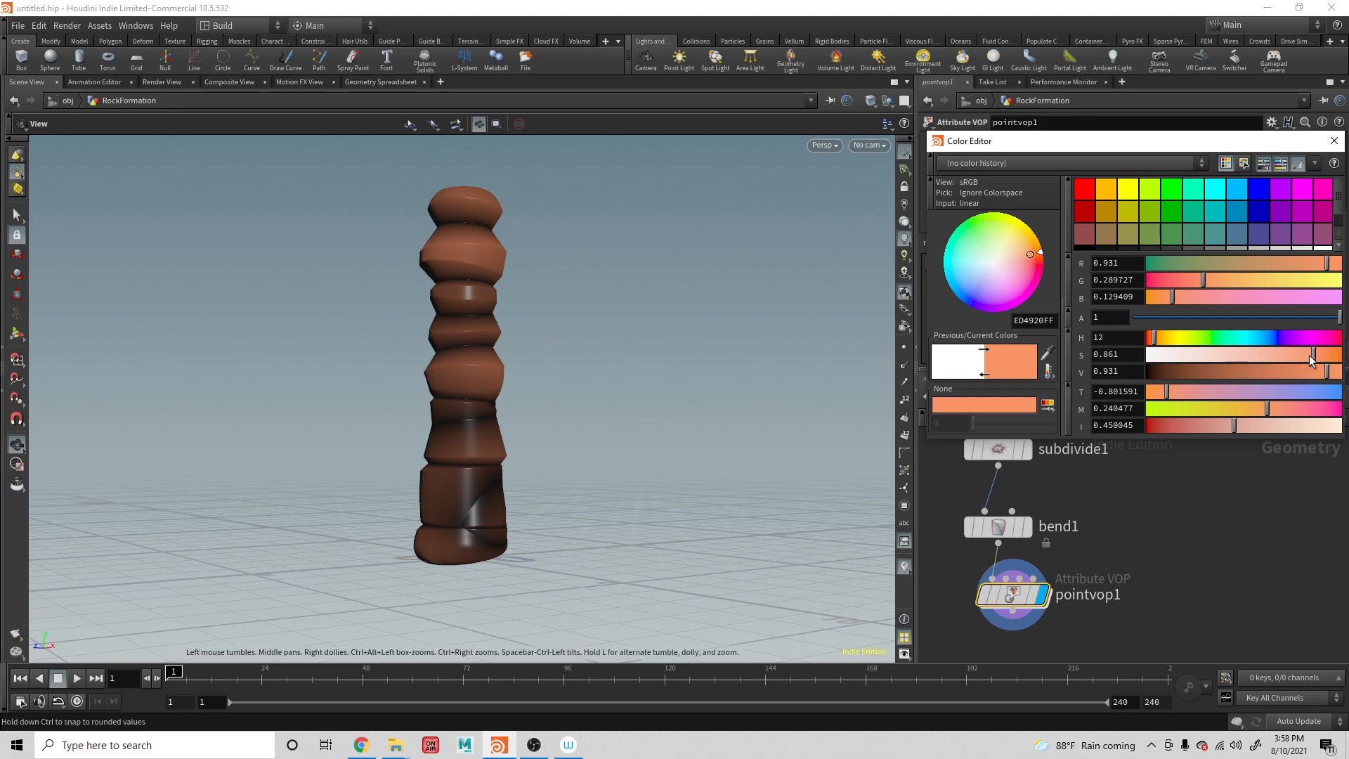
pyautogui.moveTo(1309, 356); pyautogui.dragTo(1272, 353)
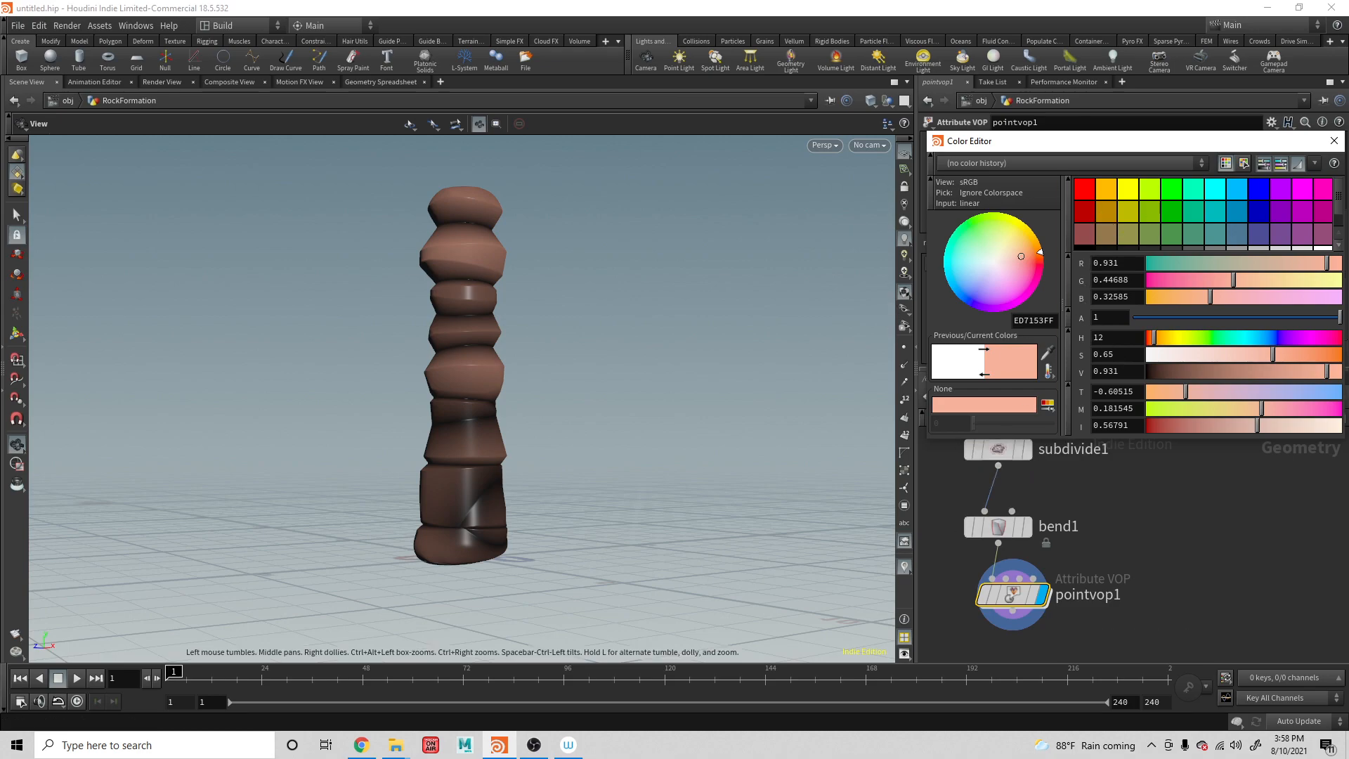
pyautogui.click(1334, 141)
# Change the ramp's black start point to a dark brown with hue 14, saturation 0.781 and value 0.193
pyautogui.click(962, 283)
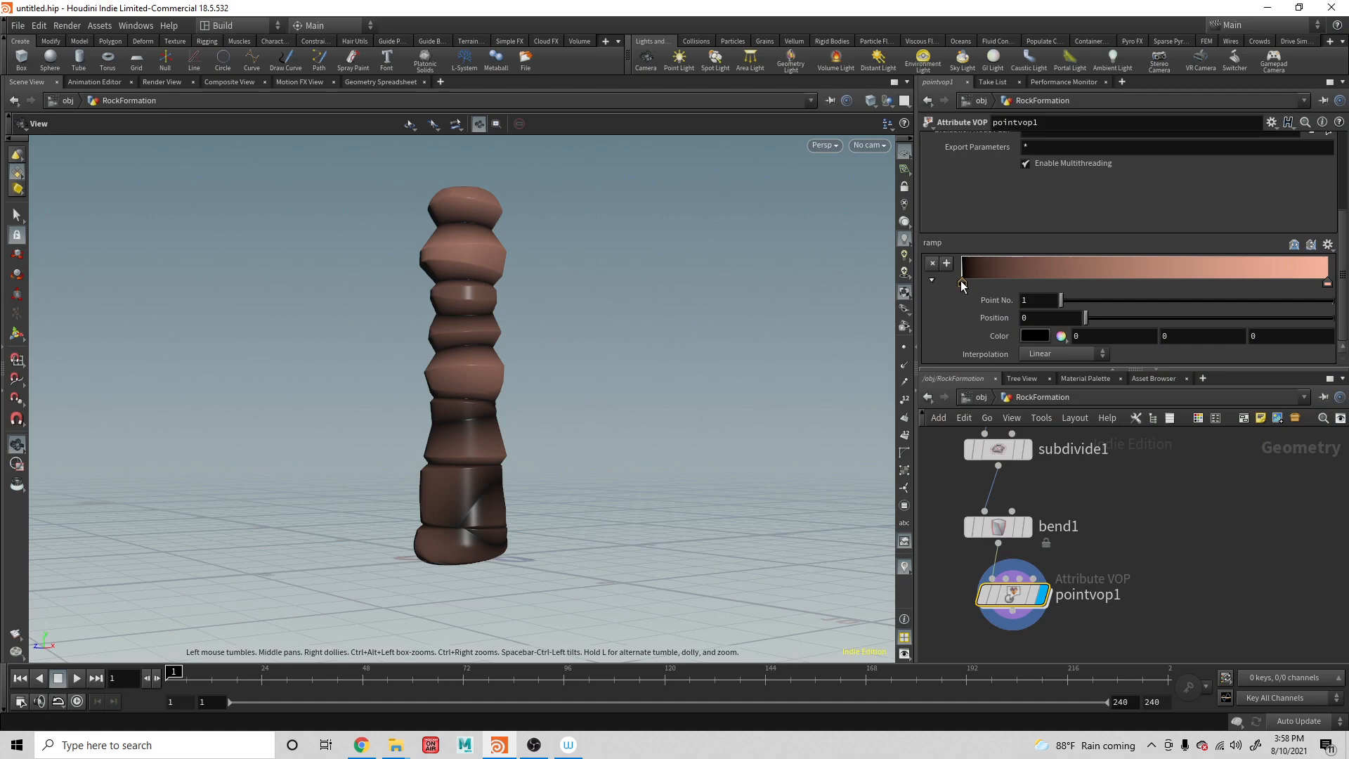
pyautogui.doubleClick(962, 283)
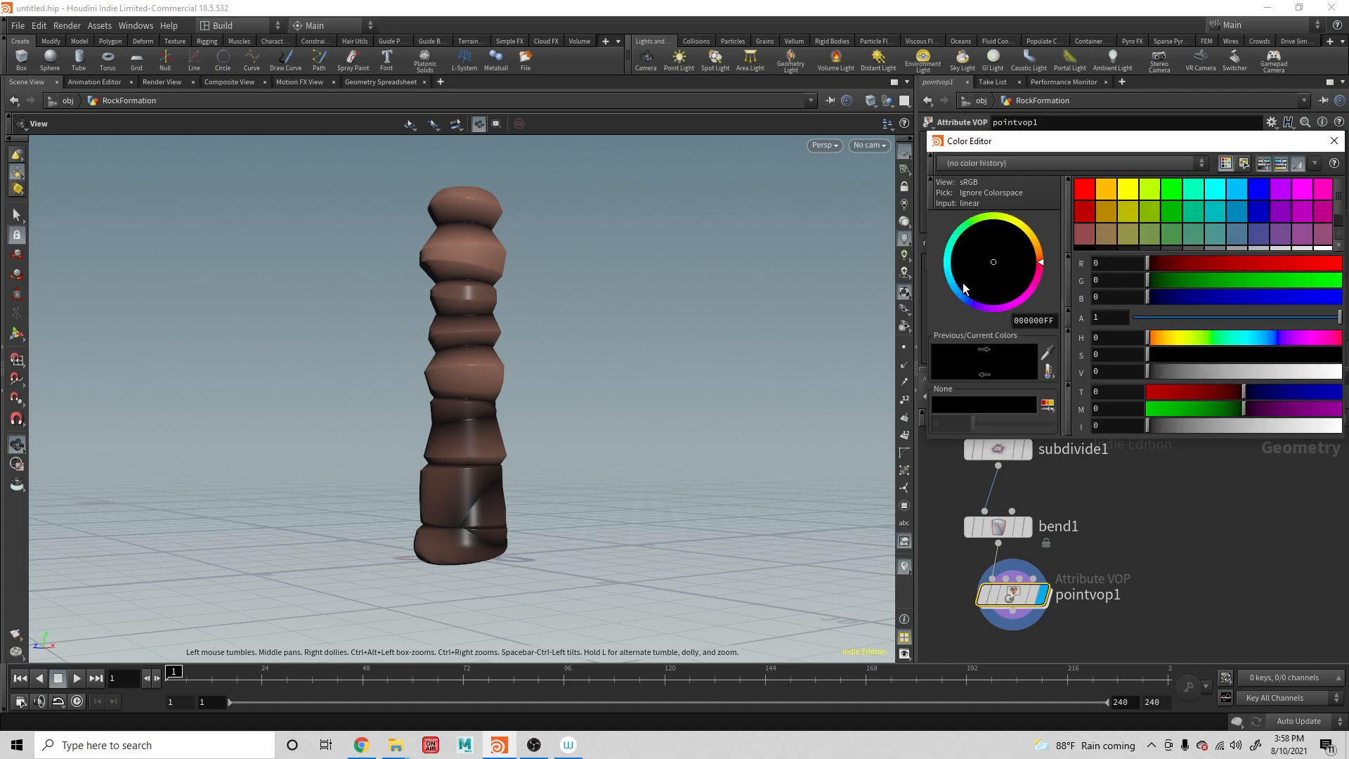
pyautogui.click(1108, 191)
pyautogui.moveTo(1161, 342); pyautogui.dragTo(1155, 338)
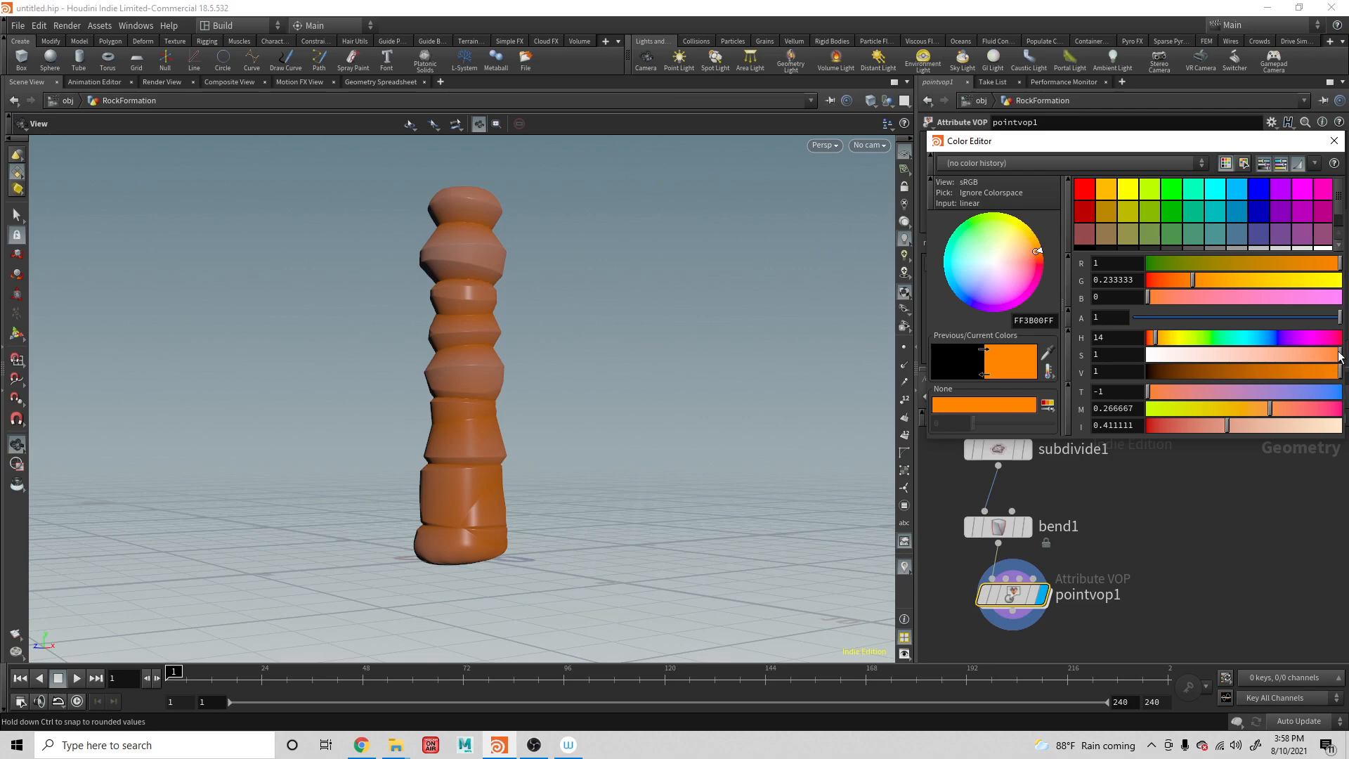
pyautogui.moveTo(1338, 356); pyautogui.dragTo(1257, 366)
pyautogui.moveTo(1339, 371); pyautogui.dragTo(1298, 357)
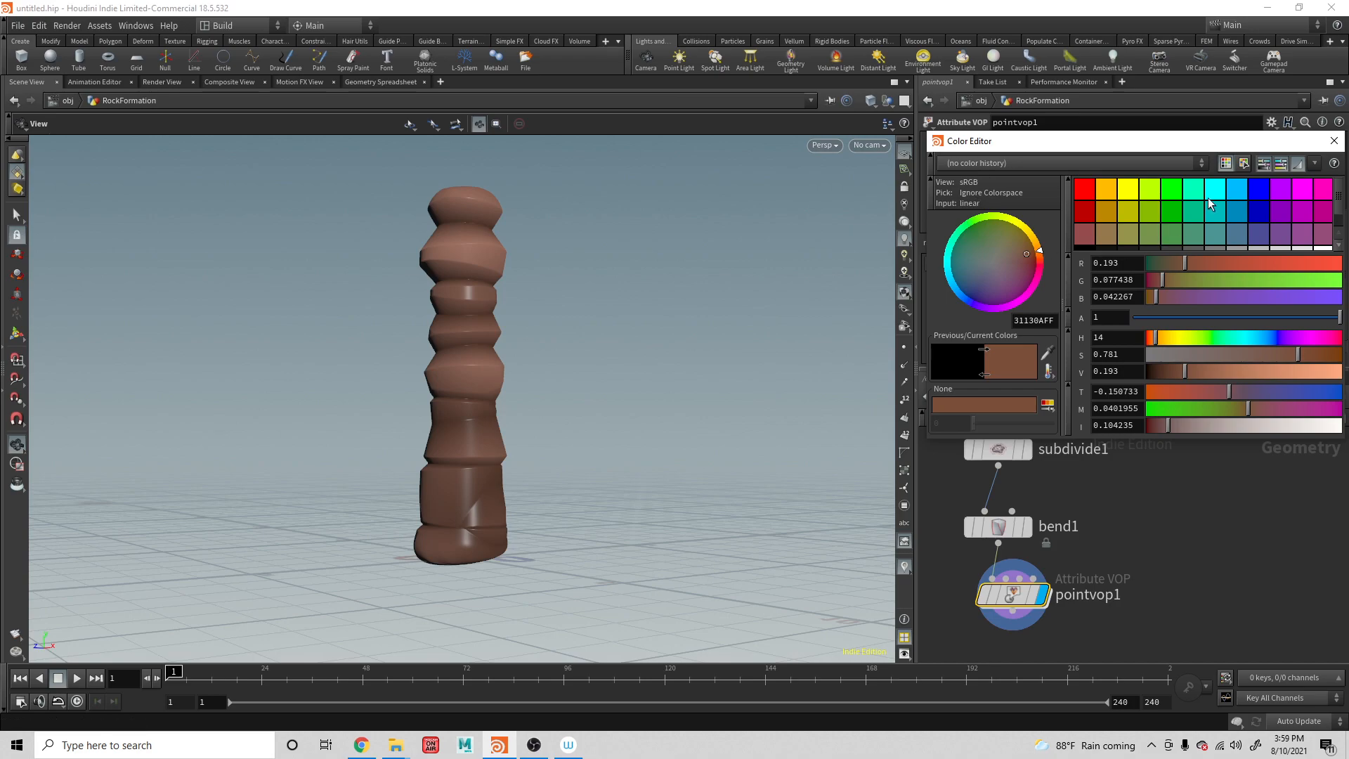
pyautogui.click(1334, 140)
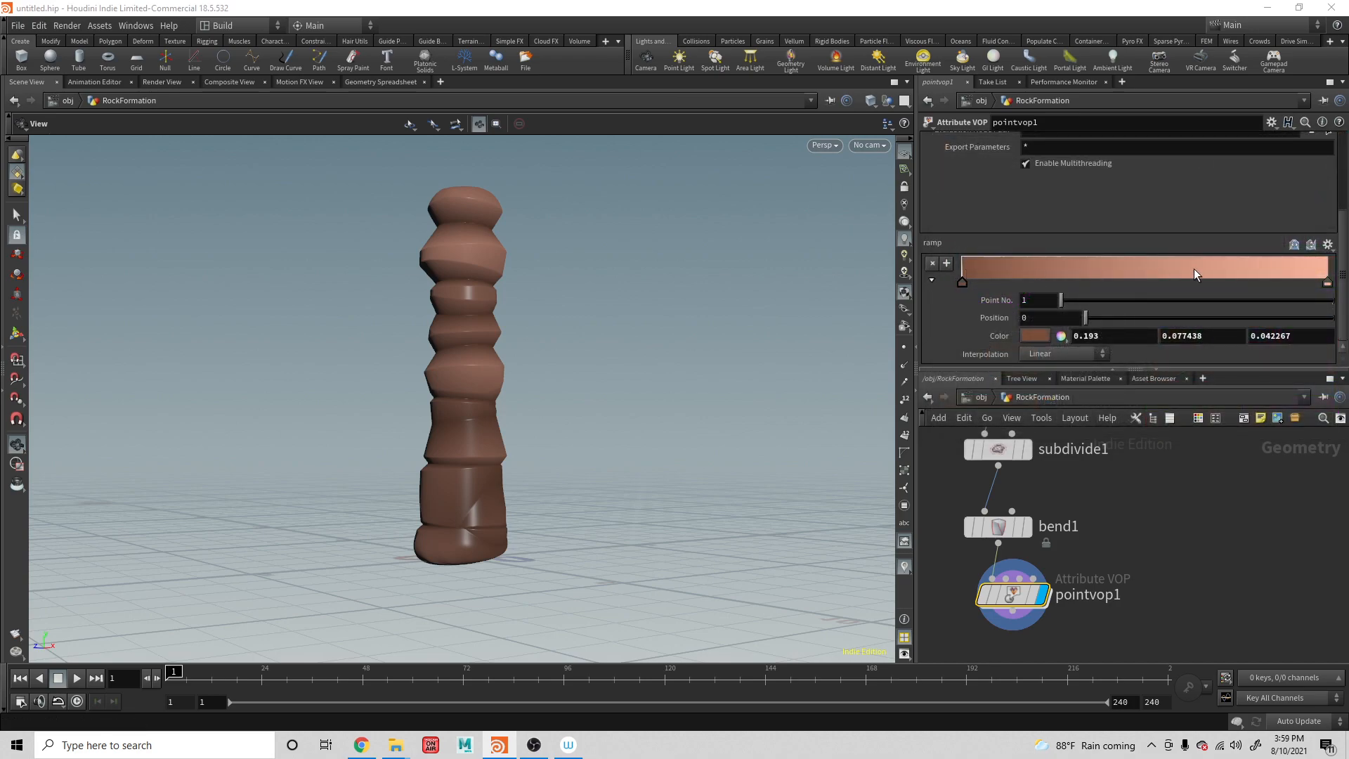
# Move the ramp's salmon point to position 0.0307692 and inspect the coloring on the rock column
pyautogui.moveTo(1324, 282)
pyautogui.mouseDown()
pyautogui.moveTo(1210, 275)
pyautogui.moveTo(1014, 304)
pyautogui.moveTo(1034, 304)
pyautogui.moveTo(1006, 278)
pyautogui.moveTo(972, 279)
pyautogui.mouseUp()
pyautogui.moveTo(559, 316); pyautogui.dragTo(599, 336)
pyautogui.moveTo(725, 332); pyautogui.dragTo(676, 357)
pyautogui.scroll(-3, 675, 358)
pyautogui.moveTo(801, 371); pyautogui.dragTo(447, 383)
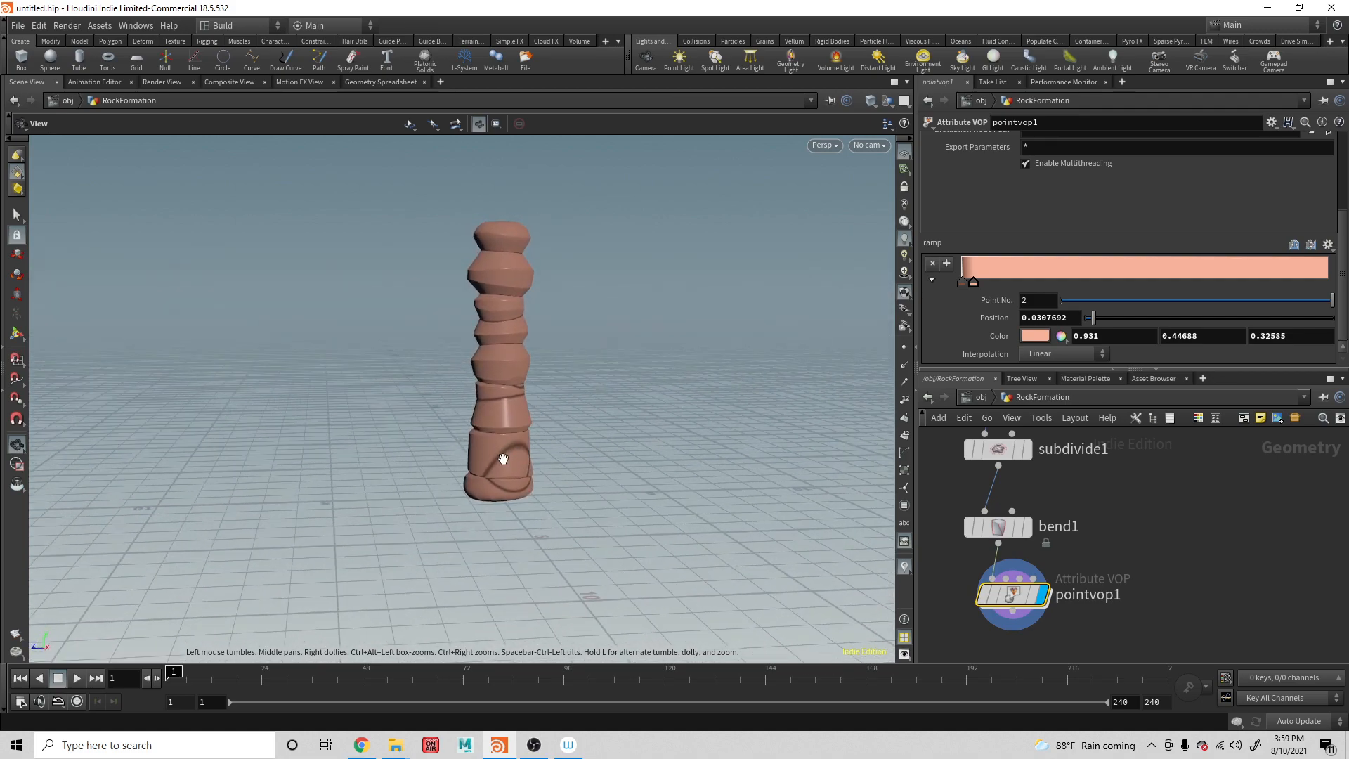
pyautogui.scroll(5, 536, 395)
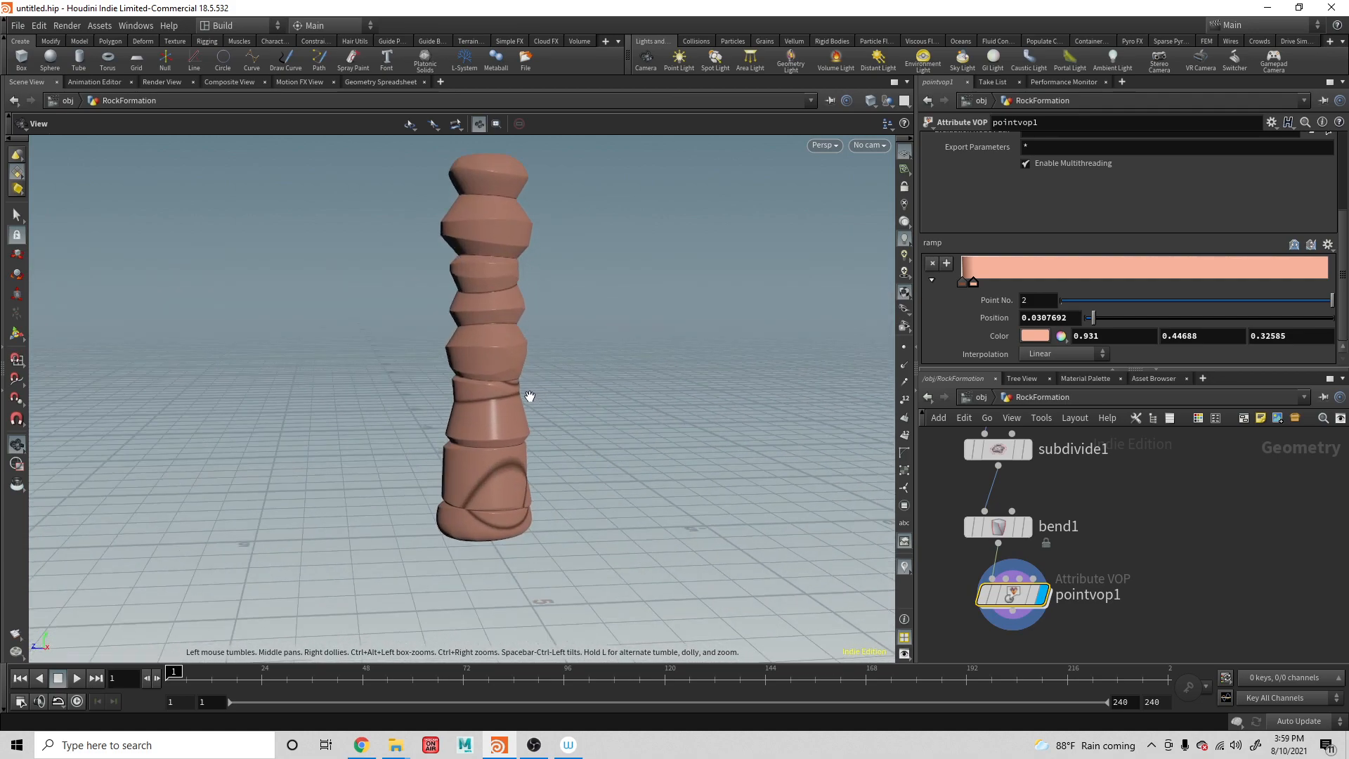
# Set subdivide1's Depth to 8 and check the lower part of the rock column
pyautogui.moveTo(1124, 479); pyautogui.dragTo(1120, 553, button='middle')
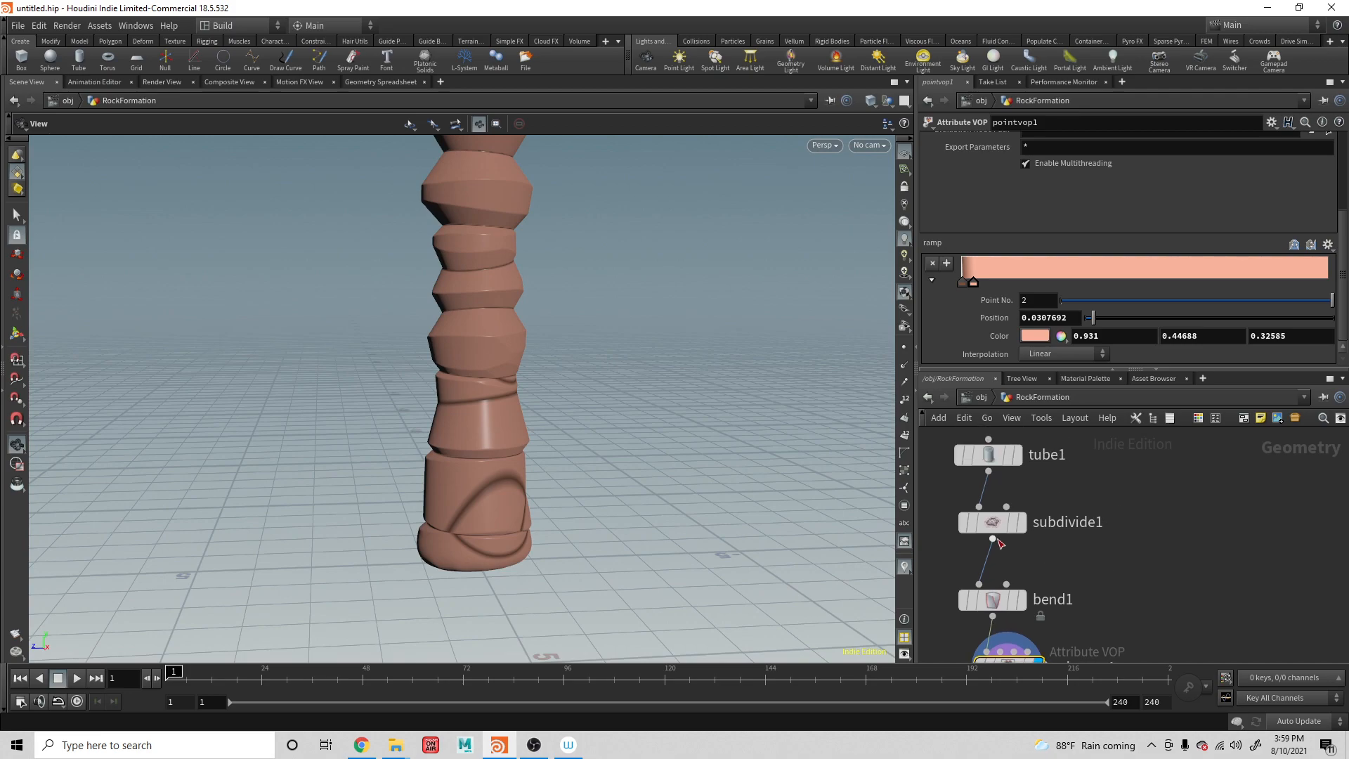
pyautogui.click(998, 530)
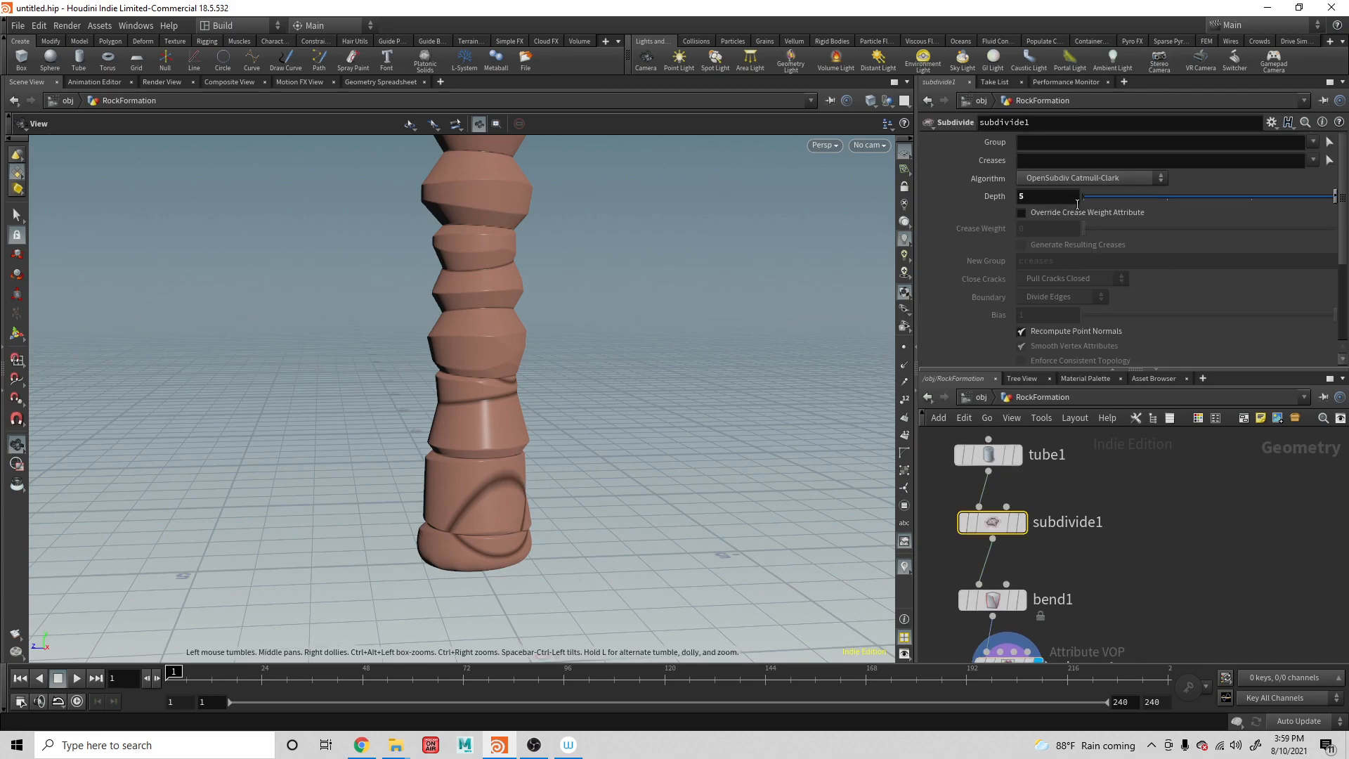
pyautogui.click(1047, 196)
pyautogui.write('8')
pyautogui.press('Return')
pyautogui.moveTo(479, 559); pyautogui.dragTo(510, 483)
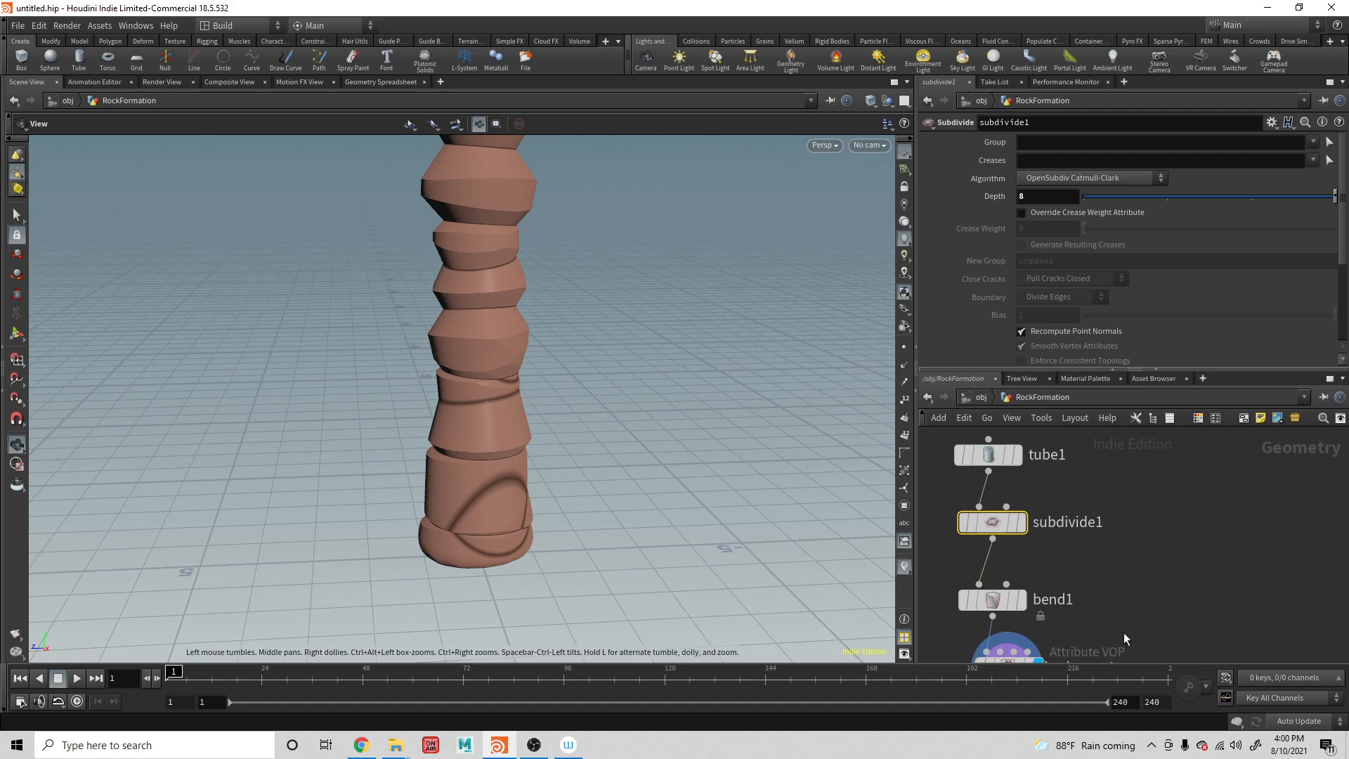
# Inside pointvop1, set the Source Max of fit1 to 0.593
pyautogui.moveTo(1100, 605); pyautogui.dragTo(1103, 537, button='middle')
pyautogui.click(1005, 607)
pyautogui.doubleClick(1005, 607)
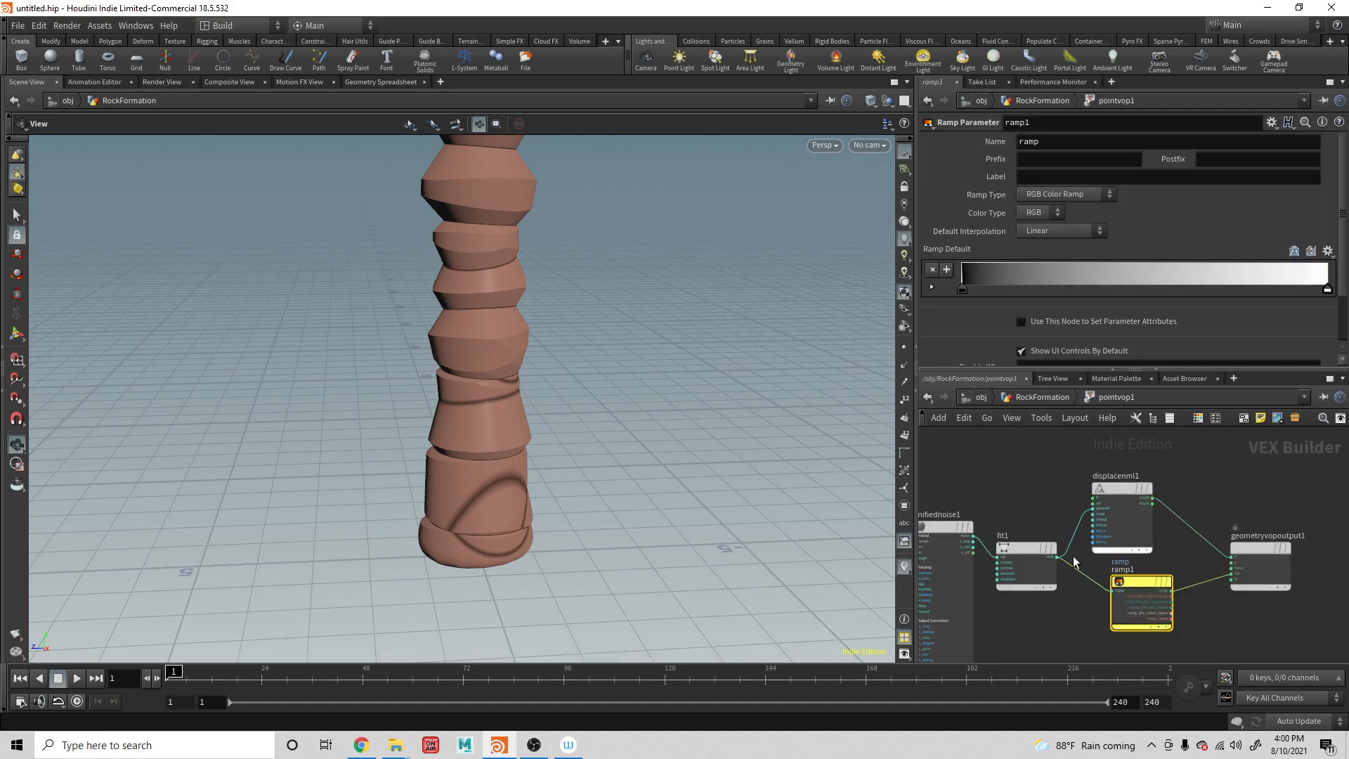
pyautogui.click(1019, 549)
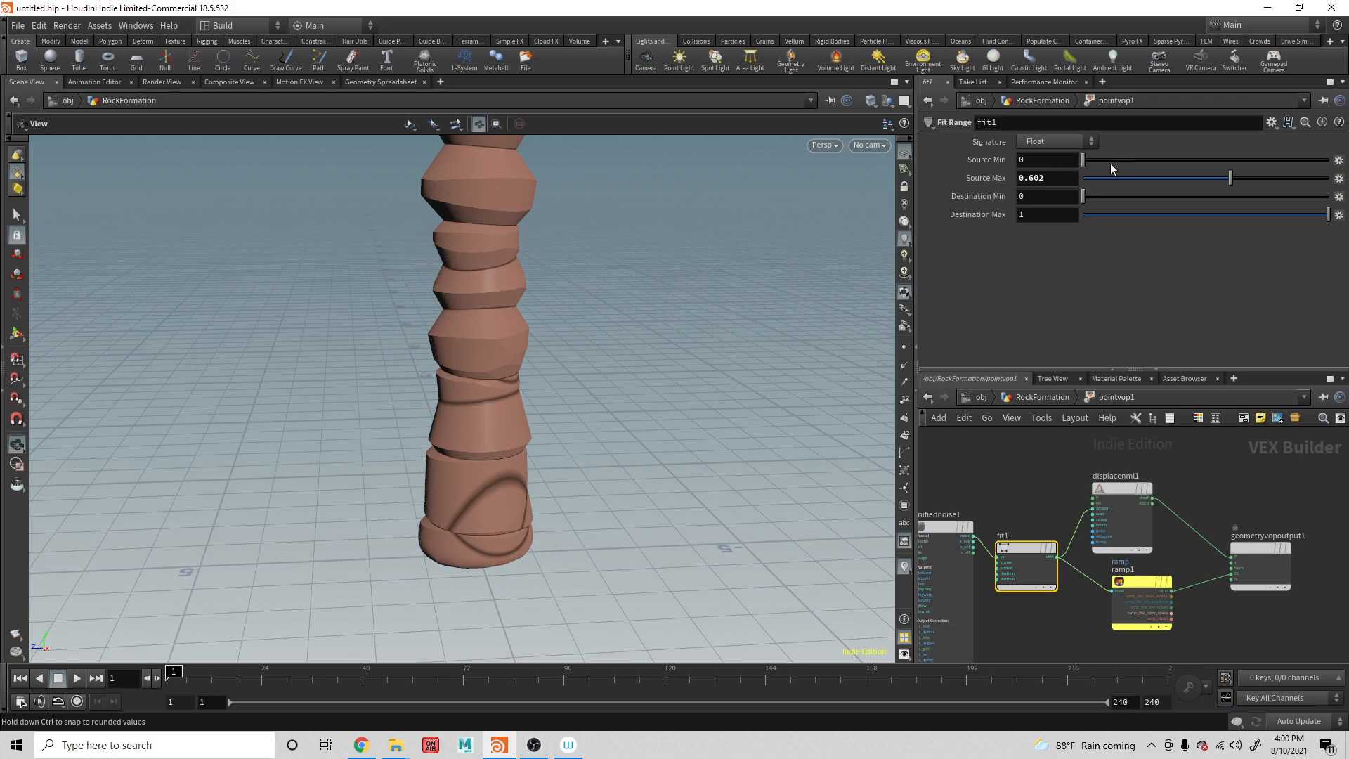
pyautogui.moveTo(1235, 176); pyautogui.dragTo(1228, 178)
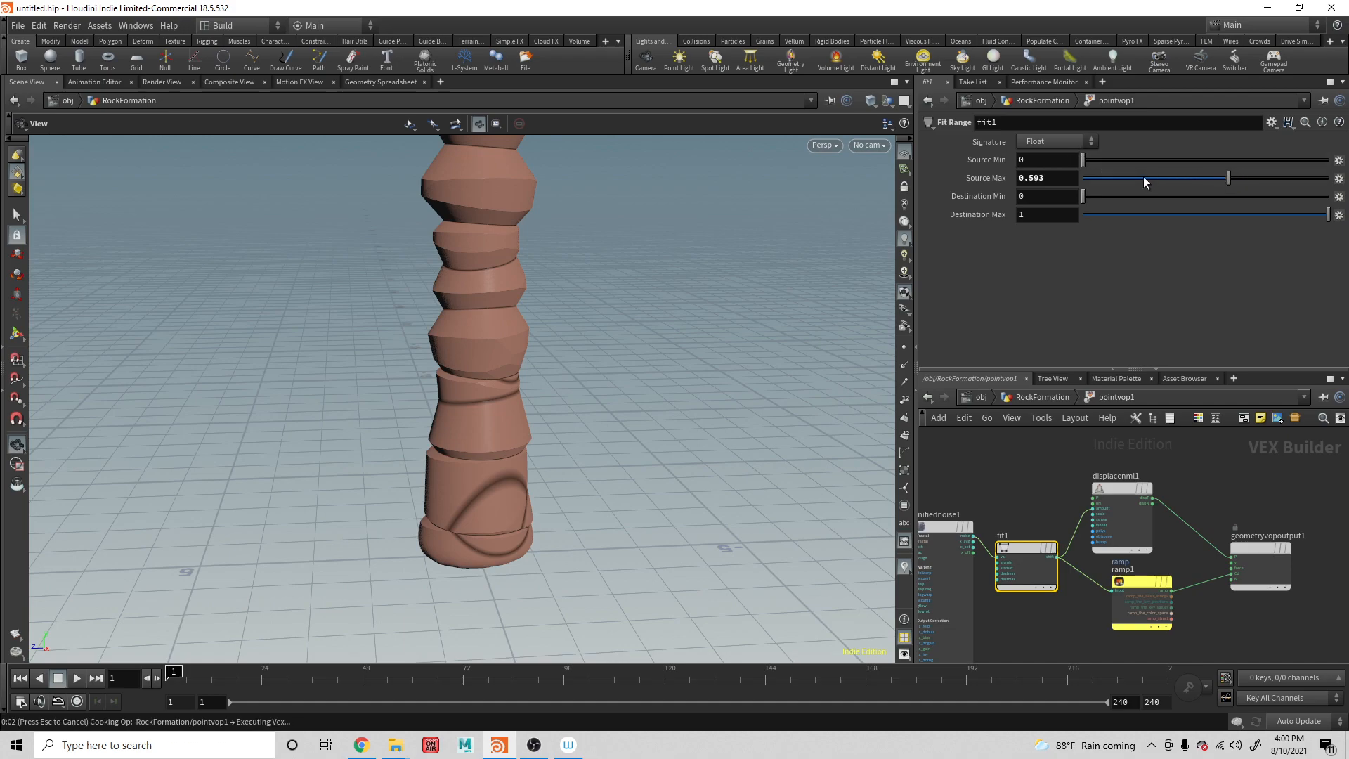
# Lower the Source Max of fit1 to 0.246 and inspect the displaced rock column from several angles
pyautogui.moveTo(1165, 176); pyautogui.dragTo(1165, 179)
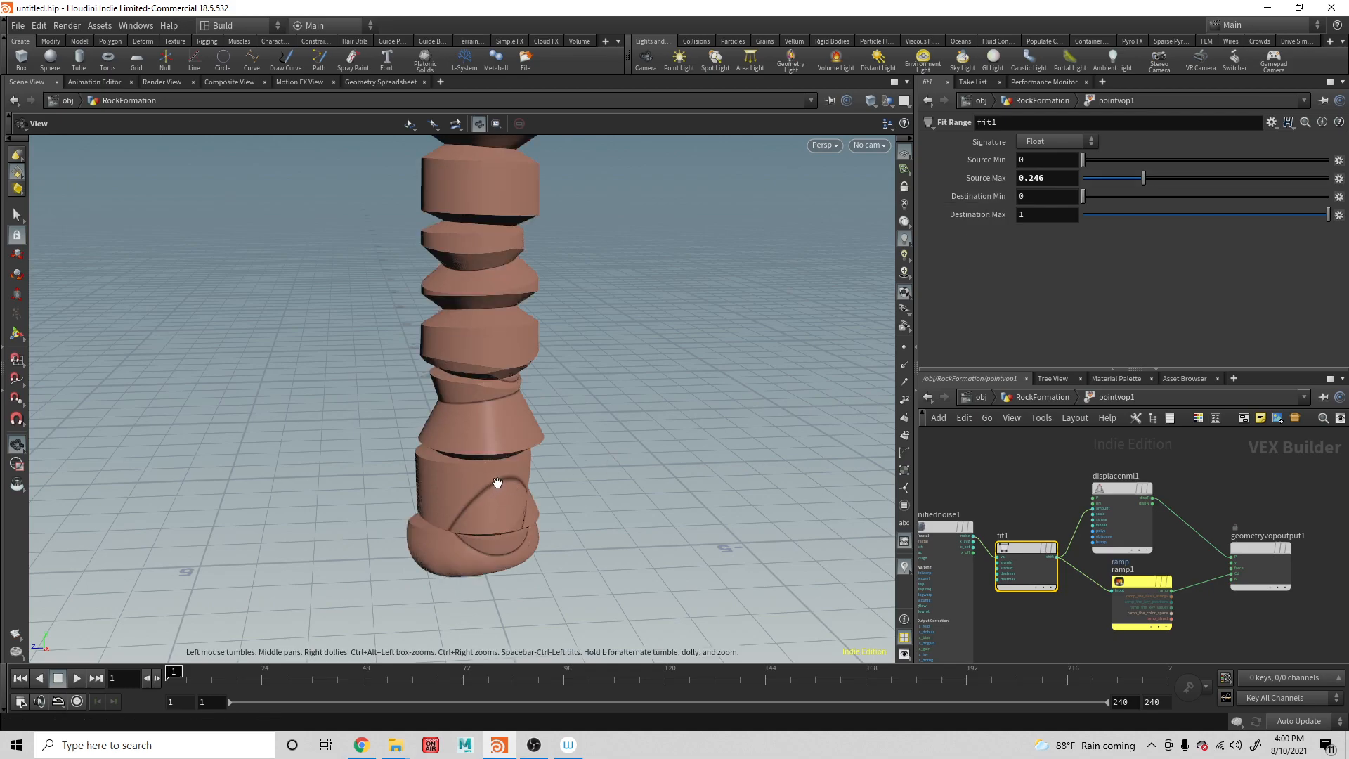
pyautogui.moveTo(590, 443); pyautogui.dragTo(768, 400)
pyautogui.press('super')
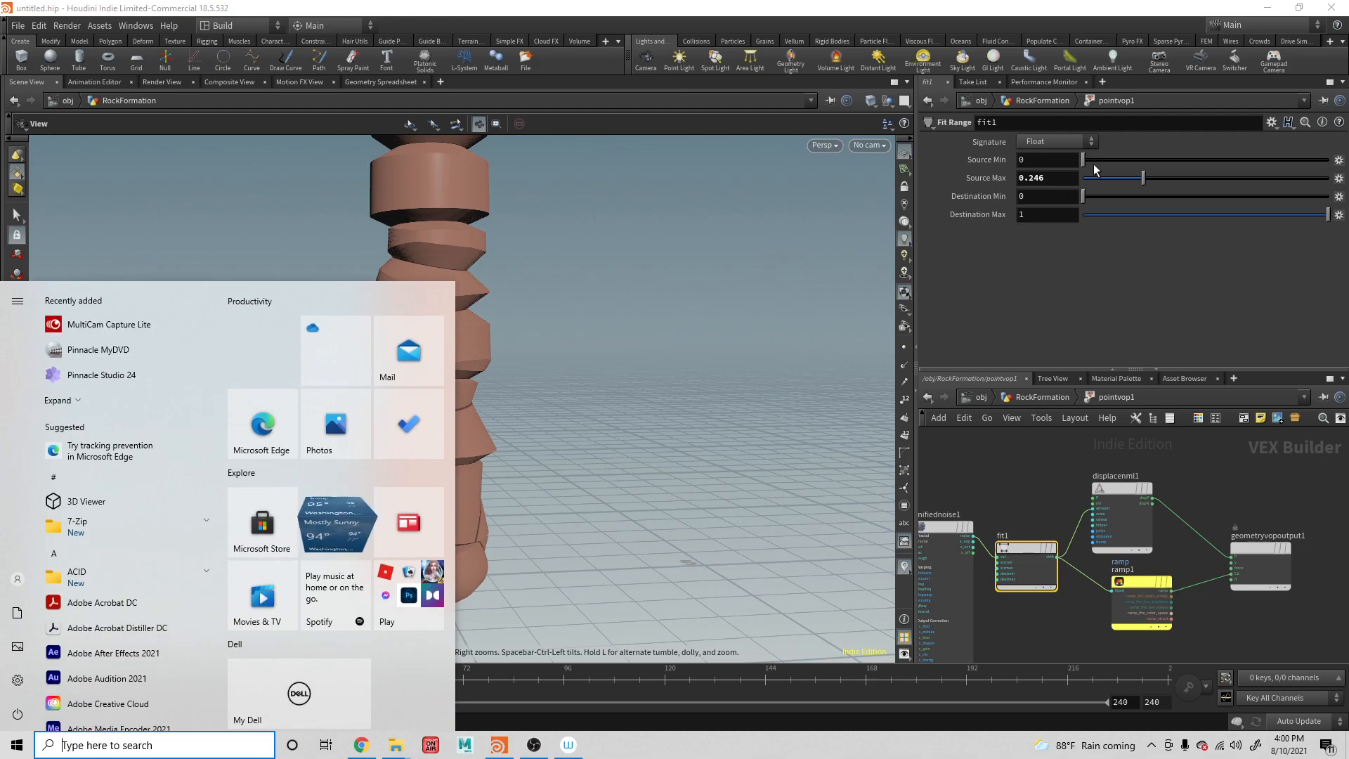
pyautogui.click(759, 400)
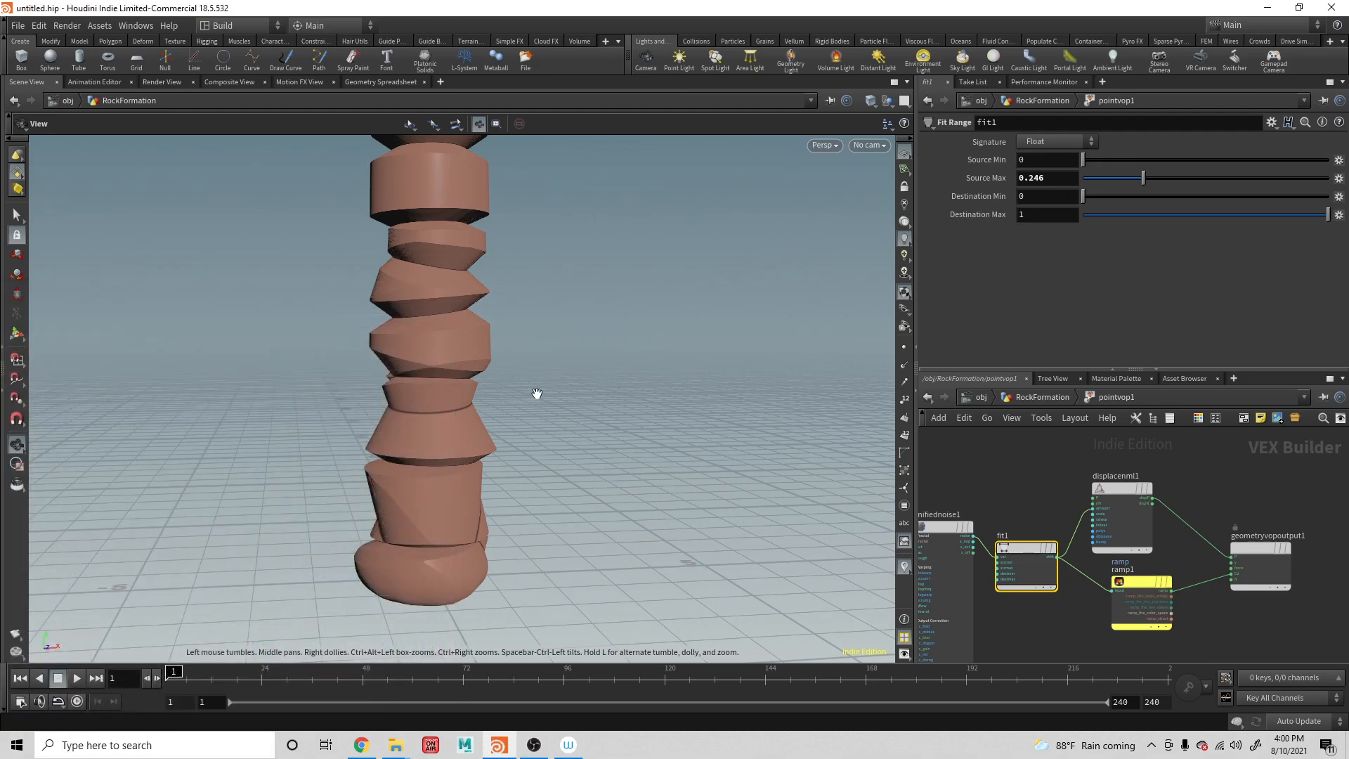
pyautogui.moveTo(629, 431); pyautogui.dragTo(677, 386)
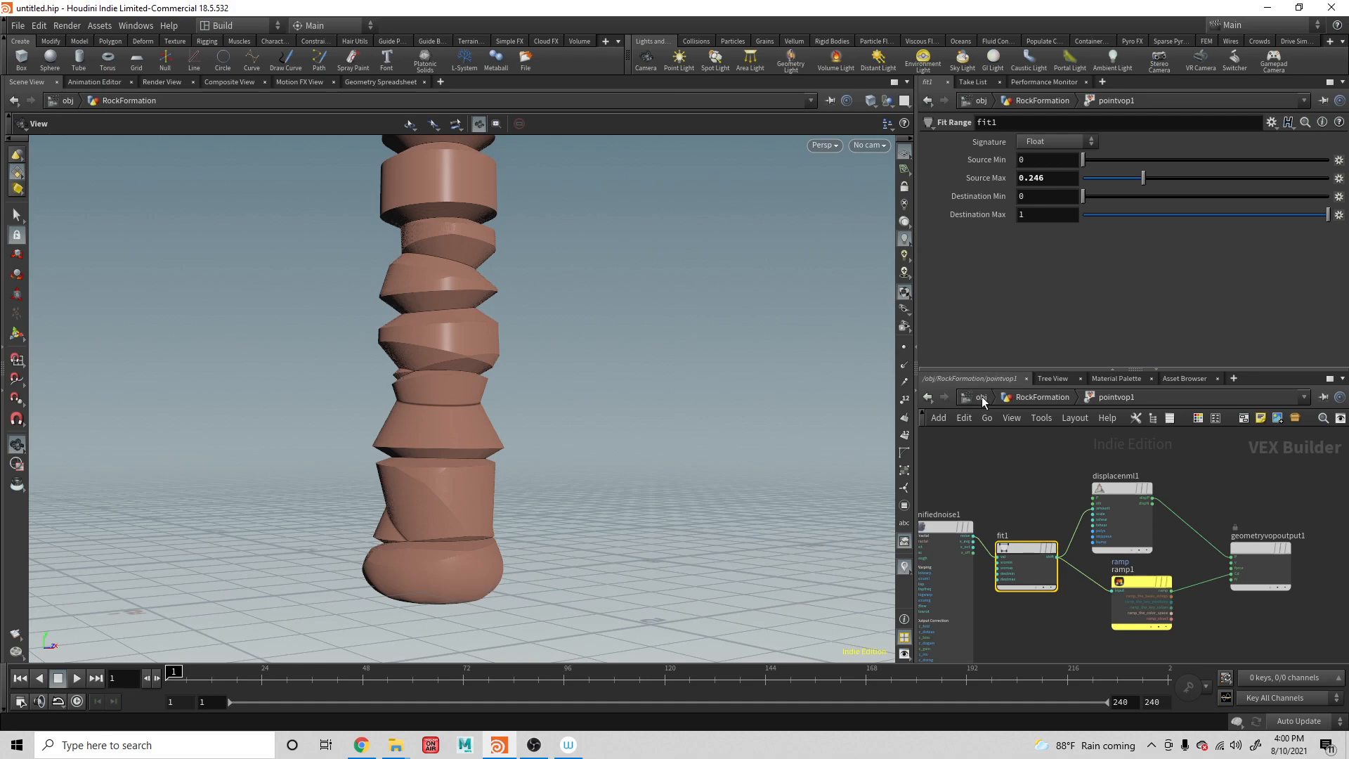
# Back in the RockFormation network, shift pointvop1's salmon ramp point slightly away from the start and brighten the start point's color to value 0.613
pyautogui.click(1041, 398)
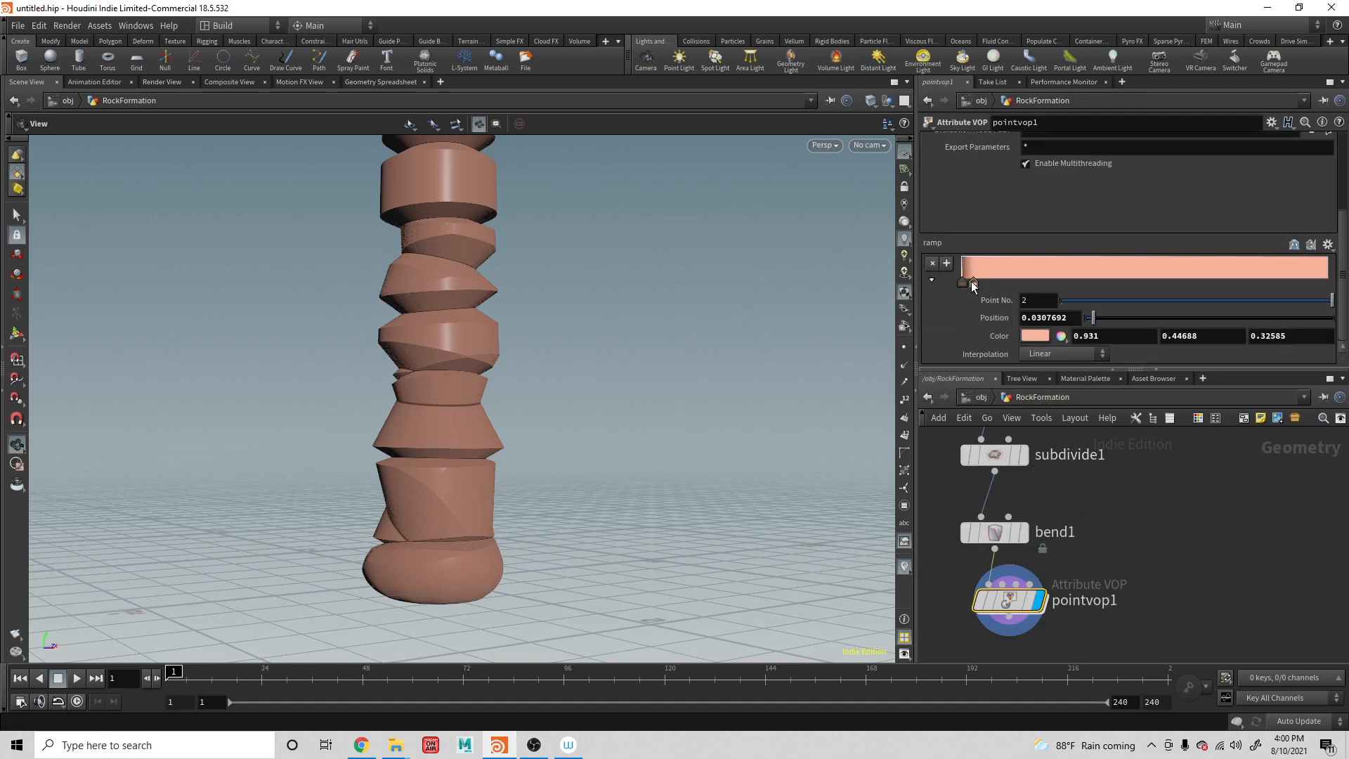
pyautogui.moveTo(986, 283); pyautogui.dragTo(985, 279)
pyautogui.moveTo(681, 368); pyautogui.dragTo(535, 380)
pyautogui.doubleClick(963, 284)
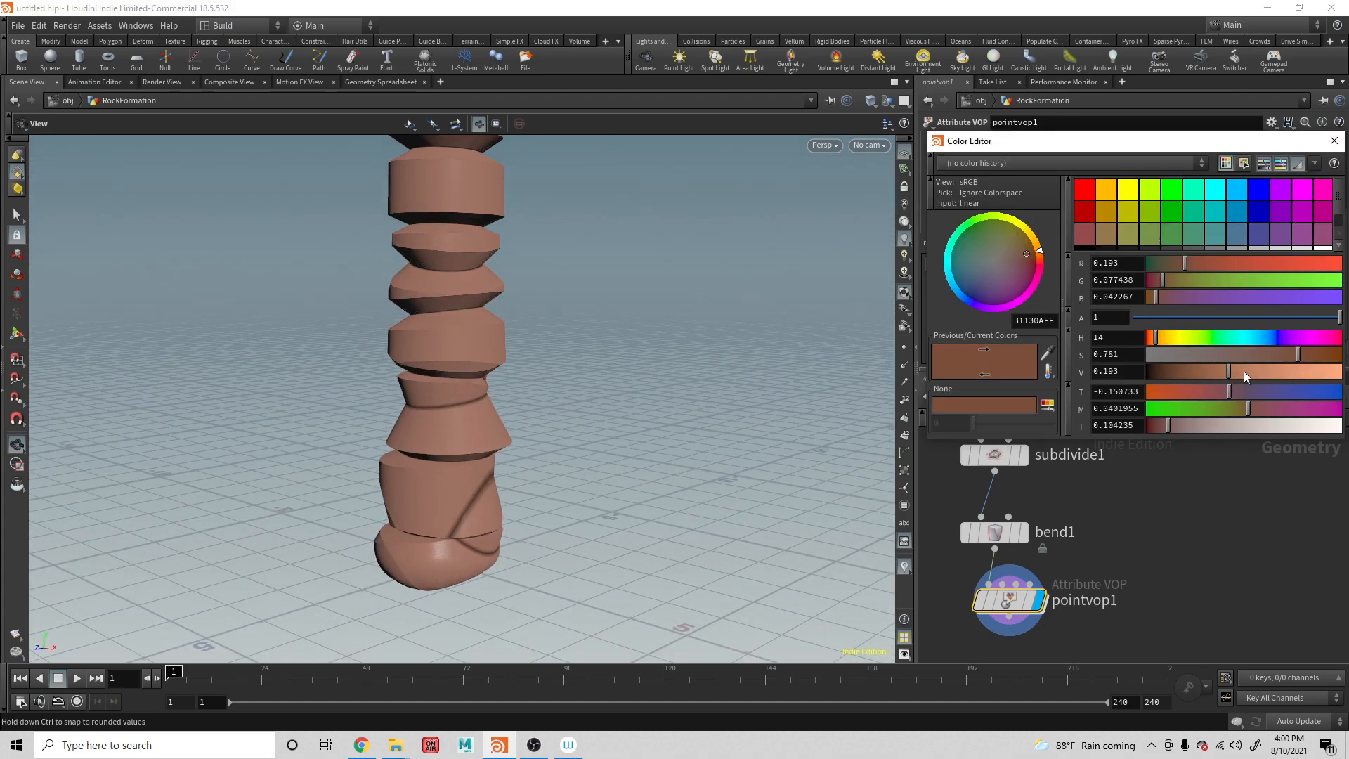
pyautogui.moveTo(1262, 371); pyautogui.dragTo(1266, 370)
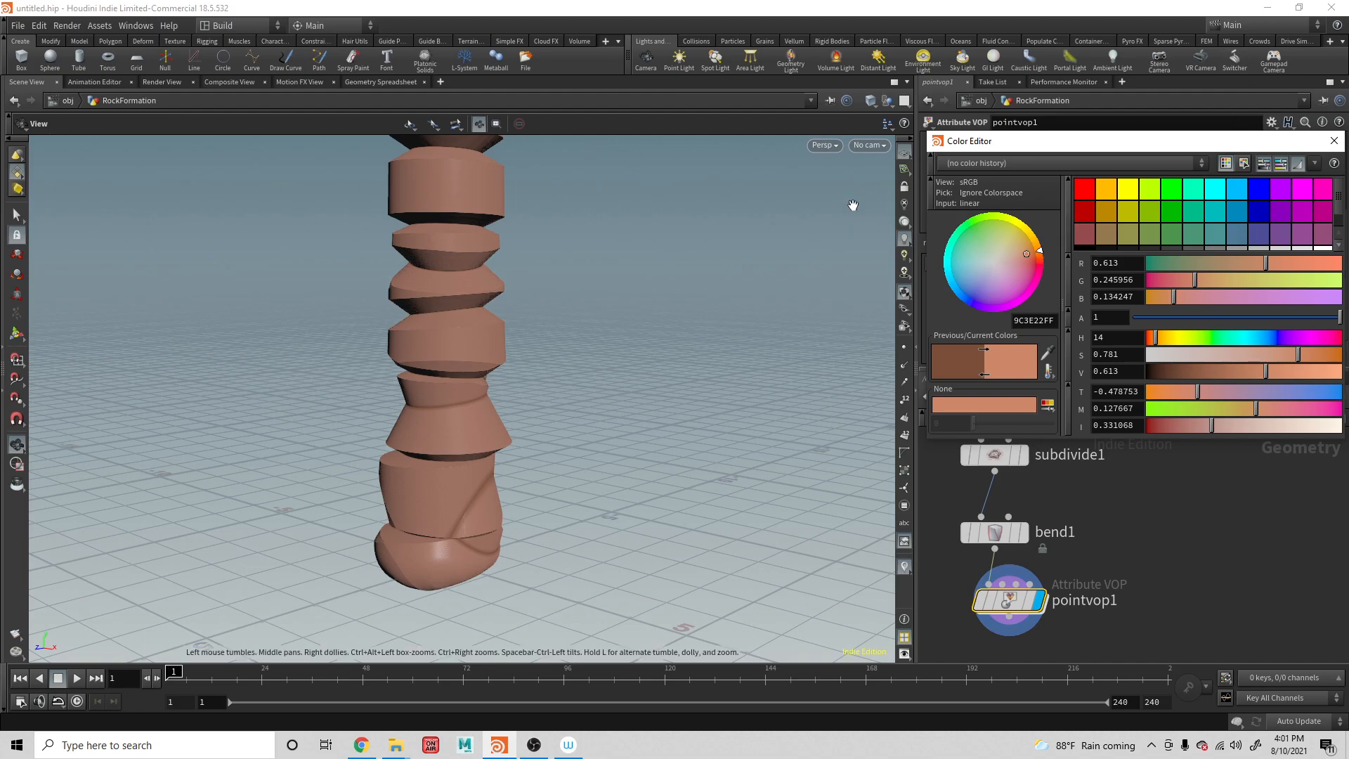
pyautogui.moveTo(642, 324); pyautogui.dragTo(581, 441)
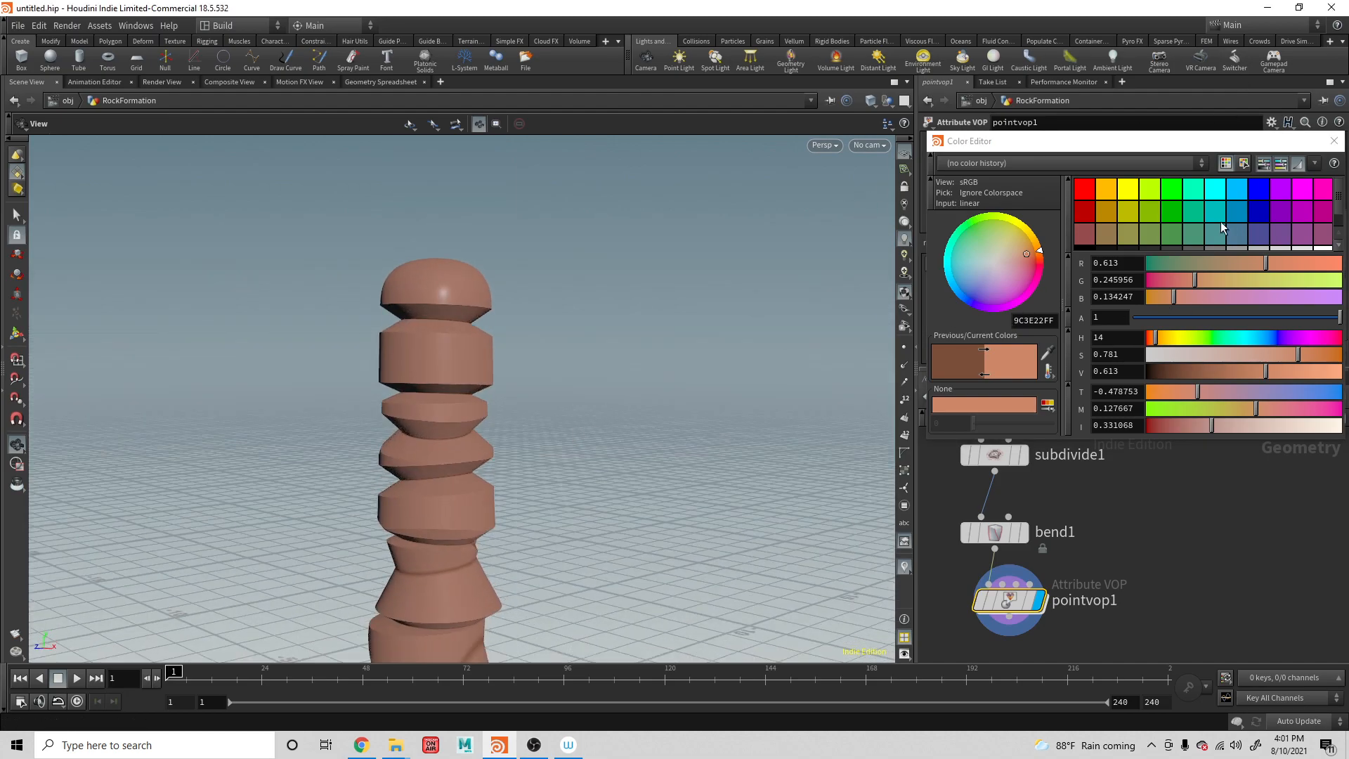
pyautogui.click(1334, 140)
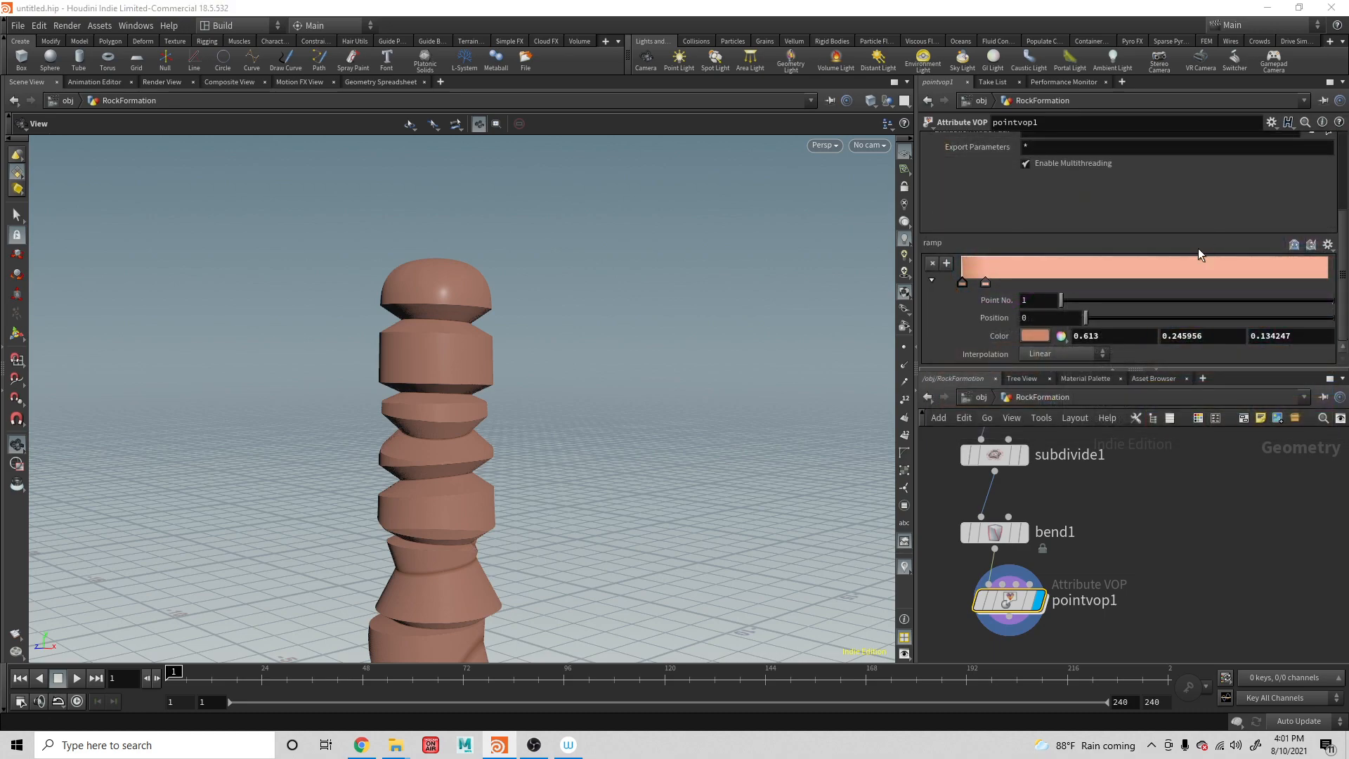
pyautogui.click(1056, 281)
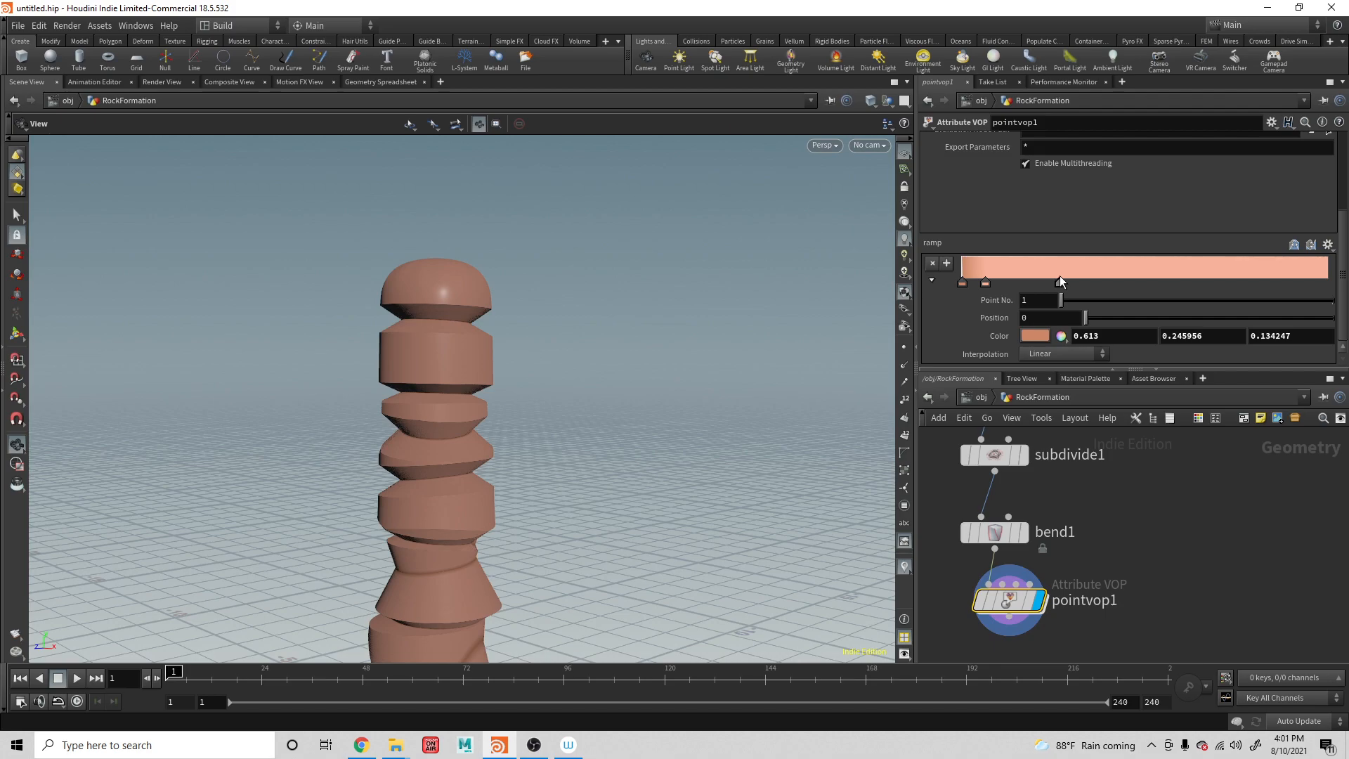
pyautogui.click(1060, 282)
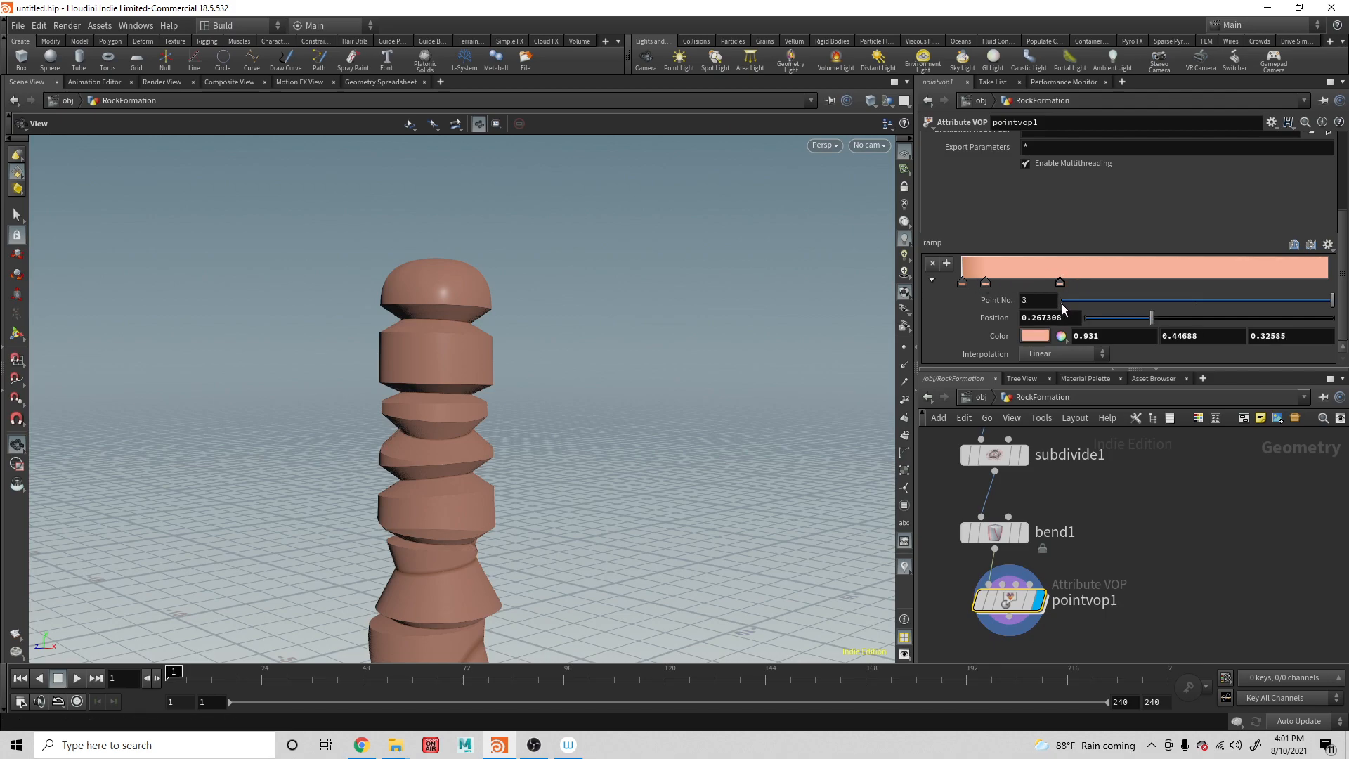
pyautogui.moveTo(1061, 283); pyautogui.dragTo(1060, 306)
# Move the ramp's salmon point to position 0.45 and check the whole rock column
pyautogui.click(986, 282)
pyautogui.moveTo(1190, 277); pyautogui.dragTo(1127, 278)
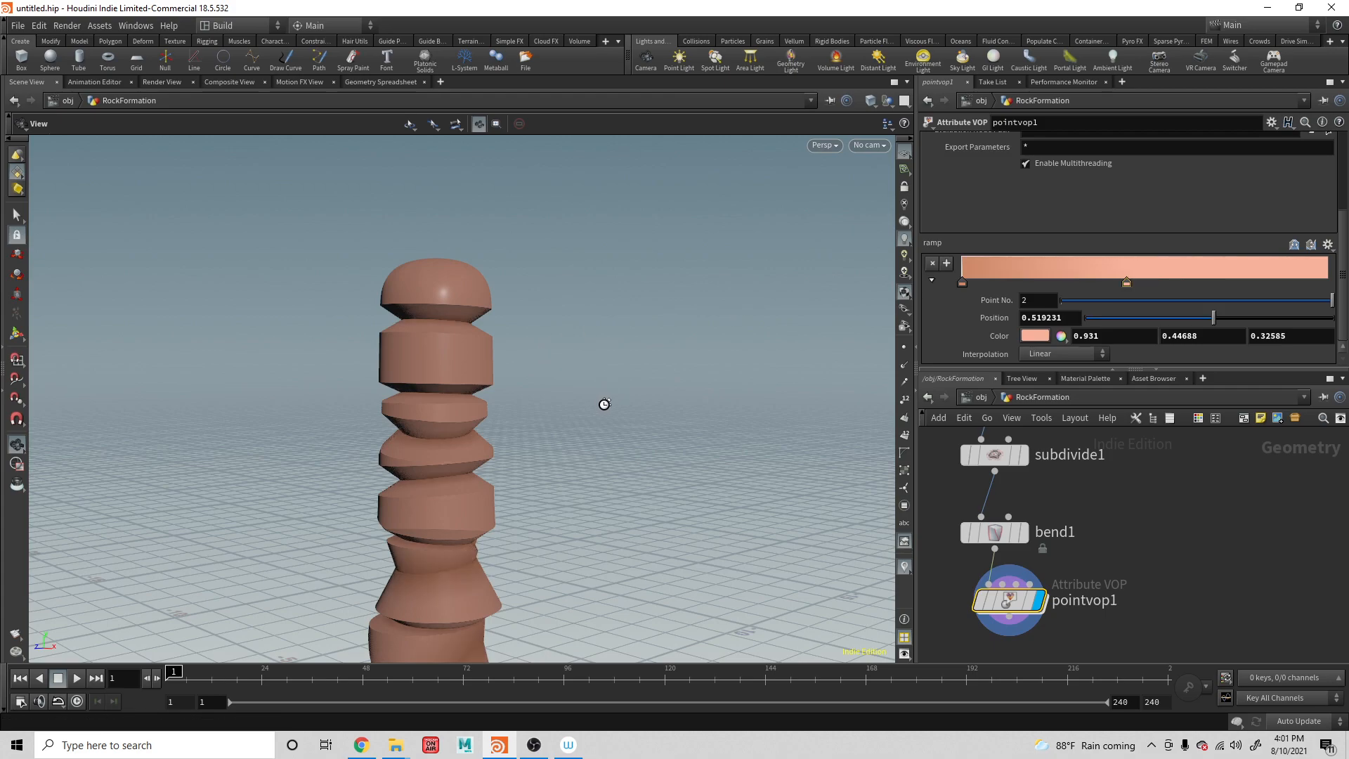
pyautogui.scroll(-8, 585, 409)
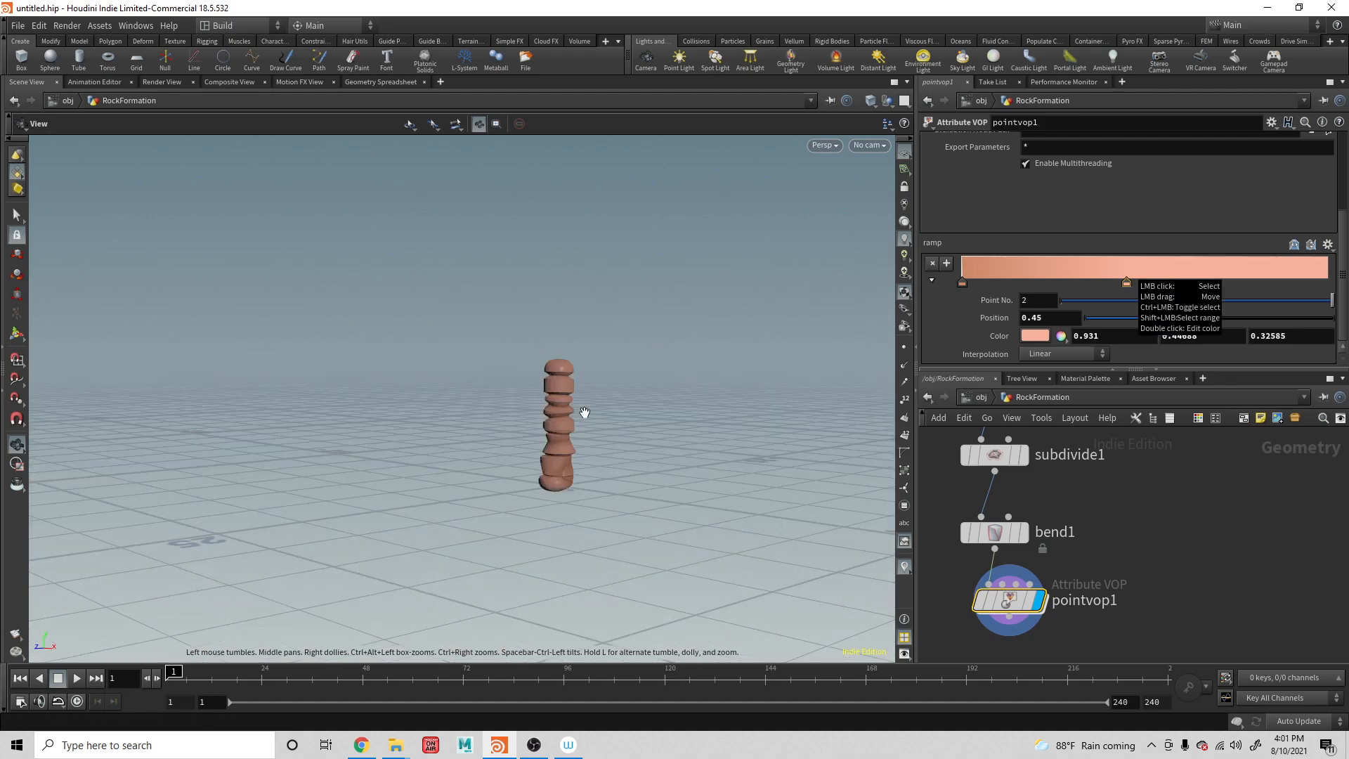
pyautogui.scroll(6, 584, 409)
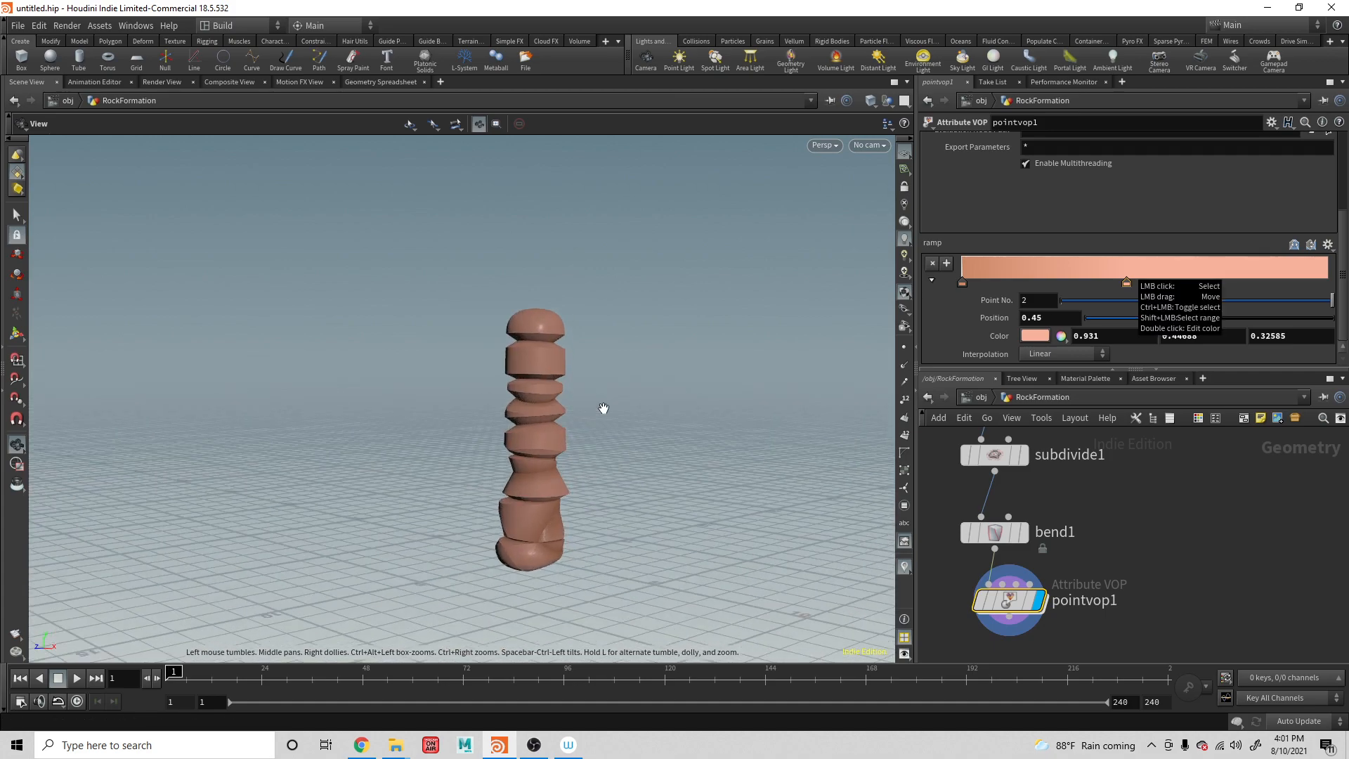
# Add a second Point VOP wired after pointvop1 and display its output
pyautogui.click(1009, 617)
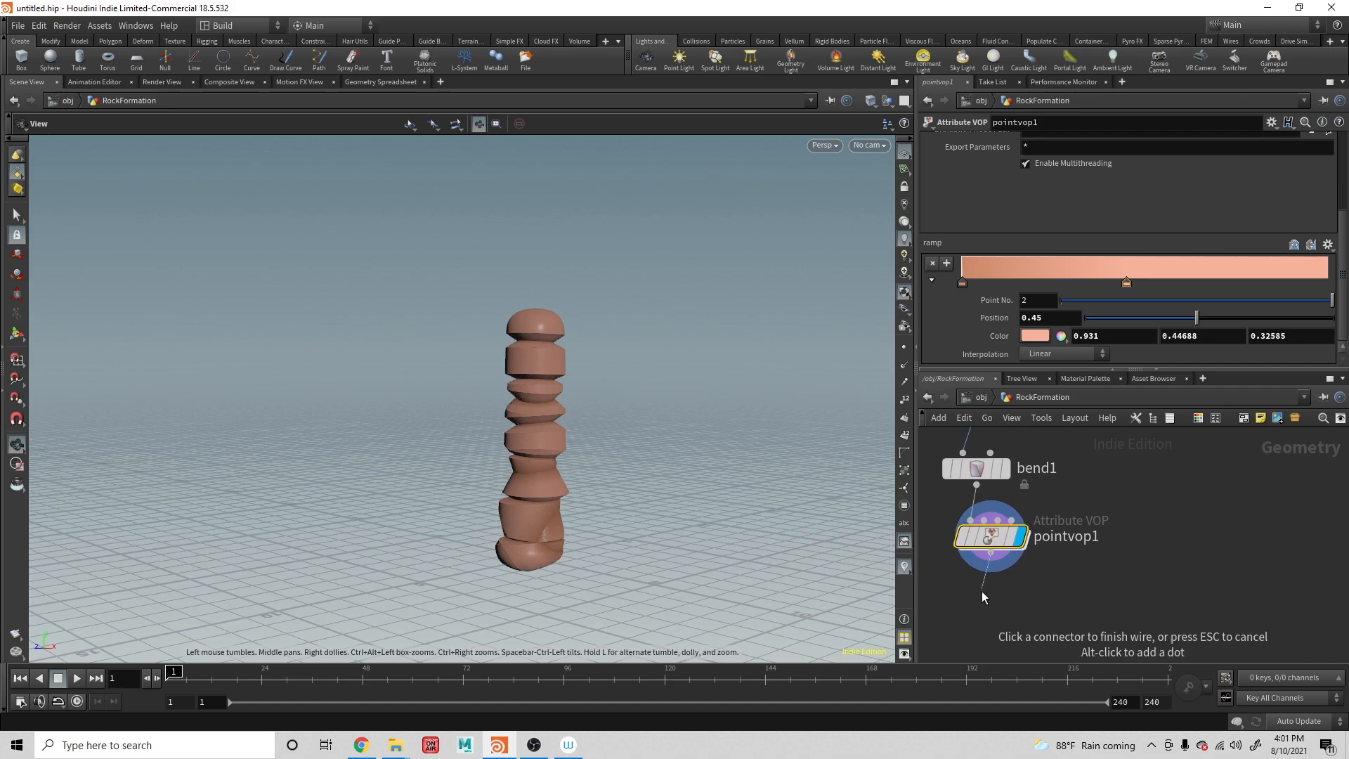
pyautogui.press('Tab')
pyautogui.write('pointv')
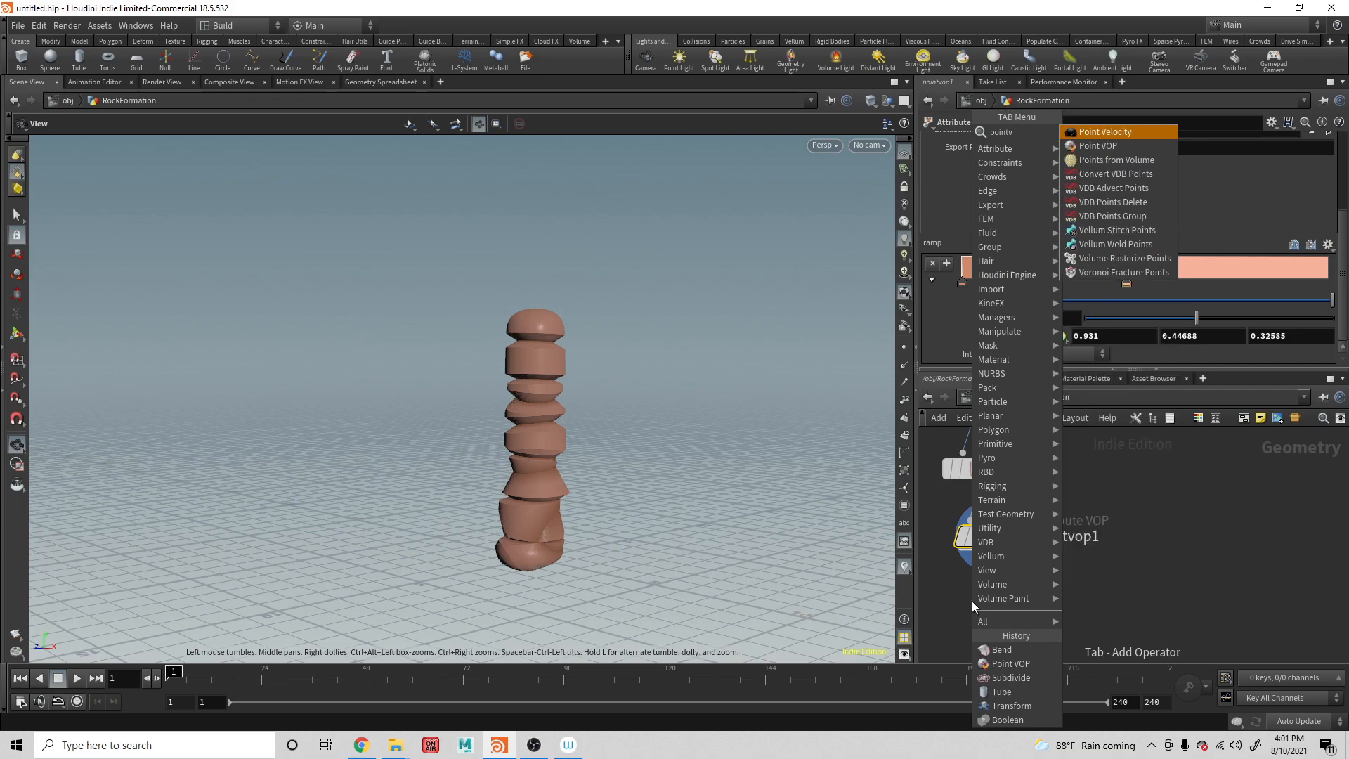
pyautogui.press('Down')
pyautogui.press('Return')
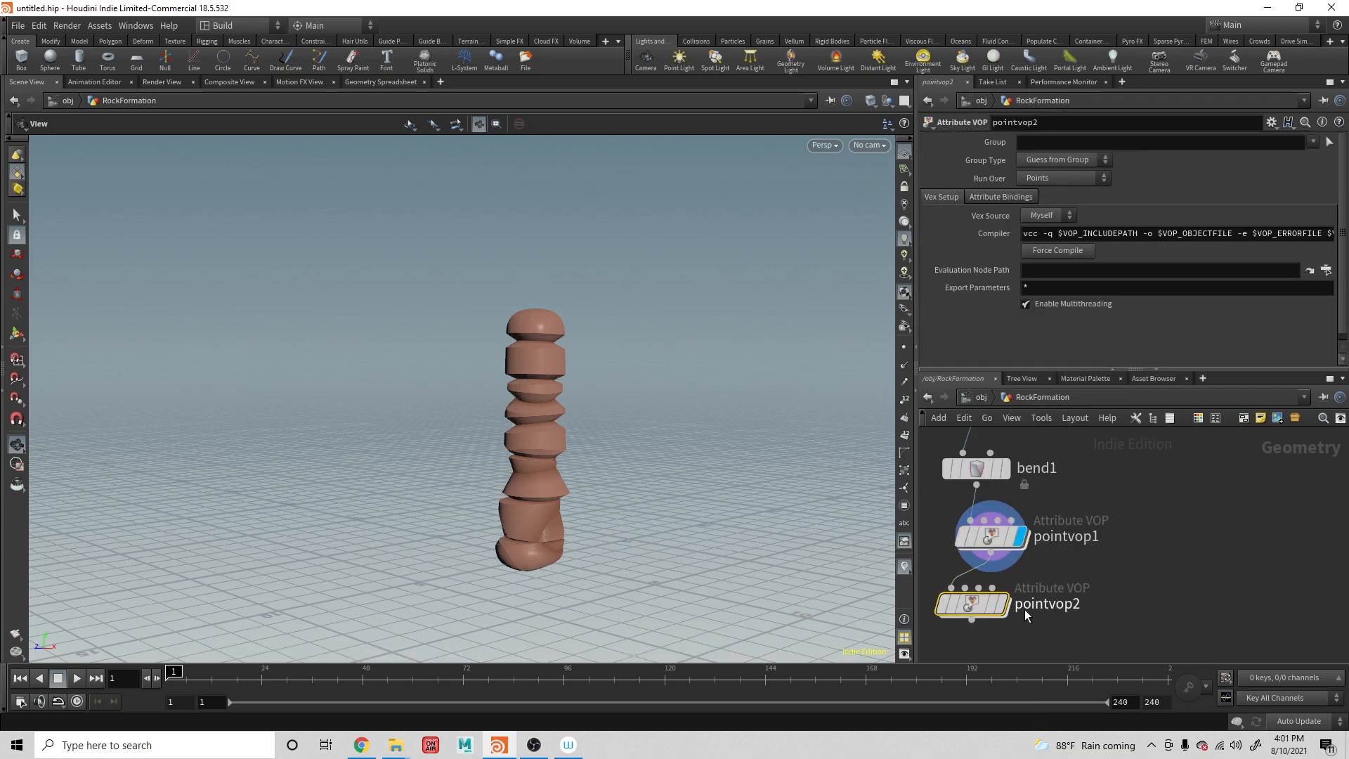
pyautogui.click(1003, 606)
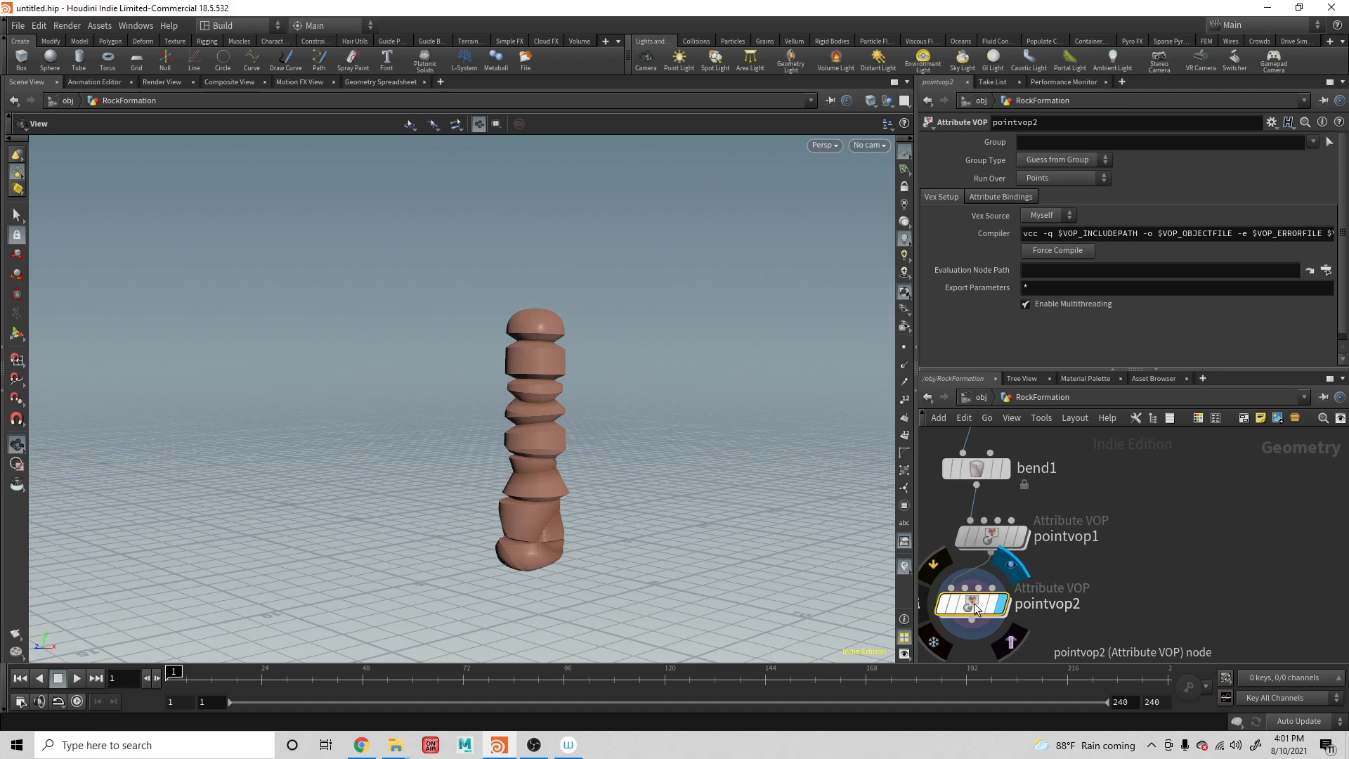
# Inside pointvop2, make room between the global and output nodes and add a Unified Noise node there
pyautogui.doubleClick(974, 604)
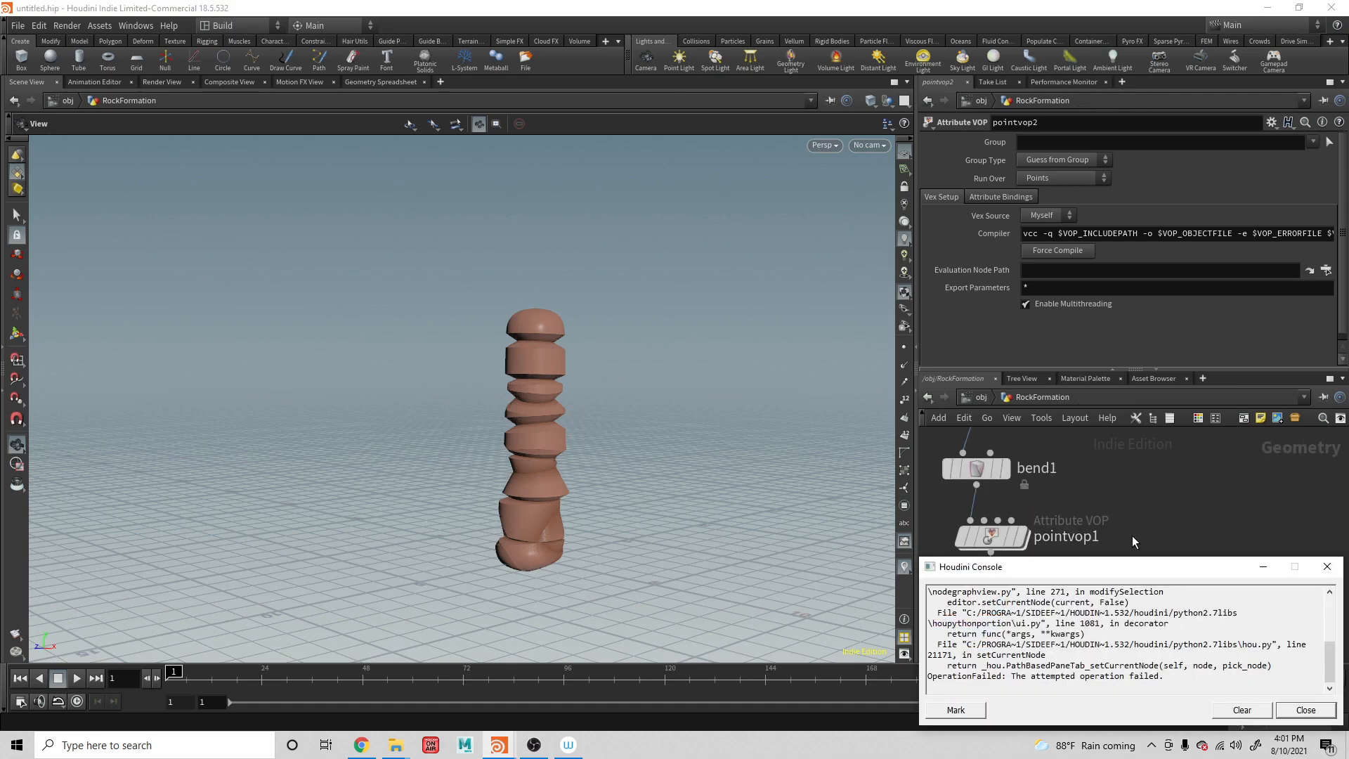
pyautogui.click(1307, 710)
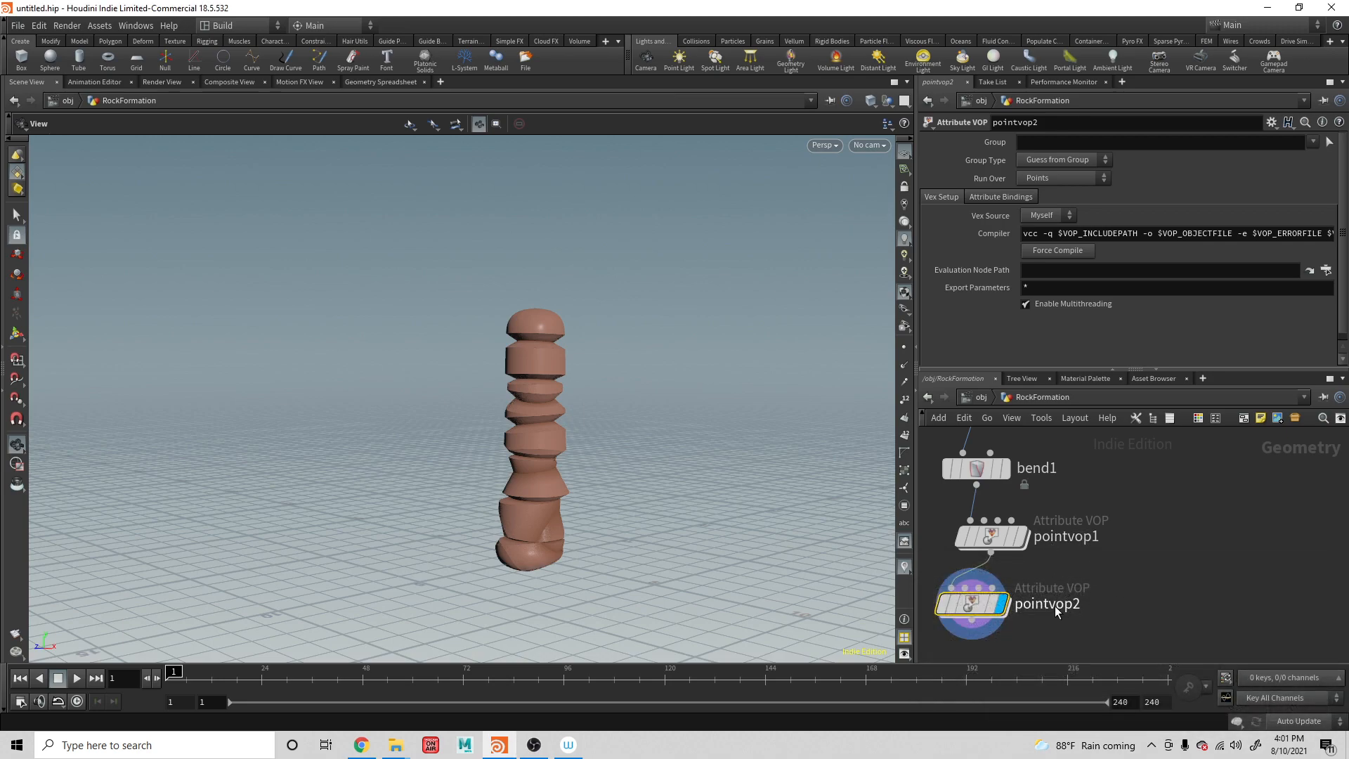
pyautogui.doubleClick(970, 603)
pyautogui.moveTo(1084, 539); pyautogui.dragTo(983, 509)
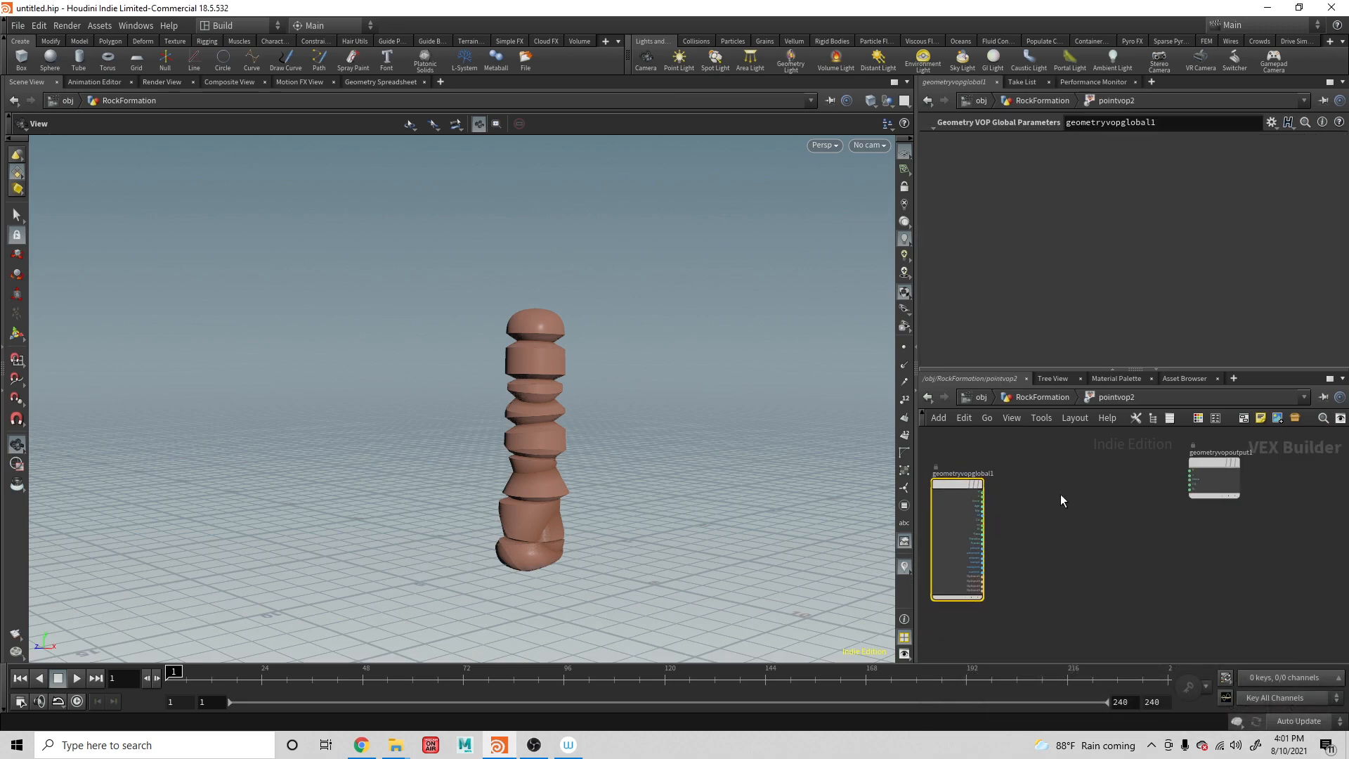
pyautogui.press('Tab')
pyautogui.write('p')
pyautogui.press('BackSpace')
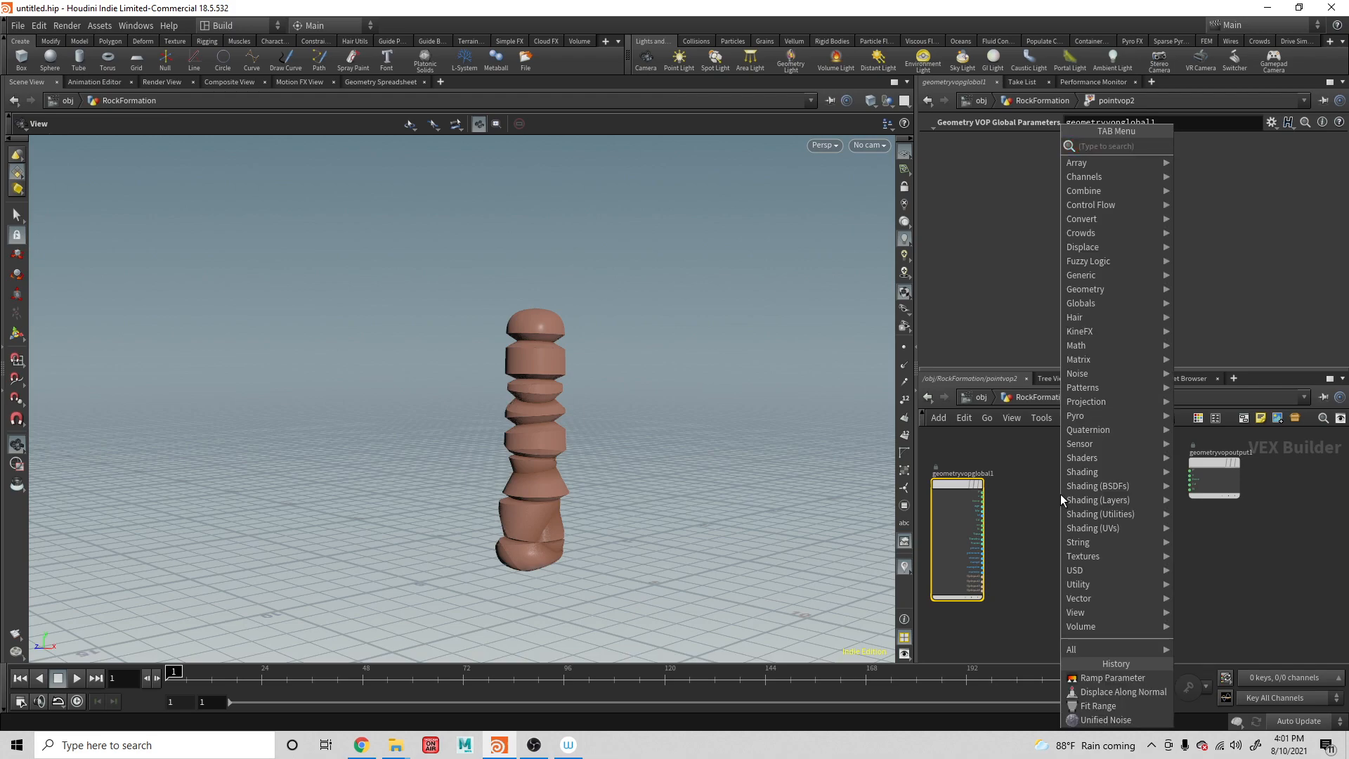
pyautogui.write('un')
pyautogui.press('Return')
pyautogui.click(1061, 492)
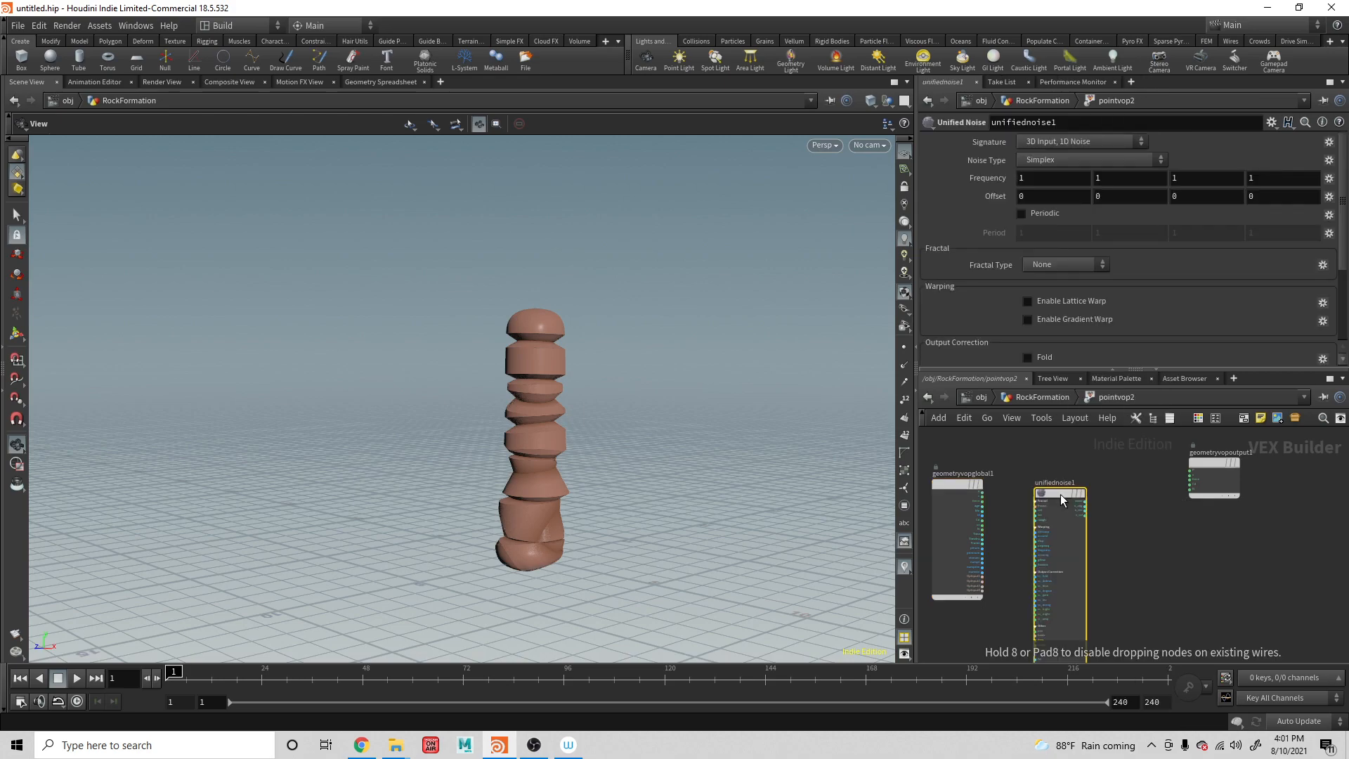
# Connect the global P output to the position input of unifiednoise1
pyautogui.moveTo(983, 495); pyautogui.dragTo(1010, 544)
pyautogui.scroll(4, 1011, 543)
pyautogui.moveTo(1021, 567); pyautogui.dragTo(991, 429, button='middle')
pyautogui.click(1019, 582)
pyautogui.moveTo(977, 554); pyautogui.dragTo(1008, 687, button='middle')
pyautogui.moveTo(1027, 510); pyautogui.dragTo(895, 559, button='middle')
pyautogui.moveTo(1150, 474); pyautogui.dragTo(1347, 481, button='middle')
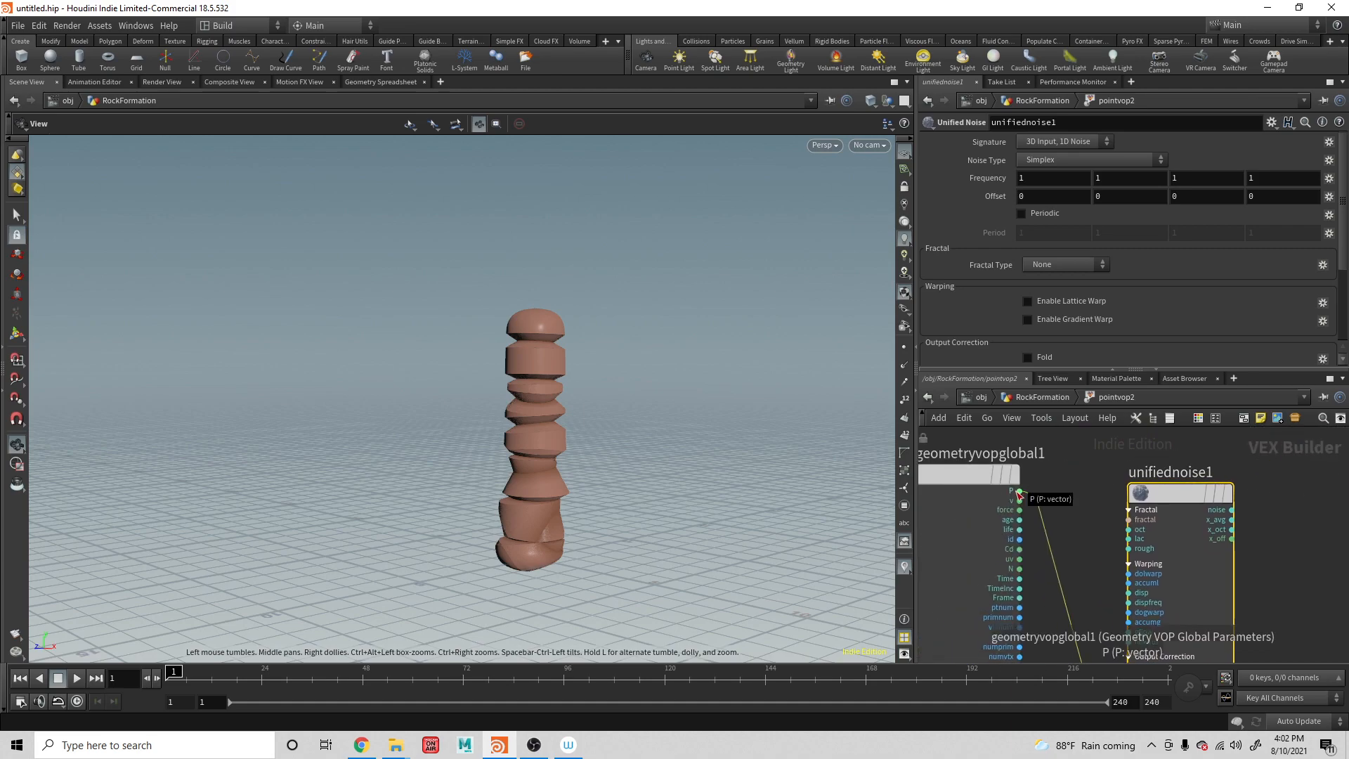
# Preview the noise as color by wiring unifiednoise1's noise output into Cd of the geometry output
pyautogui.moveTo(1323, 528); pyautogui.dragTo(1064, 541, button='middle')
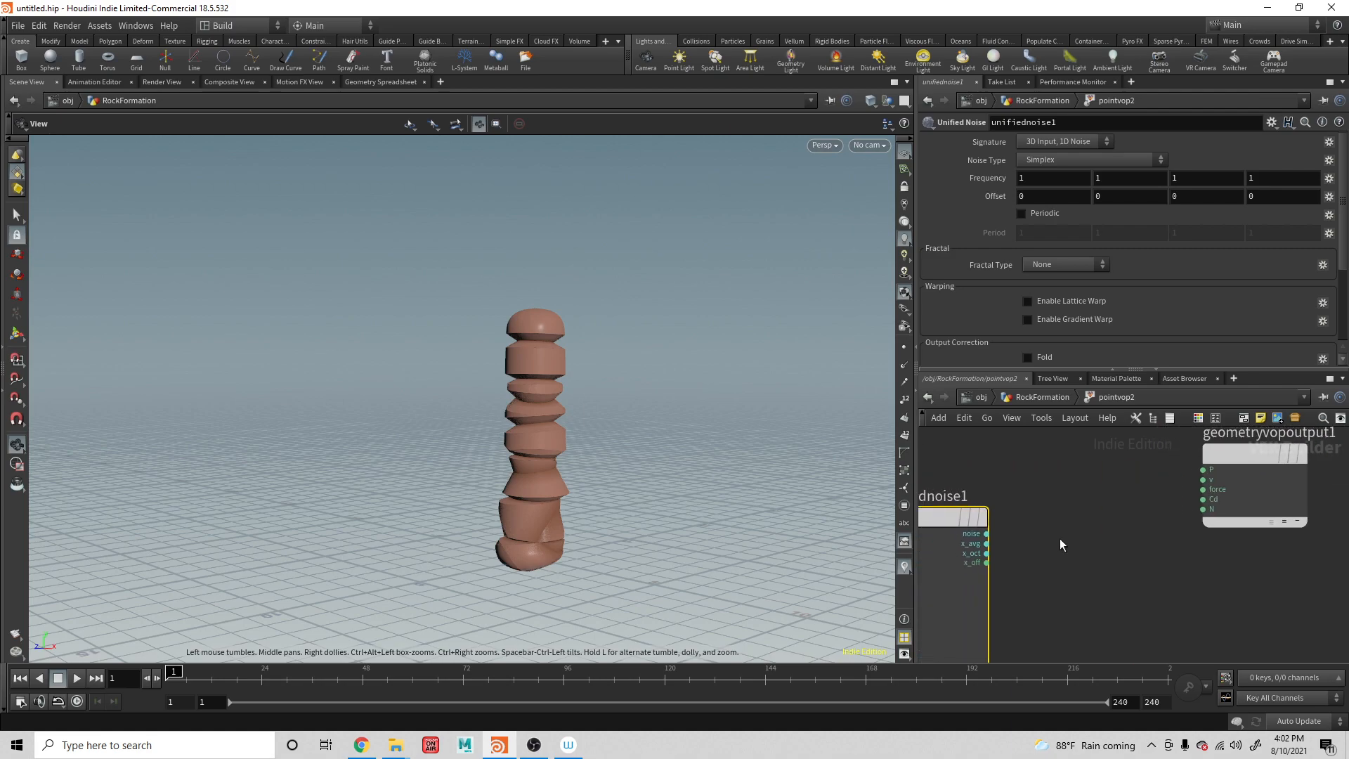
pyautogui.moveTo(986, 533); pyautogui.dragTo(1228, 502)
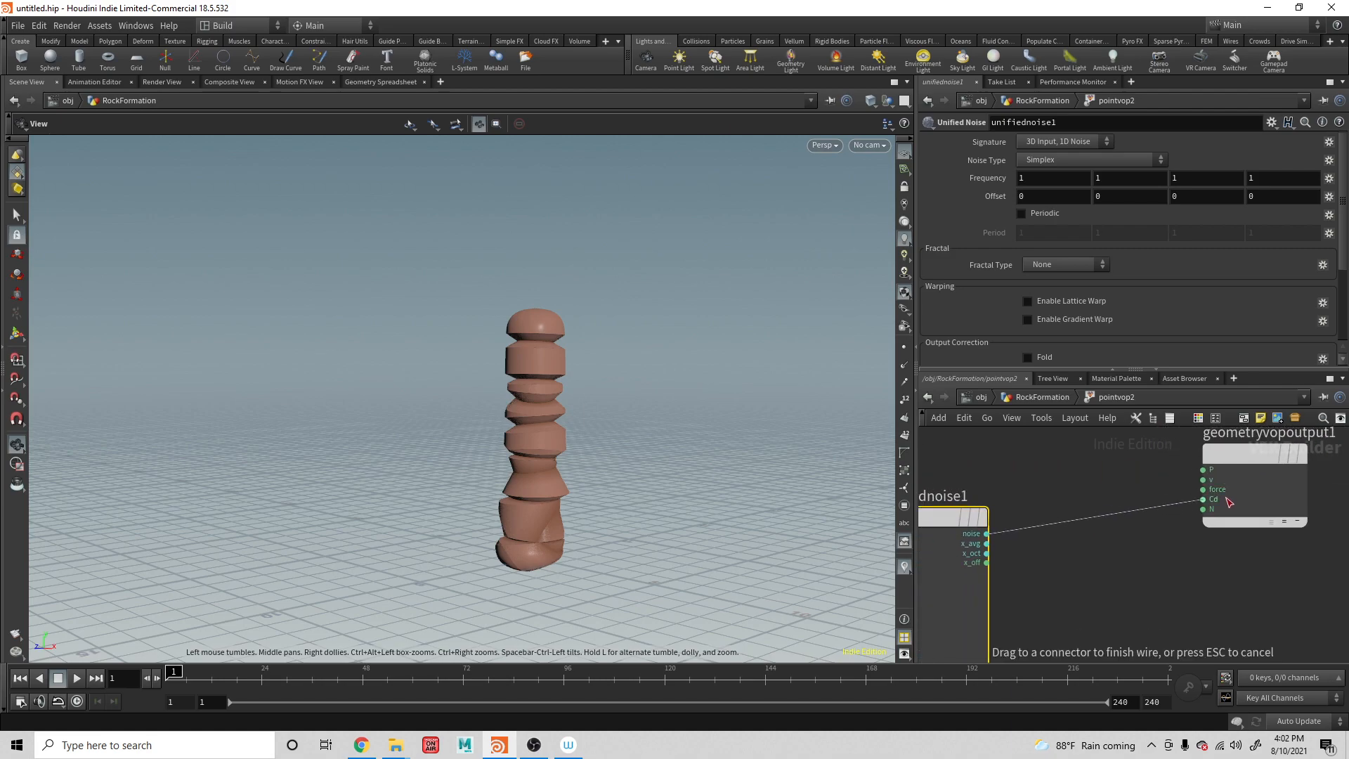
pyautogui.moveTo(947, 520); pyautogui.dragTo(958, 457)
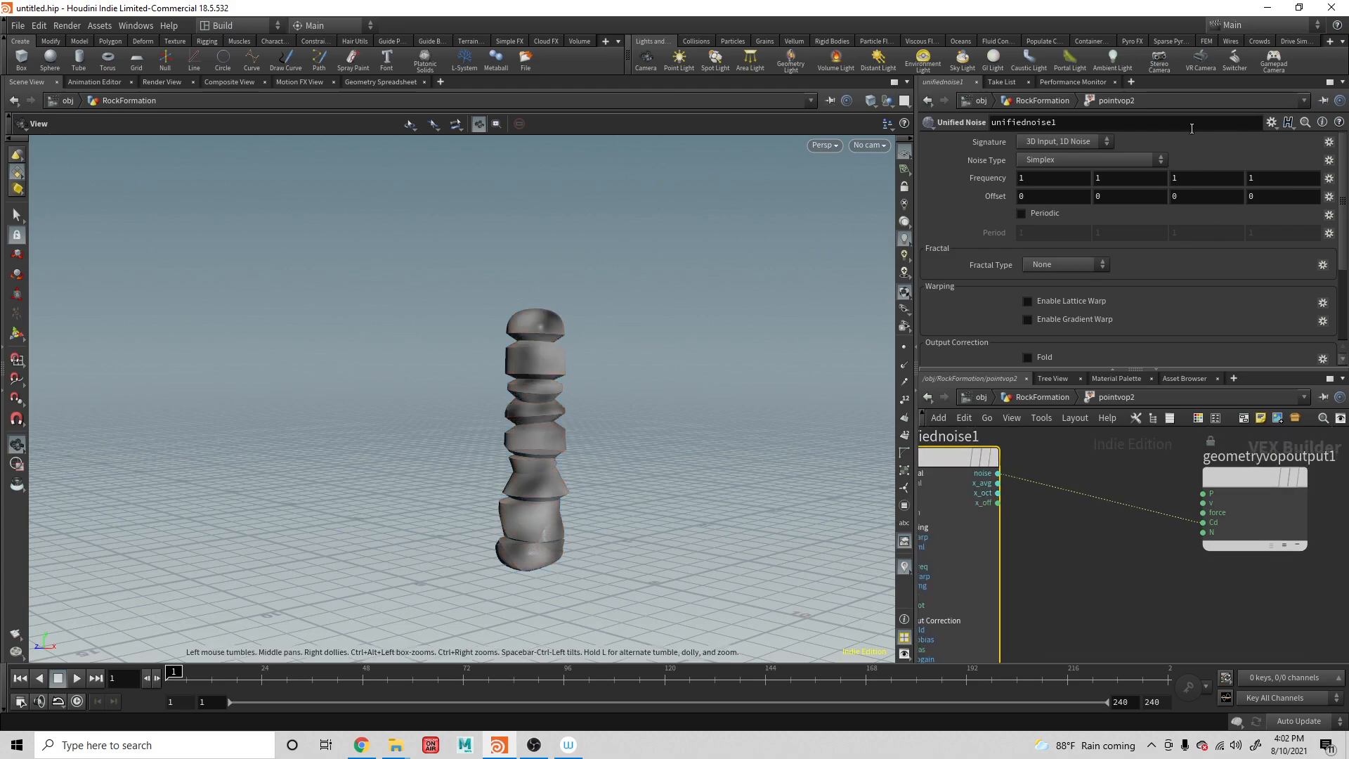
# Set the noise type of unifiednoise1 to Worley/Cellular F1
pyautogui.click(1104, 160)
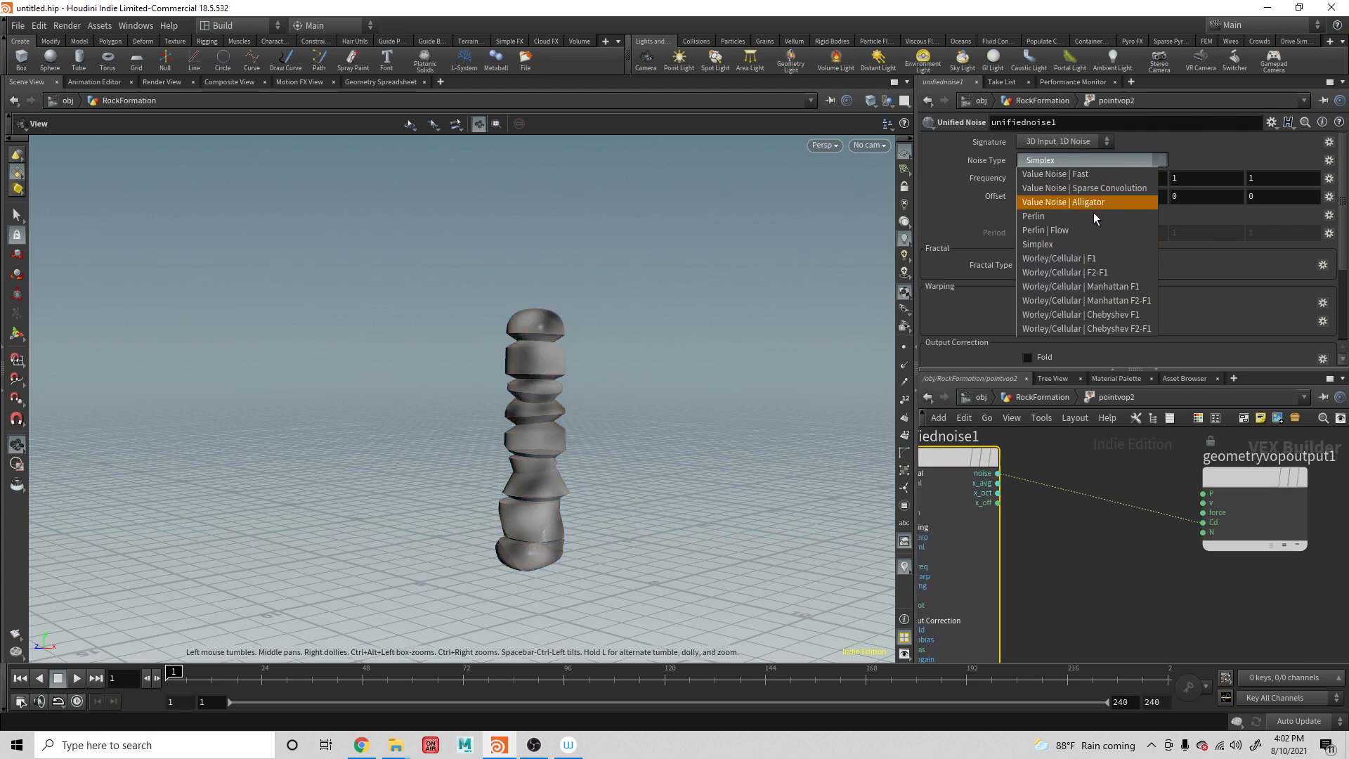
pyautogui.click(1083, 259)
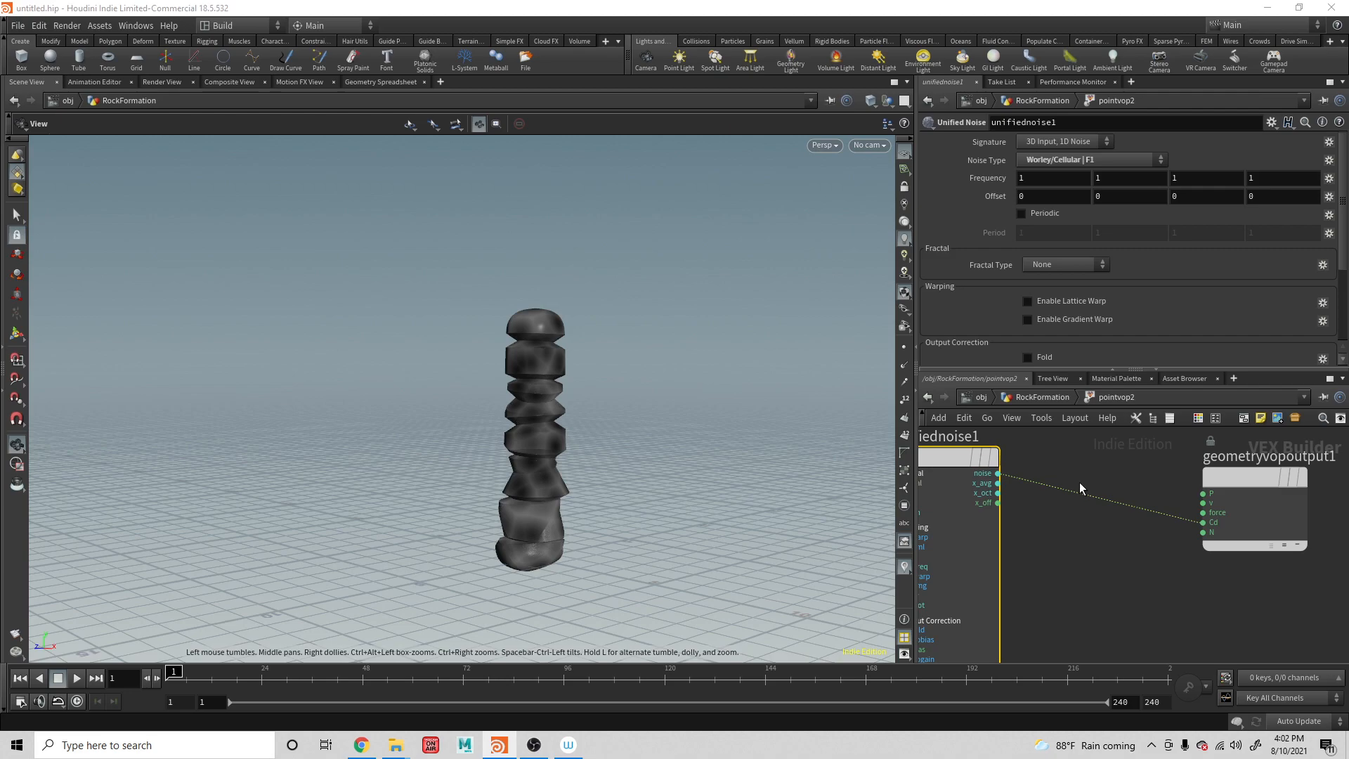
pyautogui.press('g')
pyautogui.scroll(5, 1212, 479)
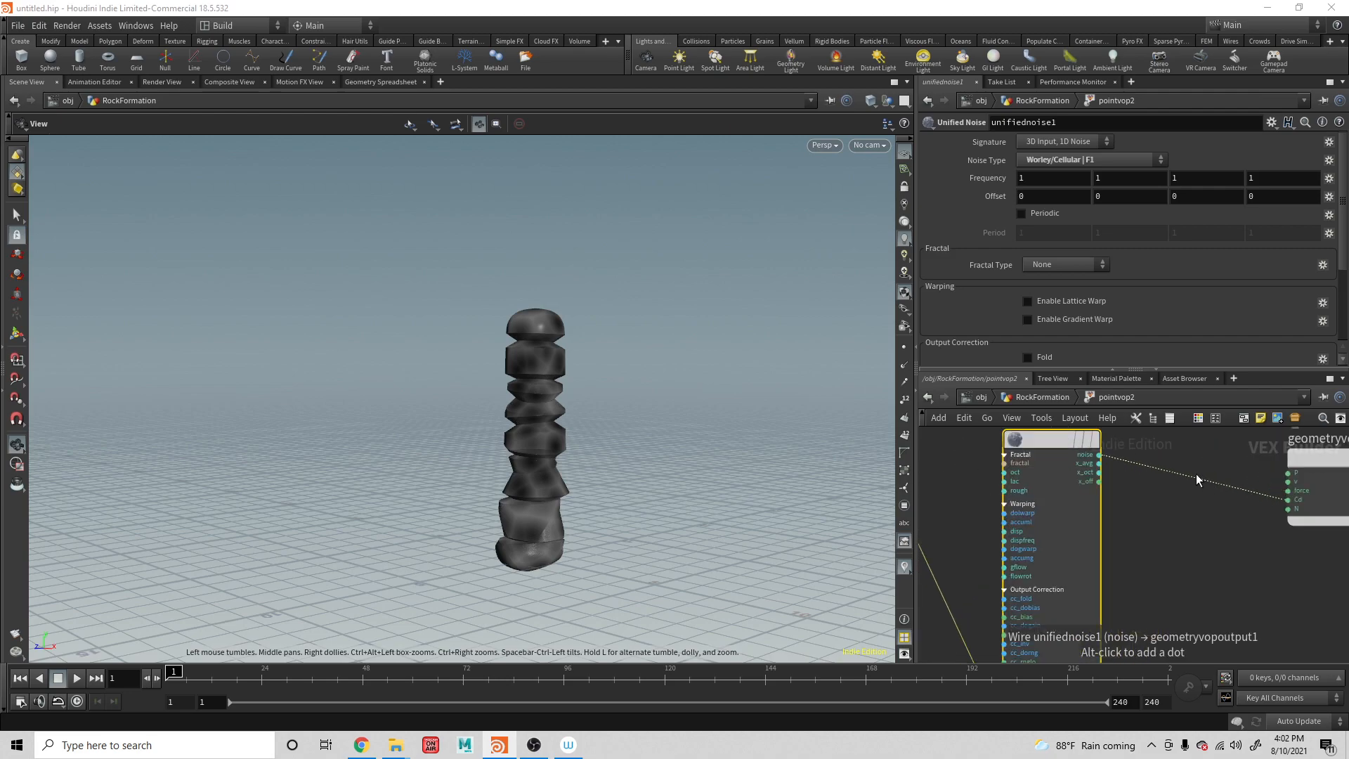
# Disconnect the noise from Cd and feed it into the amount of a new Displace Along Normal node
pyautogui.press('y')
pyautogui.moveTo(1196, 468); pyautogui.dragTo(1207, 506)
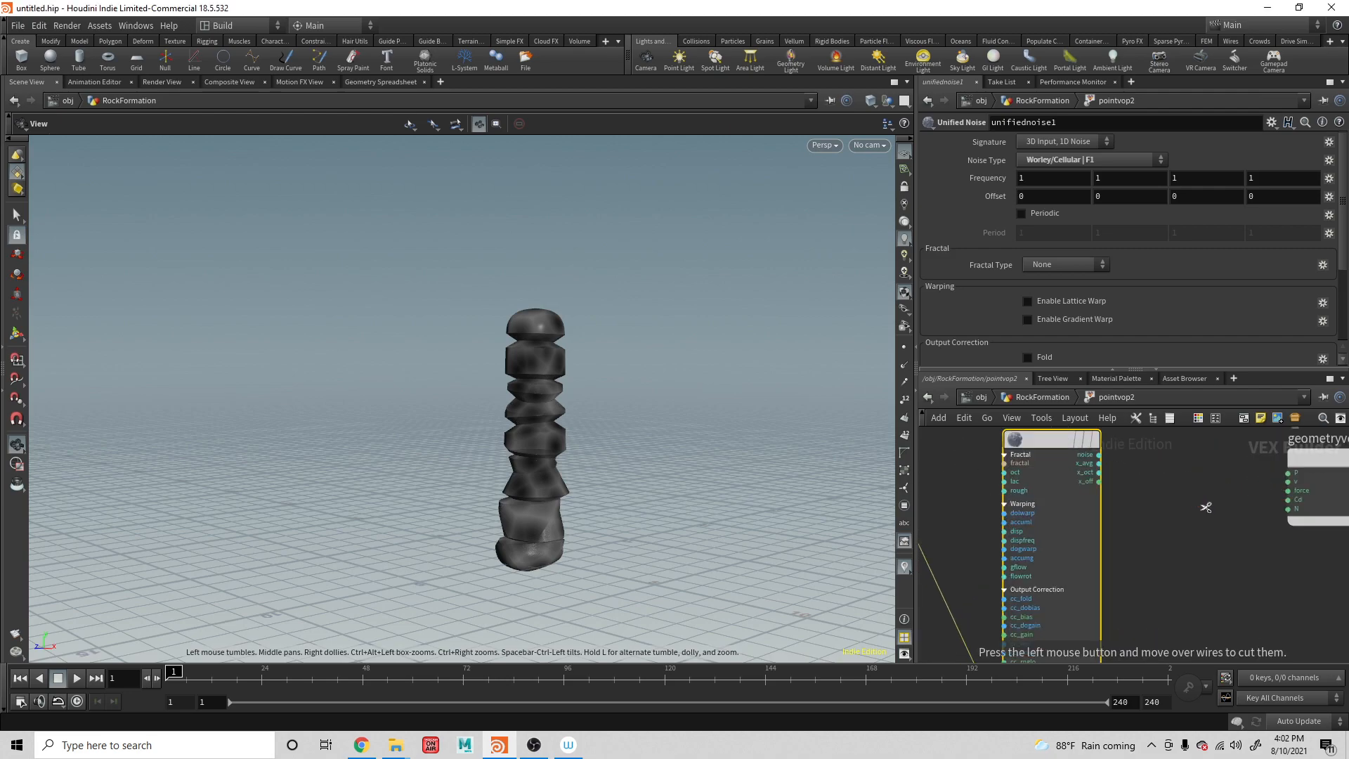
pyautogui.click(1099, 454)
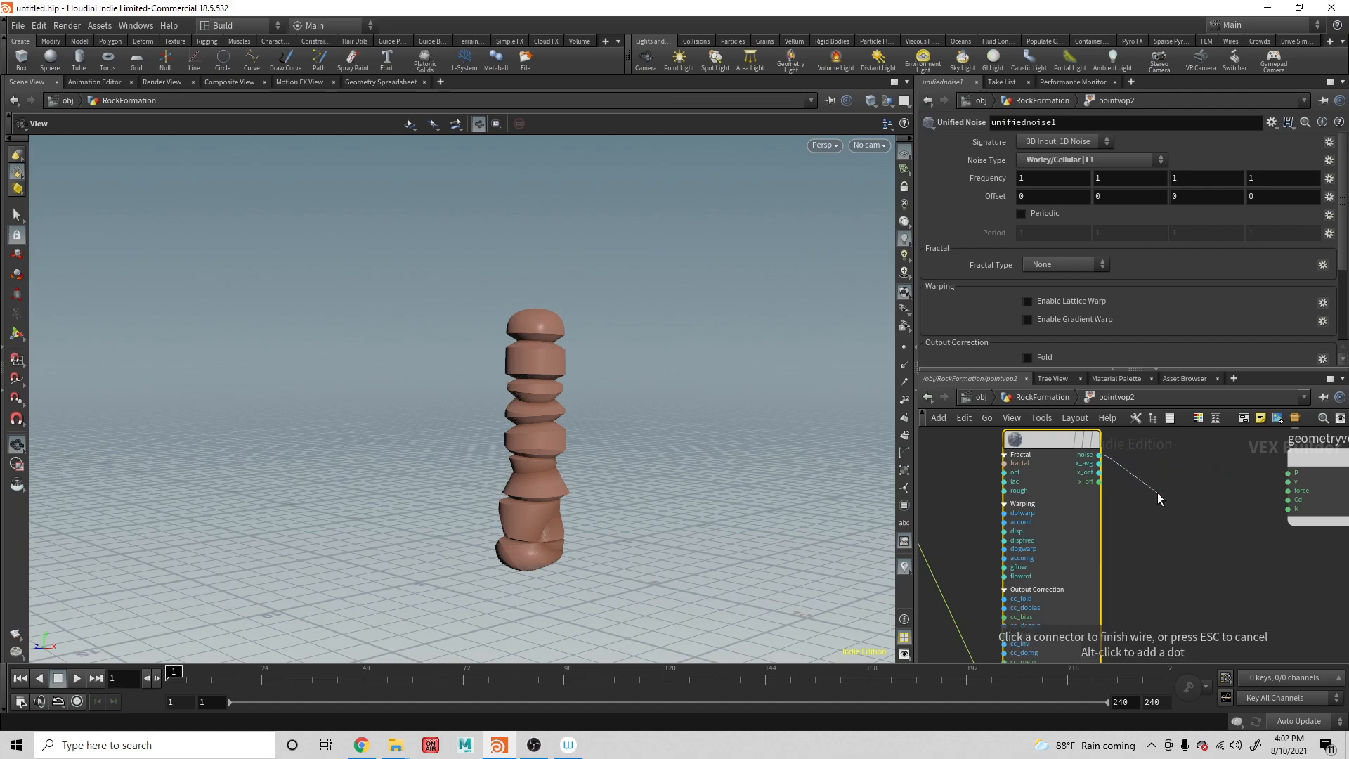
pyautogui.press('Tab')
pyautogui.write('d')
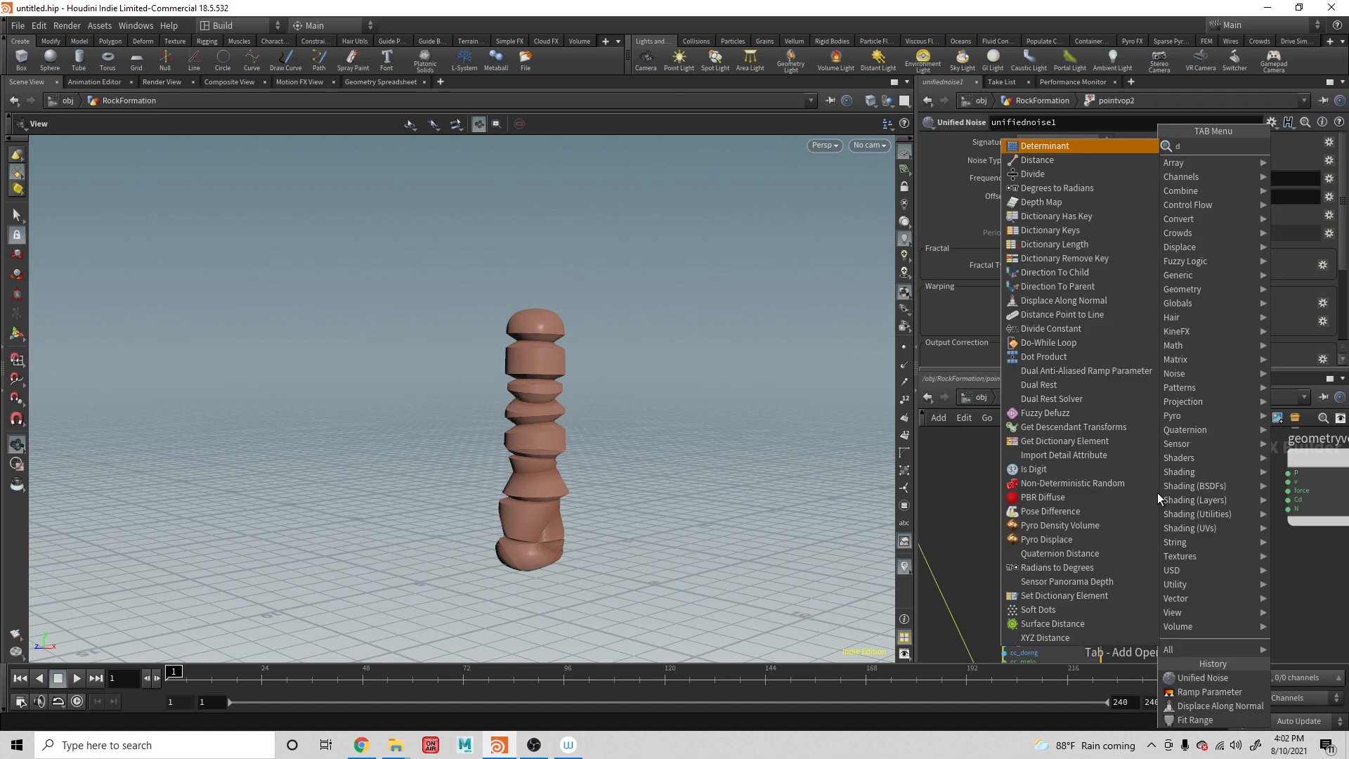
pyautogui.write('isp')
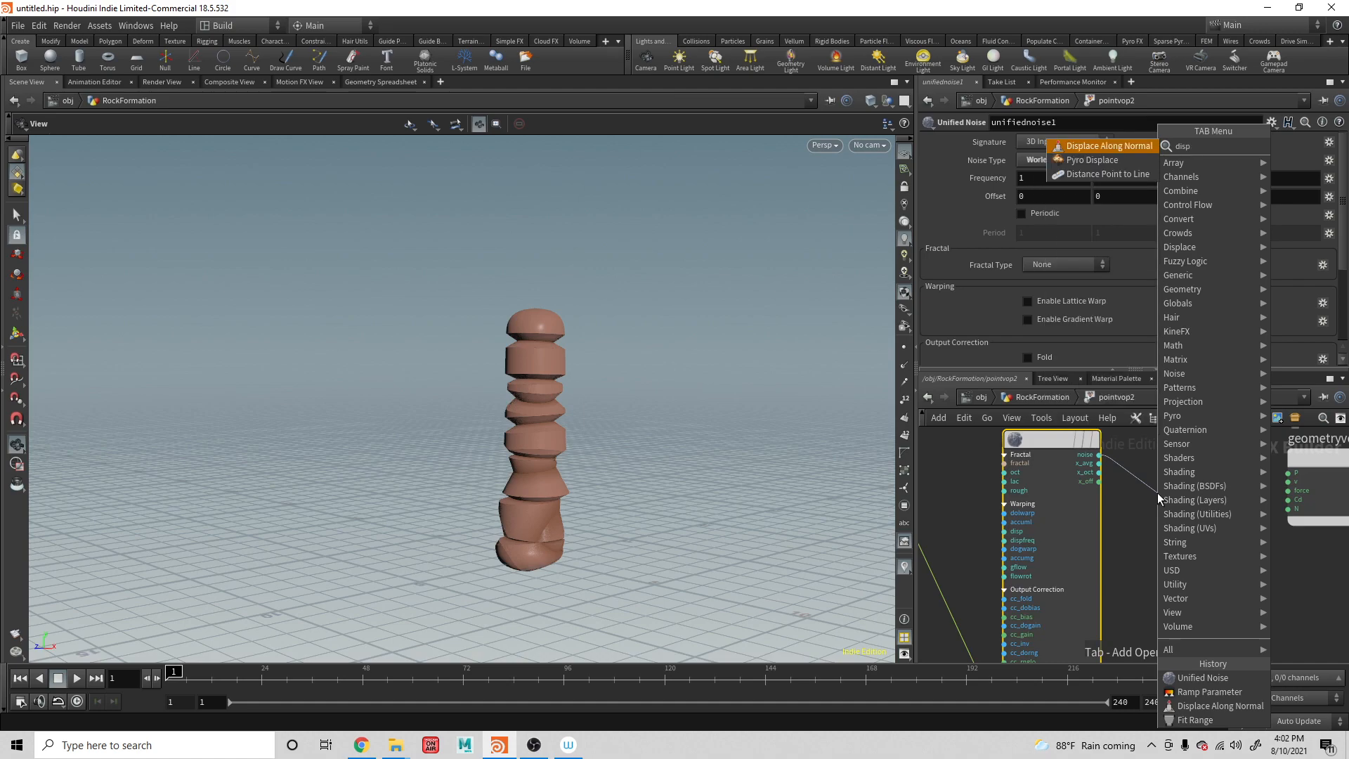
pyautogui.press('Return')
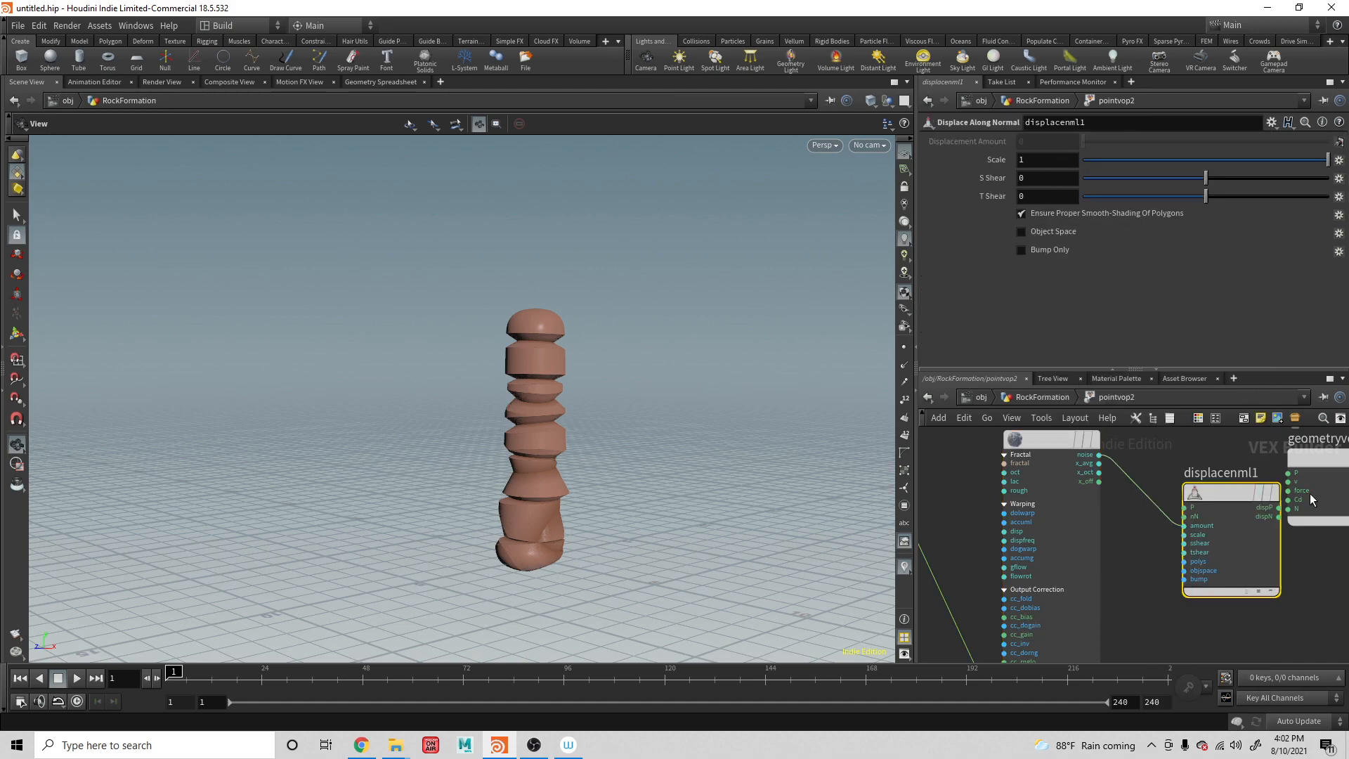
# Wire displacenml1's displaced position into P of the geometry output and set its displacement scale to 0.3
pyautogui.click(1278, 507)
pyautogui.moveTo(1194, 480); pyautogui.dragTo(1169, 454)
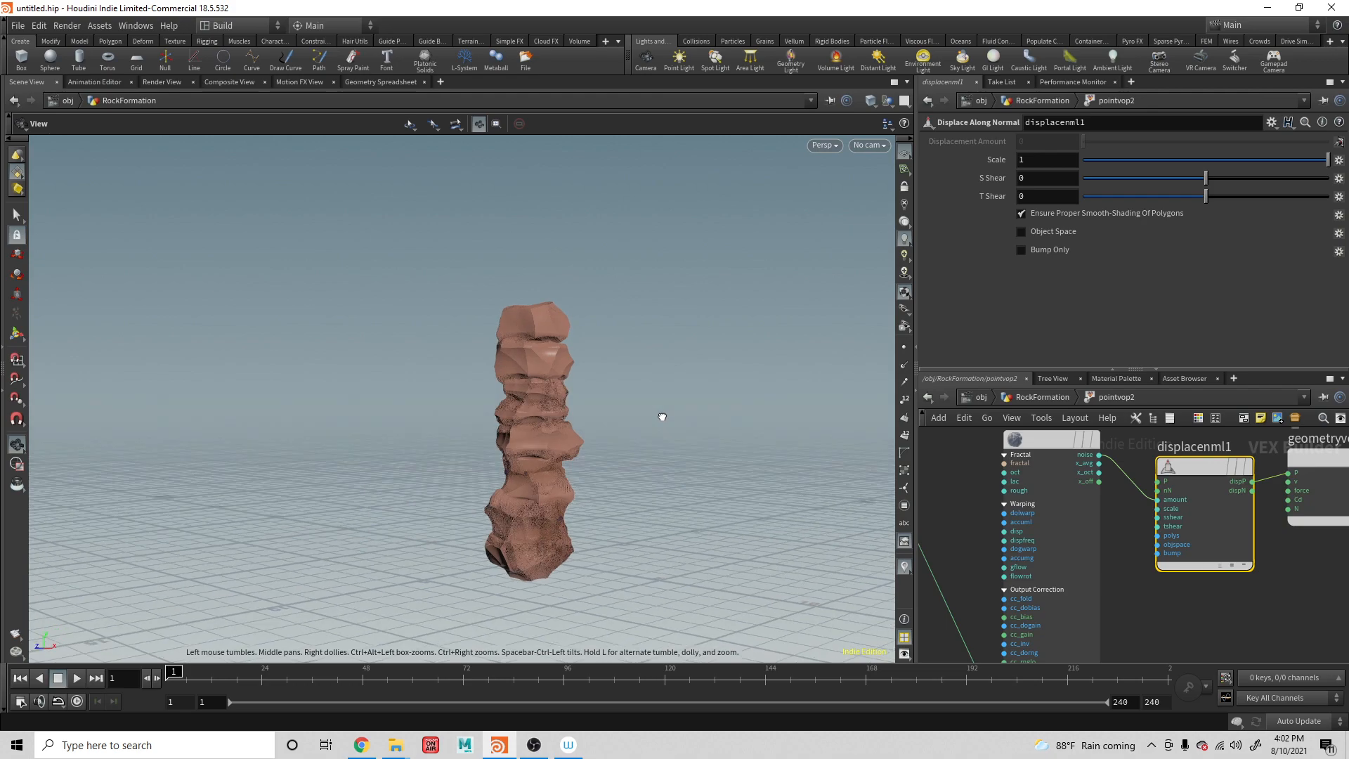
pyautogui.doubleClick(1034, 159)
pyautogui.write('.1')
pyautogui.press('Return')
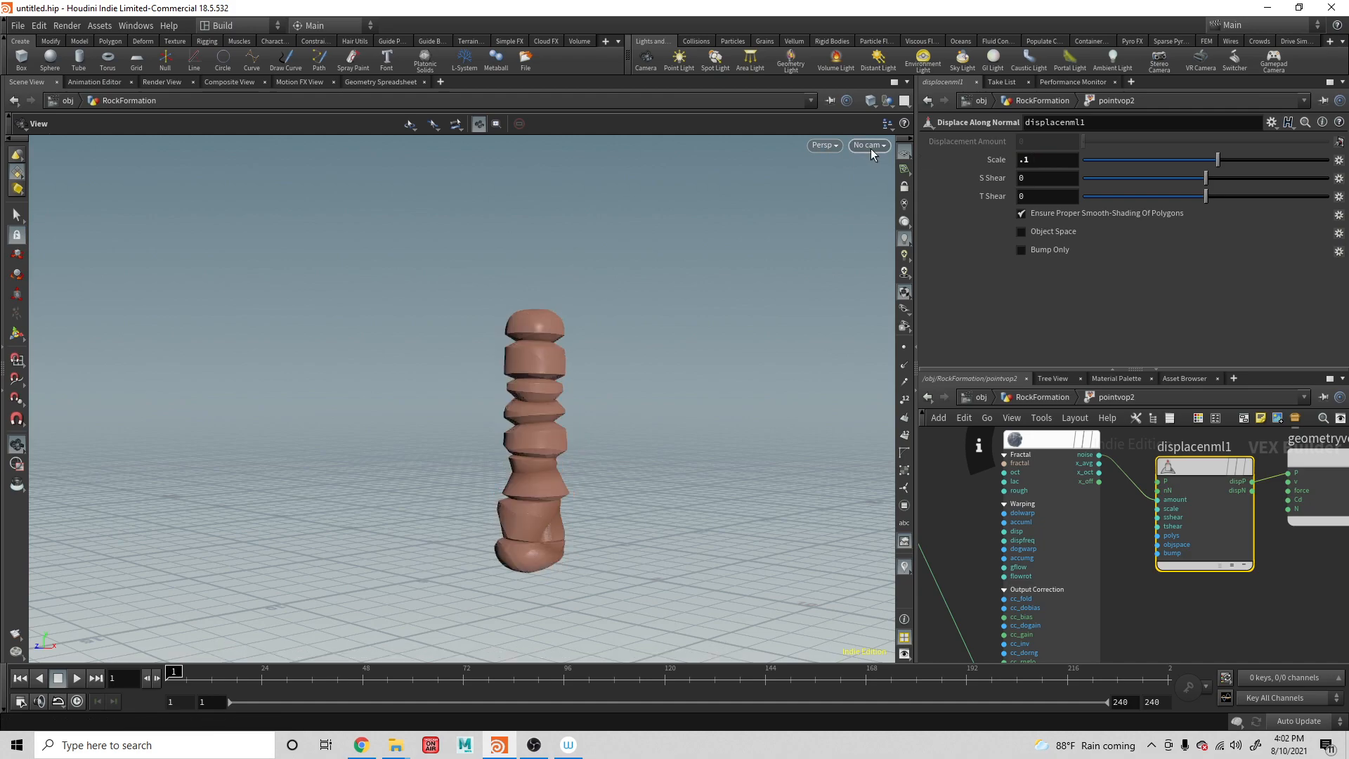
pyautogui.click(1034, 158)
pyautogui.write('.3')
pyautogui.press('Return')
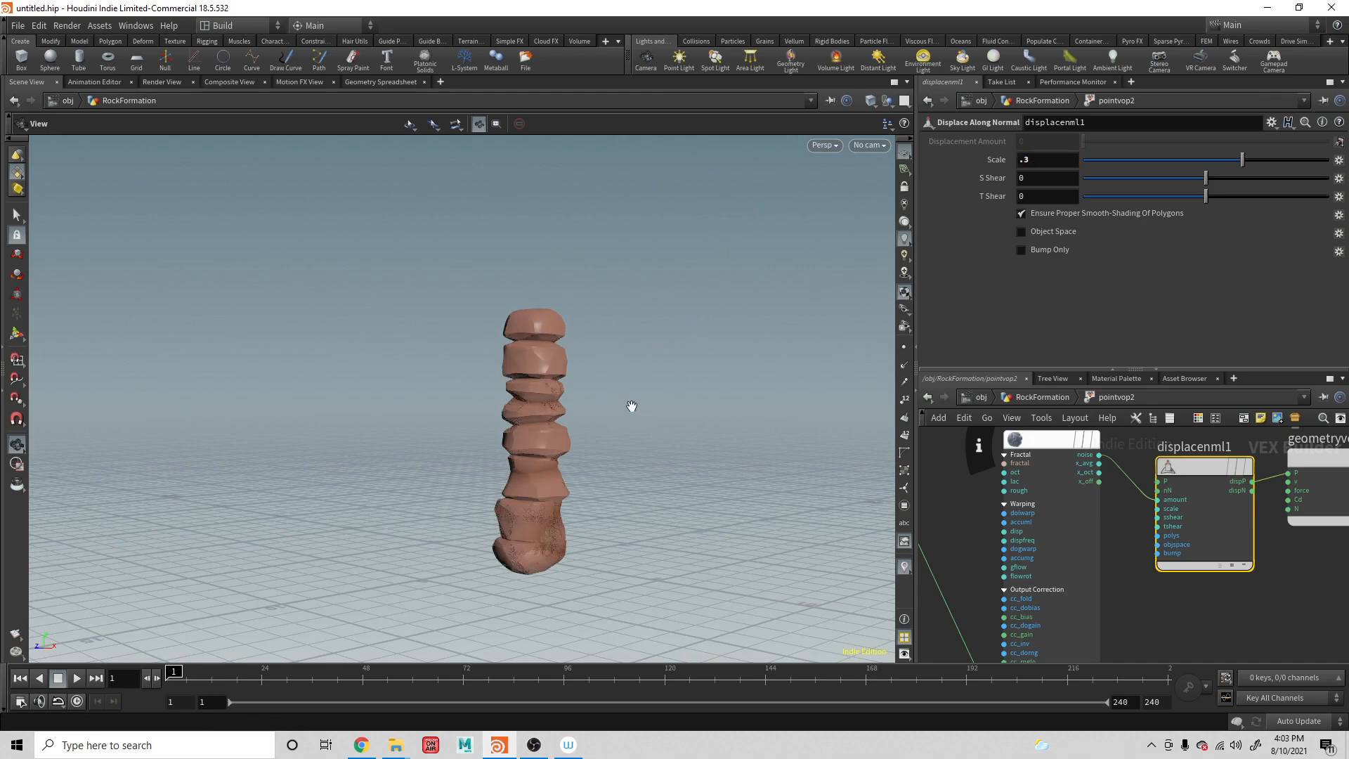
# Examine the displaced rock surface up close, then view the whole column at object level without the selection highlight
pyautogui.moveTo(626, 394); pyautogui.dragTo(750, 367)
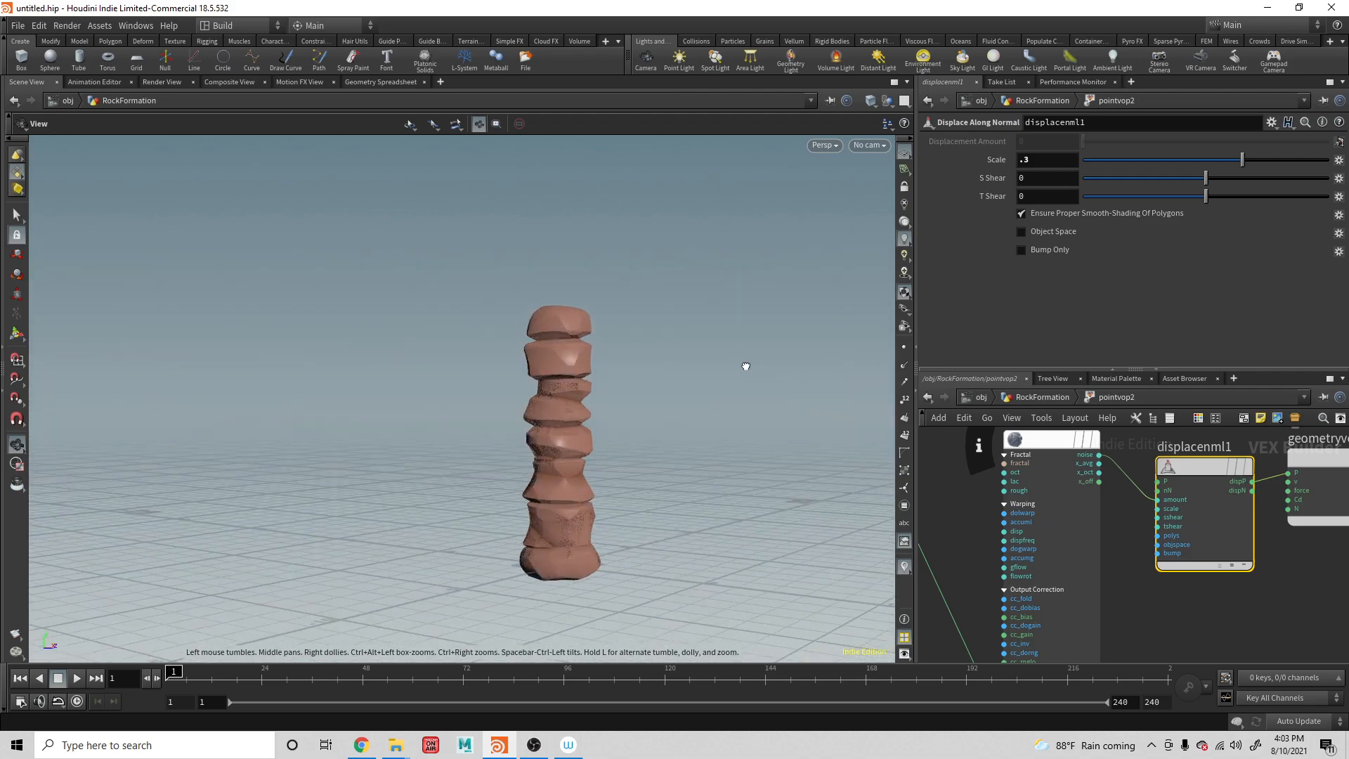
pyautogui.scroll(6, 647, 413)
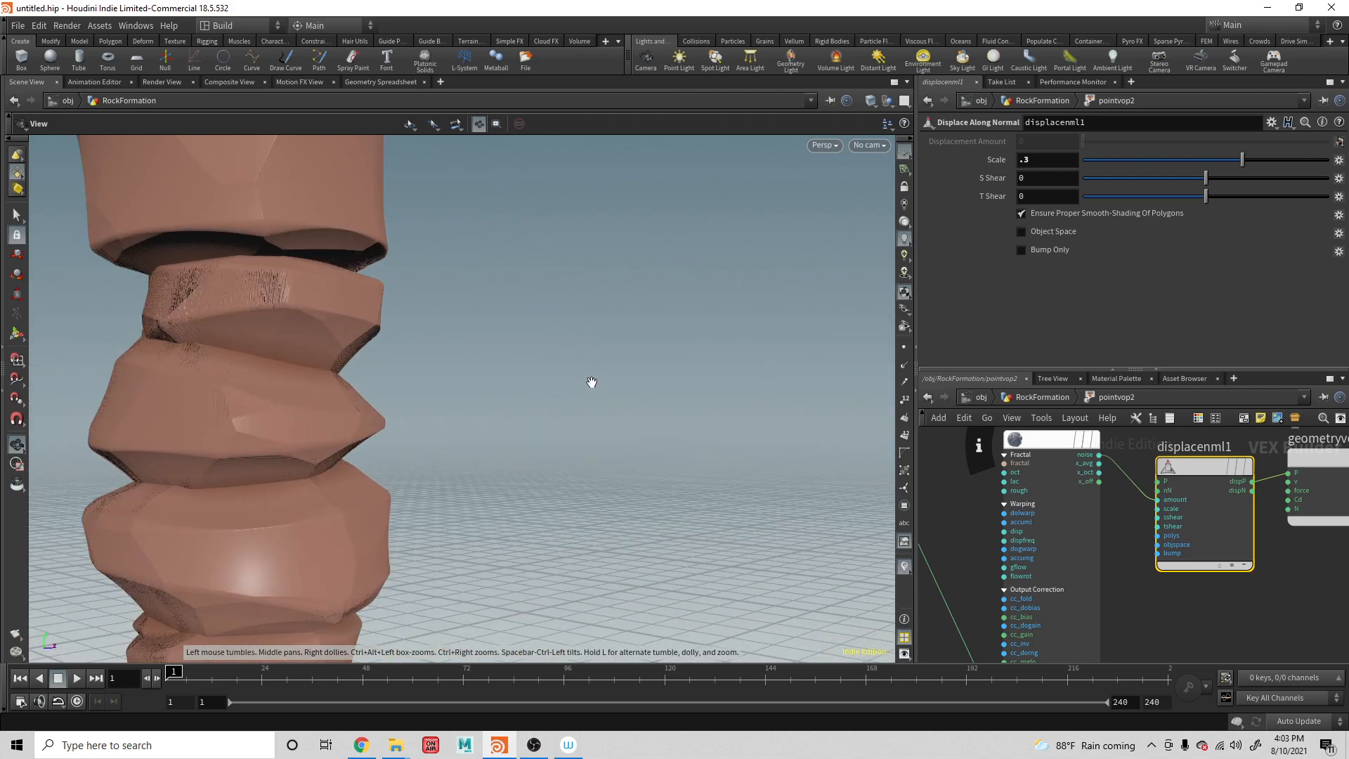
pyautogui.moveTo(592, 382); pyautogui.dragTo(768, 377, button='middle')
pyautogui.moveTo(582, 345); pyautogui.dragTo(662, 359, button='middle')
pyautogui.moveTo(646, 371); pyautogui.dragTo(636, 410)
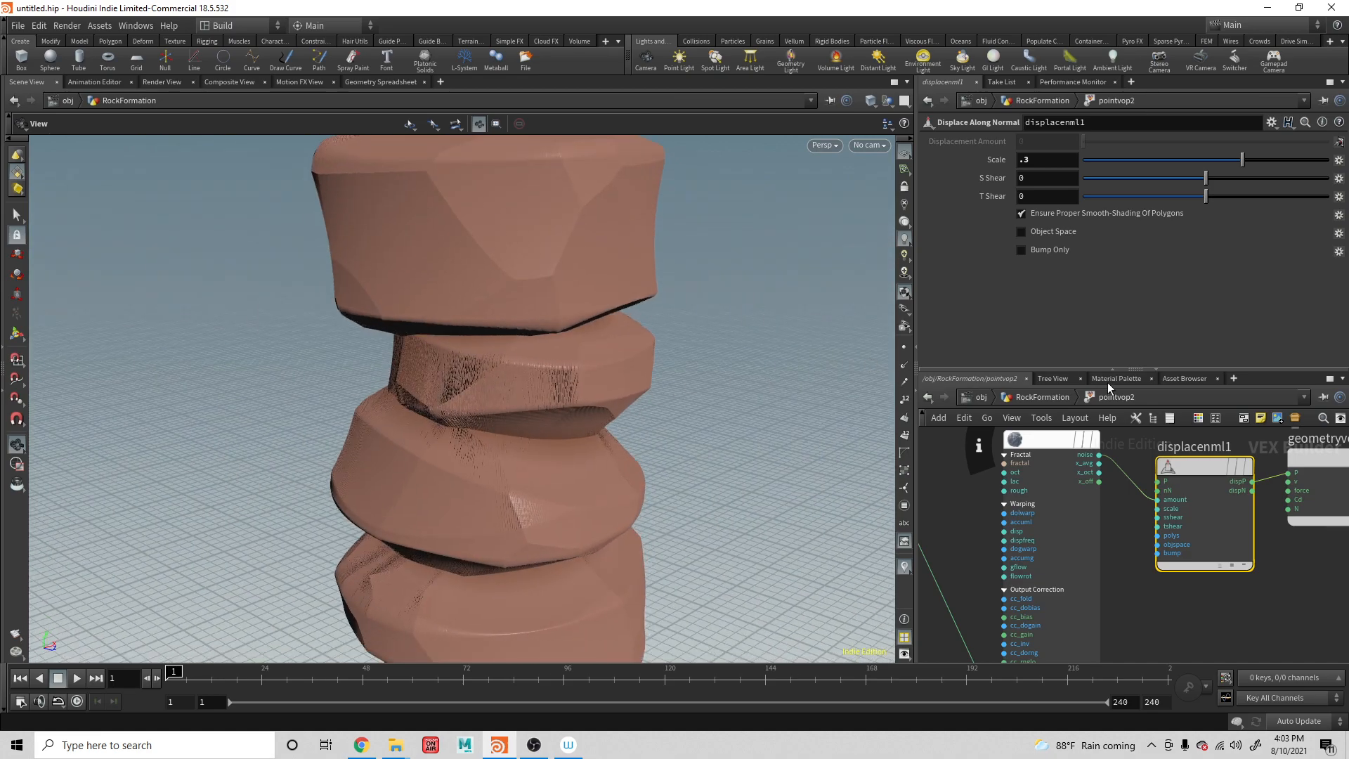
pyautogui.click(981, 397)
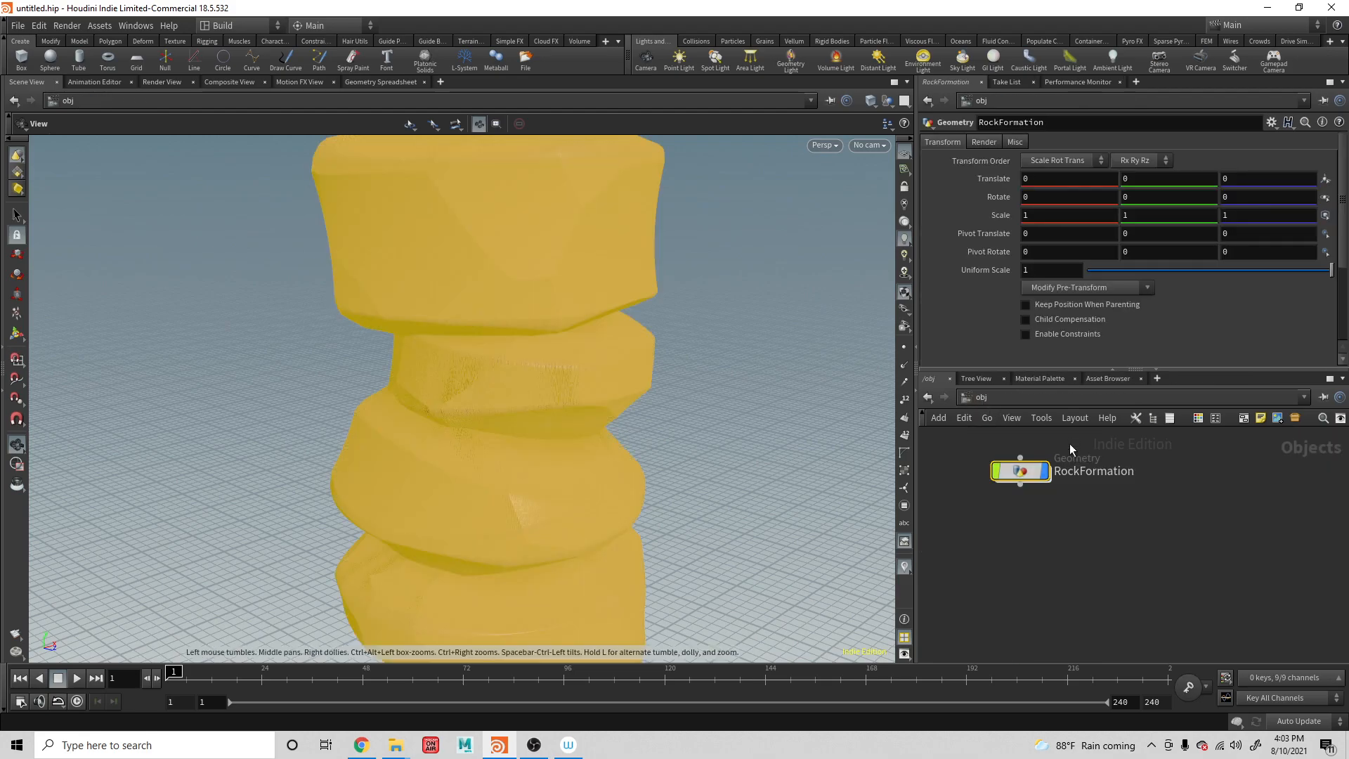
pyautogui.scroll(-1, 717, 411)
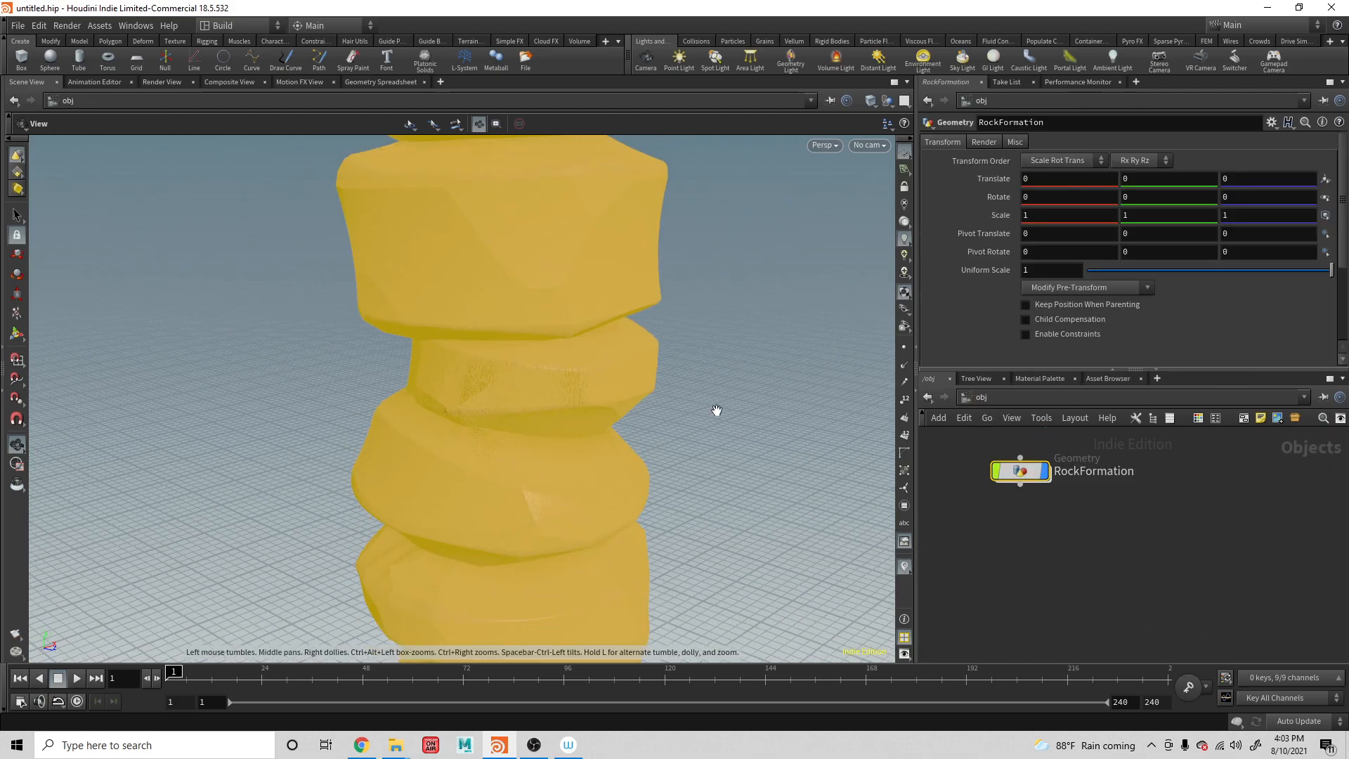
pyautogui.scroll(-4, 717, 410)
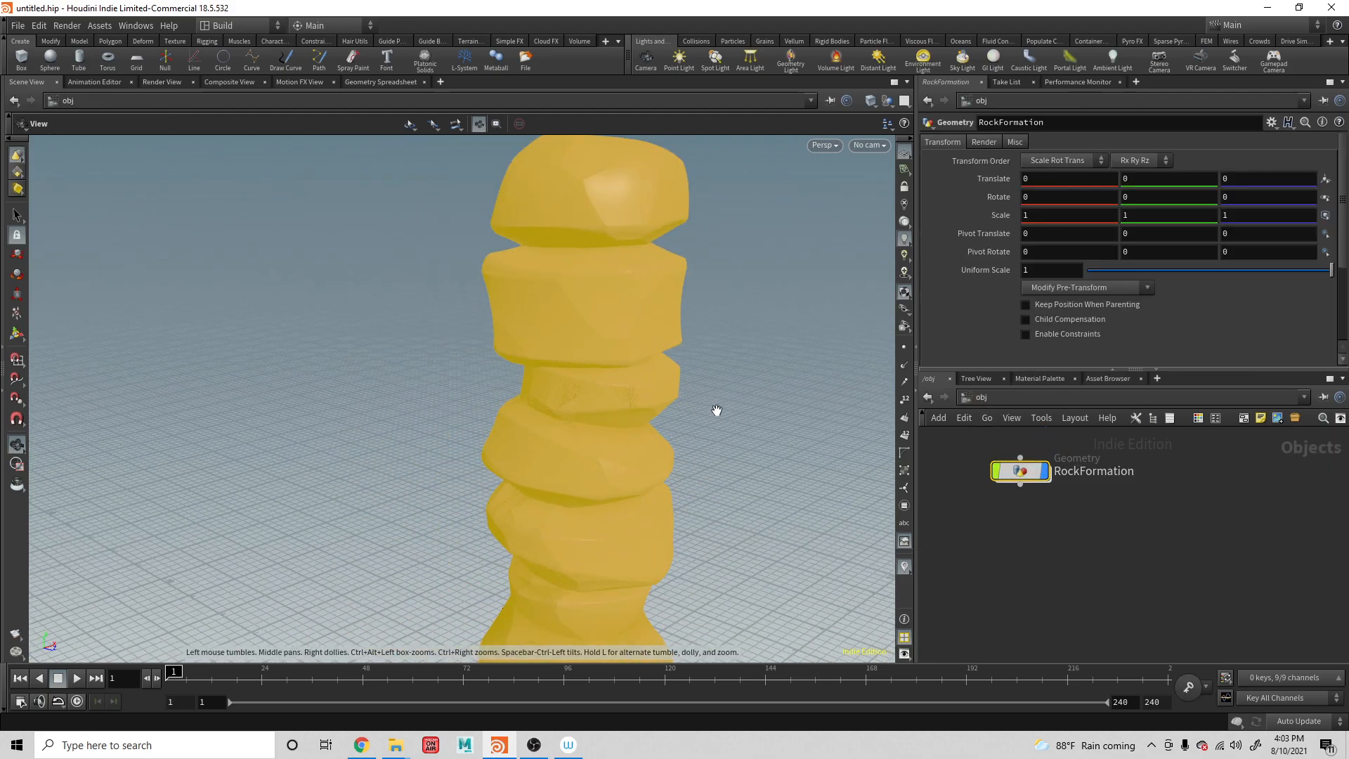
pyautogui.click(953, 540)
pyautogui.moveTo(674, 490); pyautogui.dragTo(696, 510)
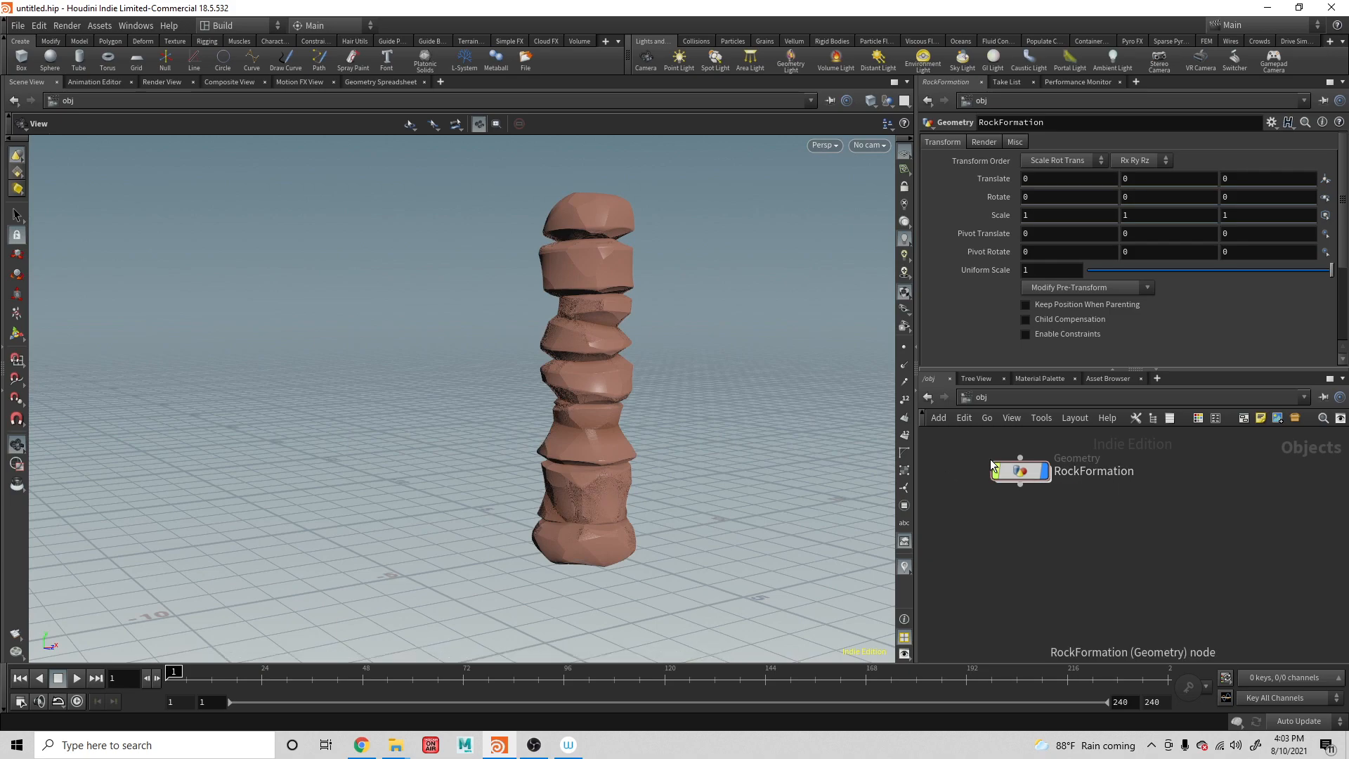
# Inside pointvop1, raise the Source Max of fit1 to 0.401
pyautogui.doubleClick(1024, 473)
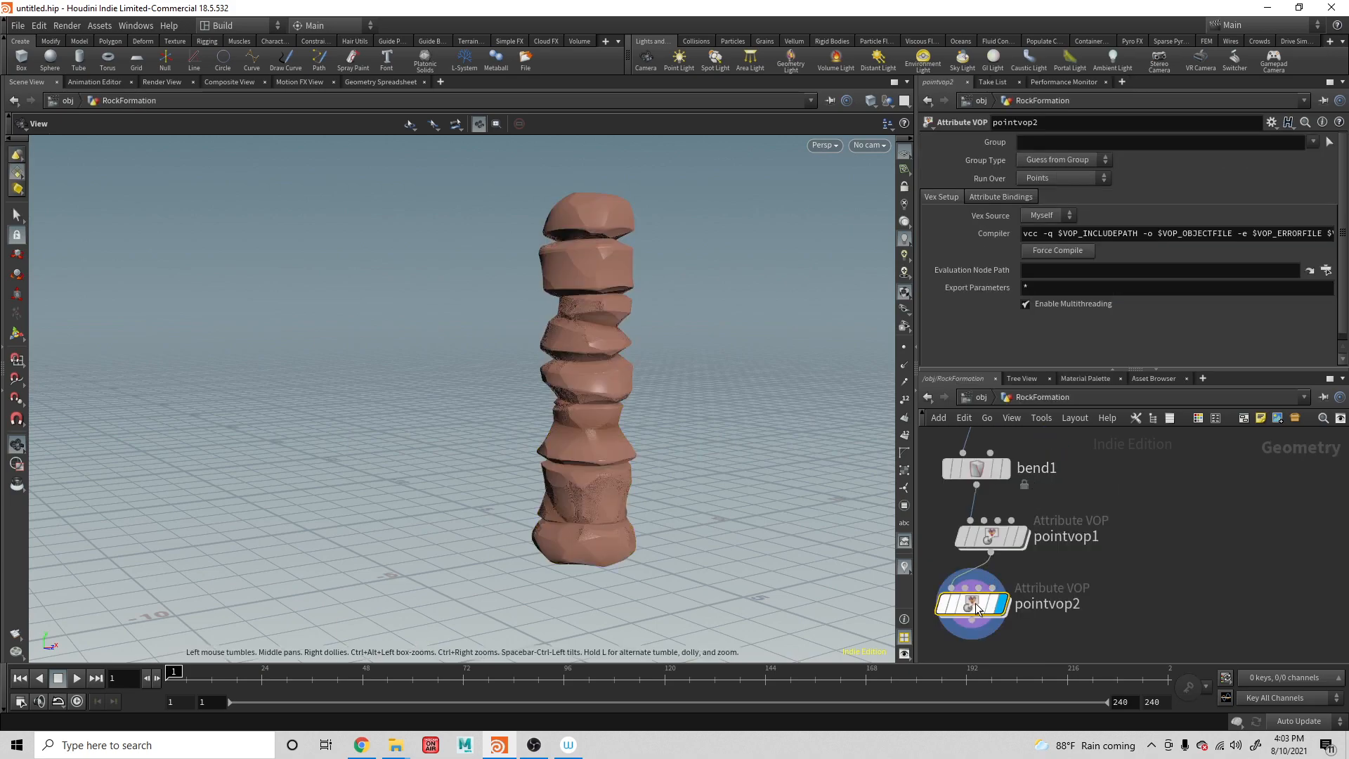
pyautogui.doubleClick(993, 540)
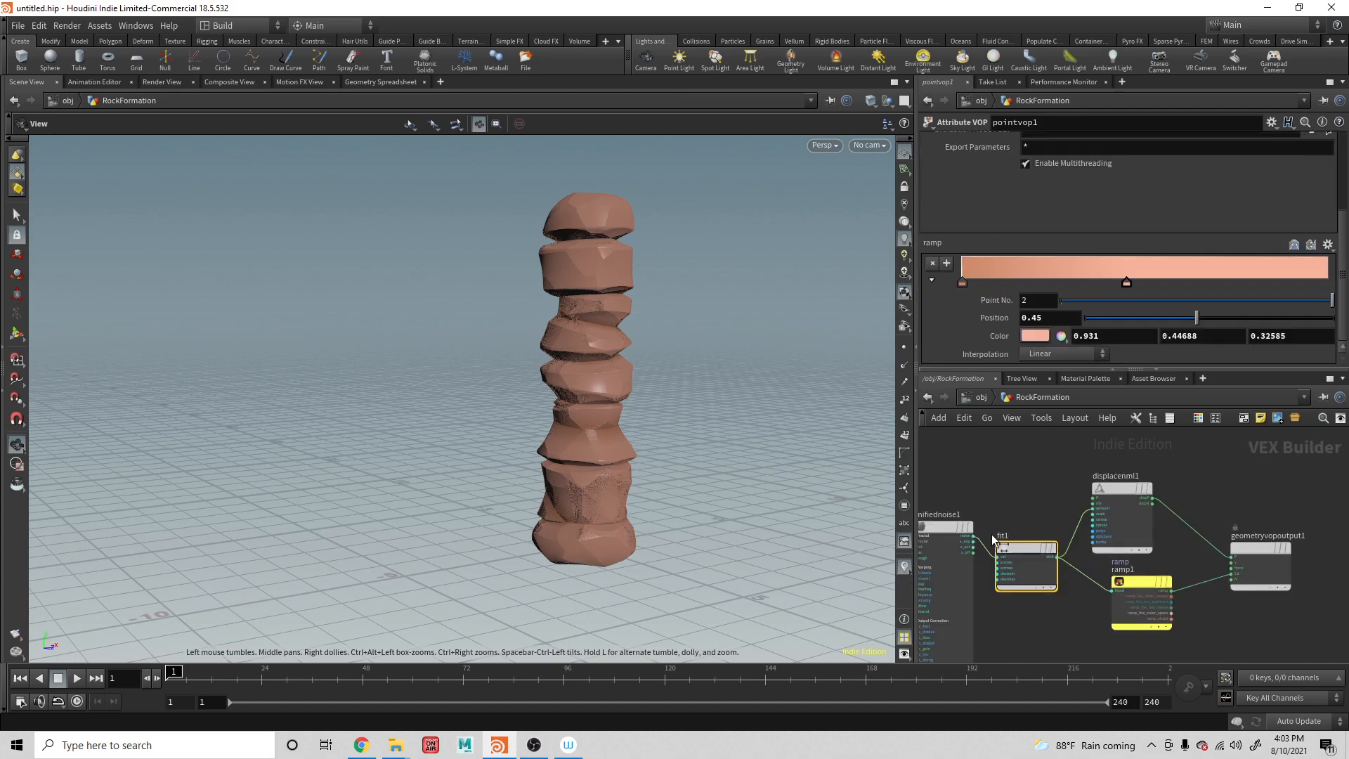
pyautogui.click(1026, 562)
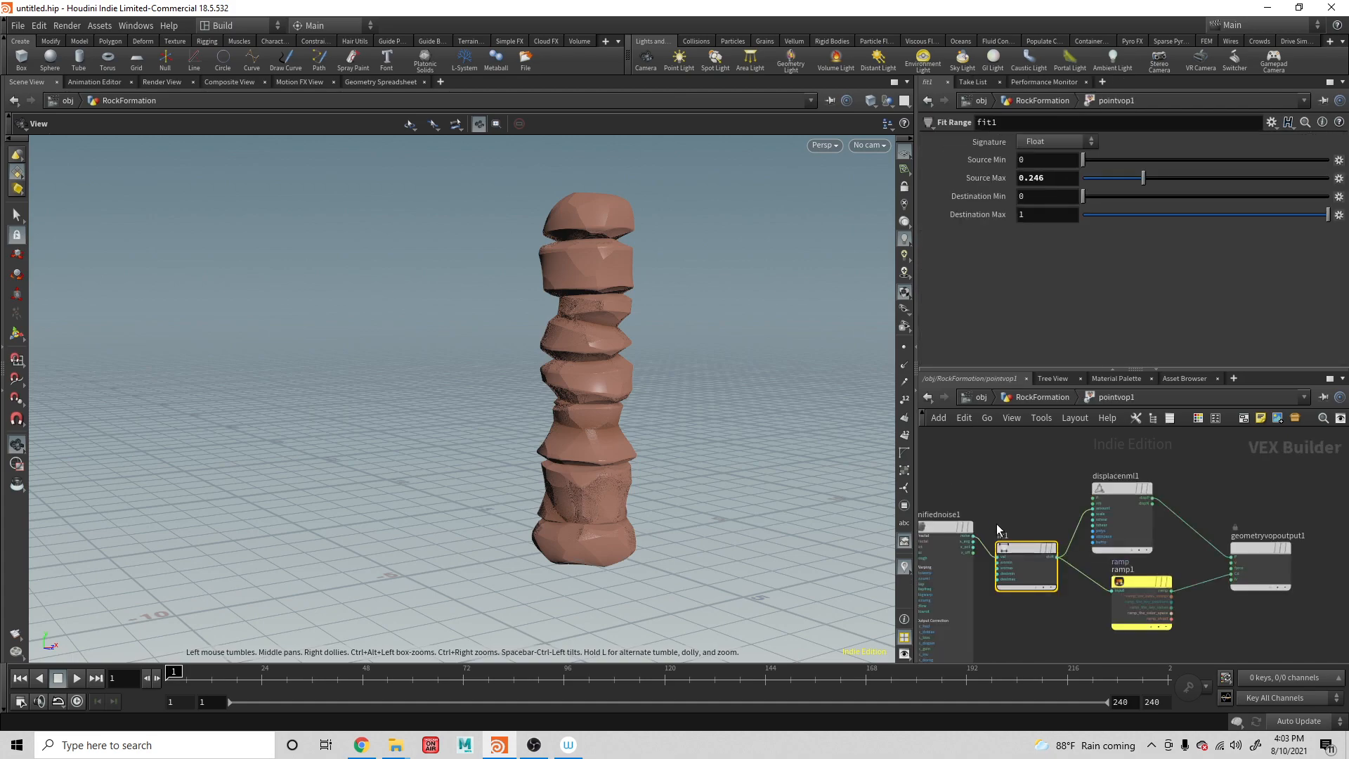
pyautogui.click(1133, 581)
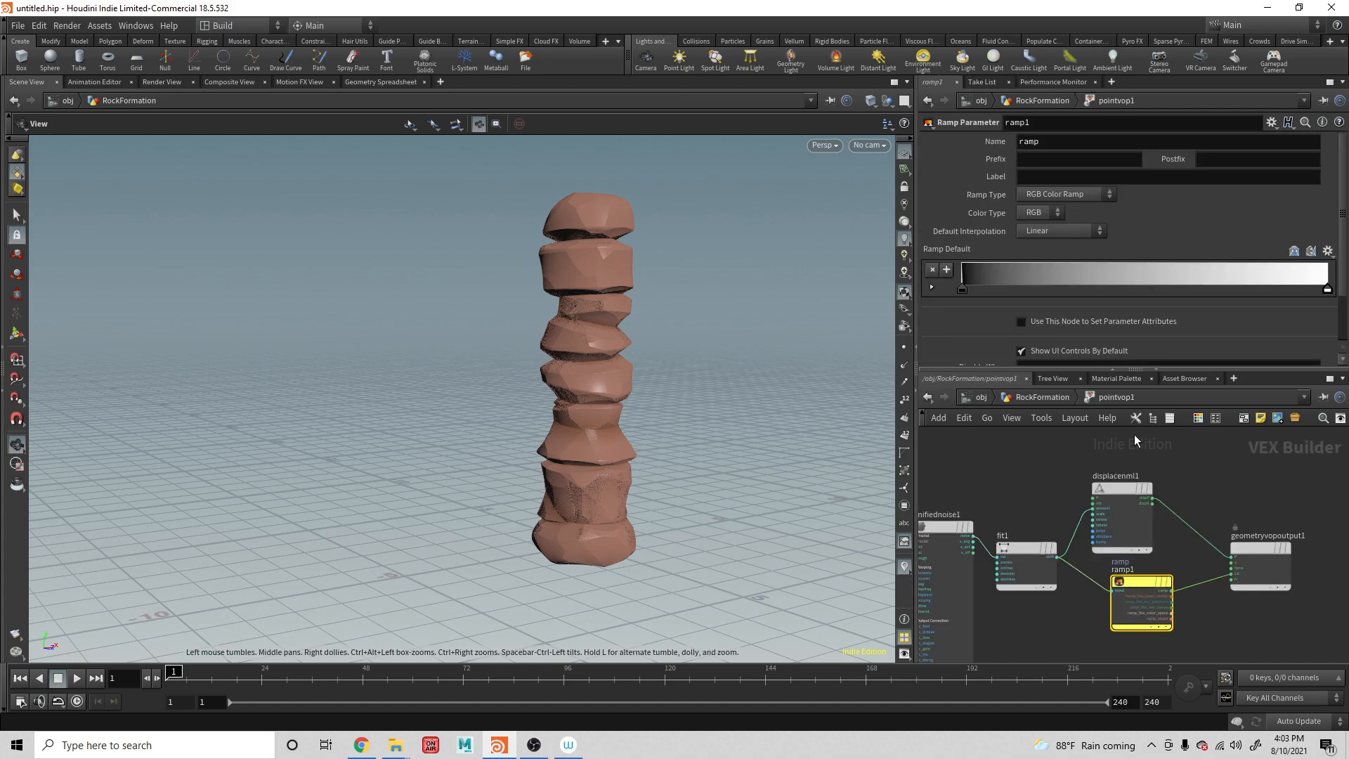
pyautogui.click(1026, 547)
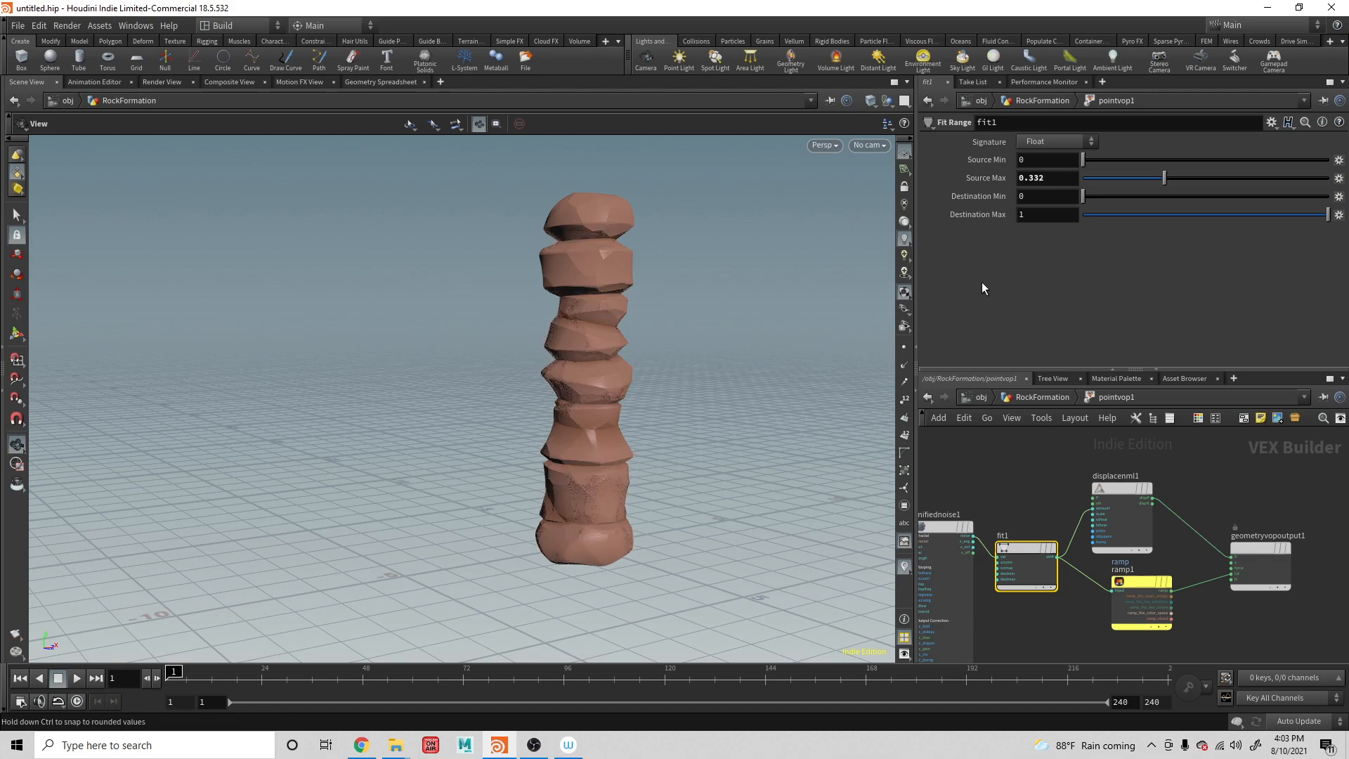
pyautogui.click(1182, 178)
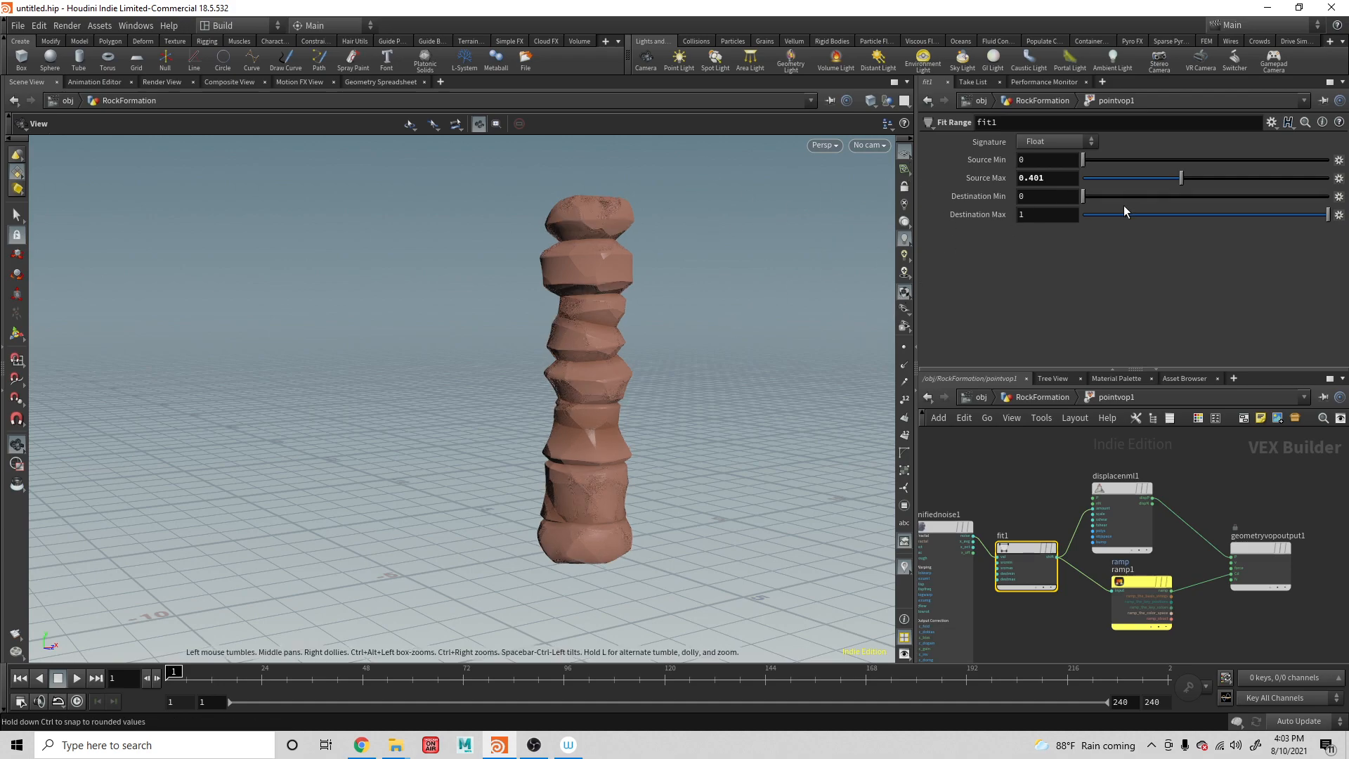
pyautogui.moveTo(750, 349); pyautogui.dragTo(747, 405)
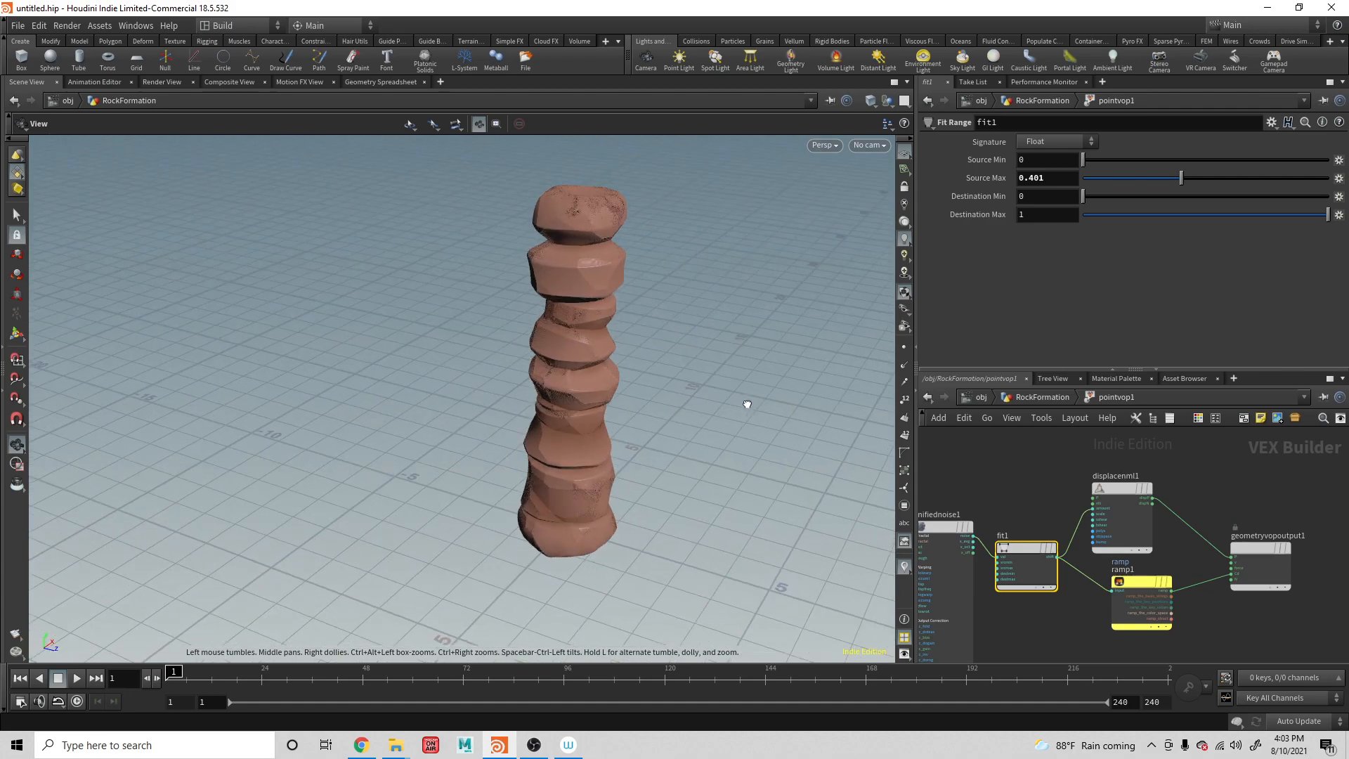
# Add a Merge node fed by pointvop2 at the end of the RockFormation geometry network
pyautogui.click(977, 397)
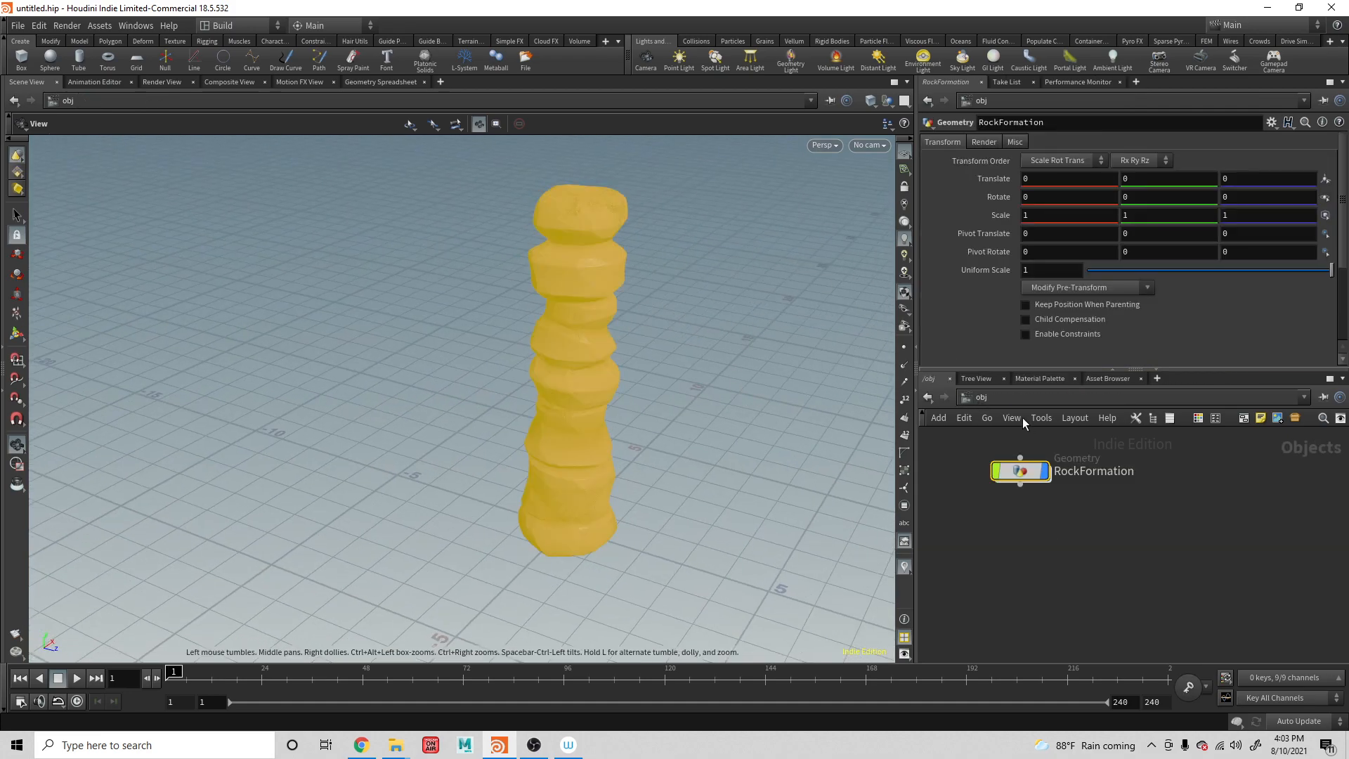
pyautogui.doubleClick(1020, 470)
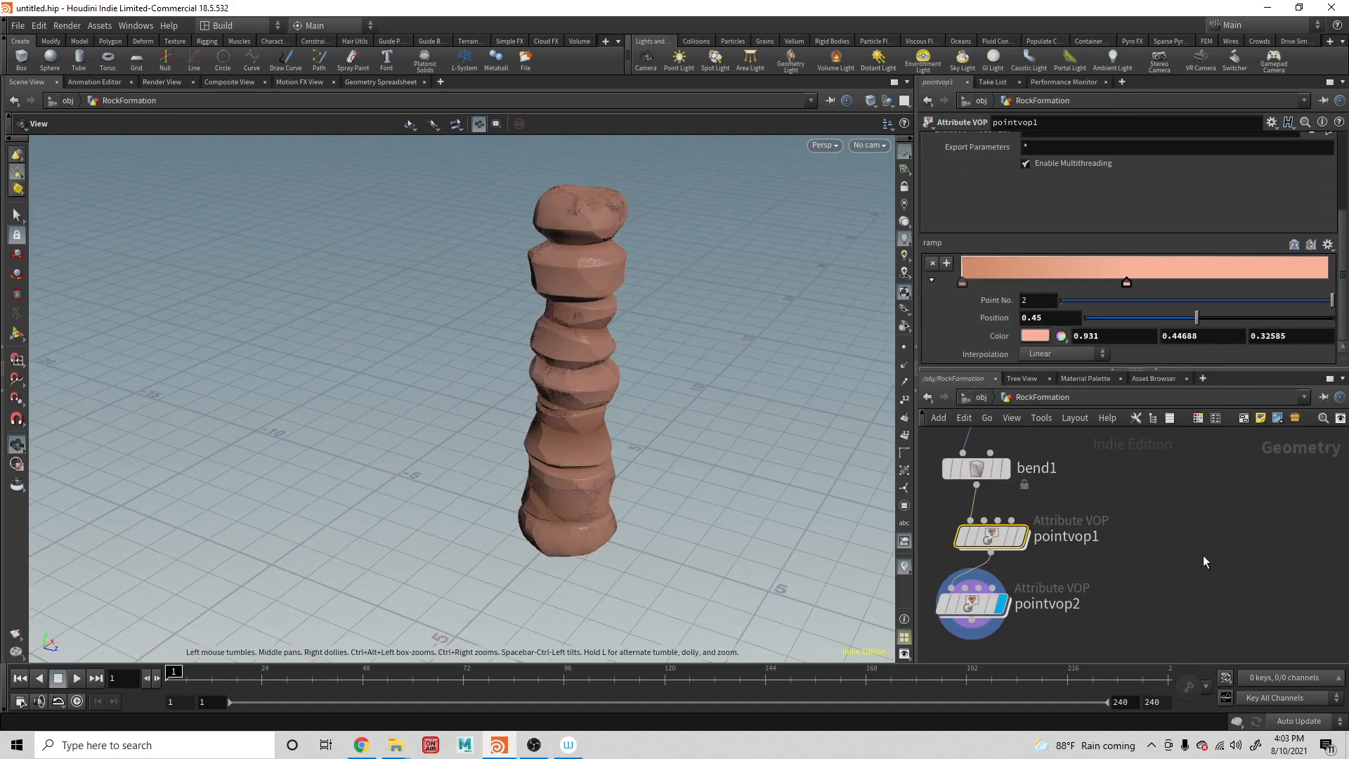
pyautogui.scroll(-5, 1194, 551)
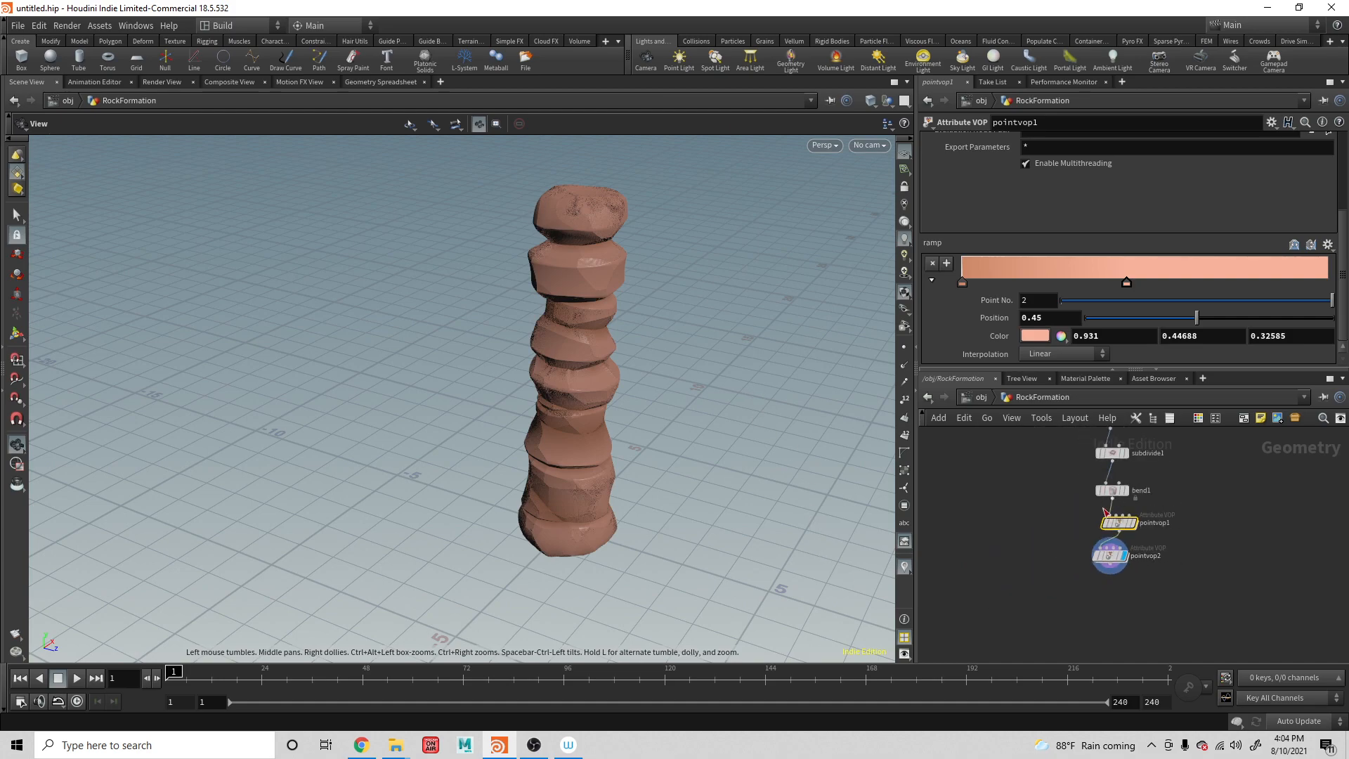
pyautogui.click(1110, 572)
pyautogui.click(1116, 591)
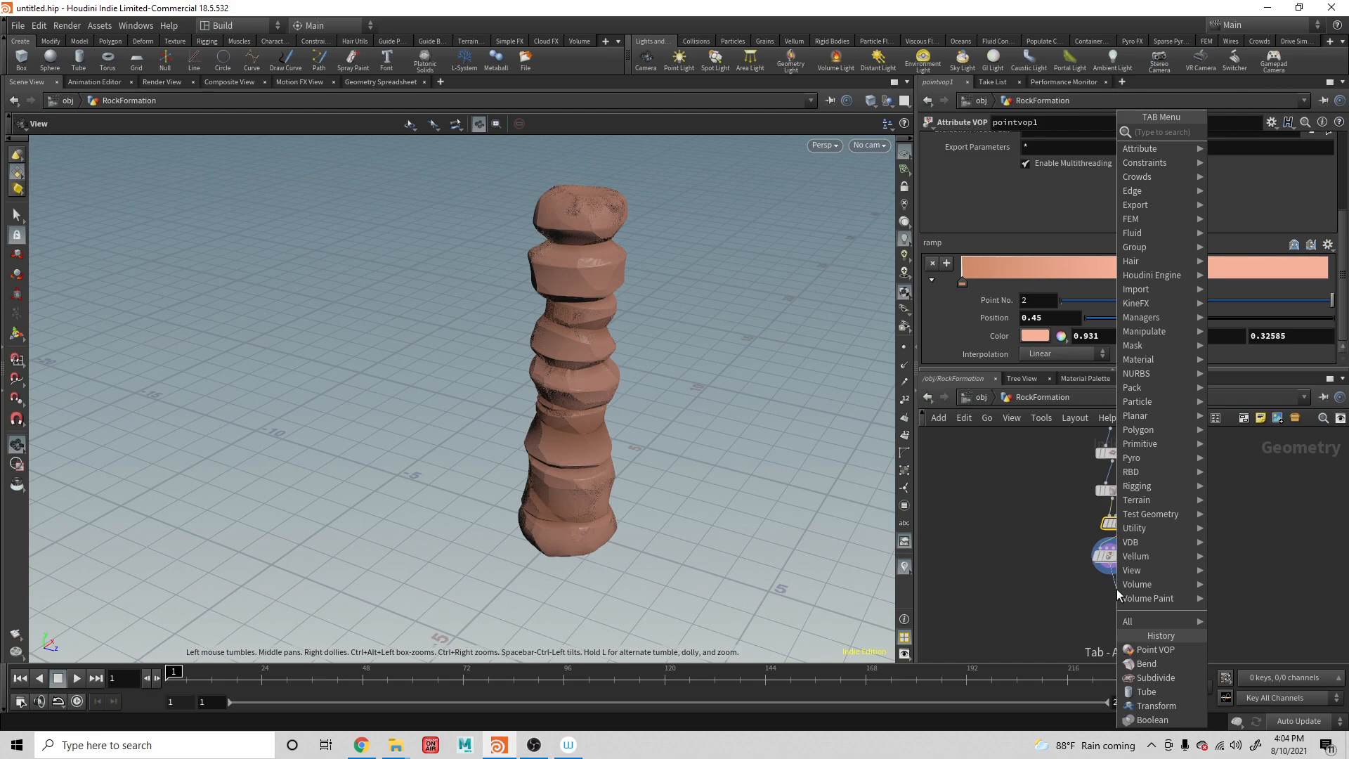
pyautogui.write('merge')
pyautogui.press('Return')
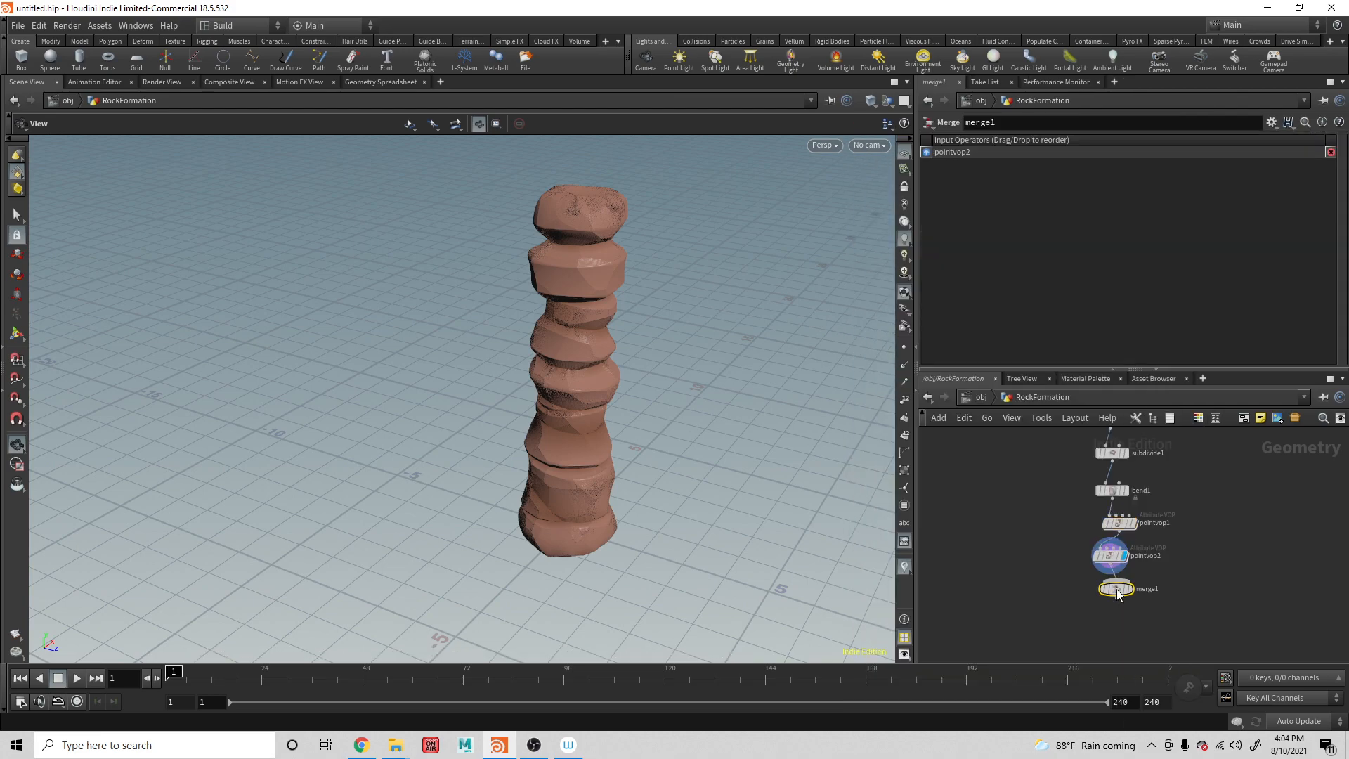
pyautogui.click(1087, 629)
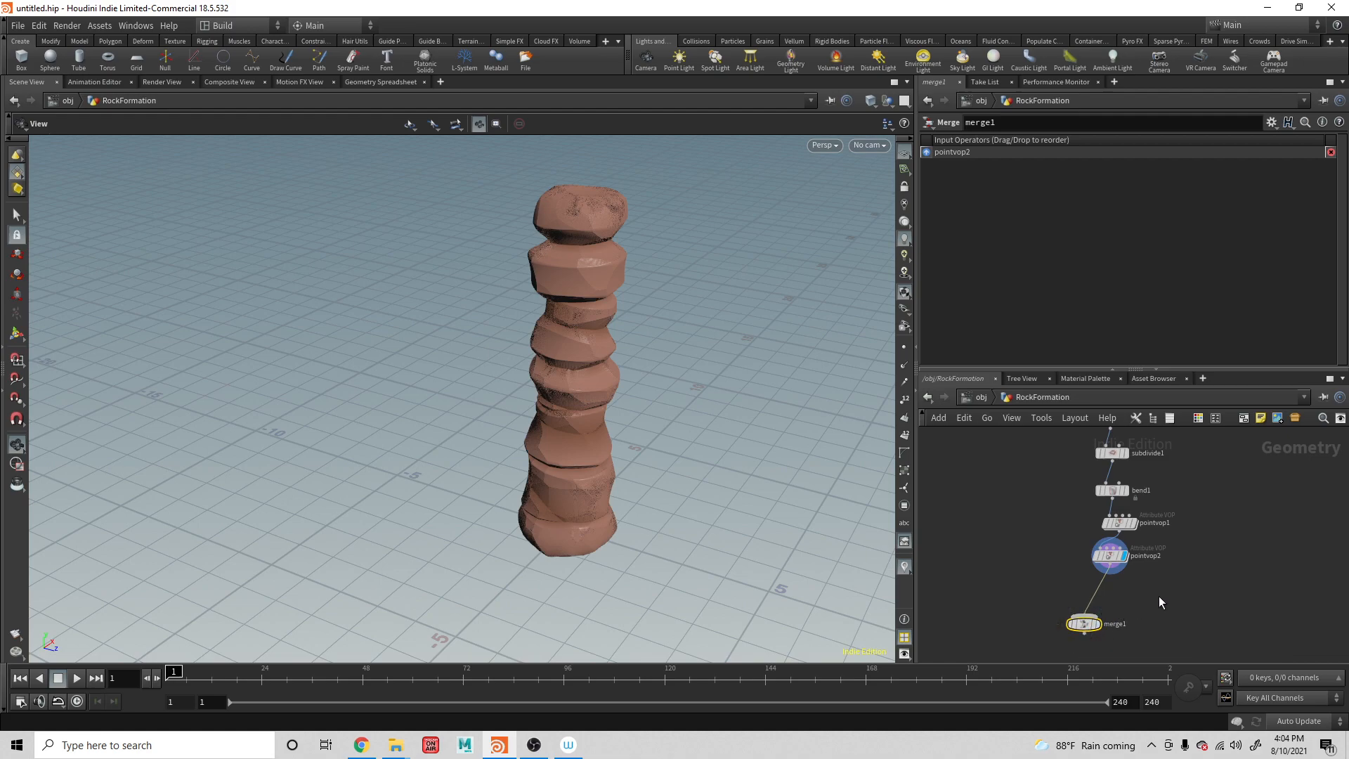
# Add a Grid node, connect it to merge1 and display the merged result
pyautogui.press('Tab')
pyautogui.write('gr')
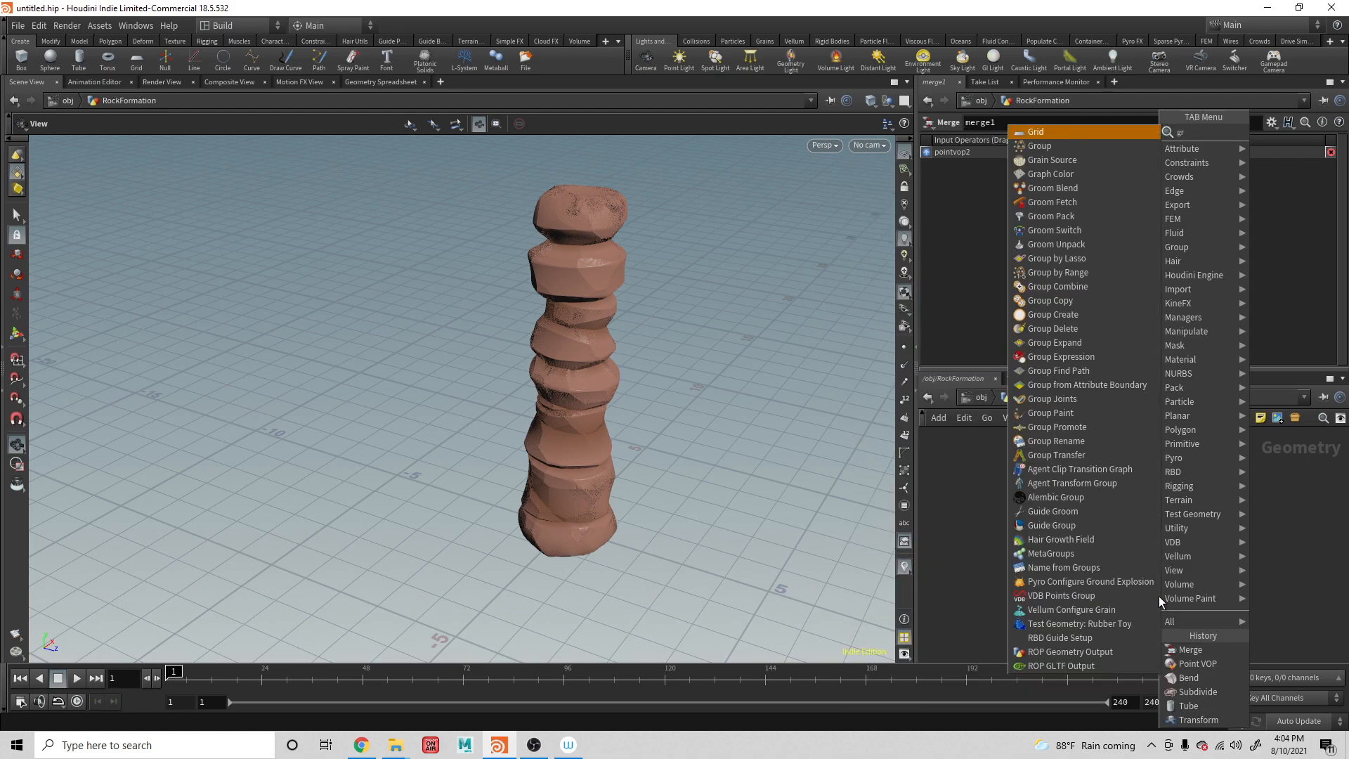
pyautogui.press('Return')
pyautogui.click(1158, 595)
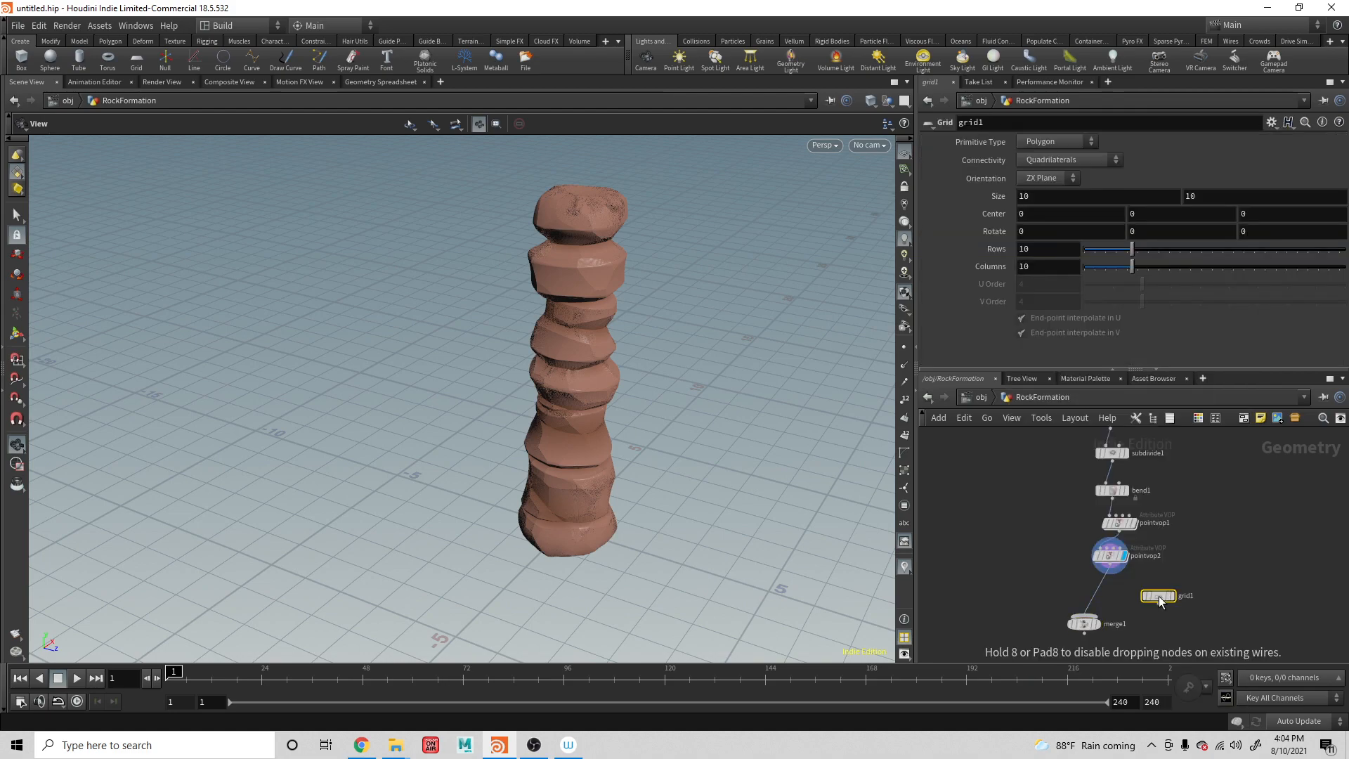
pyautogui.moveTo(1159, 606); pyautogui.dragTo(1104, 625)
pyautogui.click(1099, 625)
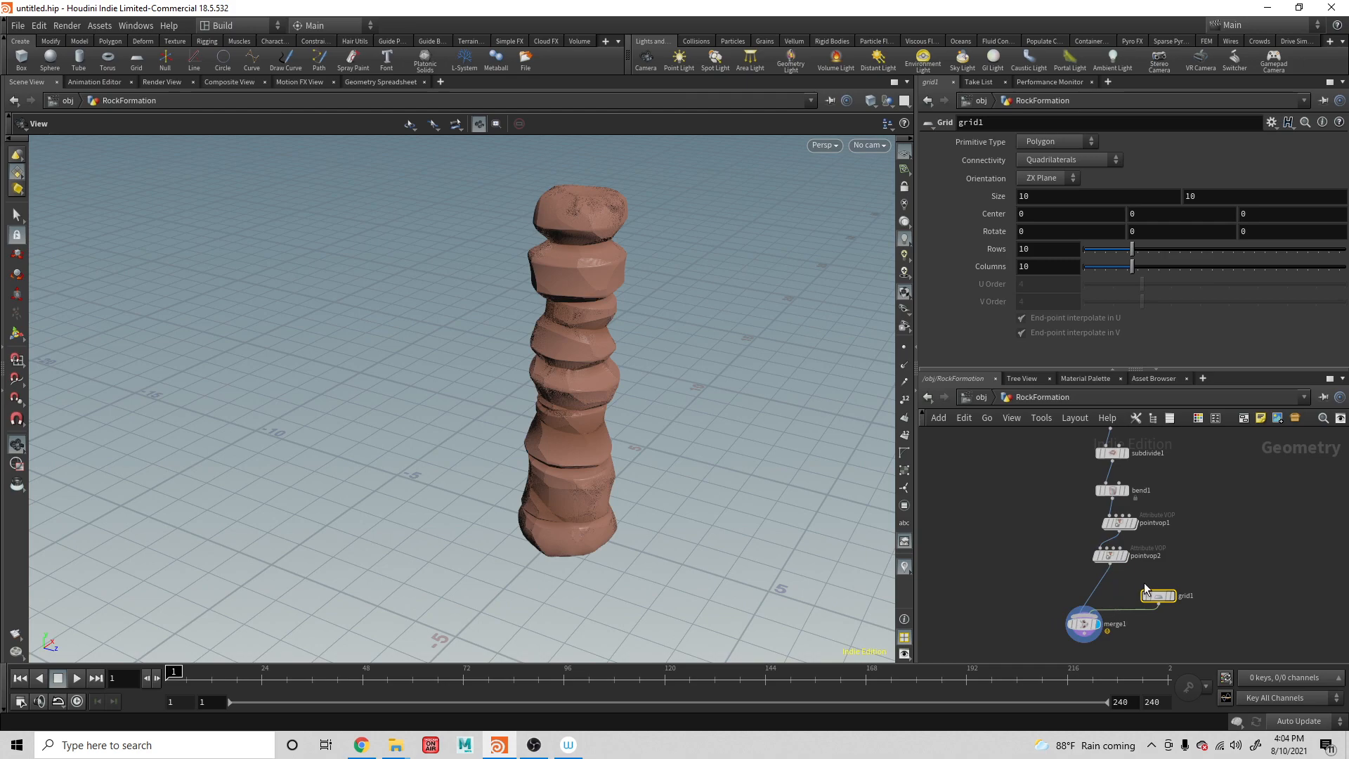
# Enlarge grid1 to a size of 430 by 430 as the ground plane
pyautogui.moveTo(997, 196)
pyautogui.mouseDown(button='middle')
pyautogui.moveTo(992, 165)
pyautogui.moveTo(1007, 172)
pyautogui.moveTo(987, 178)
pyautogui.mouseUp(button='middle')
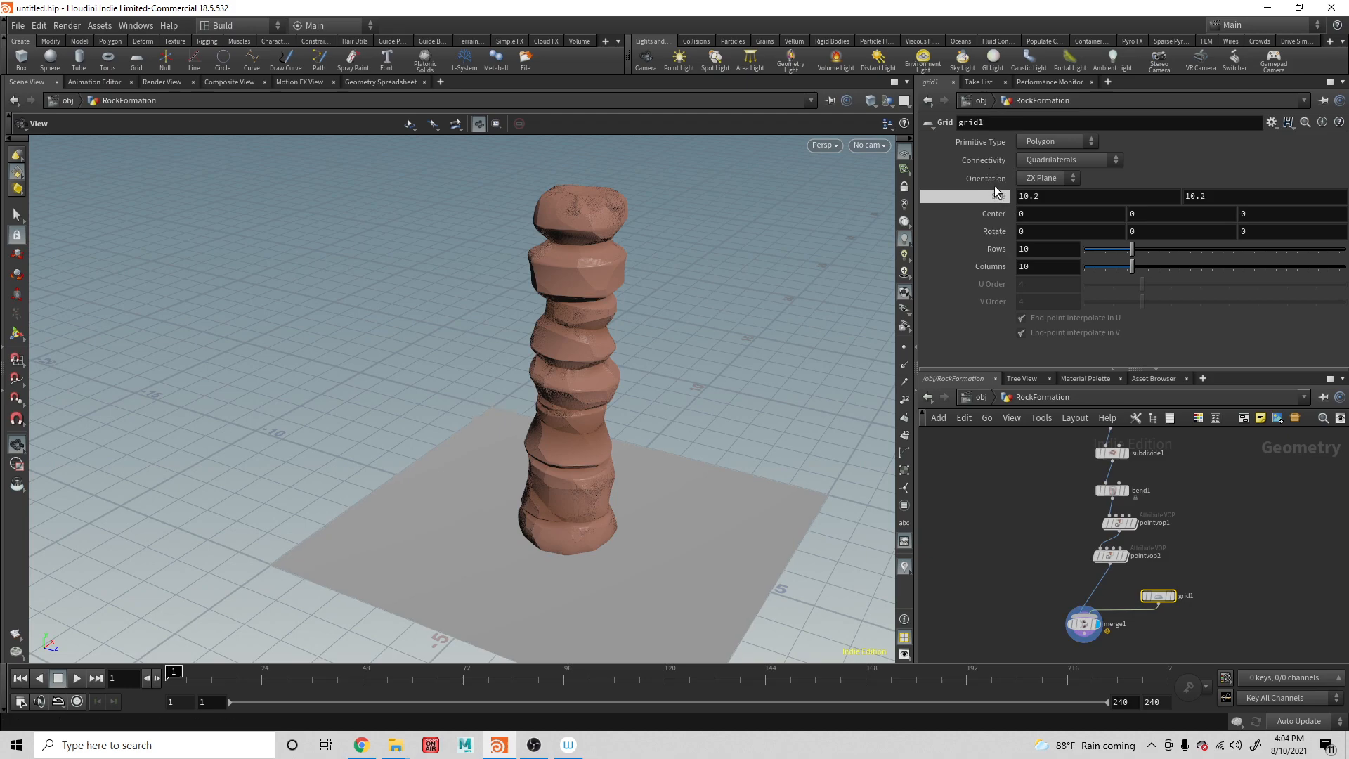
pyautogui.moveTo(1000, 200)
pyautogui.mouseDown(button='middle')
pyautogui.moveTo(992, 144)
pyautogui.moveTo(1307, 128)
pyautogui.moveTo(1269, 161)
pyautogui.moveTo(998, 197)
pyautogui.mouseUp(button='middle')
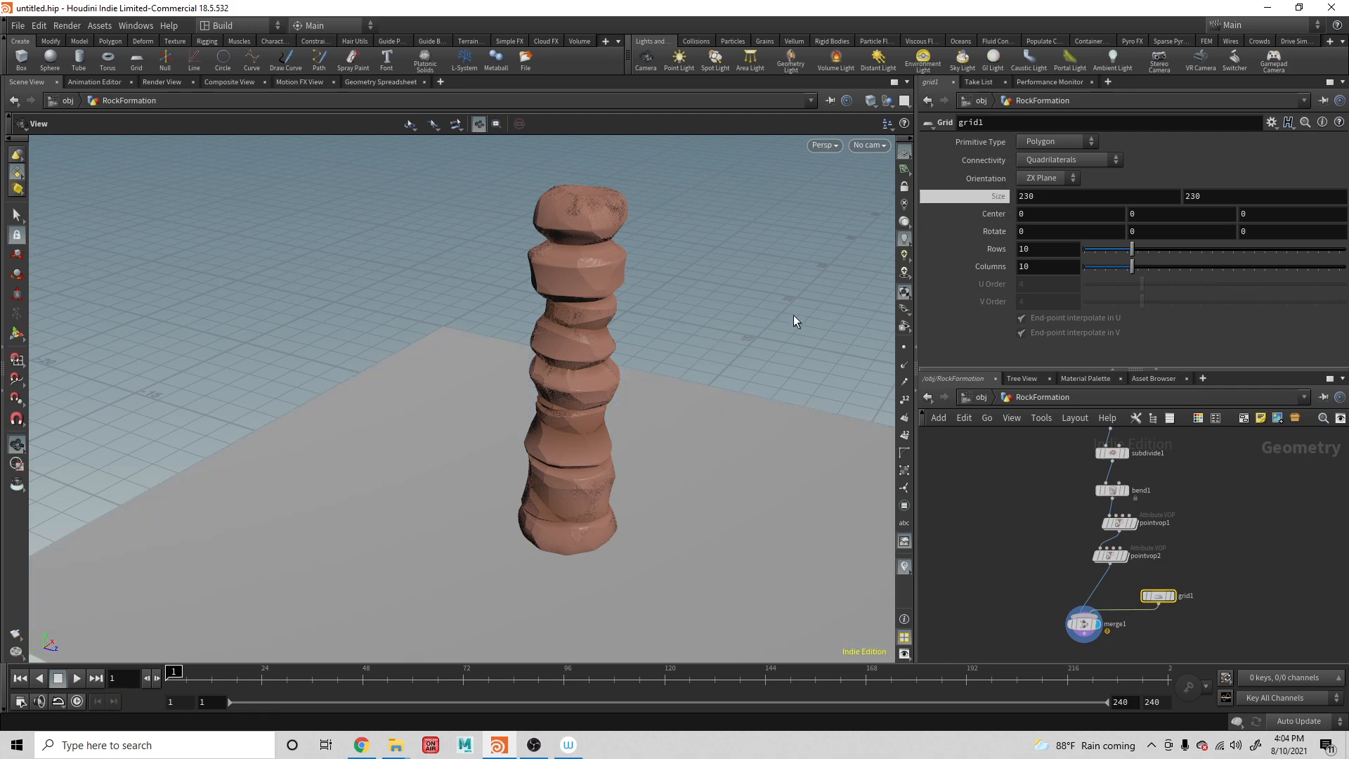
pyautogui.moveTo(700, 338); pyautogui.dragTo(710, 284)
pyautogui.moveTo(698, 313); pyautogui.dragTo(598, 436, button='middle')
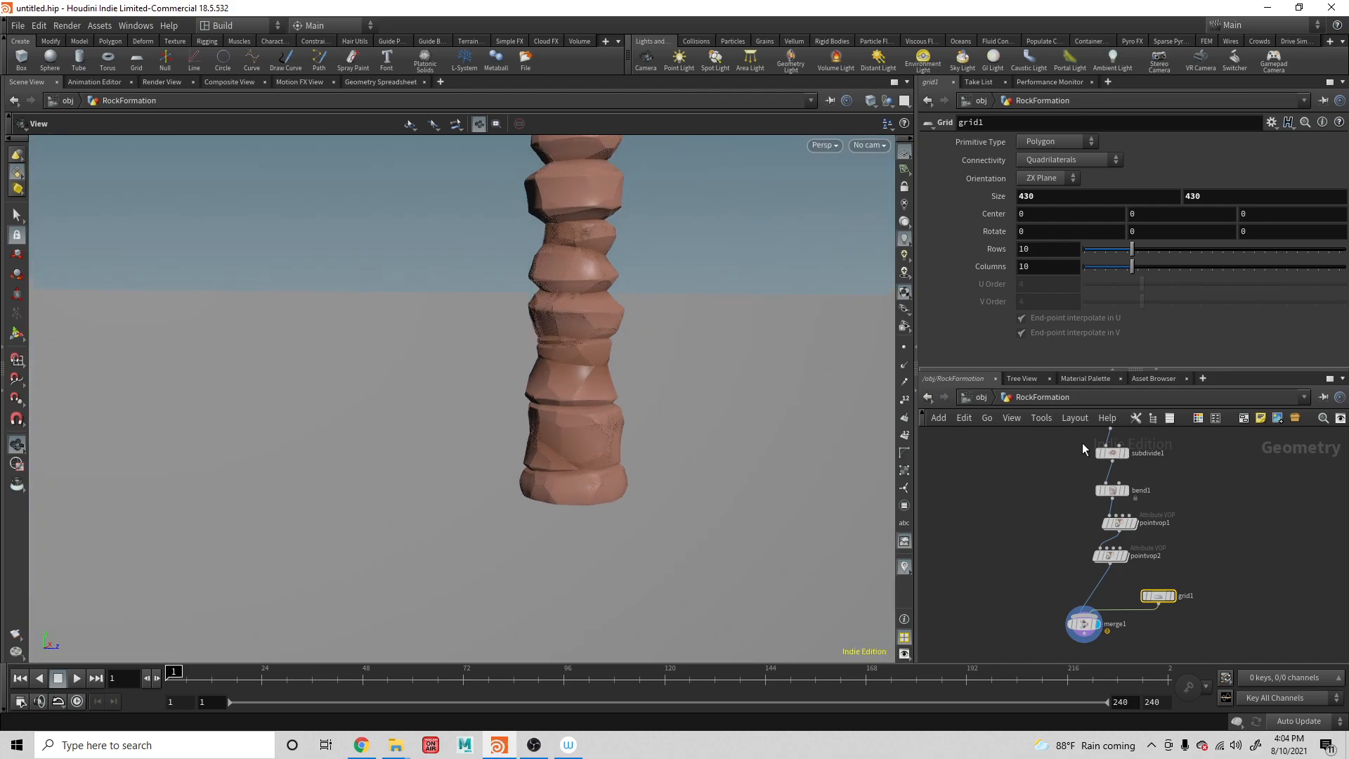
# Reduce the subdivision depth of subdivide1 to 6
pyautogui.moveTo(1217, 480); pyautogui.dragTo(1213, 547, button='middle')
pyautogui.click(1109, 519)
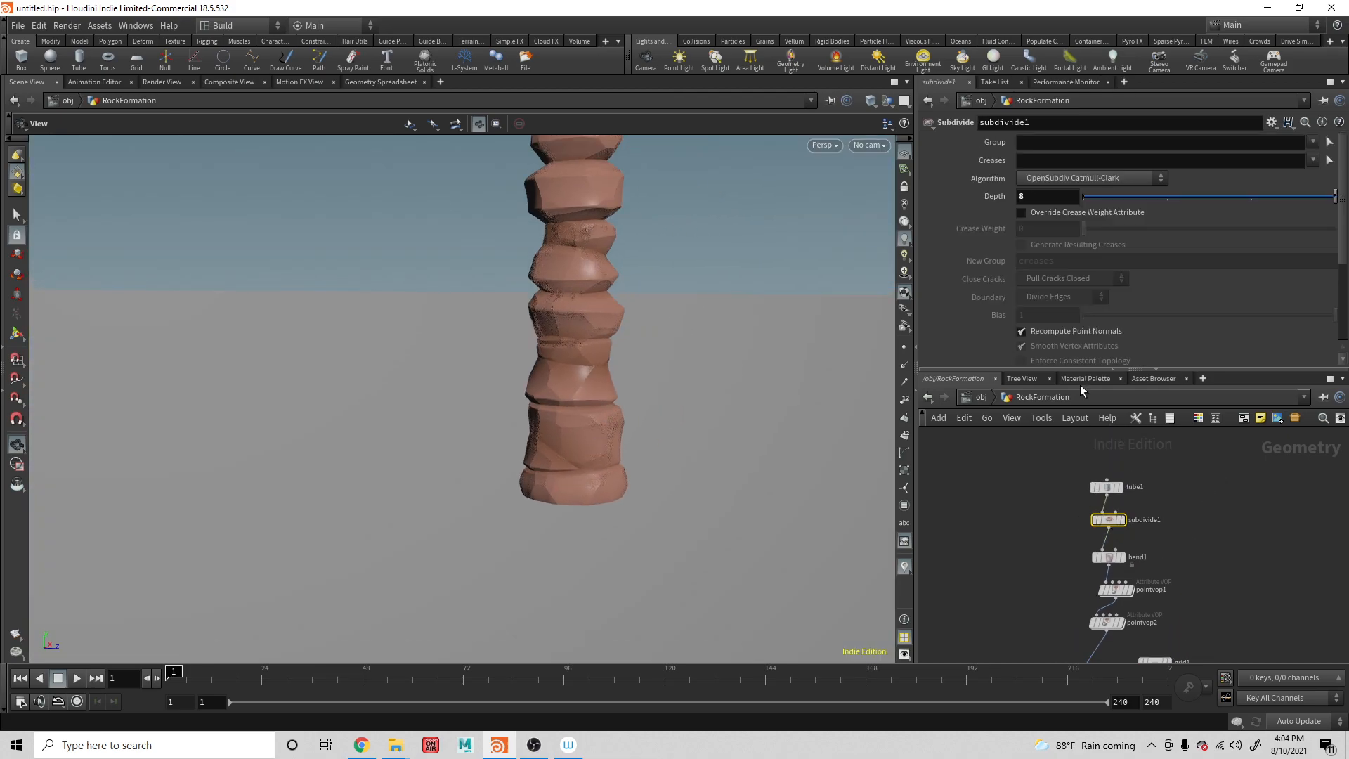
pyautogui.click(1042, 195)
pyautogui.write('6')
pyautogui.press('Return')
pyautogui.moveTo(669, 230)
pyautogui.mouseDown()
pyautogui.moveTo(702, 263)
pyautogui.moveTo(657, 211)
pyautogui.moveTo(664, 274)
pyautogui.moveTo(682, 274)
pyautogui.moveTo(663, 217)
pyautogui.moveTo(674, 265)
pyautogui.moveTo(666, 238)
pyautogui.mouseUp()
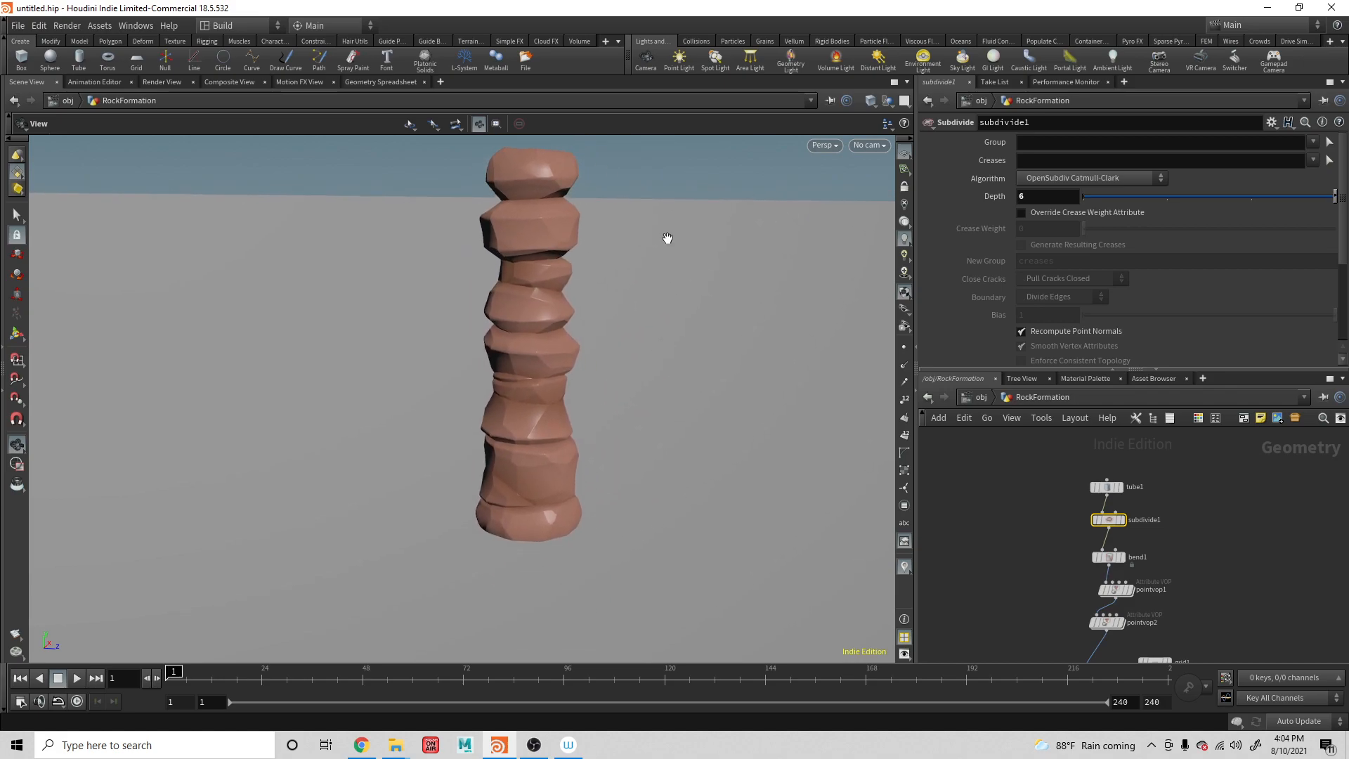
# Group tube1, subdivide1 and bend1 in a network box titled Basic Shape
pyautogui.moveTo(1054, 463); pyautogui.dragTo(1151, 563)
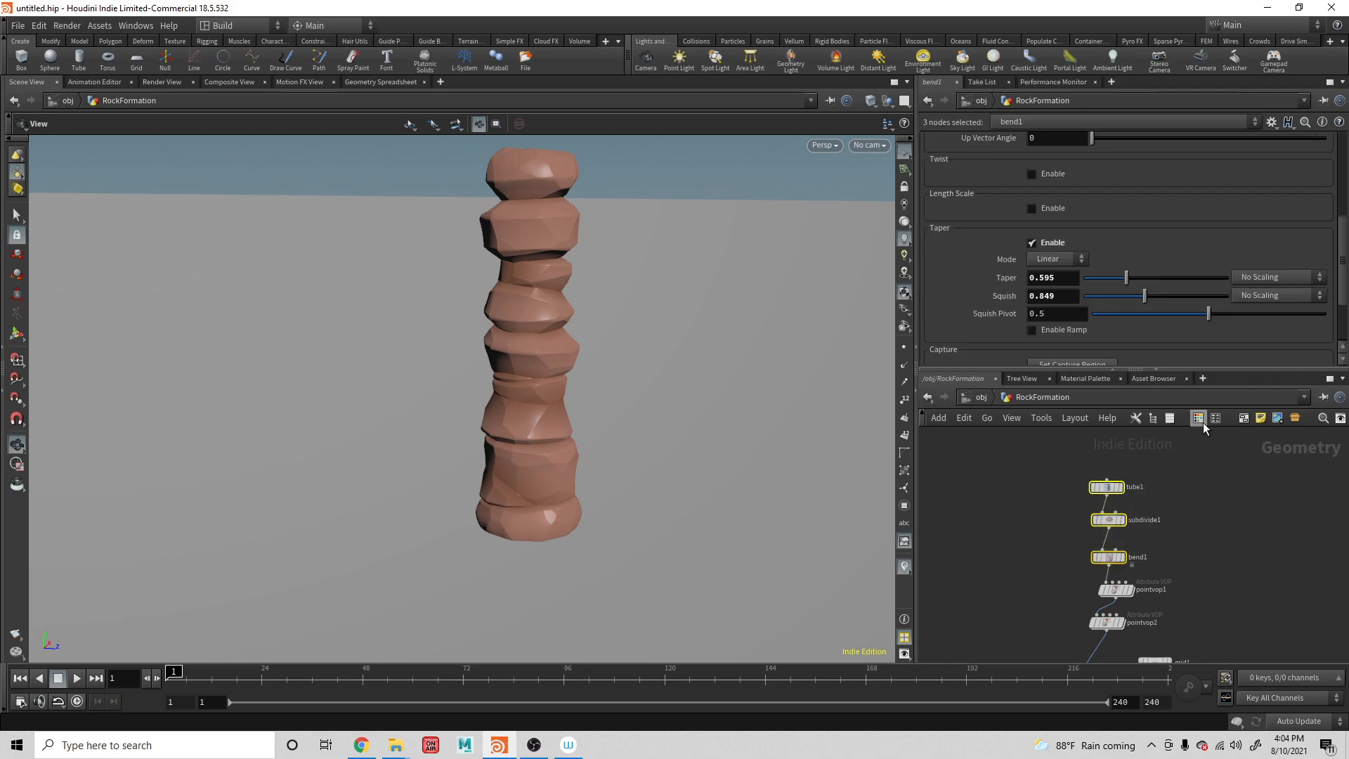
pyautogui.moveTo(1296, 444); pyautogui.dragTo(1244, 446, button='middle')
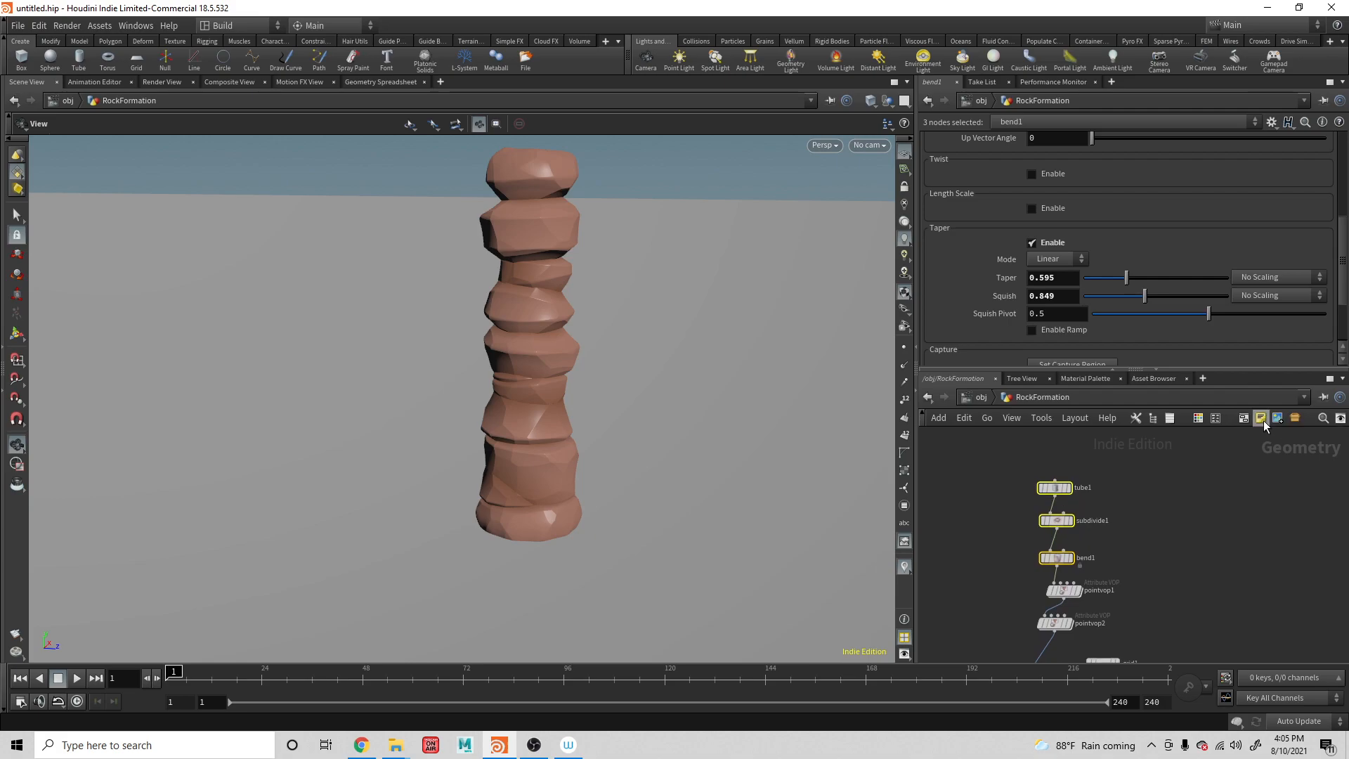
pyautogui.click(1244, 419)
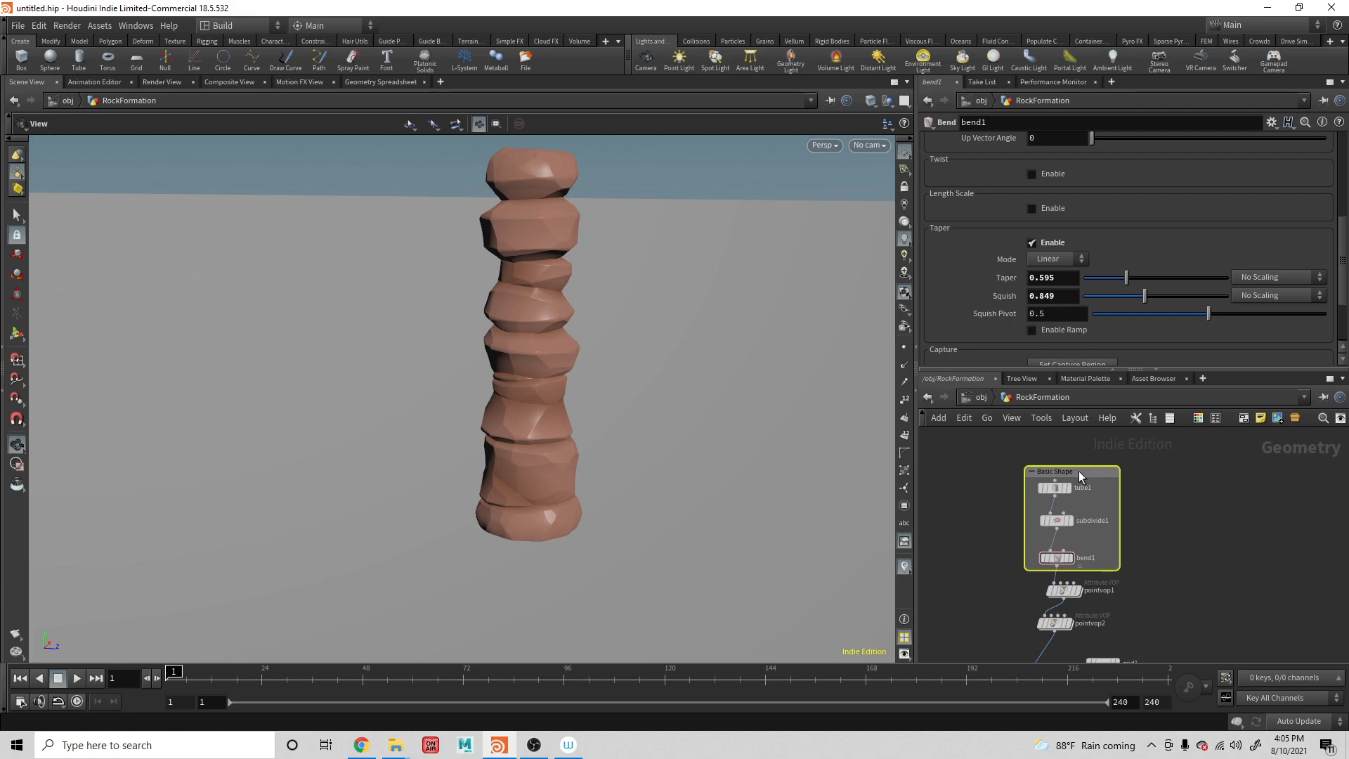
# Move the Basic Shape network box up and away from the pointvop nodes
pyautogui.moveTo(1078, 471); pyautogui.dragTo(1000, 444)
pyautogui.scroll(-6, 1125, 560)
pyautogui.scroll(3, 1124, 556)
pyautogui.moveTo(1048, 504); pyautogui.dragTo(1054, 519)
pyautogui.press('Escape')
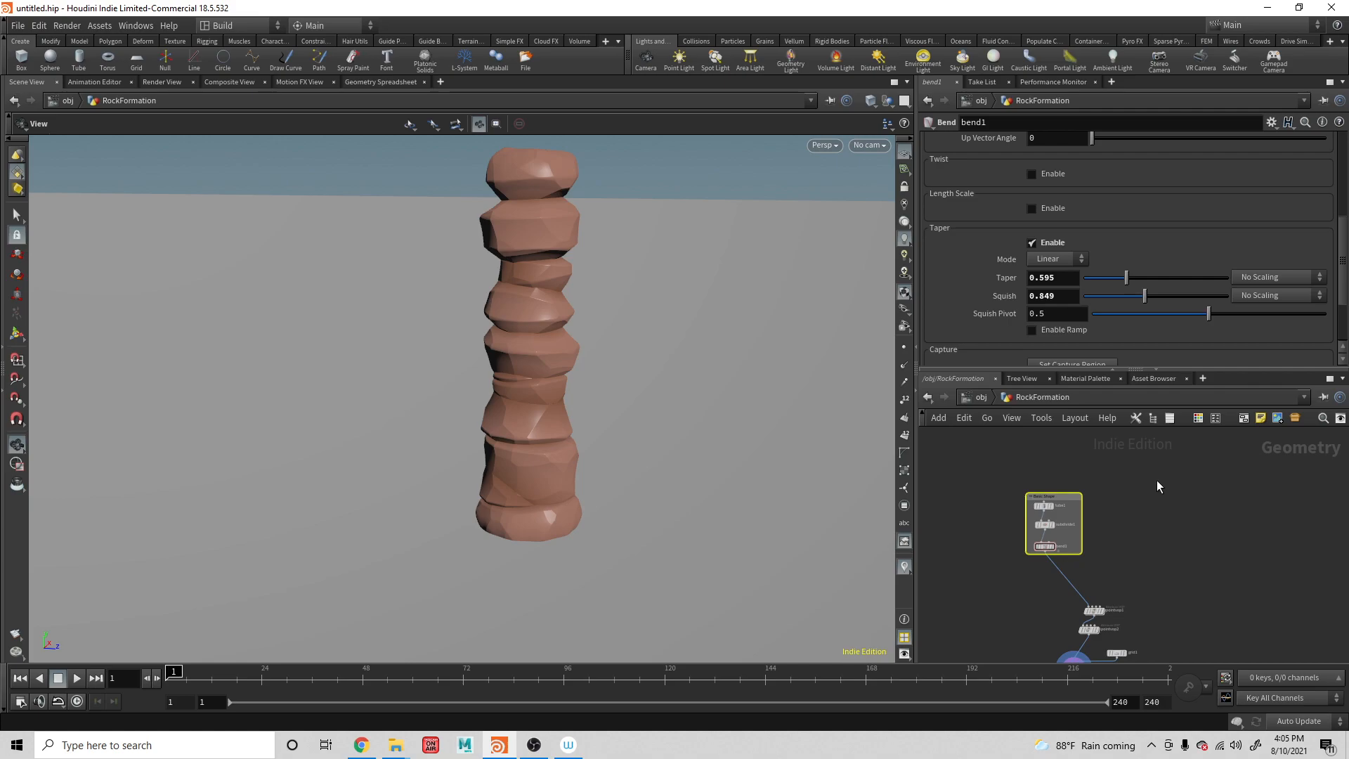
# Group pointvop1 and pointvop2 in a network box titled ProcRocks
pyautogui.moveTo(1172, 552); pyautogui.dragTo(1138, 460, button='middle')
pyautogui.moveTo(967, 509); pyautogui.dragTo(1142, 622)
pyautogui.moveTo(1019, 488); pyautogui.dragTo(1050, 546)
pyautogui.click(1078, 506)
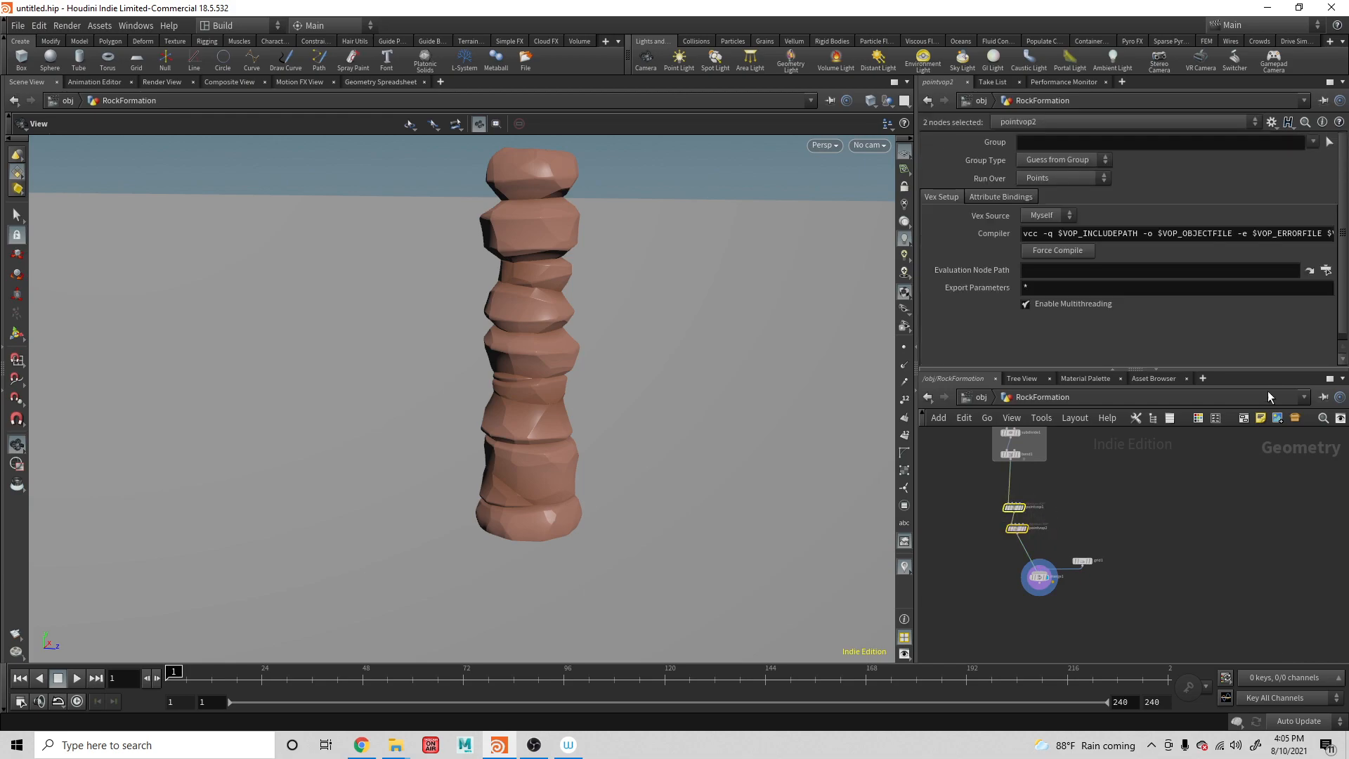
pyautogui.click(1247, 416)
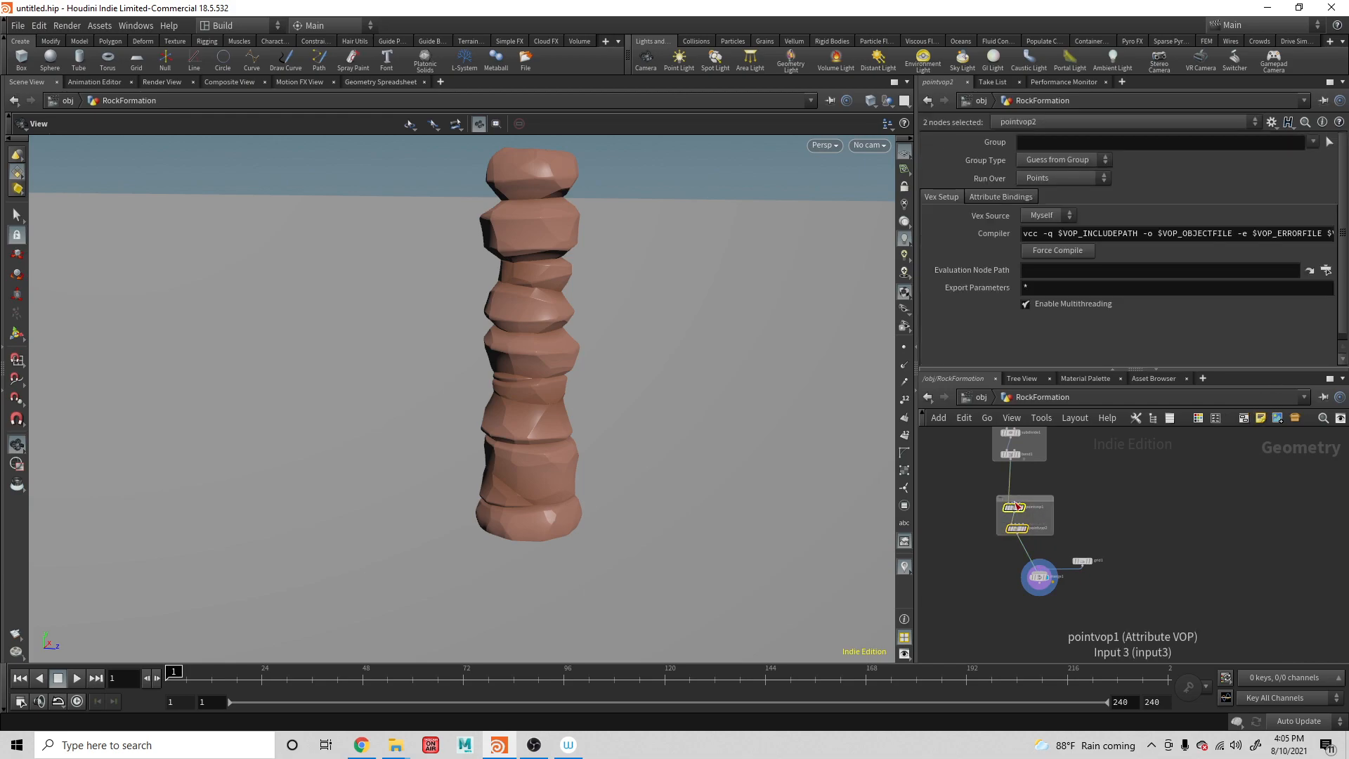
pyautogui.doubleClick(1019, 497)
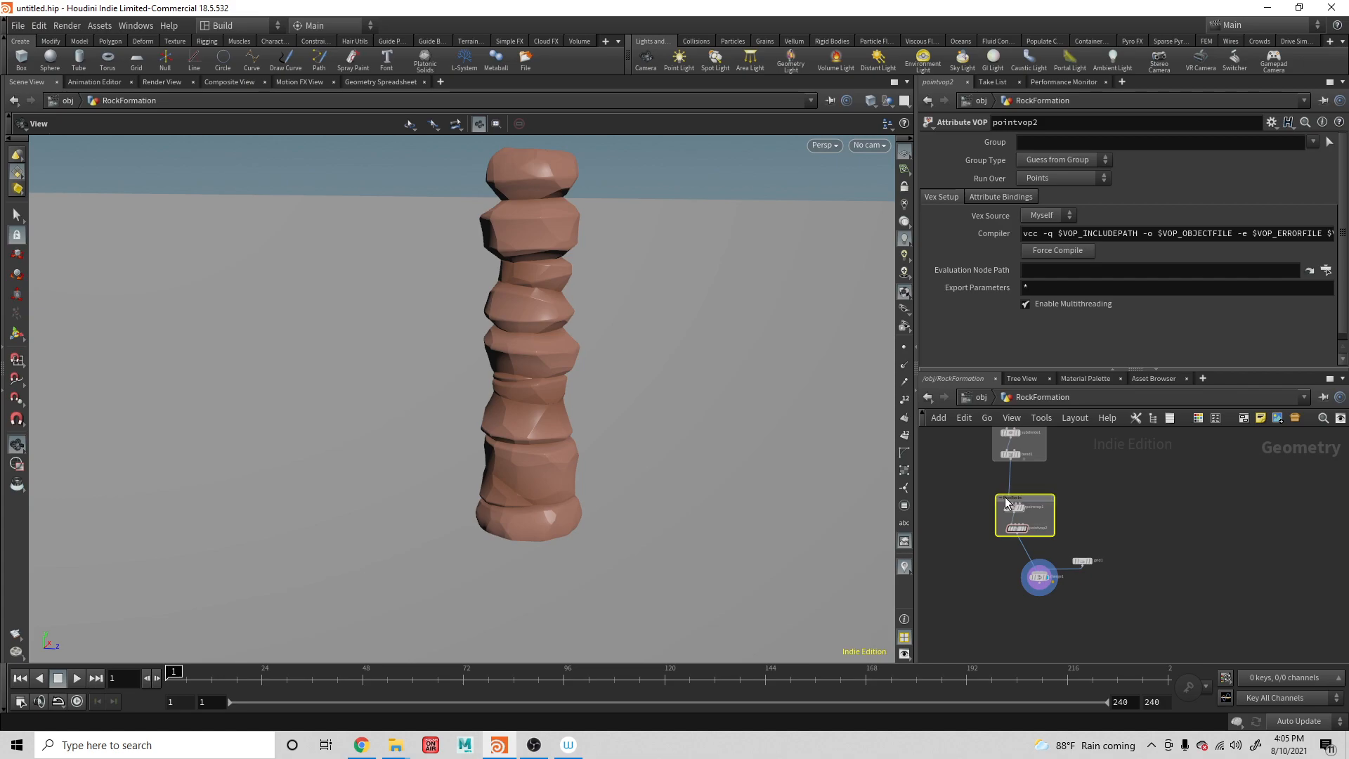
# Move the merge node down, extend the ProcRocks box, and insert a Mountain node inside it between pointvop2 and the merge
pyautogui.moveTo(1038, 587); pyautogui.dragTo(1014, 619)
pyautogui.moveTo(1042, 537); pyautogui.dragTo(1044, 558)
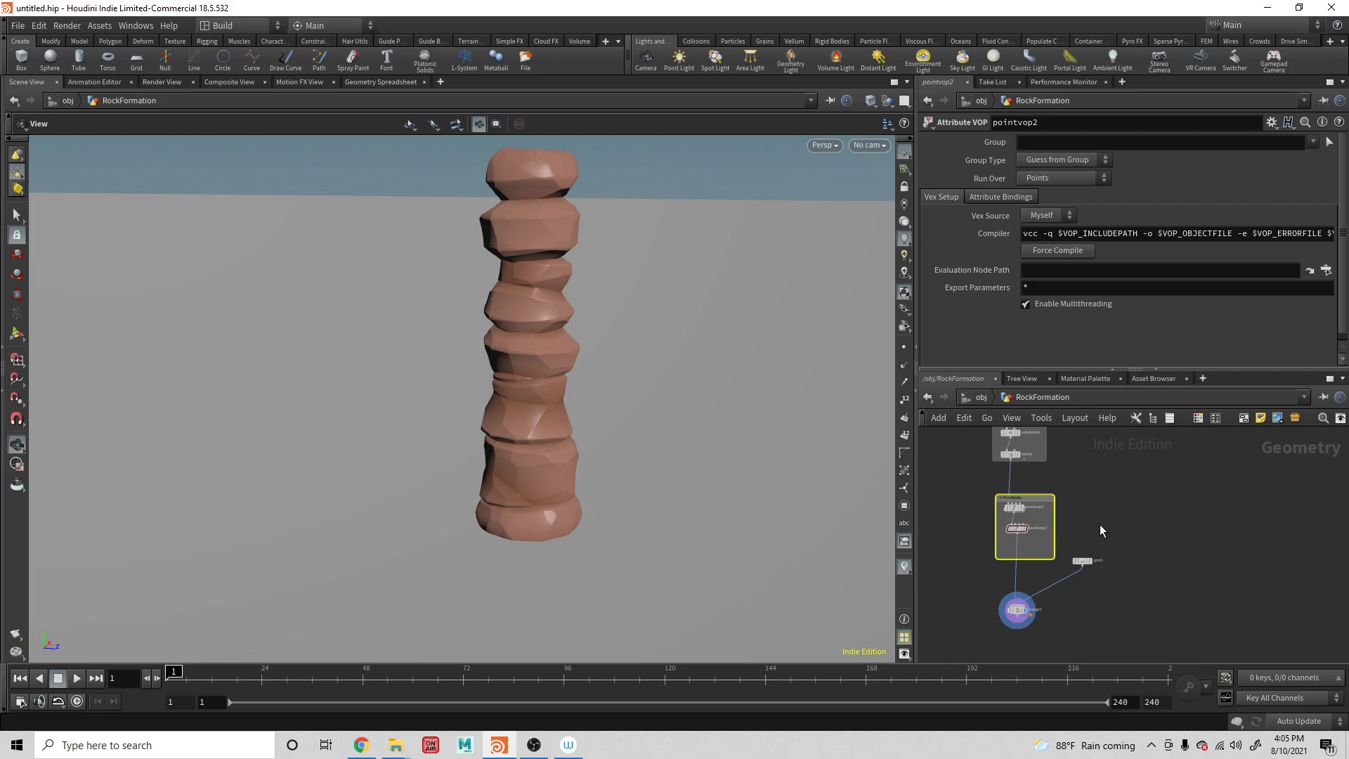
pyautogui.press('Tab')
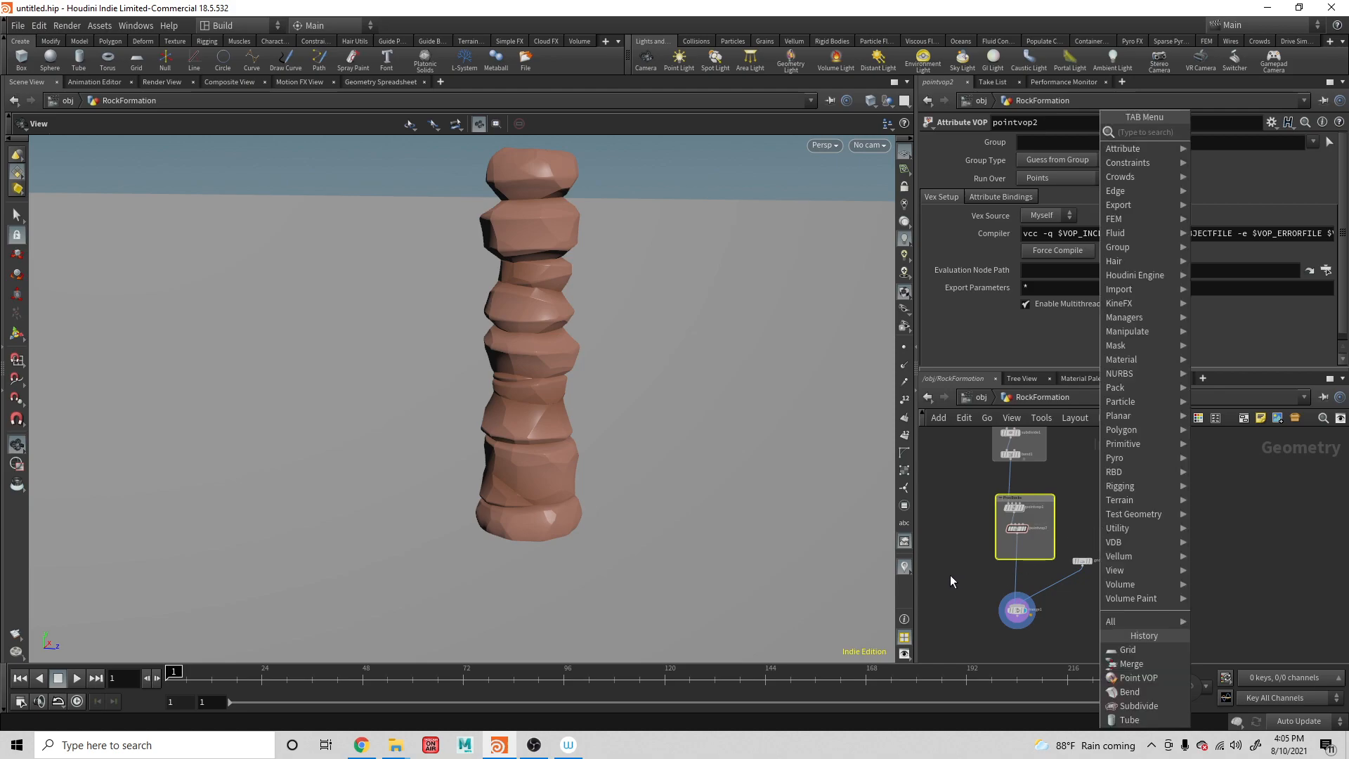
pyautogui.write('oun')
pyautogui.press('BackSpace')
pyautogui.press('BackSpace')
pyautogui.press('BackSpace')
pyautogui.write('moun')
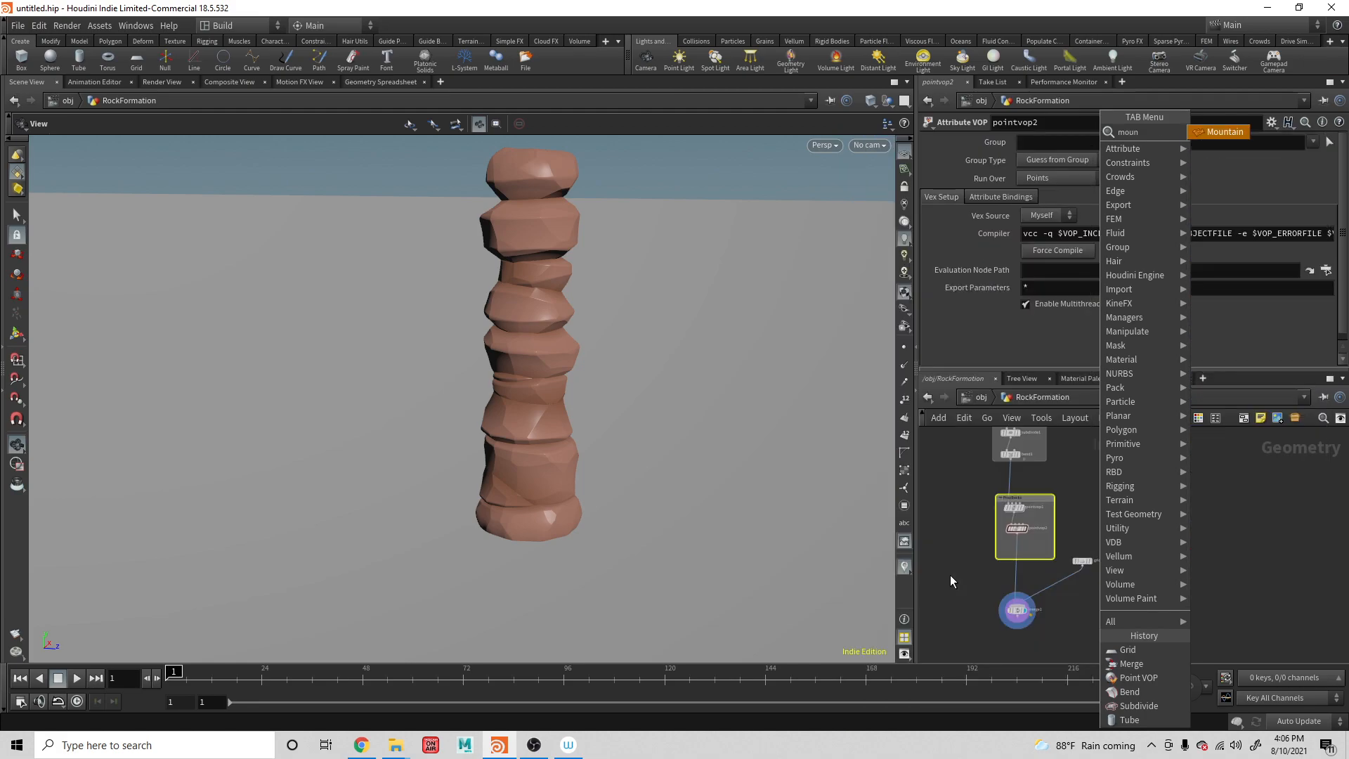
pyautogui.press('Return')
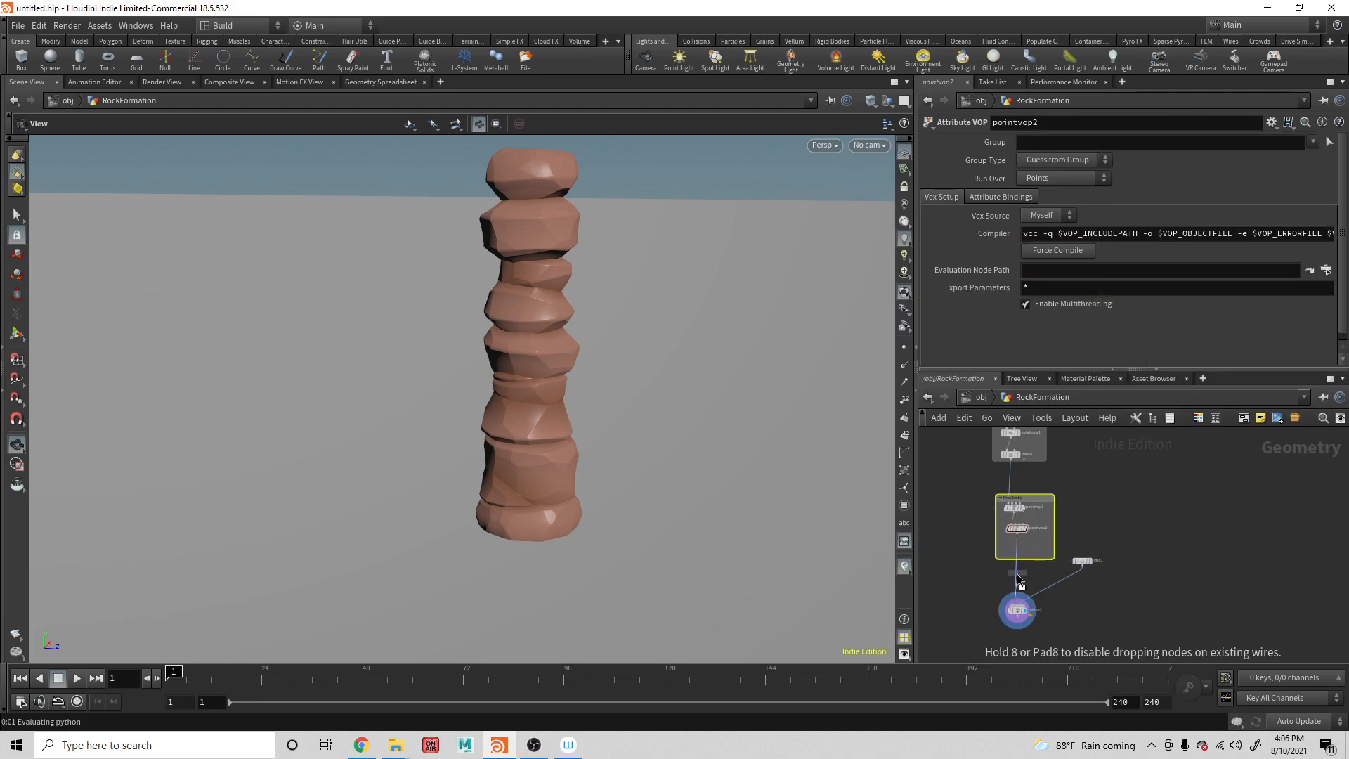
pyautogui.click(1010, 575)
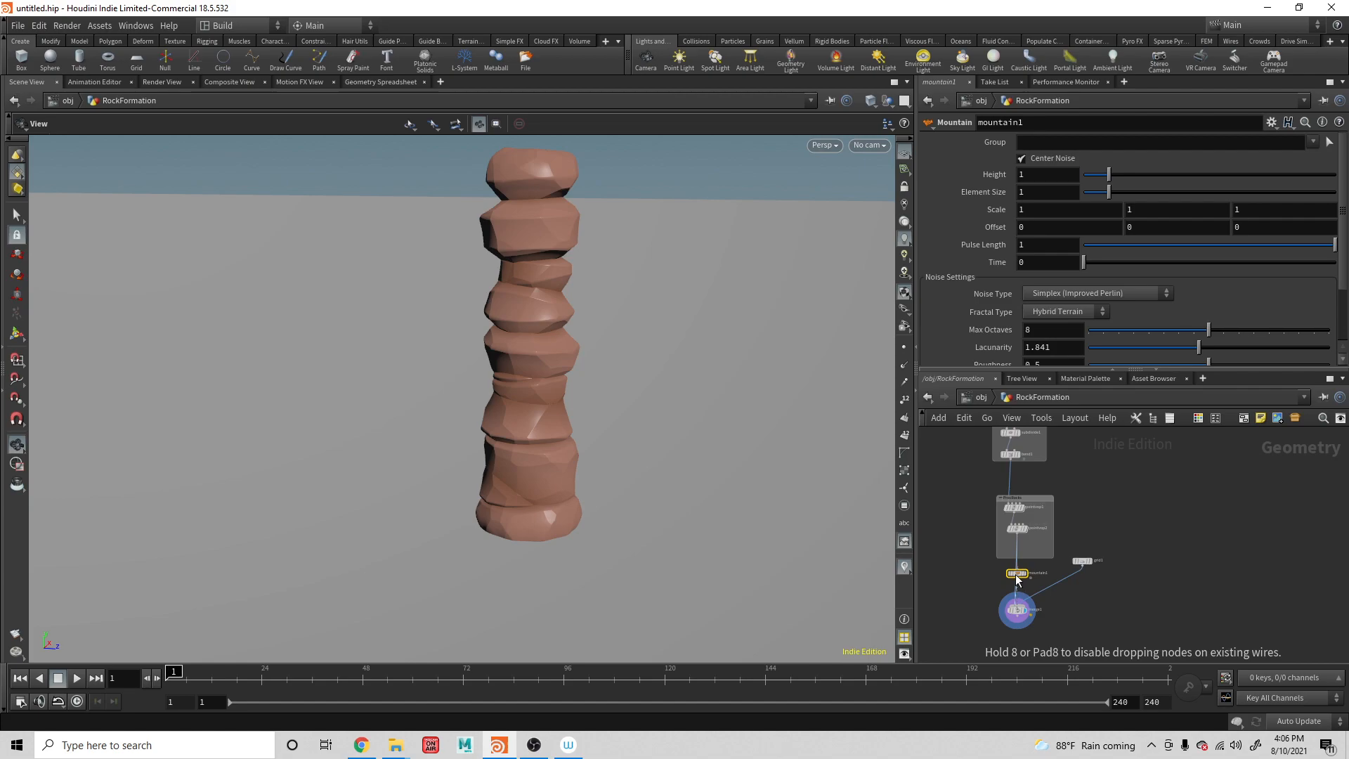
pyautogui.moveTo(1017, 575); pyautogui.dragTo(1018, 551)
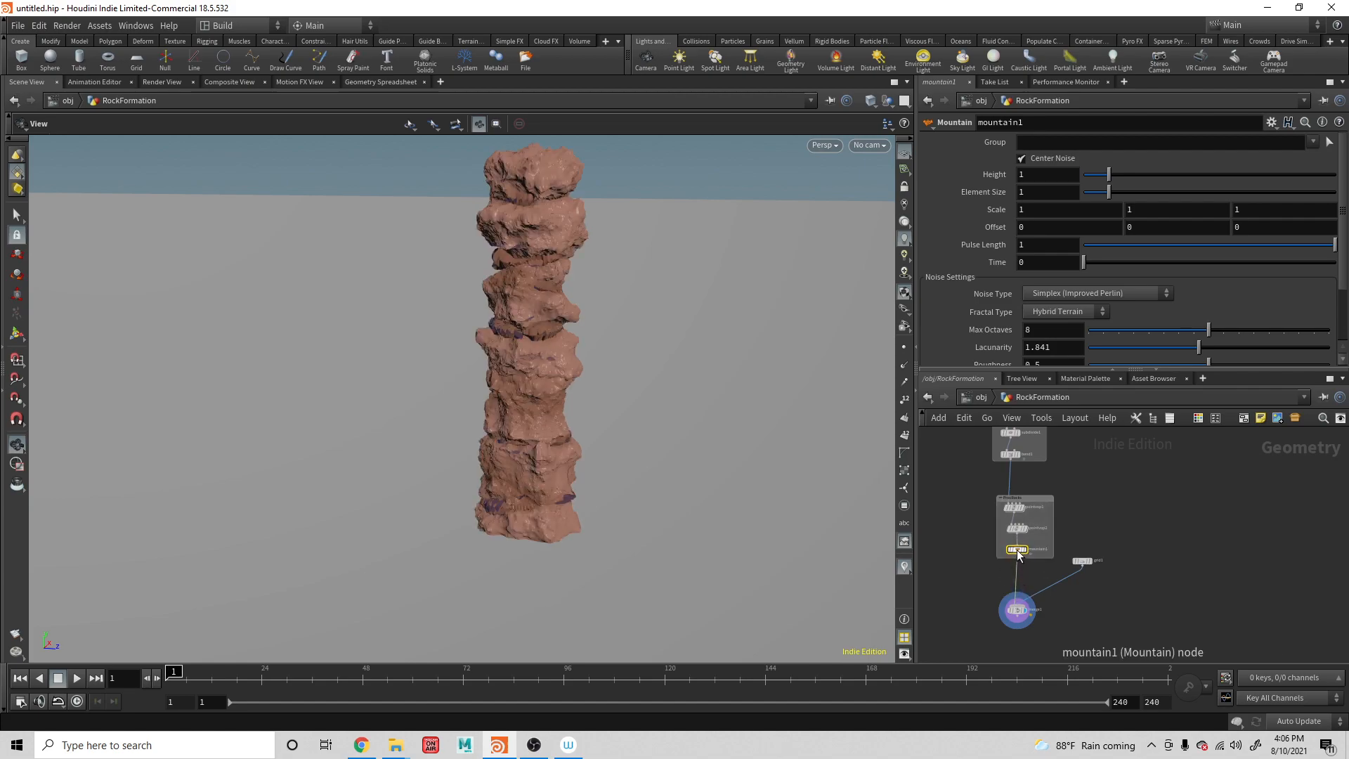
# Set the height of mountain1 to 0.2
pyautogui.doubleClick(1044, 174)
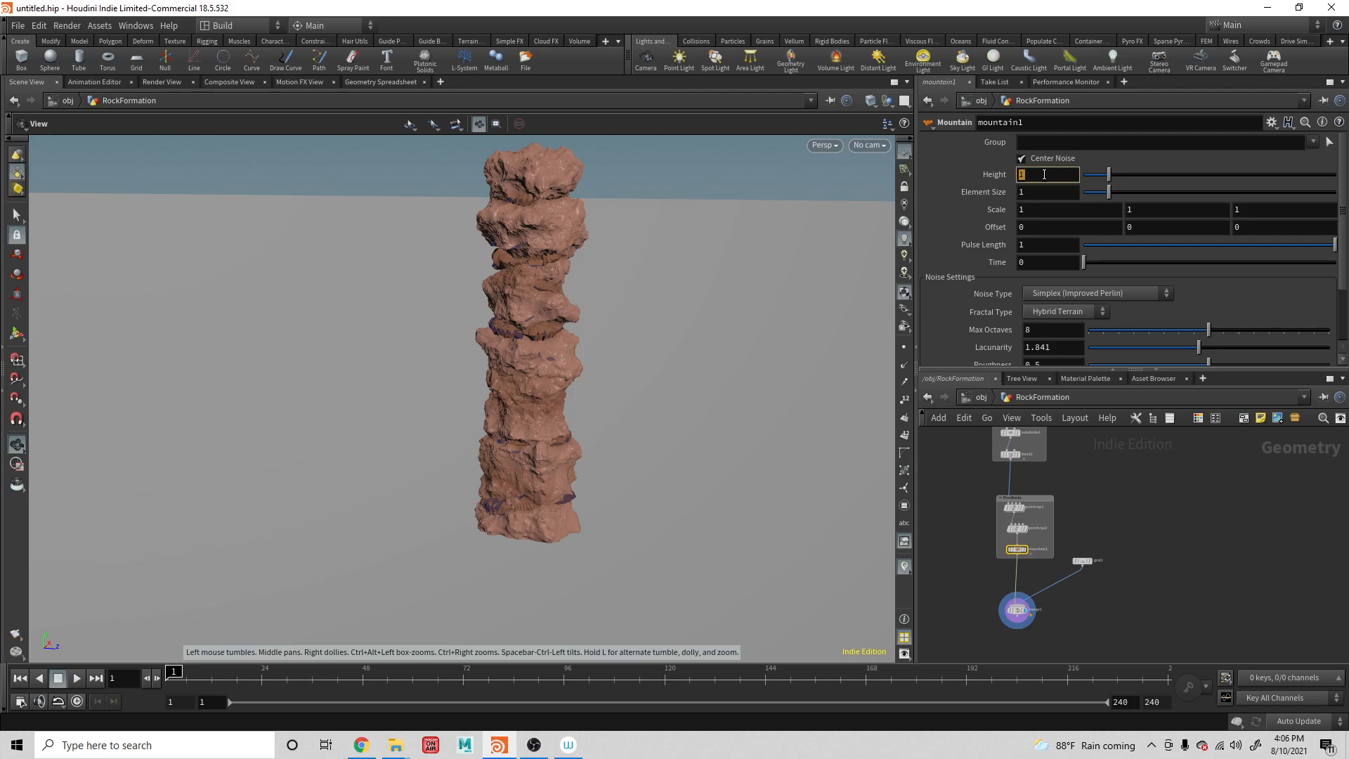
pyautogui.press('Return')
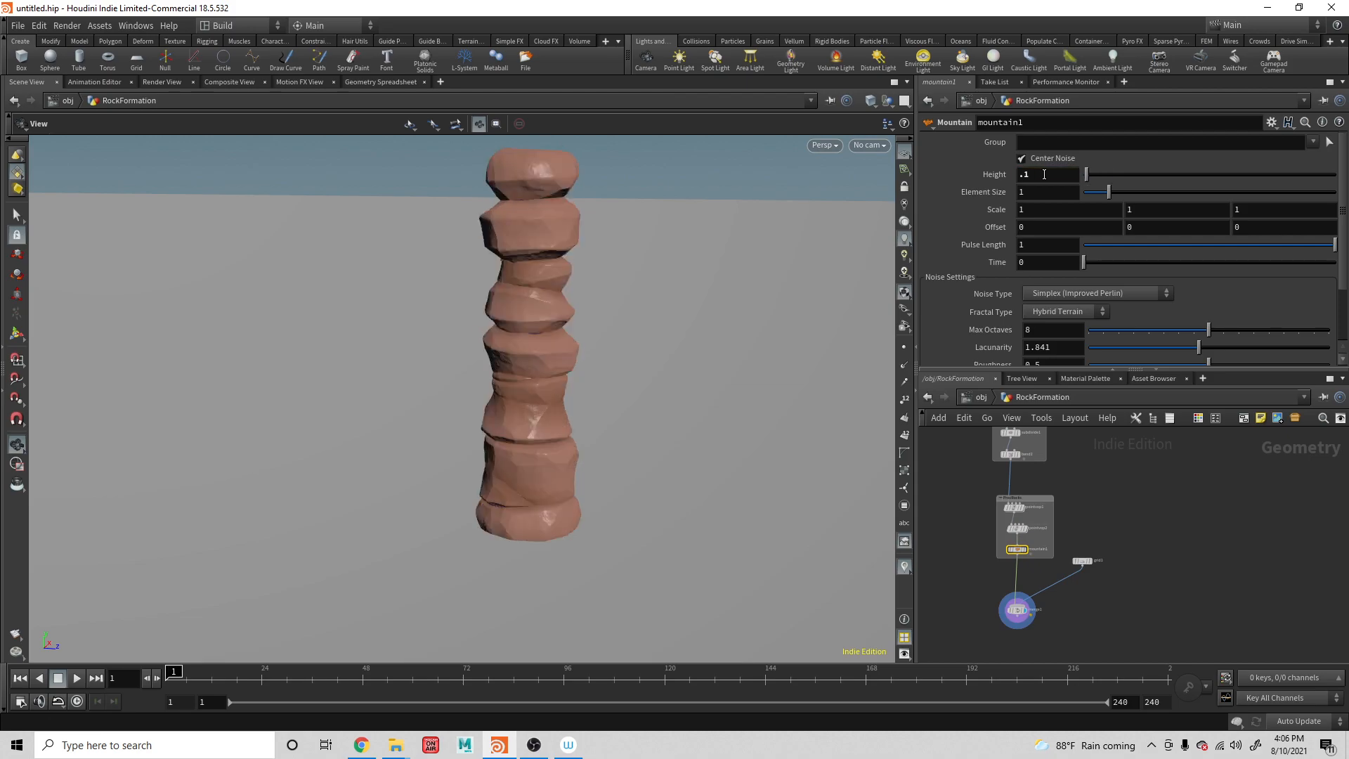
pyautogui.doubleClick(1033, 176)
pyautogui.write('.2')
pyautogui.press('Return')
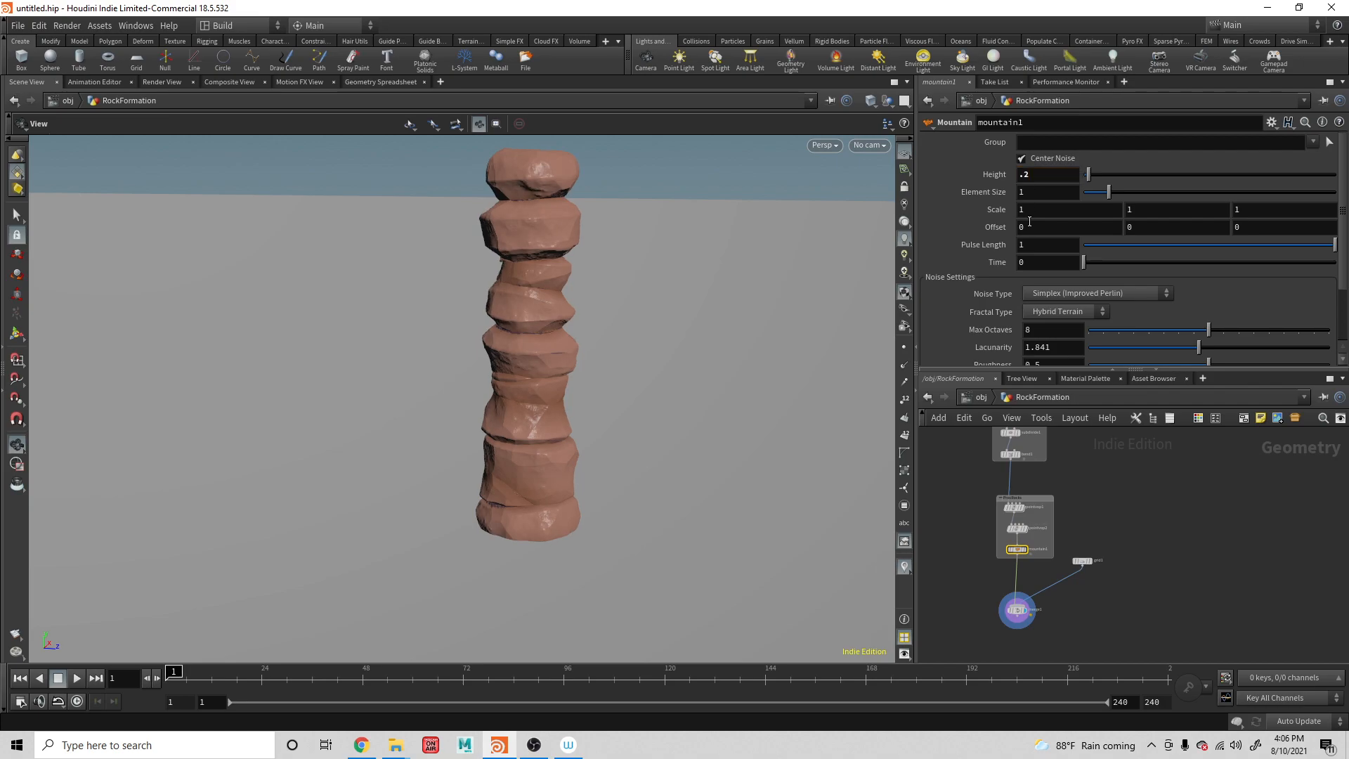
# Reframe the rock column in the viewport to inspect its mountain-displaced surface
pyautogui.moveTo(614, 267)
pyautogui.mouseDown()
pyautogui.moveTo(660, 260)
pyautogui.moveTo(609, 261)
pyautogui.mouseUp()
pyautogui.hotkey('space', 'f')
pyautogui.scroll(8, 454, 394)
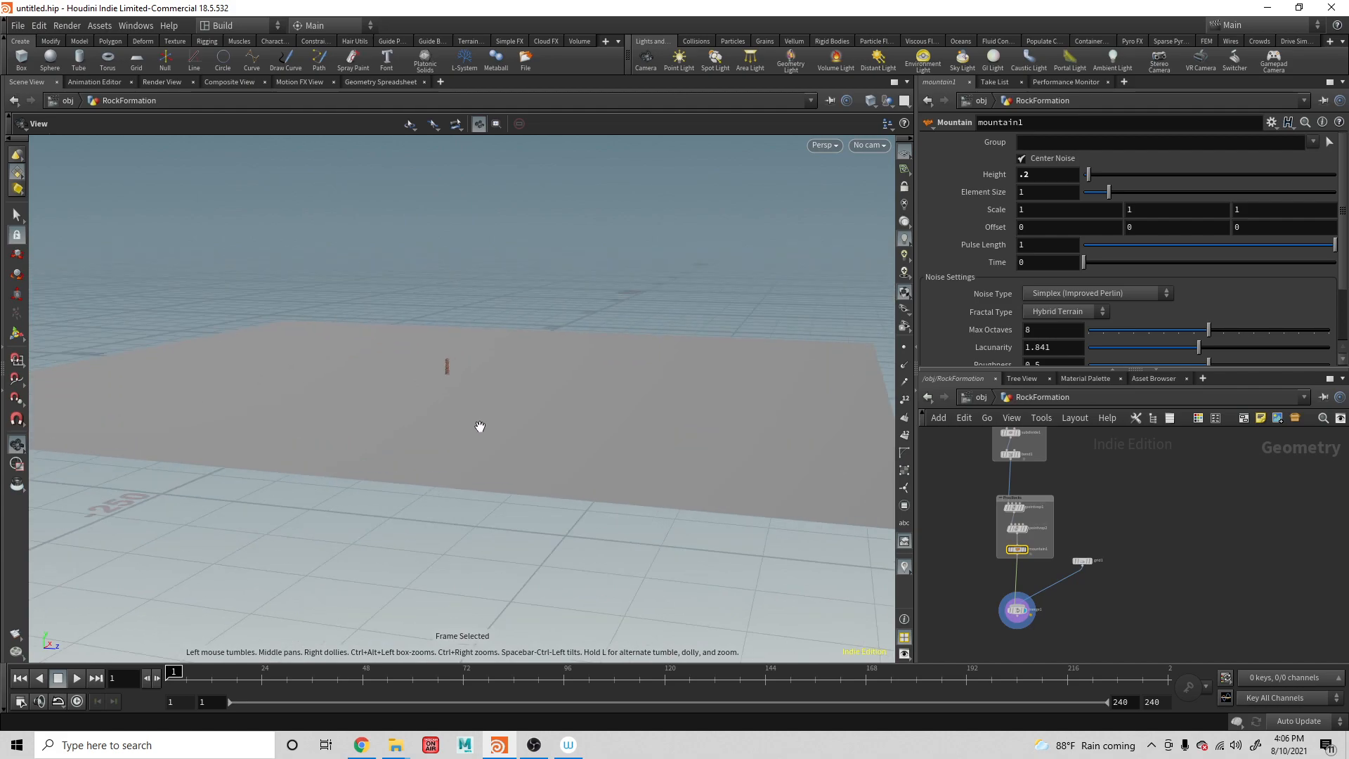
pyautogui.scroll(10, 552, 355)
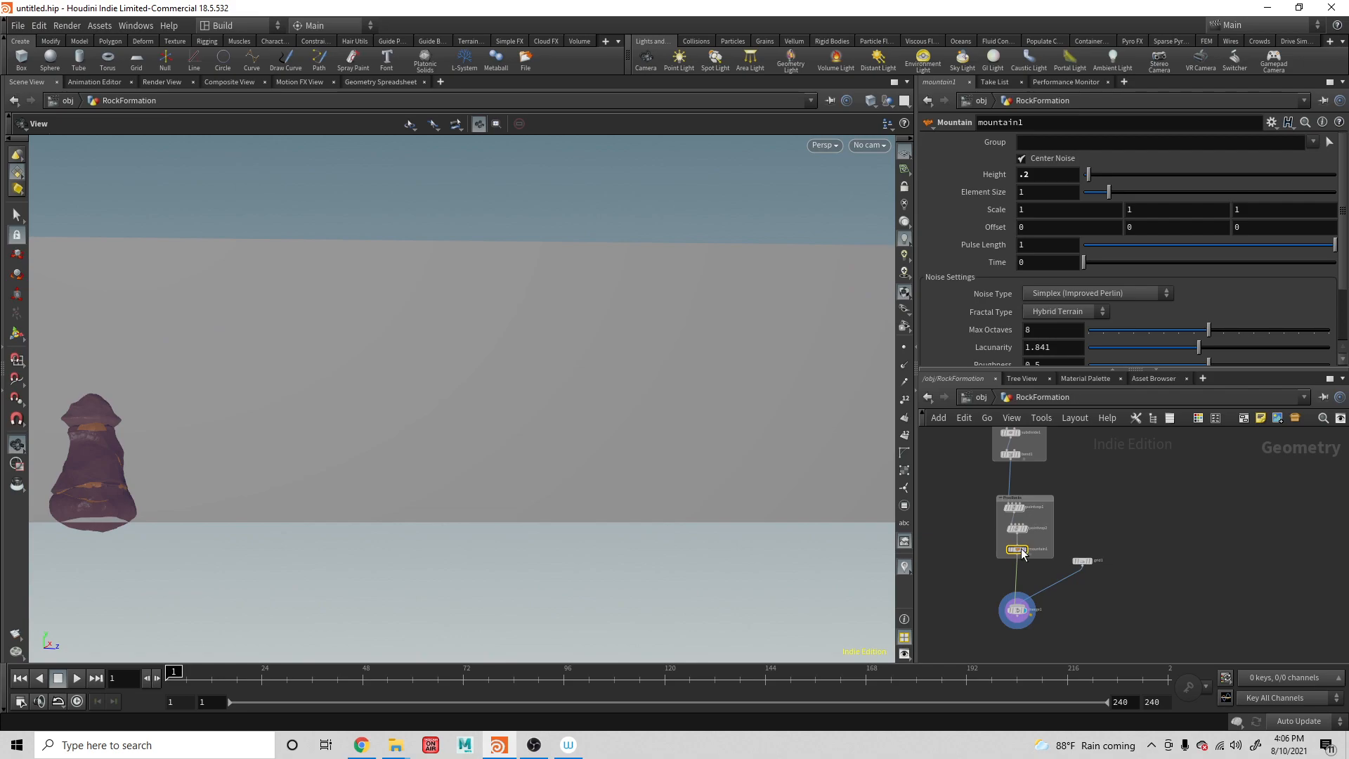
pyautogui.click(982, 397)
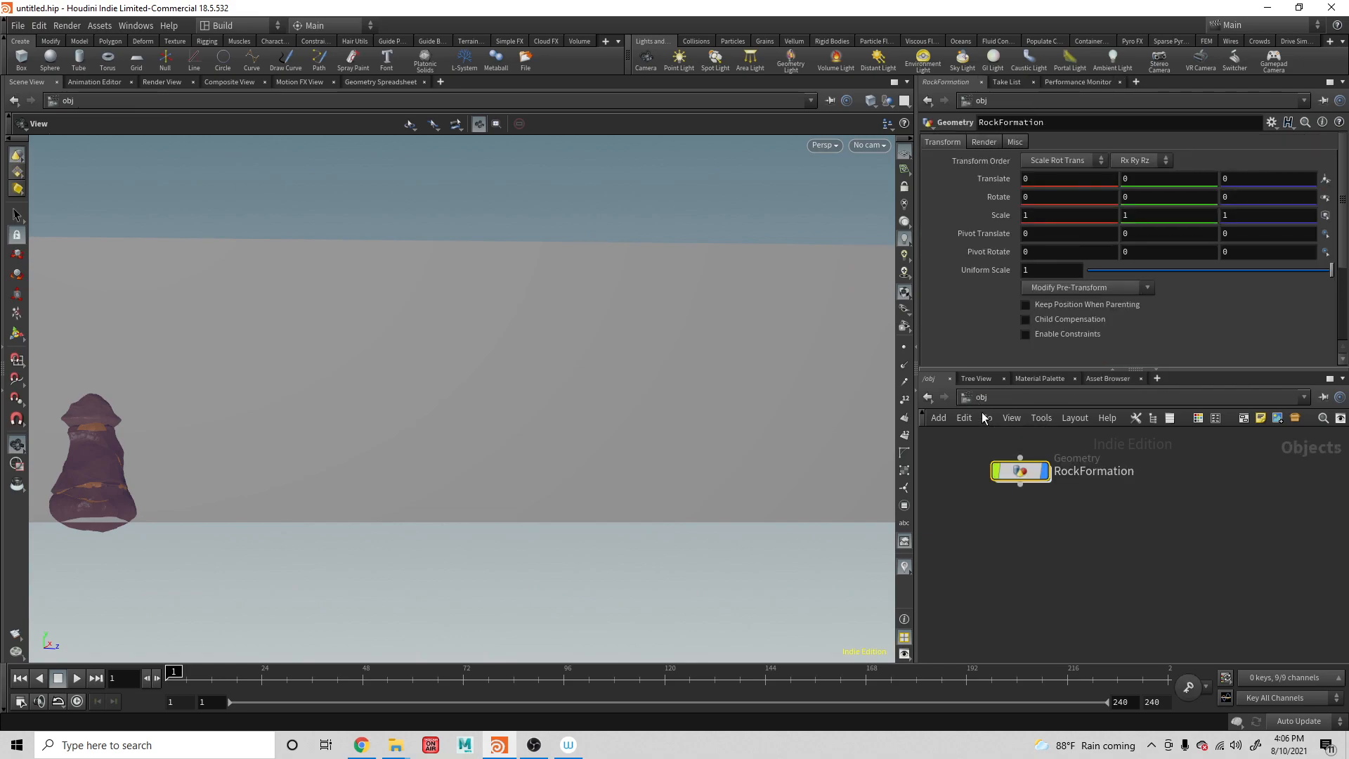
pyautogui.doubleClick(1022, 474)
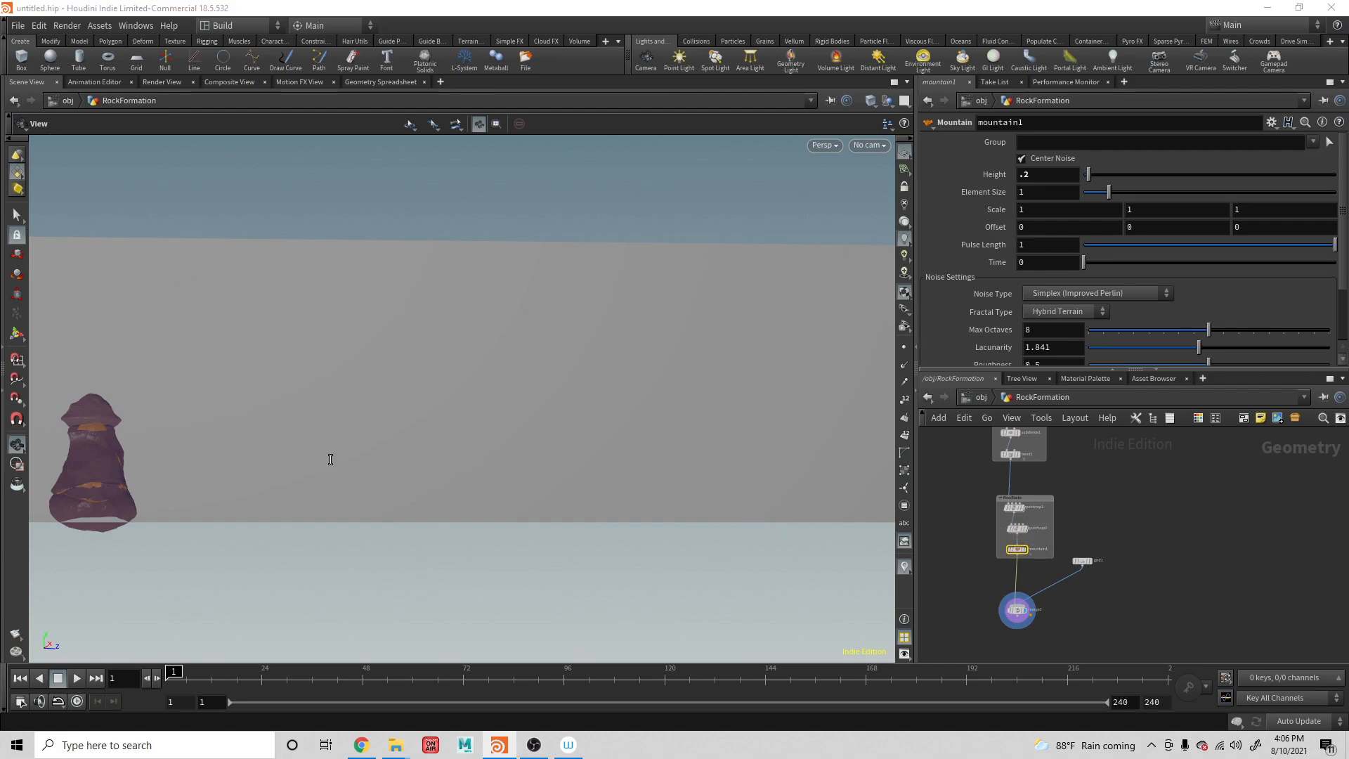
pyautogui.hotkey('ctrl', 'f')
pyautogui.click(469, 427)
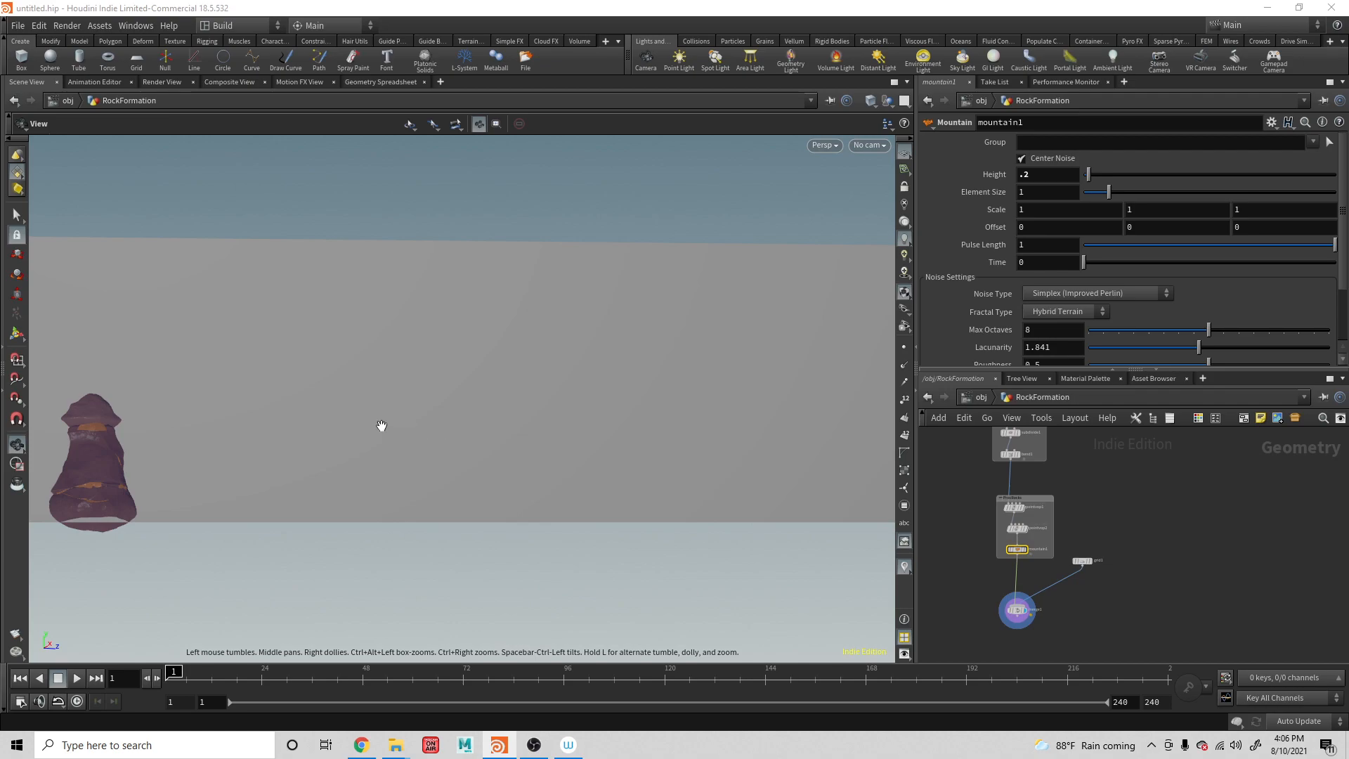
pyautogui.hotkey('space', 'f')
pyautogui.scroll(10, 538, 370)
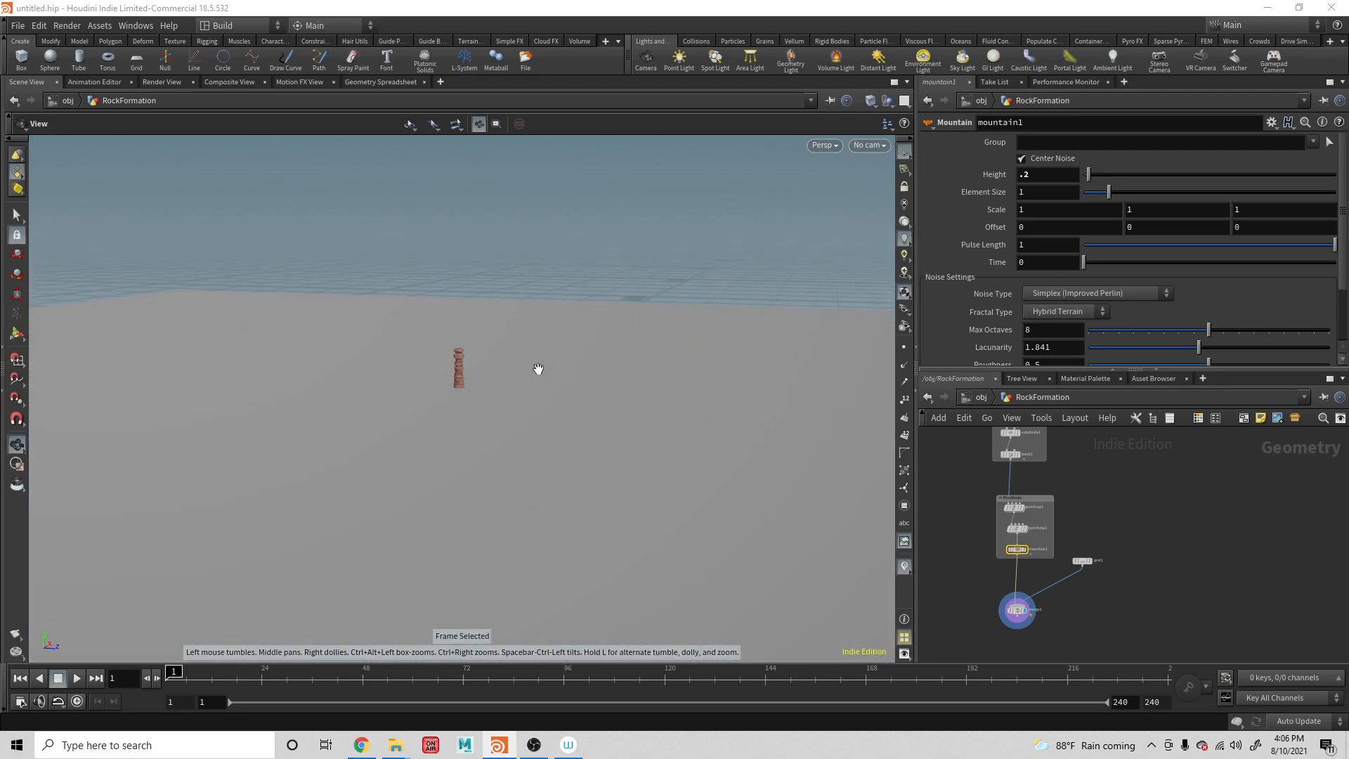
pyautogui.scroll(-1, 537, 370)
pyautogui.moveTo(509, 378); pyautogui.dragTo(744, 394, button='middle')
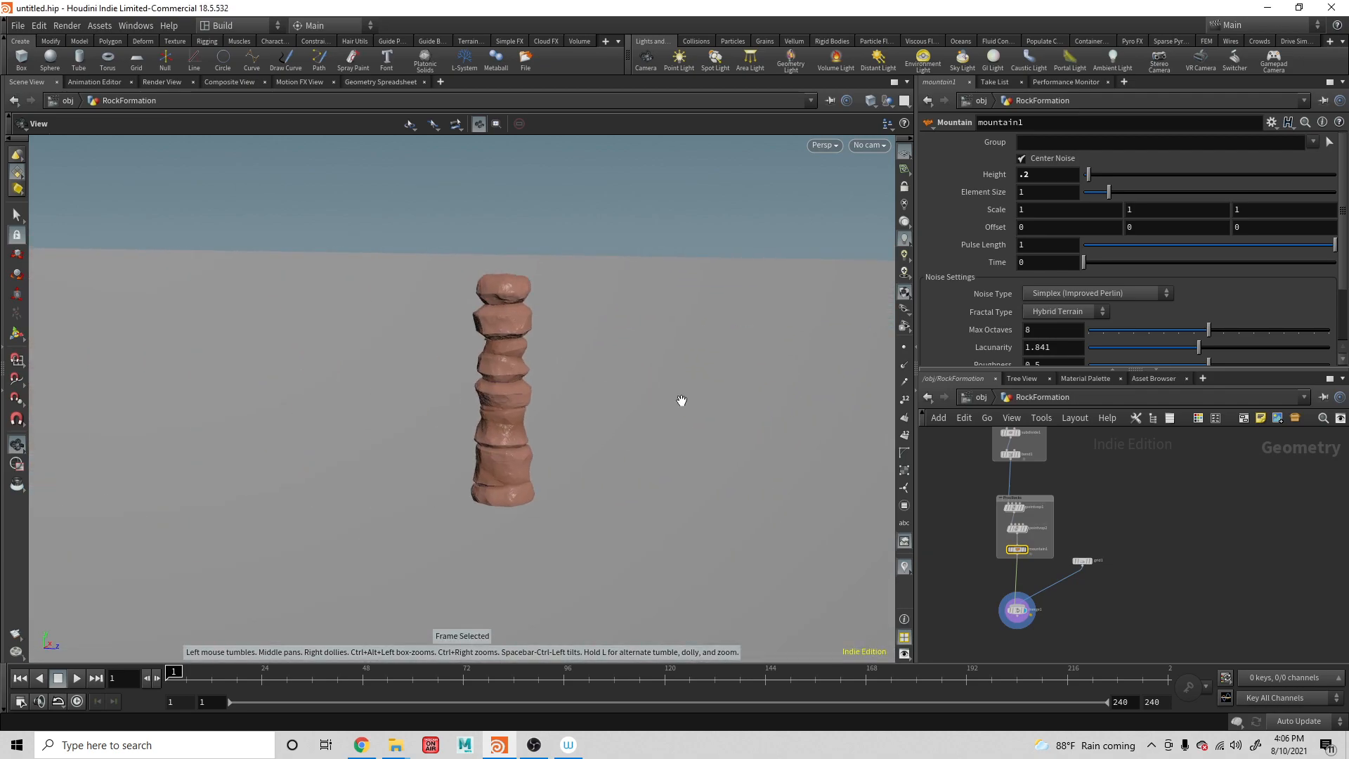
pyautogui.scroll(4, 680, 400)
pyautogui.moveTo(591, 388); pyautogui.dragTo(609, 359, button='middle')
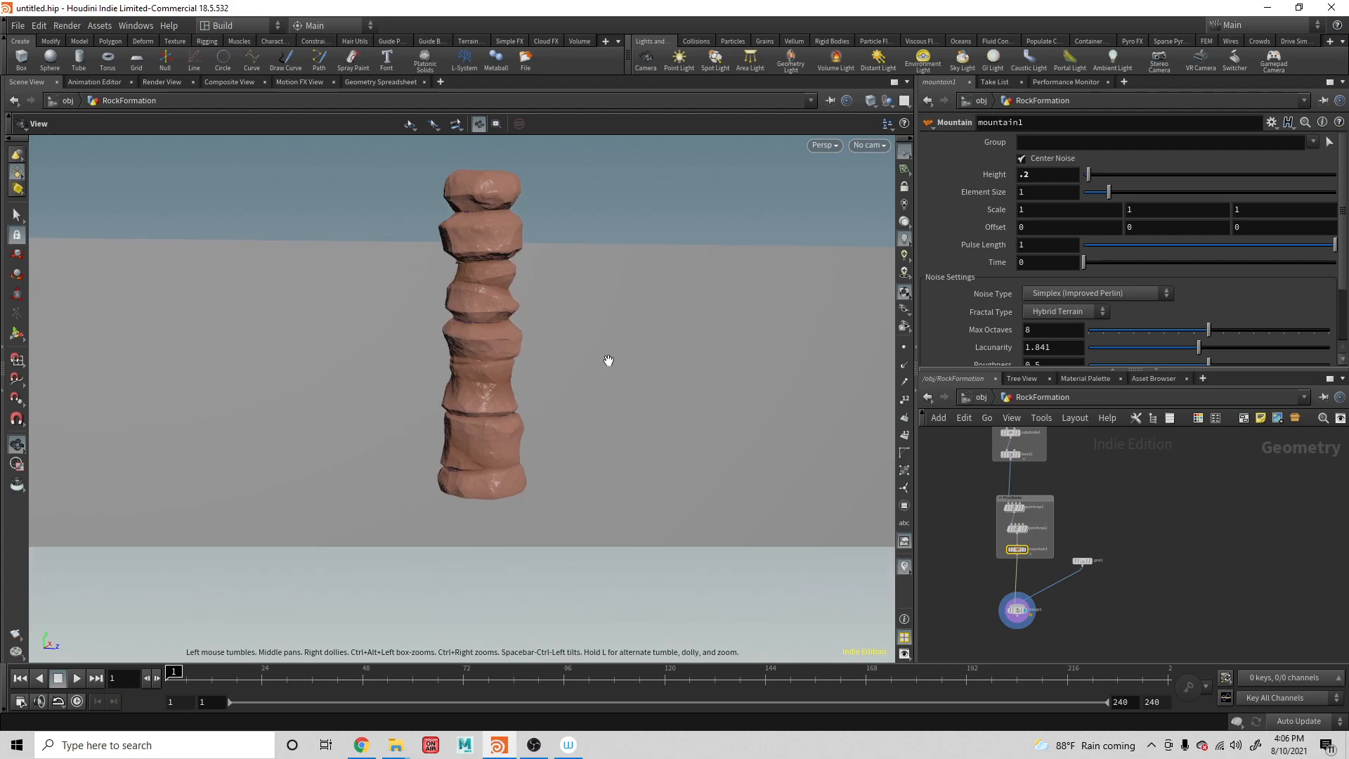
pyautogui.moveTo(584, 380); pyautogui.dragTo(584, 376)
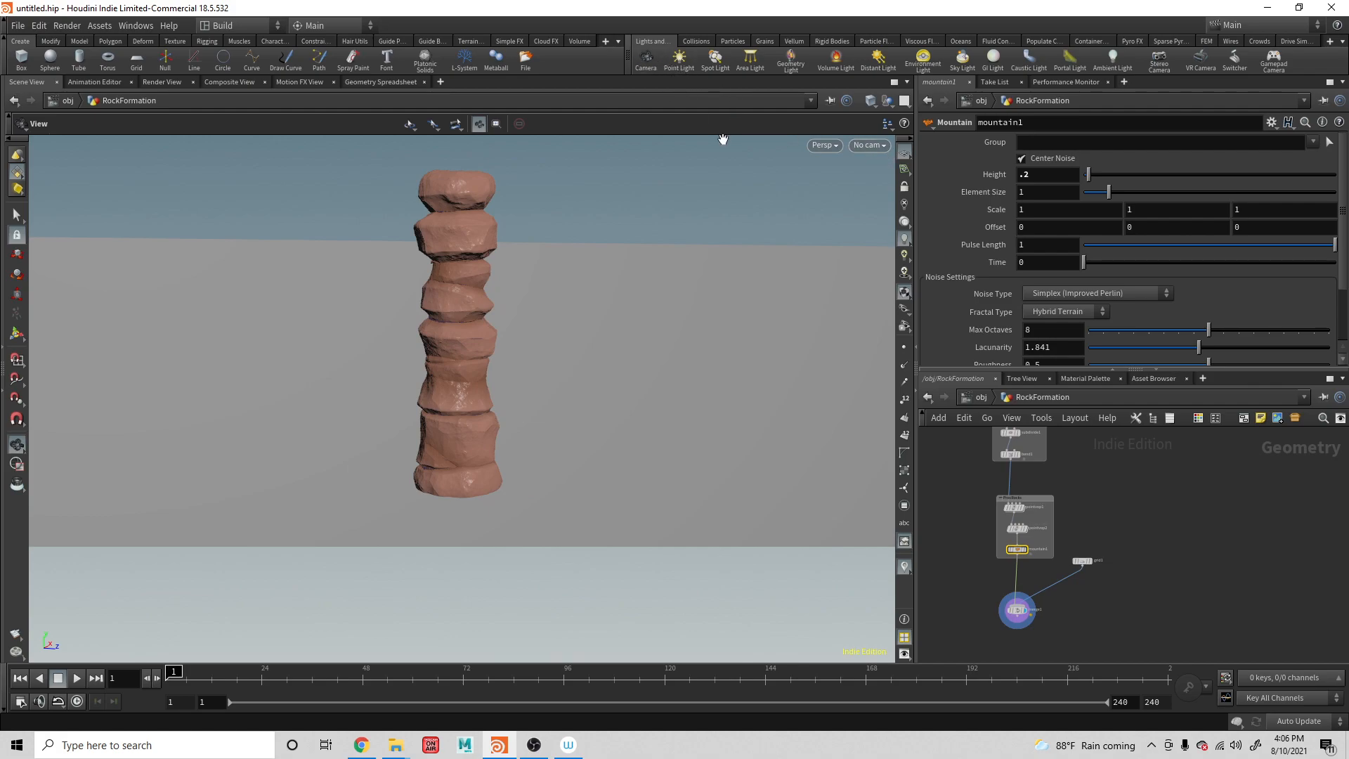
# Add a camera at the object level near the column's base and look through it
pyautogui.click(987, 398)
pyautogui.click(647, 59)
pyautogui.click(496, 562)
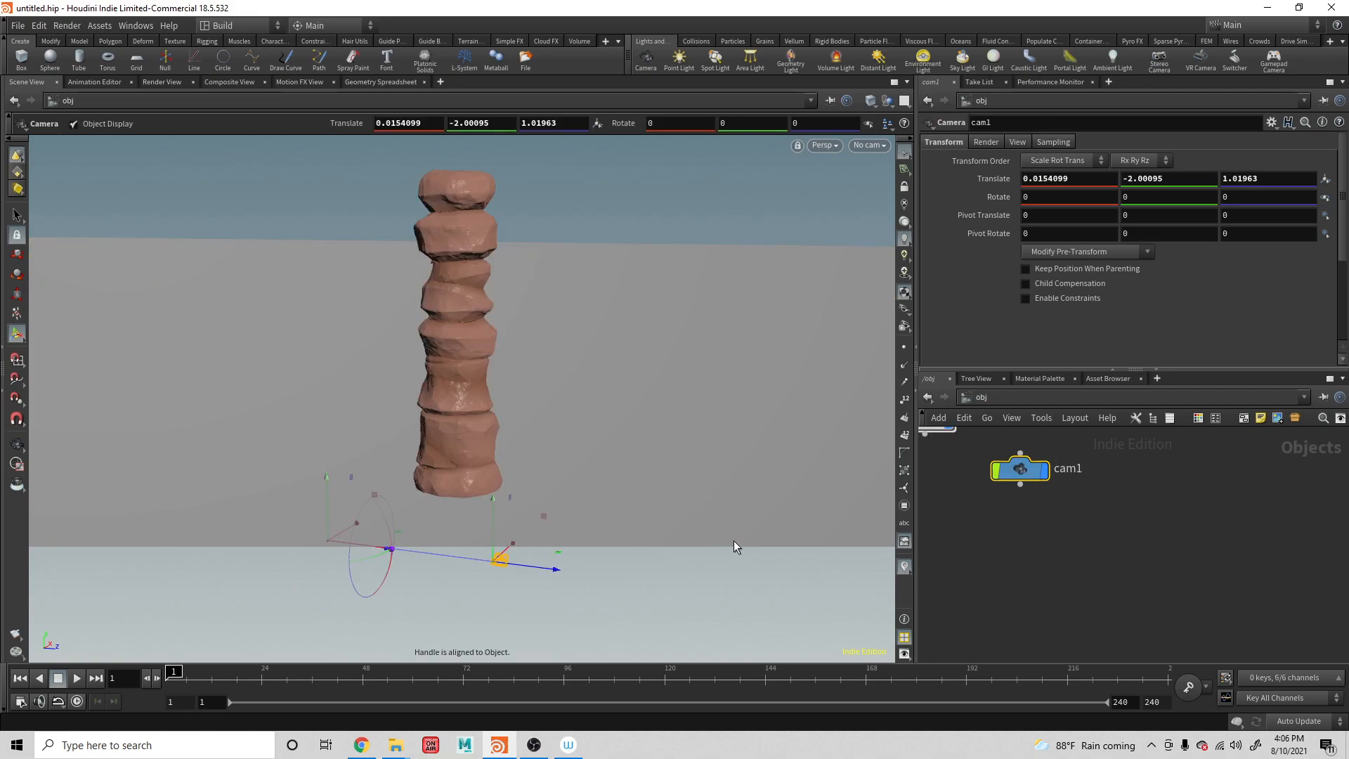
pyautogui.click(864, 147)
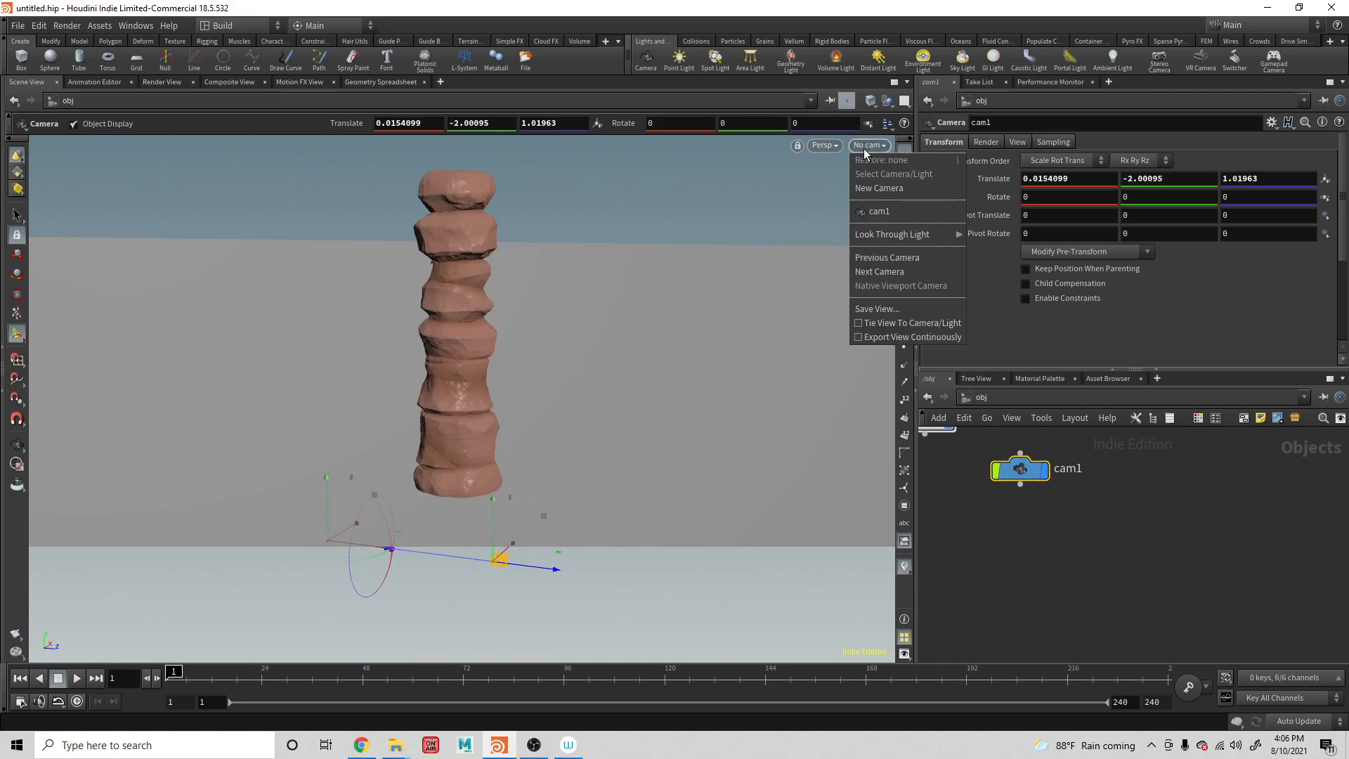
pyautogui.click(891, 213)
pyautogui.keyDown('alt'); pyautogui.moveTo(651, 398); pyautogui.dragTo(652, 519, button='middle'); pyautogui.keyUp('alt')
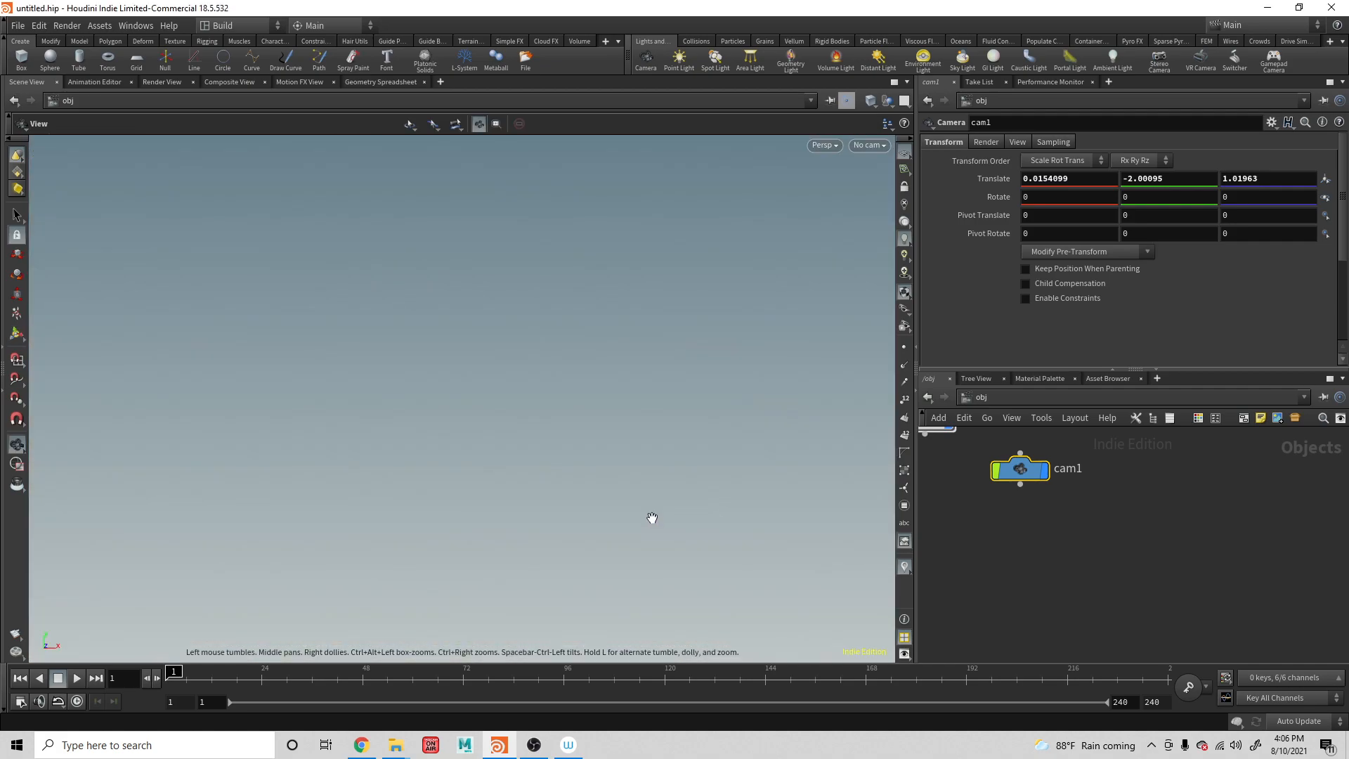
pyautogui.press('Return')
pyautogui.click(866, 145)
pyautogui.click(863, 214)
# Lock cam1 to the view, frame the whole rock column from about 7.07, 6.92, 21.99, and release the lock
pyautogui.click(904, 187)
pyautogui.keyDown('alt'); pyautogui.moveTo(494, 326); pyautogui.dragTo(498, 456, button='middle'); pyautogui.keyUp('alt')
pyautogui.scroll(-10, 496, 451)
pyautogui.keyDown('alt'); pyautogui.moveTo(505, 451); pyautogui.dragTo(455, 478); pyautogui.keyUp('alt')
pyautogui.keyDown('alt'); pyautogui.moveTo(520, 402); pyautogui.dragTo(515, 466, button='middle'); pyautogui.keyUp('alt')
pyautogui.scroll(4, 515, 442)
pyautogui.scroll(-3, 515, 465)
pyautogui.keyDown('alt'); pyautogui.moveTo(516, 466); pyautogui.dragTo(519, 447); pyautogui.keyUp('alt')
pyautogui.keyDown('alt'); pyautogui.moveTo(579, 449); pyautogui.dragTo(572, 444, button='middle'); pyautogui.keyUp('alt')
pyautogui.press('Return')
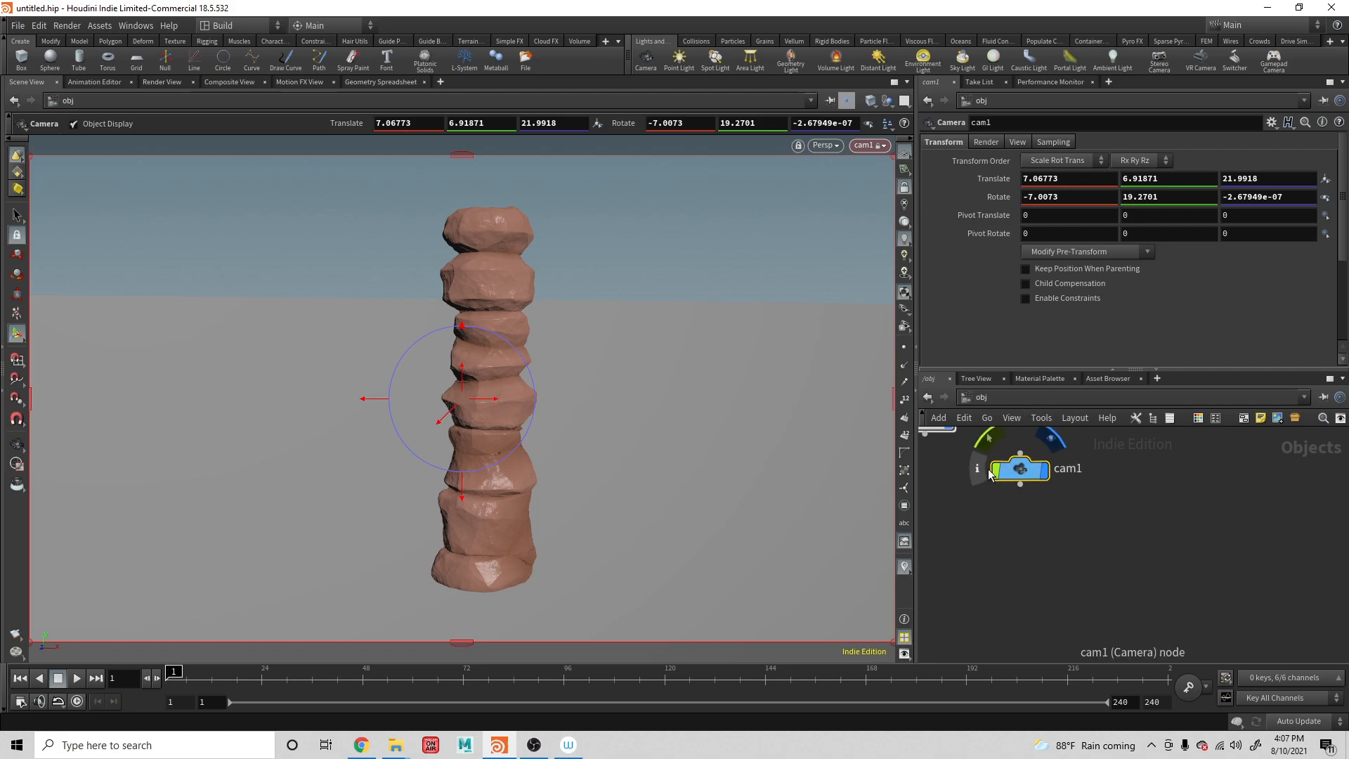
pyautogui.click(904, 188)
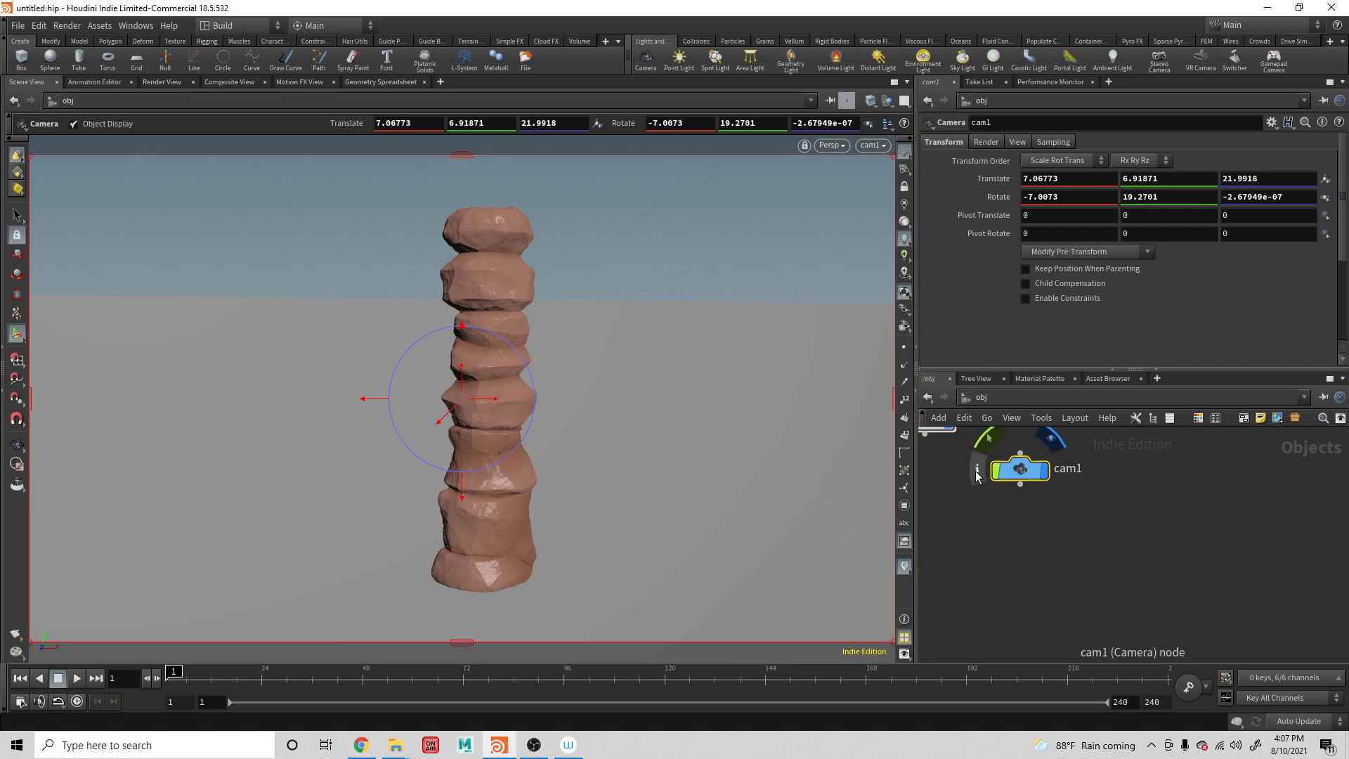
# Inside RockFormation, recolor the pointvop1 ramp point at position 0.45 to slate blue with hue 210, saturation 0.467 and value 0.376
pyautogui.moveTo(934, 436); pyautogui.dragTo(1001, 469, button='middle')
pyautogui.doubleClick(998, 464)
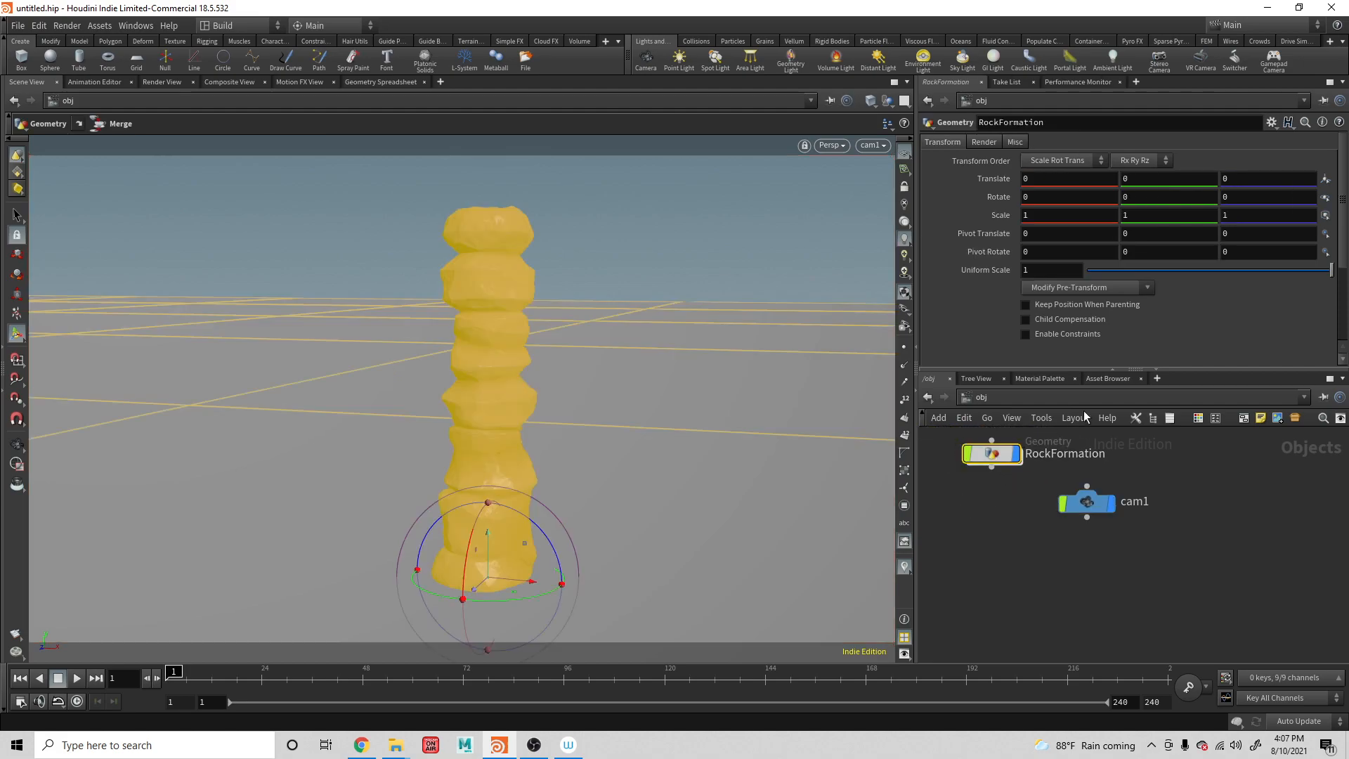
pyautogui.scroll(5, 1088, 523)
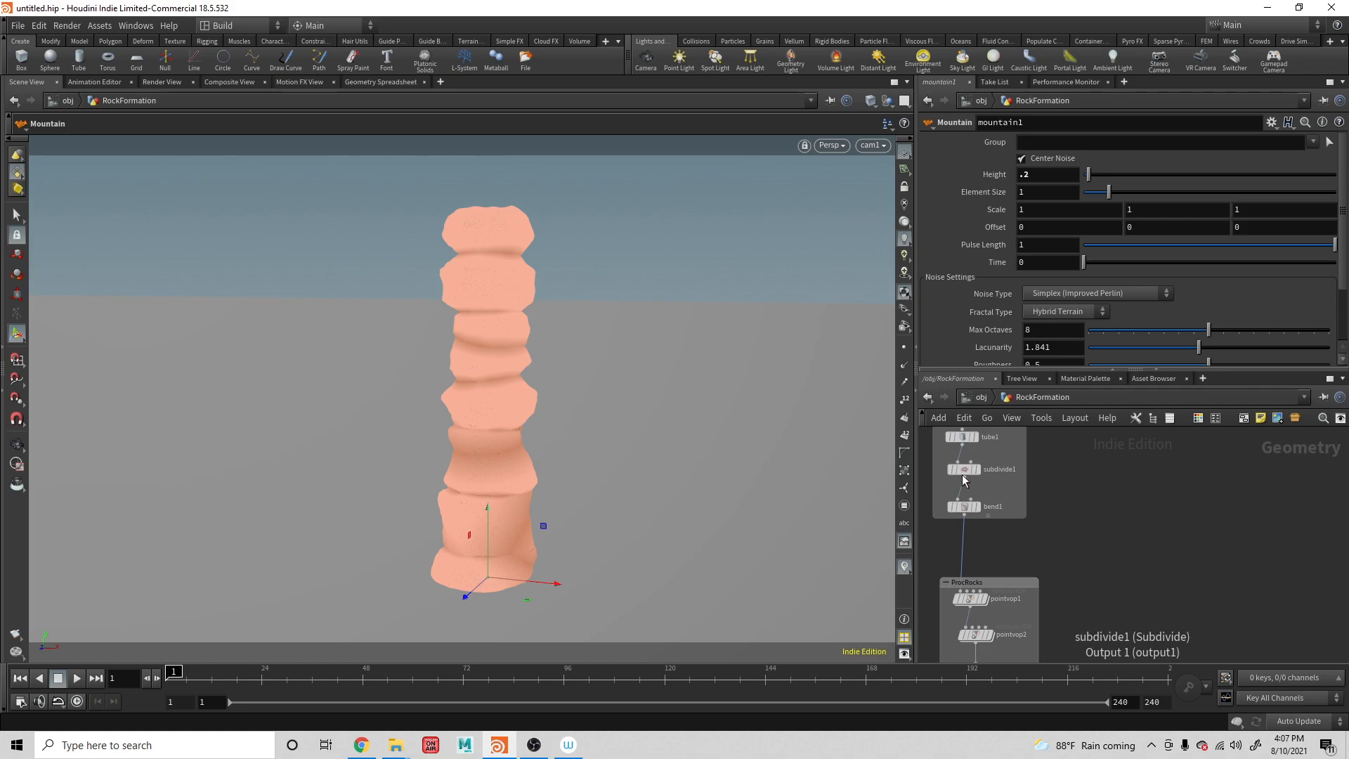
pyautogui.moveTo(966, 476)
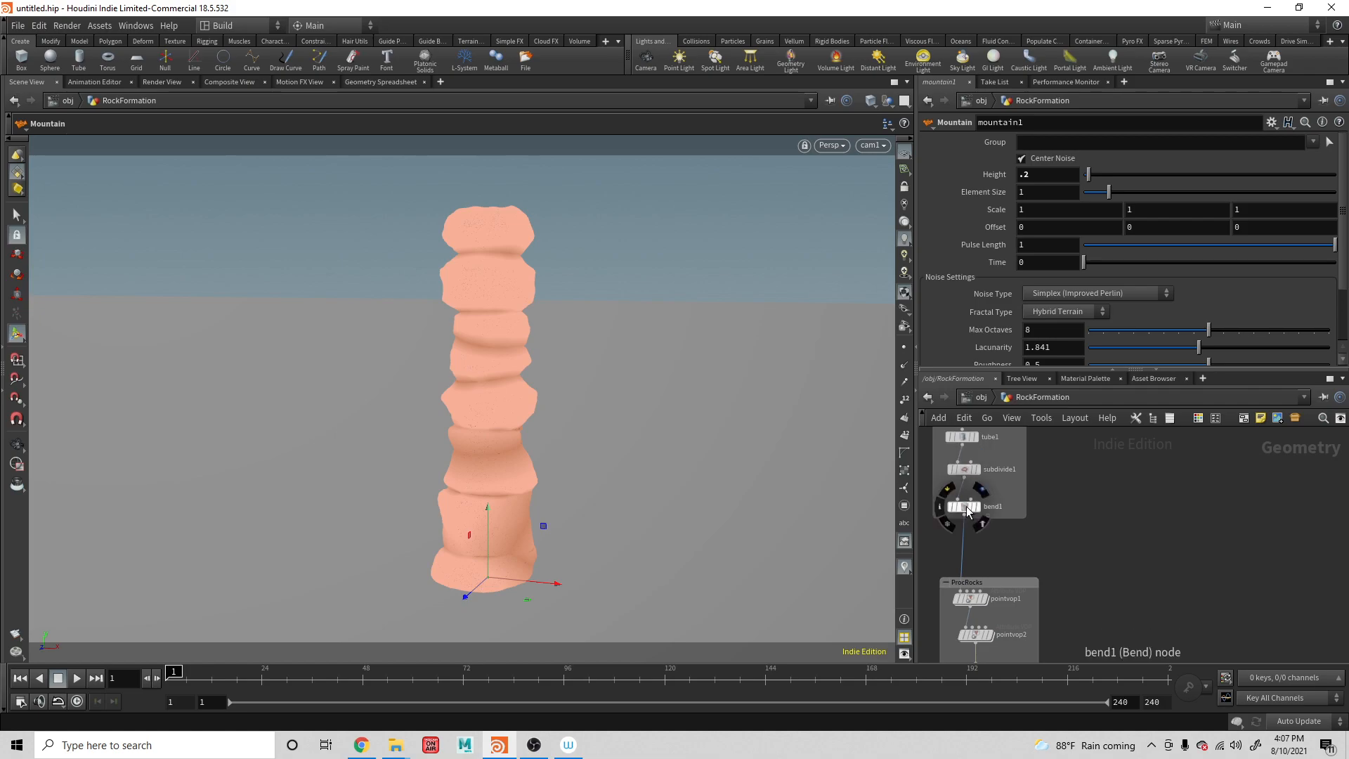
pyautogui.moveTo(1097, 568); pyautogui.dragTo(1121, 525, button='middle')
pyautogui.click(968, 544)
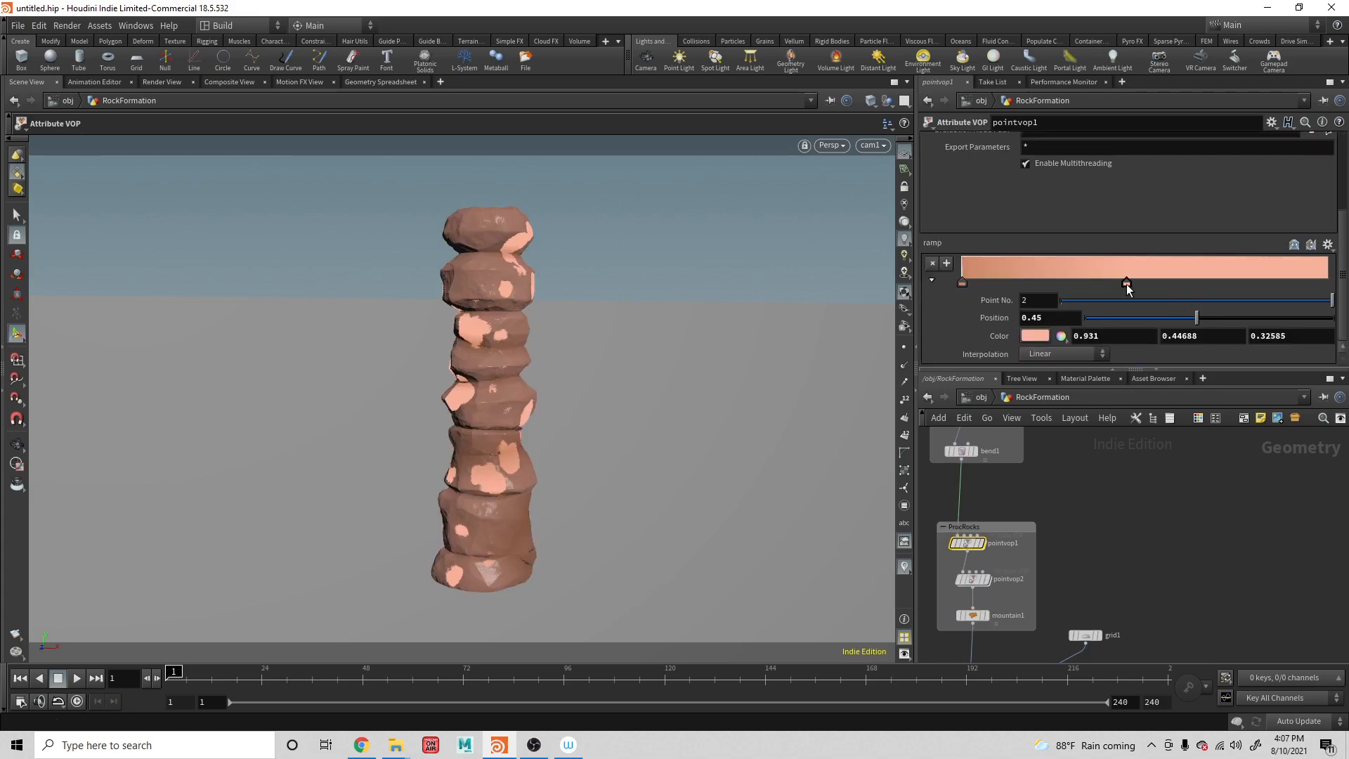
pyautogui.doubleClick(1124, 287)
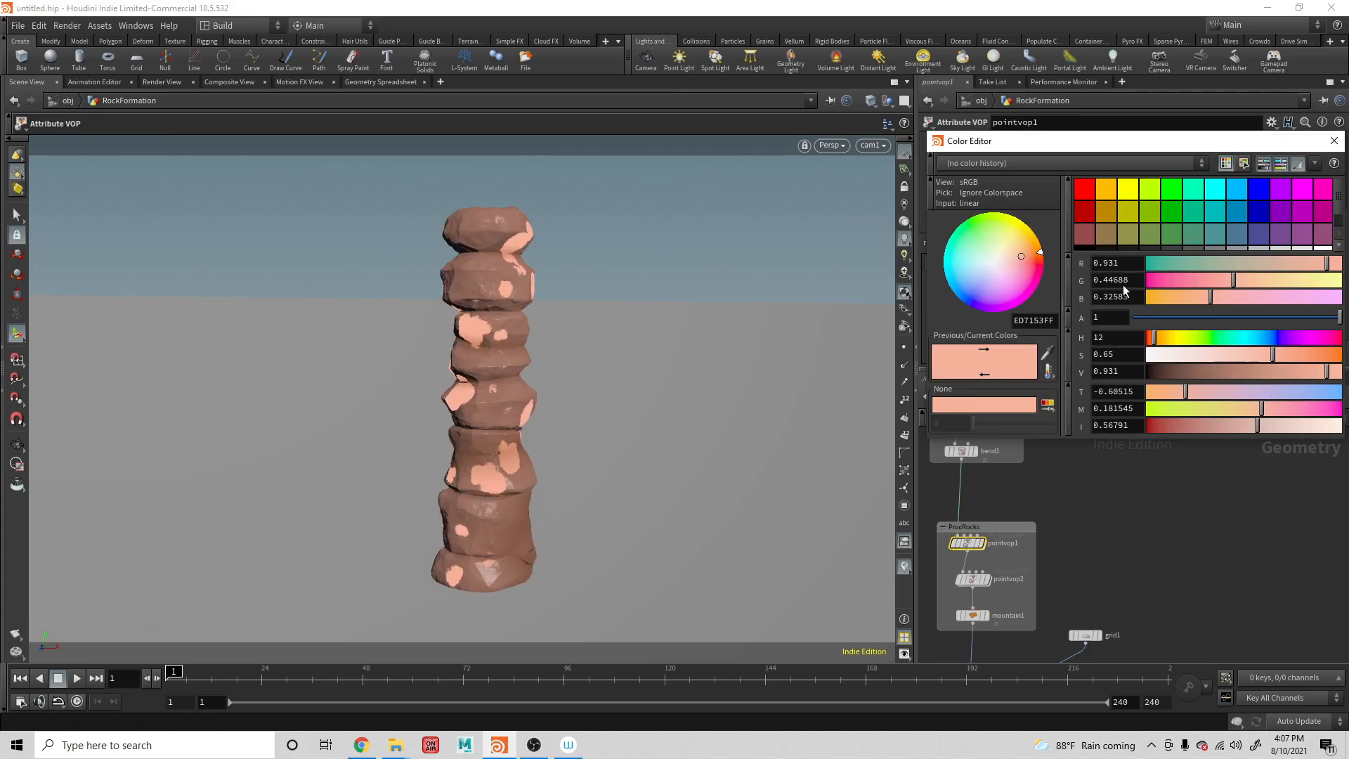
pyautogui.click(1220, 191)
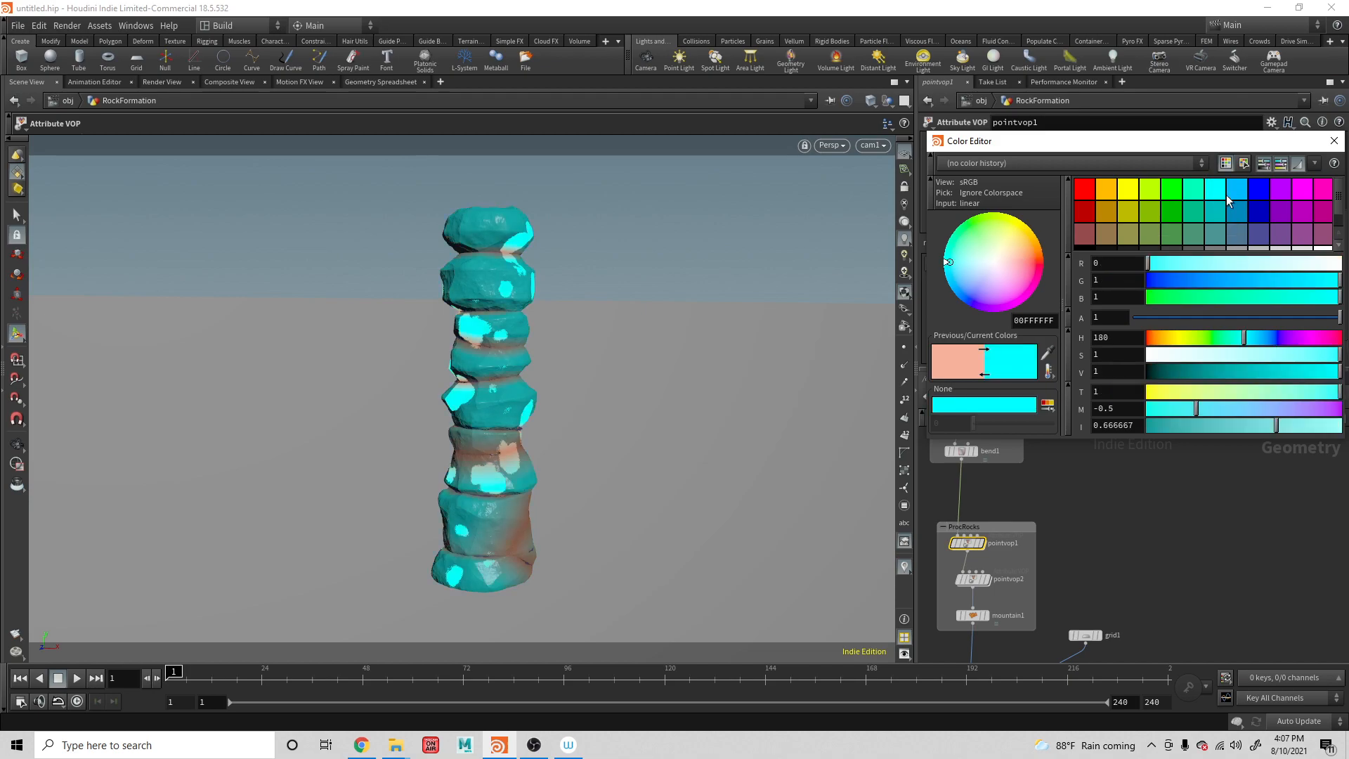
pyautogui.click(1235, 190)
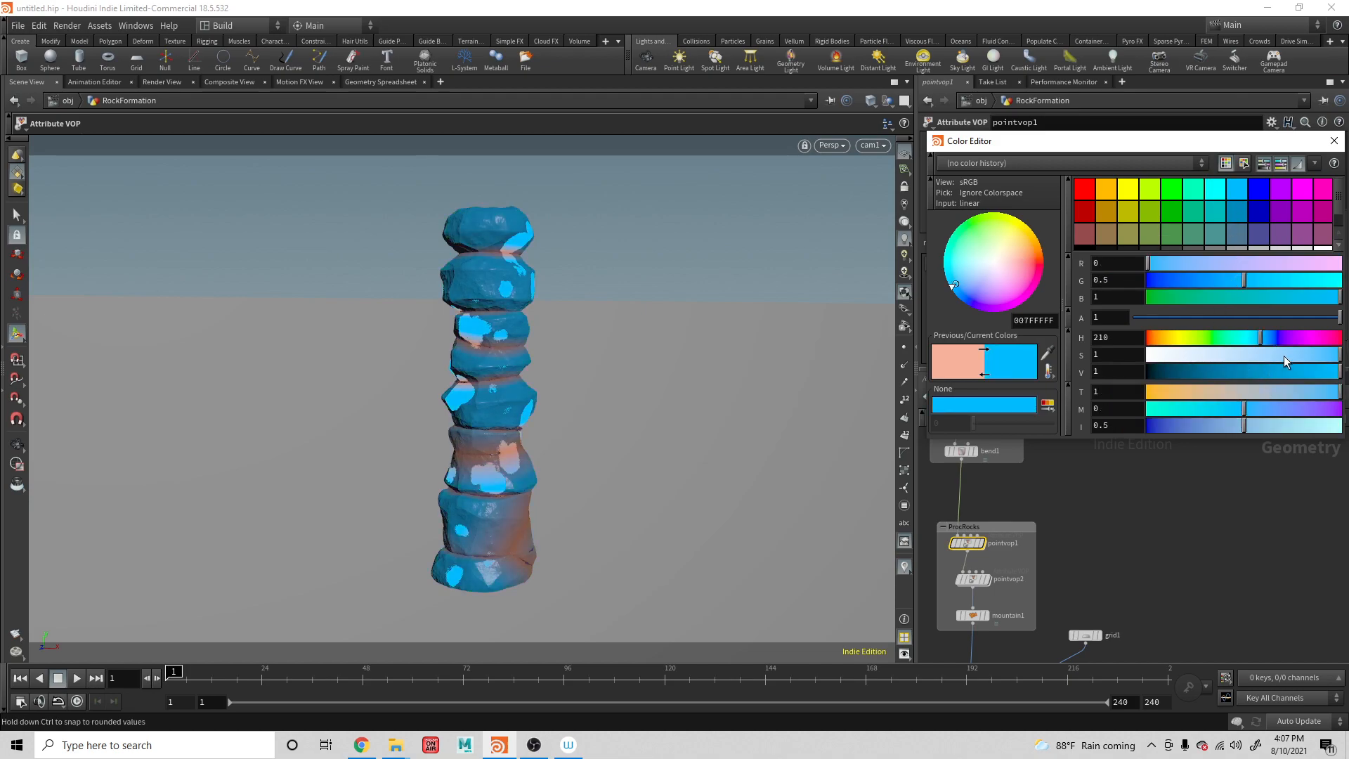
pyautogui.click(1238, 357)
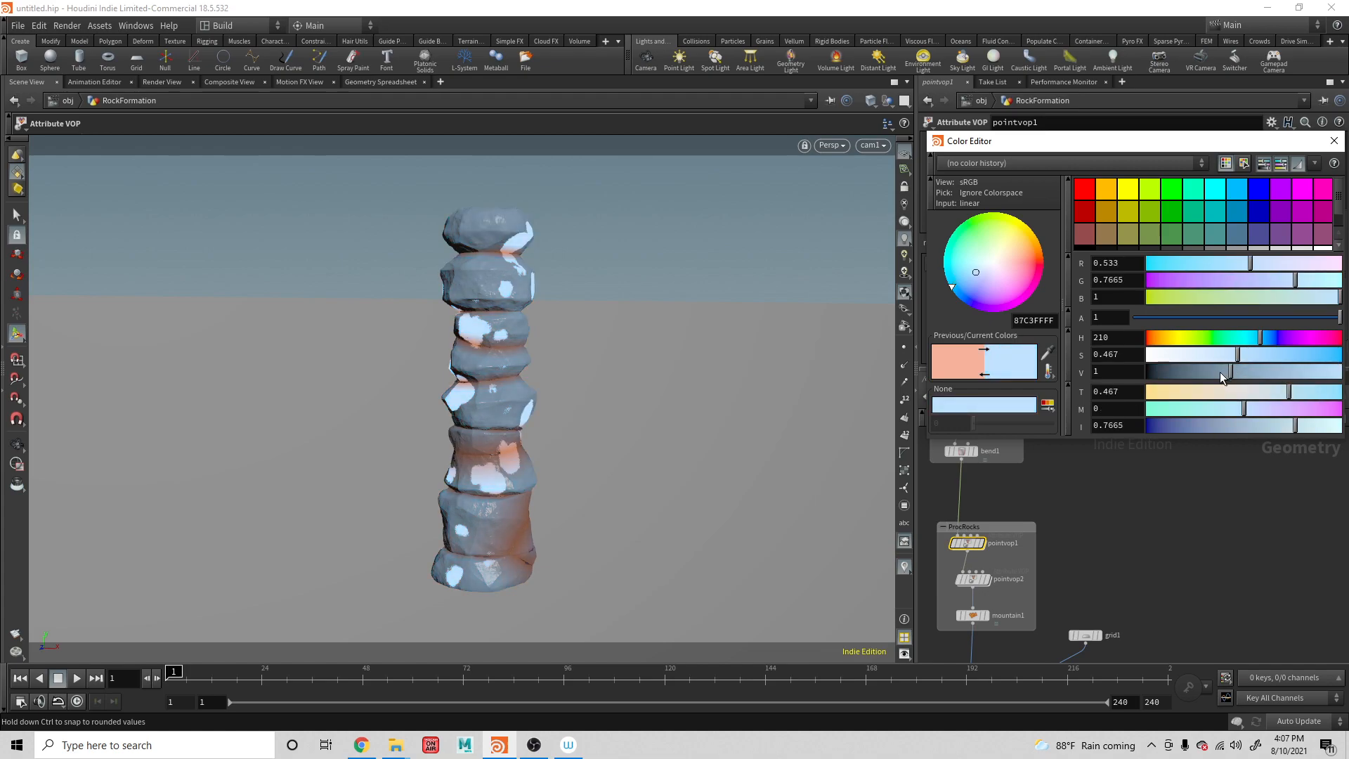
pyautogui.click(1219, 372)
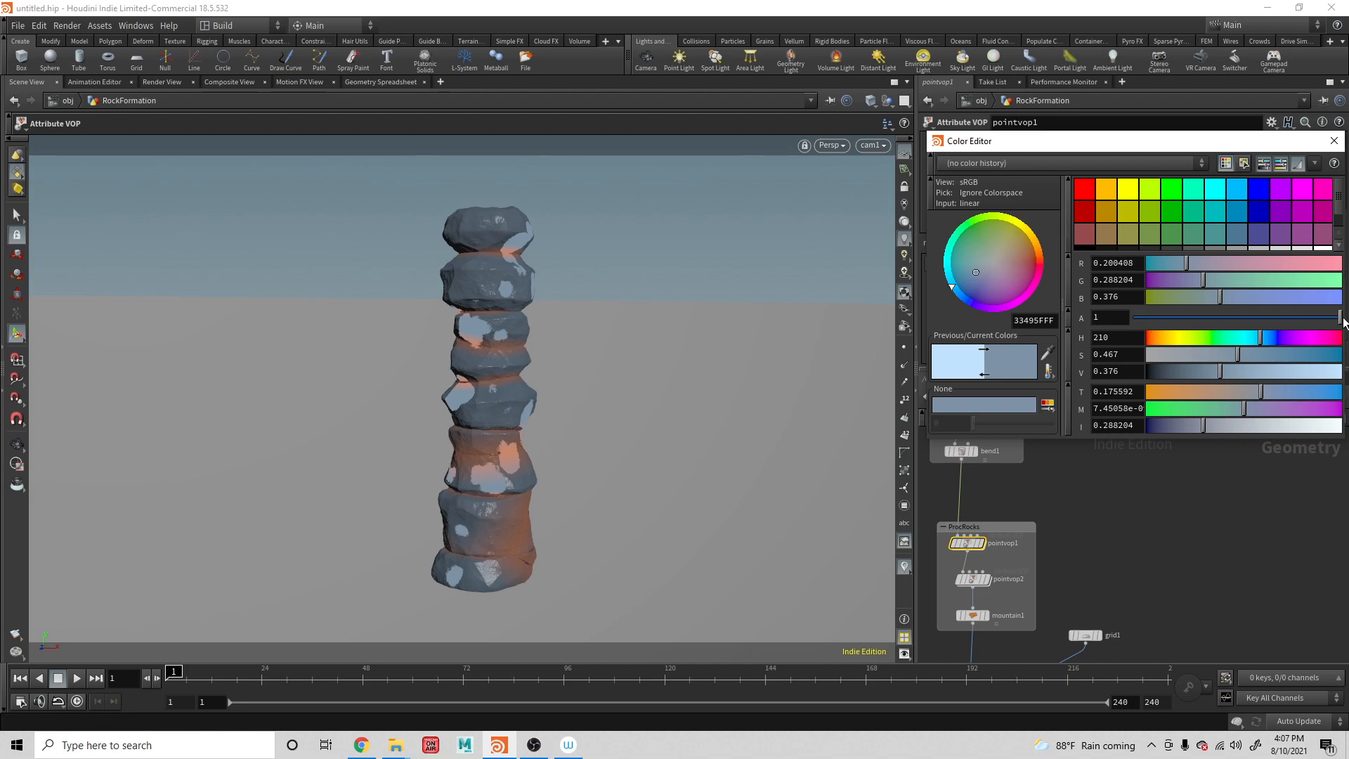
# Lighten the pointvop1 ramp point at position 0.45 to a blue-grey with saturation 0.464 and value 0.584
pyautogui.click(1224, 353)
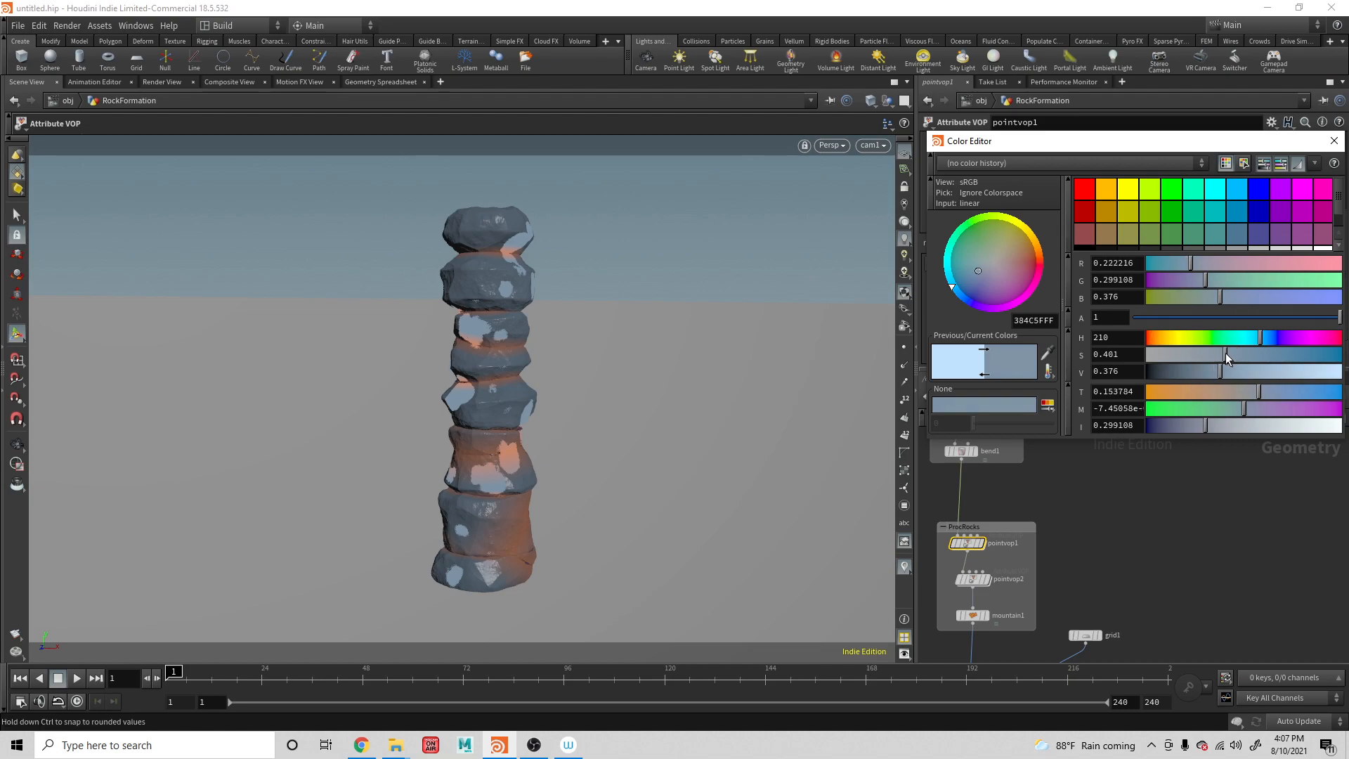
pyautogui.click(1241, 349)
pyautogui.click(1236, 354)
pyautogui.moveTo(1240, 370); pyautogui.dragTo(1259, 370)
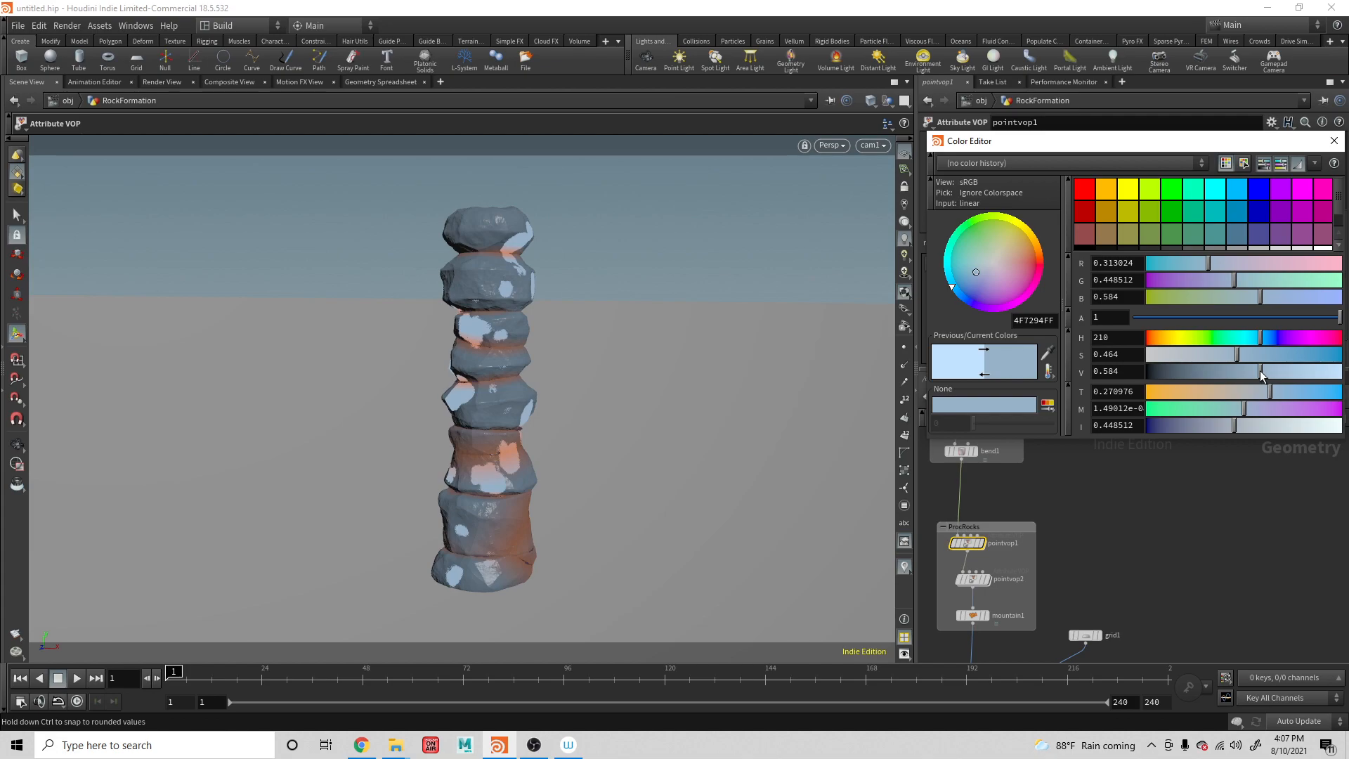
pyautogui.press('Escape')
pyautogui.moveTo(691, 390); pyautogui.dragTo(650, 398)
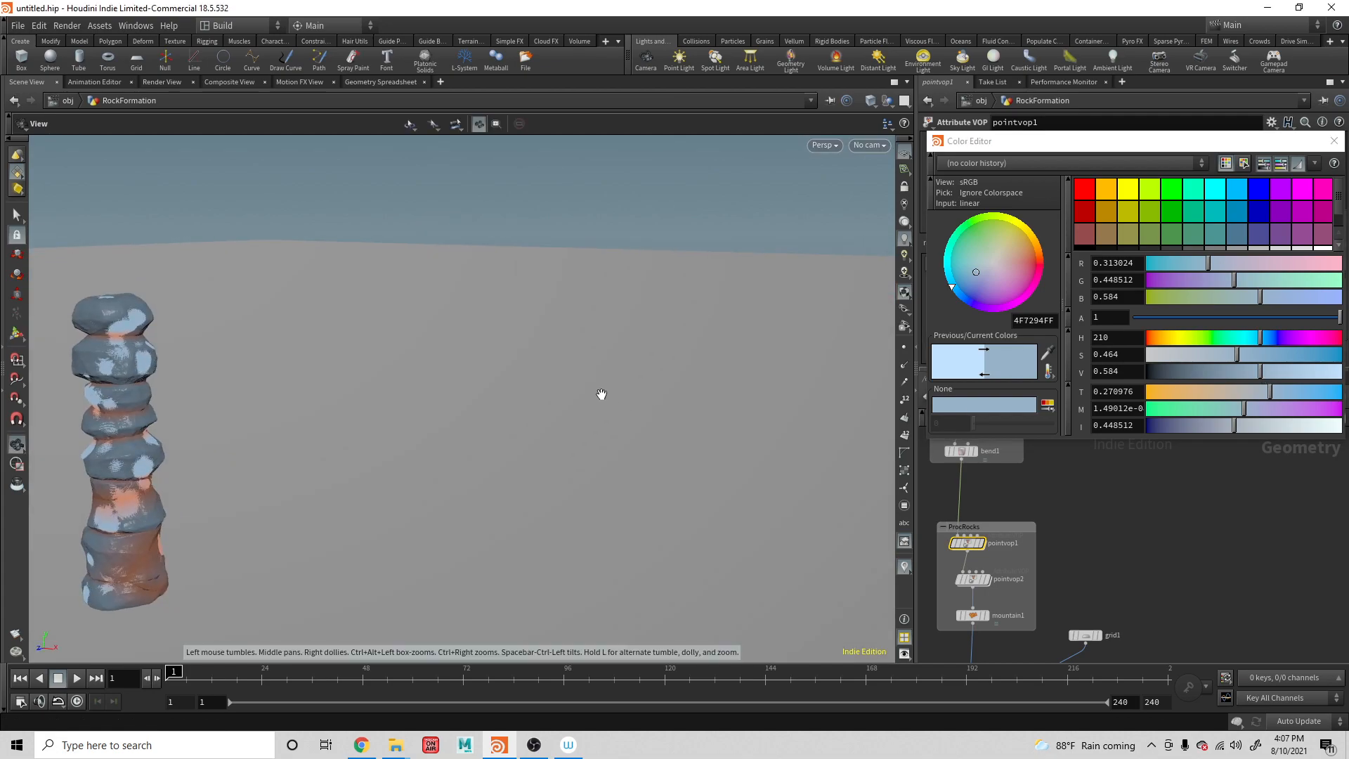
pyautogui.moveTo(608, 383); pyautogui.dragTo(702, 356, button='middle')
pyautogui.keyDown('alt'); pyautogui.moveTo(535, 370); pyautogui.dragTo(566, 378, button='middle'); pyautogui.keyUp('alt')
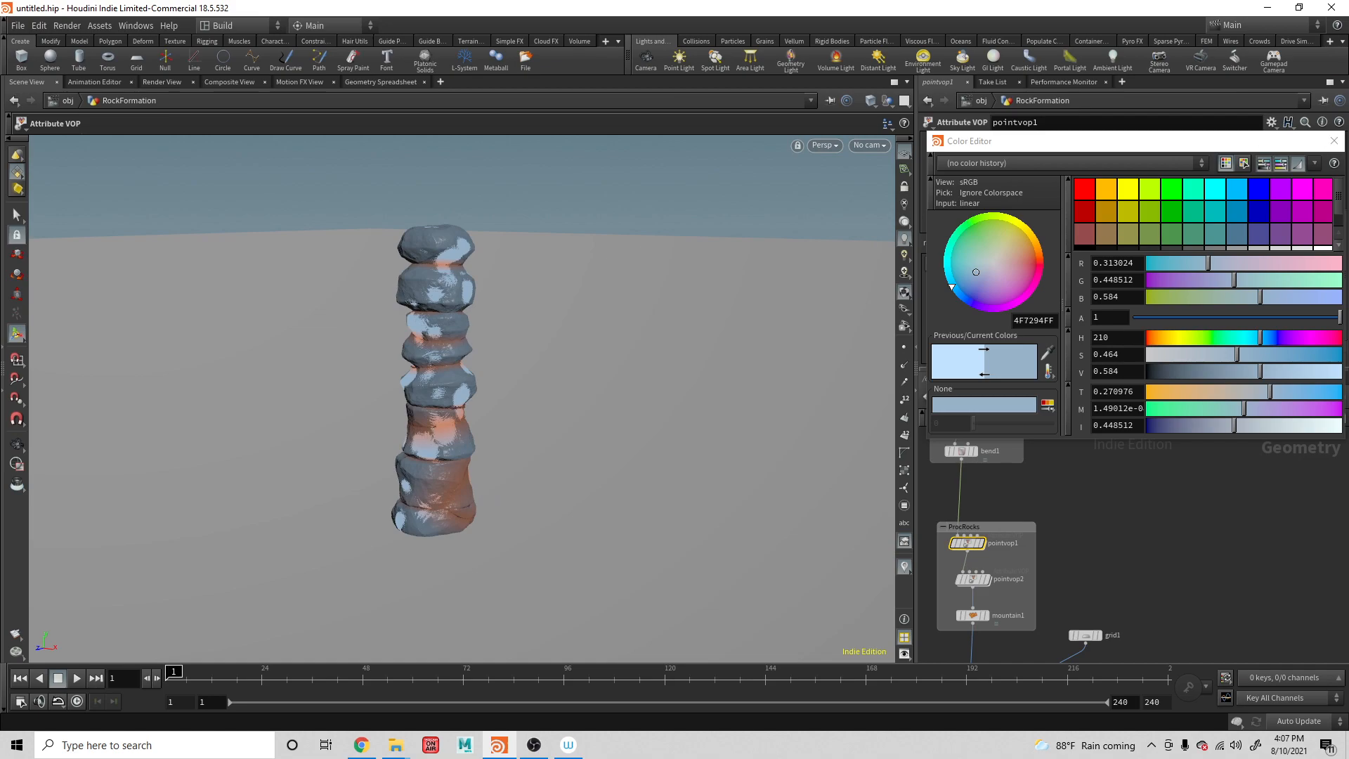
pyautogui.click(1334, 140)
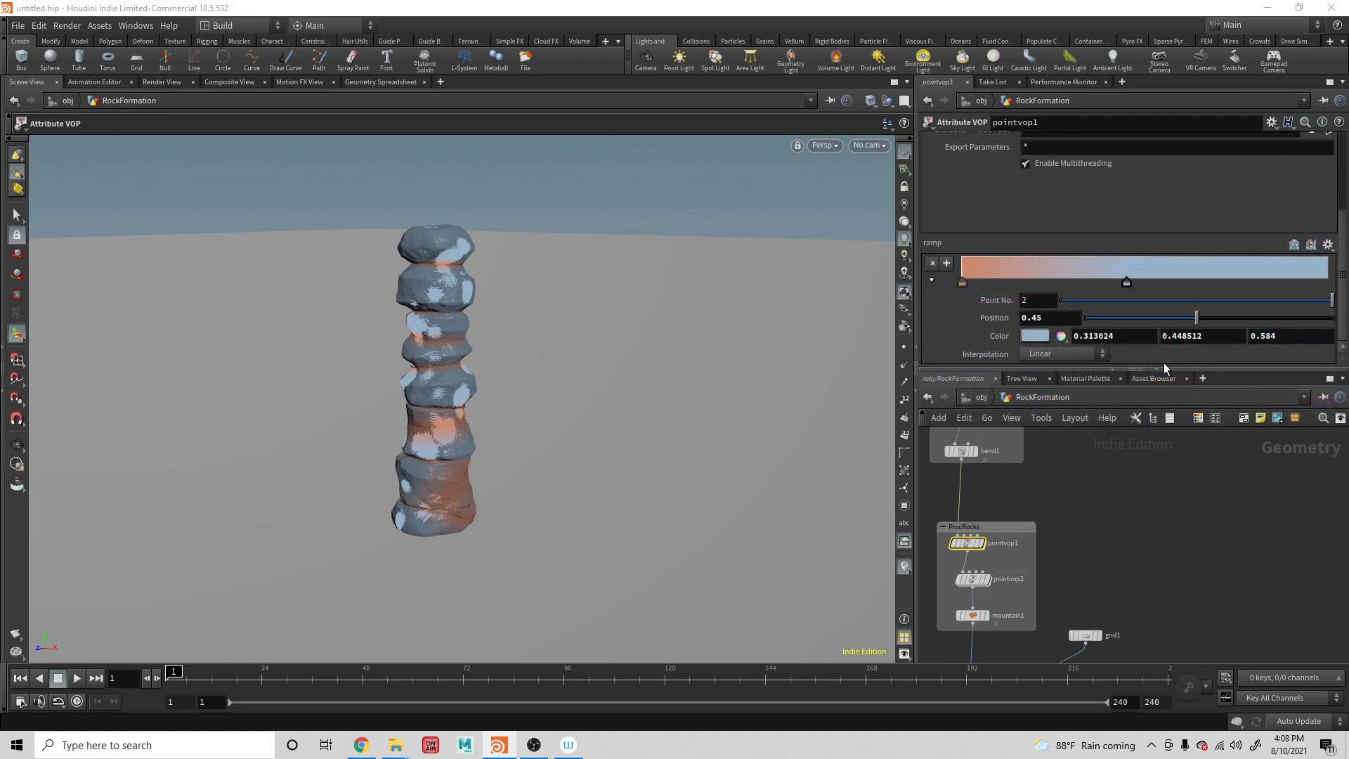
# Recolor the orange ramp point at the start of the pointvop1 ramp to pale blue with hue 210 and saturation 0.38
pyautogui.doubleClick(964, 284)
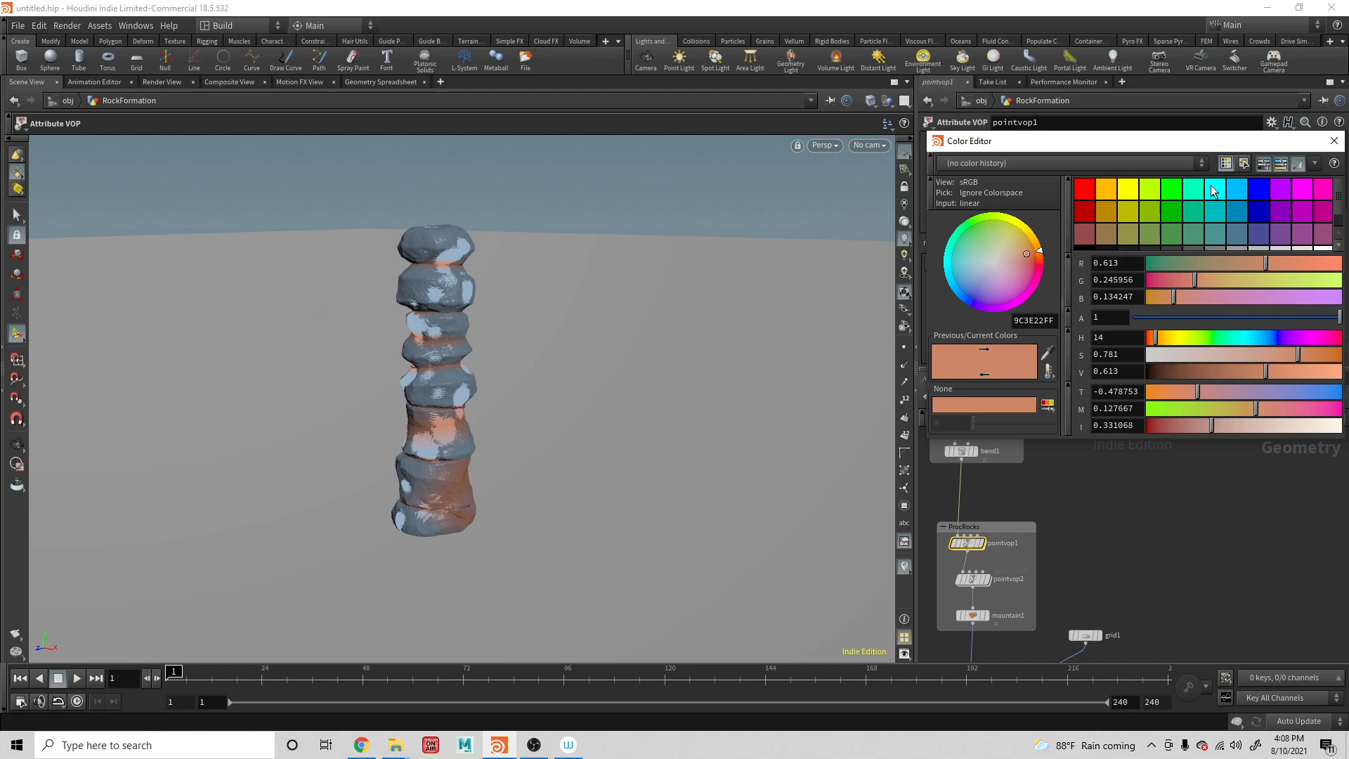
pyautogui.click(1235, 189)
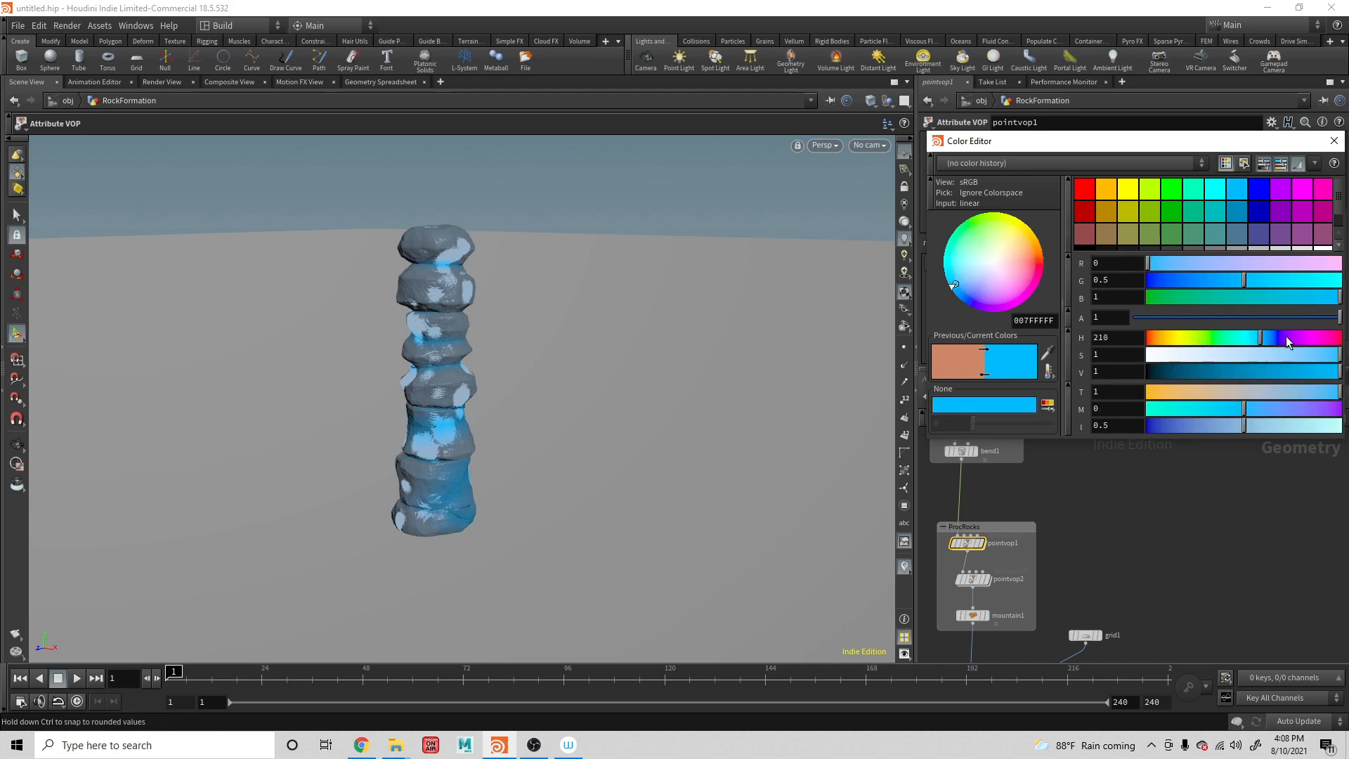
pyautogui.moveTo(1276, 355); pyautogui.dragTo(1221, 359)
pyautogui.click(1214, 372)
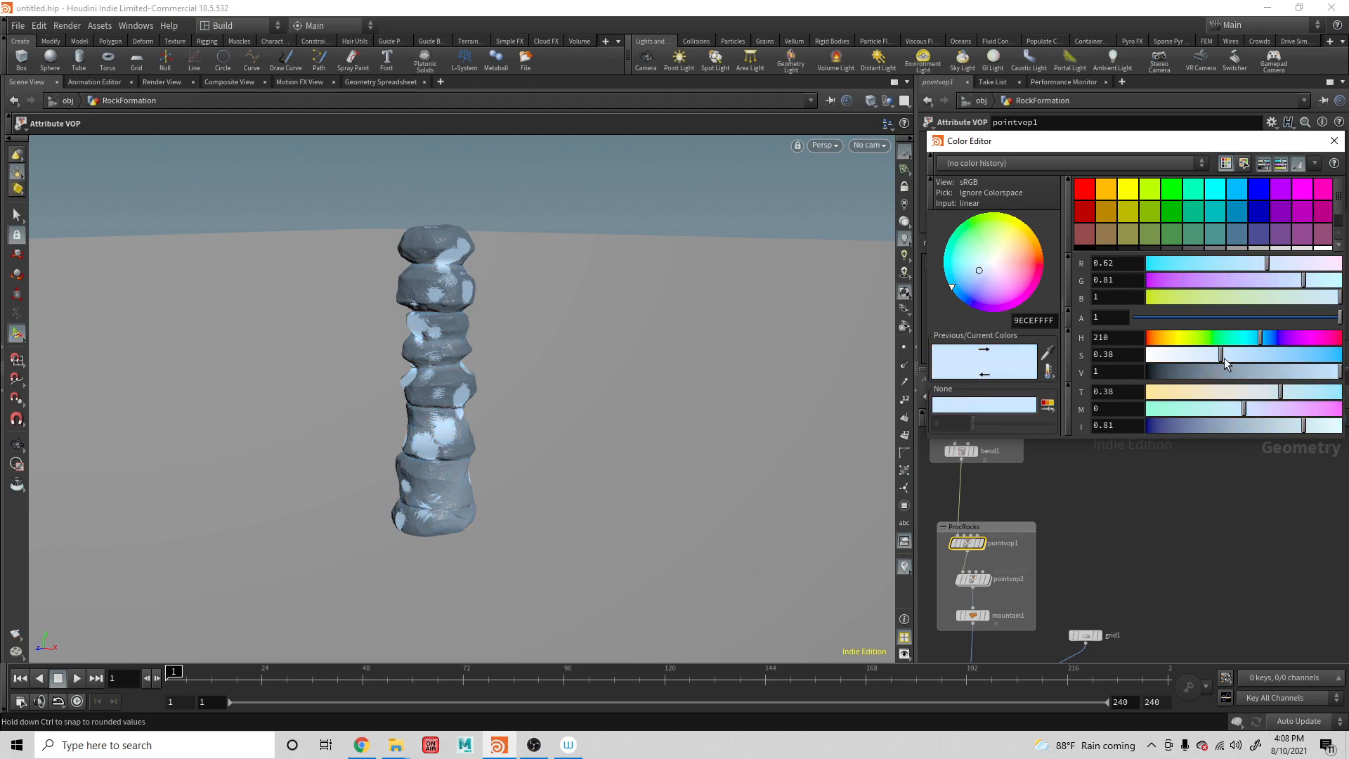
# Darken the first ramp point's colour on pointvop1 to a value of 0.263 and finish the colour editing
pyautogui.click(1199, 370)
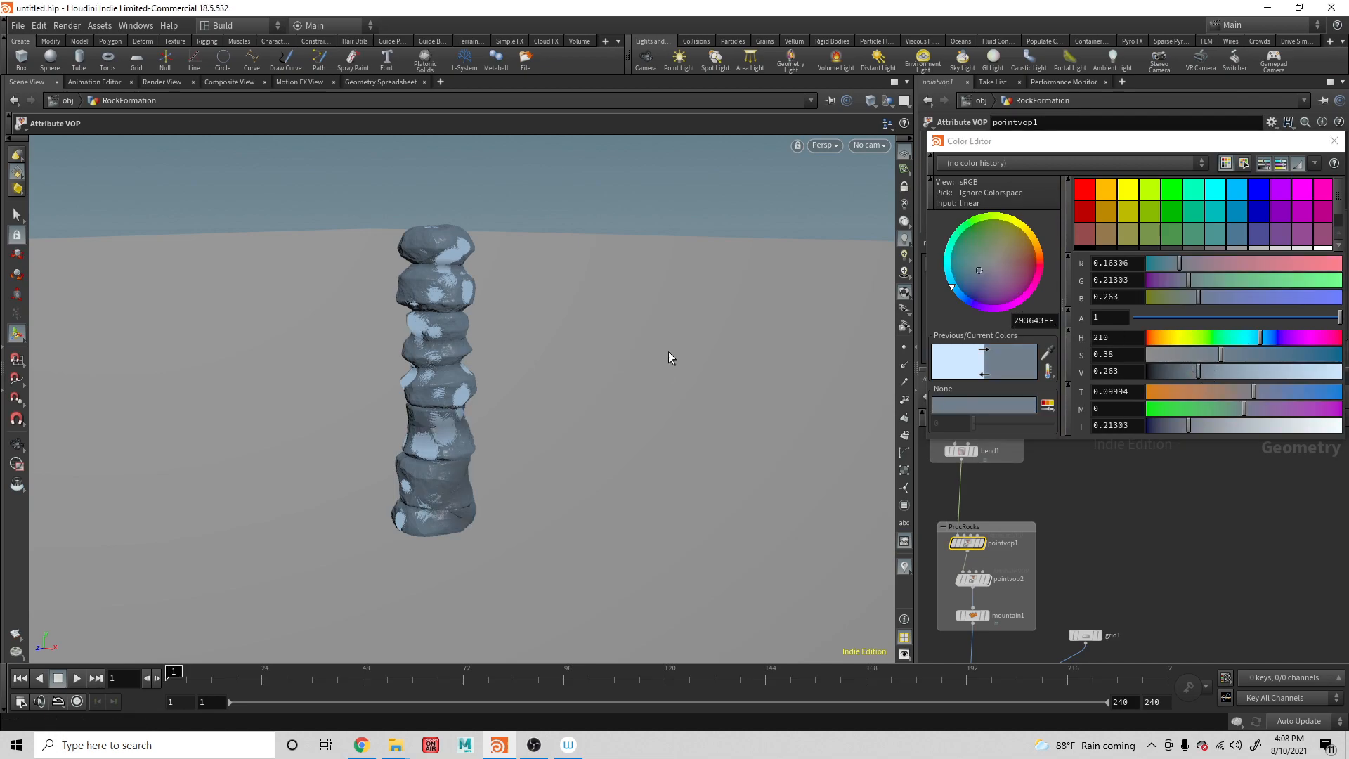
pyautogui.click(1335, 141)
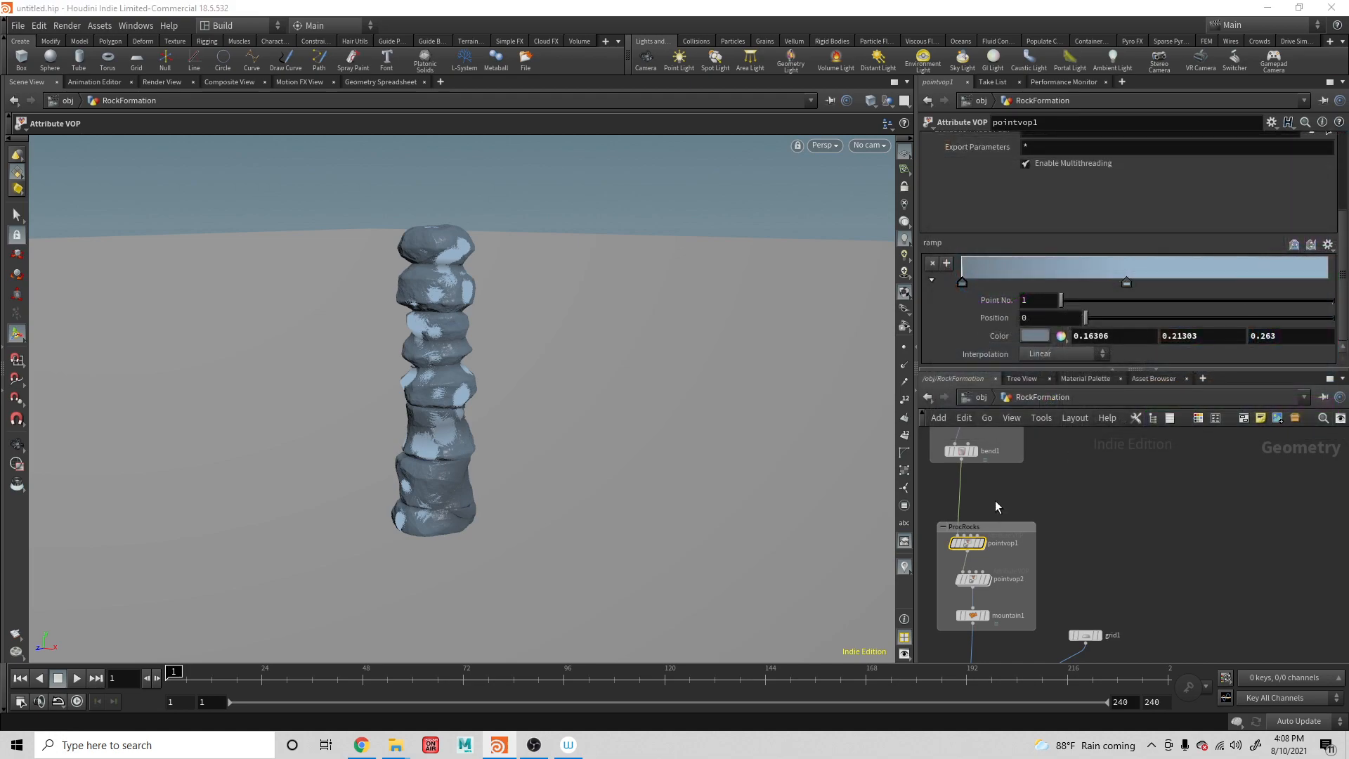
# Display pointvop1, pointvop2 and mountain1 in turn and compare the rock stack's shape and colouring at each stage
pyautogui.click(981, 544)
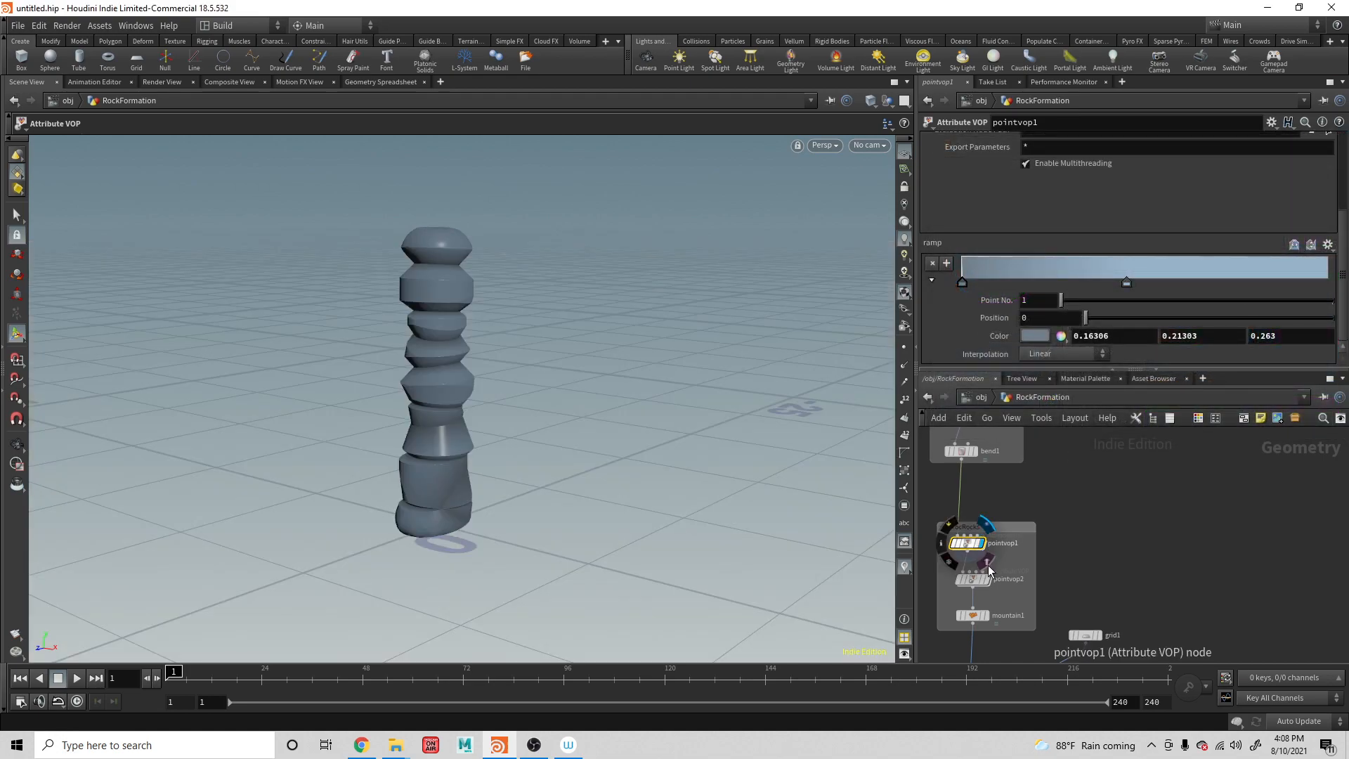
pyautogui.keyDown('alt'); pyautogui.moveTo(480, 422); pyautogui.dragTo(511, 395); pyautogui.keyUp('alt')
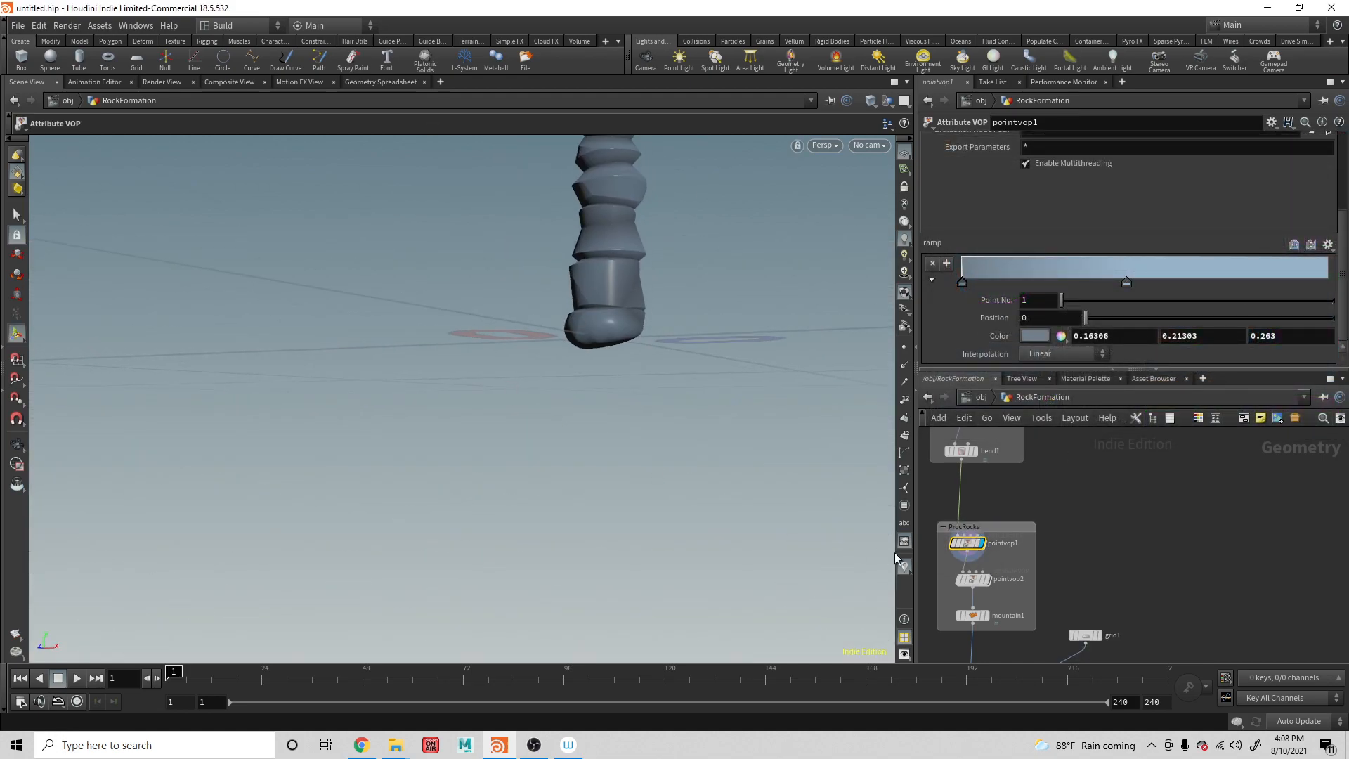
pyautogui.click(990, 578)
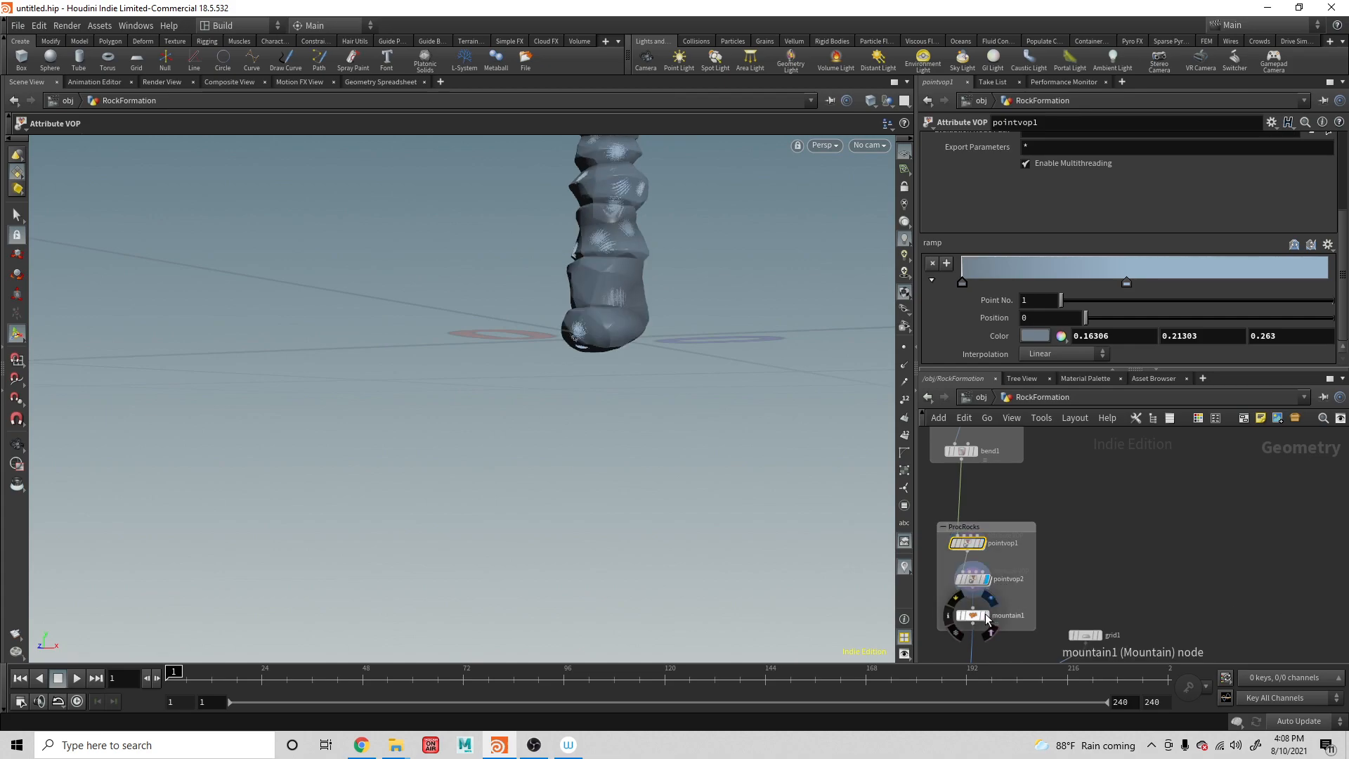
pyautogui.click(988, 617)
pyautogui.press('Escape')
pyautogui.moveTo(771, 401); pyautogui.dragTo(733, 490)
pyautogui.keyDown('alt'); pyautogui.moveTo(708, 453); pyautogui.dragTo(712, 365, button='middle'); pyautogui.keyUp('alt')
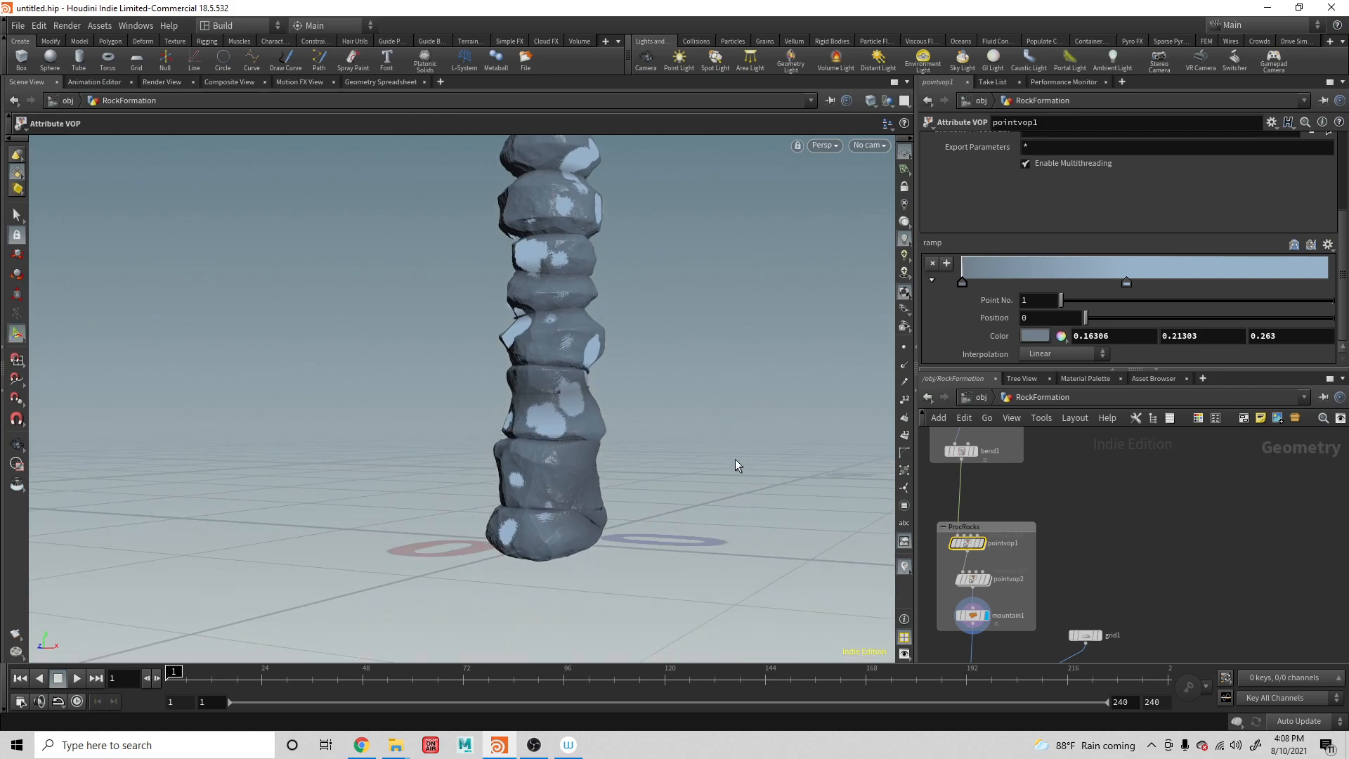
pyautogui.click(988, 578)
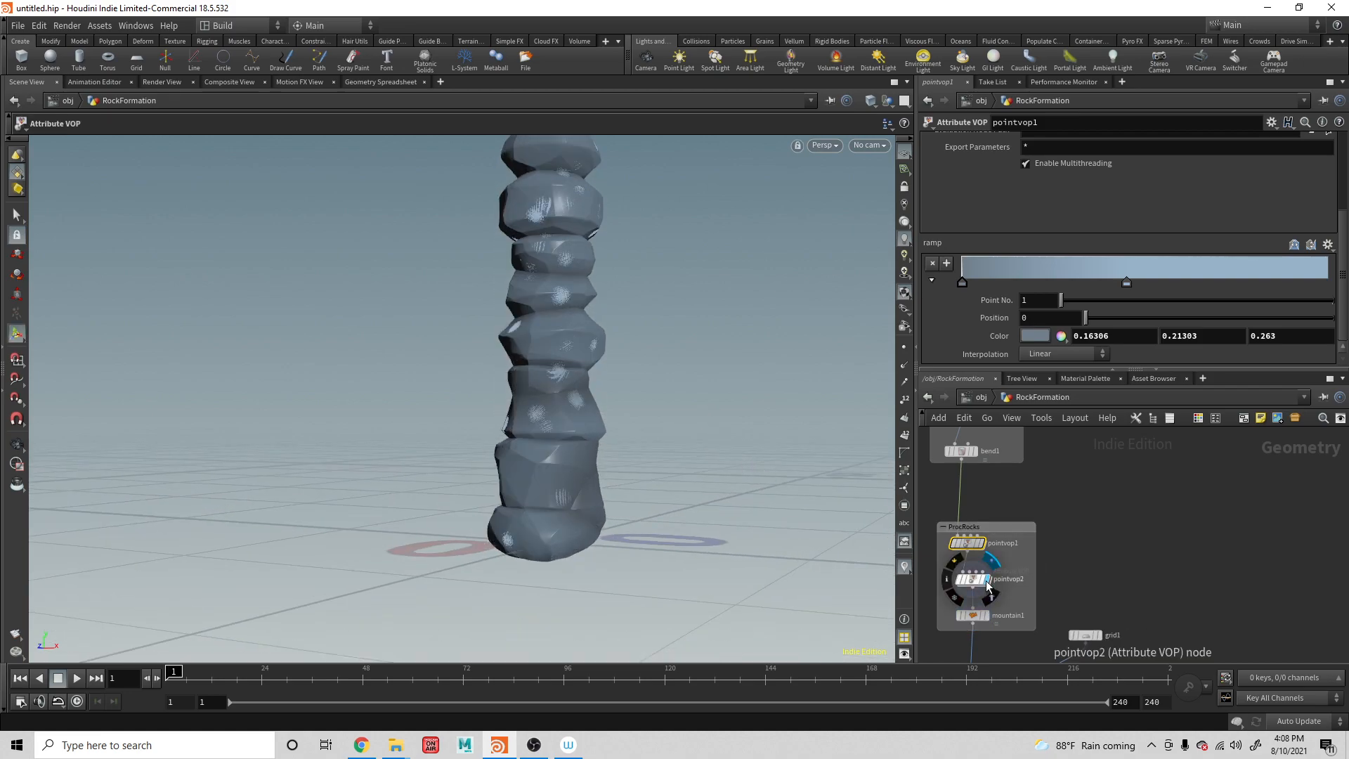
pyautogui.keyDown('alt'); pyautogui.moveTo(636, 301); pyautogui.dragTo(693, 357); pyautogui.keyUp('alt')
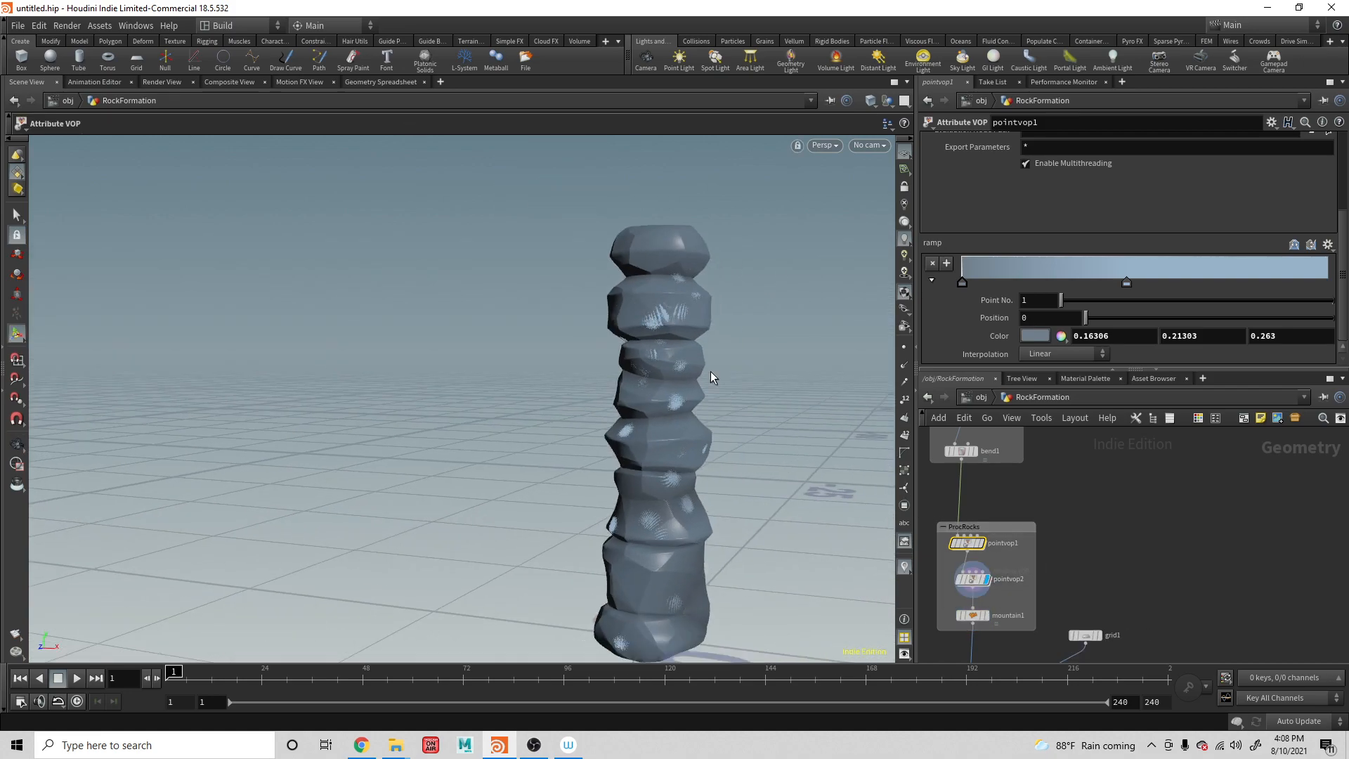
# Set the Displace Along Normal scale inside pointvop2 to 0.3 and return to the RockFormation network
pyautogui.doubleClick(973, 581)
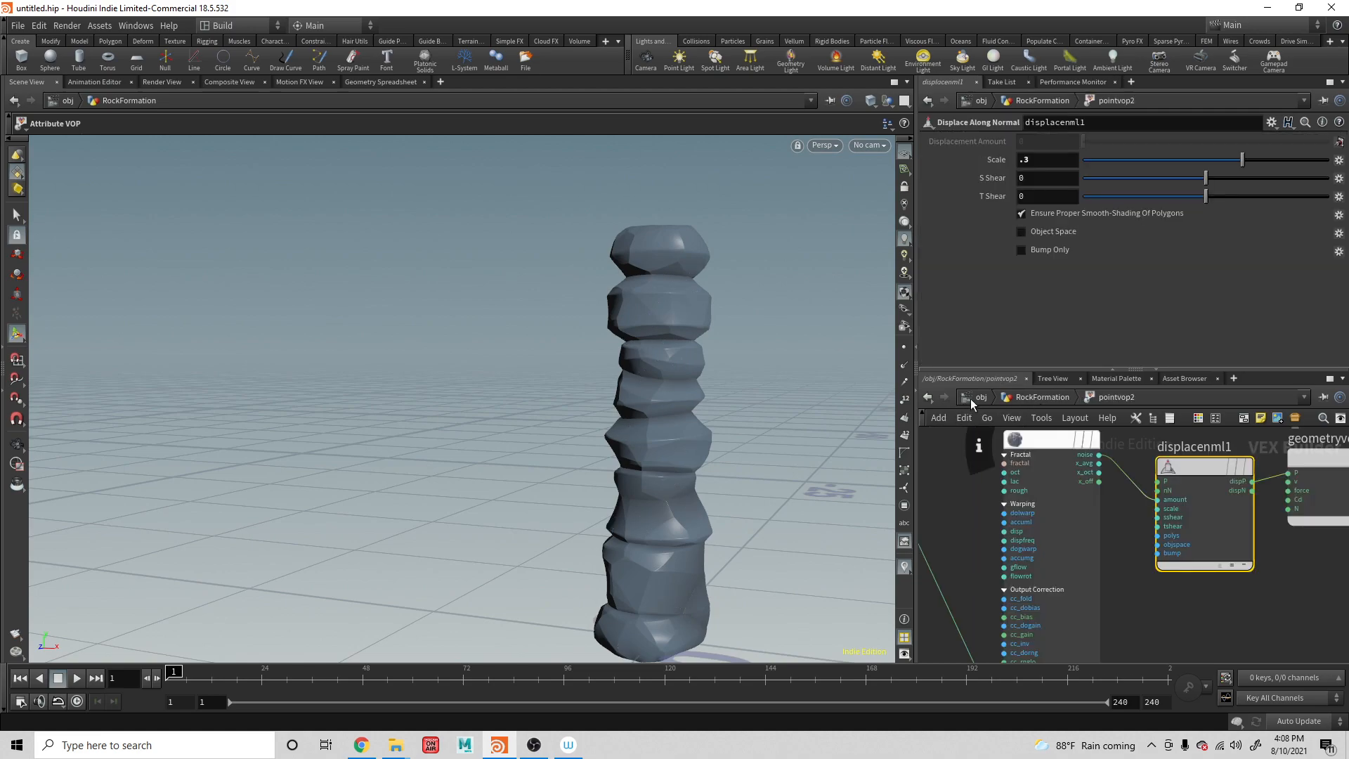
pyautogui.click(1031, 397)
# Display the mountain1 result, followed by merge1, to examine the rock stack alone and on its ground
pyautogui.click(987, 615)
pyautogui.click(976, 615)
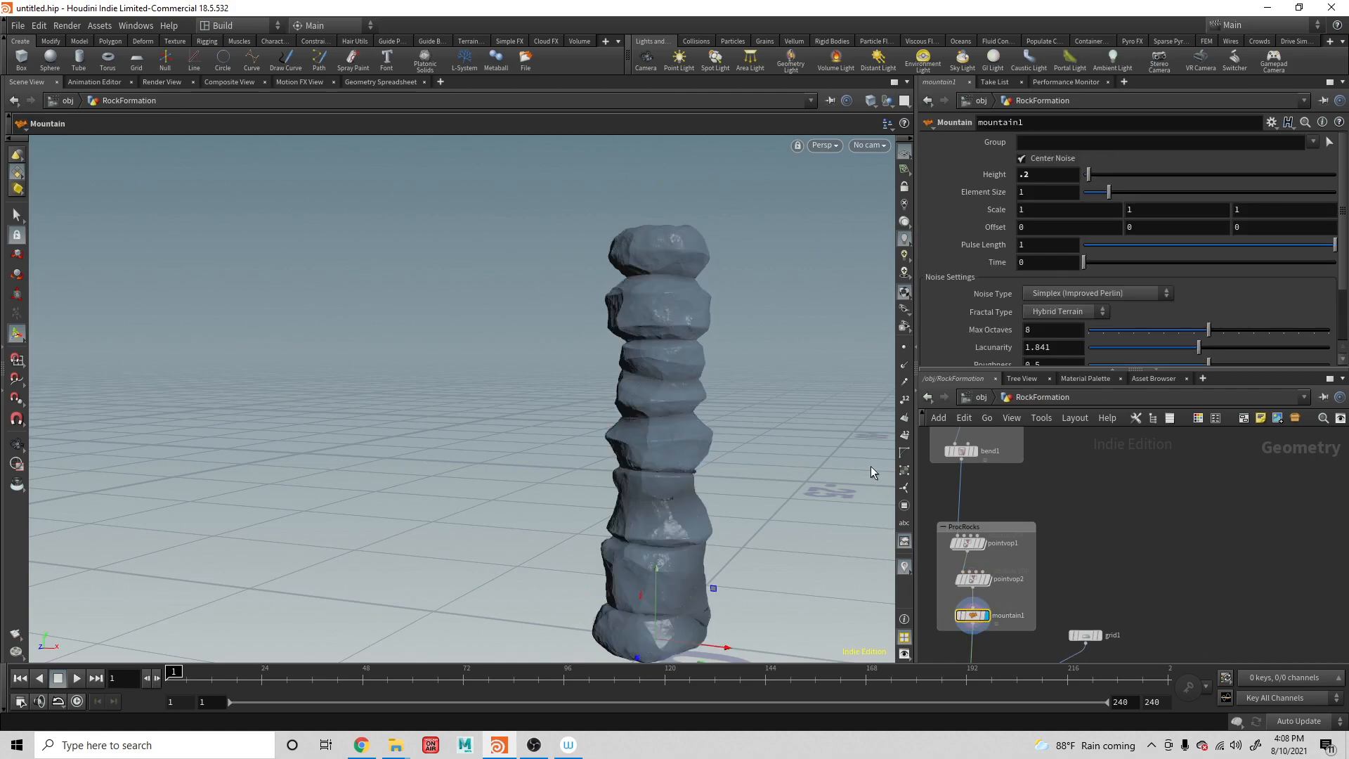
pyautogui.moveTo(1105, 538); pyautogui.dragTo(1116, 405, button='middle')
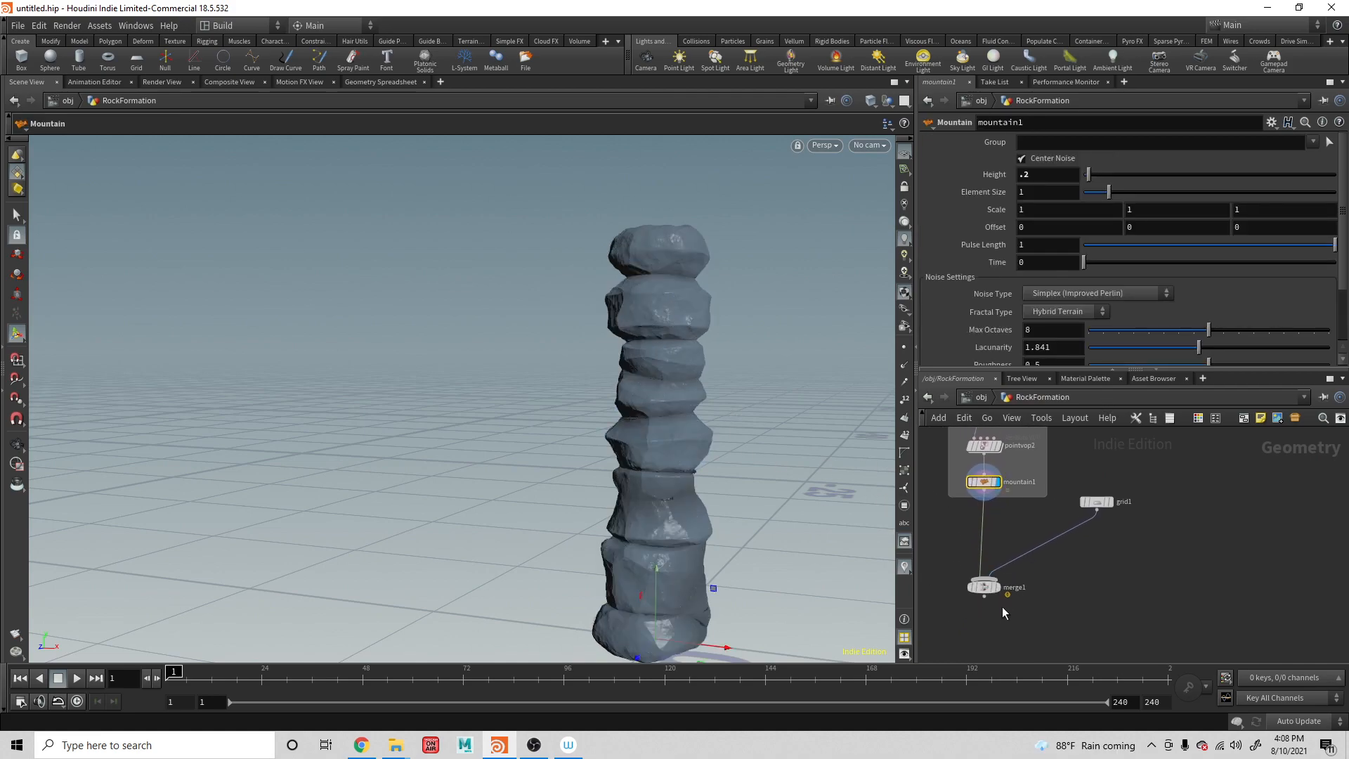
pyautogui.click(997, 587)
pyautogui.click(984, 588)
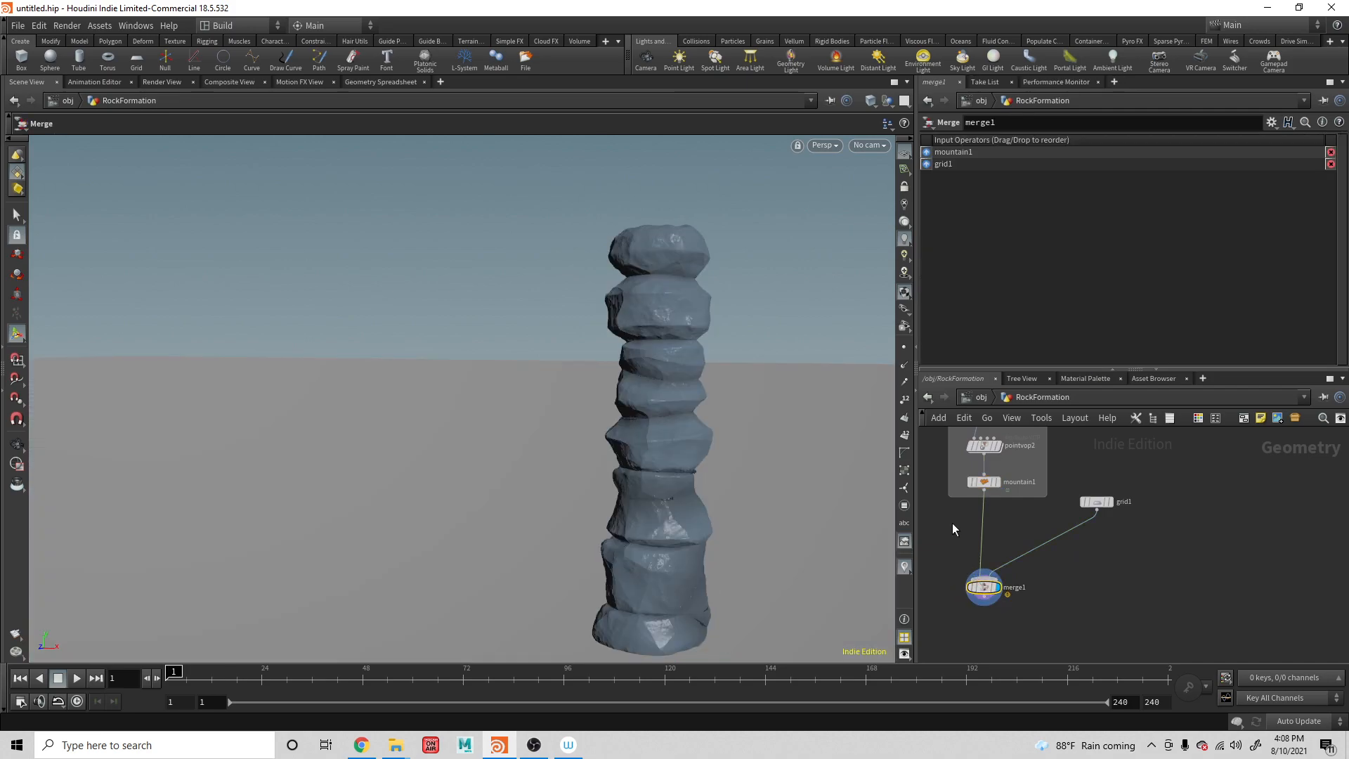
pyautogui.press('Escape')
pyautogui.moveTo(729, 361); pyautogui.dragTo(801, 428)
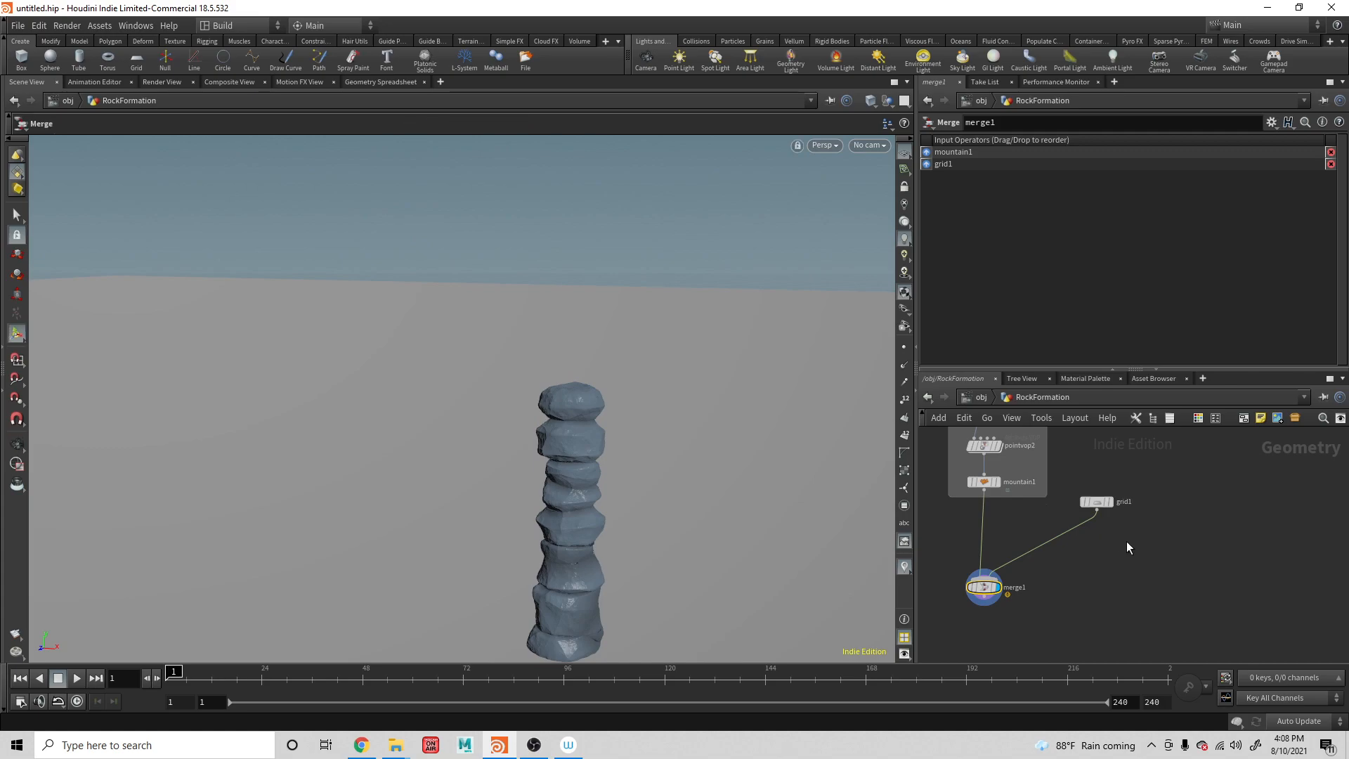
# Try inserting a Switch node on the wire between bend1 and pointvop1
pyautogui.scroll(-3, 1131, 549)
pyautogui.moveTo(1133, 462)
pyautogui.mouseDown(button='middle')
pyautogui.moveTo(1181, 474)
pyautogui.moveTo(1127, 574)
pyautogui.mouseUp(button='middle')
pyautogui.scroll(-2, 1127, 580)
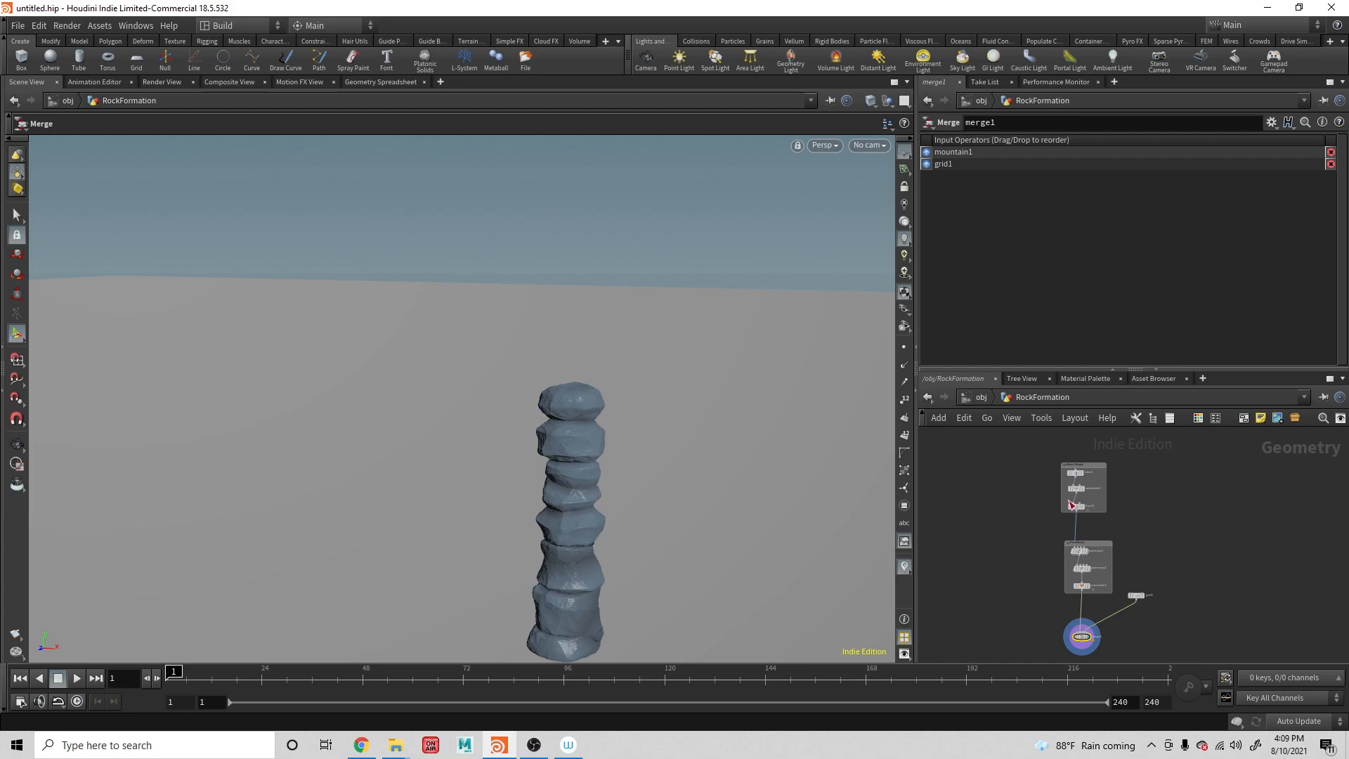
pyautogui.scroll(3, 1010, 502)
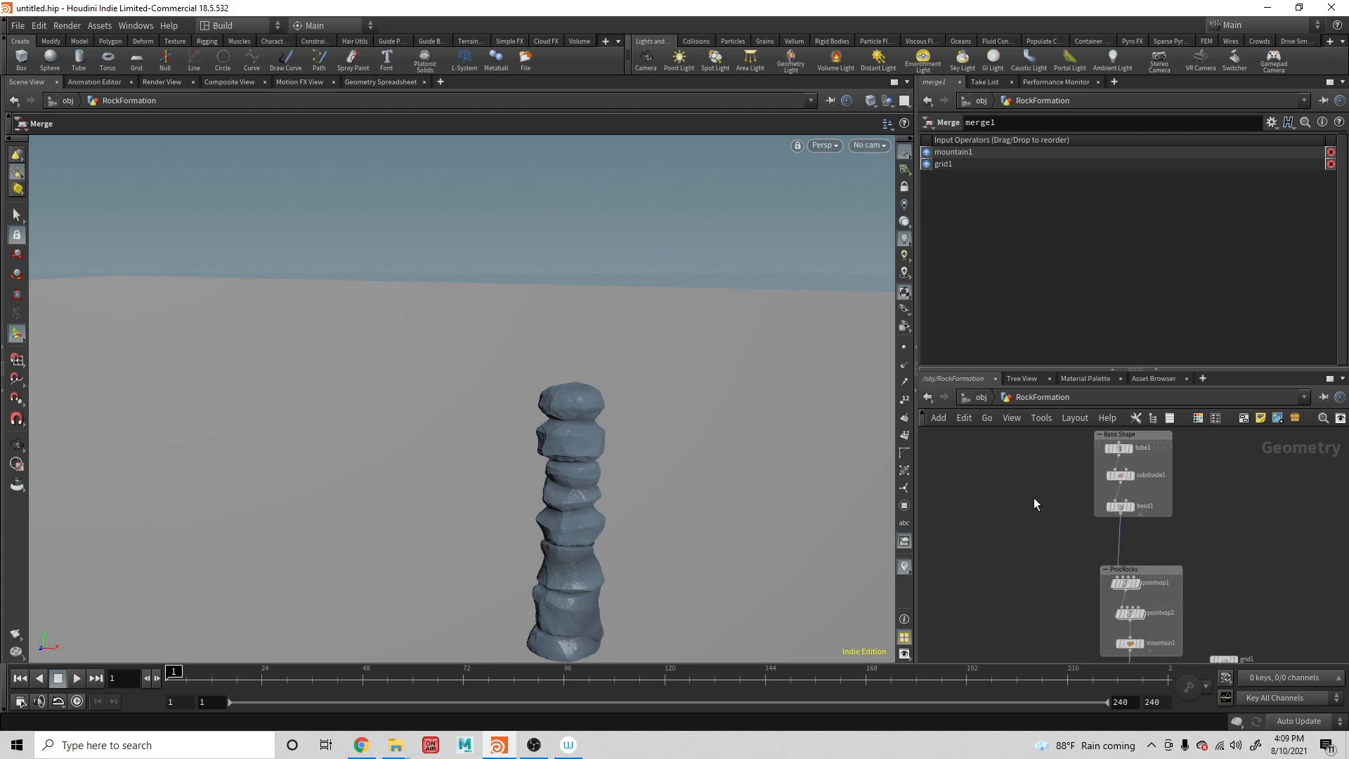
pyautogui.scroll(1, 1034, 458)
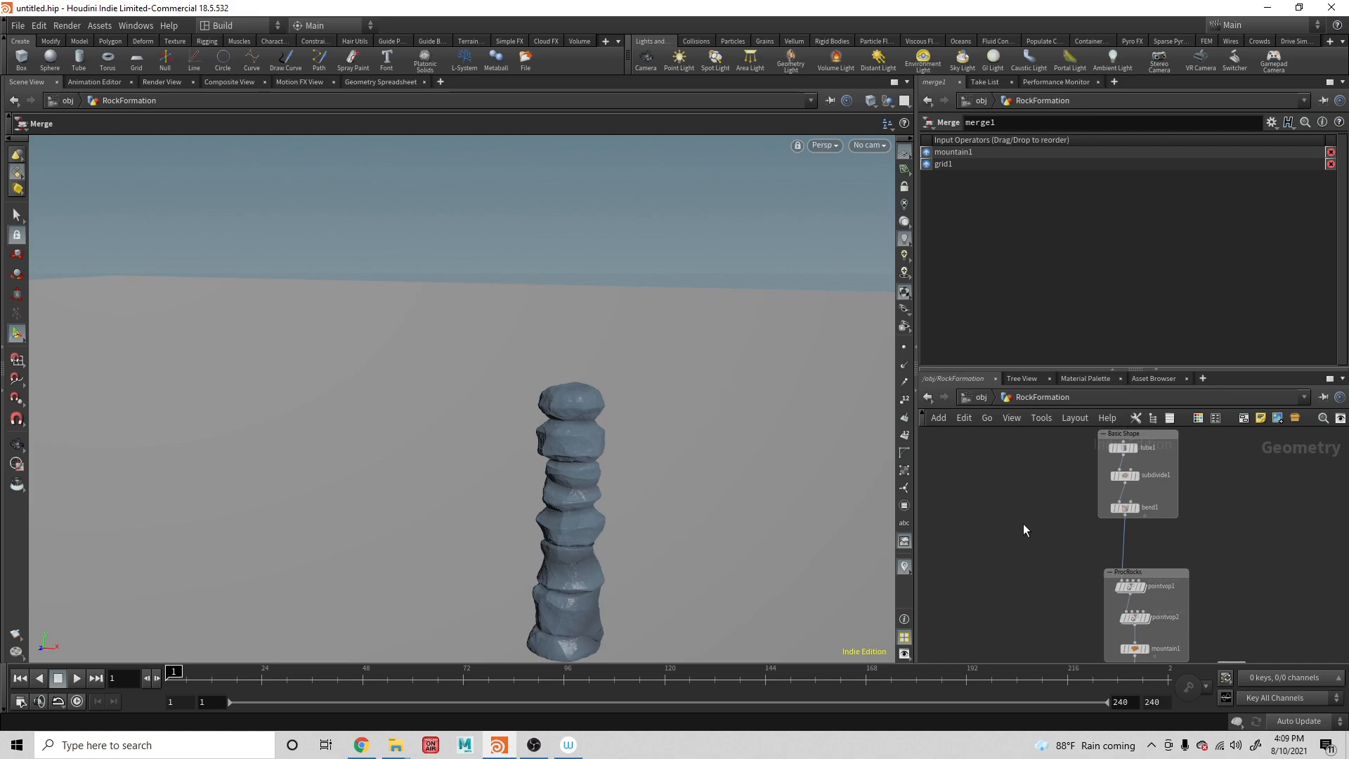
pyautogui.press('Tab')
pyautogui.write('sw')
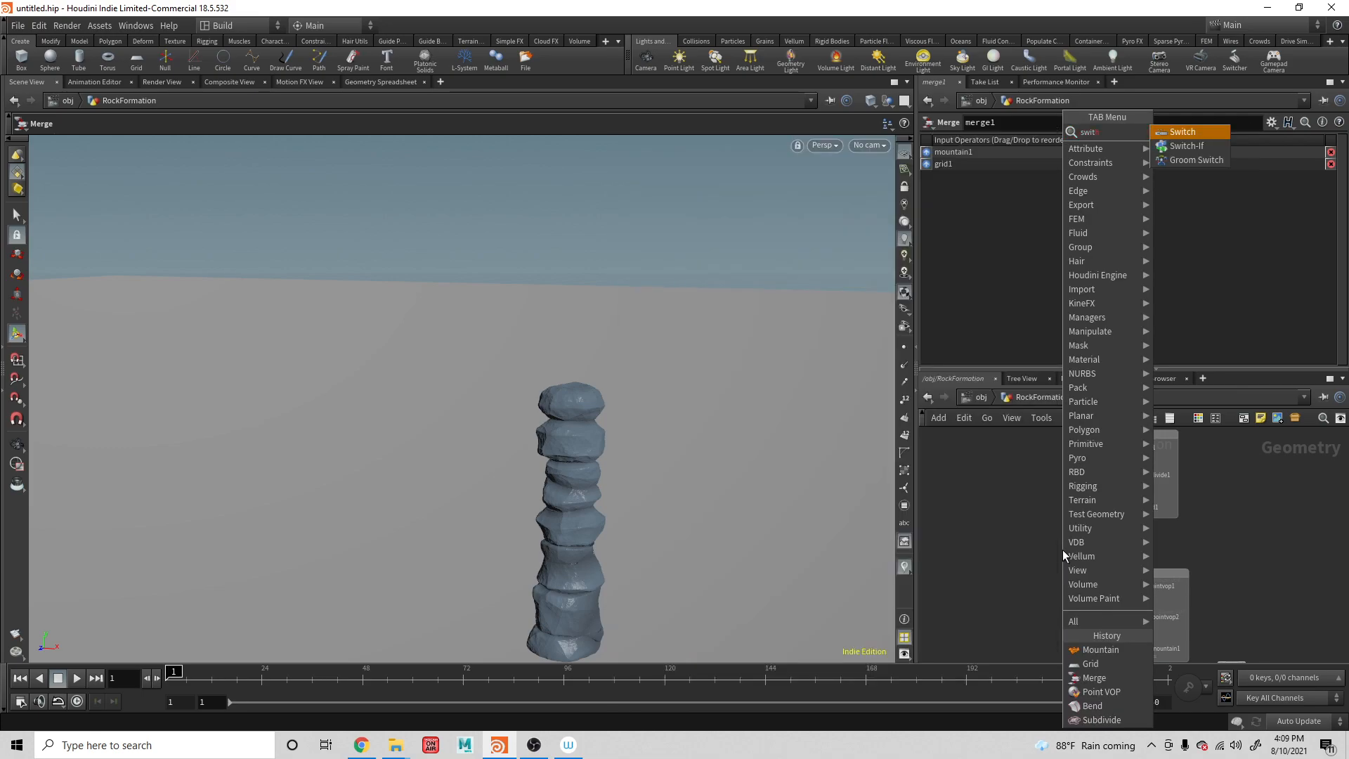
pyautogui.press('Return')
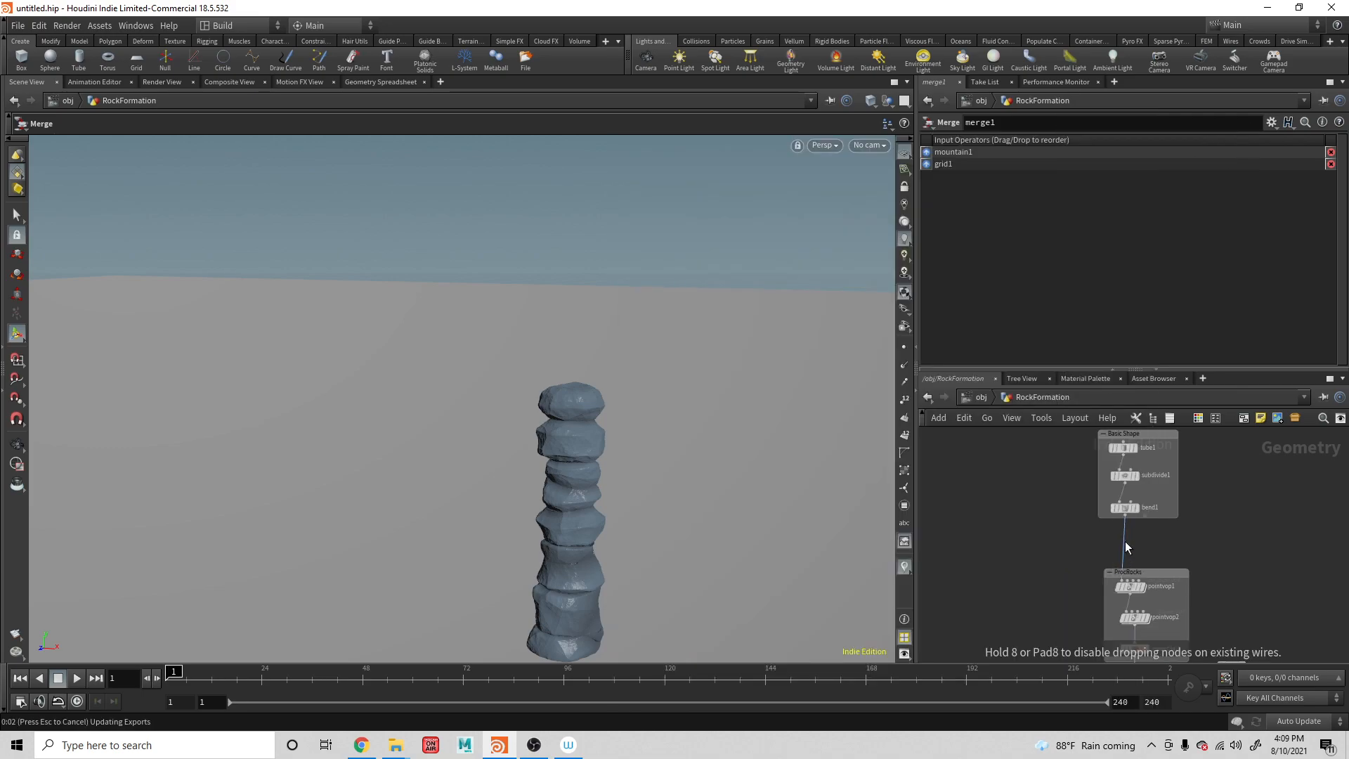
pyautogui.click(1124, 541)
pyautogui.moveTo(1125, 540); pyautogui.dragTo(1098, 541)
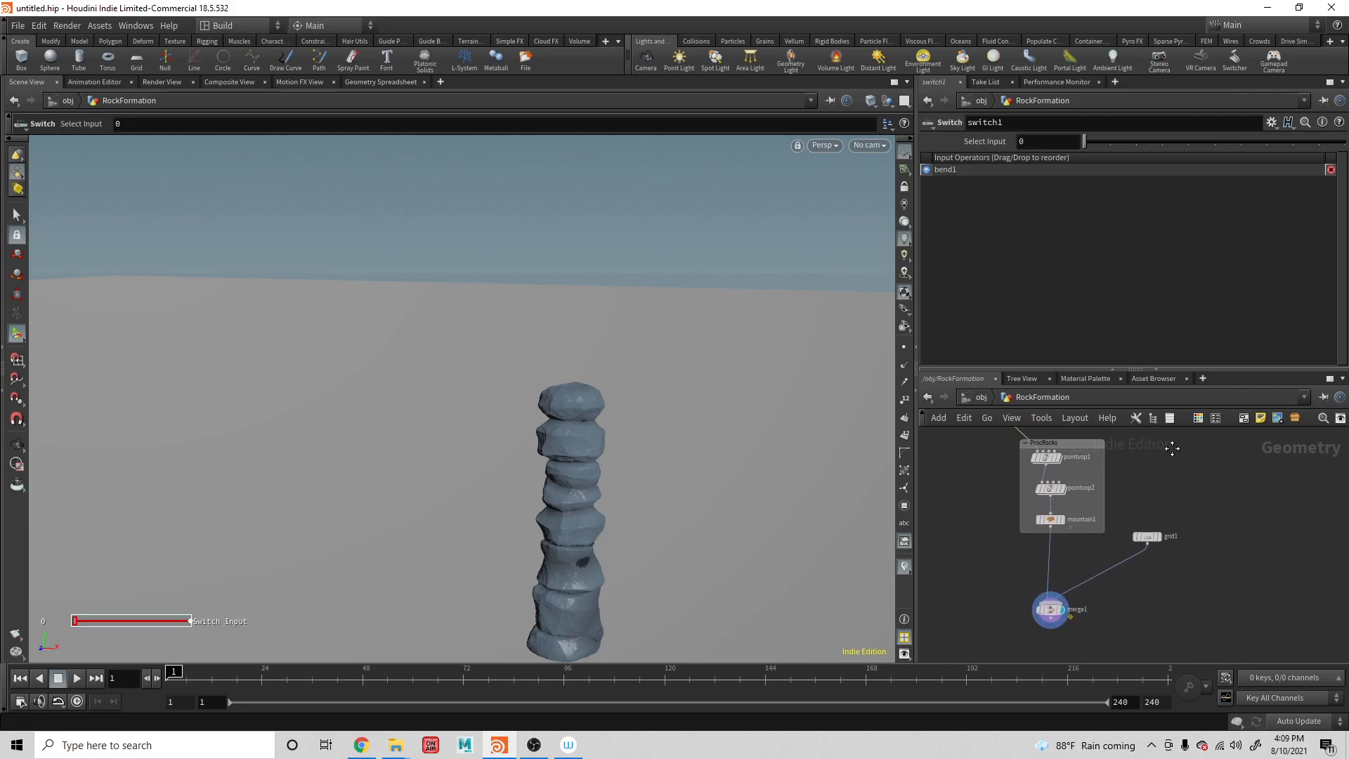
# Remove the Switch node from between bend1 and pointvop1
pyautogui.click(1159, 517)
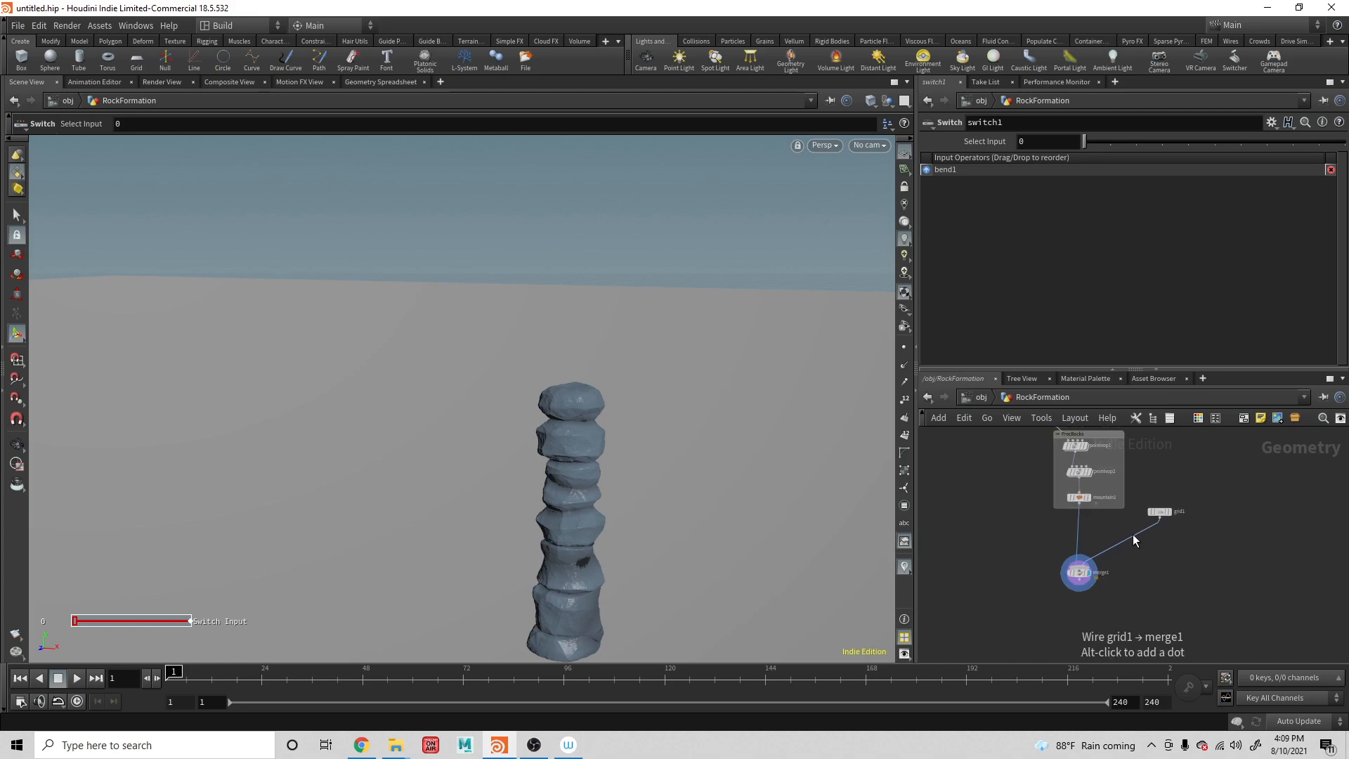
pyautogui.click(1085, 573)
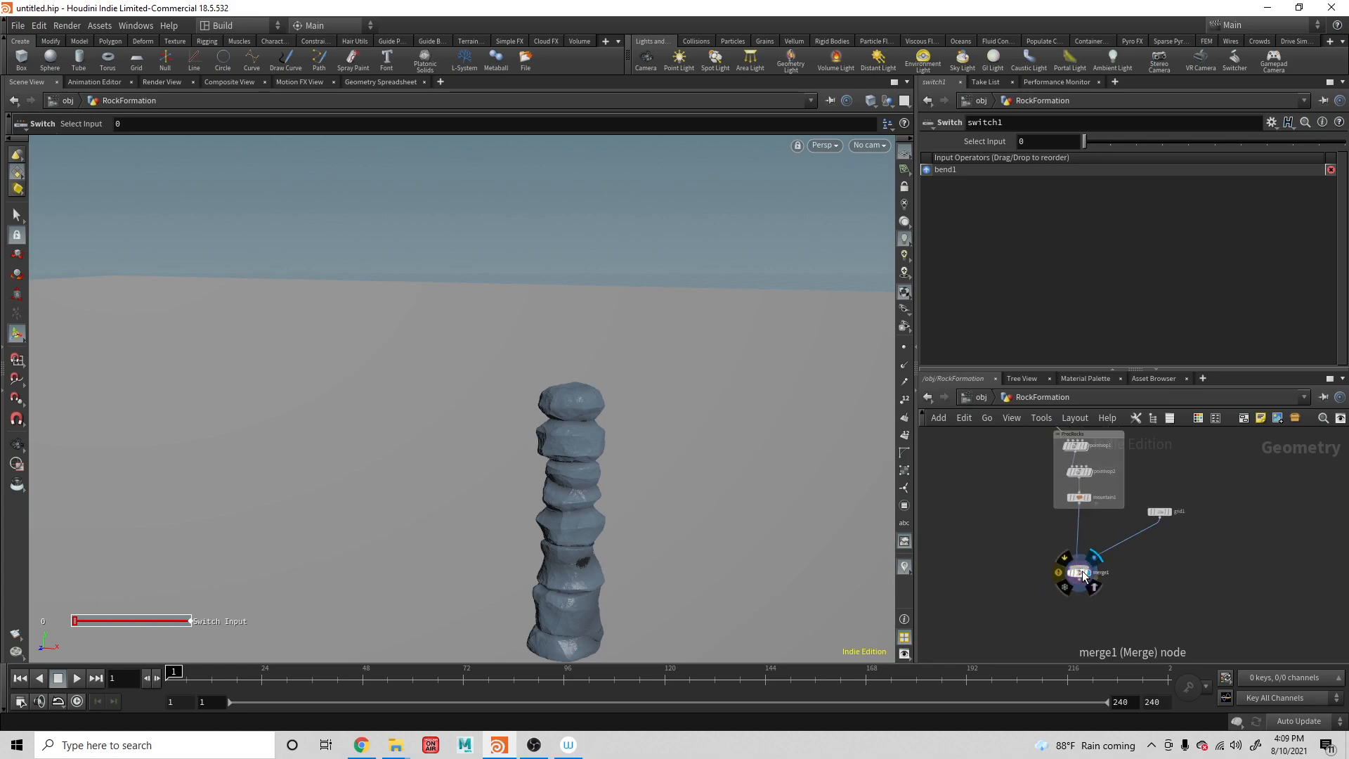
pyautogui.click(1161, 511)
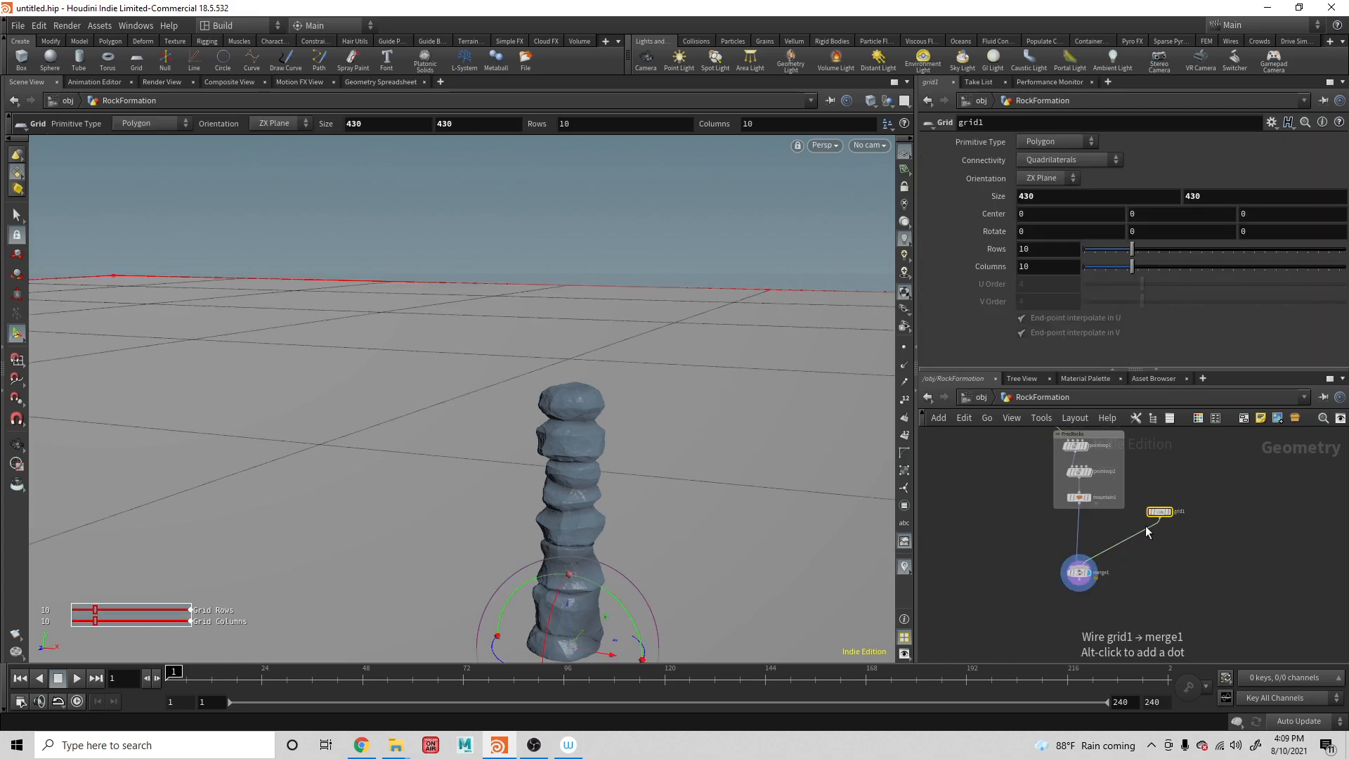
pyautogui.moveTo(1159, 517)
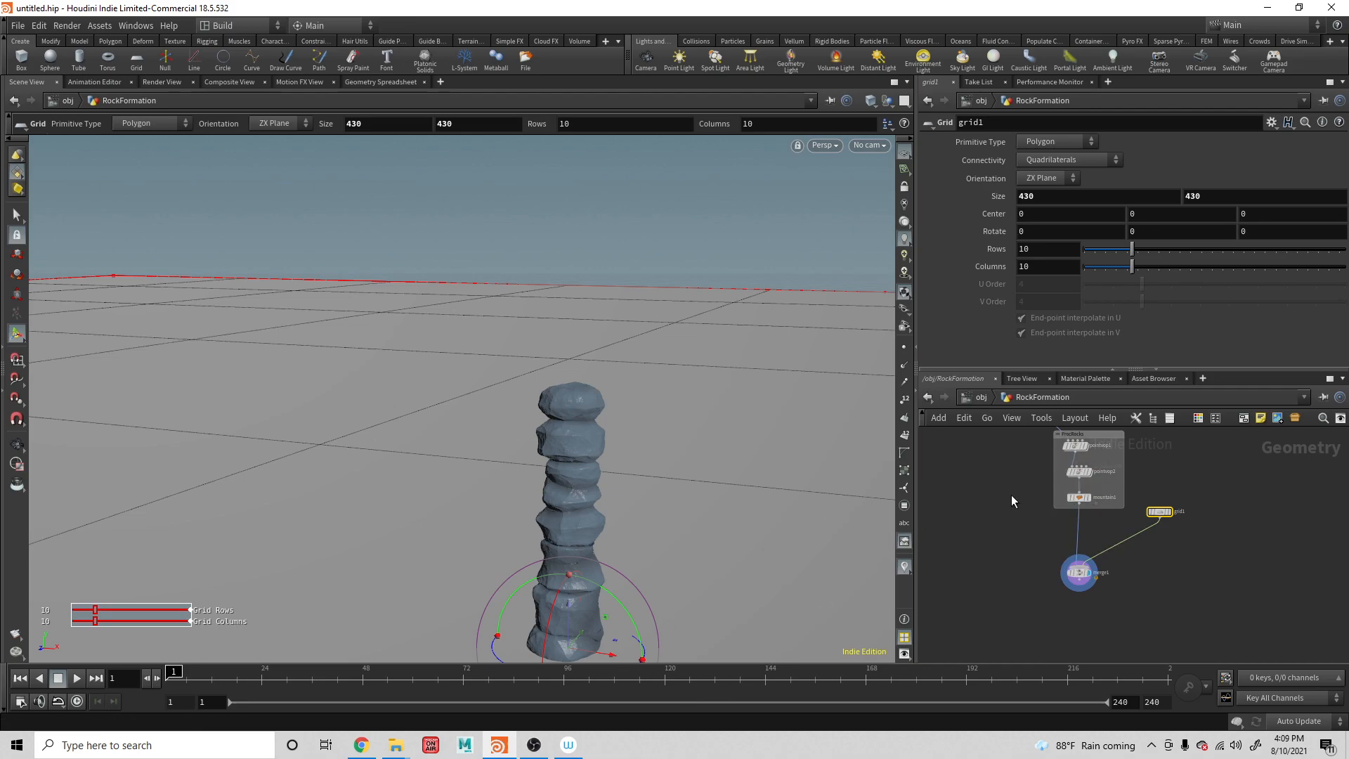
pyautogui.moveTo(1012, 495); pyautogui.dragTo(1014, 610, button='middle')
pyautogui.click(1050, 525)
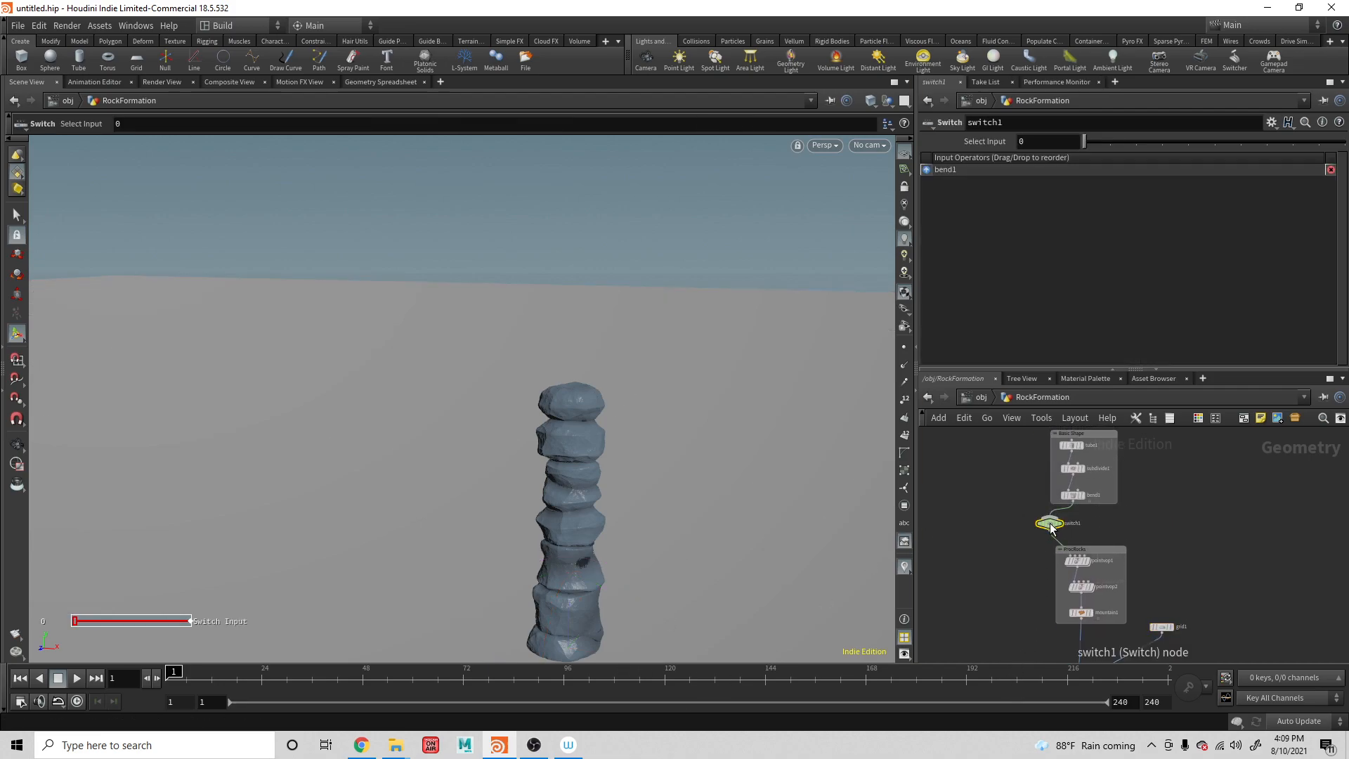
pyautogui.press('Delete')
# Set the ground grid to 500 rows and 500 columns
pyautogui.moveTo(1142, 629); pyautogui.dragTo(1146, 555, button='middle')
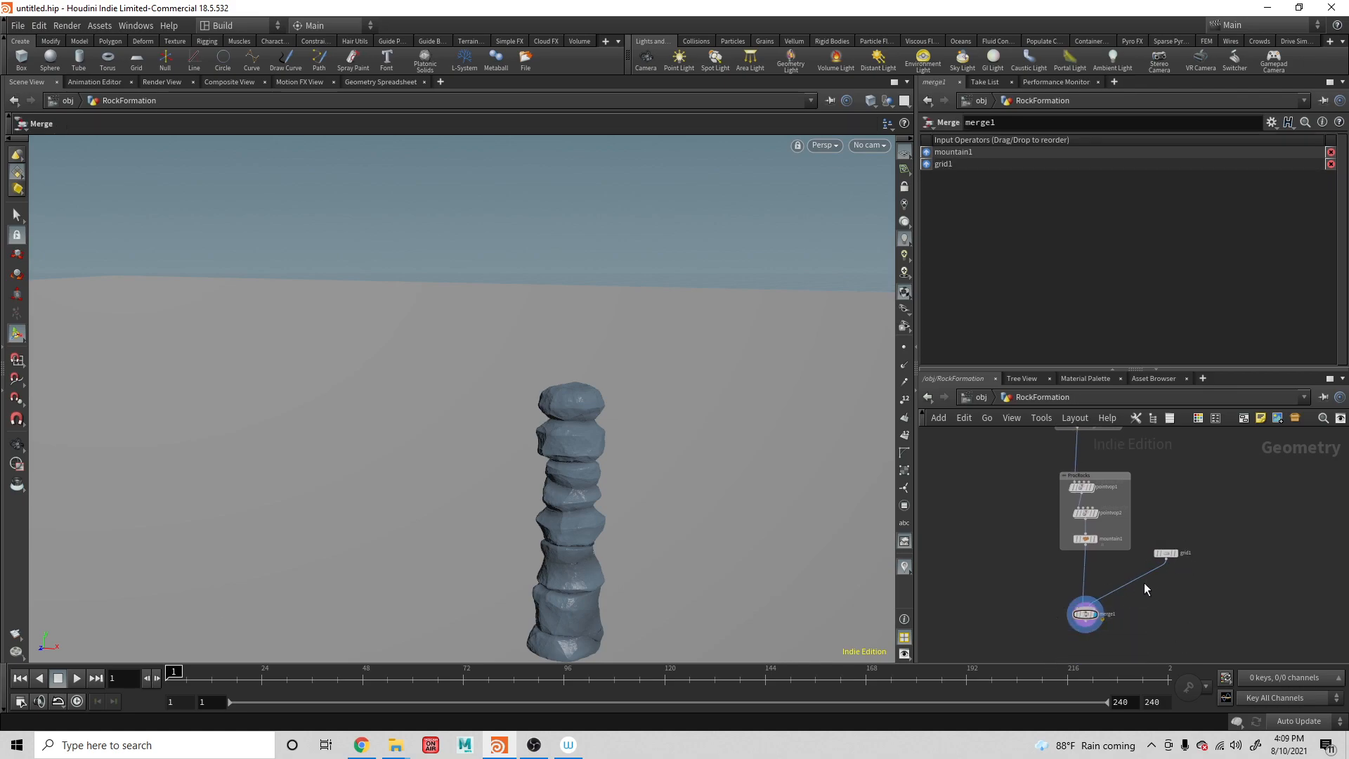
pyautogui.press('Tab')
pyautogui.click(1172, 678)
pyautogui.click(1163, 554)
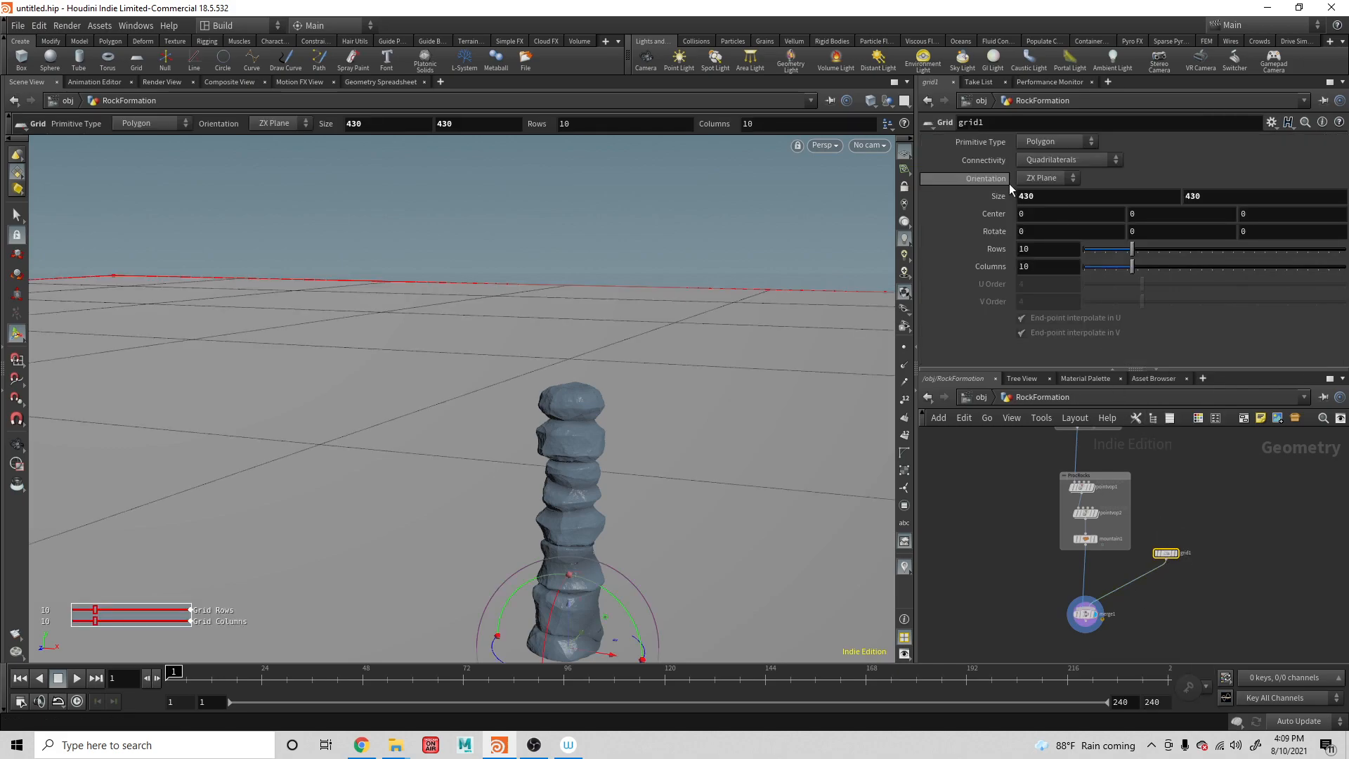
pyautogui.write('500')
pyautogui.press('Tab')
pyautogui.write('500')
pyautogui.press('Tab')
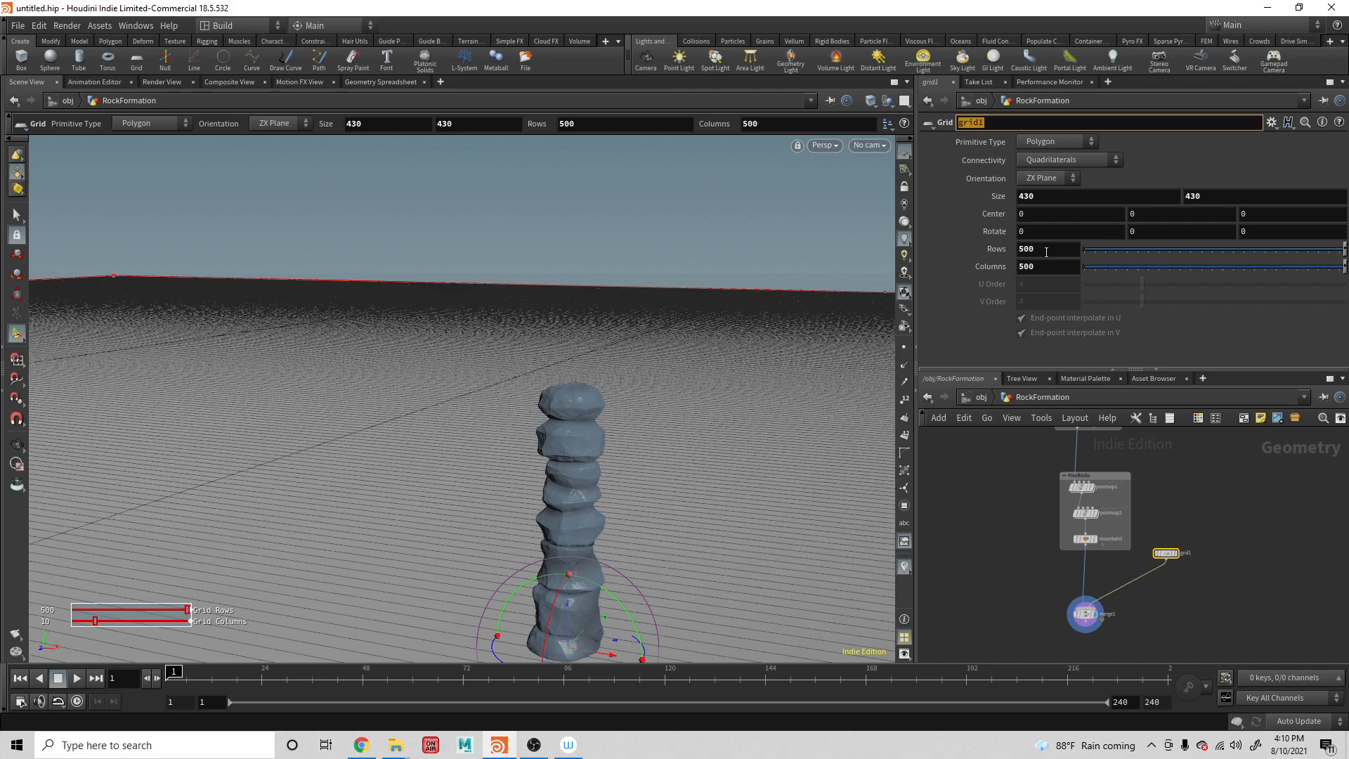
pyautogui.press('Tab')
pyautogui.press('Escape')
# Add a Mountain node on the wire between grid1 and merge1
pyautogui.press('Tab')
pyautogui.write('moun')
pyautogui.press('Return')
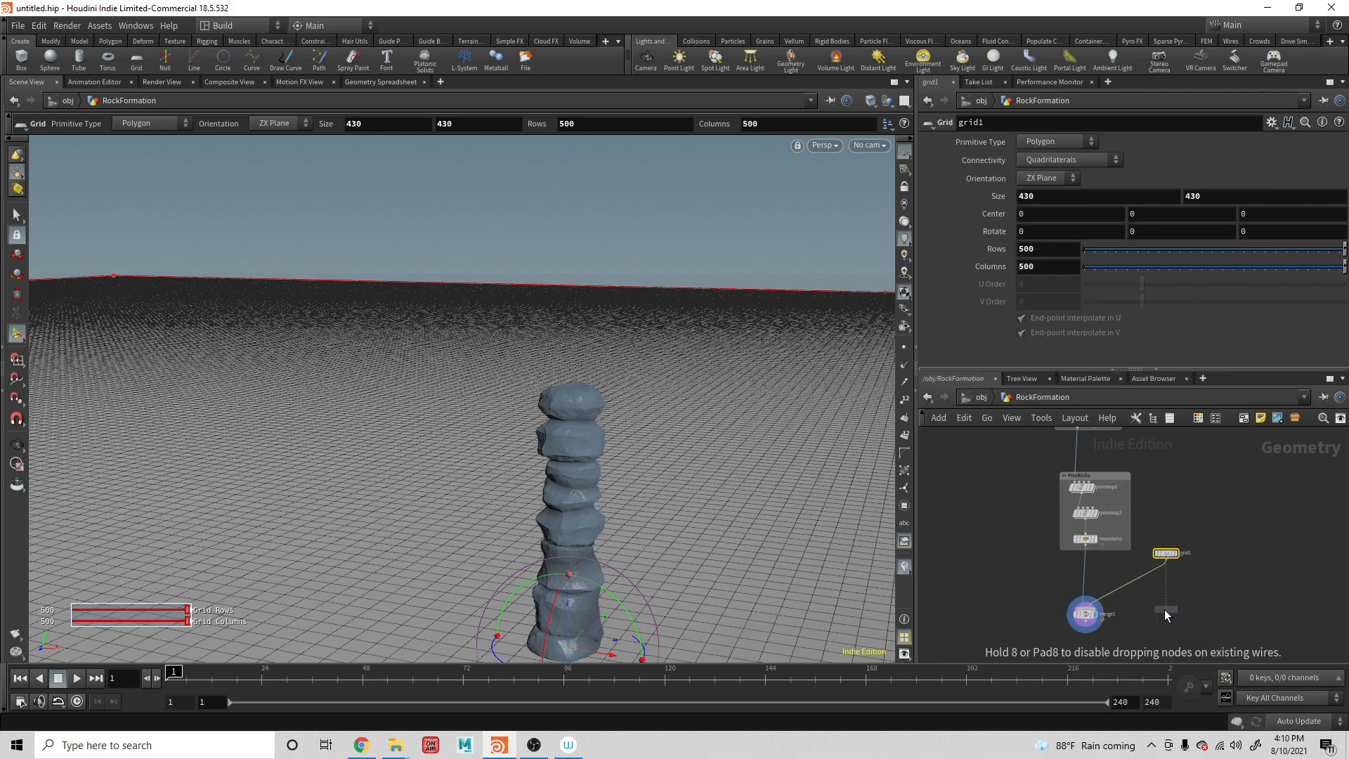
pyautogui.click(1039, 608)
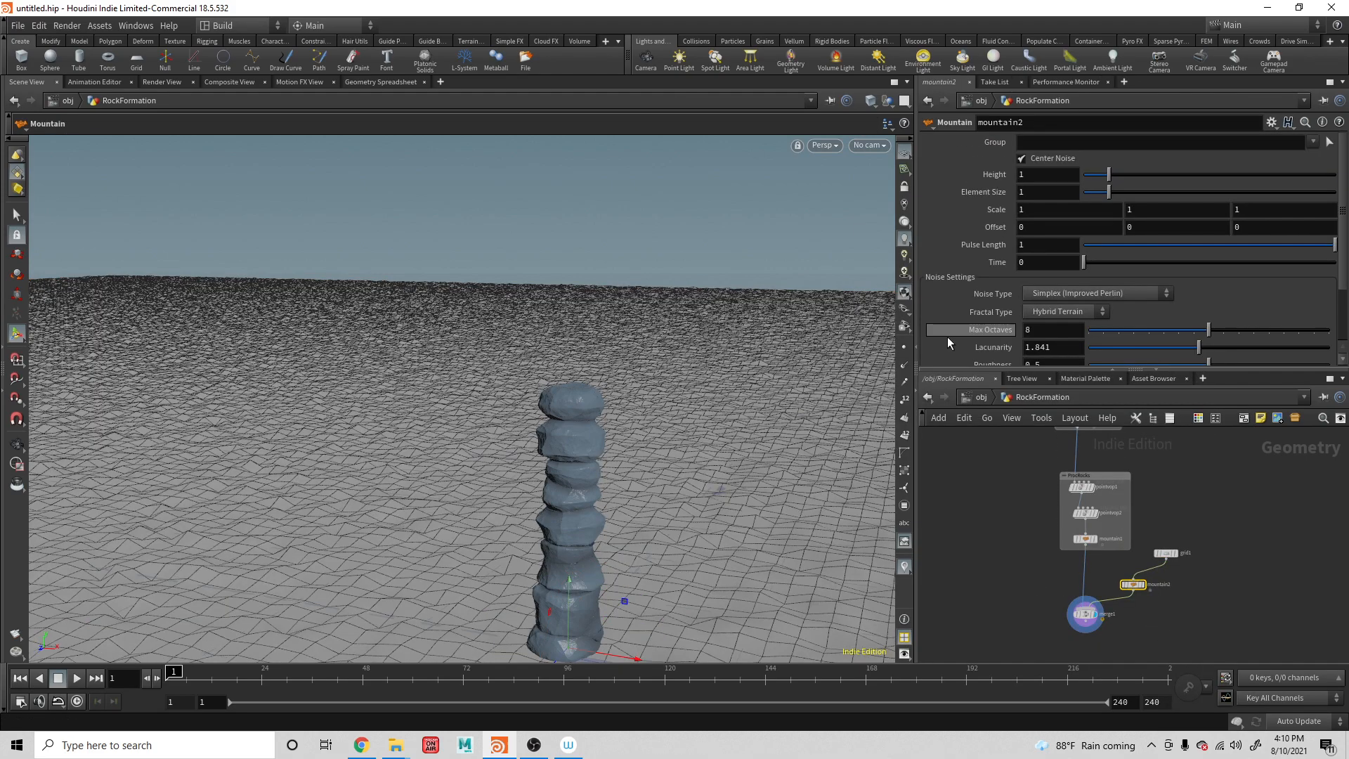
# Switch the viewport to Smooth Shaded and select merge1 to view the rock stack on the uneven ground
pyautogui.click(869, 101)
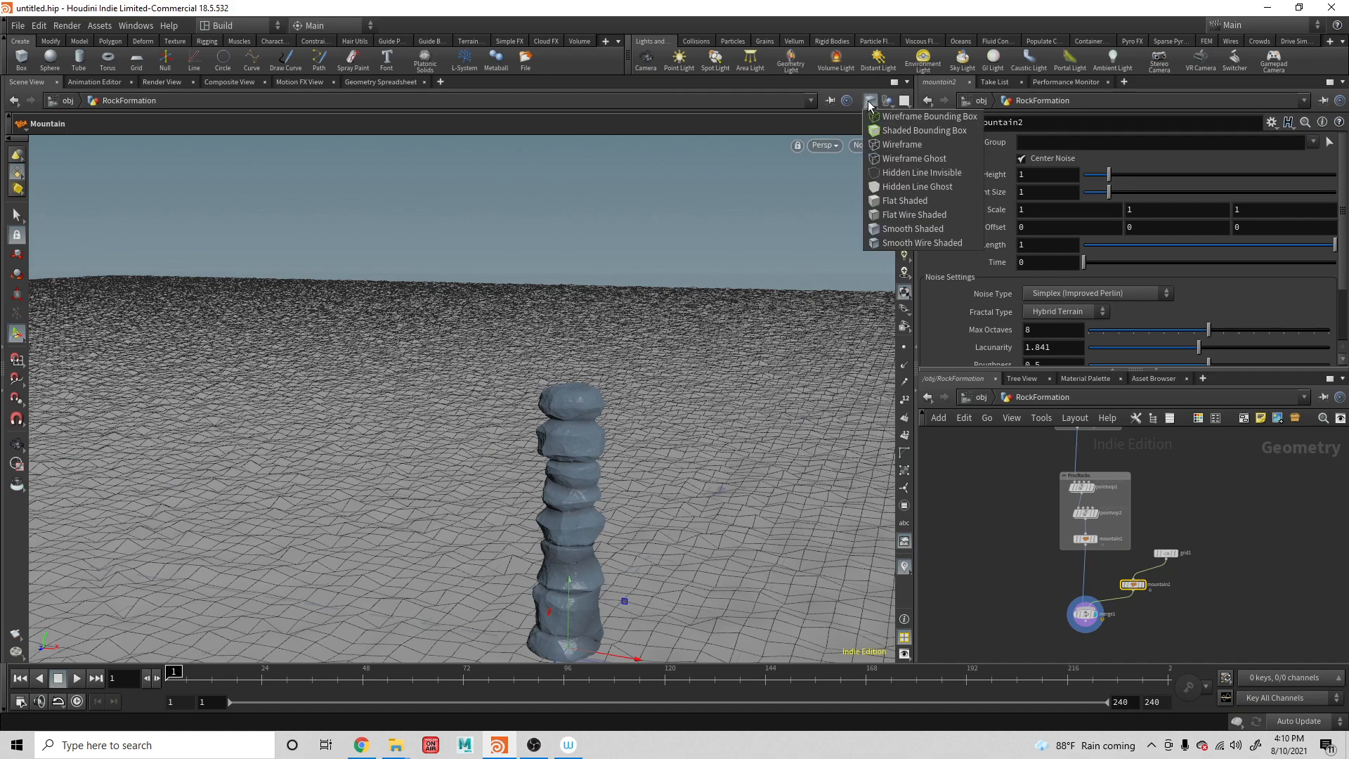
pyautogui.click(911, 229)
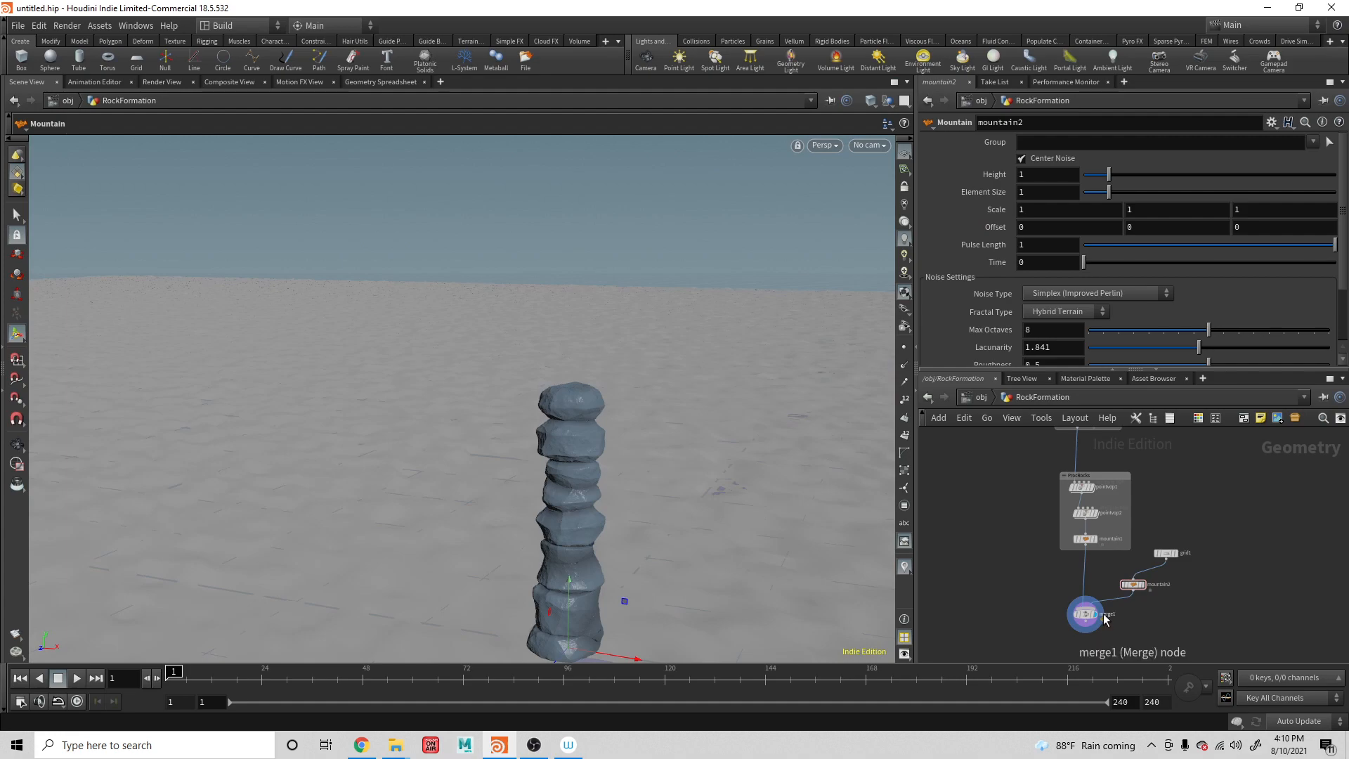
pyautogui.click(1085, 614)
pyautogui.press('Escape')
pyautogui.moveTo(760, 512); pyautogui.dragTo(771, 471)
pyautogui.scroll(2, 764, 473)
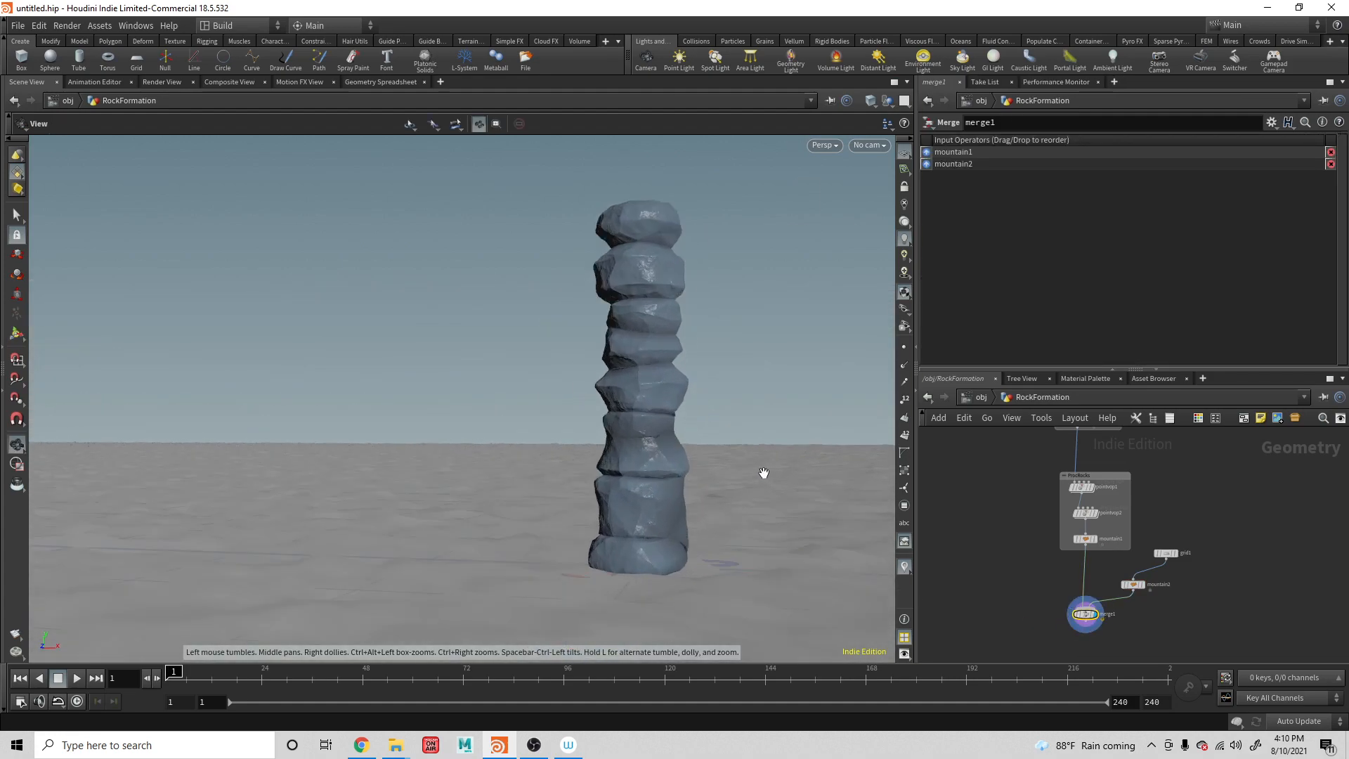
pyautogui.press('Return')
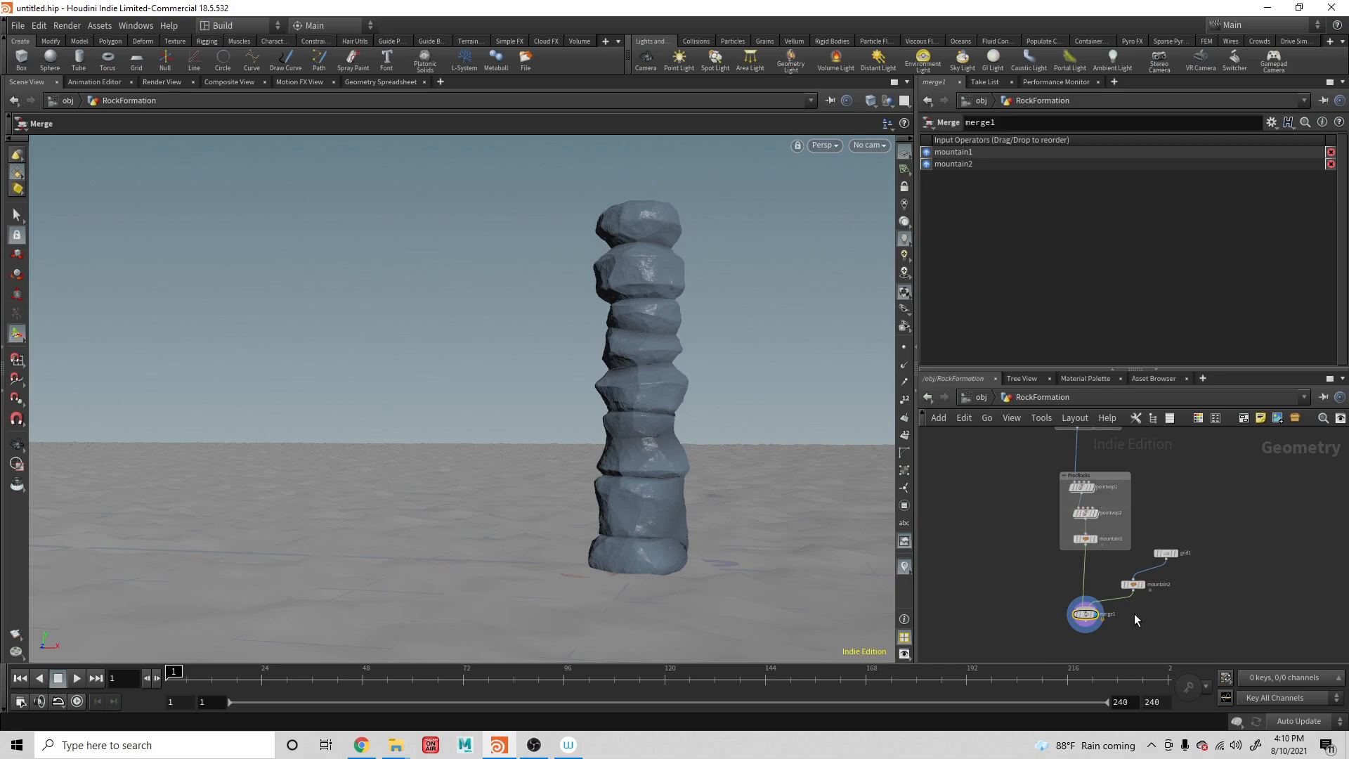
# Set the ground's mountain2 noise height to 0.3 and select merge1 to view the rock stack on the flatter ground
pyautogui.click(1132, 584)
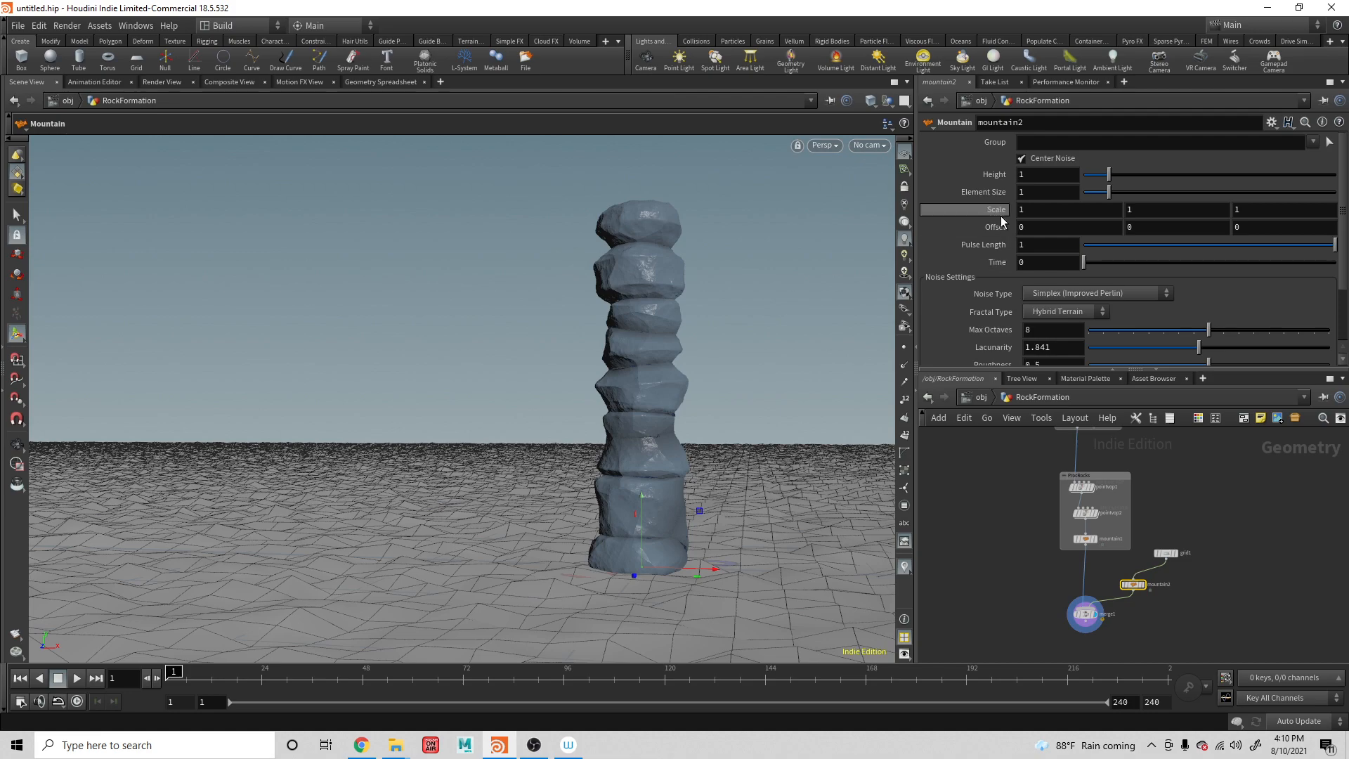
pyautogui.click(1043, 172)
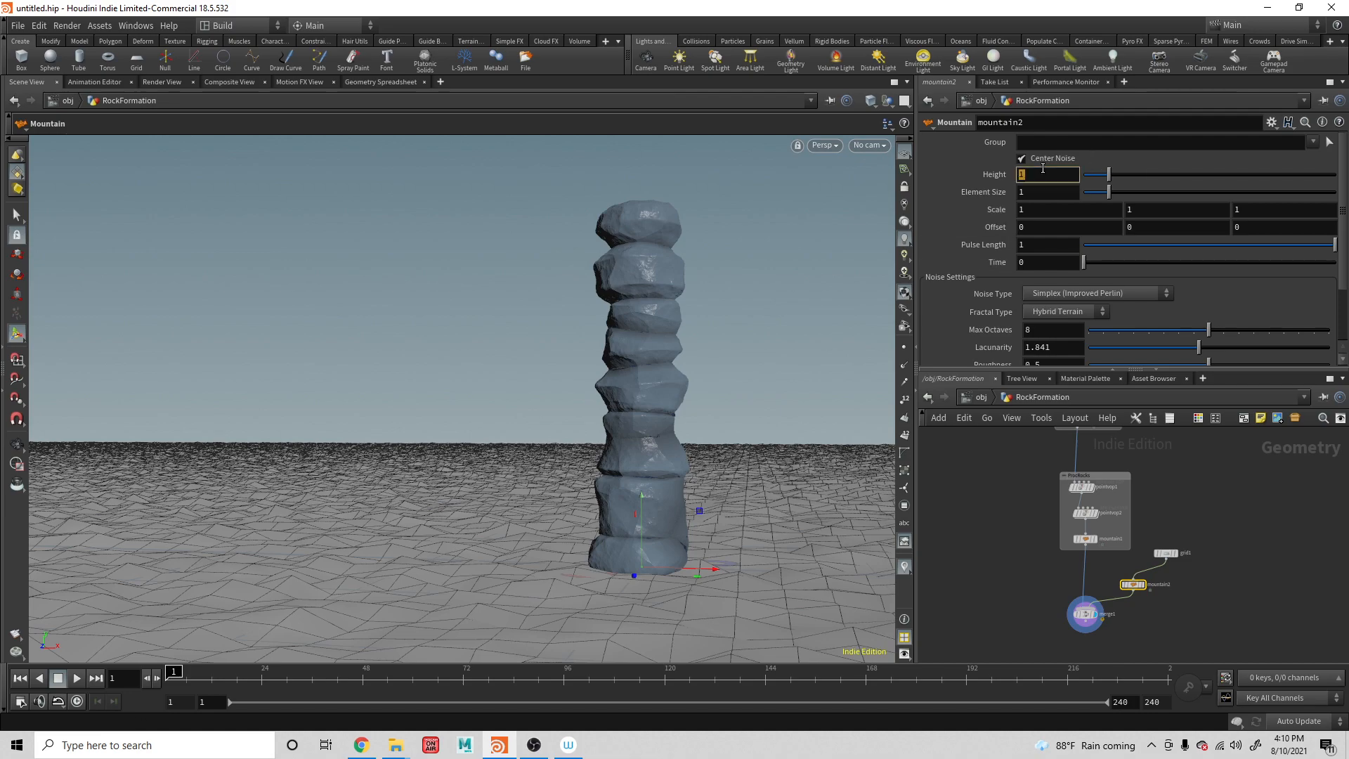
pyautogui.write('.3')
pyautogui.press('Return')
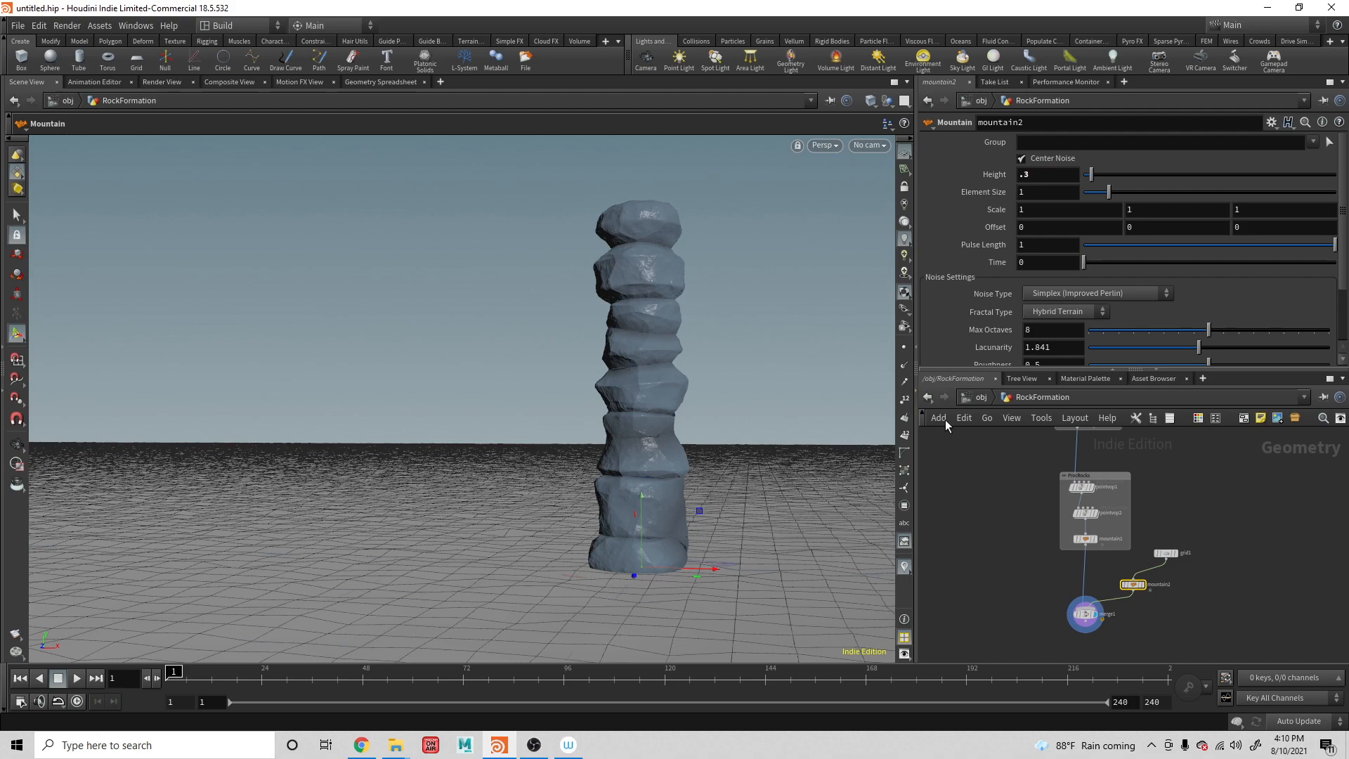
pyautogui.click(1087, 614)
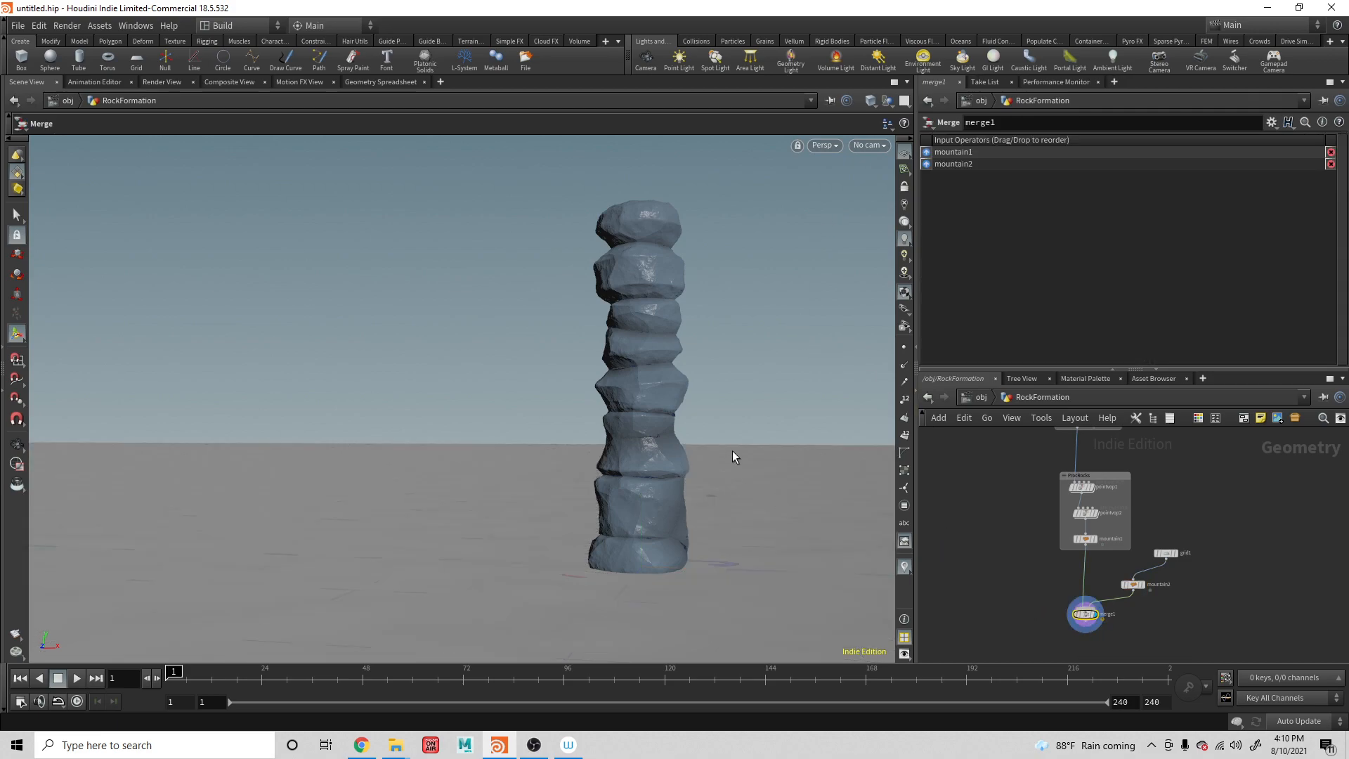
pyautogui.press('Escape')
pyautogui.moveTo(758, 426)
pyautogui.mouseDown()
pyautogui.moveTo(768, 436)
pyautogui.moveTo(745, 432)
pyautogui.mouseUp()
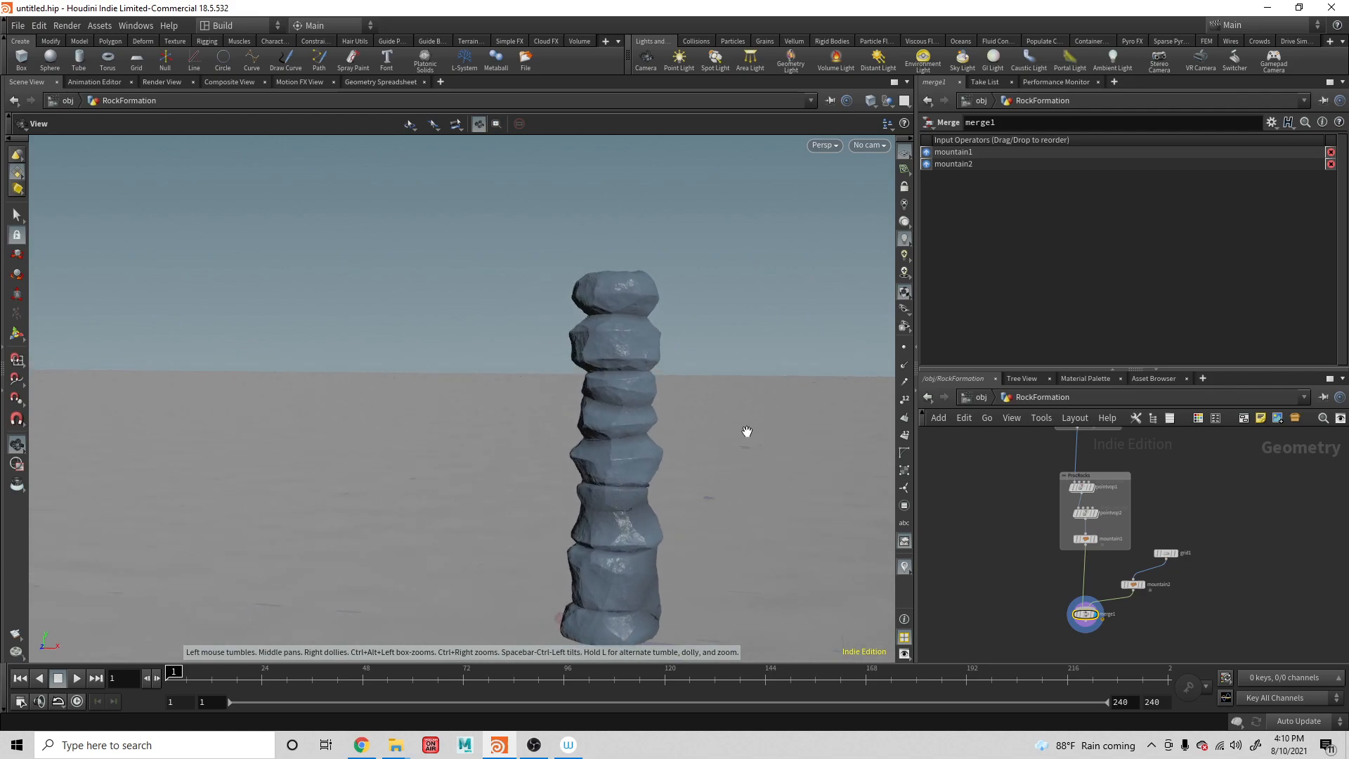
pyautogui.moveTo(748, 431); pyautogui.dragTo(748, 443, button='right')
pyautogui.moveTo(749, 444); pyautogui.dragTo(748, 423, button='middle')
pyautogui.keyDown('alt'); pyautogui.moveTo(742, 421); pyautogui.dragTo(743, 426); pyautogui.keyUp('alt')
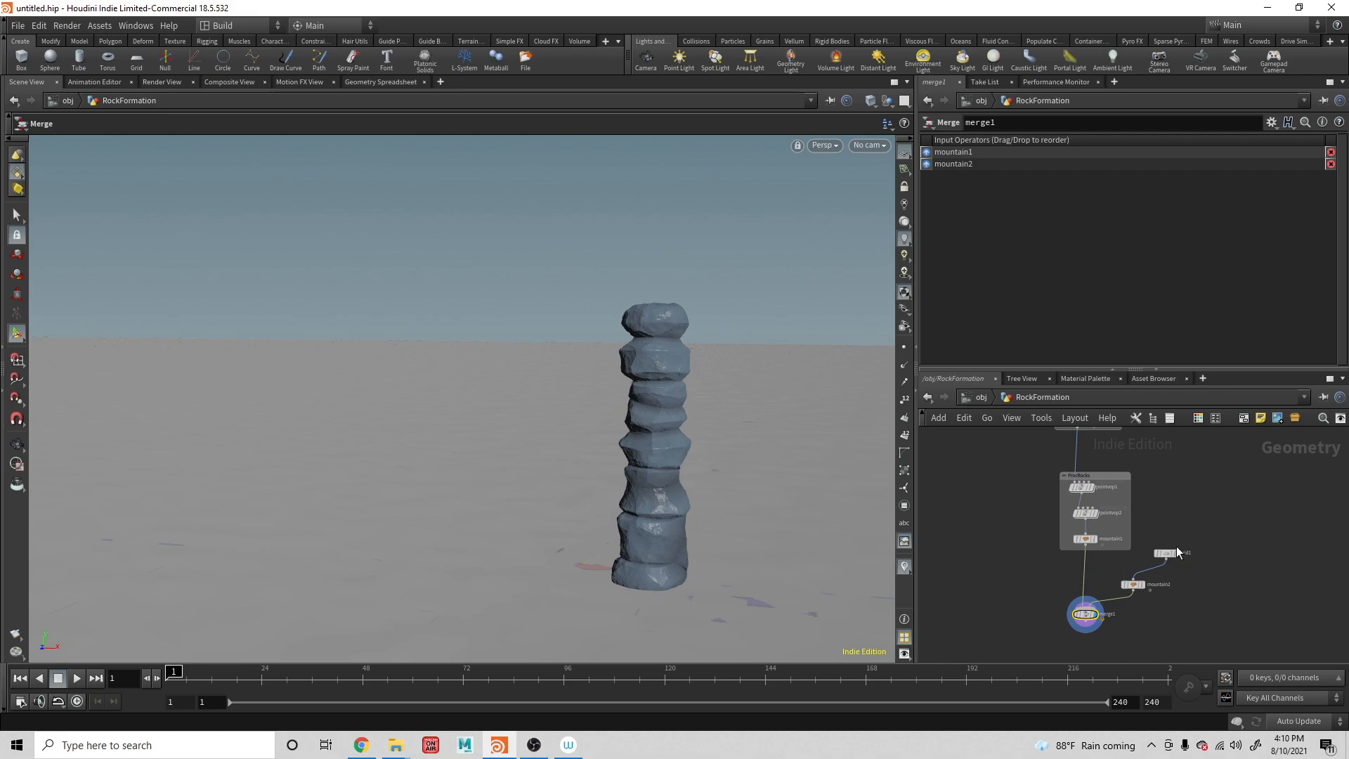
# Add a Null node on its own beside the Base Shape group in the RockFormation network
pyautogui.moveTo(1193, 500); pyautogui.dragTo(1191, 560, button='middle')
pyautogui.moveTo(1145, 514); pyautogui.dragTo(1169, 520, button='middle')
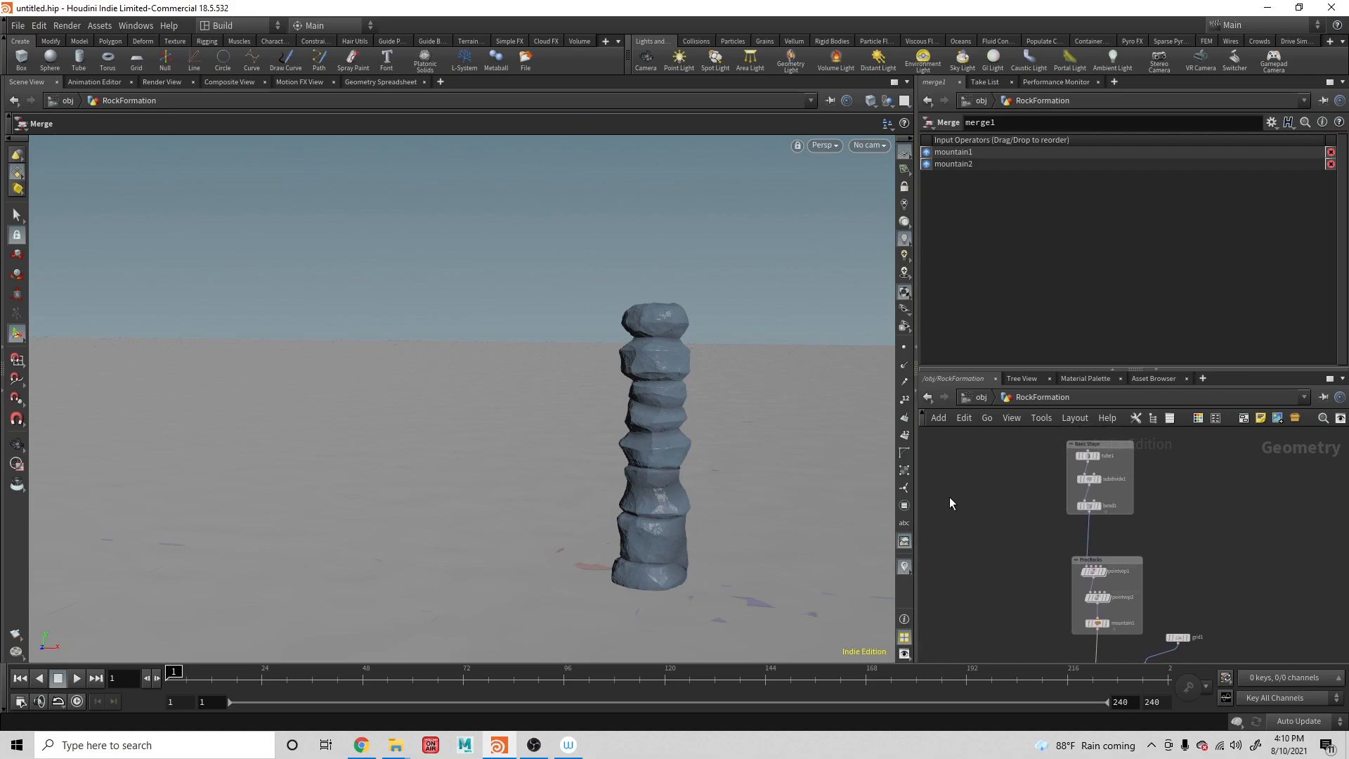
pyautogui.press('Tab')
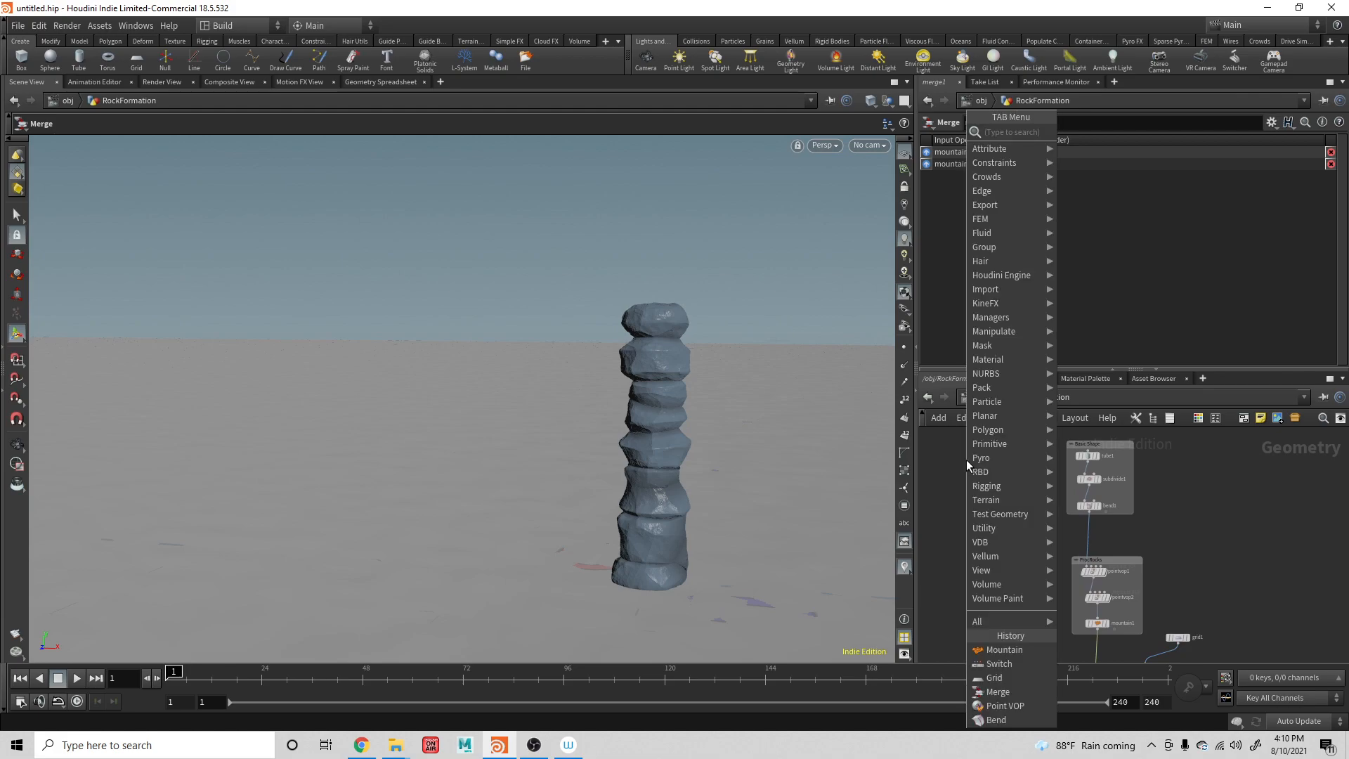
pyautogui.write('null')
pyautogui.press('Return')
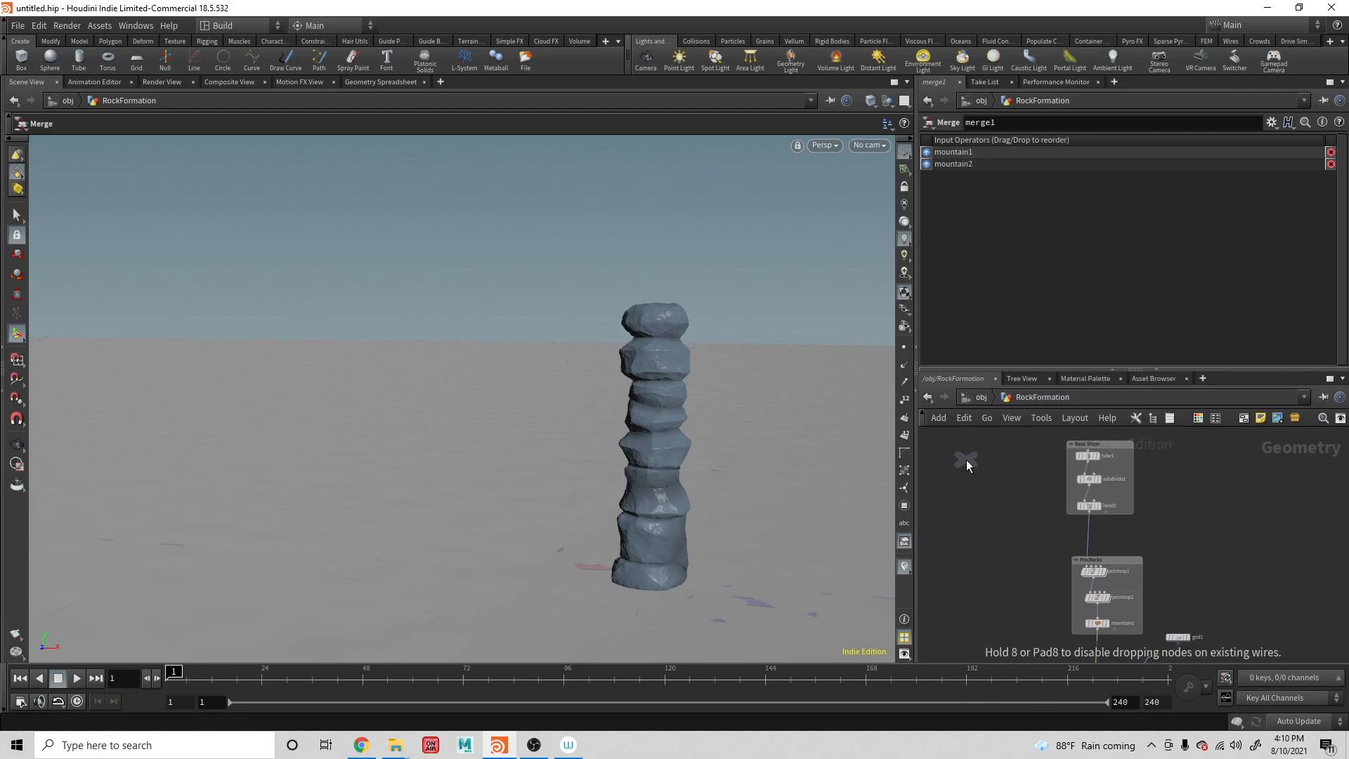
pyautogui.click(967, 459)
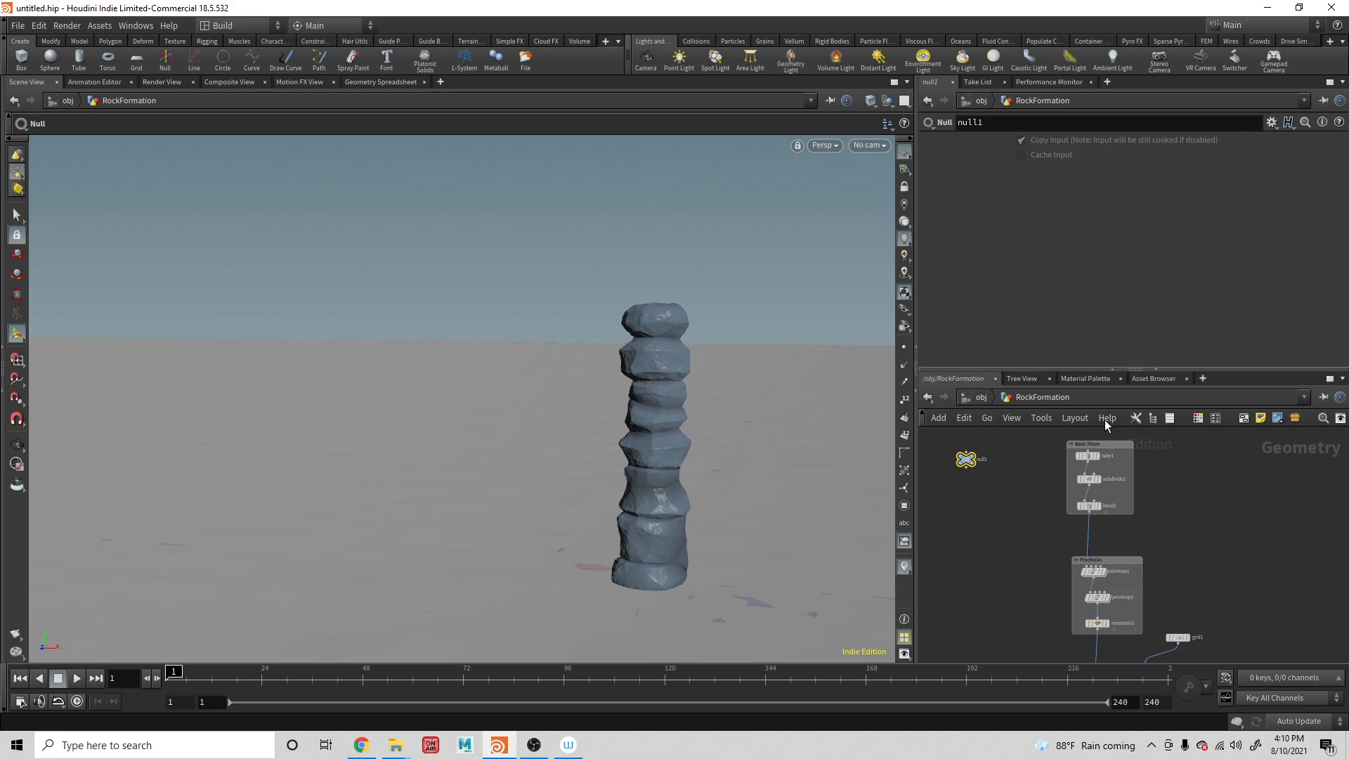
# Rename the new Null node to CTRLS
pyautogui.moveTo(1084, 459)
pyautogui.click(1086, 457)
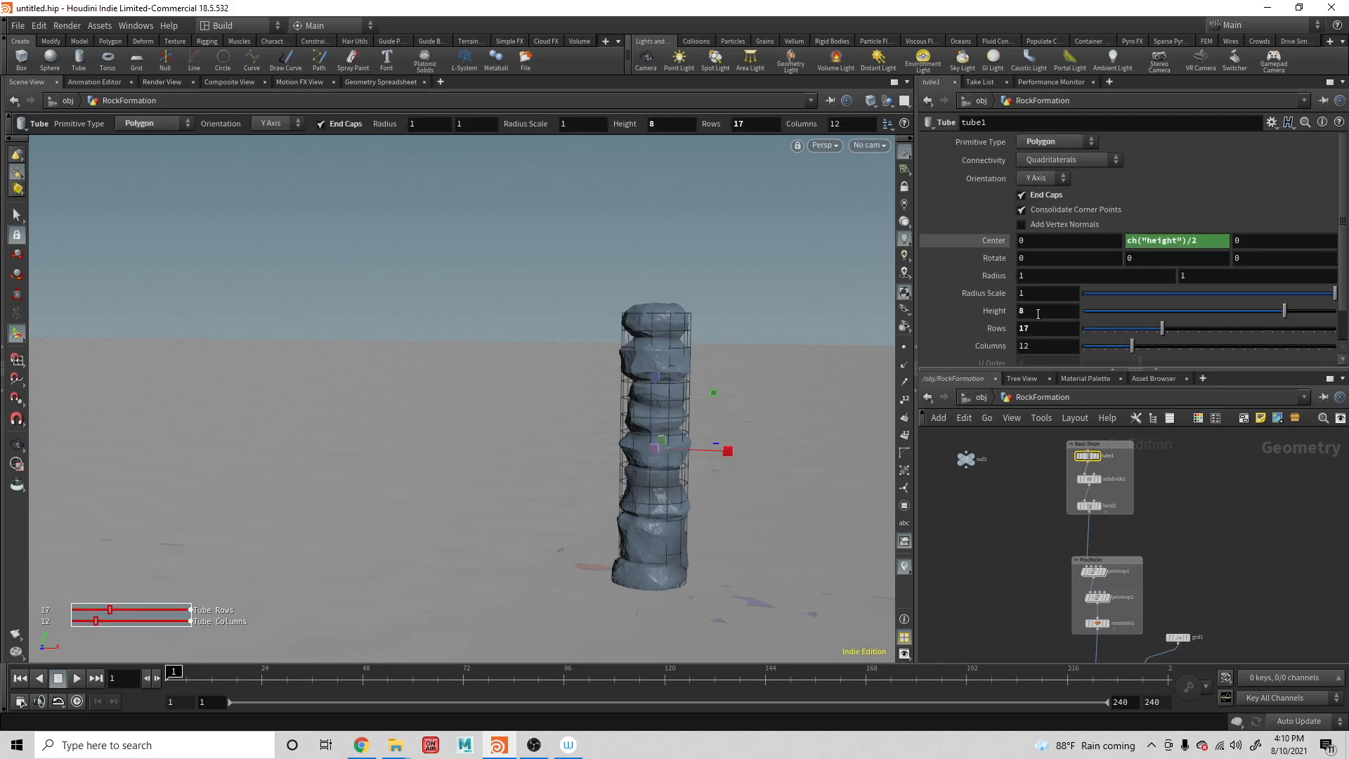
pyautogui.doubleClick(982, 459)
pyautogui.moveTo(1004, 462); pyautogui.dragTo(965, 460)
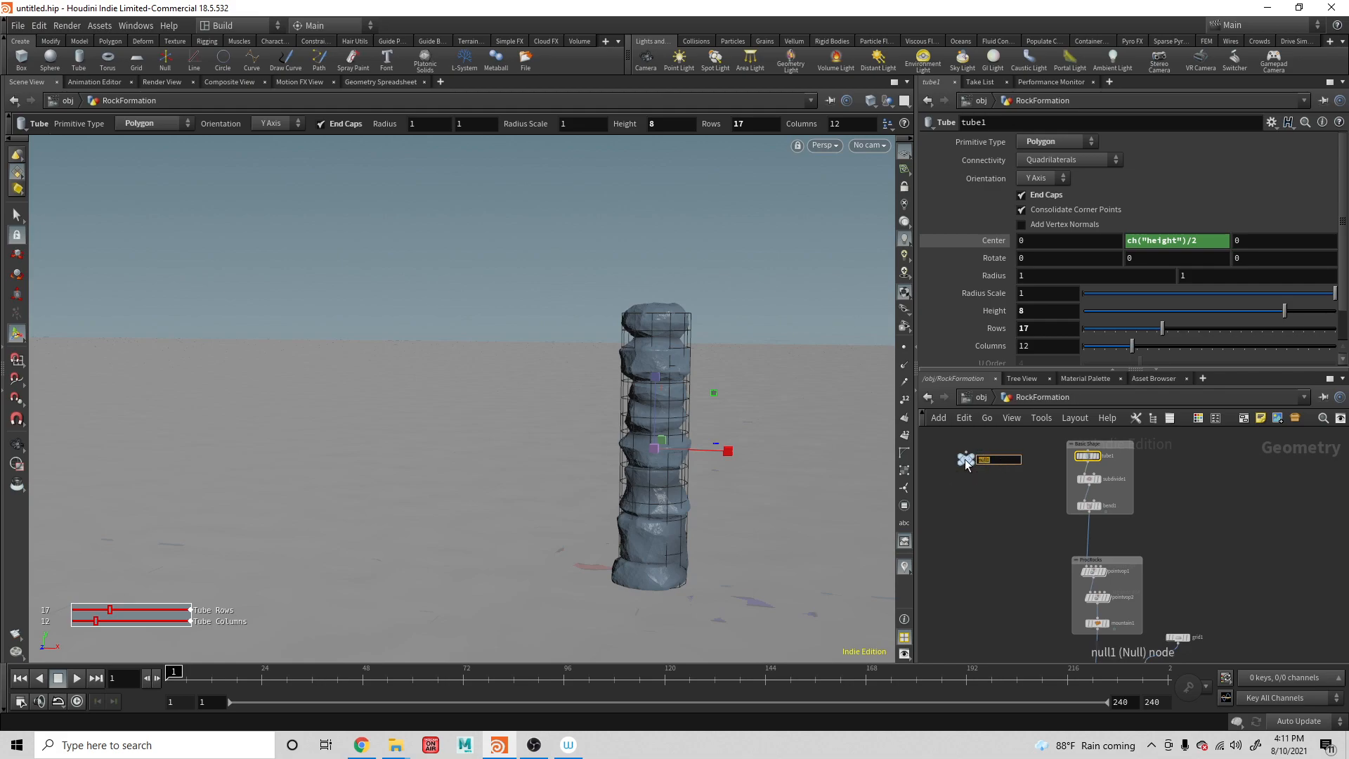
pyautogui.write('CTRLS')
pyautogui.press('Return')
# Open the parameter interface editor for the CTRLS node and select its existing Copy Input parameter
pyautogui.click(964, 458)
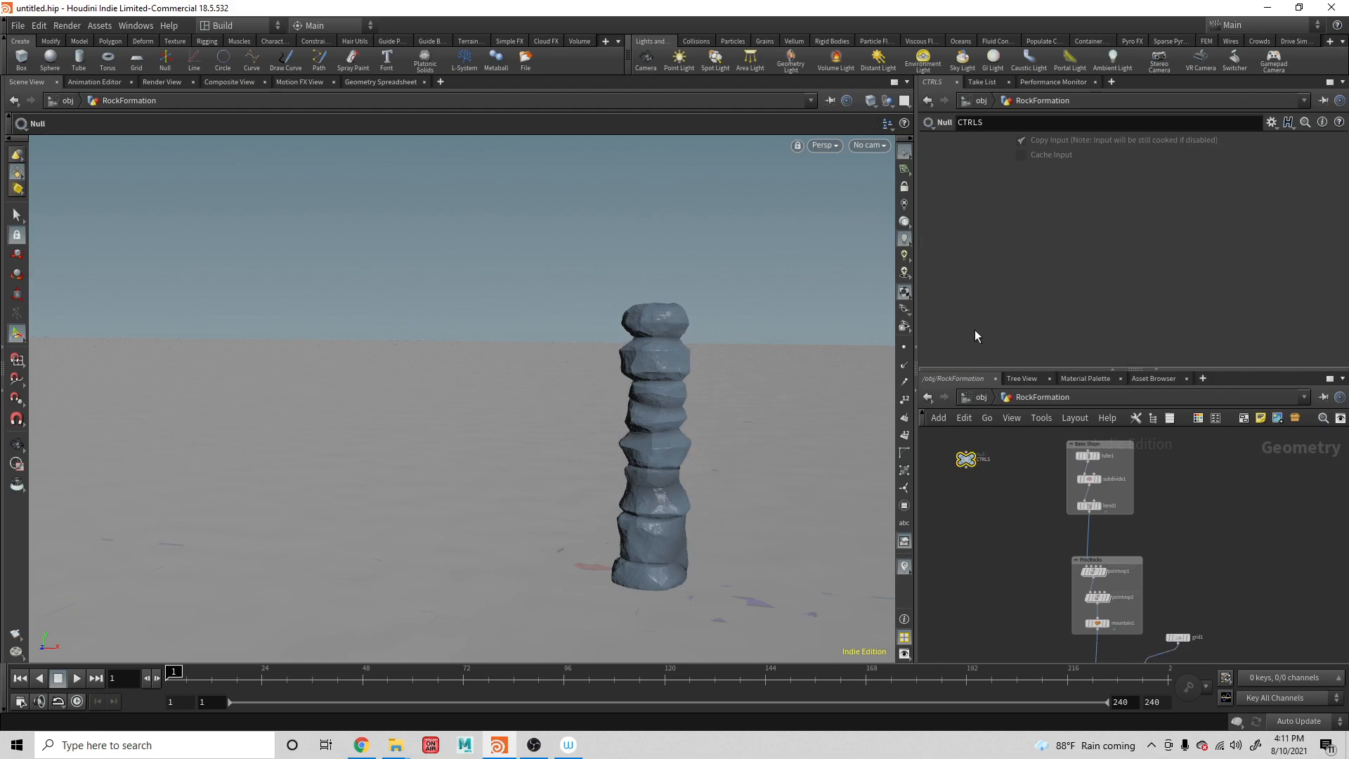
pyautogui.click(1270, 123)
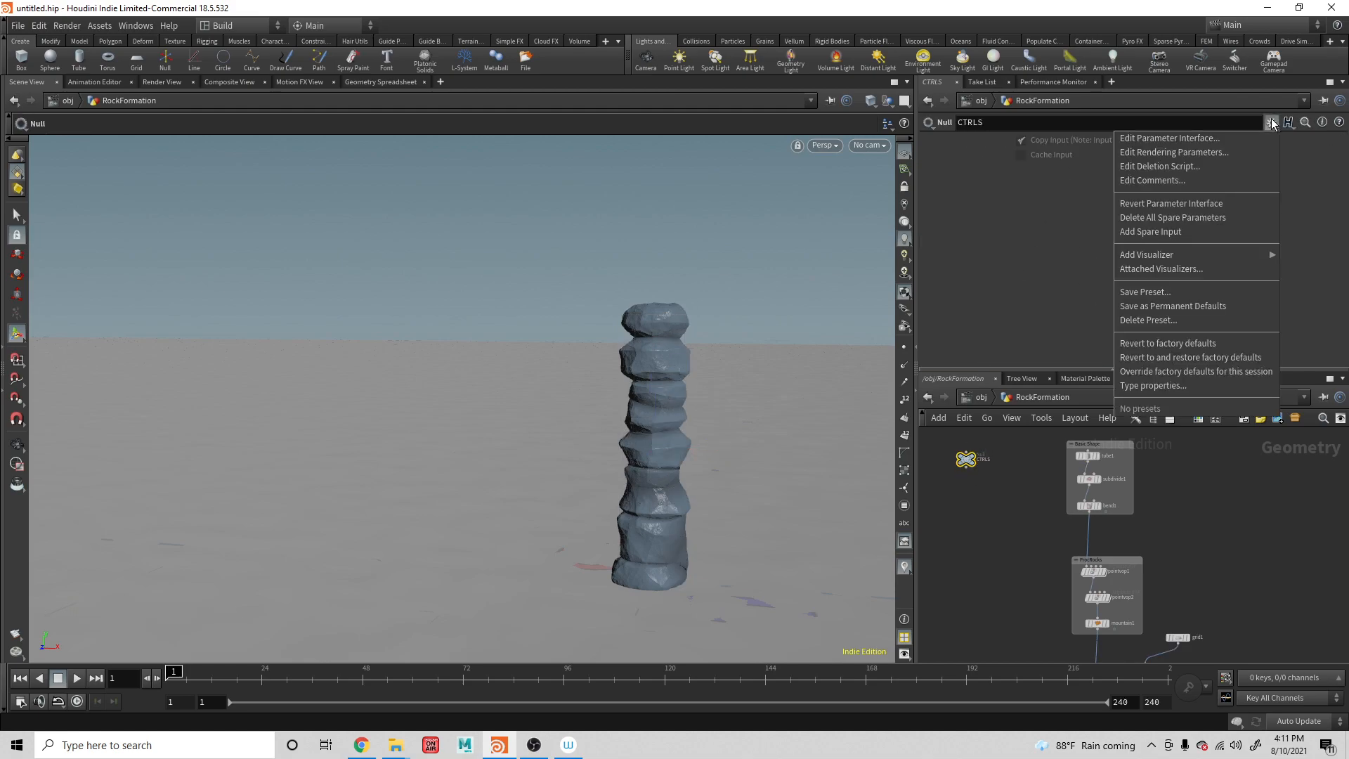
pyautogui.click(1234, 136)
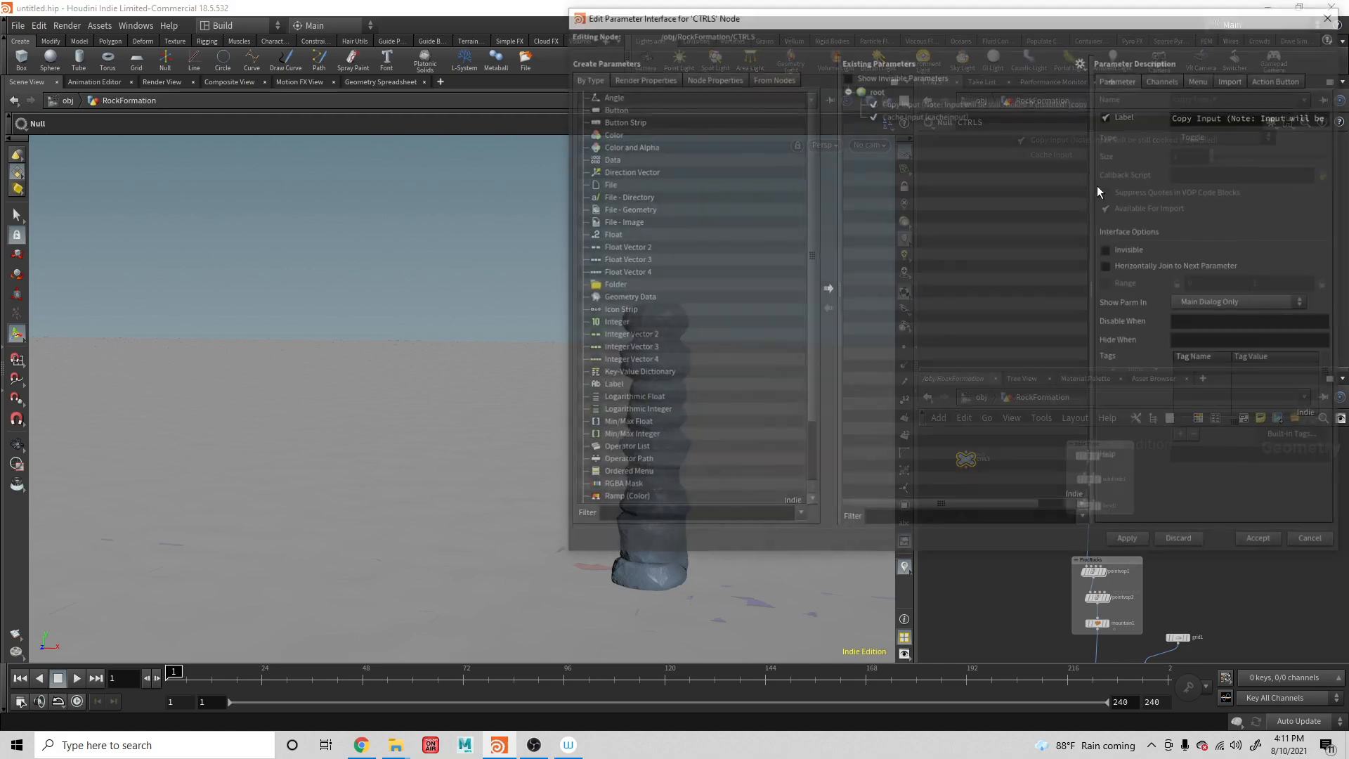
pyautogui.click(886, 103)
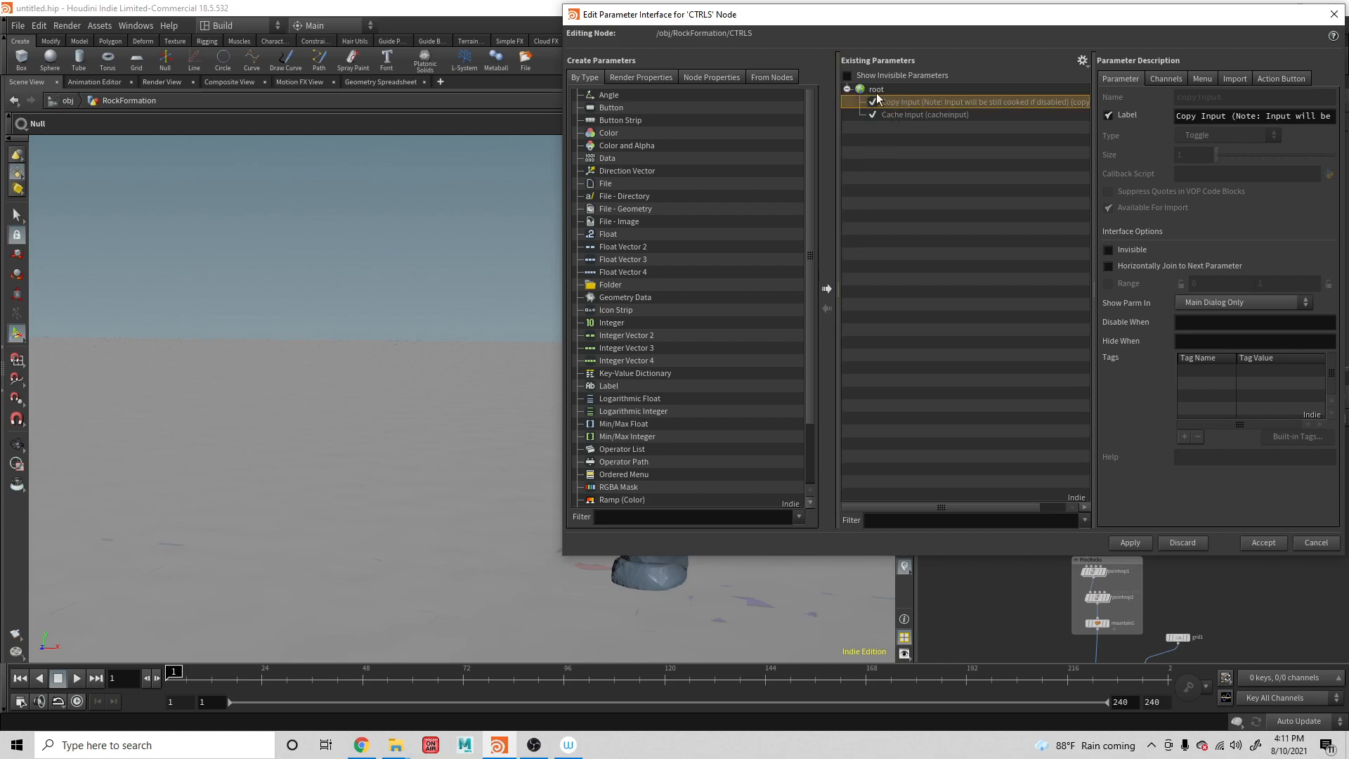
pyautogui.click(875, 92)
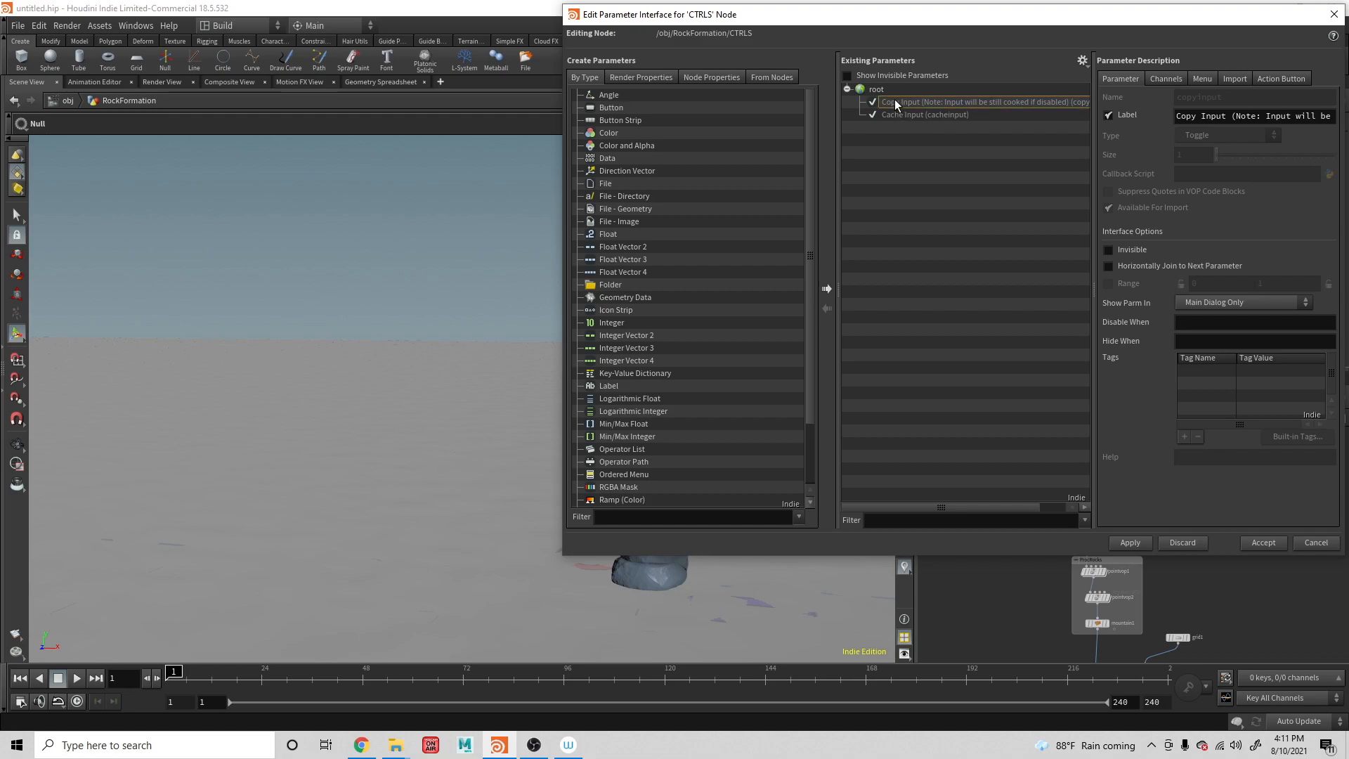
pyautogui.rightClick(895, 100)
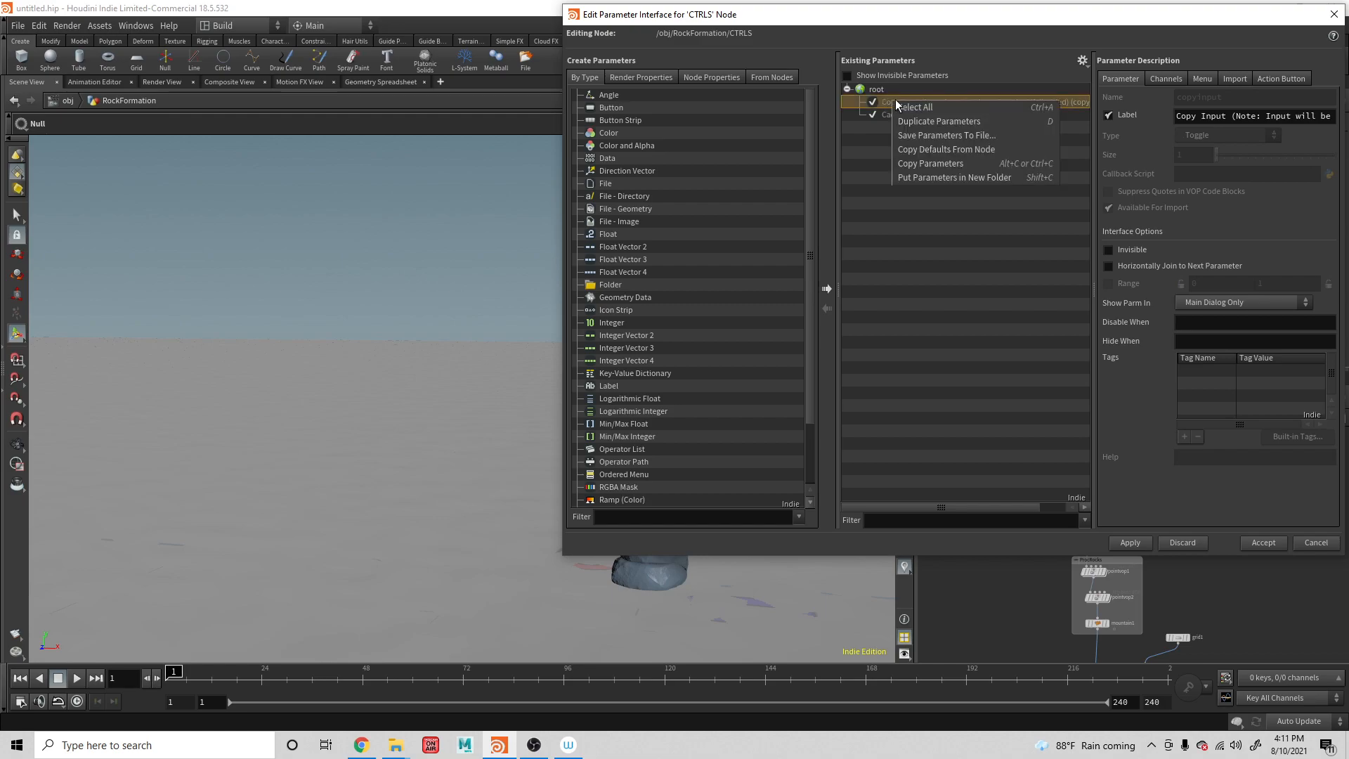
pyautogui.click(871, 176)
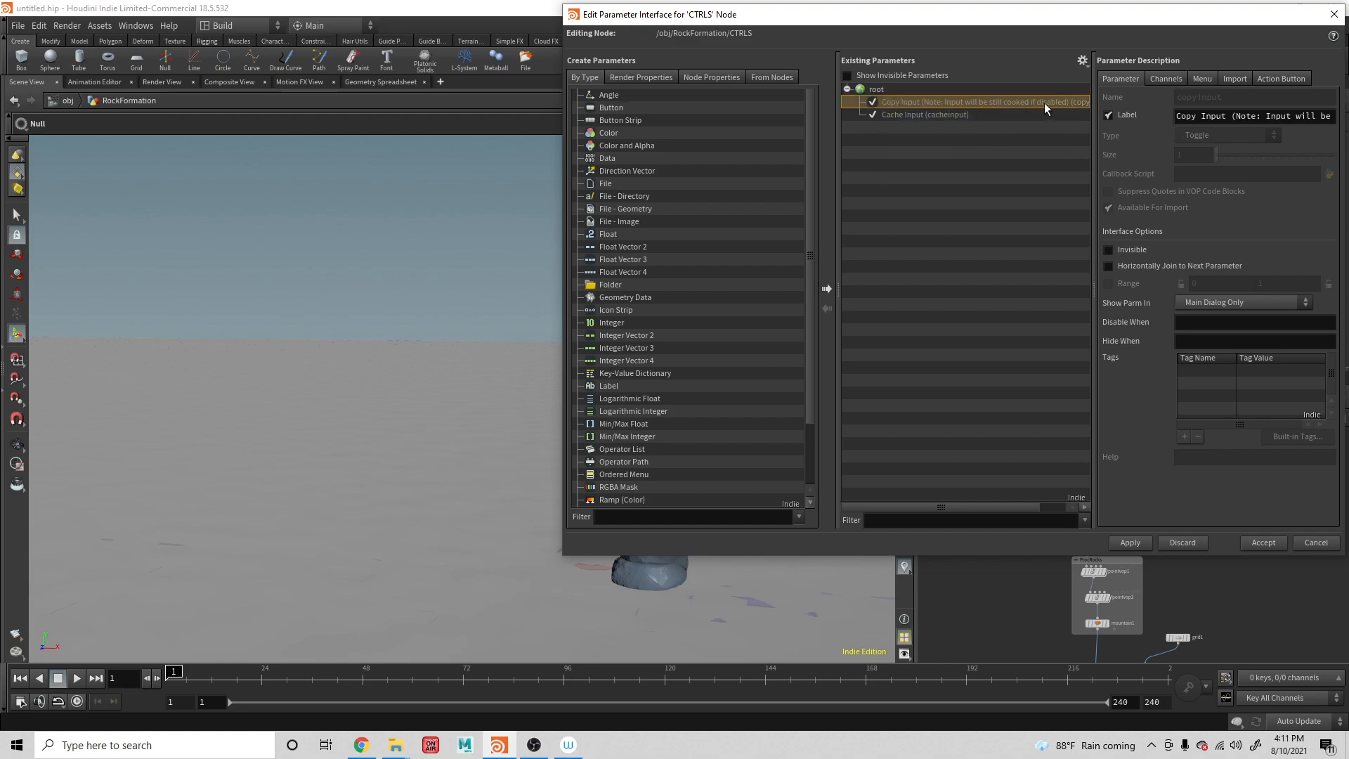
pyautogui.rightClick(872, 102)
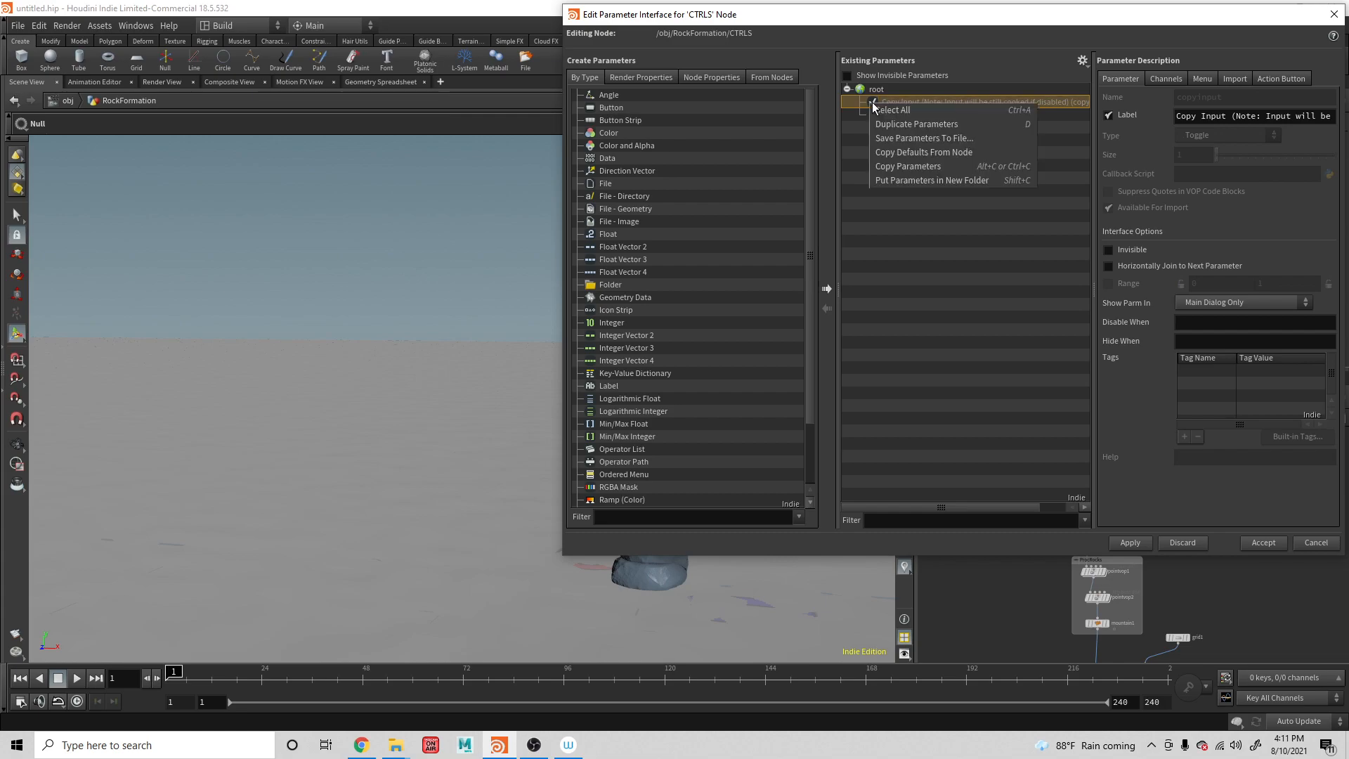
pyautogui.click(920, 263)
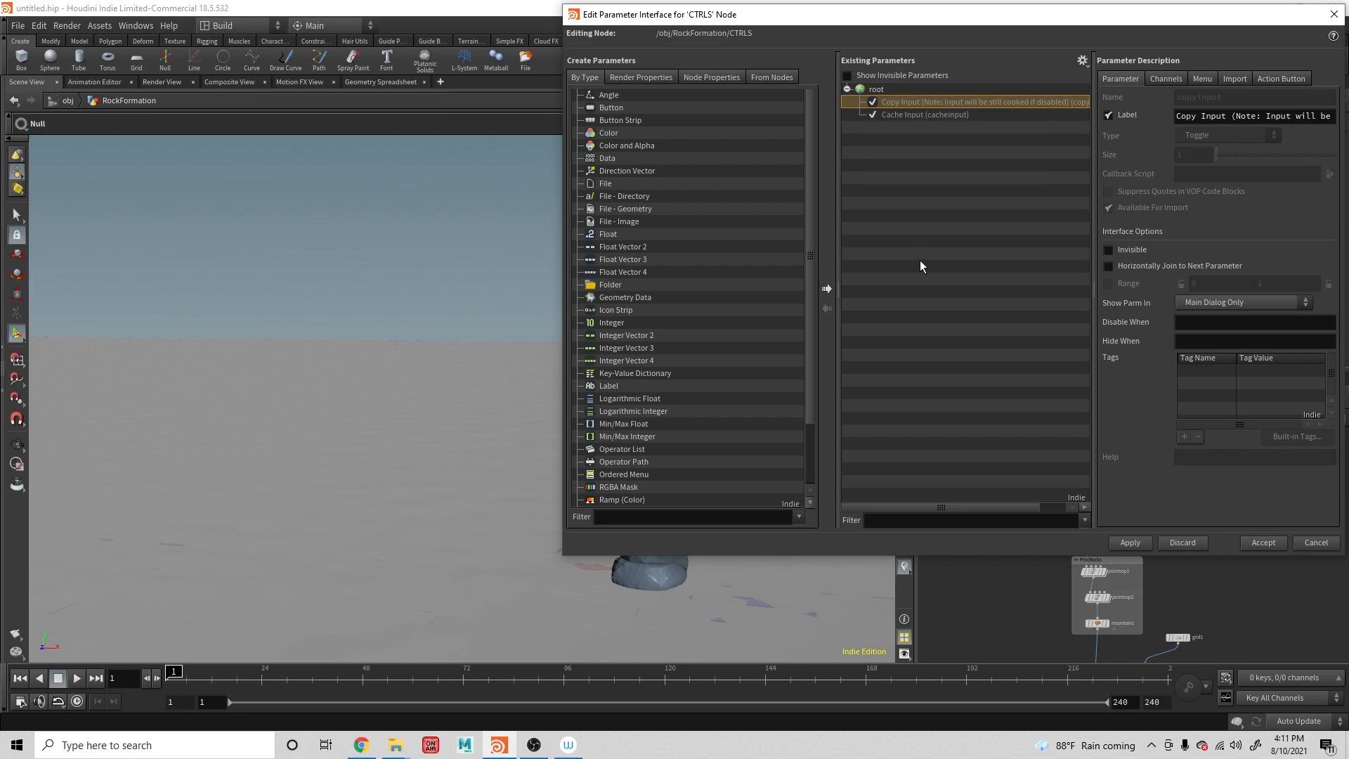
pyautogui.rightClick(892, 105)
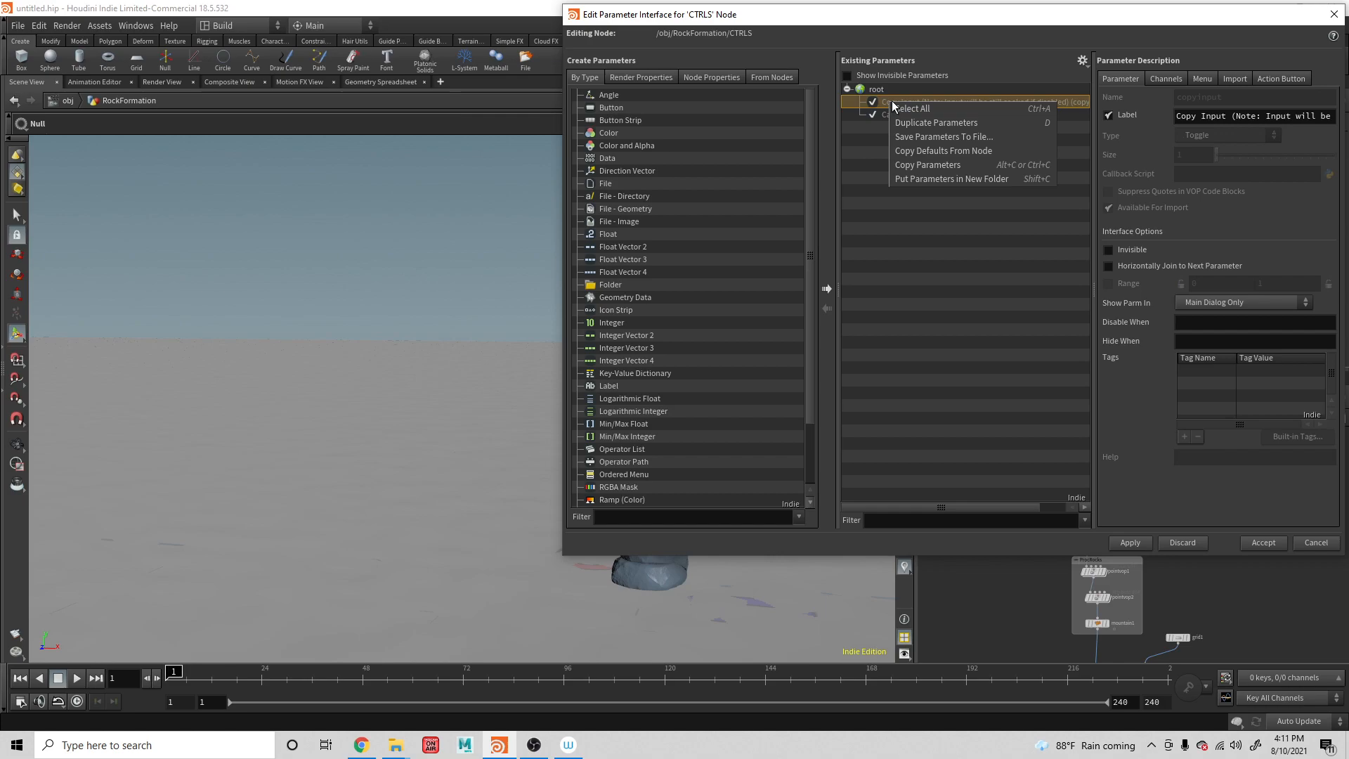
pyautogui.click(879, 233)
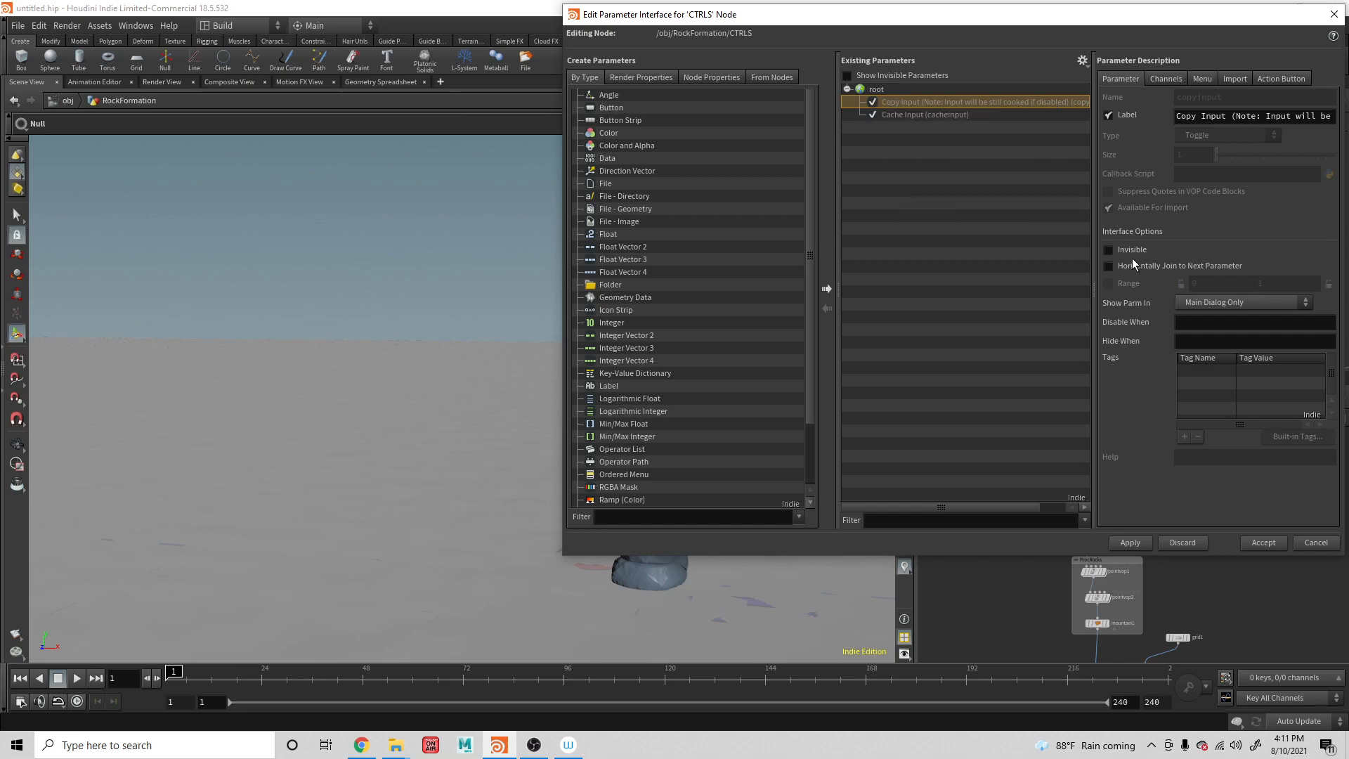
# Make the default Copy Input and Cache Input parameters of CTRLS invisible
pyautogui.press('Delete')
pyautogui.click(892, 102)
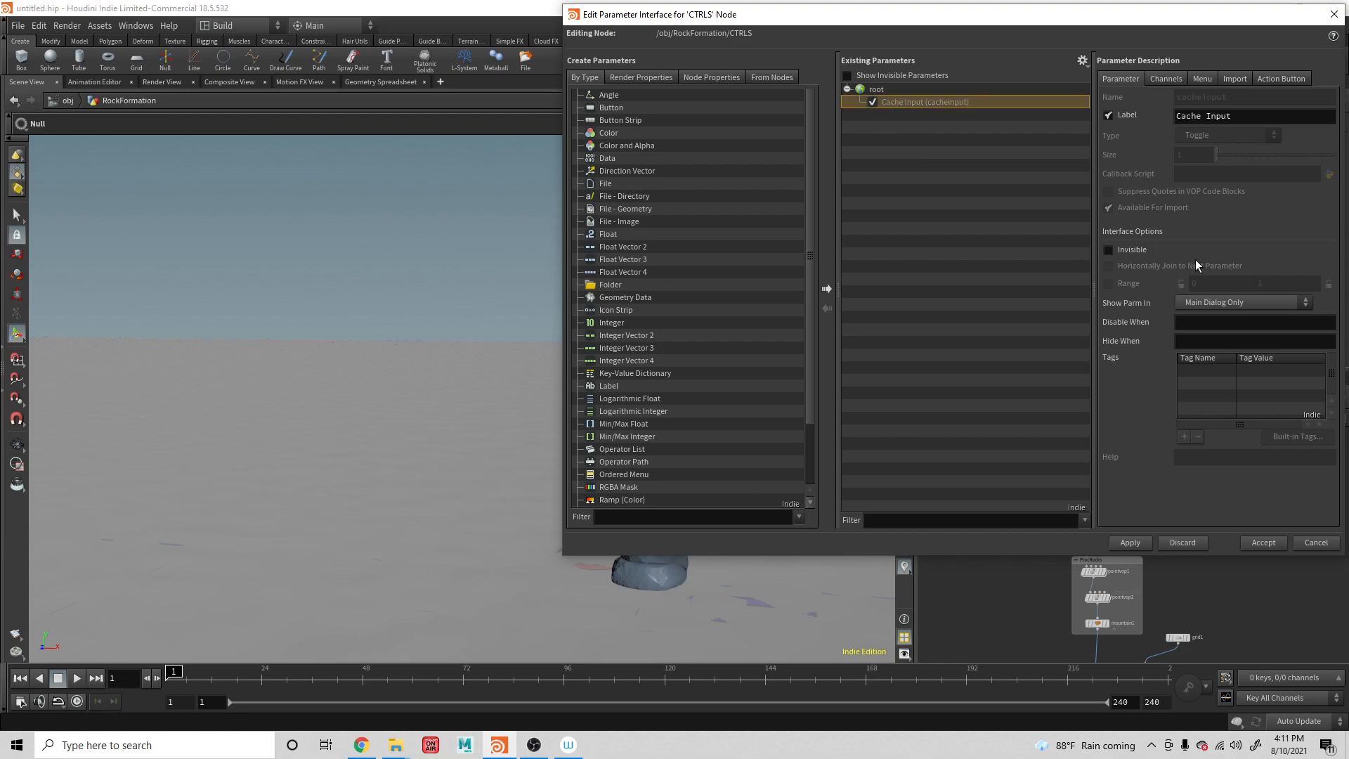
pyautogui.click(1108, 250)
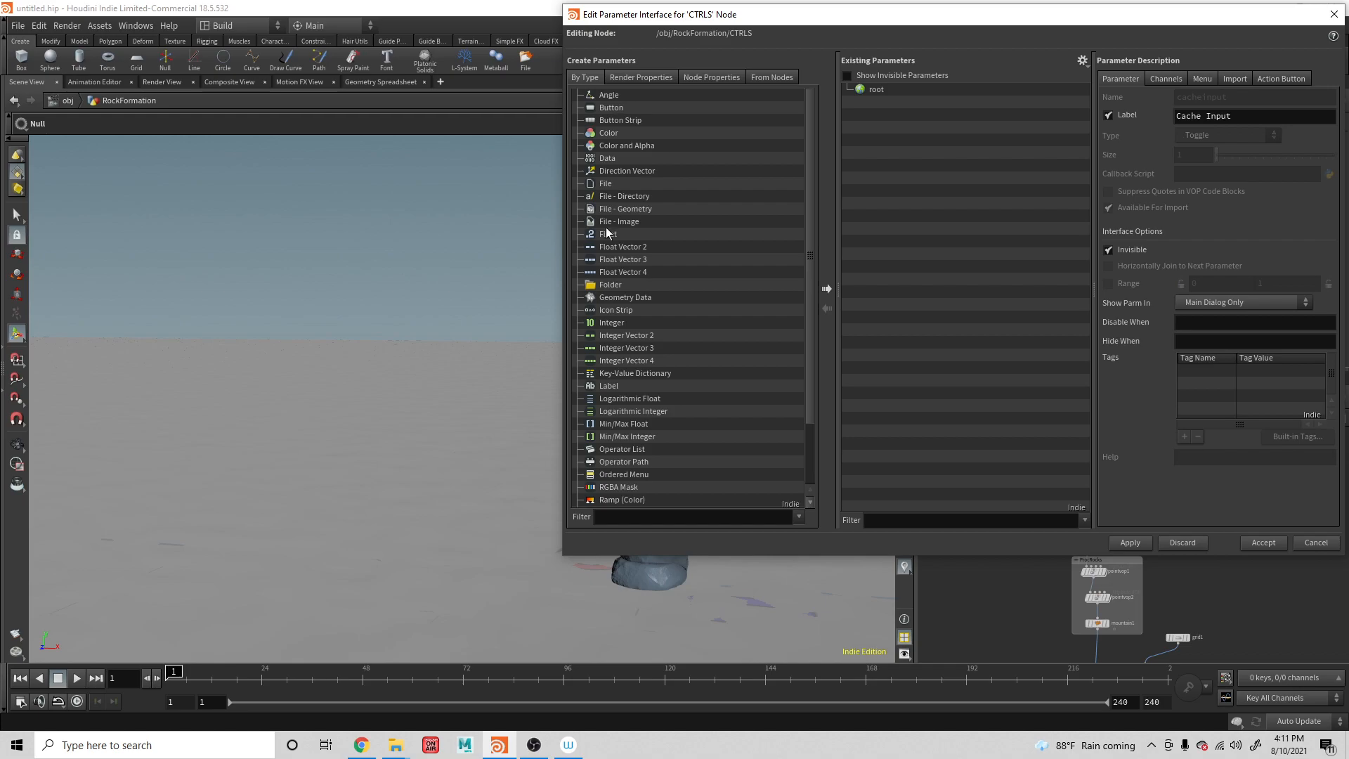
# Add a Float parameter to the CTRLS interface and label it "hight"
pyautogui.moveTo(596, 234); pyautogui.dragTo(944, 171)
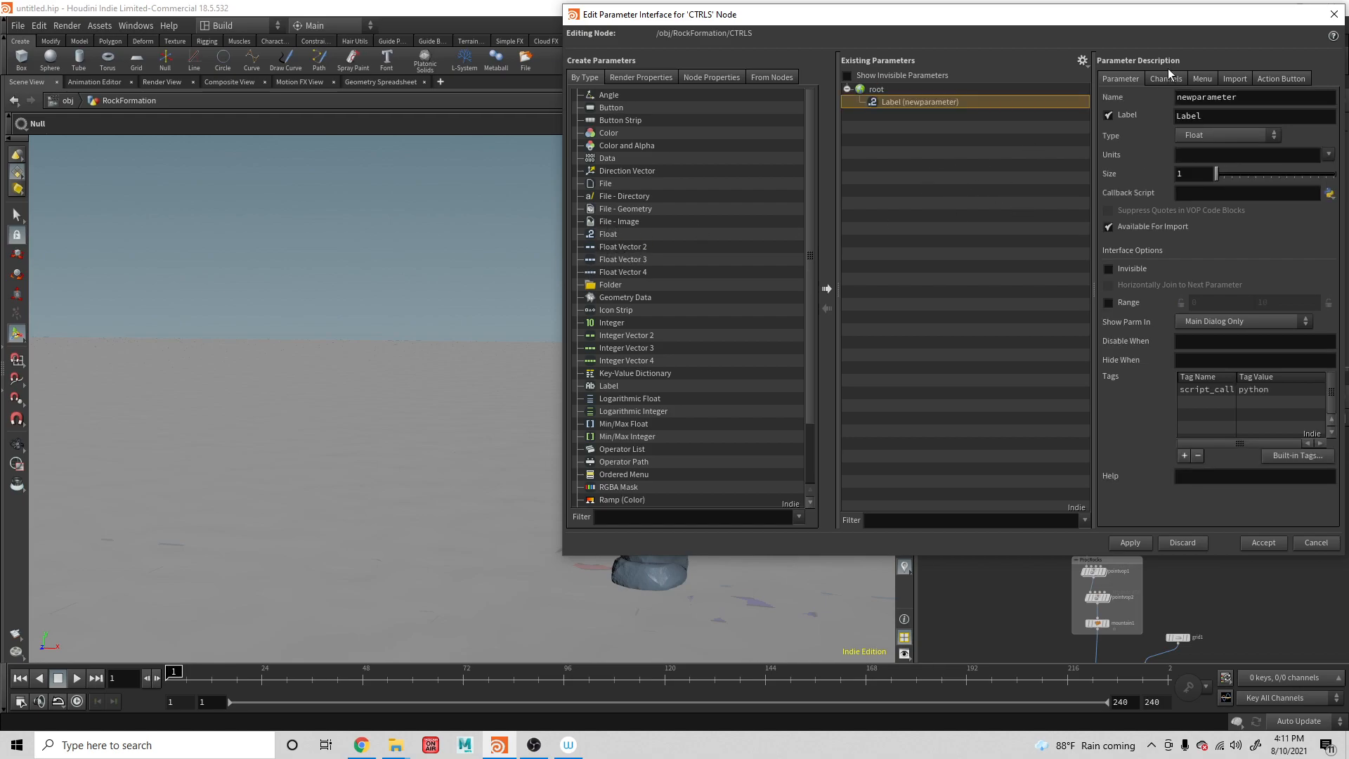
pyautogui.click(1225, 114)
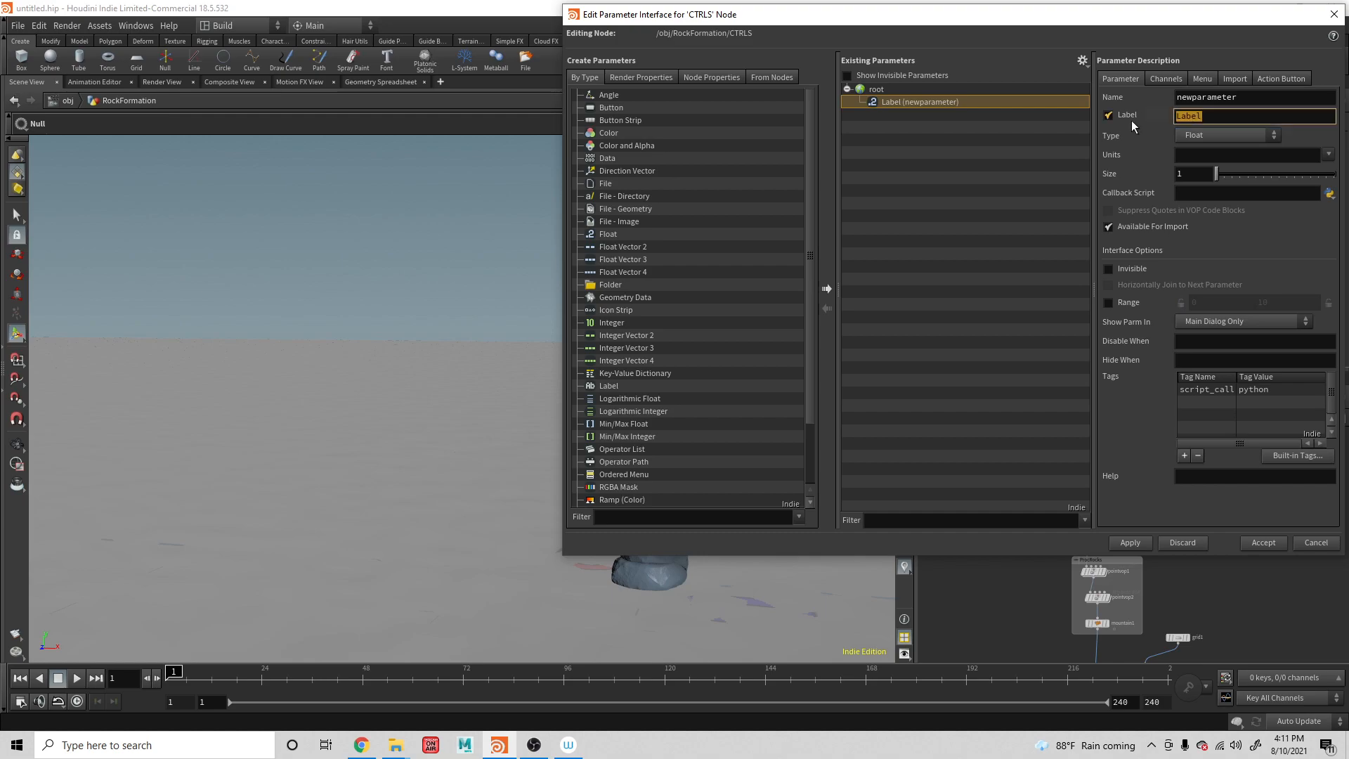
pyautogui.write('hight')
pyautogui.press('Return')
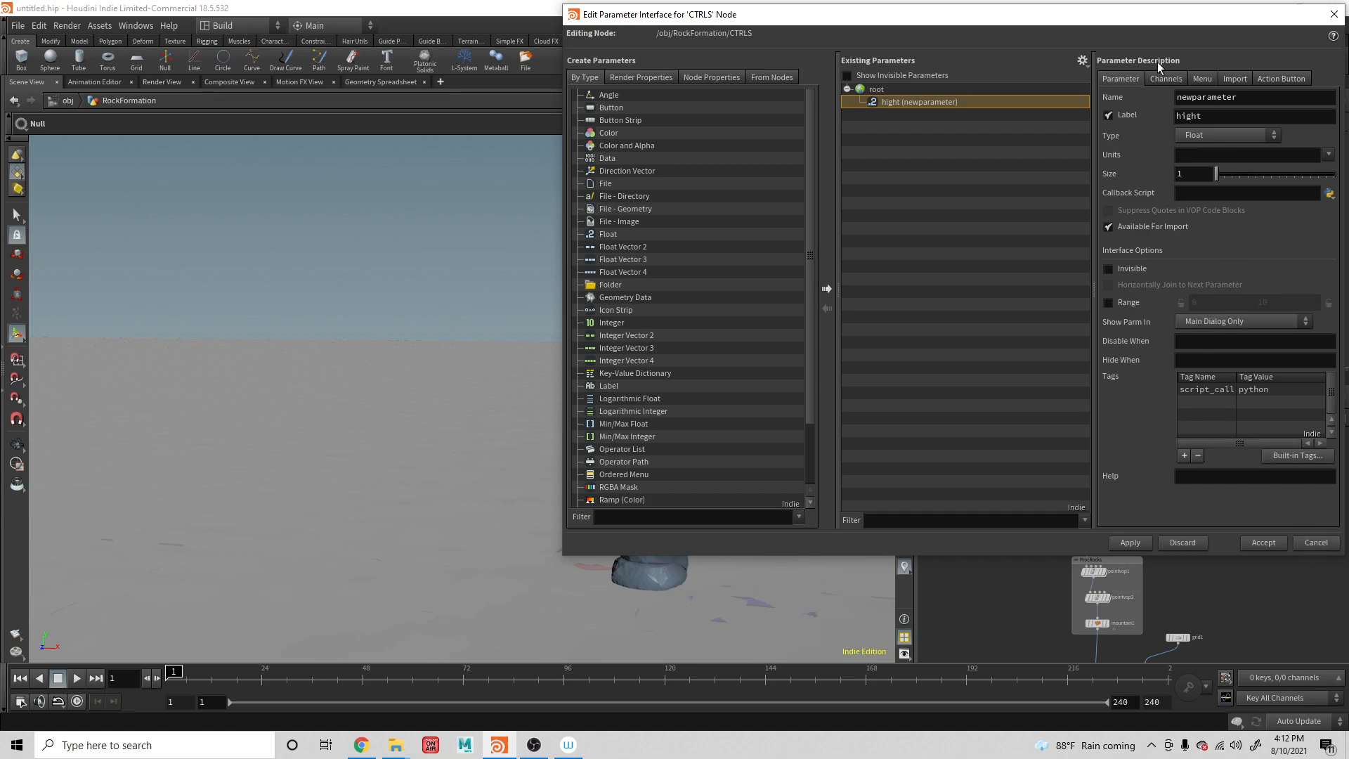
pyautogui.click(1166, 79)
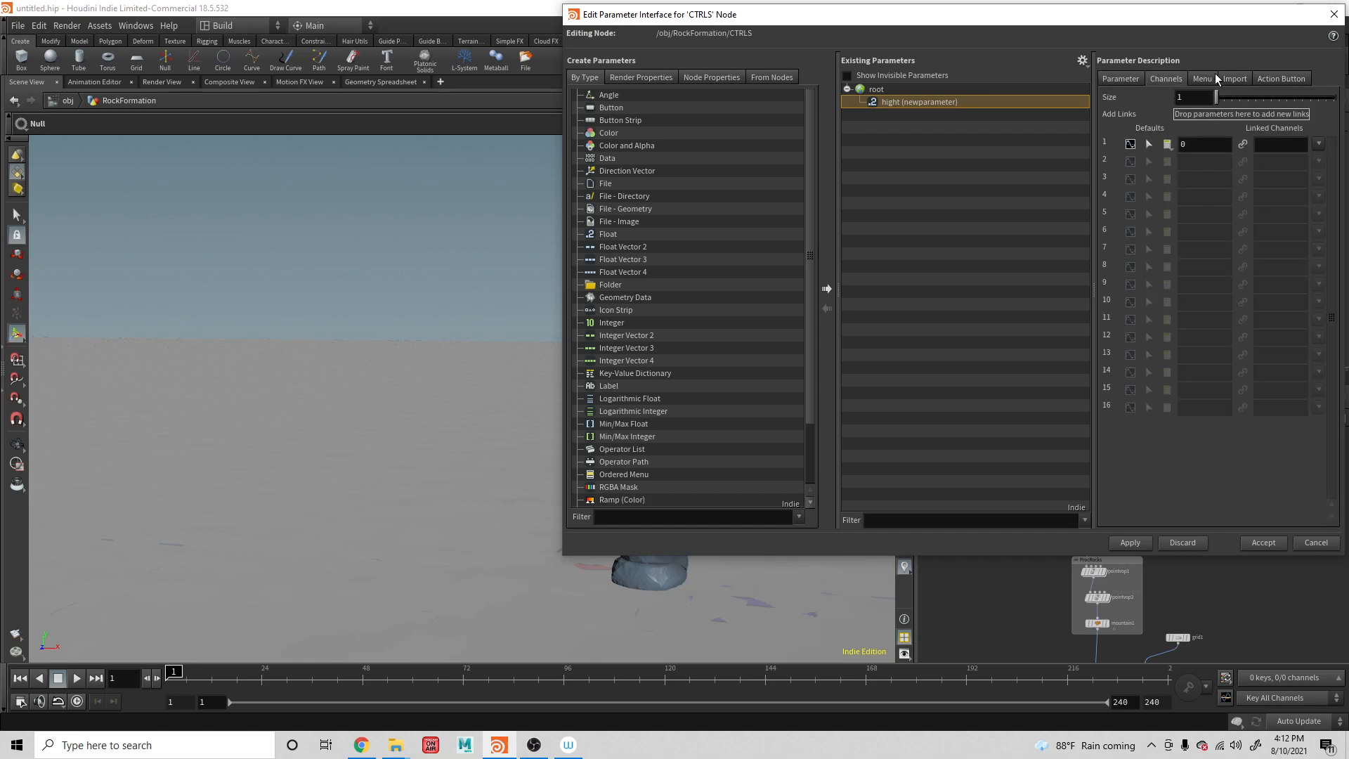
pyautogui.click(1122, 78)
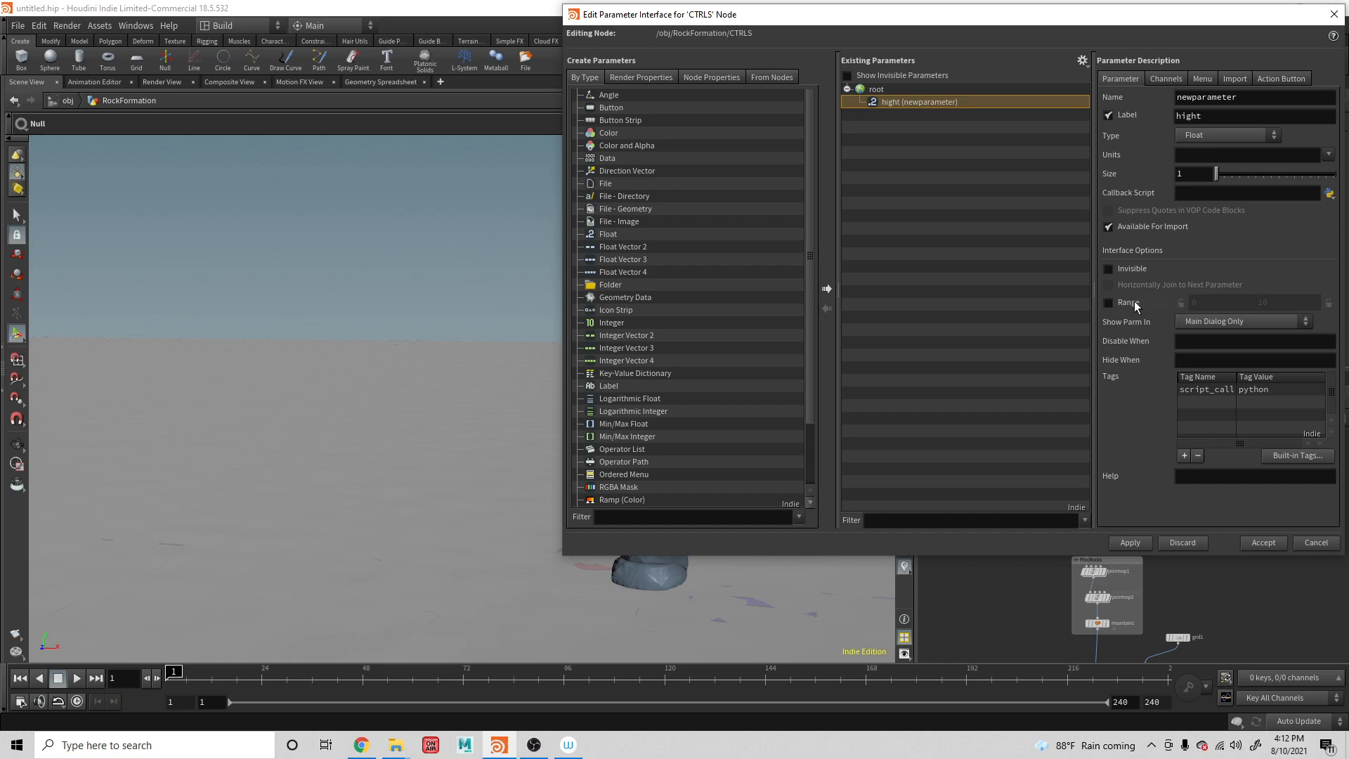
pyautogui.click(1110, 302)
pyautogui.click(1159, 77)
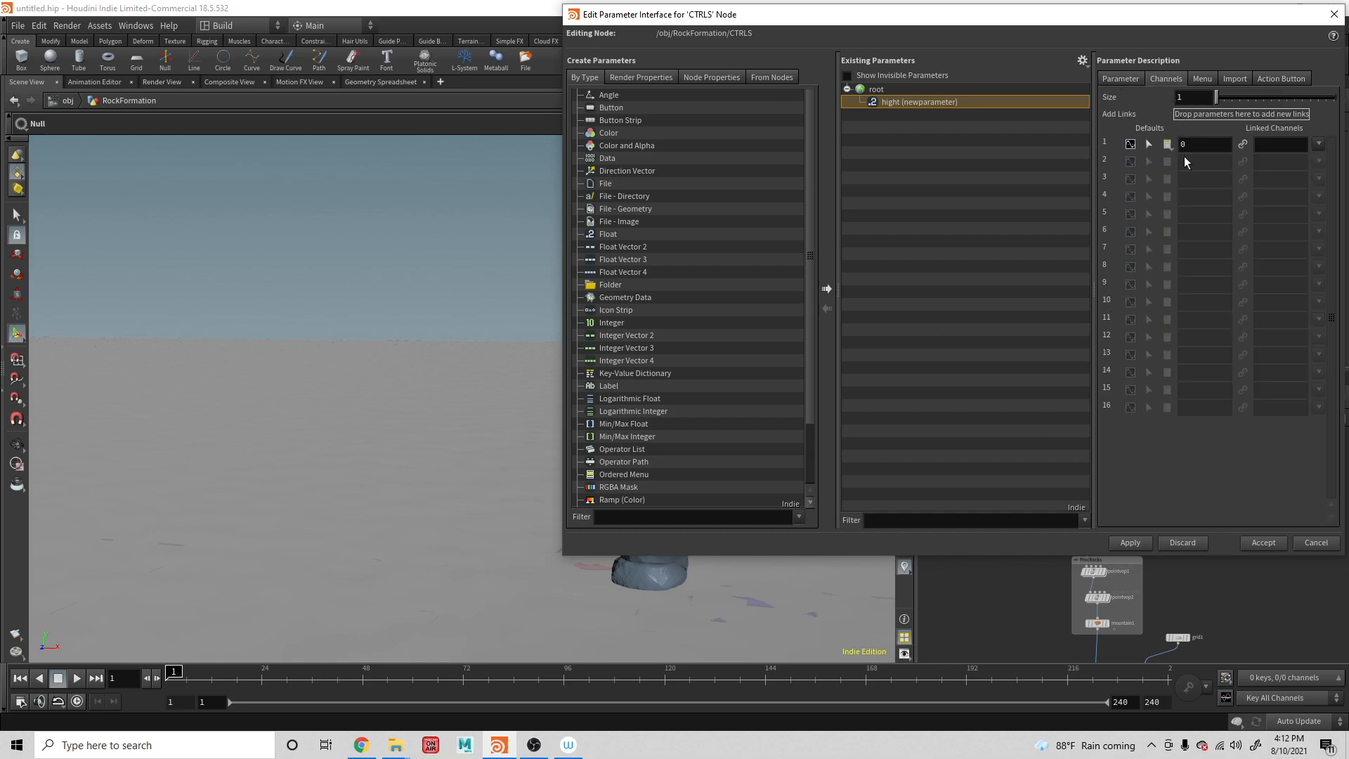
pyautogui.click(1133, 77)
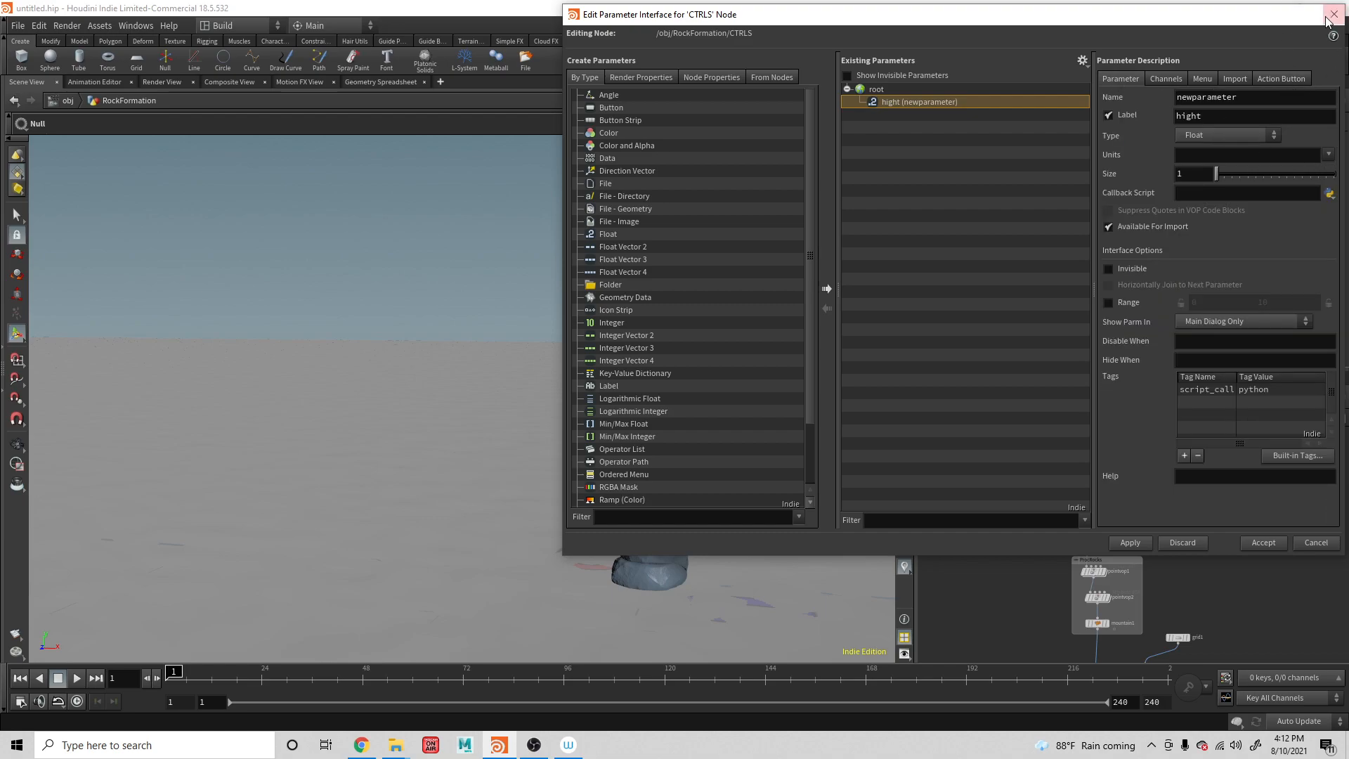
# Apply and accept the parameter interface changes for the CTRLS node
pyautogui.click(1129, 543)
pyautogui.click(1262, 542)
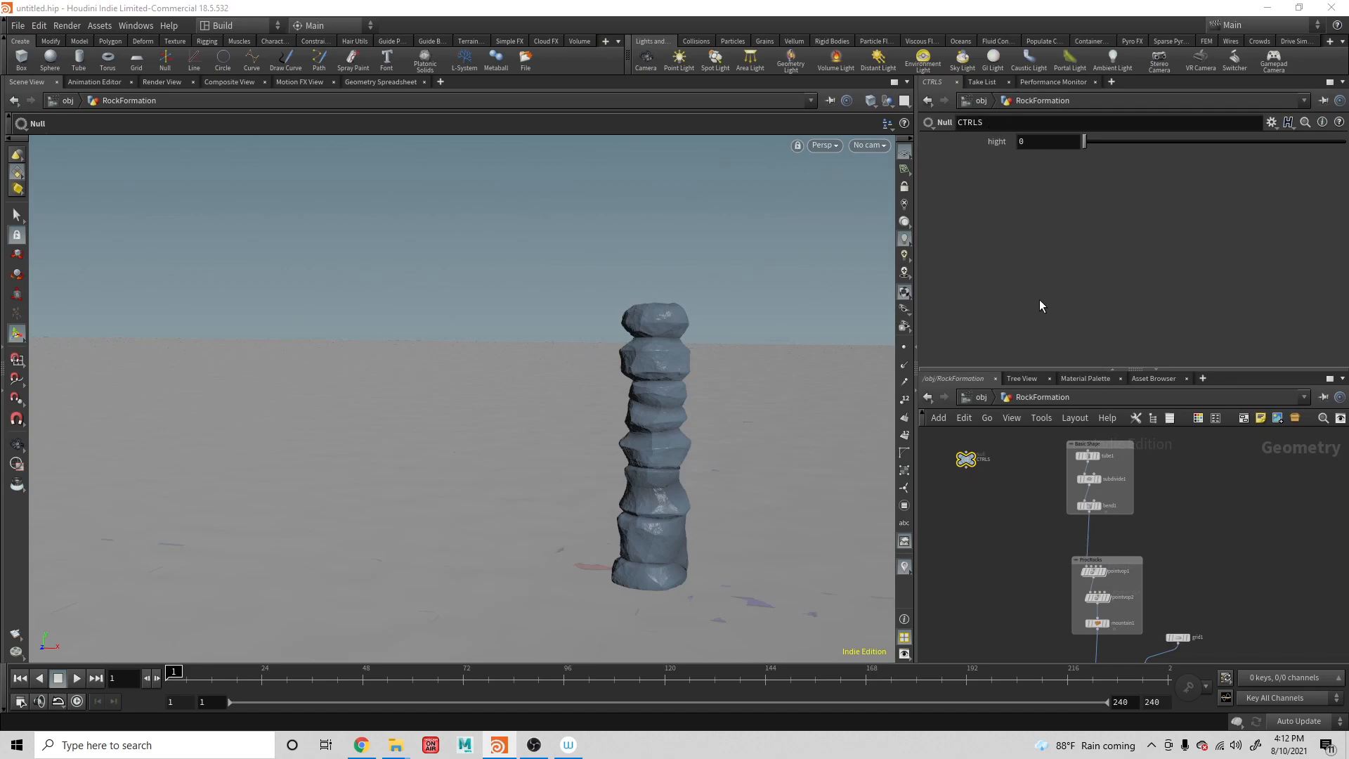
# Check the tube node's height setting against the CTRLS parameter, and restore the display of the merged rock and ground
pyautogui.click(1028, 141)
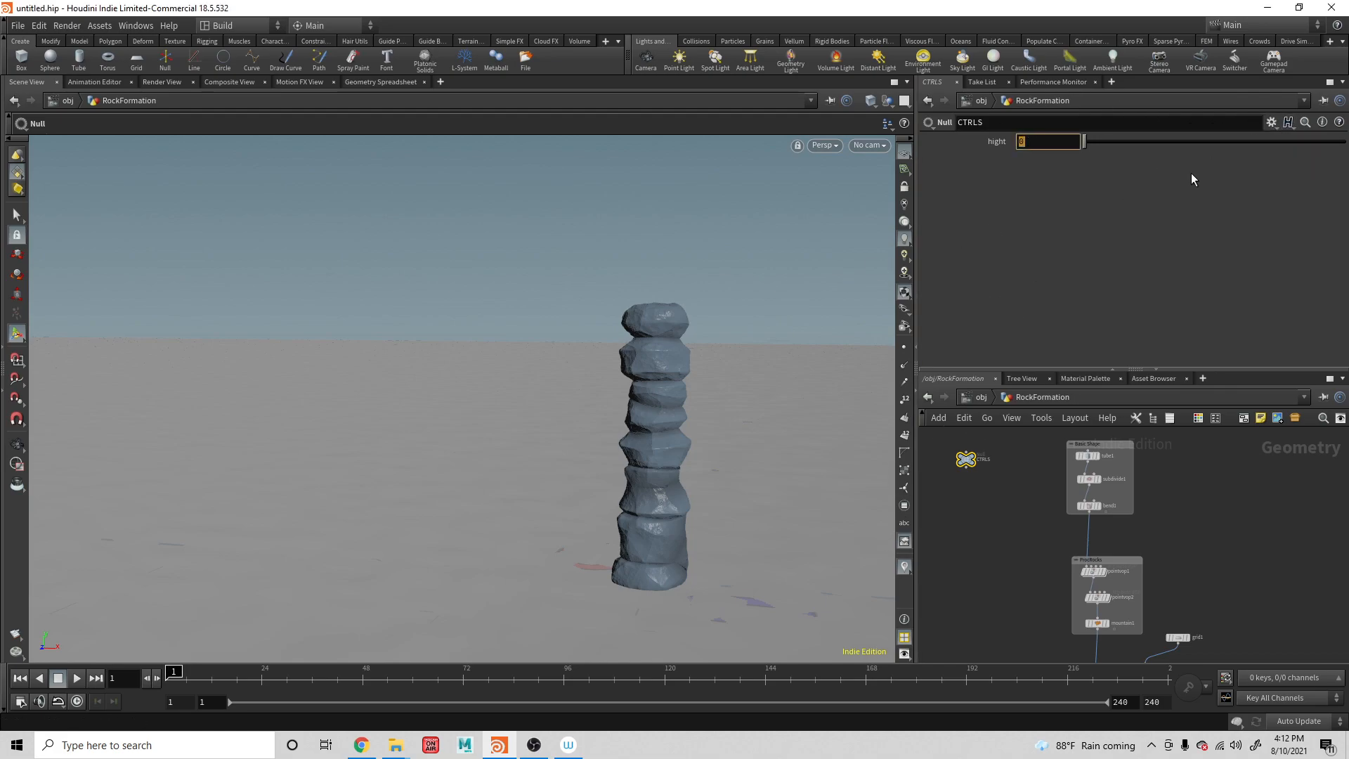
pyautogui.click(1088, 456)
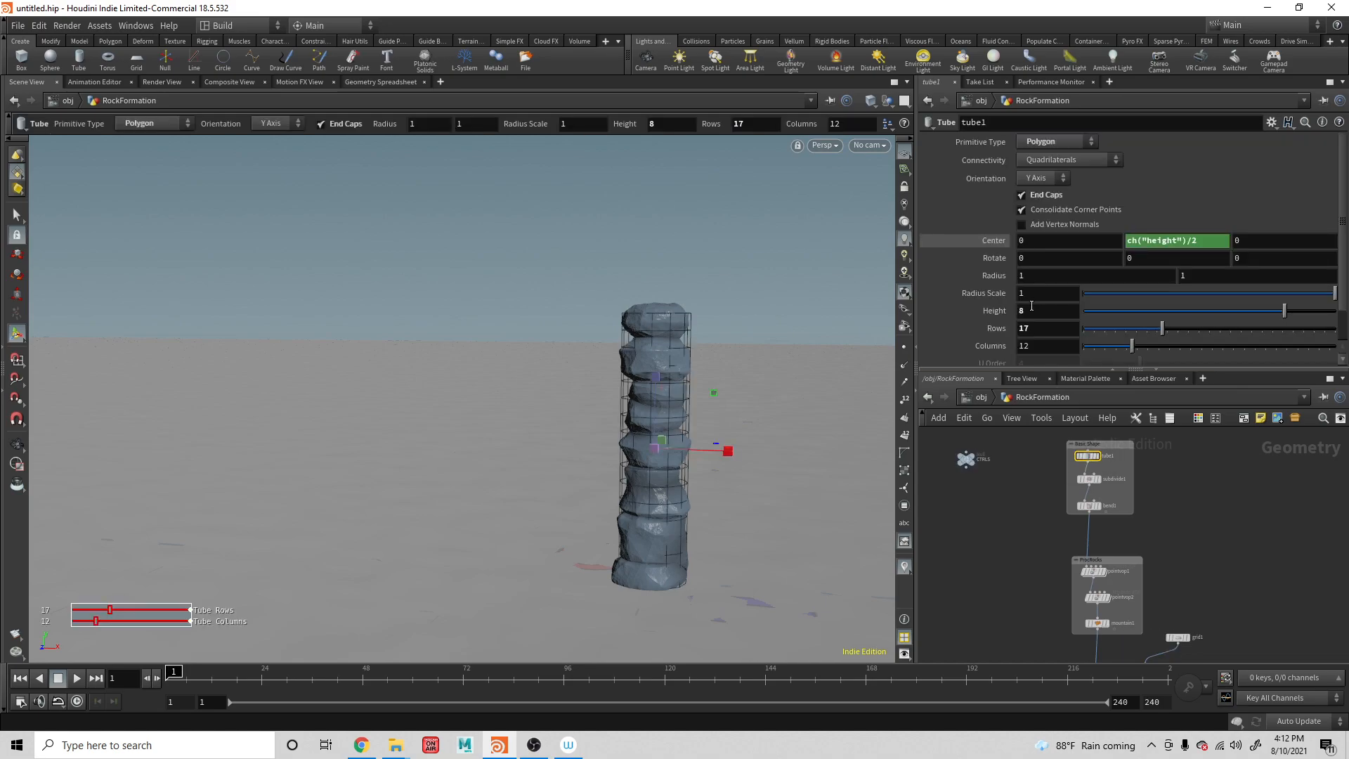
pyautogui.click(966, 460)
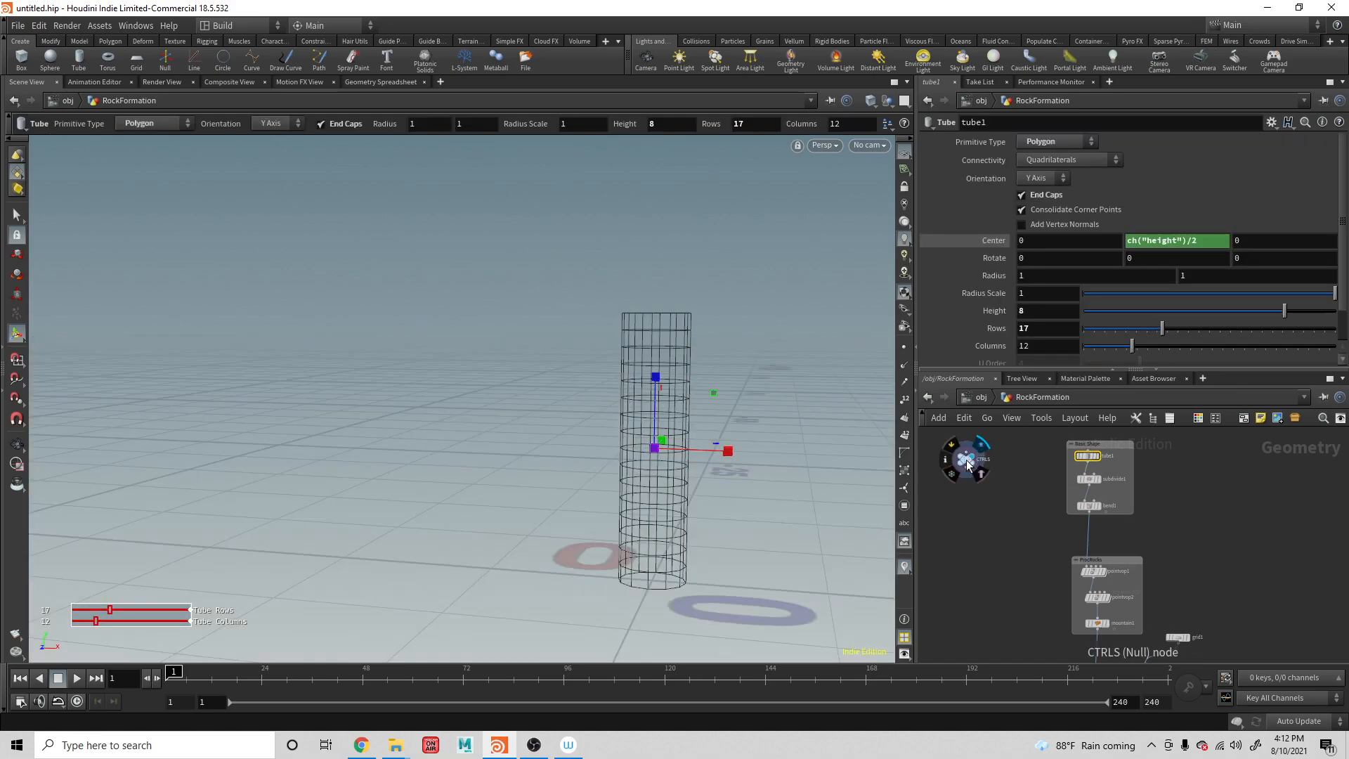
pyautogui.scroll(-1, 1189, 604)
pyautogui.moveTo(1158, 611); pyautogui.dragTo(1150, 459, button='middle')
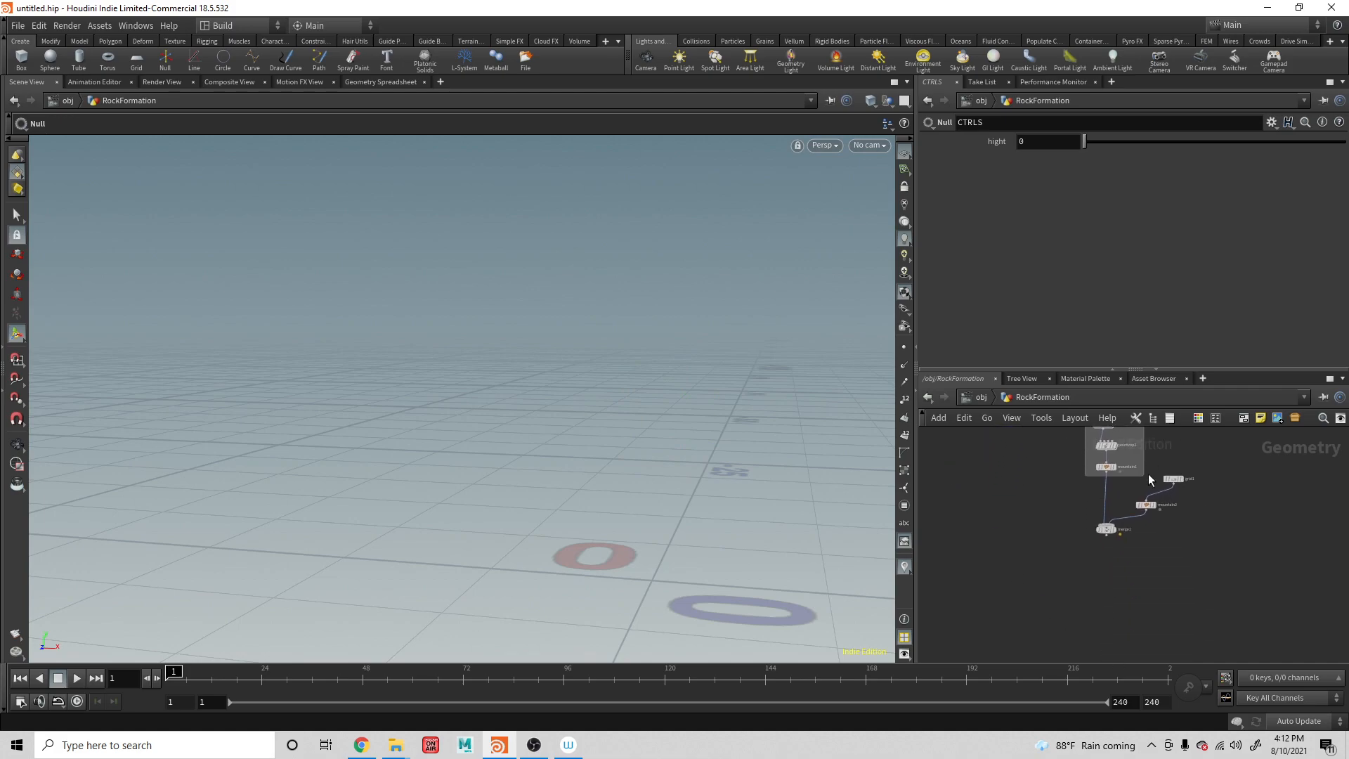
pyautogui.click(1121, 517)
pyautogui.moveTo(1061, 496); pyautogui.dragTo(1053, 628, button='middle')
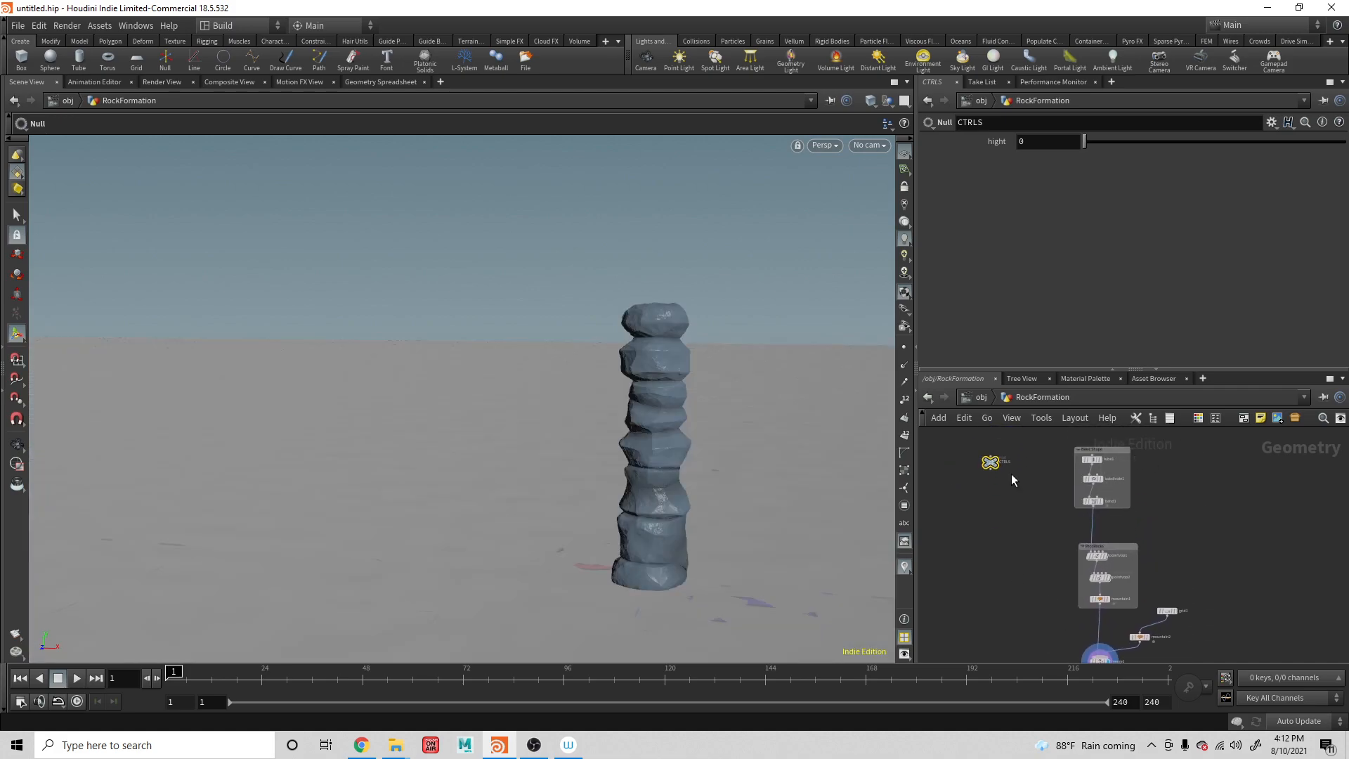
pyautogui.moveTo(1014, 474); pyautogui.dragTo(1026, 516, button='middle')
# Edit the CTRLS parameter interface to name the existing float parameter "hight" and capitalize its label as "Hight"
pyautogui.rightClick(983, 141)
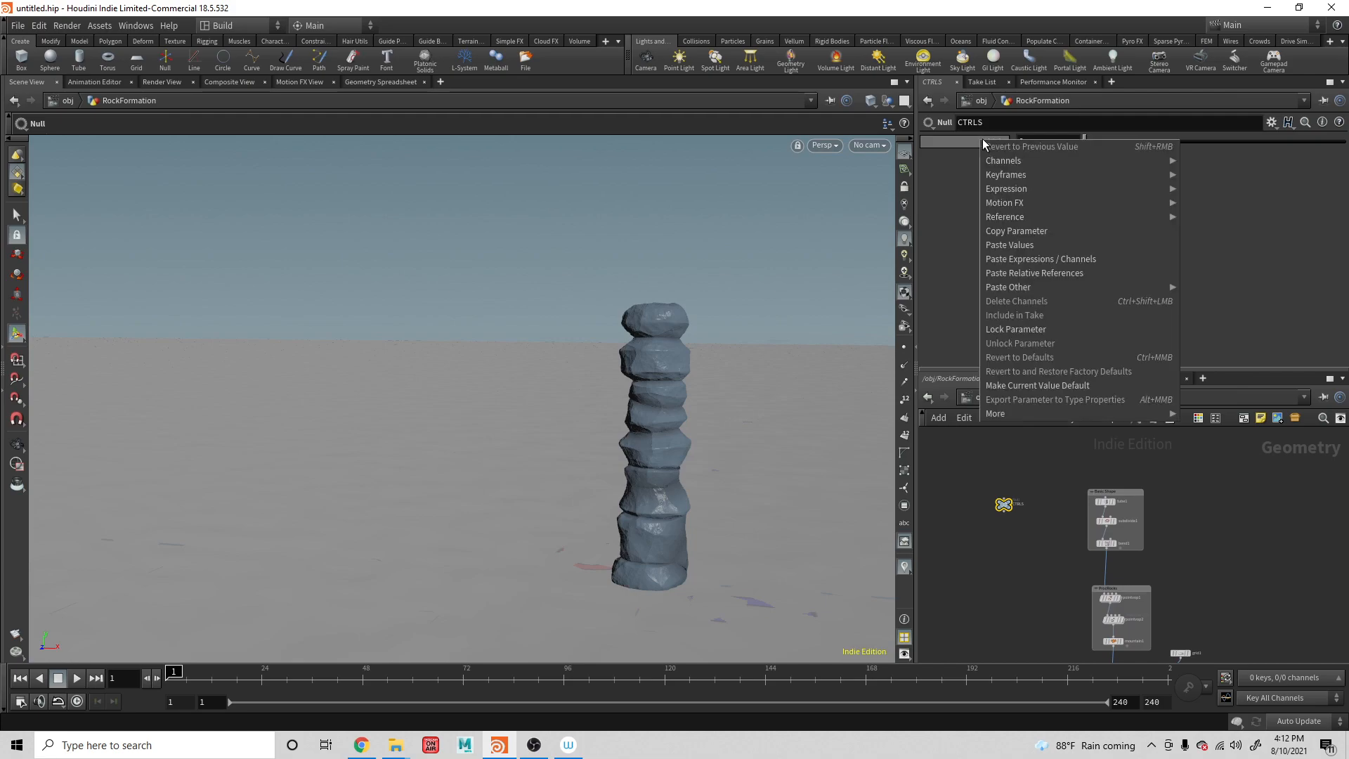
pyautogui.click(1269, 123)
pyautogui.click(1272, 122)
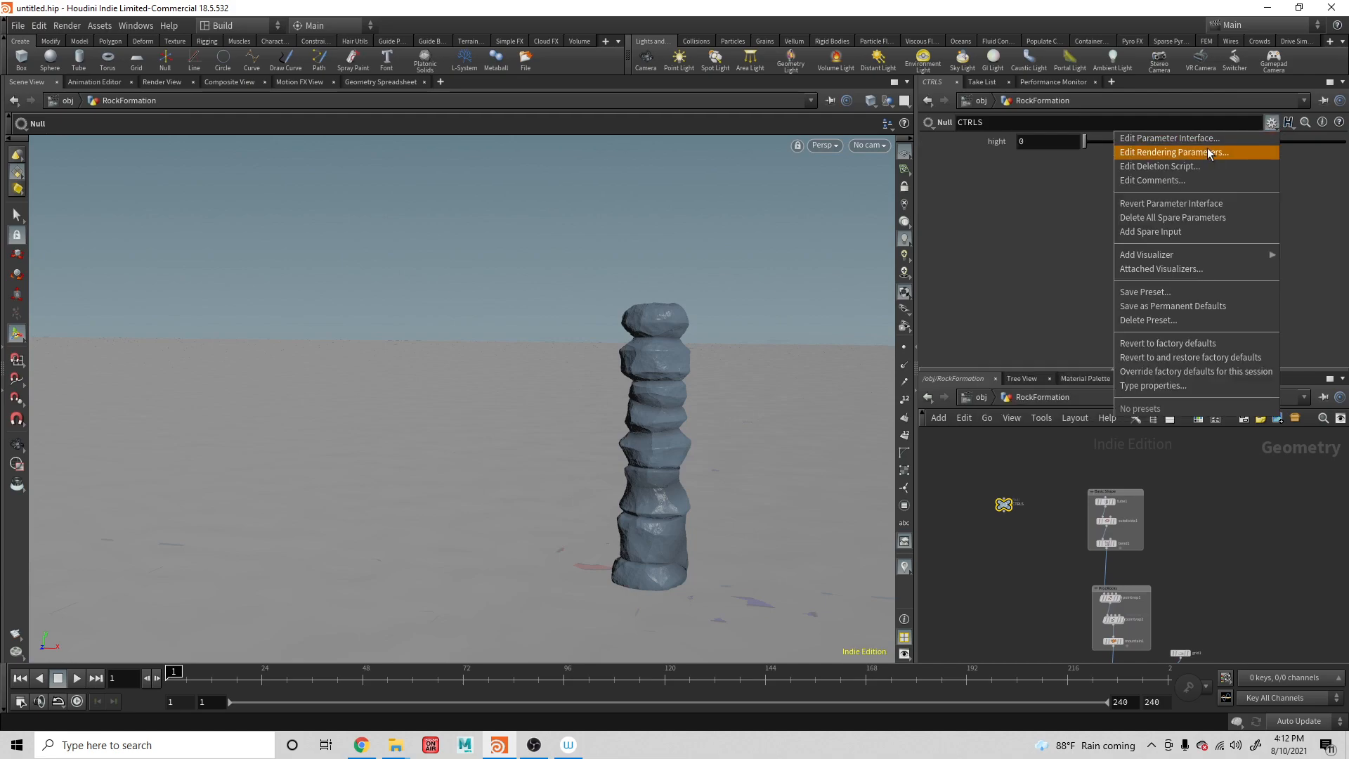
pyautogui.click(1203, 139)
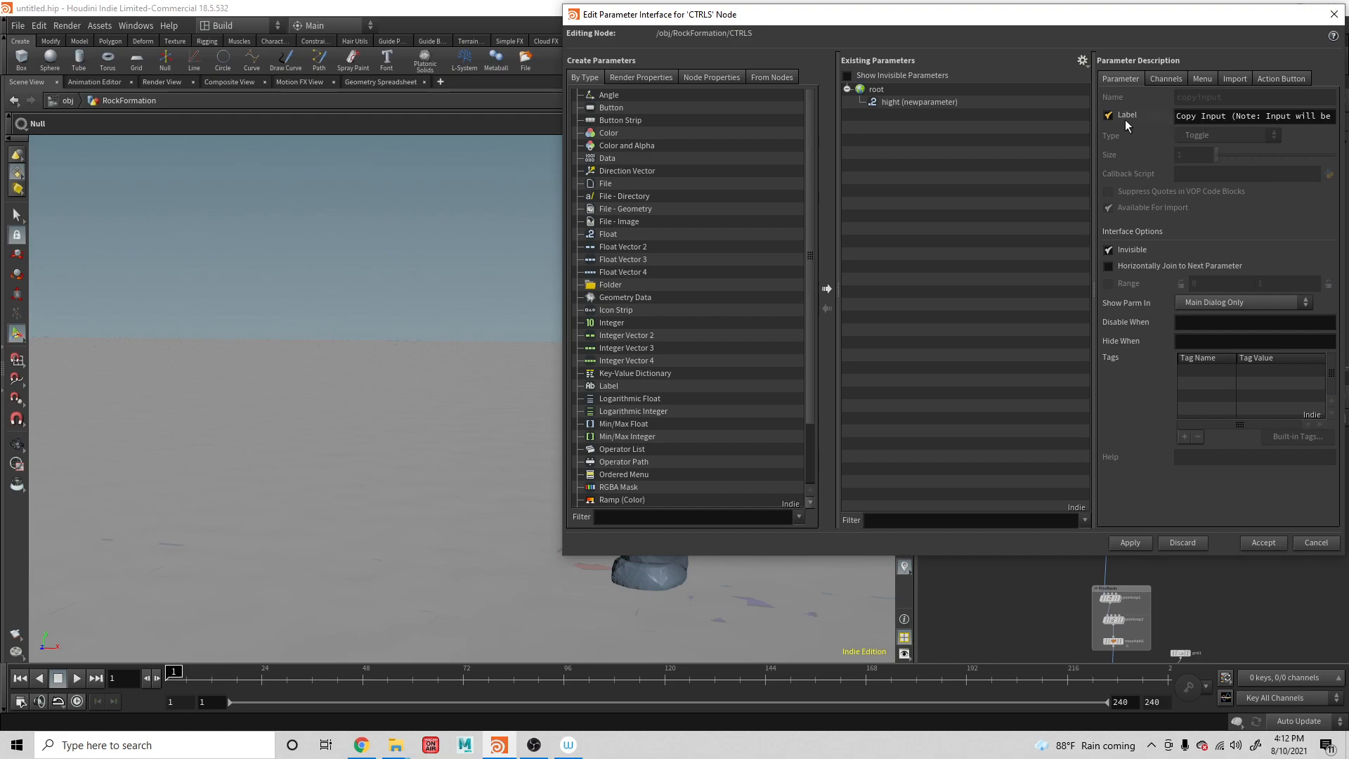
pyautogui.click(966, 102)
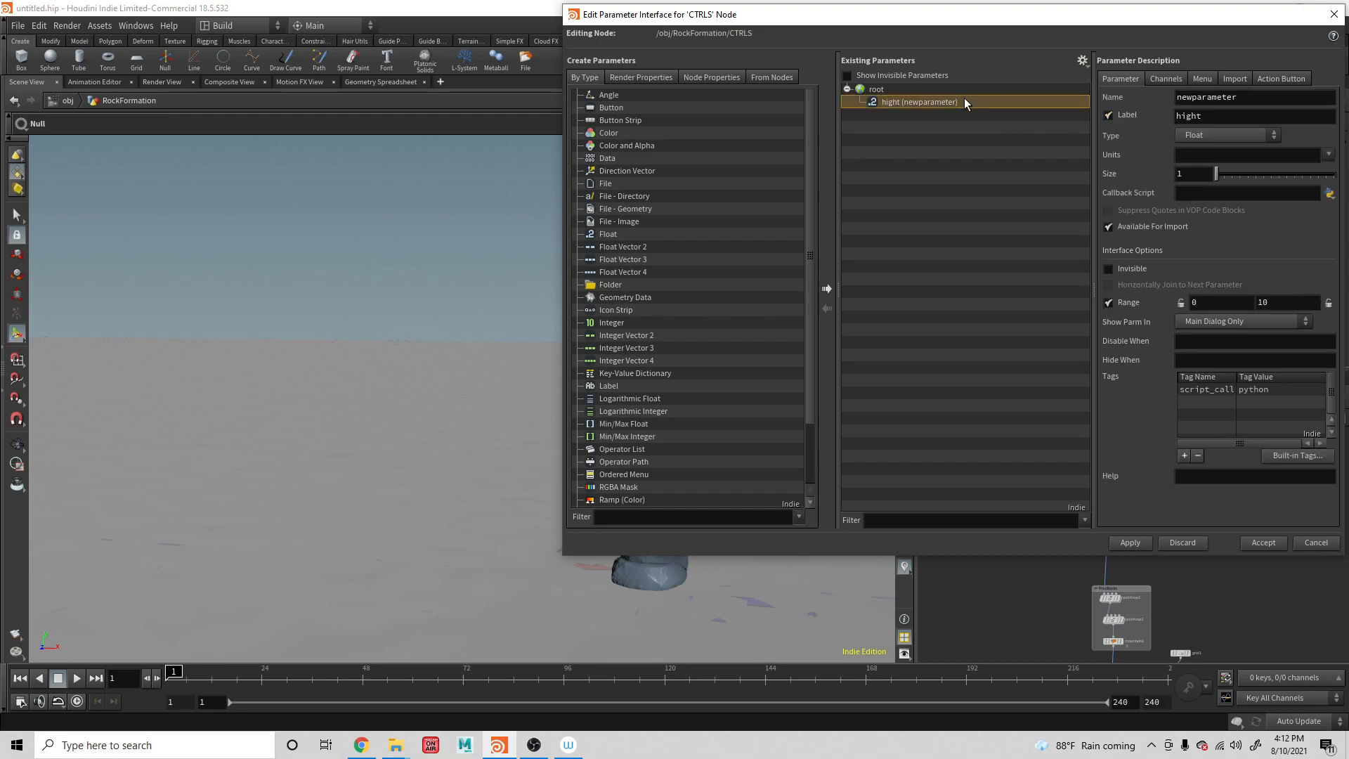
pyautogui.click(1019, 104)
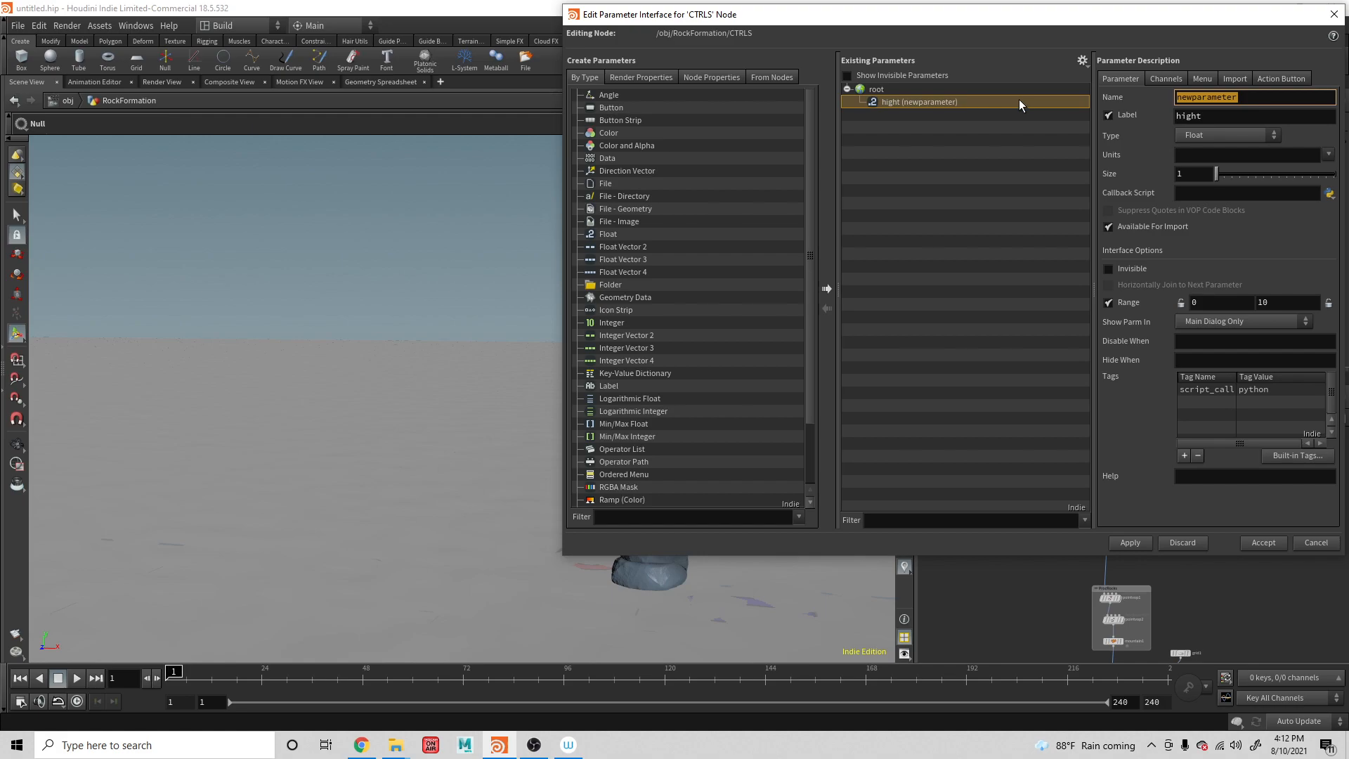
pyautogui.write('hight')
pyautogui.click(1182, 115)
pyautogui.press('BackSpace')
pyautogui.write('H')
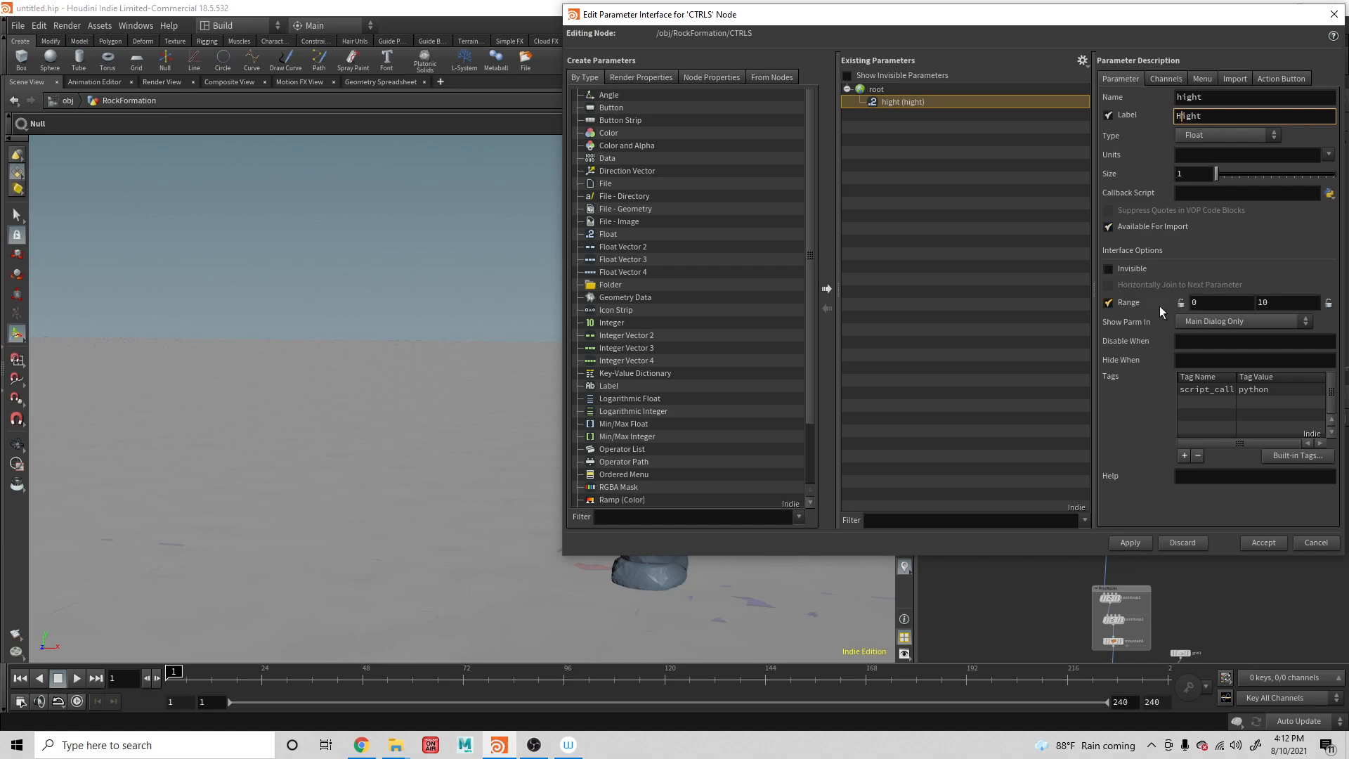
# Set the Hight parameter's default value to 8 and accept the interface changes
pyautogui.click(1153, 76)
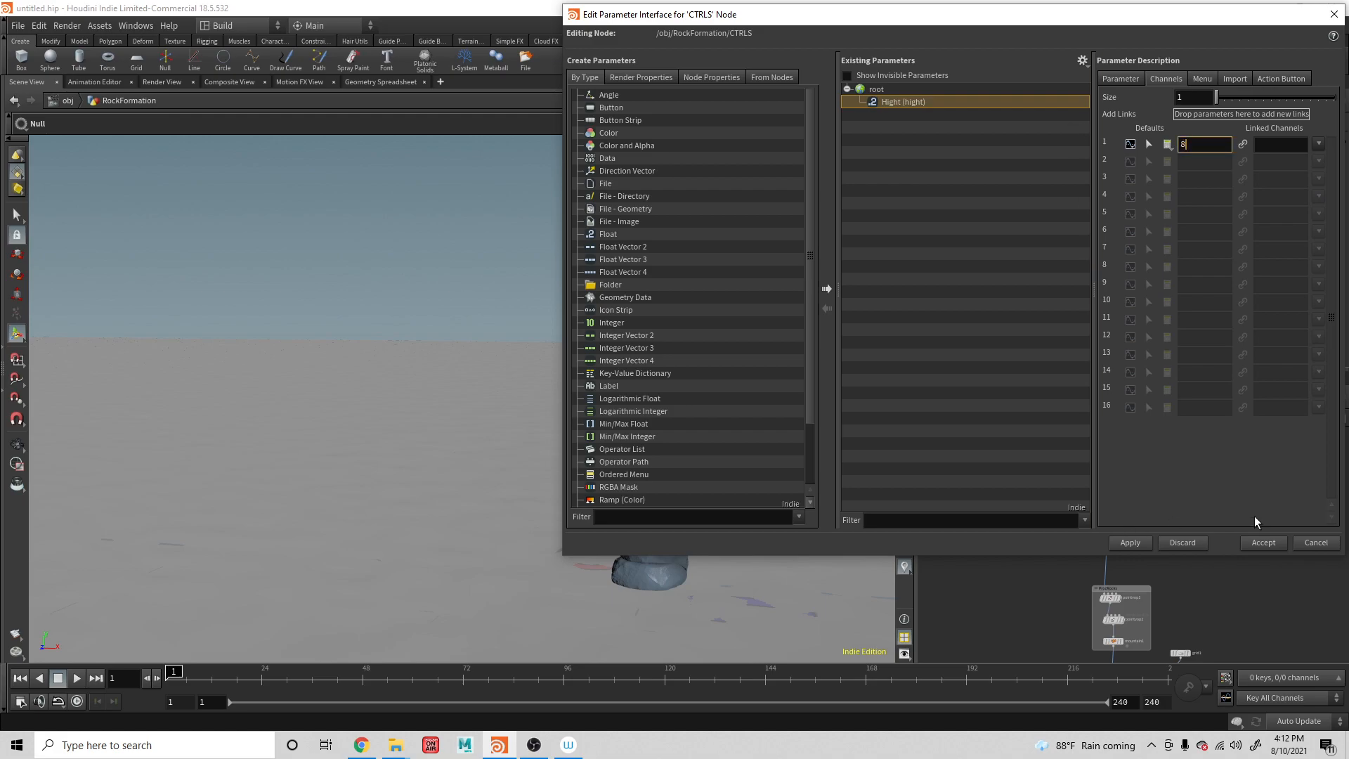
pyautogui.write('8')
pyautogui.click(1262, 542)
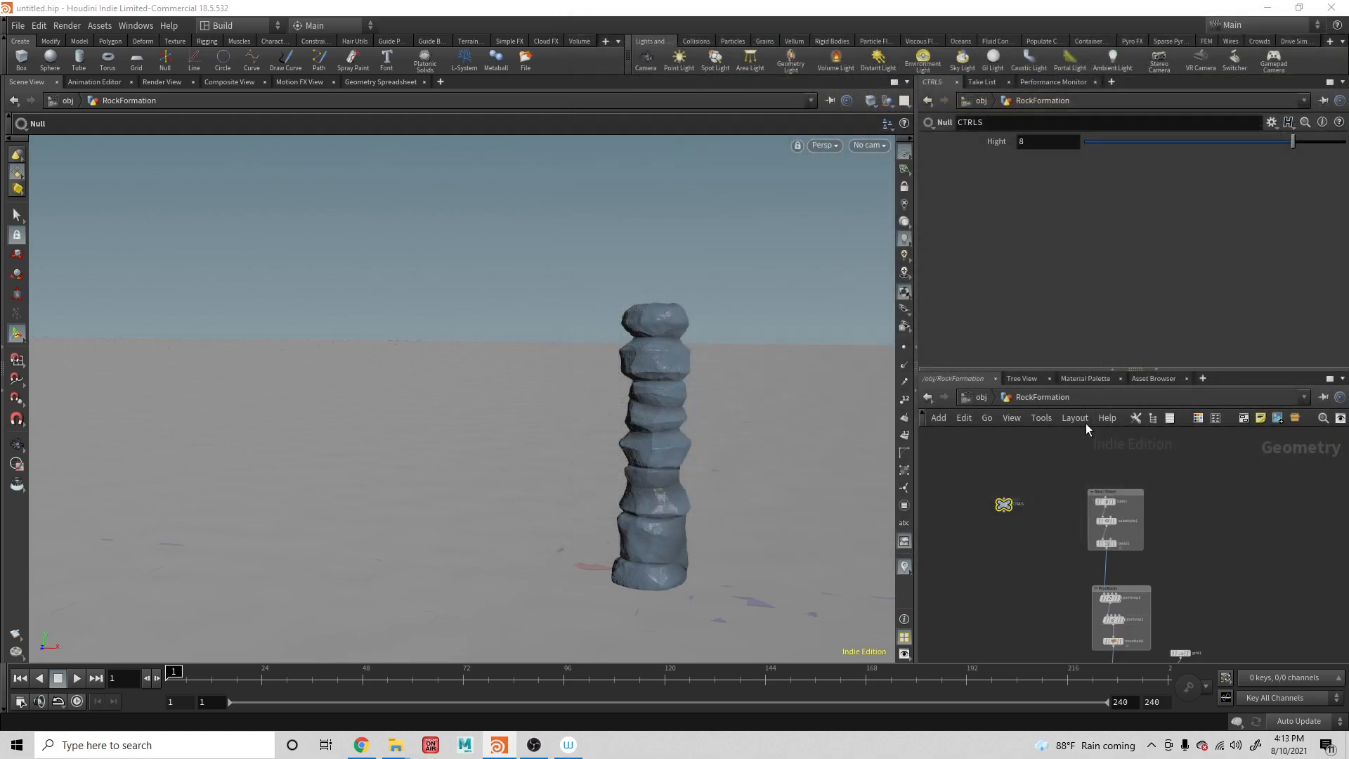
# Copy the Hight parameter from CTRLS and paste it as a relative reference into the Height of tube1
pyautogui.rightClick(1057, 141)
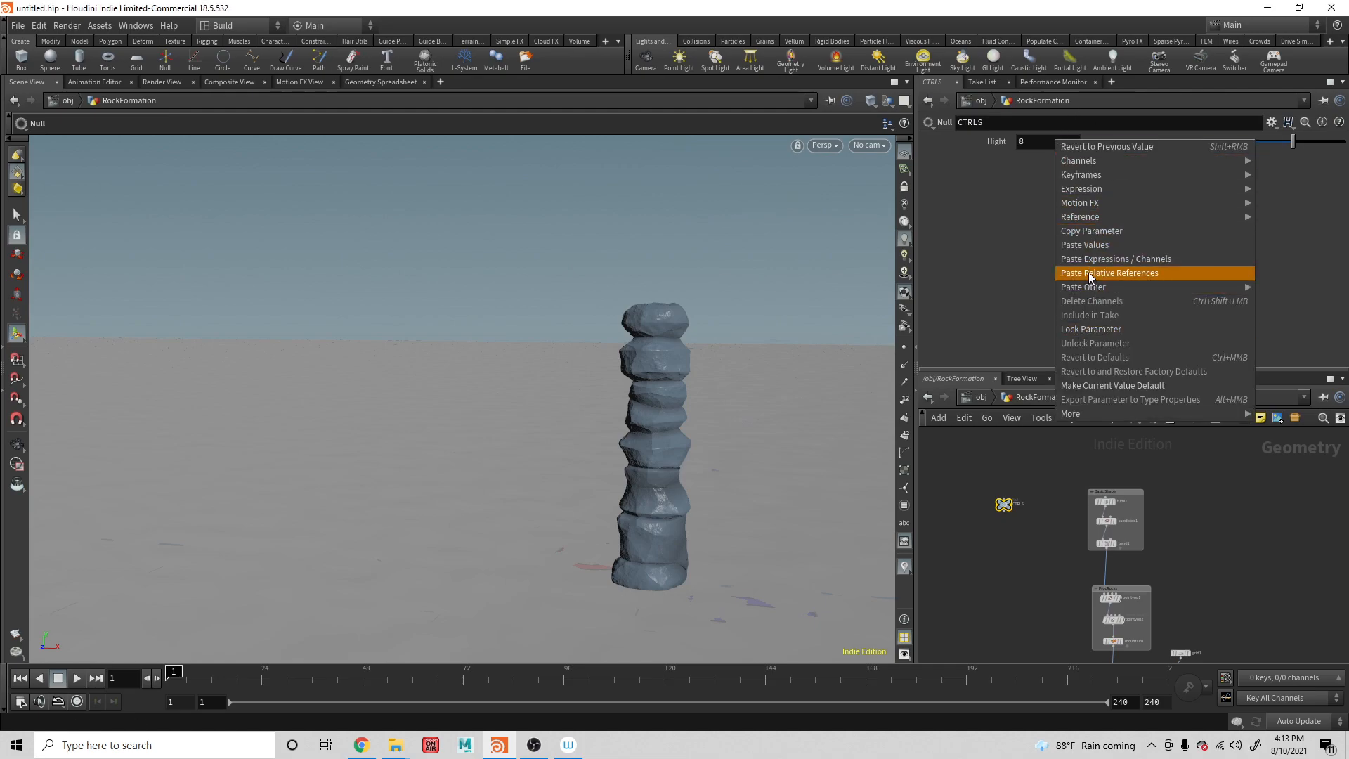
pyautogui.click(1100, 237)
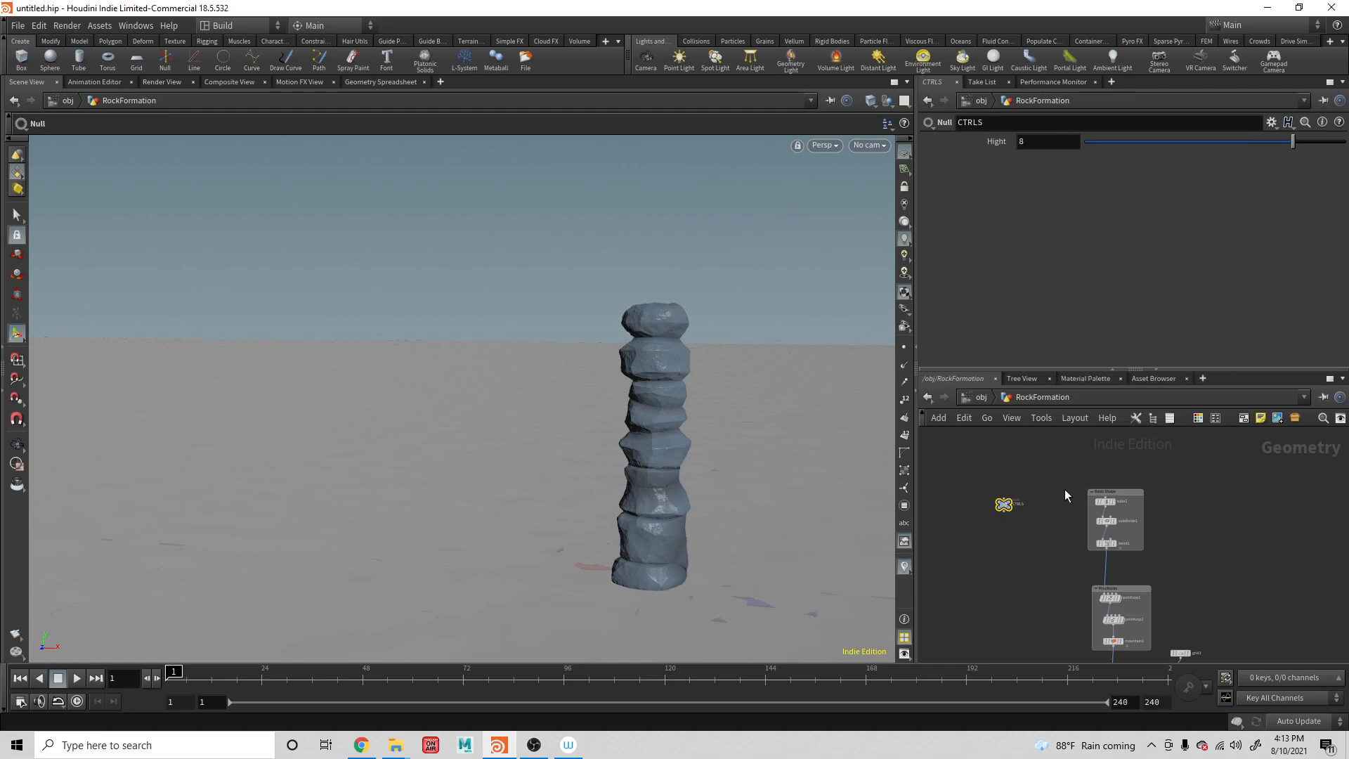
pyautogui.click(1105, 503)
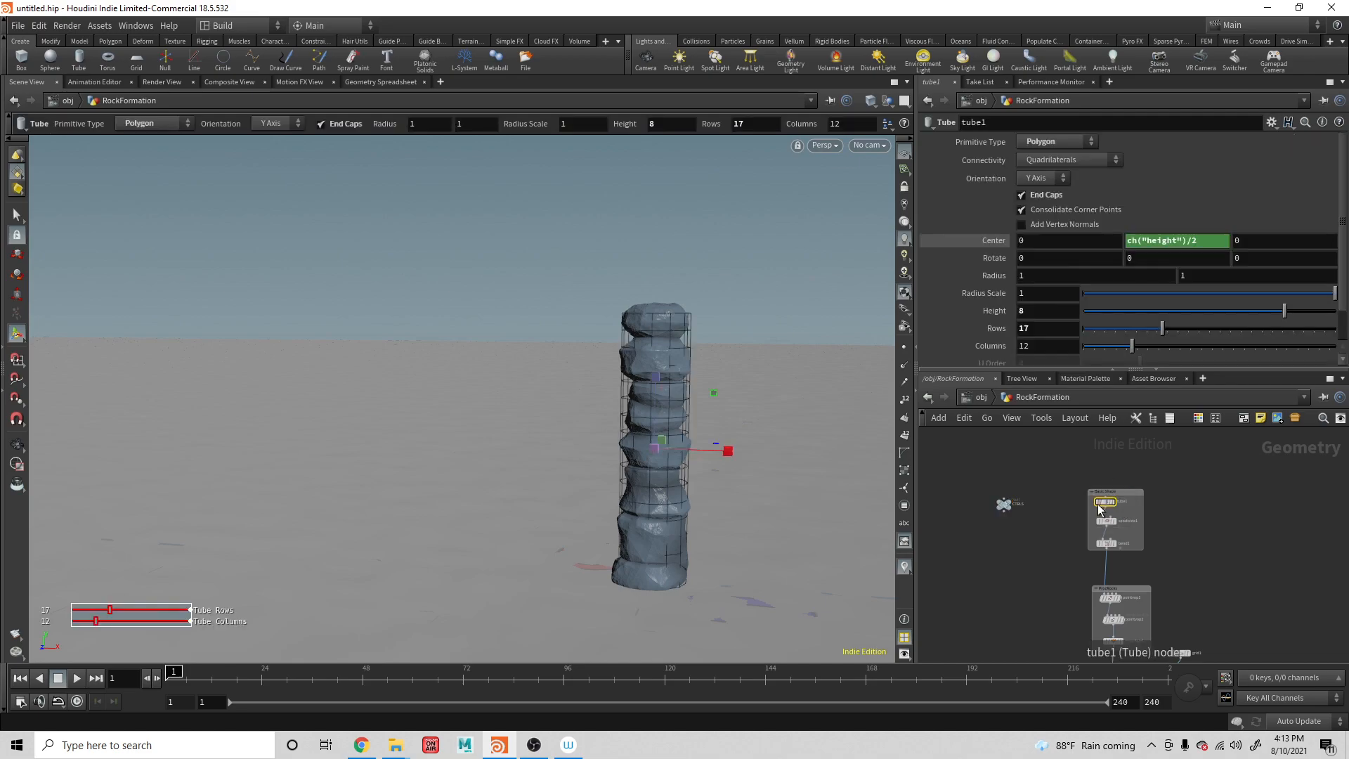
pyautogui.rightClick(1042, 312)
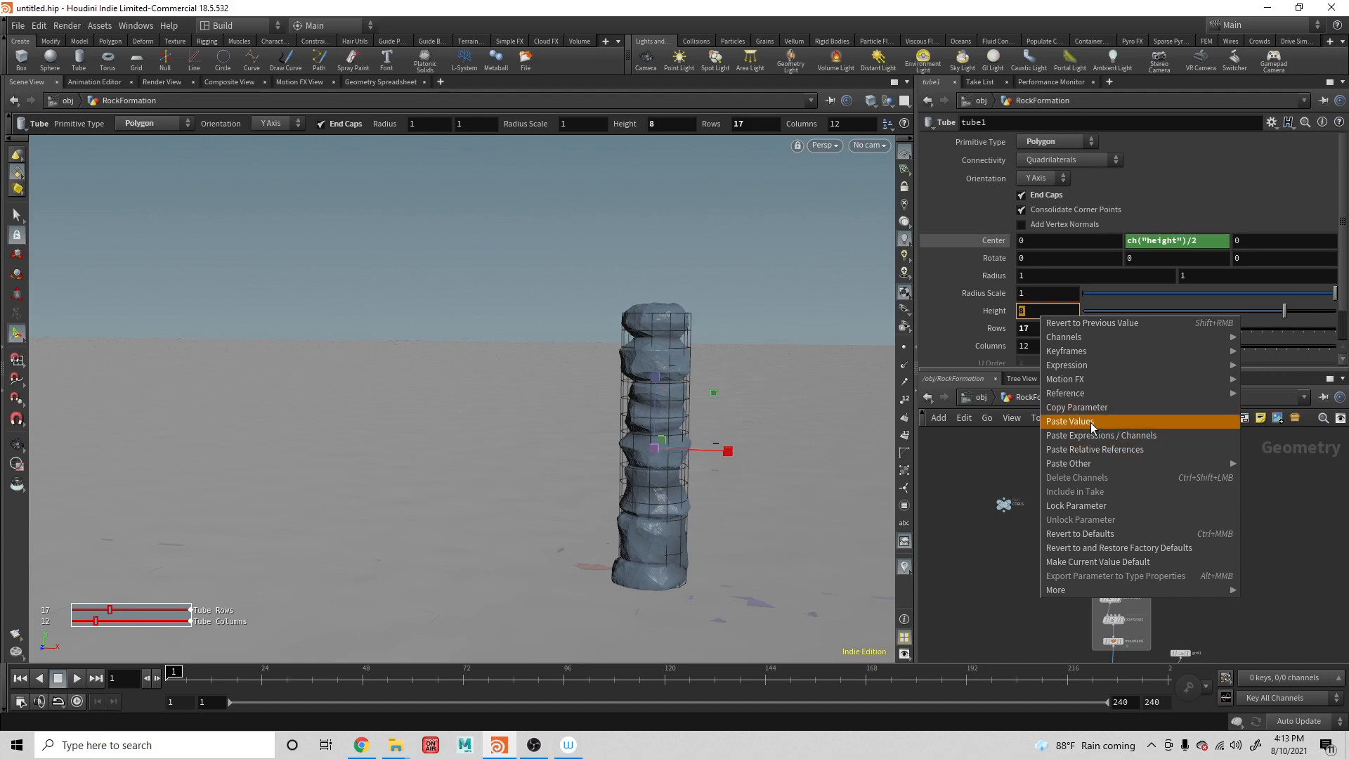
pyautogui.click(1089, 451)
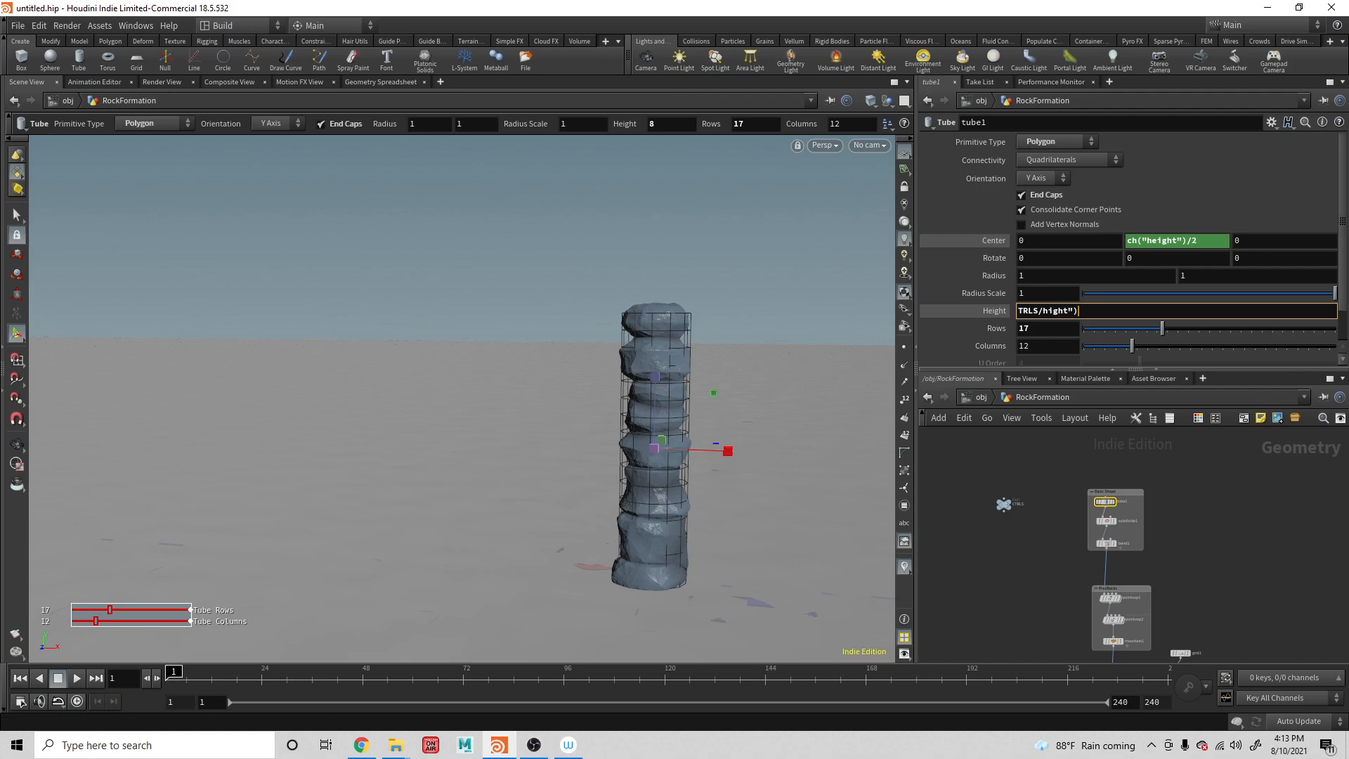
pyautogui.press('Return')
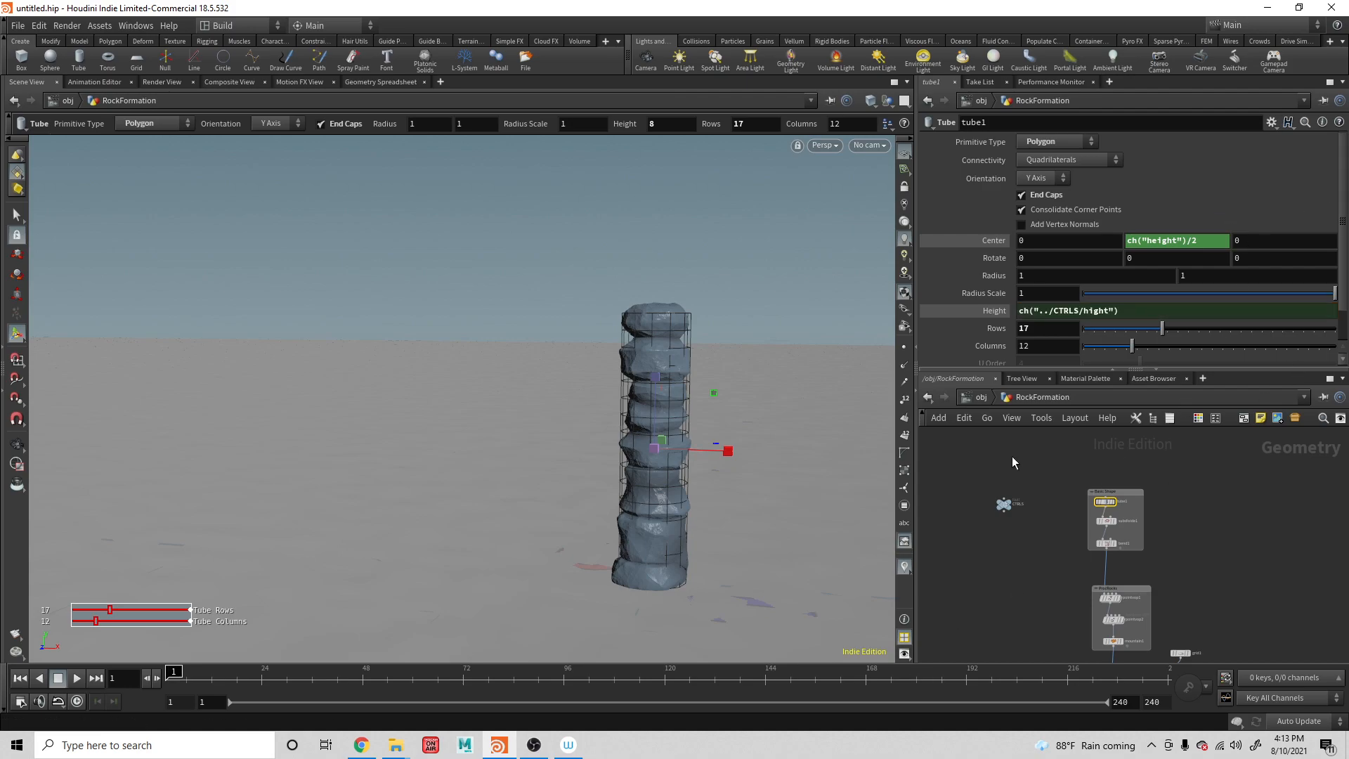
# Test the Hight control on CTRLS at about 4.72 and at 10, and return it to 8
pyautogui.click(1004, 504)
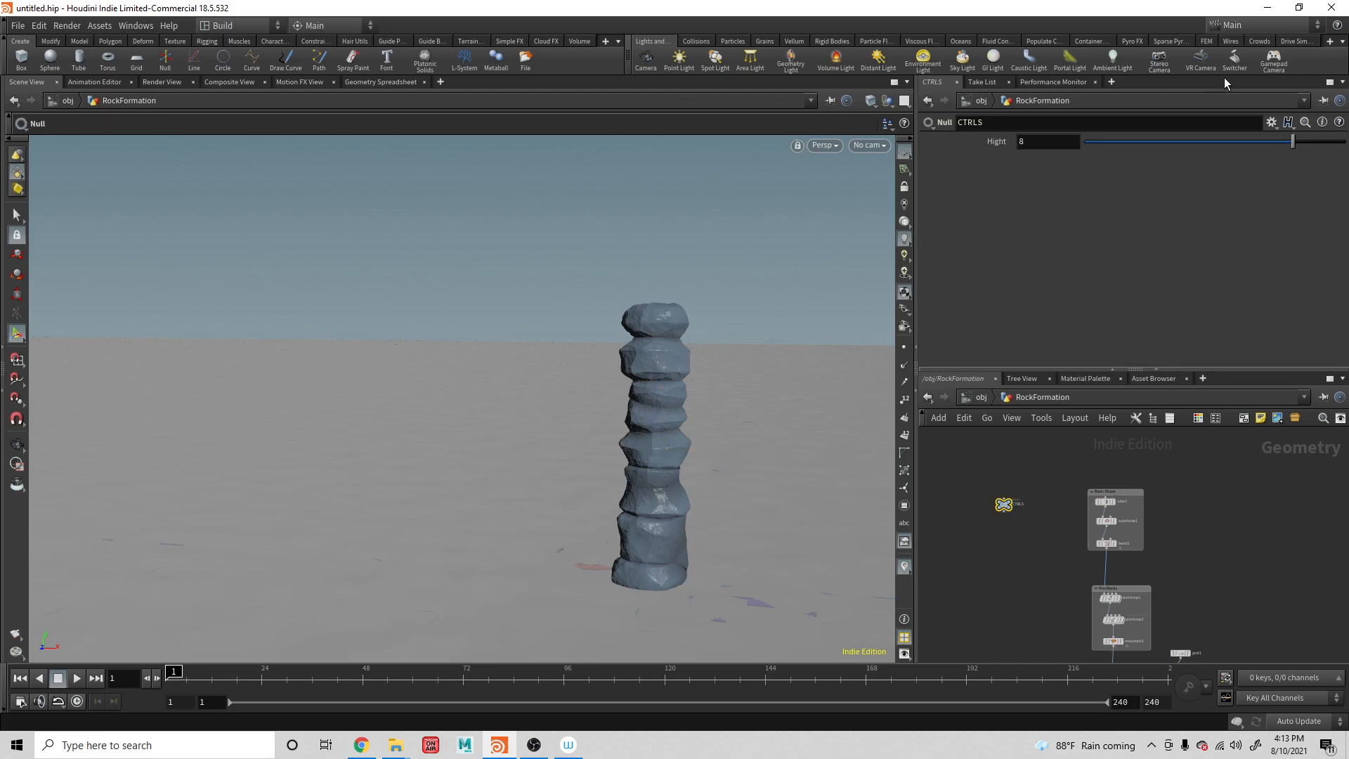
pyautogui.moveTo(1251, 149); pyautogui.dragTo(1238, 149)
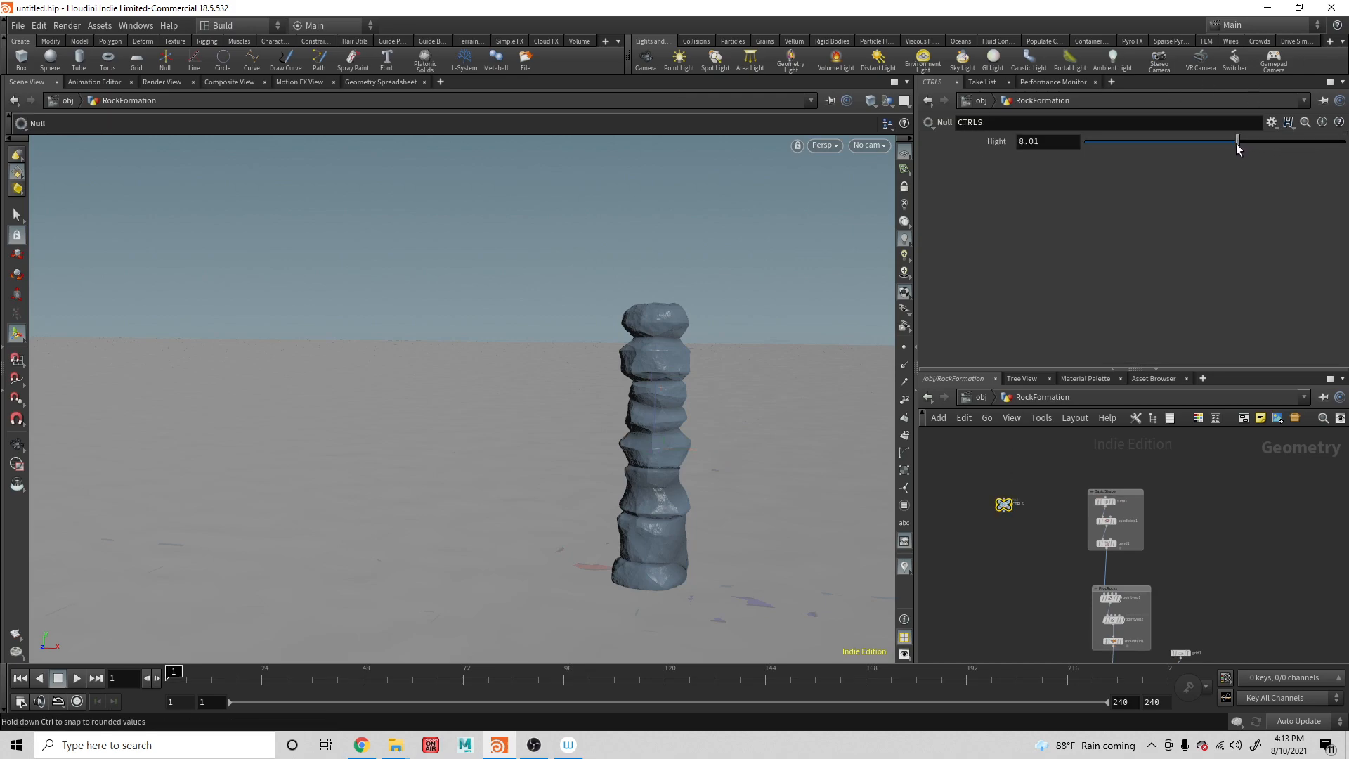
pyautogui.click(1208, 142)
pyautogui.click(1064, 142)
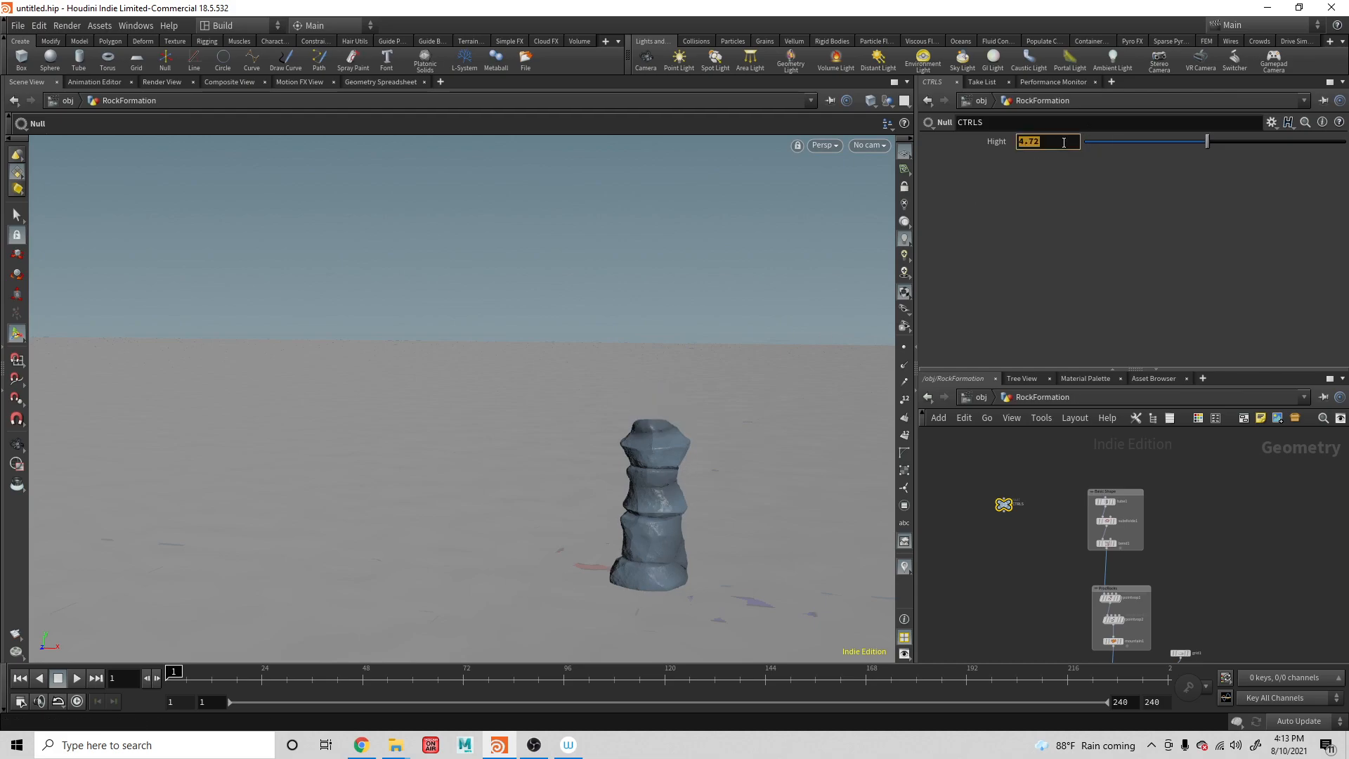
pyautogui.write('10')
pyautogui.press('Return')
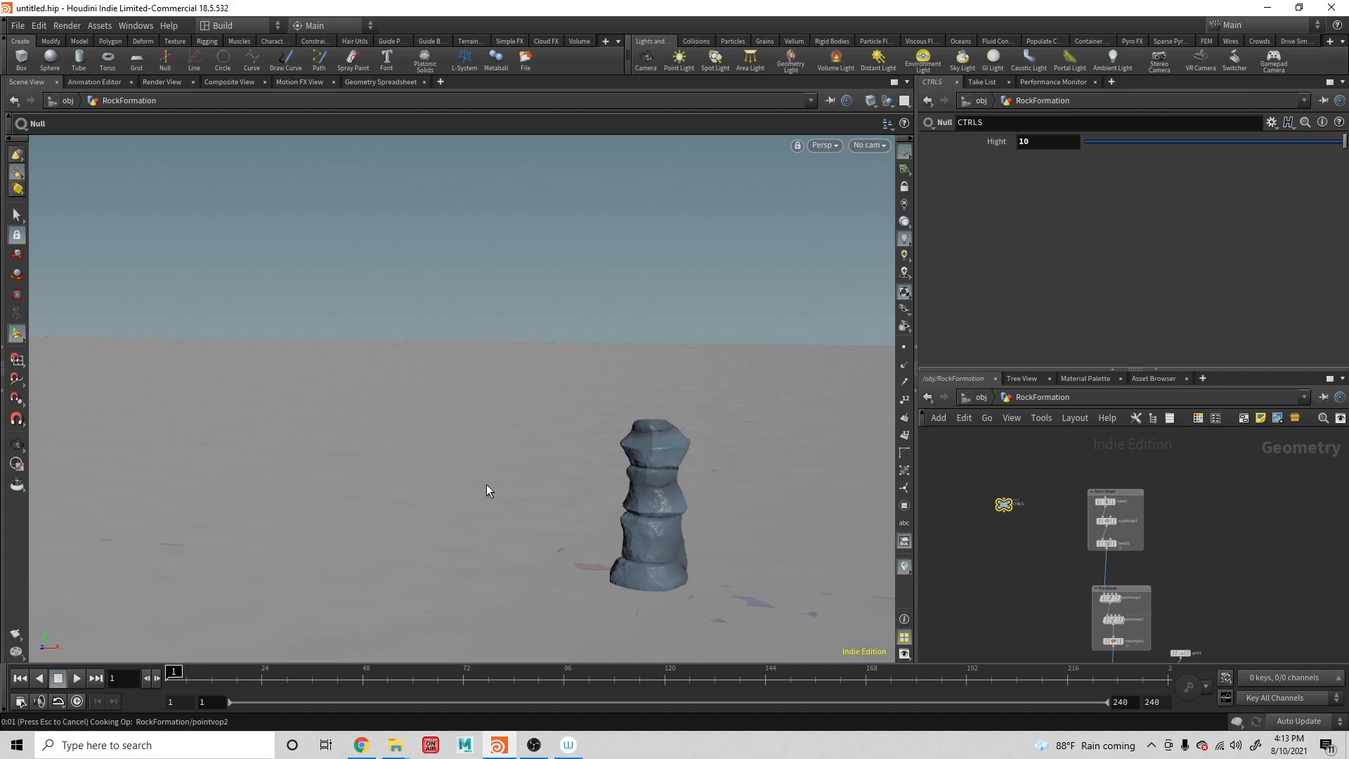
pyautogui.click(1045, 140)
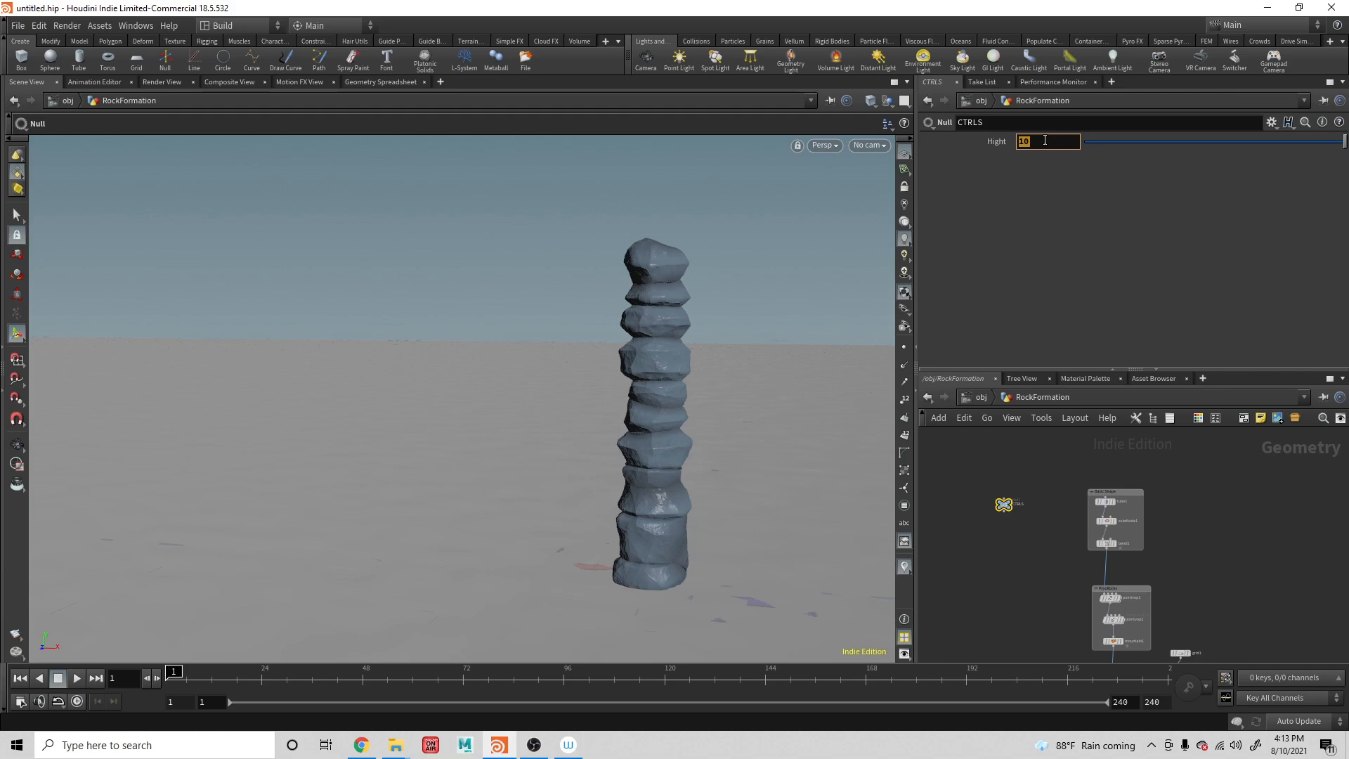
pyautogui.write('1')
pyautogui.press('BackSpace')
pyautogui.write('8')
pyautogui.press('Return')
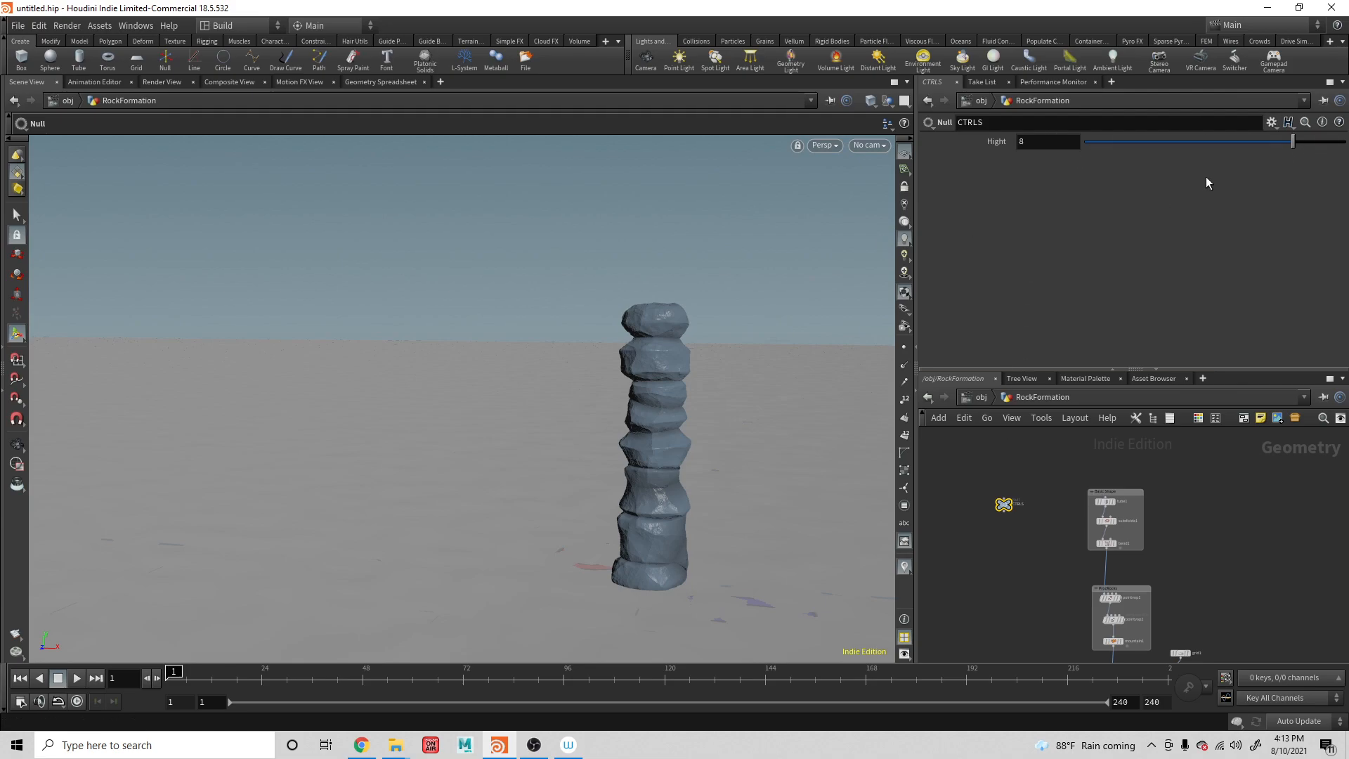
# Add a second Float parameter to the CTRLS interface with the name "width" and the label "Width"
pyautogui.click(1271, 123)
pyautogui.click(1217, 139)
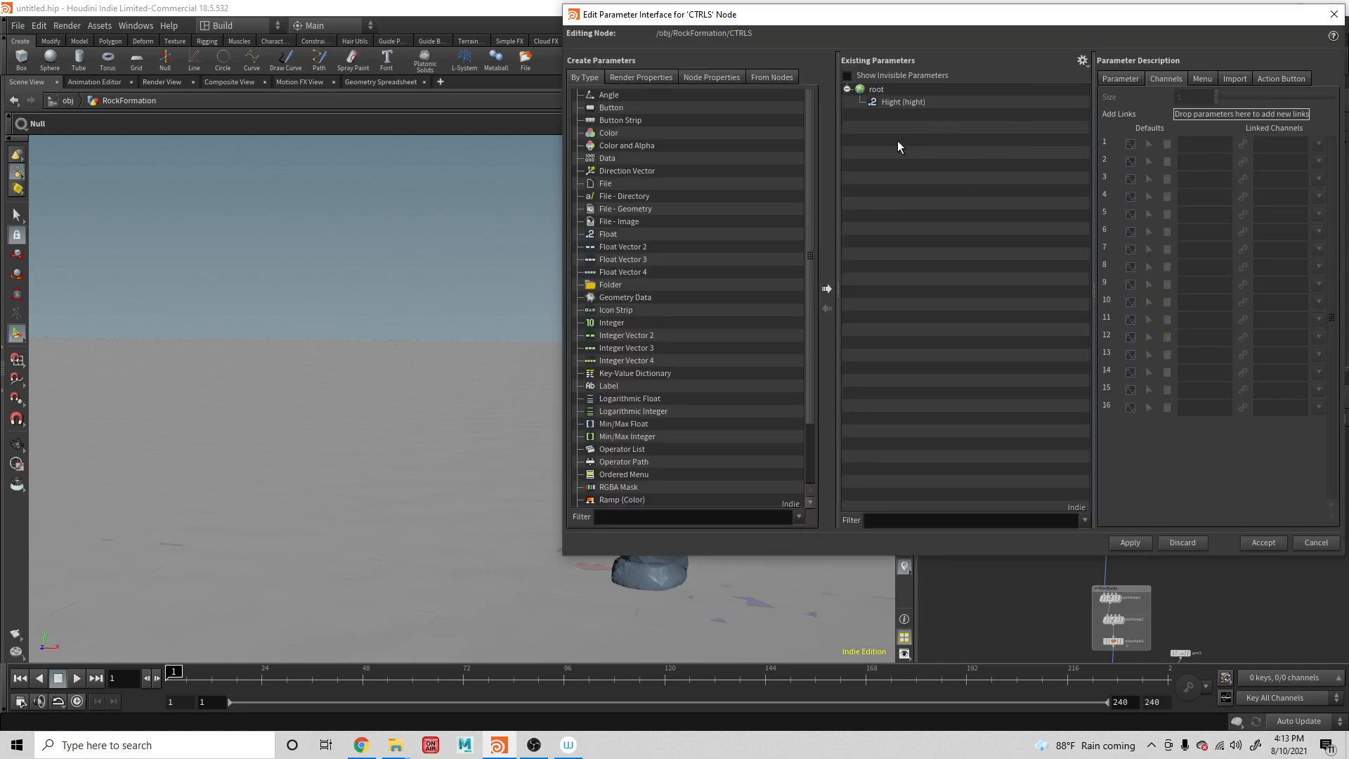
pyautogui.moveTo(603, 233); pyautogui.dragTo(915, 148)
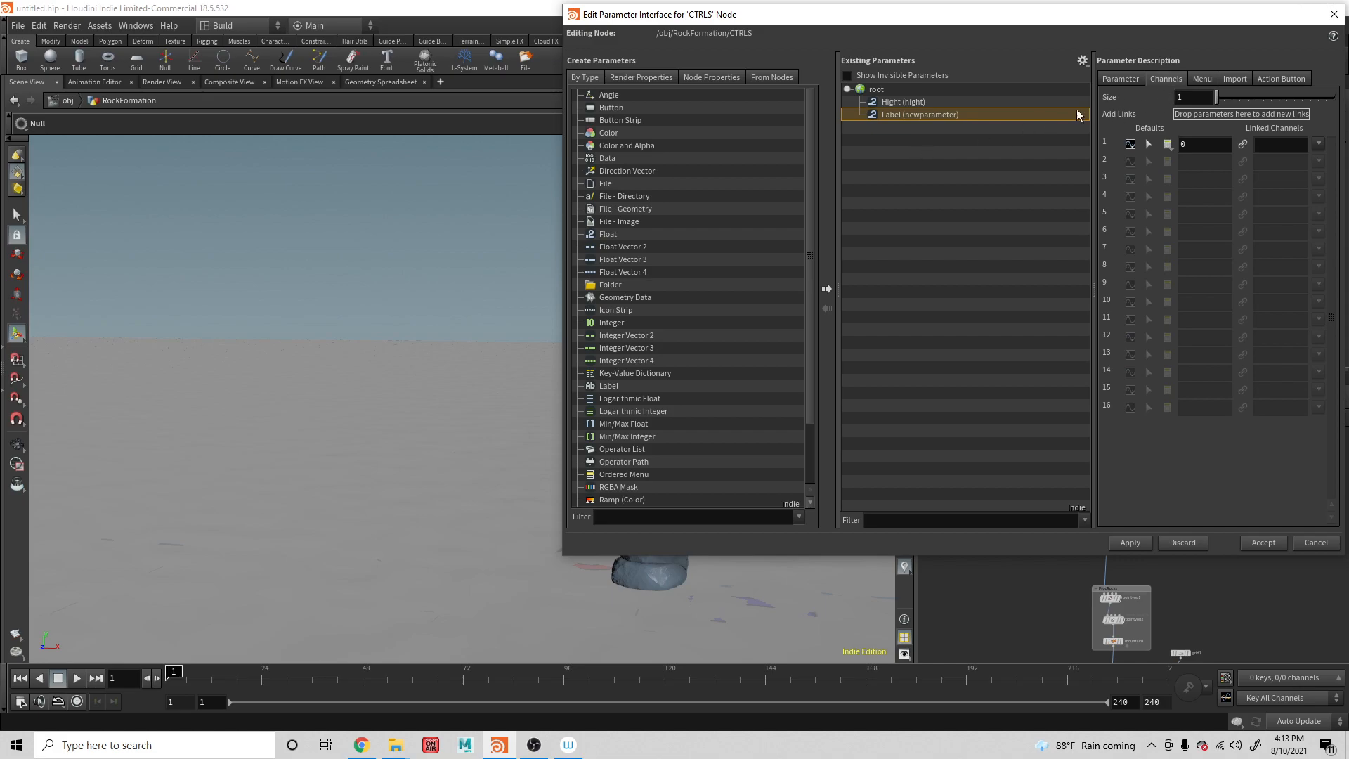
pyautogui.click(1122, 80)
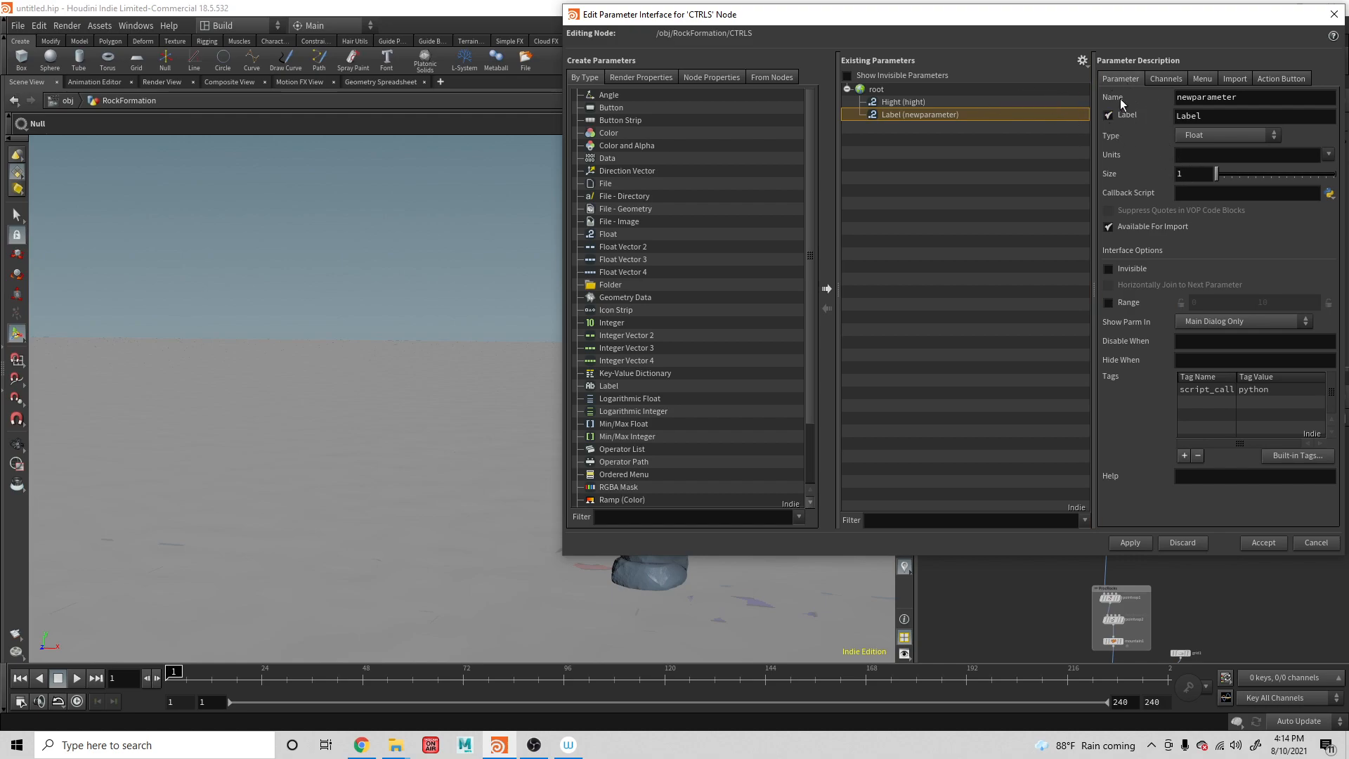
pyautogui.moveTo(1242, 98); pyautogui.dragTo(1029, 91)
pyautogui.write('w')
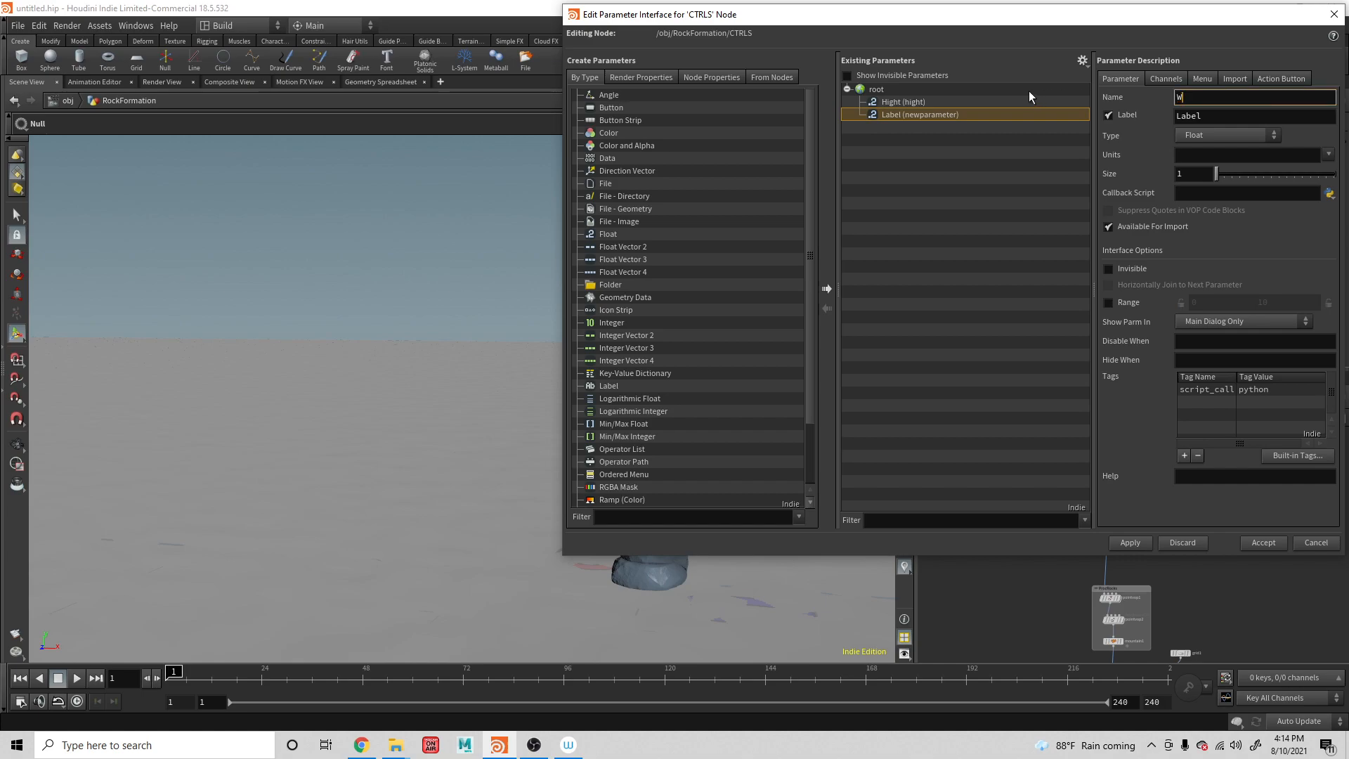
pyautogui.write('idth')
pyautogui.press('Tab')
pyautogui.write('Width')
pyautogui.press('Return')
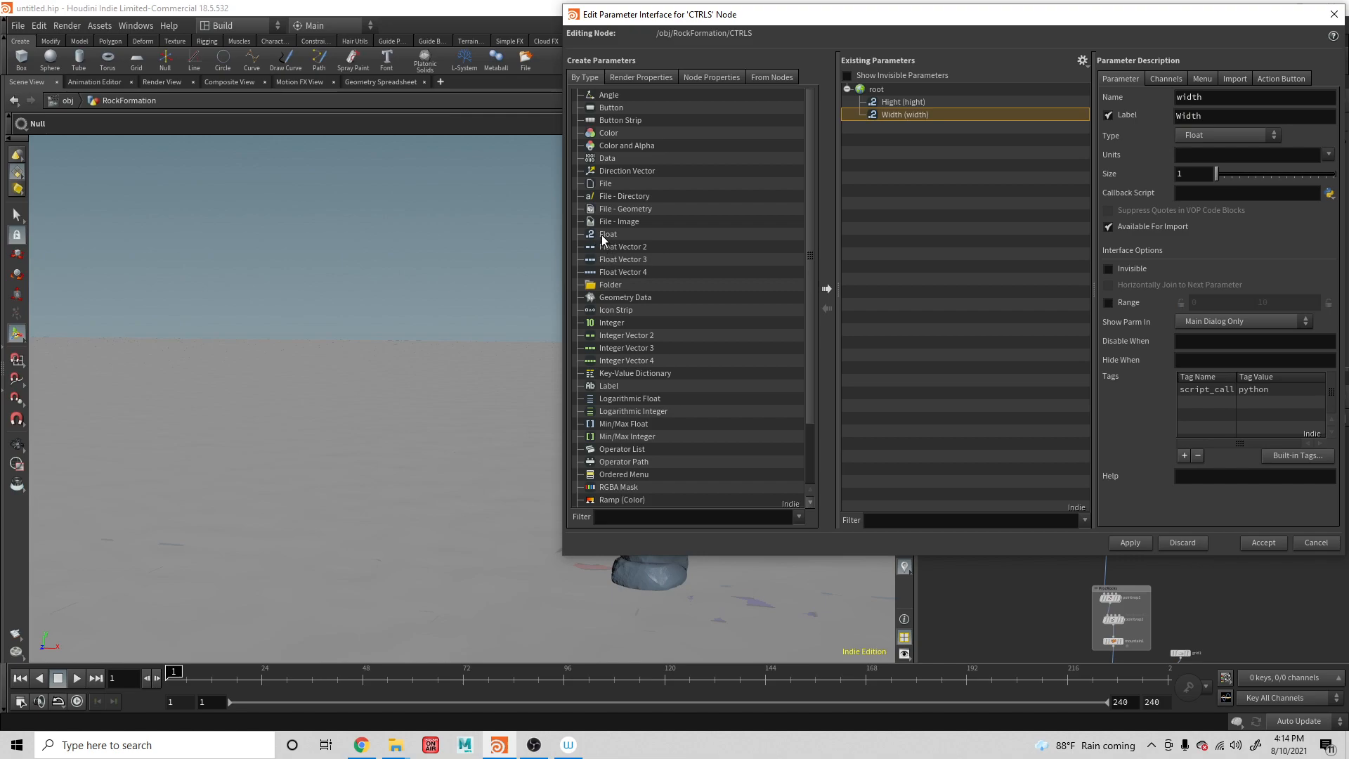
# Add a third Float parameter to the CTRLS interface with the name "taper" and the label "Taper"
pyautogui.moveTo(601, 234); pyautogui.dragTo(936, 163)
pyautogui.doubleClick(1260, 94)
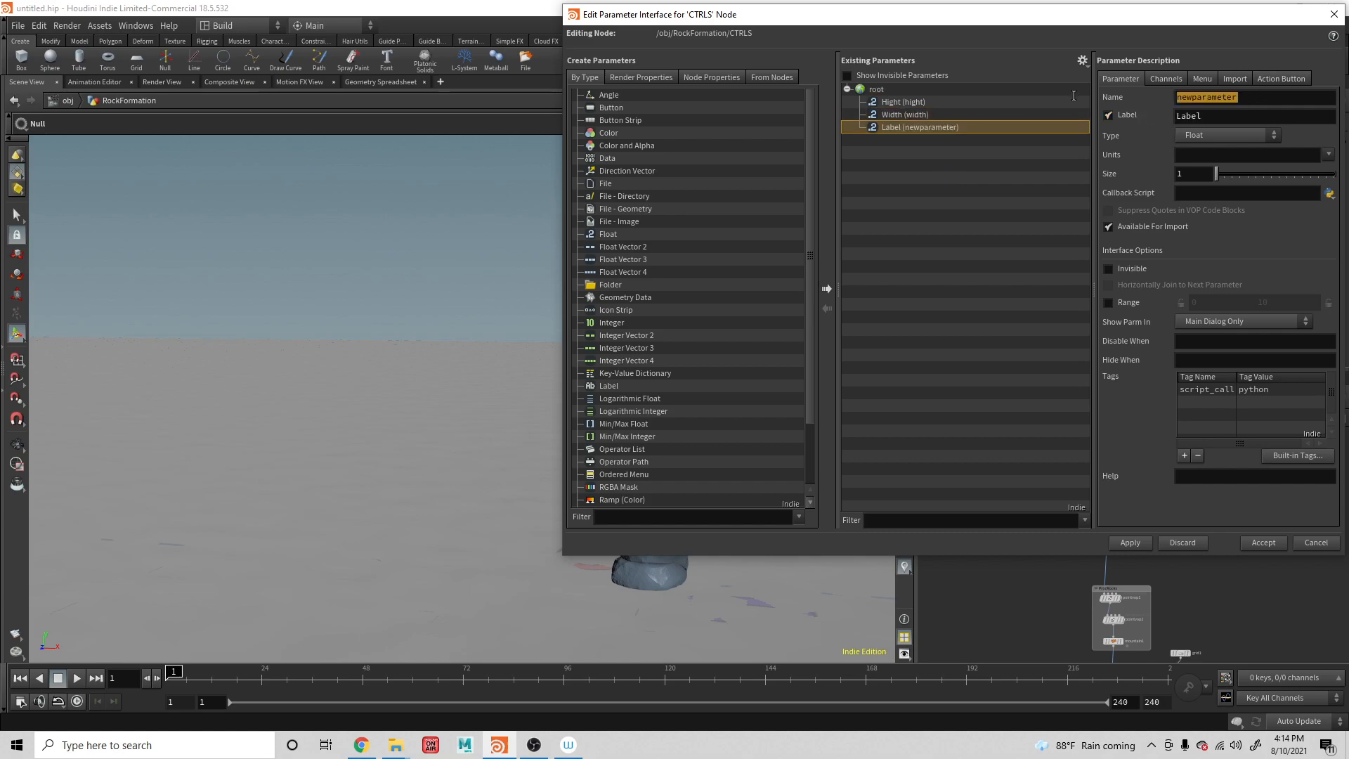
pyautogui.write('taper')
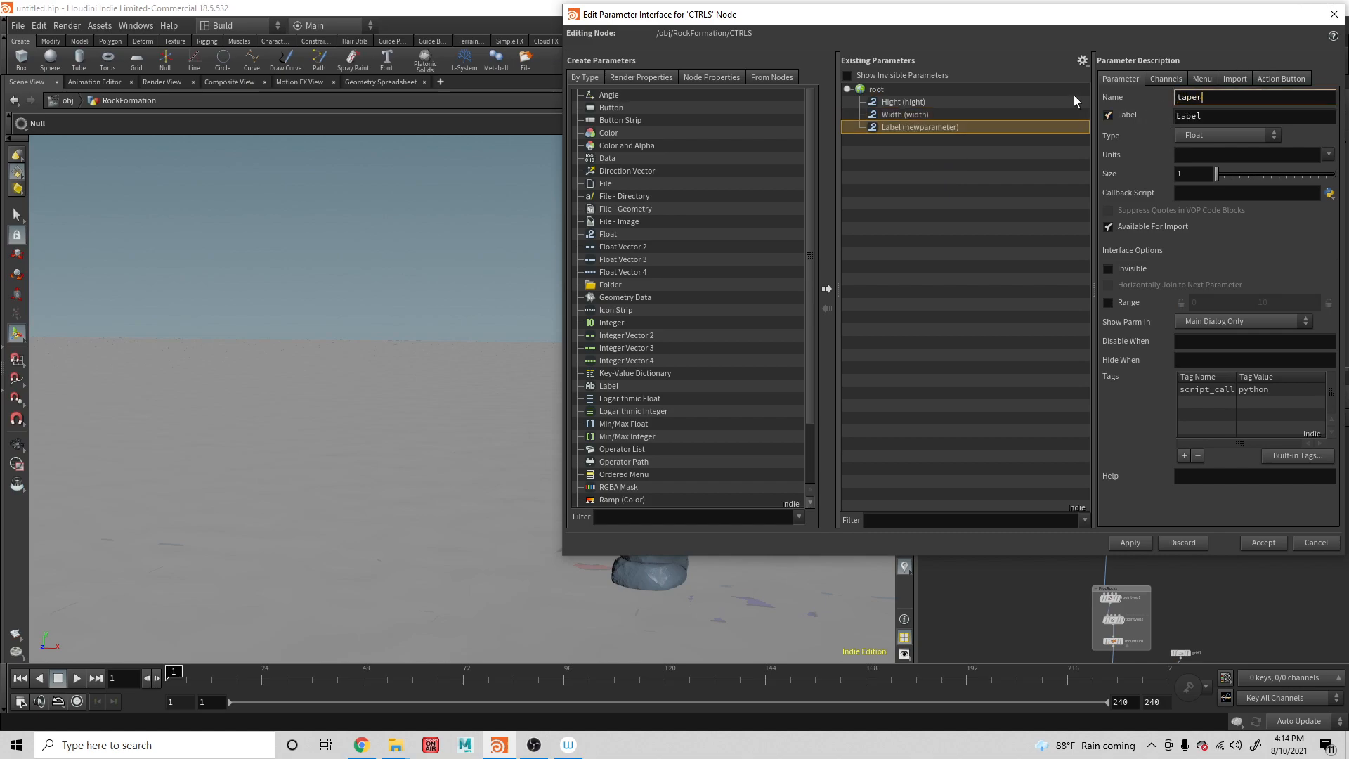
pyautogui.press('Tab')
pyautogui.write('T')
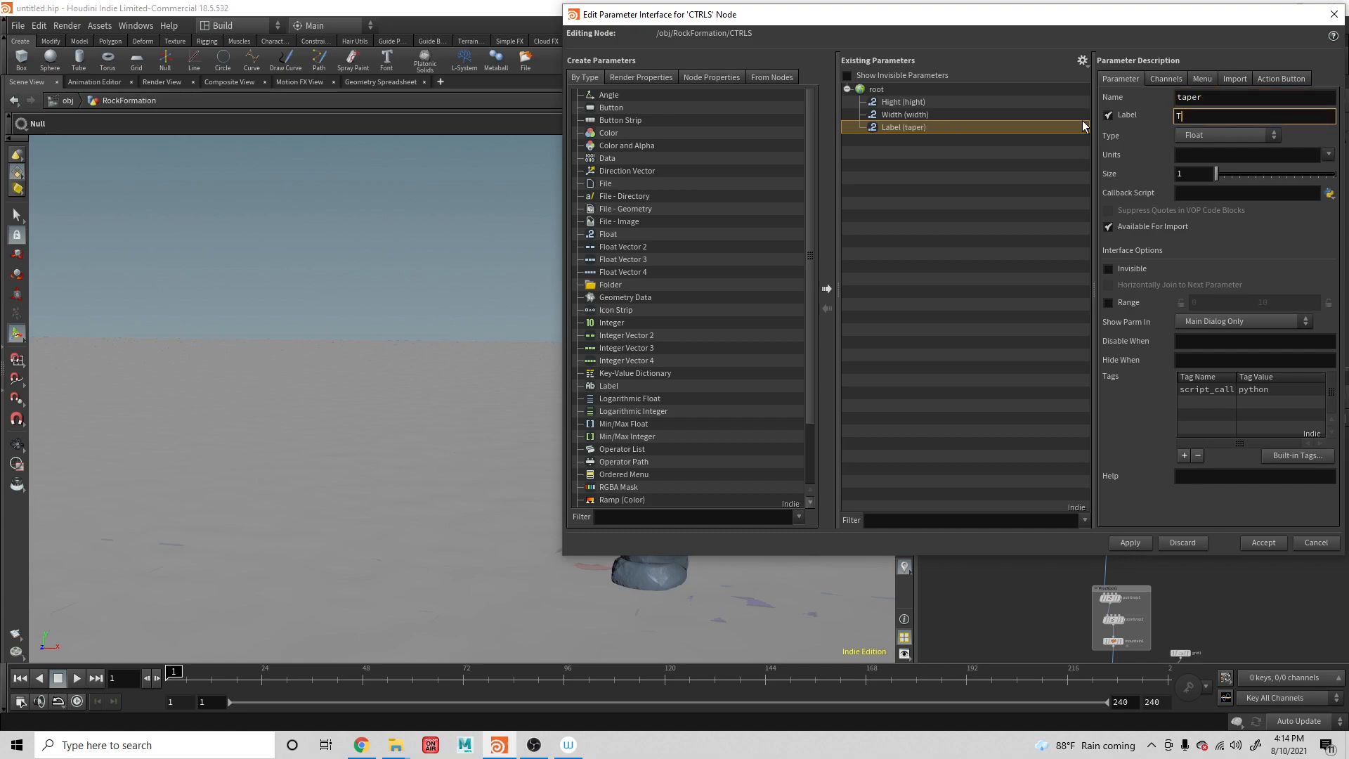
pyautogui.write('aper')
pyautogui.press('Return')
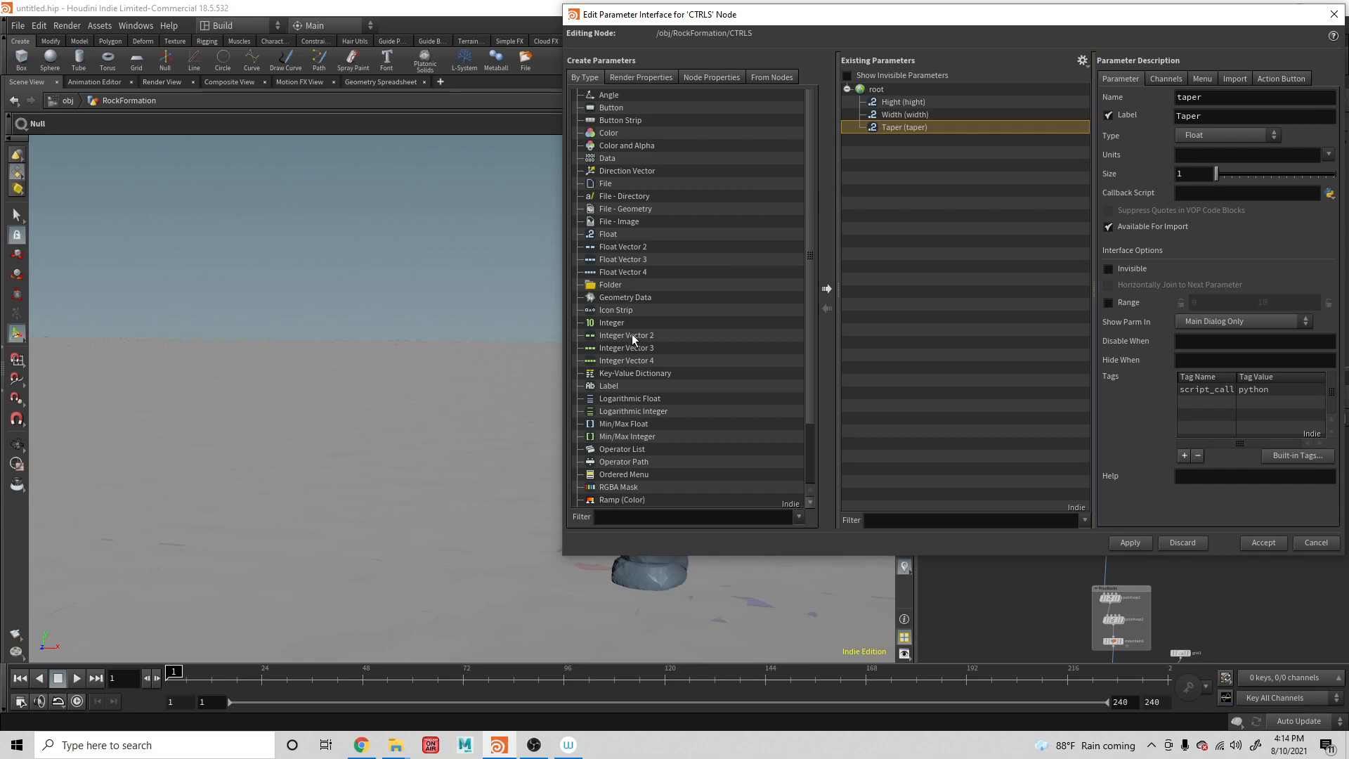
# Add a fourth Float parameter to the CTRLS interface with the name "Squish" and the label "Squish"
pyautogui.moveTo(608, 235); pyautogui.dragTo(909, 192)
pyautogui.doubleClick(1210, 97)
pyautogui.write('Squish')
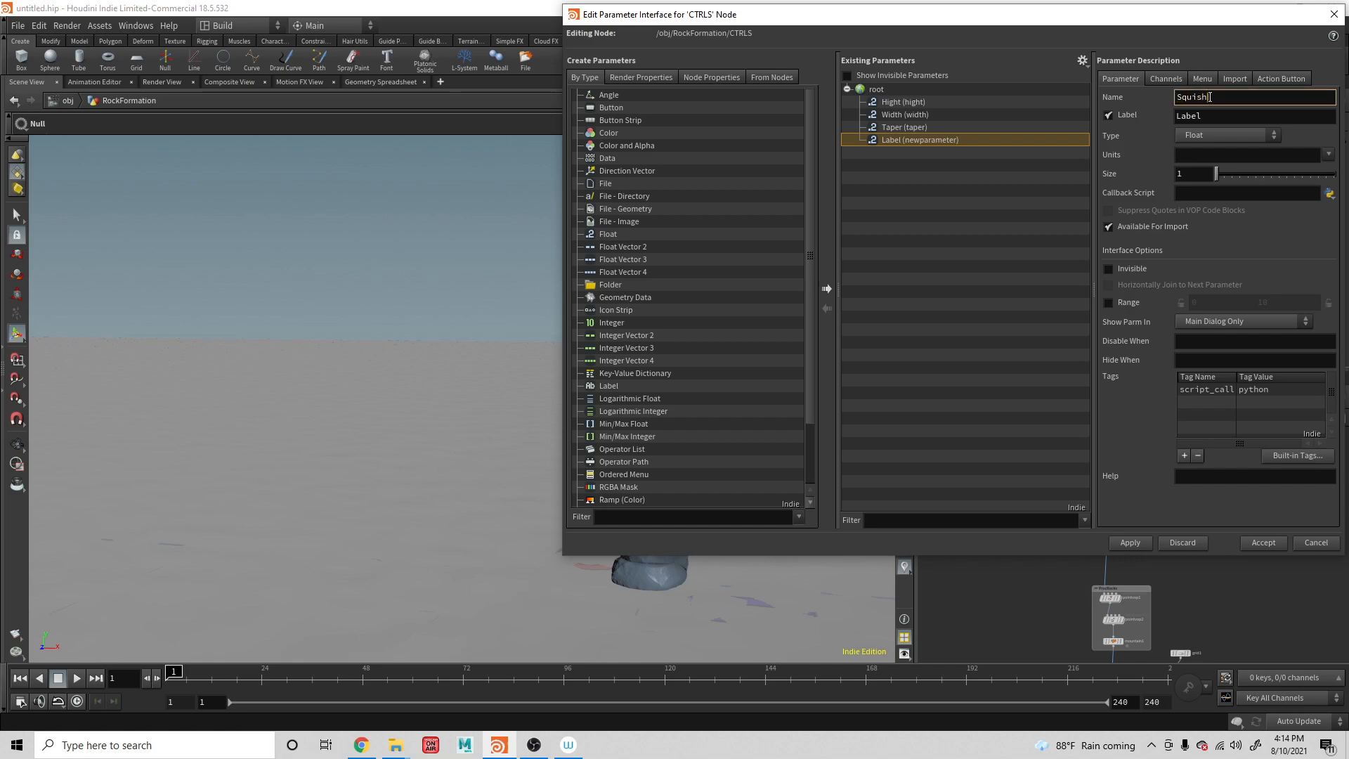
pyautogui.press('Tab')
pyautogui.write('Squish')
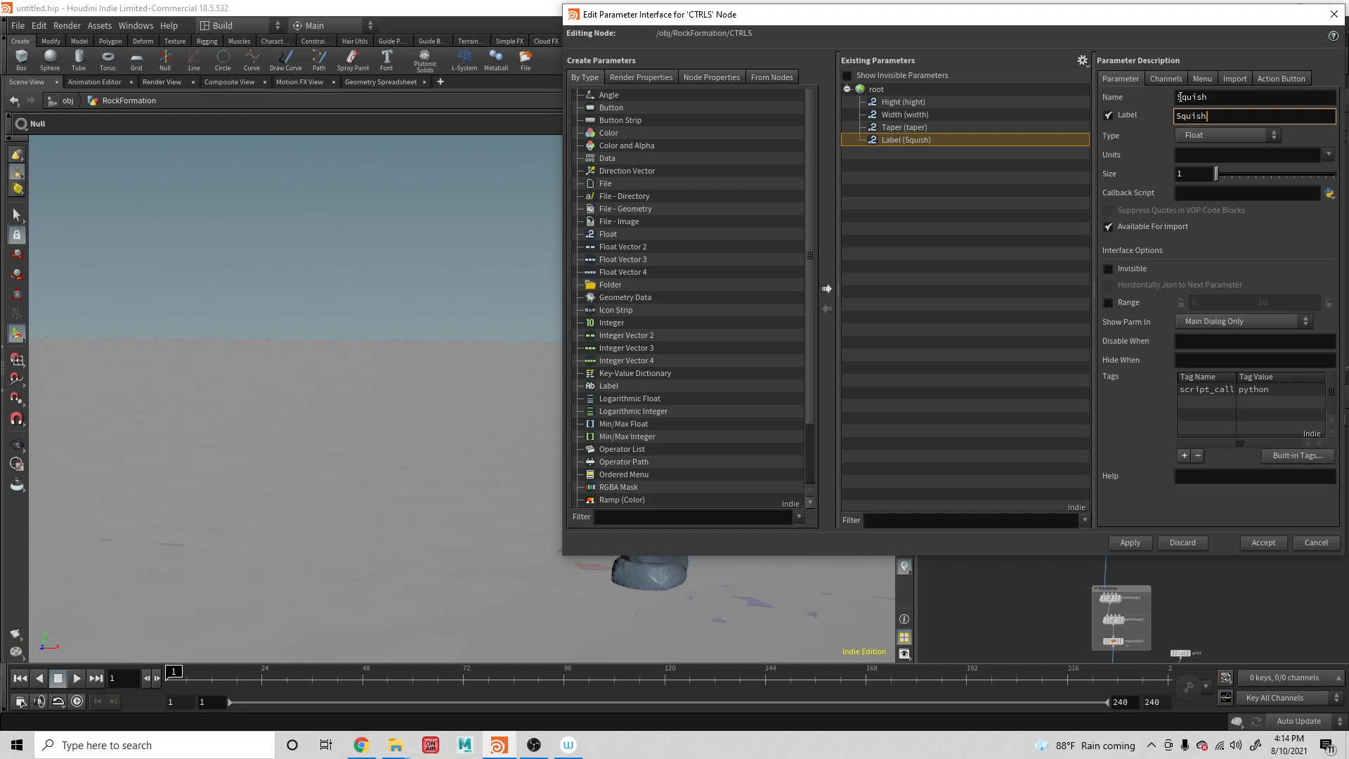
# Change the Squish parameter's name to lowercase "squish"
pyautogui.moveTo(1183, 97); pyautogui.dragTo(1135, 99)
pyautogui.write('s')
pyautogui.click(984, 270)
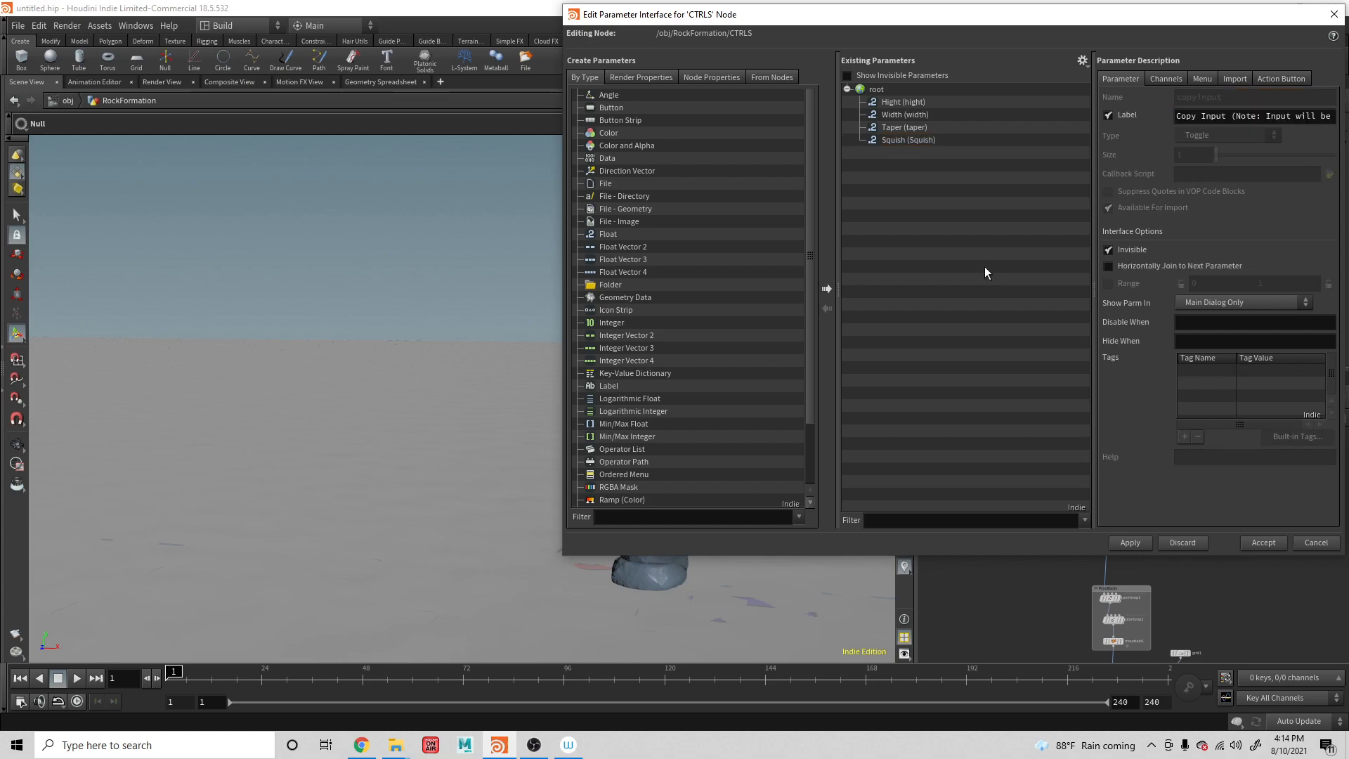
pyautogui.click(921, 141)
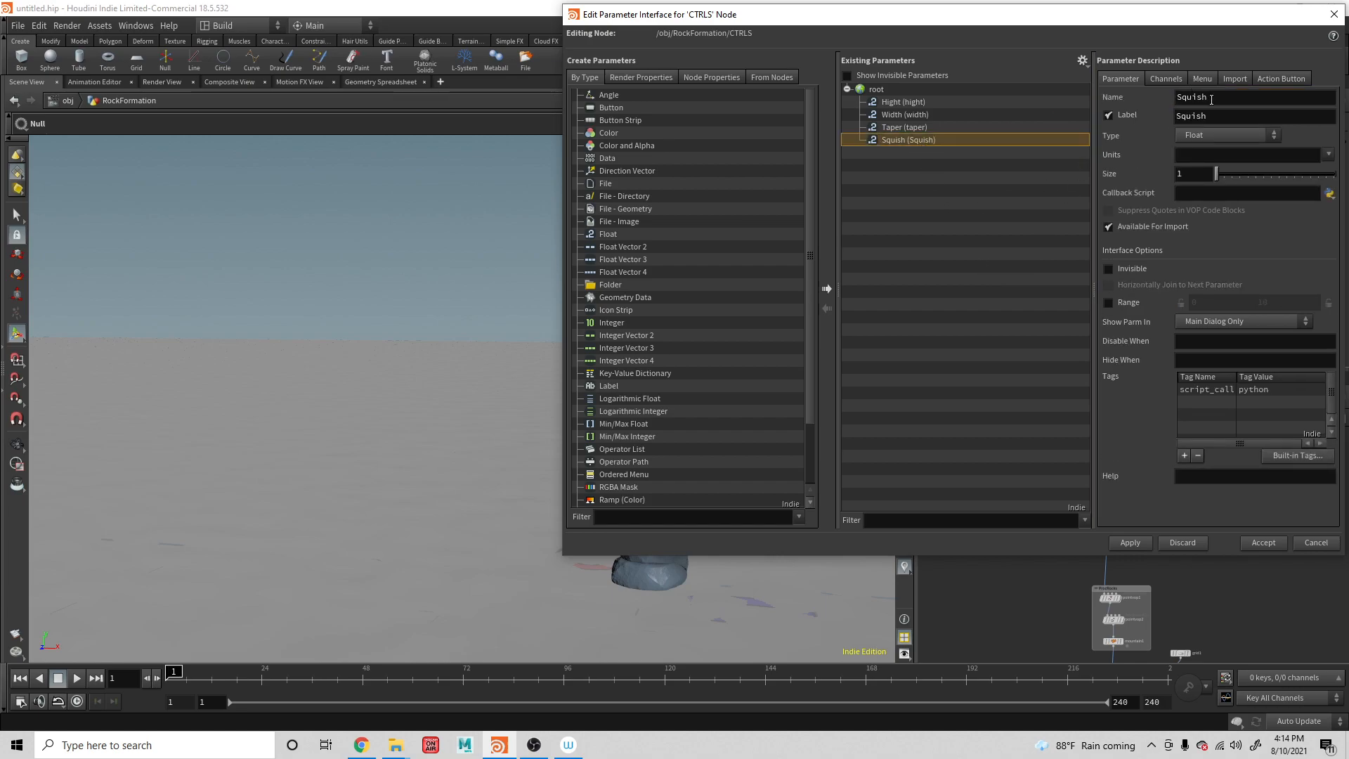
pyautogui.click(1181, 97)
pyautogui.press('Tab')
pyautogui.click(1010, 203)
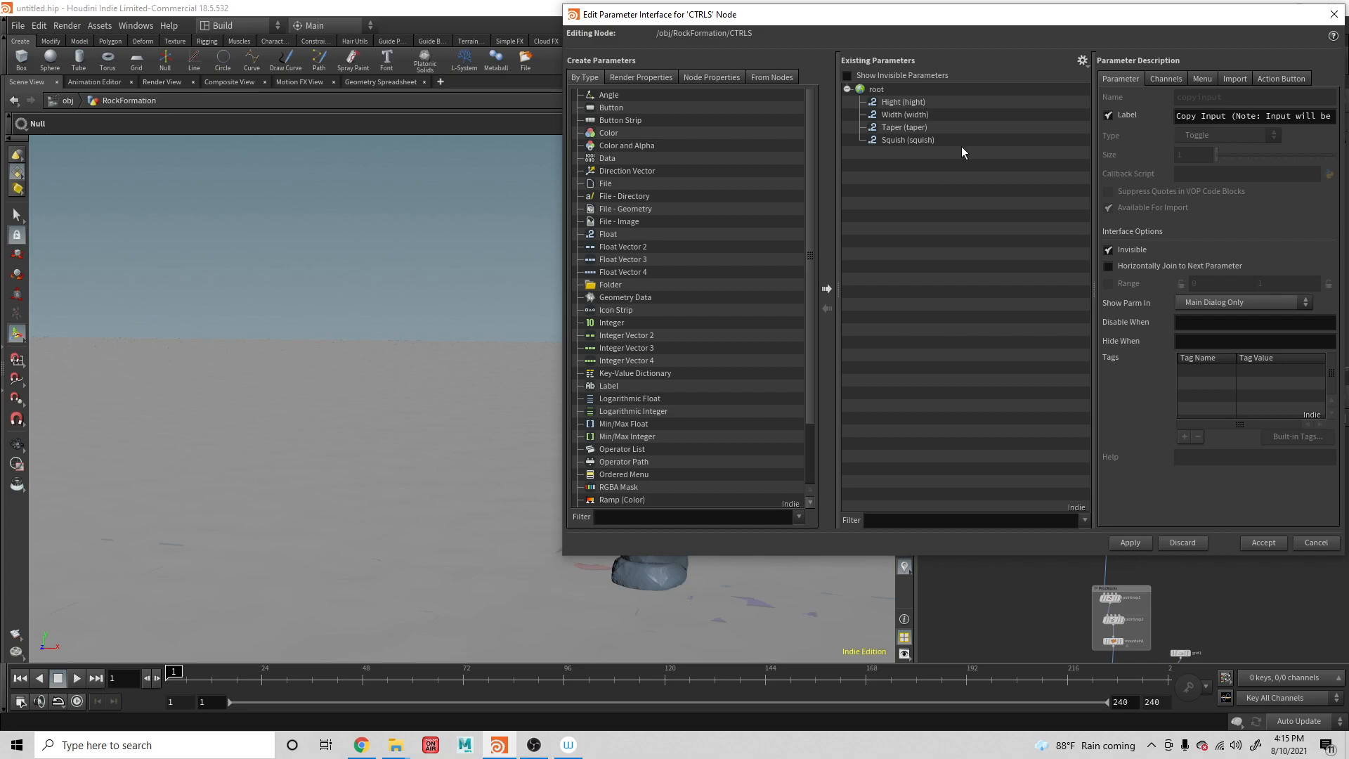
# Add a fifth Float parameter to the CTRLS interface with the name "rocksHight" and the label "rocksHeight"
pyautogui.moveTo(609, 234); pyautogui.dragTo(938, 187)
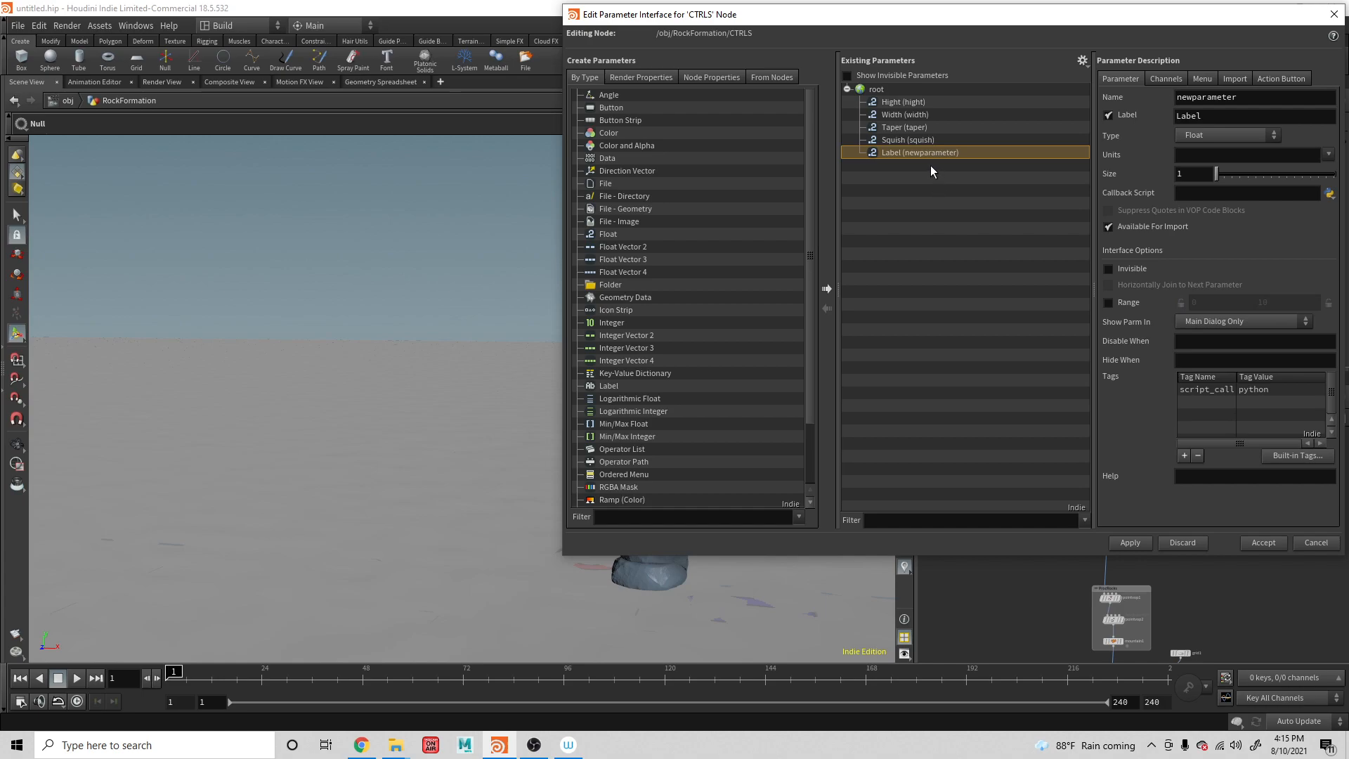
pyautogui.click(1222, 98)
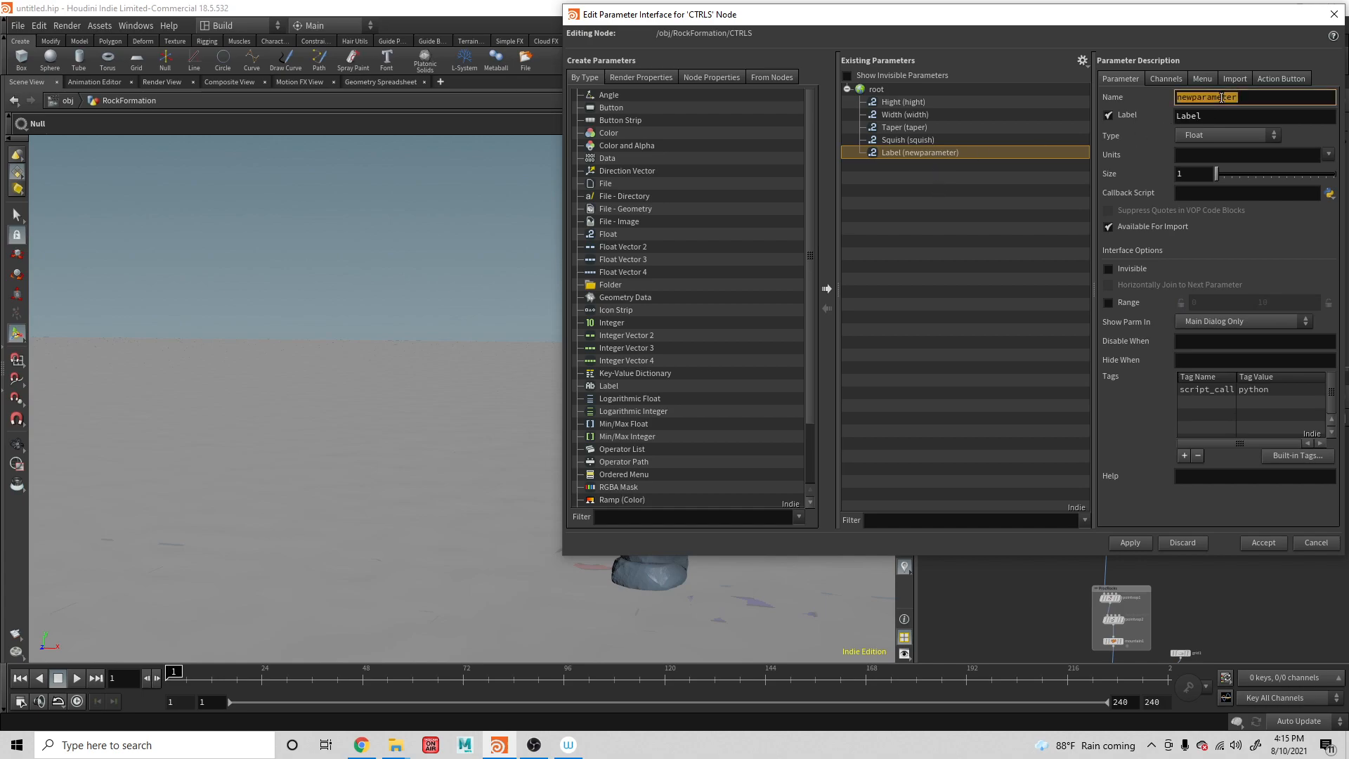
pyautogui.write('rocksHight')
pyautogui.press('Tab')
pyautogui.write('rocksHeigh')
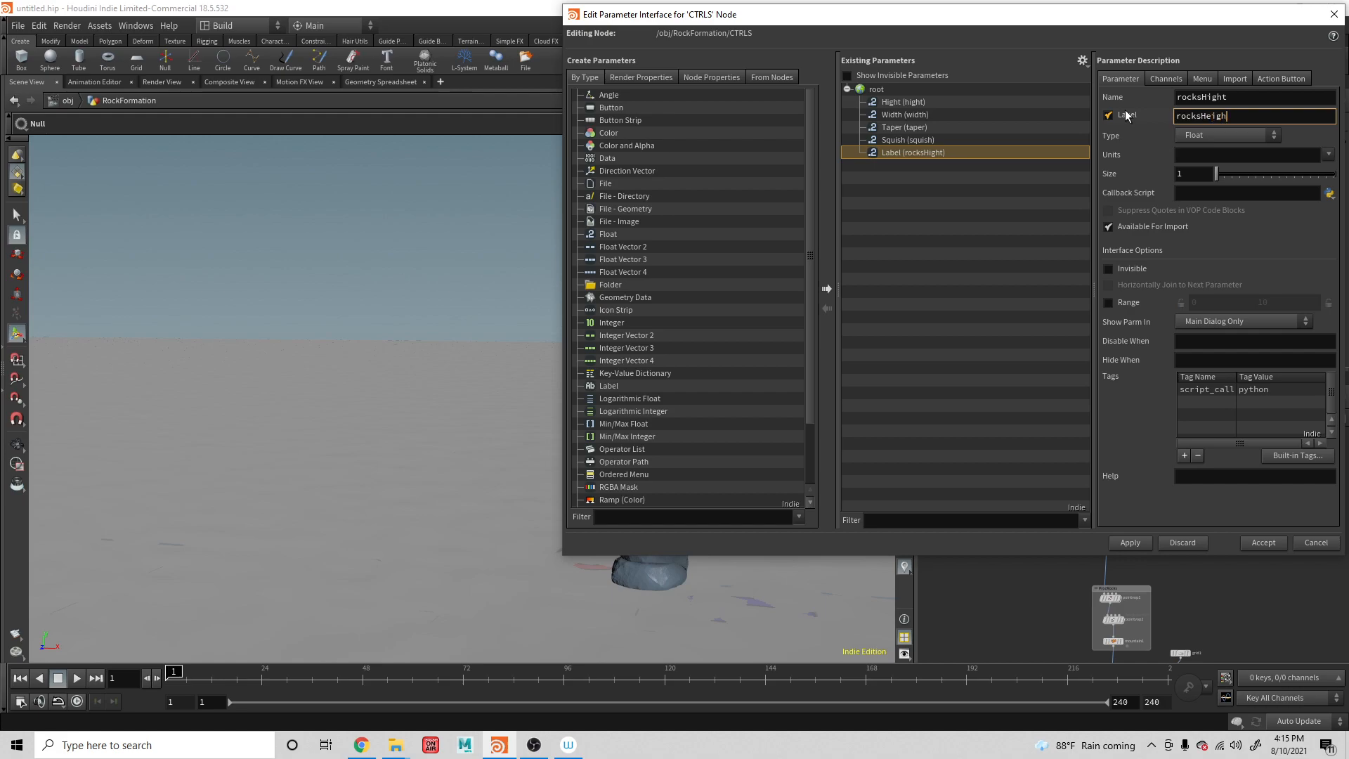
pyautogui.press('BackSpace')
pyautogui.press('BackSpace')
pyautogui.write('ght')
pyautogui.press('Return')
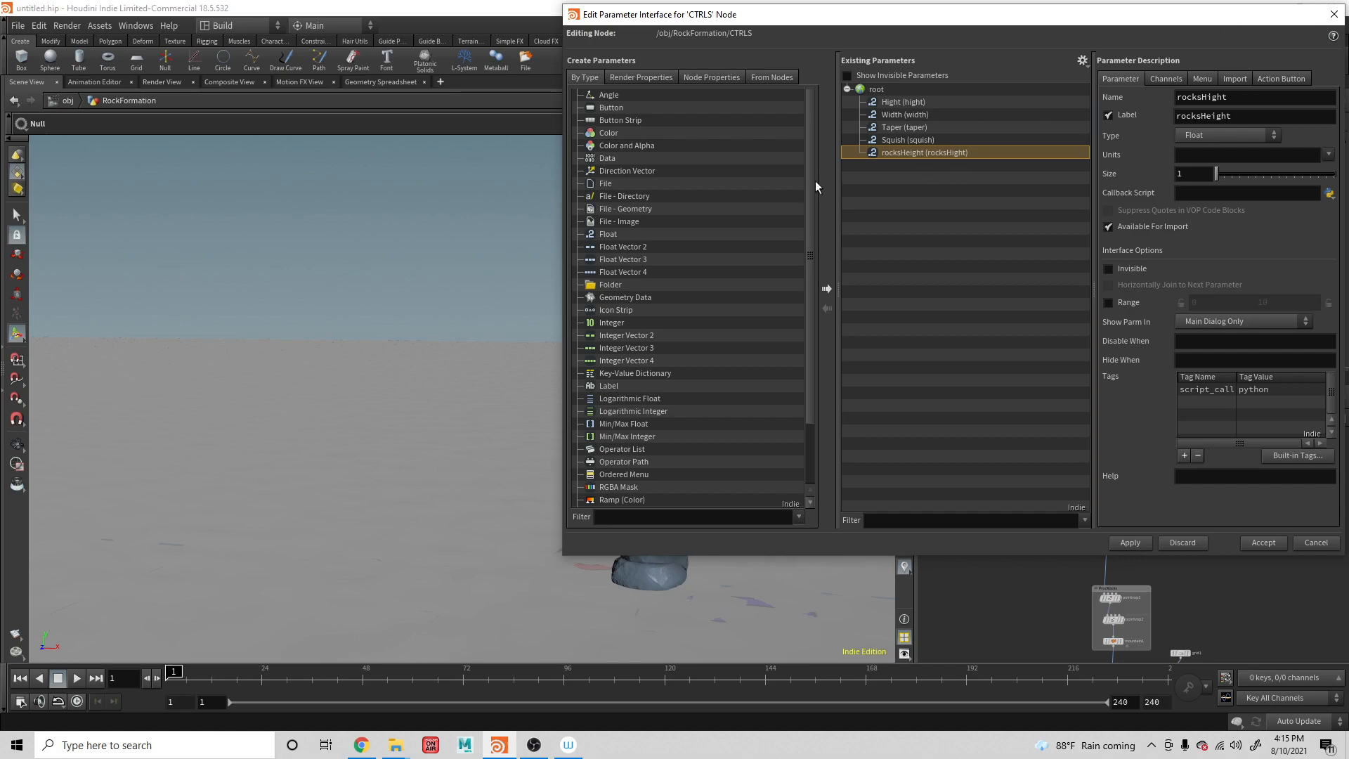
# Add a sixth Float parameter to the CTRLS interface with the name "rockWidth" and the label "Rocks Width"
pyautogui.moveTo(597, 234); pyautogui.dragTo(915, 213)
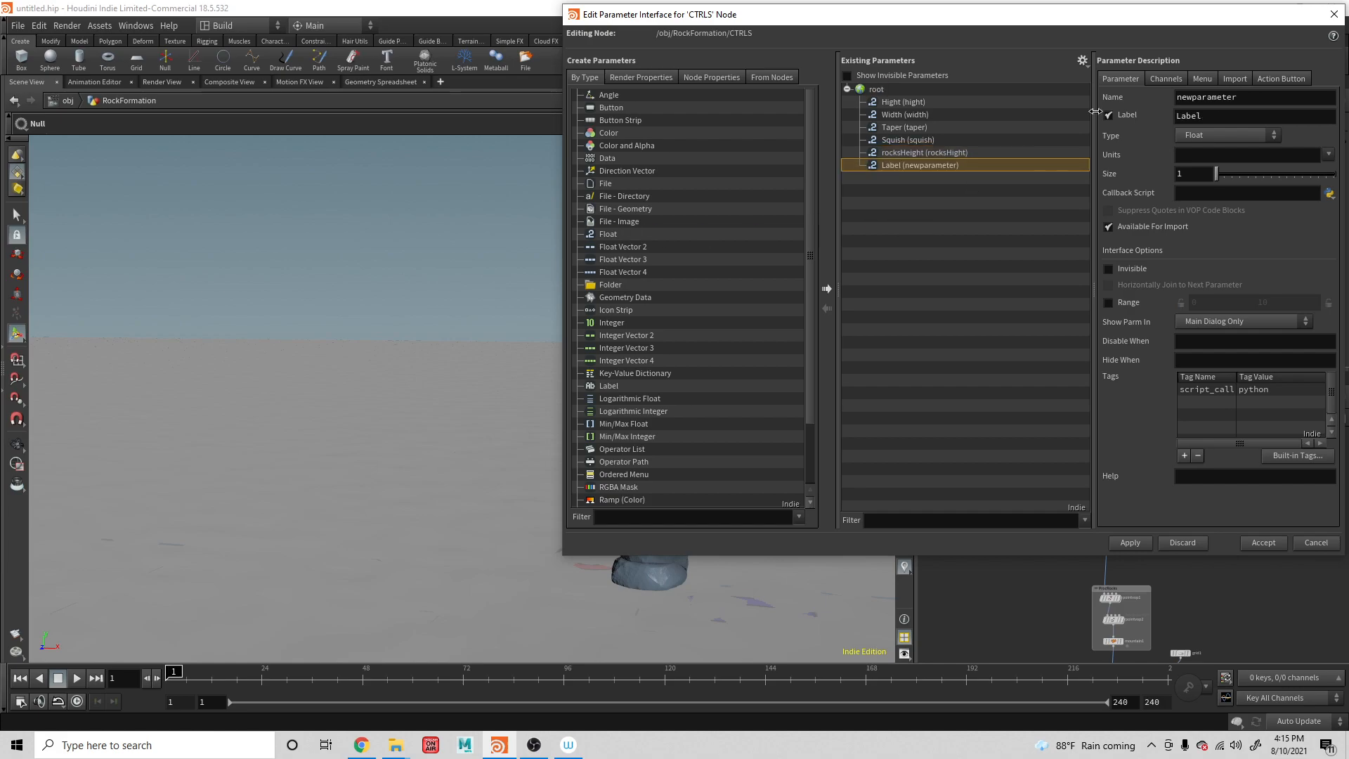
pyautogui.doubleClick(1208, 97)
pyautogui.write('rockWidth')
pyautogui.press('Tab')
pyautogui.write('Rock')
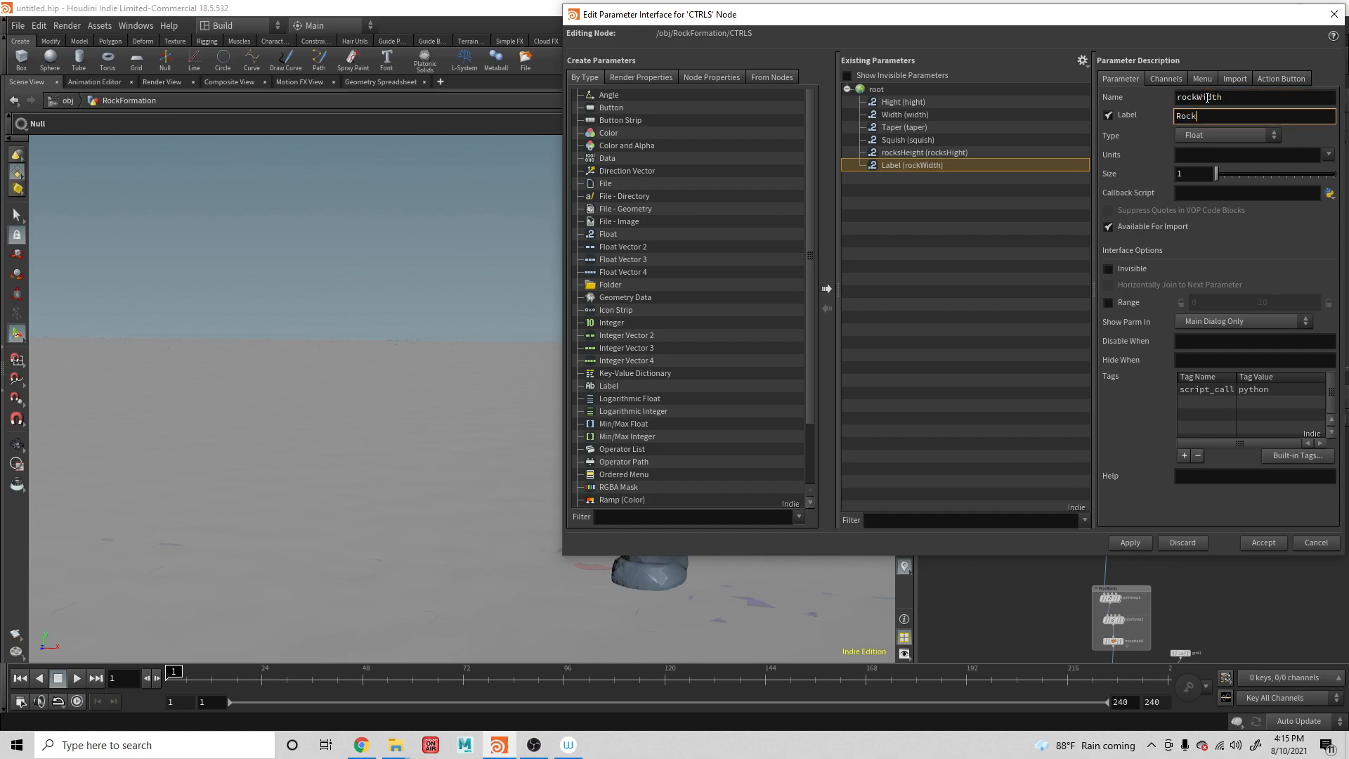
pyautogui.write('s Width')
pyautogui.press('Return')
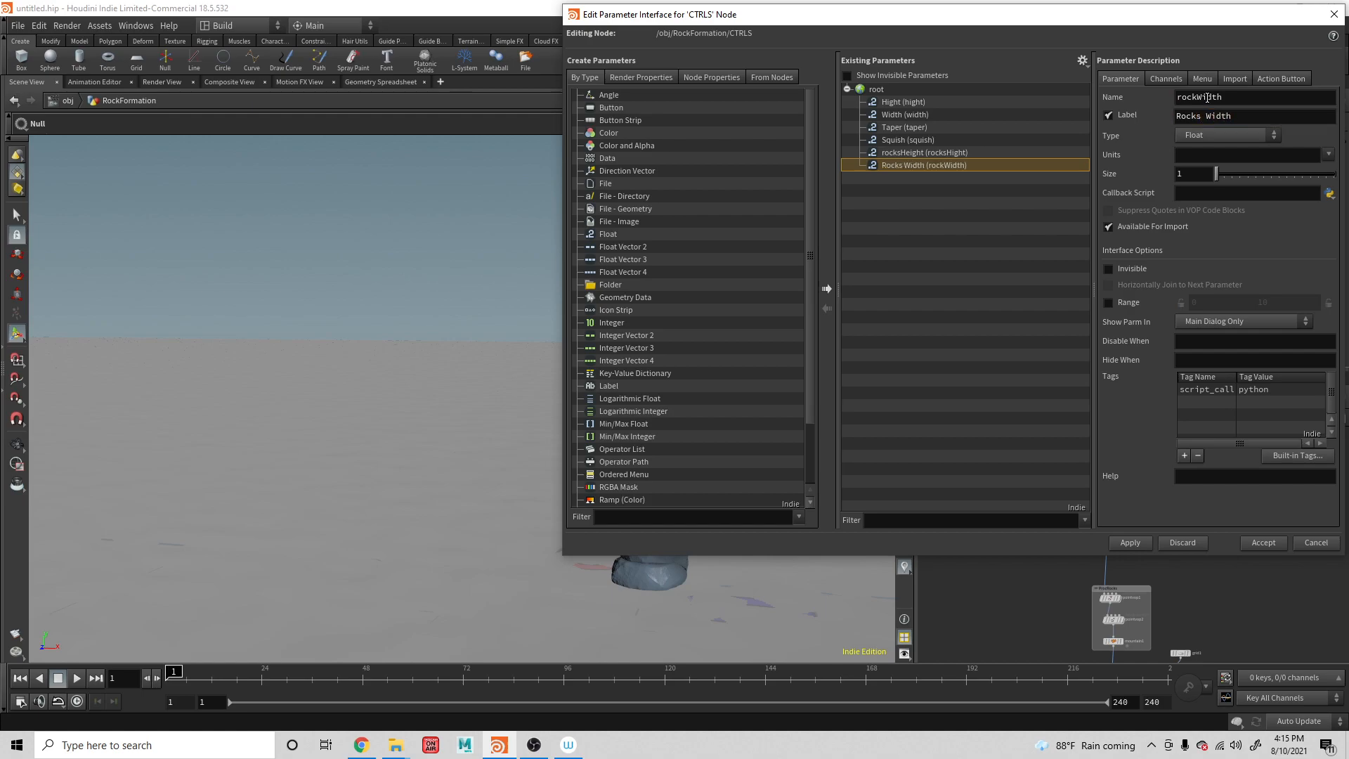
# Rename the rocksHight parameter to "rockHight" with the label "Rock Height", and accept the CTRLS interface changes
pyautogui.click(940, 153)
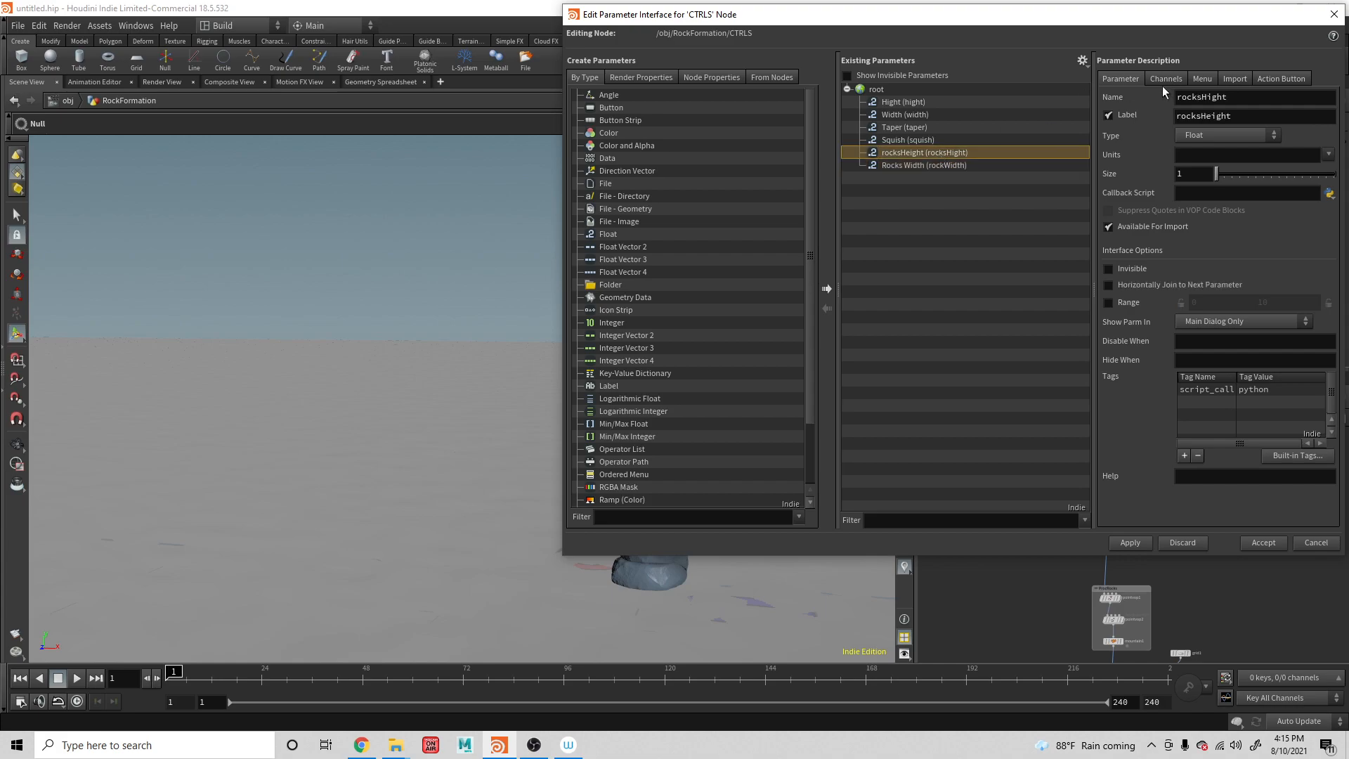
pyautogui.click(1203, 96)
pyautogui.press('BackSpace')
pyautogui.click(1200, 116)
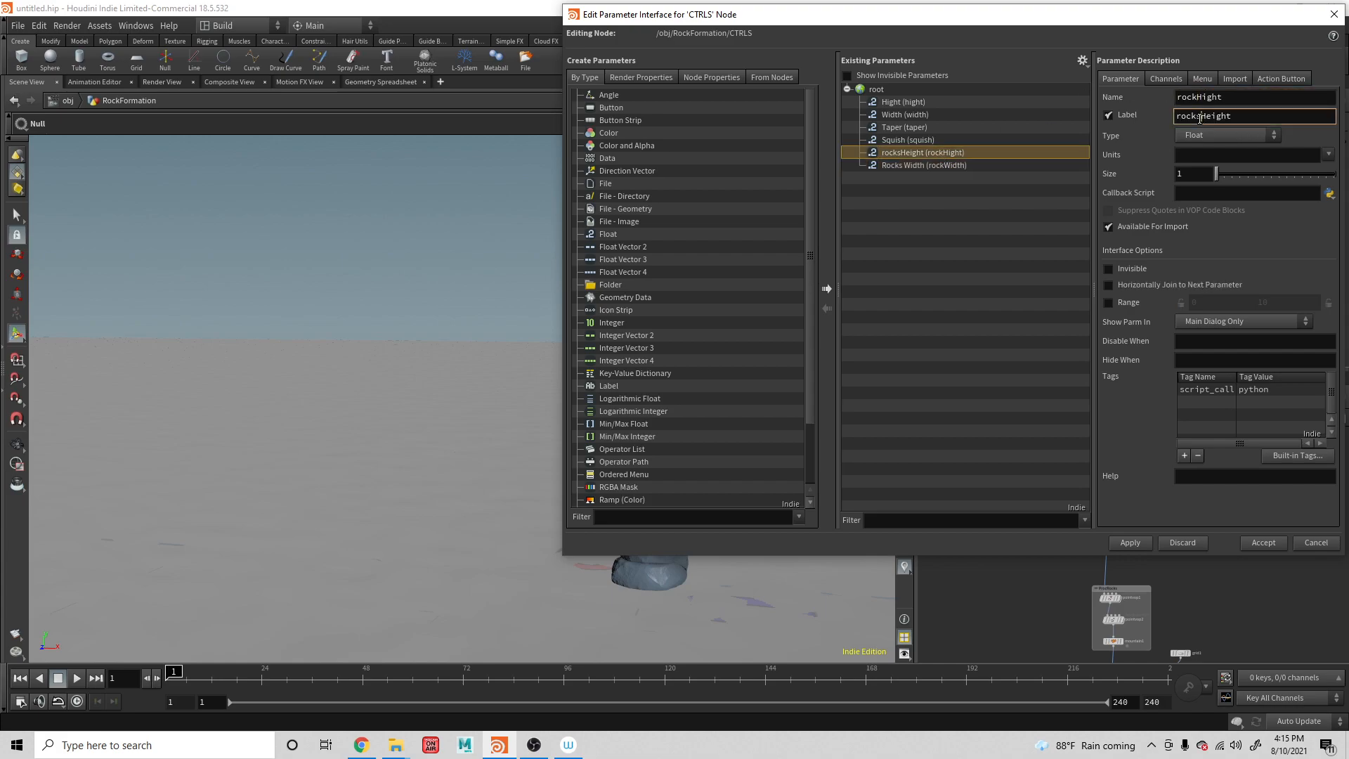
pyautogui.press('BackSpace')
pyautogui.press('BackSpace')
pyautogui.write('R')
pyautogui.click(1271, 542)
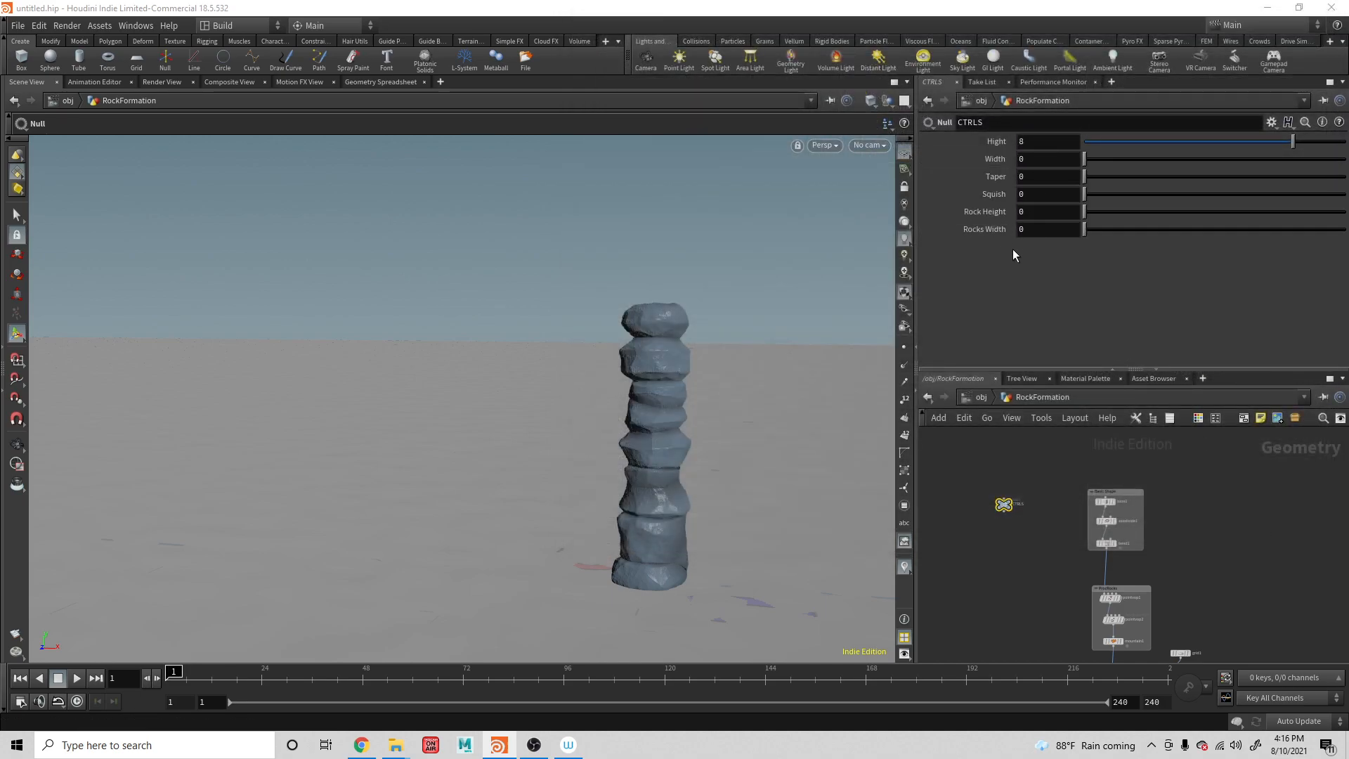
# Set the default value of the Width parameter to 1 in the CTRLS interface and accept the change
pyautogui.click(1034, 158)
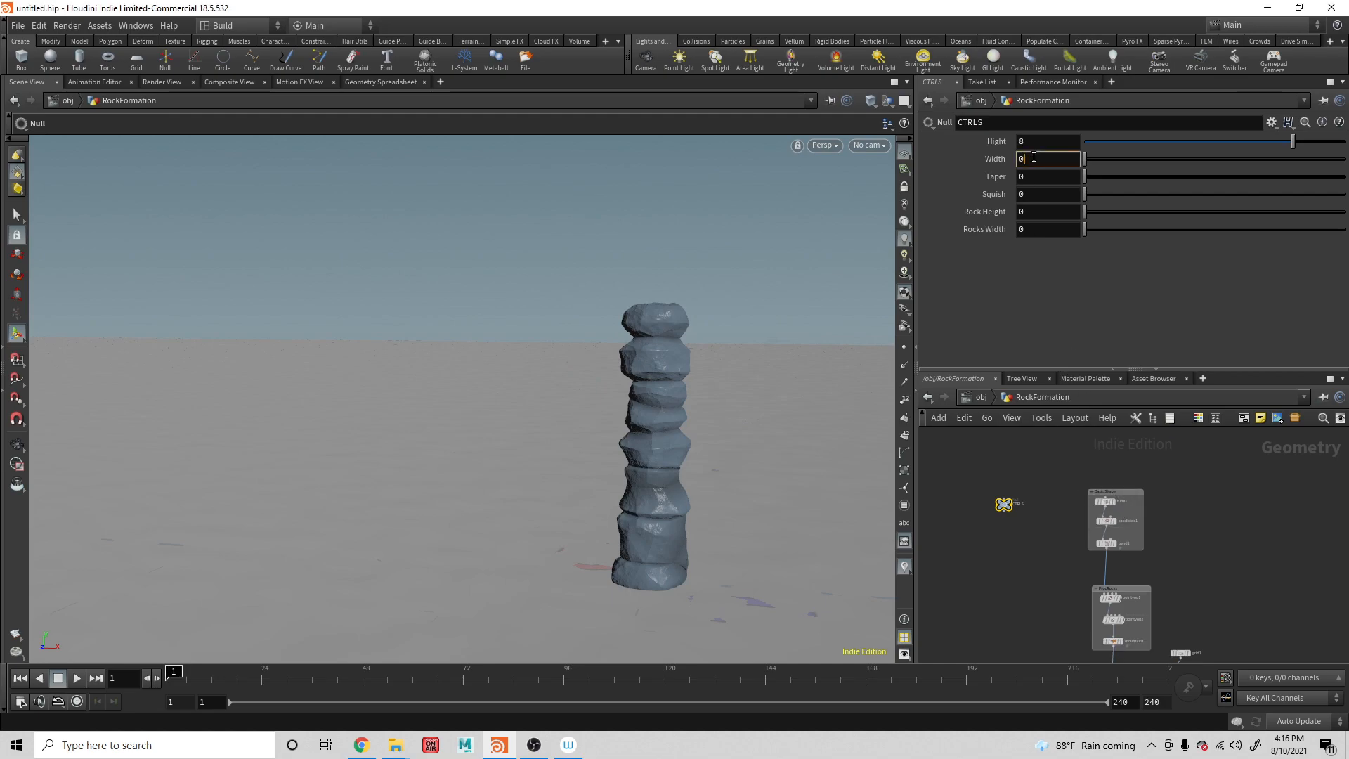
pyautogui.click(1106, 501)
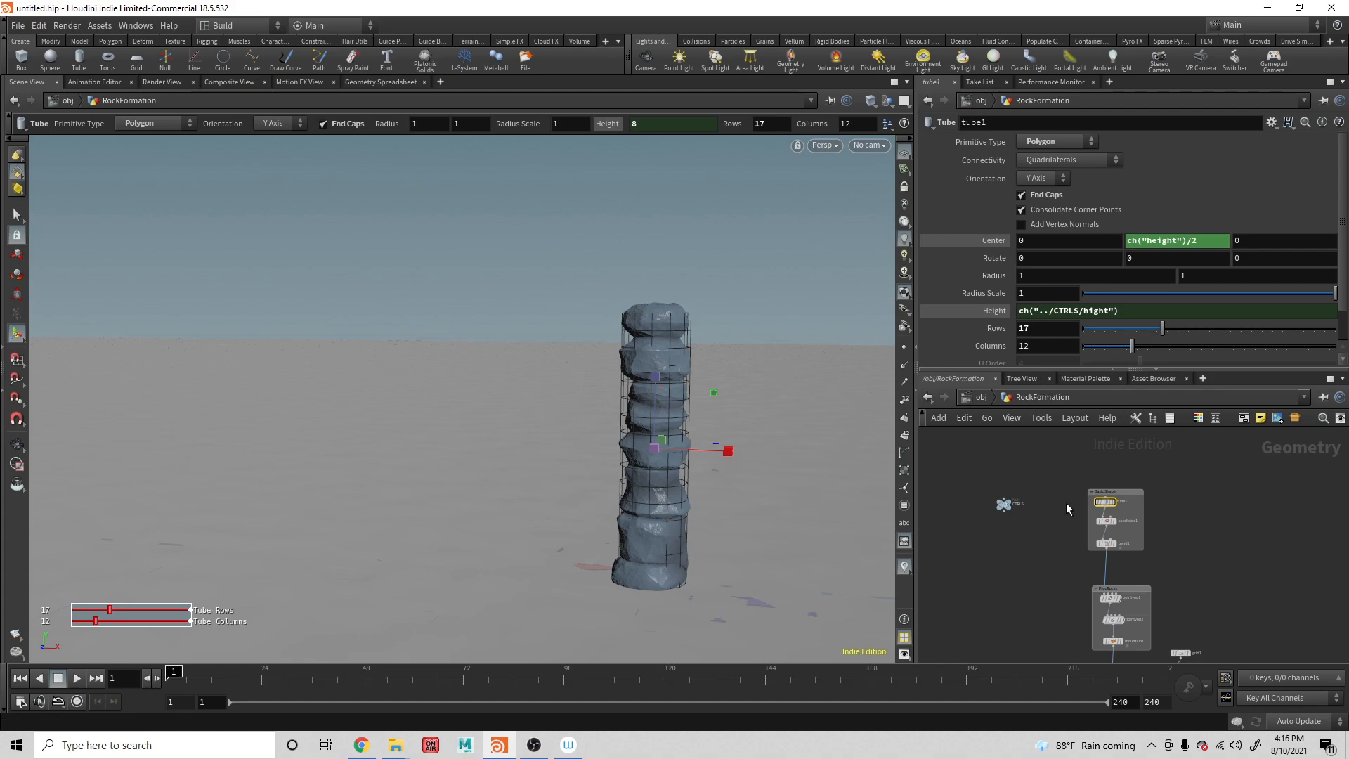
pyautogui.click(1004, 506)
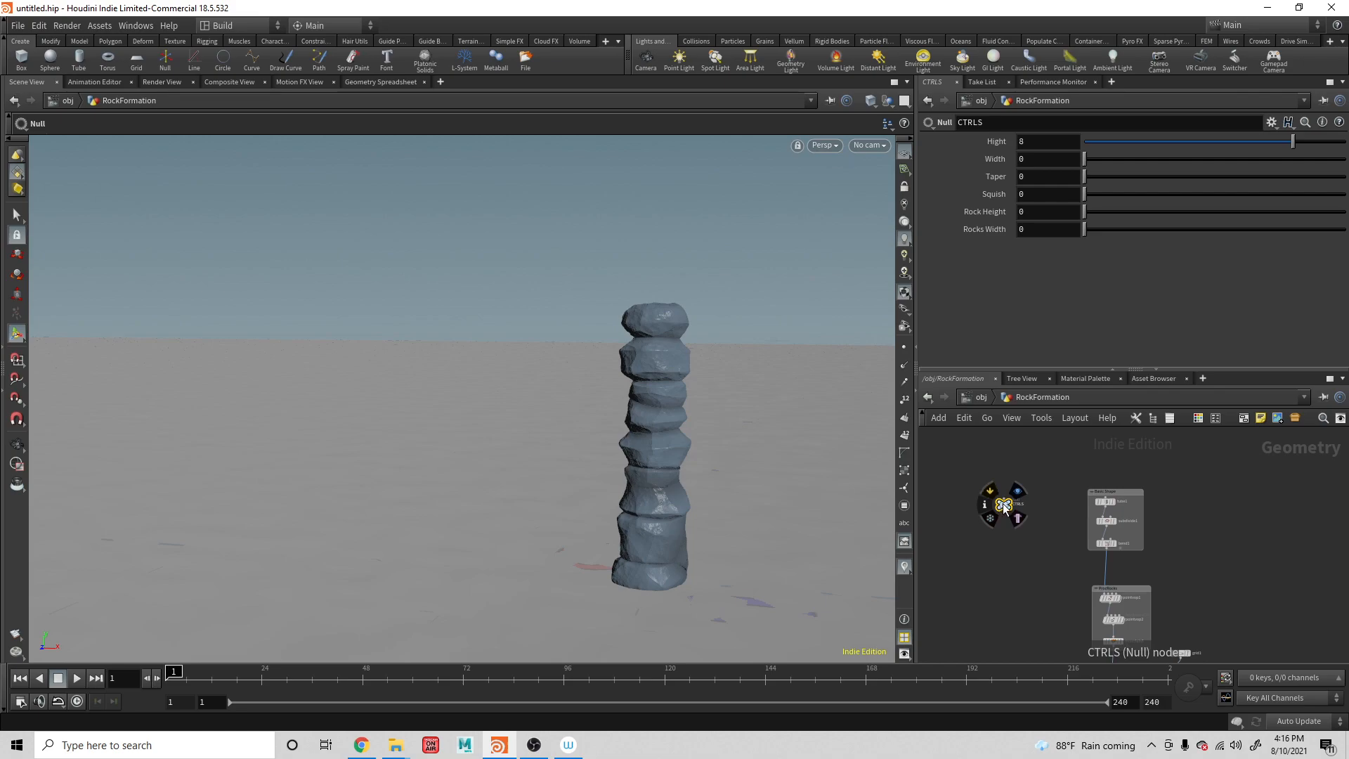
pyautogui.click(1272, 122)
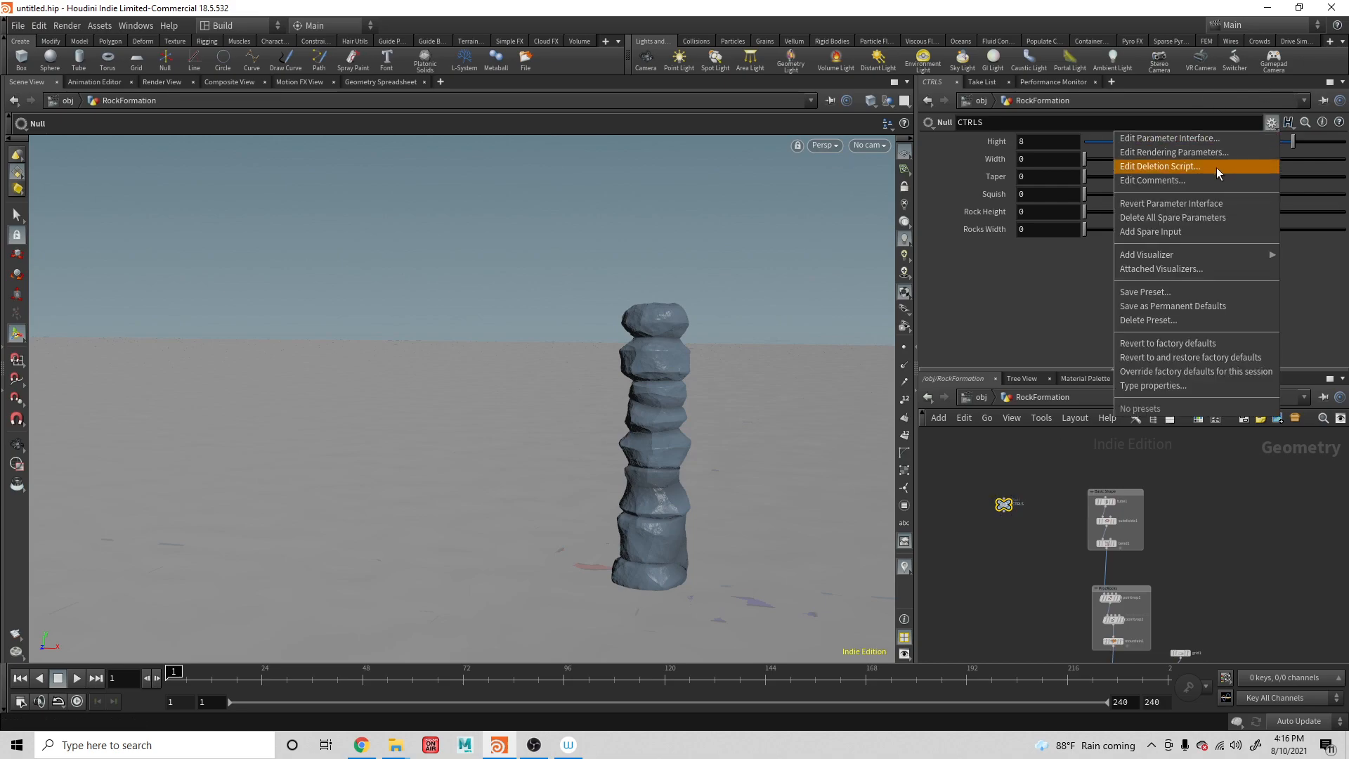
pyautogui.click(1203, 139)
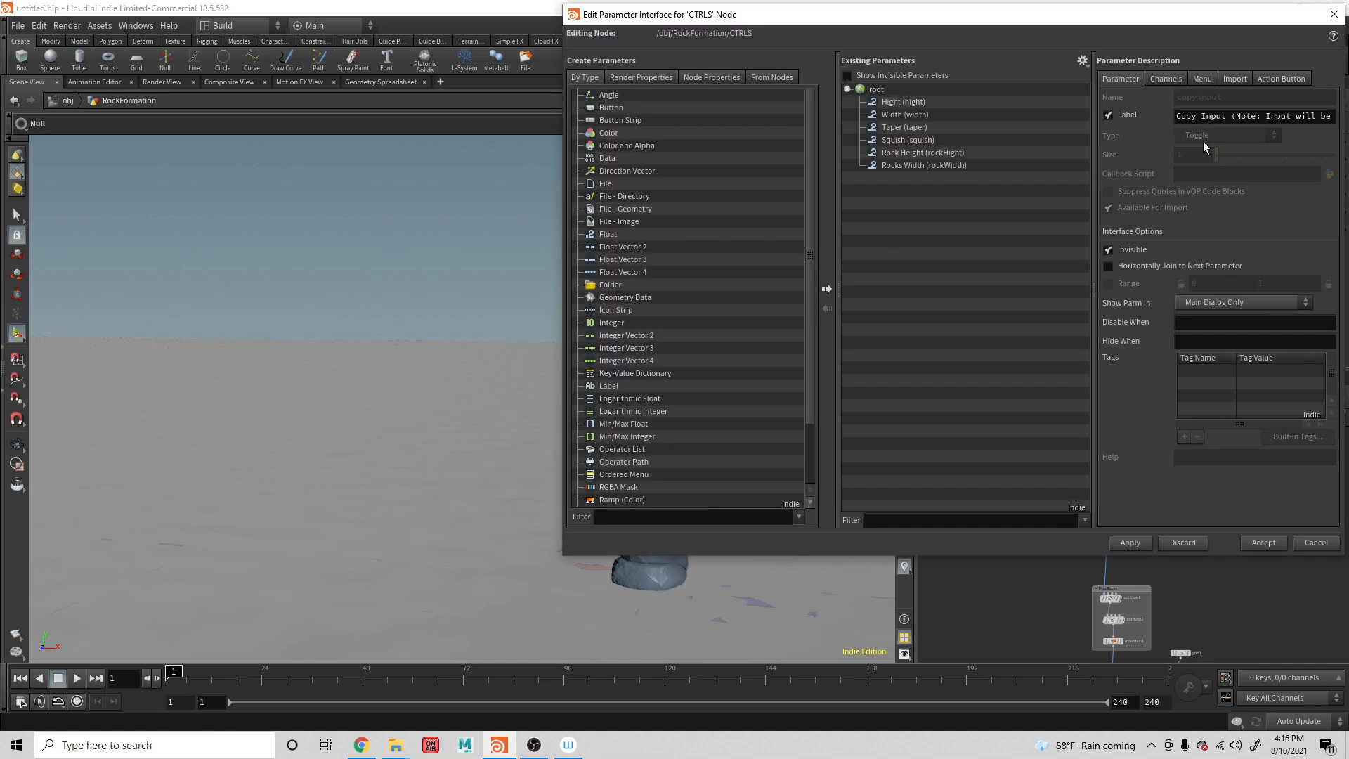
pyautogui.click(914, 115)
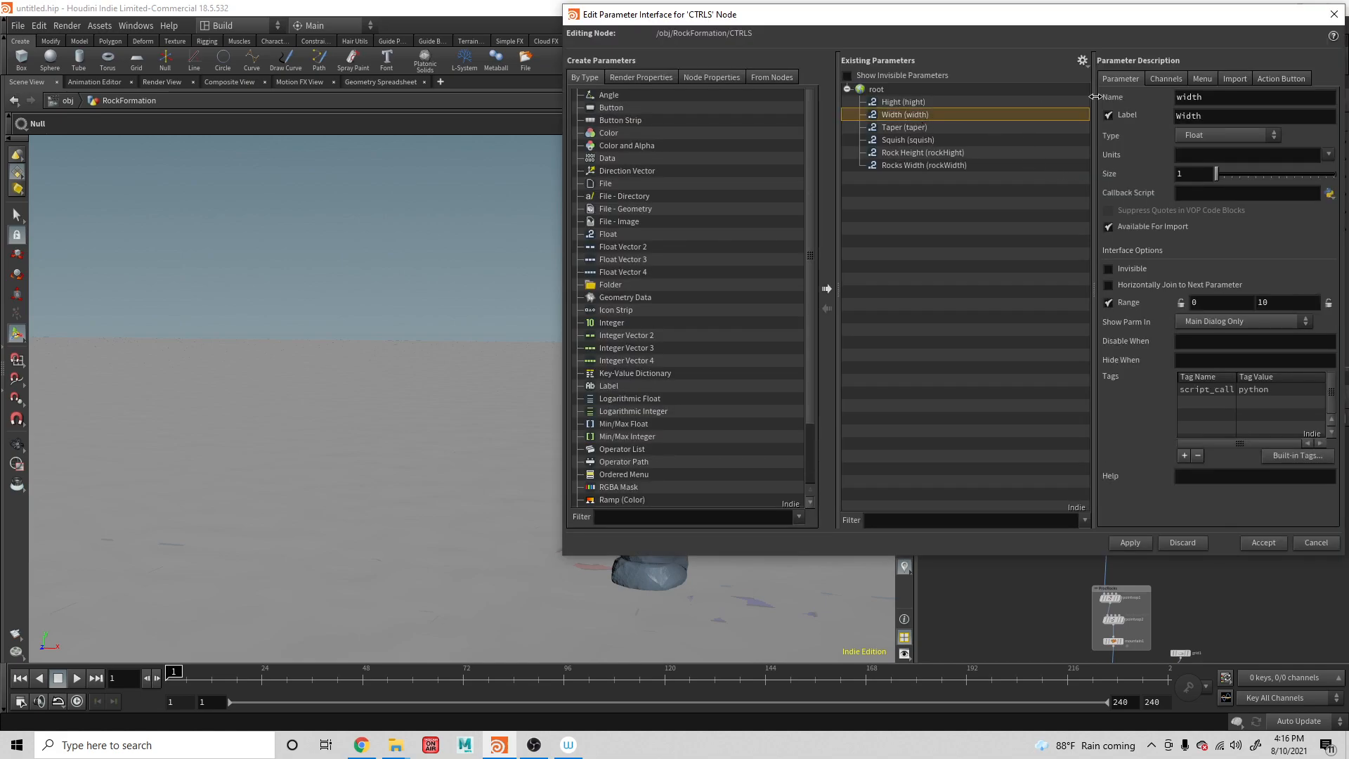
pyautogui.click(1166, 78)
pyautogui.click(1196, 144)
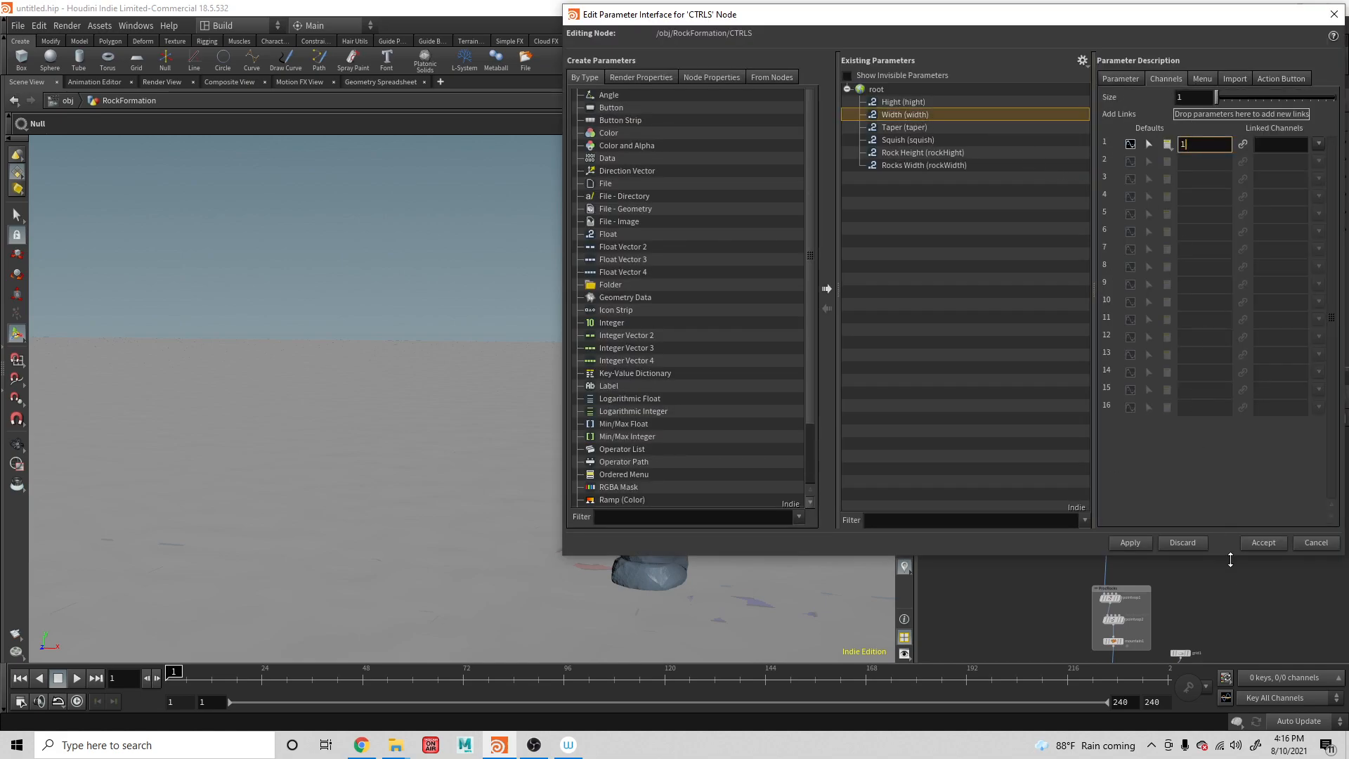
pyautogui.click(1264, 544)
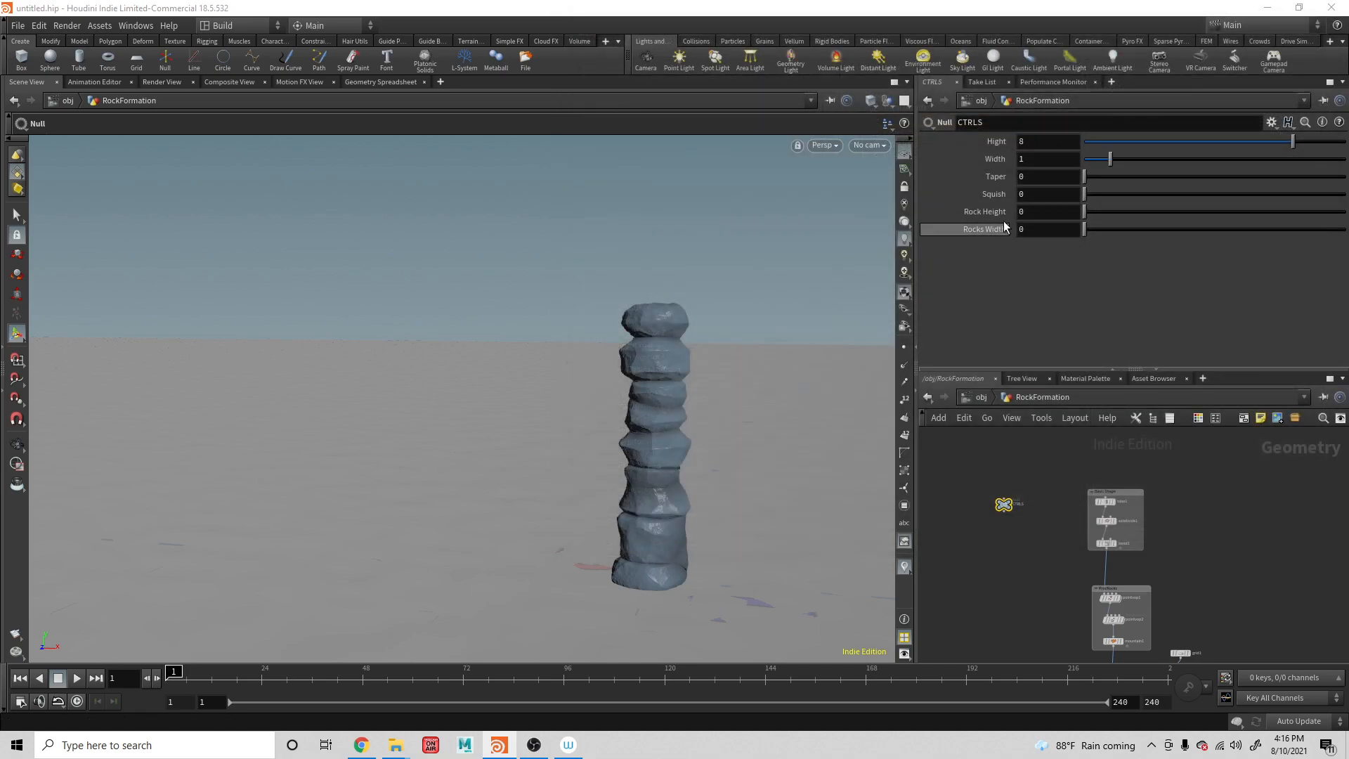
# Copy the Width parameter from CTRLS and paste it as a relative reference into the Radius Scale of tube1
pyautogui.rightClick(1036, 173)
pyautogui.rightClick(1044, 156)
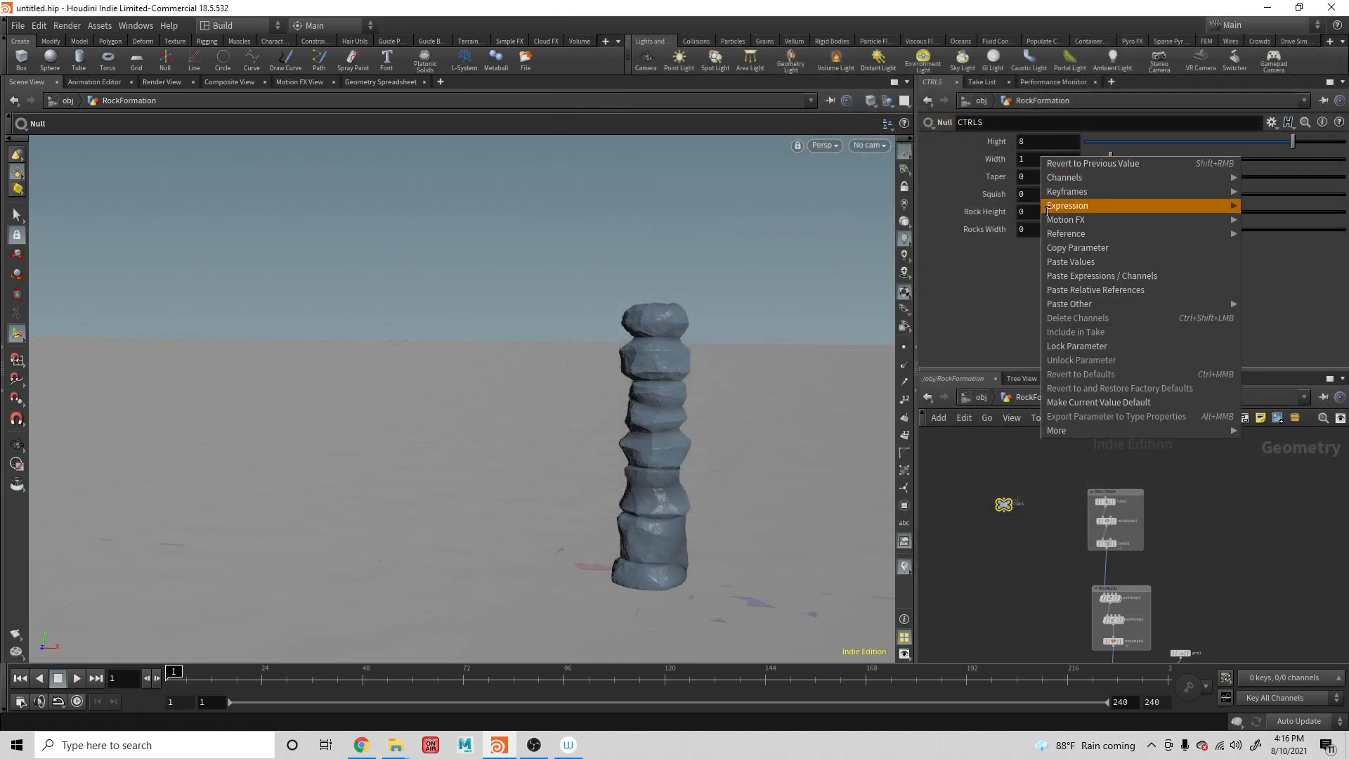
pyautogui.click(1097, 257)
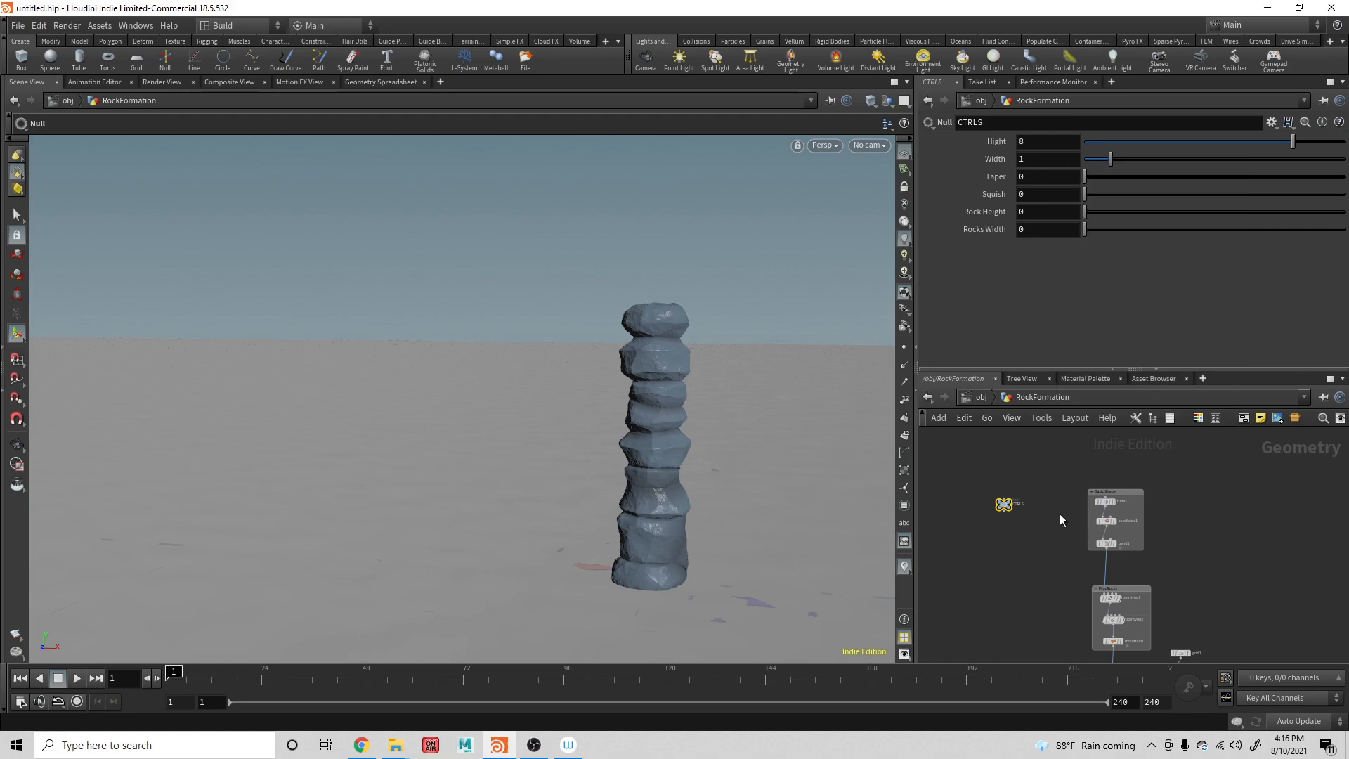
pyautogui.click(1108, 507)
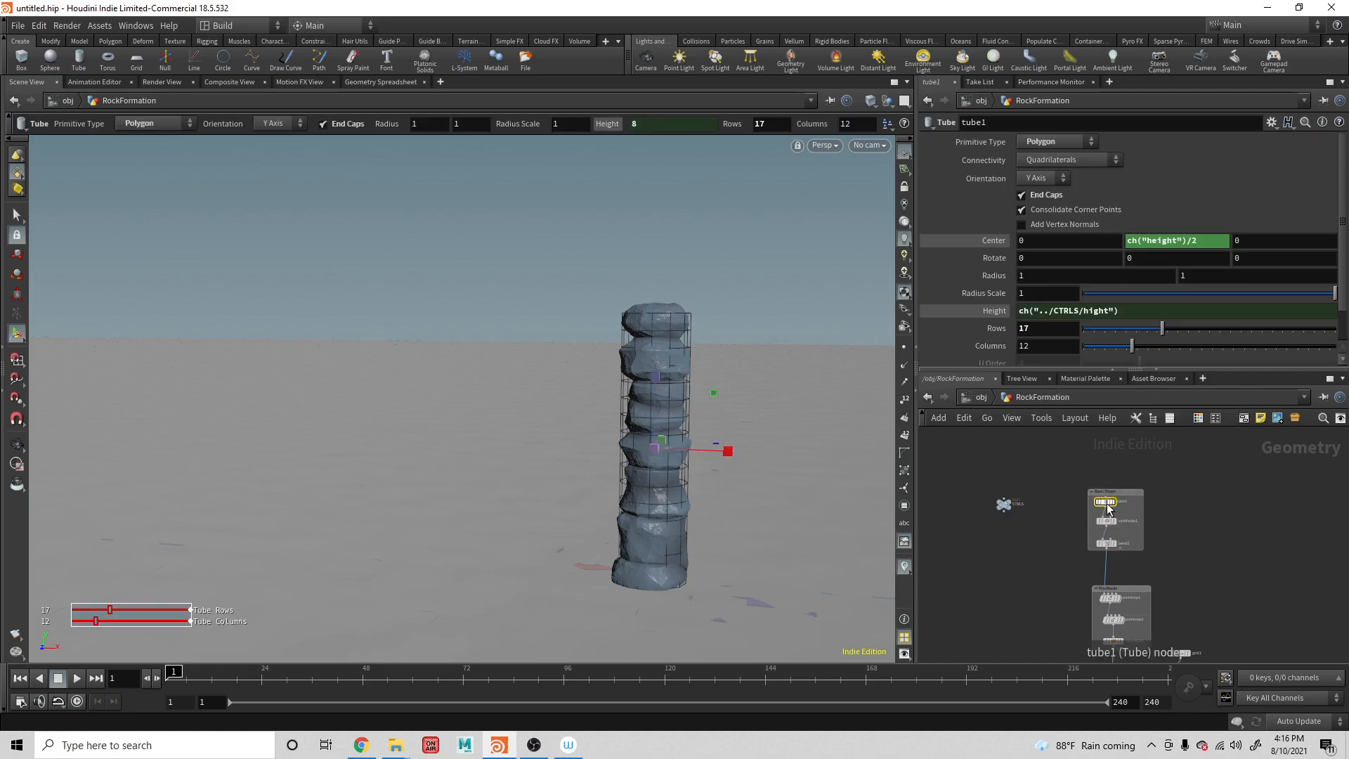
pyautogui.rightClick(1027, 293)
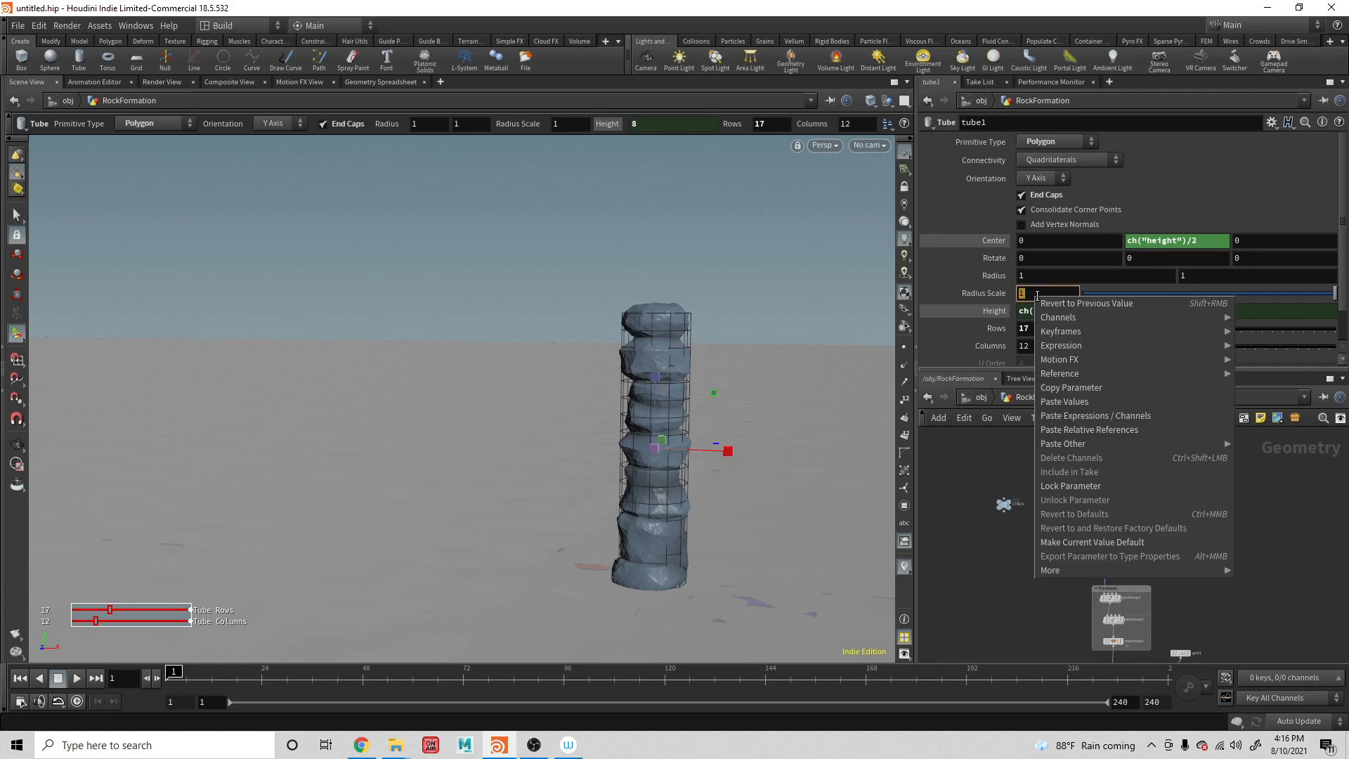
pyautogui.click(1089, 429)
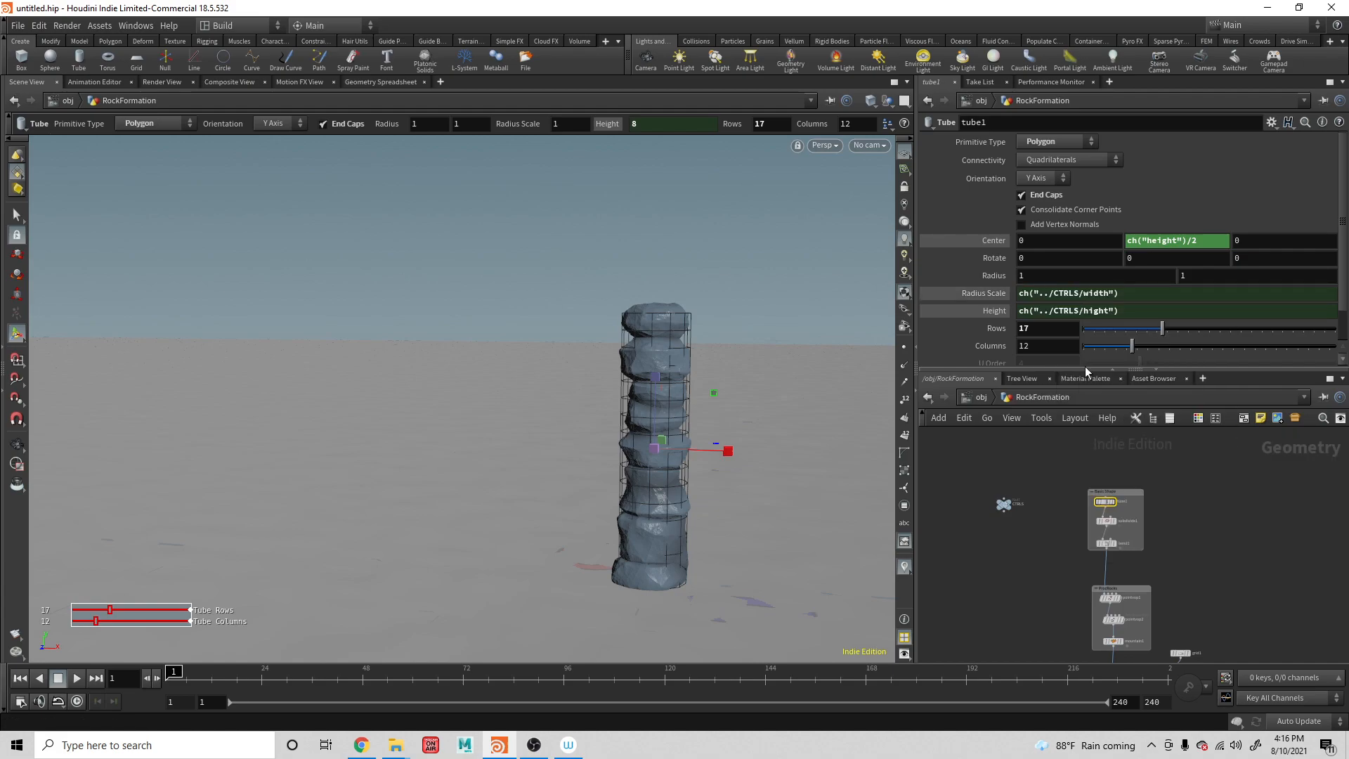
# Test the Width control on CTRLS at about 4.04 and undo the change
pyautogui.click(1006, 505)
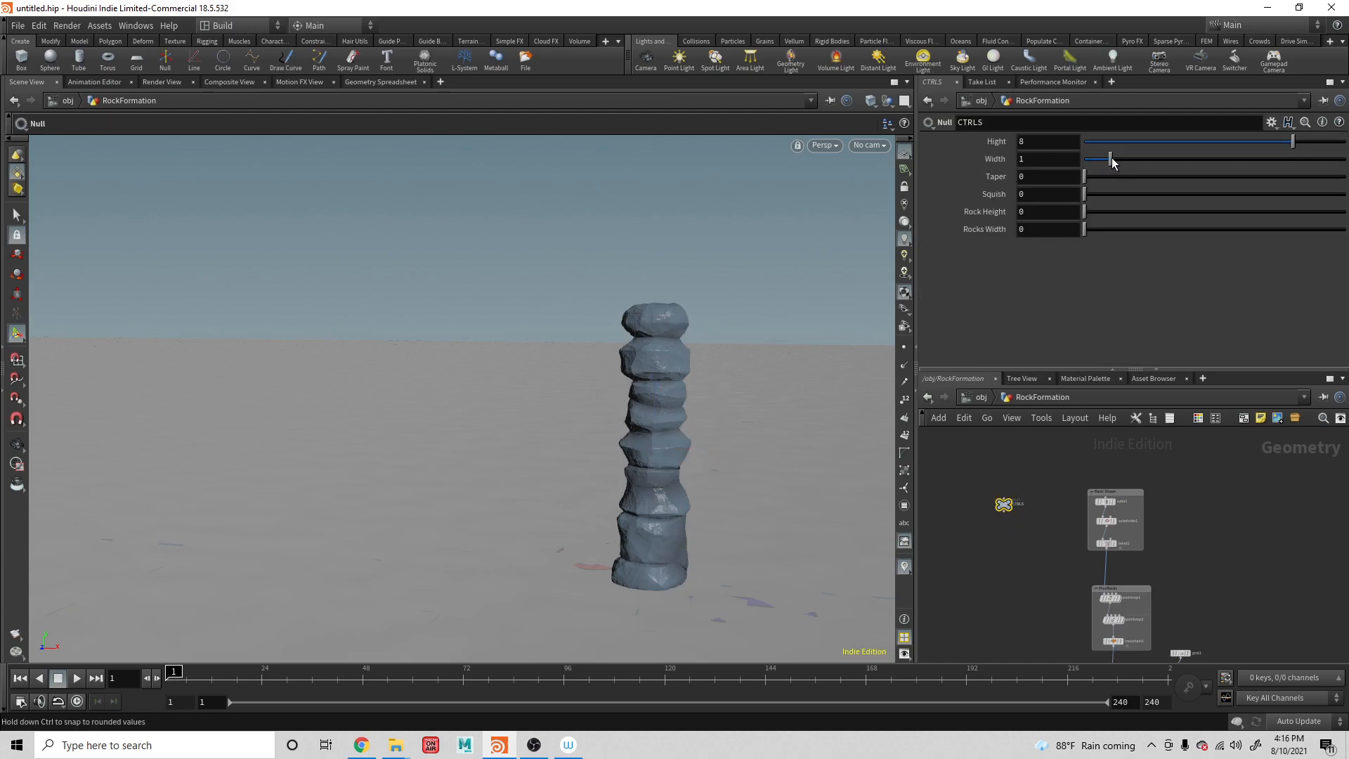
pyautogui.moveTo(1112, 158); pyautogui.dragTo(1191, 158)
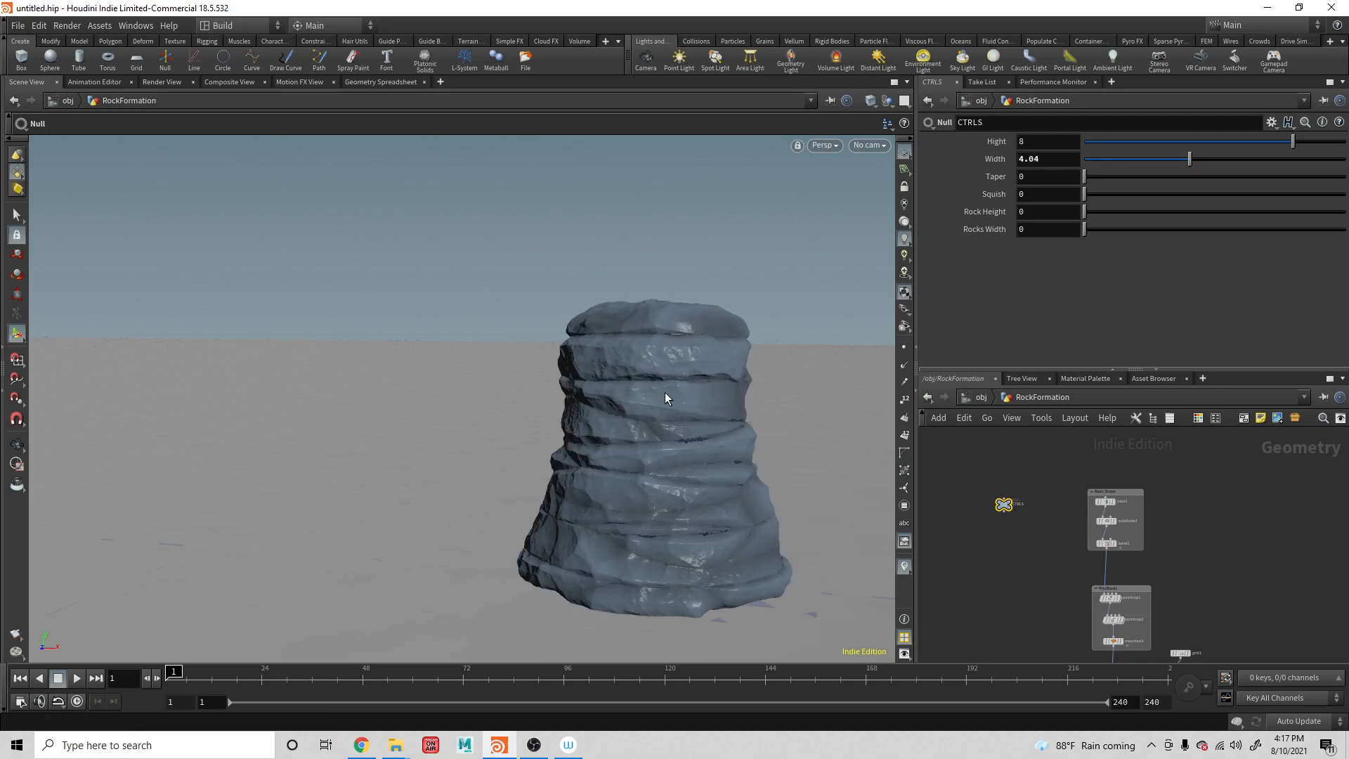
pyautogui.hotkey('ctrl', 'z')
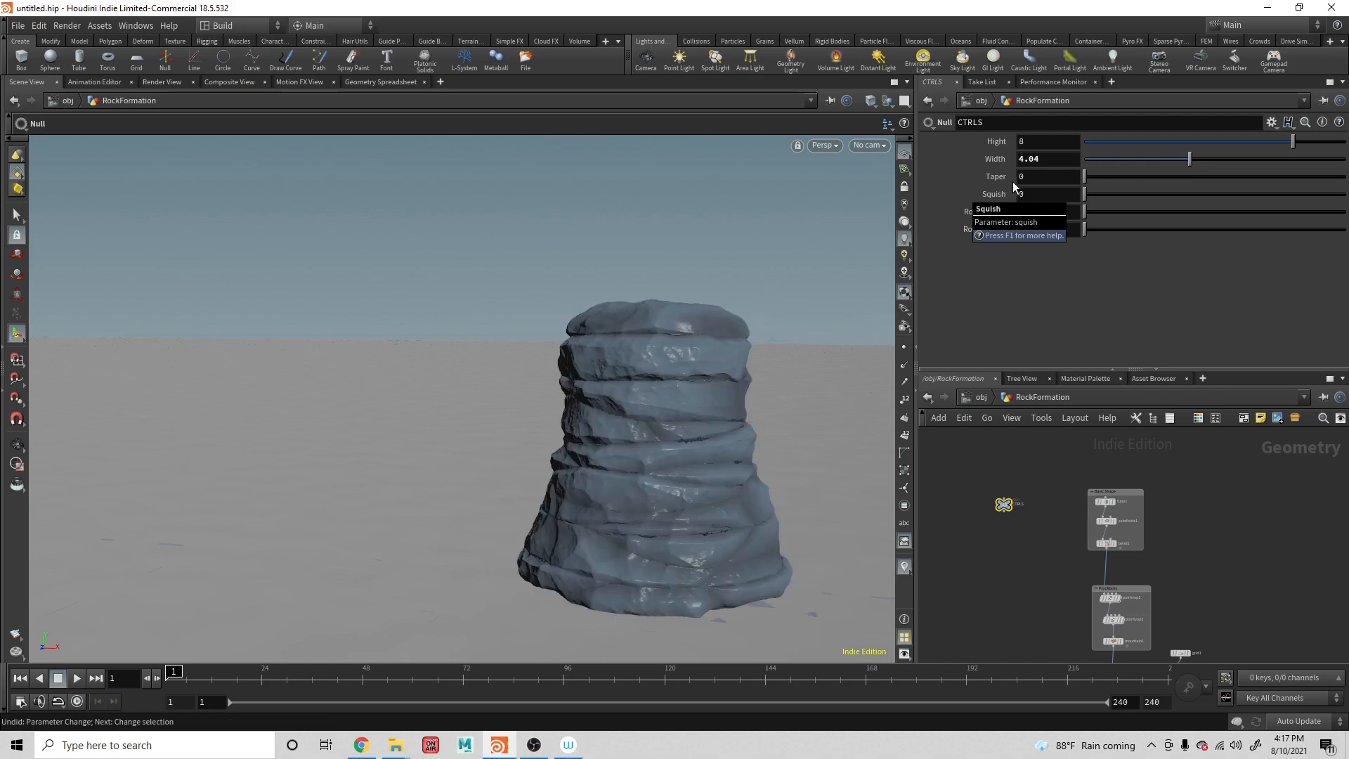
pyautogui.hotkey('ctrl', 'z')
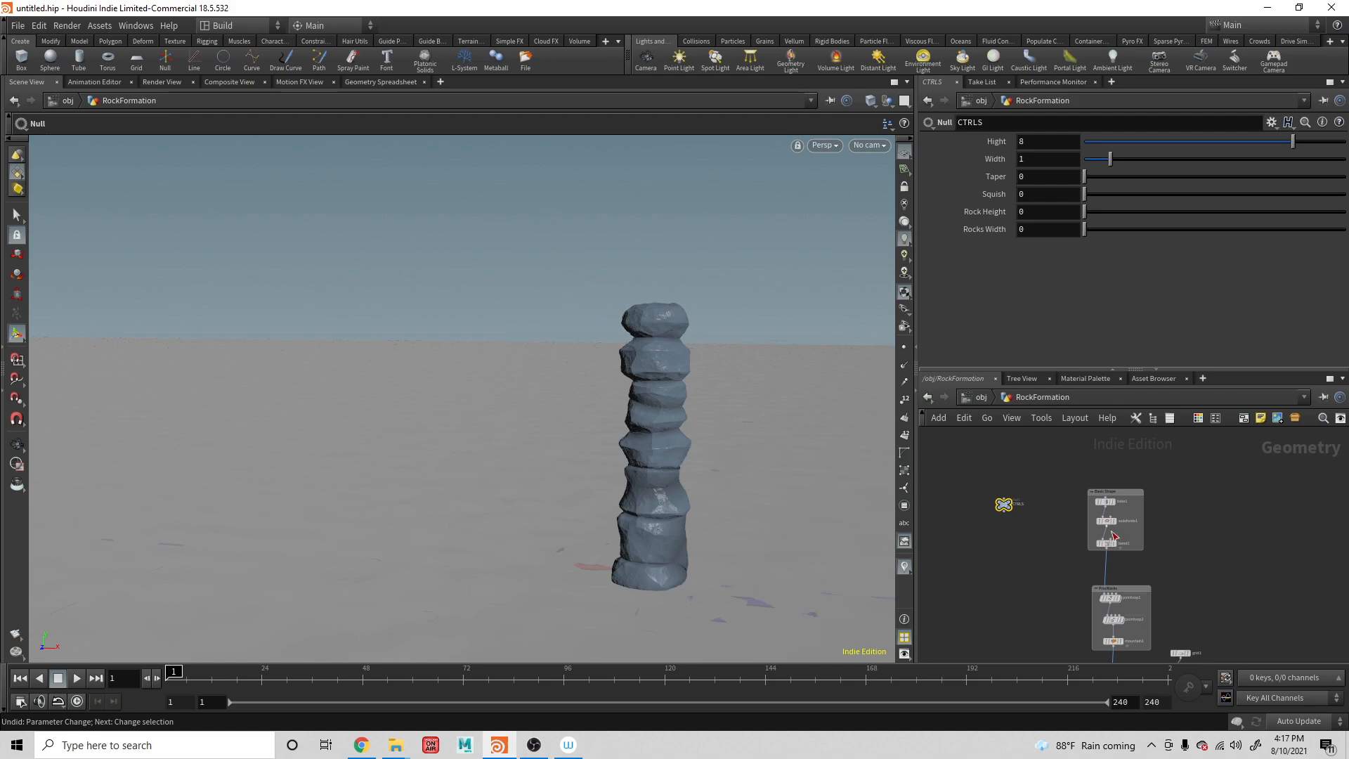
# Set the Taper value of the bend1 node to 0.6
pyautogui.moveTo(1107, 527)
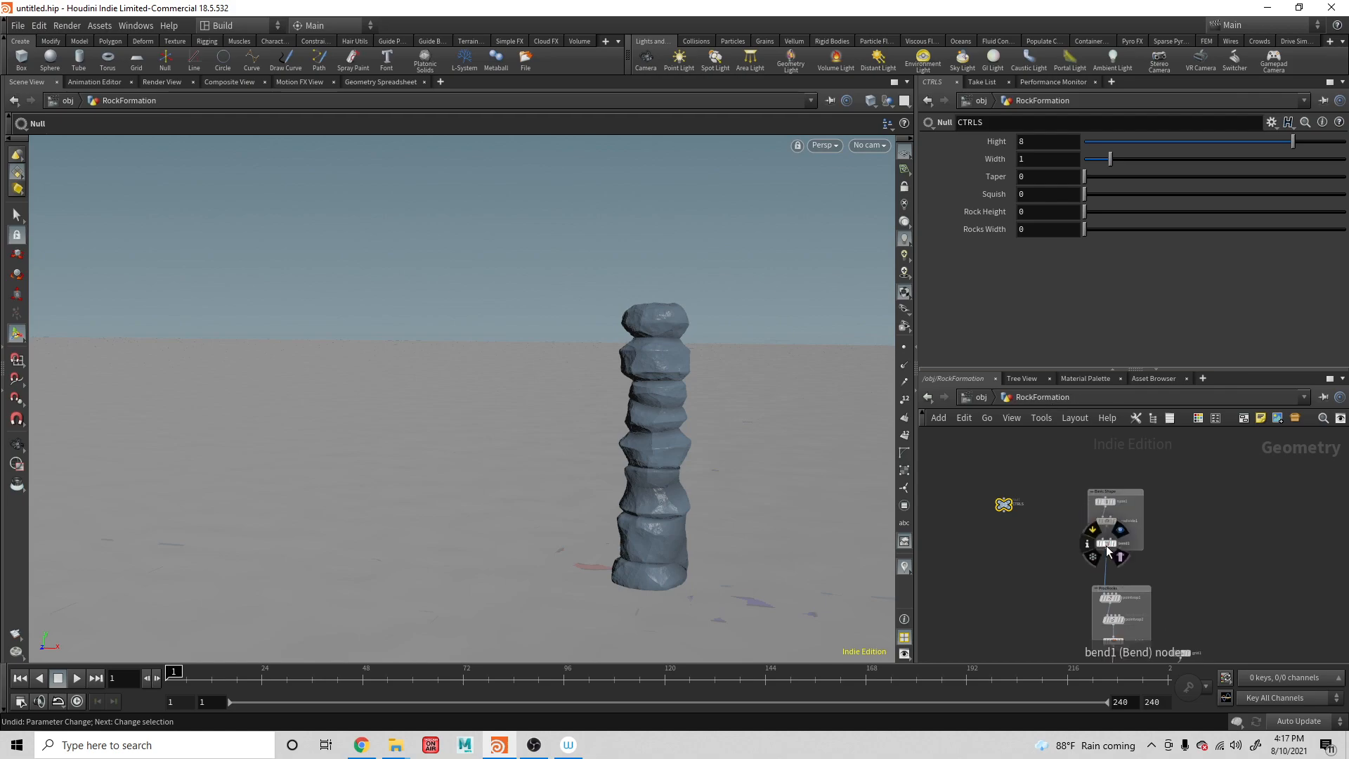
pyautogui.click(1106, 544)
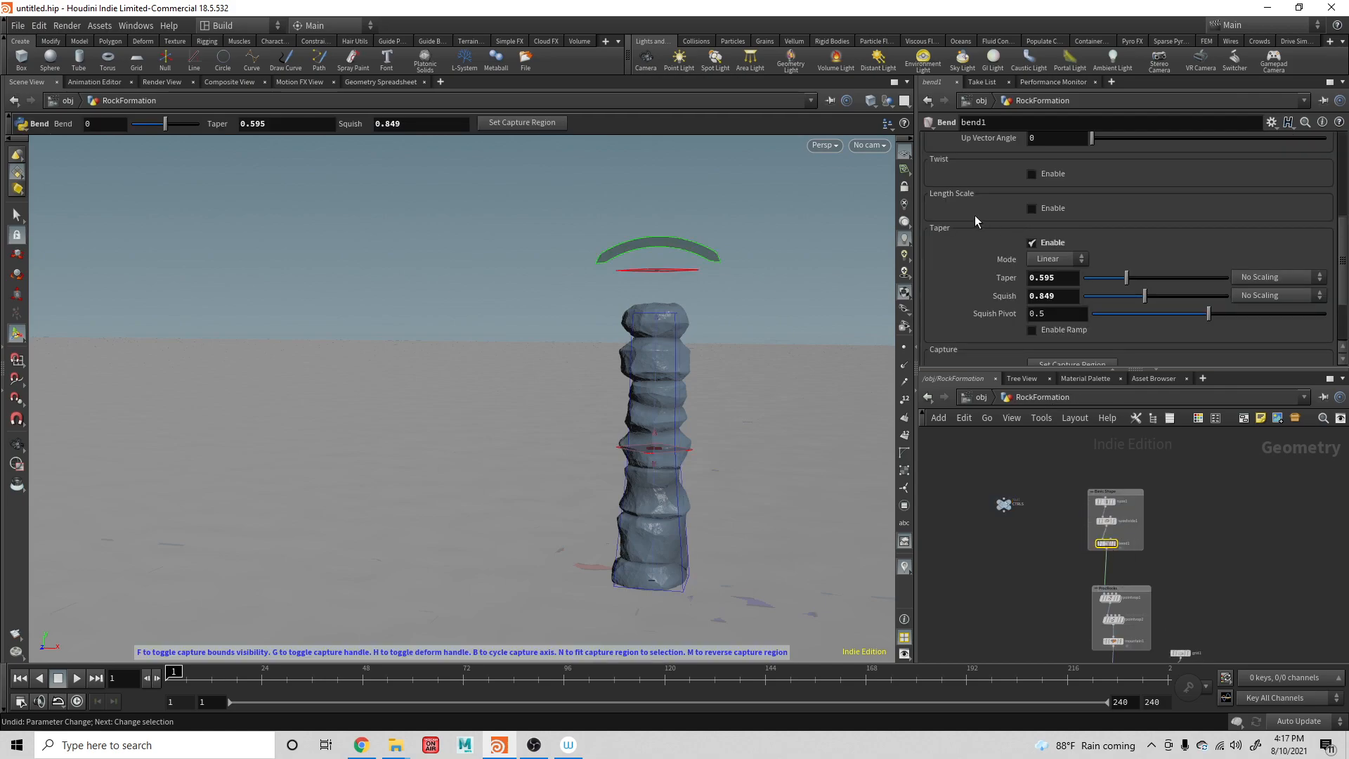
pyautogui.scroll(-1, 972, 244)
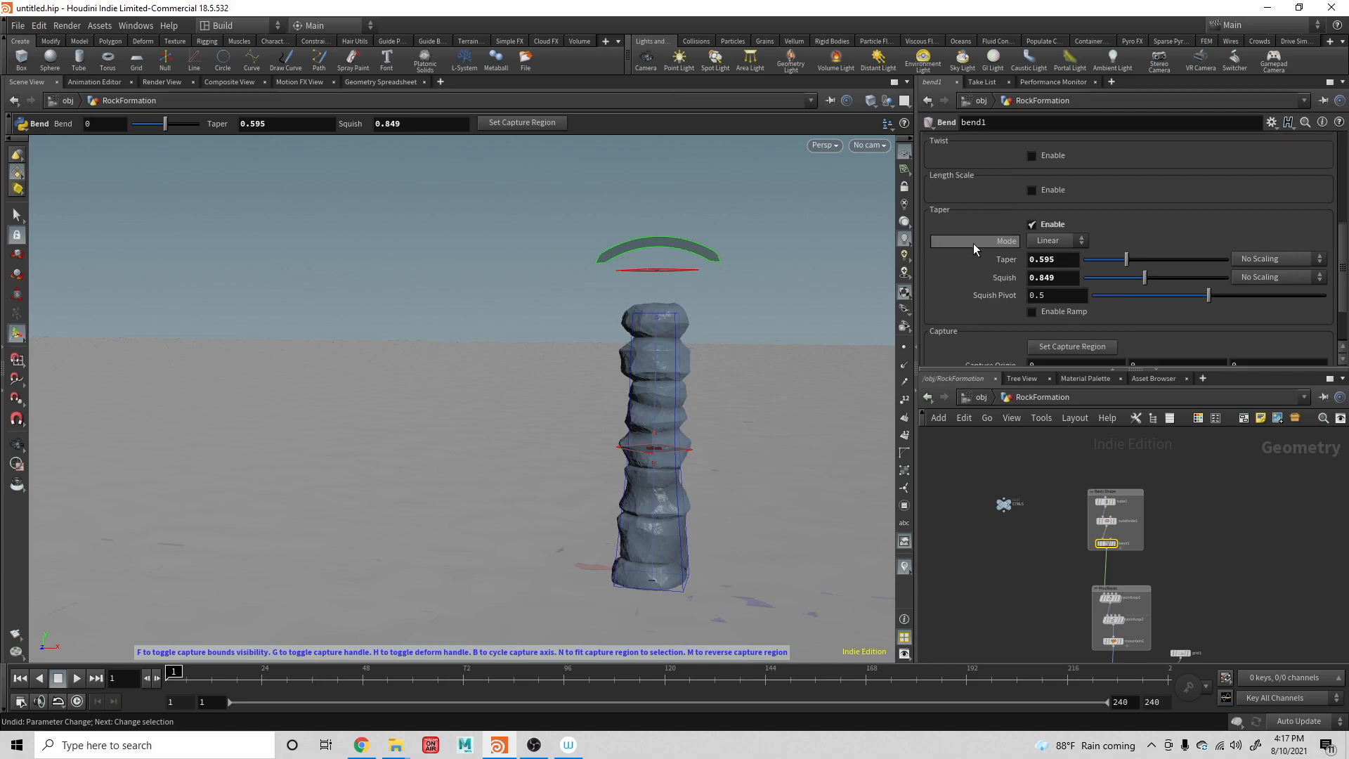
pyautogui.click(1041, 262)
pyautogui.moveTo(1041, 261); pyautogui.dragTo(1078, 261)
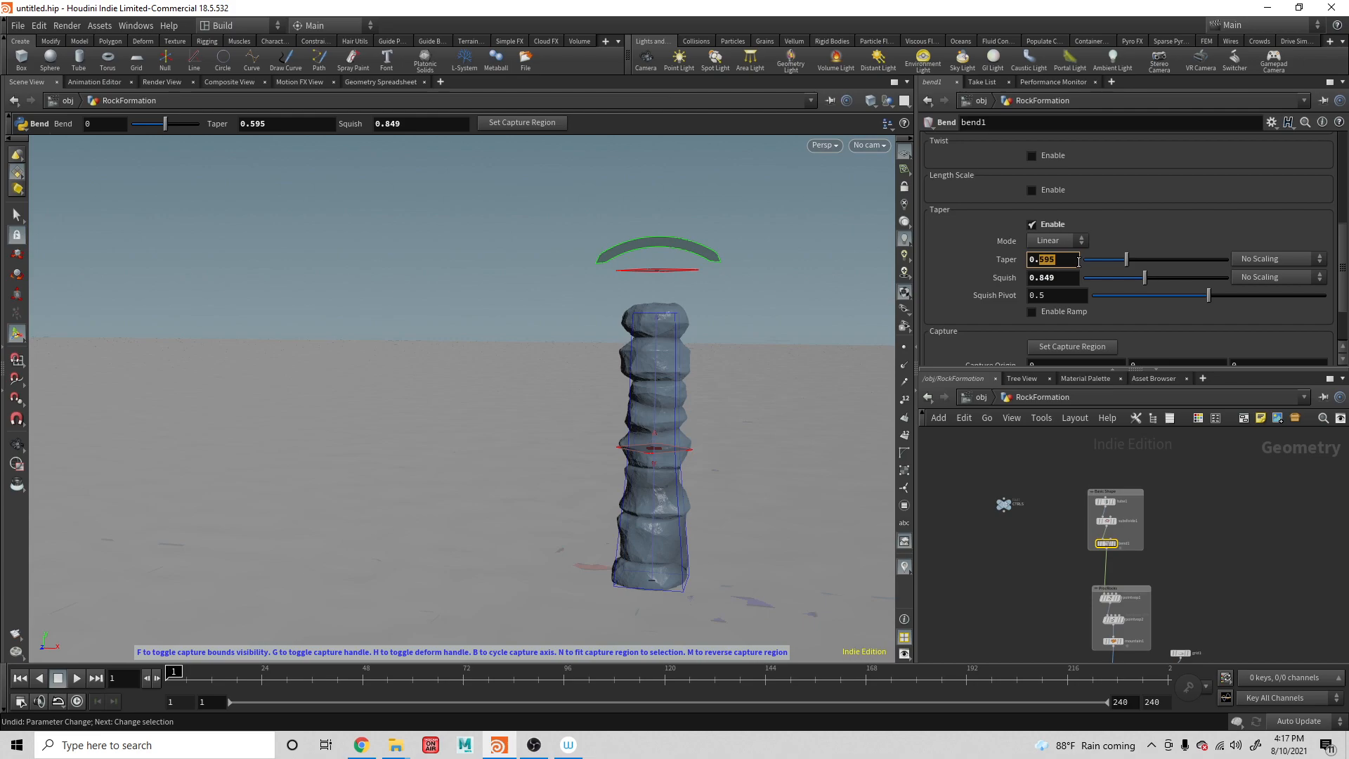
pyautogui.write('6')
pyautogui.press('Return')
# Set the default value of the Taper parameter to 0.6 in the CTRLS interface and accept the change
pyautogui.click(1004, 506)
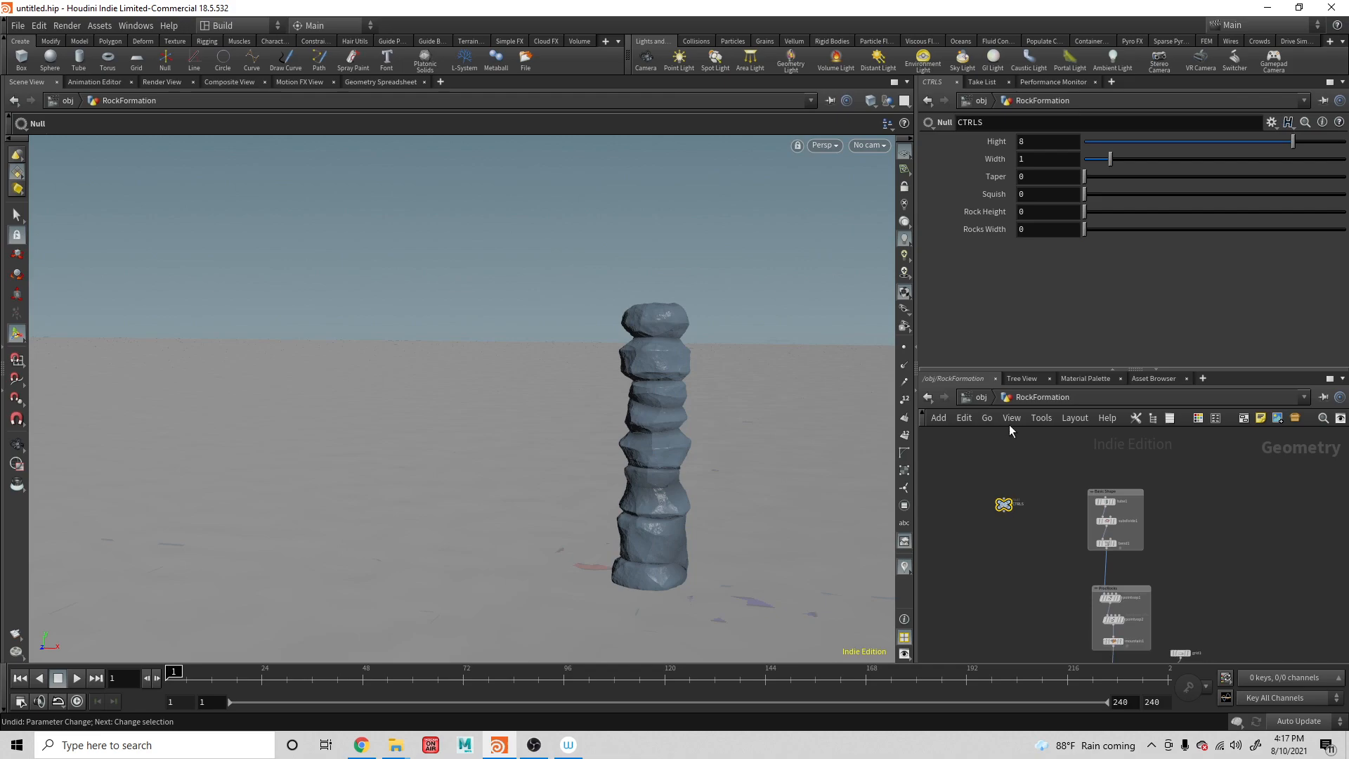
pyautogui.click(1273, 122)
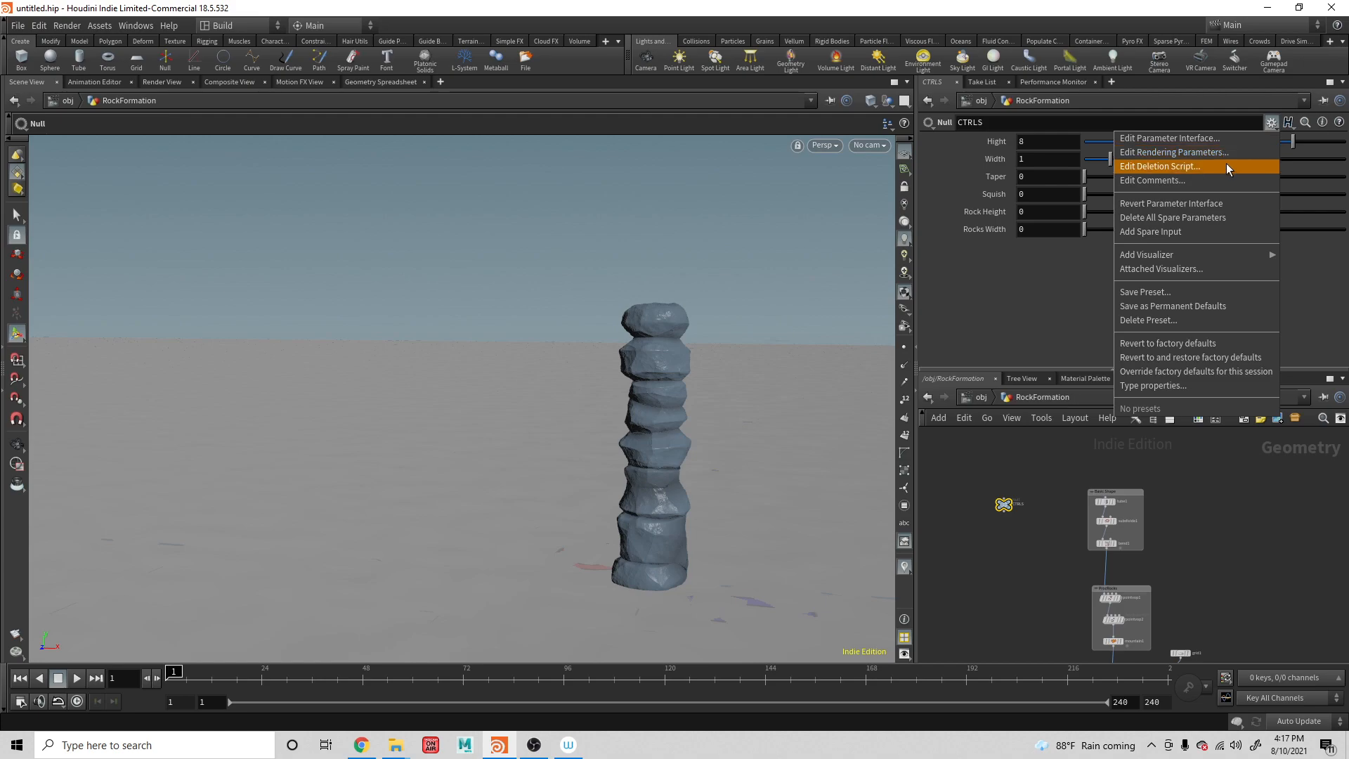
pyautogui.click(1189, 139)
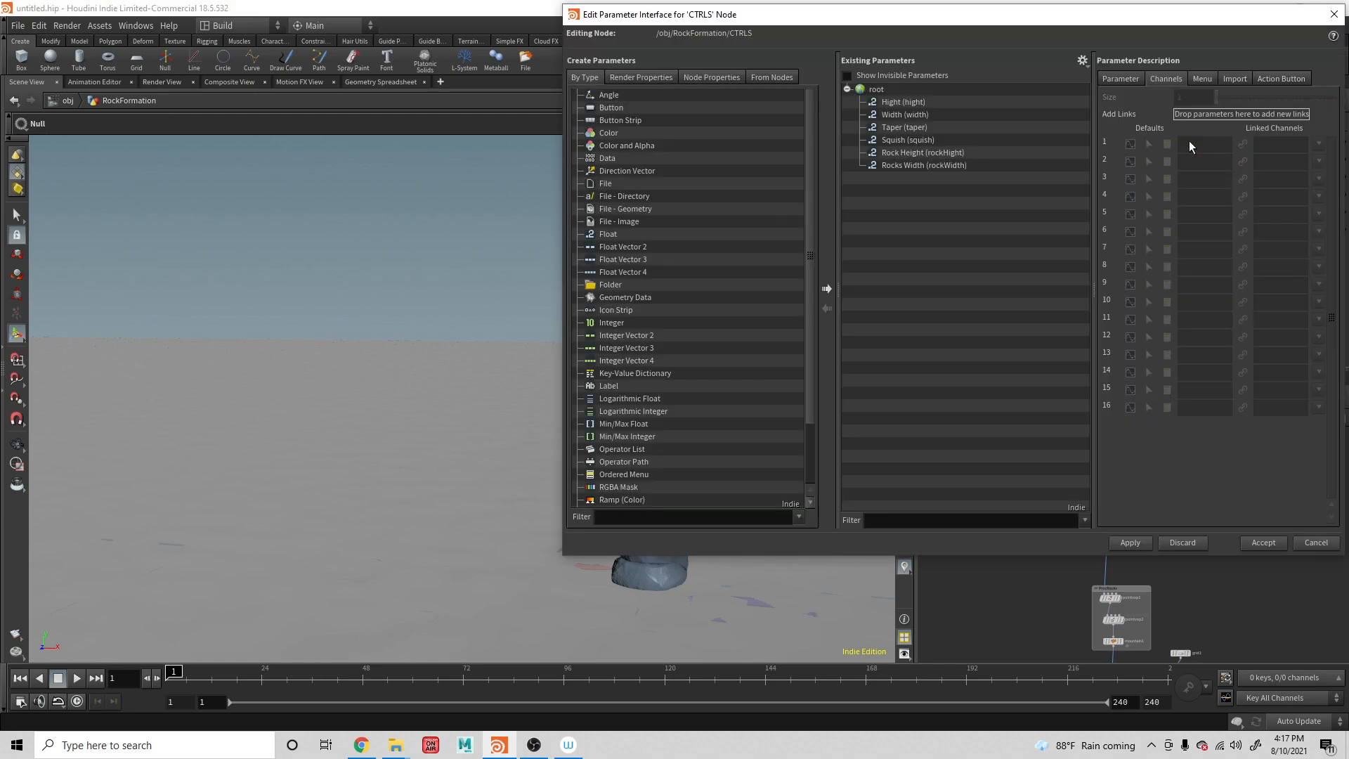
pyautogui.click(906, 127)
pyautogui.click(1195, 98)
pyautogui.click(1195, 145)
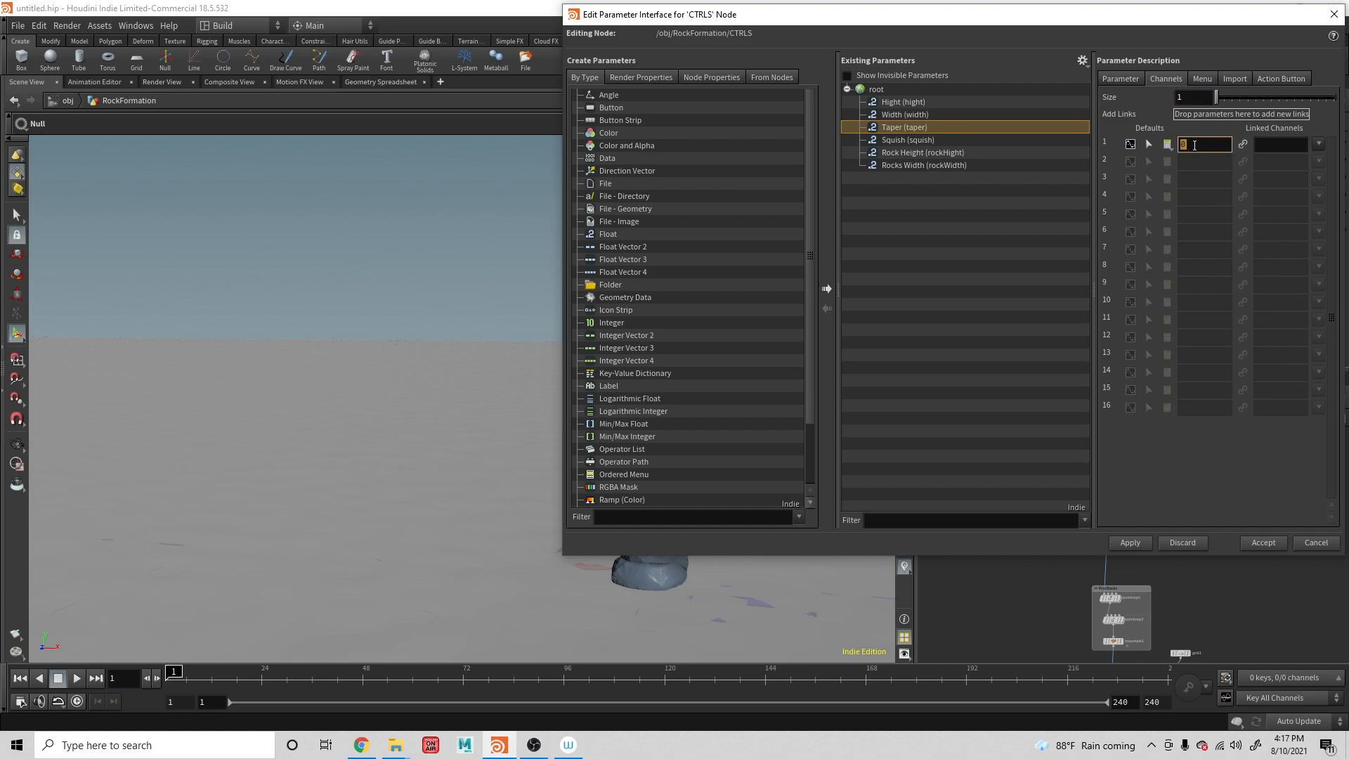
pyautogui.write('.6')
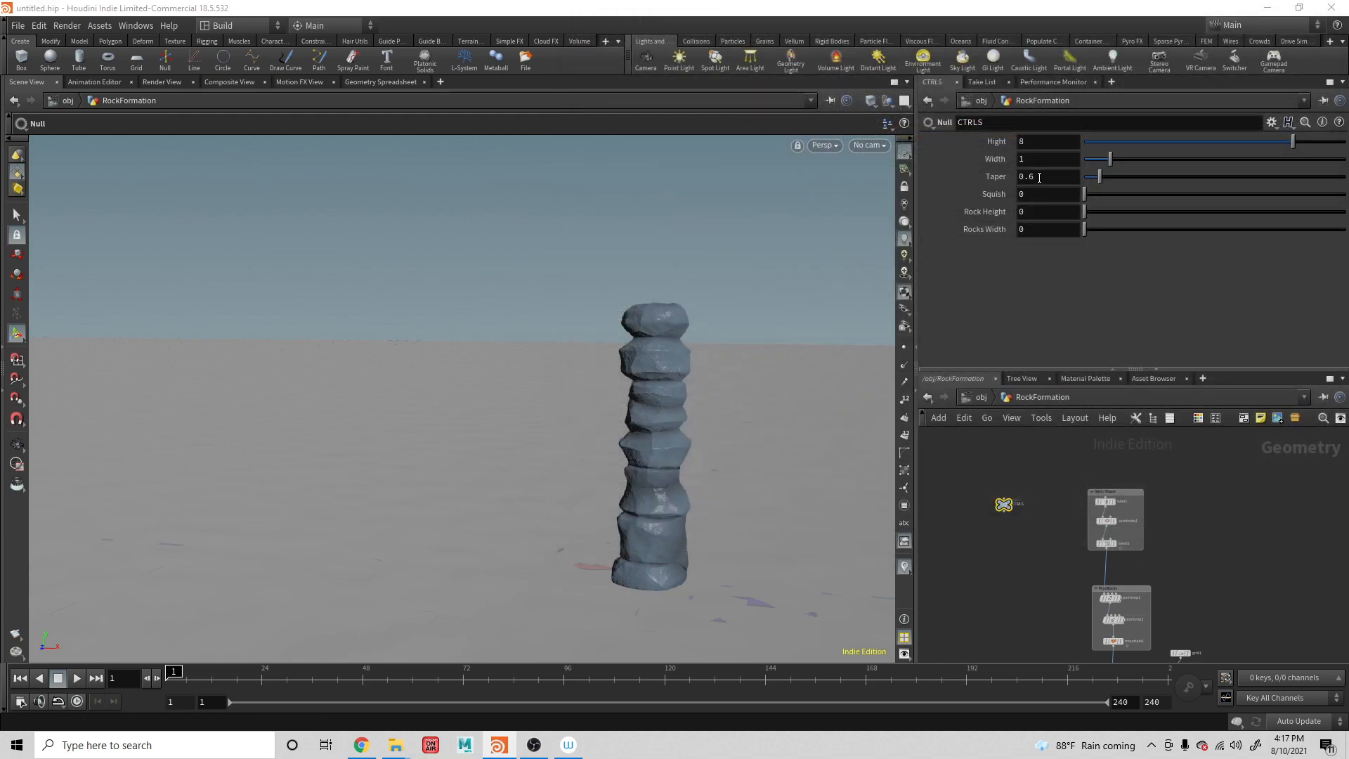
# Copy the Taper parameter from CTRLS and paste it as a relative reference into the Taper of bend1
pyautogui.rightClick(1039, 176)
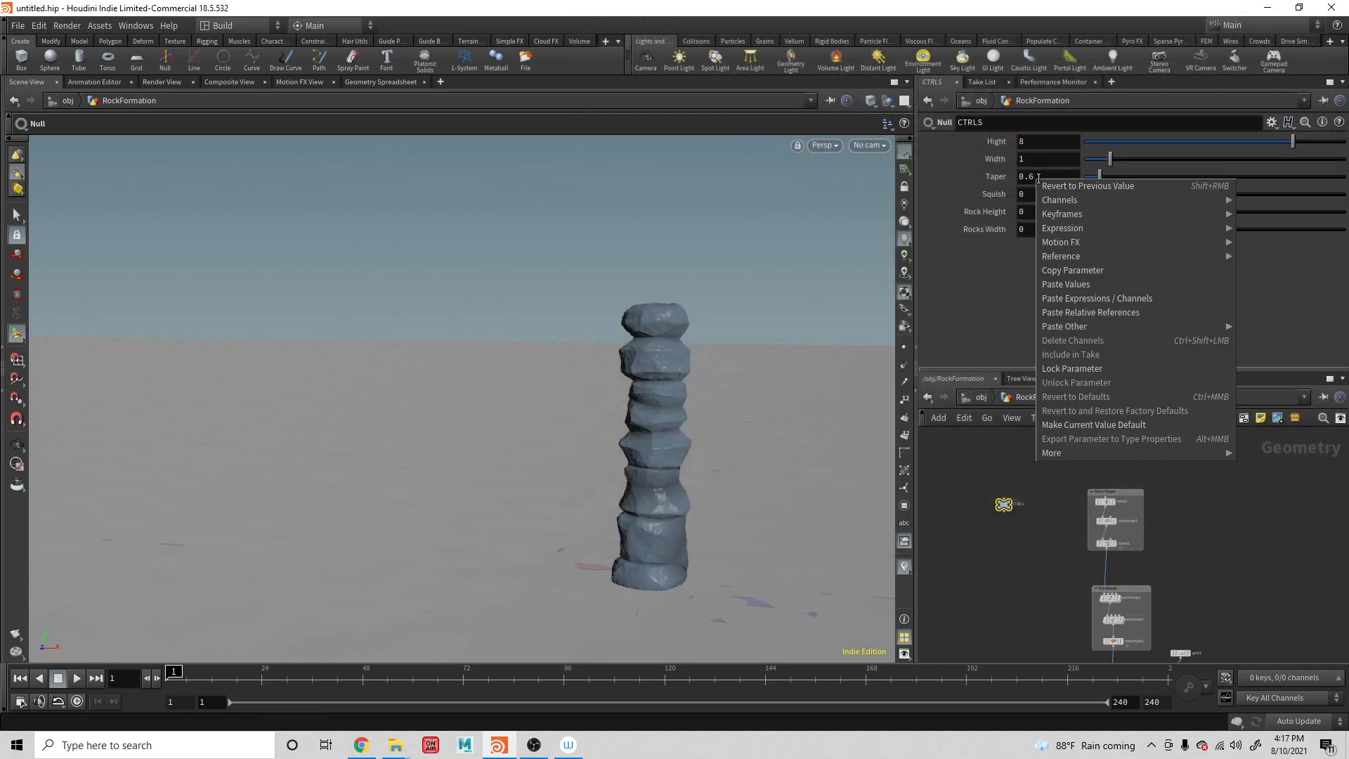
pyautogui.click(1123, 270)
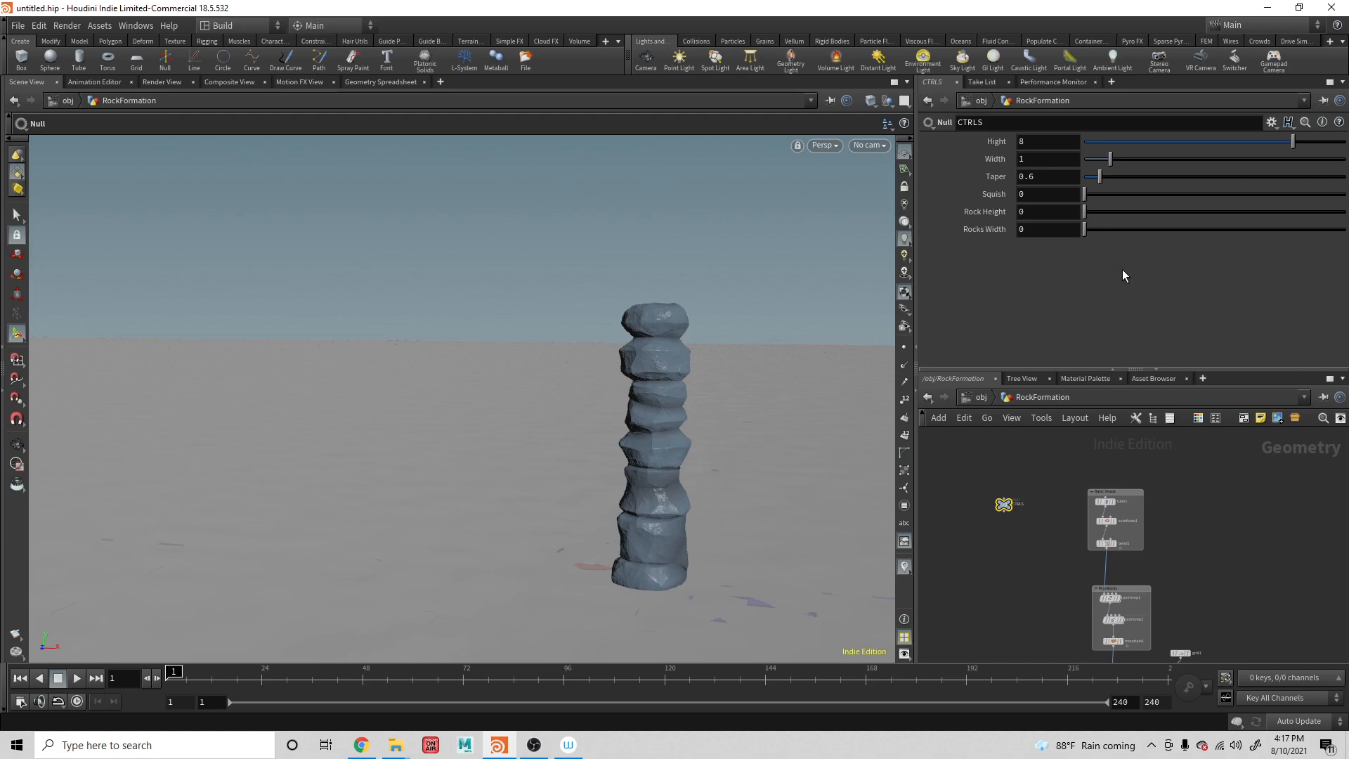
pyautogui.click(1106, 542)
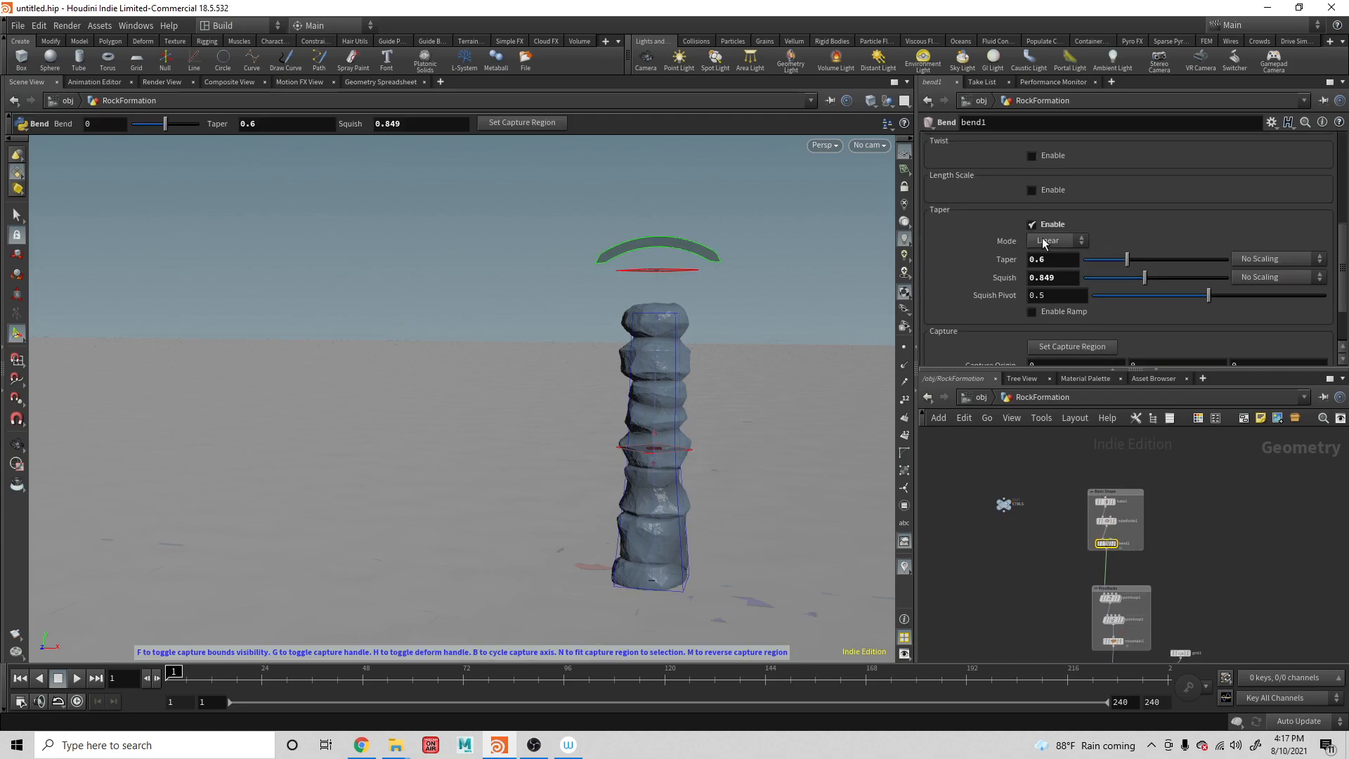
pyautogui.rightClick(1051, 260)
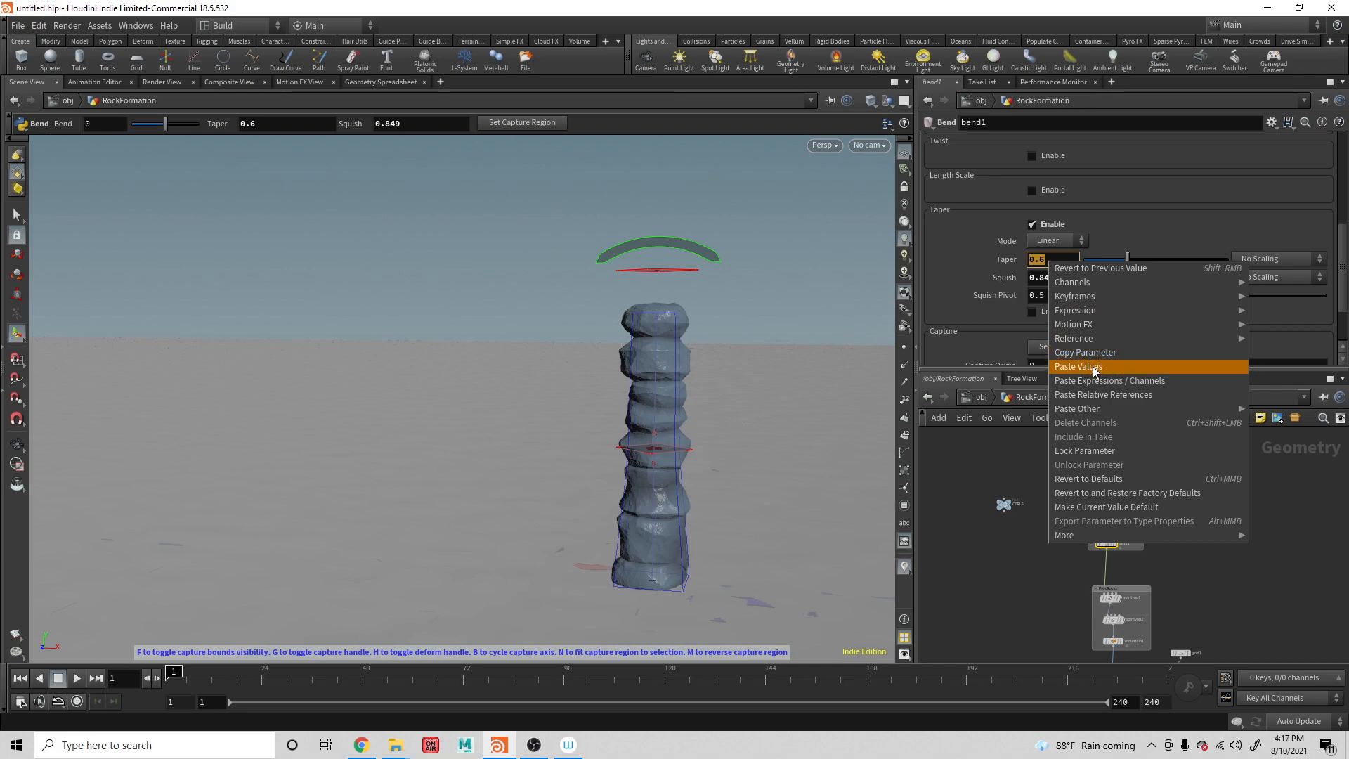
pyautogui.click(1107, 395)
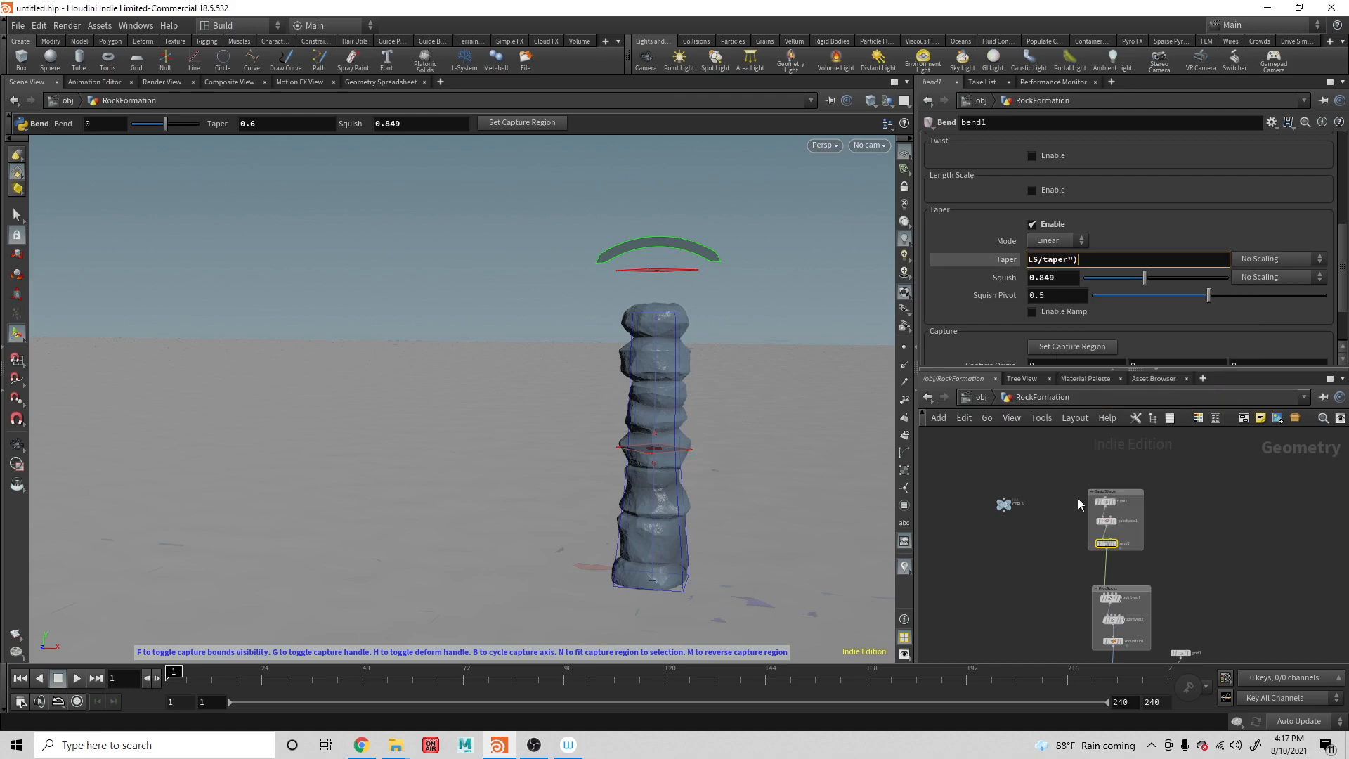
# Test the Taper control on CTRLS at 0.1 and set it back to 0.6
pyautogui.click(1005, 504)
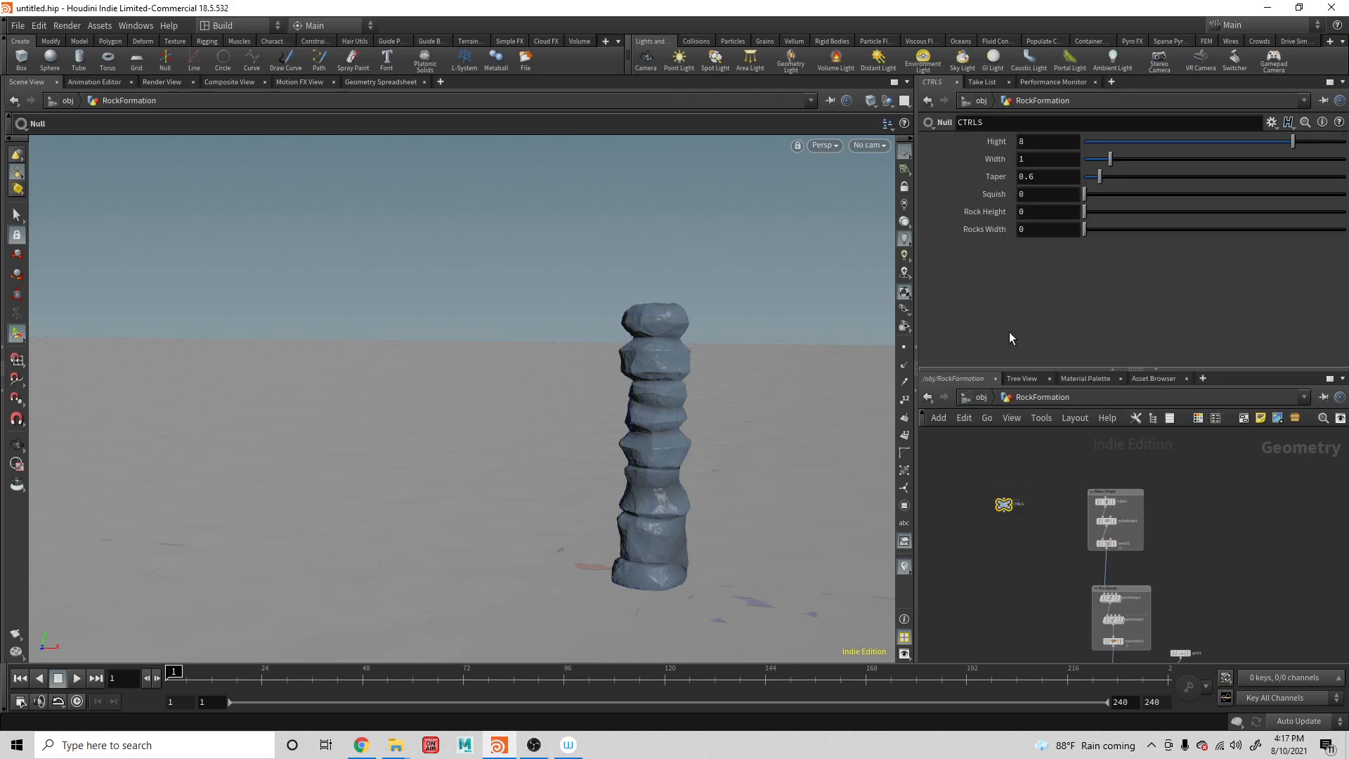
pyautogui.click(1064, 178)
pyautogui.write('.1')
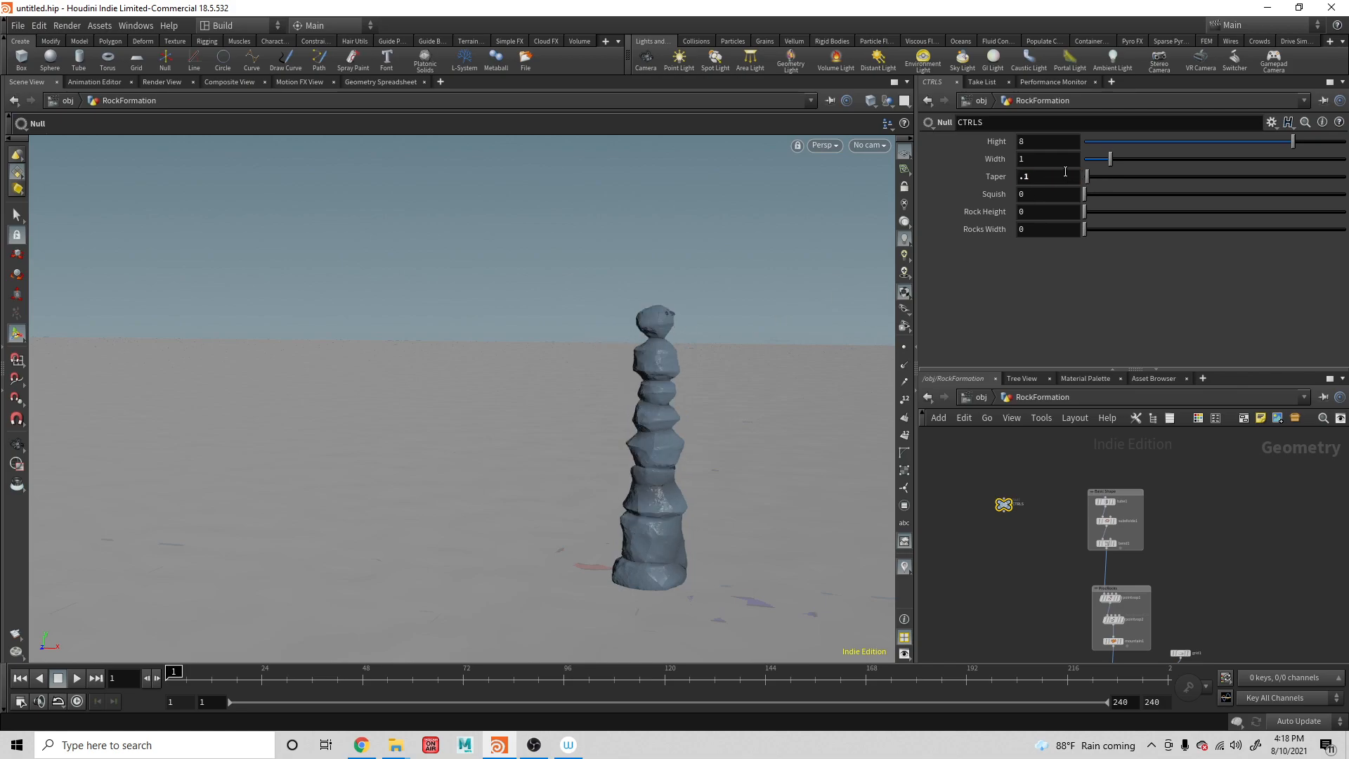
pyautogui.click(1050, 175)
pyautogui.write('.6')
pyautogui.press('Return')
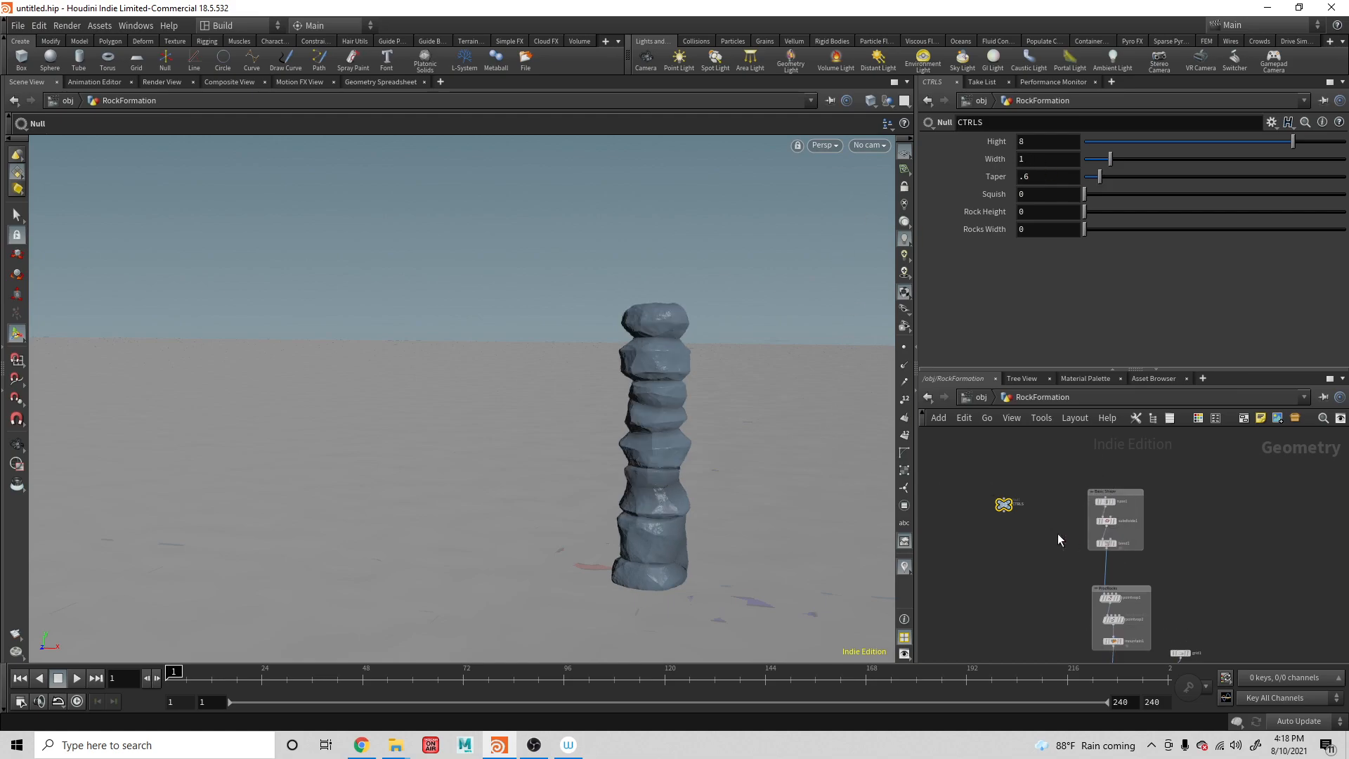
# Set the Squish value of the bend1 node to 0.85
pyautogui.click(1106, 543)
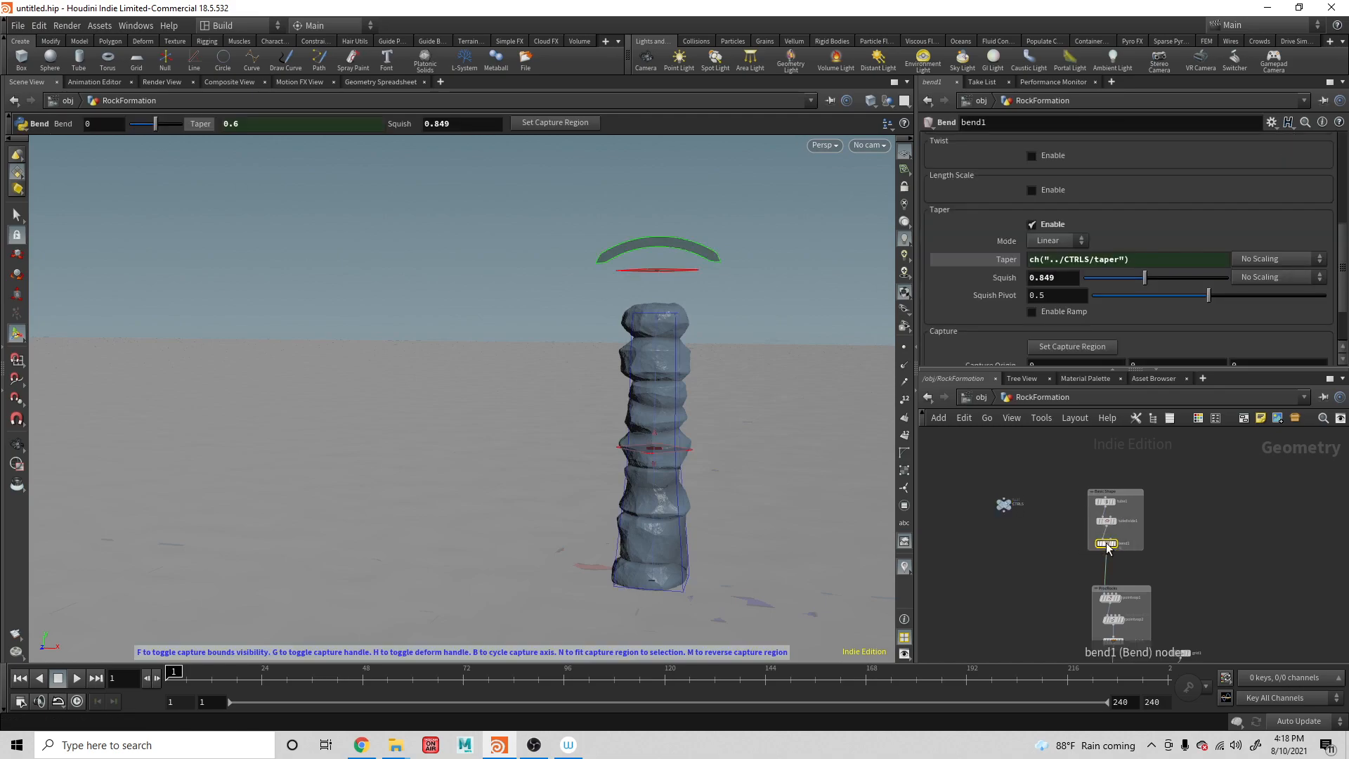
pyautogui.click(1065, 277)
pyautogui.moveTo(1040, 277); pyautogui.dragTo(1072, 279)
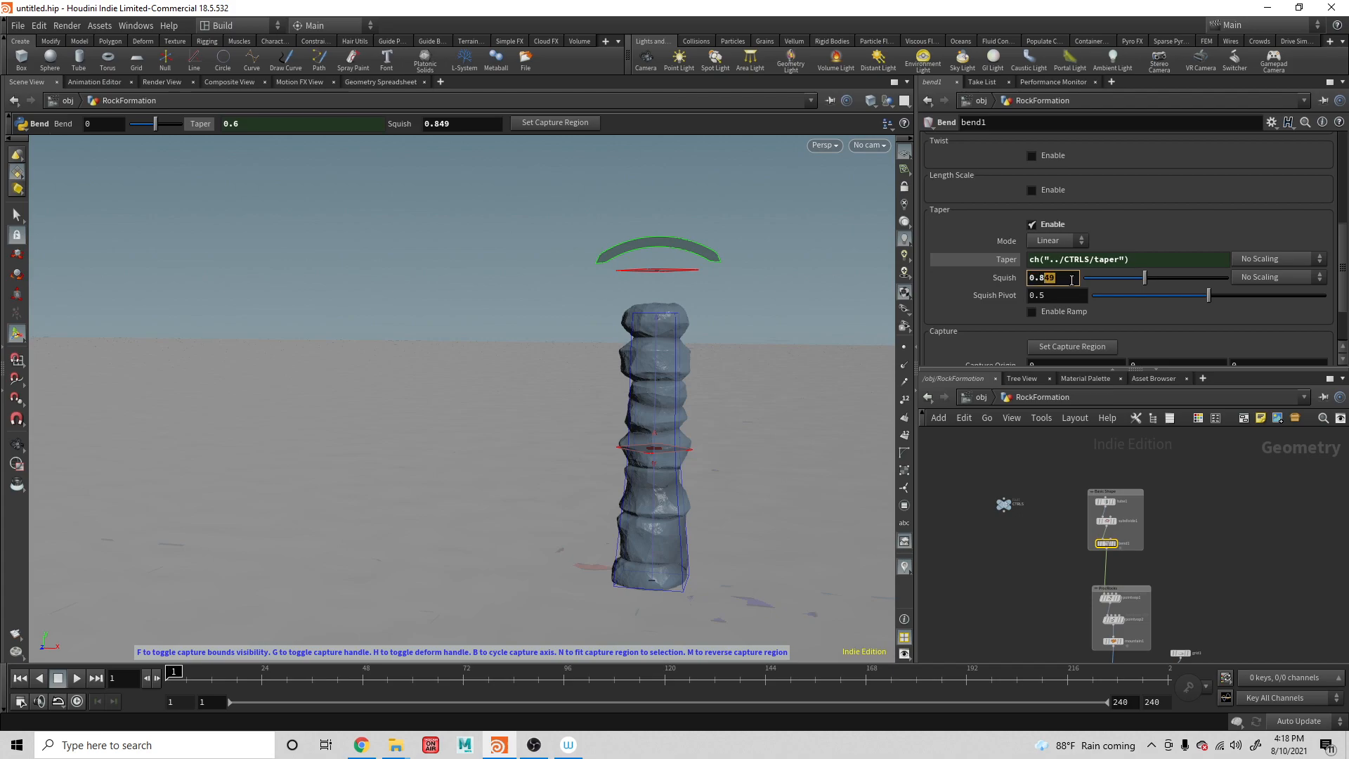
pyautogui.press('BackSpace')
pyautogui.write('5')
pyautogui.press('Return')
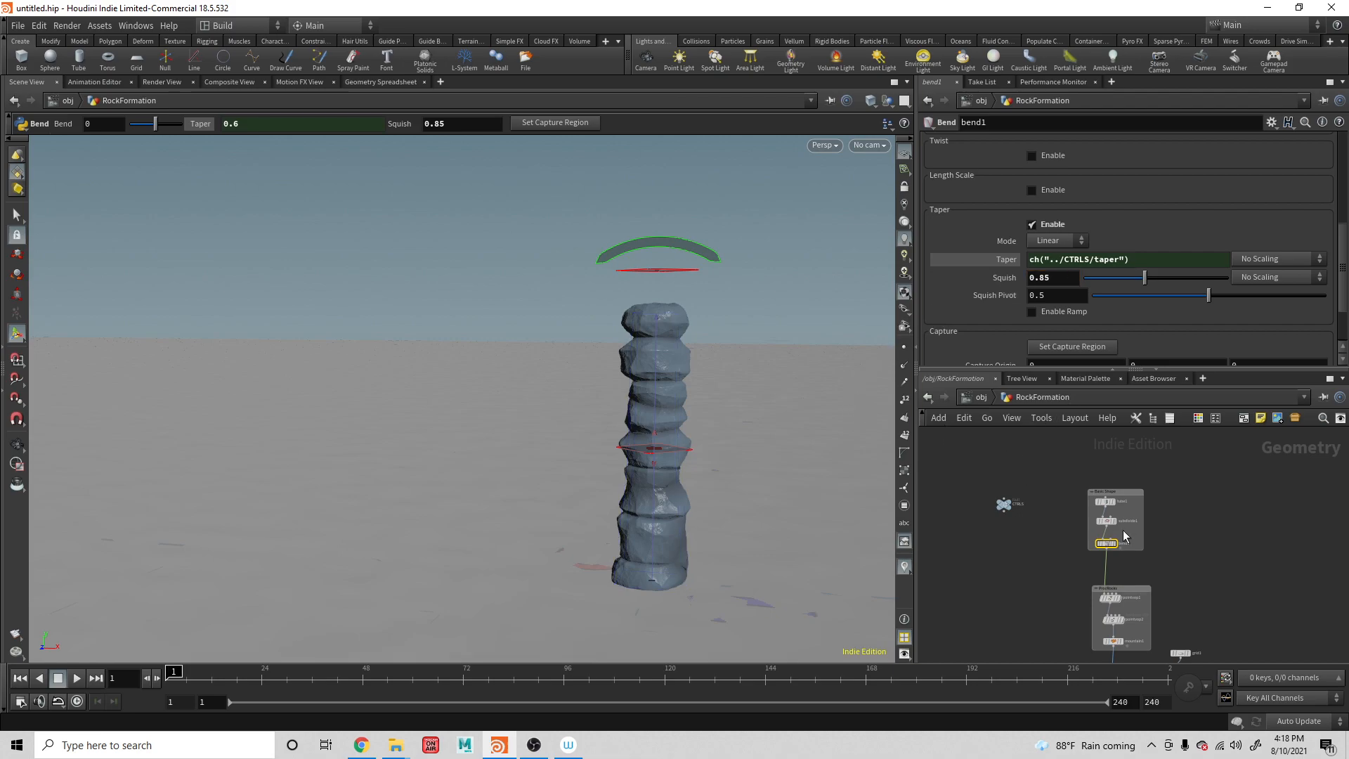
# Set the default value of the Squish parameter to 0.85 in the CTRLS interface and accept the change
pyautogui.click(1004, 504)
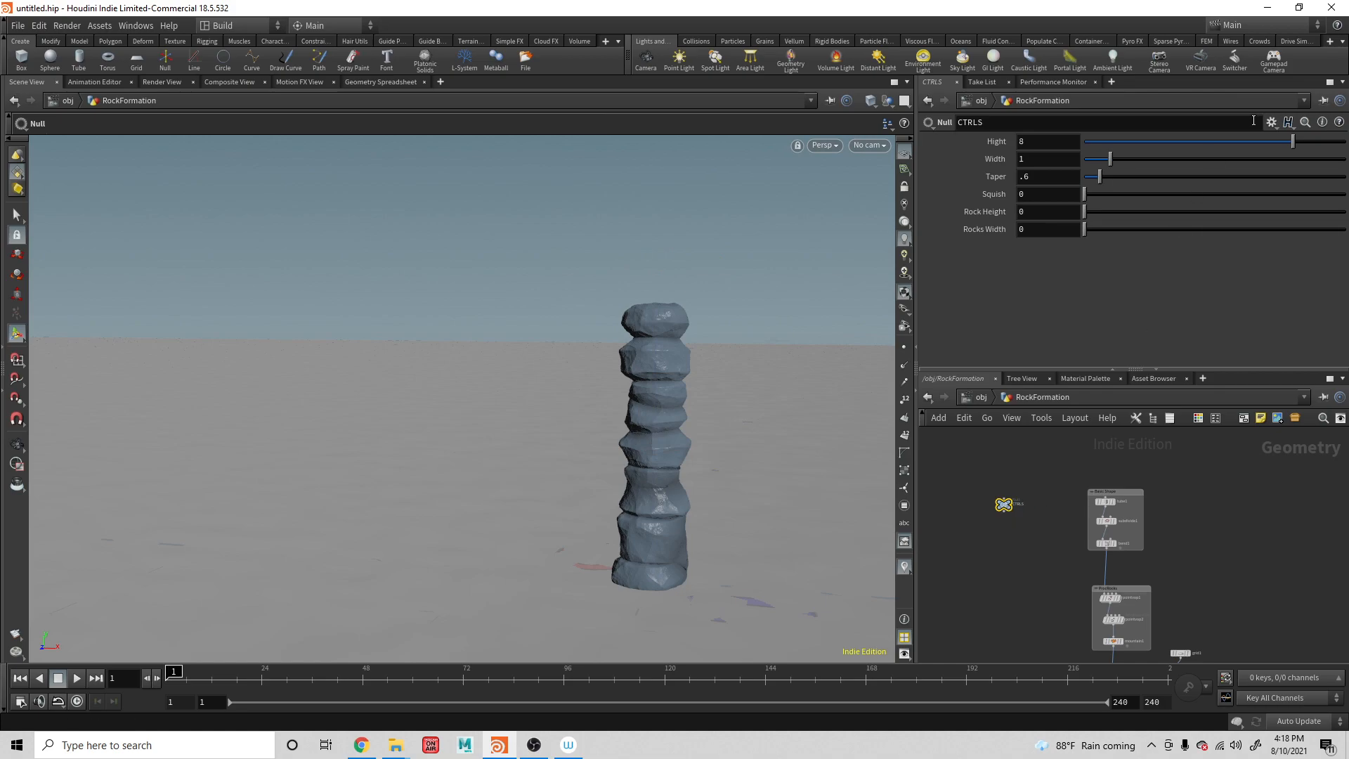
pyautogui.click(1272, 122)
pyautogui.click(1186, 139)
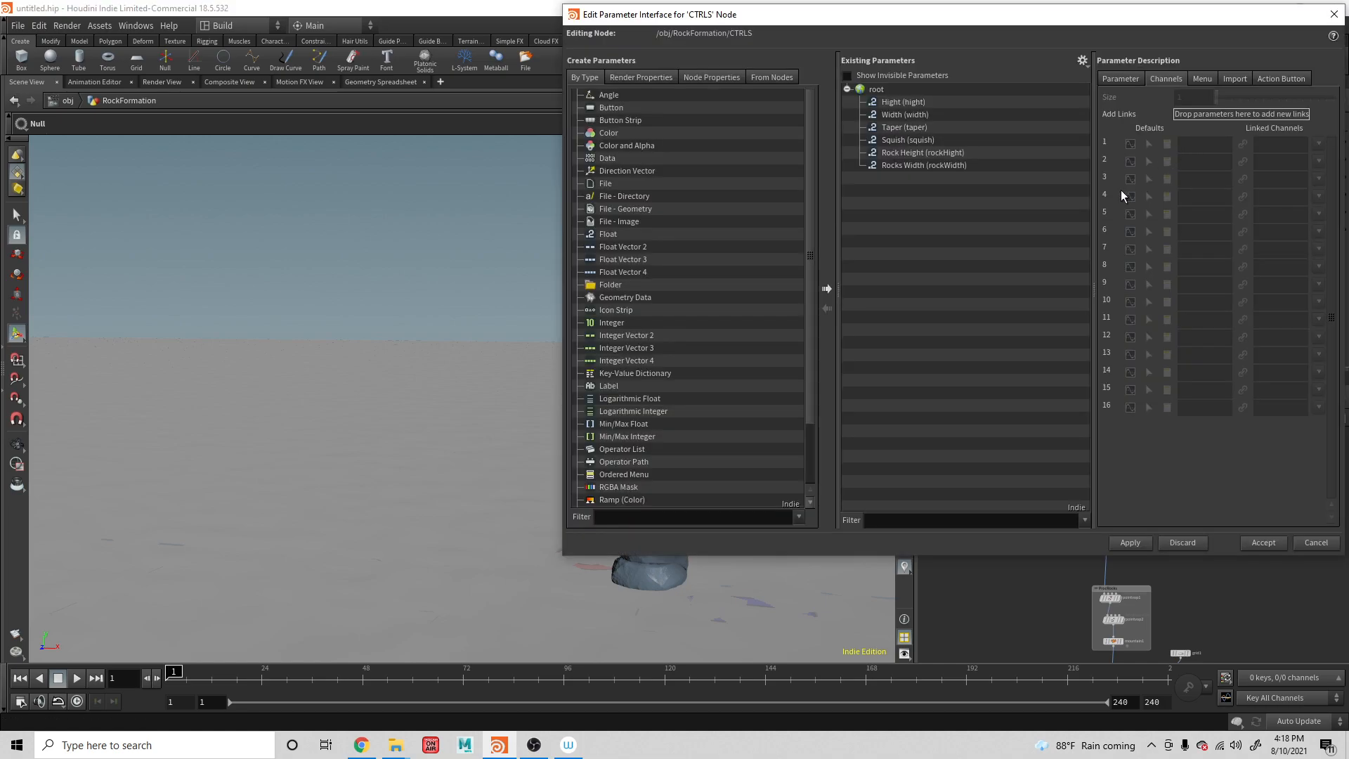
pyautogui.click(897, 139)
pyautogui.click(1195, 97)
pyautogui.click(1198, 142)
pyautogui.write('.85')
pyautogui.press('Return')
pyautogui.click(1264, 543)
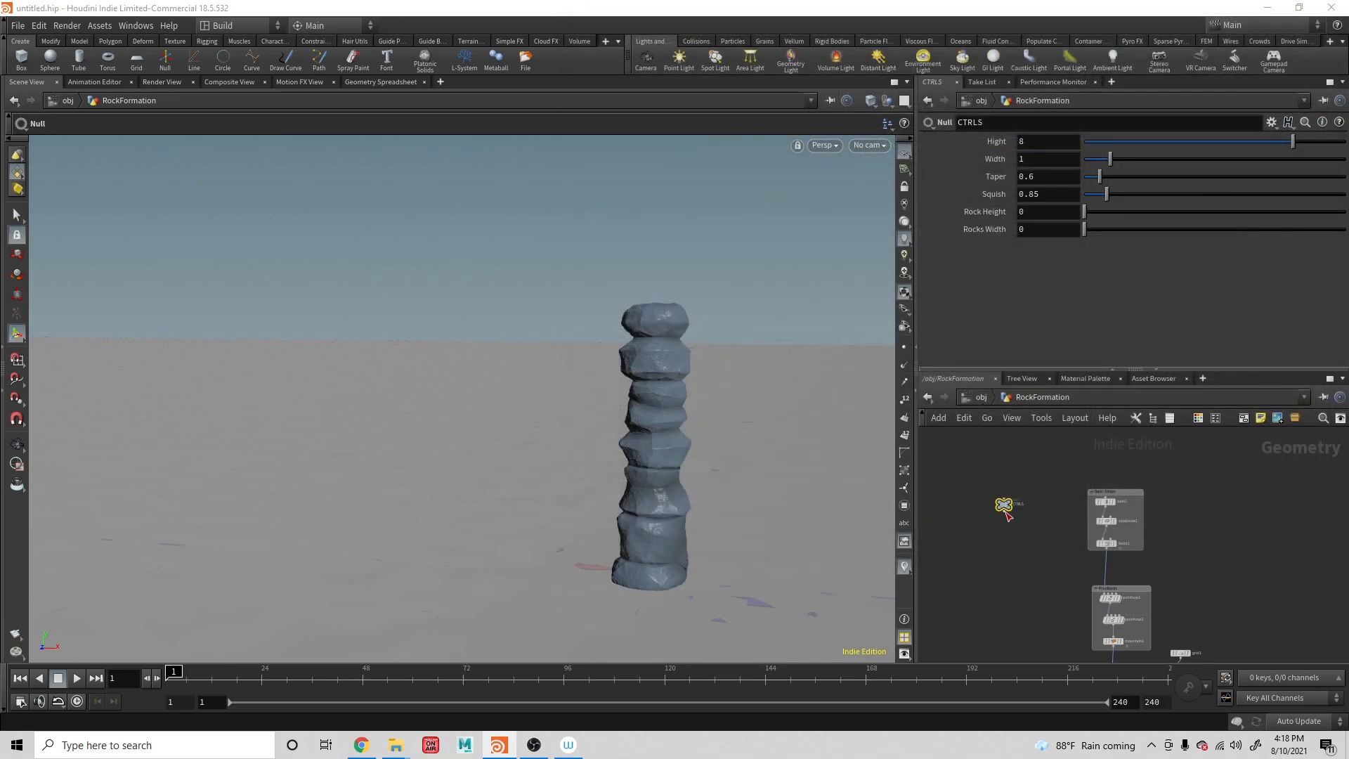
pyautogui.rightClick(1005, 505)
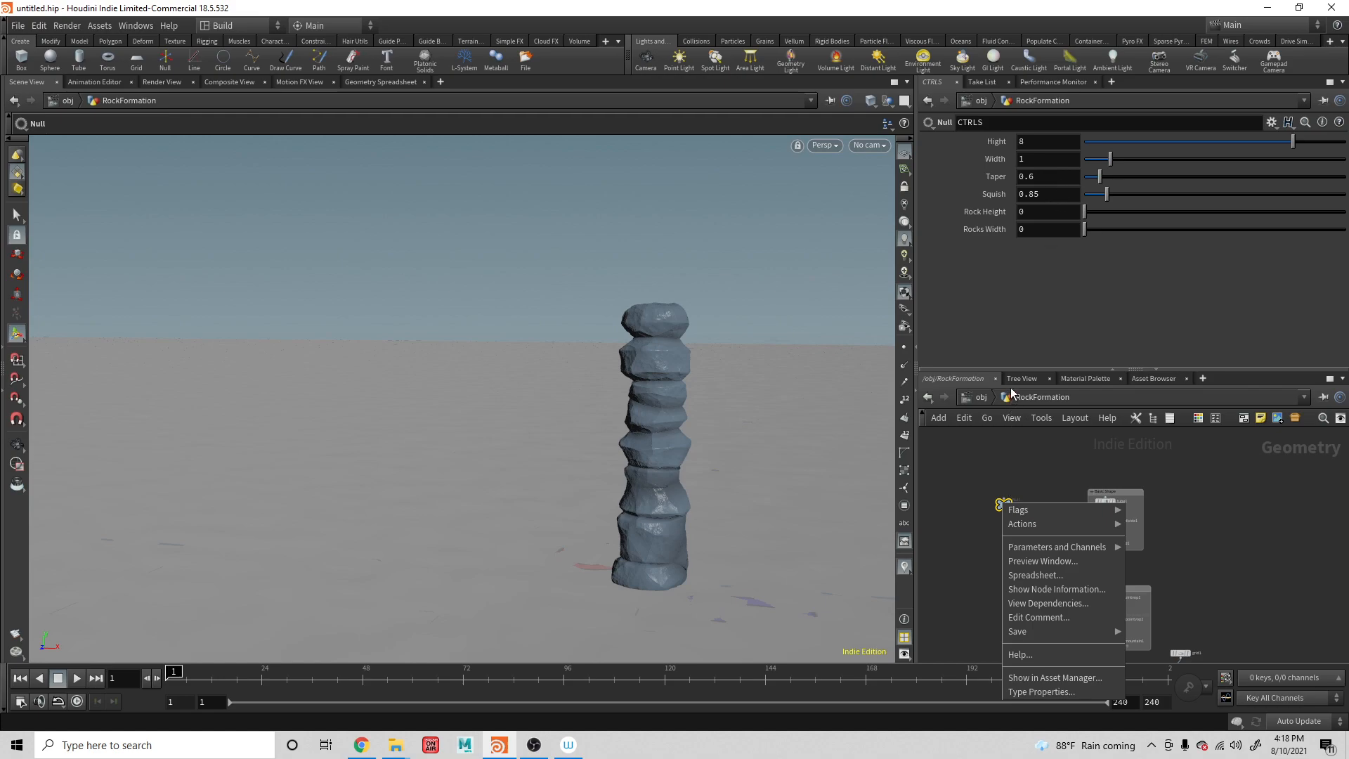
pyautogui.click(1059, 193)
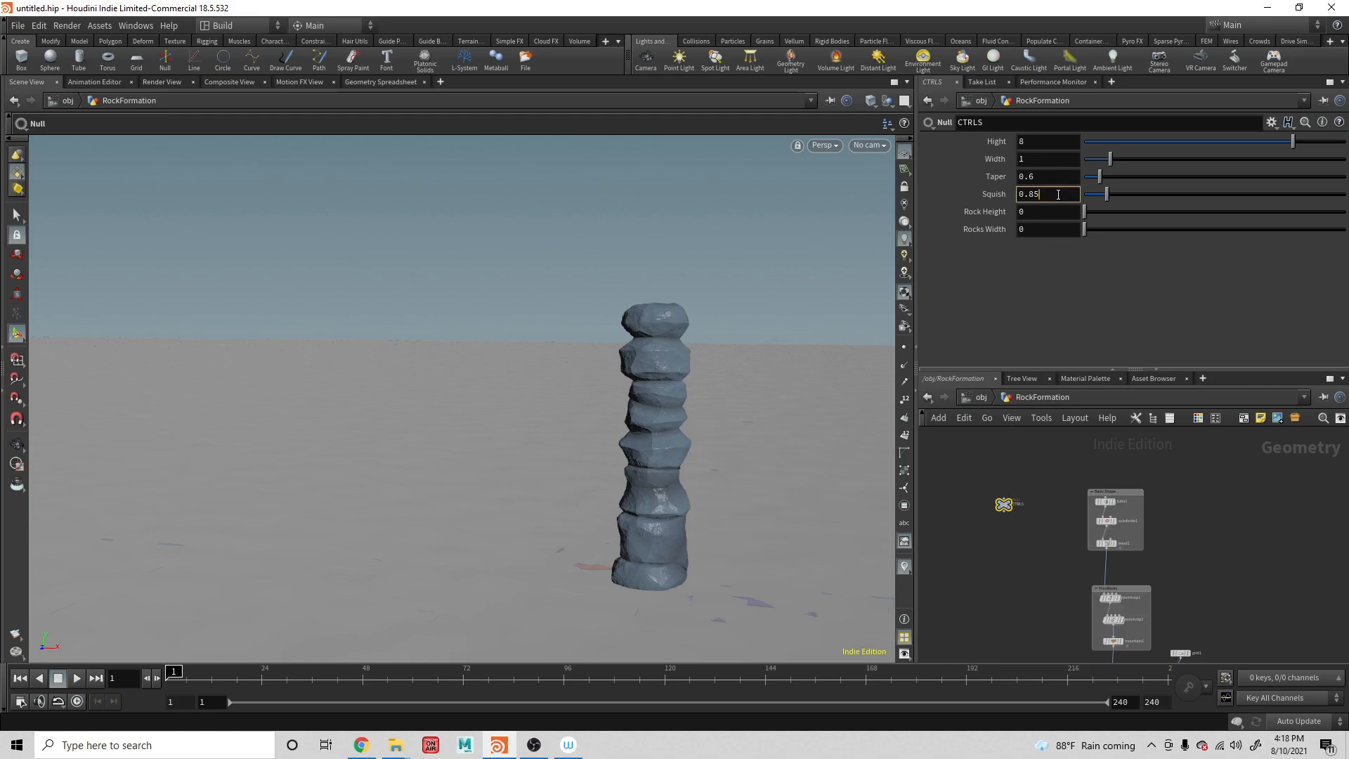
pyautogui.rightClick(1058, 193)
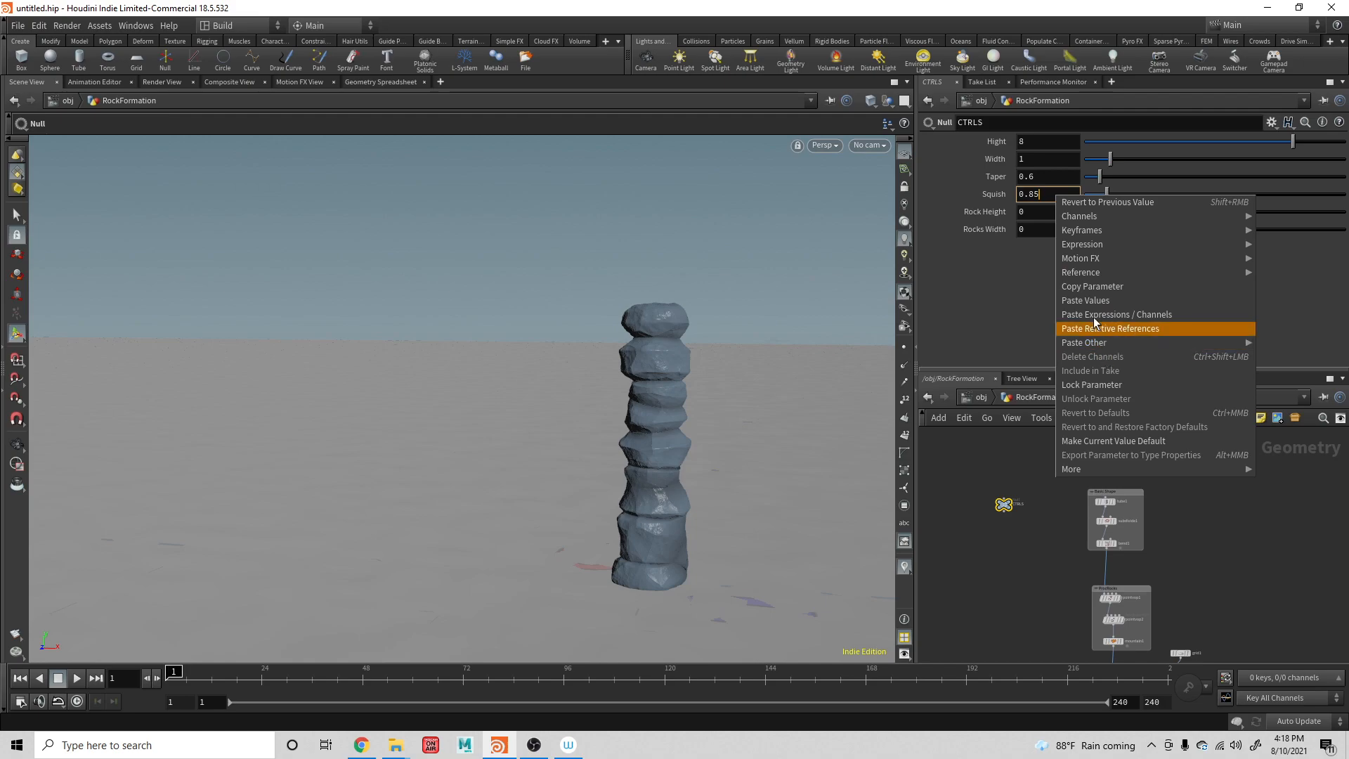
pyautogui.click(968, 321)
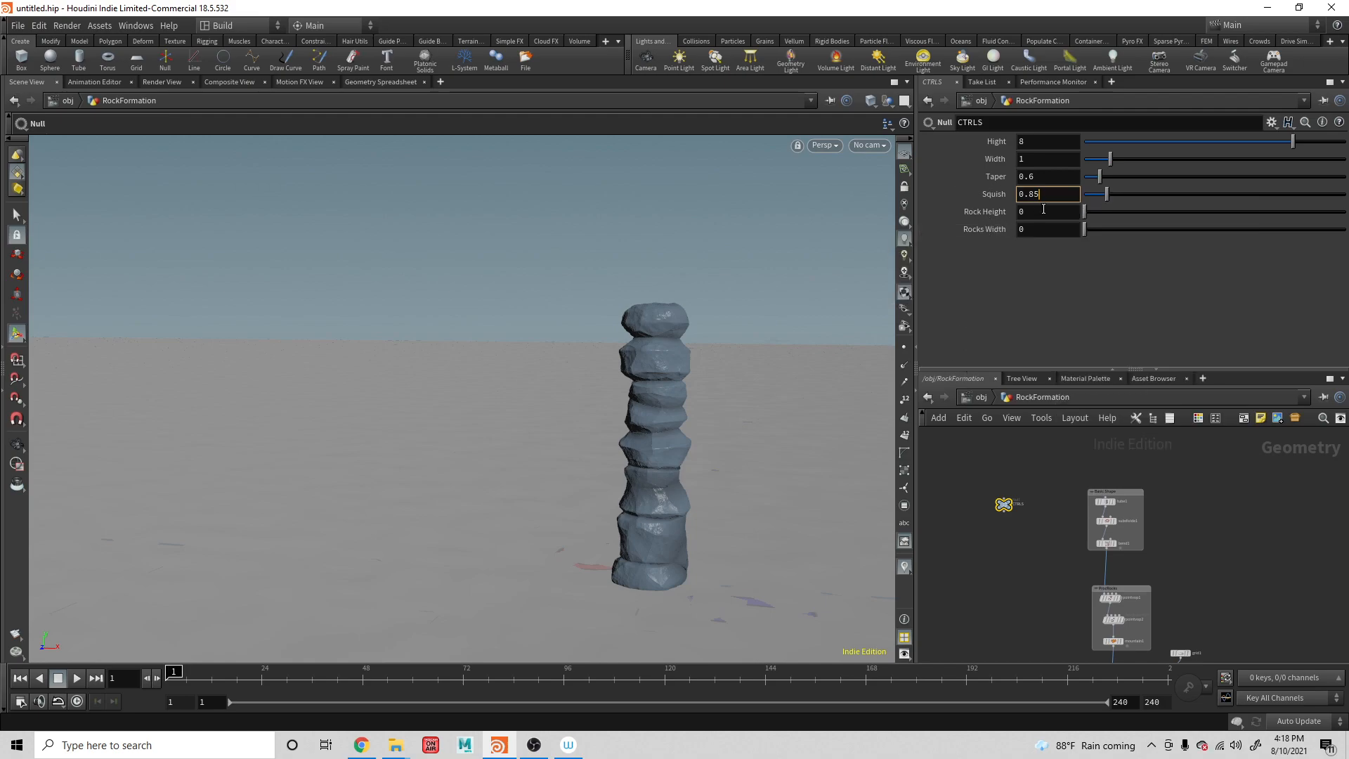
# Copy the Squish parameter from CTRLS and paste it as a relative reference into the Squish of bend1
pyautogui.rightClick(1040, 194)
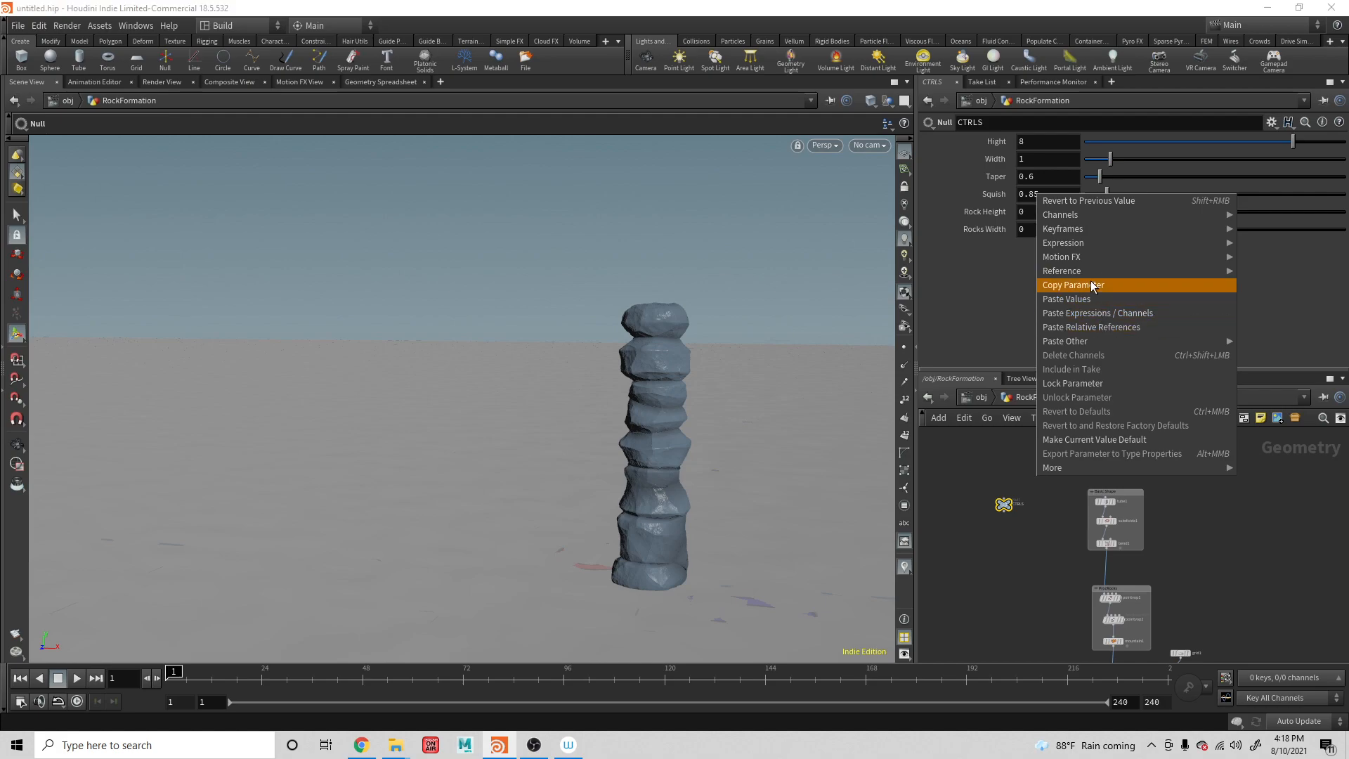
pyautogui.click(1095, 299)
pyautogui.click(1106, 543)
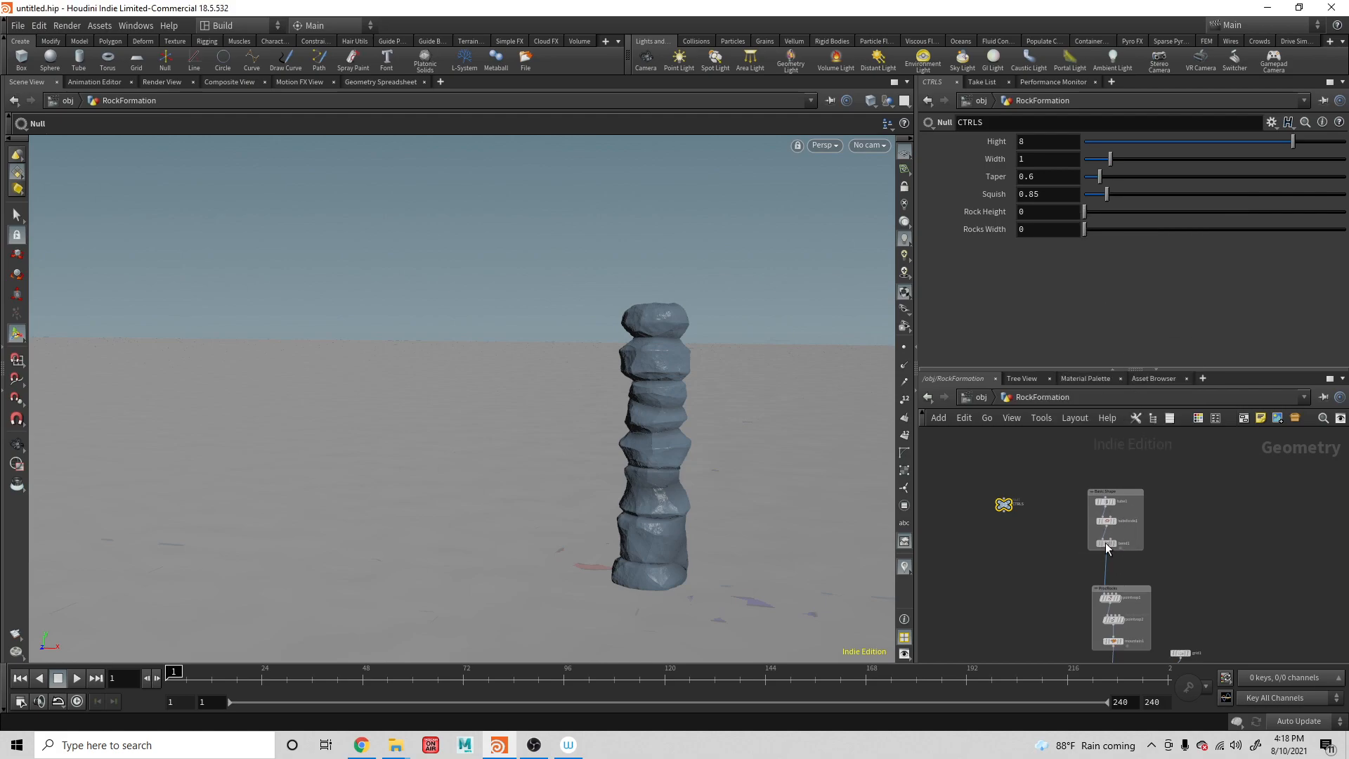
pyautogui.rightClick(1053, 283)
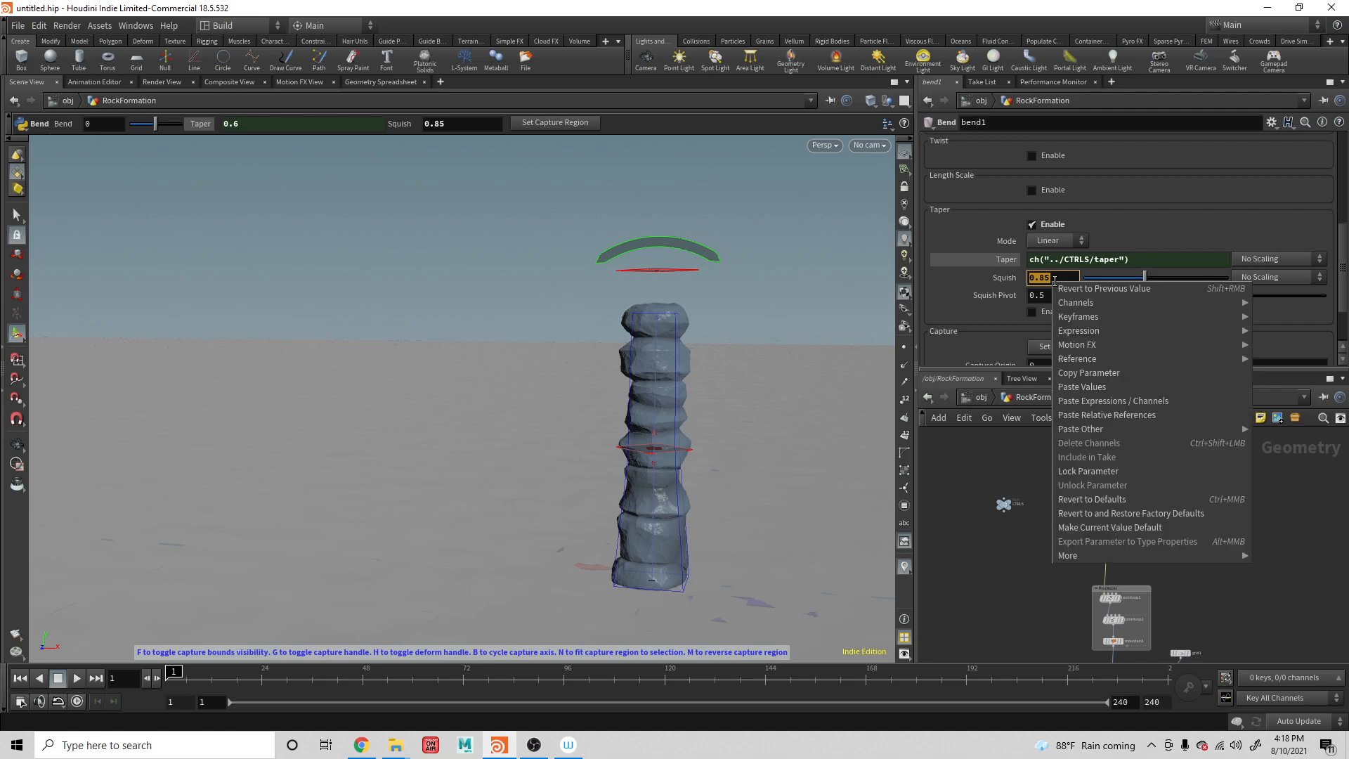
pyautogui.click(1108, 416)
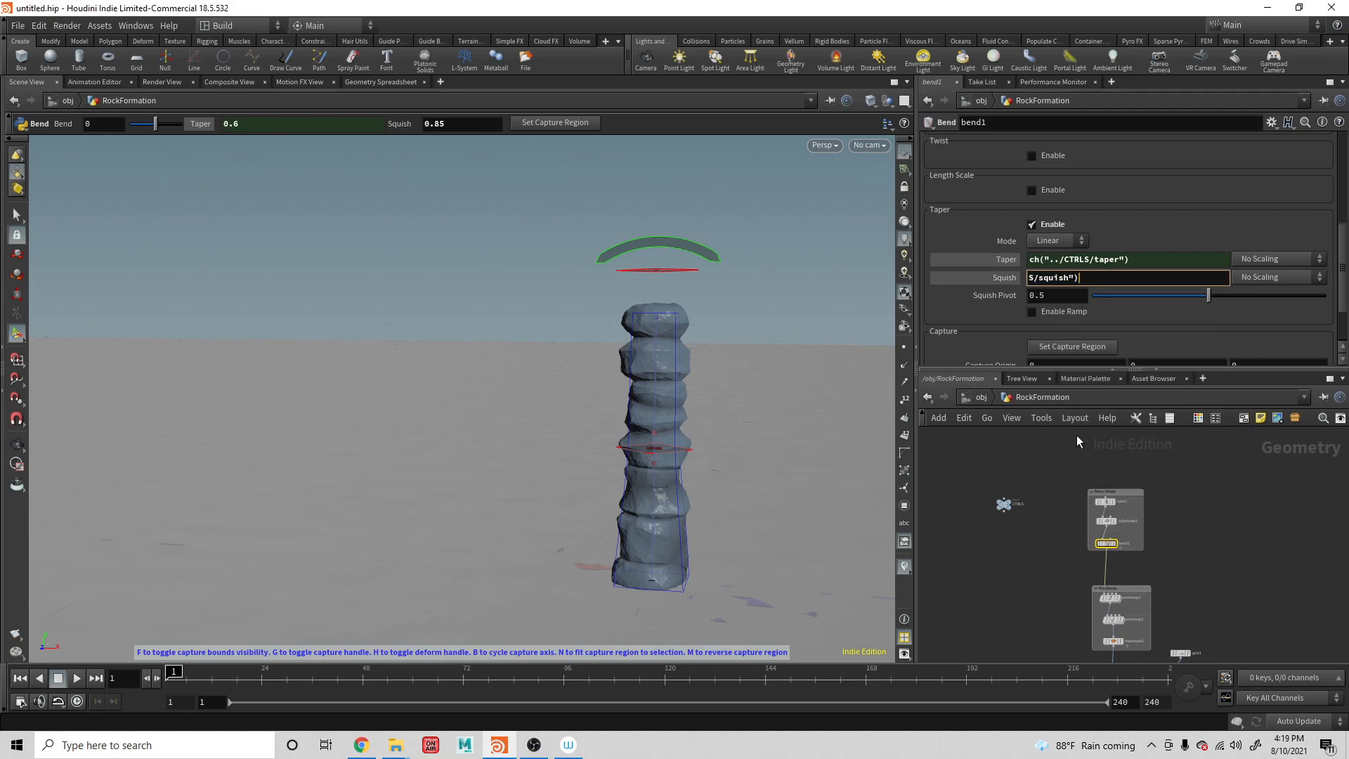
pyautogui.press('Return')
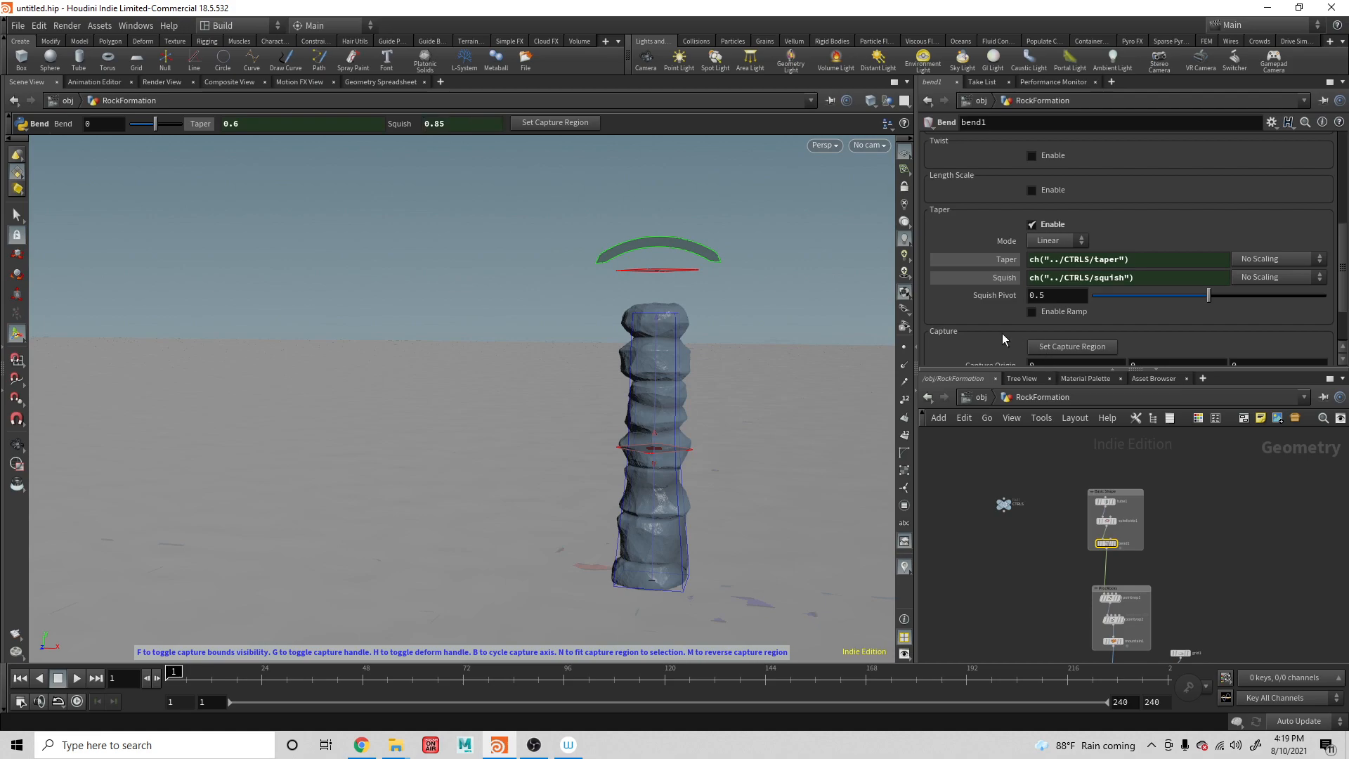
# Test the Squish control on CTRLS with the values 0.1, 0.5 and 10 in turn
pyautogui.click(1004, 504)
pyautogui.doubleClick(1054, 195)
pyautogui.write('.1')
pyautogui.press('Return')
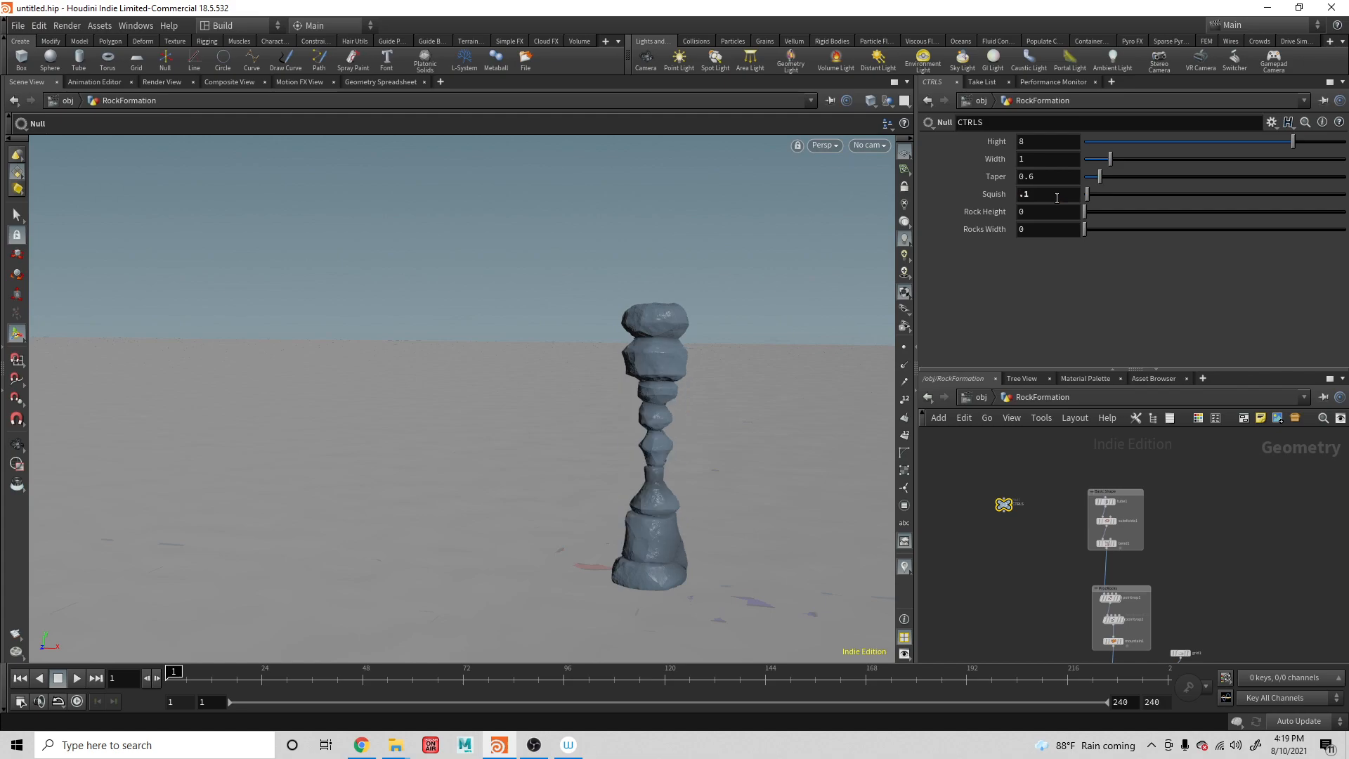
pyautogui.doubleClick(1036, 193)
pyautogui.write('.5')
pyautogui.press('Return')
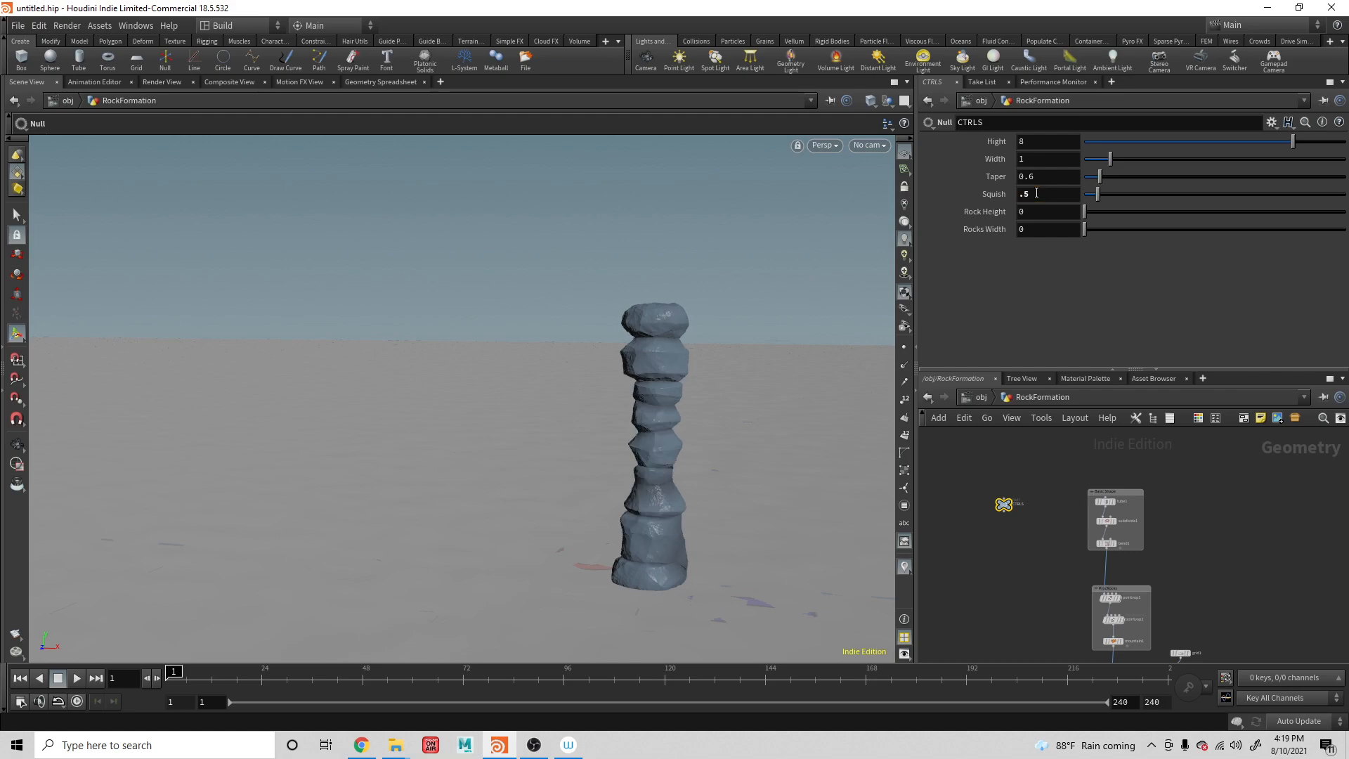
pyautogui.doubleClick(1037, 193)
pyautogui.write('.')
pyautogui.press('BackSpace')
pyautogui.write('10')
pyautogui.press('Return')
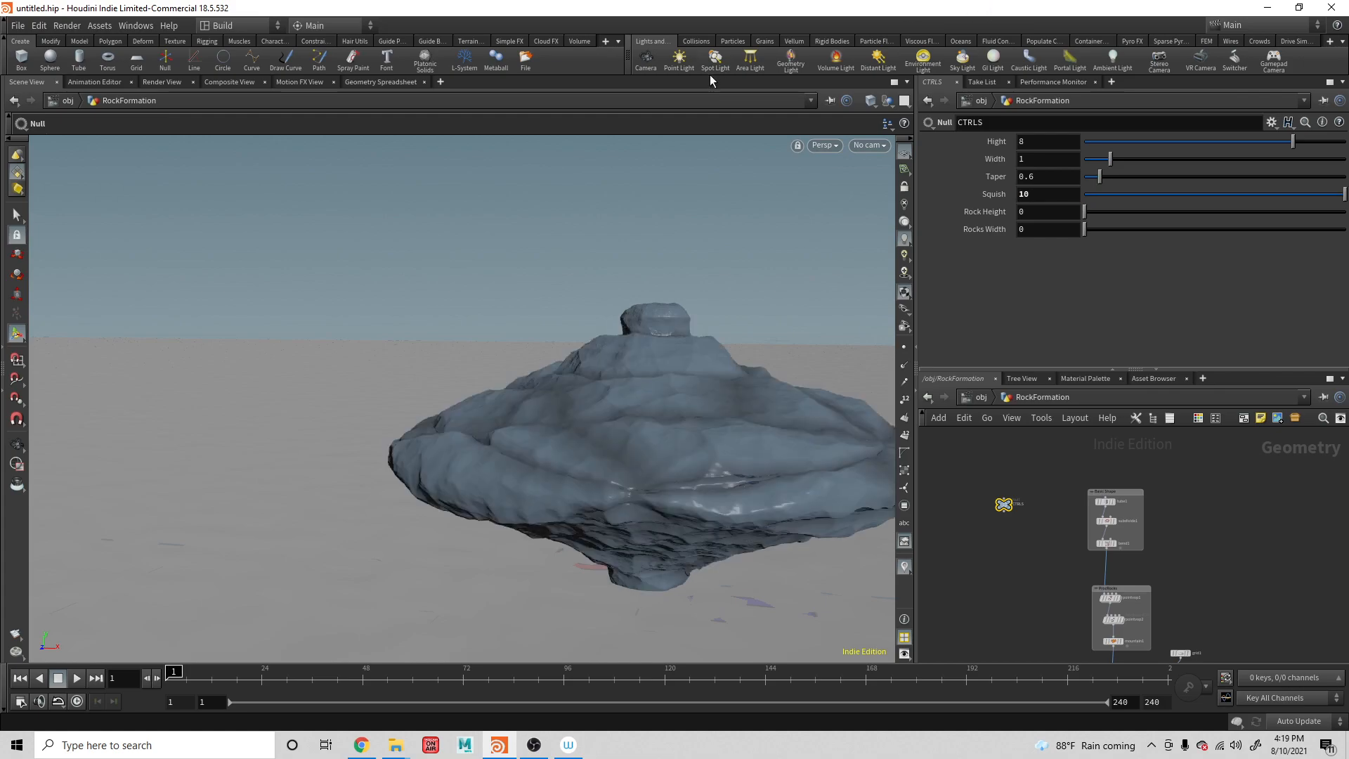
# Test the Squish control on CTRLS with the values 0.5 and 0.85
pyautogui.click(1036, 196)
pyautogui.press('BackSpace')
pyautogui.press('BackSpace')
pyautogui.write('.5')
pyautogui.press('Return')
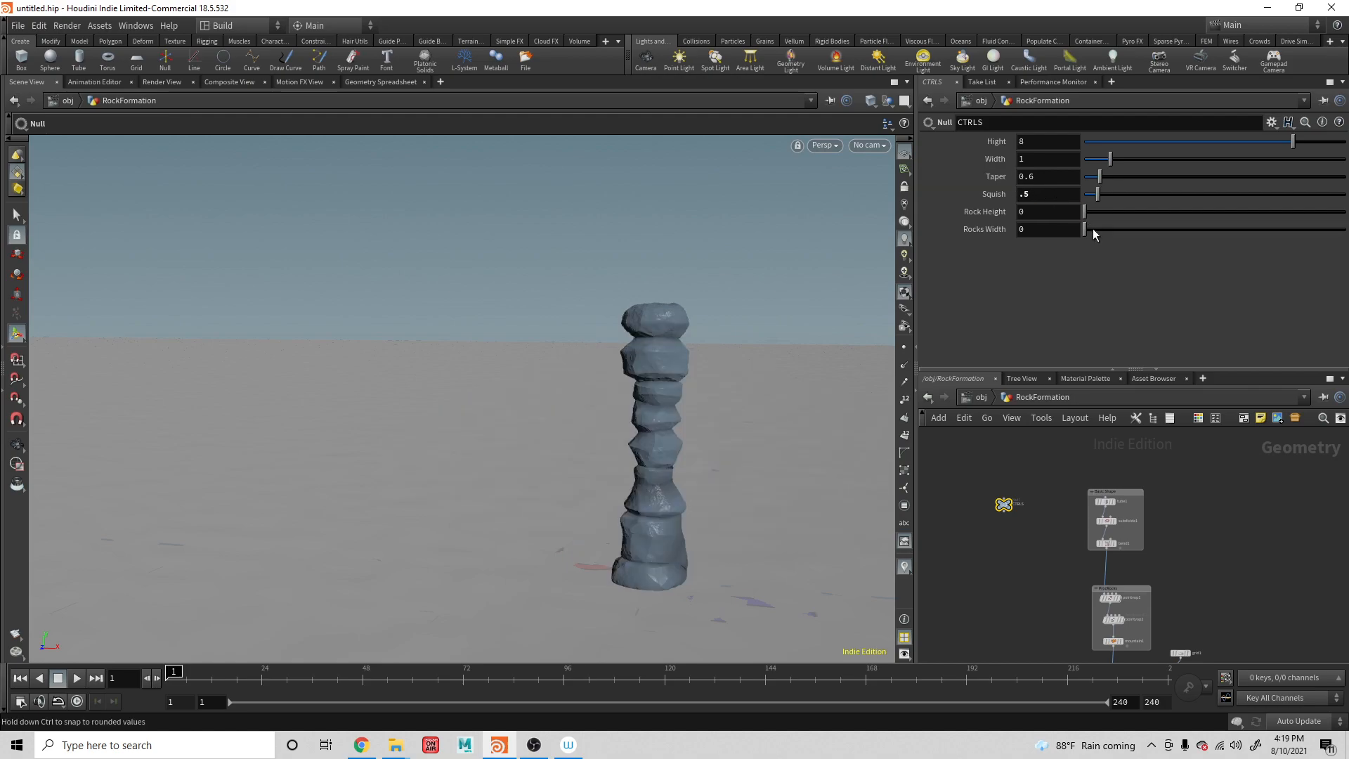
pyautogui.click(1033, 194)
pyautogui.press('BackSpace')
pyautogui.write('85')
pyautogui.press('Return')
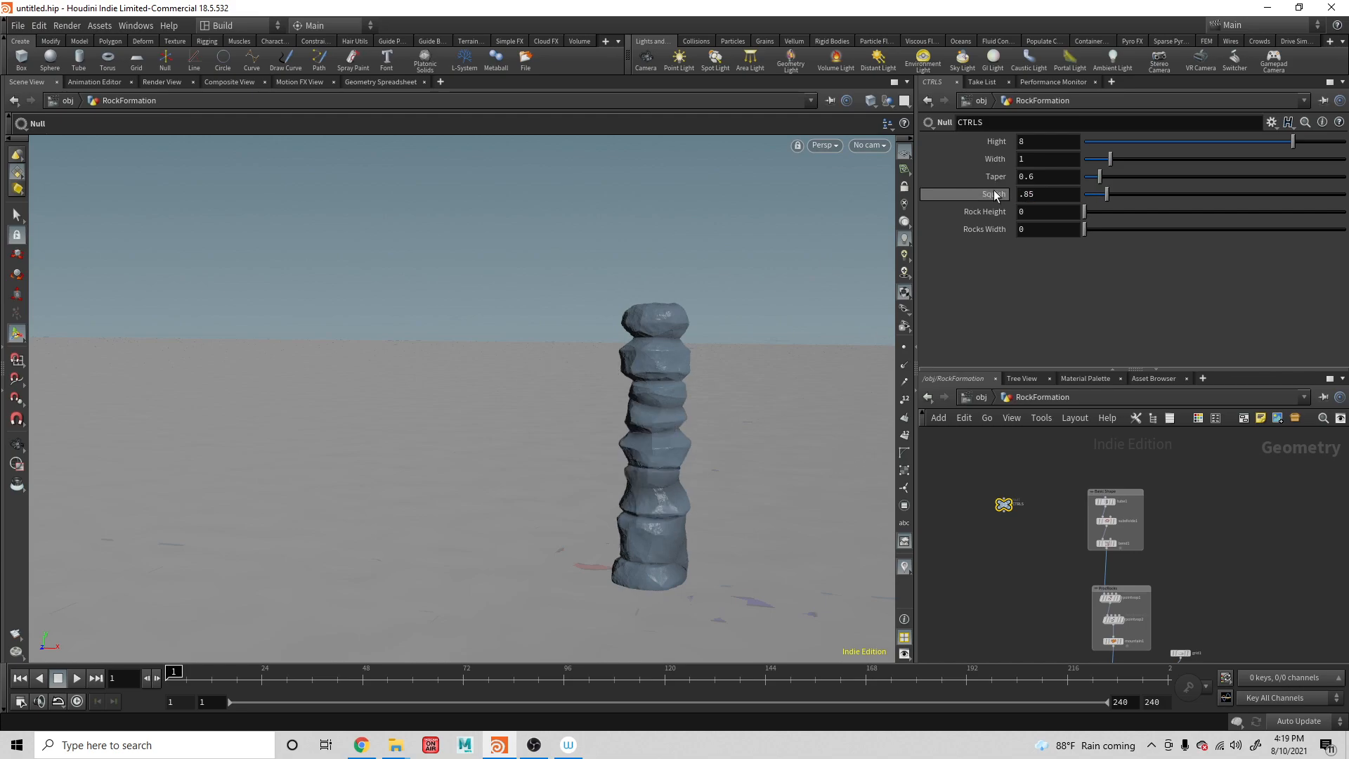
# Set the Squish parameter on CTRLS to 0.5 and view the rock column from another angle
pyautogui.doubleClick(1040, 191)
pyautogui.write('.')
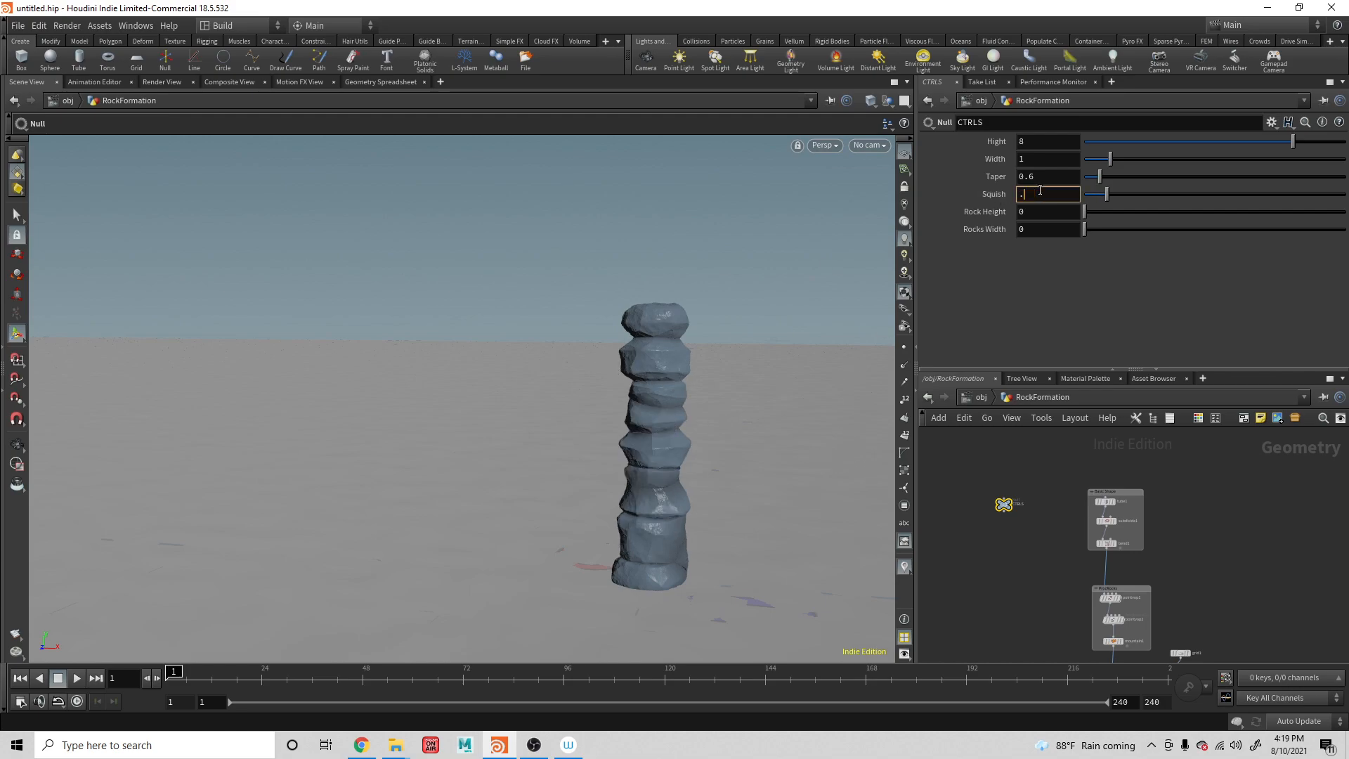
pyautogui.write('5')
pyautogui.press('Return')
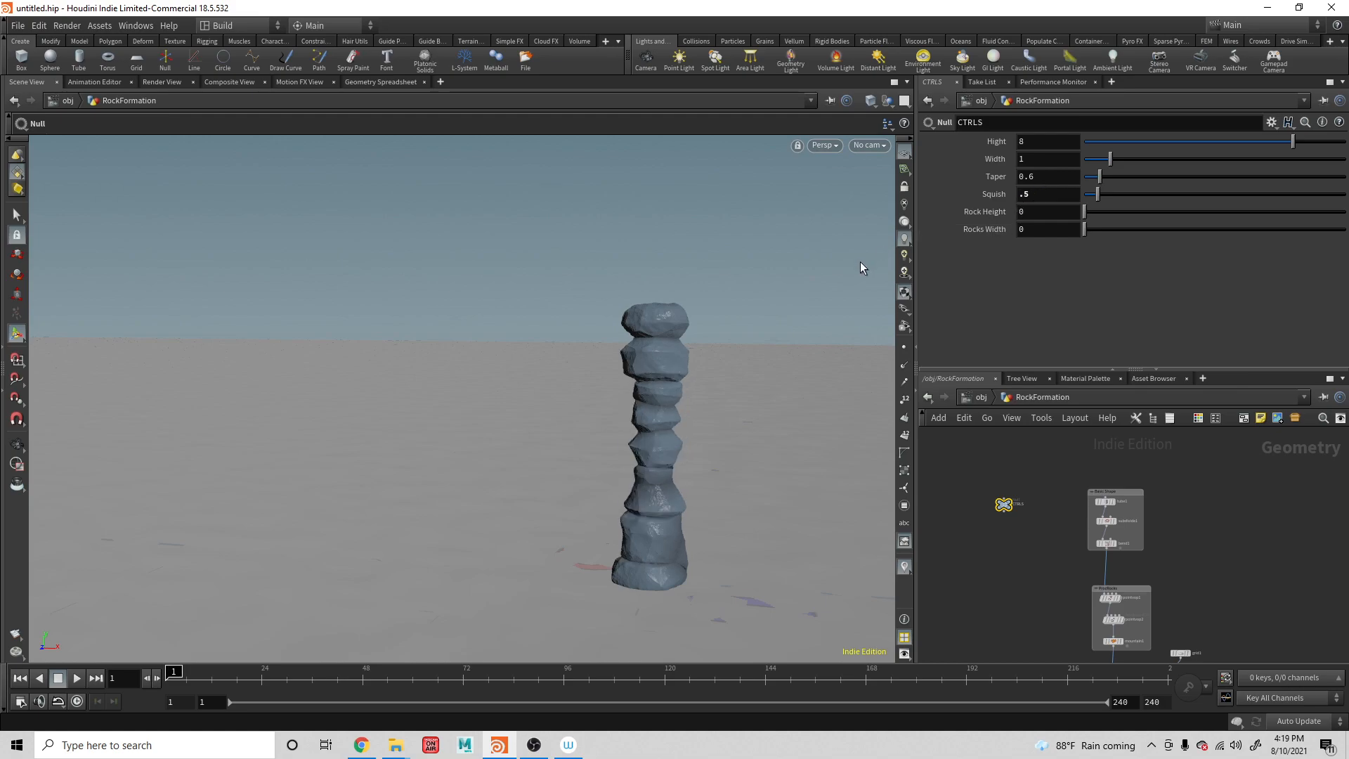
pyautogui.keyDown('alt'); pyautogui.moveTo(811, 361); pyautogui.dragTo(723, 360); pyautogui.keyUp('alt')
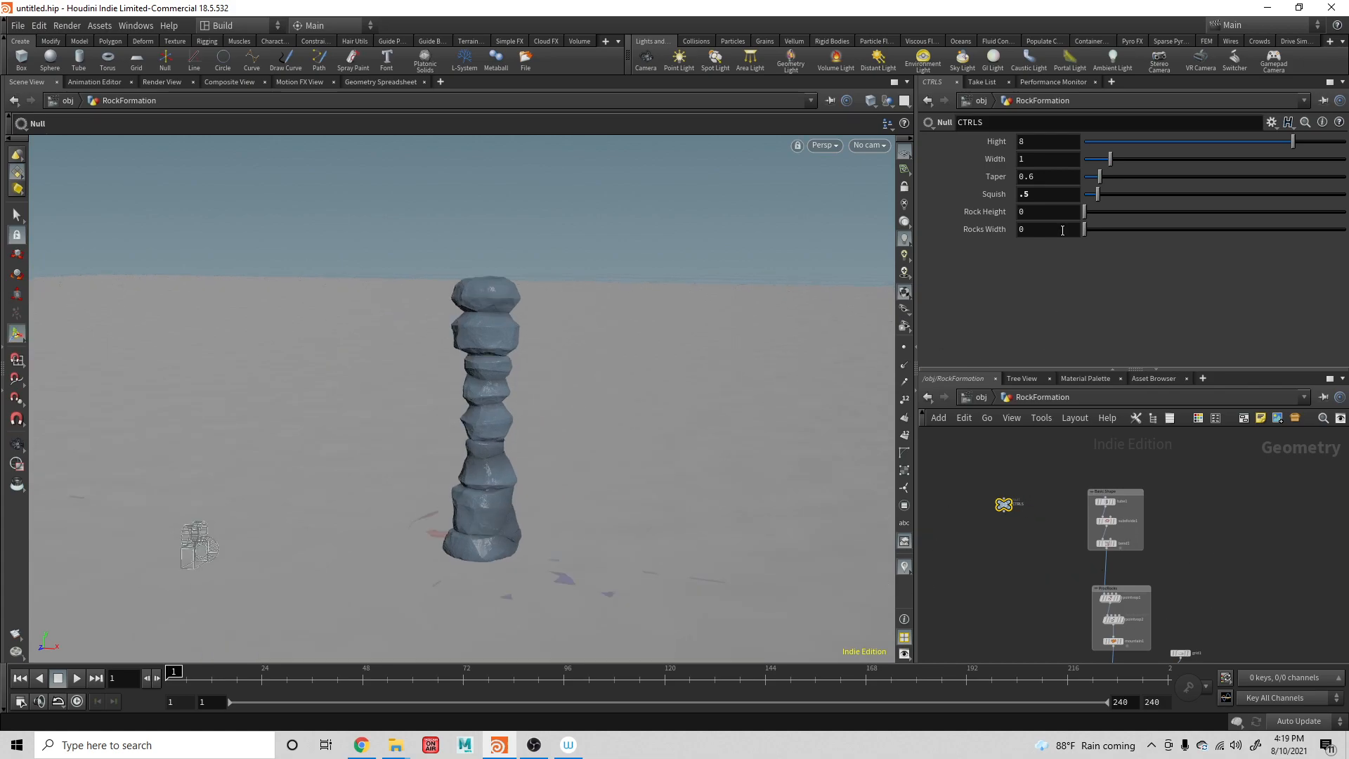
# Check the Frequency values of the unifiednoise1 node inside pointvop1 and return to the RockFormation network
pyautogui.click(1110, 600)
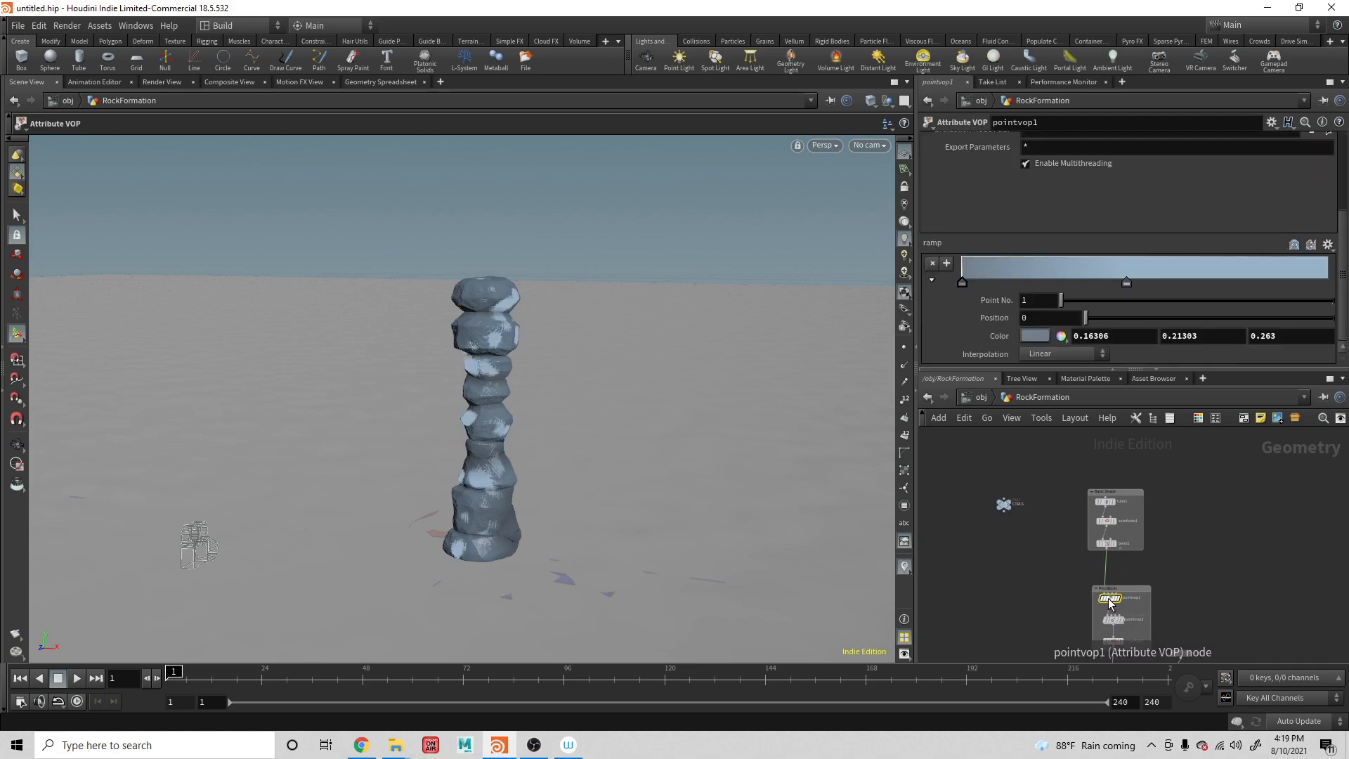
pyautogui.doubleClick(1110, 600)
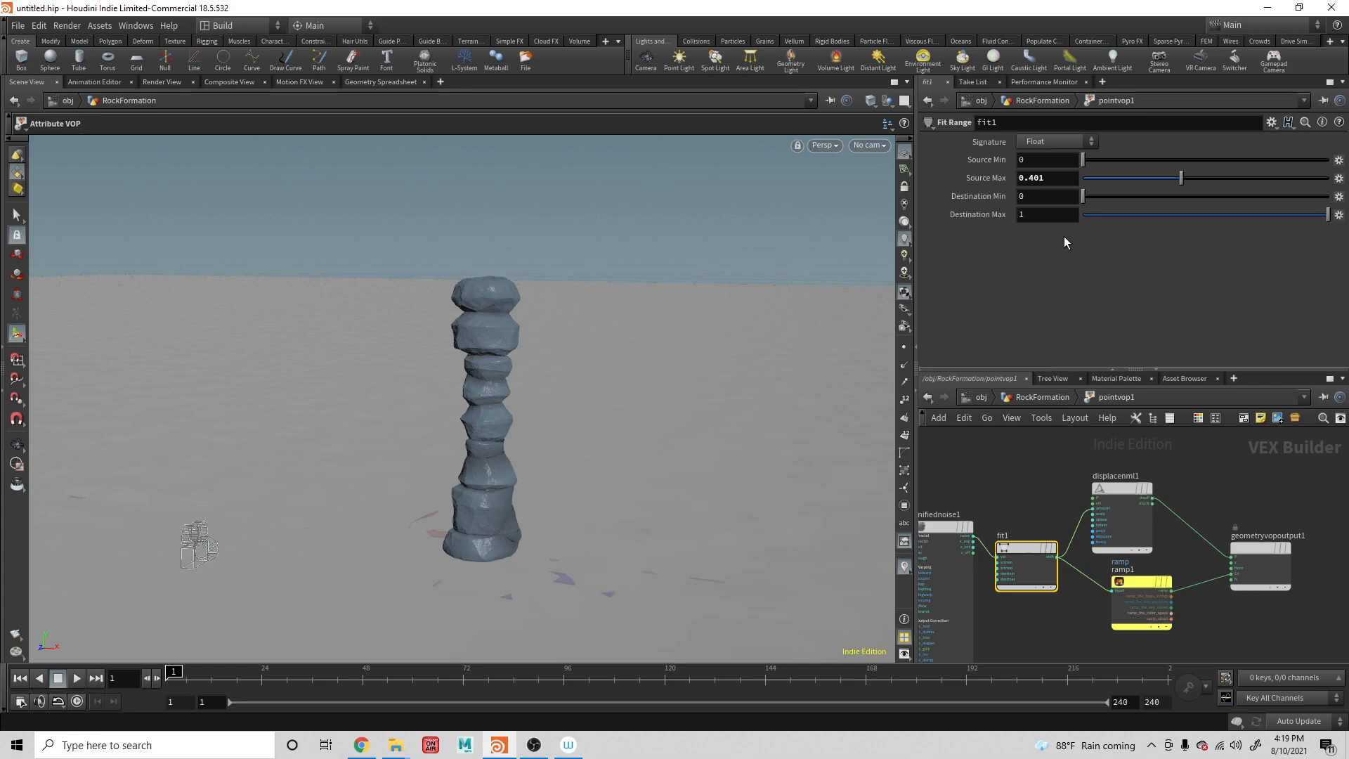
pyautogui.click(962, 528)
pyautogui.click(1126, 196)
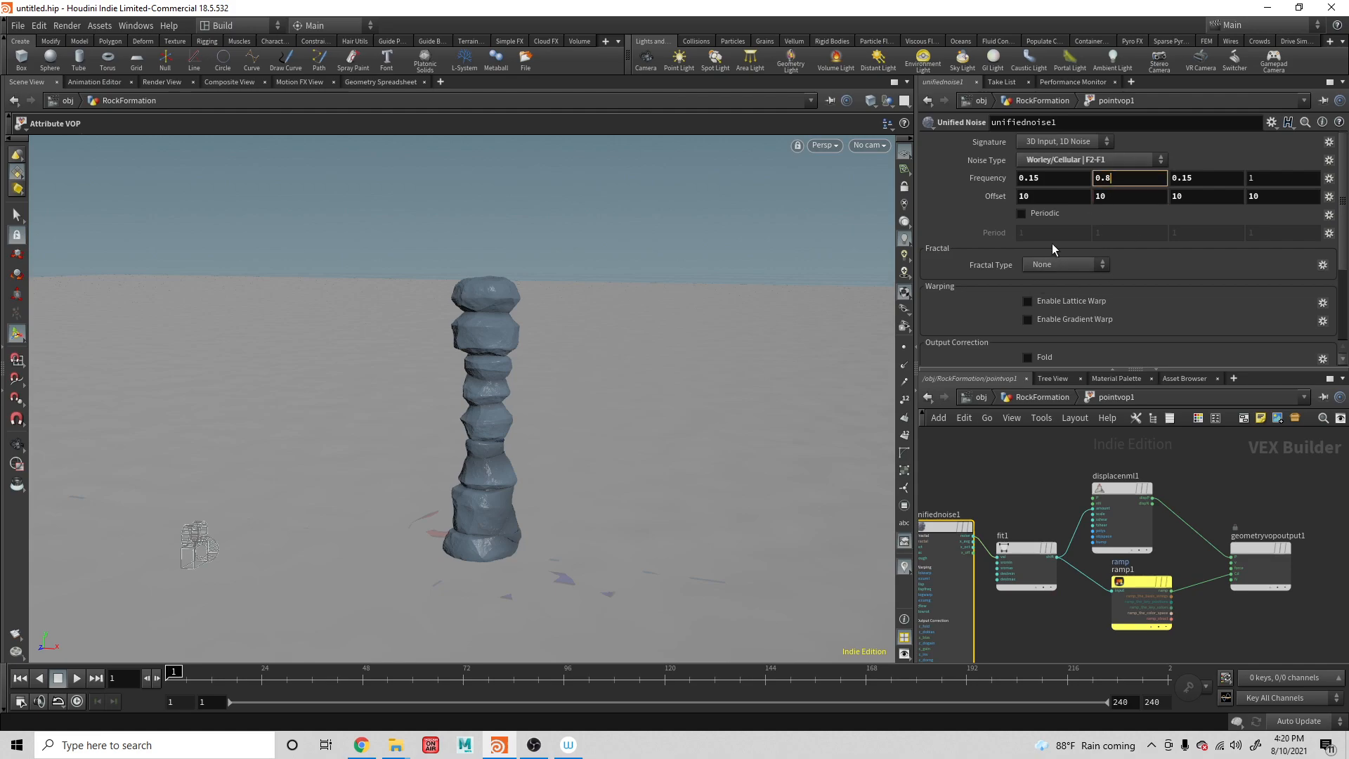
pyautogui.press('BackSpace')
pyautogui.write('6')
pyautogui.click(1033, 398)
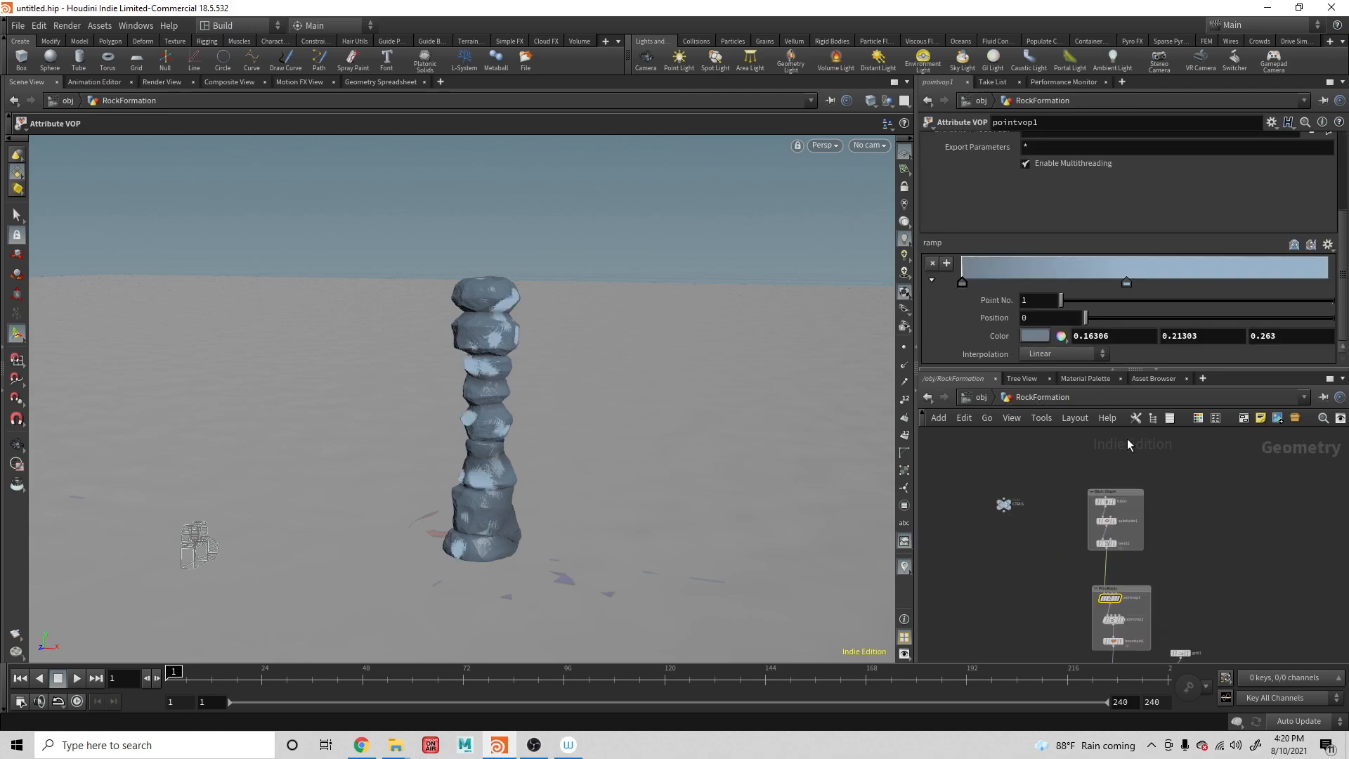
# Set the default value of the Rock Height parameter to 0.8 in the CTRLS interface and accept the change
pyautogui.click(1005, 504)
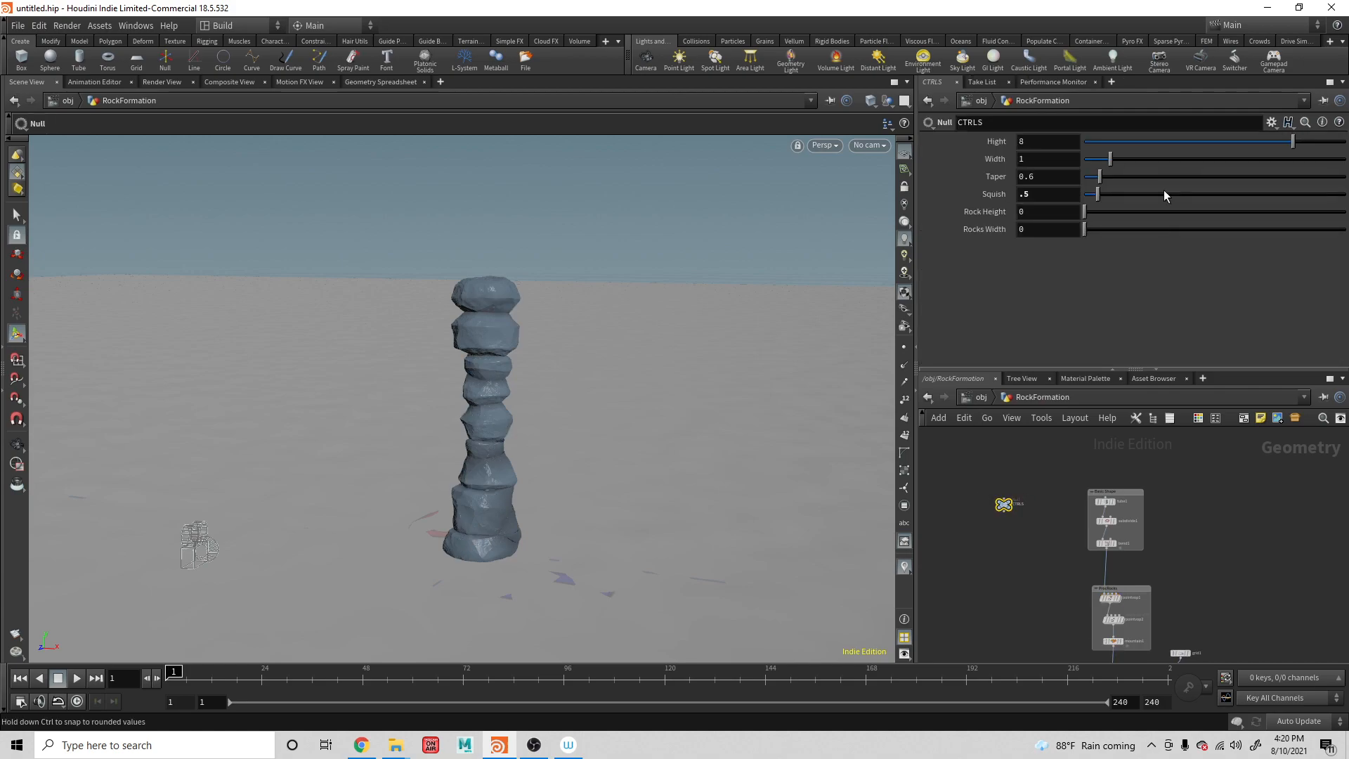
pyautogui.click(1272, 123)
pyautogui.click(1211, 139)
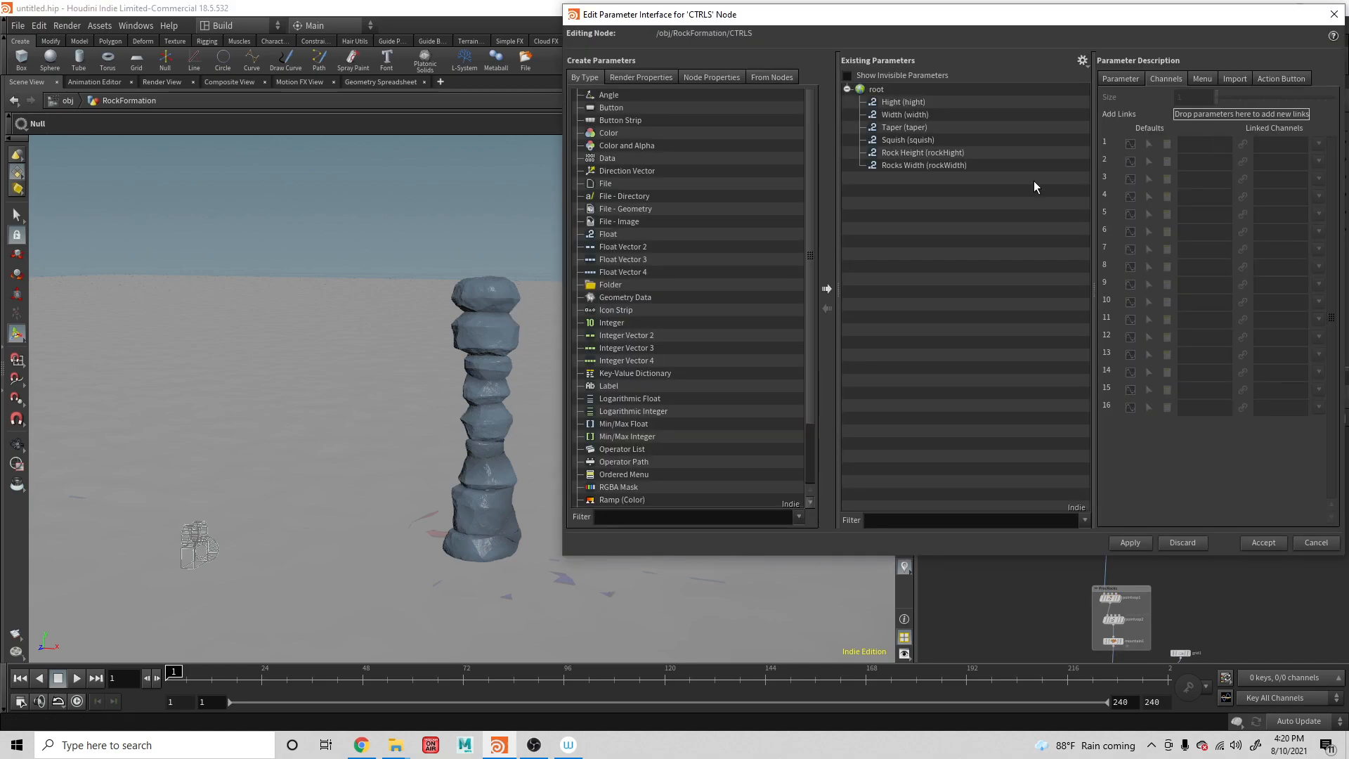
pyautogui.click(931, 151)
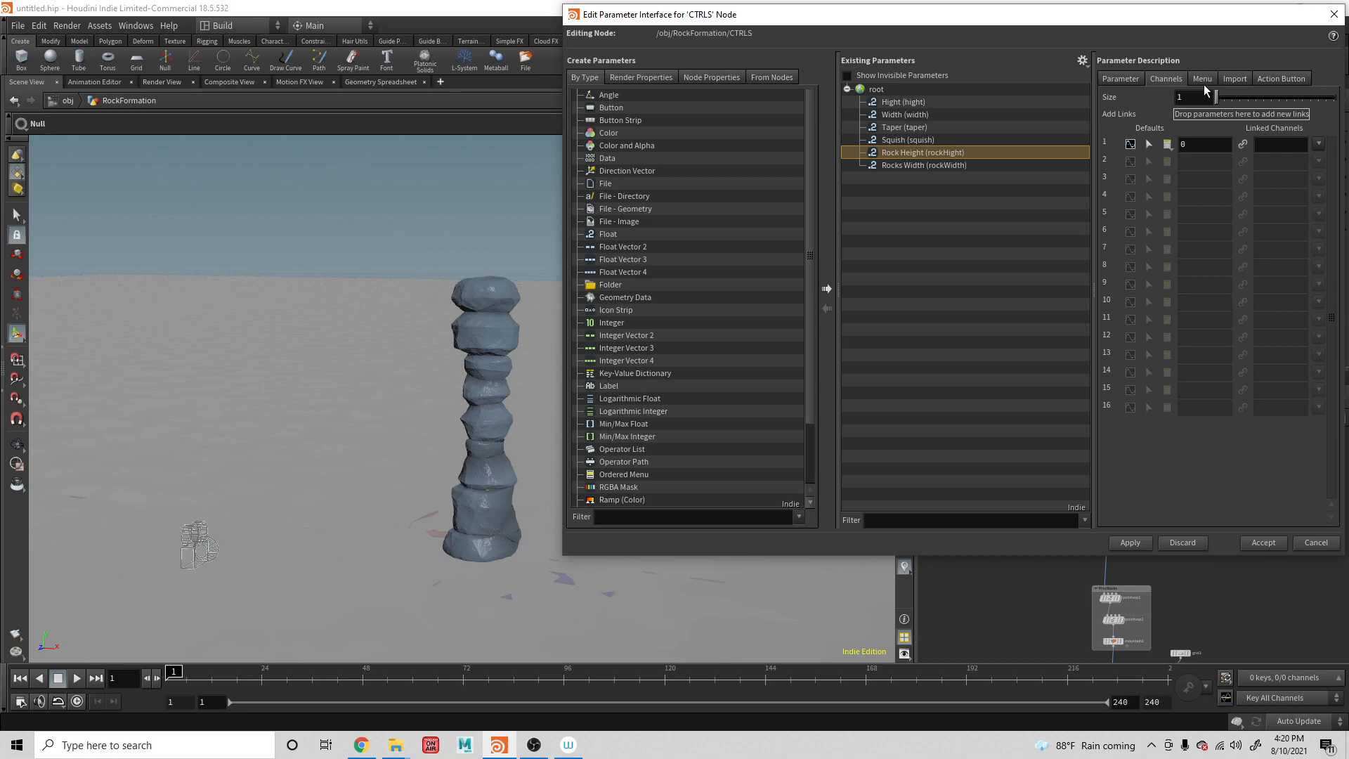
pyautogui.doubleClick(1199, 143)
pyautogui.write('.8')
pyautogui.click(1263, 542)
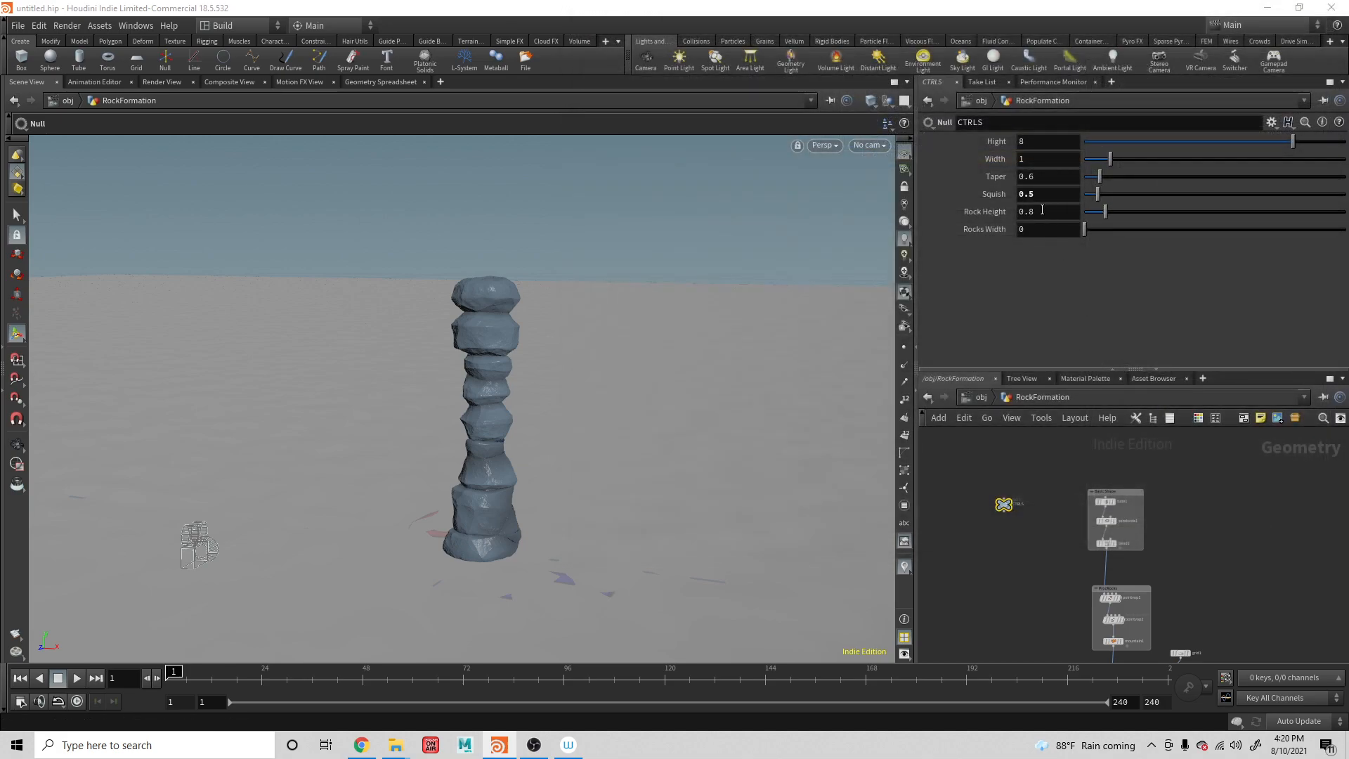
# Copy Rock Height from CTRLS and paste it as a relative reference into the second Frequency component of unifiednoise1 inside pointvop1
pyautogui.rightClick(1042, 211)
pyautogui.rightClick(1026, 210)
pyautogui.rightClick(1026, 210)
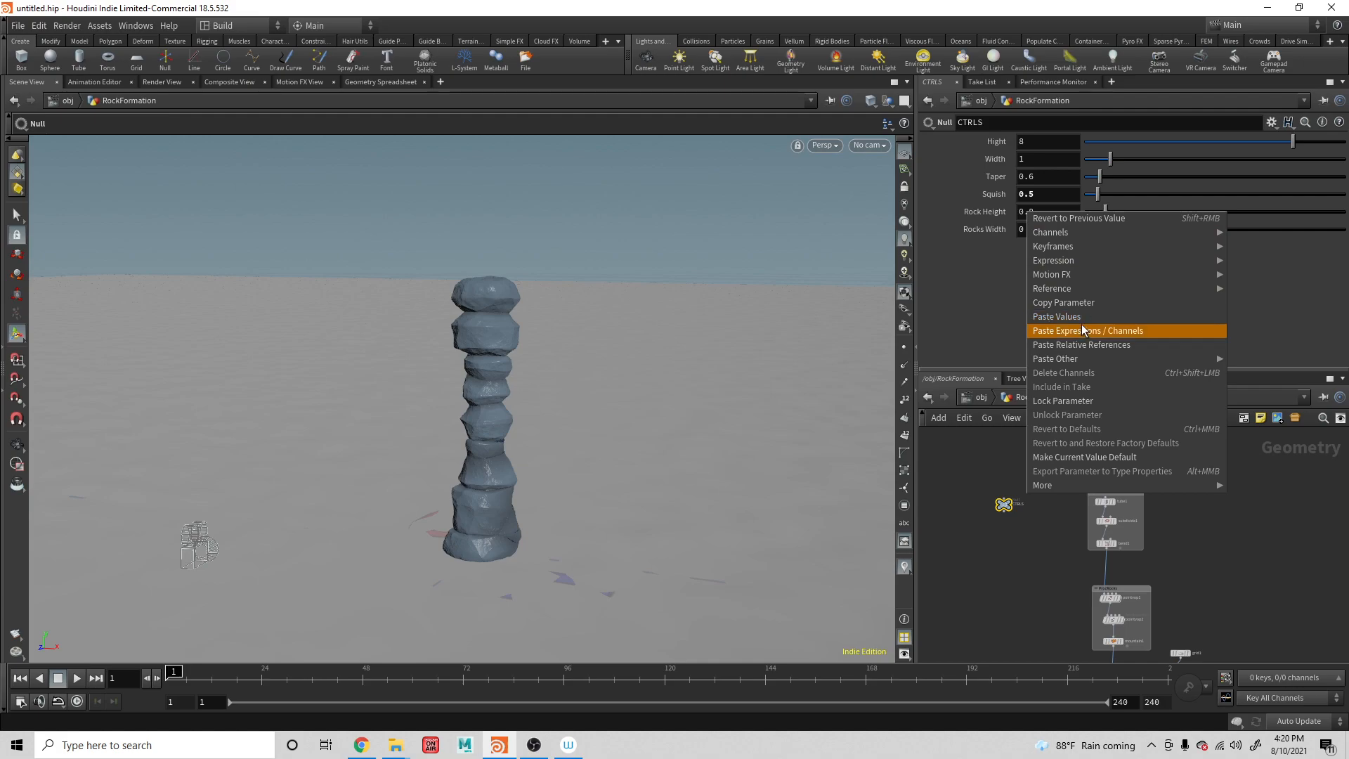
pyautogui.click(1057, 316)
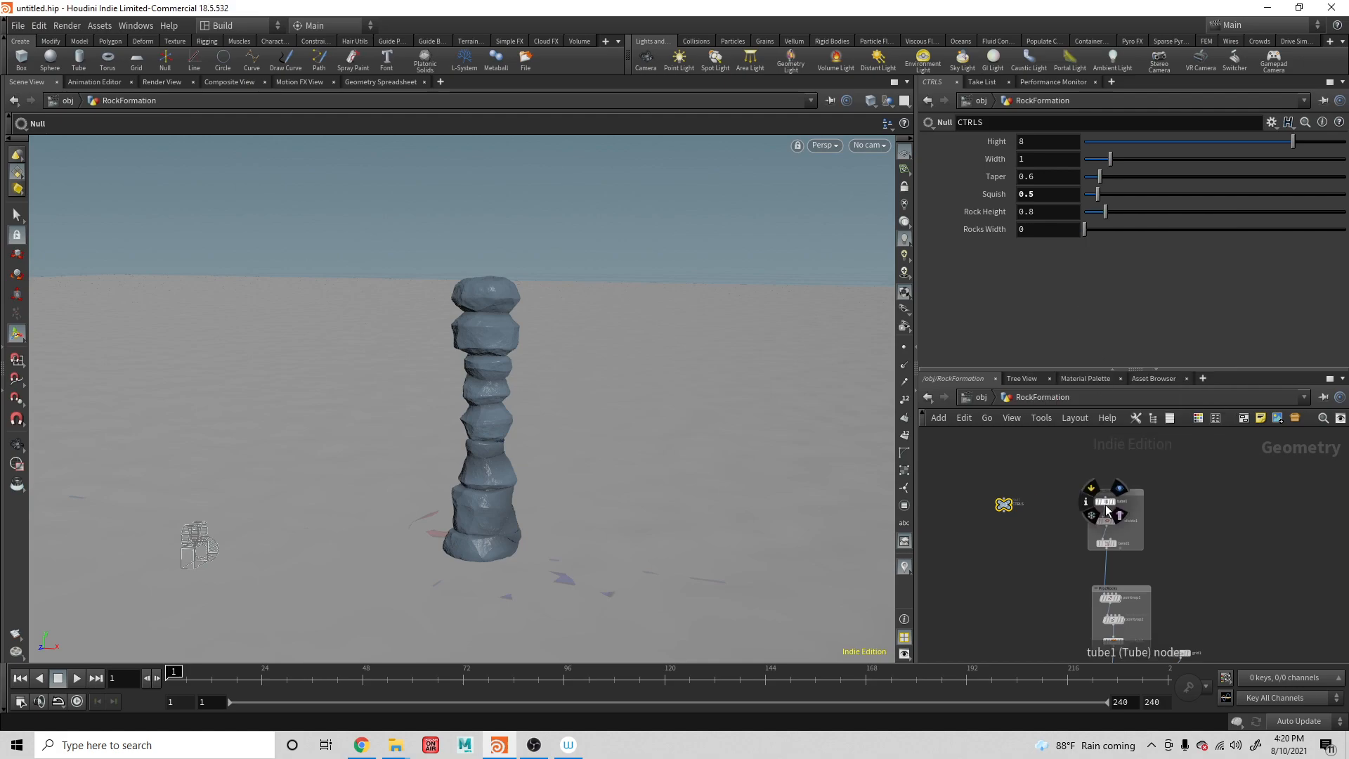
pyautogui.doubleClick(1111, 603)
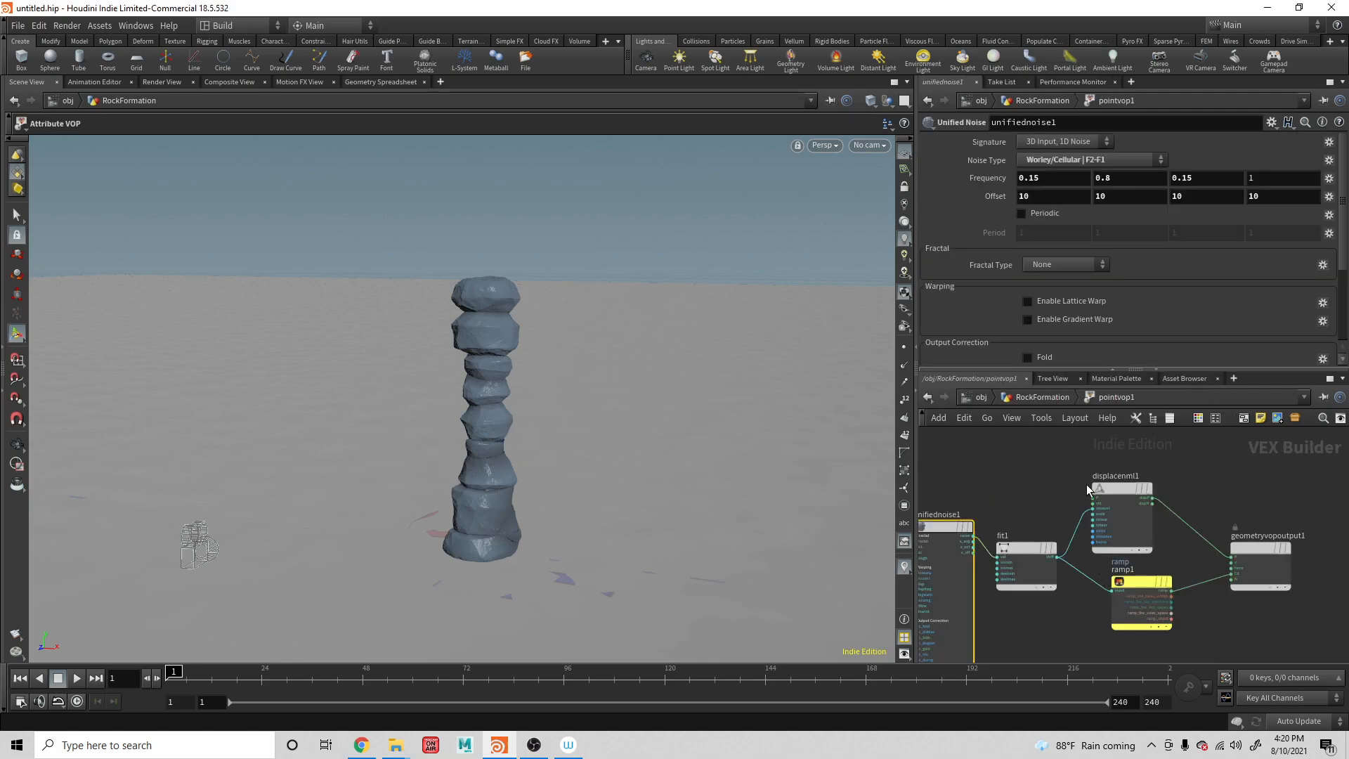
pyautogui.click(1023, 548)
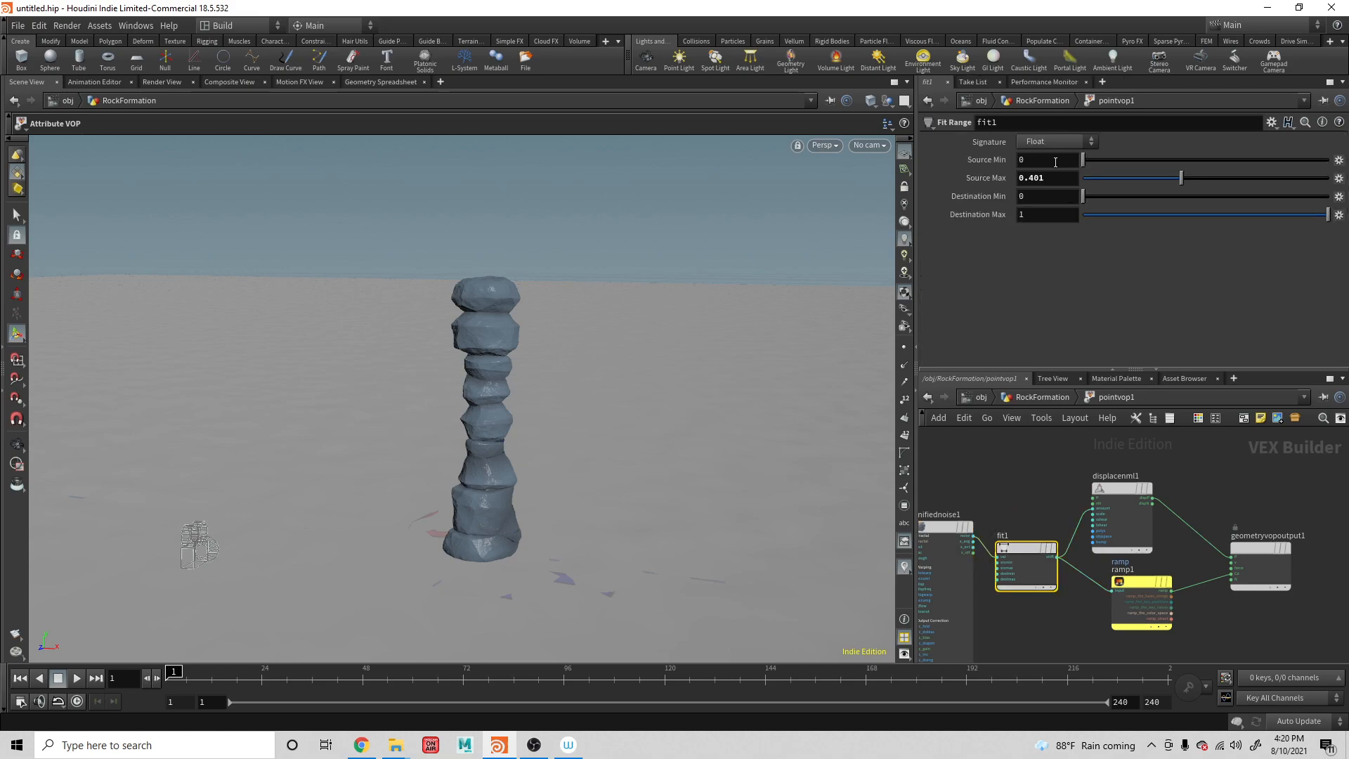
pyautogui.click(941, 527)
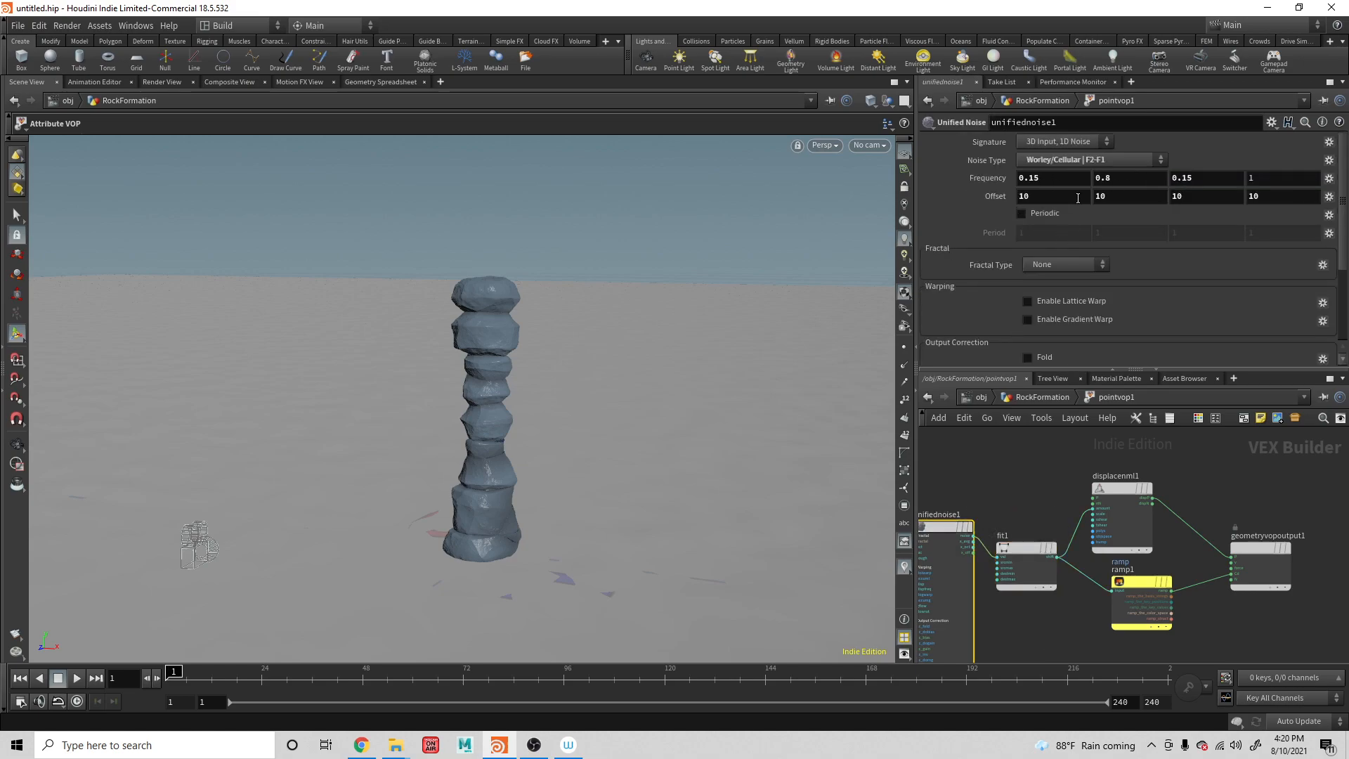
pyautogui.rightClick(1122, 178)
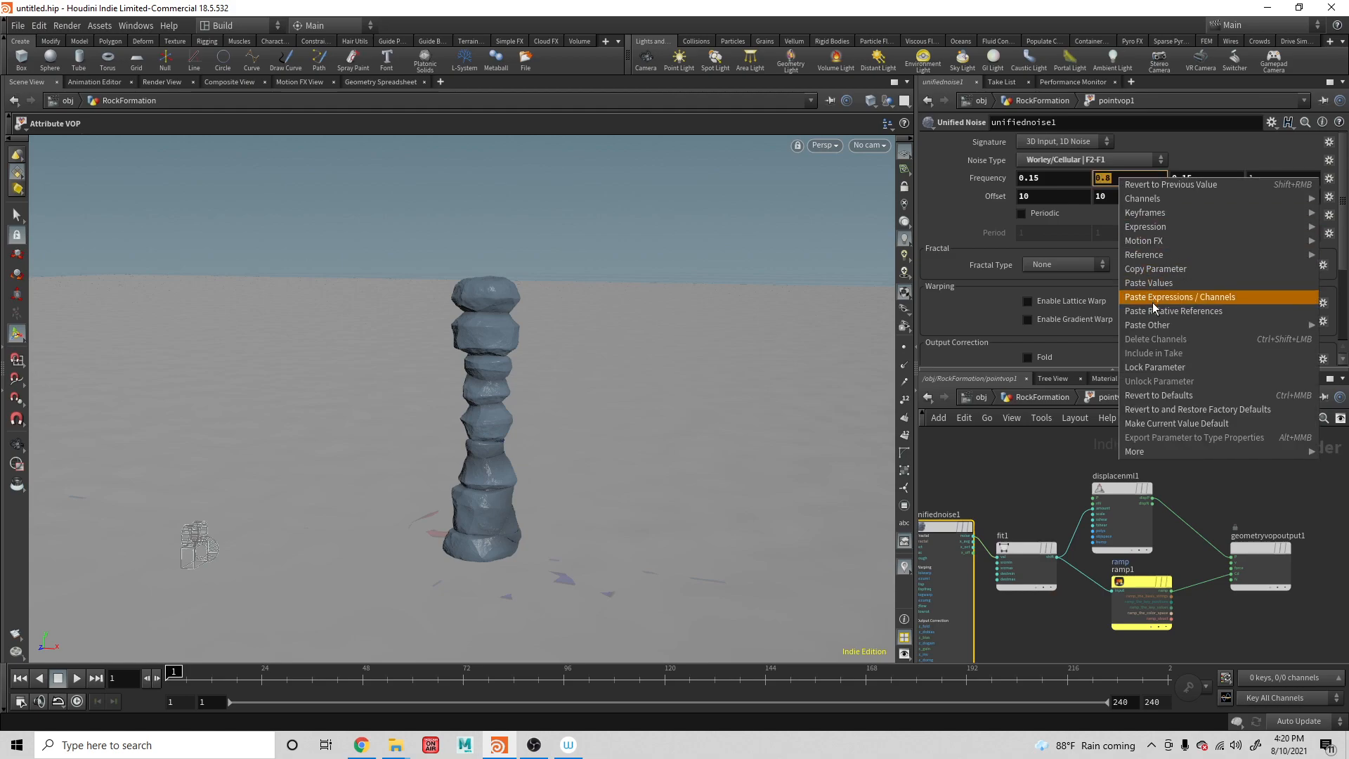
pyautogui.click(1161, 311)
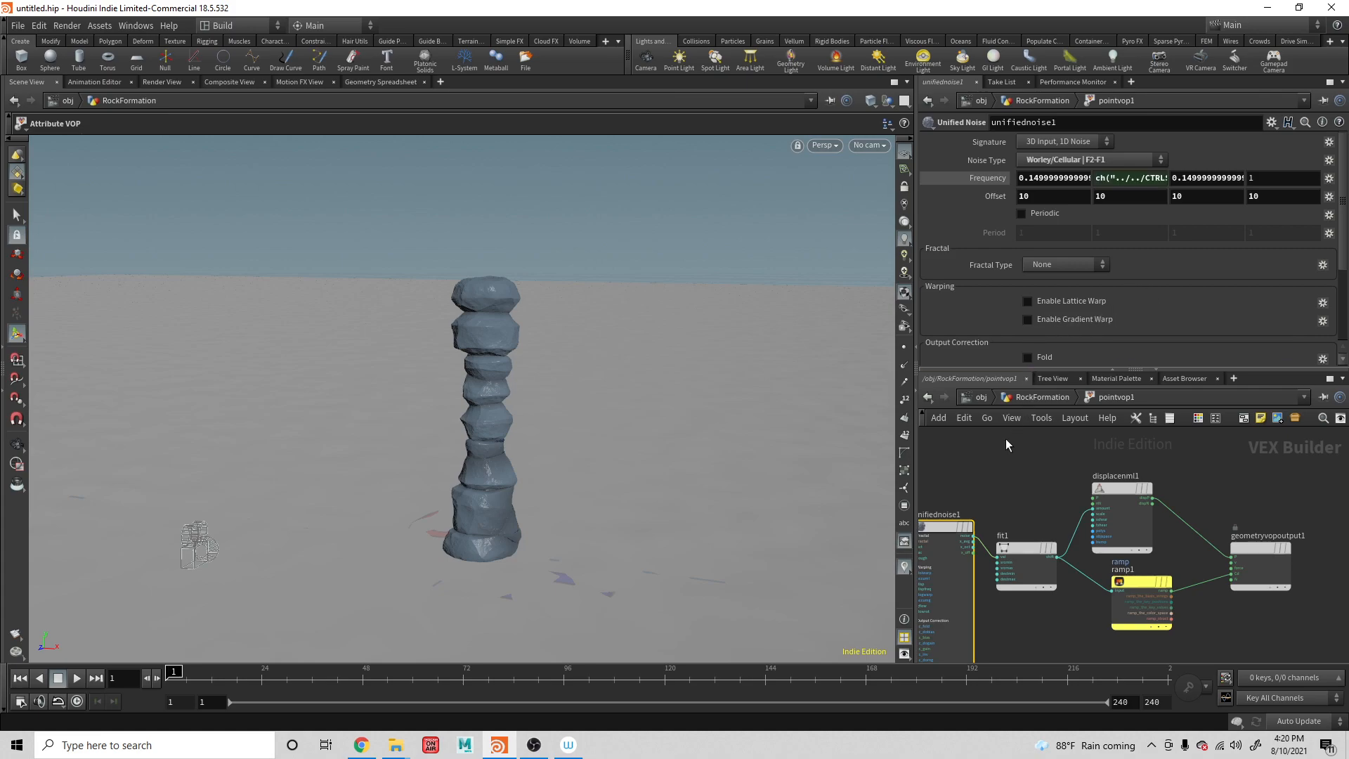
# Test the Rock Height control on CTRLS with the values 0.1 and 0.3, inspecting the formation from different angles
pyautogui.click(1033, 397)
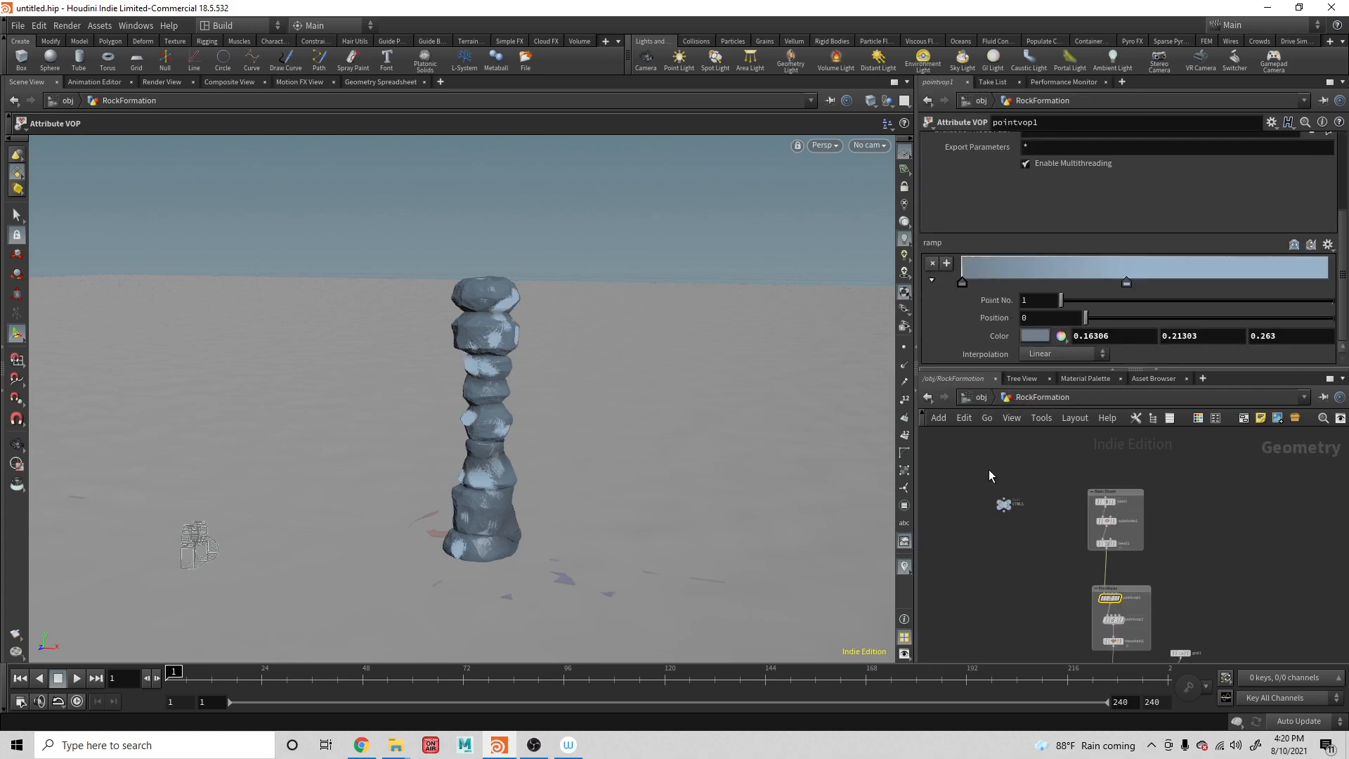
pyautogui.click(1004, 504)
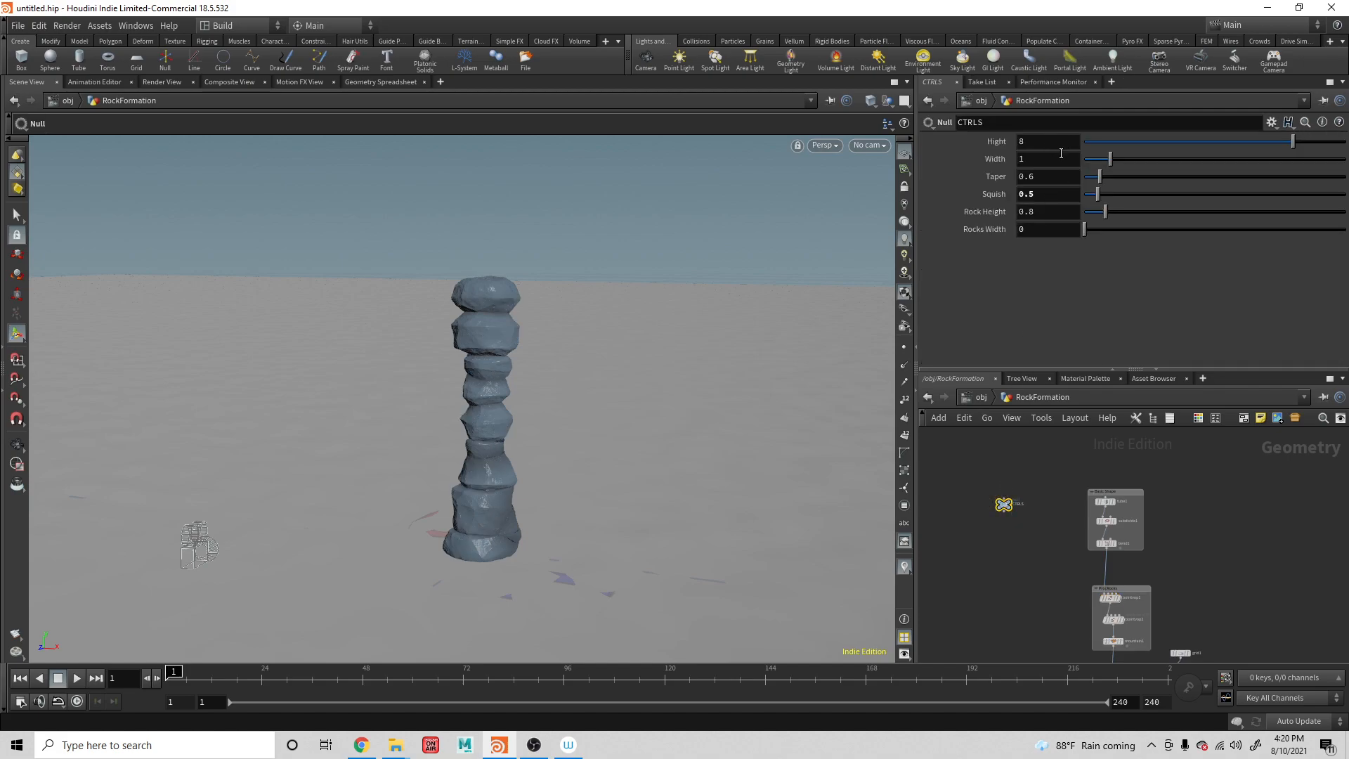
pyautogui.click(1052, 214)
pyautogui.write('.1')
pyautogui.press('Return')
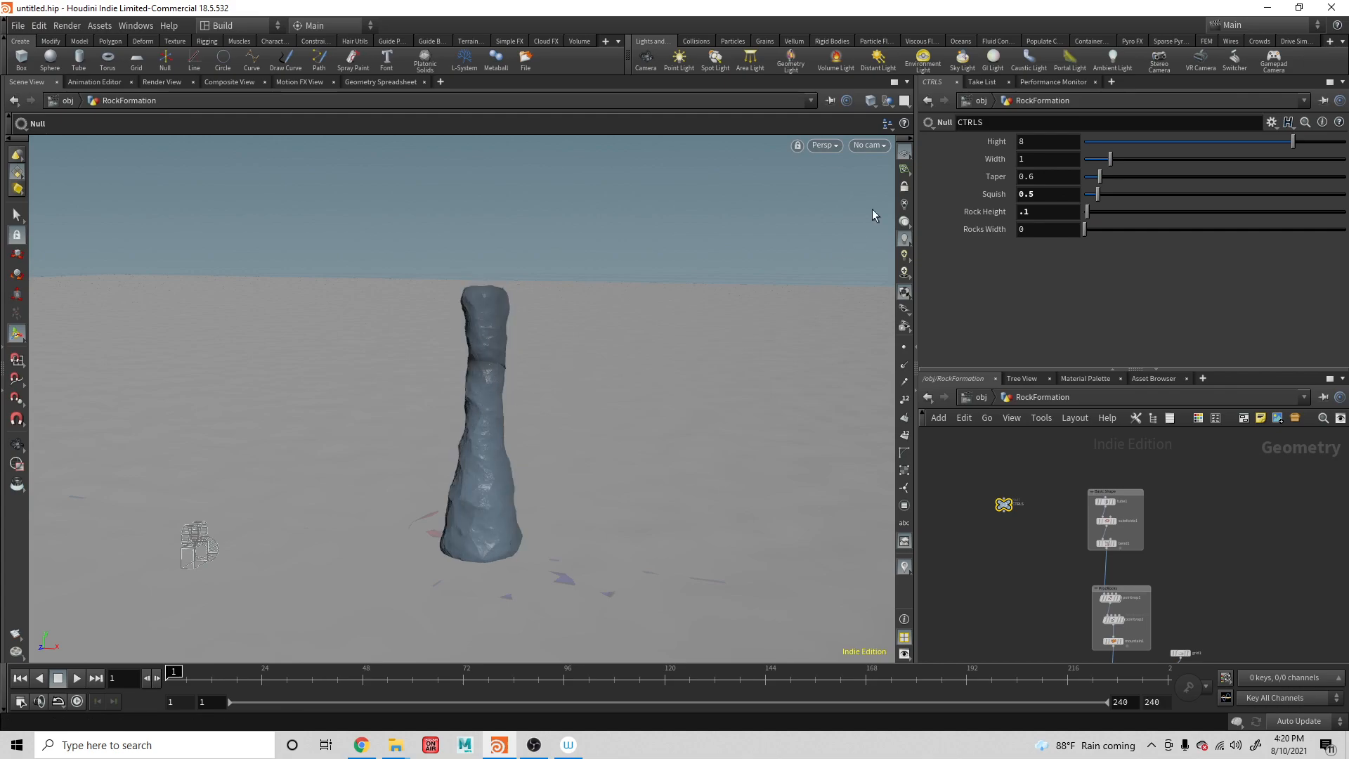
pyautogui.moveTo(713, 368); pyautogui.dragTo(430, 397)
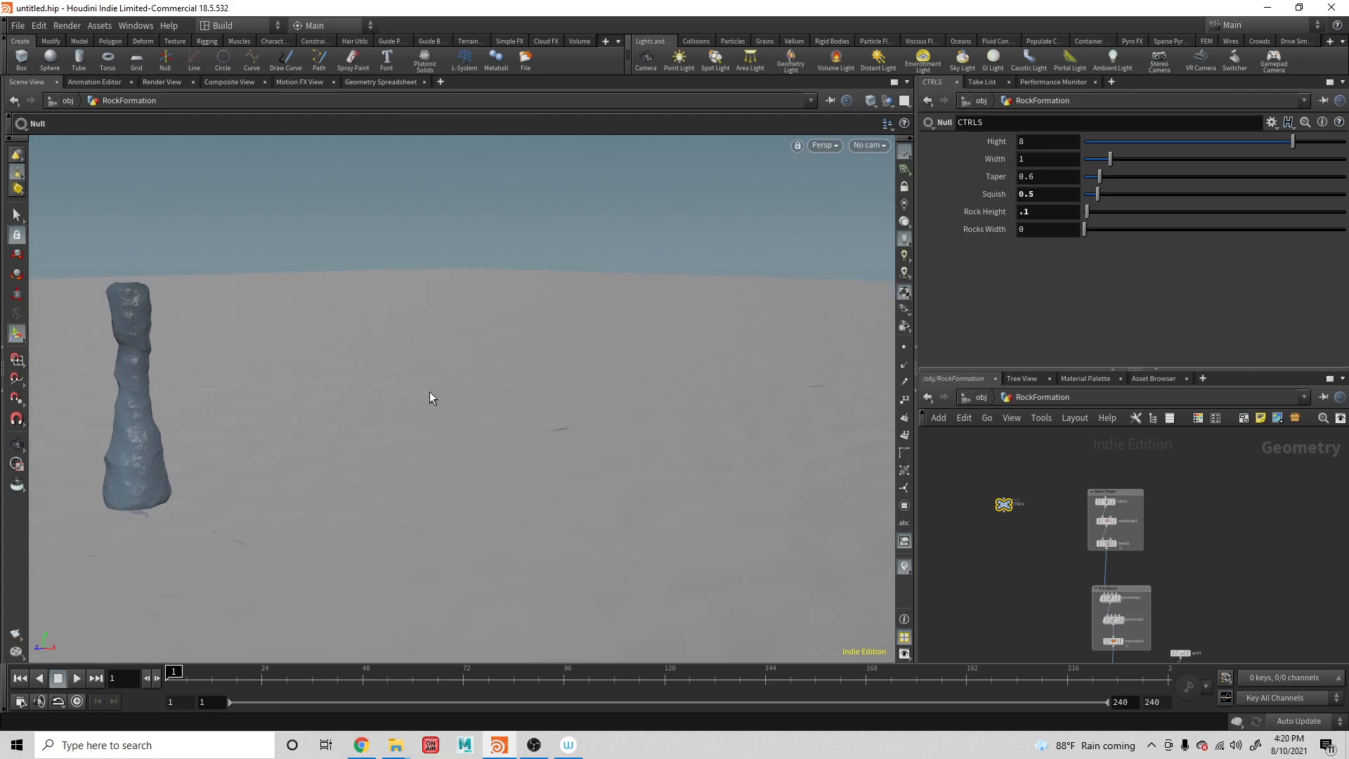
pyautogui.click(1037, 211)
pyautogui.write('.3')
pyautogui.press('Return')
pyautogui.moveTo(260, 410); pyautogui.dragTo(434, 377)
pyautogui.click(1065, 196)
pyautogui.write('3')
pyautogui.press('Return')
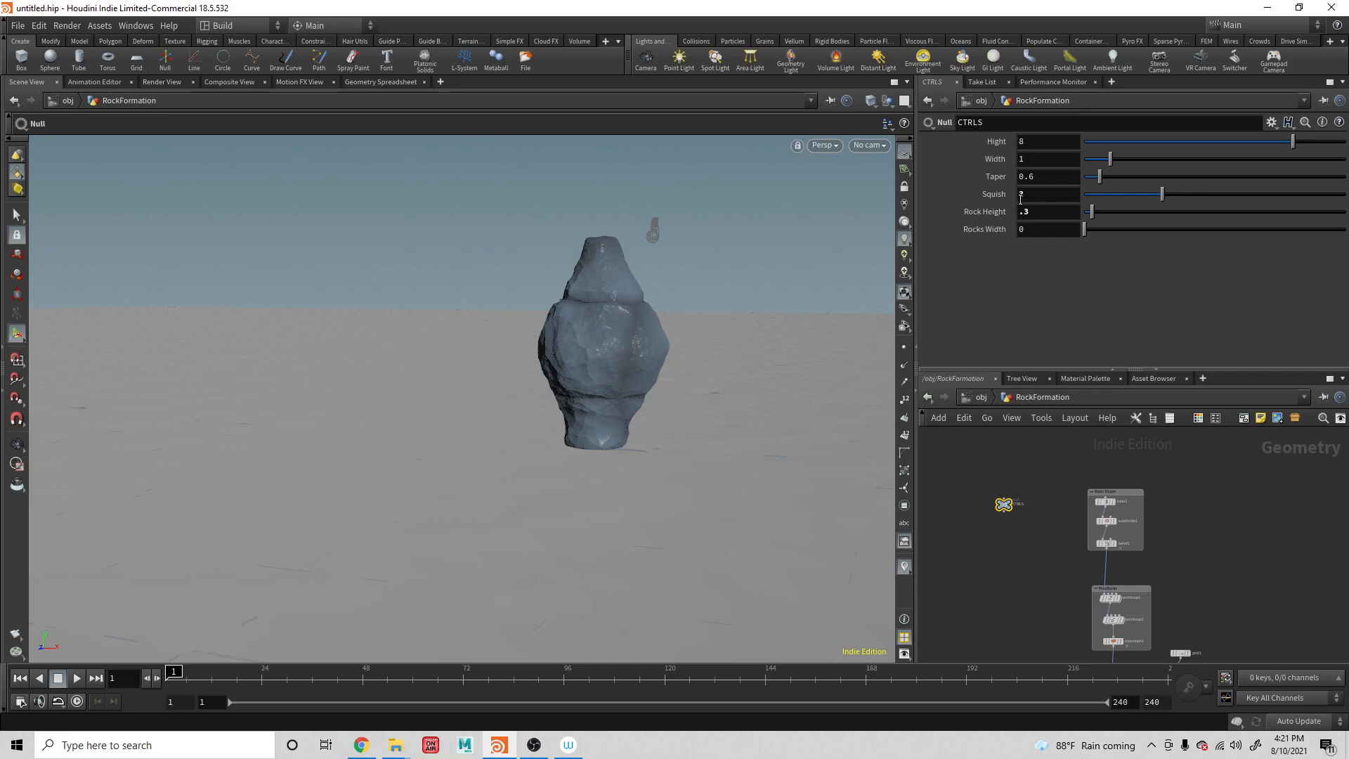
pyautogui.hotkey('ctrl', 'z')
# Test the Rock Height control on CTRLS with a value of 3 and orbit around the formation
pyautogui.click(1037, 213)
pyautogui.write('3')
pyautogui.press('Return')
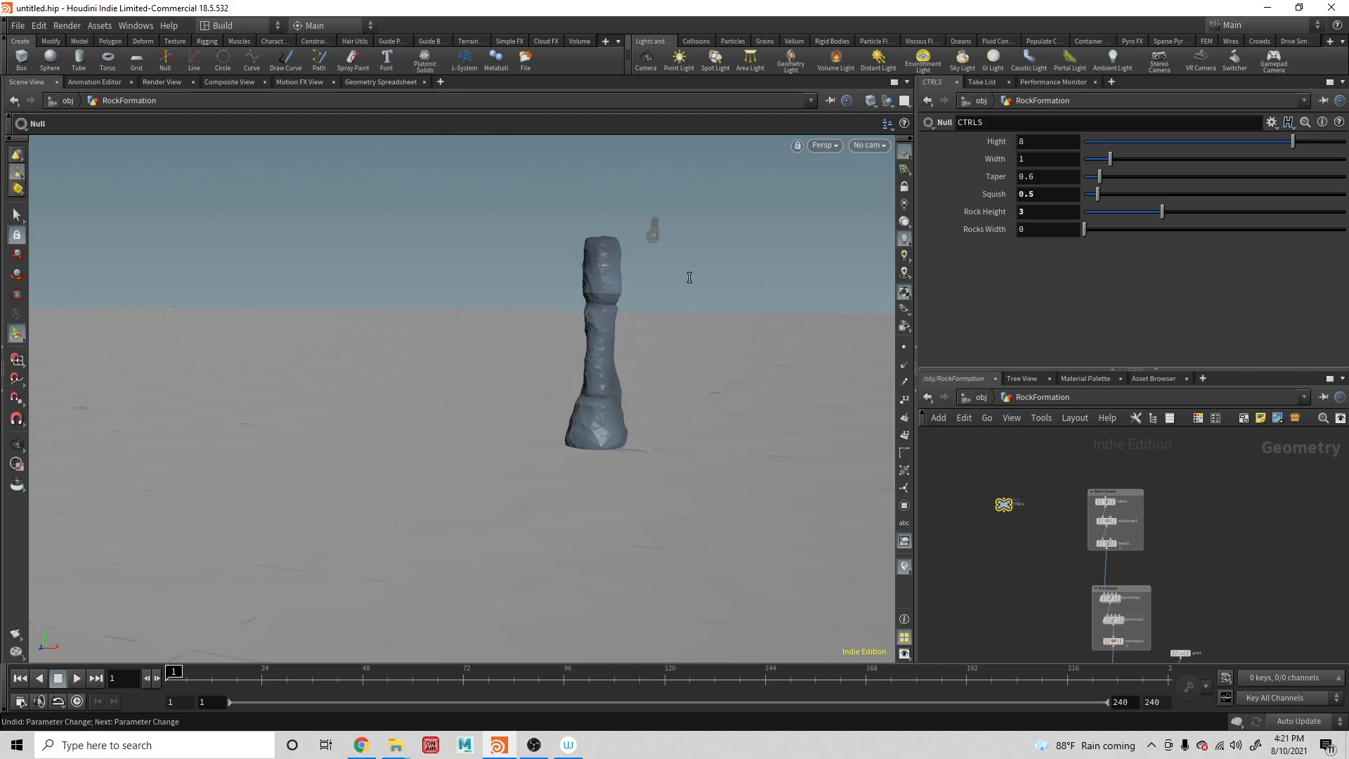
pyautogui.press('Escape')
pyautogui.moveTo(696, 296)
pyautogui.keyDown('alt'); pyautogui.mouseDown()
pyautogui.moveTo(651, 305)
pyautogui.moveTo(711, 287)
pyautogui.mouseUp(); pyautogui.keyUp('alt')
# Set the Rock Height parameter on CTRLS to 0.8 and check the stacked rocks in the viewport
pyautogui.click(1036, 213)
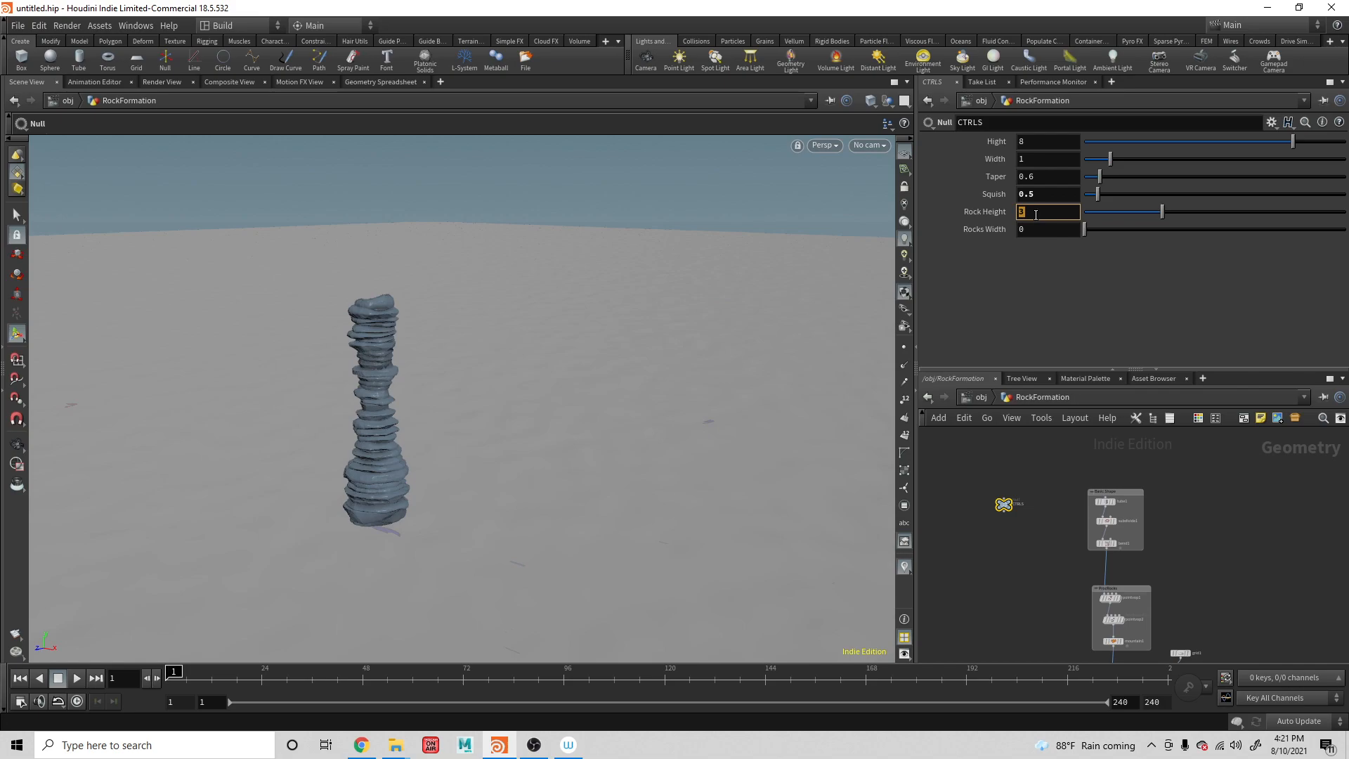
pyautogui.write('.8')
pyautogui.press('Return')
pyautogui.keyDown('alt'); pyautogui.moveTo(647, 362); pyautogui.dragTo(614, 356); pyautogui.keyUp('alt')
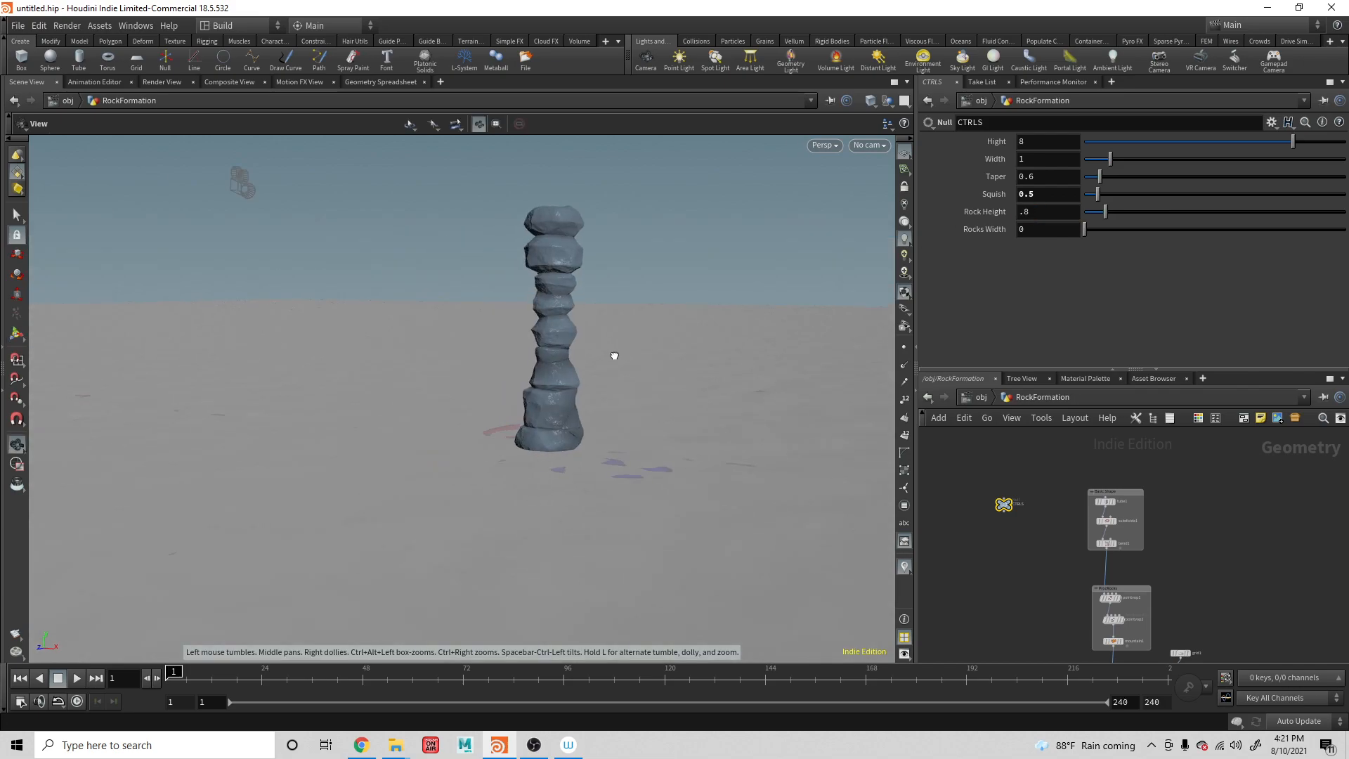
pyautogui.press('Return')
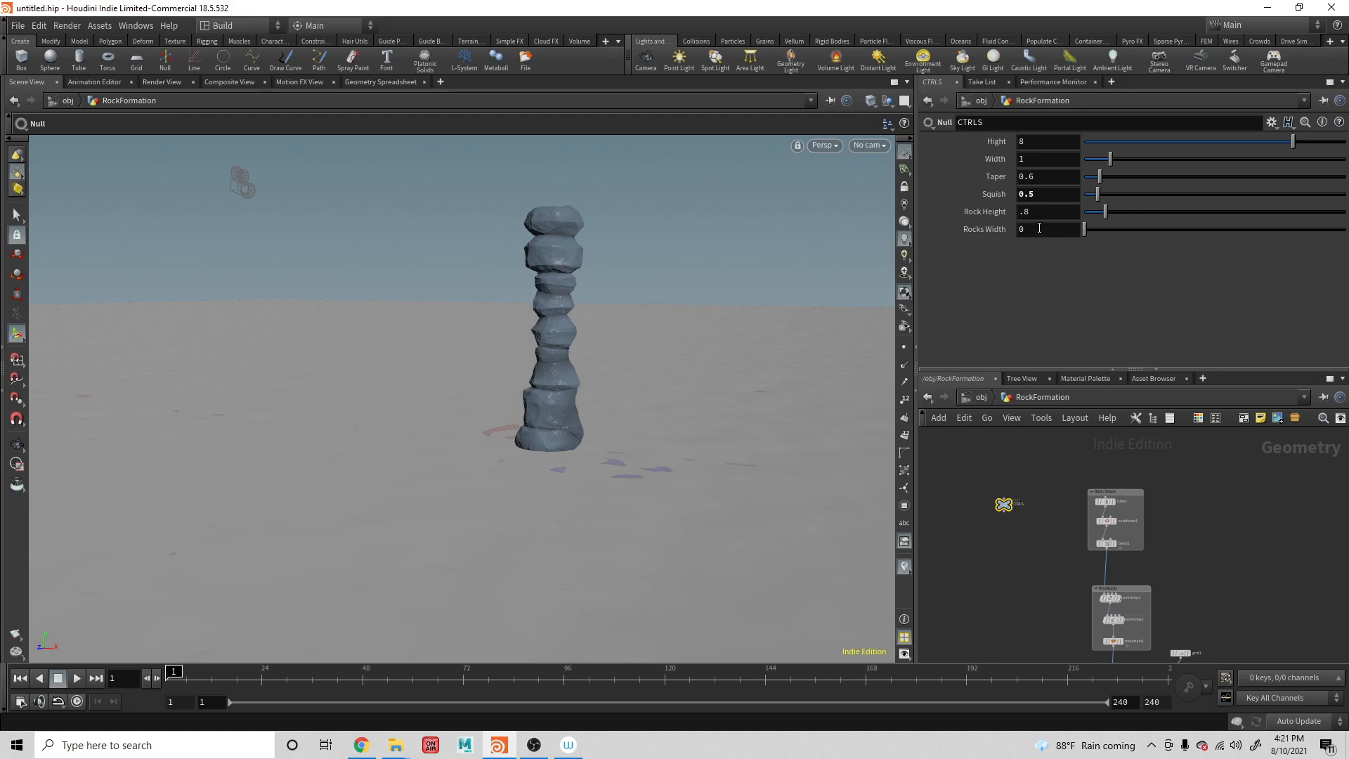
# Check the unifiednoise1 Frequency inside pointvop1, and set the Rocks Width default to 0.15 in the CTRLS interface
pyautogui.moveTo(1119, 602)
pyautogui.doubleClick(1110, 603)
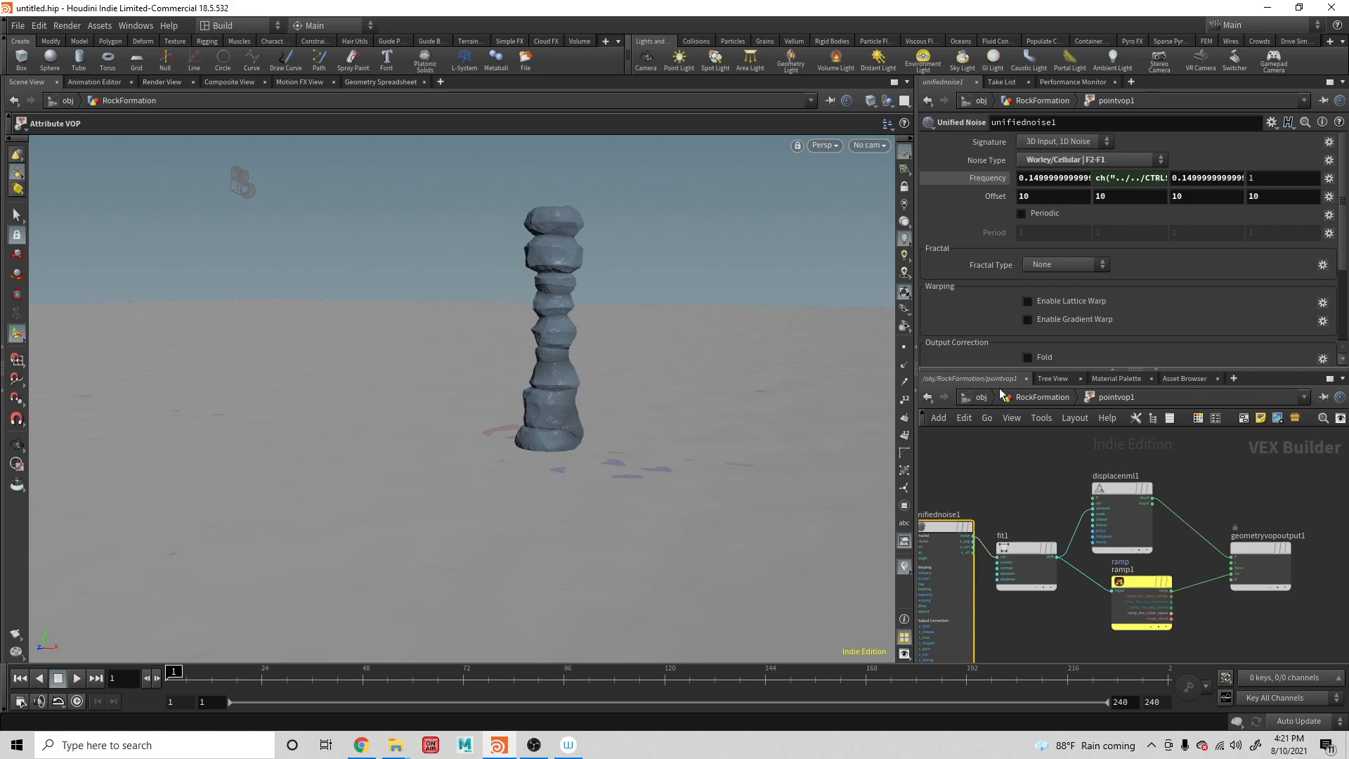
pyautogui.click(1042, 397)
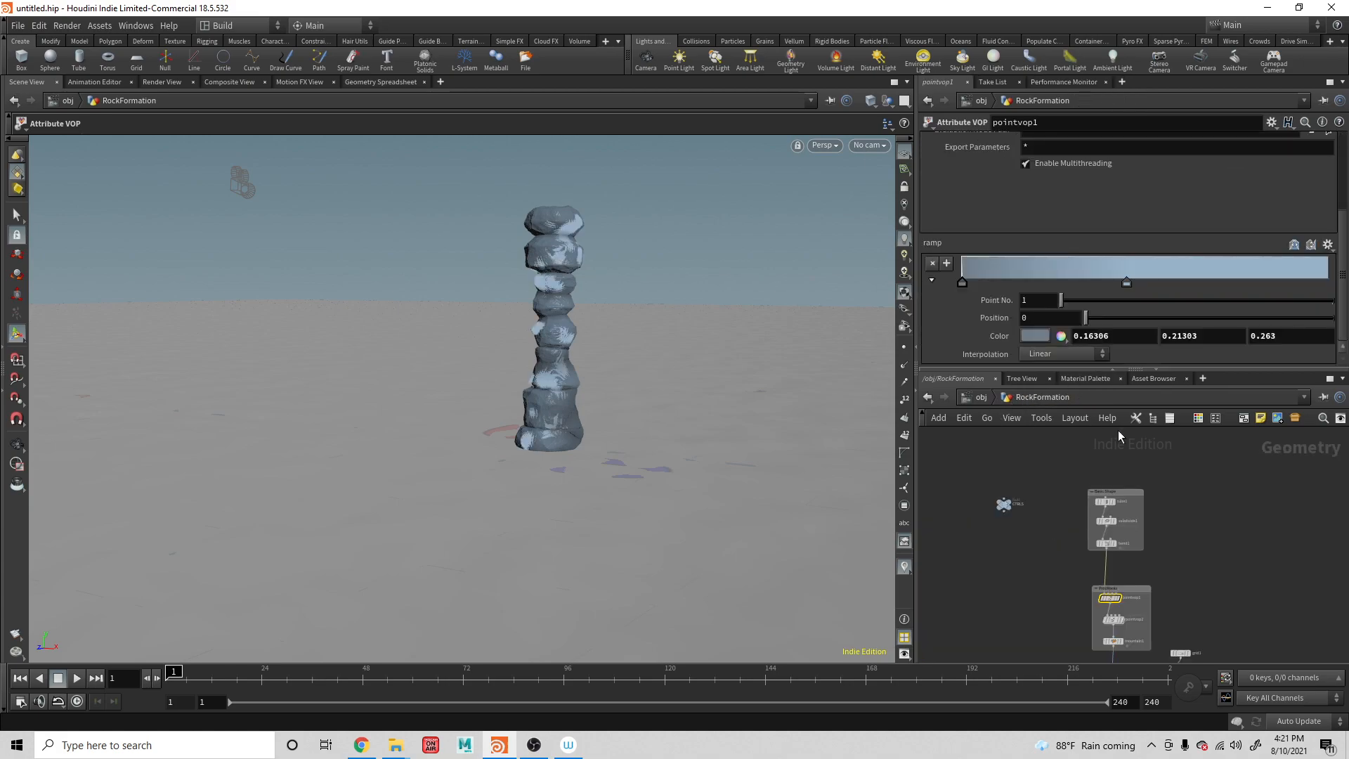
pyautogui.click(1004, 504)
pyautogui.click(1272, 122)
pyautogui.click(1218, 138)
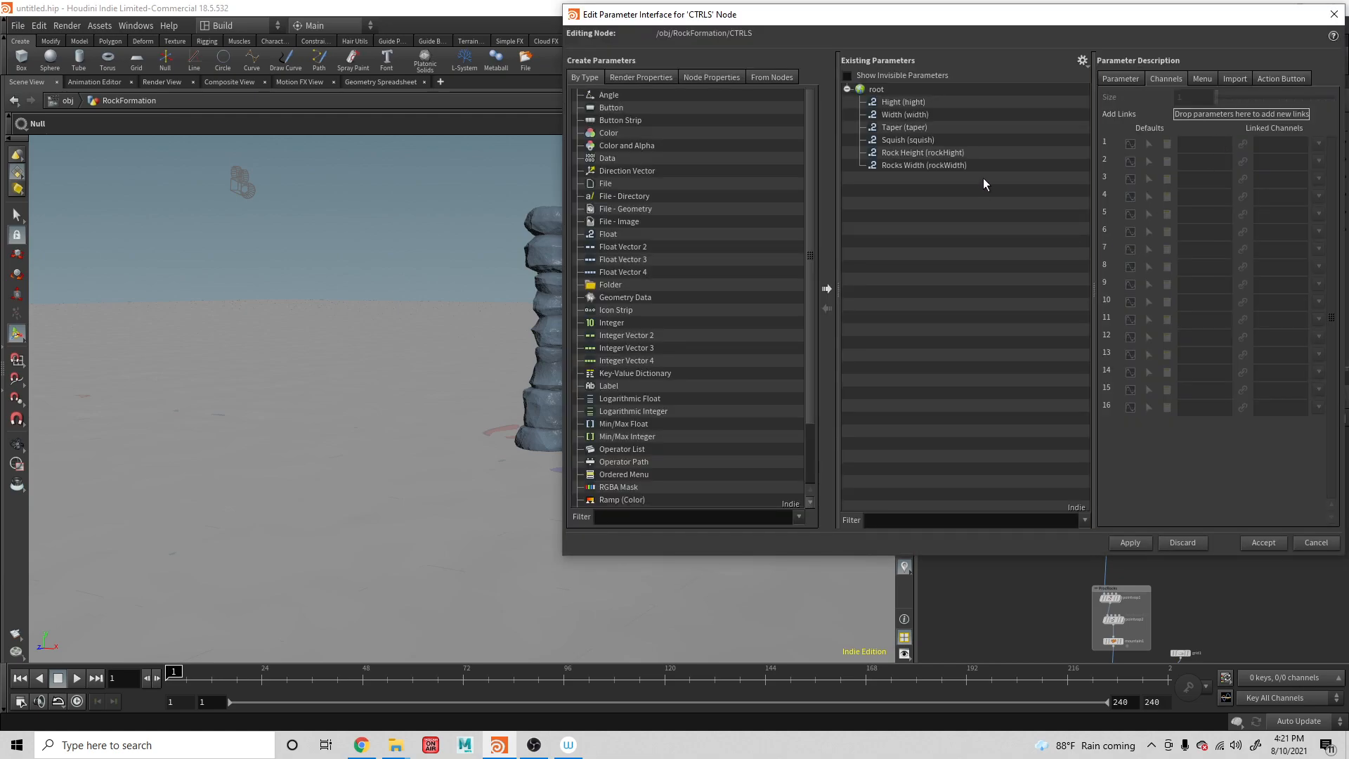
pyautogui.click(904, 163)
pyautogui.click(1202, 144)
pyautogui.write('.15')
pyautogui.press('Return')
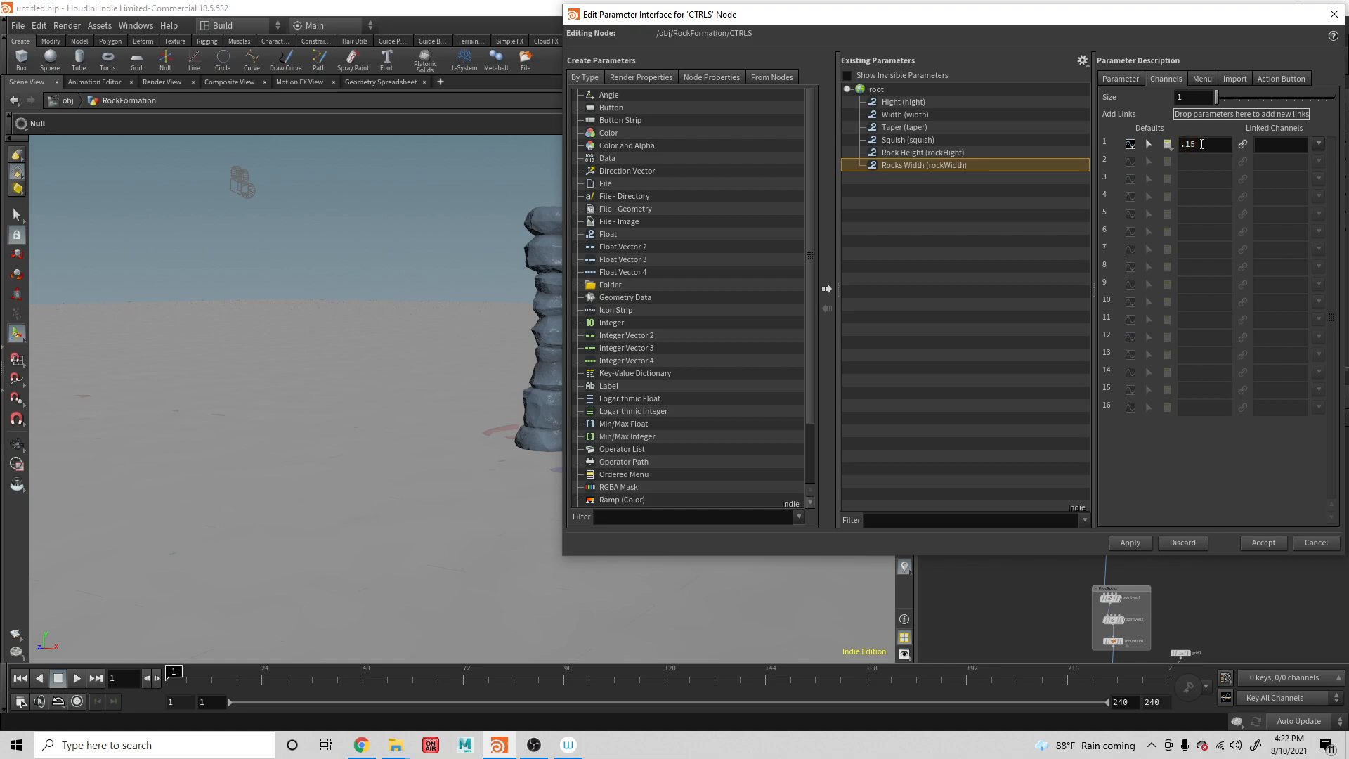
pyautogui.click(1261, 542)
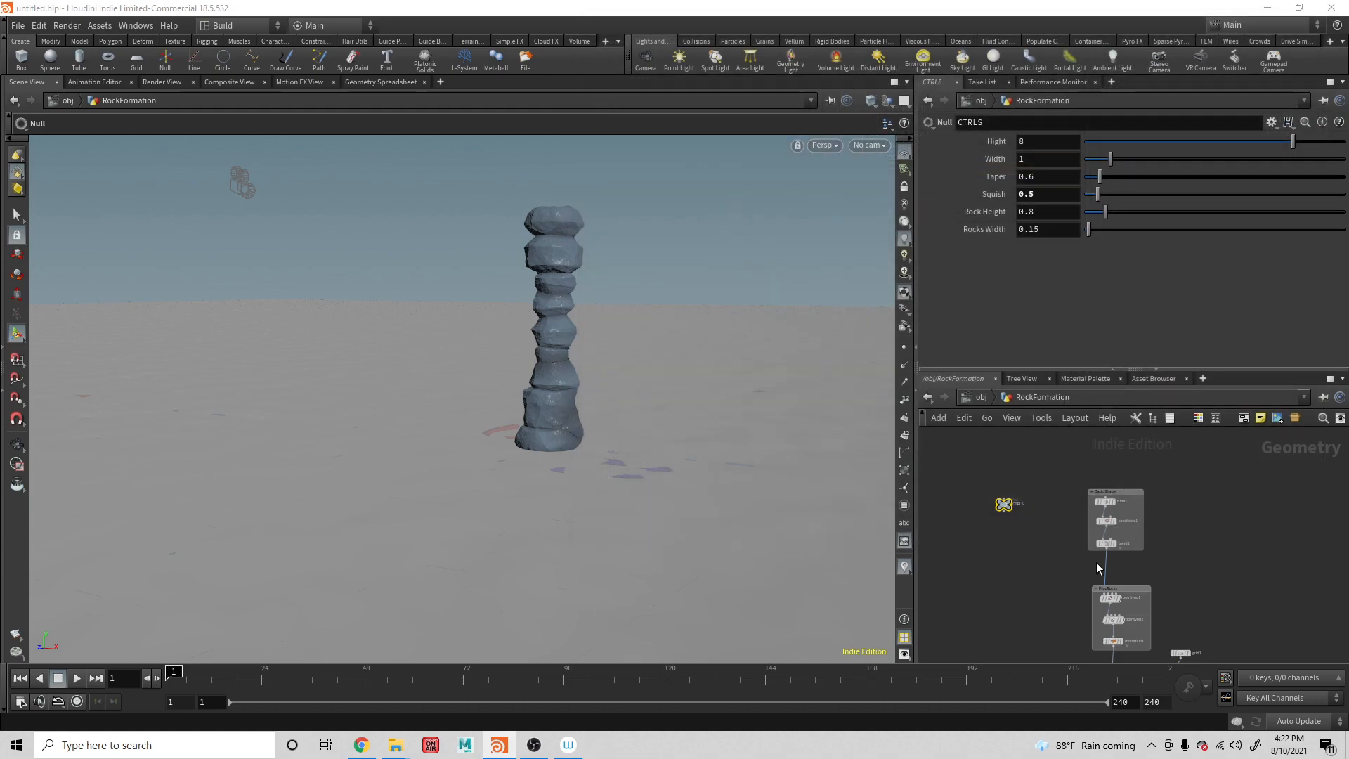
# Link the X and Z Frequency of unifiednoise1 inside pointvop1 to the CTRLS Rocks Width parameter with relative references
pyautogui.click(1113, 604)
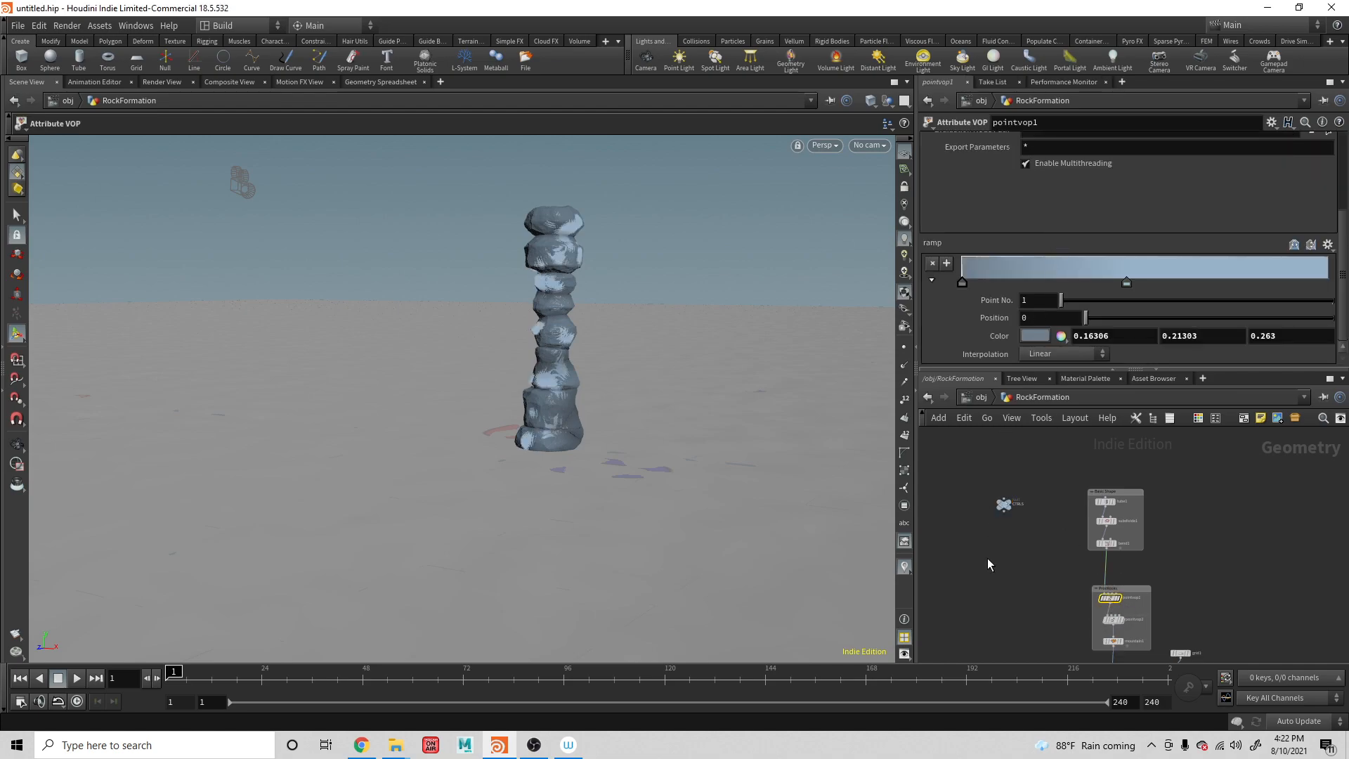
pyautogui.click(1004, 504)
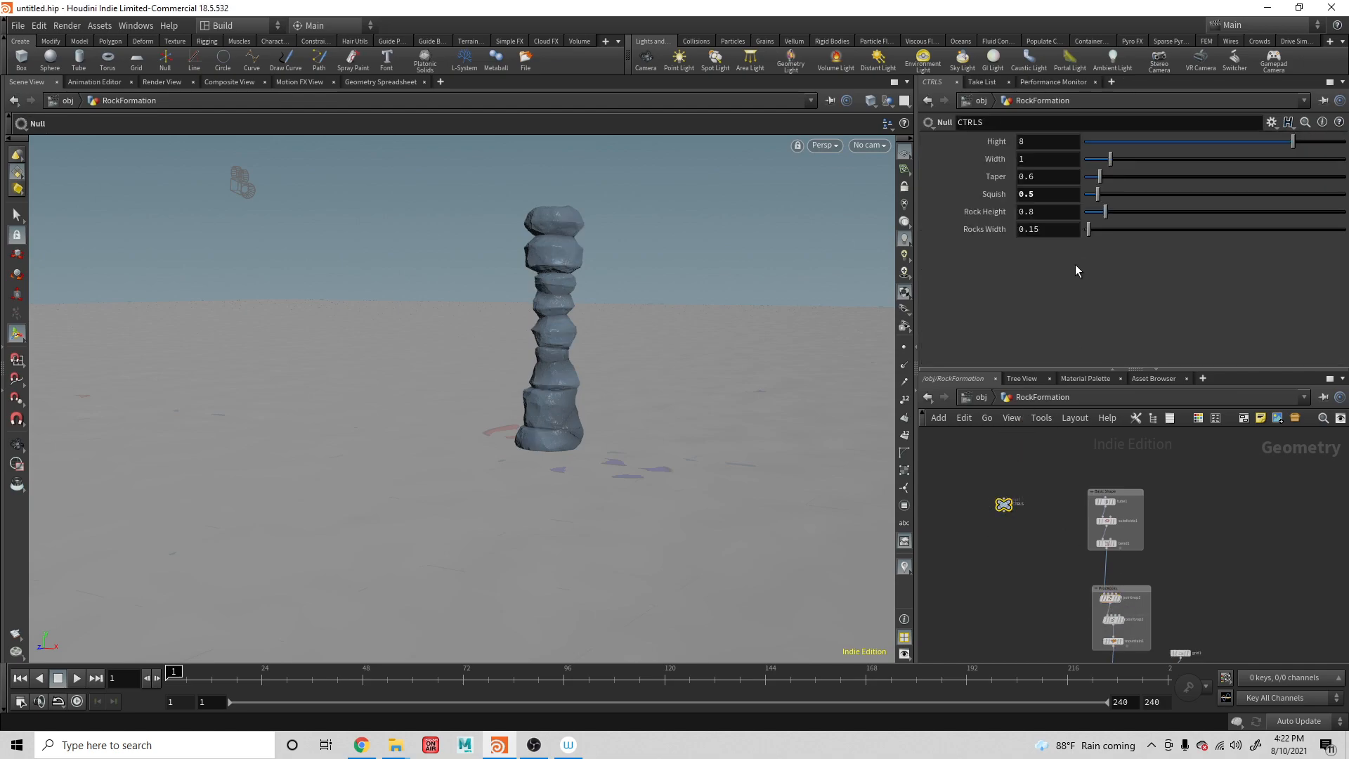
pyautogui.rightClick(1065, 230)
pyautogui.click(1099, 323)
pyautogui.click(1112, 605)
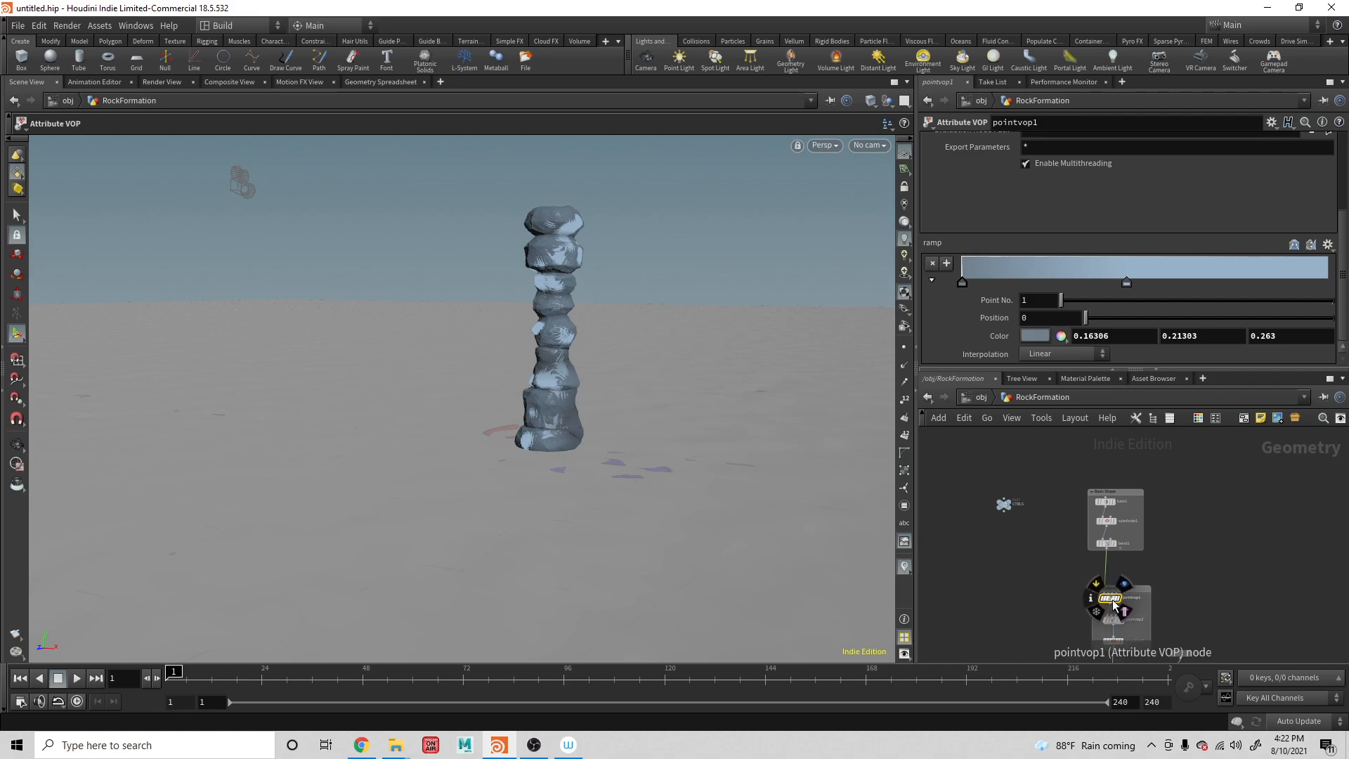
pyautogui.doubleClick(1114, 605)
pyautogui.click(1065, 177)
pyautogui.rightClick(1065, 177)
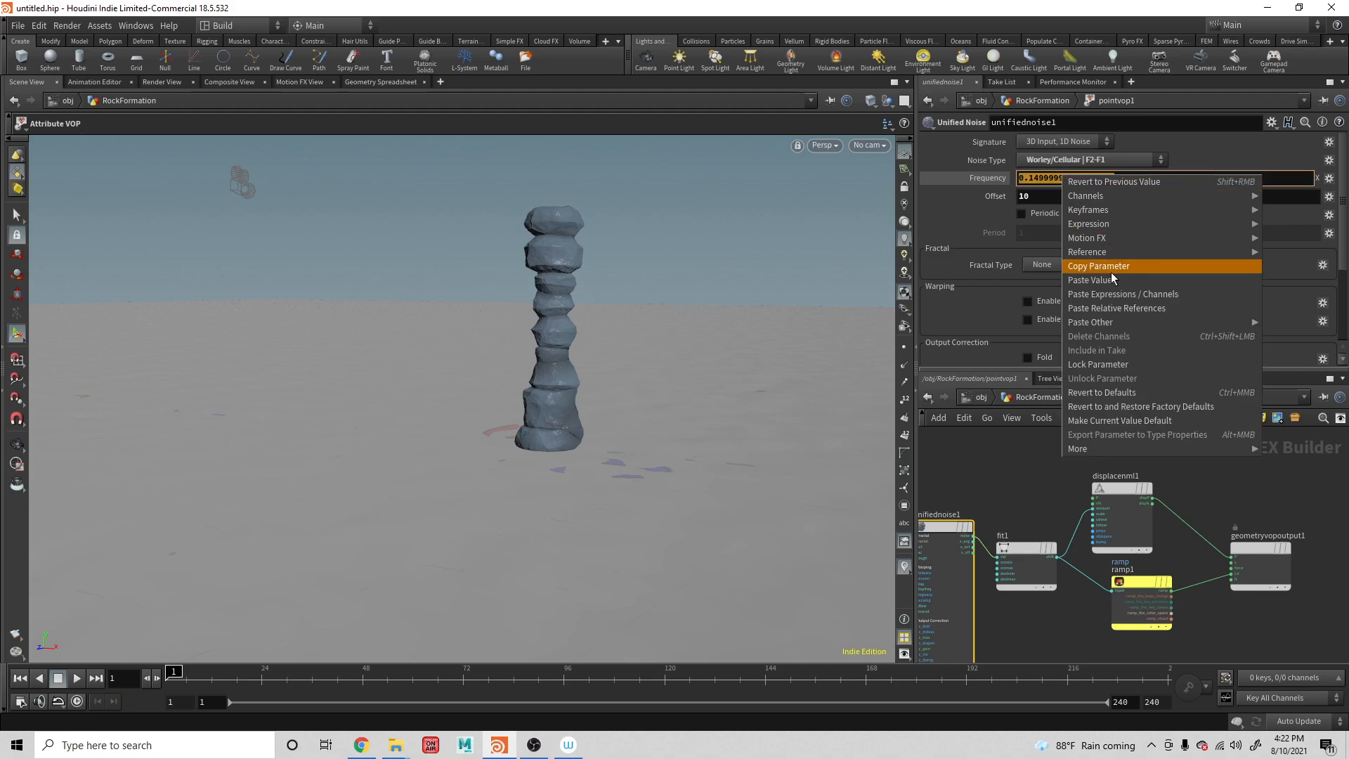
pyautogui.click(1122, 307)
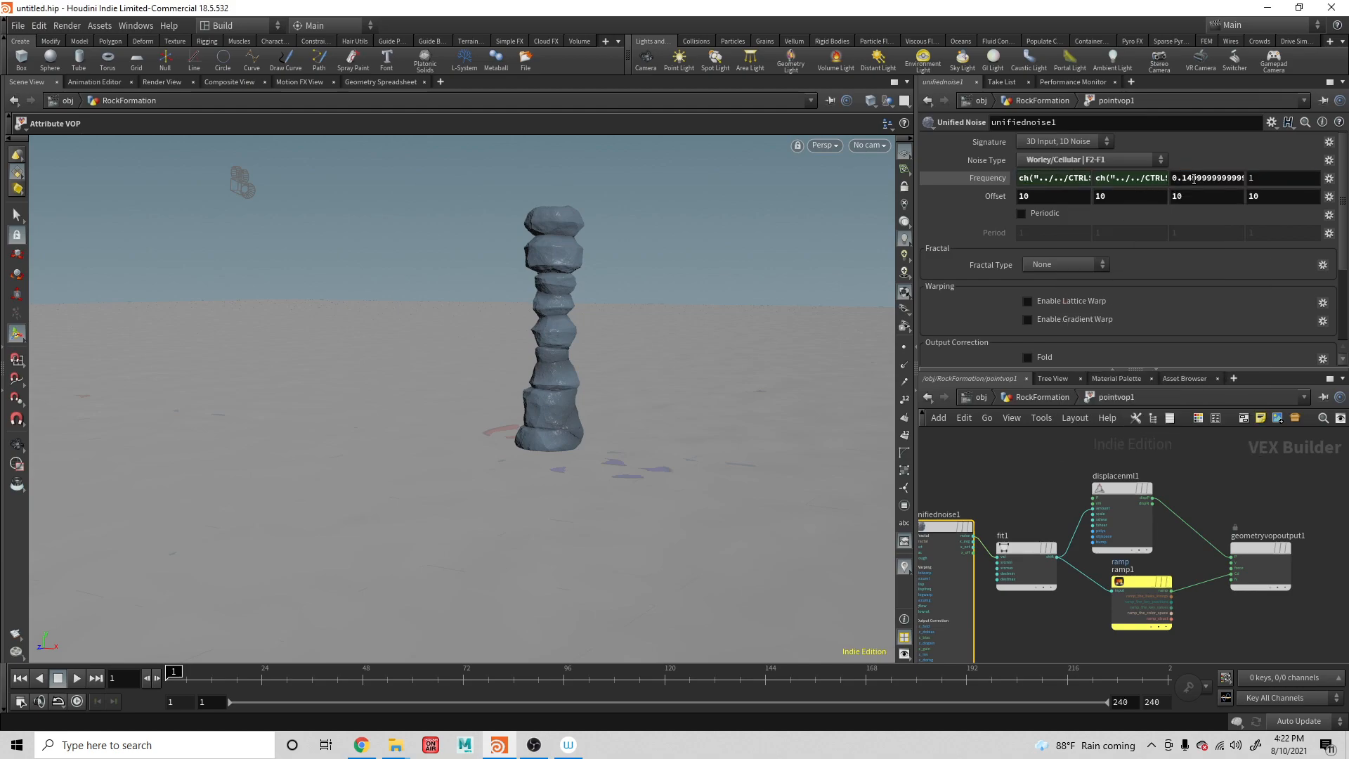
pyautogui.click(1175, 180)
pyautogui.rightClick(1193, 179)
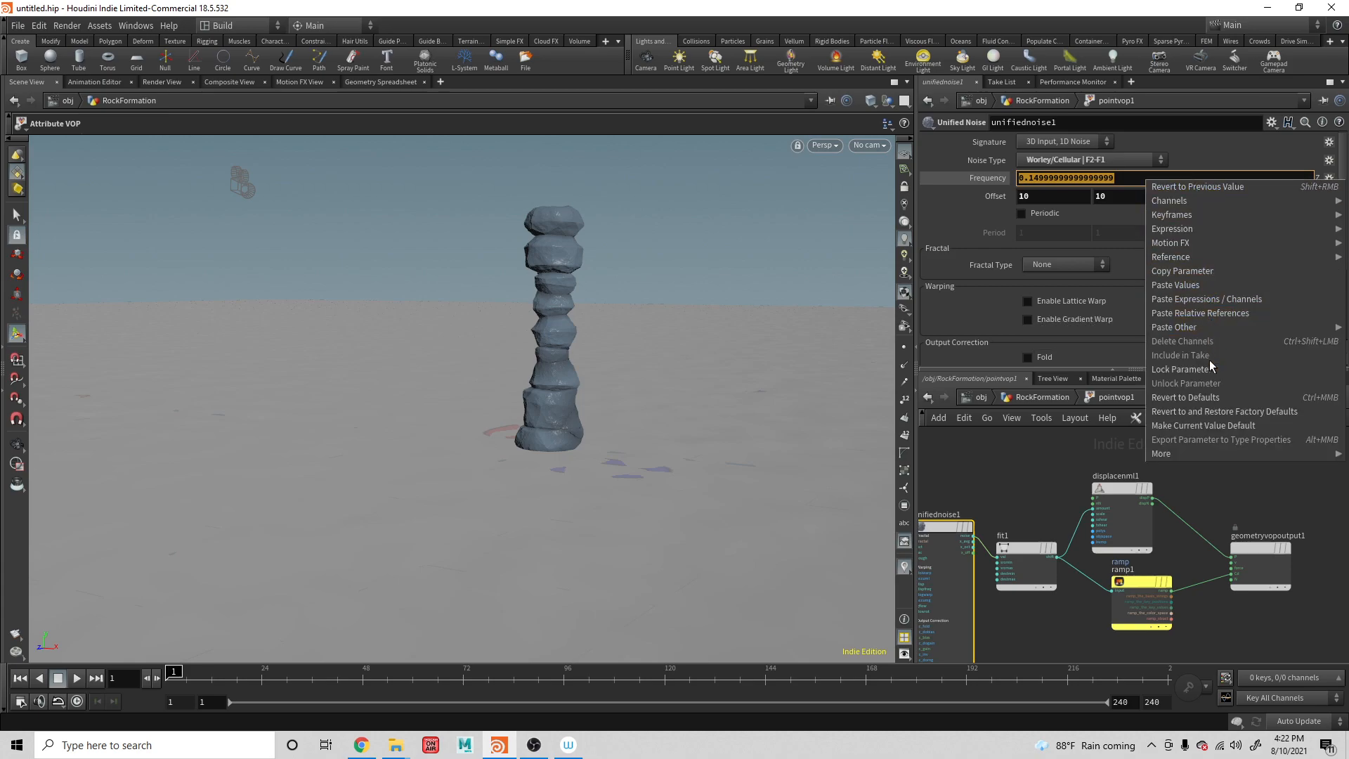
pyautogui.click(1212, 313)
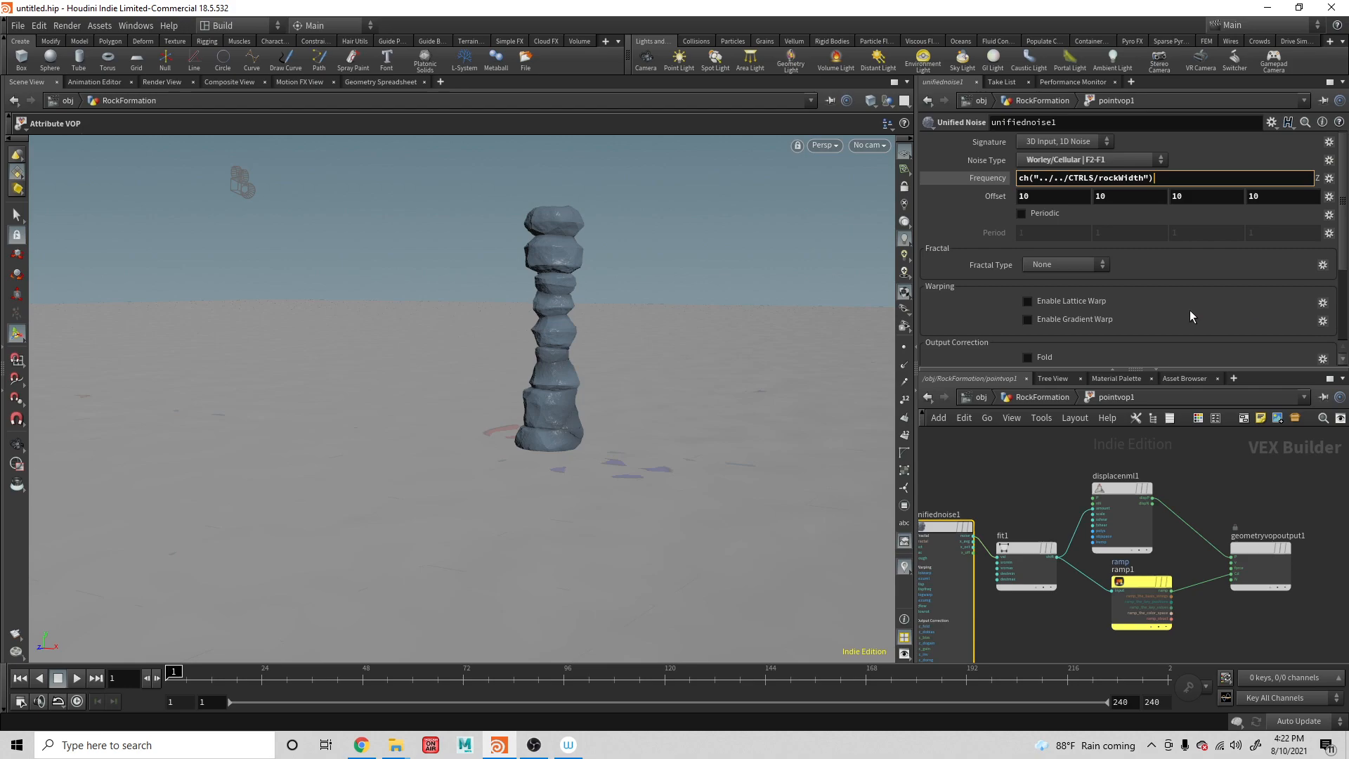
# Return to the RockFormation network, test Rocks Width on CTRLS with a value of 0.01, and inspect the stacked rocks
pyautogui.click(980, 397)
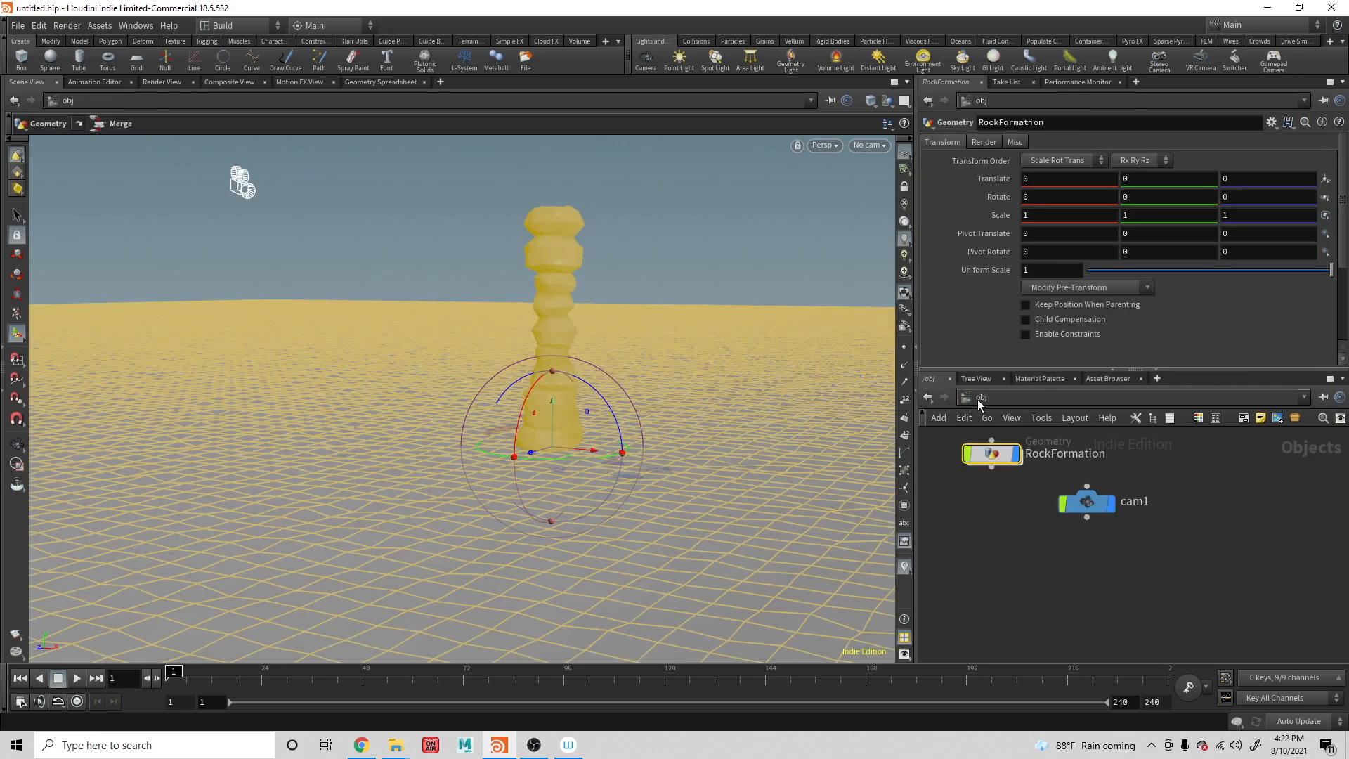
pyautogui.doubleClick(987, 453)
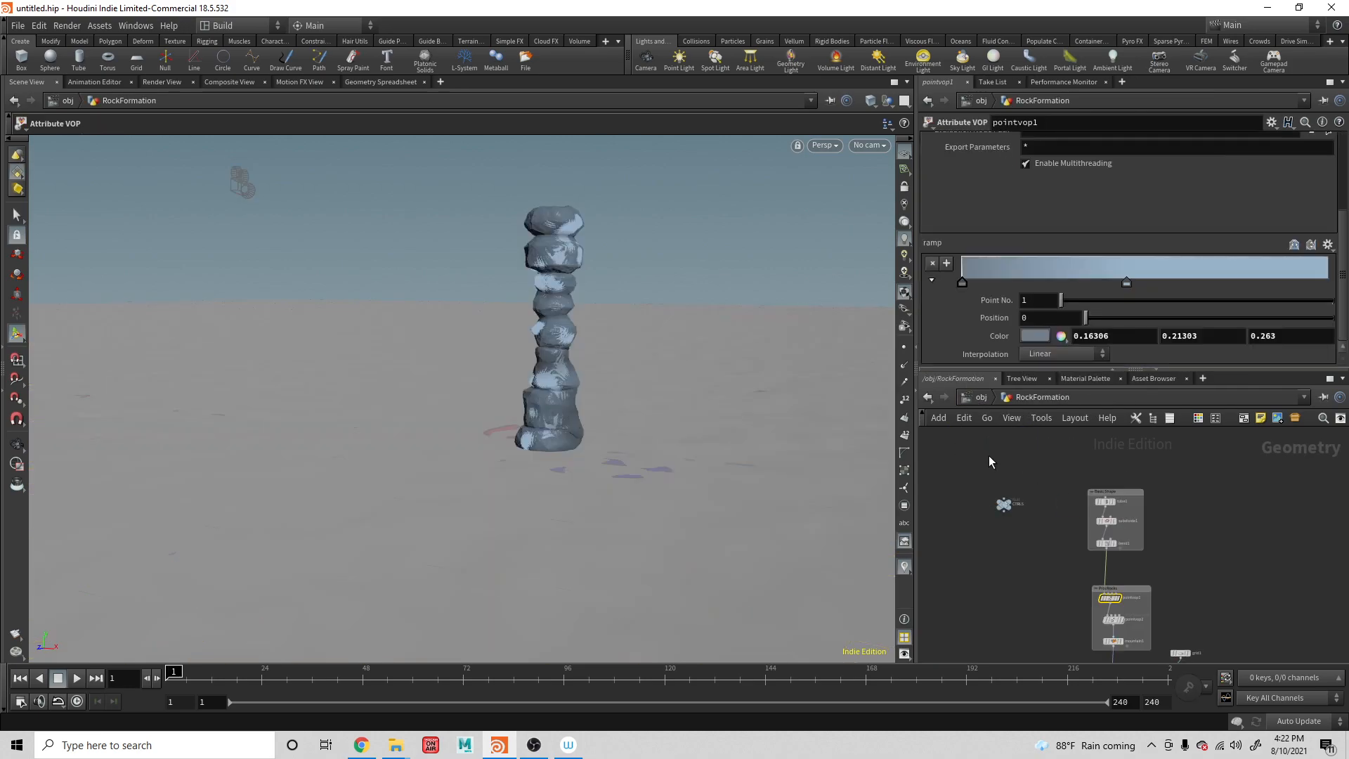
pyautogui.click(1005, 506)
pyautogui.click(1062, 234)
pyautogui.write('.01')
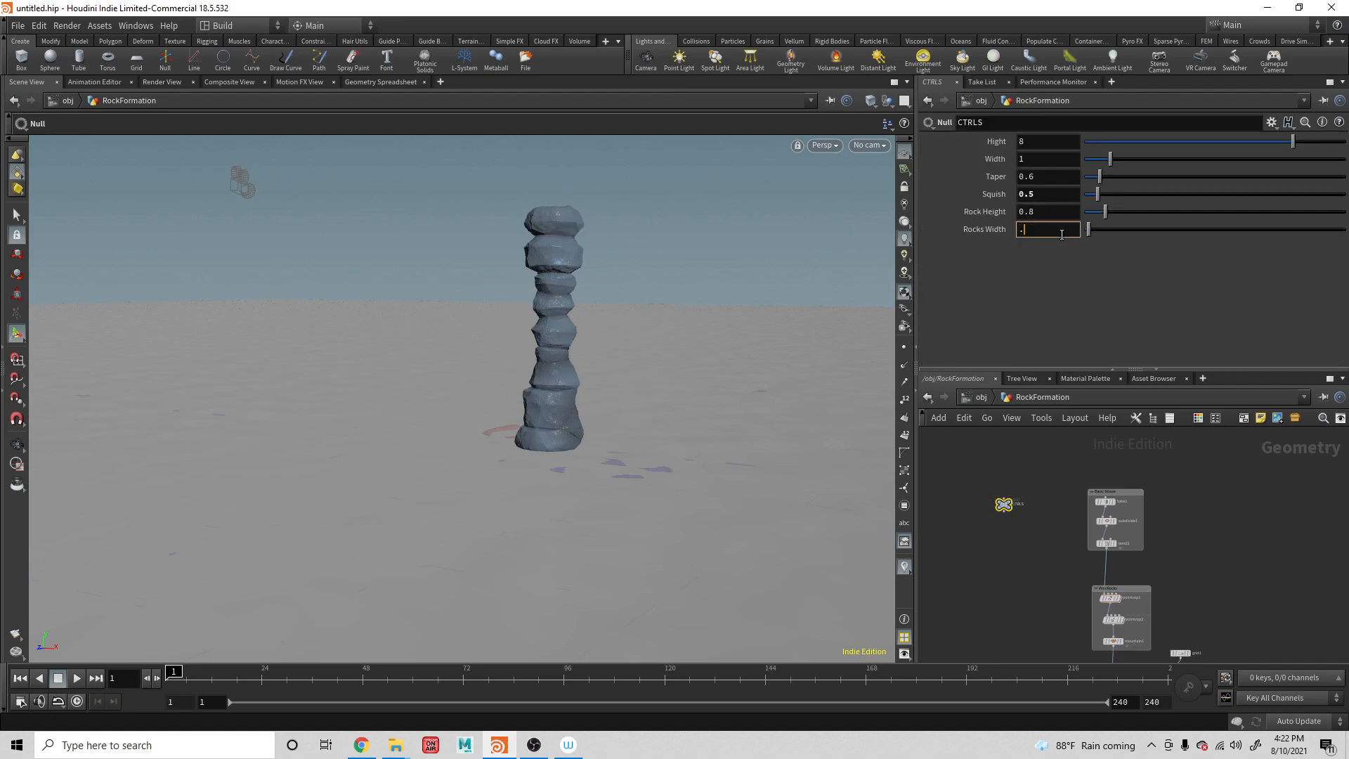
pyautogui.press('Return')
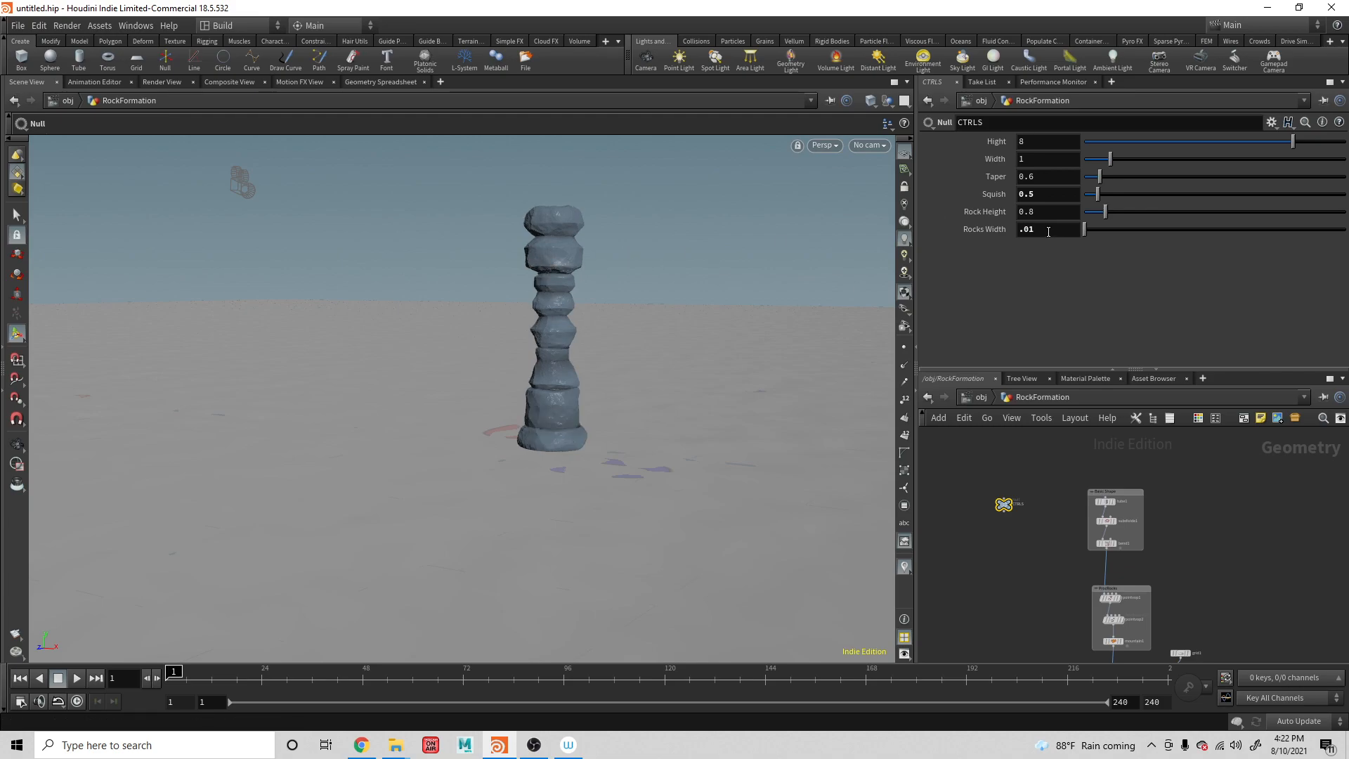
pyautogui.press('Escape')
pyautogui.moveTo(503, 292)
pyautogui.mouseDown()
pyautogui.moveTo(554, 298)
pyautogui.moveTo(513, 304)
pyautogui.mouseUp()
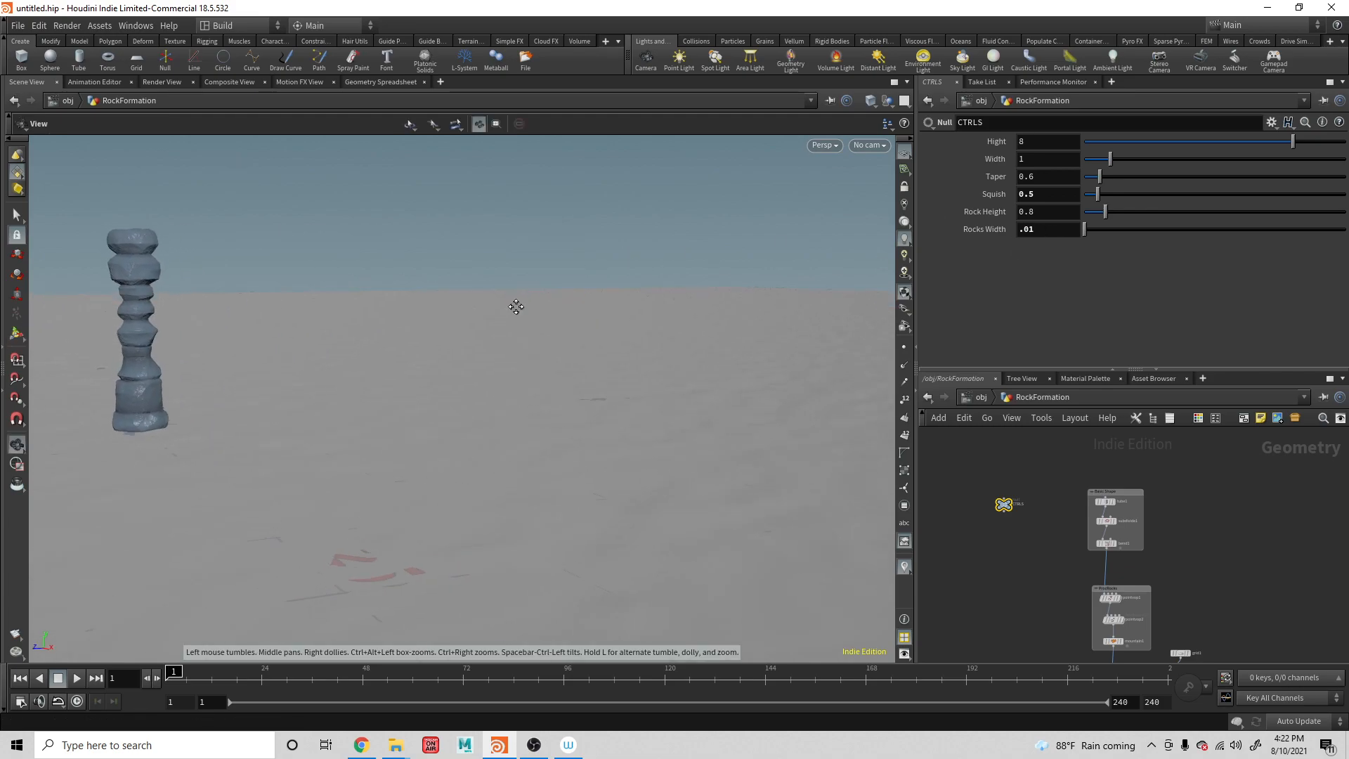
pyautogui.moveTo(513, 304); pyautogui.dragTo(871, 265, button='middle')
pyautogui.moveTo(849, 318); pyautogui.dragTo(839, 327, button='middle')
pyautogui.moveTo(839, 326); pyautogui.dragTo(772, 281, button='right')
pyautogui.moveTo(772, 281); pyautogui.dragTo(733, 236, button='middle')
pyautogui.moveTo(731, 323); pyautogui.dragTo(839, 319)
pyautogui.scroll(-5, 839, 320)
pyautogui.scroll(3, 838, 323)
pyautogui.moveTo(838, 323); pyautogui.dragTo(743, 286, button='middle')
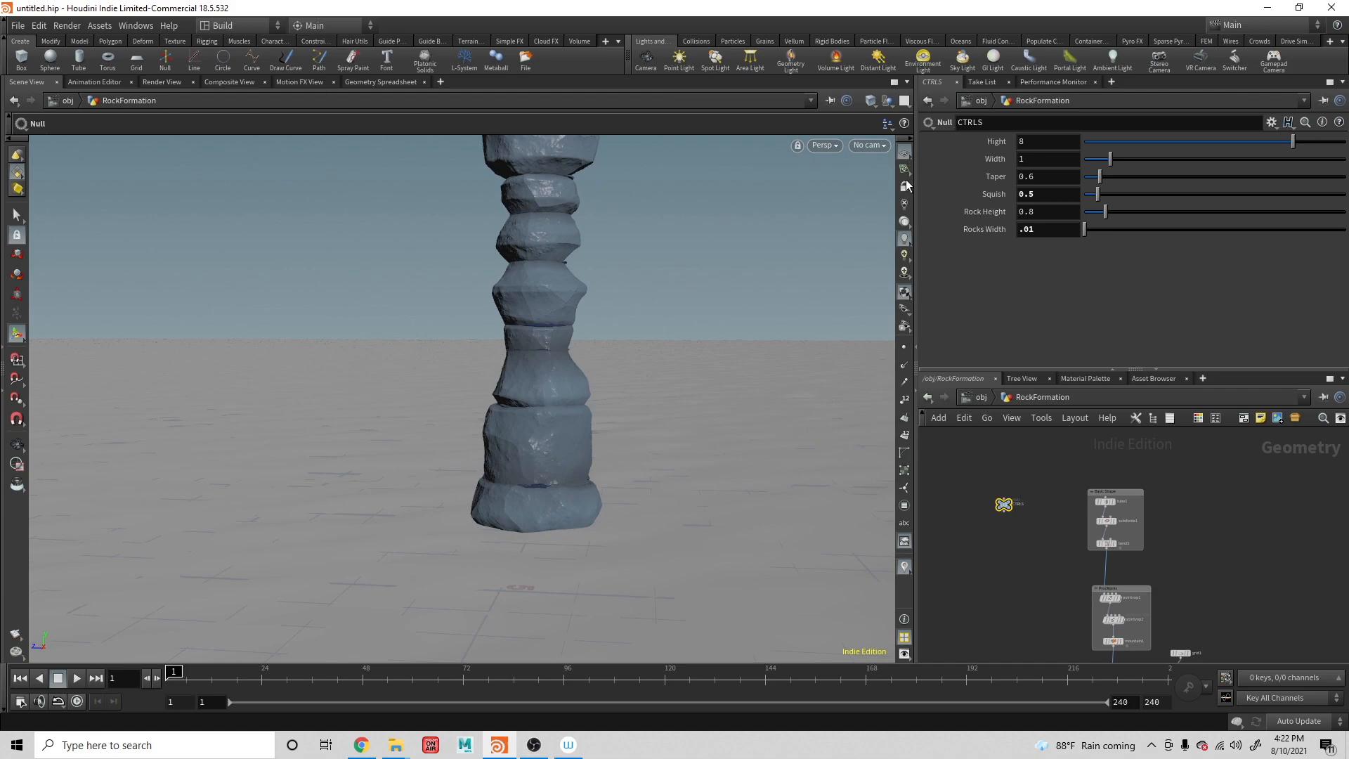
# Test the Rocks Width control with a value of 0.5 and orbit around the formation
pyautogui.press('Return')
pyautogui.write('.5')
pyautogui.press('Return')
pyautogui.press('Escape')
pyautogui.moveTo(584, 330); pyautogui.dragTo(737, 346)
pyautogui.moveTo(611, 346); pyautogui.dragTo(935, 357)
# Set Rocks Width on CTRLS to 0.15 and check the whole formation in the viewport
pyautogui.click(1038, 230)
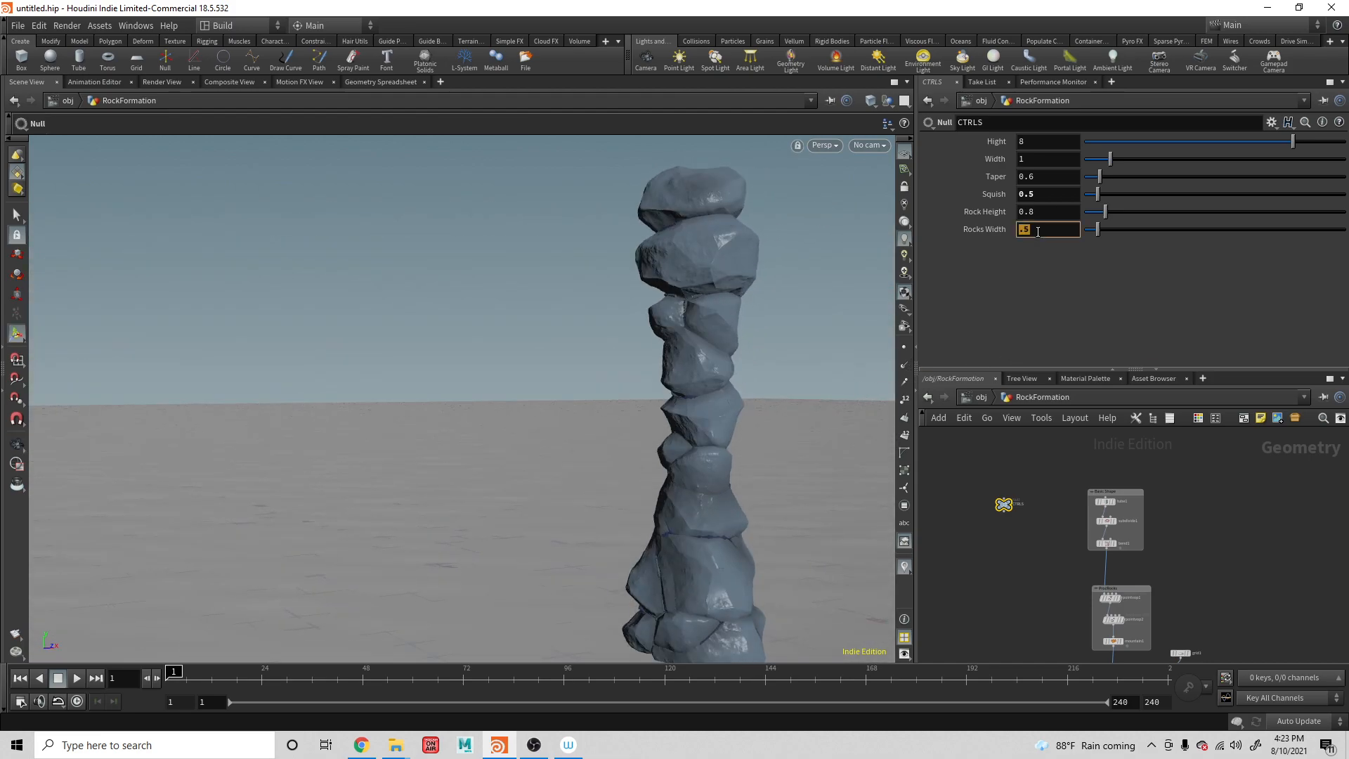
pyautogui.write('.15')
pyautogui.press('Return')
pyautogui.press('Escape')
pyautogui.moveTo(789, 391); pyautogui.dragTo(771, 423)
pyautogui.scroll(-8, 770, 423)
pyautogui.scroll(4, 770, 423)
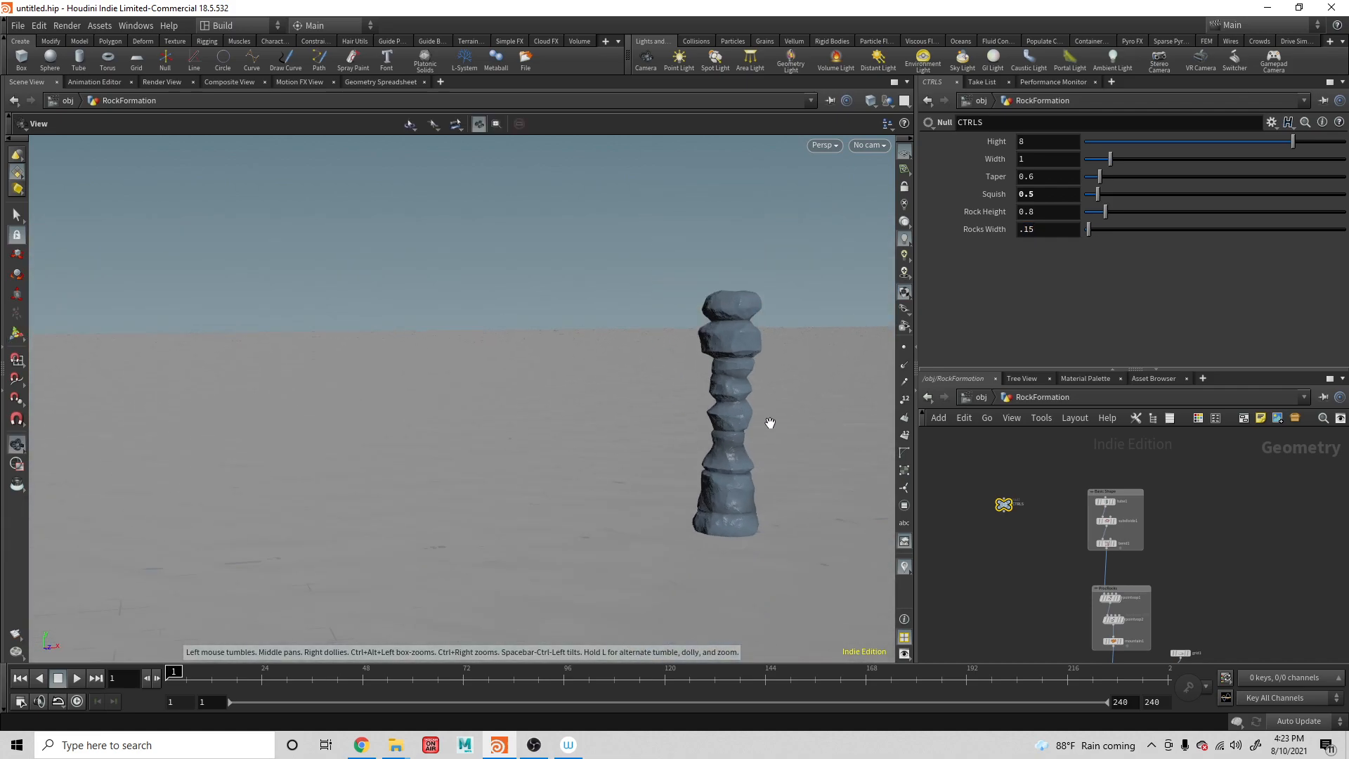
pyautogui.scroll(3, 770, 423)
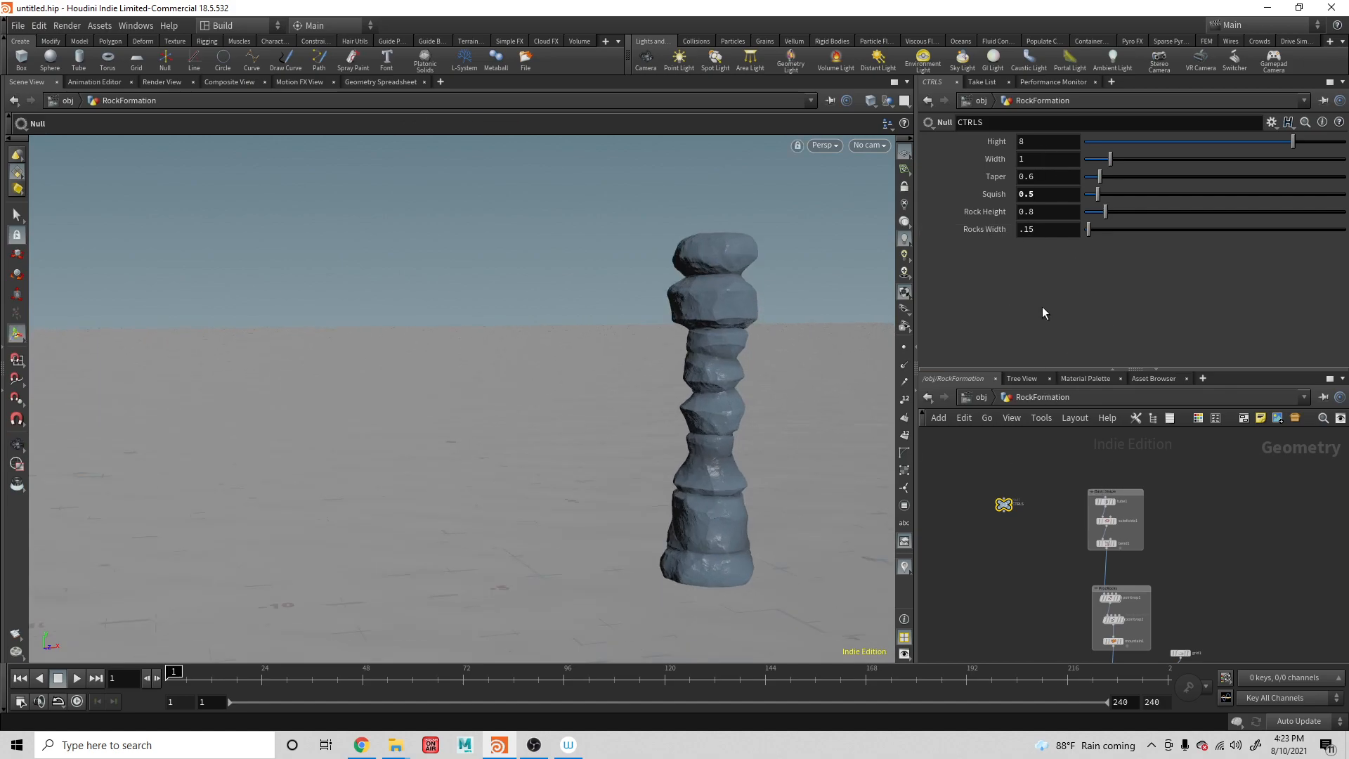
# Add a new float parameter below Rocks Width in the CTRLS parameter interface
pyautogui.click(1273, 123)
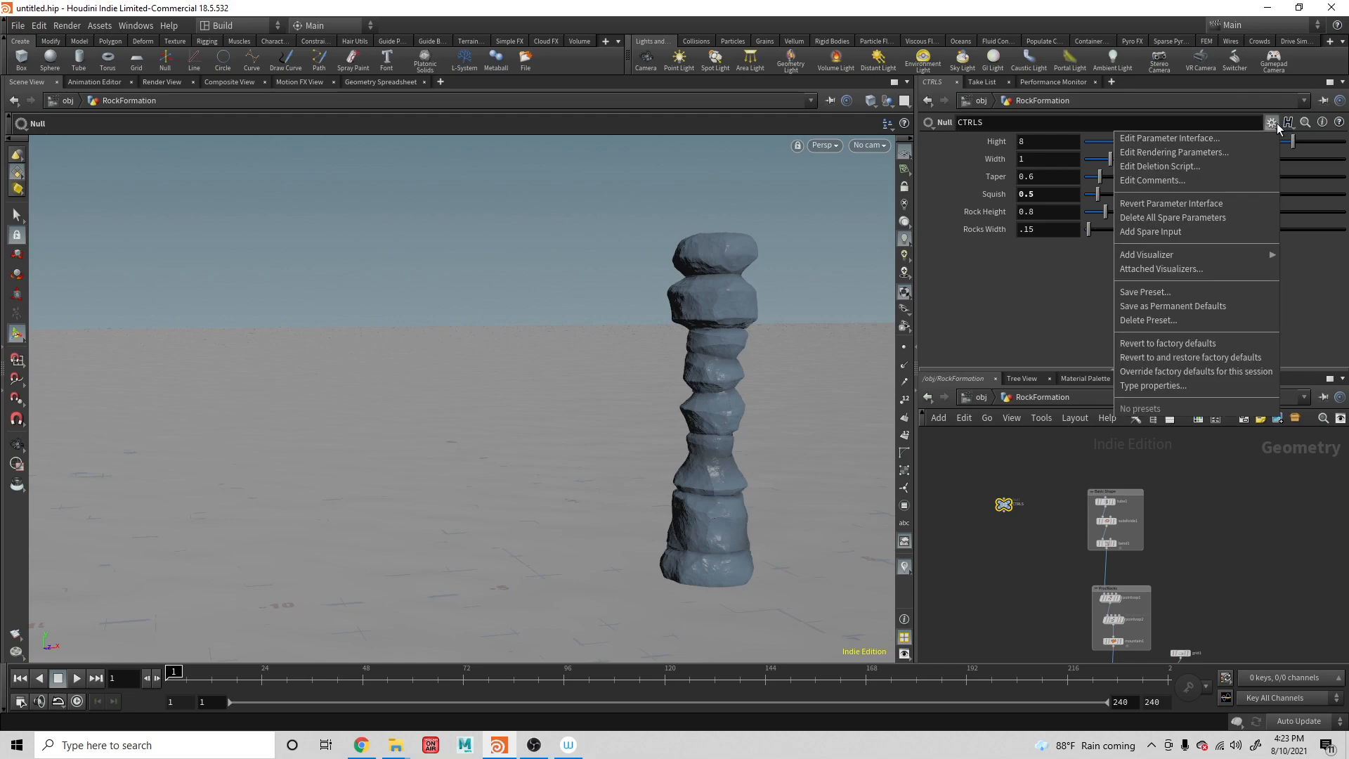
pyautogui.click(1183, 138)
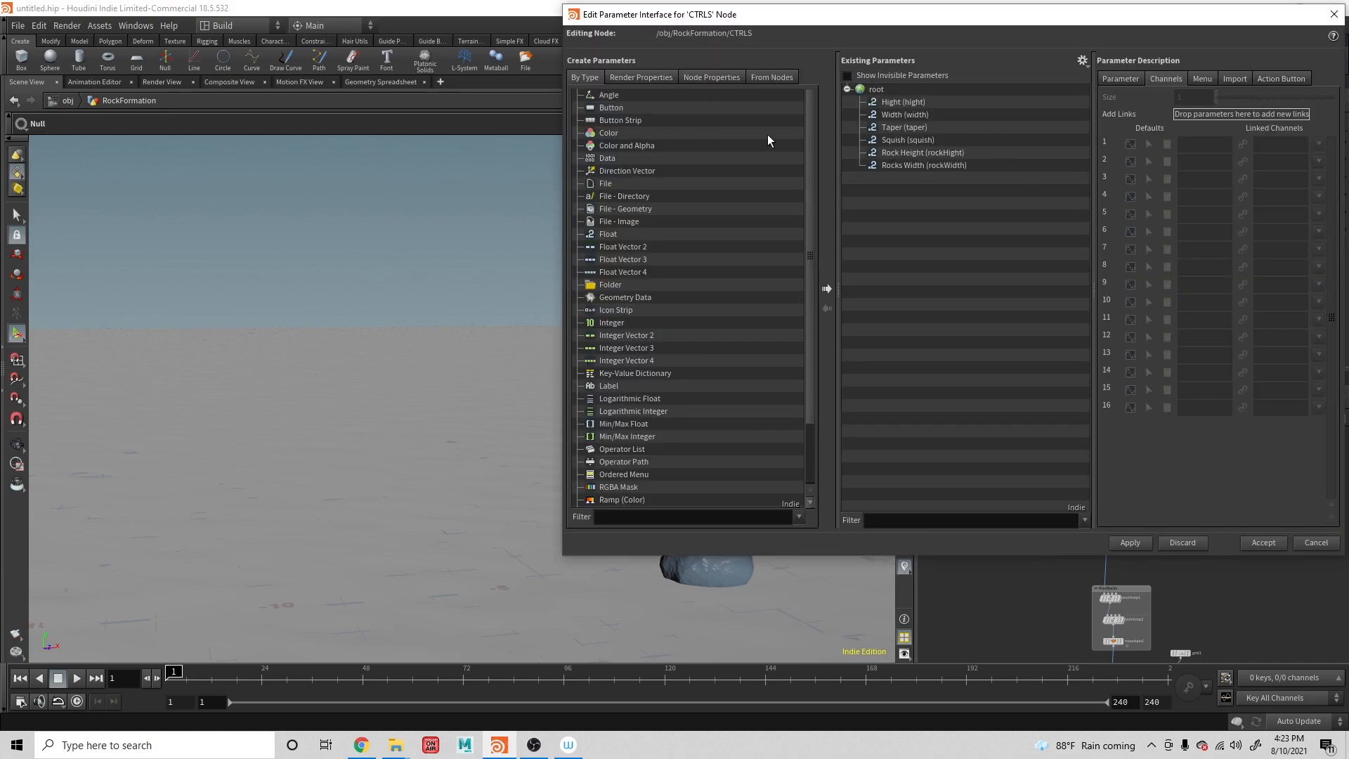
pyautogui.moveTo(604, 234); pyautogui.dragTo(870, 203)
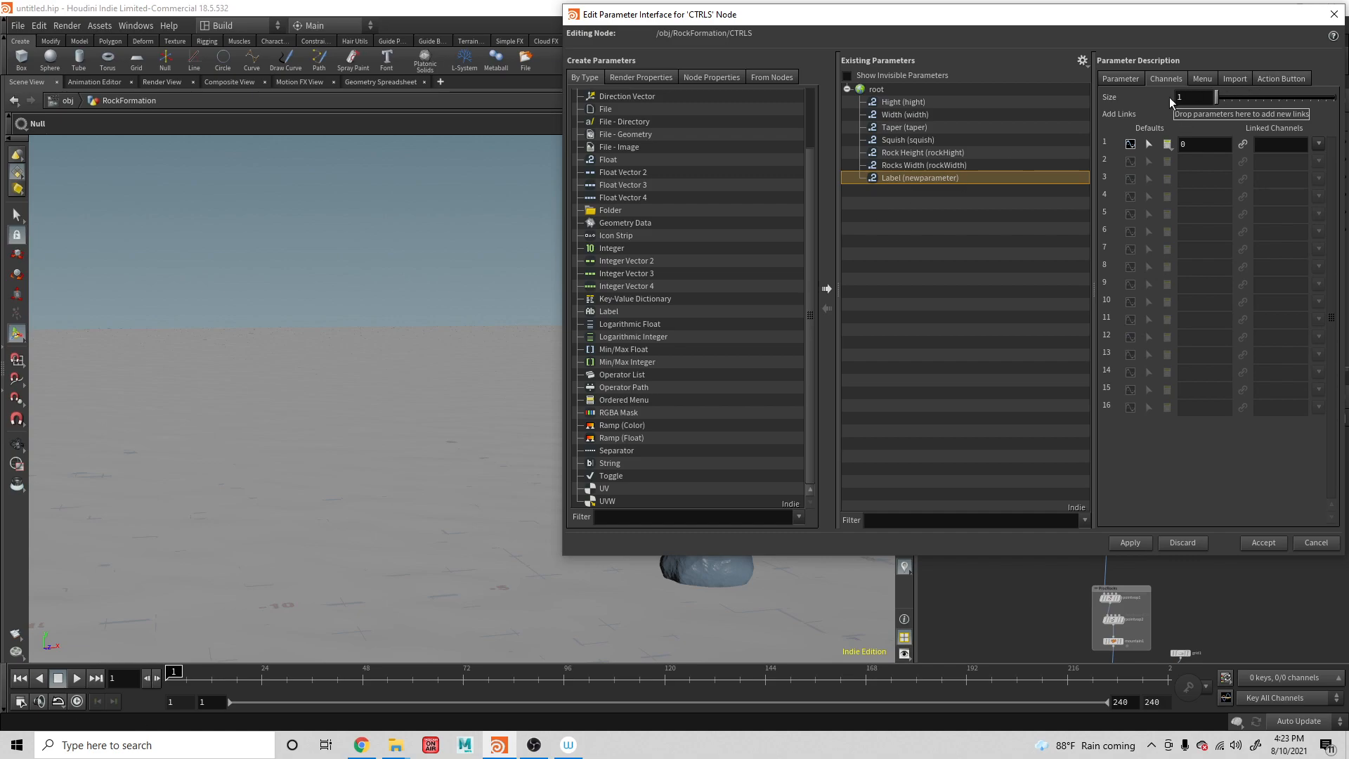
# Name the new float parameter seed, label it Seed, and apply the CTRLS interface changes
pyautogui.click(1120, 78)
pyautogui.doubleClick(1260, 100)
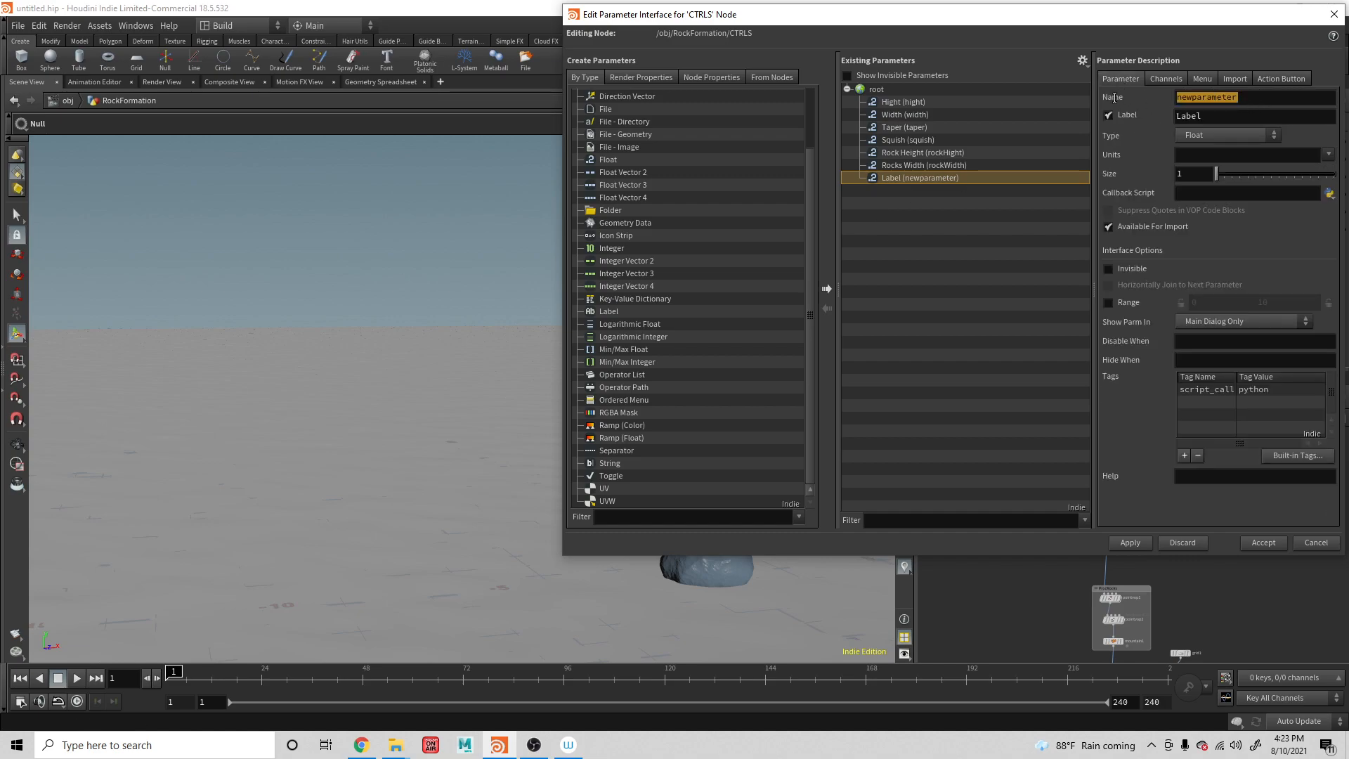
pyautogui.write('seed')
pyautogui.press('Tab')
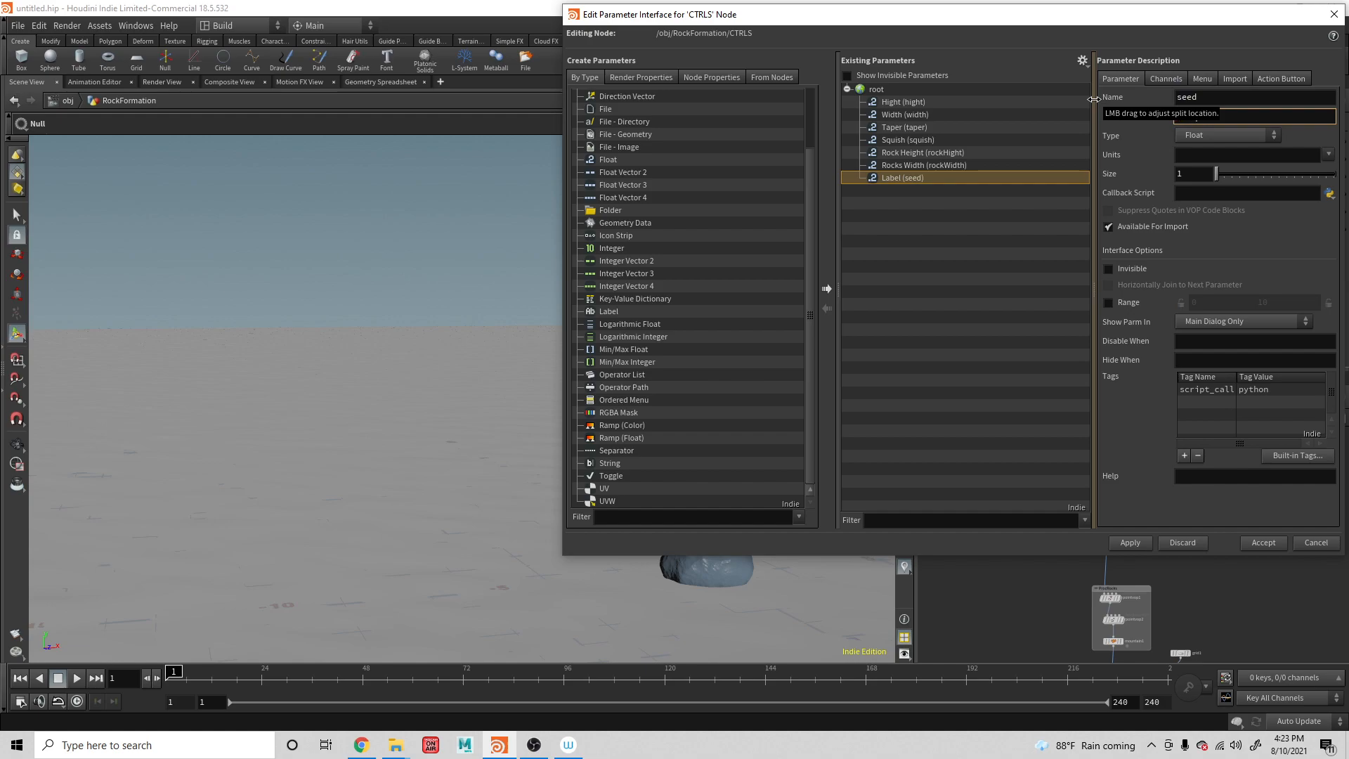
pyautogui.write('Seed')
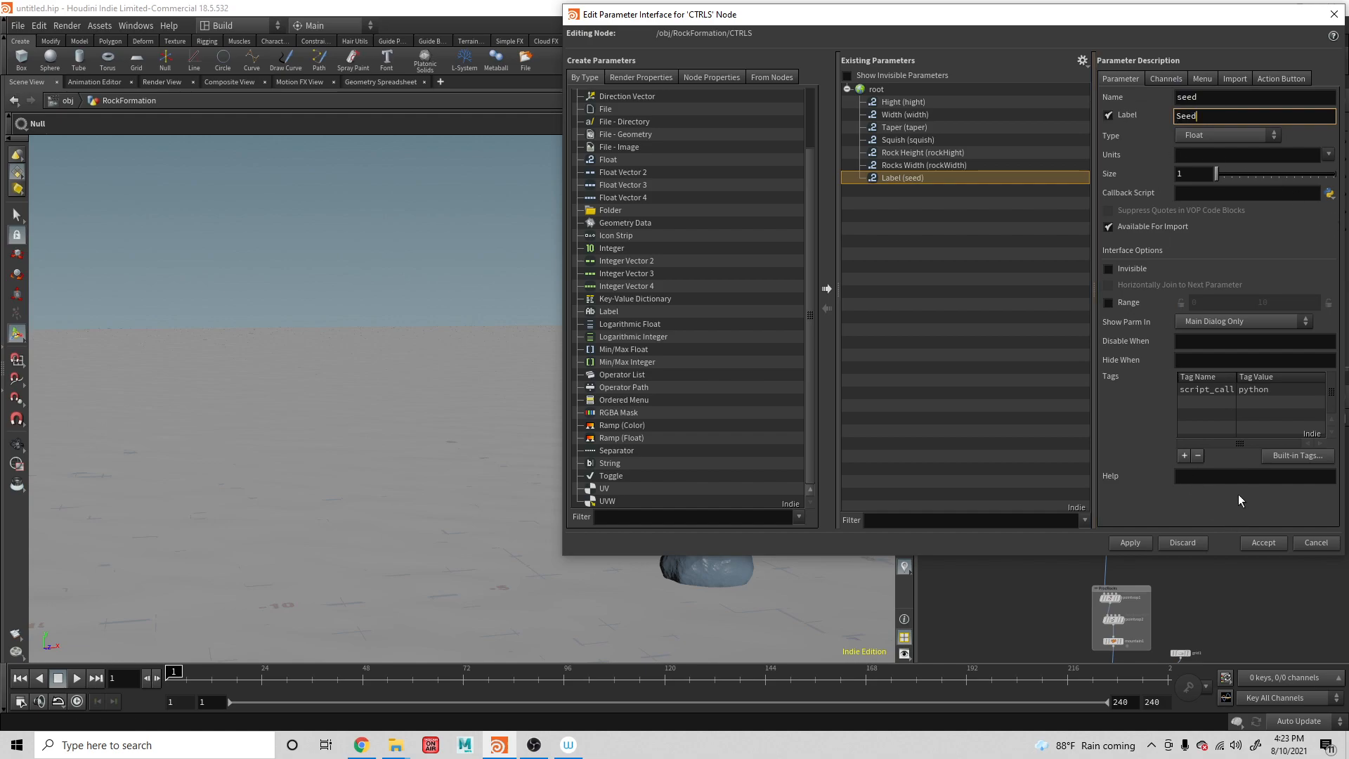
pyautogui.click(1165, 78)
pyautogui.click(1198, 144)
pyautogui.click(1120, 78)
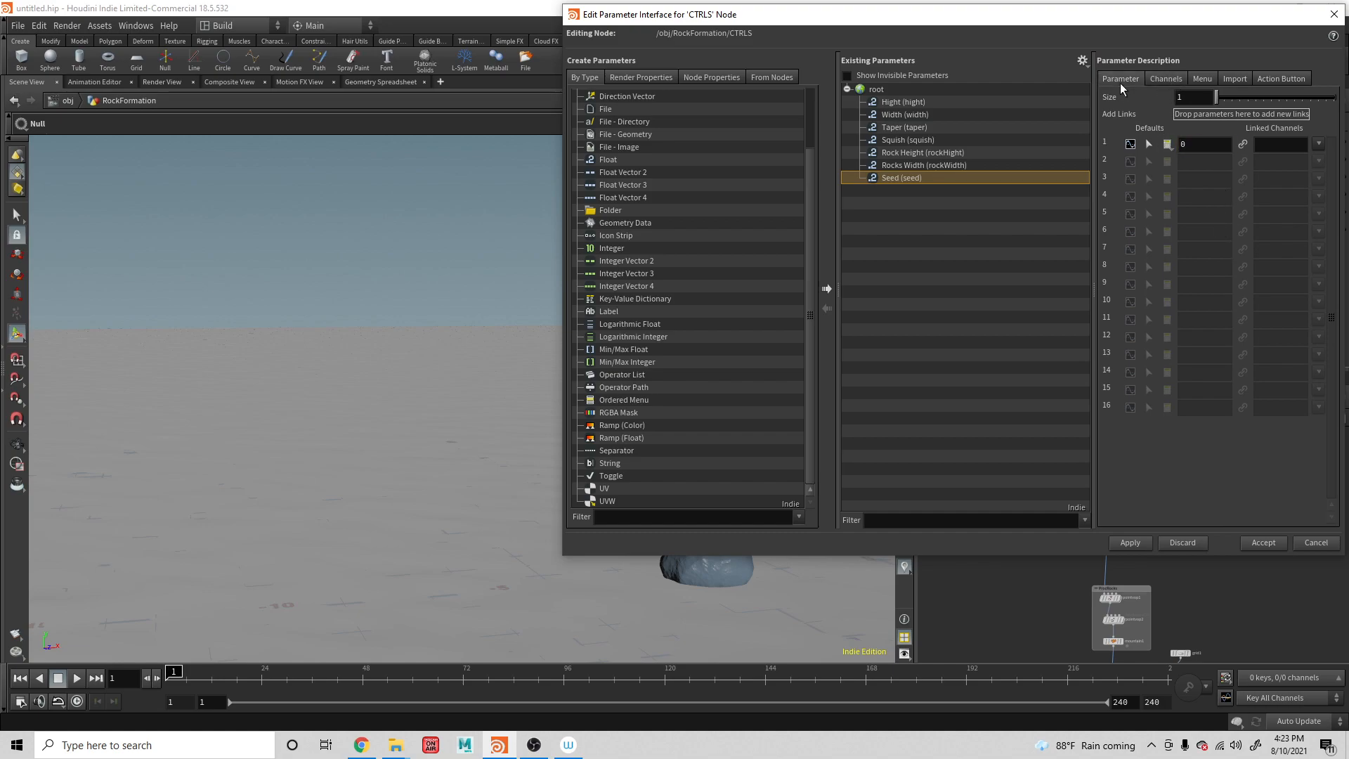
pyautogui.click(1131, 543)
pyautogui.press('Return')
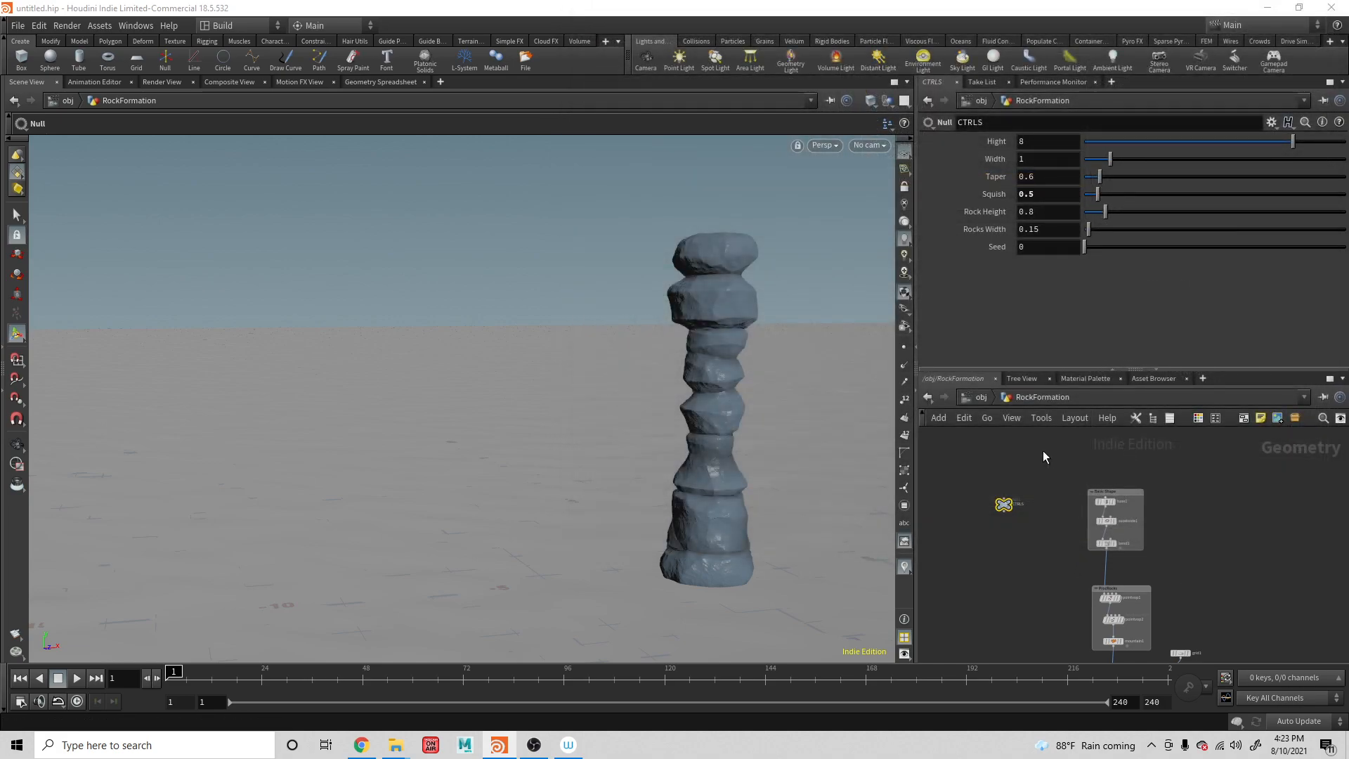
# Link the first Offset component of unifiednoise1 inside pointvop1 to the CTRLS Seed parameter with a relative reference
pyautogui.rightClick(1048, 248)
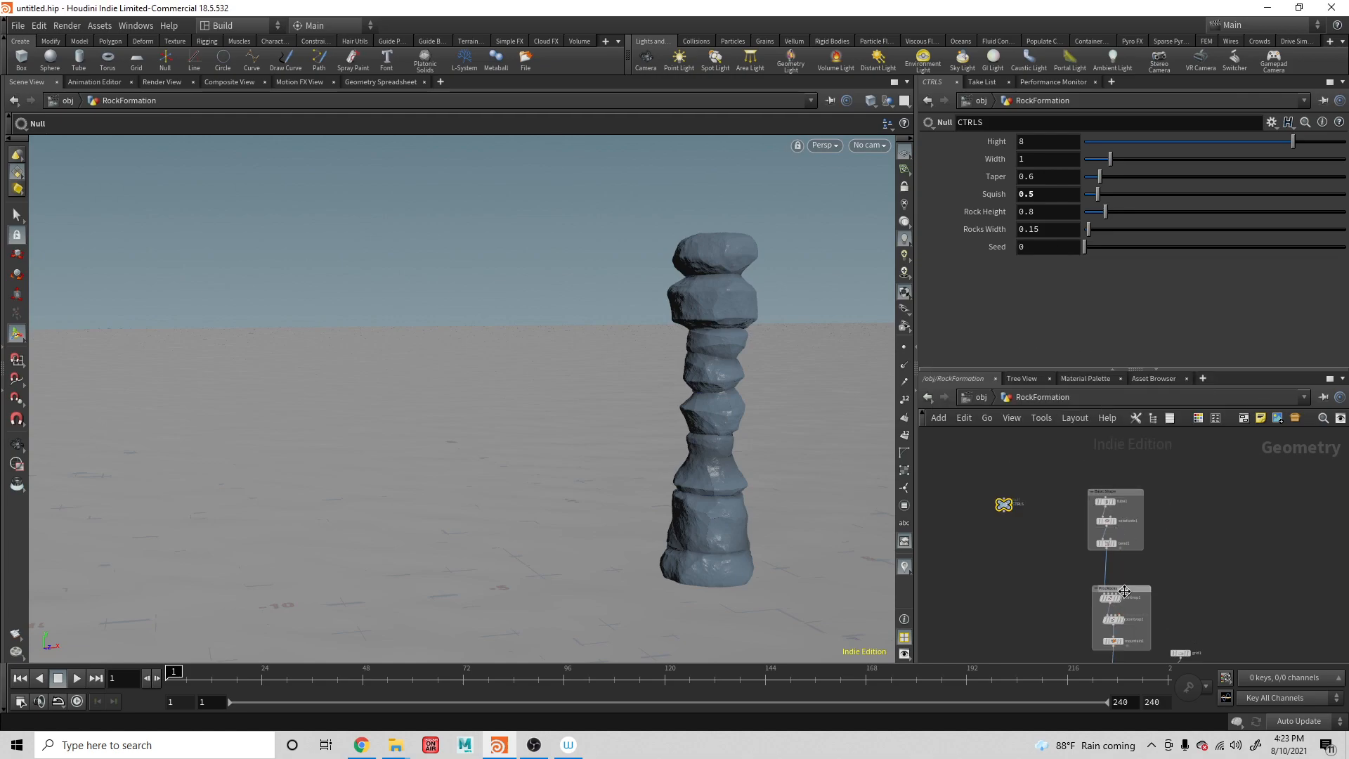
pyautogui.click(1127, 587)
pyautogui.doubleClick(1108, 599)
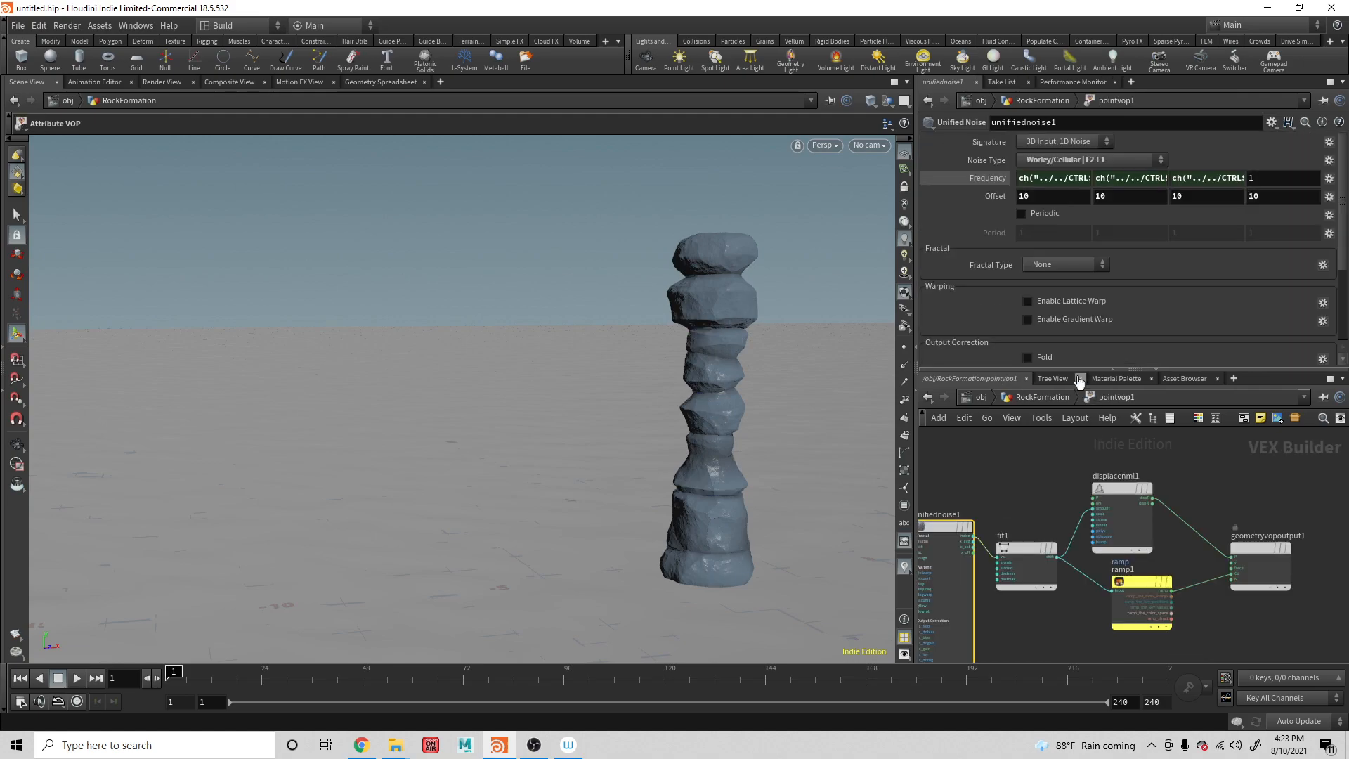
pyautogui.rightClick(1034, 197)
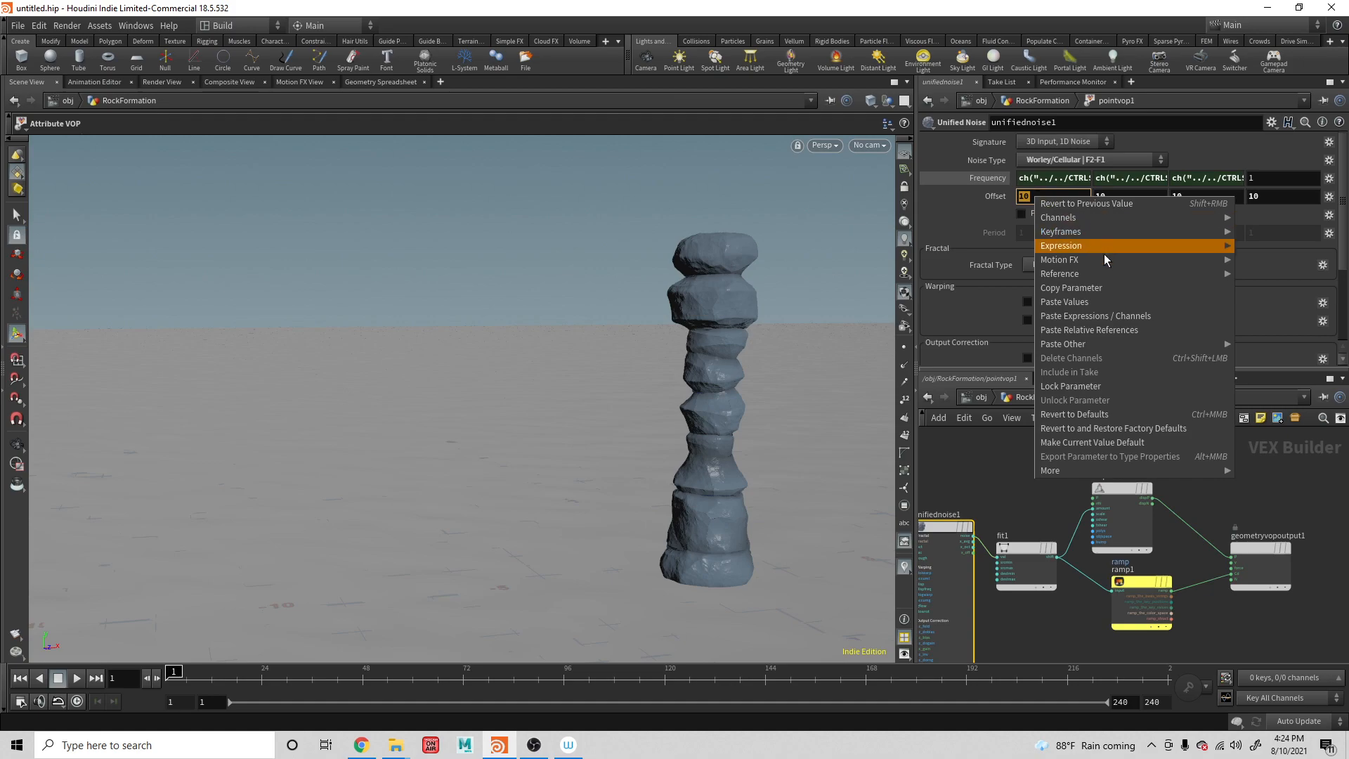
pyautogui.click(1102, 329)
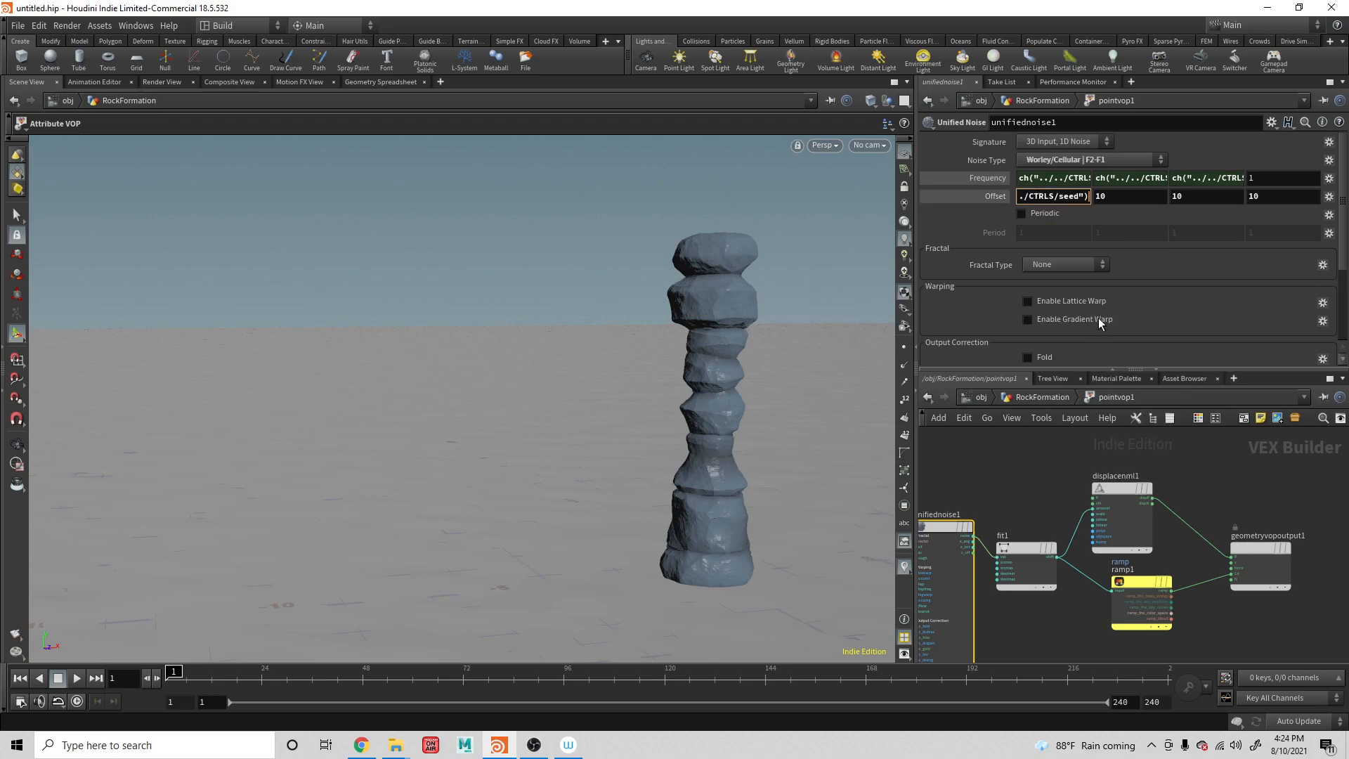
# Link the remaining three Offset components of unifiednoise1 to the CTRLS Seed parameter with relative references
pyautogui.rightClick(1113, 199)
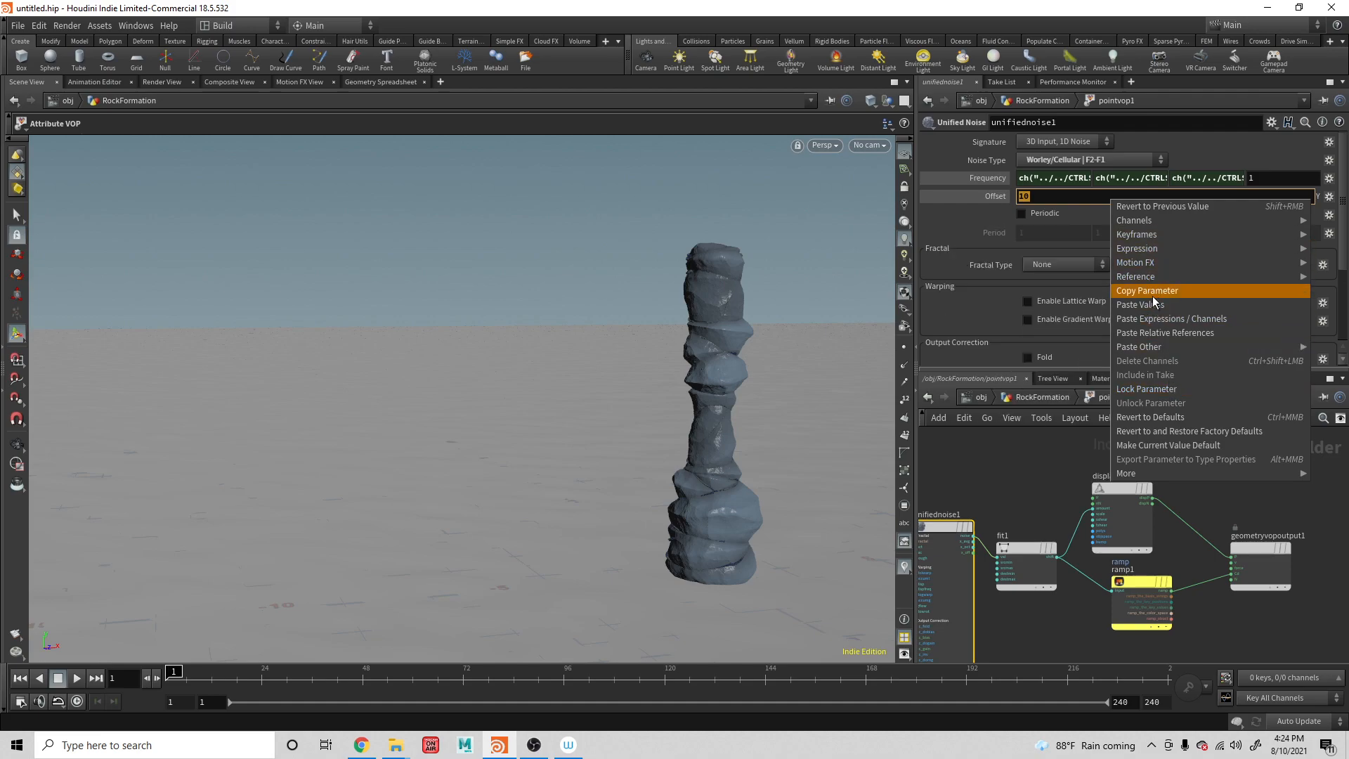
pyautogui.click(1162, 333)
pyautogui.hotkey('ctrl', 'z')
pyautogui.rightClick(1147, 196)
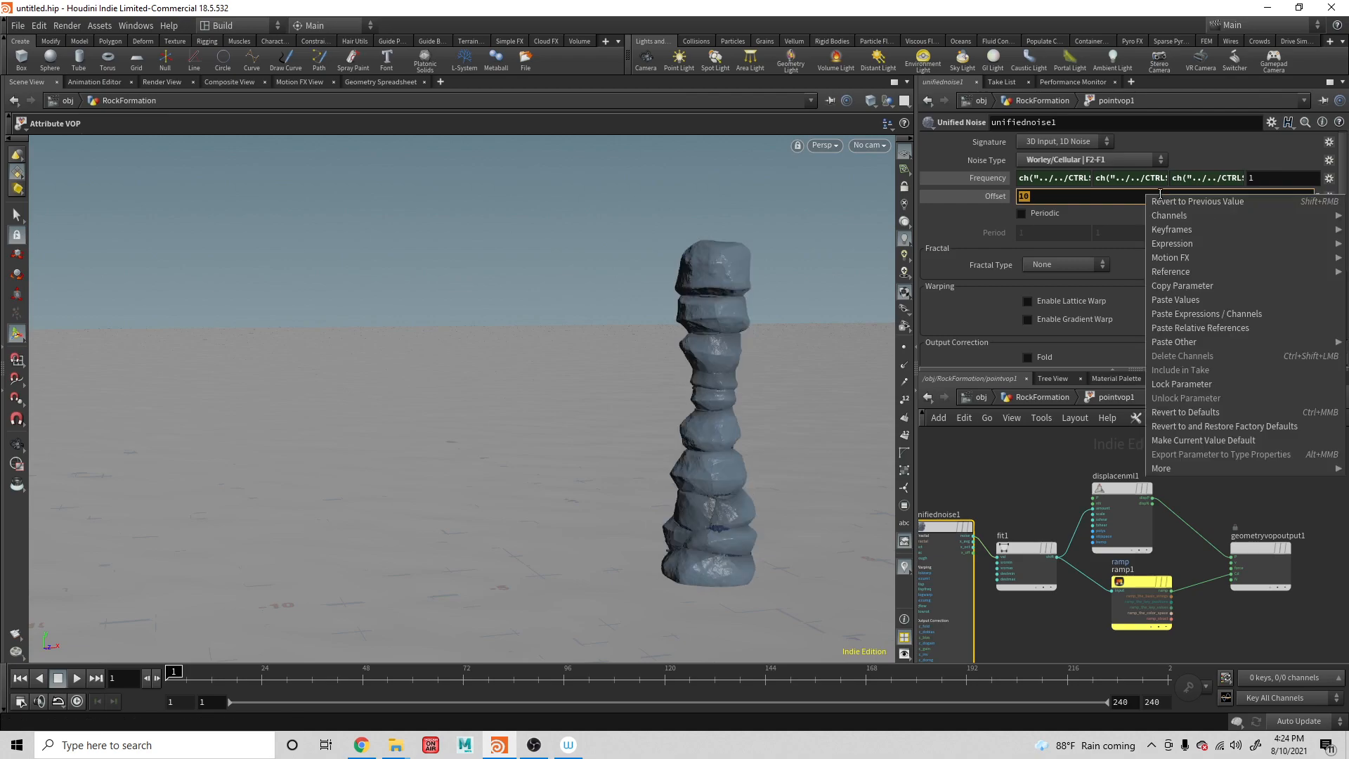
pyautogui.click(1192, 328)
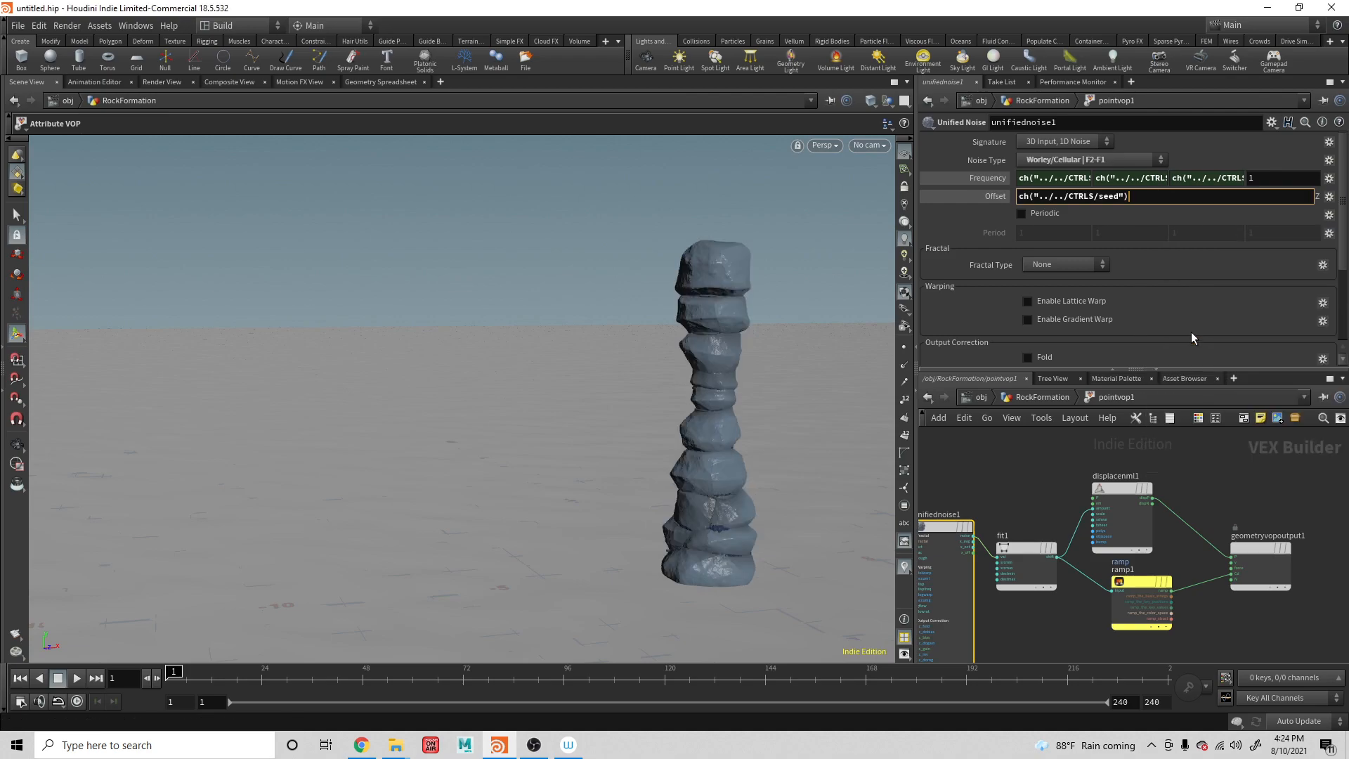
pyautogui.hotkey('ctrl', 'z')
pyautogui.rightClick(1102, 196)
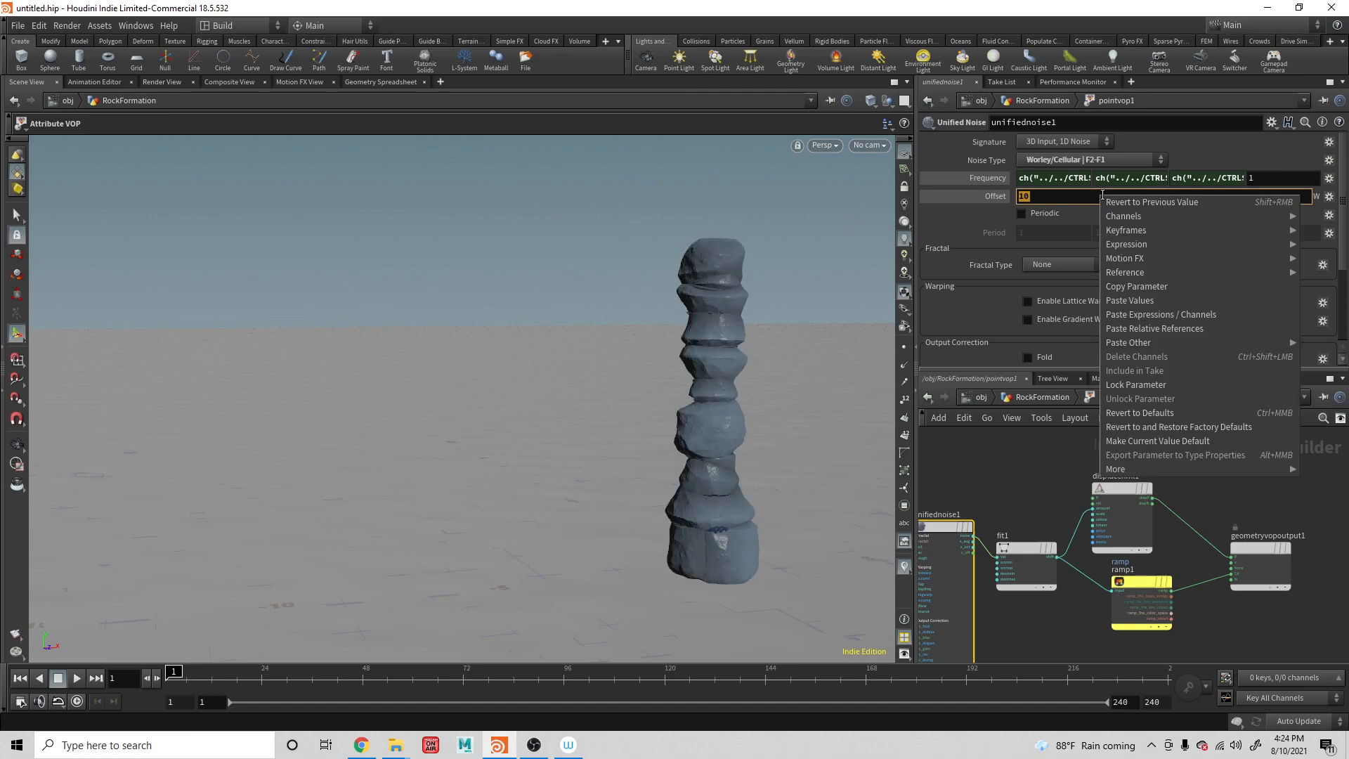
pyautogui.click(1149, 328)
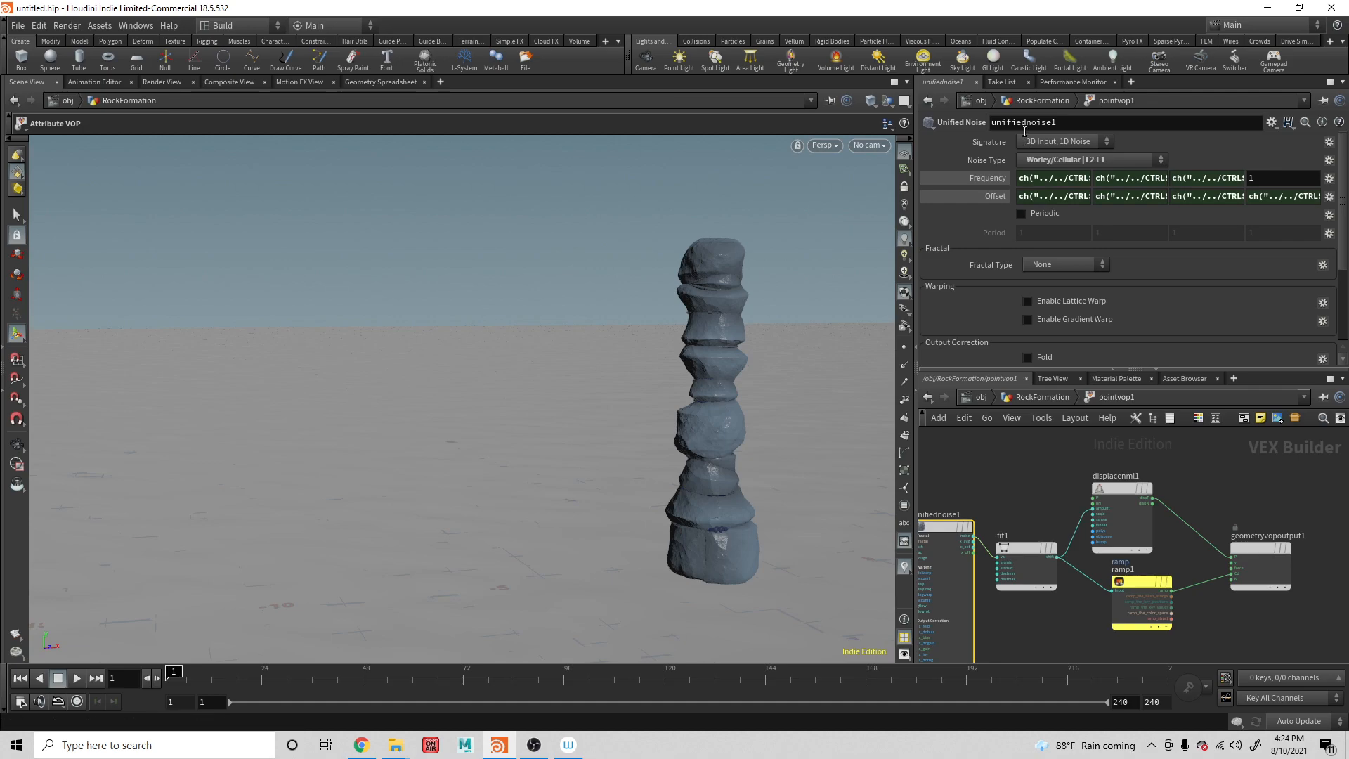
# Return to the RockFormation network and view the reshaped rock stack from another angle
pyautogui.moveTo(690, 284); pyautogui.dragTo(763, 331)
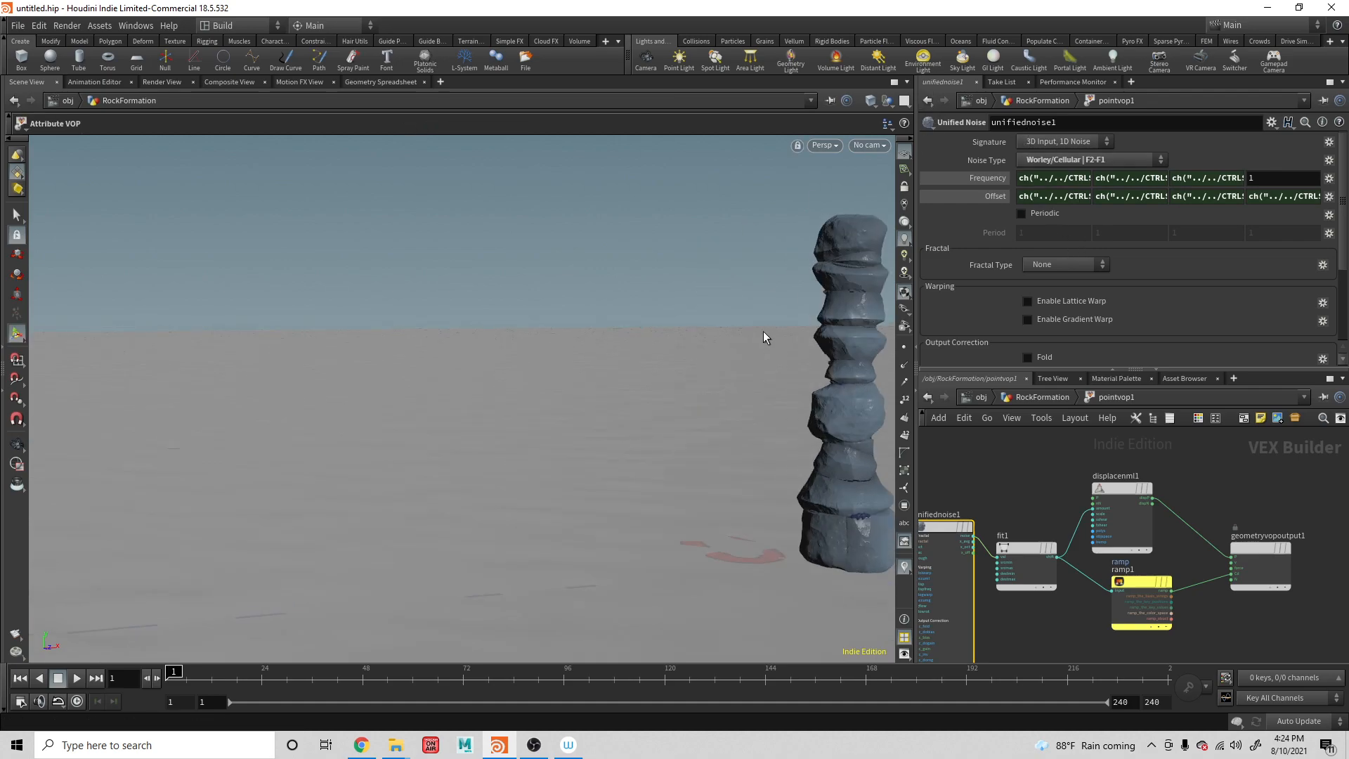
pyautogui.click(1029, 396)
pyautogui.keyDown('alt'); pyautogui.moveTo(841, 410); pyautogui.dragTo(756, 410, button='middle'); pyautogui.keyUp('alt')
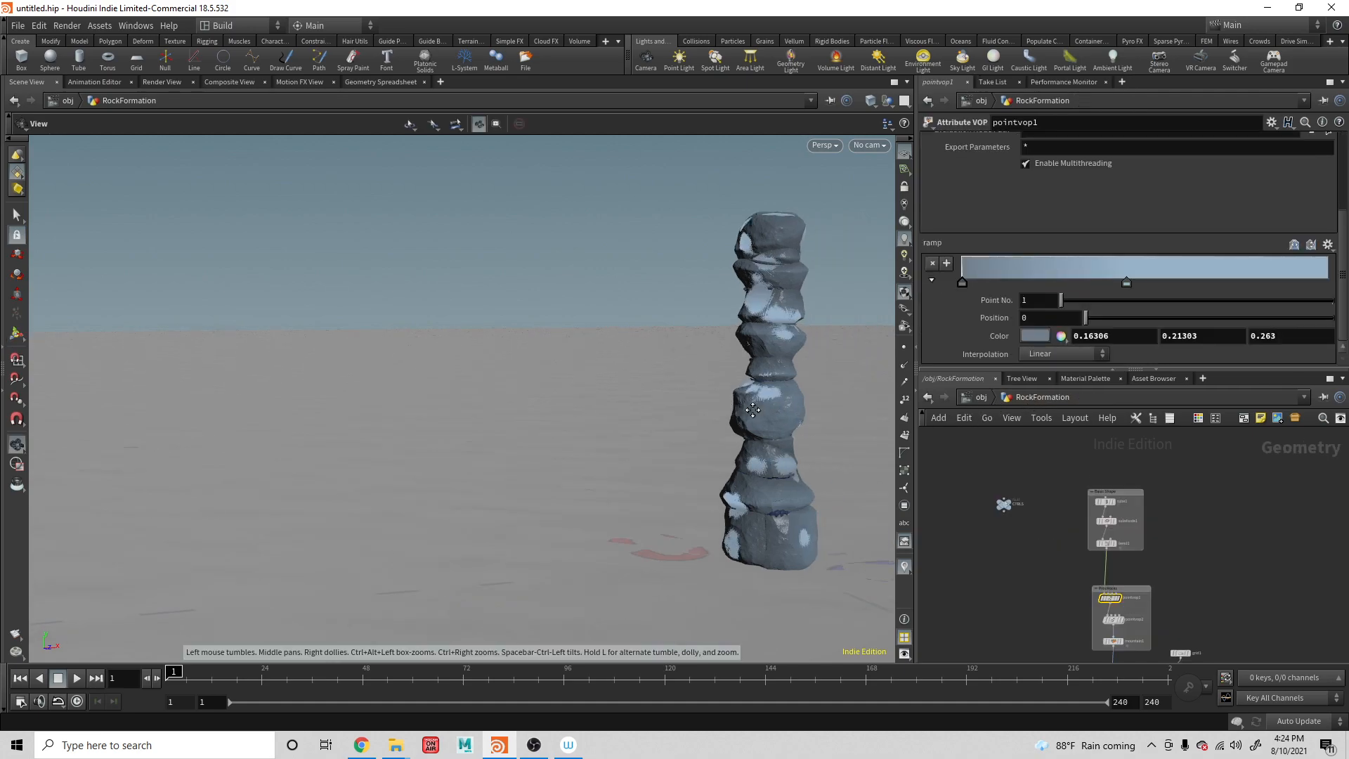
# Set the Seed value on the CTRLS null to 10 and view the reshaped rock stack
pyautogui.click(1004, 504)
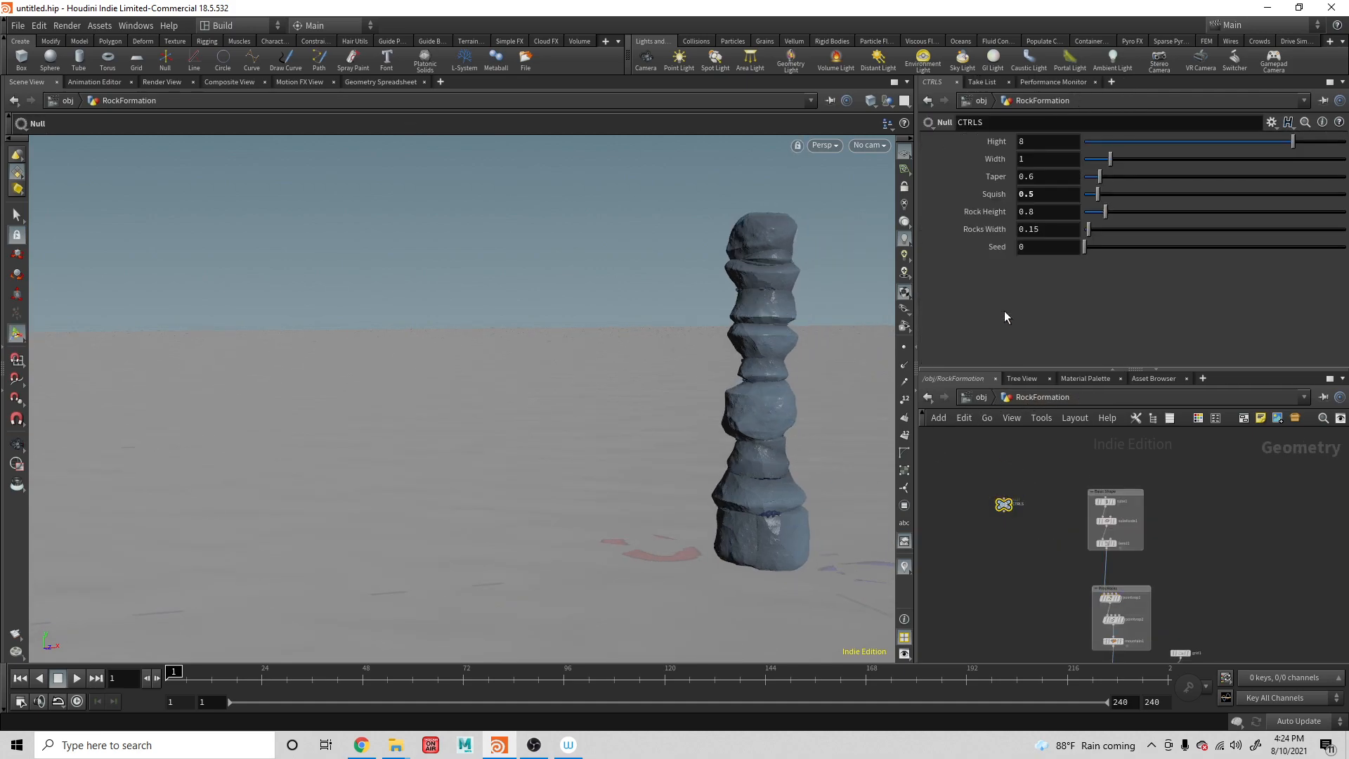
pyautogui.click(1037, 246)
pyautogui.write('10')
pyautogui.press('Return')
pyautogui.press('Escape')
pyautogui.moveTo(774, 322)
pyautogui.mouseDown(button='middle')
pyautogui.moveTo(771, 341)
pyautogui.moveTo(783, 334)
pyautogui.mouseUp(button='middle')
pyautogui.scroll(-1, 771, 330)
pyautogui.keyDown('alt'); pyautogui.moveTo(664, 351); pyautogui.dragTo(656, 345, button='middle'); pyautogui.keyUp('alt')
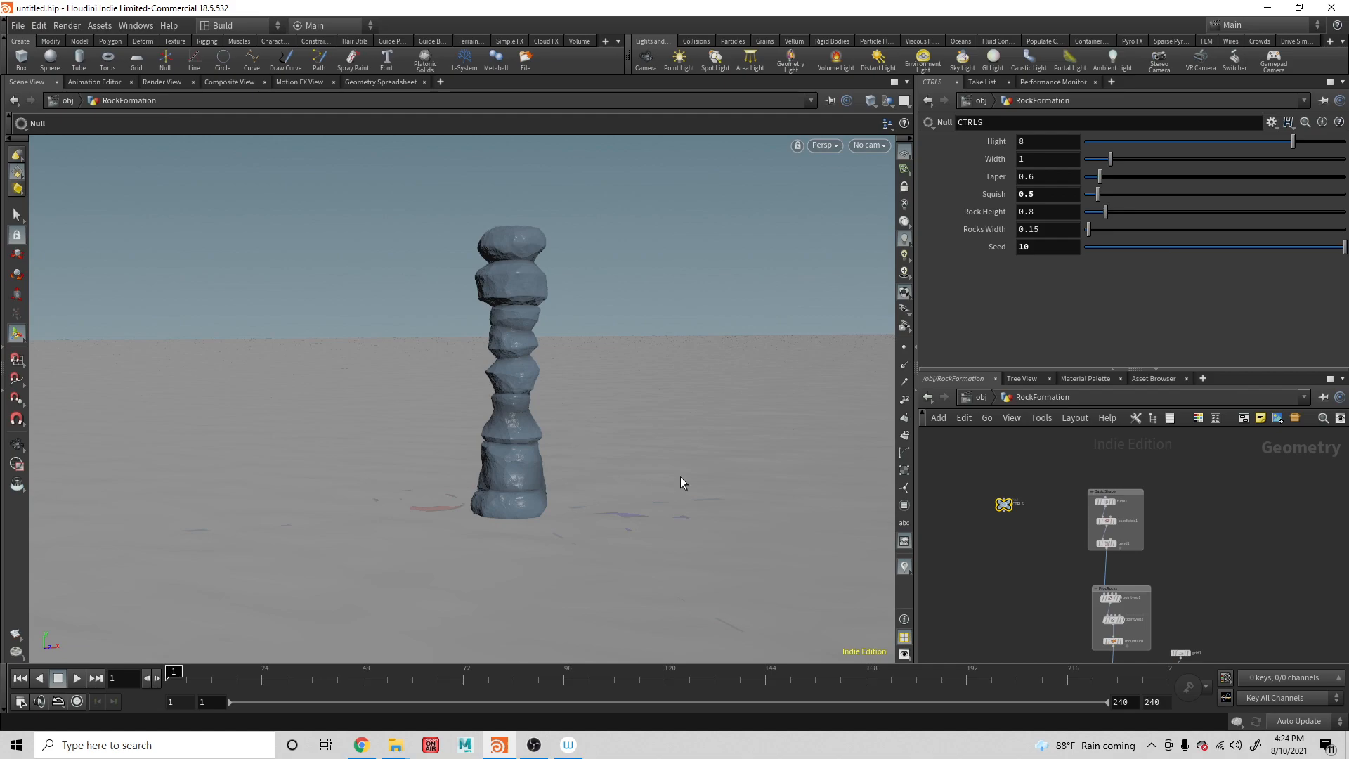
# Undo the last node deletion and insert a Scatter node on the wire between mountain2 and merge1
pyautogui.moveTo(1054, 555); pyautogui.dragTo(1034, 471, button='middle')
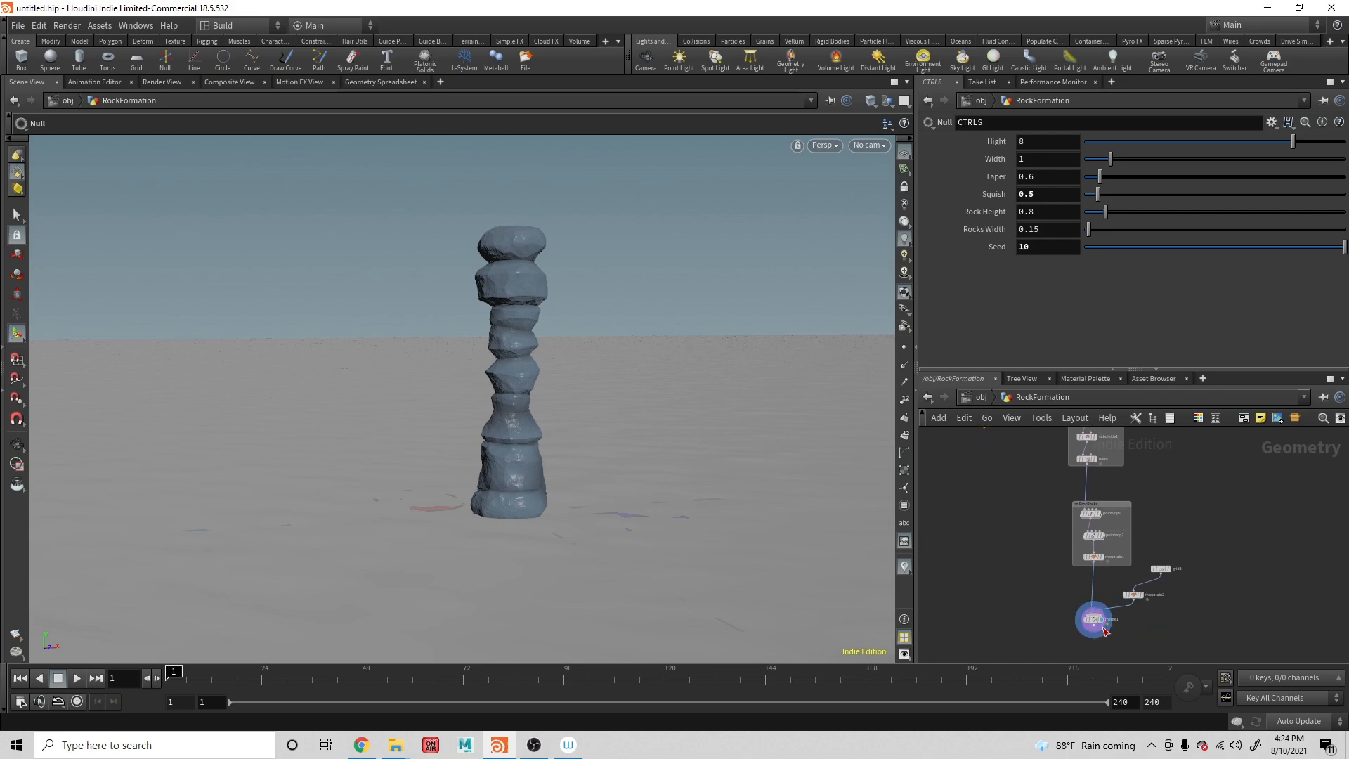
pyautogui.moveTo(1104, 630); pyautogui.dragTo(1120, 604, button='middle')
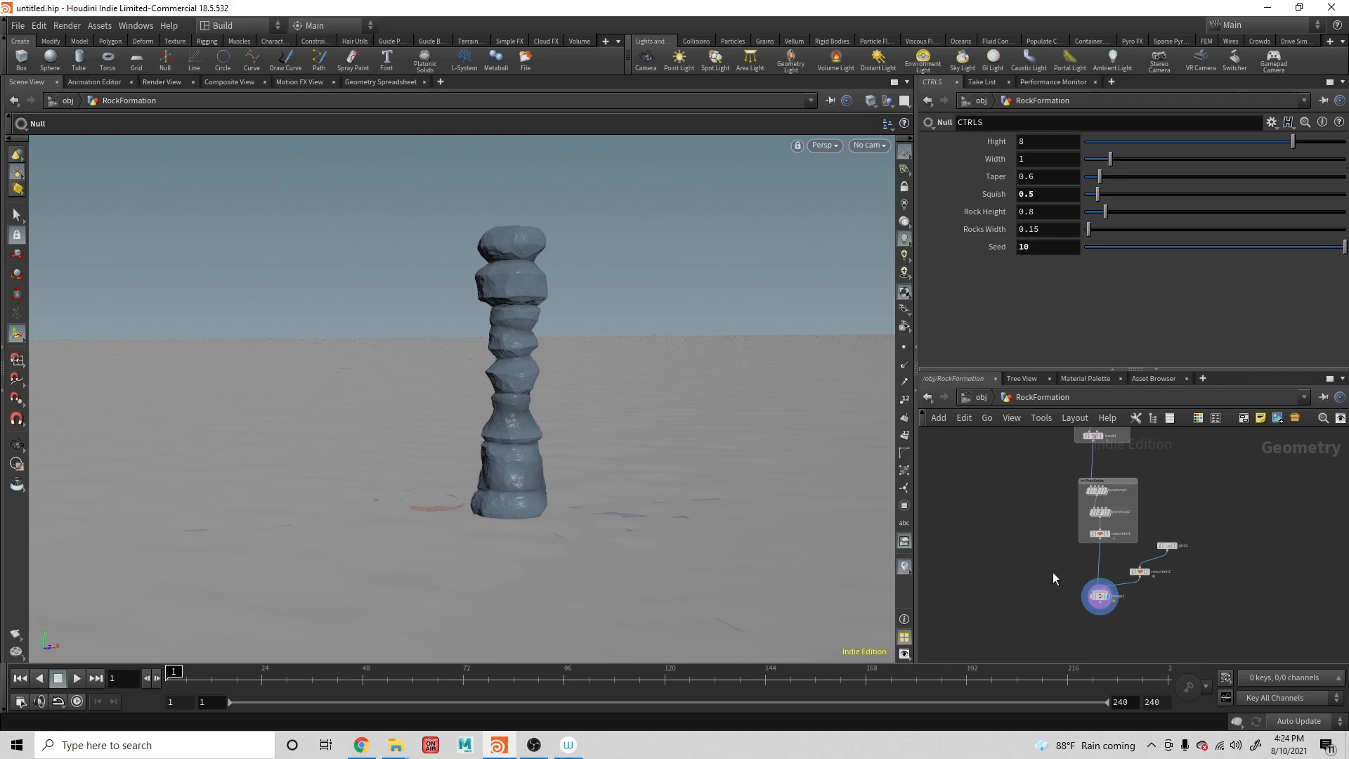
pyautogui.hotkey('ctrl', 'z')
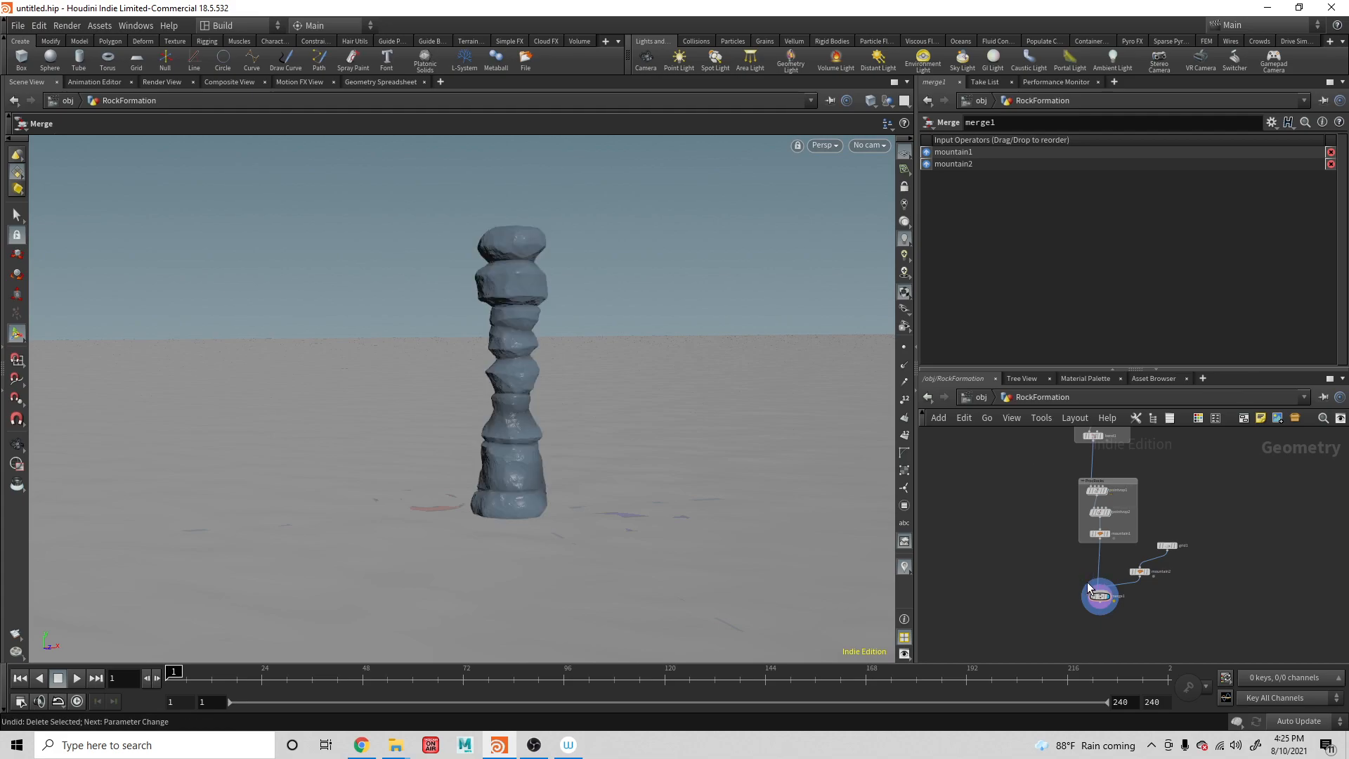
pyautogui.press('Tab')
pyautogui.write('scat')
pyautogui.press('Return')
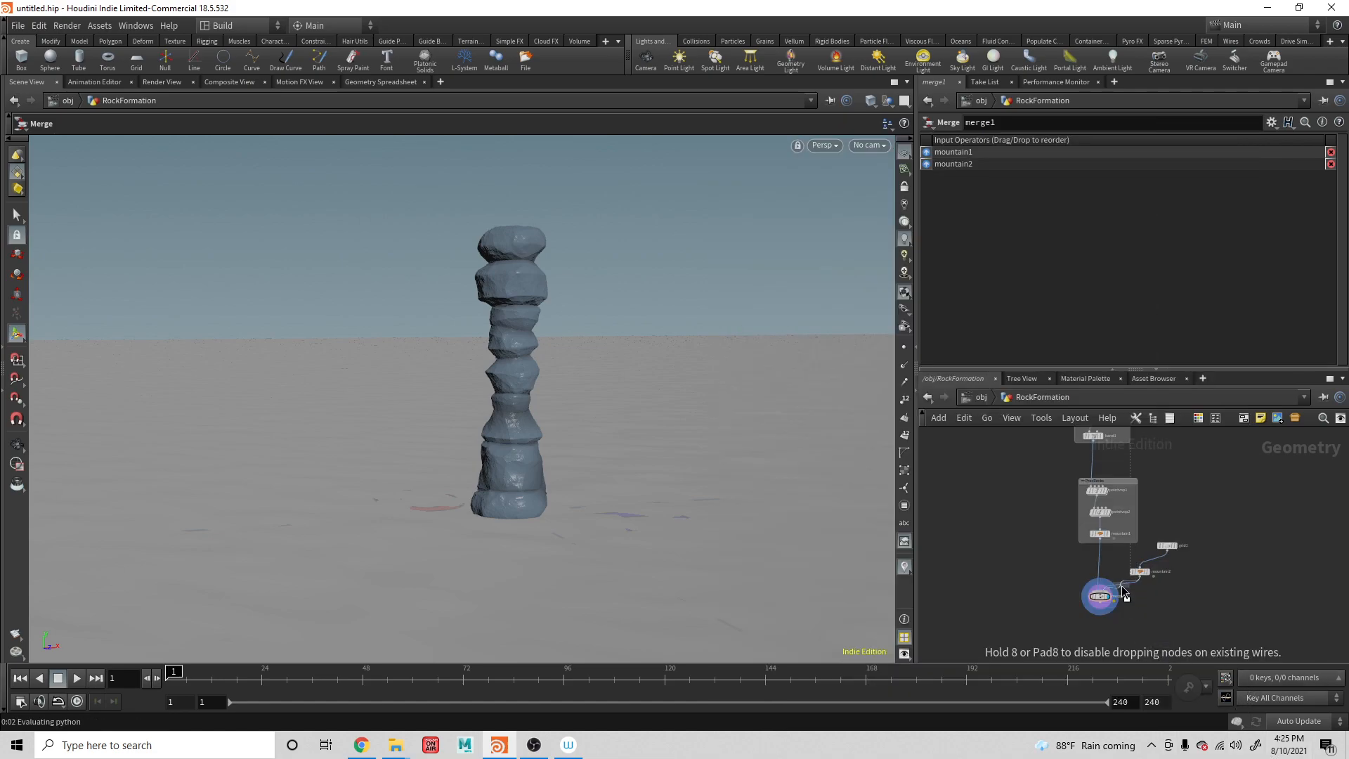
pyautogui.click(1122, 589)
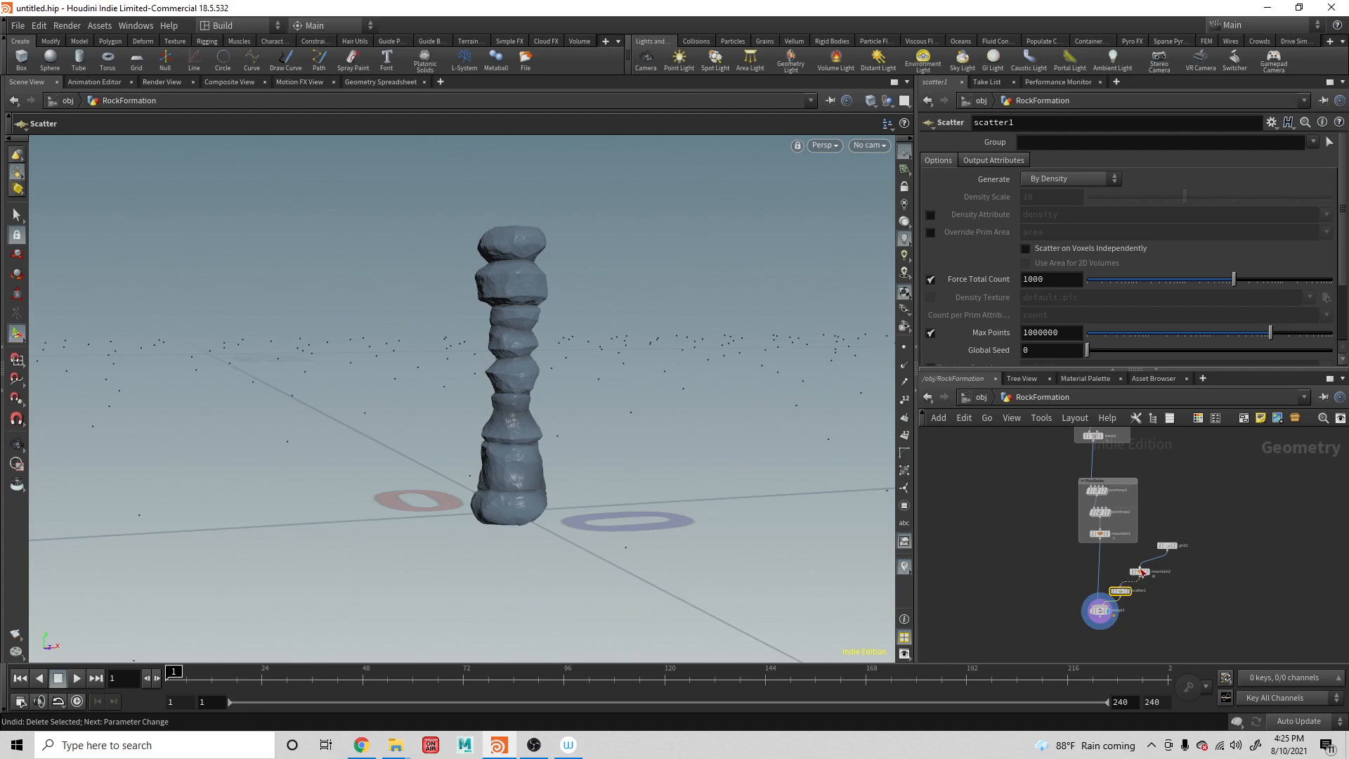
# Separate scatter1 onto its own branch off mountain2, and cut the wire from mountain1 to merge1
pyautogui.moveTo(1120, 596)
pyautogui.mouseDown()
pyautogui.moveTo(1102, 609)
pyautogui.moveTo(1055, 581)
pyautogui.moveTo(1174, 596)
pyautogui.moveTo(1144, 619)
pyautogui.mouseUp()
pyautogui.press('y')
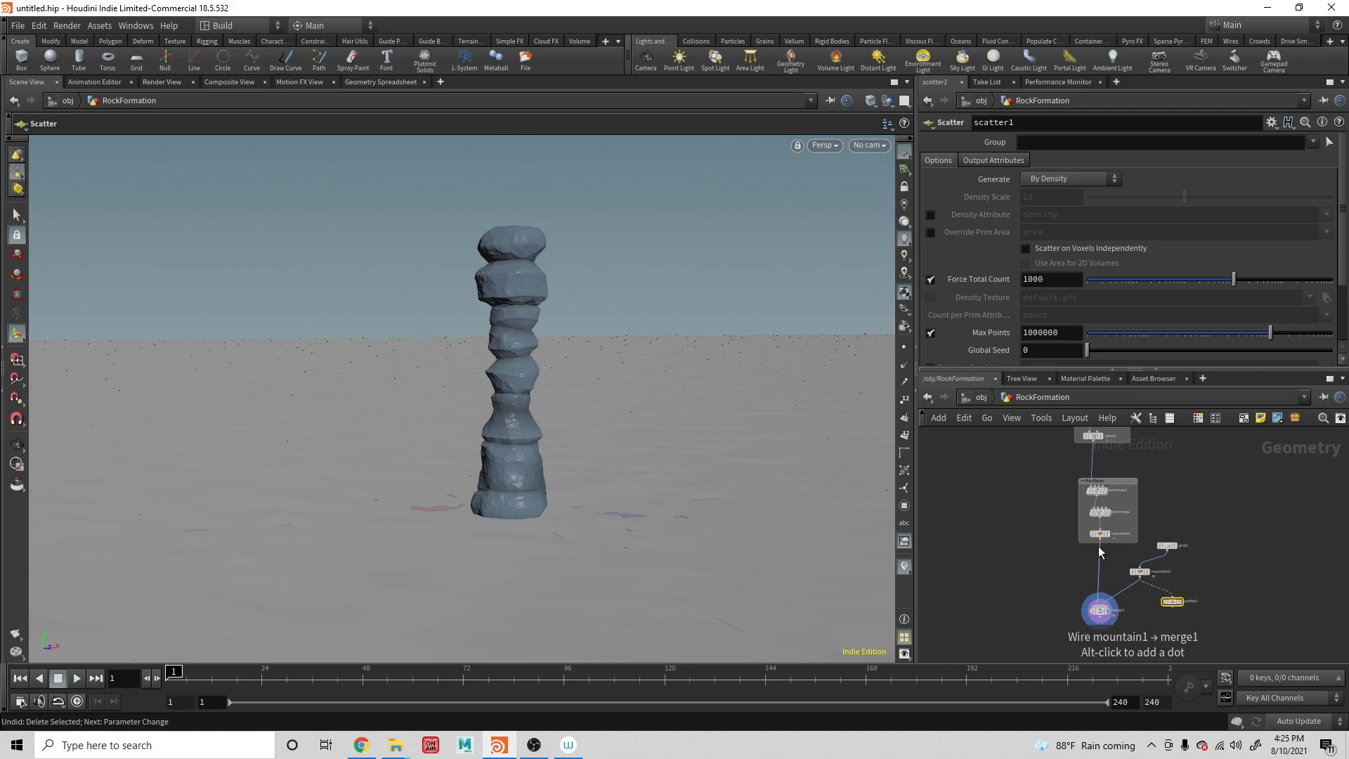
pyautogui.press('y')
pyautogui.moveTo(1086, 560); pyautogui.dragTo(1100, 544)
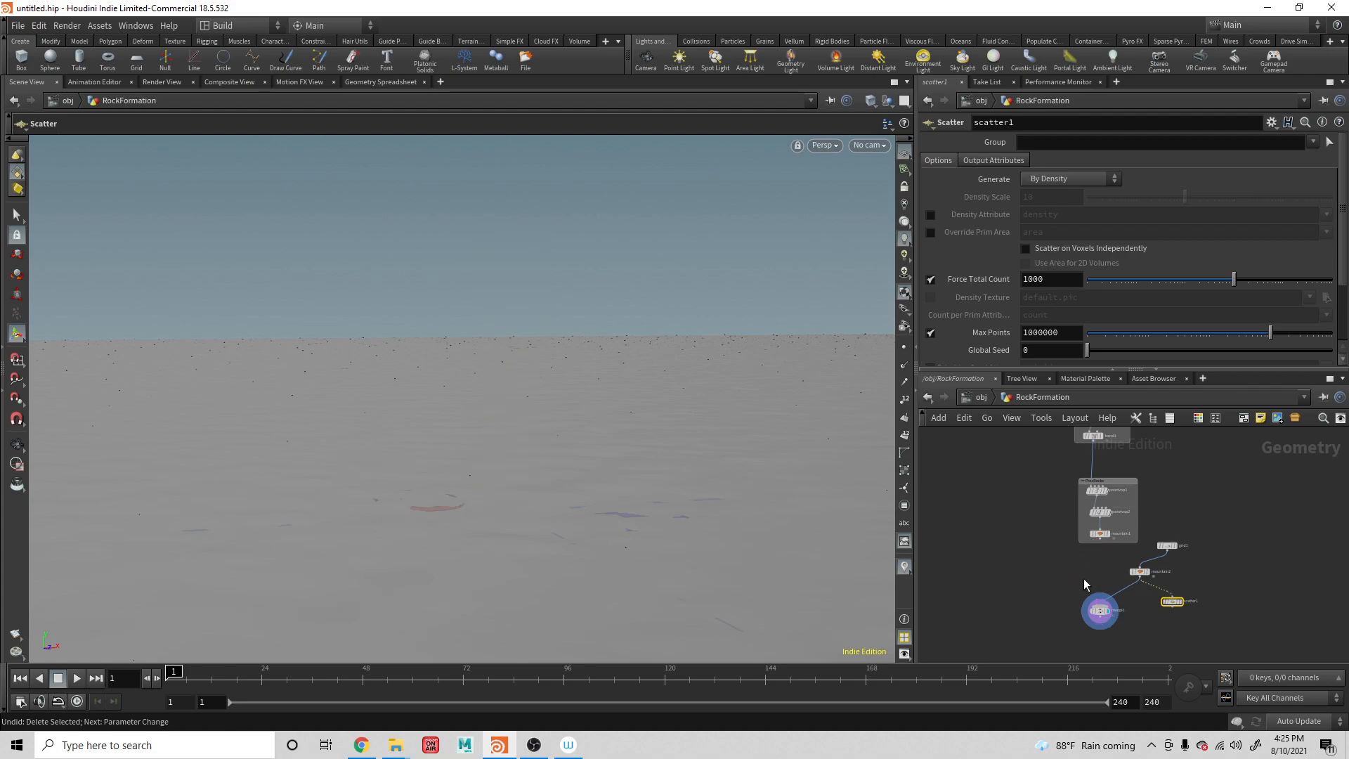
# Add a Copy Stamp node with mountain1 as the primitives to copy and scatter1 as the template
pyautogui.press('Tab')
pyautogui.write('c')
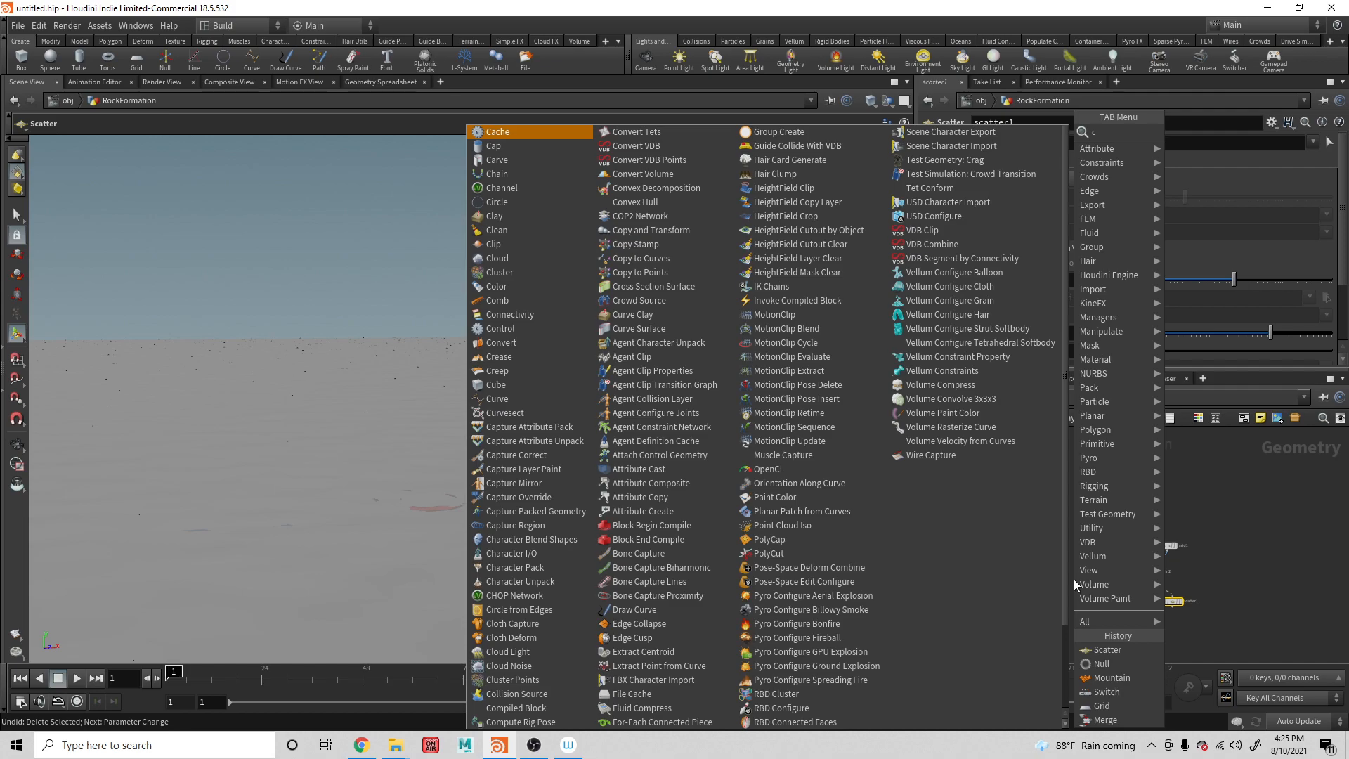
pyautogui.write('opys')
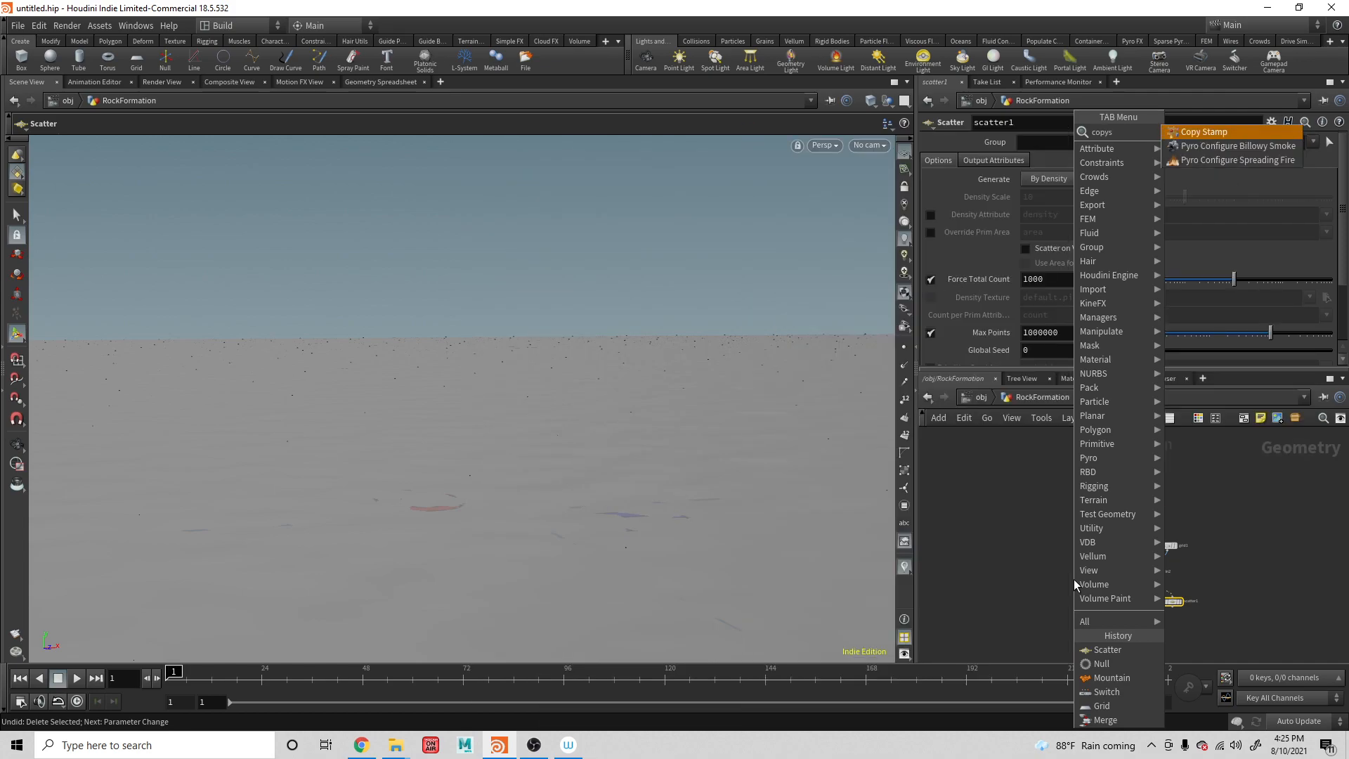
pyautogui.press('Return')
pyautogui.click(1074, 579)
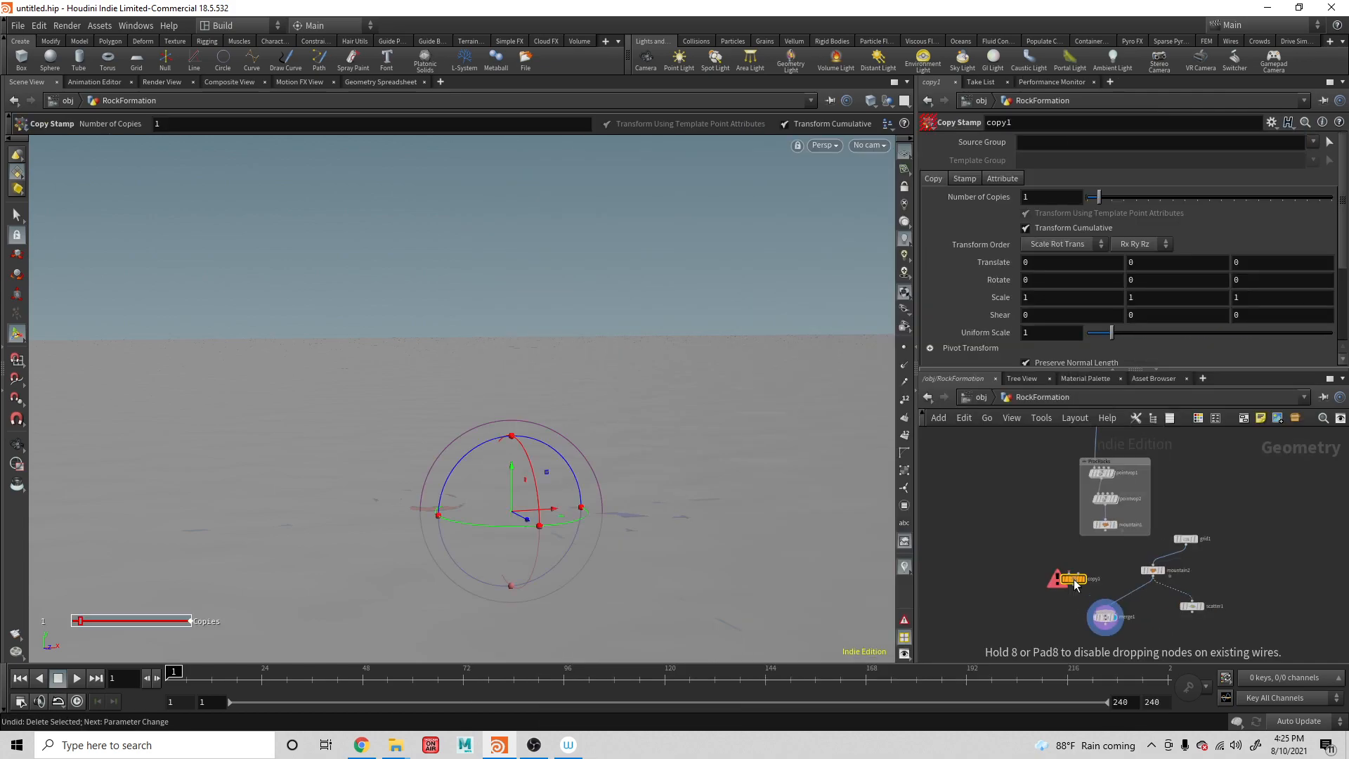
pyautogui.moveTo(1073, 577)
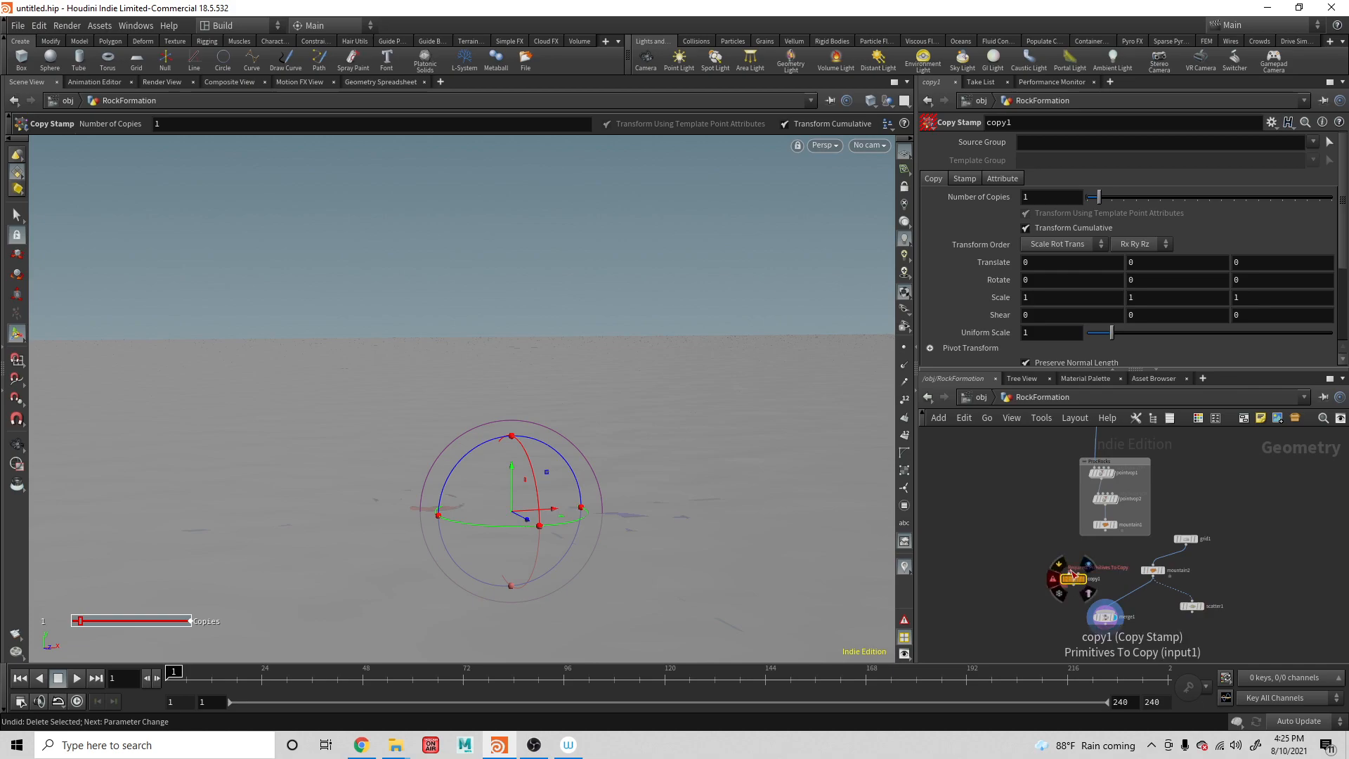
pyautogui.moveTo(1071, 574); pyautogui.dragTo(1105, 527)
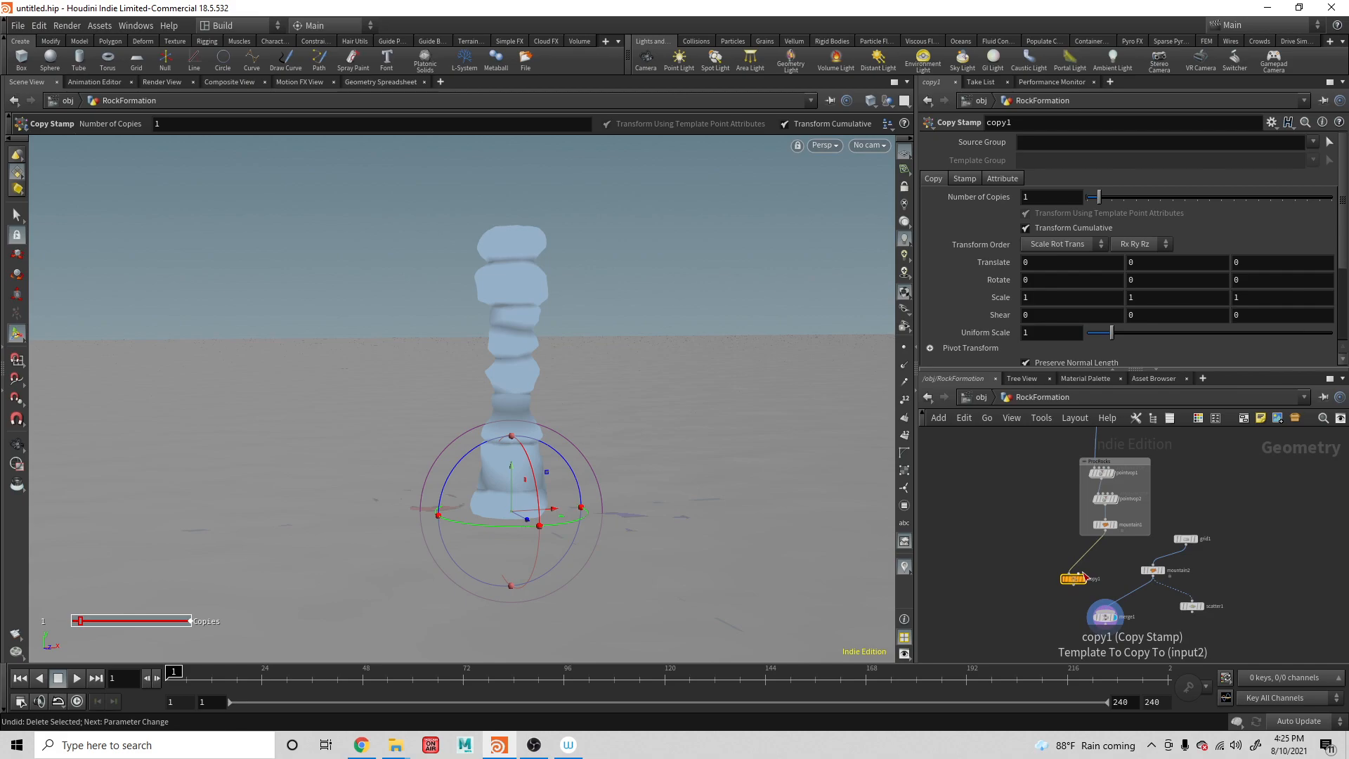
pyautogui.moveTo(1084, 573); pyautogui.dragTo(1196, 610)
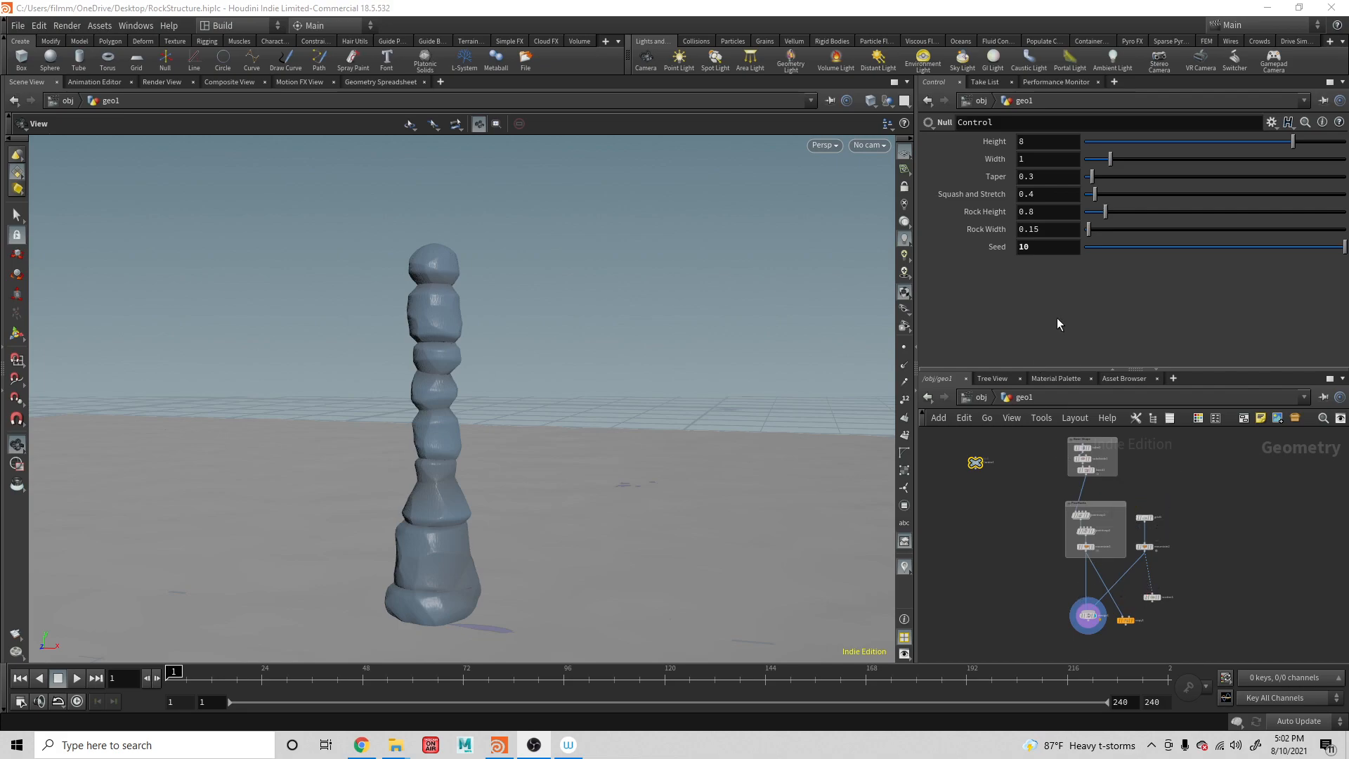
# In geo1, set scatter1's Force Total Count to 10 and feed it into copy1, displaying the copies
pyautogui.click(1144, 518)
pyautogui.click(1056, 196)
pyautogui.click(1218, 198)
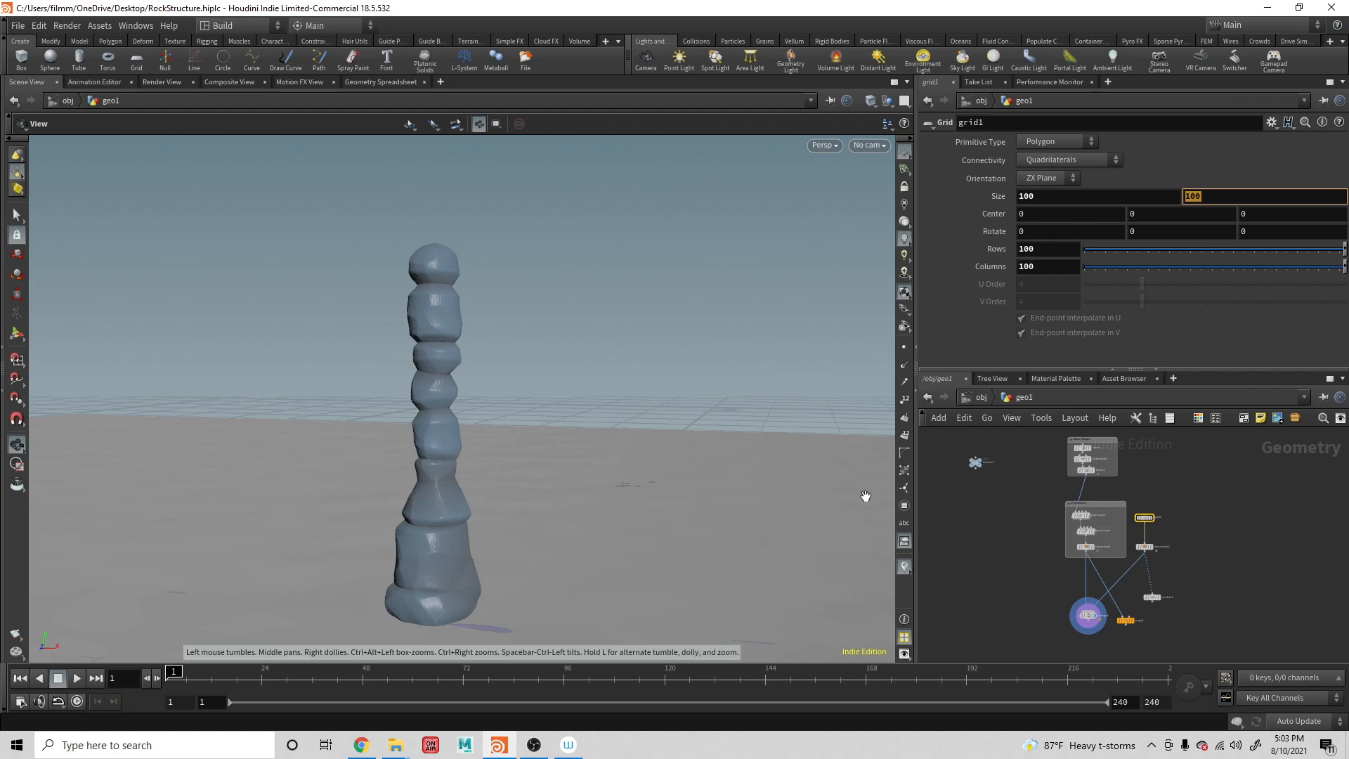
pyautogui.moveTo(1125, 627)
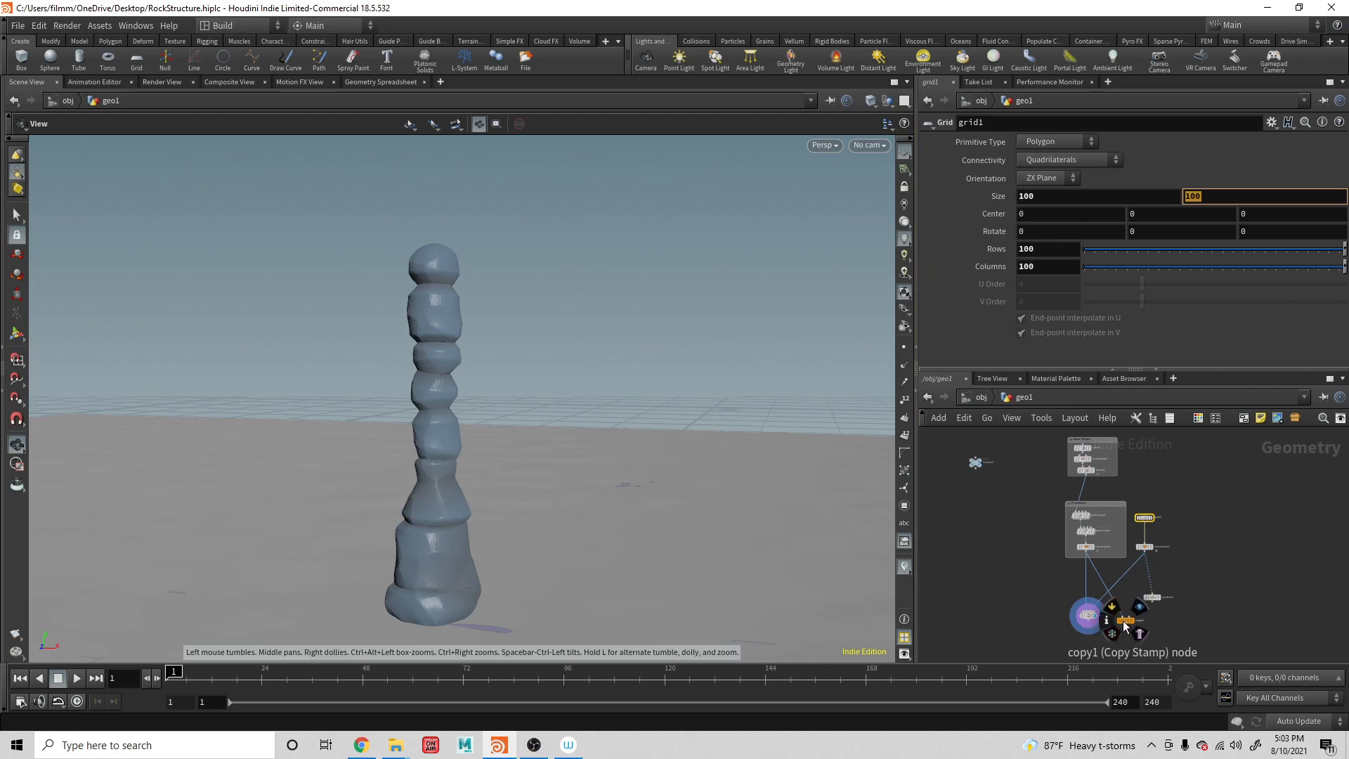
pyautogui.click(1154, 597)
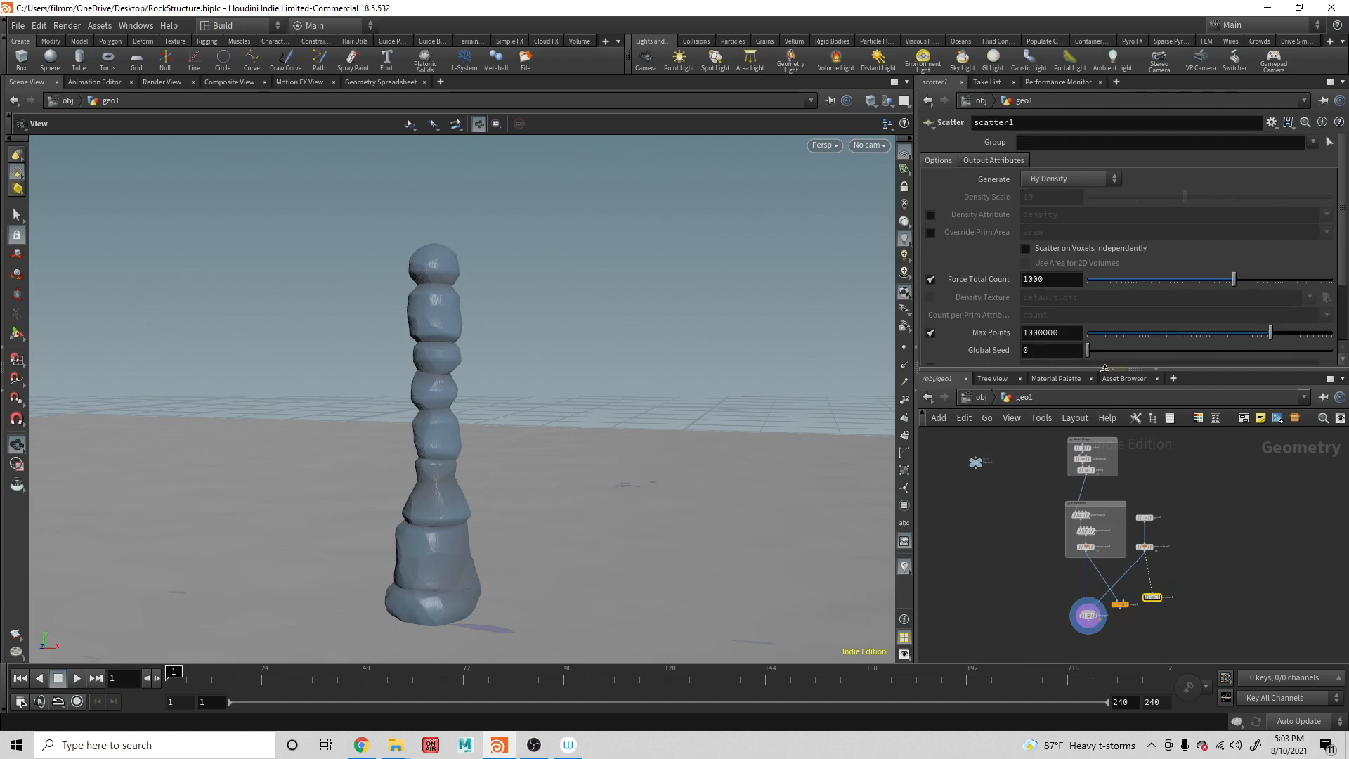
pyautogui.click(1064, 279)
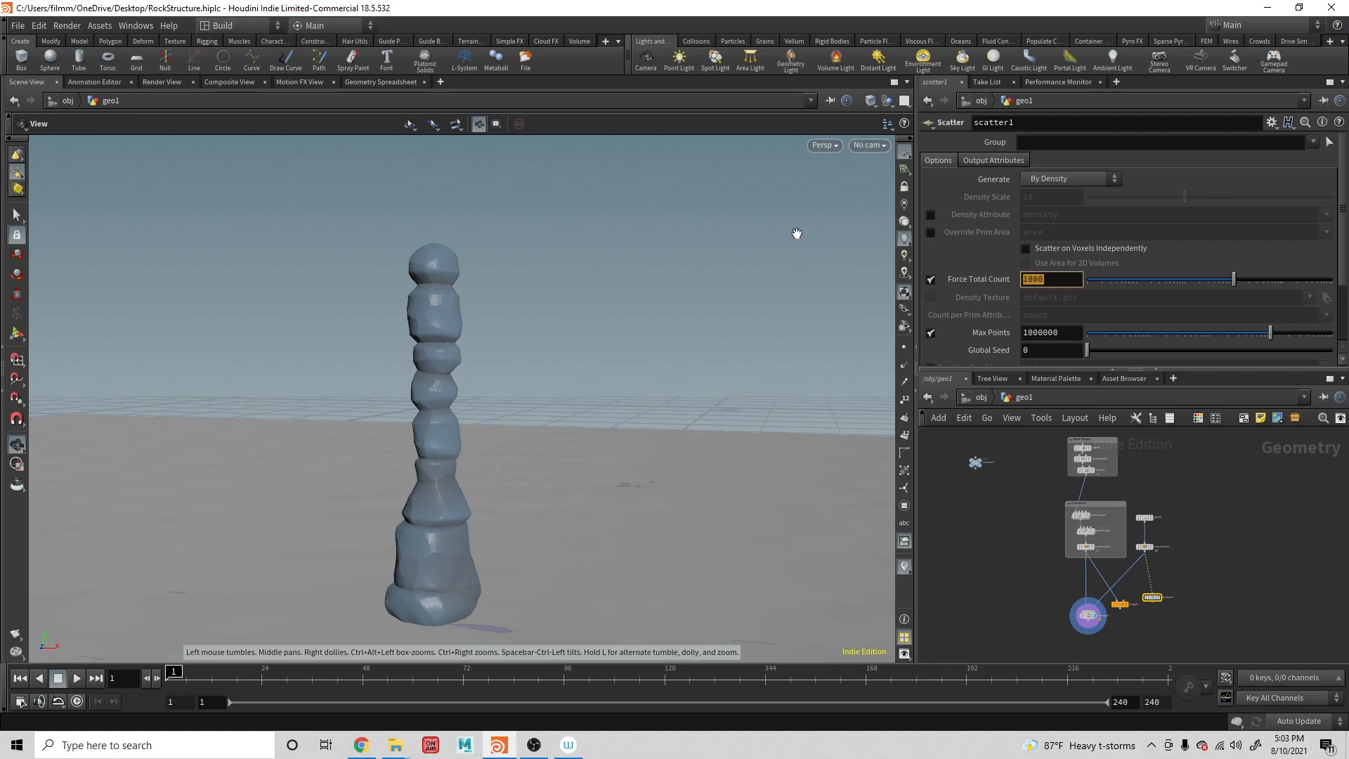
pyautogui.write('10')
pyautogui.press('Return')
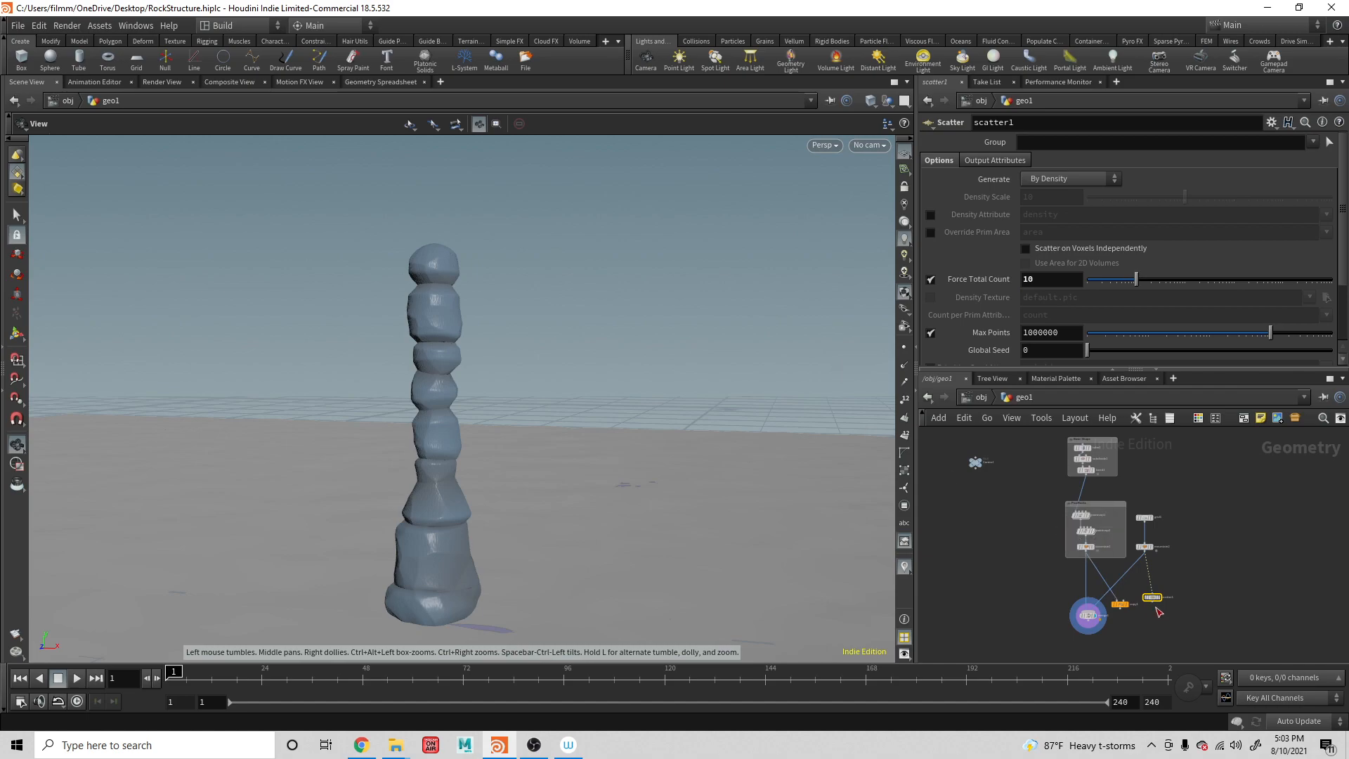
pyautogui.moveTo(1154, 603); pyautogui.dragTo(1126, 605)
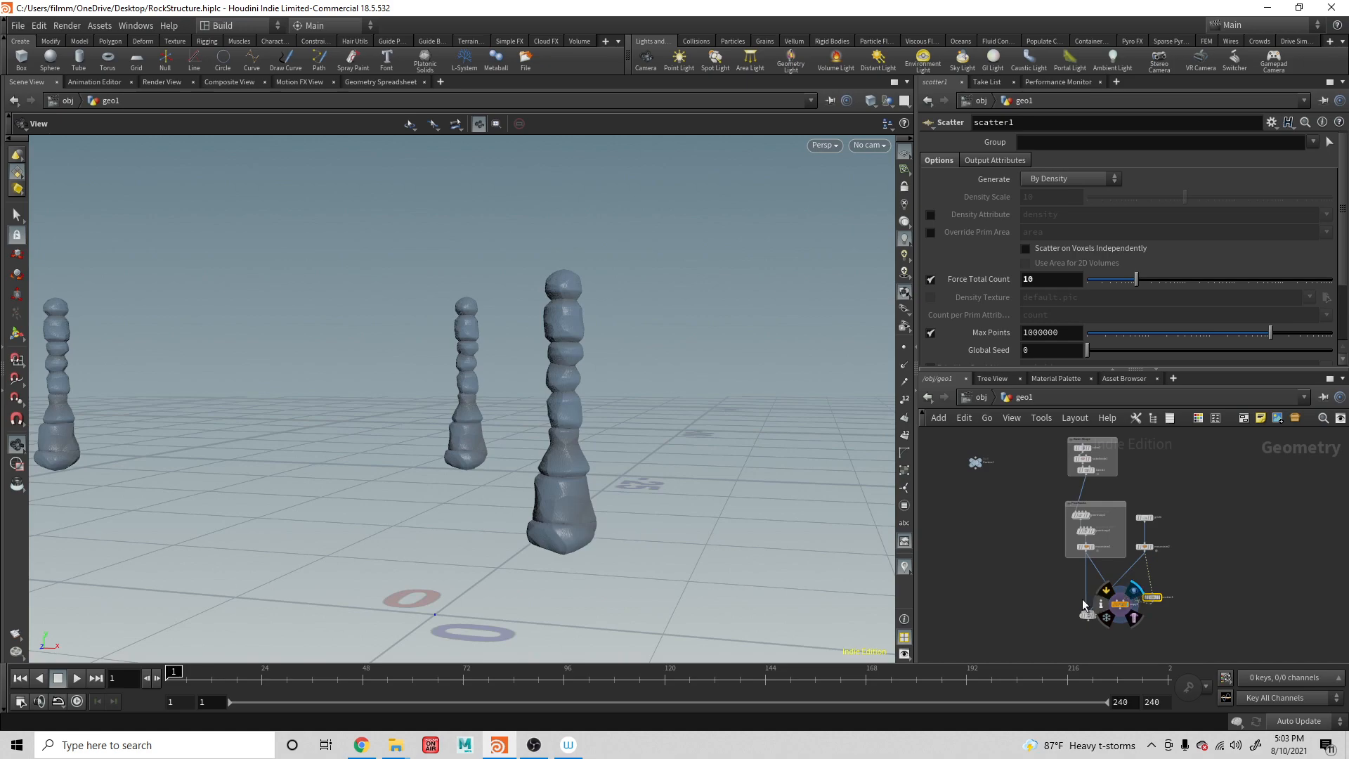
# Look through cam1, lock the camera to the view, and frame all the scattered rock stacks
pyautogui.moveTo(447, 423); pyautogui.dragTo(389, 457)
pyautogui.scroll(5, 390, 460)
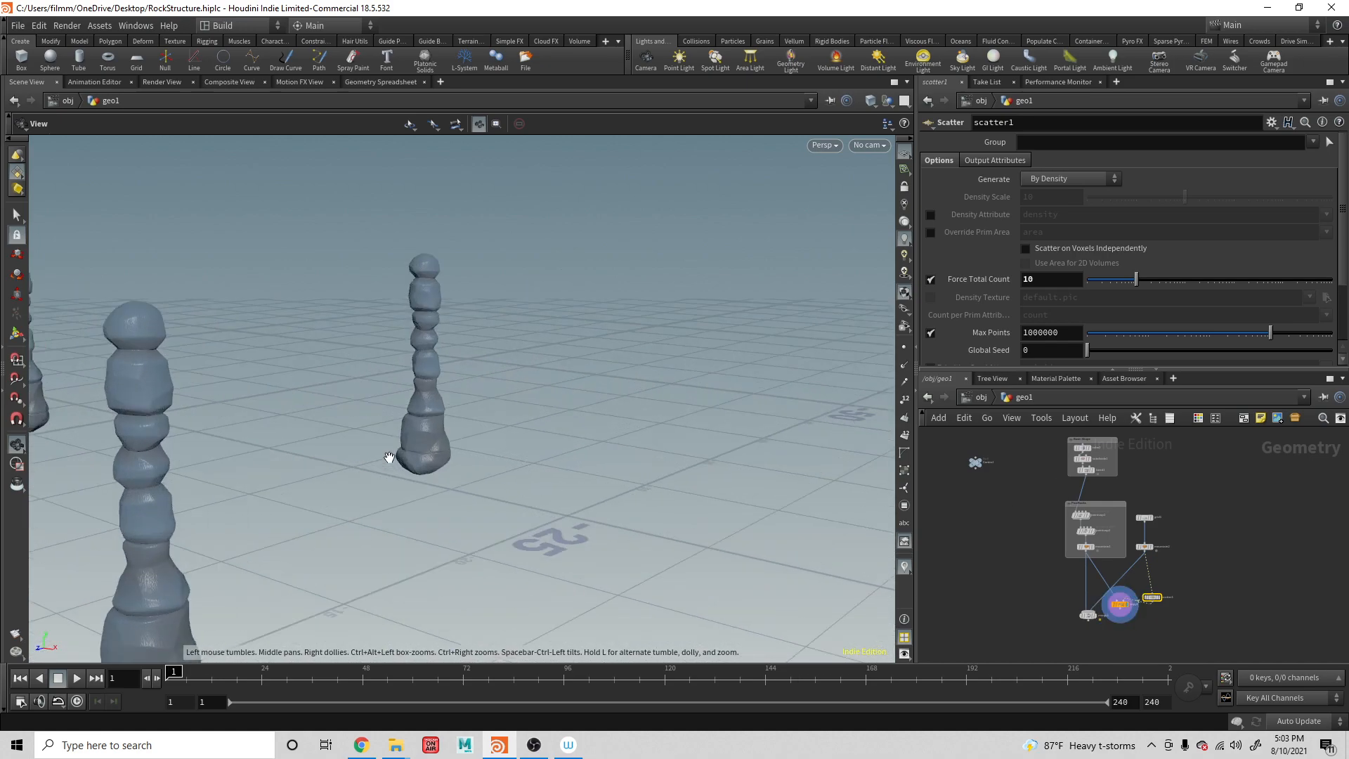
pyautogui.click(871, 145)
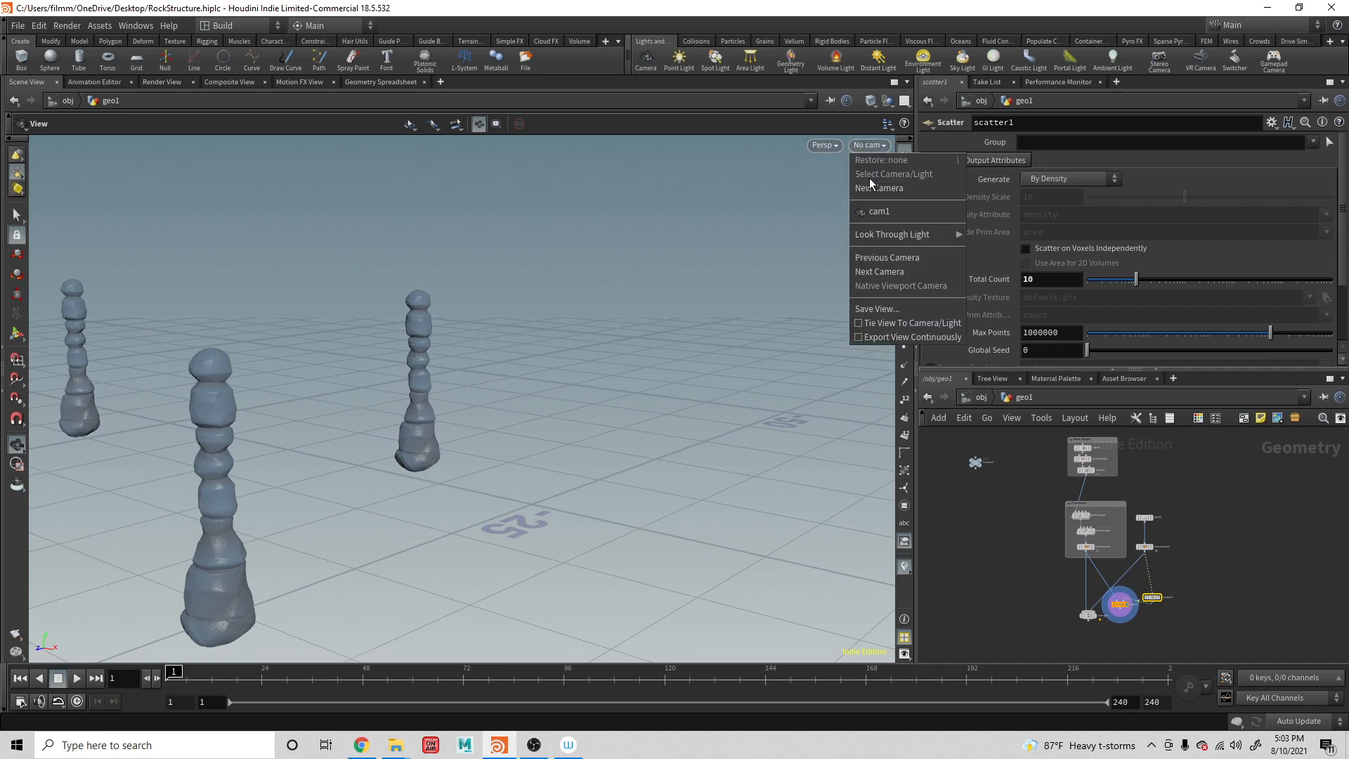
pyautogui.click(877, 212)
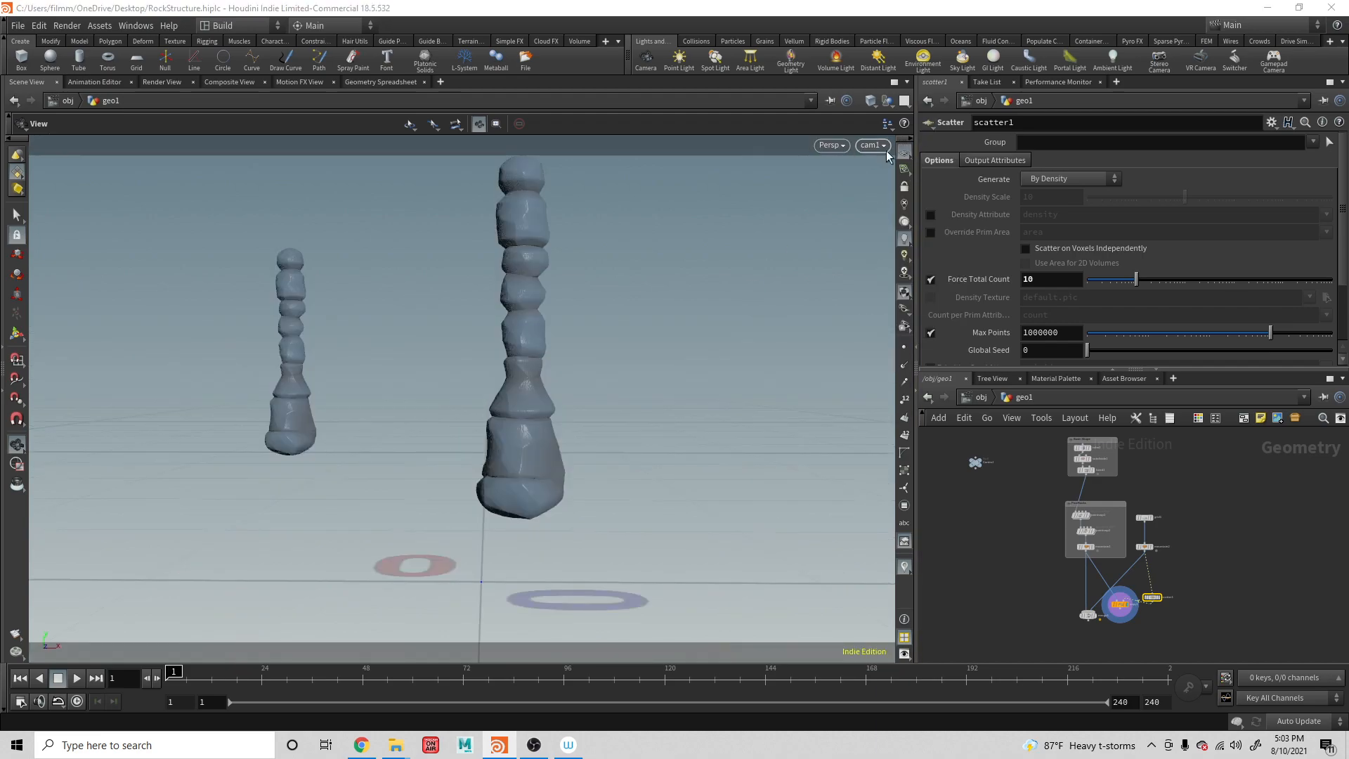
pyautogui.click(904, 186)
pyautogui.scroll(-10, 547, 330)
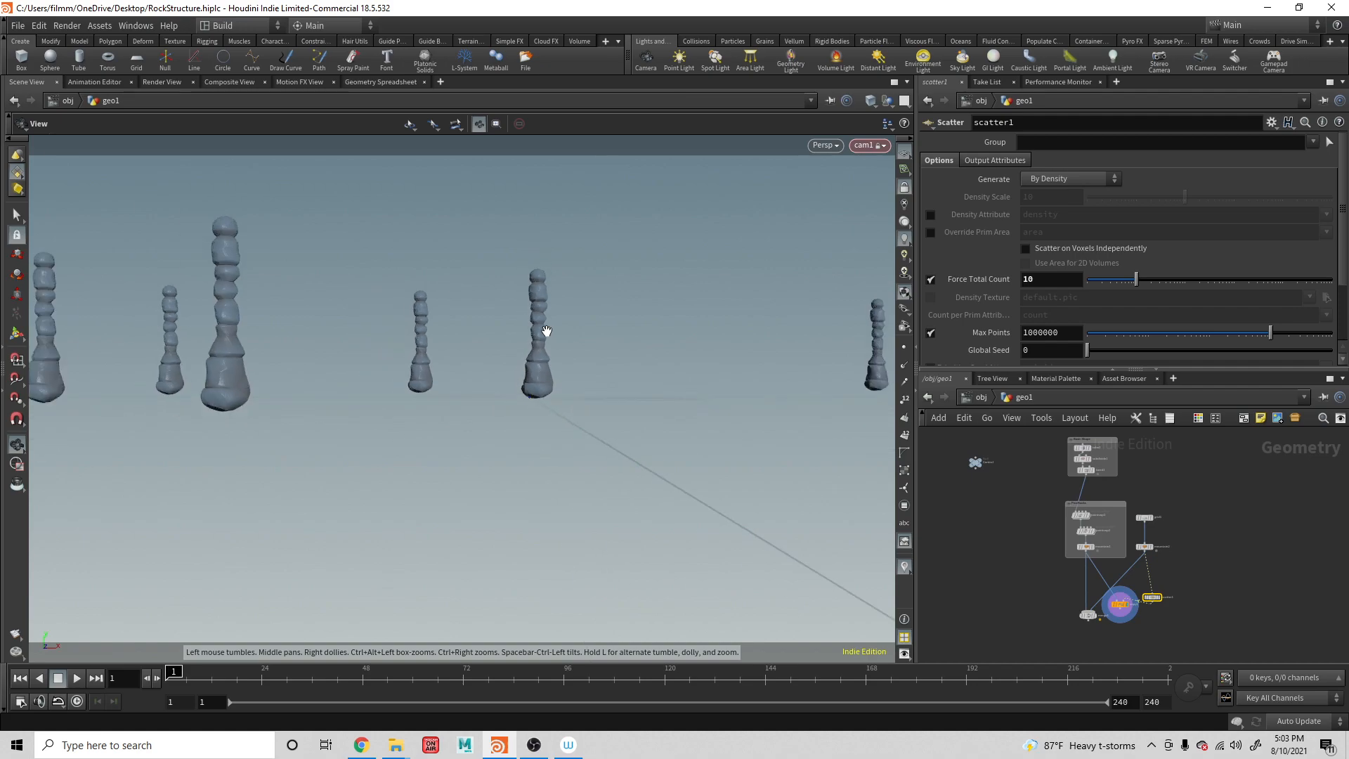
pyautogui.moveTo(545, 331); pyautogui.dragTo(399, 391)
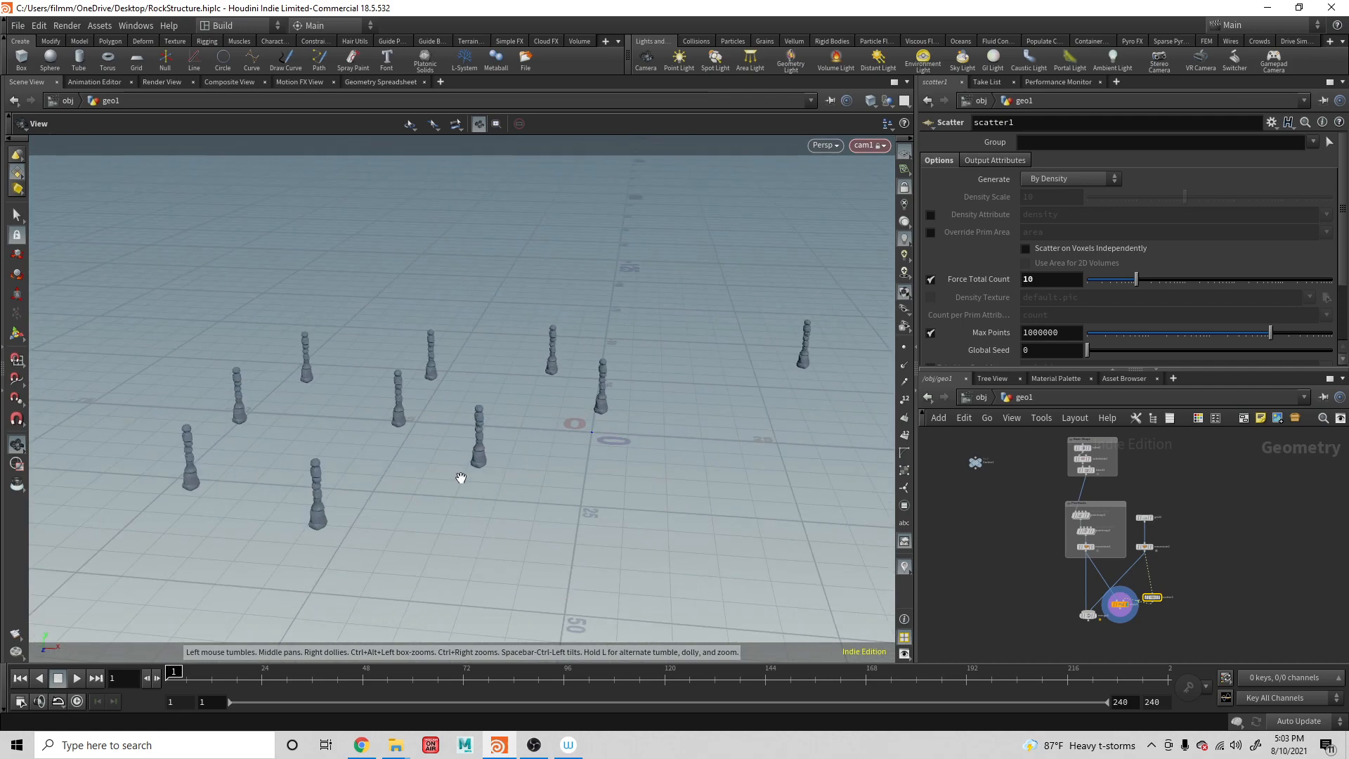
pyautogui.moveTo(482, 392); pyautogui.dragTo(519, 358)
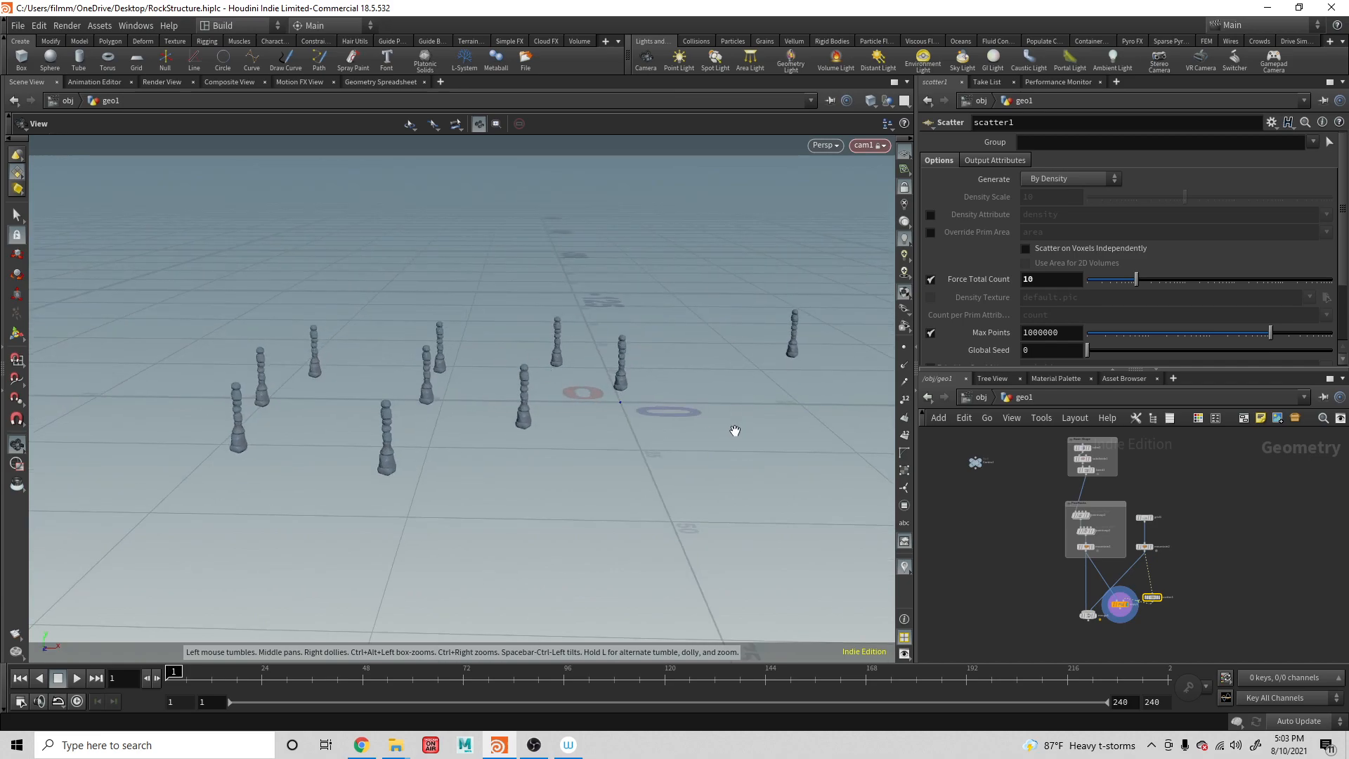
pyautogui.moveTo(424, 442)
pyautogui.mouseDown()
pyautogui.moveTo(391, 421)
pyautogui.moveTo(452, 412)
pyautogui.moveTo(419, 428)
pyautogui.mouseUp()
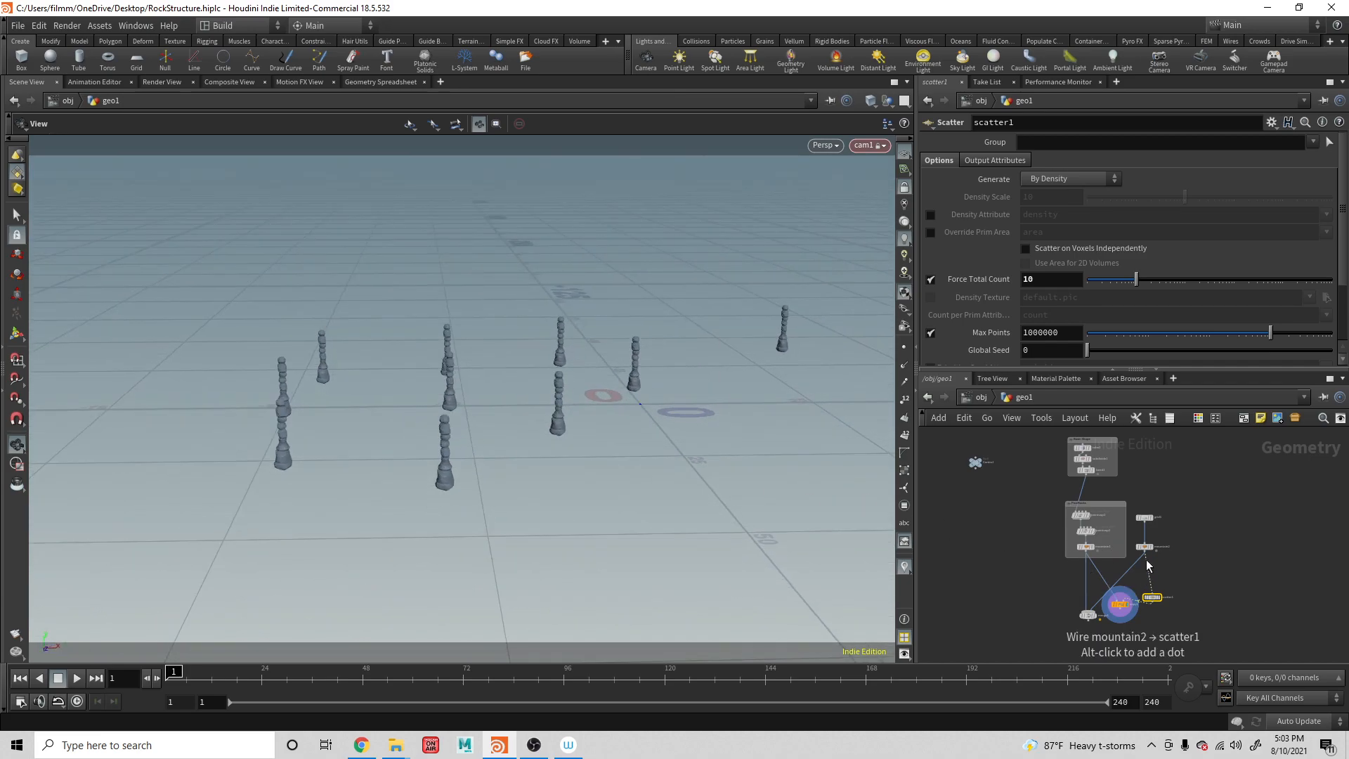
# Set the size of grid1 to 20 by 20 and frame the closer group of rock stacks
pyautogui.click(1145, 519)
pyautogui.click(1083, 197)
pyautogui.write('20')
pyautogui.press('Tab')
pyautogui.write('20')
pyautogui.press('Tab')
pyautogui.moveTo(642, 415); pyautogui.dragTo(619, 500)
pyautogui.scroll(5, 610, 413)
pyautogui.scroll(2, 611, 412)
pyautogui.moveTo(544, 316); pyautogui.dragTo(546, 347)
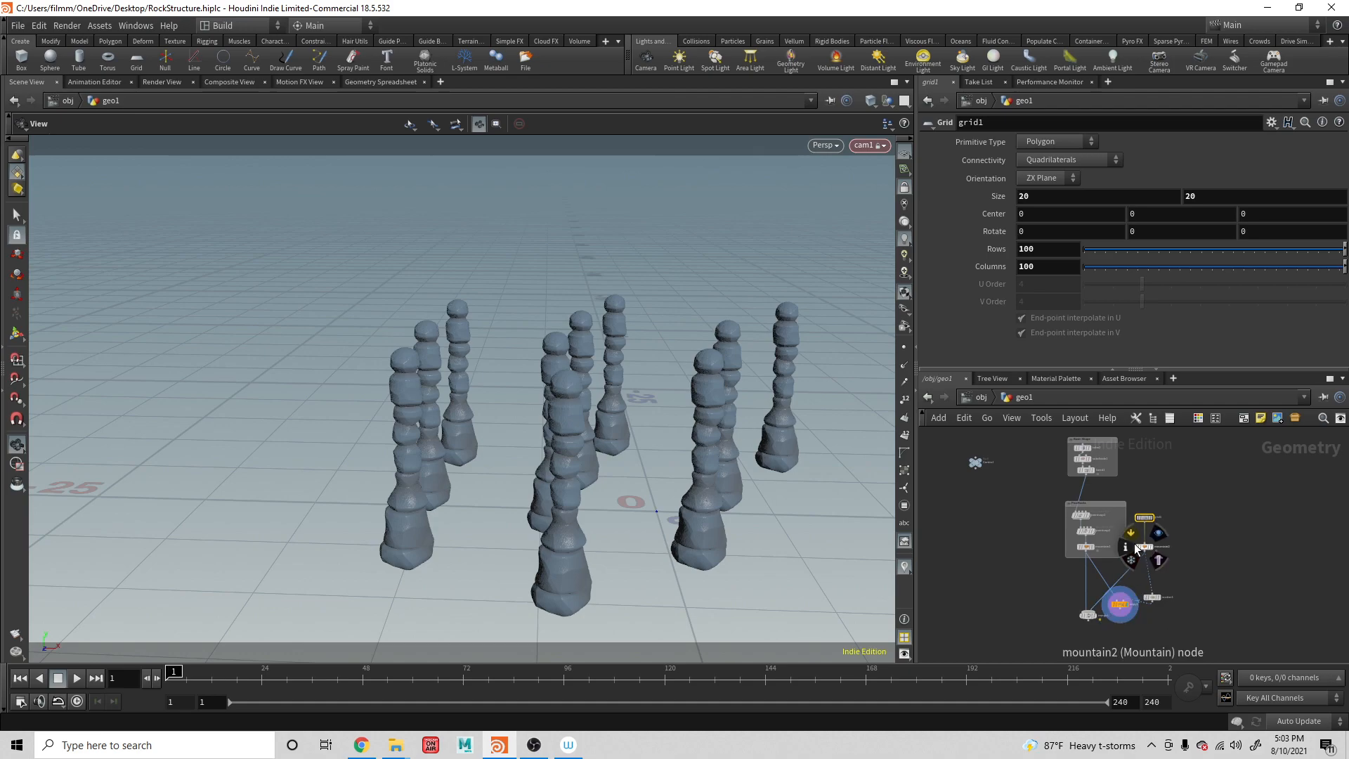
# Move copy1 to the other side of the mountain1 branch and cut the wire from mountain1 to merge1
pyautogui.moveTo(1120, 609); pyautogui.dragTo(1044, 594)
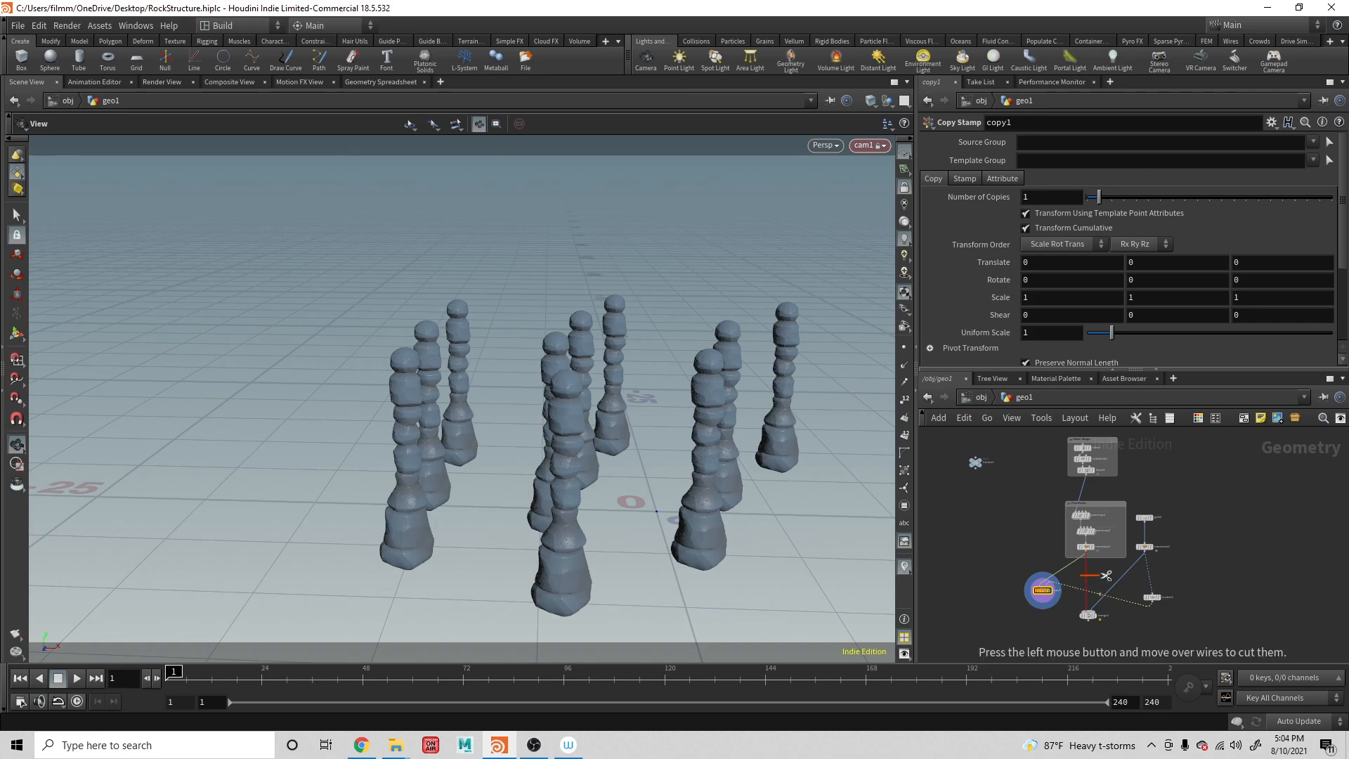
pyautogui.moveTo(1044, 591); pyautogui.dragTo(1061, 584)
pyautogui.moveTo(1059, 586)
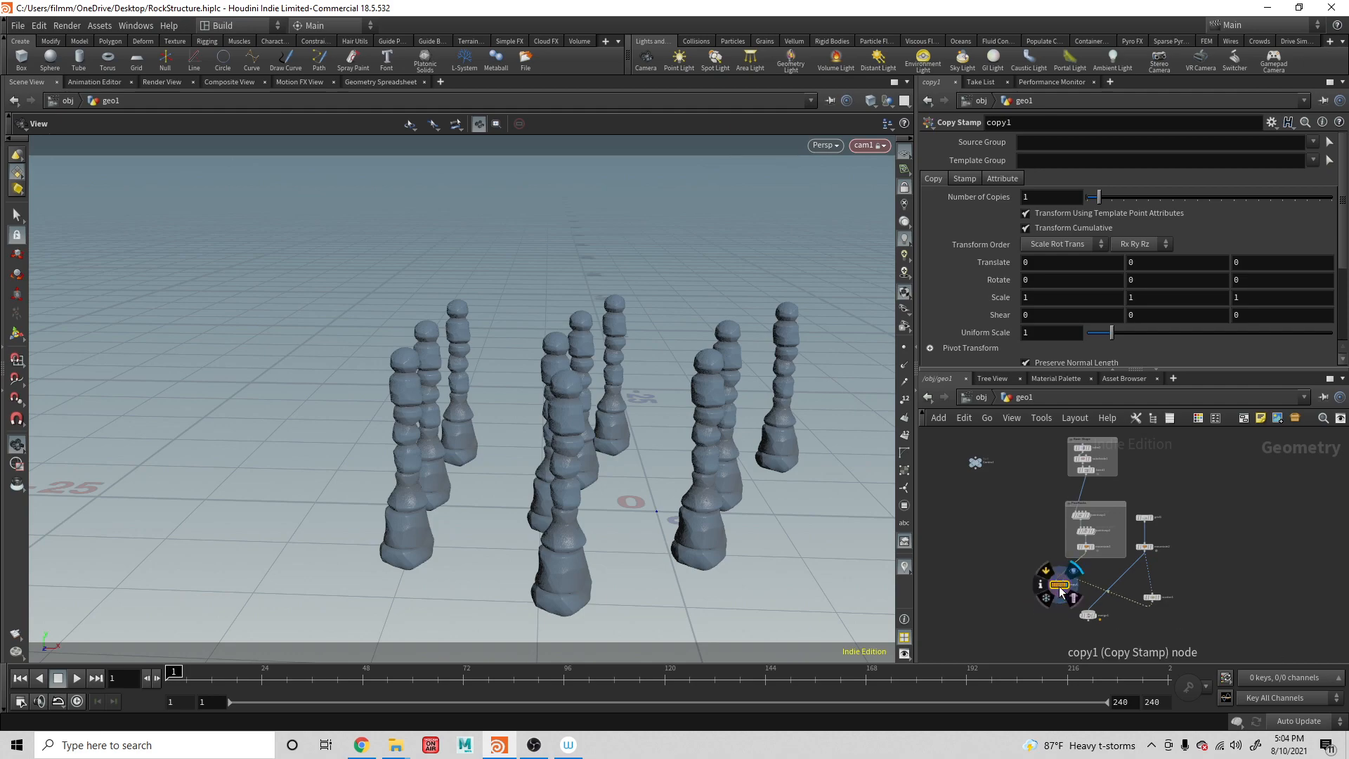
# Connect copy1 to merge1 and display merge1 to show the rock stacks together with the ground
pyautogui.scroll(4, 1040, 580)
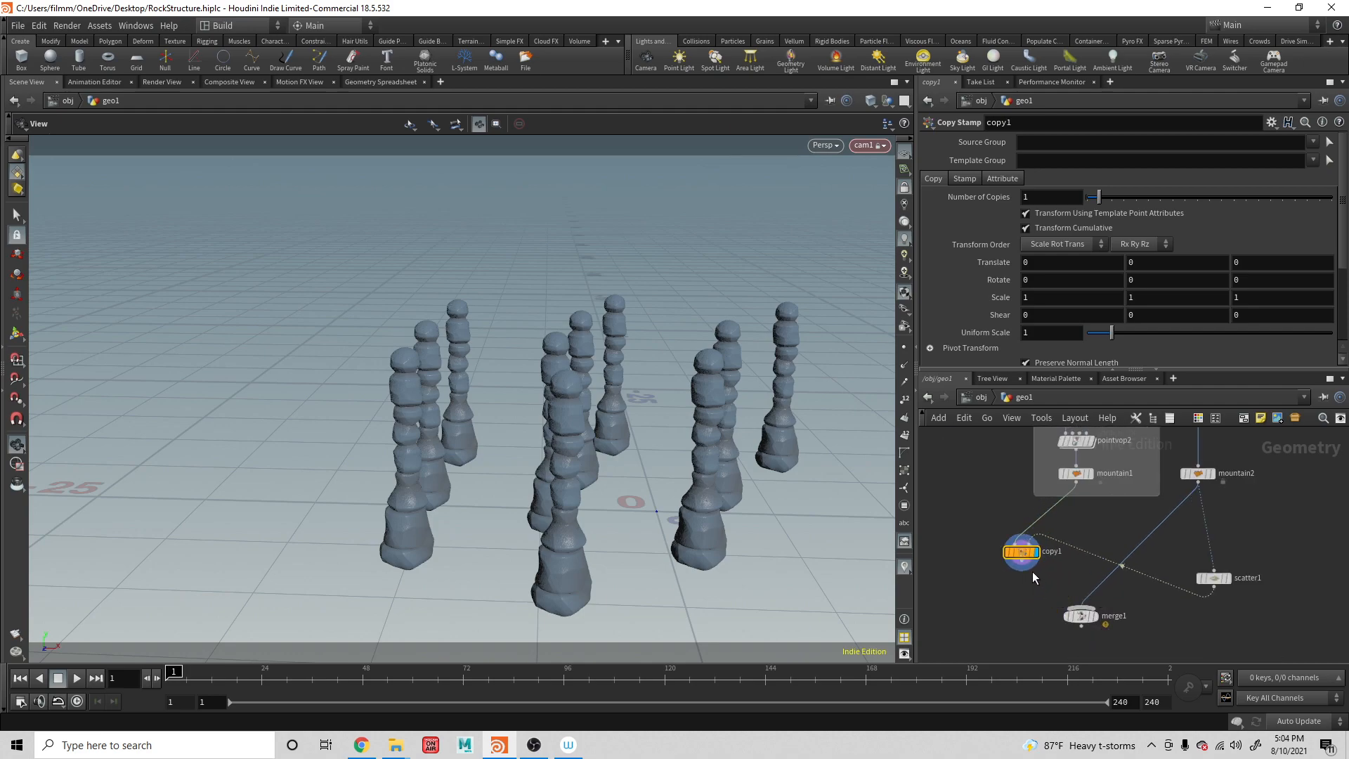
pyautogui.moveTo(1027, 573); pyautogui.dragTo(1085, 610)
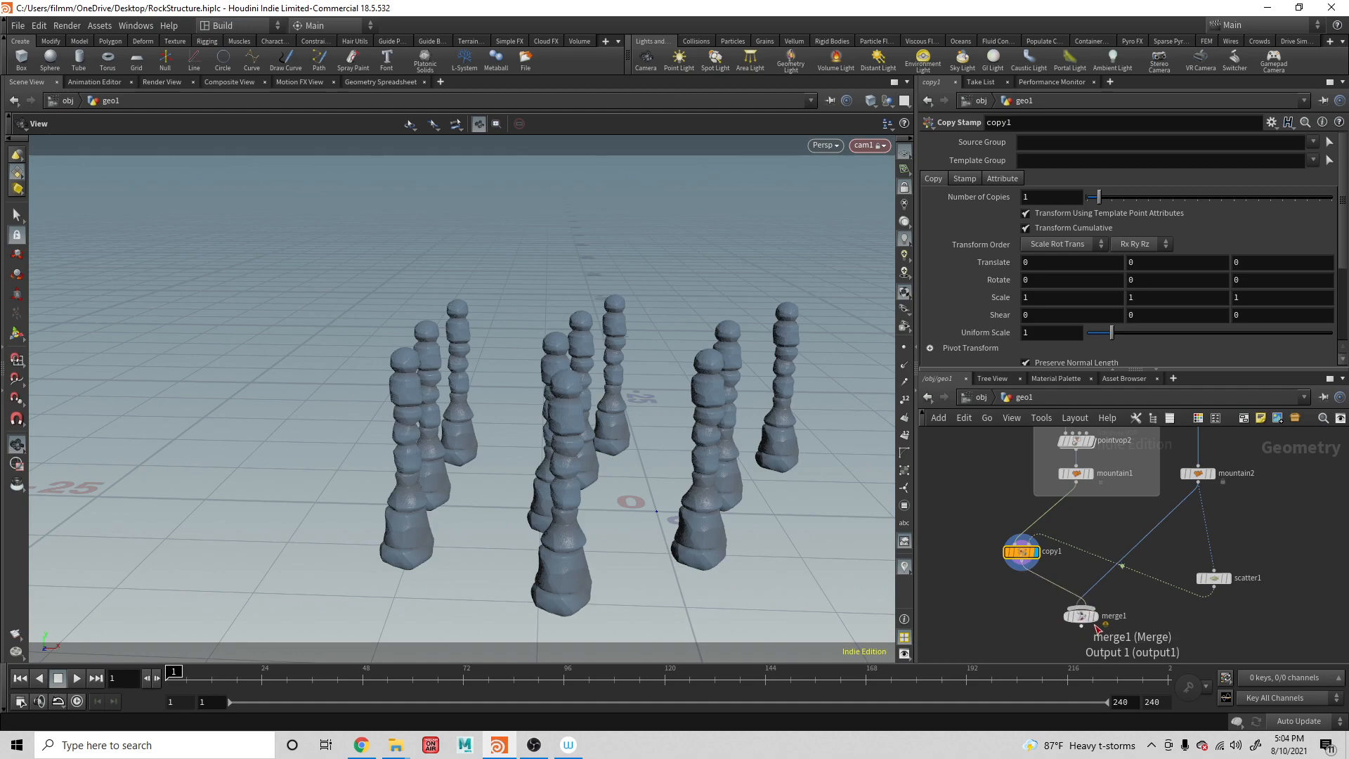
pyautogui.click(1099, 617)
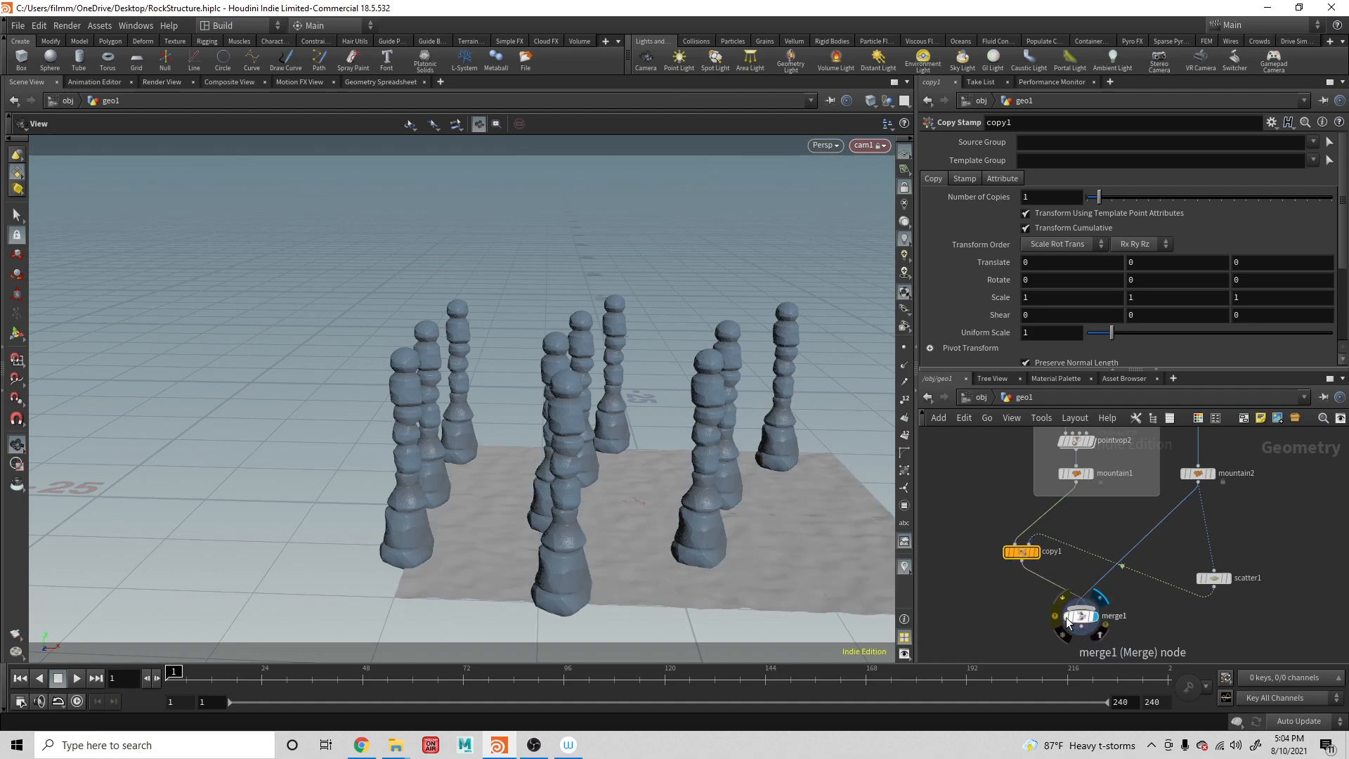
pyautogui.moveTo(801, 536); pyautogui.dragTo(690, 485)
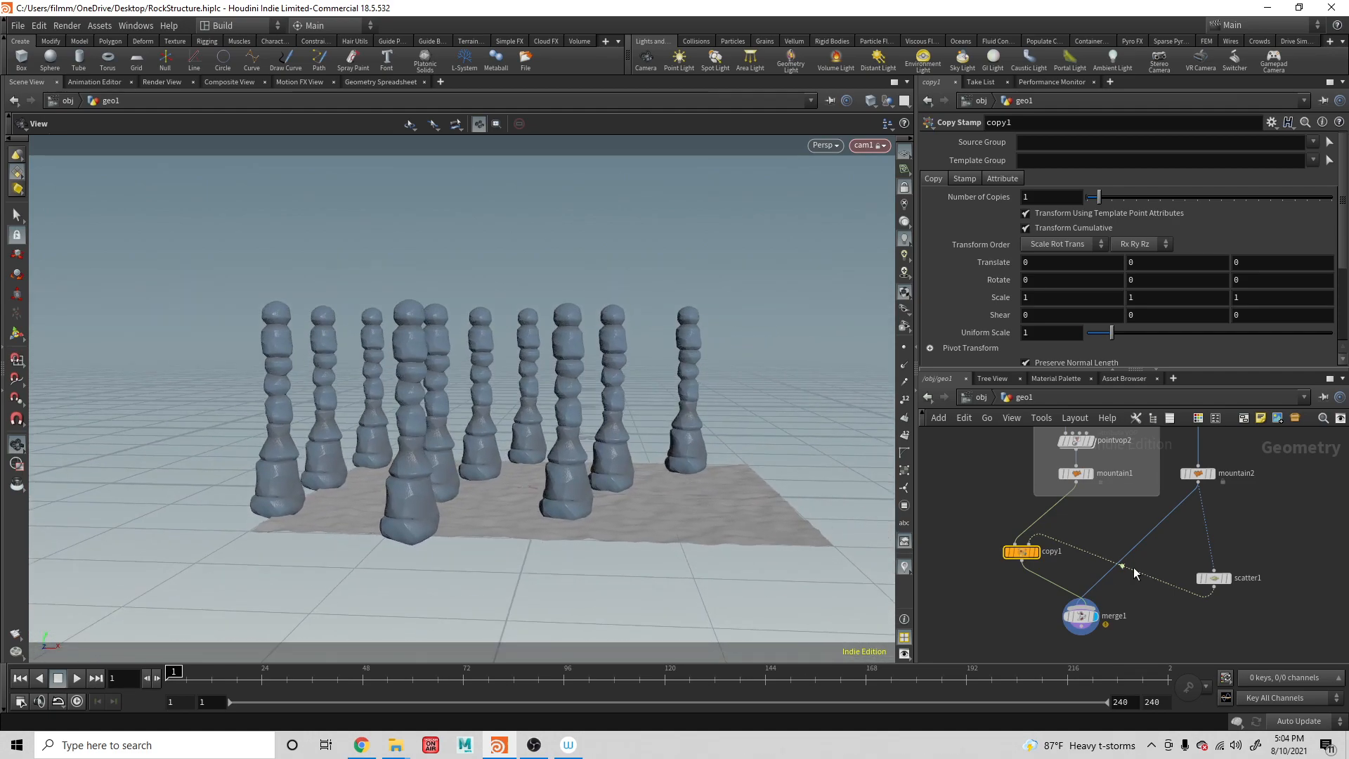
# Set the Global Seed of scatter1 to 1.75 and look over the new arrangement of rock stacks
pyautogui.click(1215, 577)
pyautogui.scroll(-2, 1044, 328)
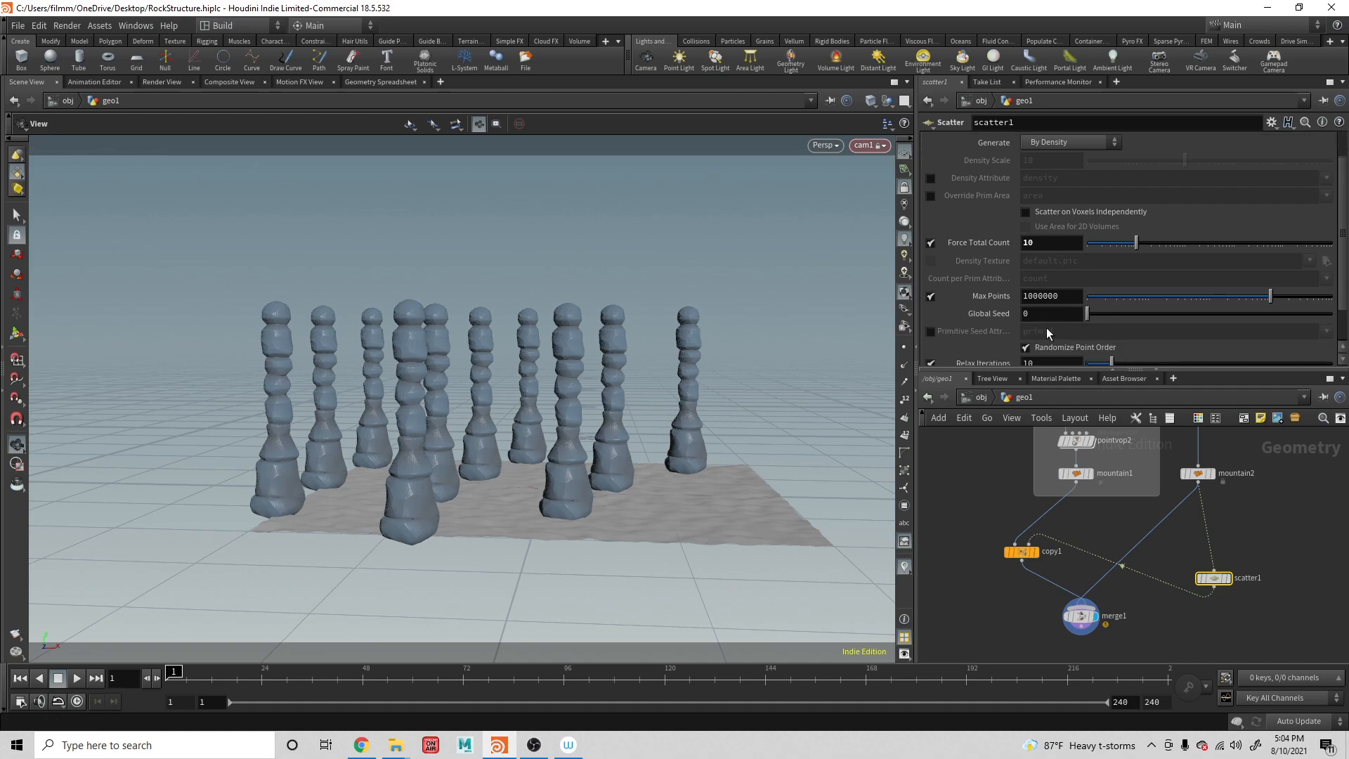
pyautogui.moveTo(1090, 269); pyautogui.dragTo(1131, 273)
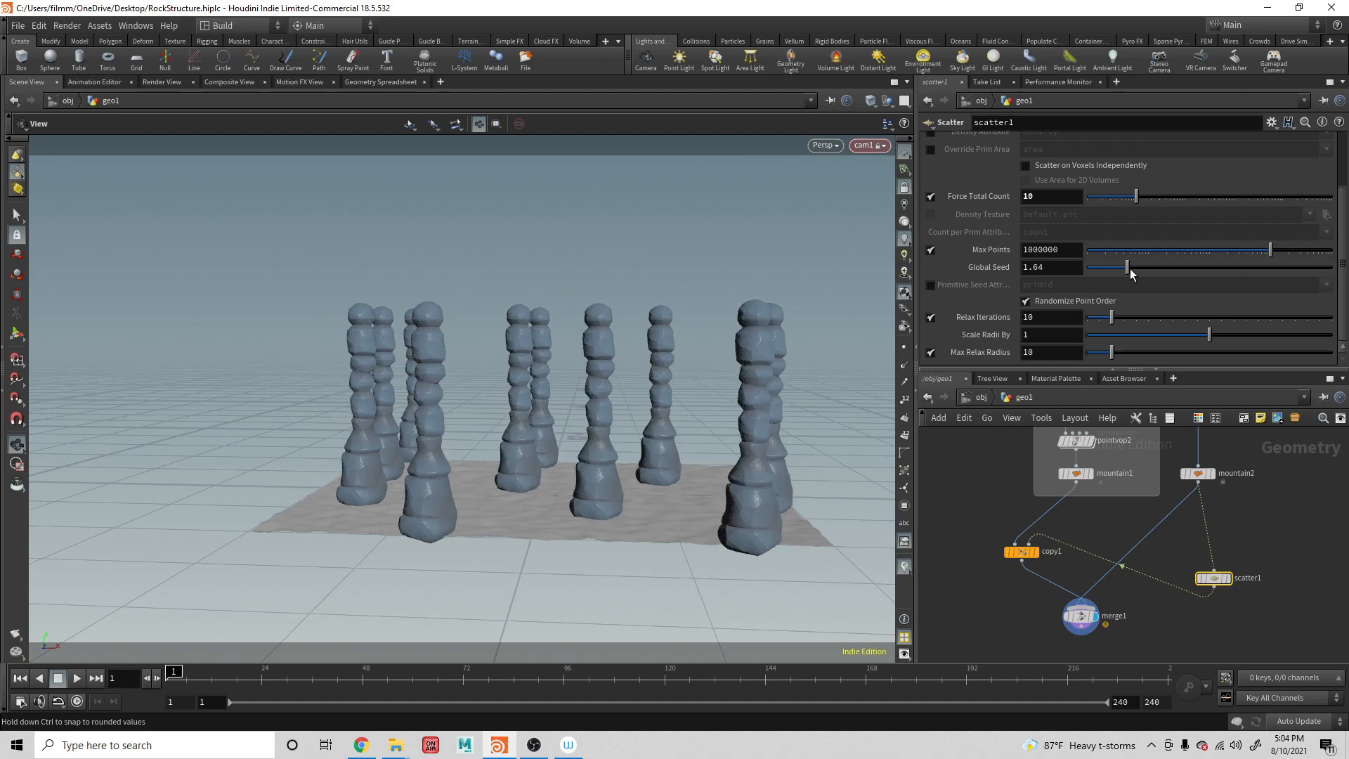
pyautogui.moveTo(653, 377); pyautogui.dragTo(480, 262)
pyautogui.scroll(-5, 617, 340)
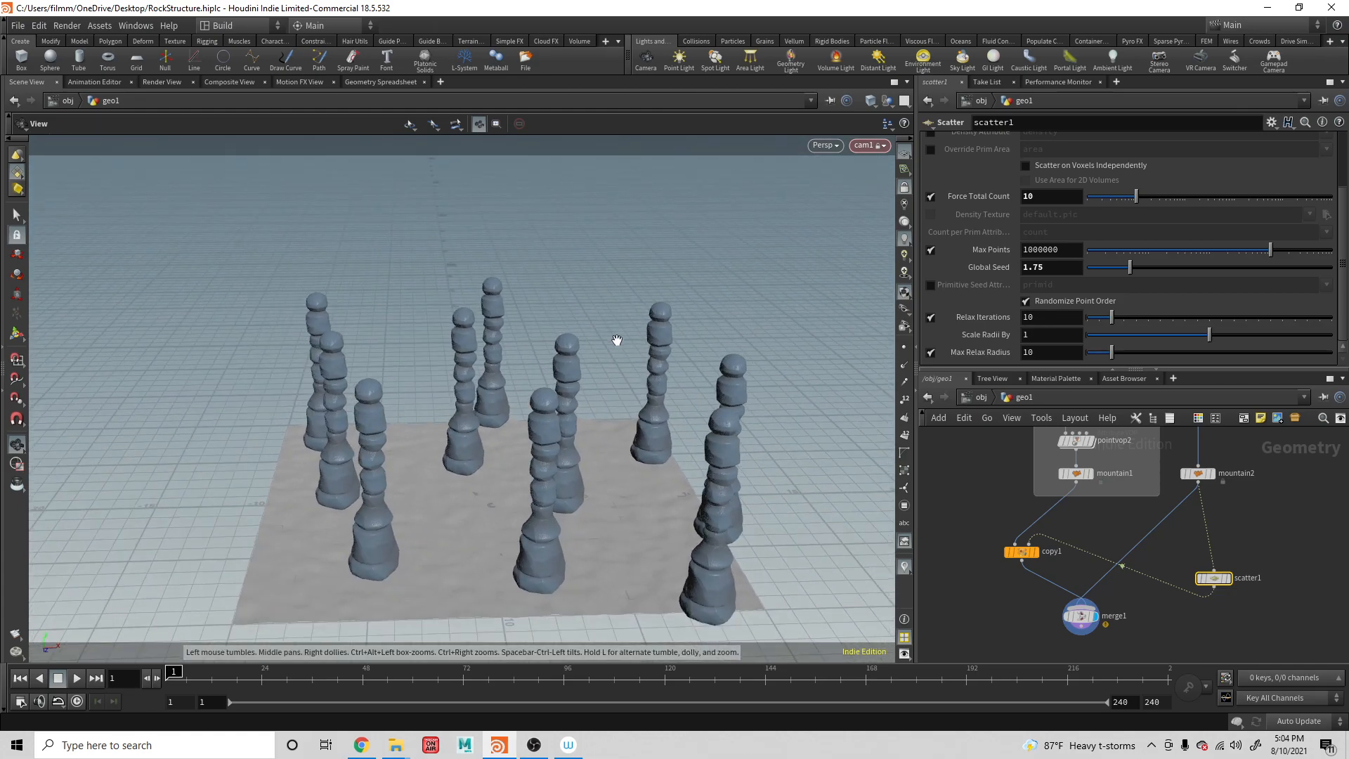
pyautogui.moveTo(560, 358)
pyautogui.mouseDown()
pyautogui.moveTo(541, 325)
pyautogui.moveTo(545, 346)
pyautogui.mouseUp()
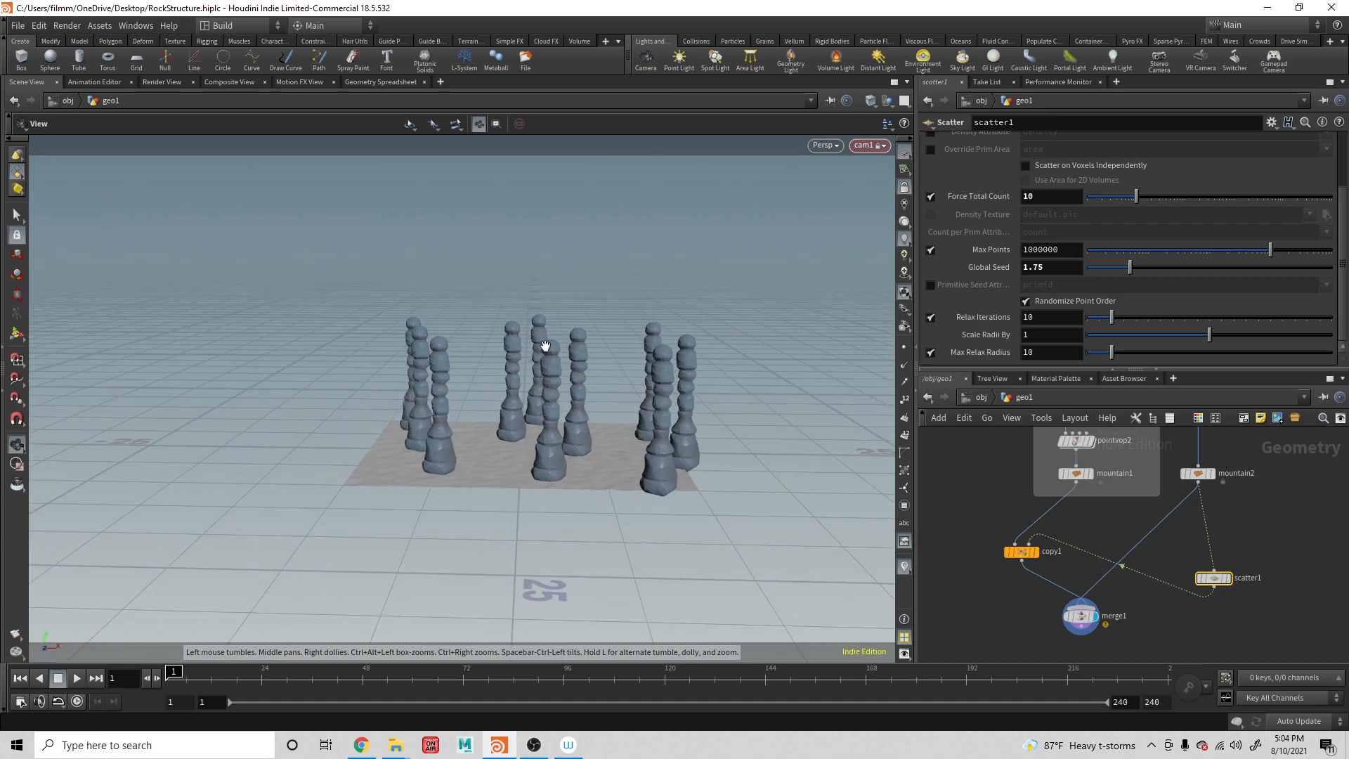
# Review the height, width, taper and rock parameters on the Control null that the copies can vary
pyautogui.click(1021, 551)
pyautogui.moveTo(1004, 472); pyautogui.dragTo(1056, 579, button='middle')
pyautogui.scroll(-4, 1056, 579)
pyautogui.scroll(1, 987, 500)
pyautogui.scroll(1, 985, 497)
pyautogui.click(983, 493)
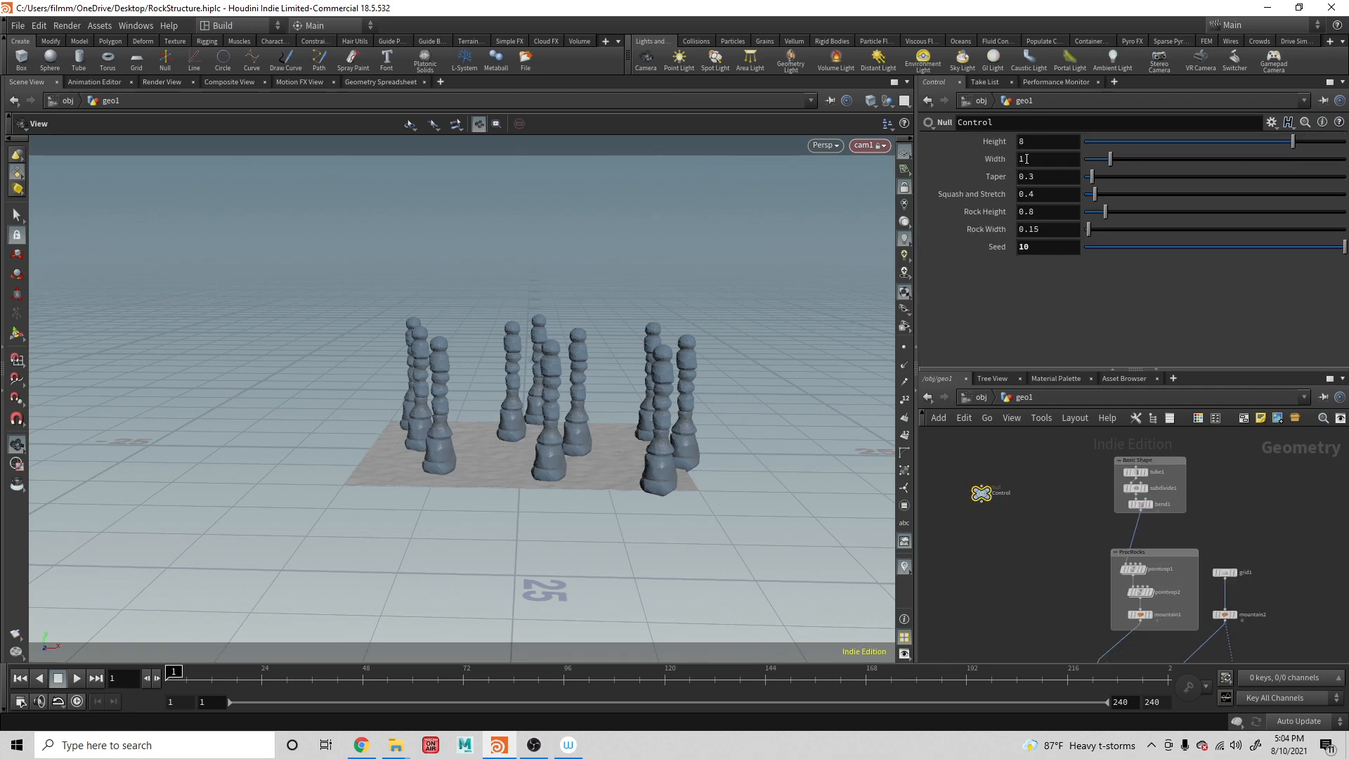
pyautogui.moveTo(1021, 583); pyautogui.dragTo(1040, 448, button='middle')
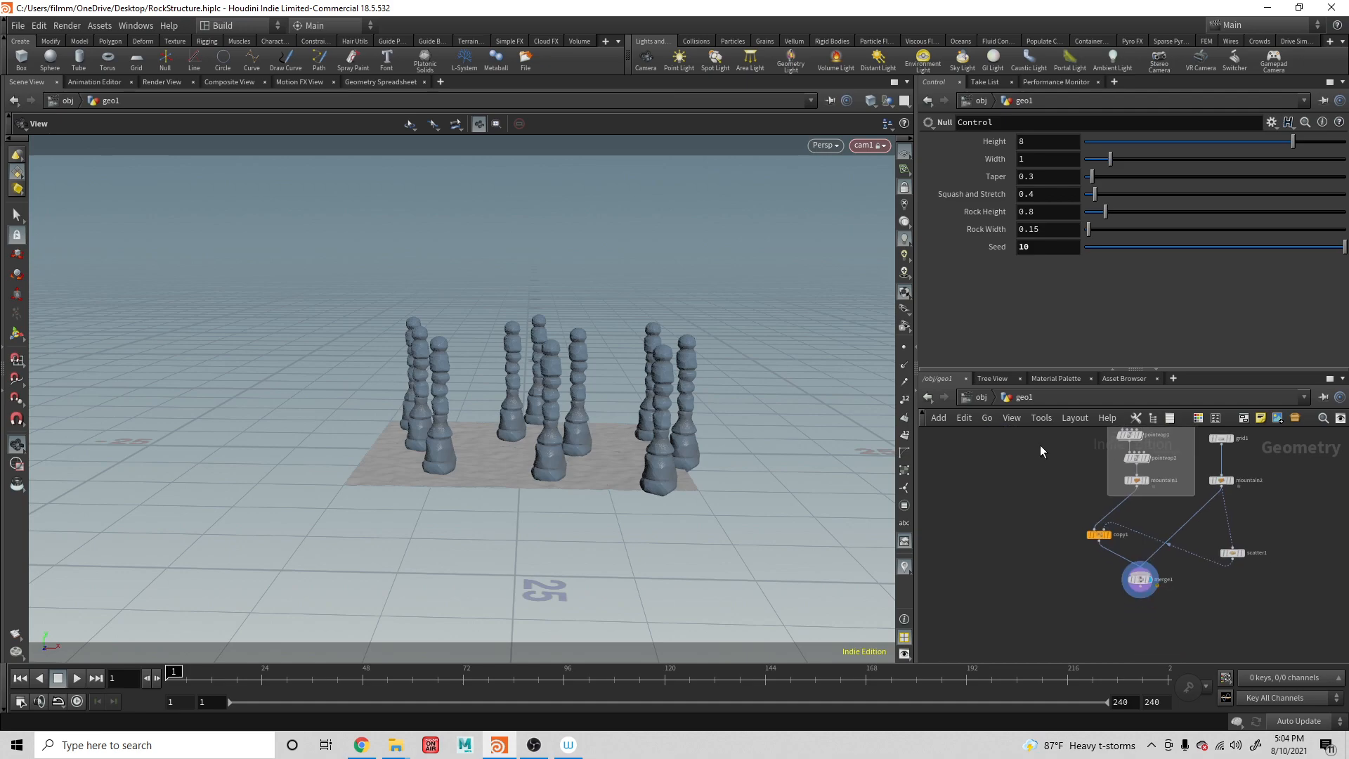
# Turn off Transform Cumulative on the copy1 node
pyautogui.click(1099, 534)
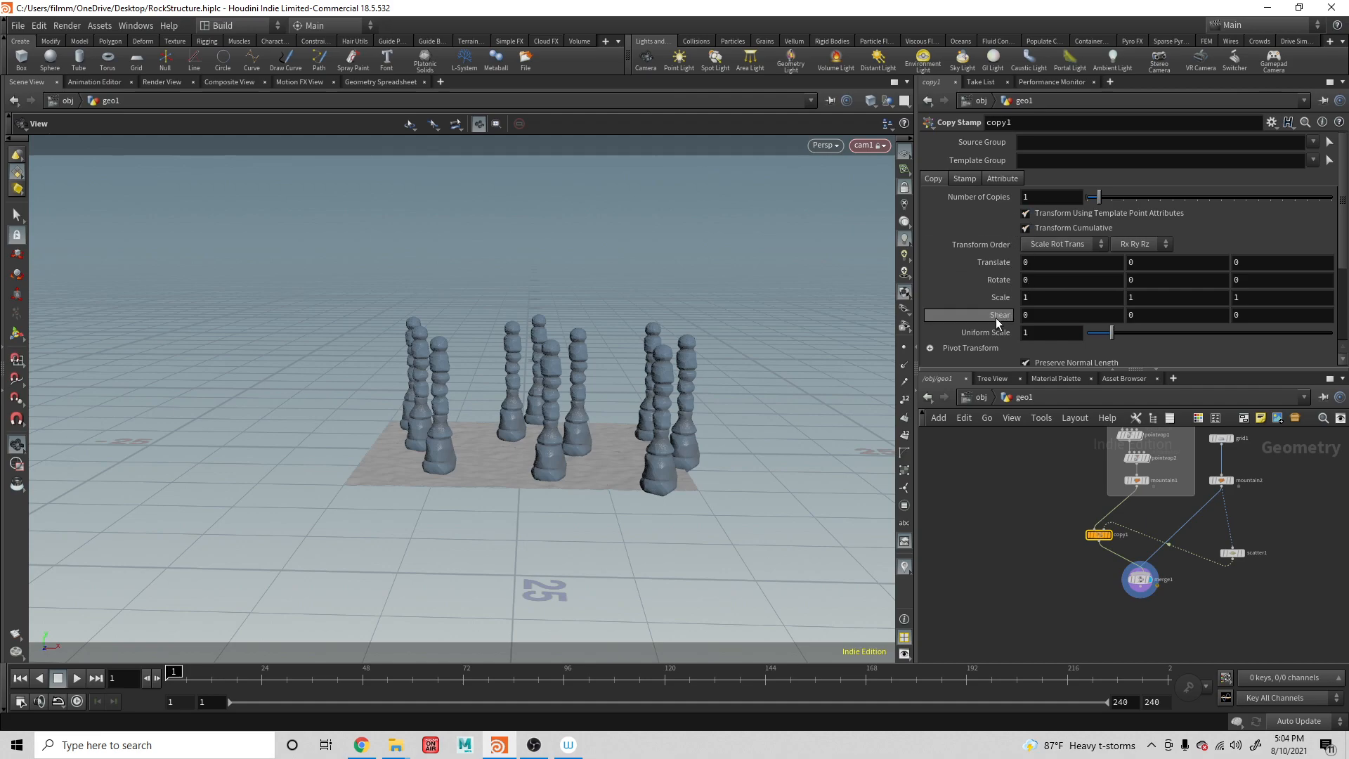
pyautogui.scroll(-3, 997, 318)
pyautogui.scroll(3, 1006, 299)
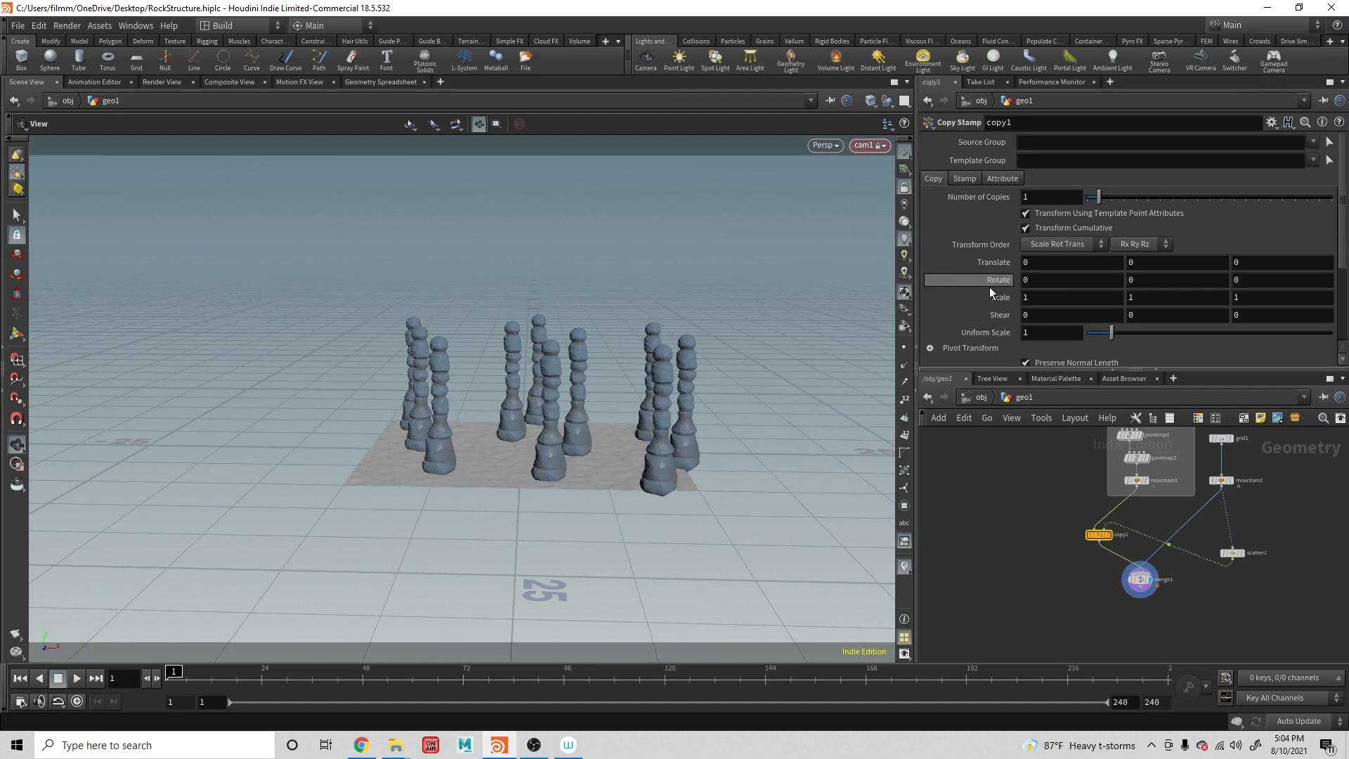
pyautogui.click(1026, 228)
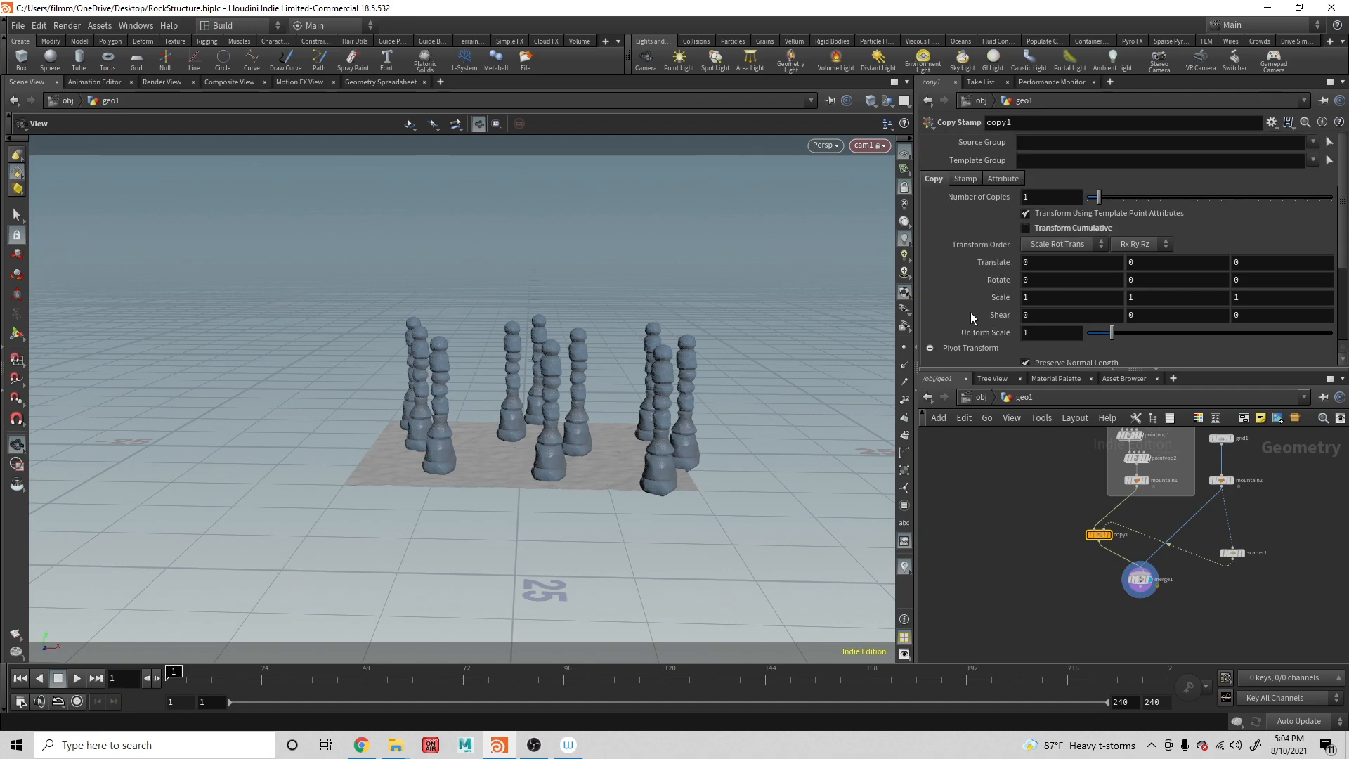
# Name the first stamp variable of copy1 "height"
pyautogui.click(966, 178)
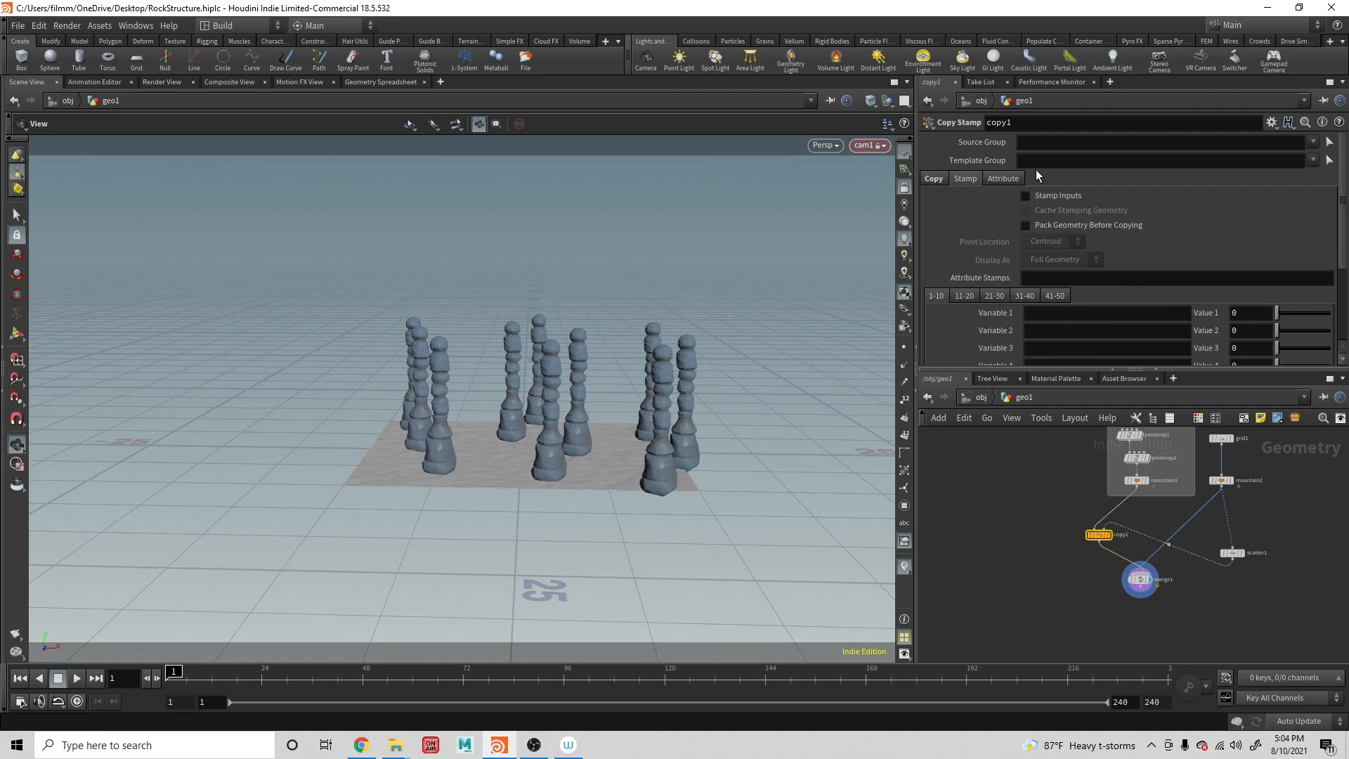
pyautogui.scroll(-1, 1056, 294)
pyautogui.click(1055, 294)
pyautogui.moveTo(1121, 460)
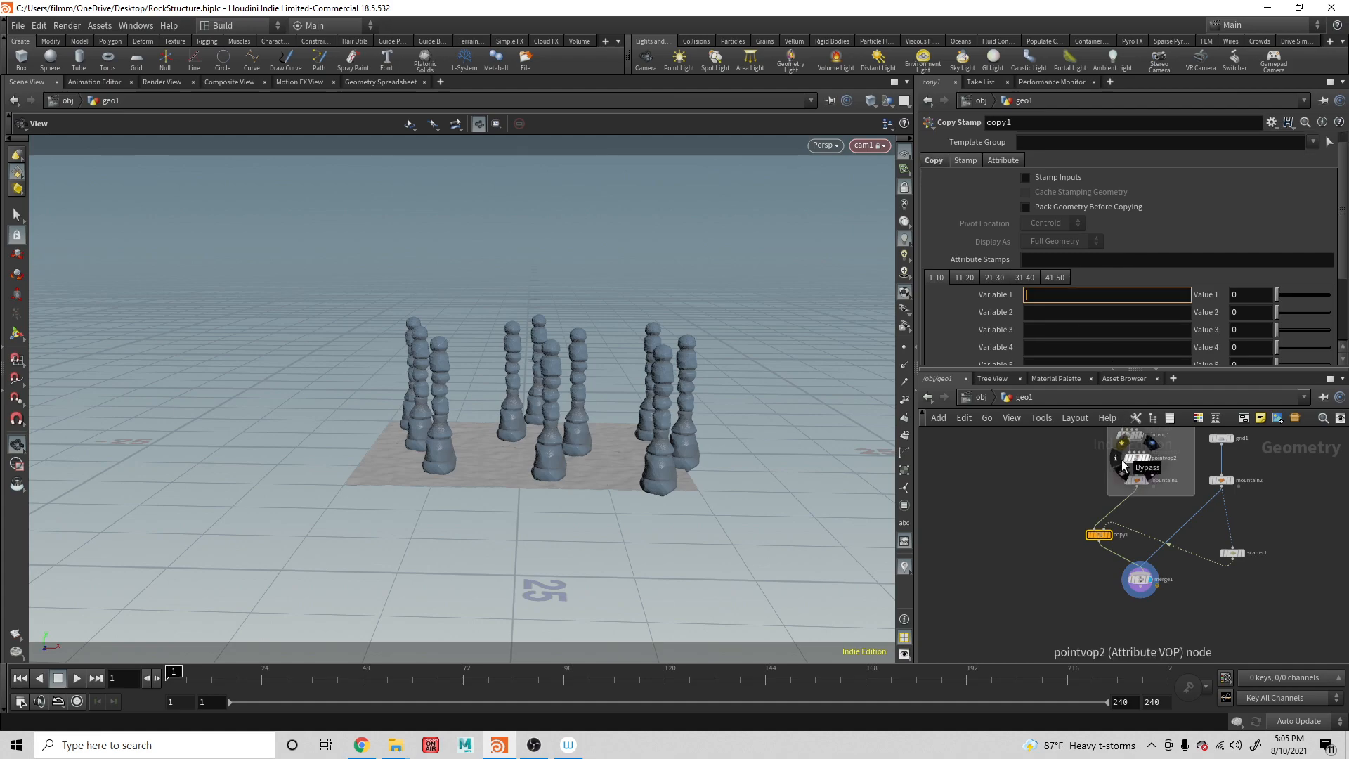
pyautogui.write('height')
pyautogui.press('Return')
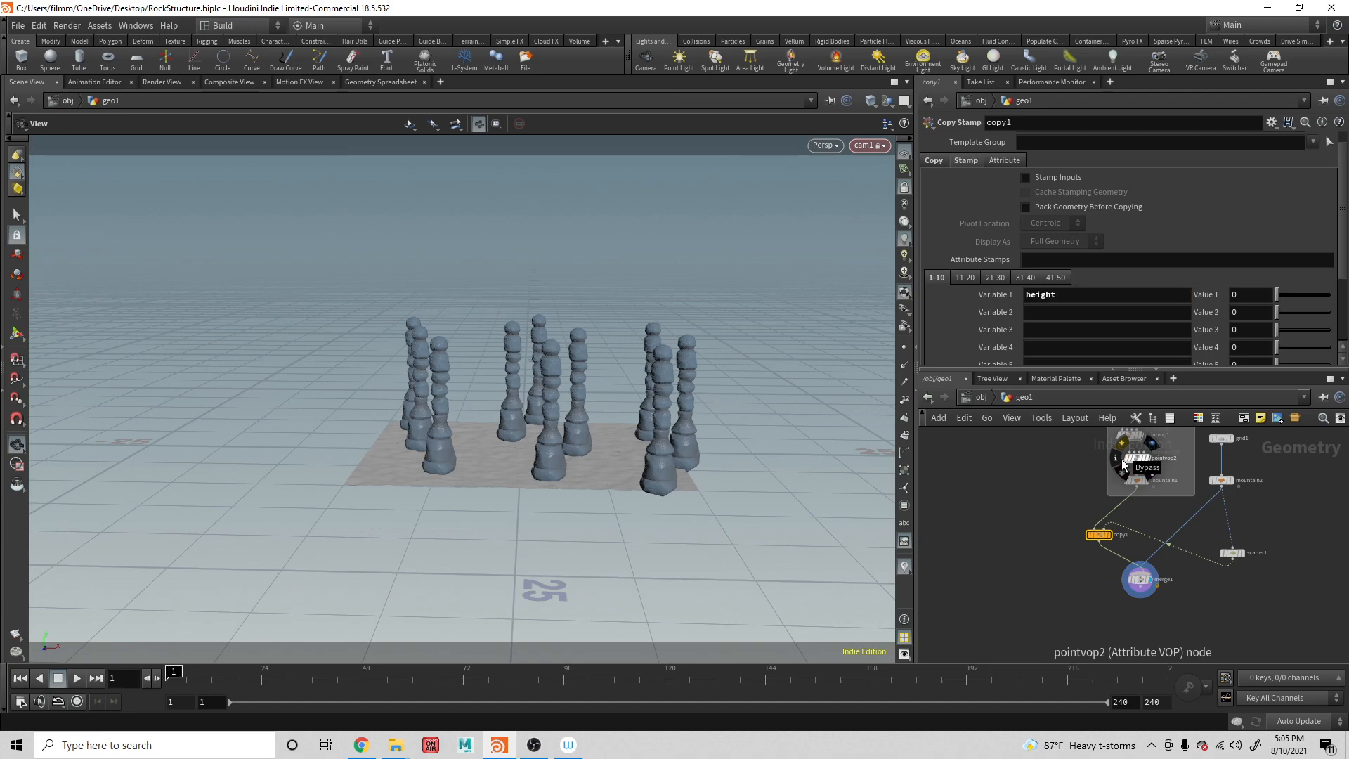
# Set the value of copy1's height stamp variable to the expression fit01(rand($PT), 5, 10)
pyautogui.click(1247, 295)
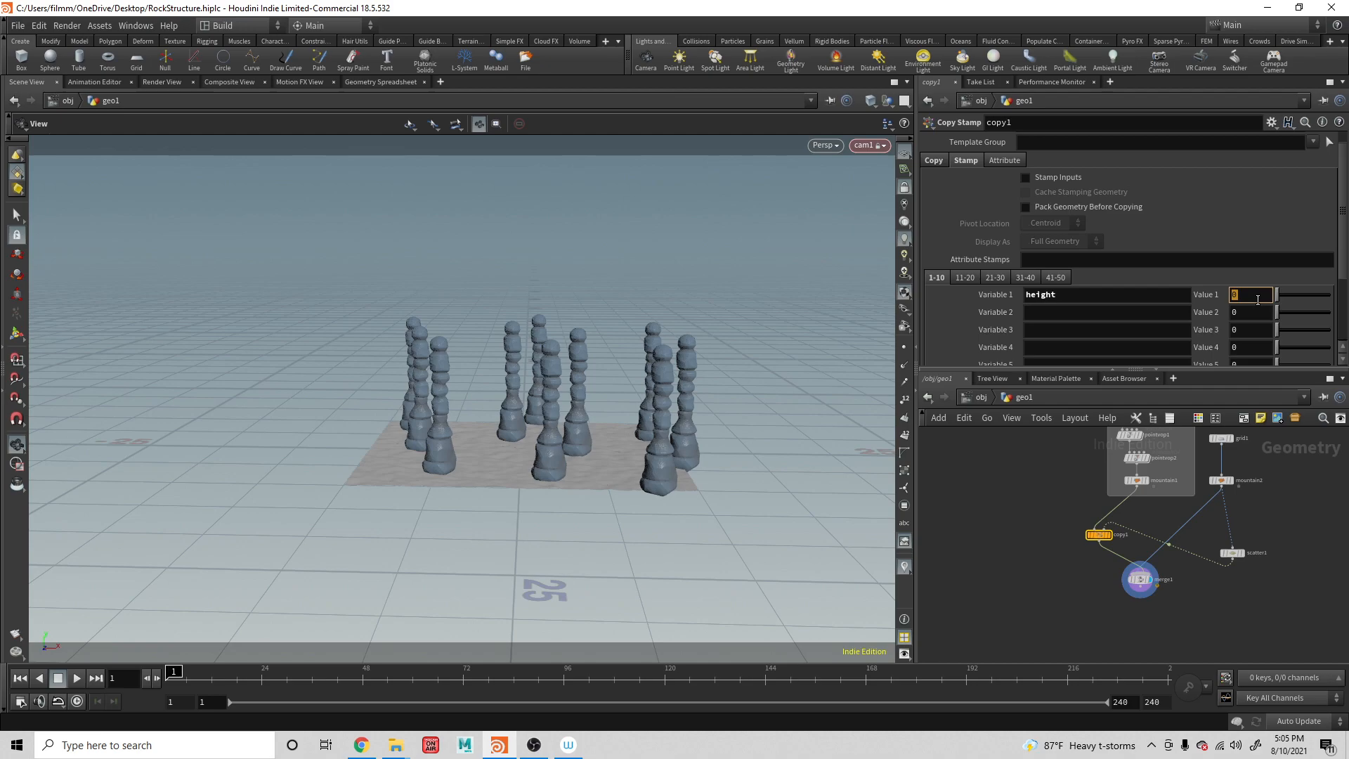
pyautogui.write('fit')
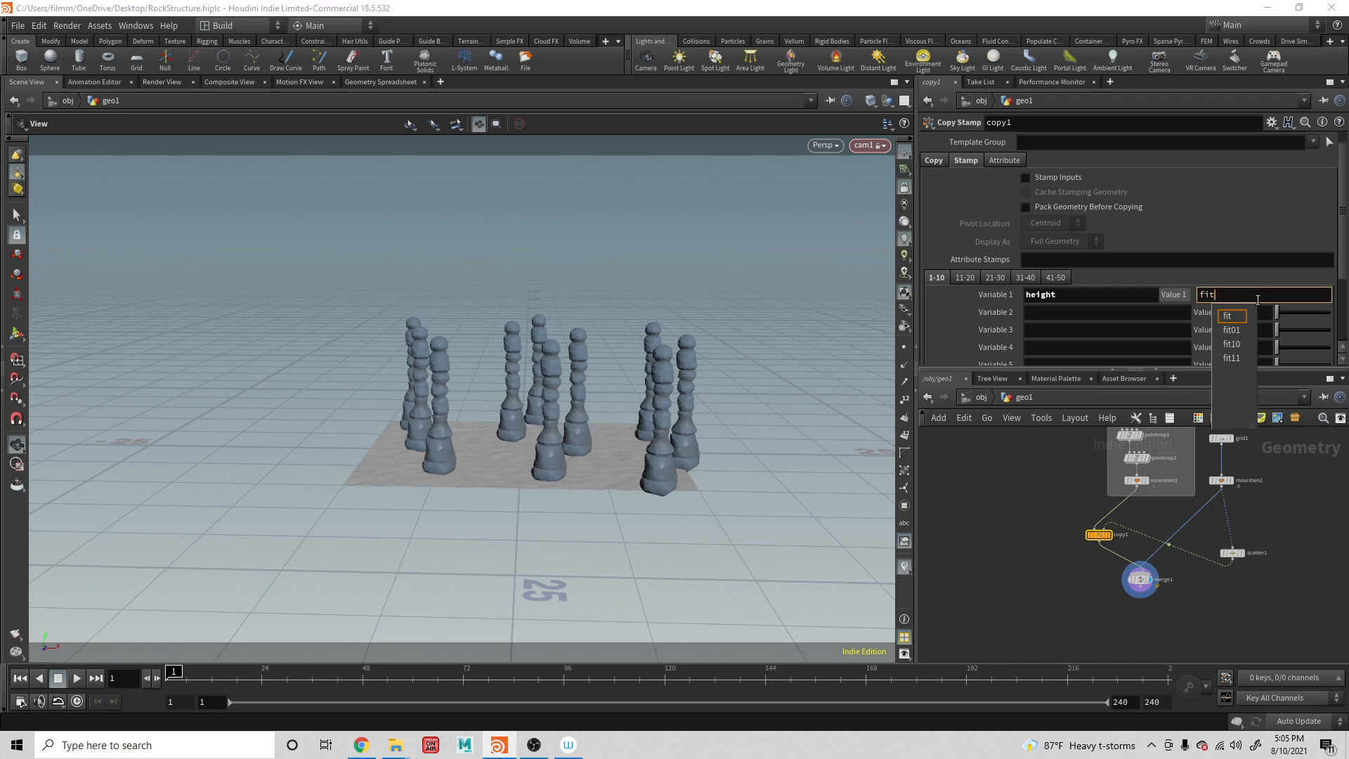
pyautogui.press('Down')
pyautogui.press('Return')
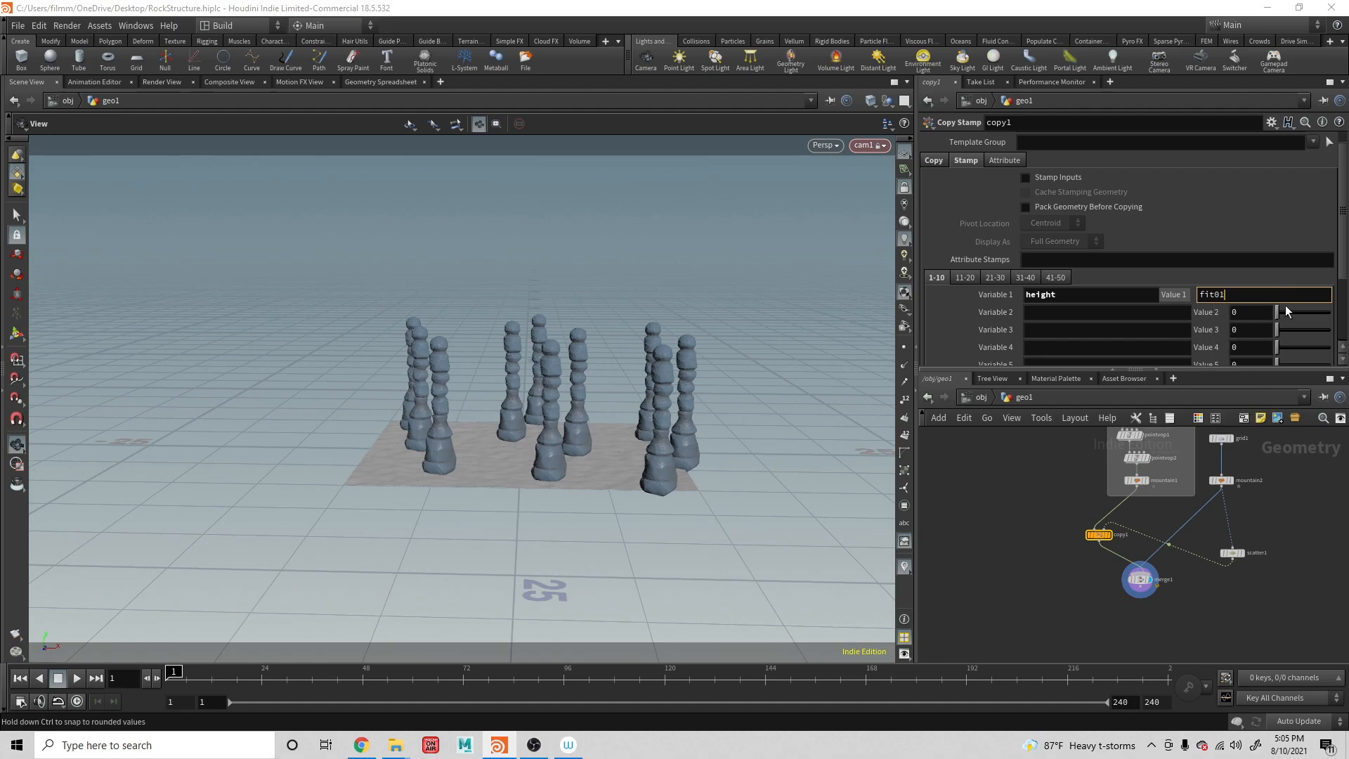
pyautogui.write('(')
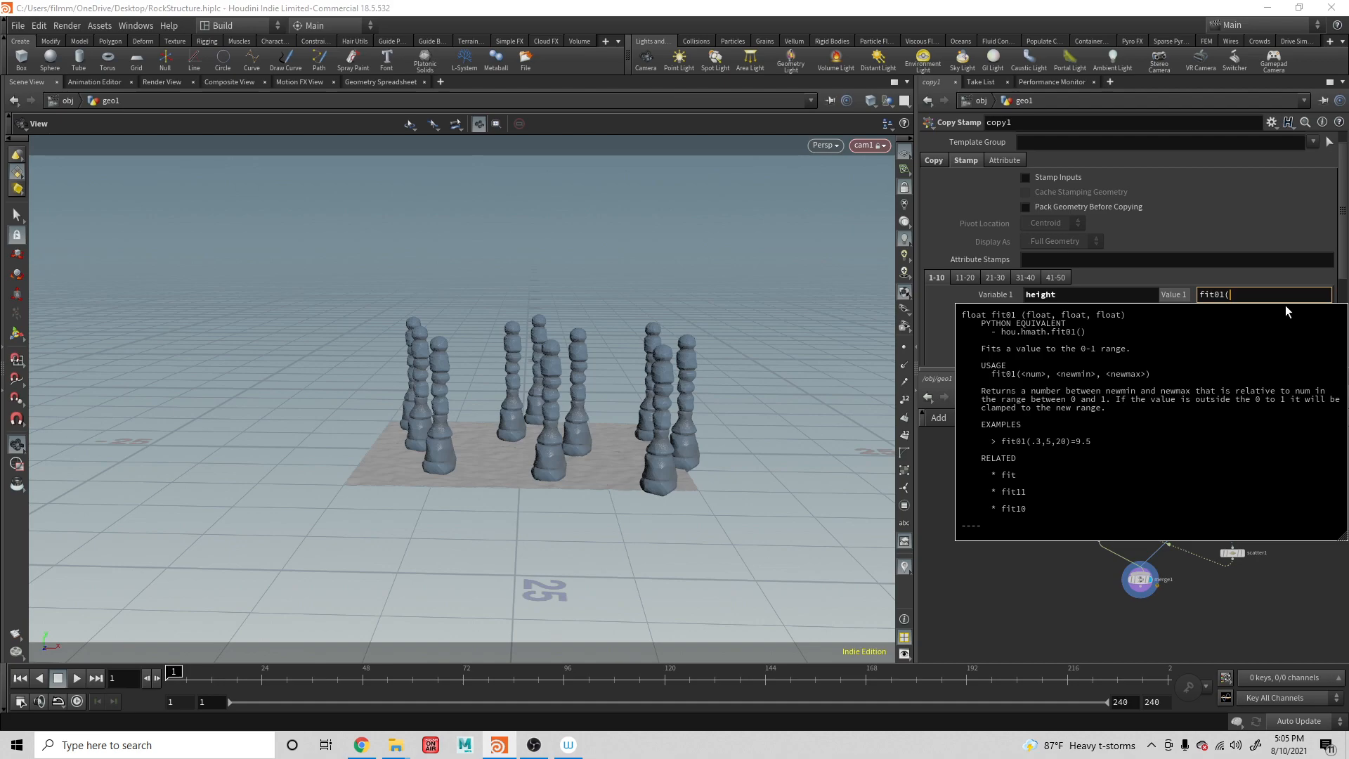
pyautogui.write('ran')
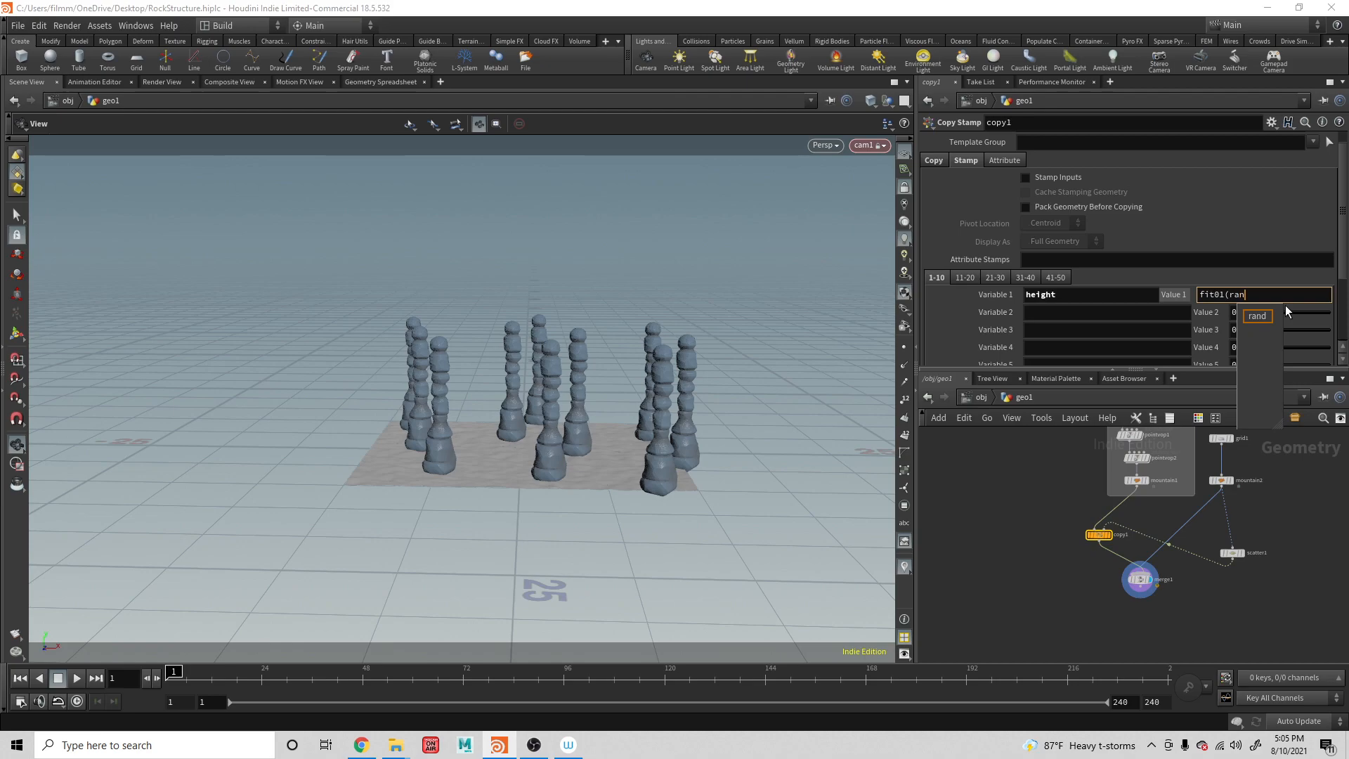
pyautogui.write('d(')
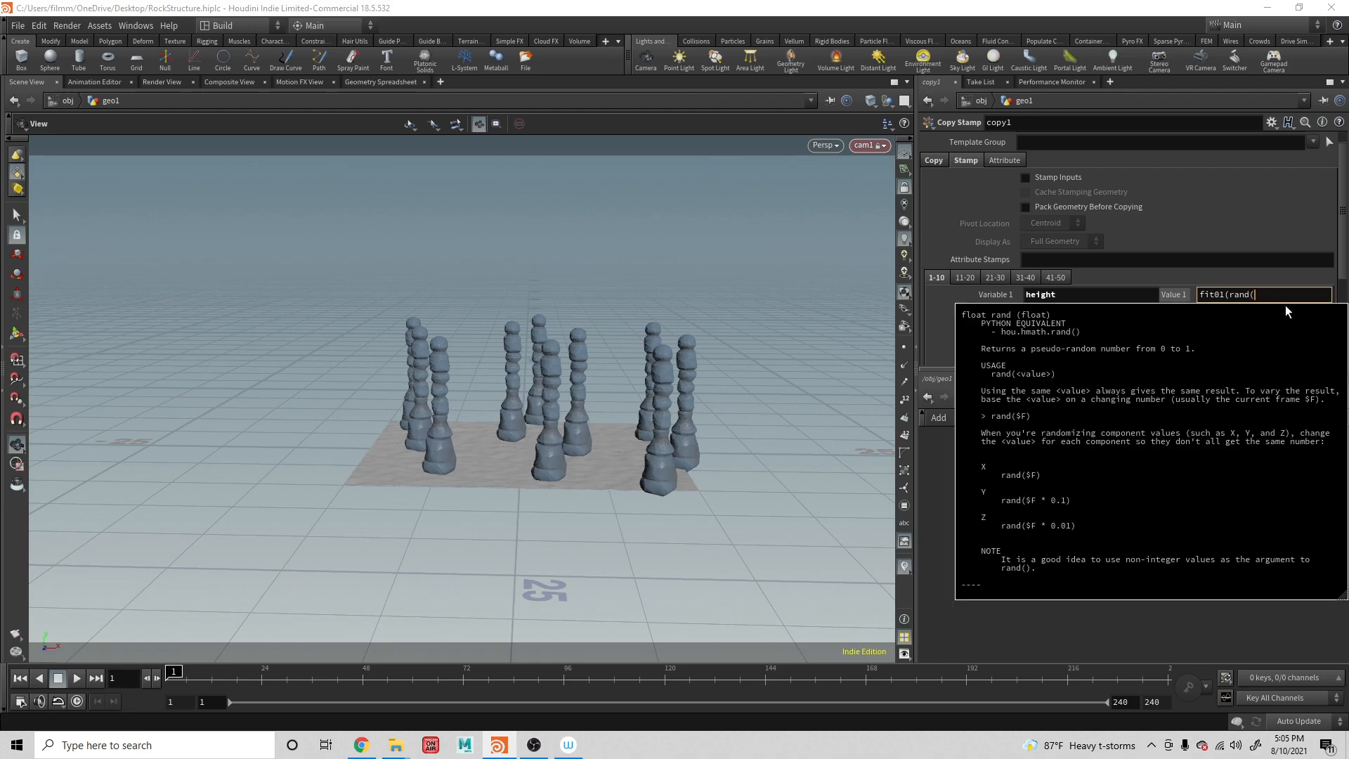
pyautogui.write('po')
pyautogui.press('BackSpace')
pyautogui.press('BackSpace')
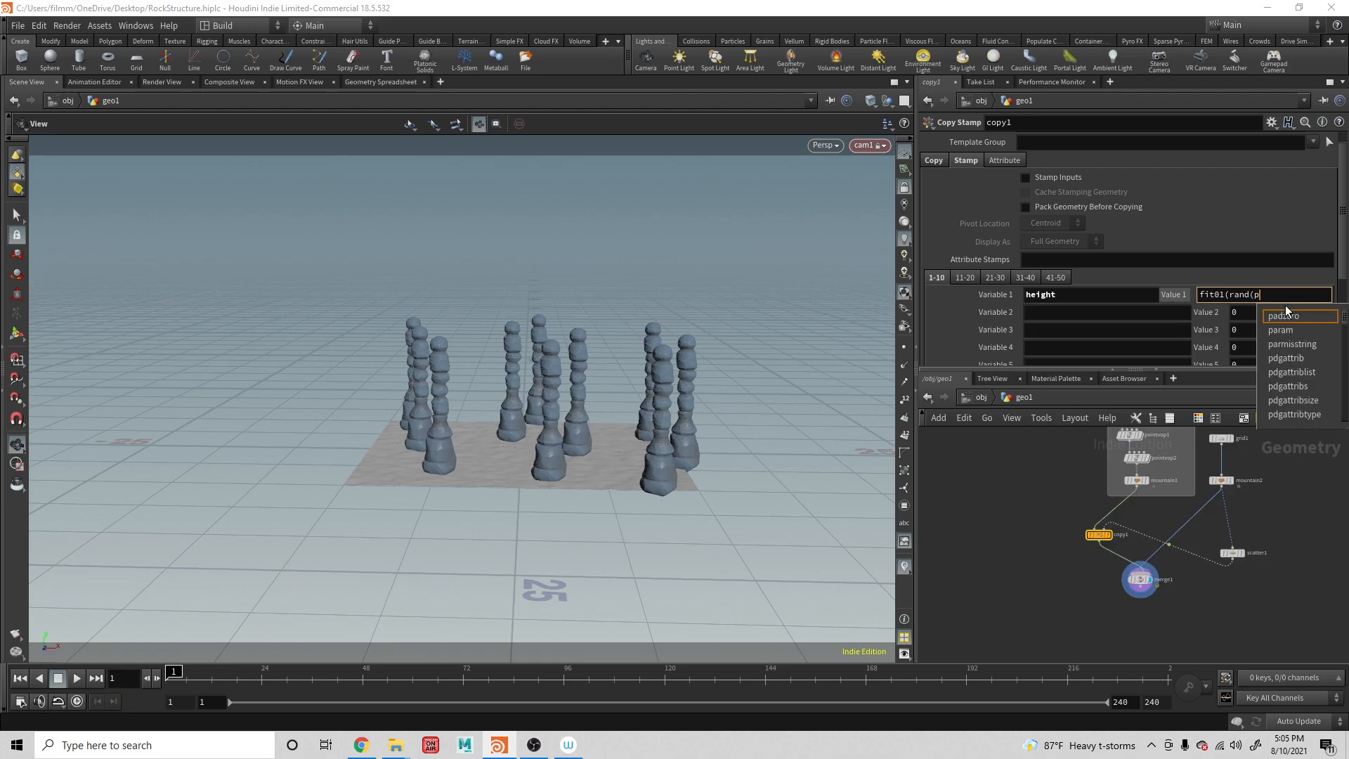
pyautogui.write('$')
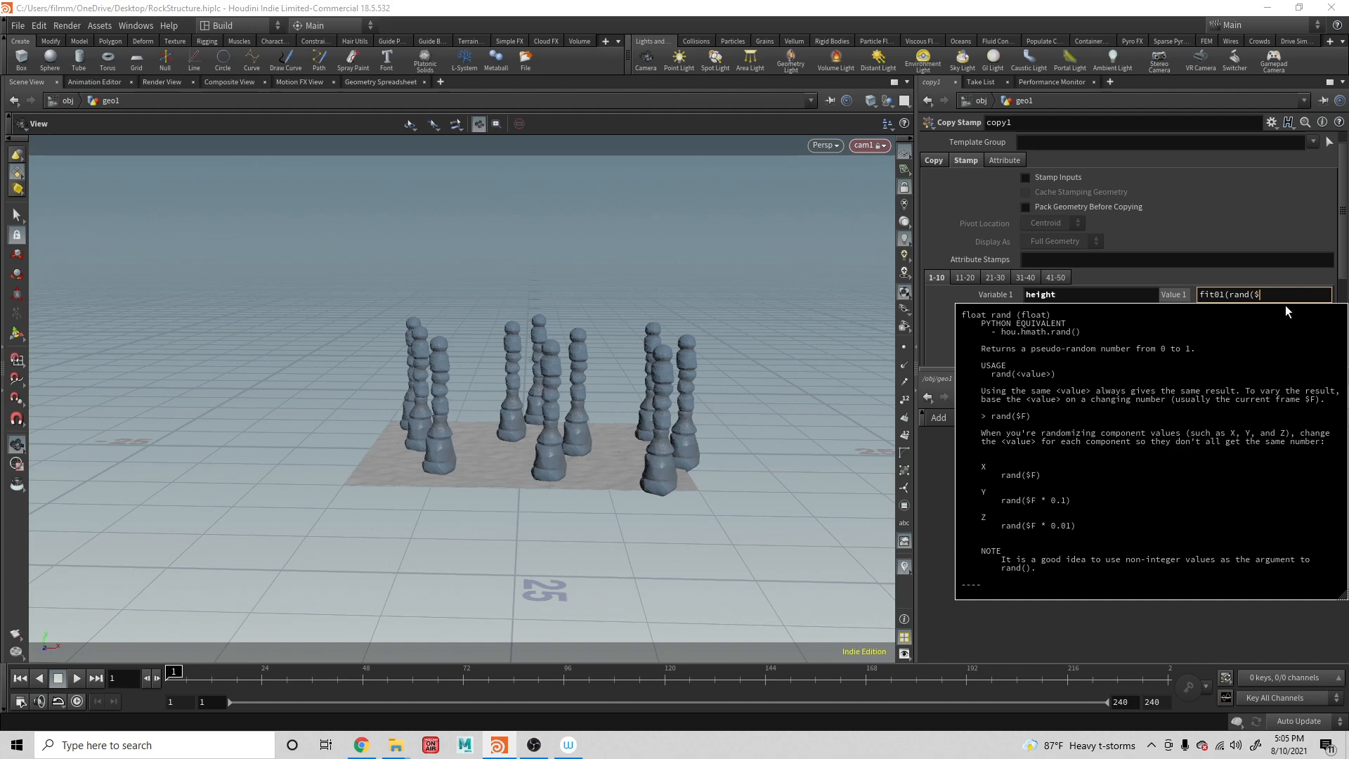
pyautogui.write('p')
pyautogui.press('BackSpace')
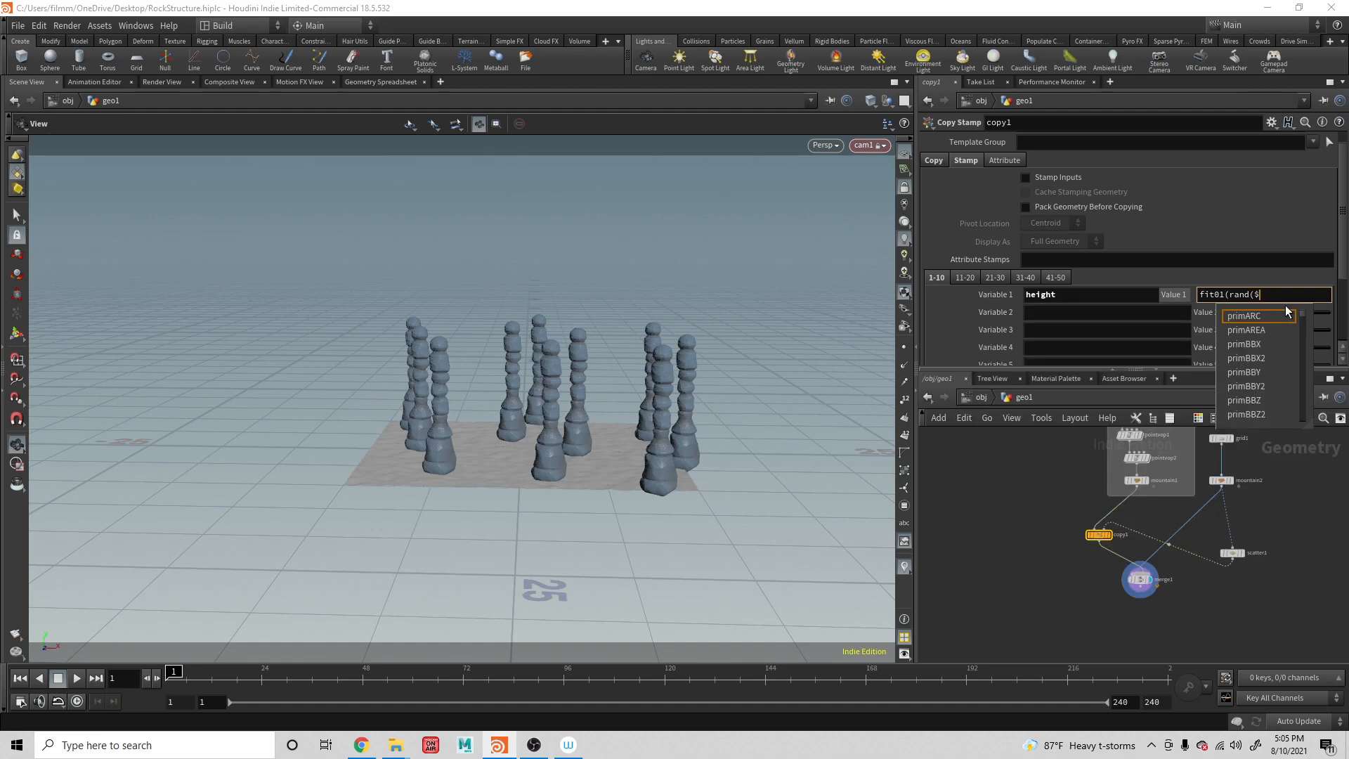
pyautogui.write('PT')
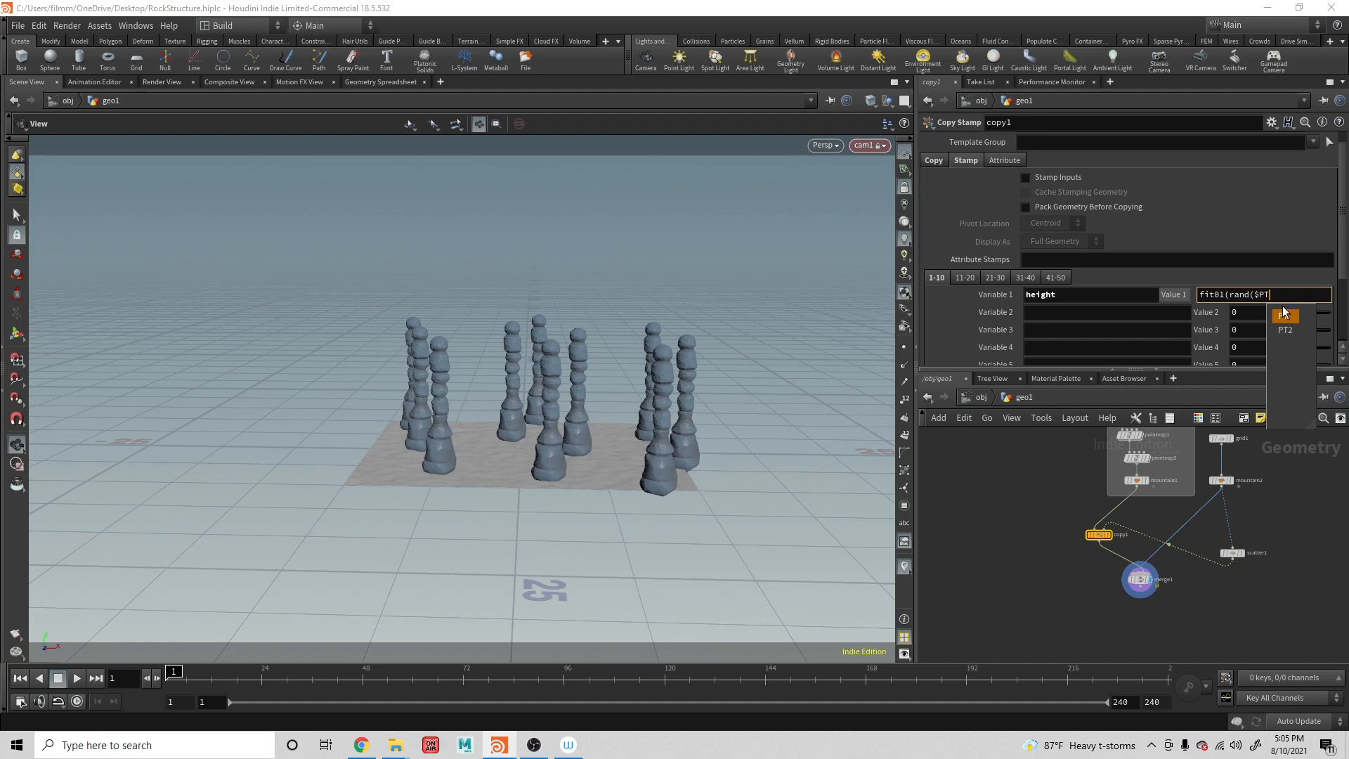
pyautogui.click(1276, 293)
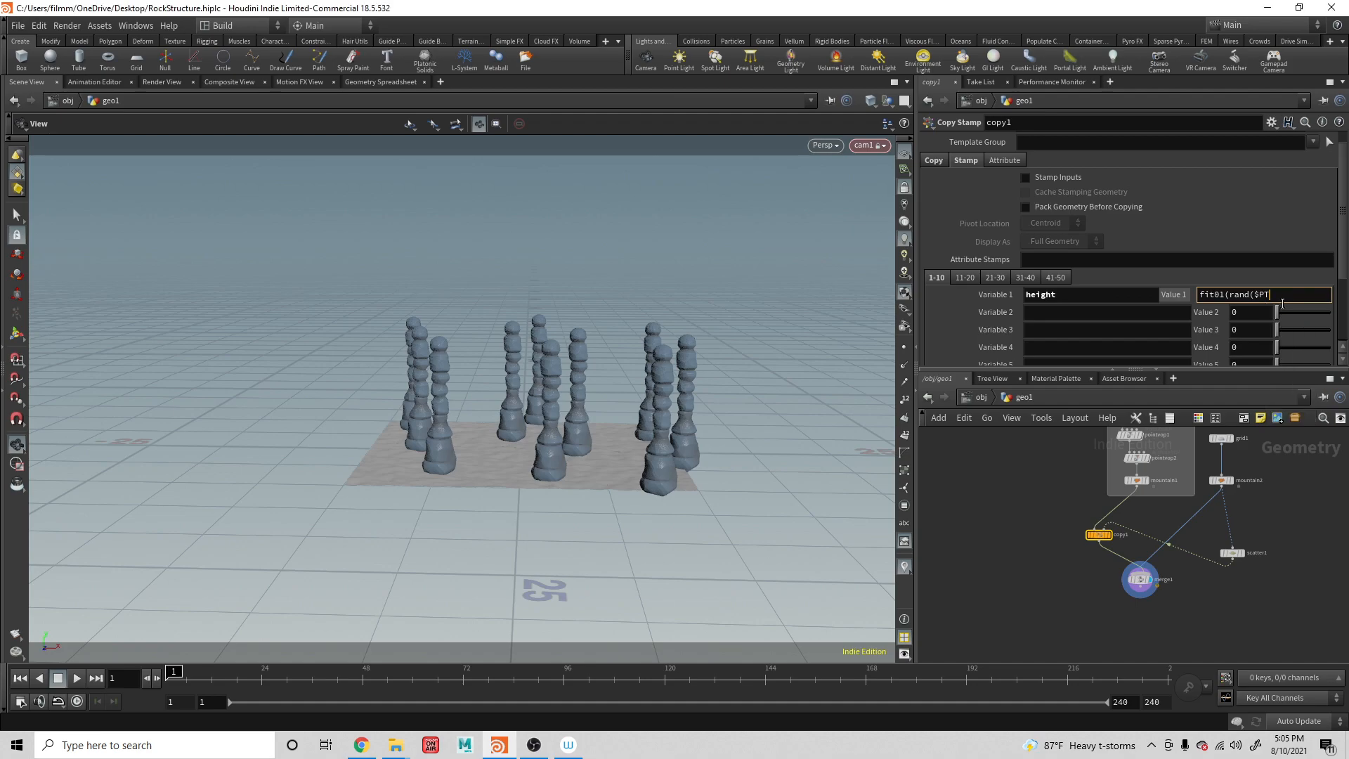
pyautogui.write('), 5,')
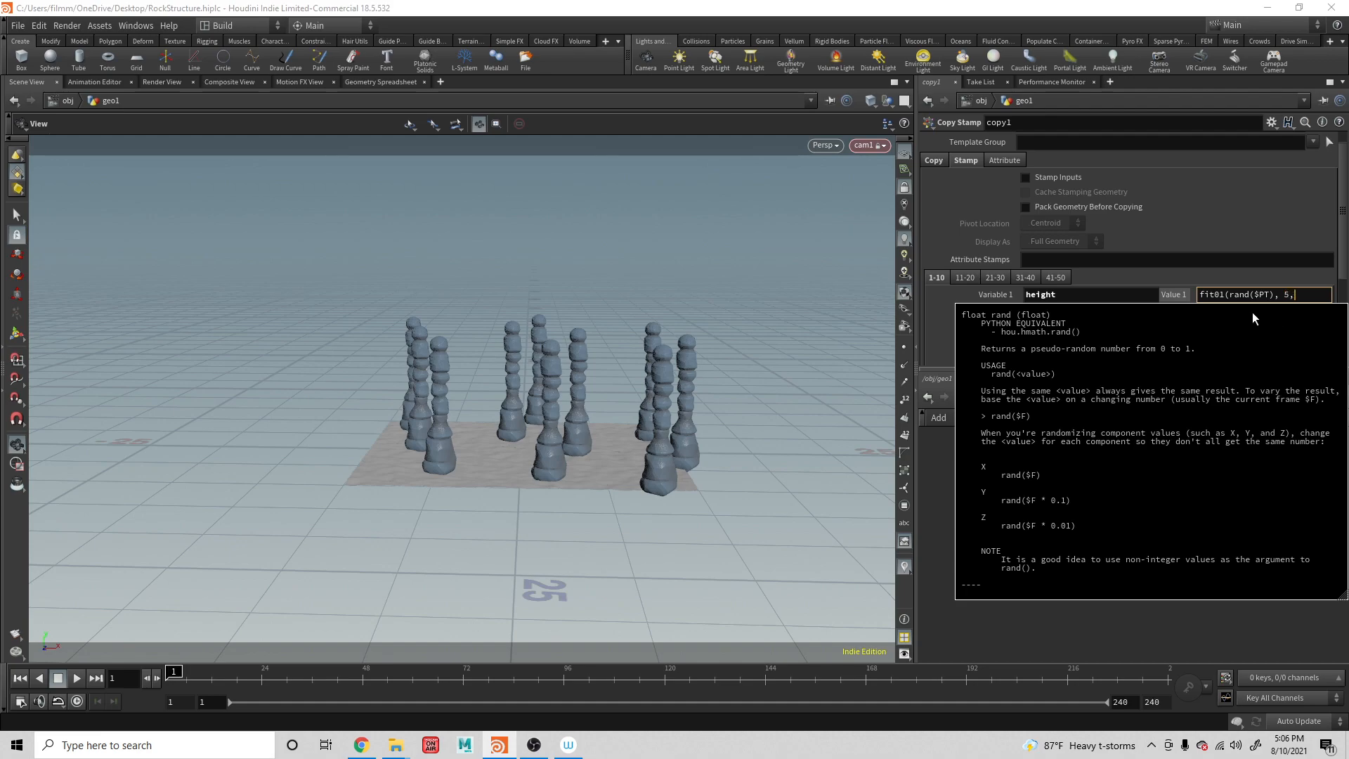
pyautogui.write('10)')
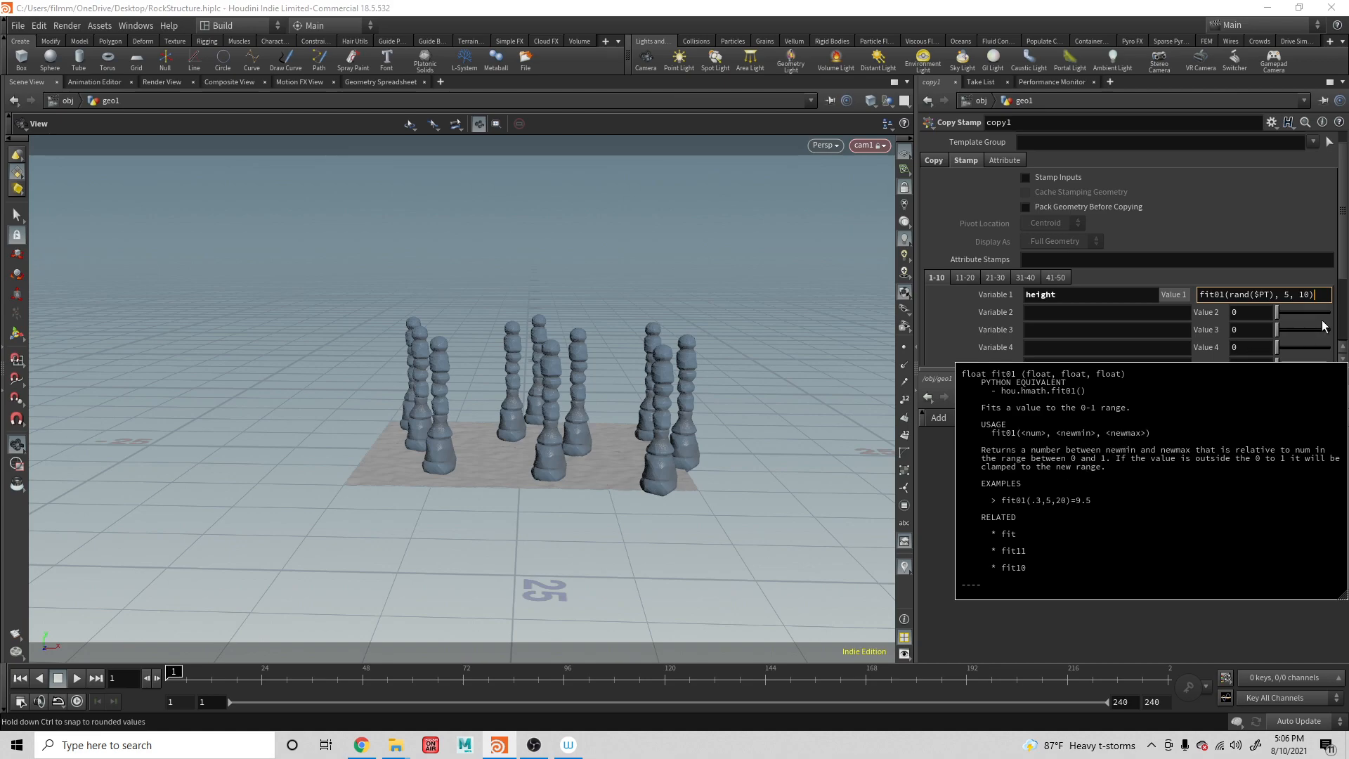
pyautogui.press('Return')
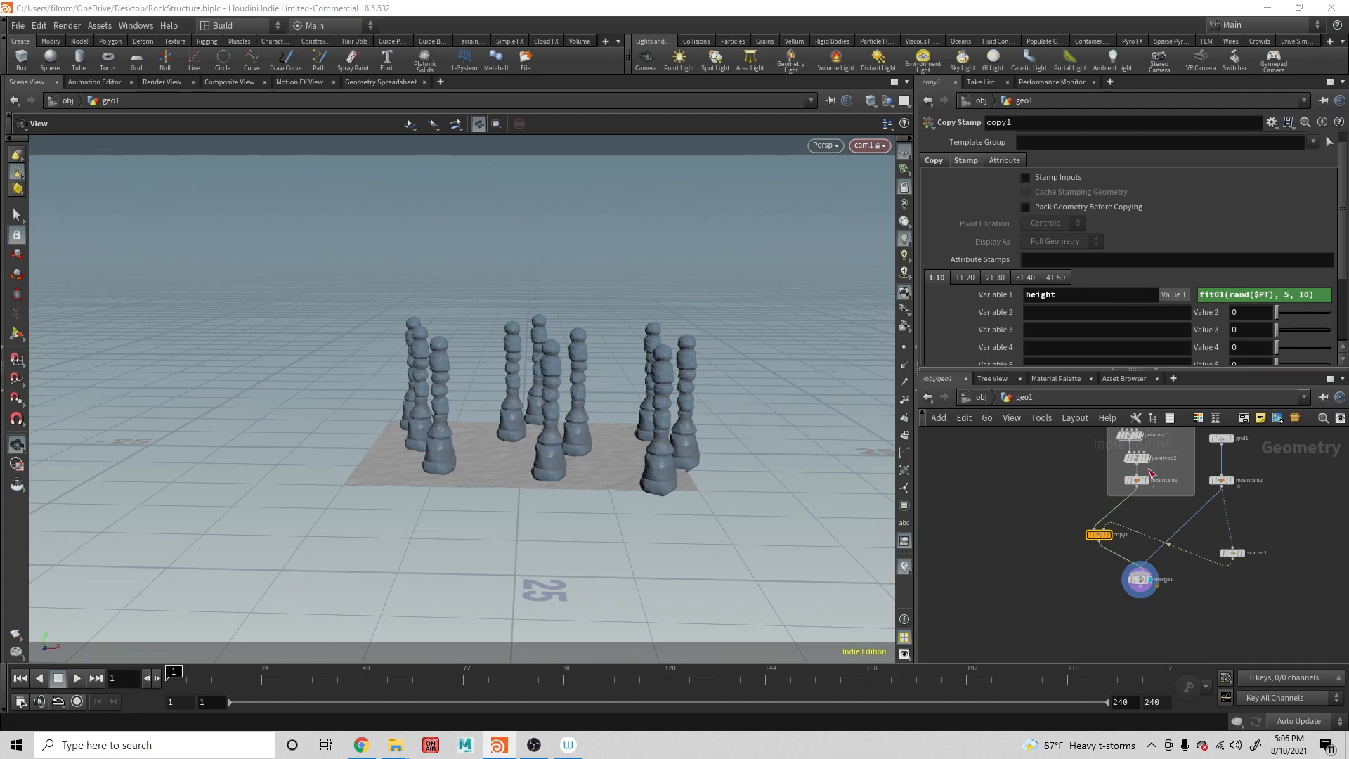
# Replace the Height value on the Control null with the start of a stamp( expression
pyautogui.scroll(3, 1072, 507)
pyautogui.click(981, 478)
pyautogui.click(1043, 142)
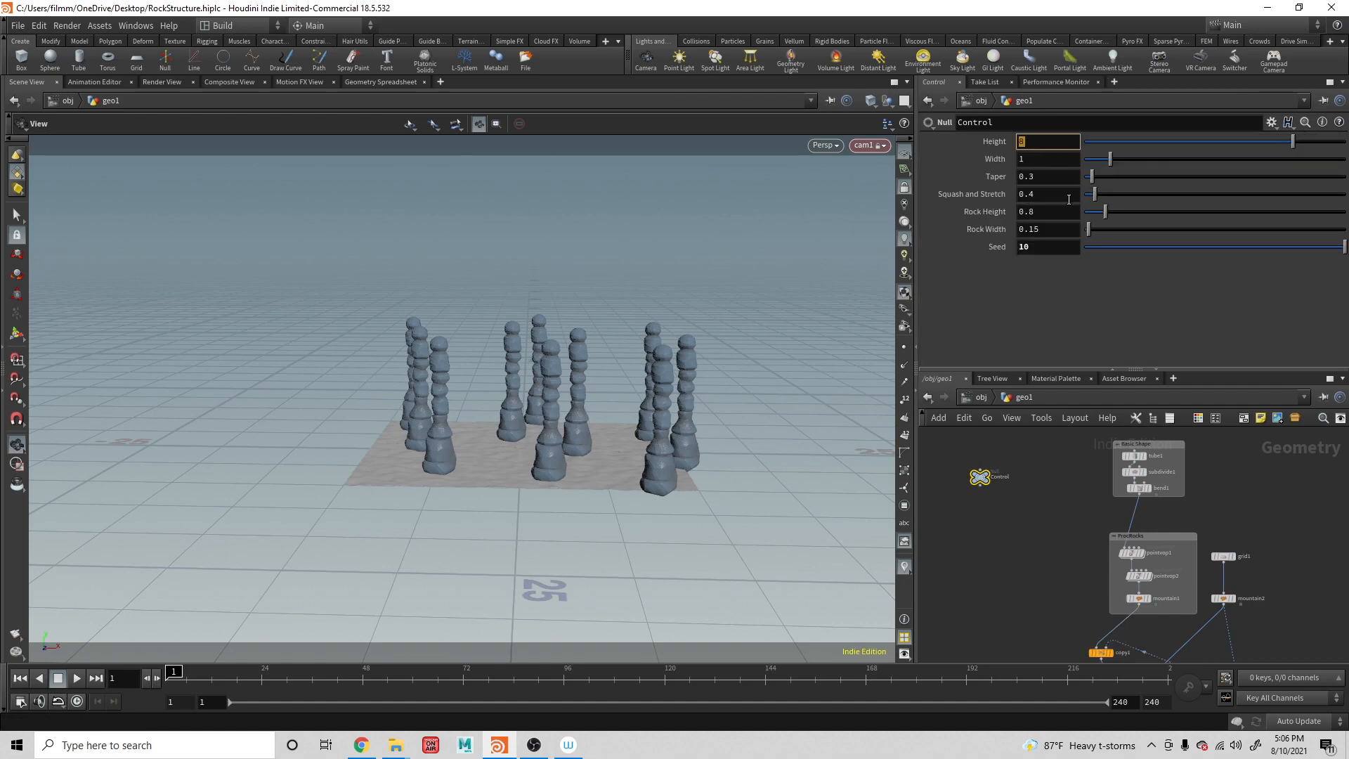
pyautogui.write('sta')
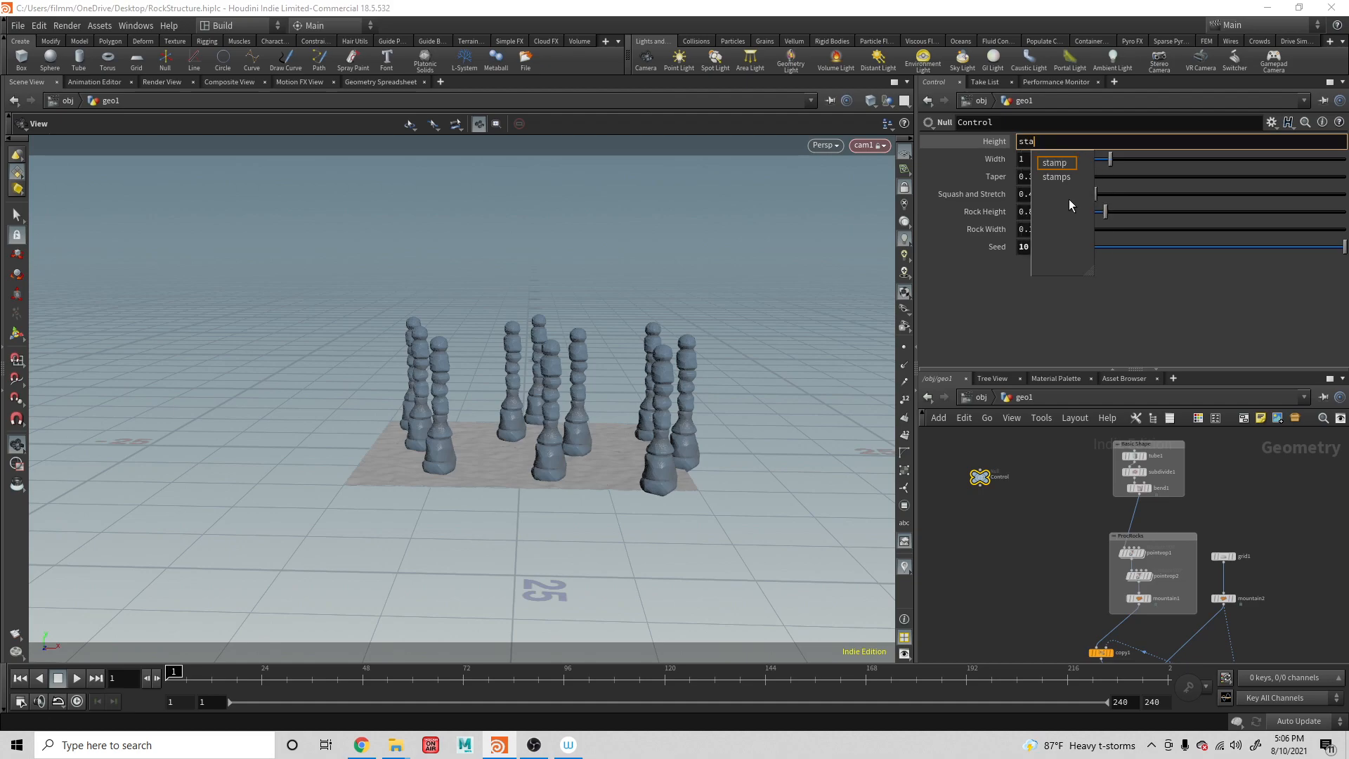
pyautogui.write('mp(')
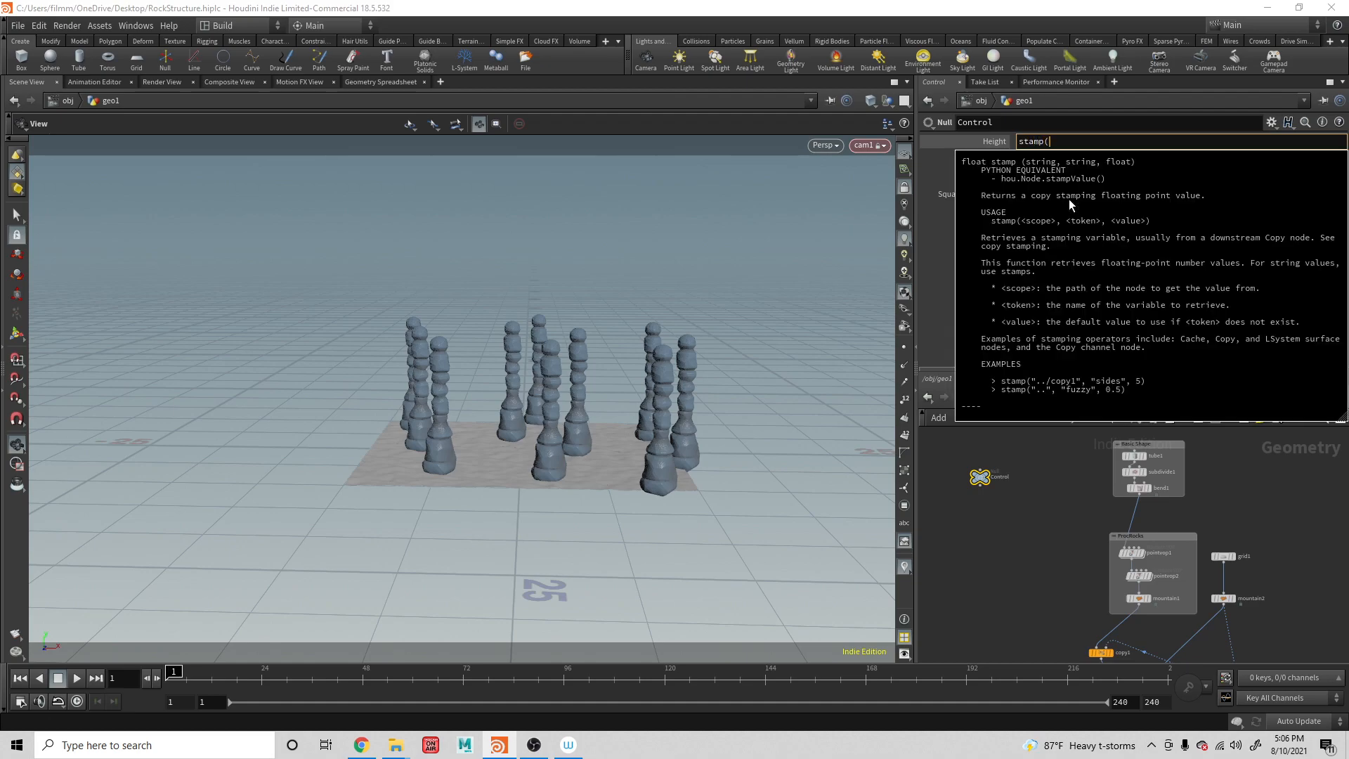
pyautogui.write('"')
pyautogui.write('..//')
pyautogui.press('BackSpace')
pyautogui.press('BackSpace')
pyautogui.press('BackSpace')
pyautogui.press('BackSpace')
pyautogui.write('//')
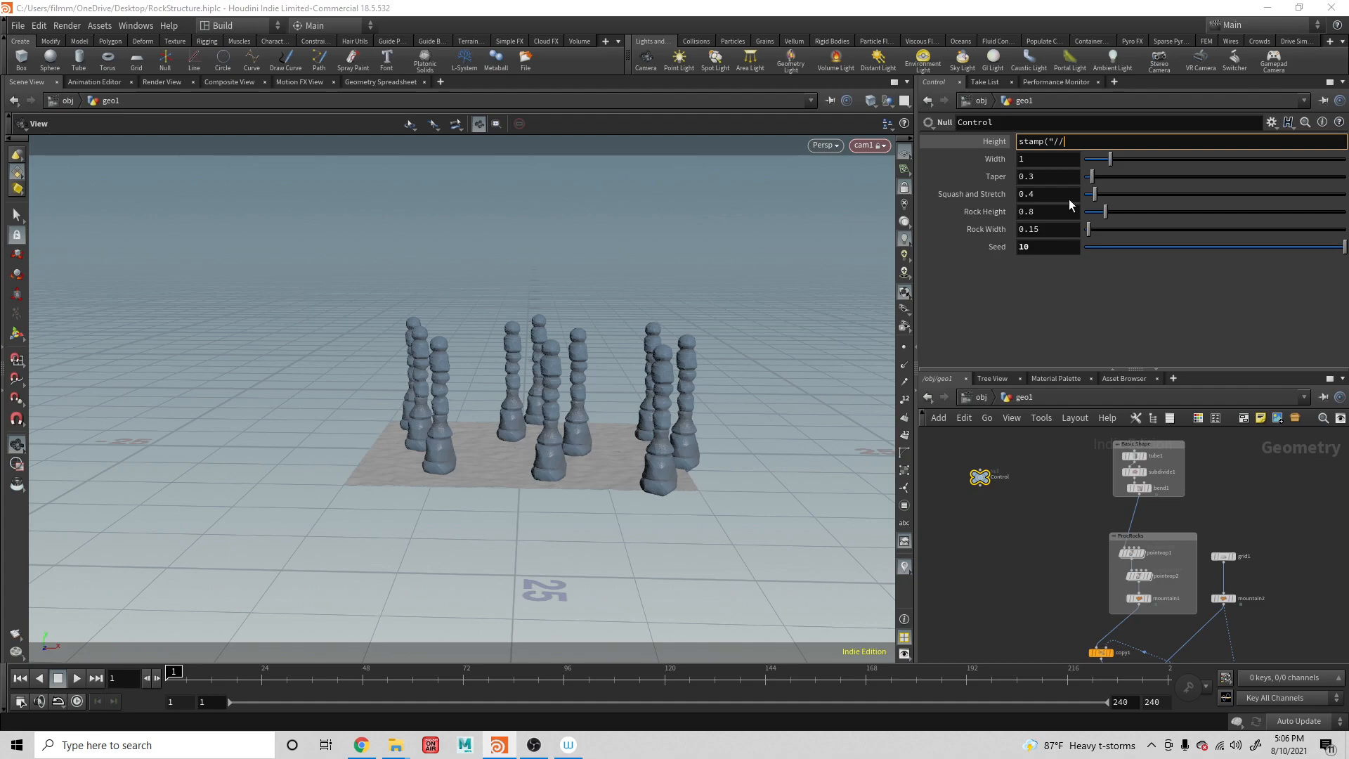
pyautogui.press('BackSpace')
pyautogui.press('BackSpace')
pyautogui.press('BackSpace')
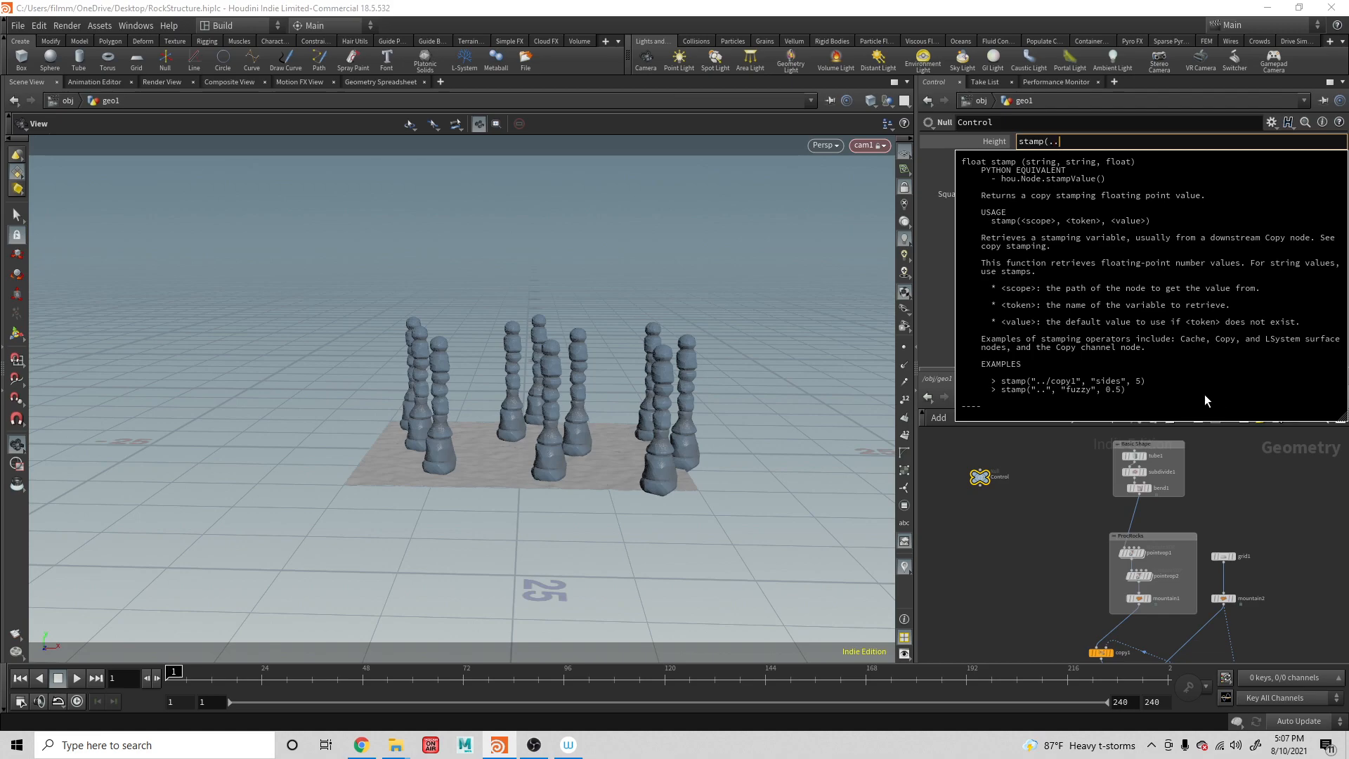
# Try to enter ../copy as the node path inside the Control null's Height stamp expression
pyautogui.click(1070, 145)
pyautogui.write('"../')
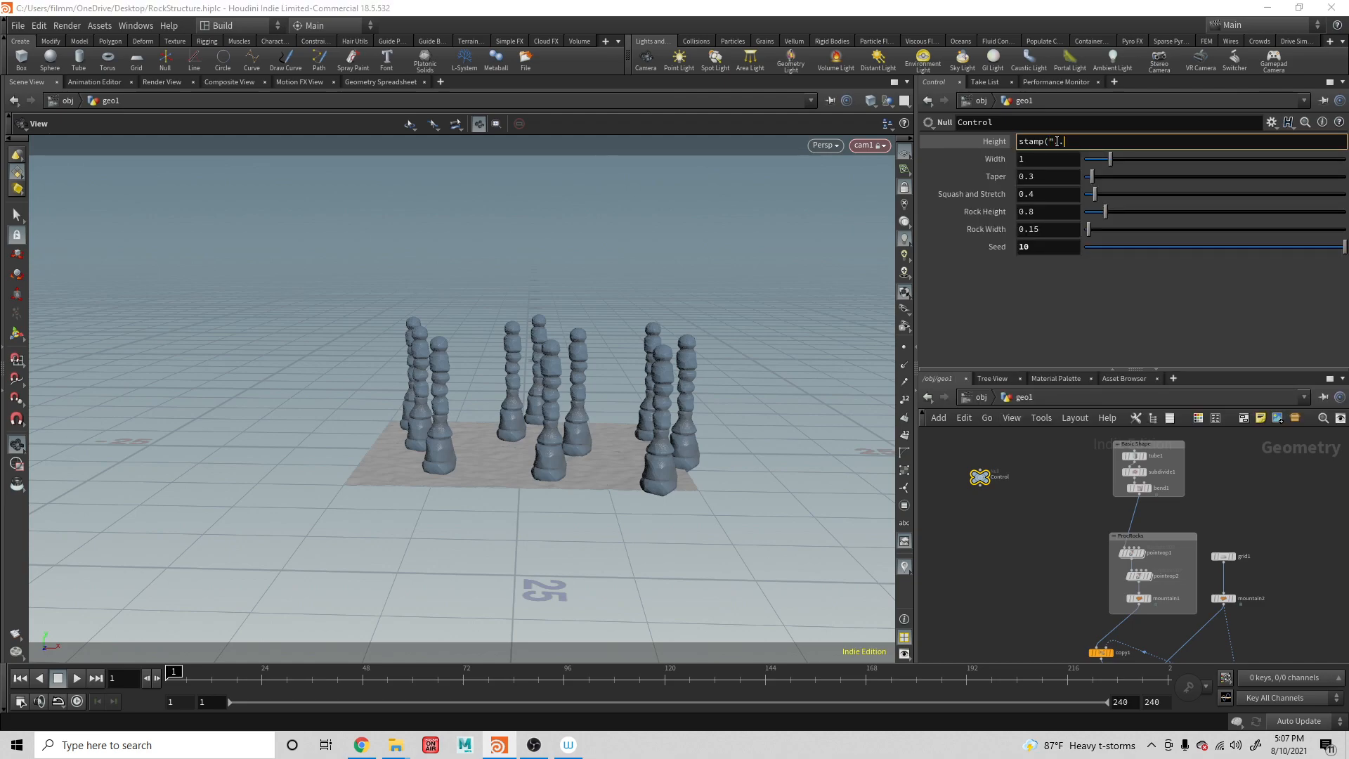
pyautogui.write('copy')
pyautogui.press('BackSpace')
pyautogui.press('BackSpace')
pyautogui.press('BackSpace')
pyautogui.press('BackSpace')
pyautogui.press('BackSpace')
pyautogui.press('BackSpace')
pyautogui.write('co')
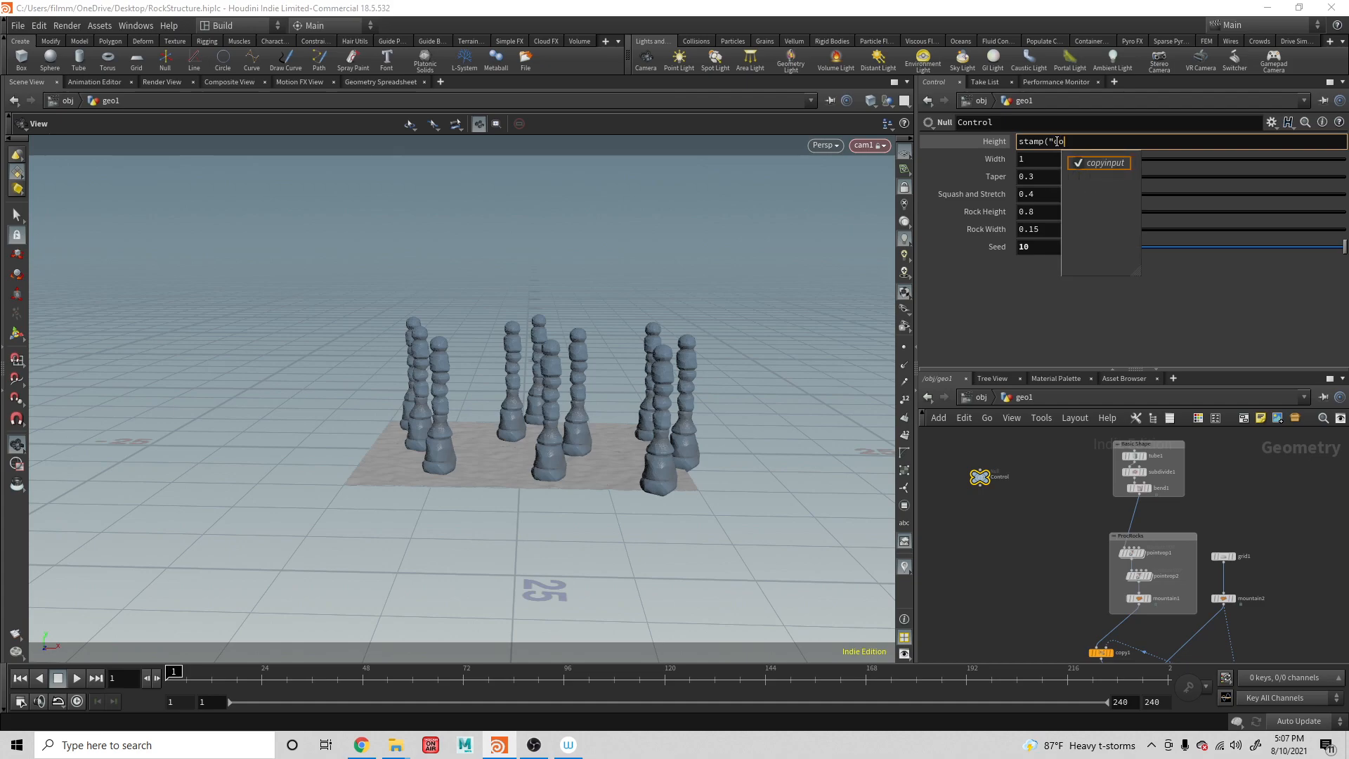
pyautogui.press('BackSpace')
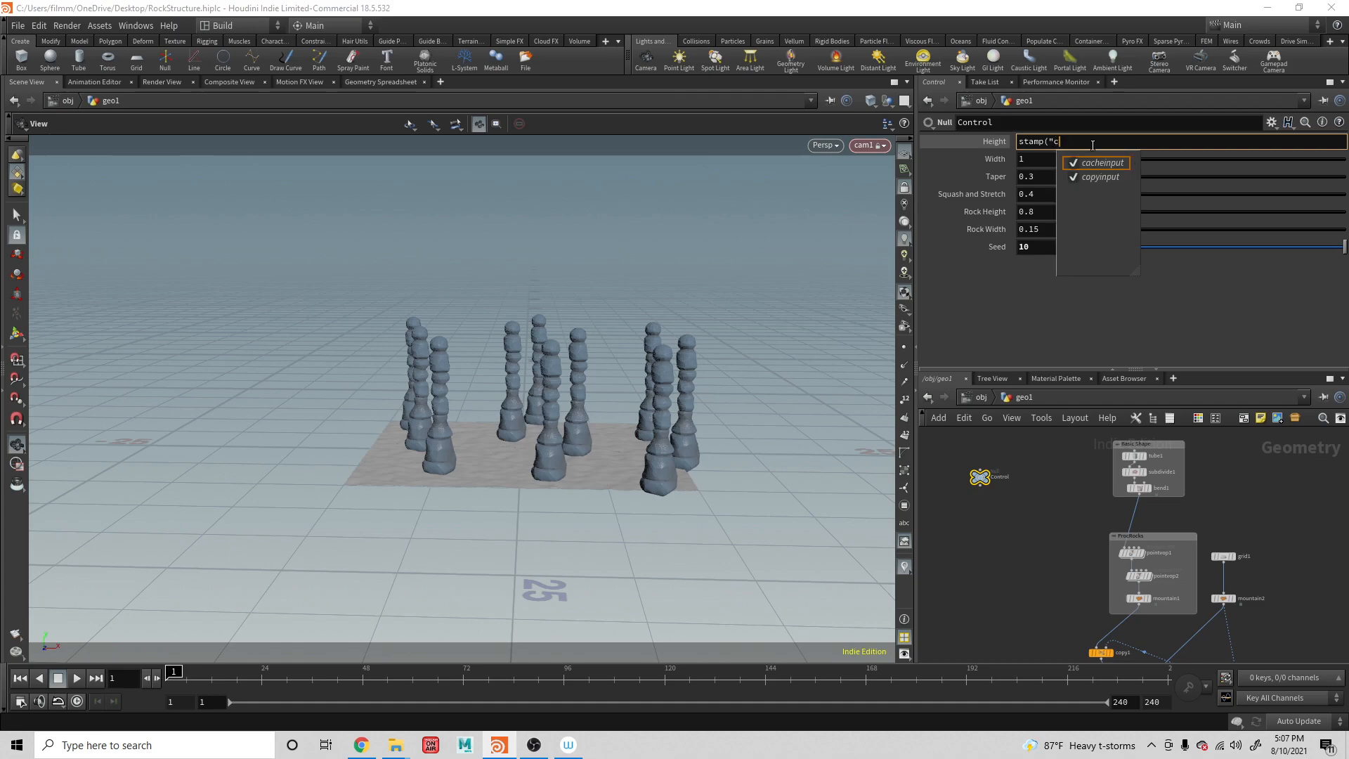
pyautogui.moveTo(1048, 532)
pyautogui.mouseDown(button='middle')
pyautogui.moveTo(1045, 487)
pyautogui.moveTo(1067, 516)
pyautogui.moveTo(1040, 545)
pyautogui.mouseUp(button='middle')
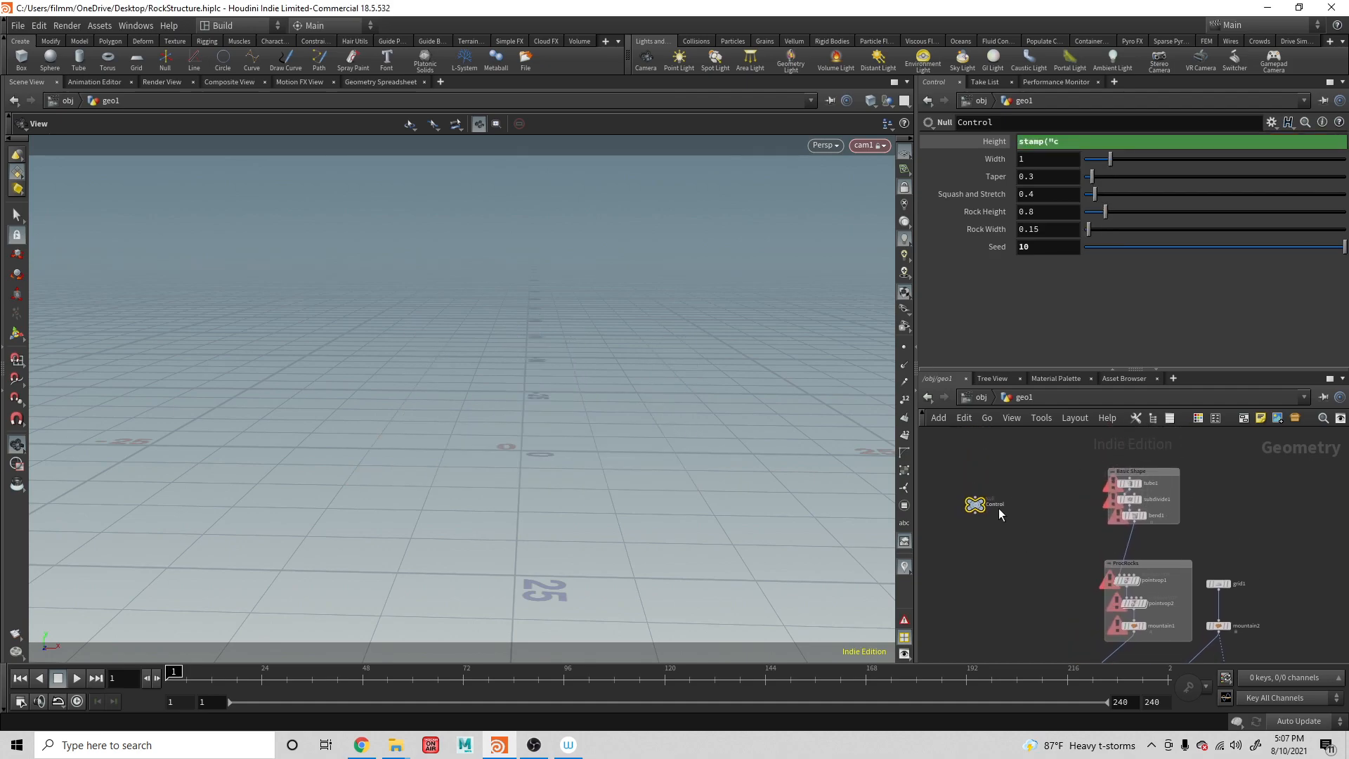
pyautogui.moveTo(975, 514); pyautogui.dragTo(1095, 592)
pyautogui.write('o')
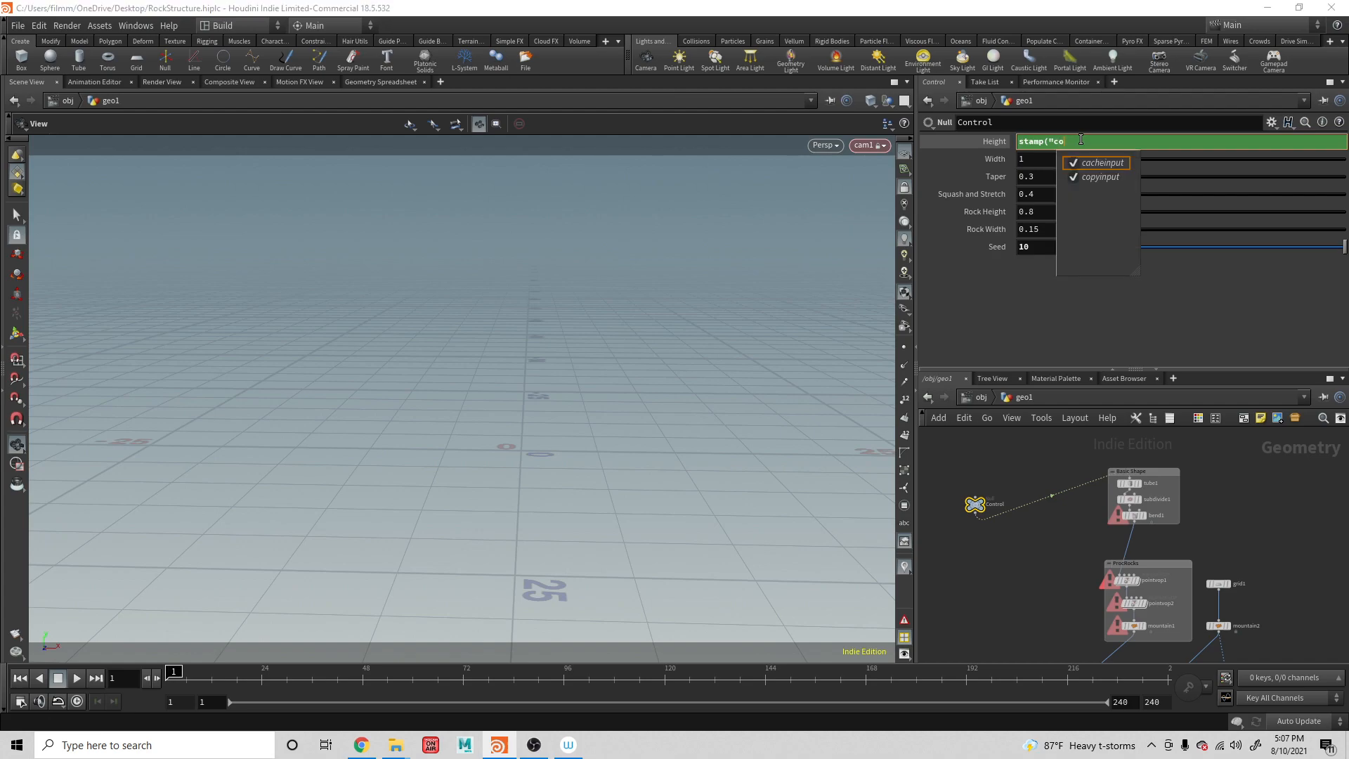
# Point the Height stamp expression at the copy node with the relative path "../copy1/"
pyautogui.press('BackSpace')
pyautogui.press('BackSpace')
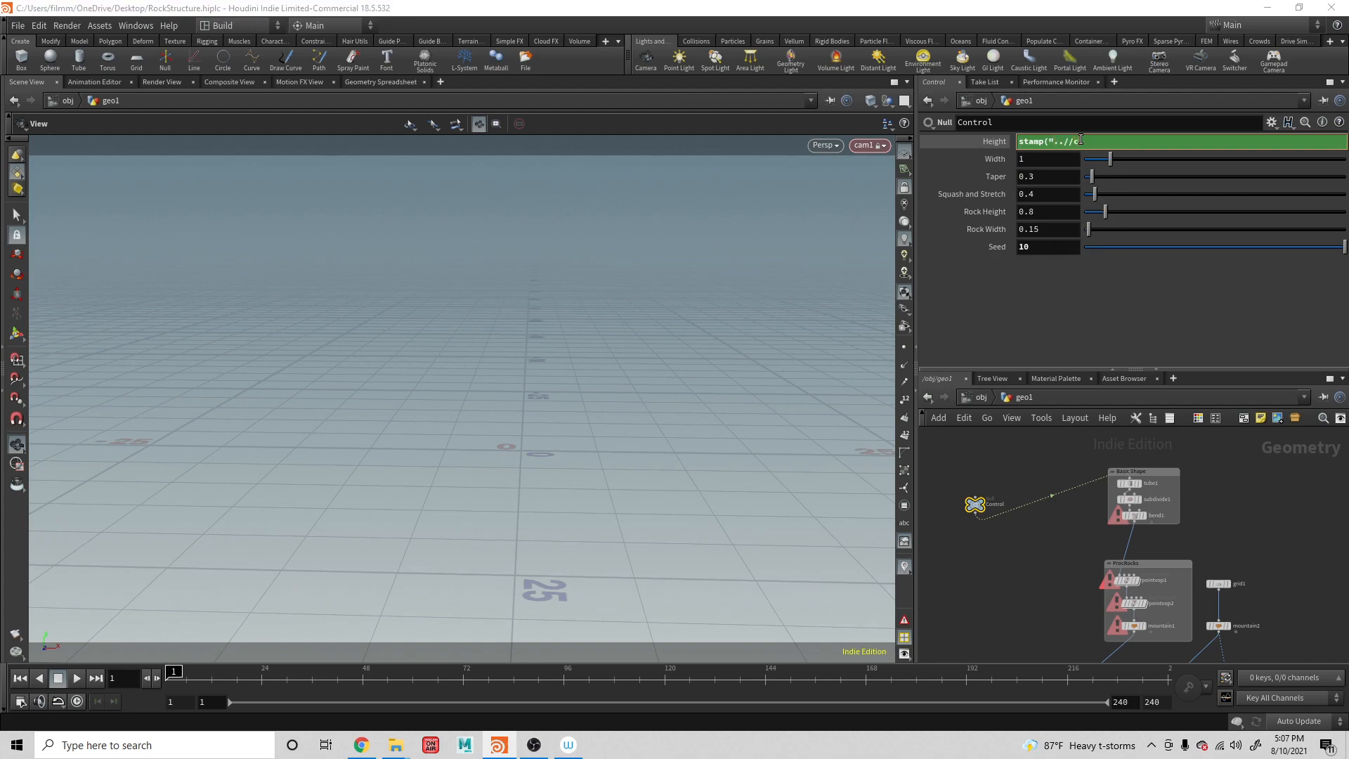
pyautogui.press('BackSpace')
pyautogui.press('BackSpace')
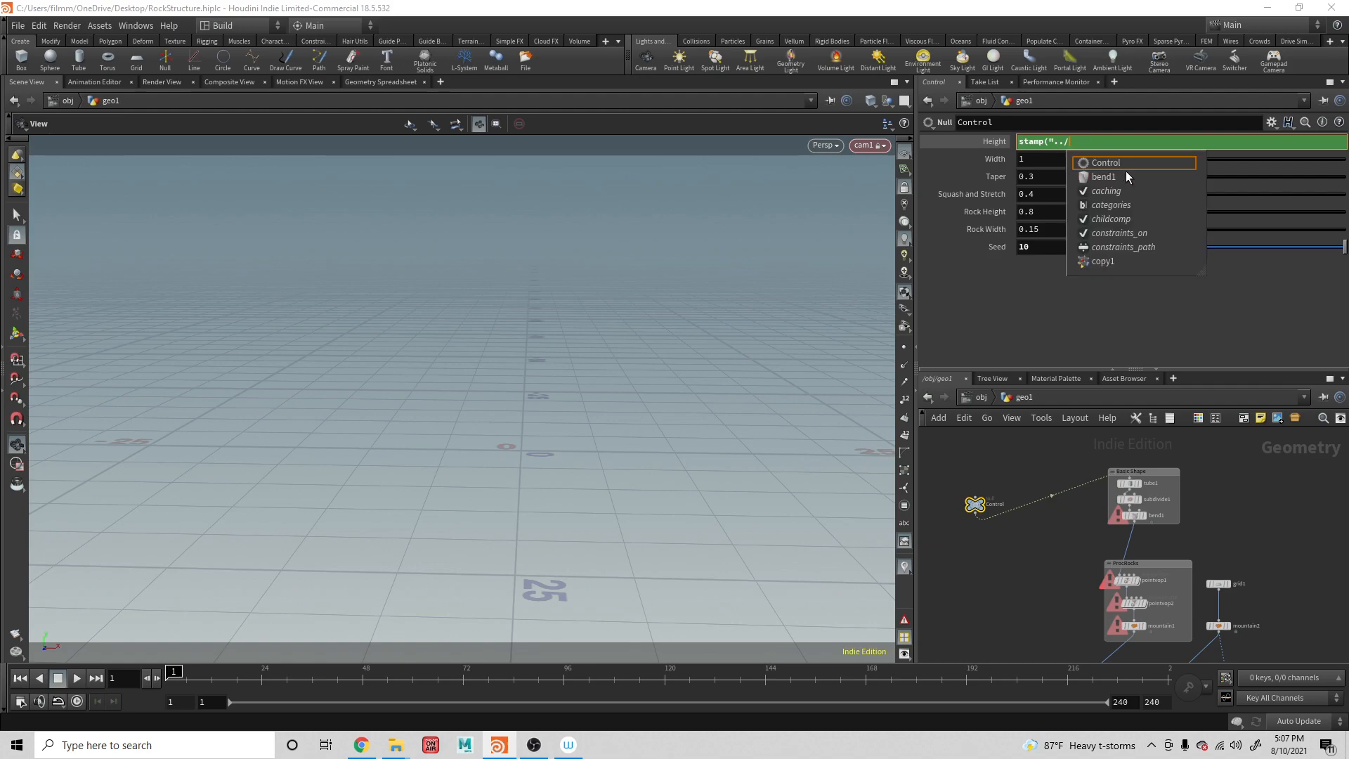
pyautogui.click(1060, 473)
pyautogui.press('y')
pyautogui.press('y')
pyautogui.moveTo(1043, 473); pyautogui.dragTo(1050, 509)
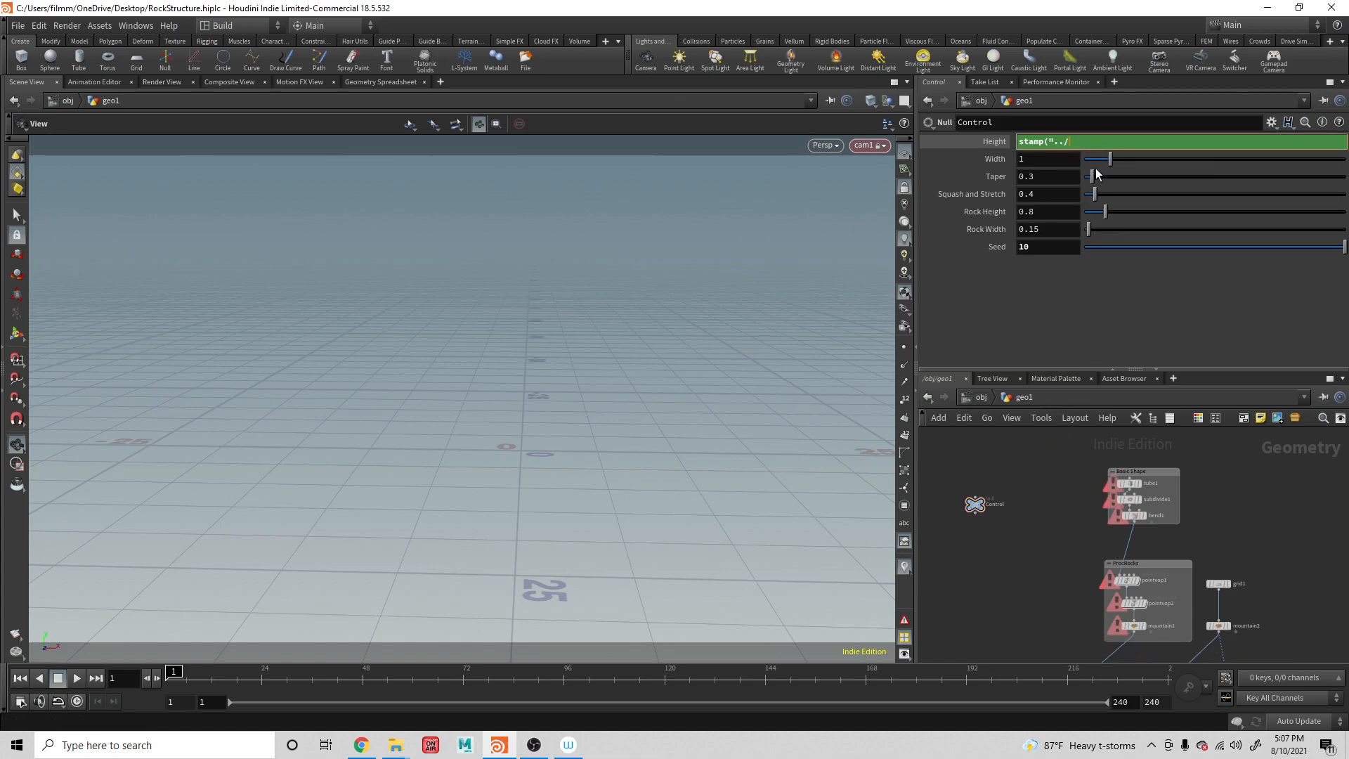
pyautogui.write('c')
pyautogui.click(1149, 235)
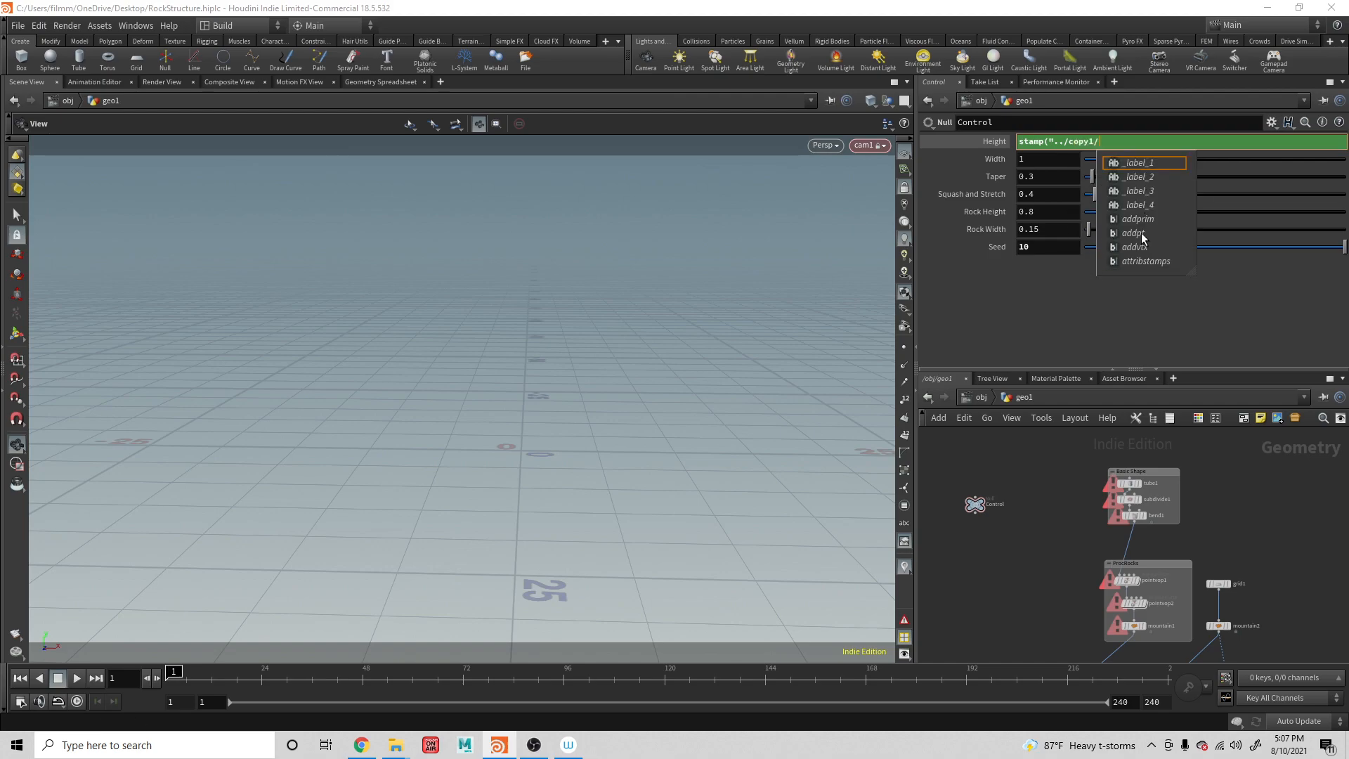
pyautogui.scroll(-4, 1138, 256)
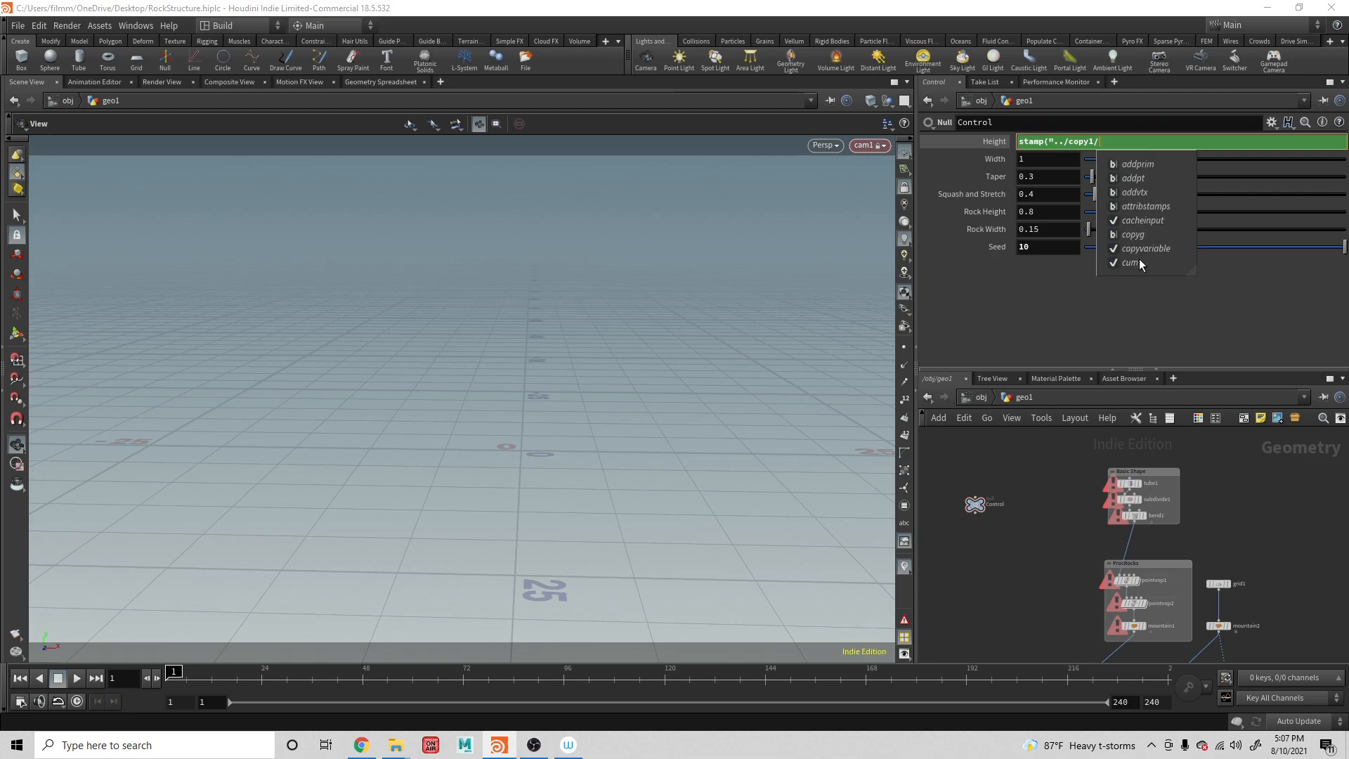
pyautogui.scroll(4, 1140, 262)
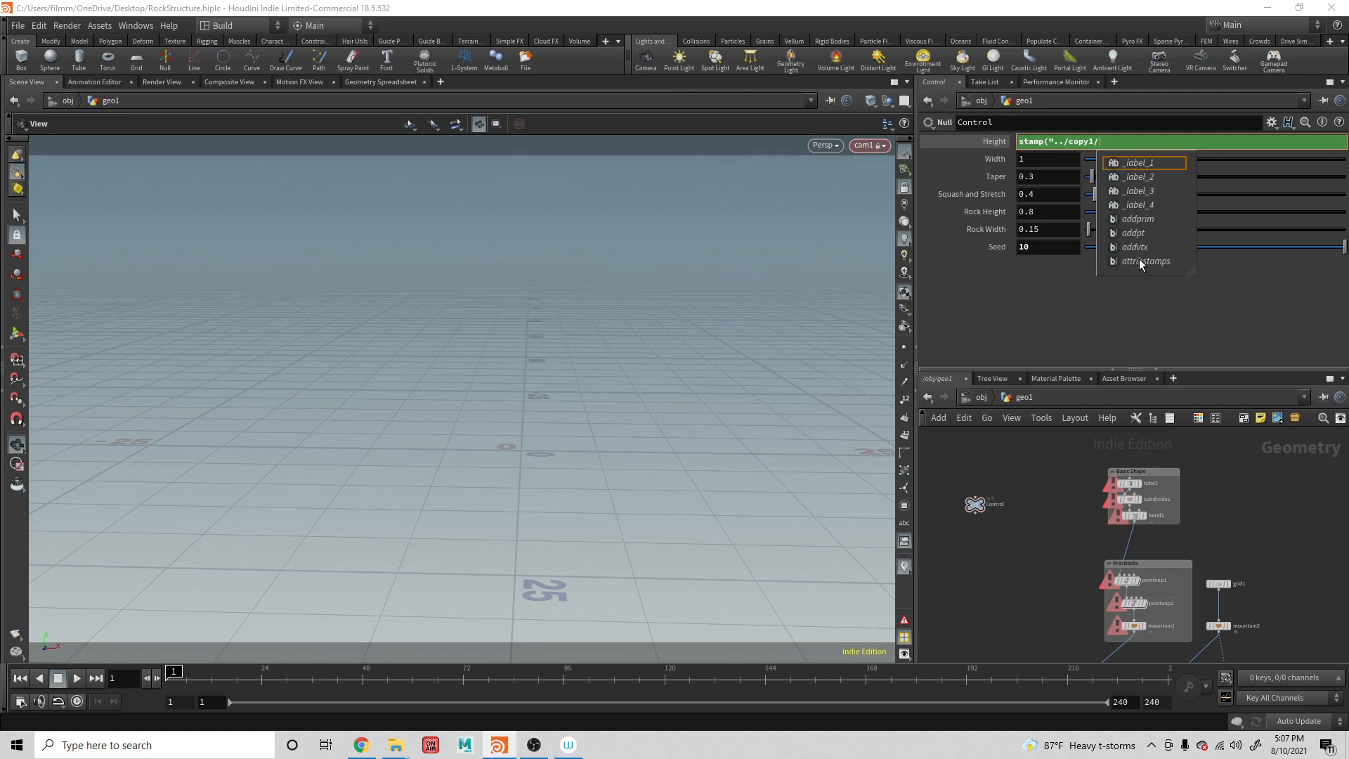
# Complete and apply the Control null's Height expression as stamp("../copy1/heith", .8)
pyautogui.write('heith')
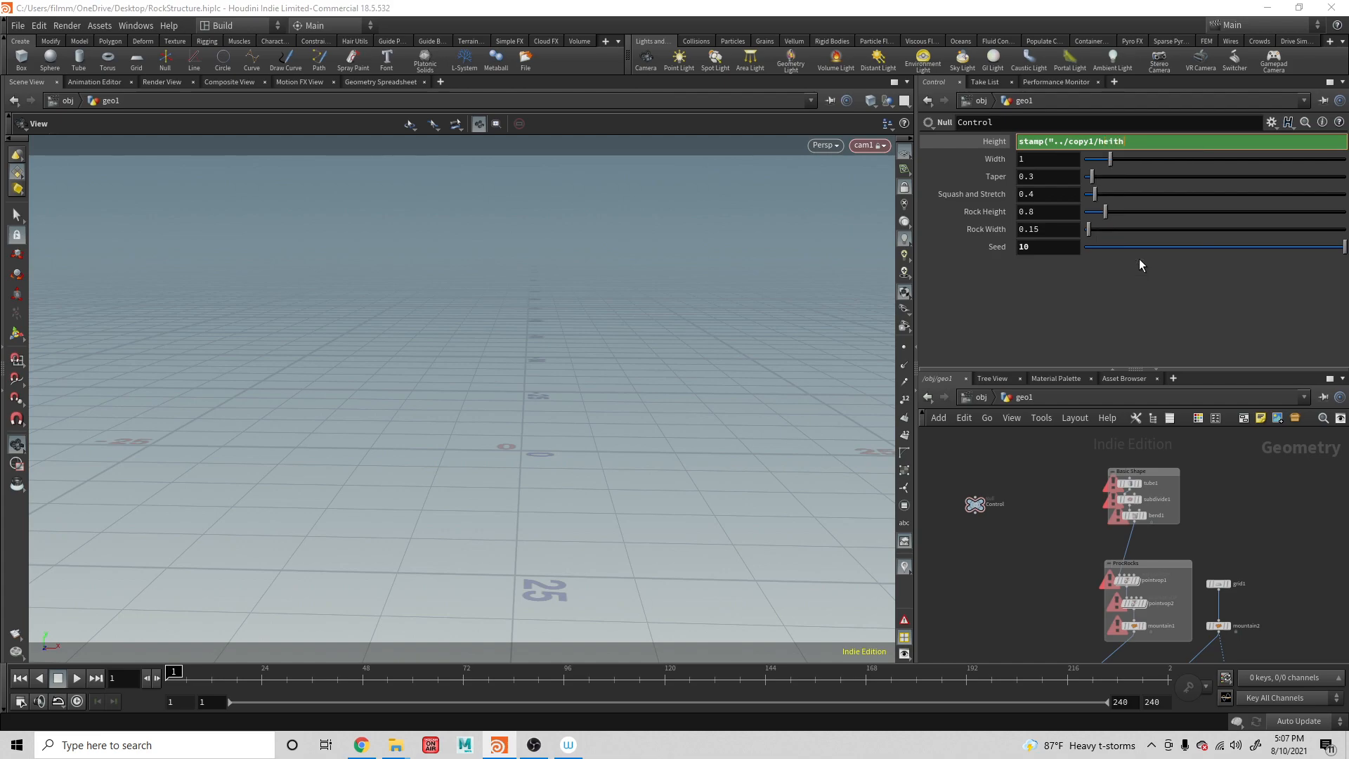
pyautogui.write('"')
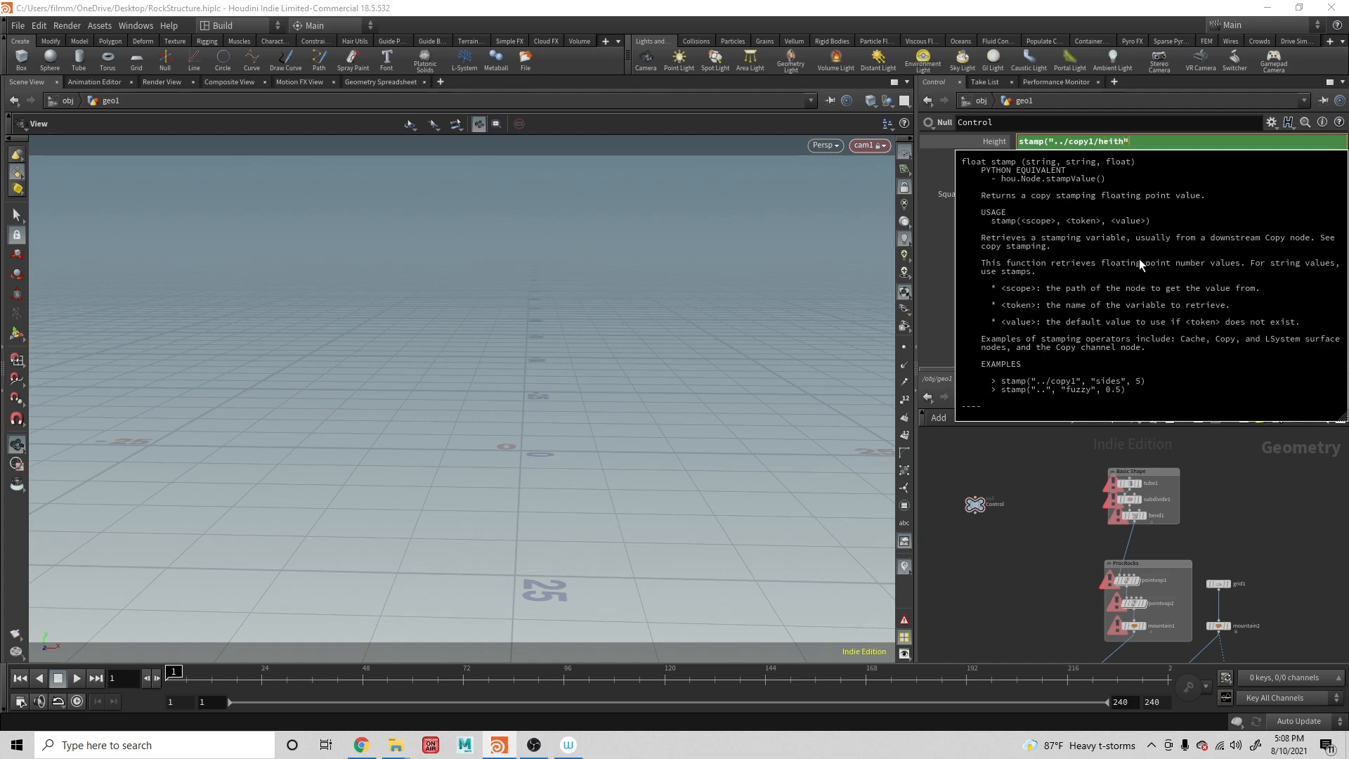
pyautogui.write(')')
pyautogui.press('BackSpace')
pyautogui.write(', .8)')
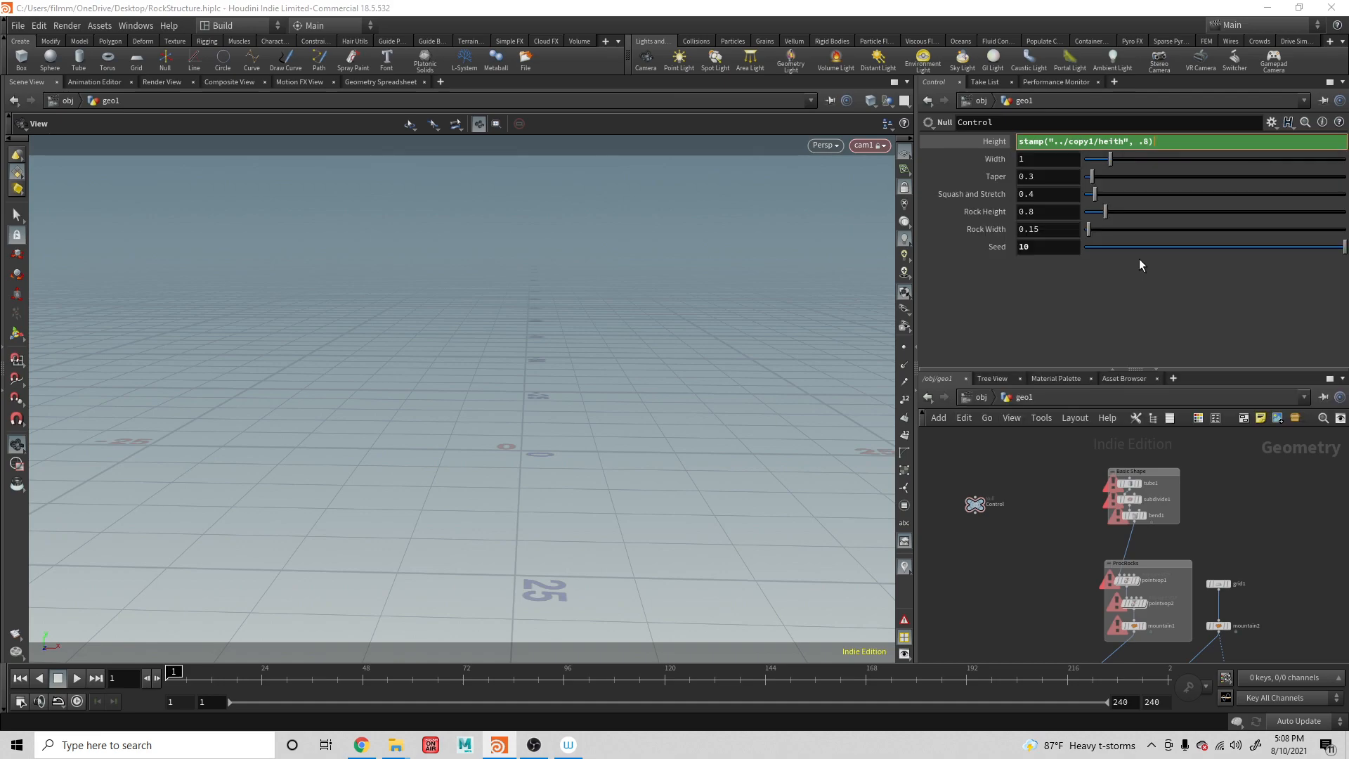
pyautogui.press('Return')
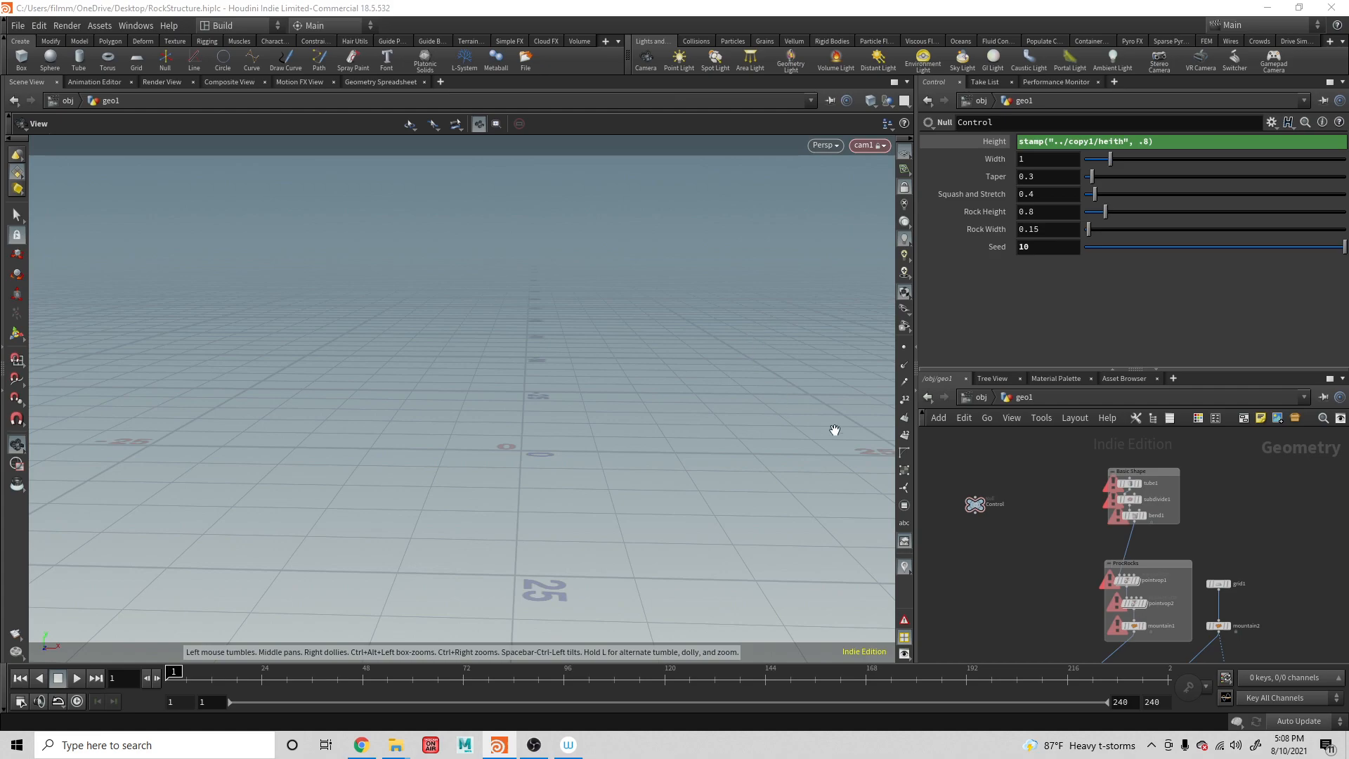
pyautogui.moveTo(1080, 515); pyautogui.dragTo(1020, 385, button='middle')
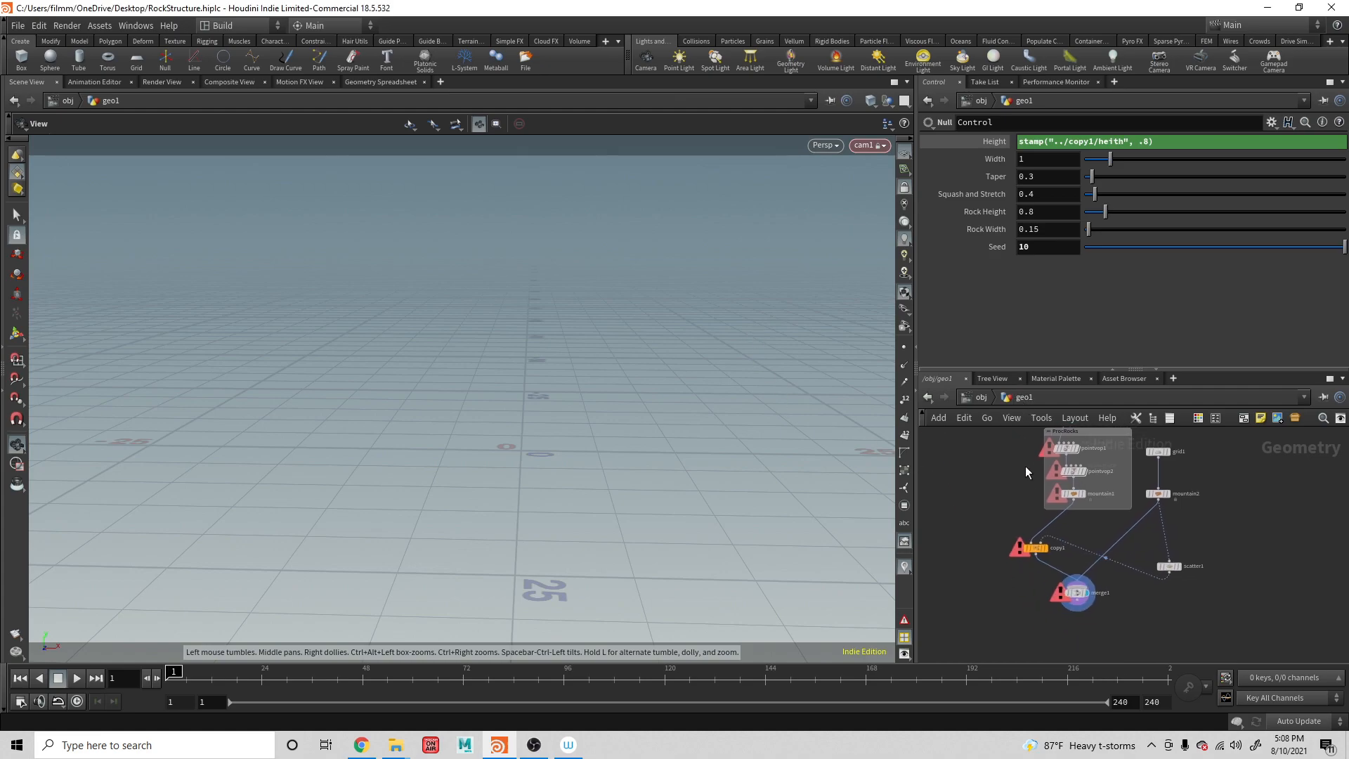
# Display the copy1 node and the tube1 node, and open tube1's parameters to examine its height references
pyautogui.click(1047, 547)
pyautogui.moveTo(1104, 516); pyautogui.dragTo(1115, 583, button='middle')
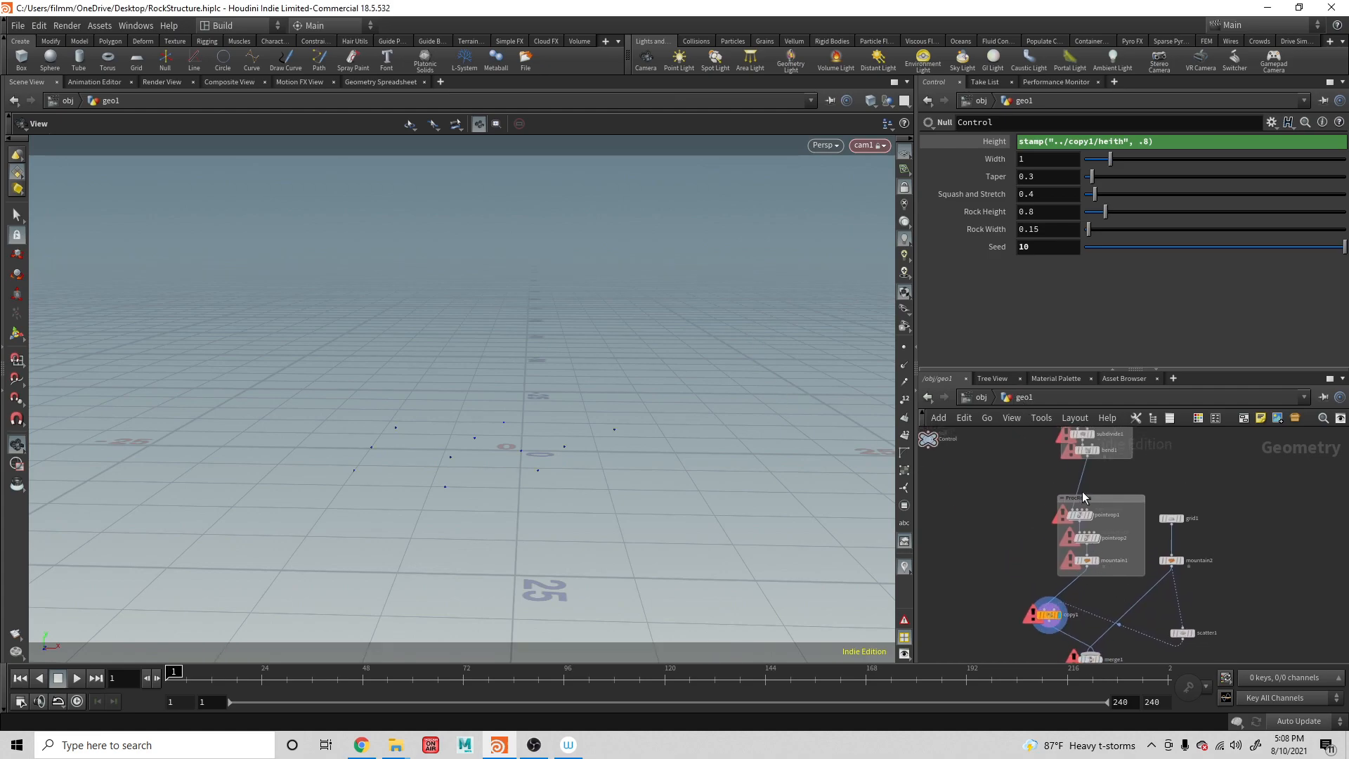
pyautogui.moveTo(1073, 470); pyautogui.dragTo(1089, 538, button='middle')
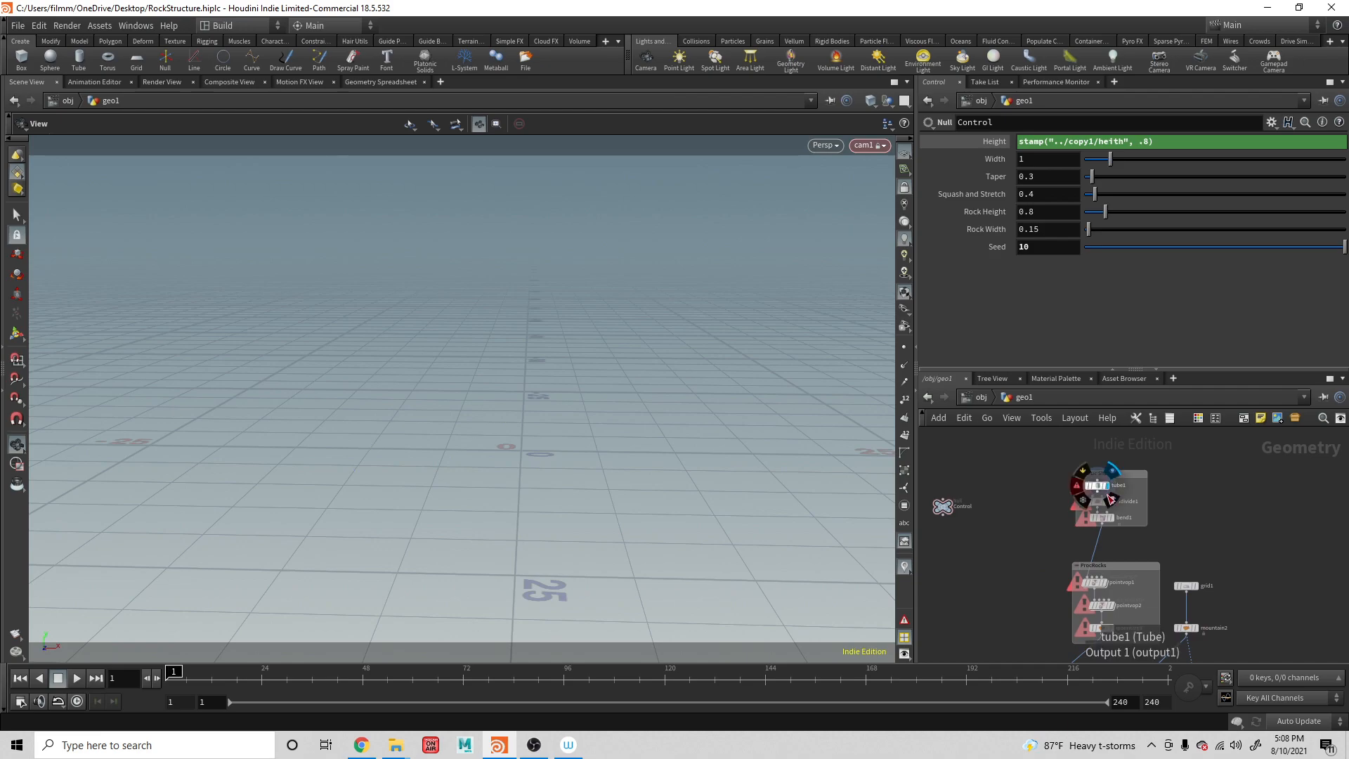
pyautogui.click(1111, 472)
pyautogui.click(1095, 486)
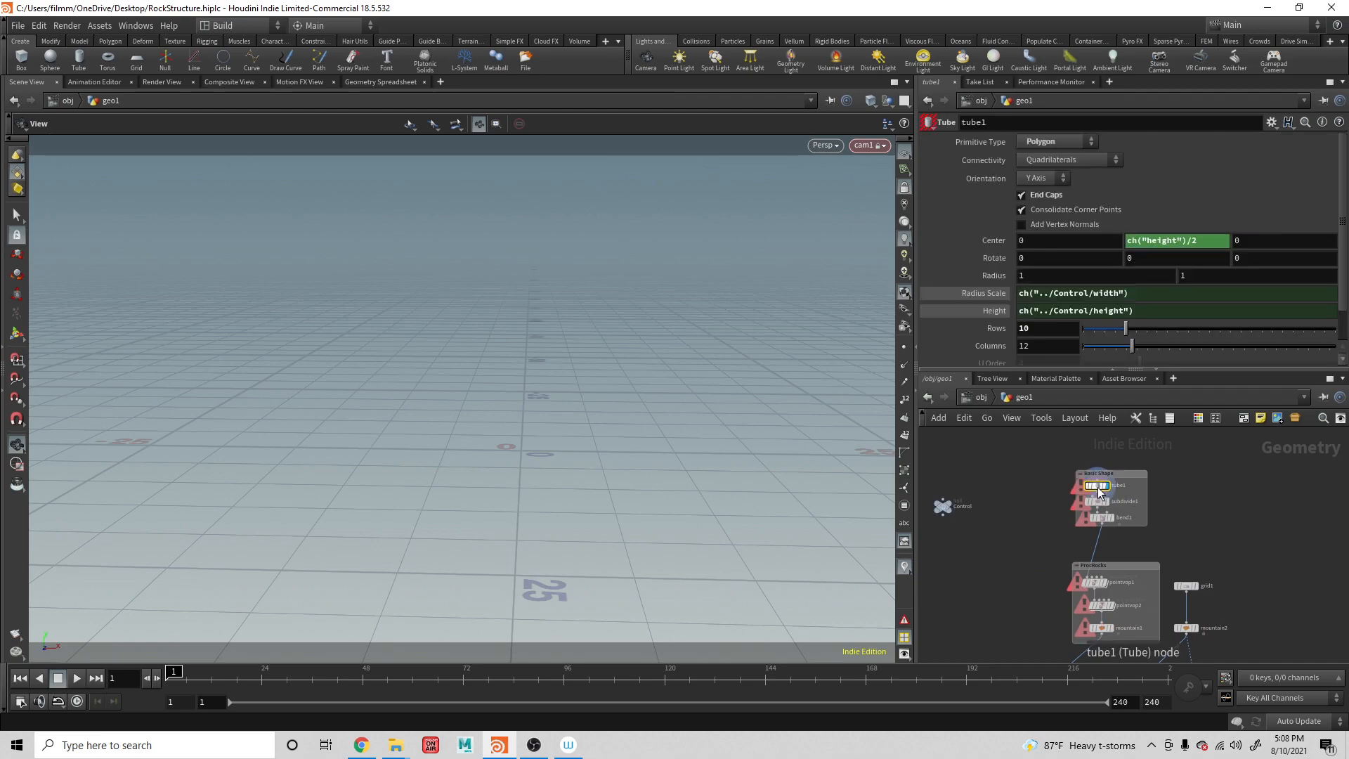
# Set the Control null's Height expression to stamp("../copy1/heigth", .8) and check it against tube1's channel references
pyautogui.click(944, 506)
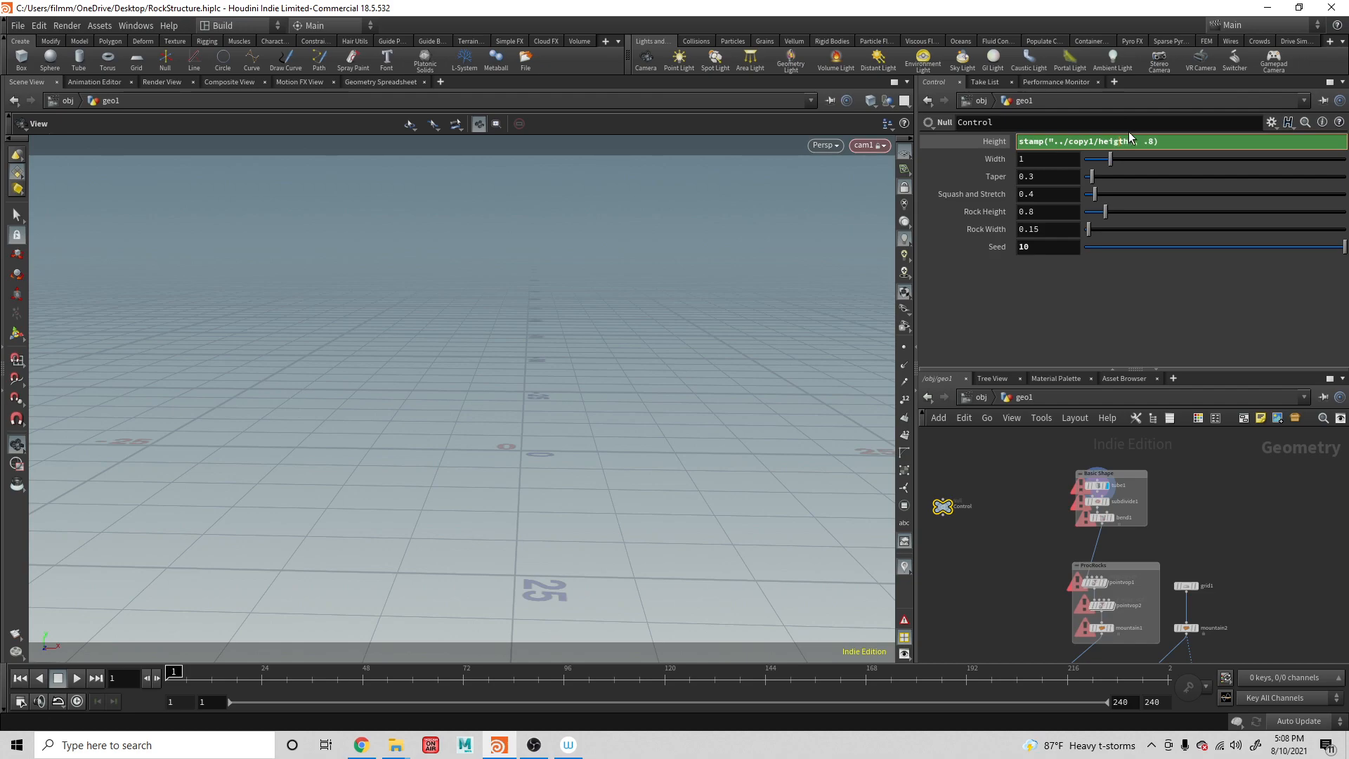
pyautogui.click(1097, 485)
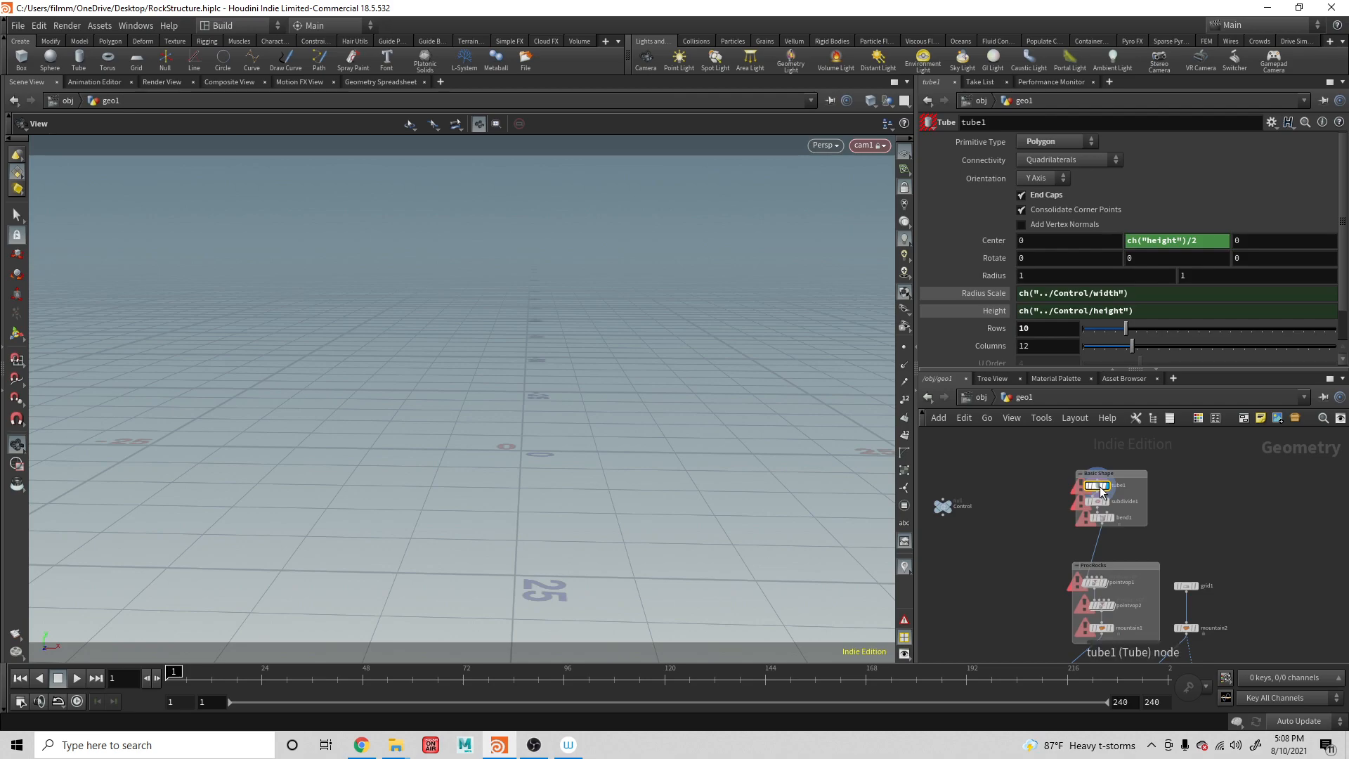
pyautogui.click(944, 506)
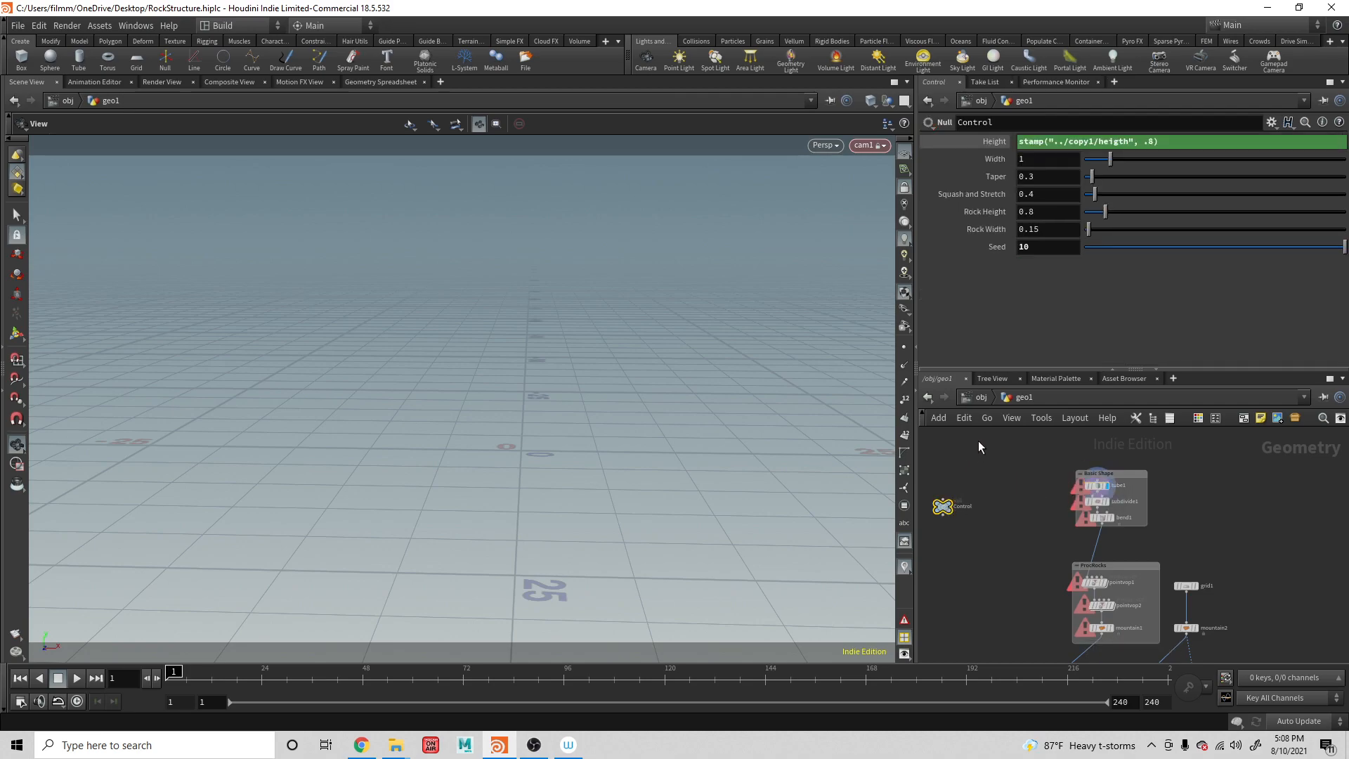
pyautogui.click(1097, 483)
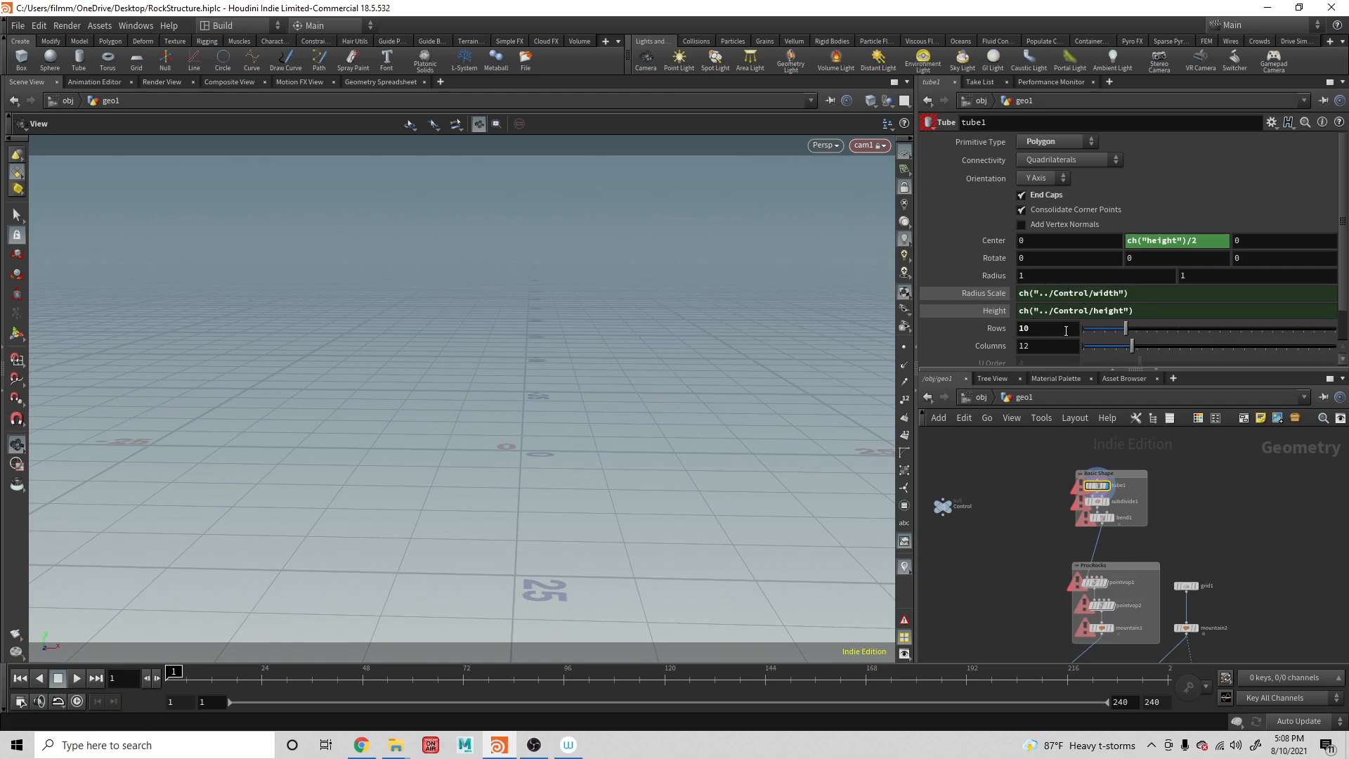
pyautogui.moveTo(1021, 501); pyautogui.dragTo(1024, 453, button='middle')
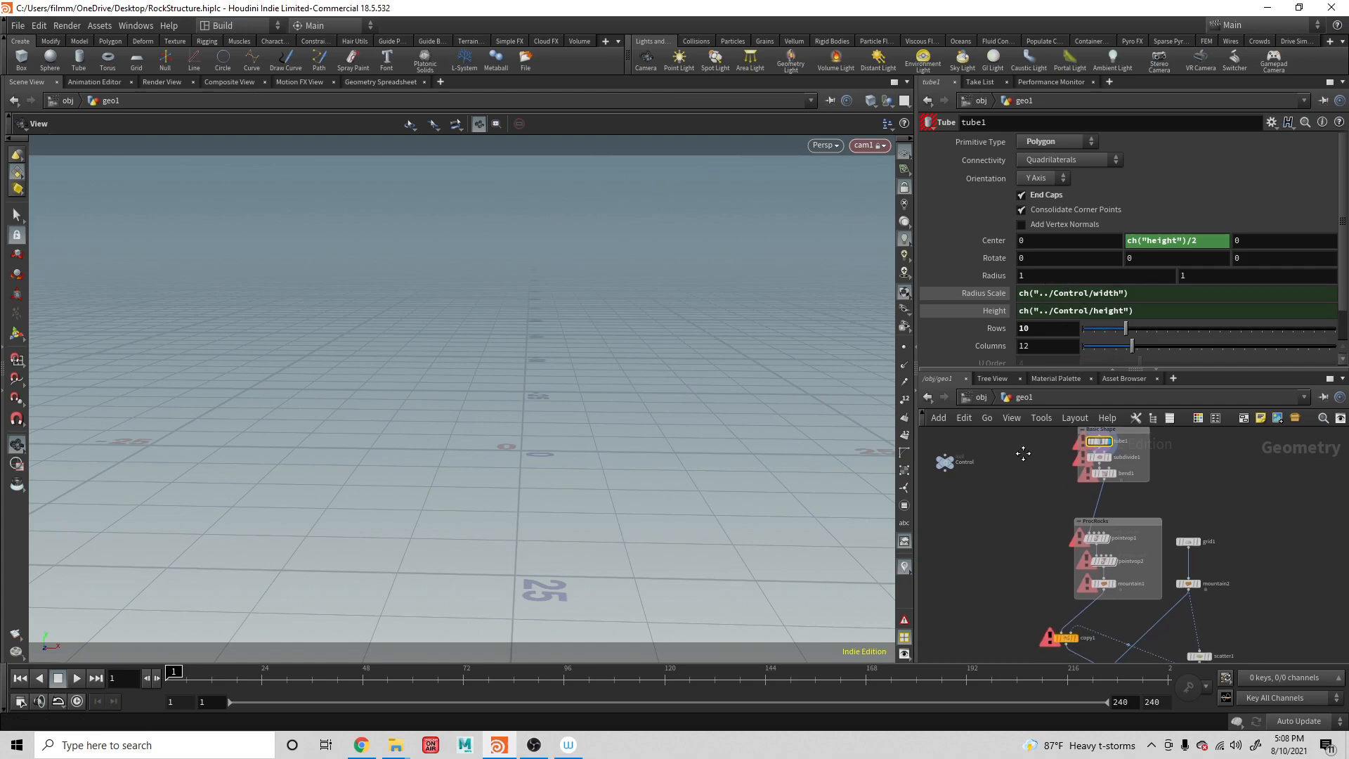
# Remove the closing parenthesis from the fit01 expression in copy1's stamp Value 1
pyautogui.click(1064, 634)
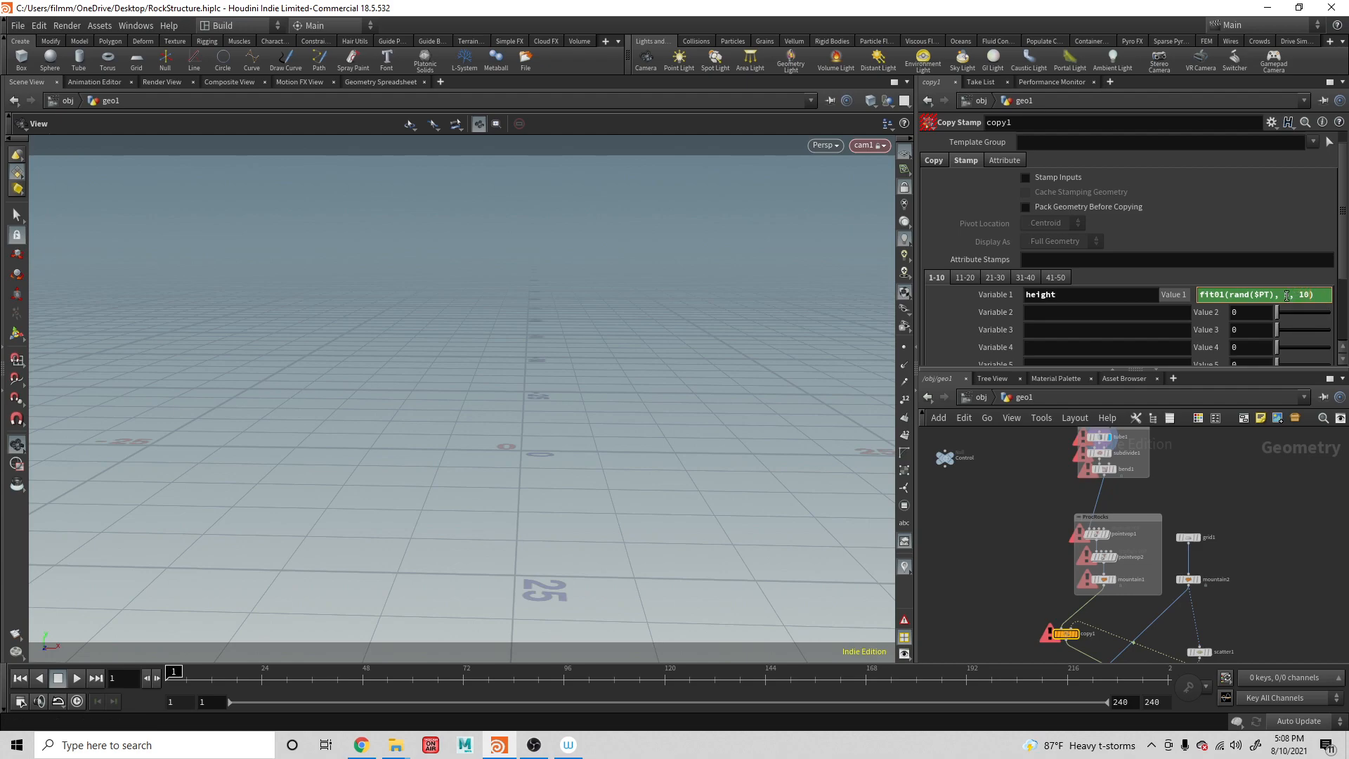
pyautogui.click(1318, 297)
pyautogui.press('BackSpace')
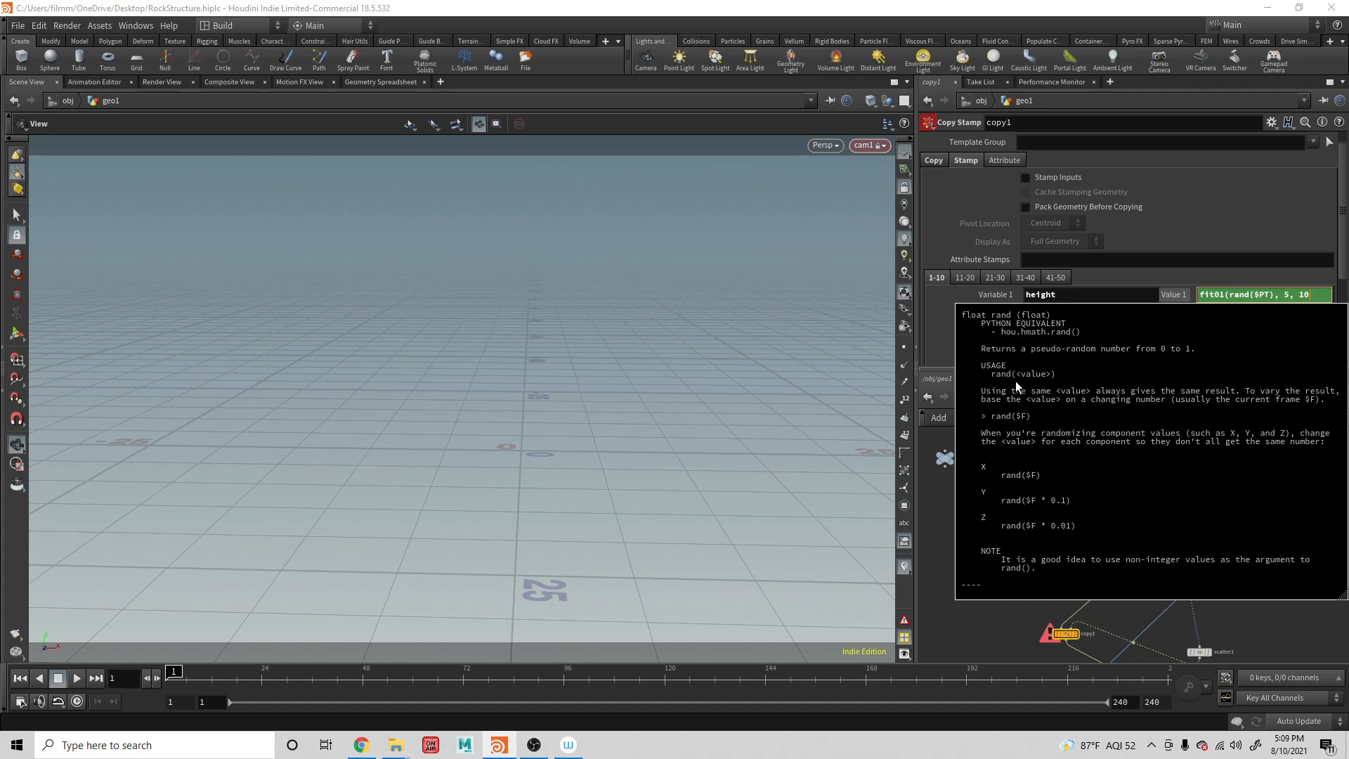
pyautogui.click(1273, 294)
pyautogui.write(')')
pyautogui.hotkey('ctrl', 'a')
pyautogui.click(1249, 298)
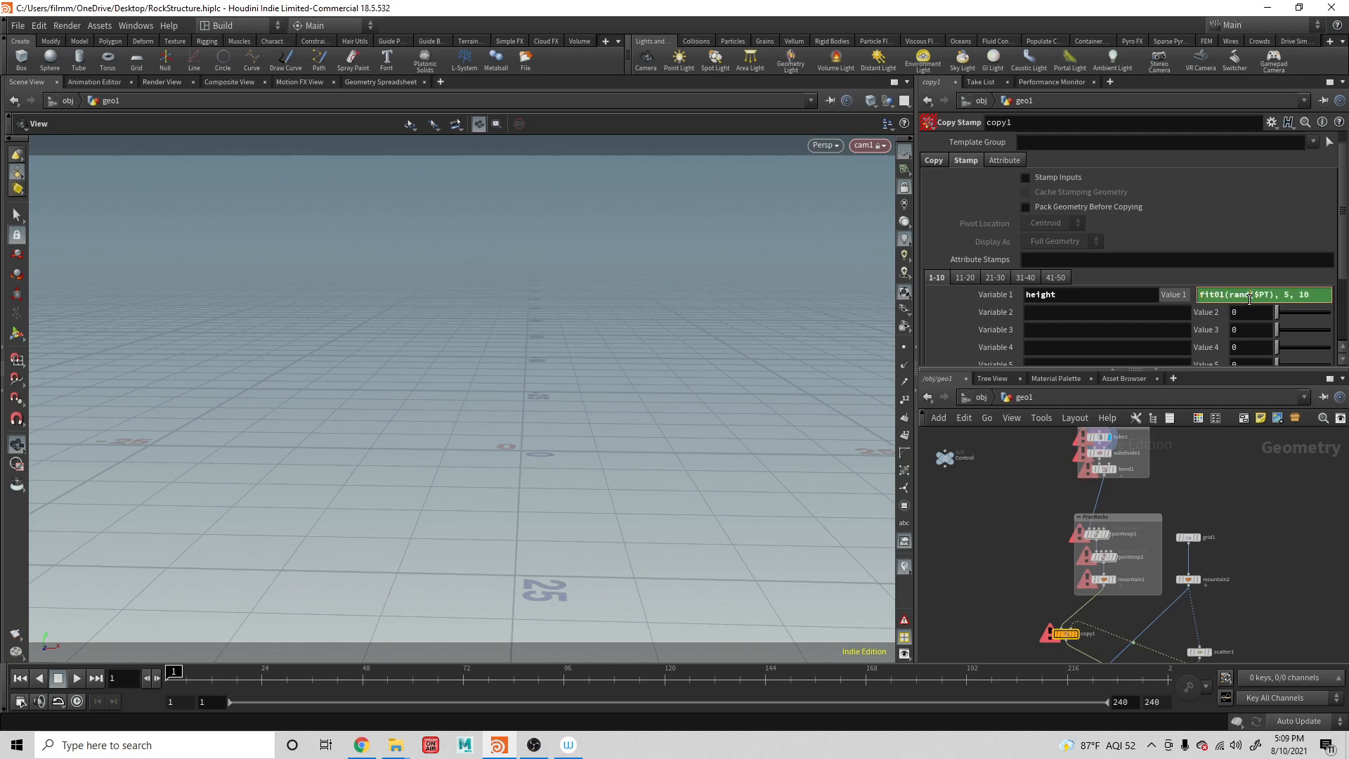
pyautogui.press('BackSpace')
pyautogui.press('BackSpace')
pyautogui.press('BackSpace')
pyautogui.press('BackSpace')
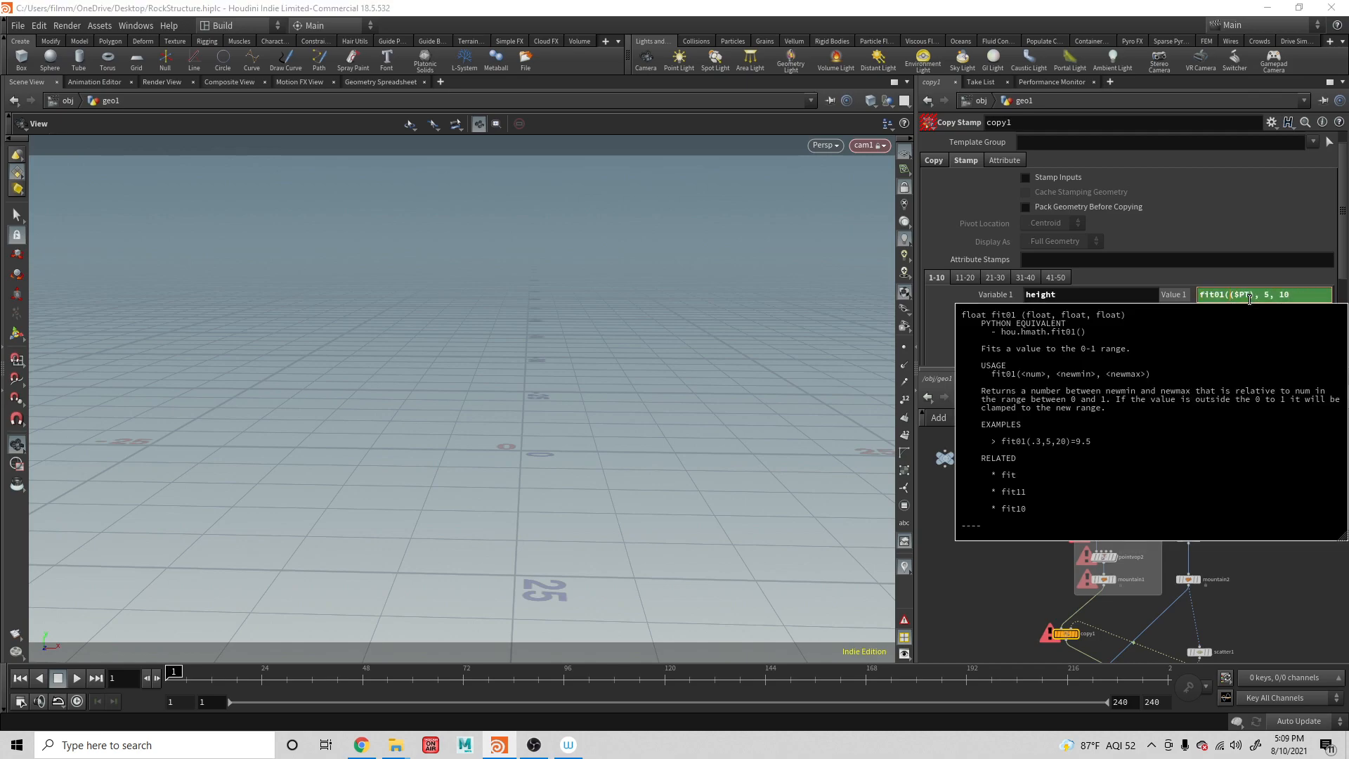
pyautogui.hotkey('ctrl', 'z')
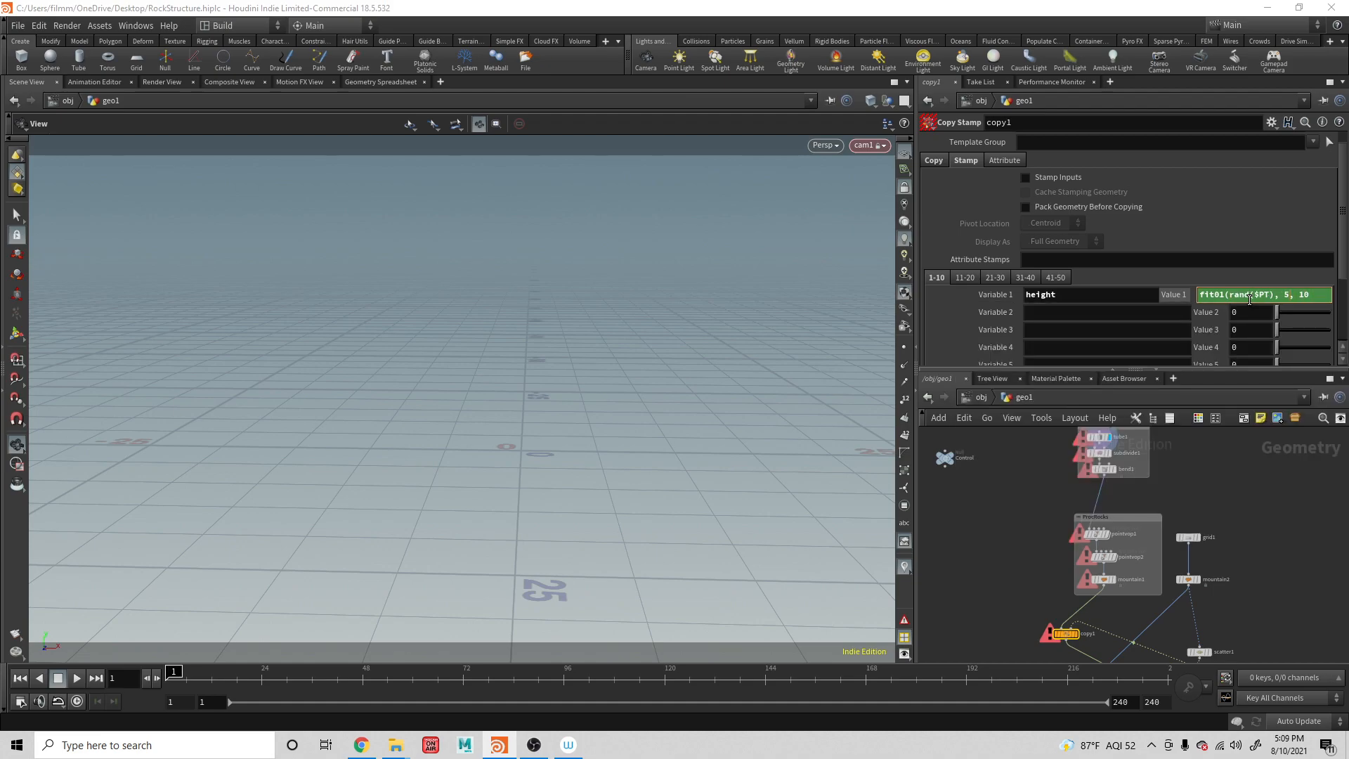
# Add parentheses so that copy1's stamp Value 1 expression reads fit01((rand($PT)), 5, 10 )
pyautogui.write(')')
pyautogui.write('(')
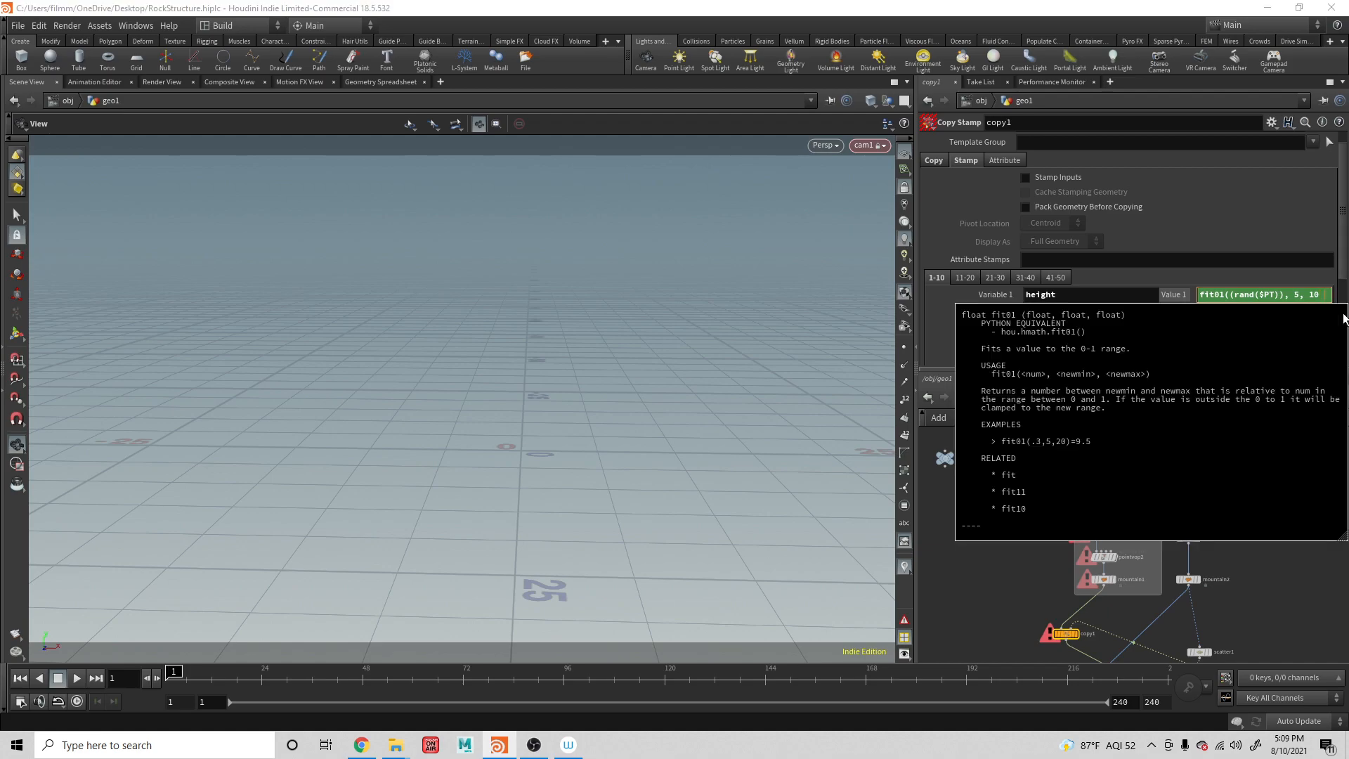
pyautogui.write(')')
pyautogui.press('Return')
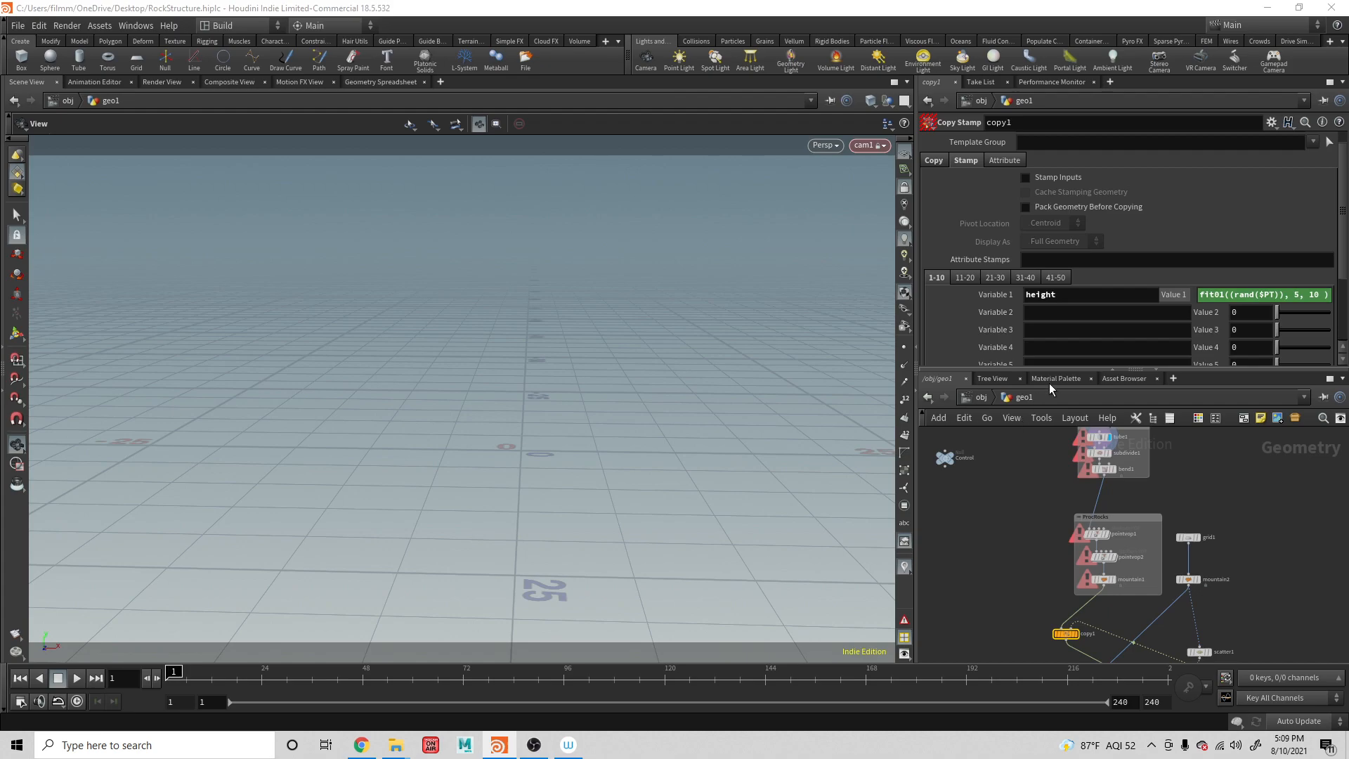
# Check copy1's rand($PT) term and tube1's parameters, and re-enter .8 as the default in the Control null's Height stamp expression
pyautogui.moveTo(1235, 295)
pyautogui.mouseDown()
pyautogui.moveTo(1270, 296)
pyautogui.moveTo(1231, 296)
pyautogui.mouseUp()
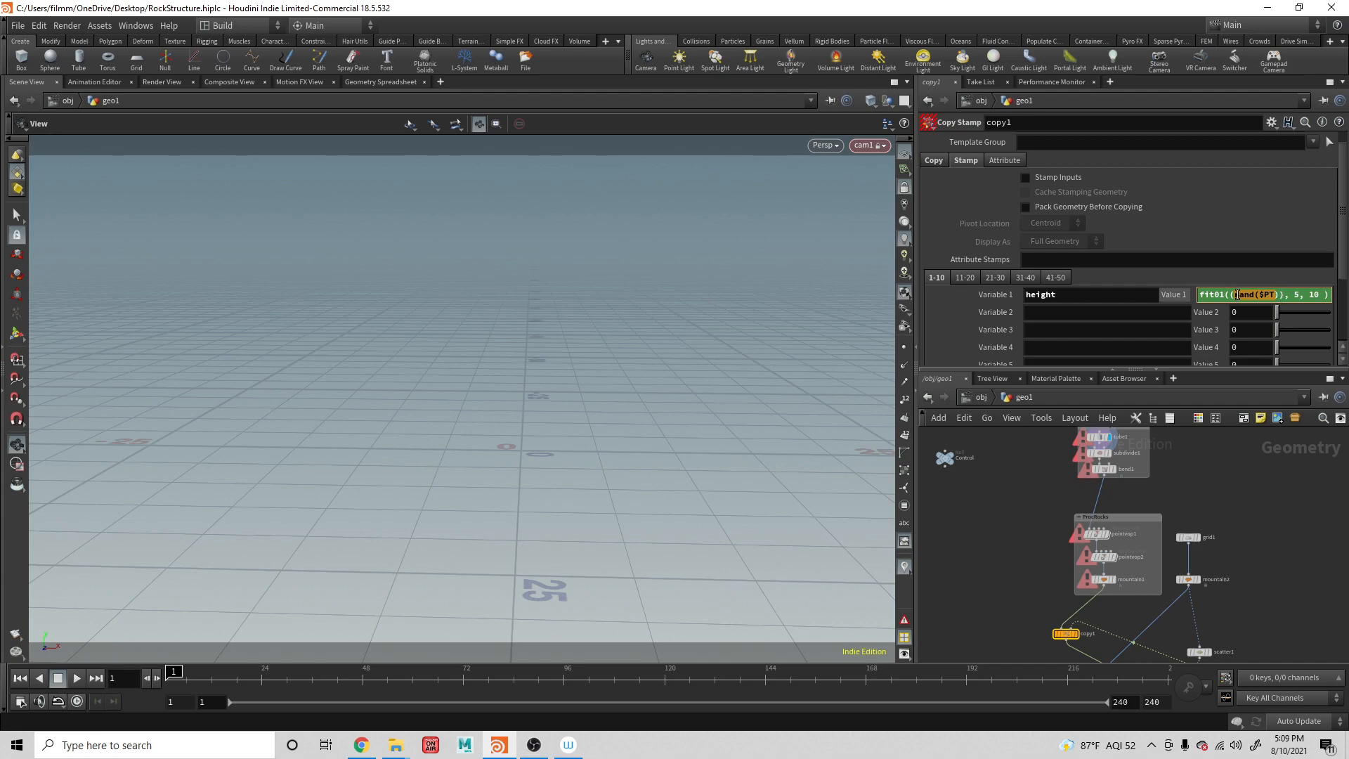
pyautogui.moveTo(1230, 296); pyautogui.dragTo(1277, 298)
pyautogui.click(1104, 438)
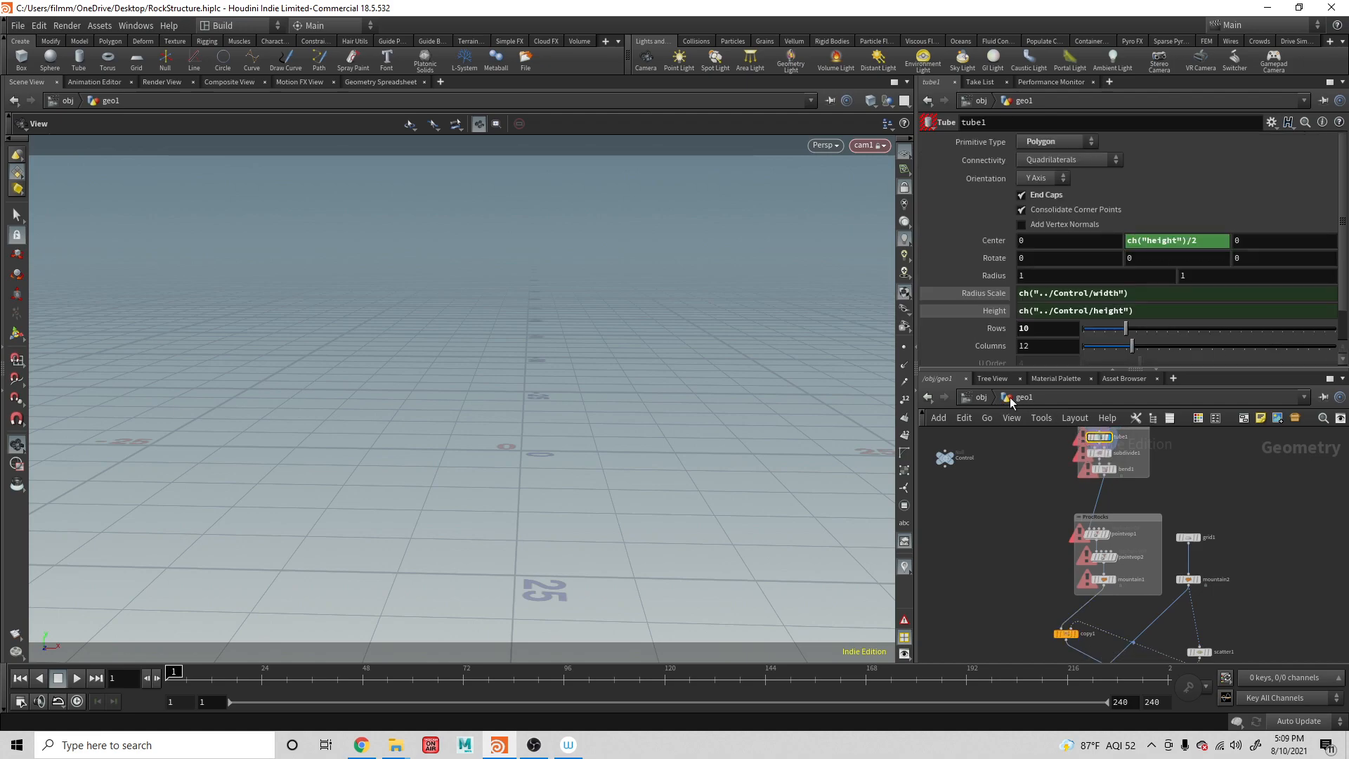
pyautogui.click(945, 458)
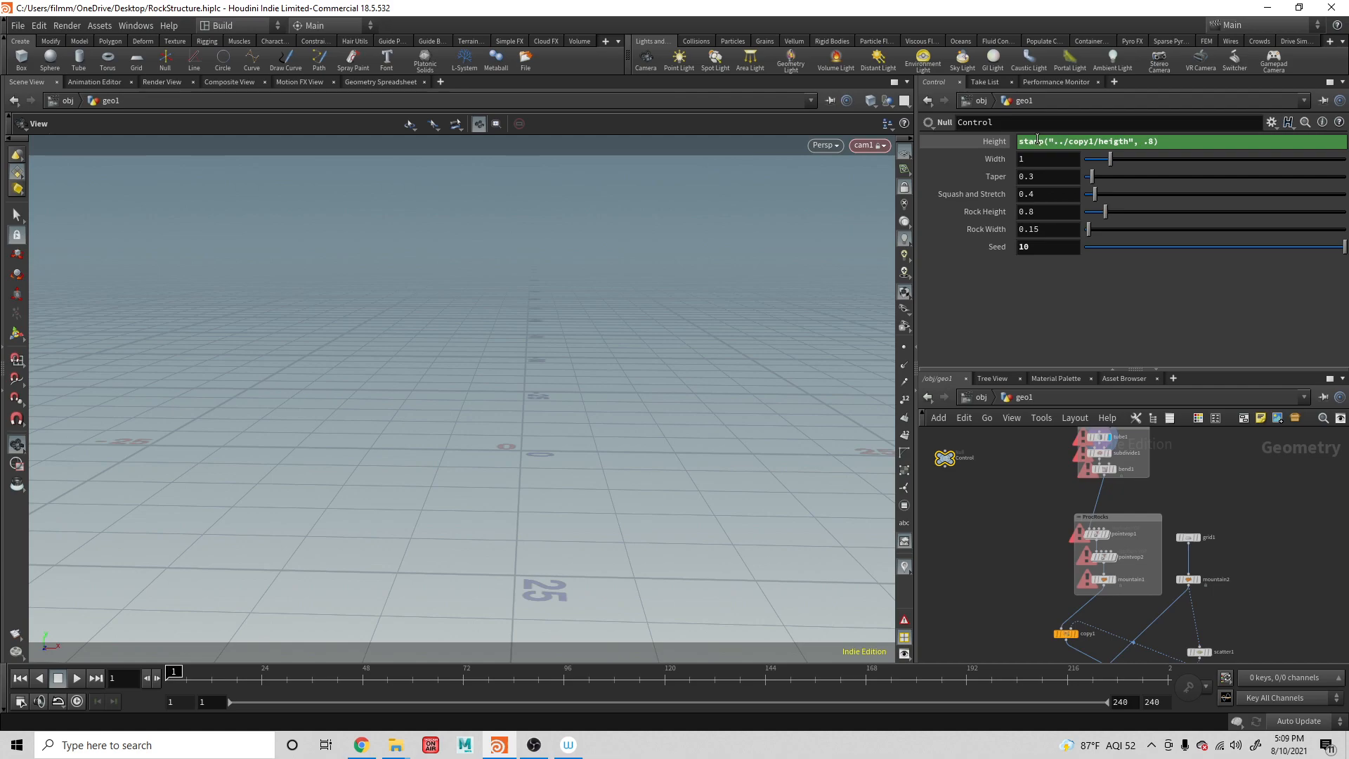
pyautogui.doubleClick(1148, 143)
pyautogui.write('.8')
pyautogui.moveTo(1073, 643)
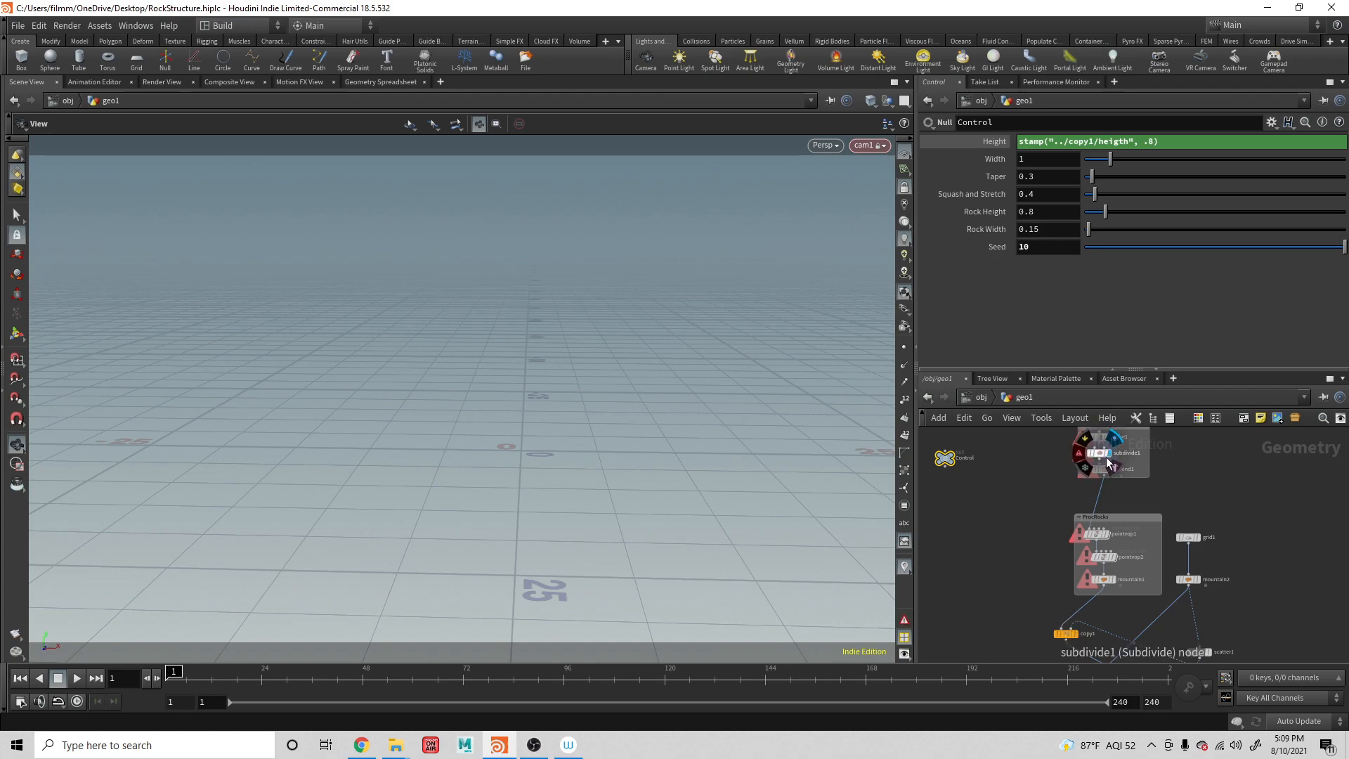
# Try wiring the Control null into tube1's input, and display the bend1 and copy1 nodes to test it
pyautogui.moveTo(938, 465); pyautogui.dragTo(1103, 532)
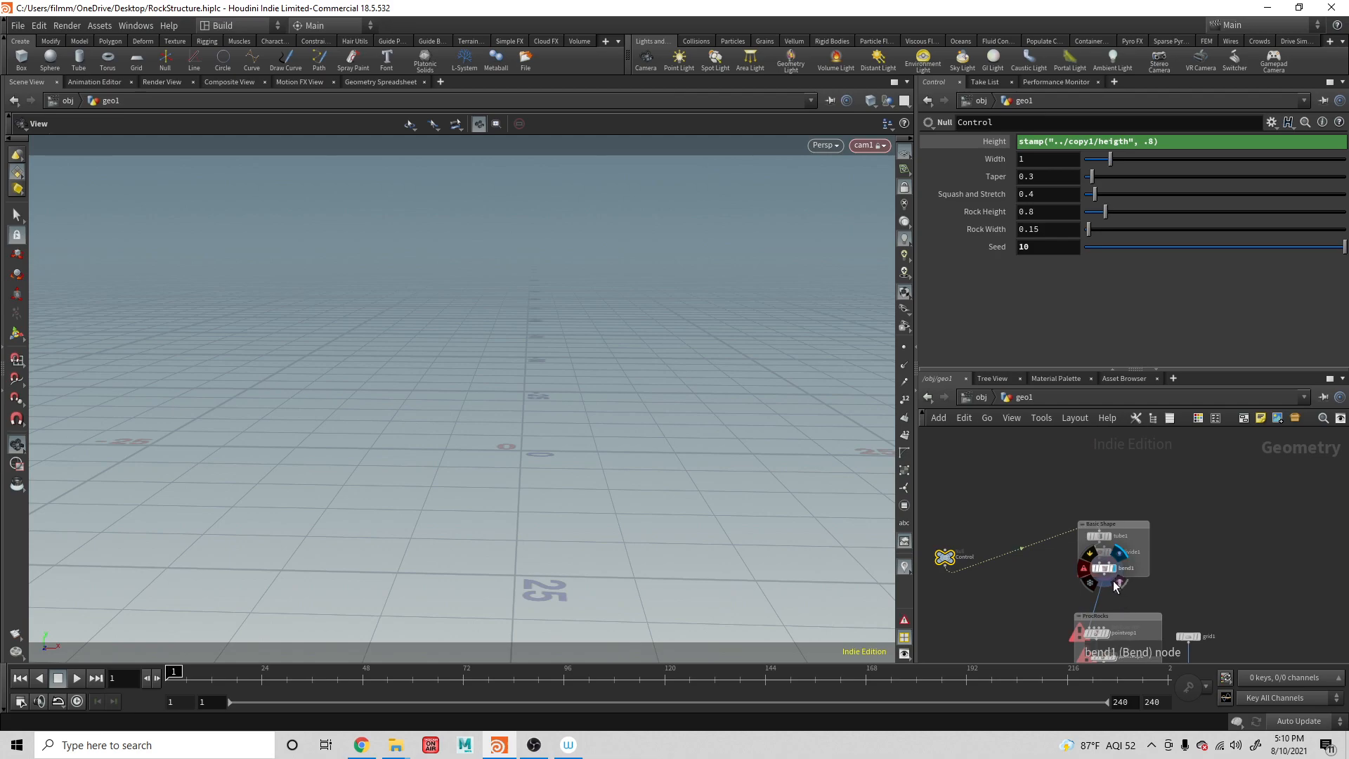
pyautogui.moveTo(642, 467); pyautogui.dragTo(641, 394, button='middle')
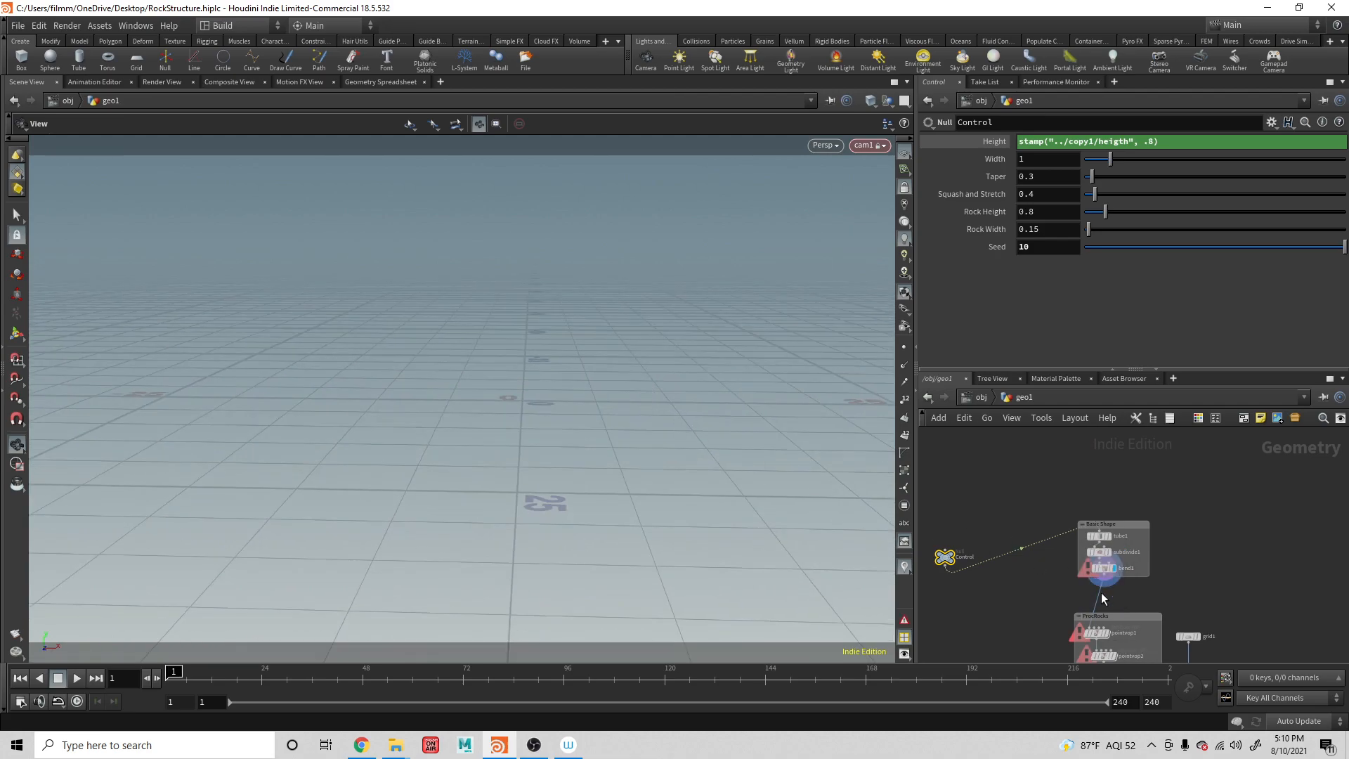
pyautogui.scroll(-3, 1101, 597)
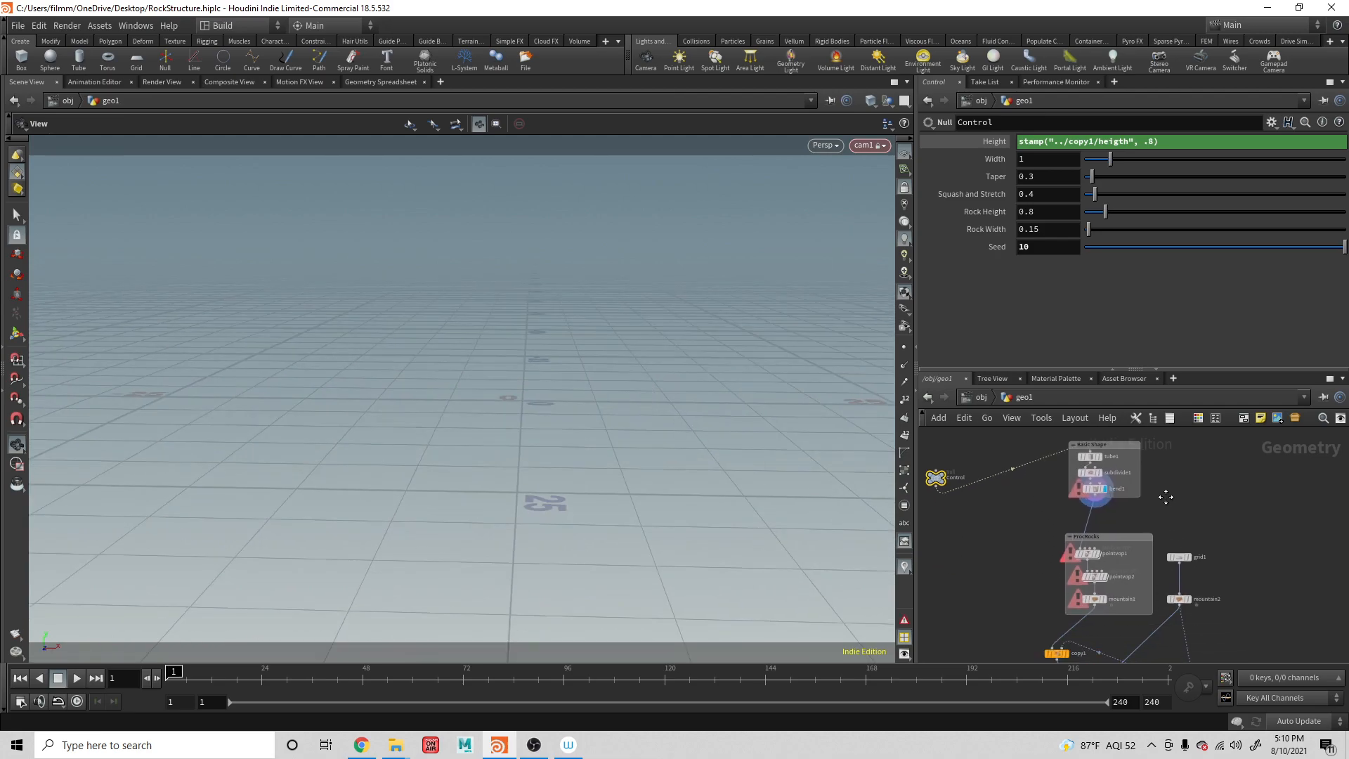
pyautogui.click(1046, 630)
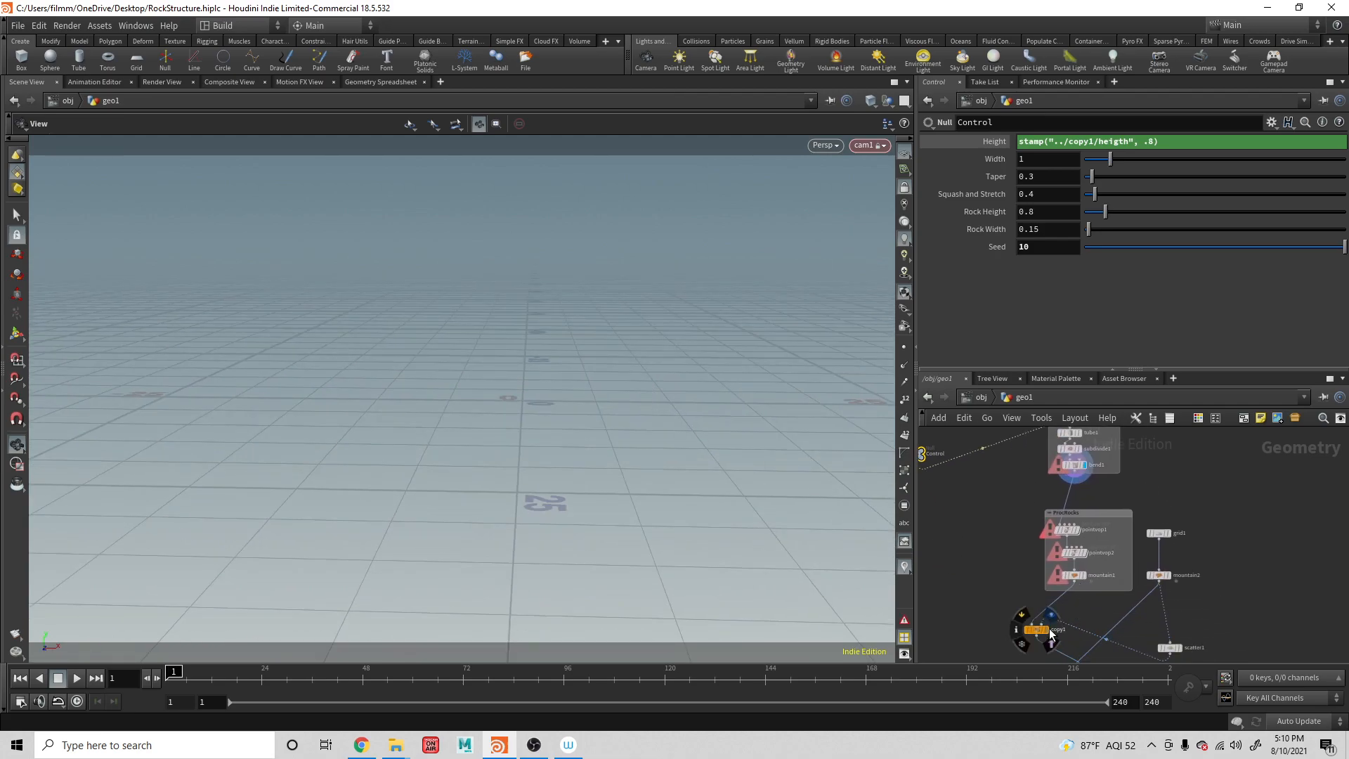
pyautogui.scroll(-1, 1091, 575)
pyautogui.scroll(-2, 1091, 575)
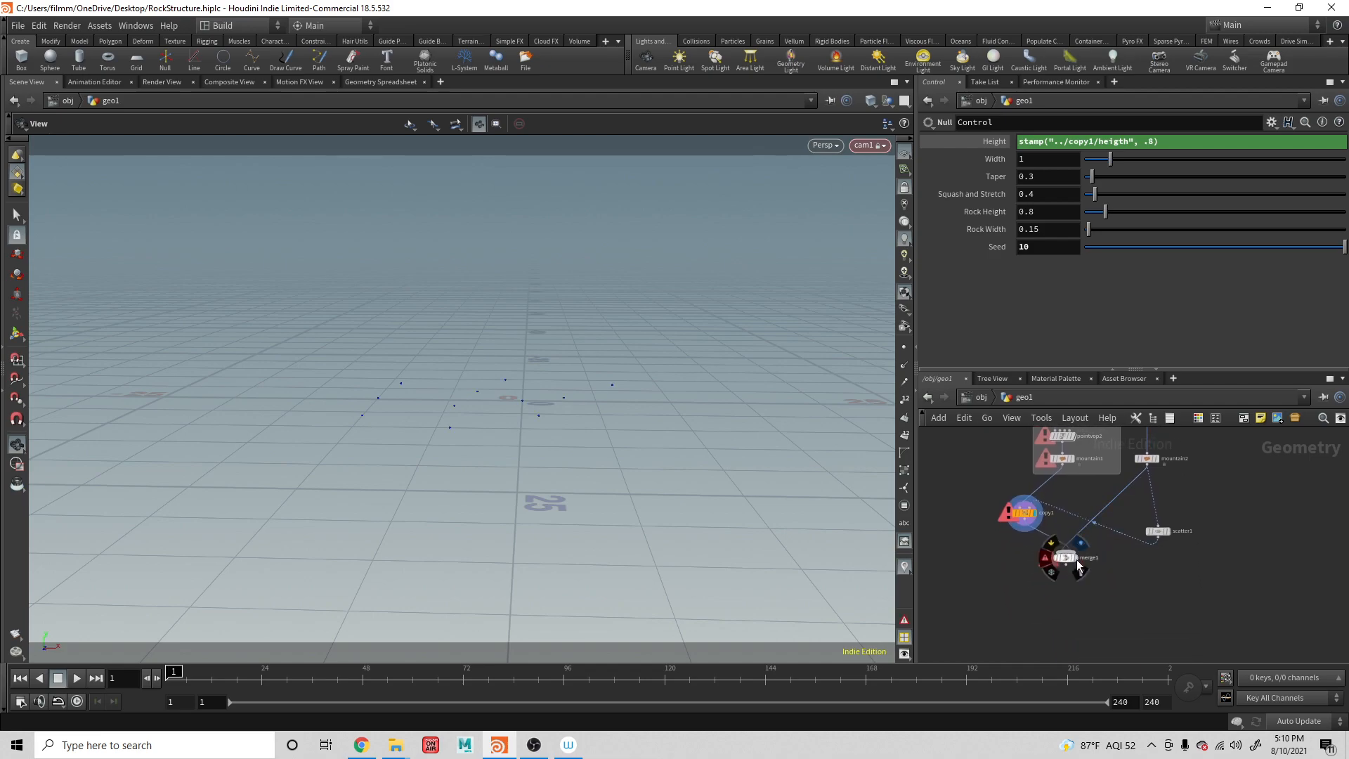
# Display the merge1 node and the tube1 node, and frame the viewport on tube1's output for inspection
pyautogui.click(1077, 559)
pyautogui.scroll(2, 1094, 499)
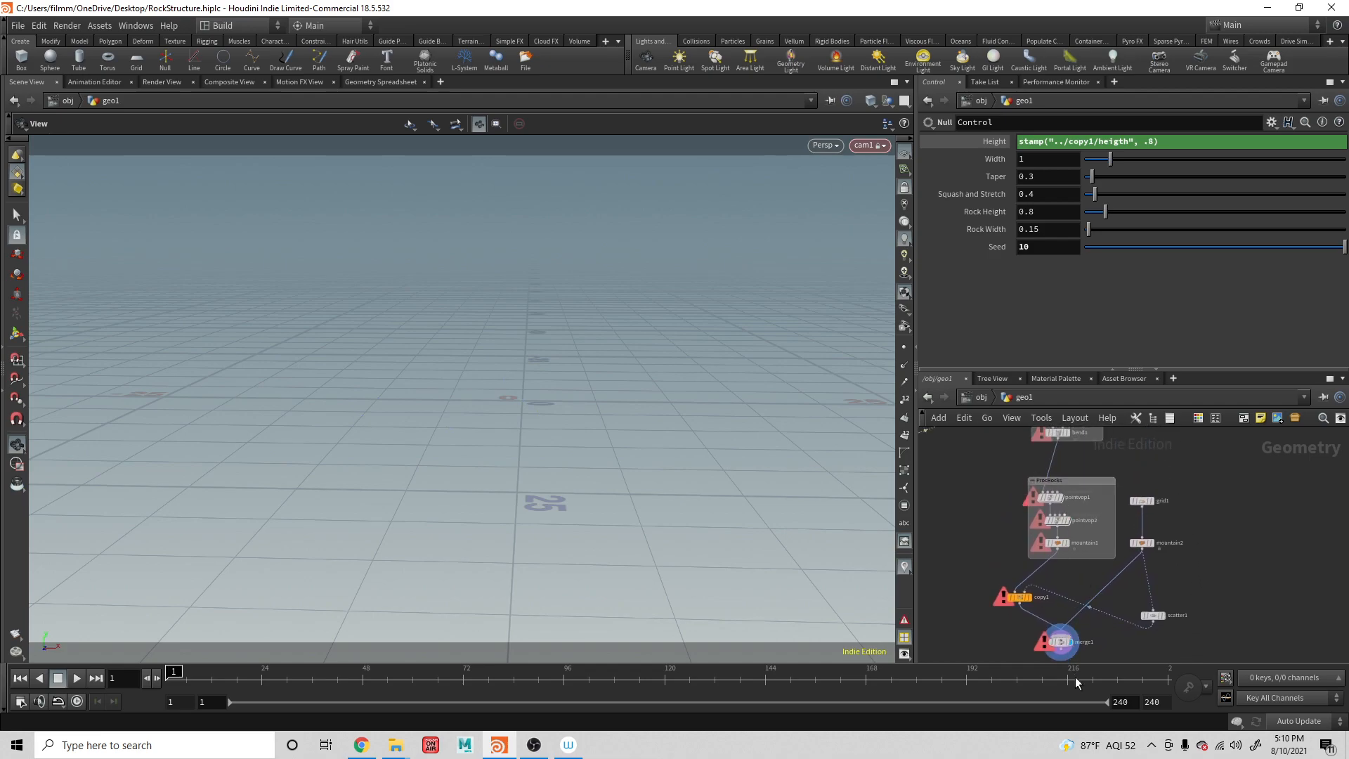
pyautogui.scroll(3, 1130, 469)
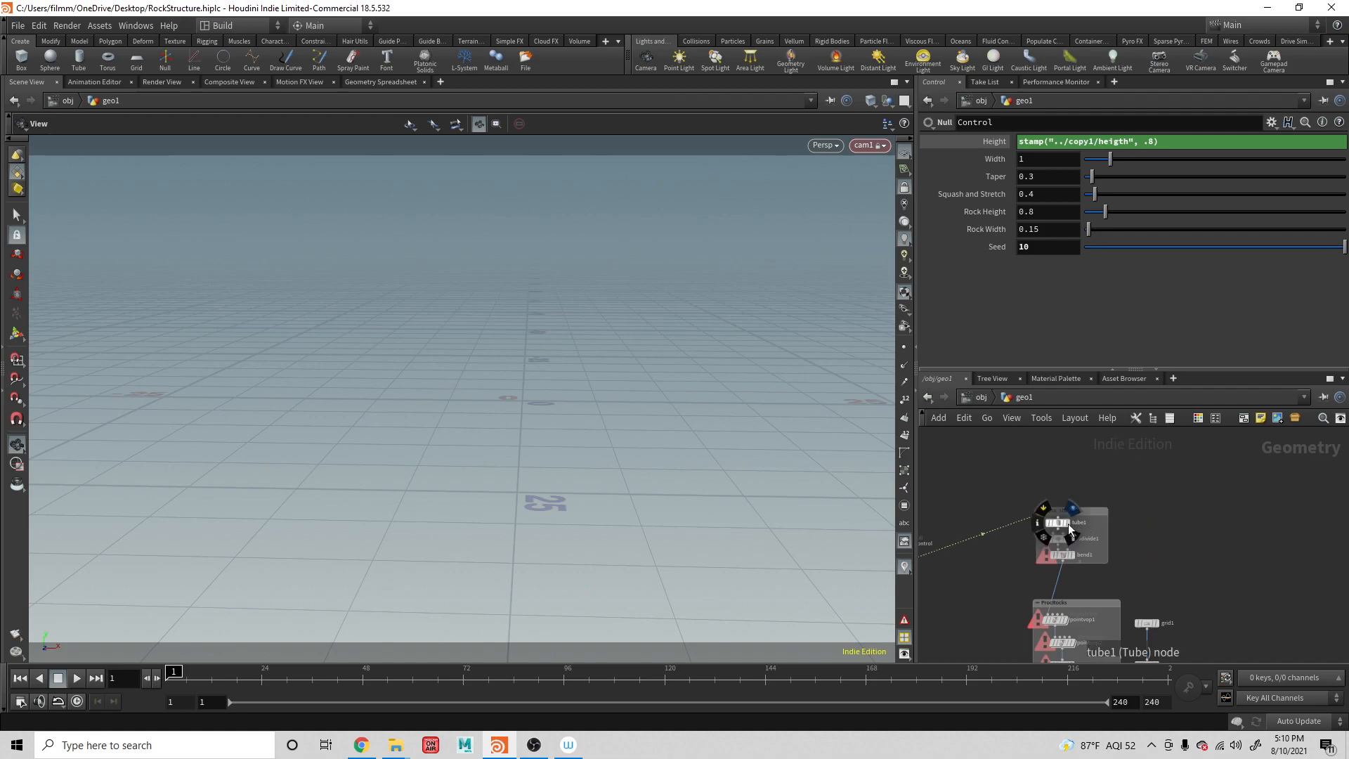
pyautogui.press('f')
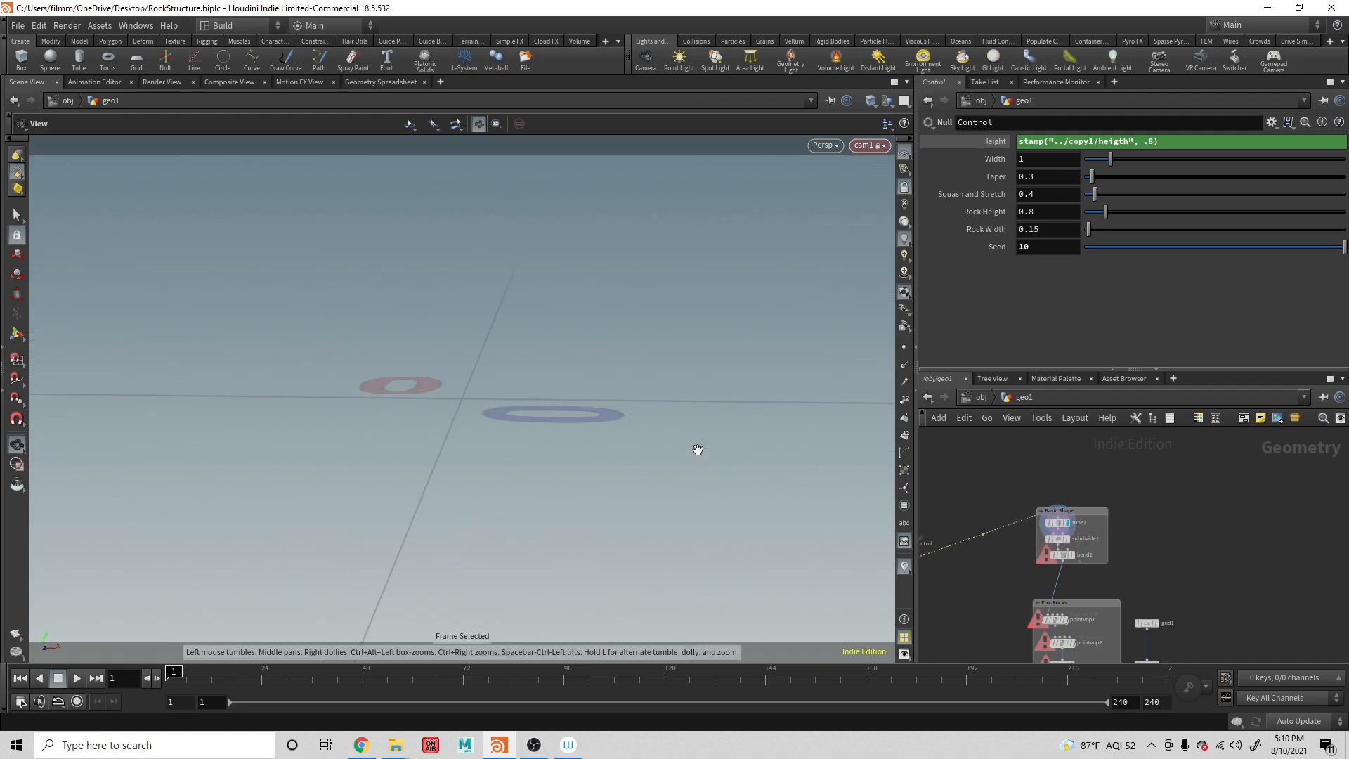
pyautogui.moveTo(672, 450); pyautogui.dragTo(694, 416)
pyautogui.scroll(-10, 694, 417)
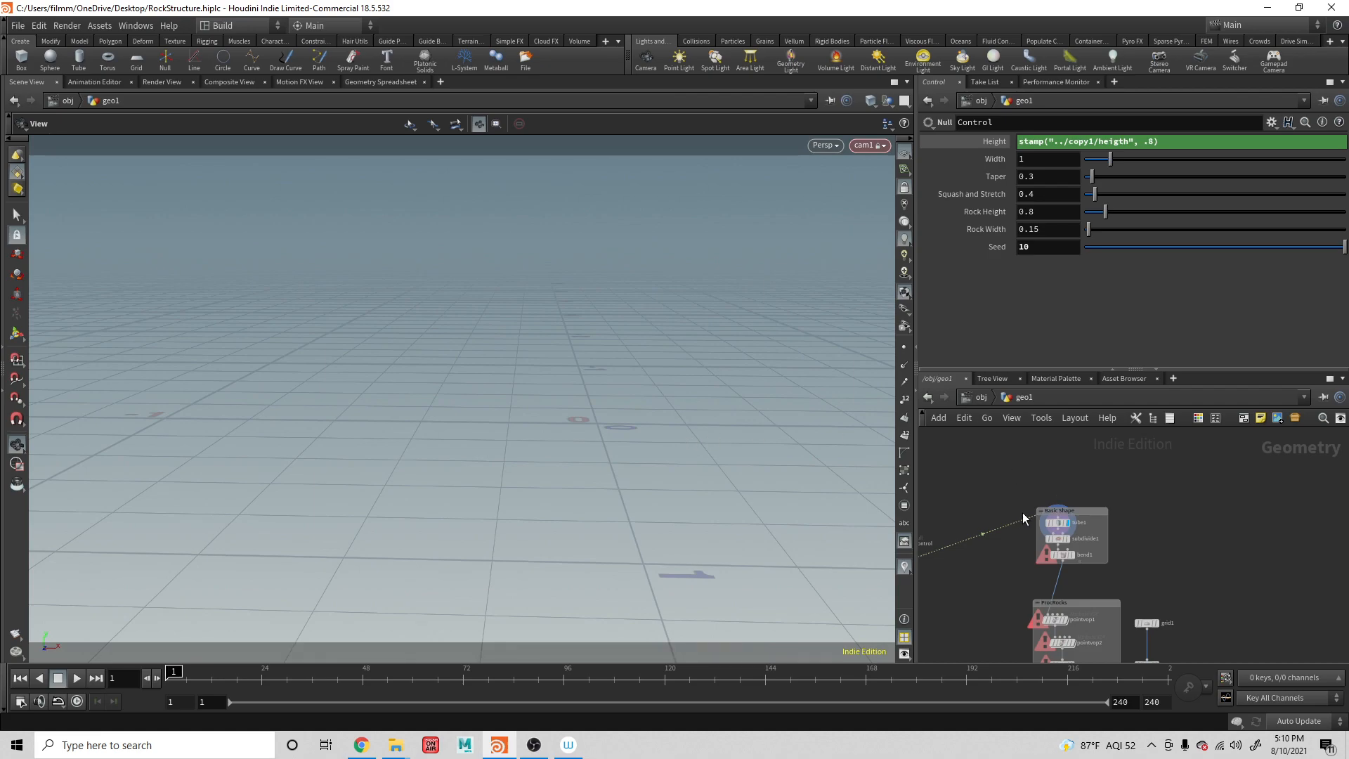
# Cut the wire between the Control null and tube1
pyautogui.press('y')
pyautogui.moveTo(1015, 466); pyautogui.dragTo(984, 592)
pyautogui.moveTo(972, 555); pyautogui.dragTo(1056, 535, button='middle')
pyautogui.press('super')
# Compare the Control null's Height stamp expression with the Variable 1 name in copy1's stamp settings
pyautogui.click(989, 524)
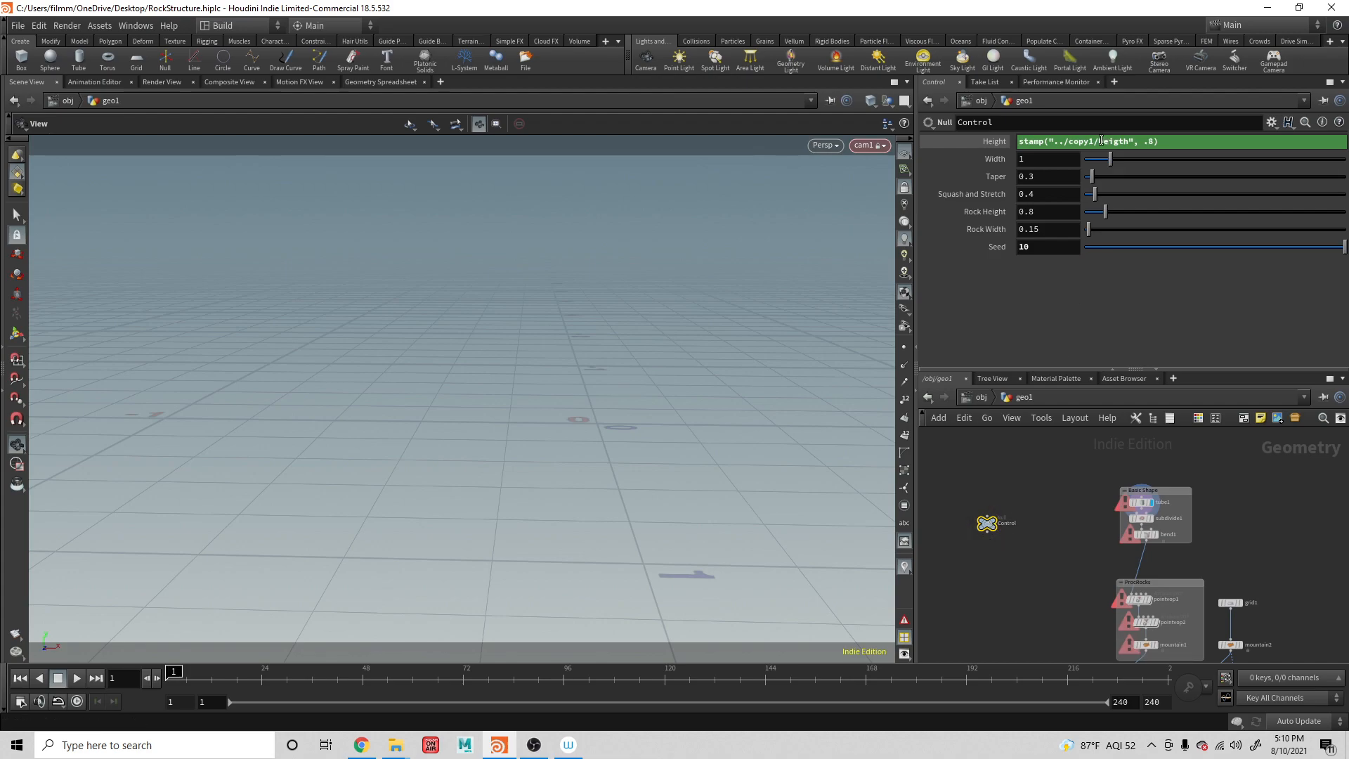
pyautogui.moveTo(1220, 585); pyautogui.dragTo(1170, 379, button='middle')
pyautogui.click(1060, 494)
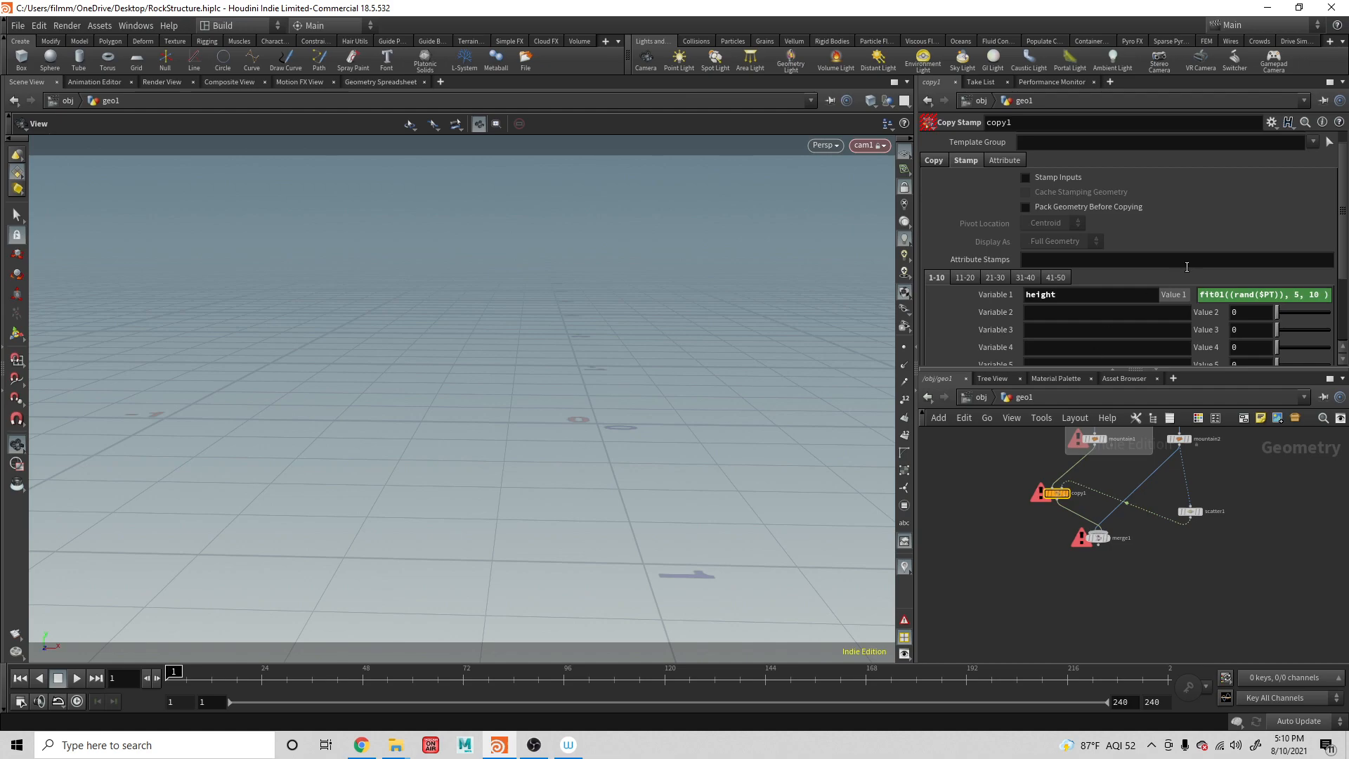
pyautogui.click(1068, 296)
pyautogui.doubleClick(1041, 295)
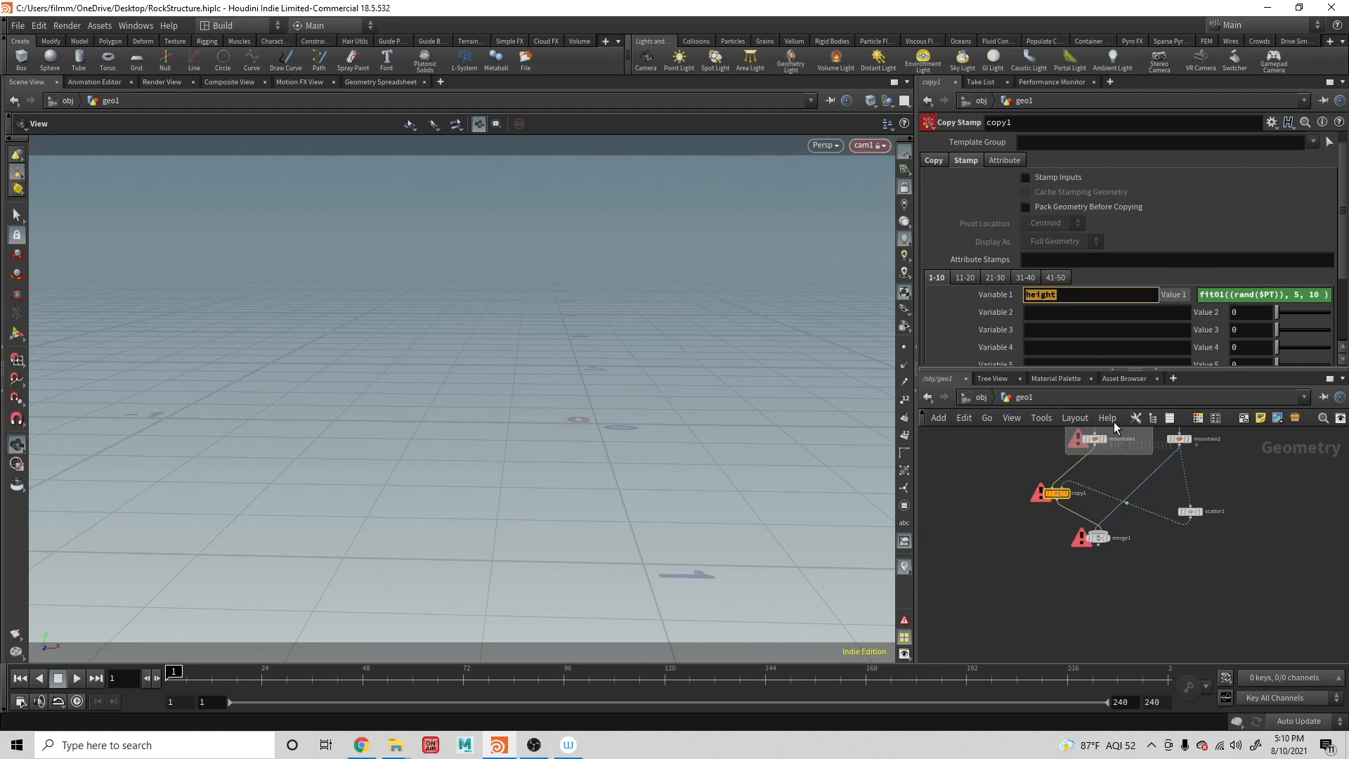
pyautogui.moveTo(1005, 430); pyautogui.dragTo(1033, 652, button='middle')
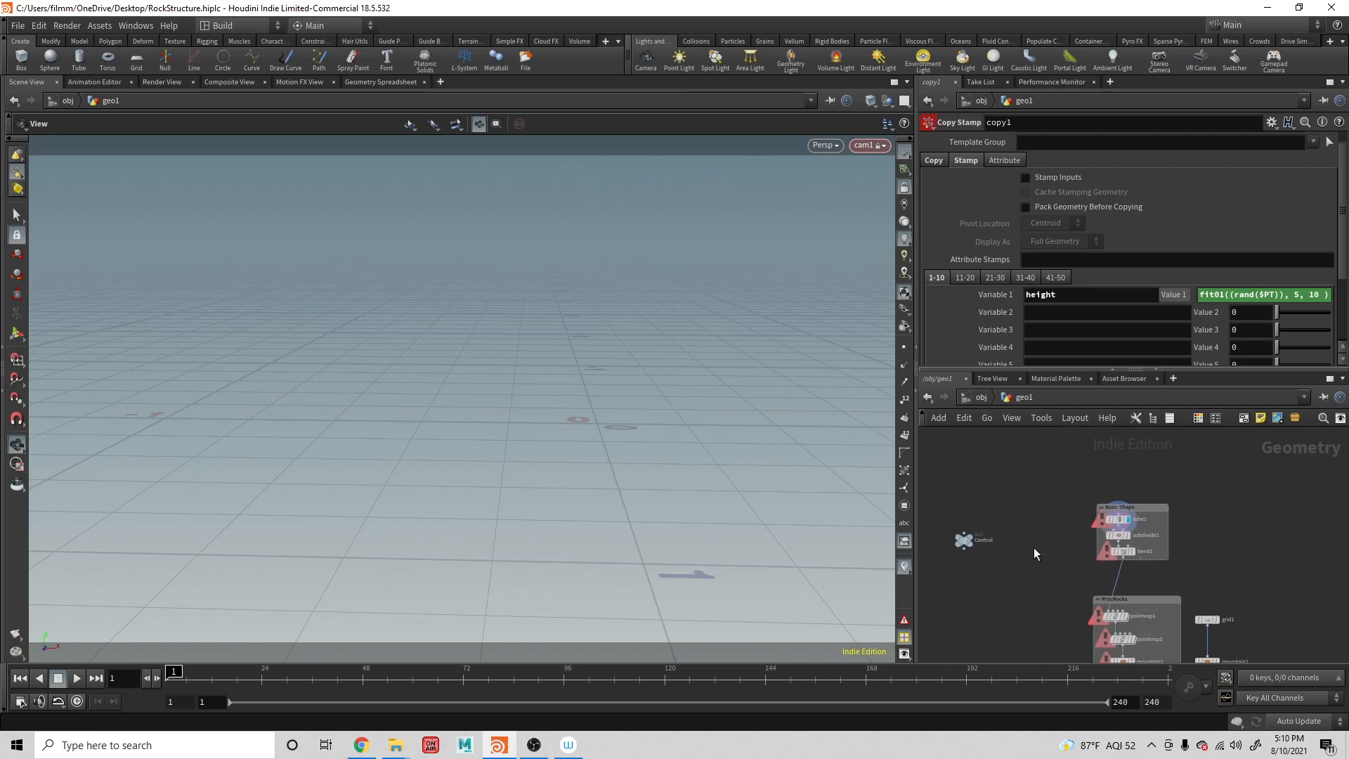
# Remove the misspelled variable name, default value and closing characters from the Control null's Height expression, leaving stamp("../copy1
pyautogui.click(964, 540)
pyautogui.click(1116, 140)
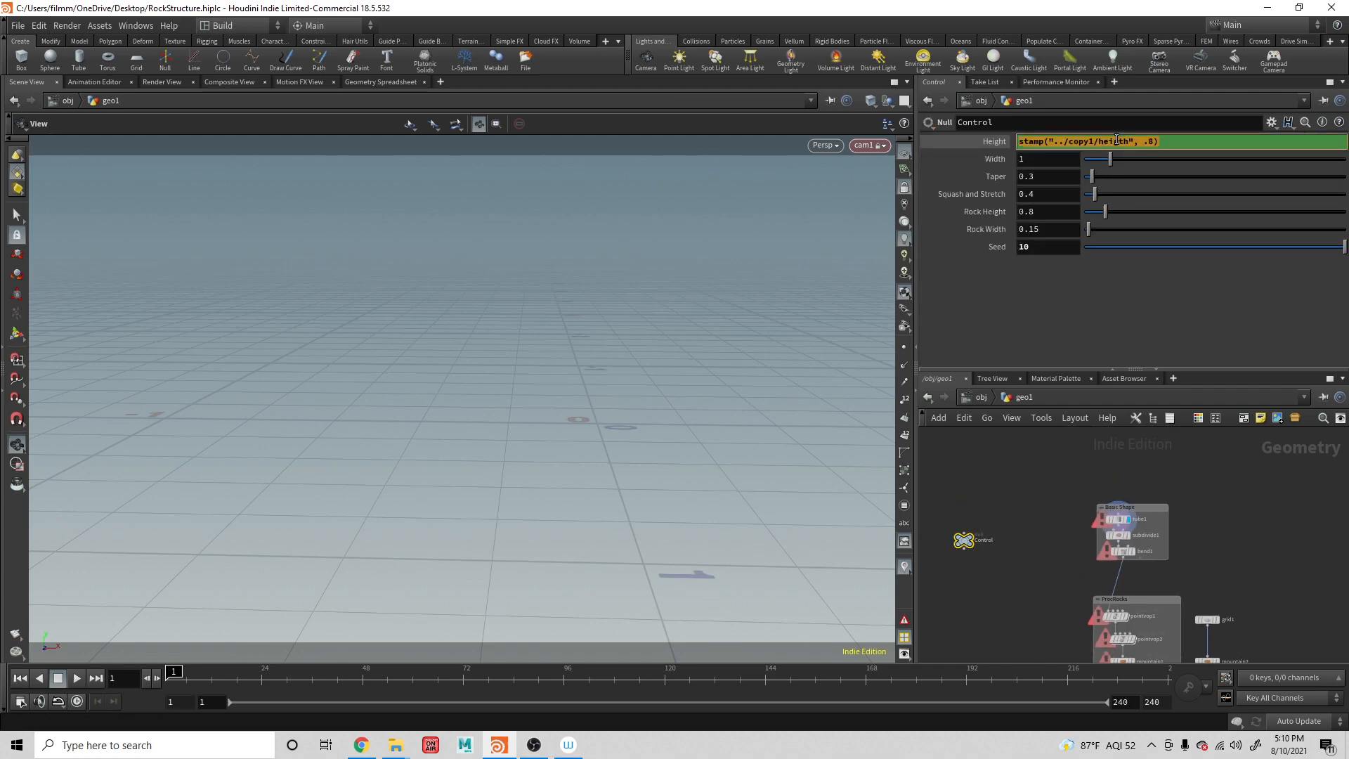
pyautogui.click(1130, 142)
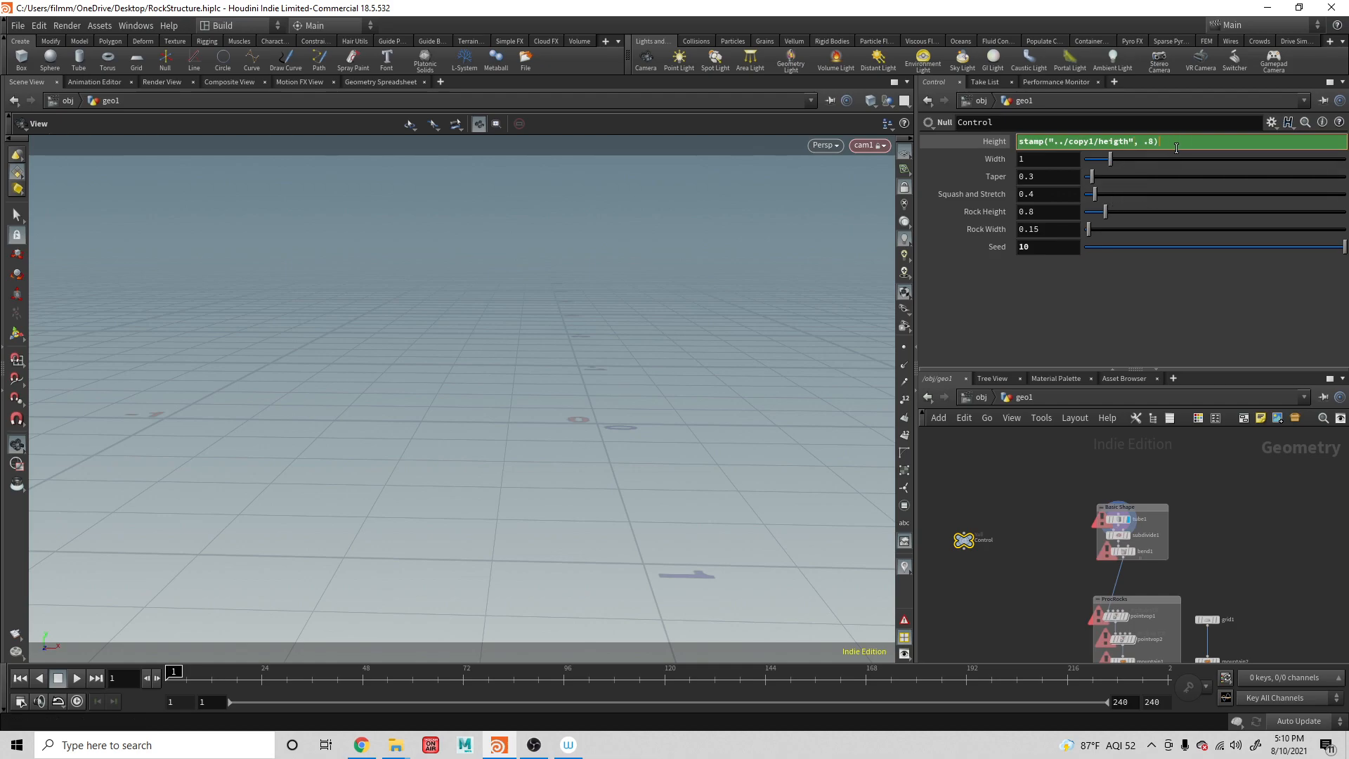
pyautogui.press('BackSpace')
pyautogui.press('BackSpace')
pyautogui.press('BackSpace')
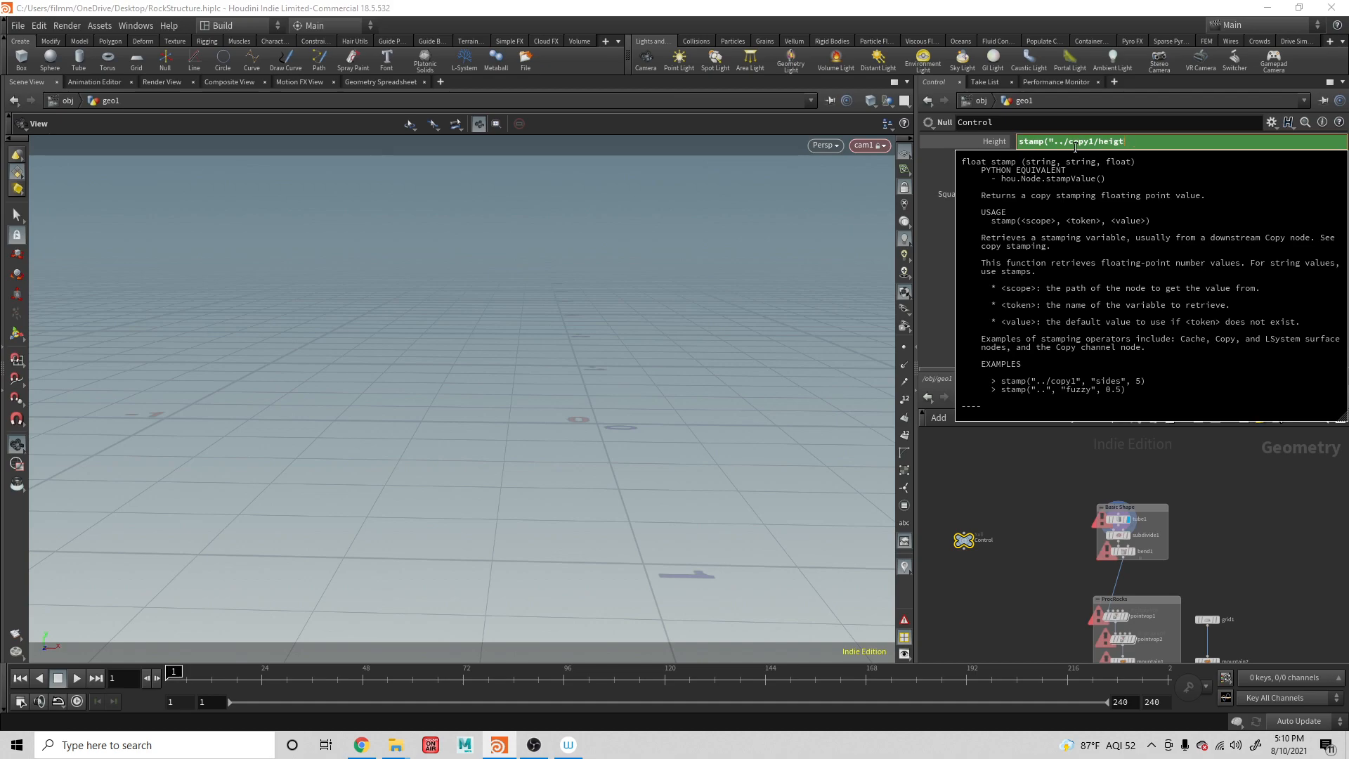
pyautogui.press('BackSpace')
pyautogui.press('BackSpace')
pyautogui.press('BackSpace')
pyautogui.press('BackSpace')
pyautogui.press('BackSpace')
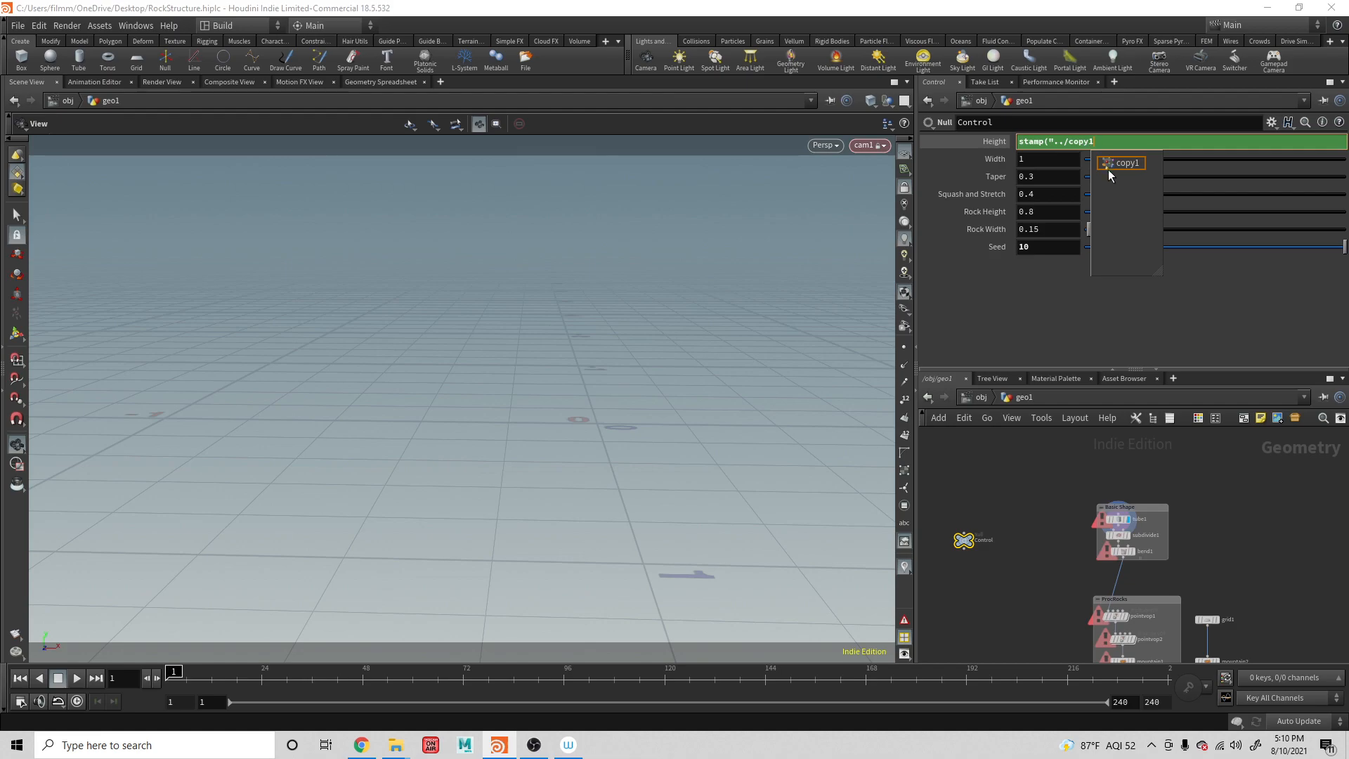
# Complete the Control null's Height expression as stamp("../copy1/", "height", .8)
pyautogui.write('/')
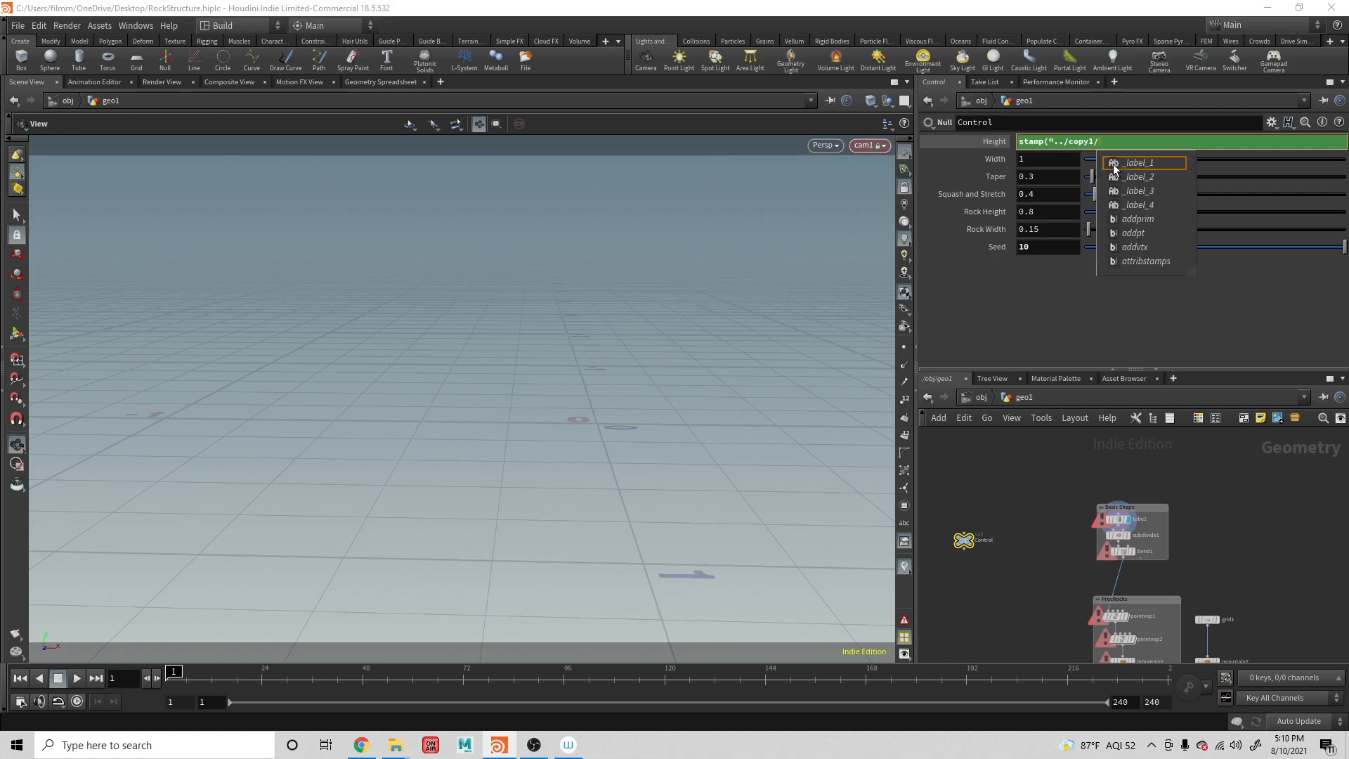
pyautogui.write('", \'height')
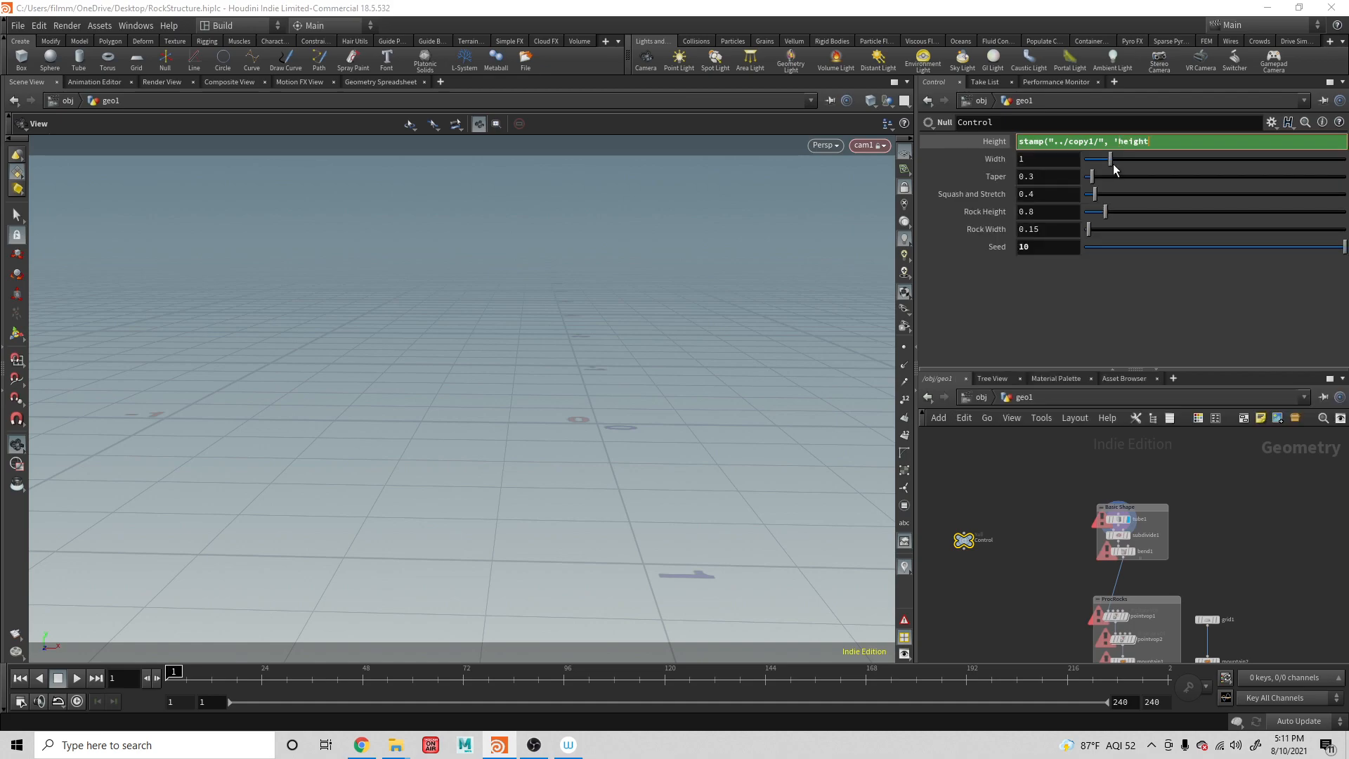
pyautogui.press('BackSpace')
pyautogui.write('"height", .8')
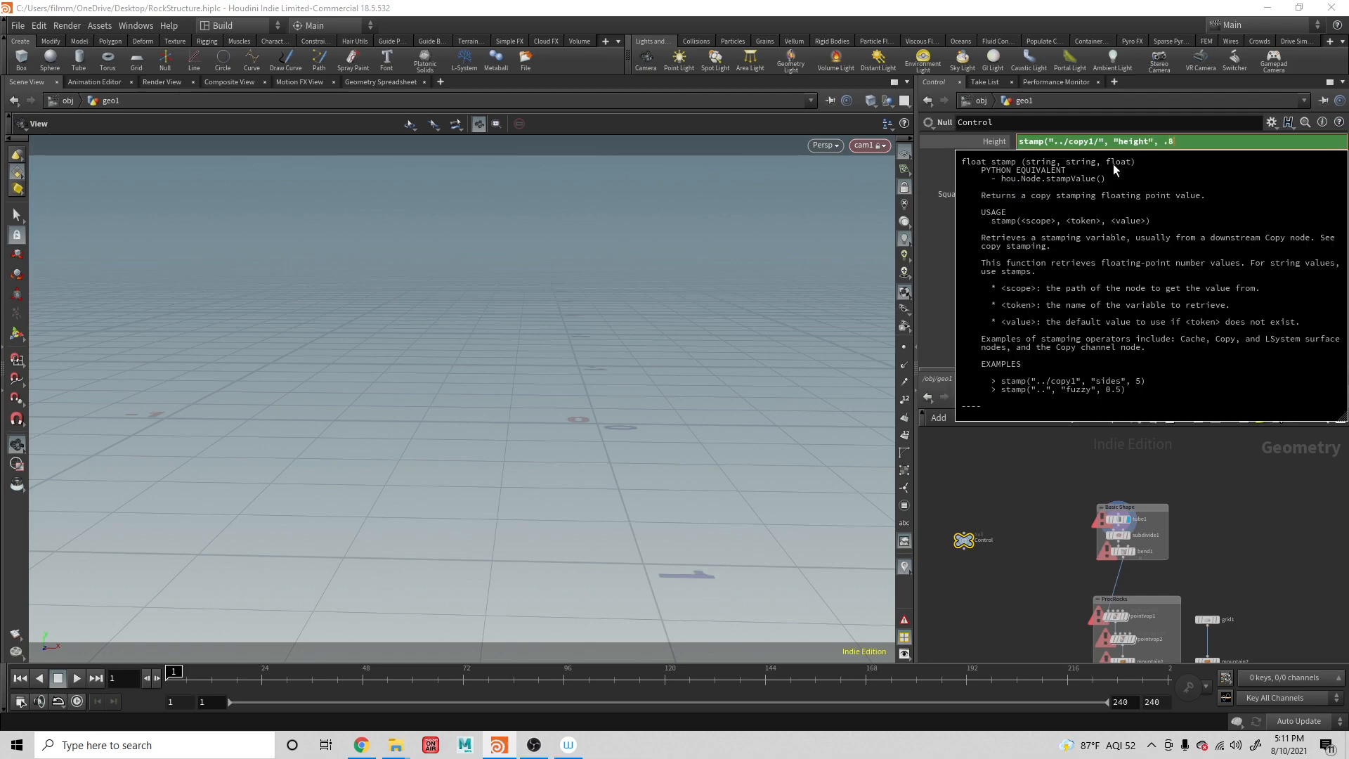
pyautogui.write(')')
pyautogui.press('Return')
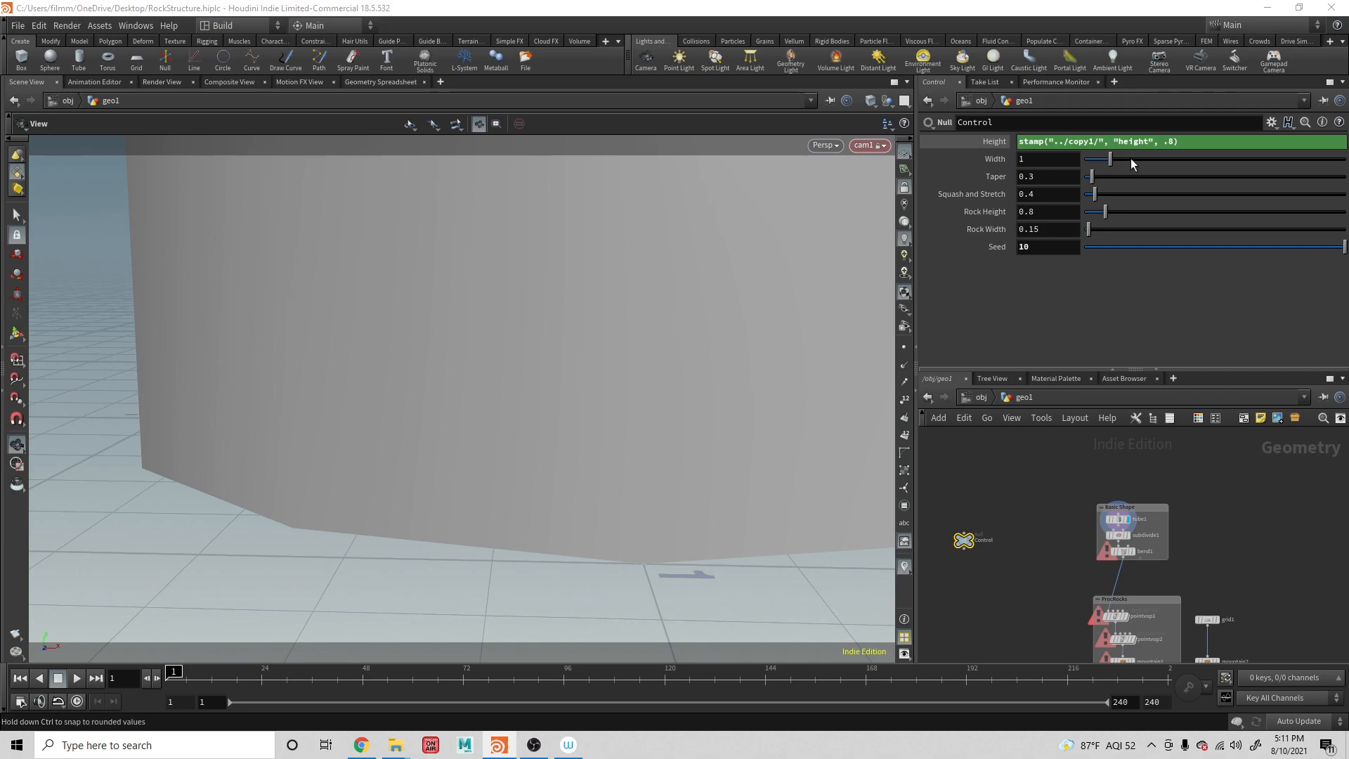
# Set copy1's Value 1 for the height stamp variable to fit01((rand($PT)), .5, 1 )
pyautogui.scroll(-8, 672, 480)
pyautogui.scroll(-2, 672, 480)
pyautogui.scroll(4, 669, 475)
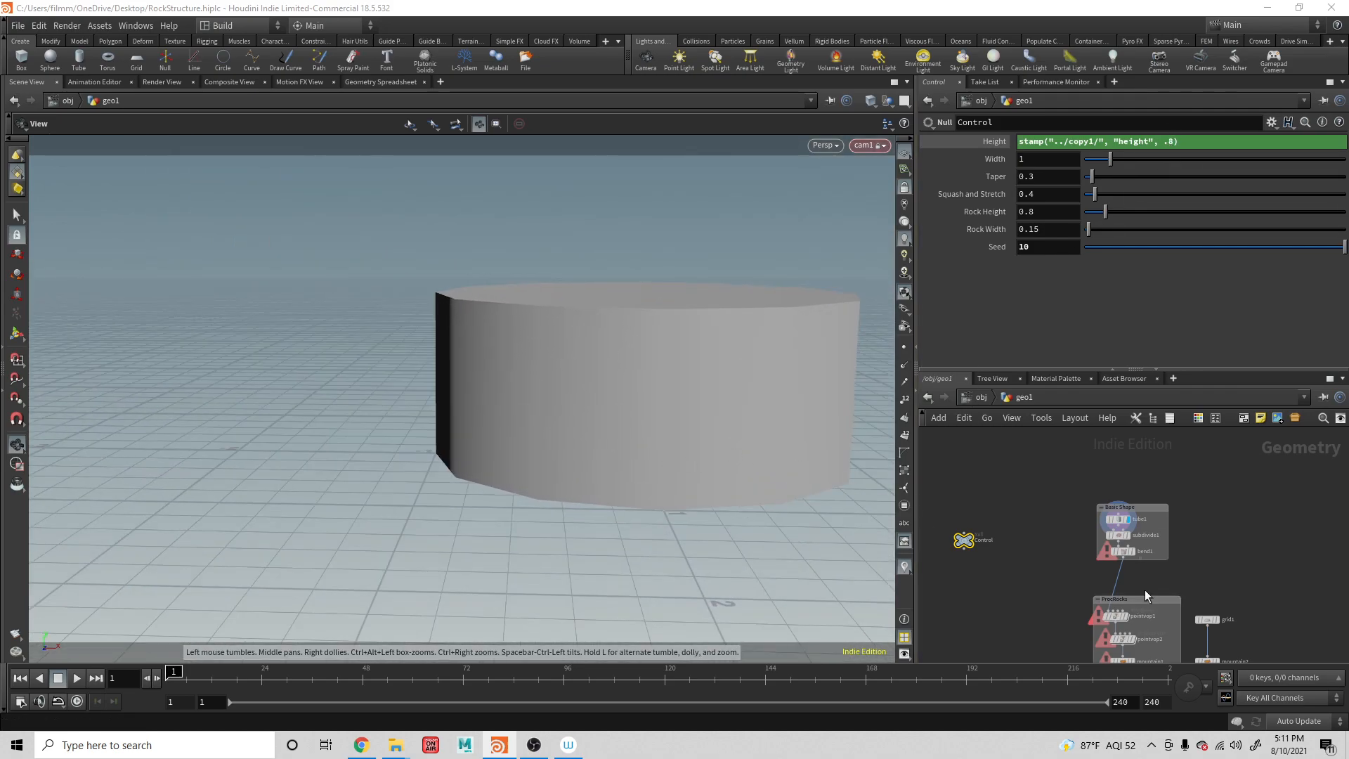
pyautogui.moveTo(1197, 559); pyautogui.dragTo(1165, 512, button='middle')
pyautogui.moveTo(1097, 597); pyautogui.dragTo(1088, 433, button='middle')
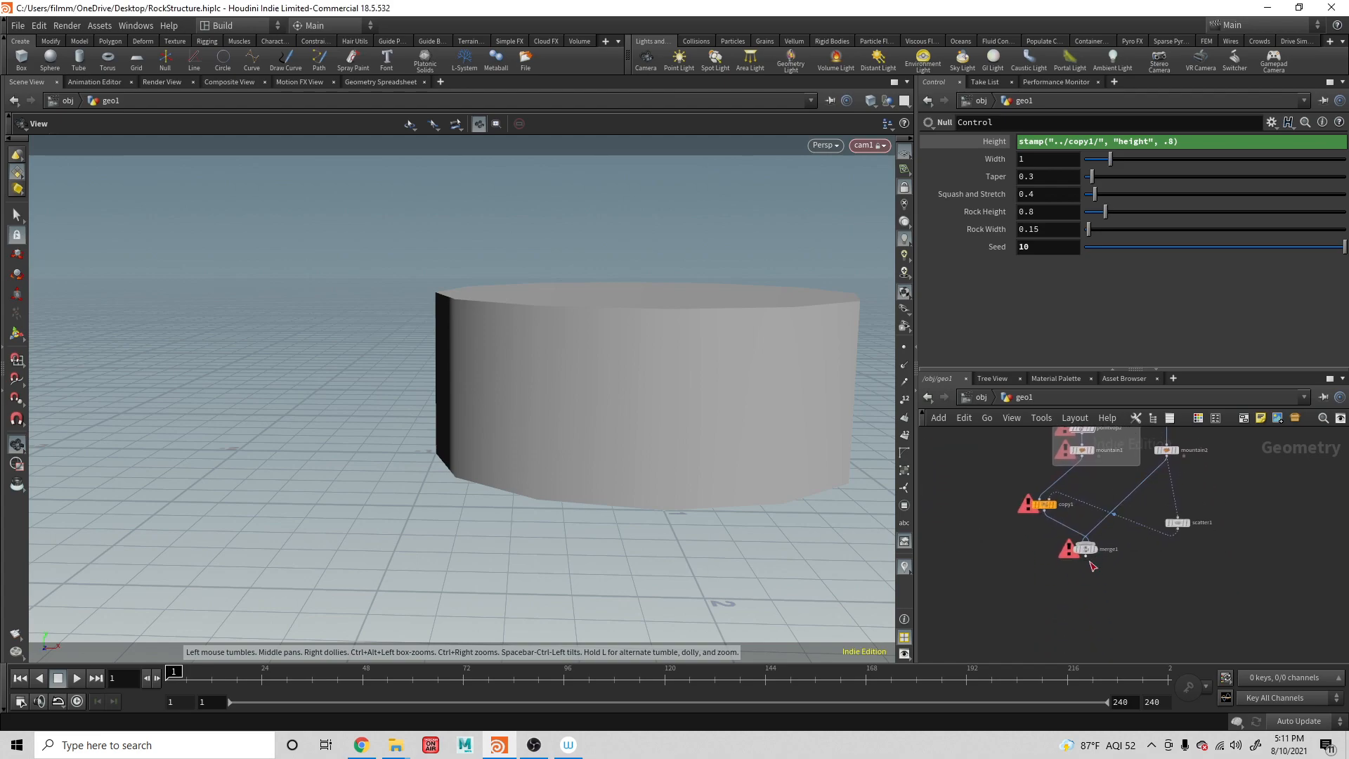
pyautogui.click(1047, 510)
pyautogui.press('Escape')
pyautogui.hotkey('ctrl', 'z')
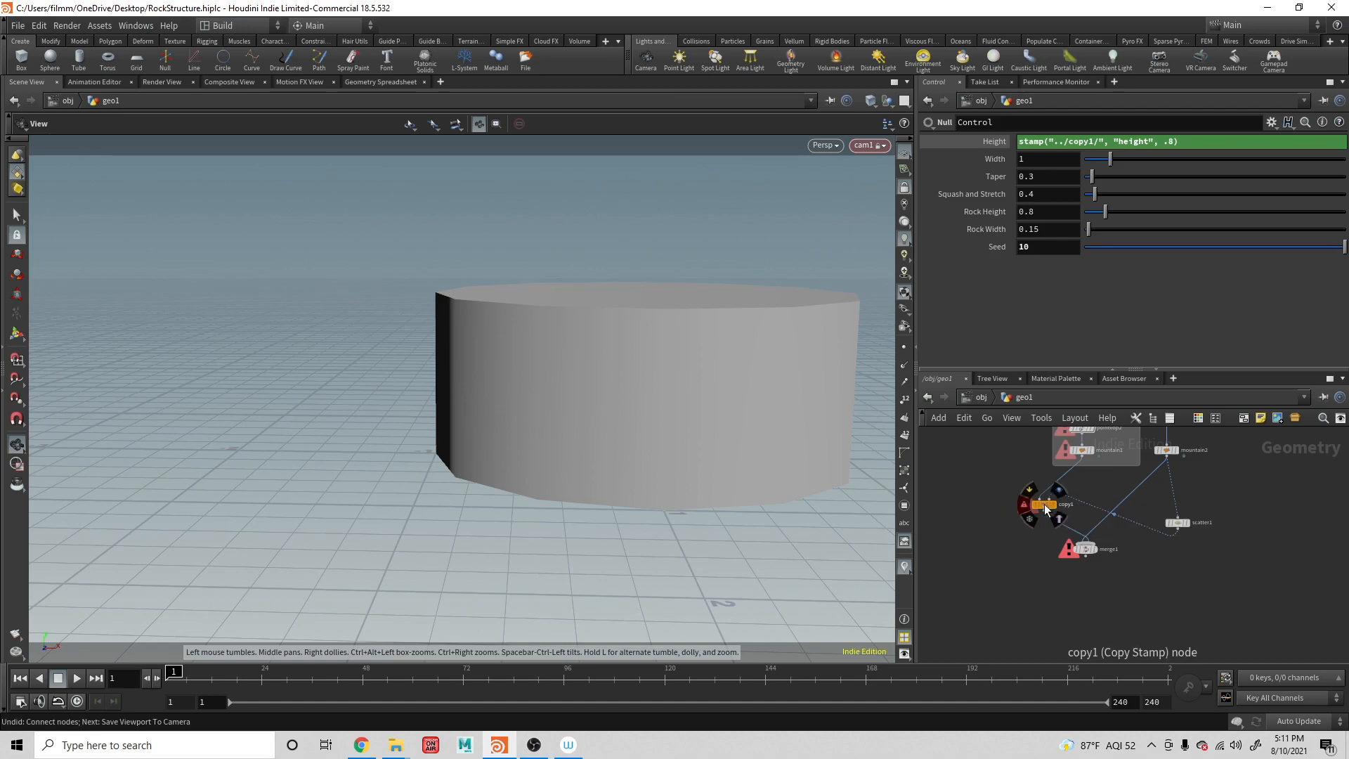
pyautogui.click(1045, 504)
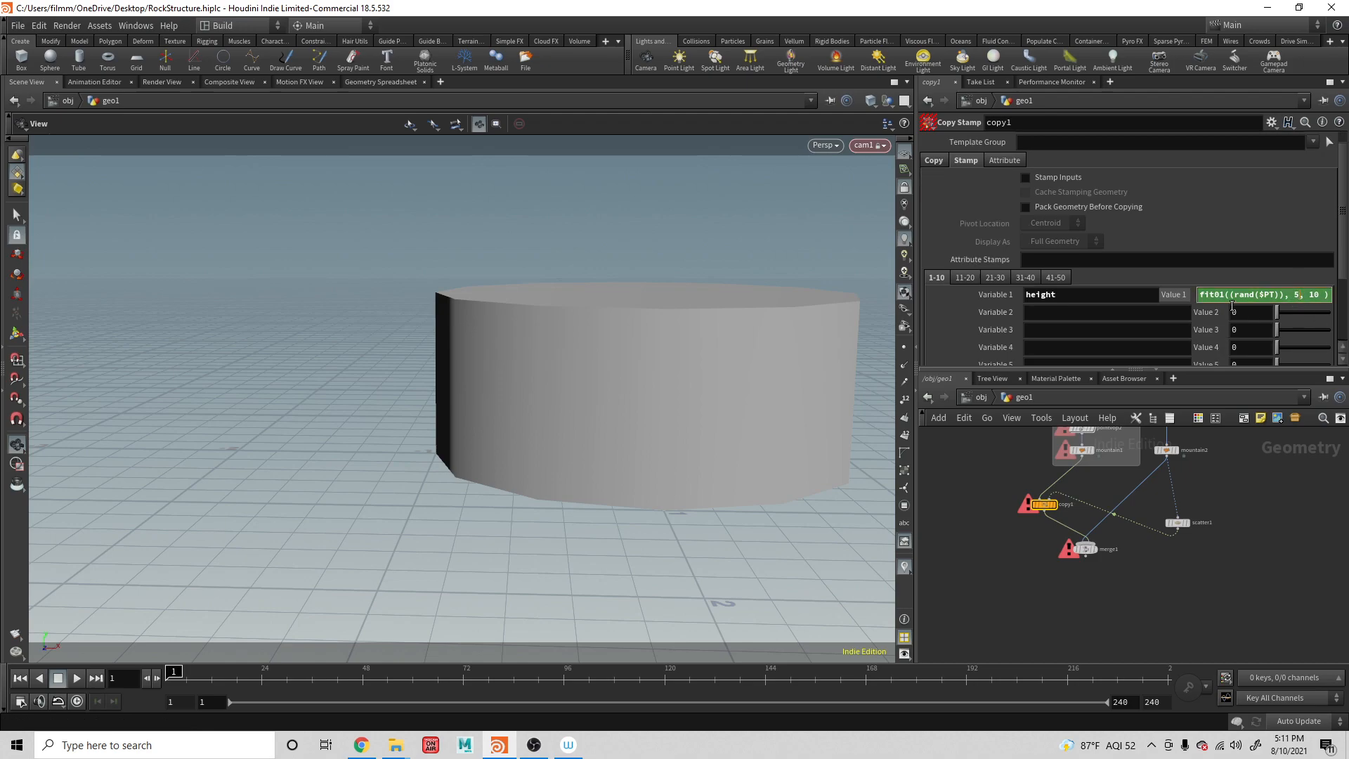
pyautogui.write('.')
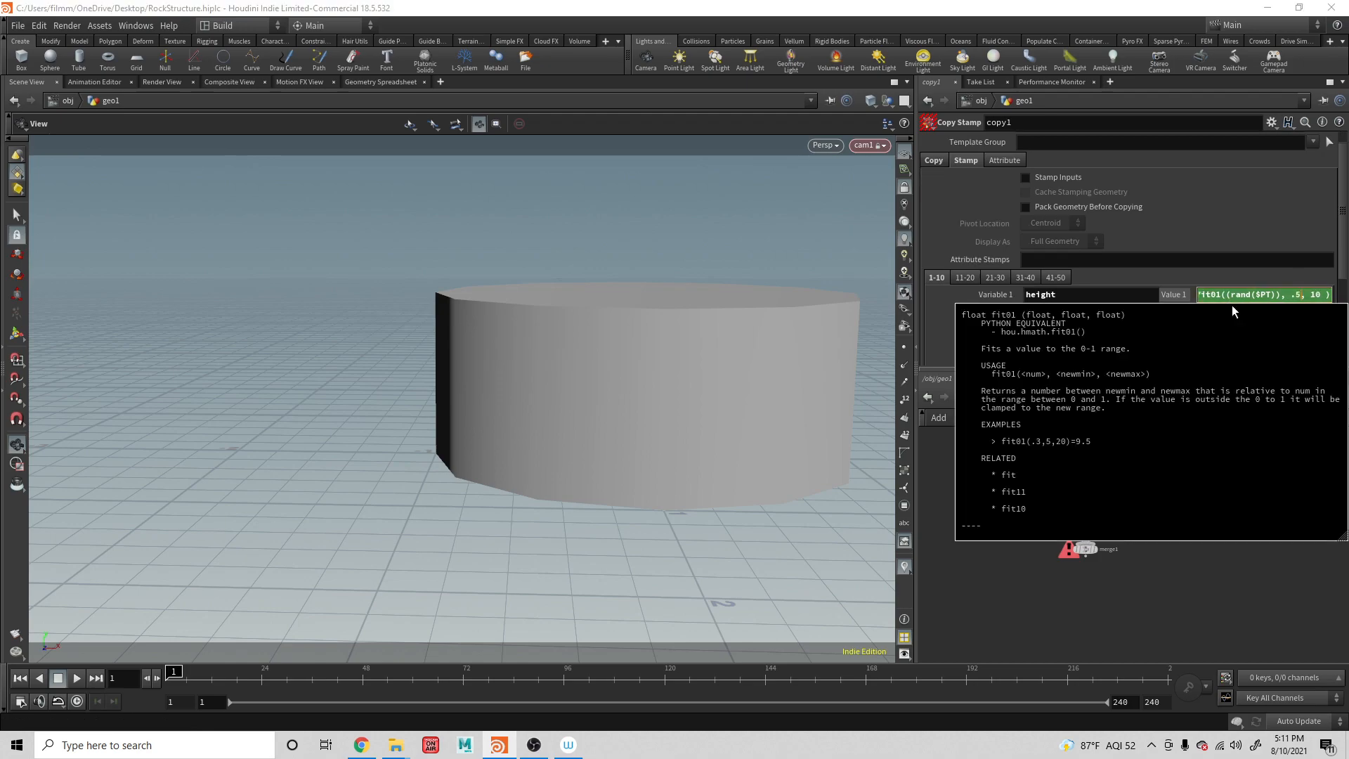
pyautogui.press('Tab')
pyautogui.click(1318, 295)
# Display the copy1 node and inspect the heights of the copied rocks in the viewport
pyautogui.moveTo(1087, 500); pyautogui.dragTo(1088, 615, button='middle')
pyautogui.moveTo(1122, 478)
pyautogui.mouseDown(button='middle')
pyautogui.moveTo(1120, 551)
pyautogui.moveTo(1104, 433)
pyautogui.mouseUp(button='middle')
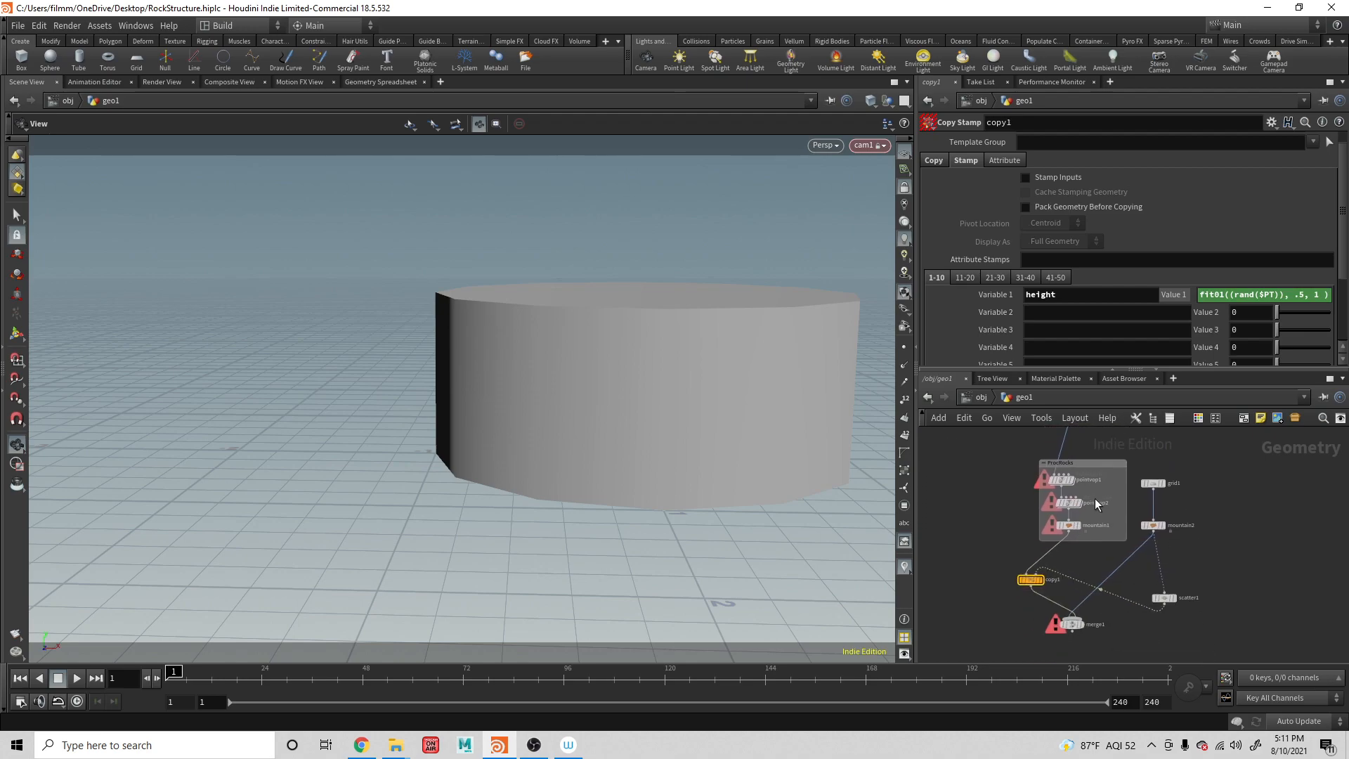
pyautogui.click(1045, 581)
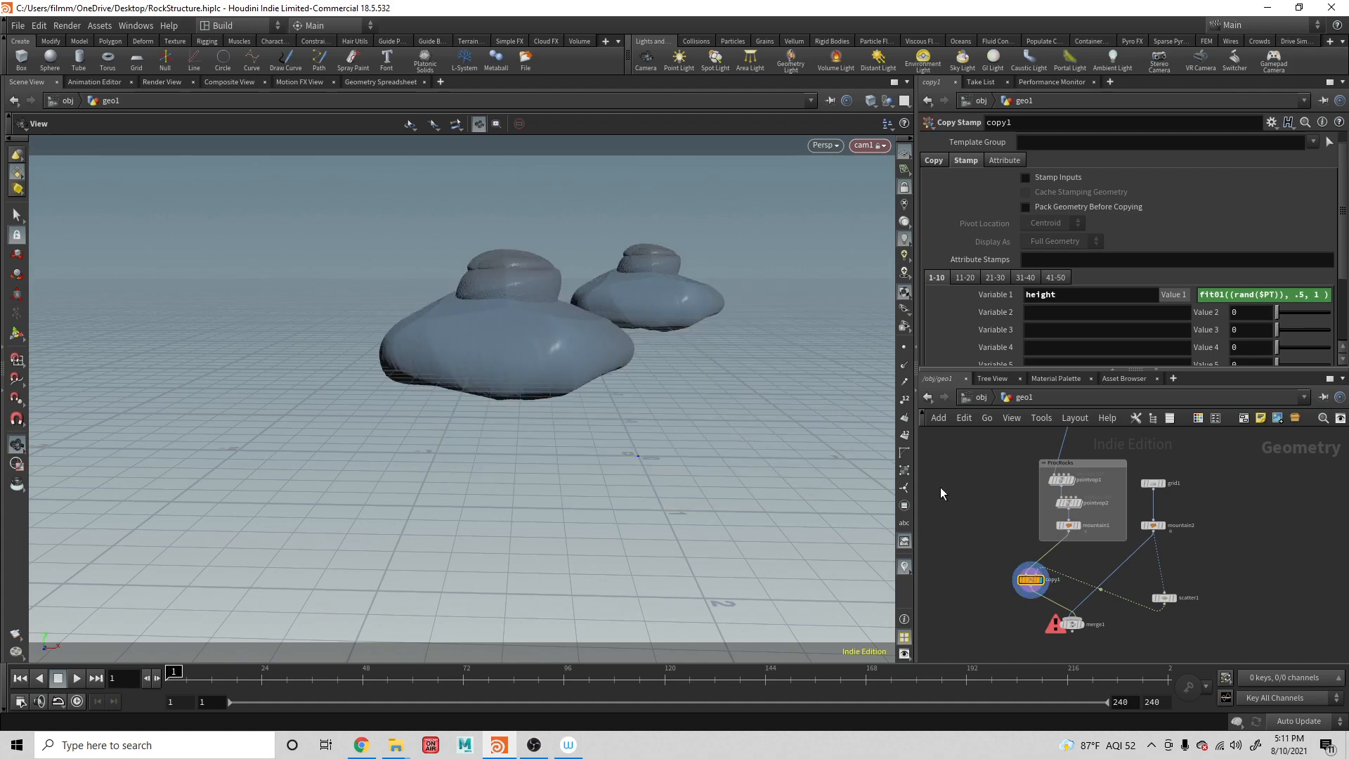
pyautogui.moveTo(683, 352); pyautogui.dragTo(692, 323)
pyautogui.moveTo(693, 323); pyautogui.dragTo(731, 512, button='middle')
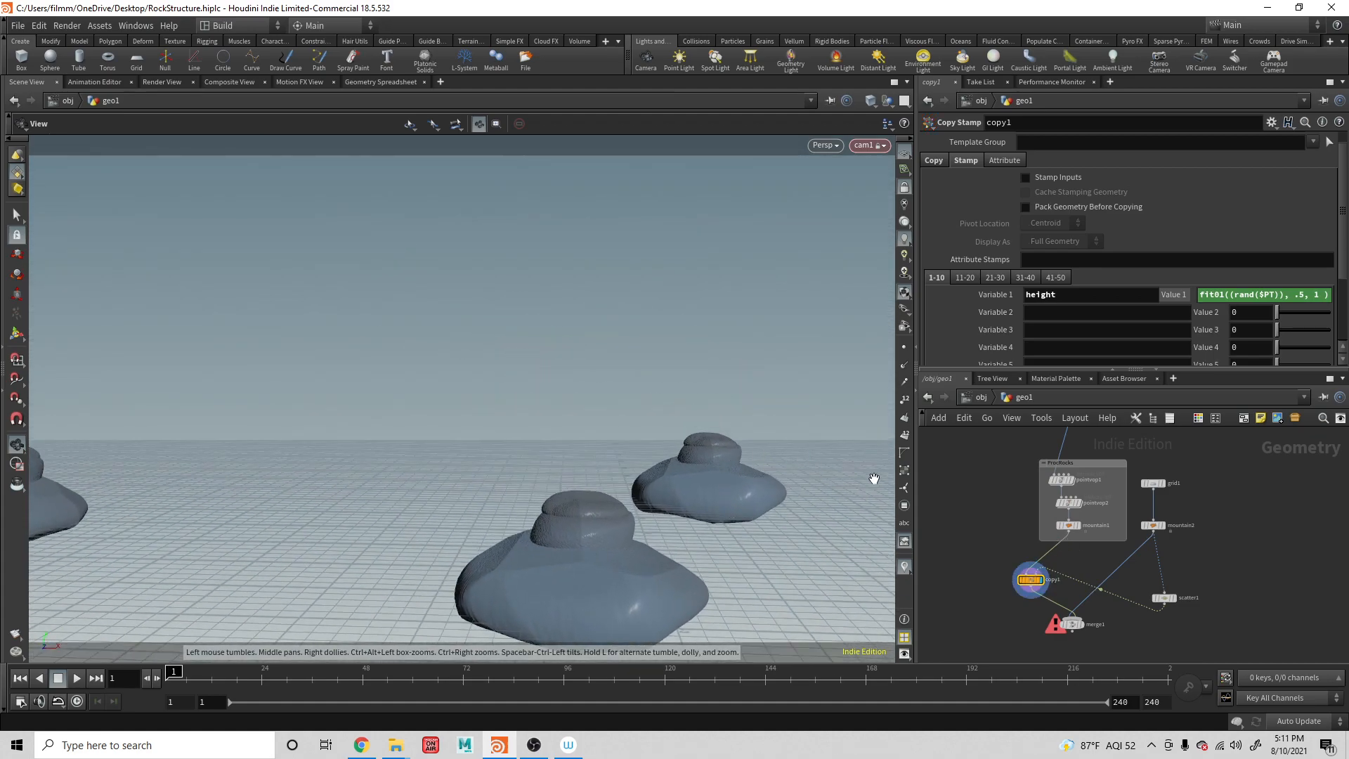
pyautogui.scroll(2, 1073, 503)
# Display the merge1 node and enable Stamp Inputs on copy1
pyautogui.click(1114, 652)
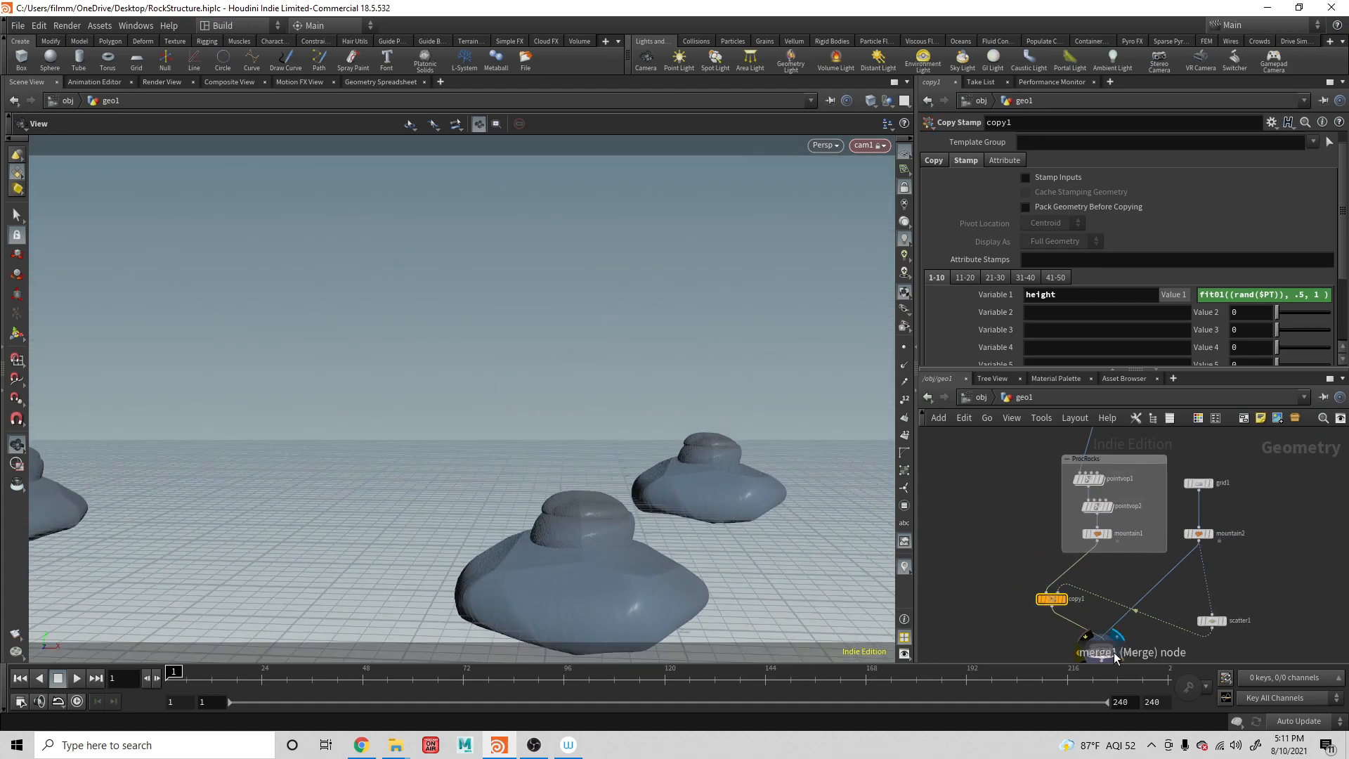
pyautogui.moveTo(695, 485); pyautogui.dragTo(689, 407)
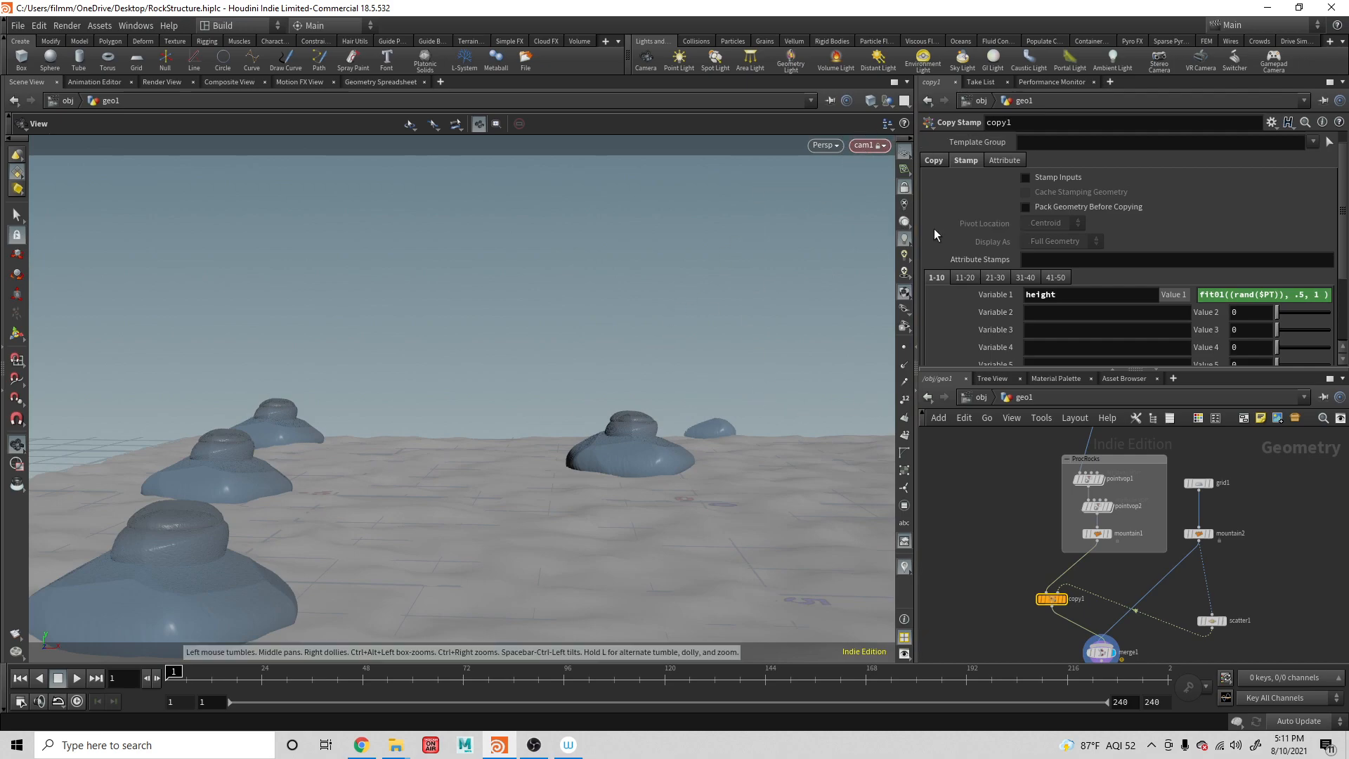
pyautogui.moveTo(716, 406); pyautogui.dragTo(473, 607)
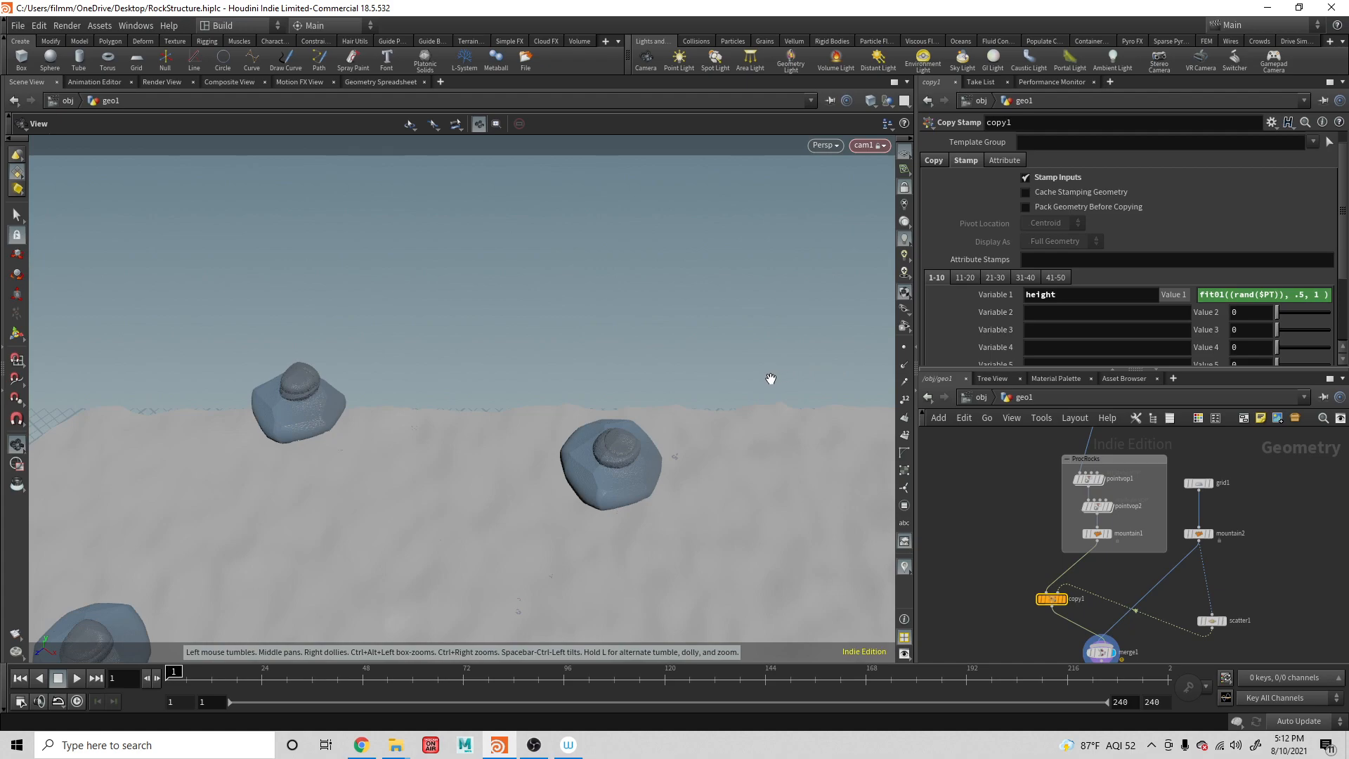
pyautogui.moveTo(667, 515); pyautogui.dragTo(681, 452)
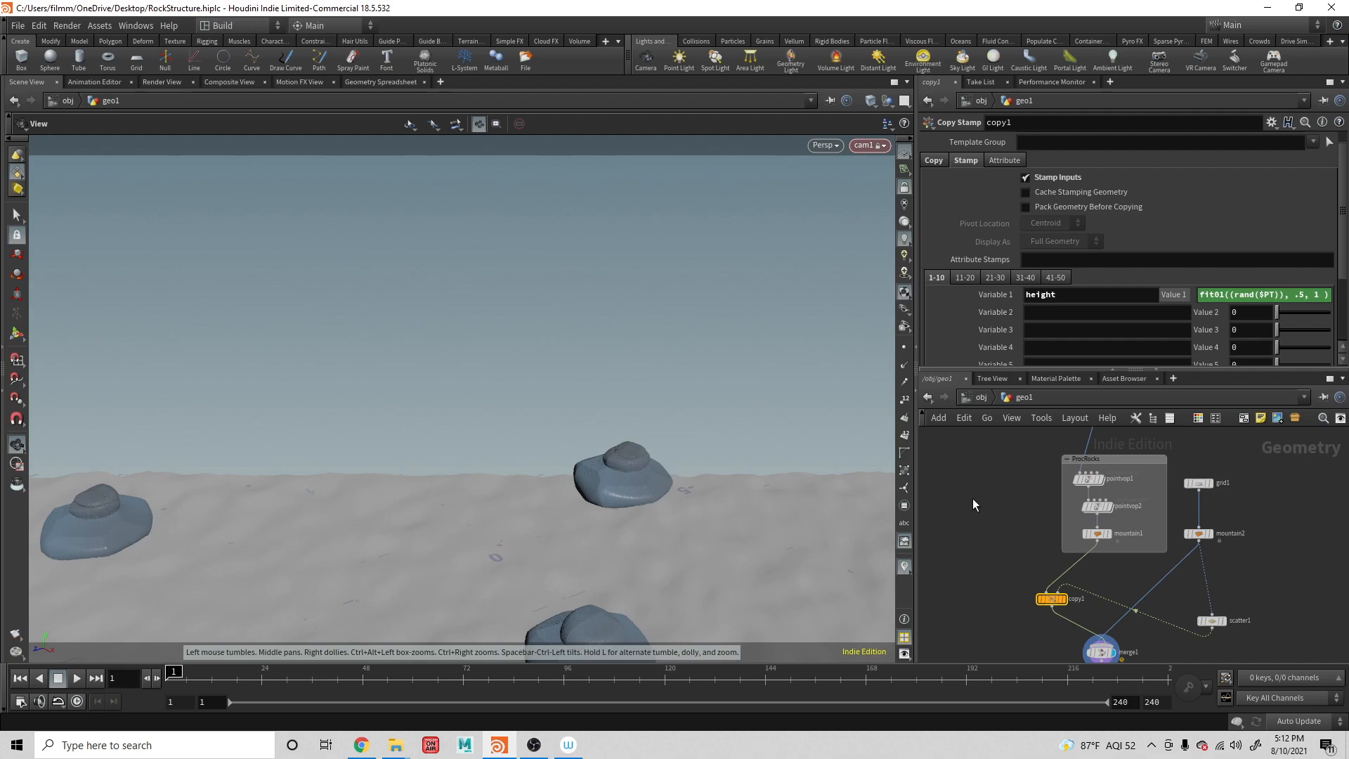
# Go up to the object level and set cam1's Far Clipping to 2200000.7569
pyautogui.click(972, 397)
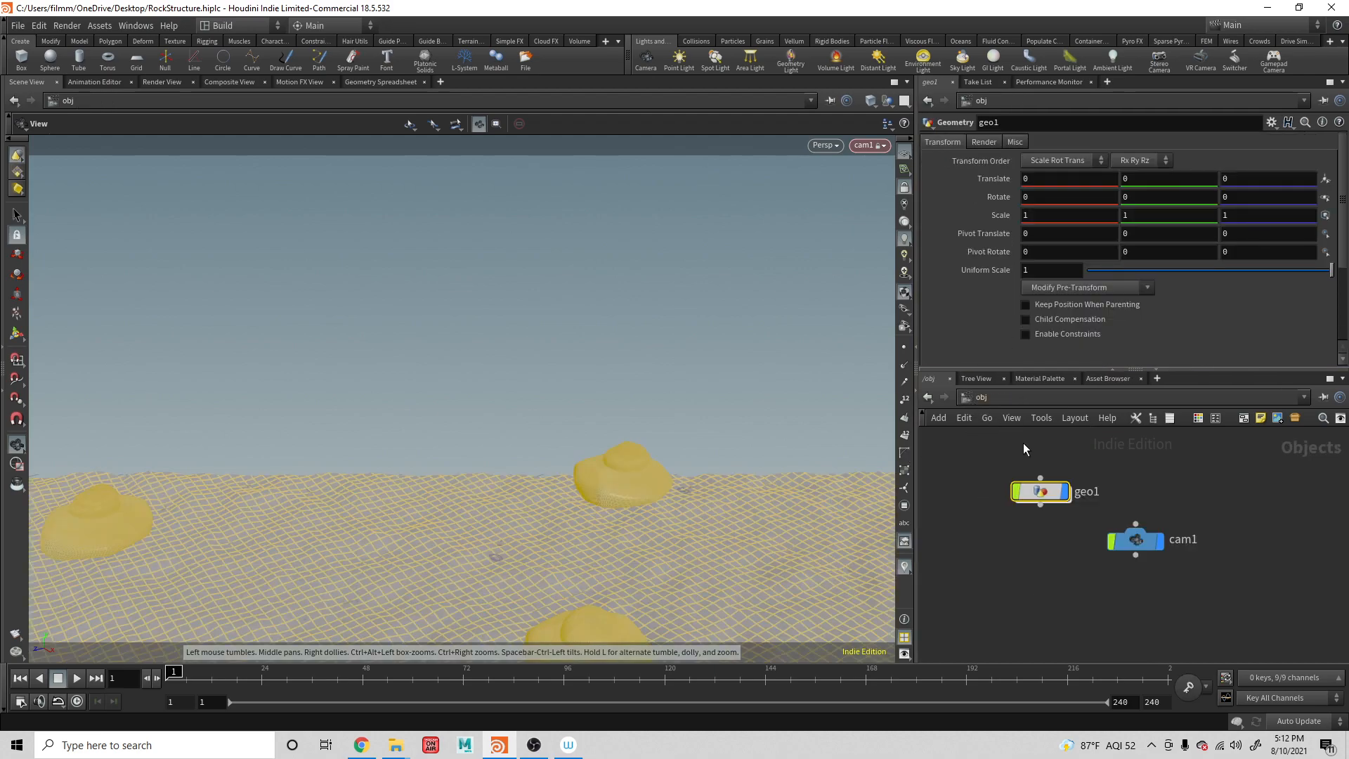
pyautogui.click(1145, 538)
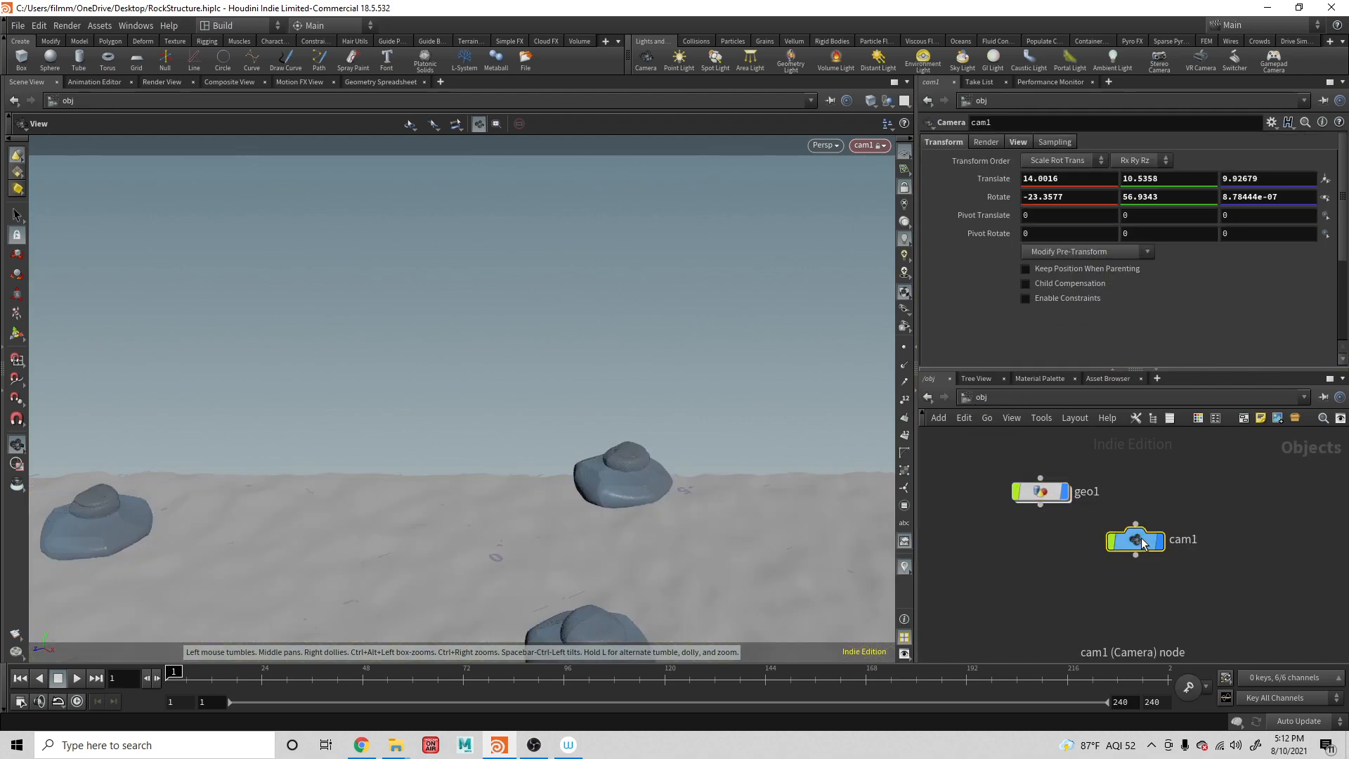
pyautogui.click(1016, 143)
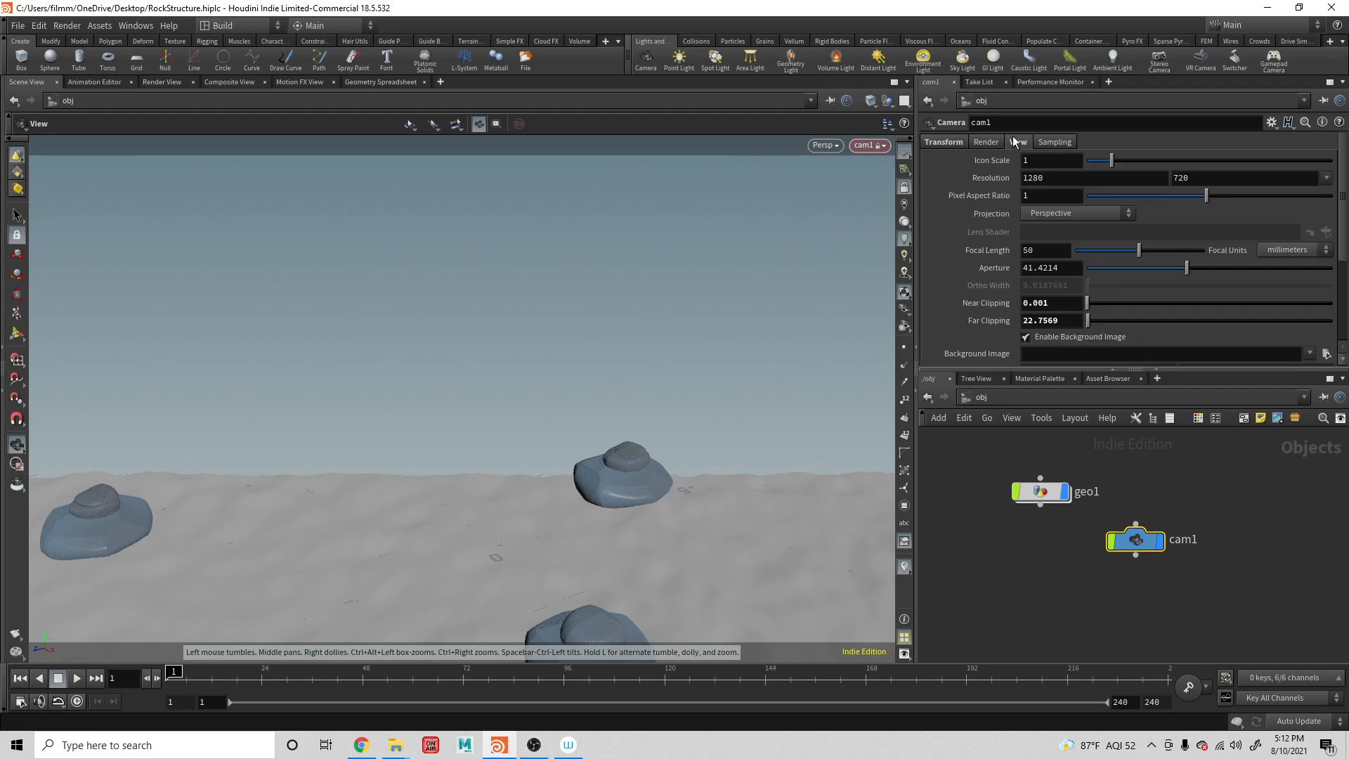
pyautogui.click(1033, 320)
pyautogui.write('00000')
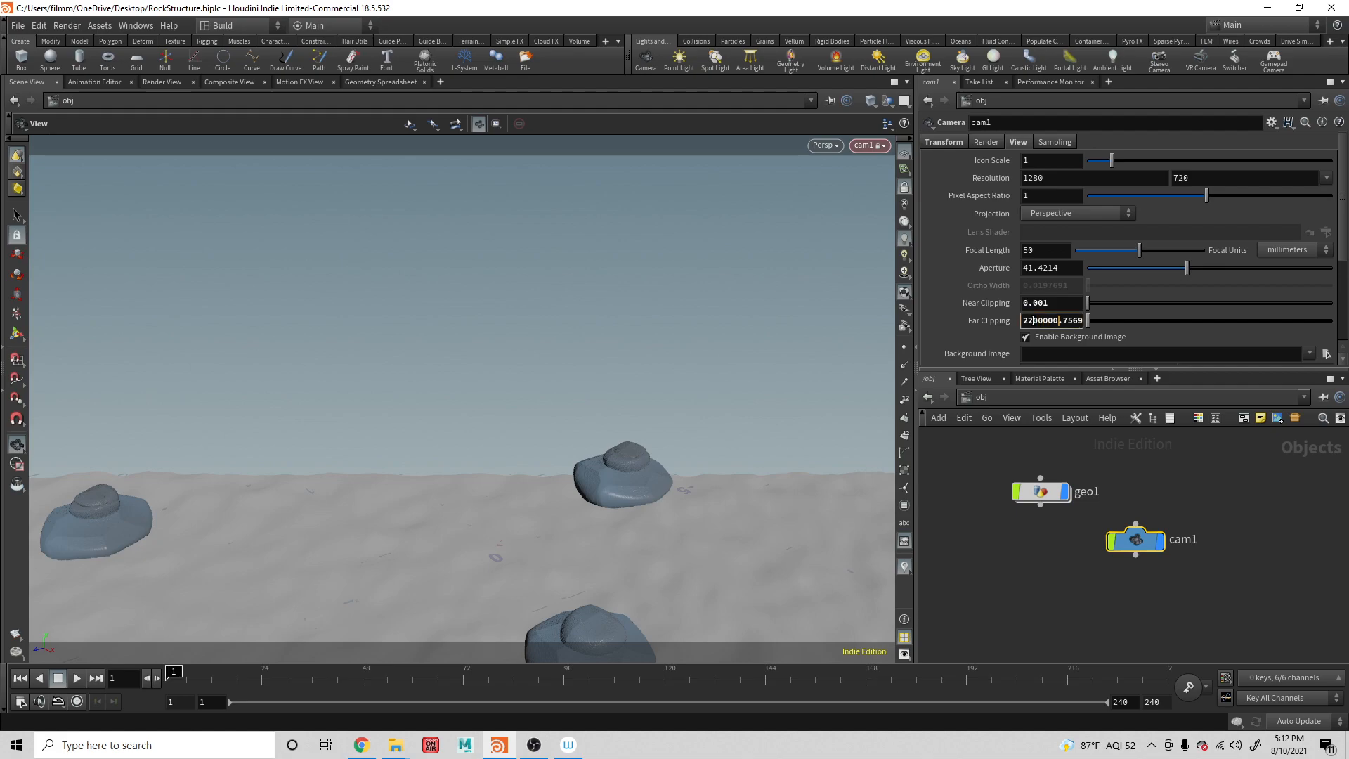
pyautogui.press('Return')
pyautogui.scroll(-10, 662, 445)
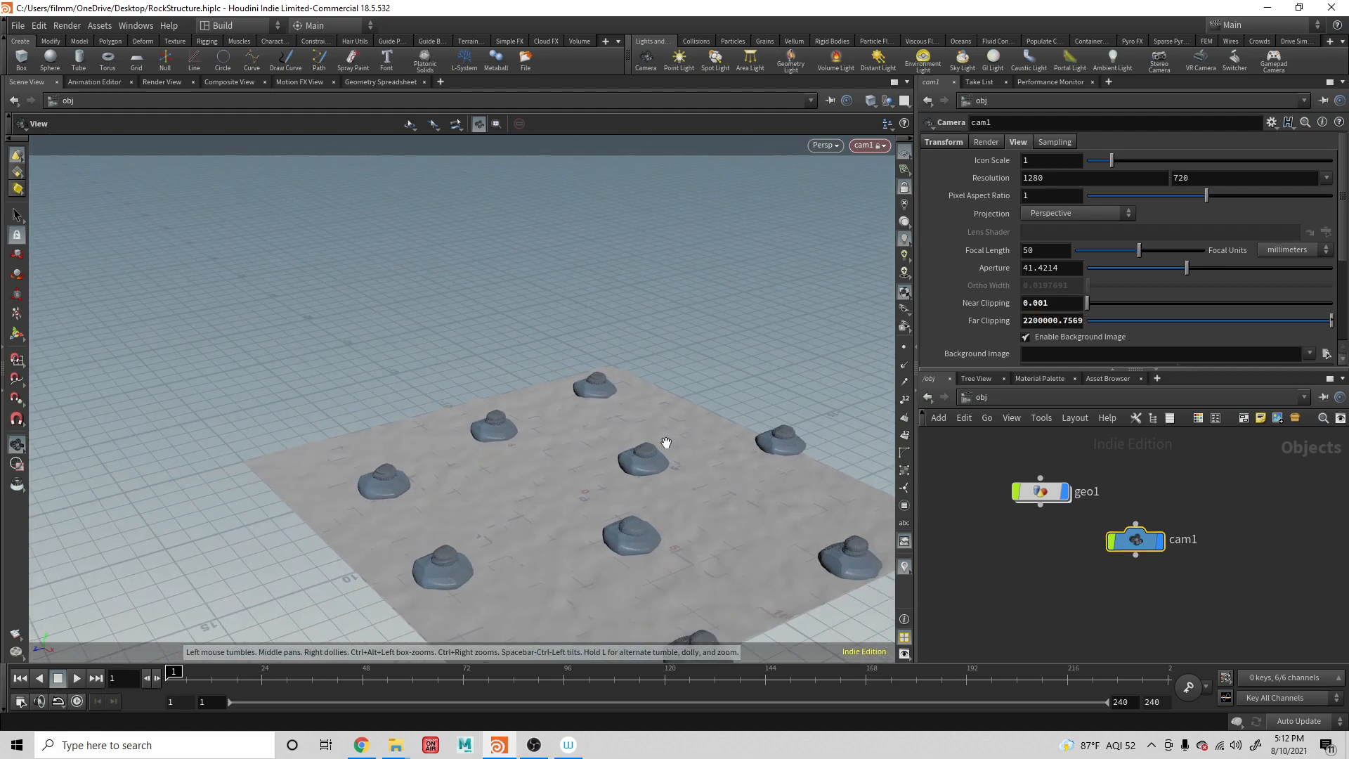
pyautogui.moveTo(636, 345); pyautogui.dragTo(672, 343)
pyautogui.scroll(4, 667, 343)
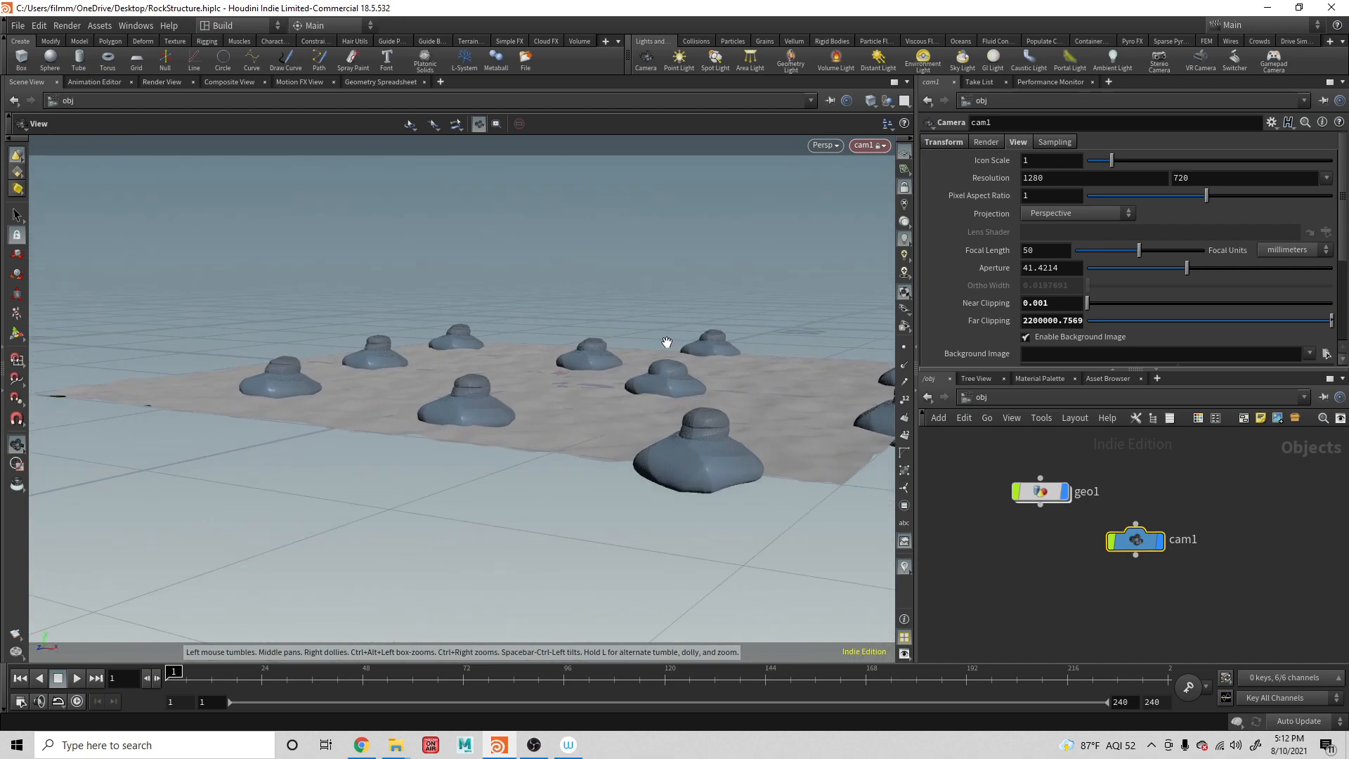
# Return inside geo1 and change the Control null's Height expression to stamp("../copy1/", "height", 8)
pyautogui.doubleClick(1040, 491)
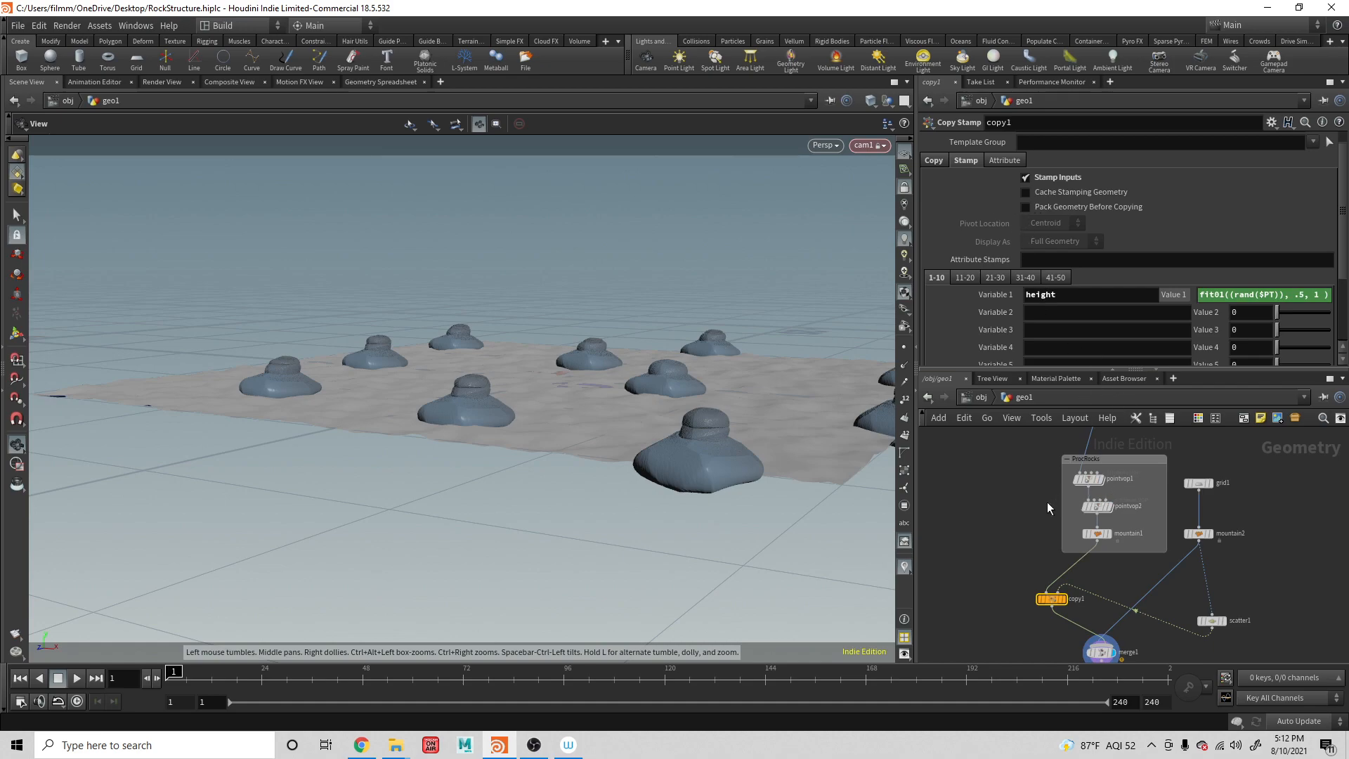
pyautogui.moveTo(1047, 501); pyautogui.dragTo(1075, 672, button='middle')
pyautogui.click(940, 561)
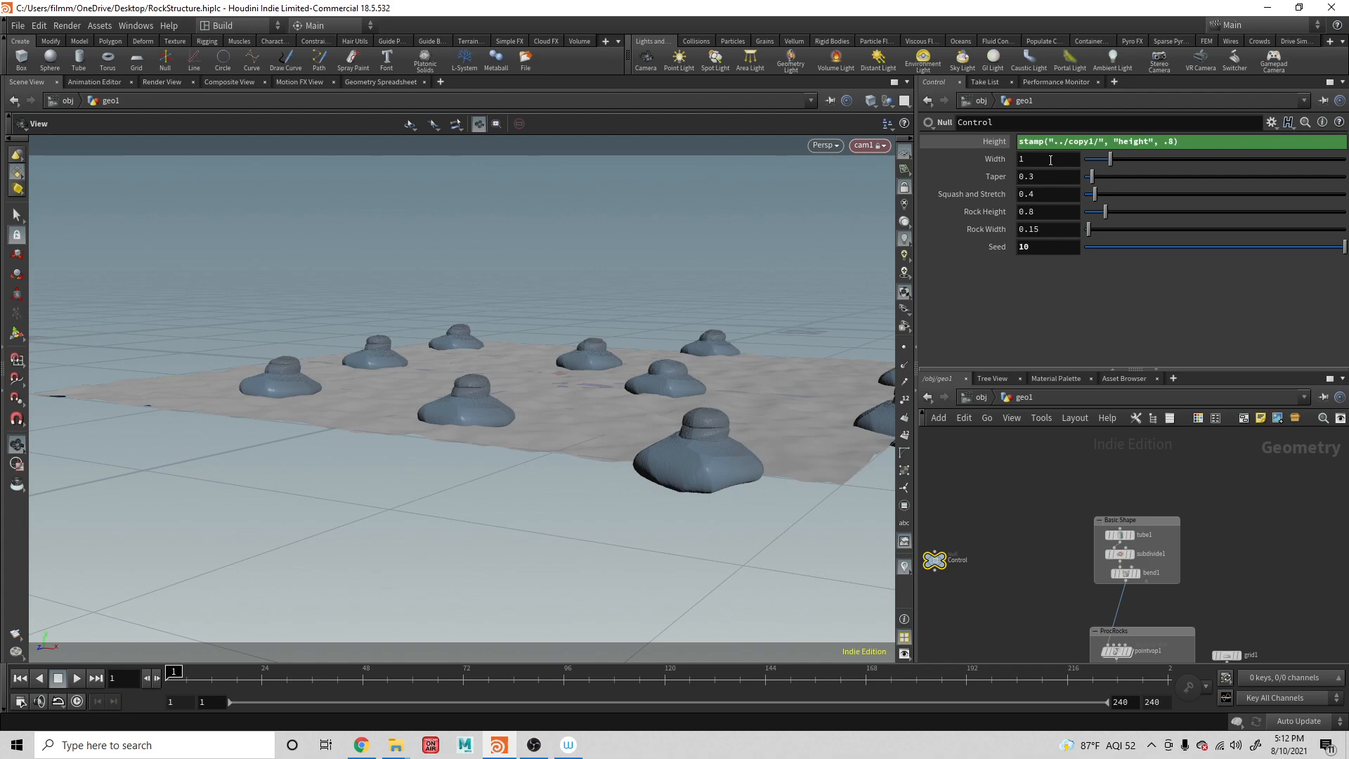
pyautogui.moveTo(669, 421); pyautogui.dragTo(696, 434)
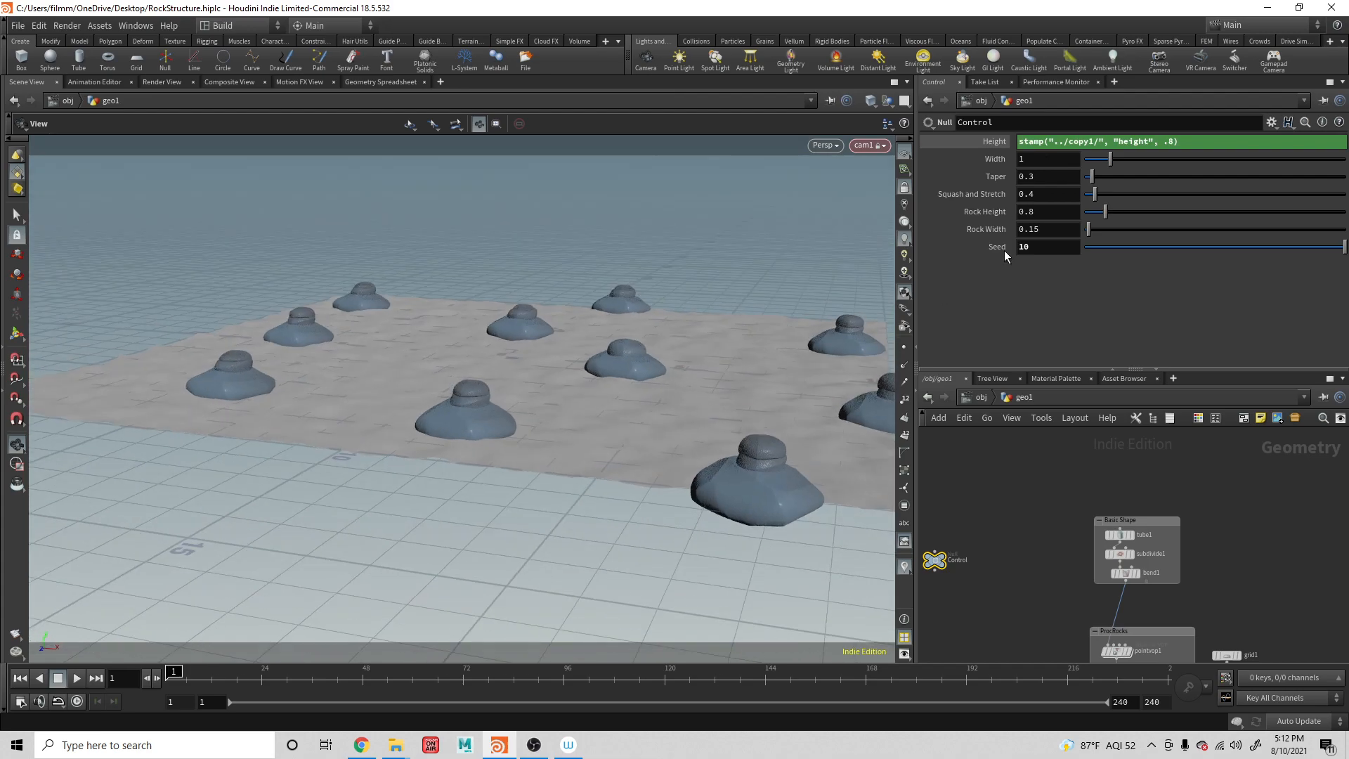
pyautogui.click(1172, 142)
pyautogui.press('BackSpace')
pyautogui.write('8')
pyautogui.press('Return')
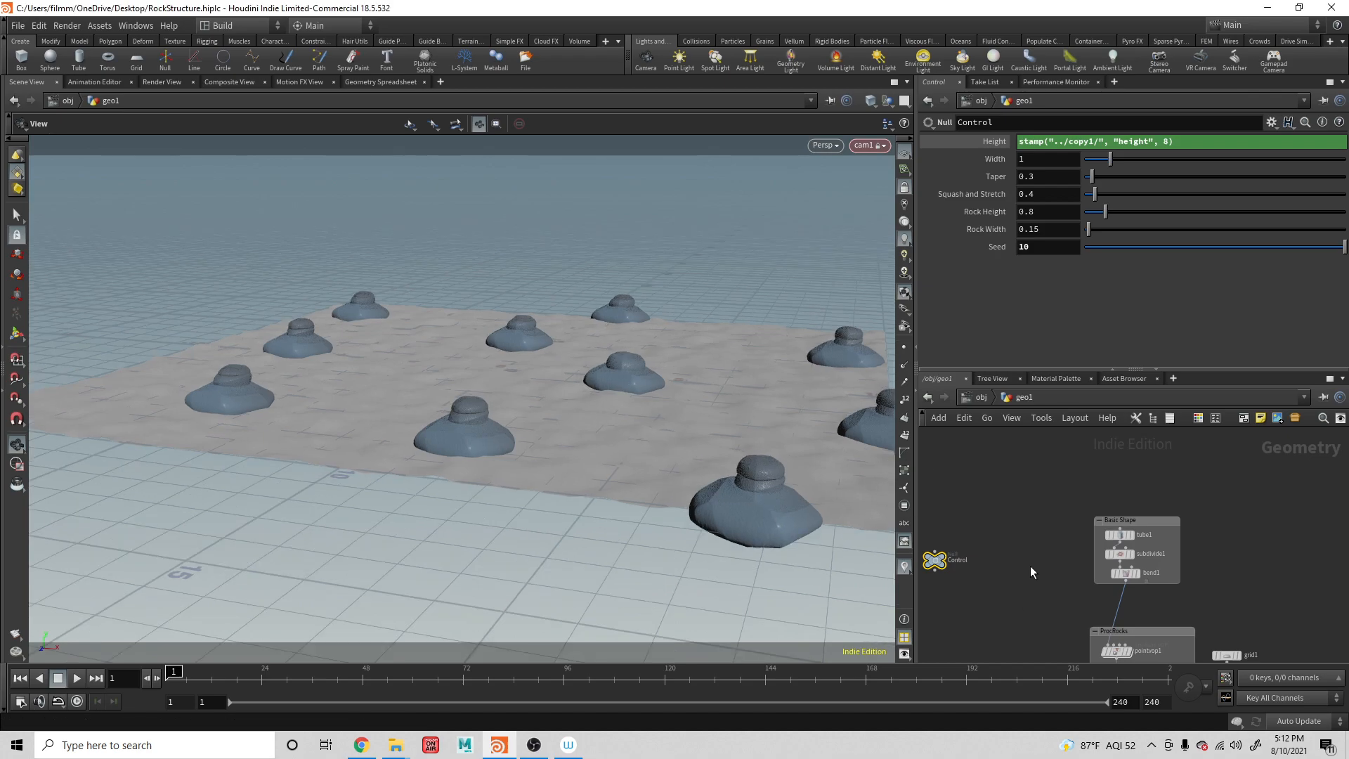
# Set copy1's Value 1 for the height variable to fit01((rand($PT)), 8, 10 ) and check the rock columns
pyautogui.moveTo(1173, 623); pyautogui.dragTo(1127, 435, button='middle')
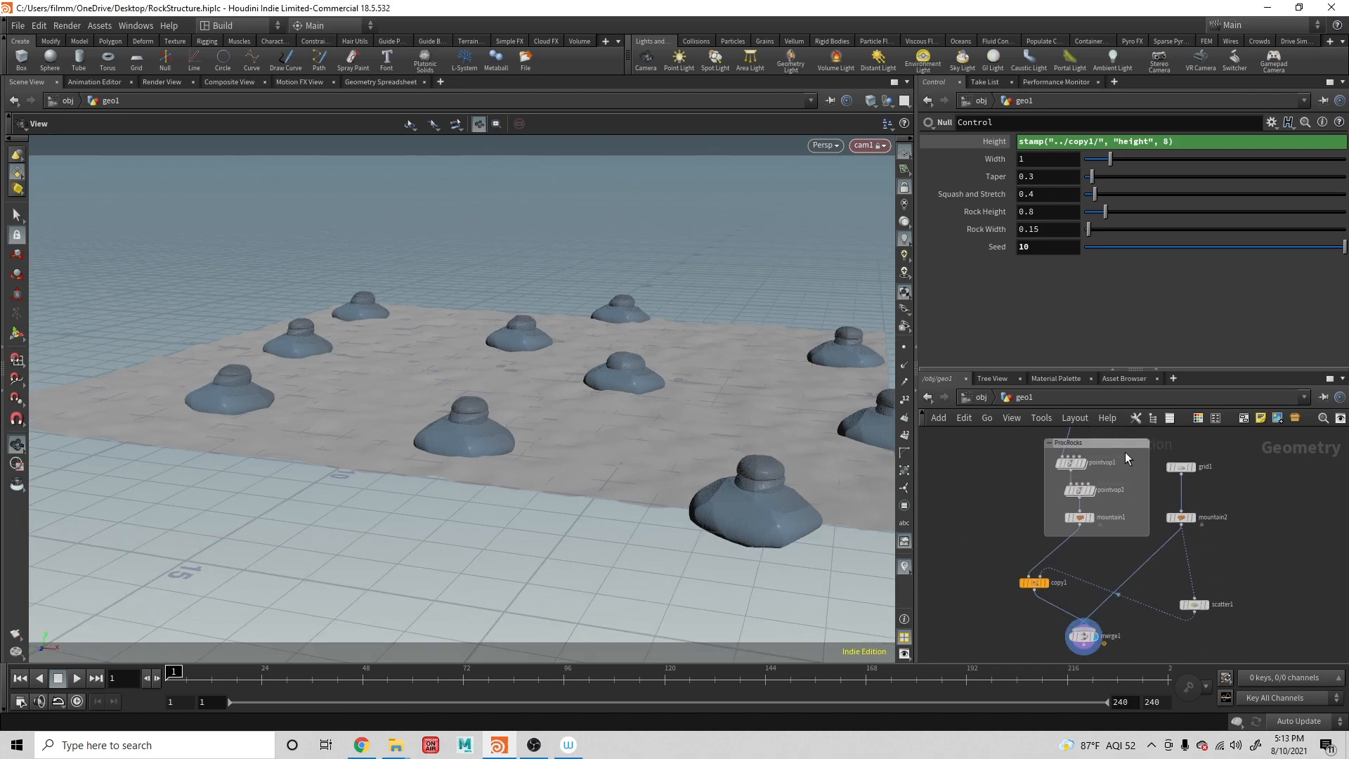
pyautogui.click(1035, 584)
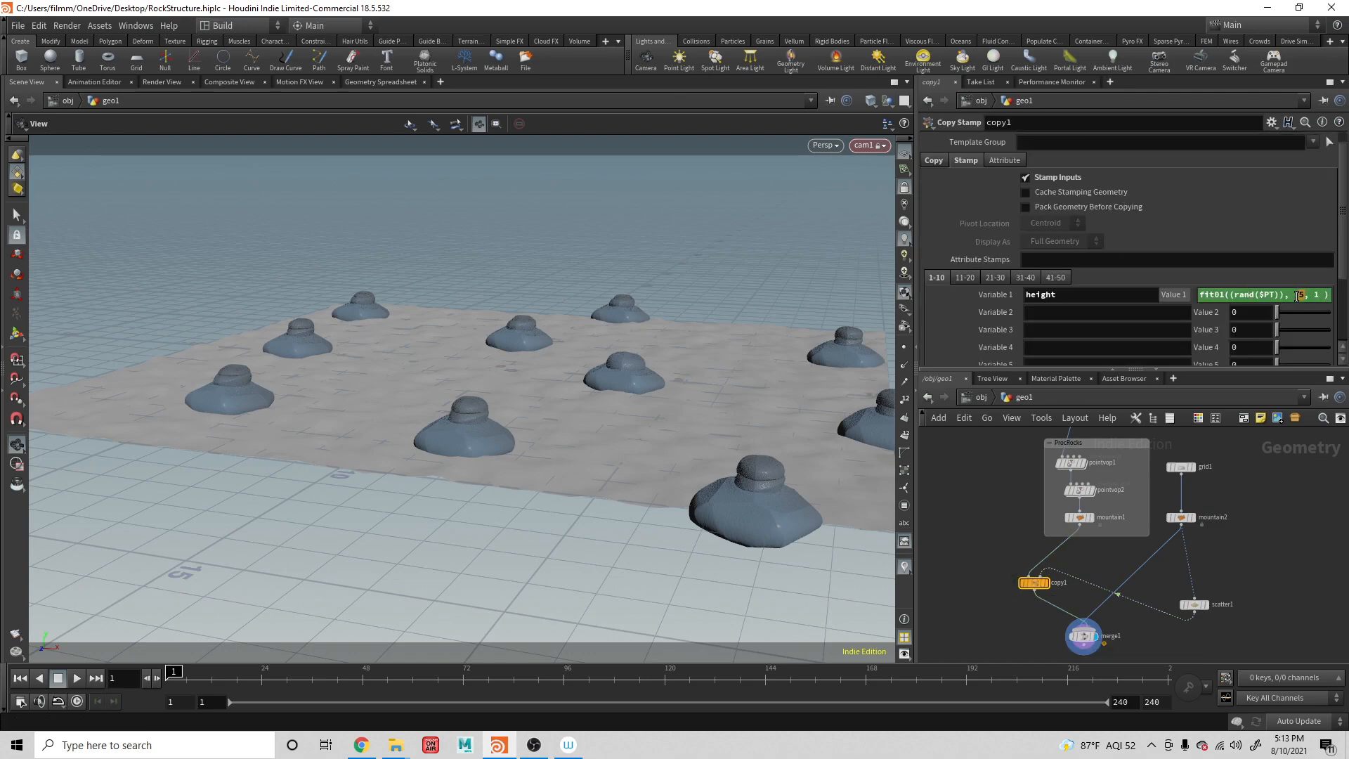
pyautogui.press('Tab')
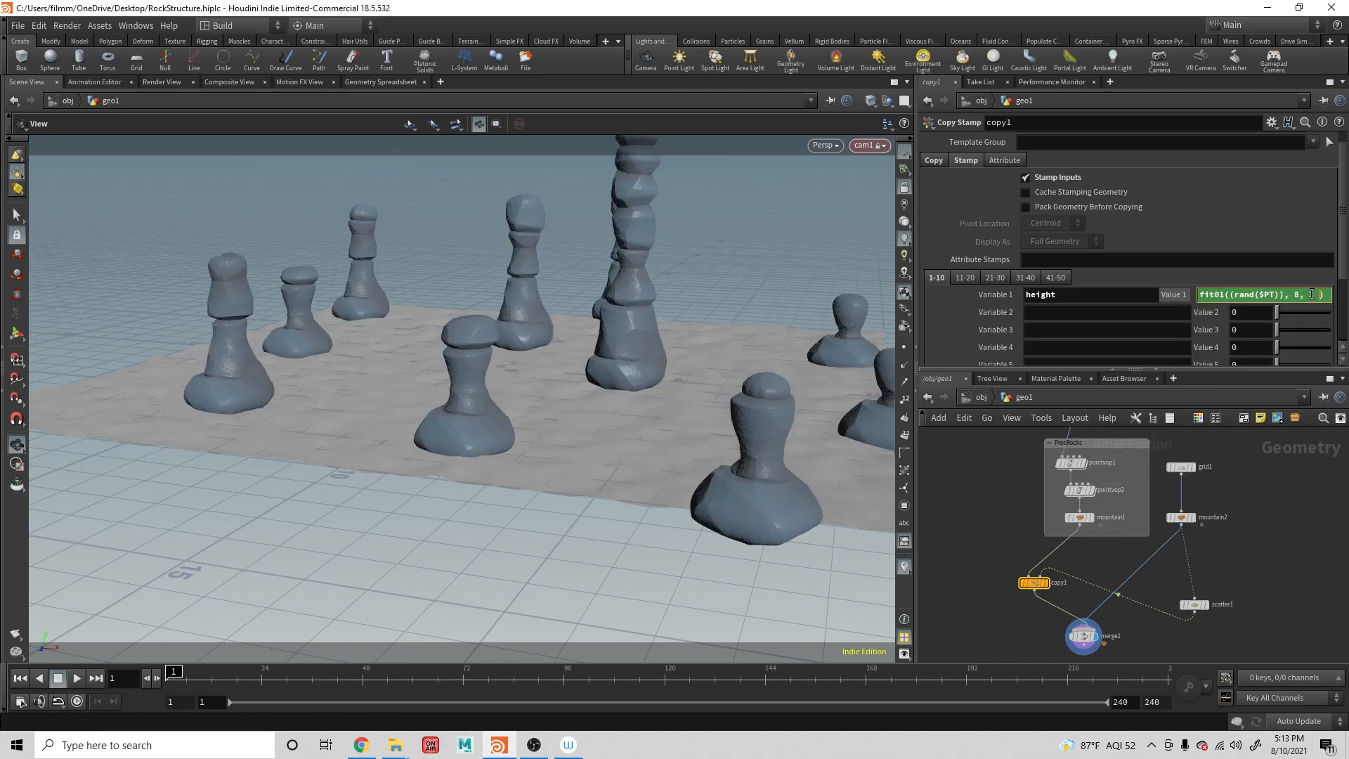
pyautogui.write('0')
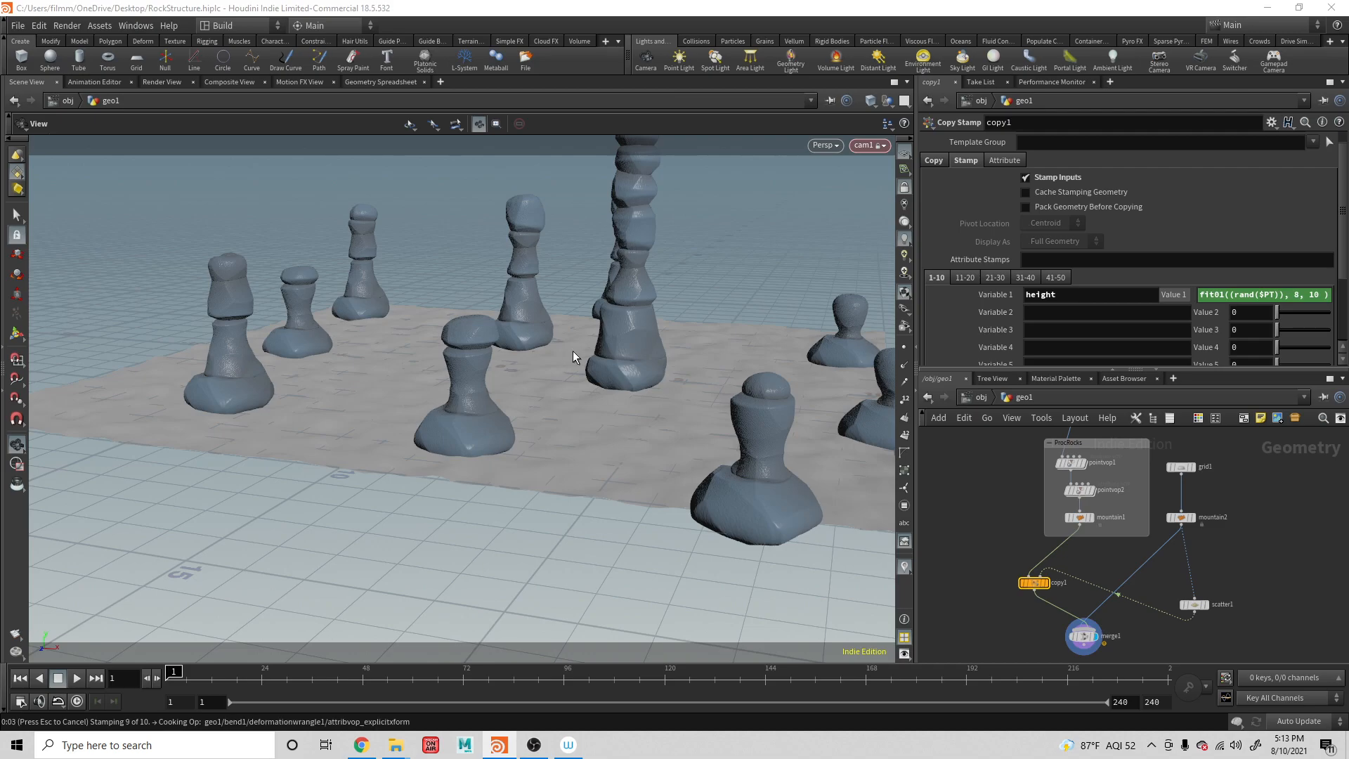
pyautogui.scroll(-5, 564, 339)
pyautogui.moveTo(563, 346); pyautogui.dragTo(575, 304)
pyautogui.moveTo(575, 304); pyautogui.dragTo(566, 455, button='middle')
pyautogui.moveTo(566, 455); pyautogui.dragTo(540, 402)
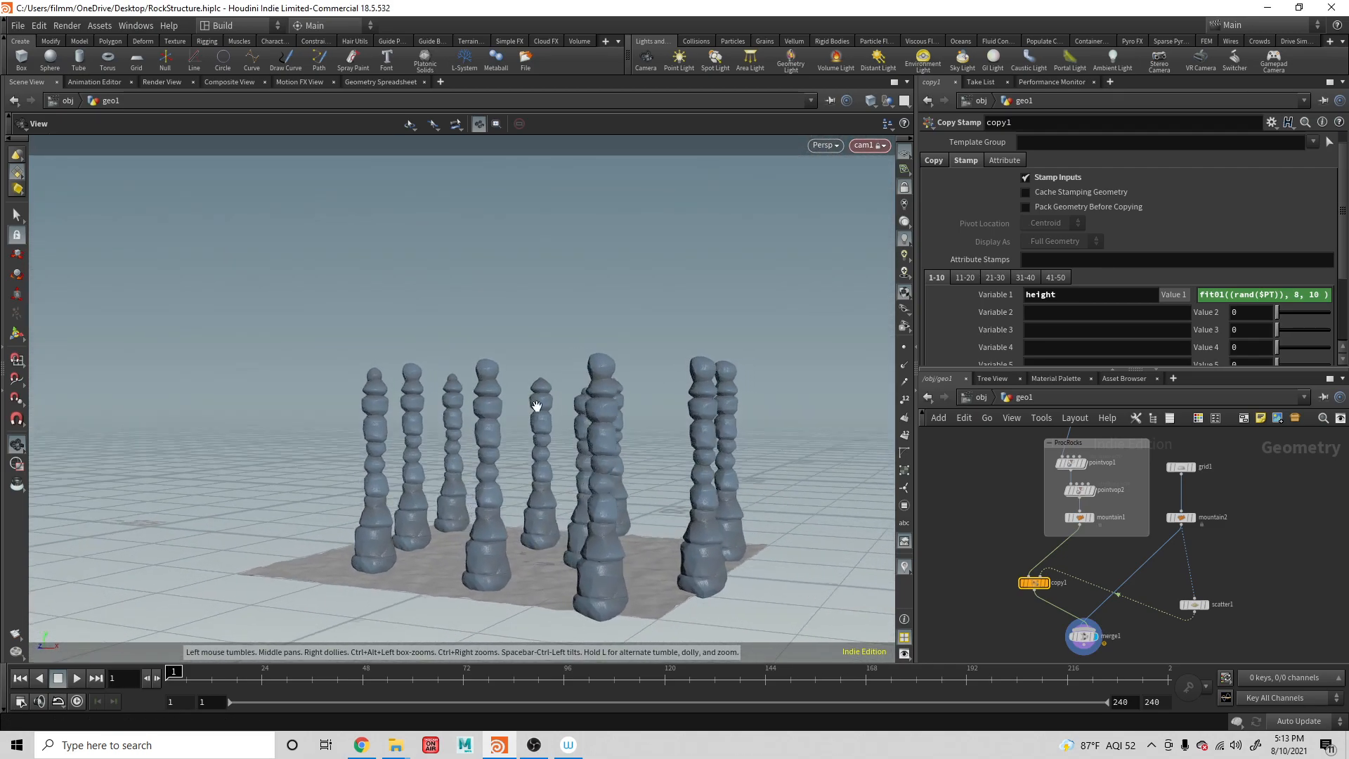
# Lower the minimum in copy1's Value 1 height expression to 5 and look over the rock columns
pyautogui.click(1301, 296)
pyautogui.press('BackSpace')
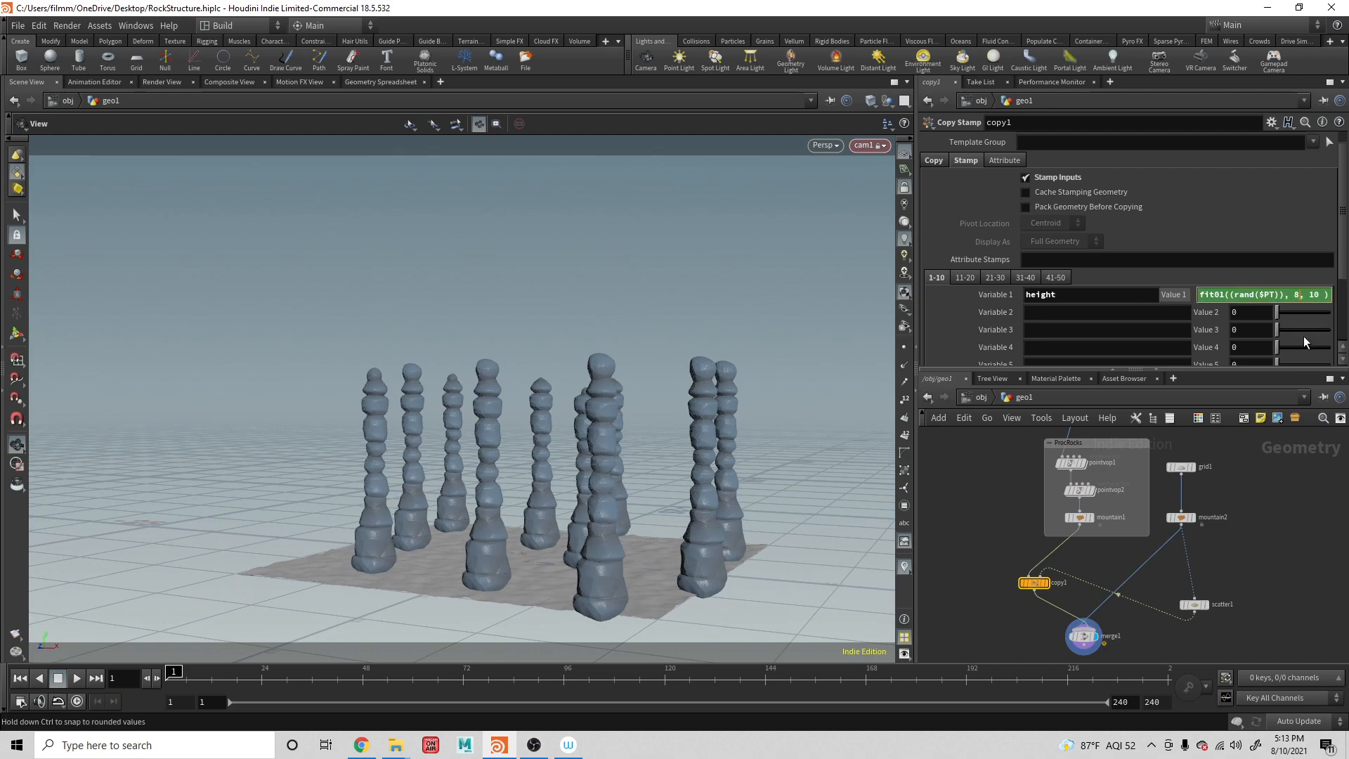
pyautogui.write('5')
pyautogui.press('Return')
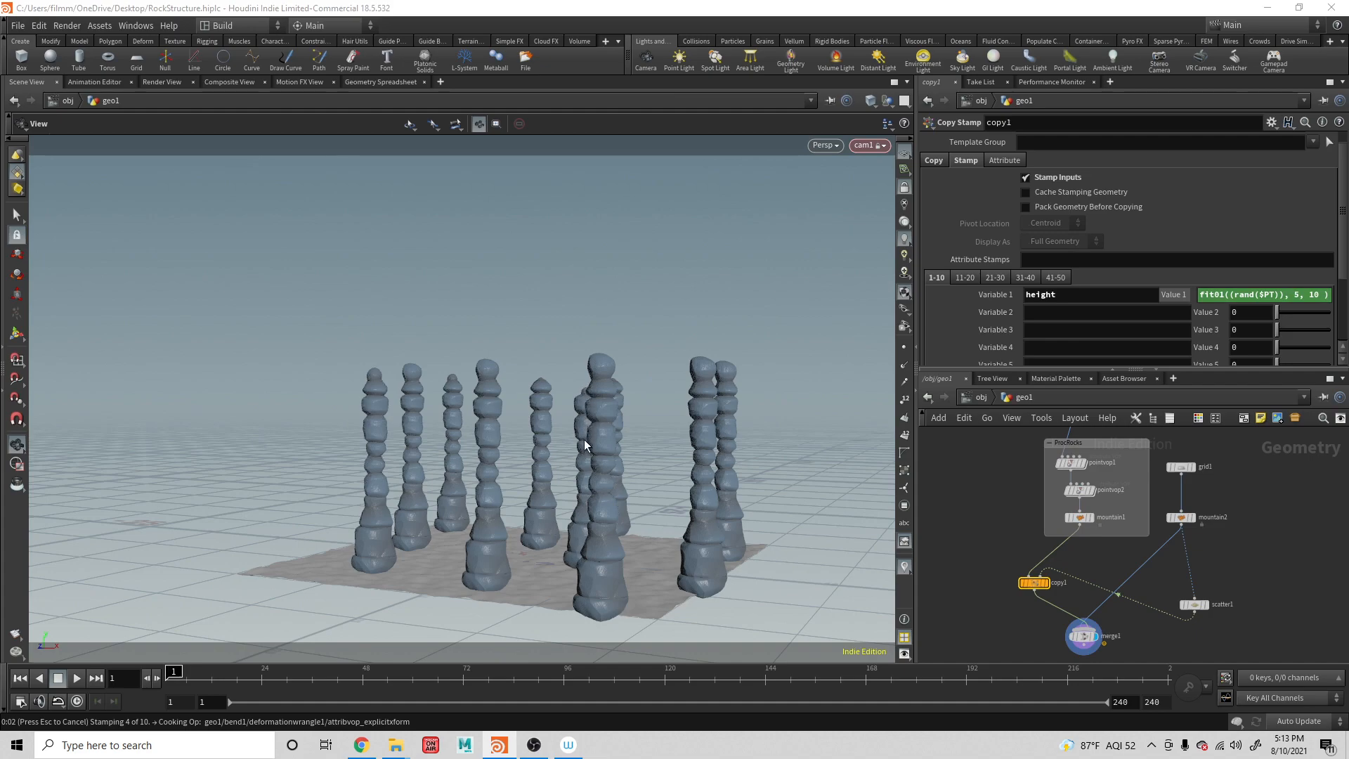
pyautogui.moveTo(557, 401); pyautogui.dragTo(702, 411)
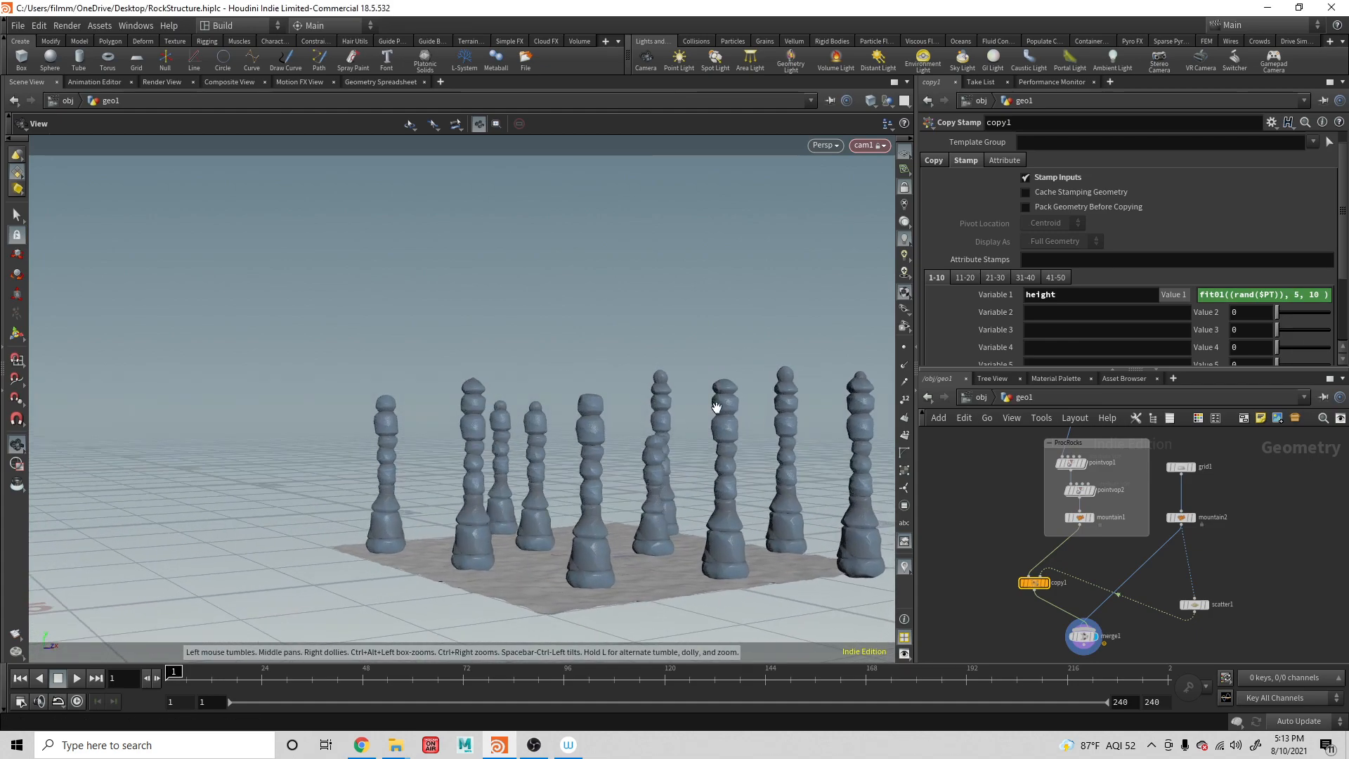
# Set the minimum in copy1's Value 1 expression to 3, giving fit01((rand($PT)), 3, 10 ), and inspect the columns
pyautogui.click(1299, 297)
pyautogui.press('BackSpace')
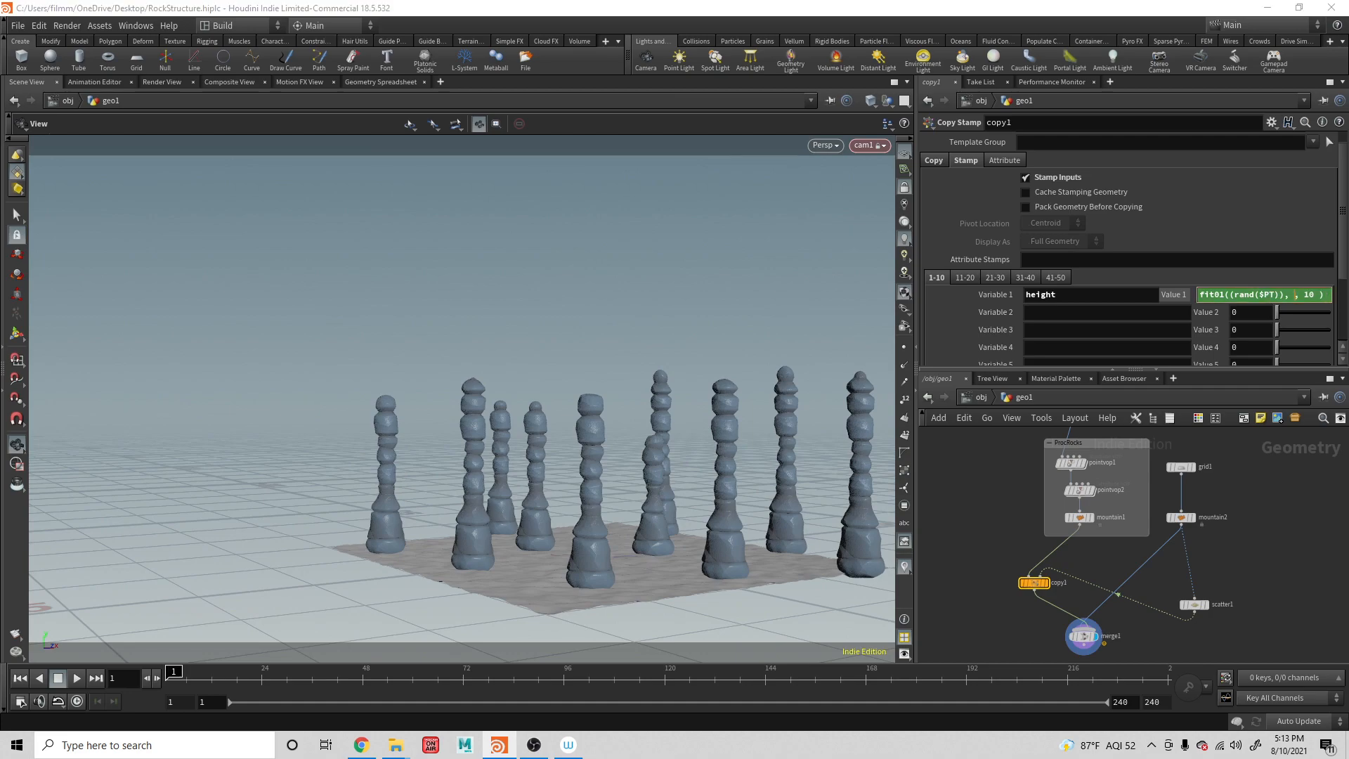
pyautogui.write('3')
pyautogui.press('Return')
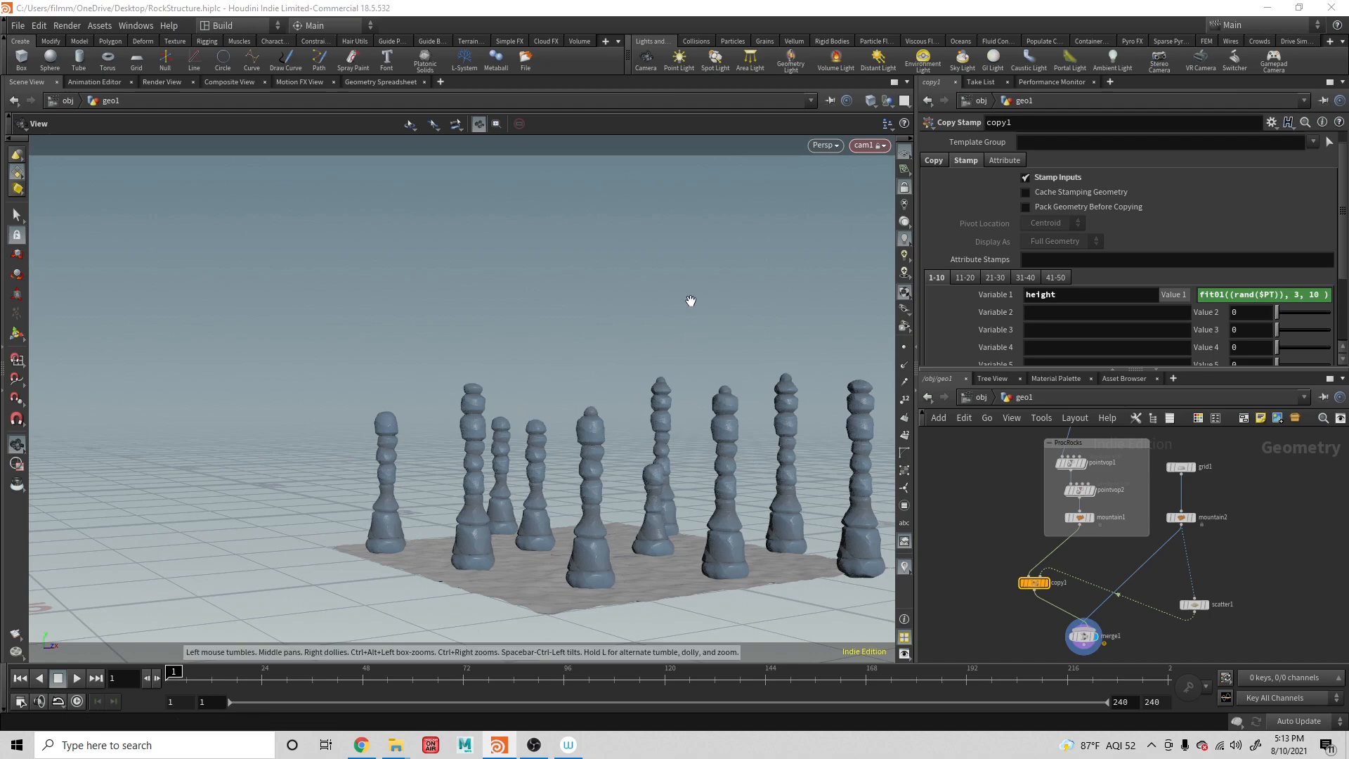
pyautogui.moveTo(724, 328); pyautogui.dragTo(657, 343)
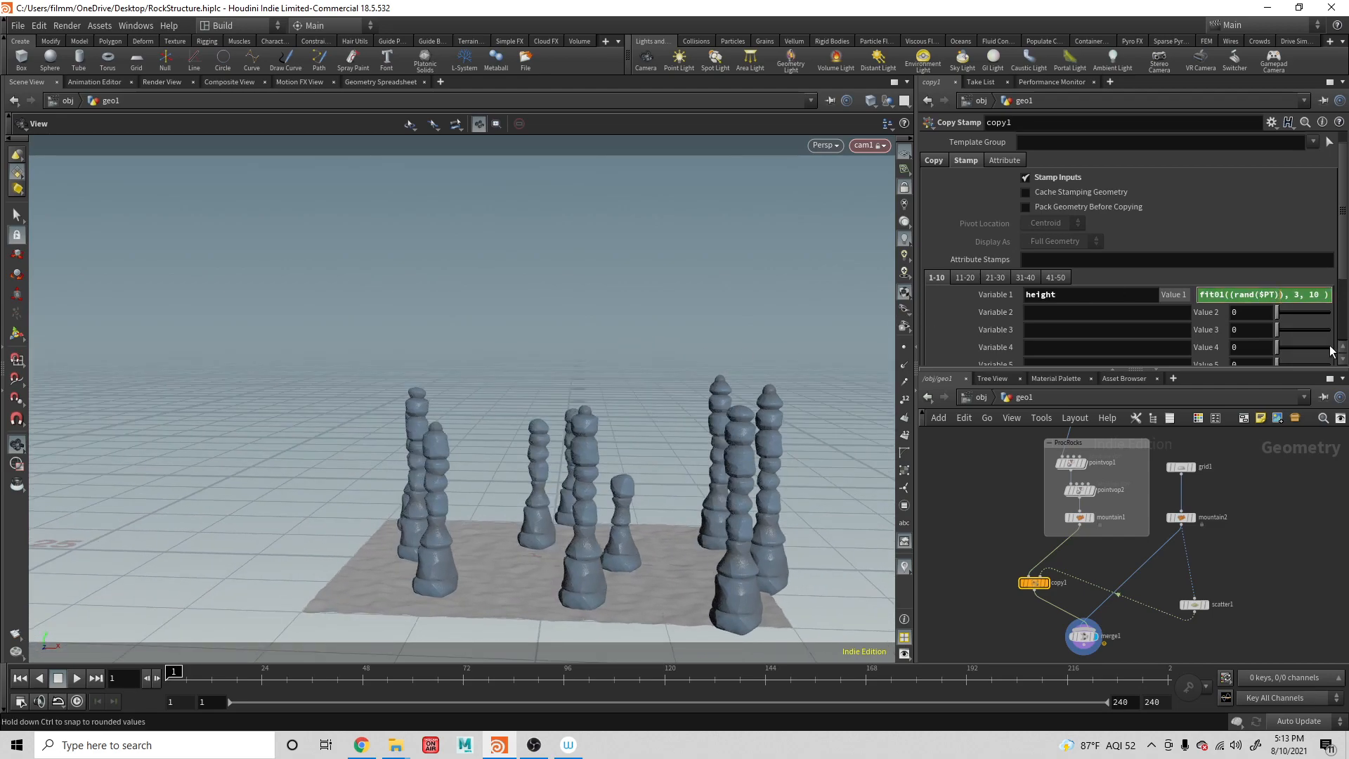
# Try multiplying the rand($PT) result in copy1's height expression by 3 and by 5, comparing the column heights
pyautogui.write('*3')
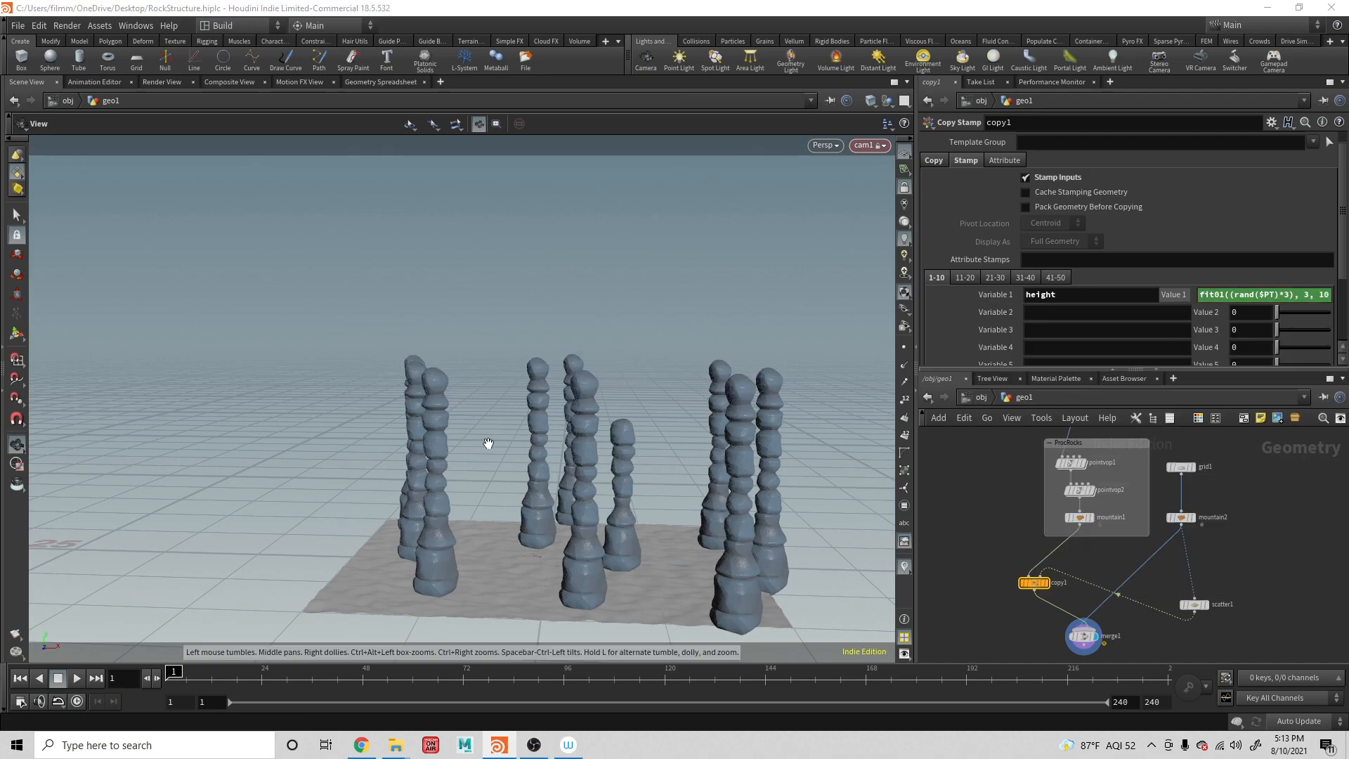
pyautogui.moveTo(568, 428); pyautogui.dragTo(520, 420)
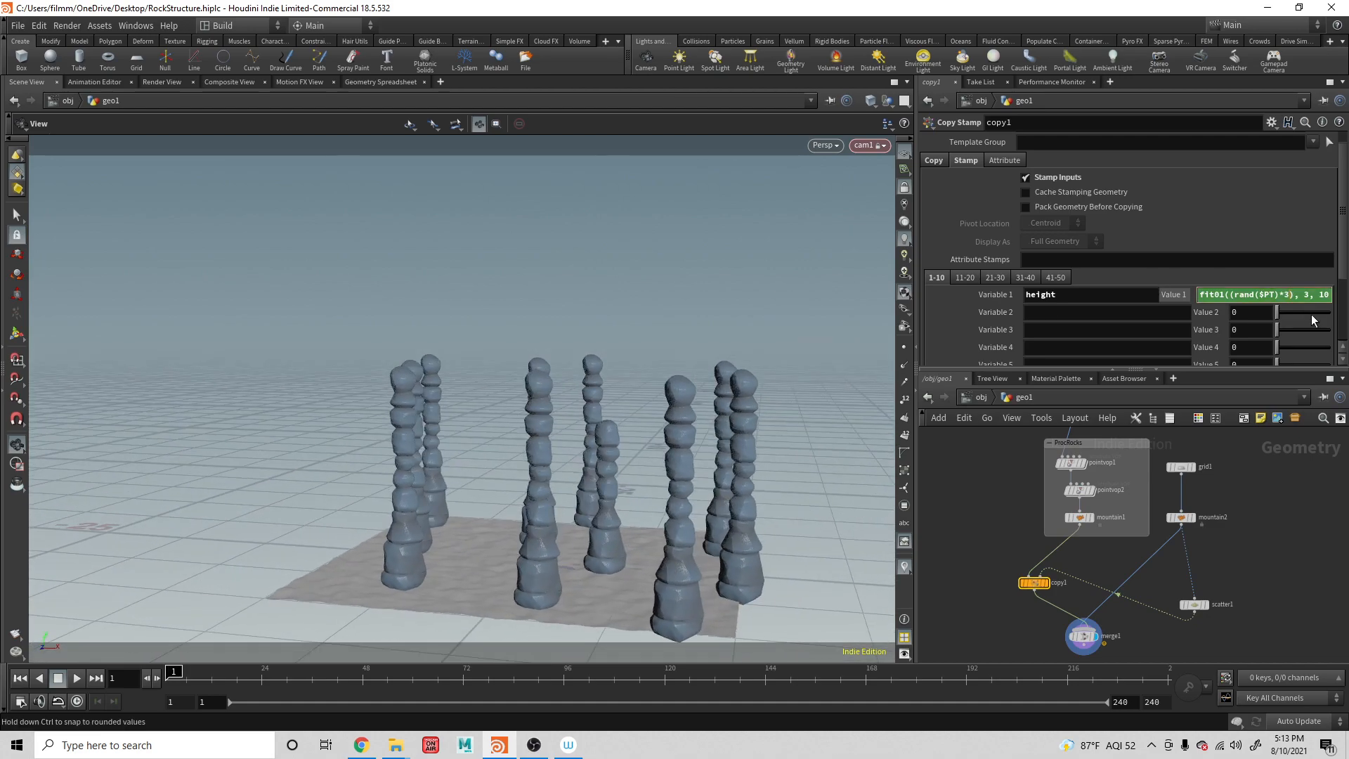
pyautogui.press('BackSpace')
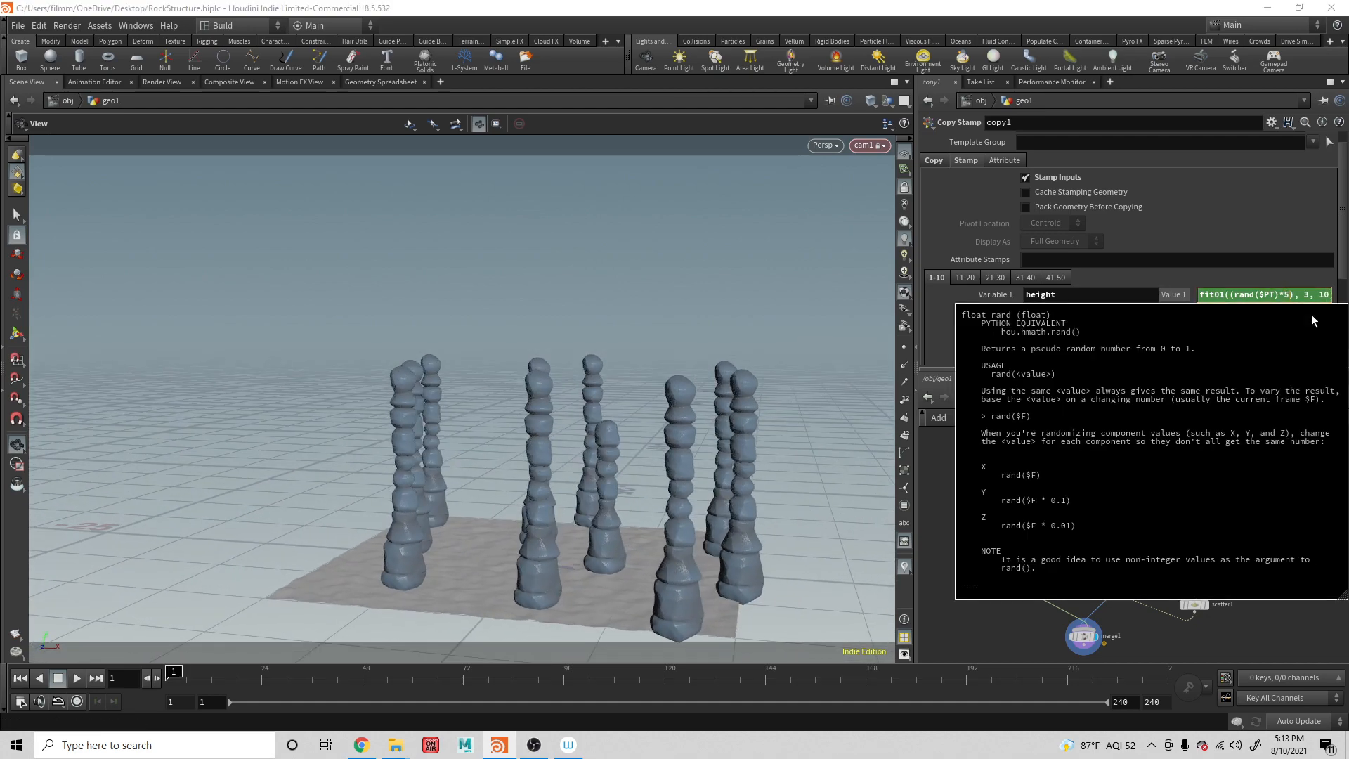
pyautogui.write('5')
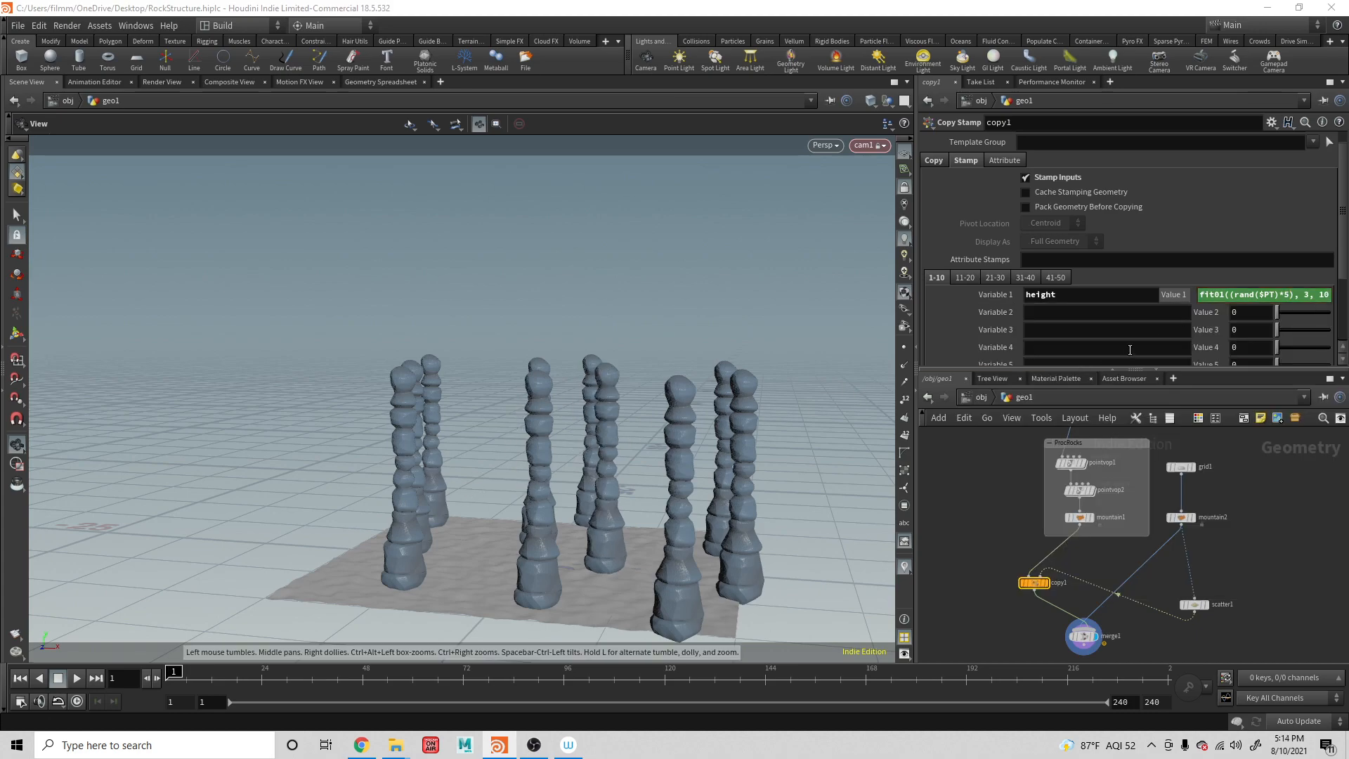
pyautogui.moveTo(861, 396); pyautogui.dragTo(774, 382)
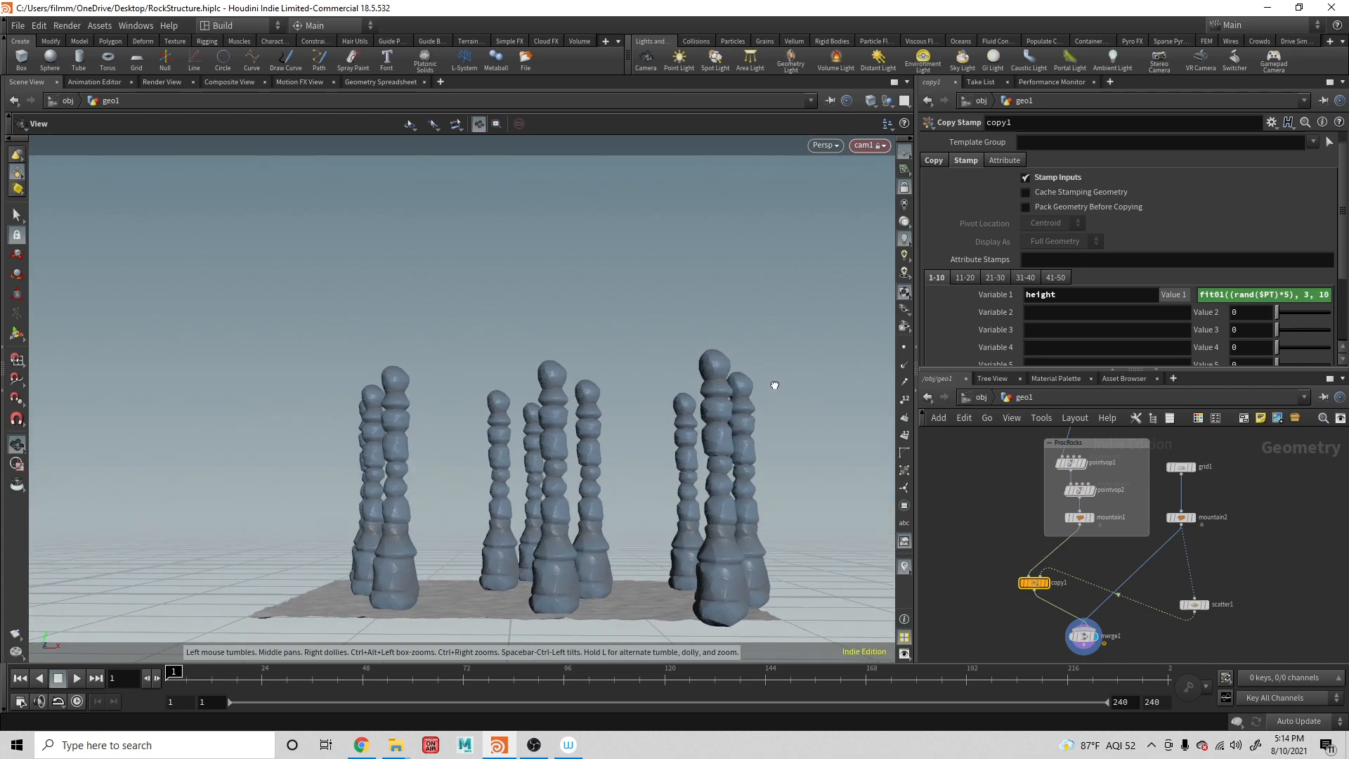
# Move the multiplier inside the random function so copy1's height expression uses rand($PT*5), and inspect the columns
pyautogui.click(1291, 296)
pyautogui.press('BackSpace')
pyautogui.press('BackSpace')
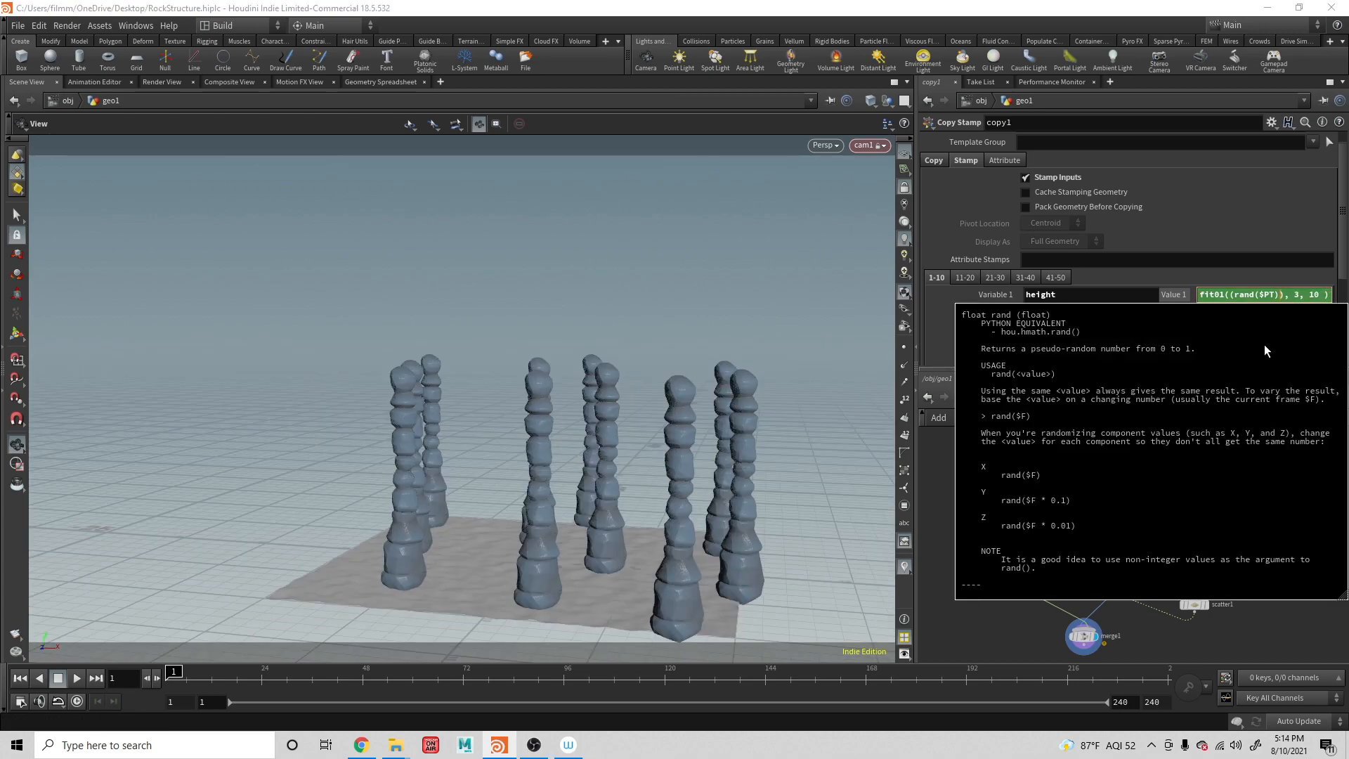
pyautogui.press('Left')
pyautogui.write('*5')
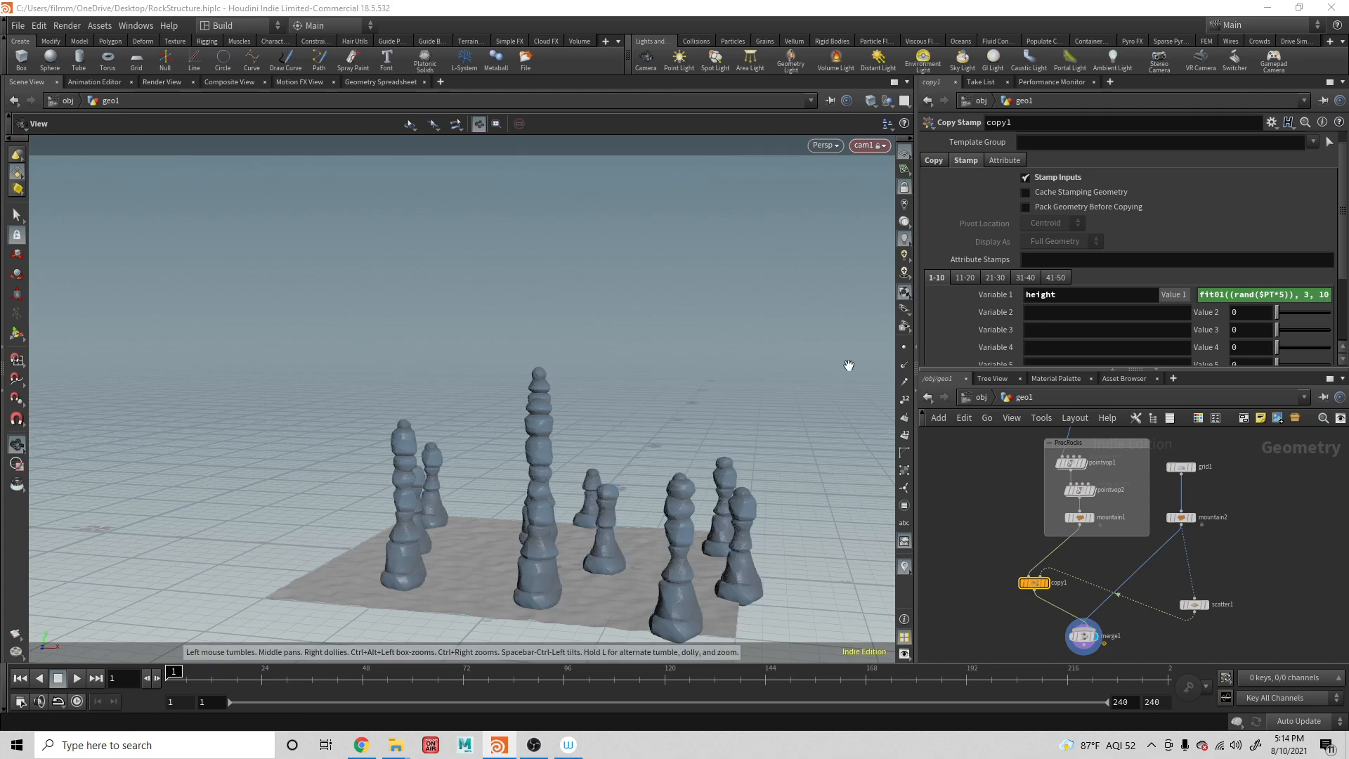
pyautogui.moveTo(726, 442); pyautogui.dragTo(610, 467)
# Change the $PT multiplier in copy1's height expression to 3 and compare the resulting columns
pyautogui.middleClick(1281, 295)
pyautogui.click(1285, 298)
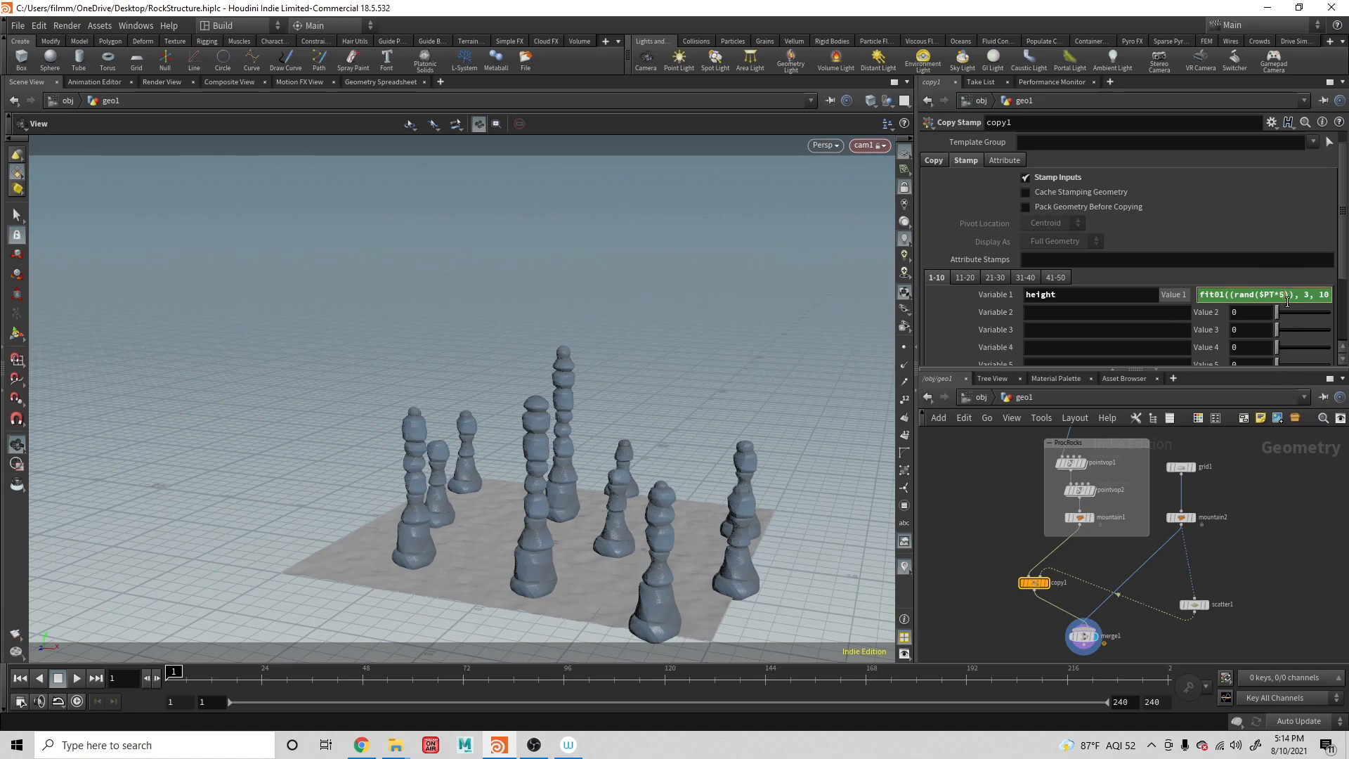
pyautogui.write('3')
pyautogui.press('Return')
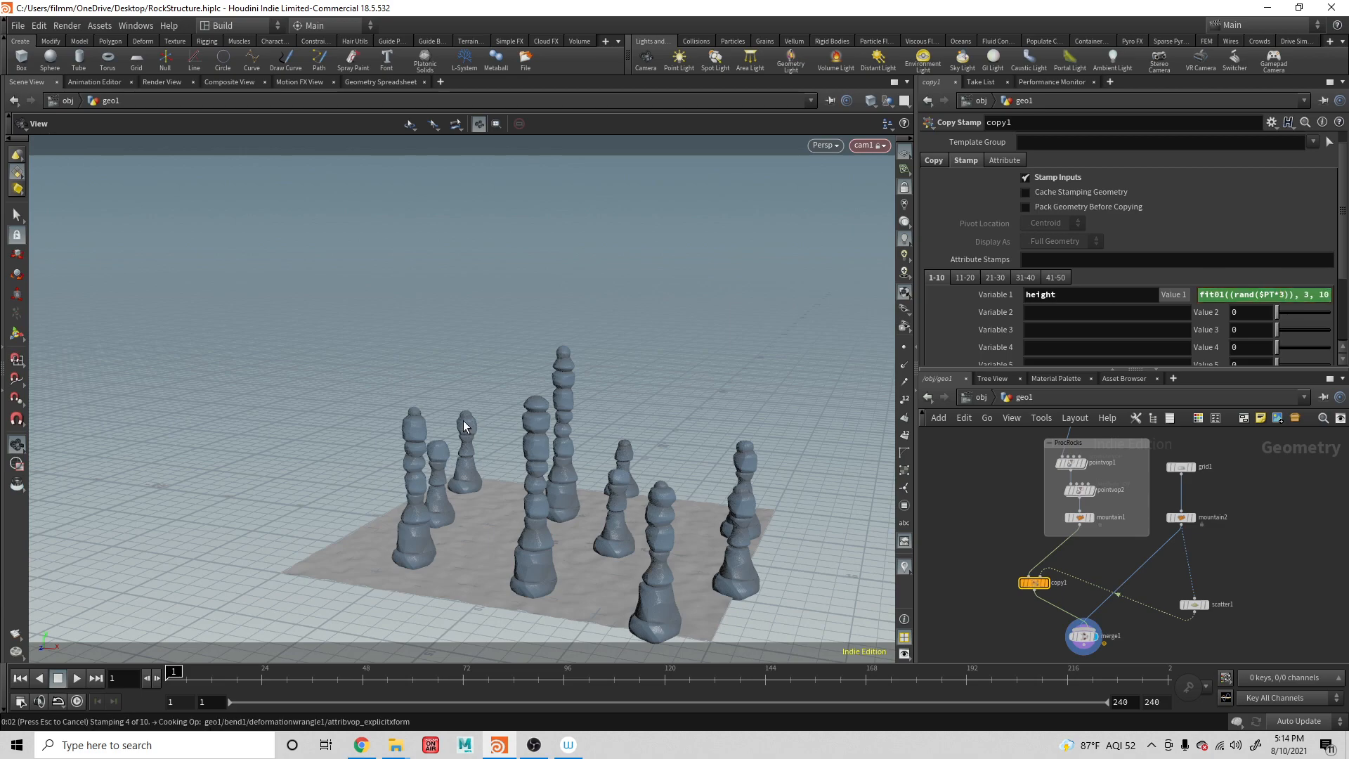
pyautogui.moveTo(584, 426); pyautogui.dragTo(716, 404)
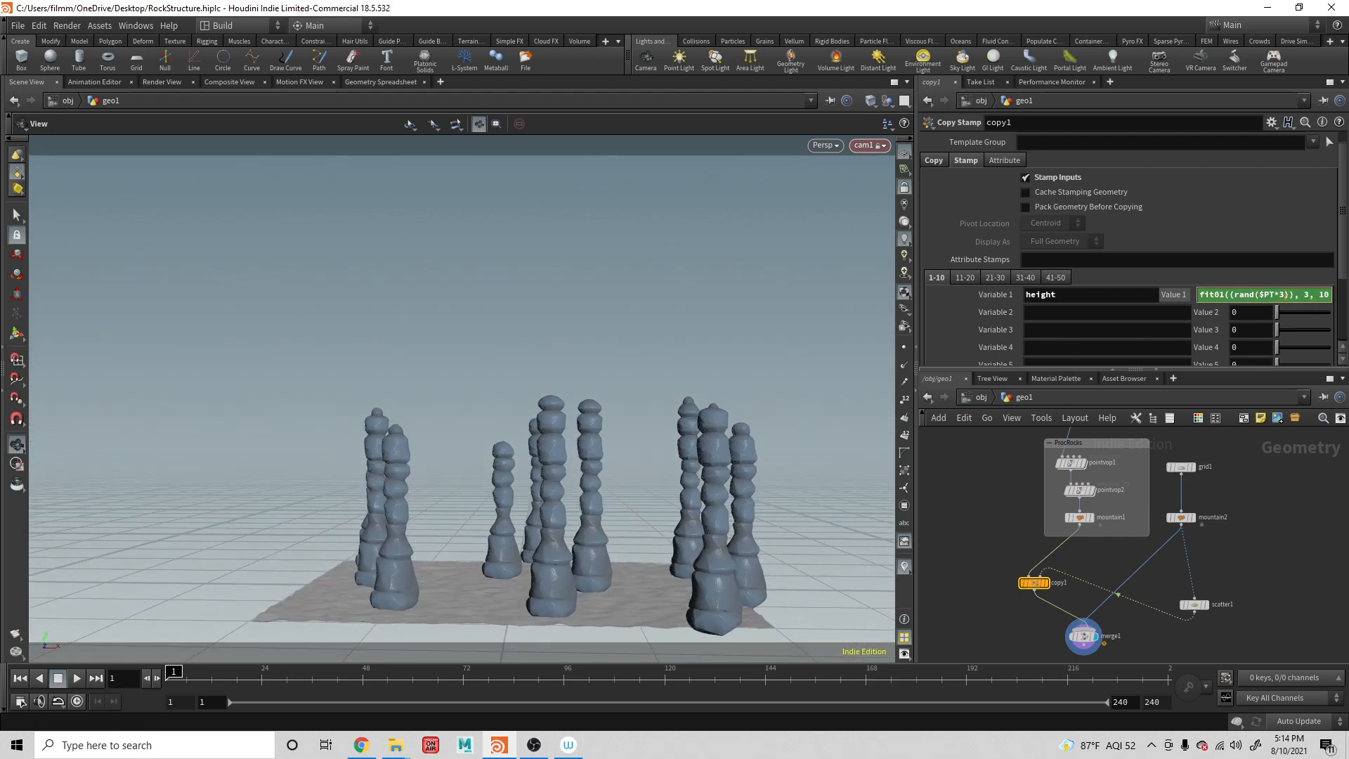
# Change the $PT multiplier in copy1's height expression to 900 and inspect the columns from several angles
pyautogui.press('BackSpace')
pyautogui.write('900')
pyautogui.press('Return')
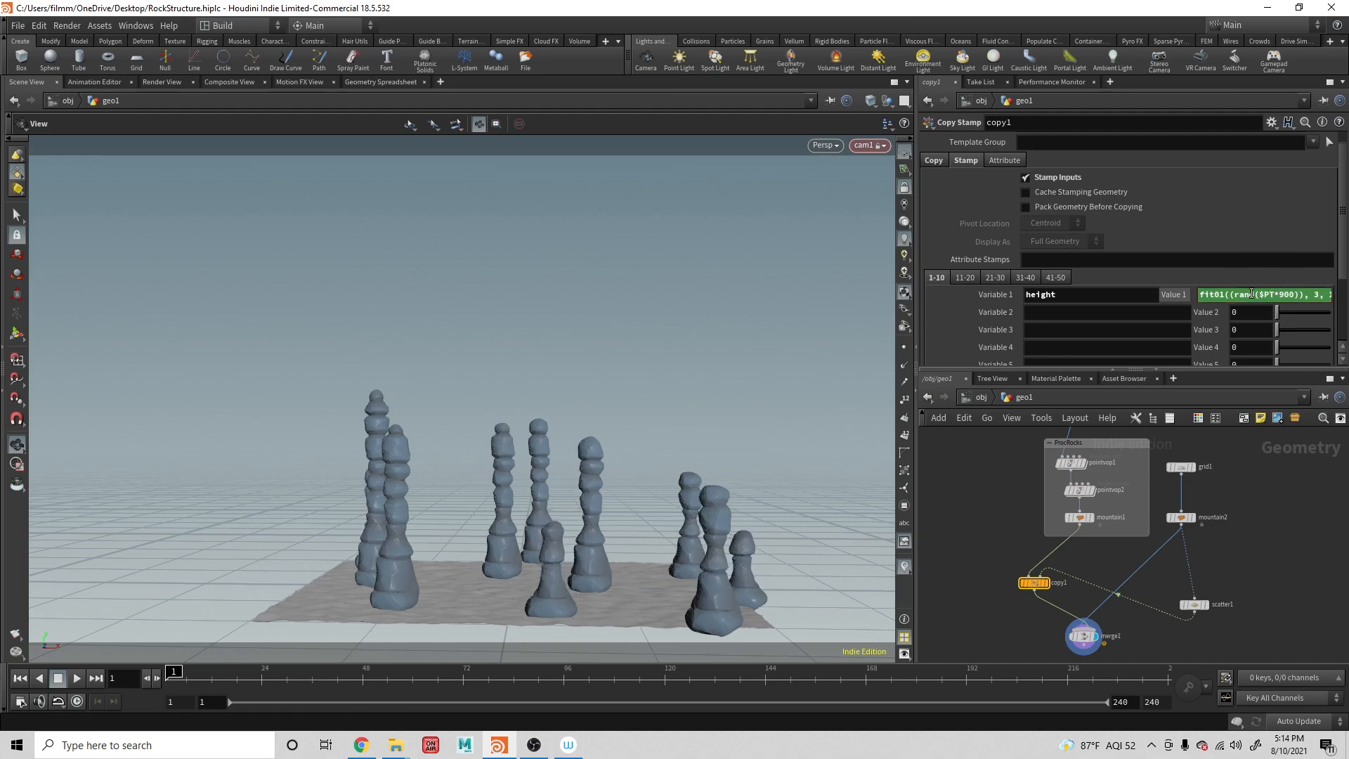
pyautogui.moveTo(741, 386); pyautogui.dragTo(550, 373)
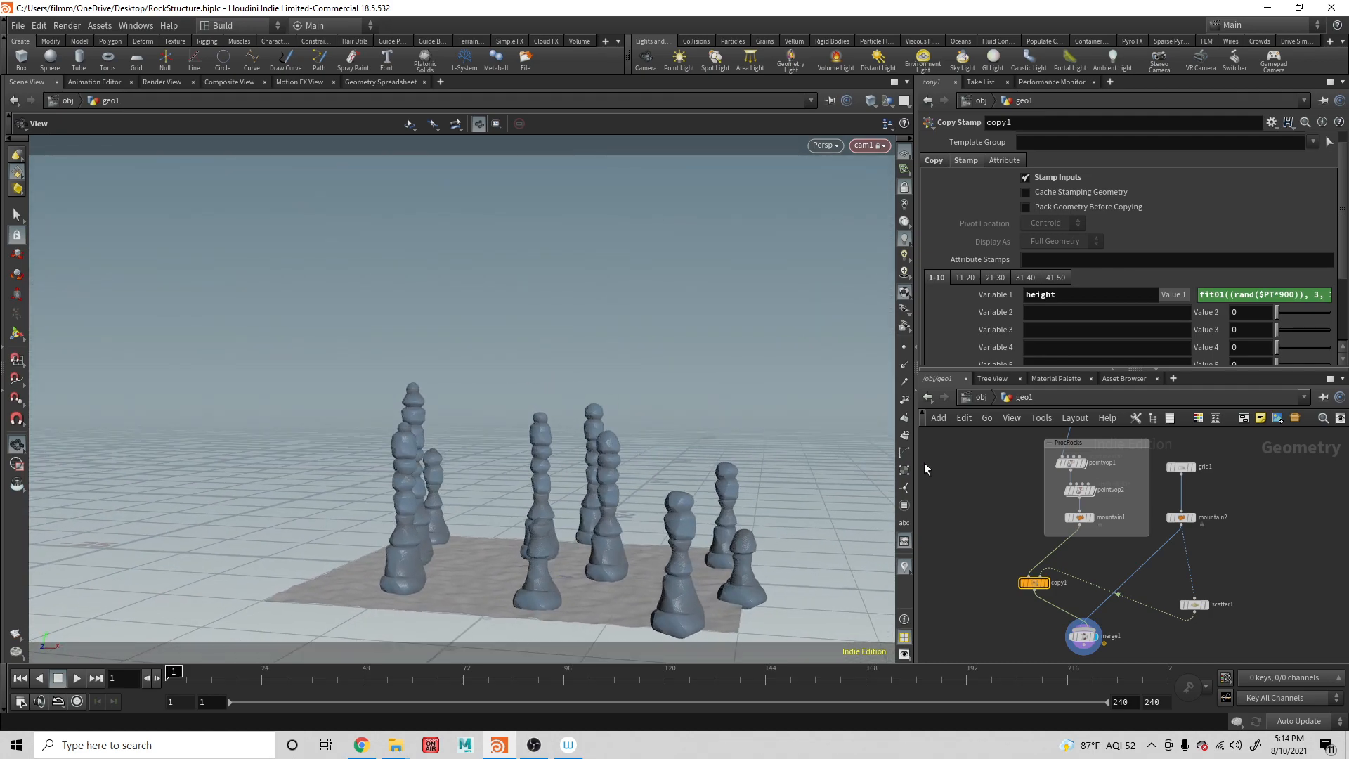
pyautogui.moveTo(846, 545); pyautogui.dragTo(767, 553)
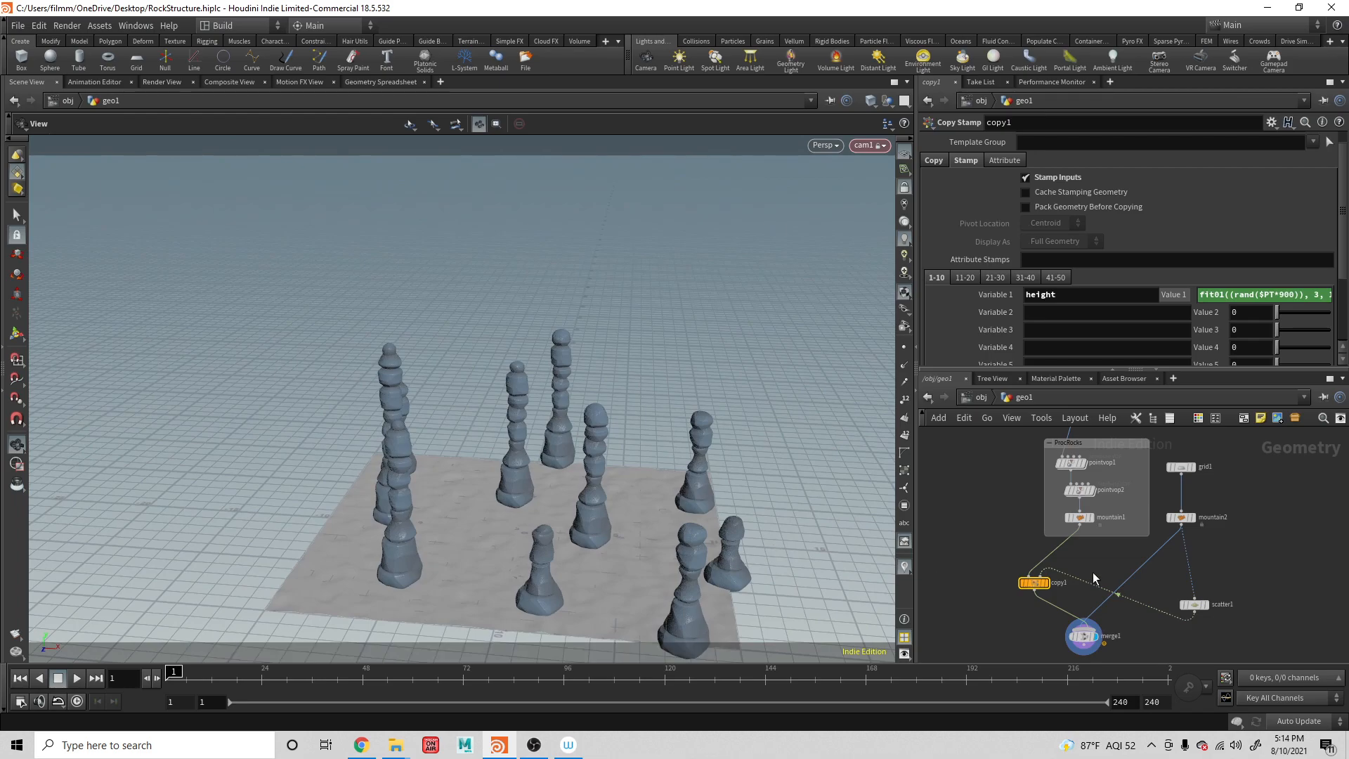
pyautogui.moveTo(676, 492); pyautogui.dragTo(707, 473)
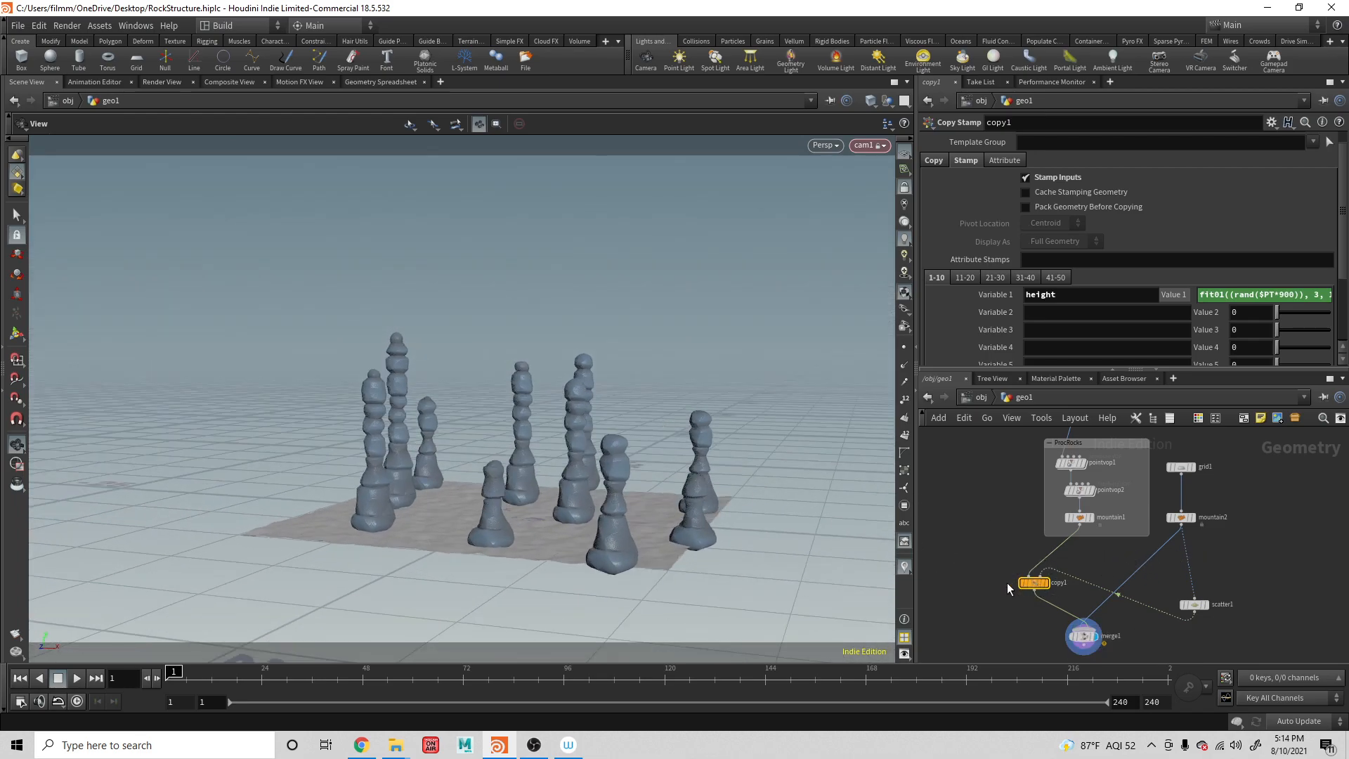
# Check the Control null's parameters and name copy1's Variable 2 width
pyautogui.moveTo(966, 489); pyautogui.dragTo(1023, 598, button='middle')
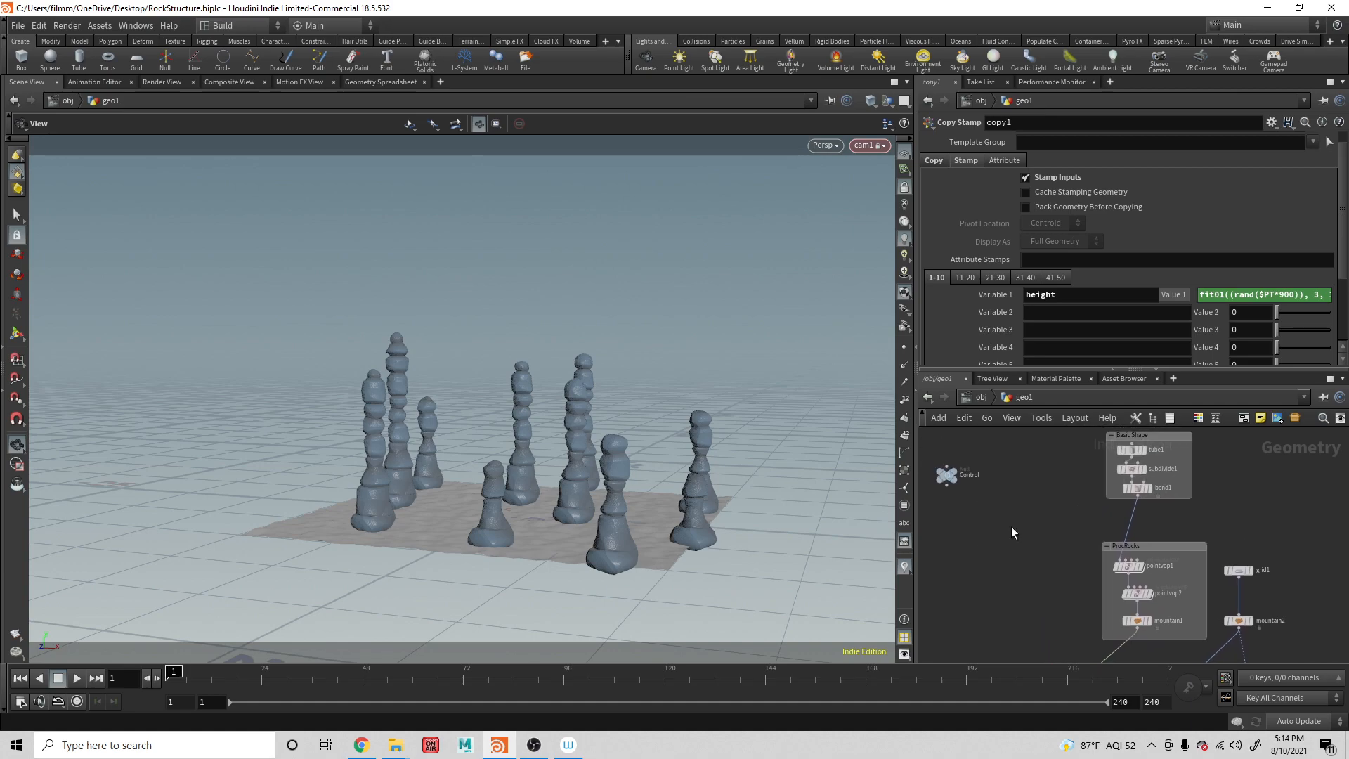
pyautogui.click(947, 475)
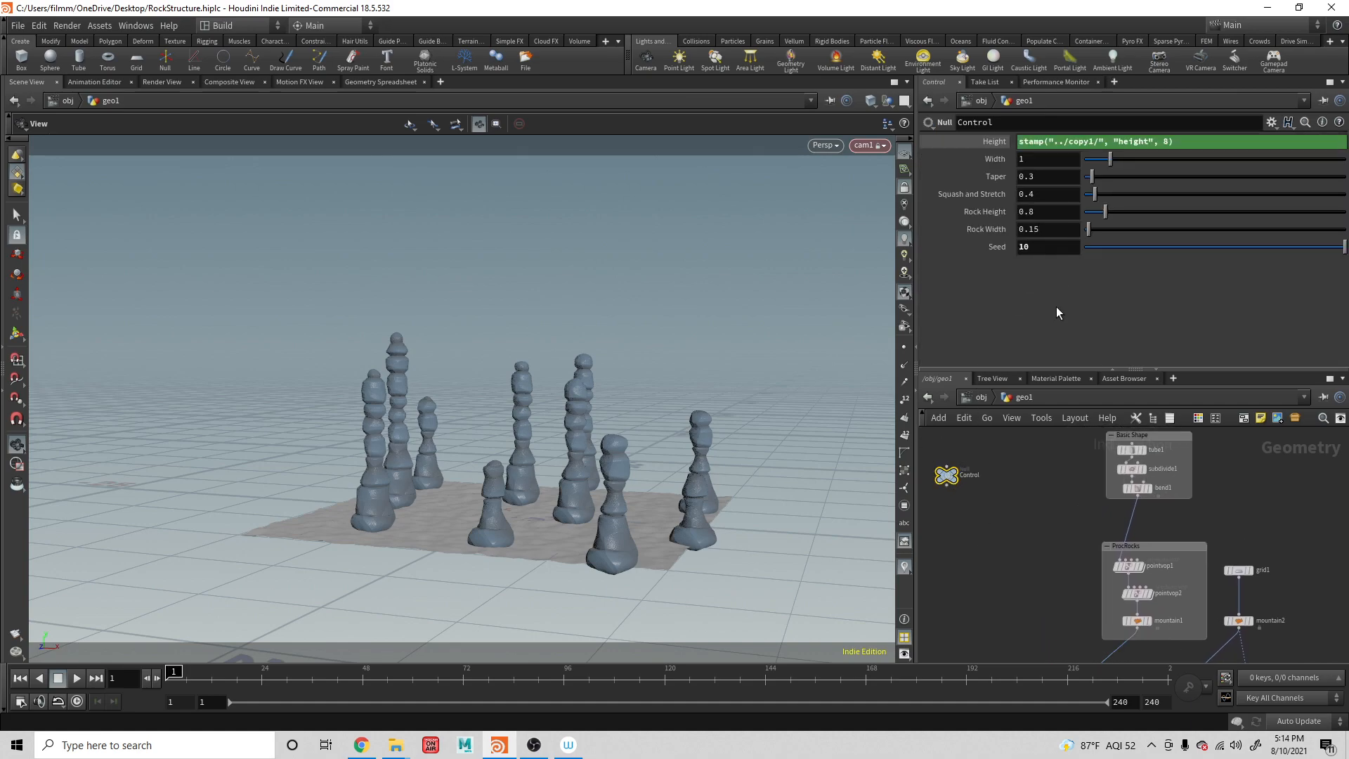
pyautogui.moveTo(1039, 530); pyautogui.dragTo(1019, 442, button='middle')
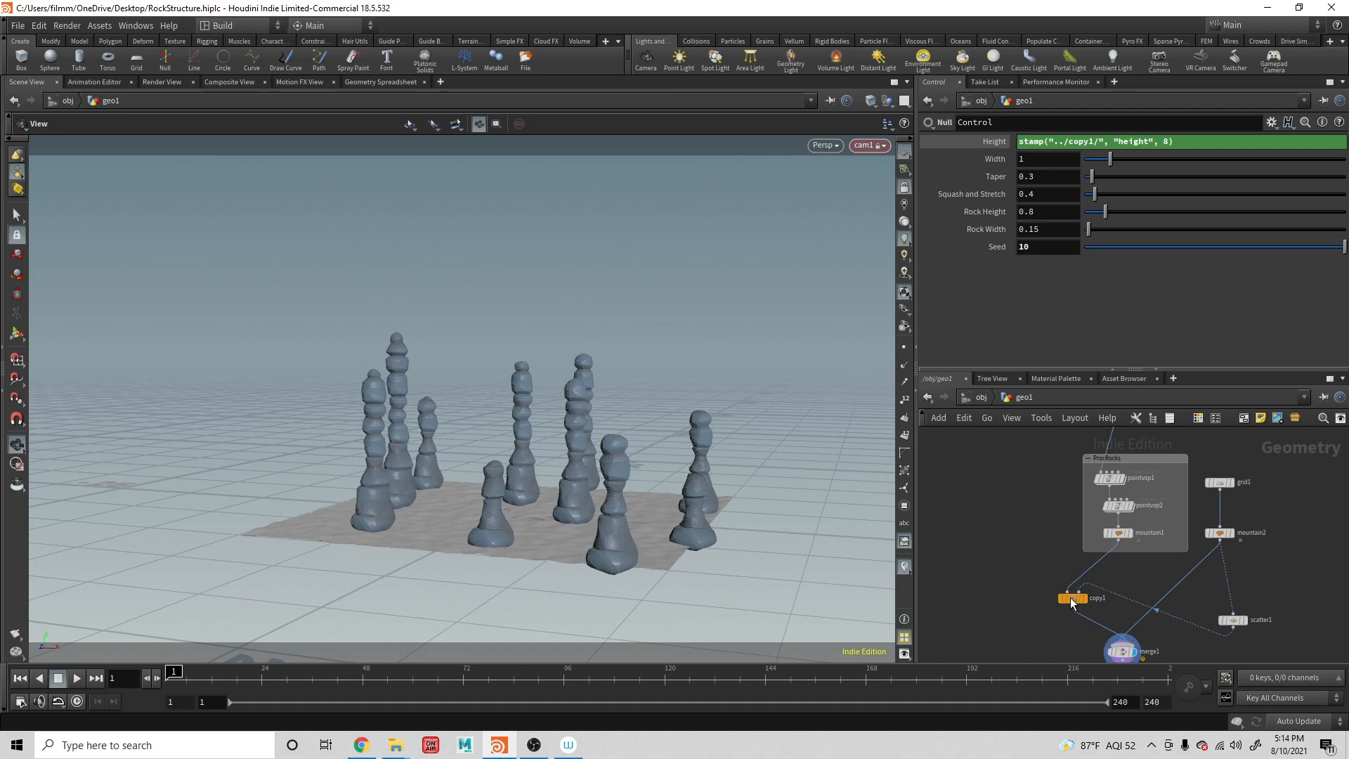
pyautogui.click(1068, 598)
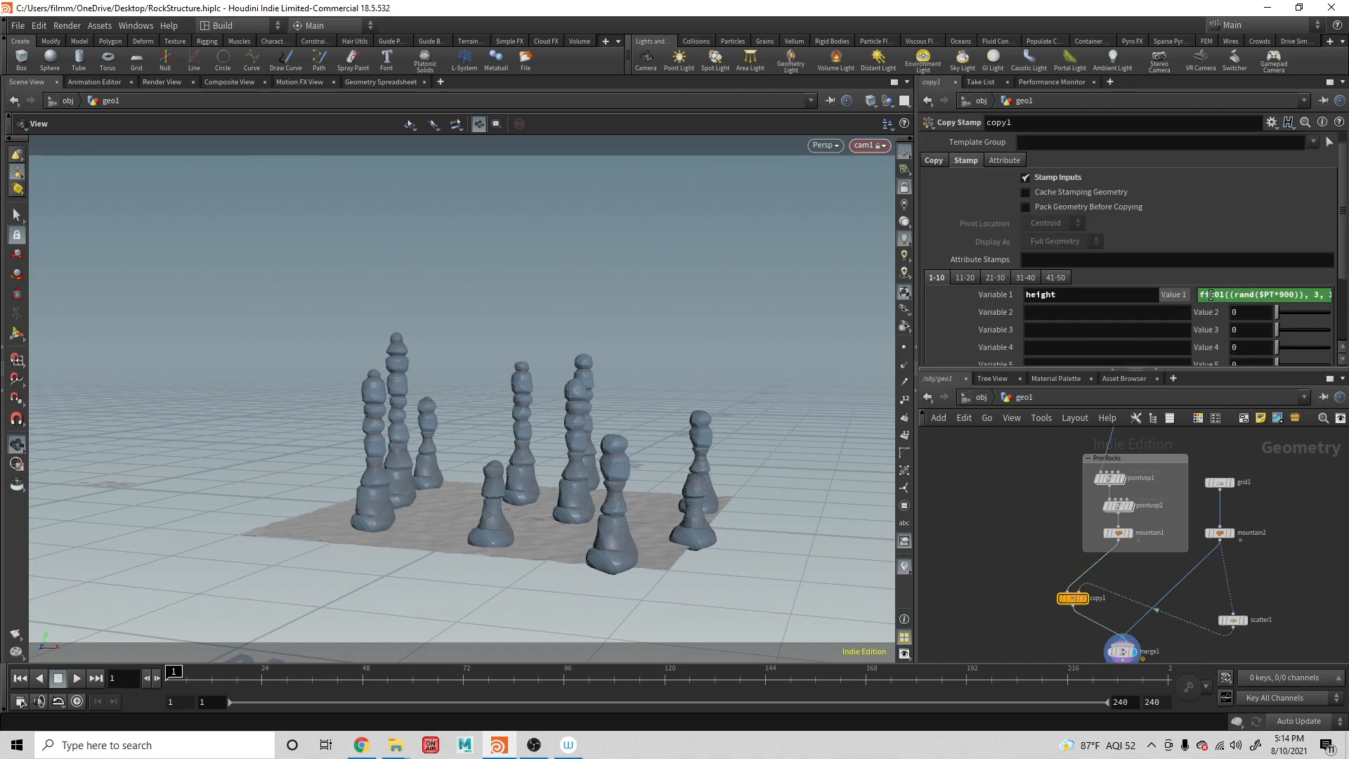
pyautogui.click(1129, 315)
pyautogui.write('width')
pyautogui.press('Tab')
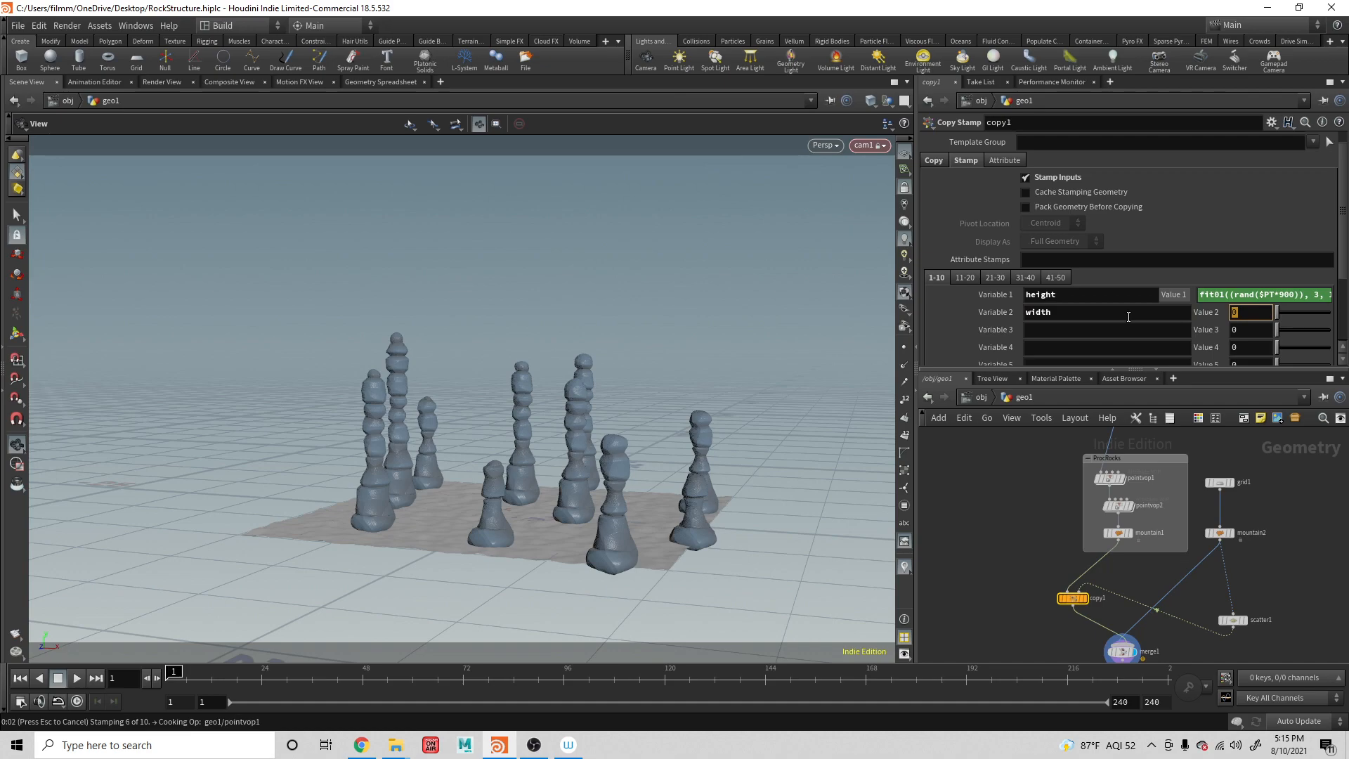
# Begin the value expression for copy1's width variable with fit01((rand($PT*5)),
pyautogui.write('ff')
pyautogui.doubleClick(1253, 317)
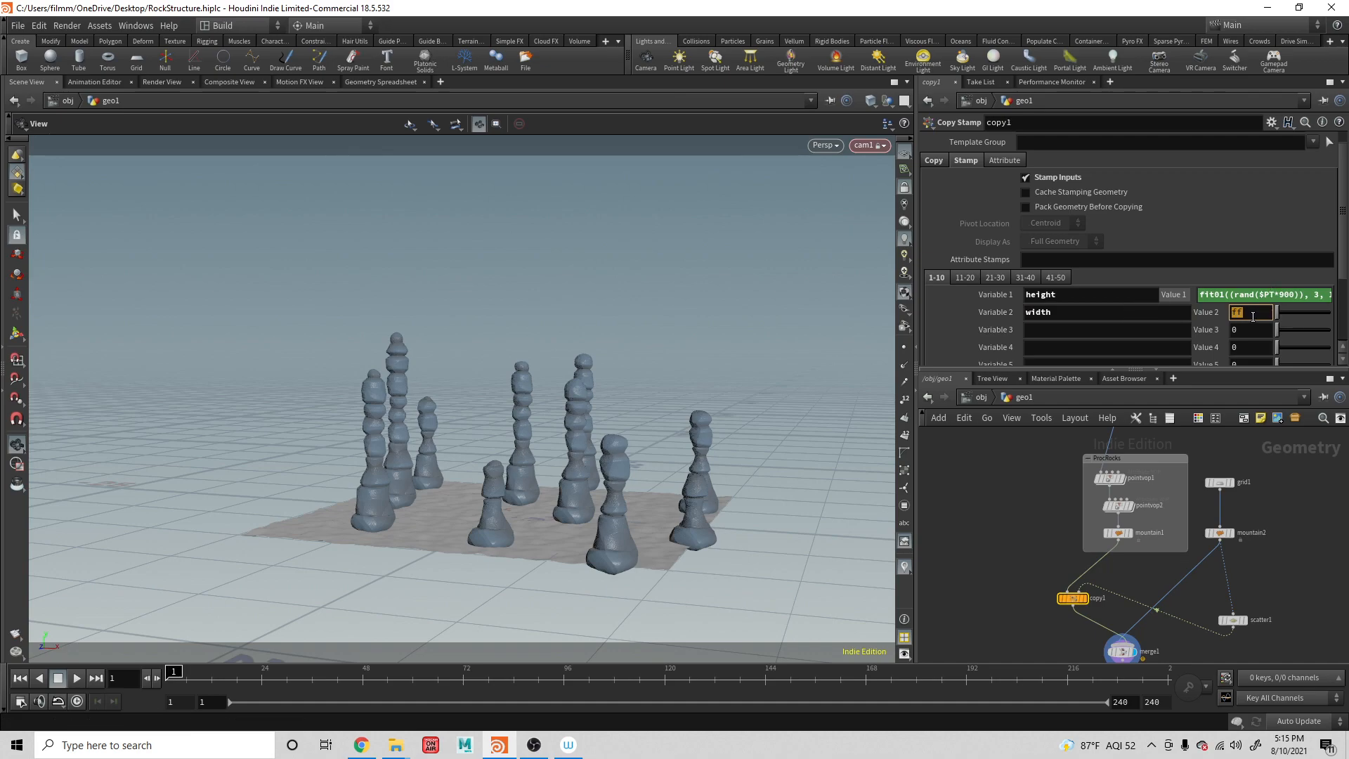
pyautogui.write('fit')
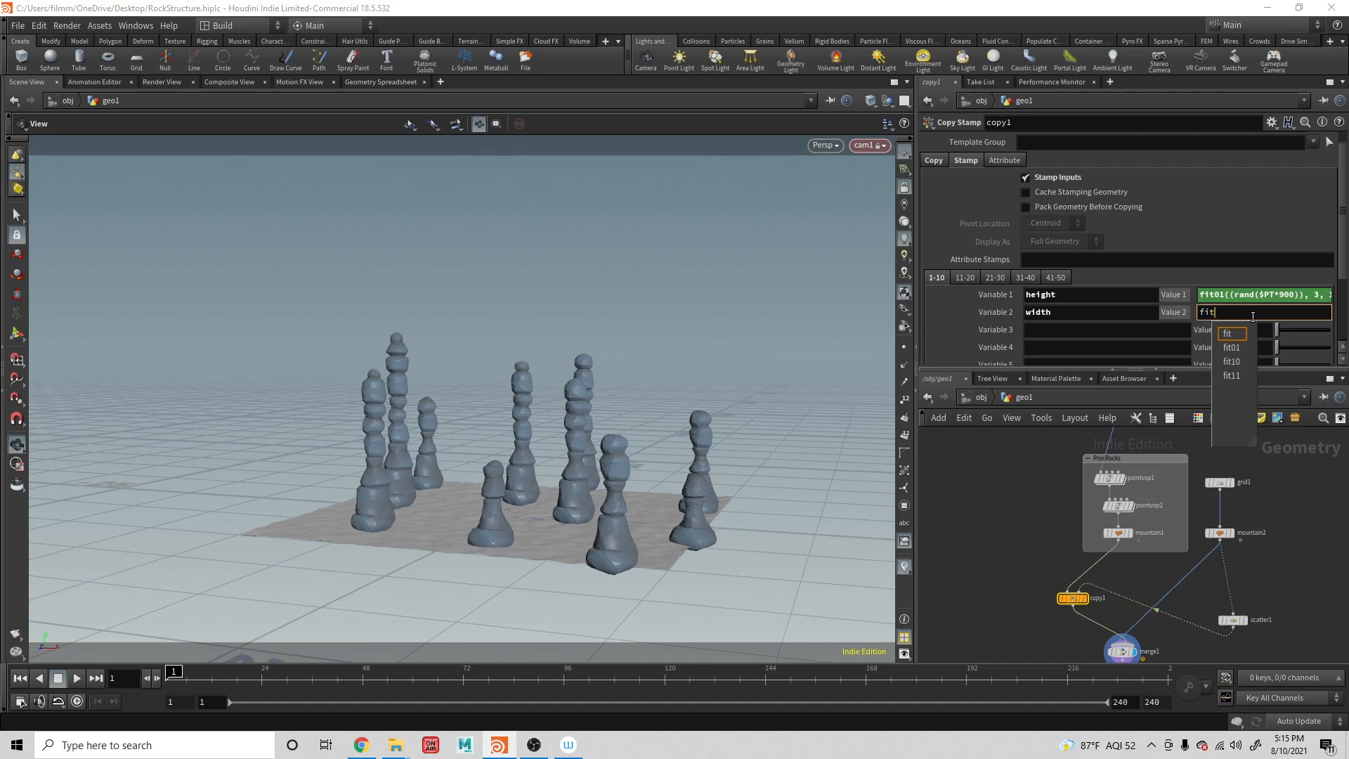
pyautogui.write('01')
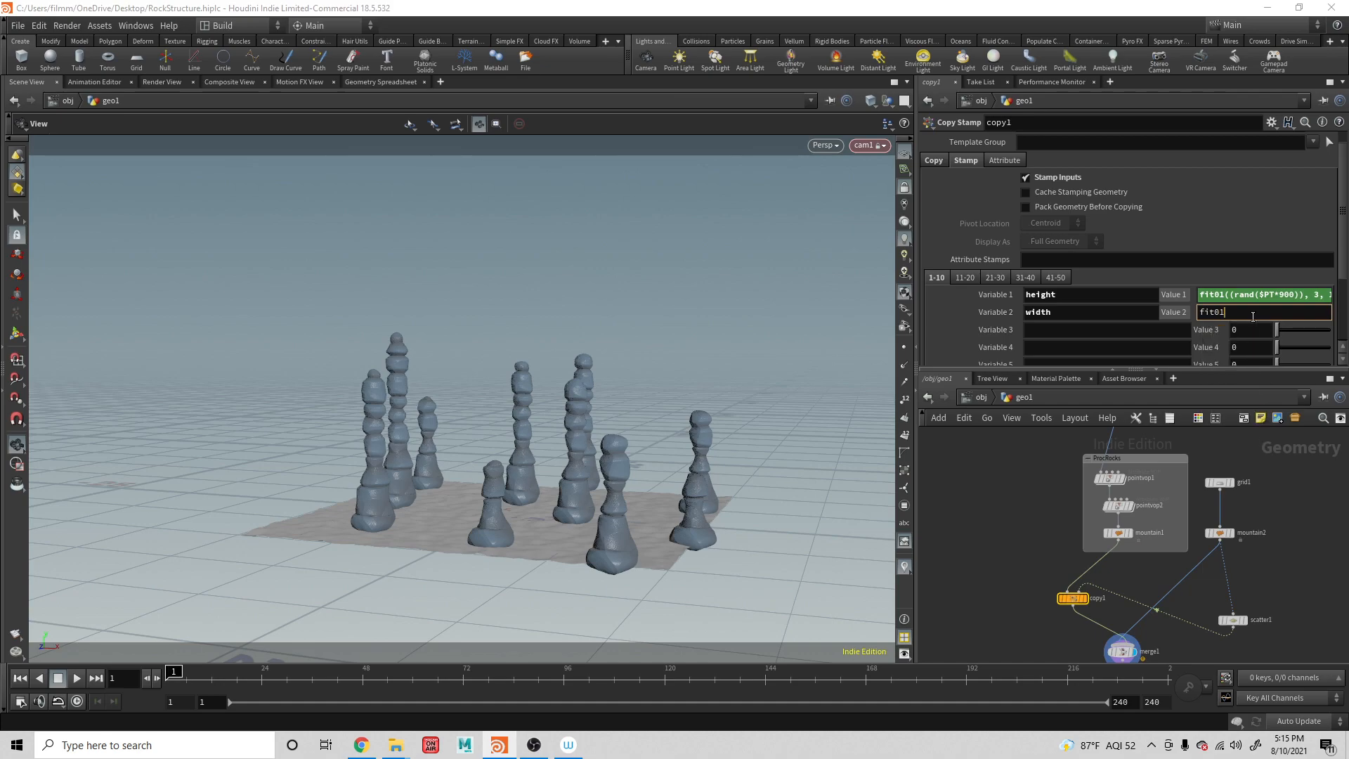
pyautogui.write('*')
pyautogui.press('BackSpace')
pyautogui.write('((')
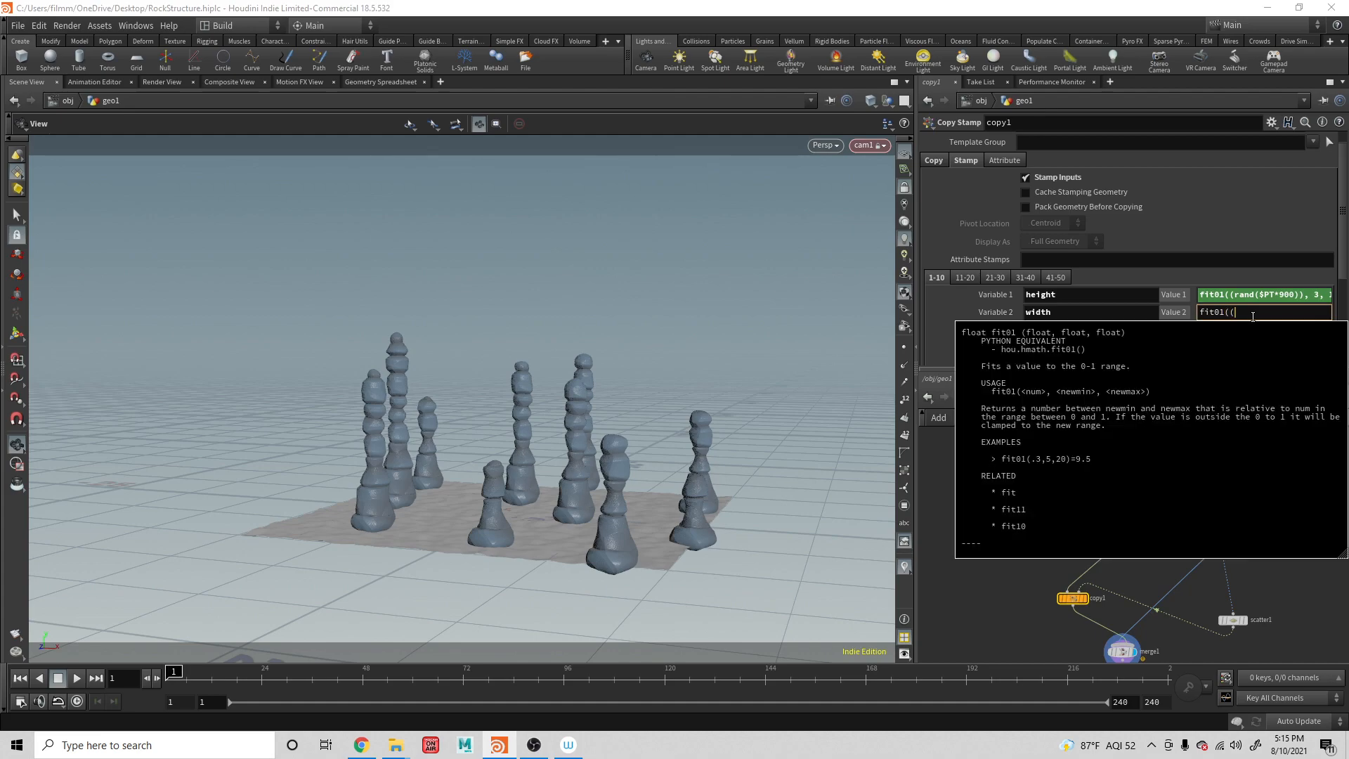
pyautogui.write('rand(')
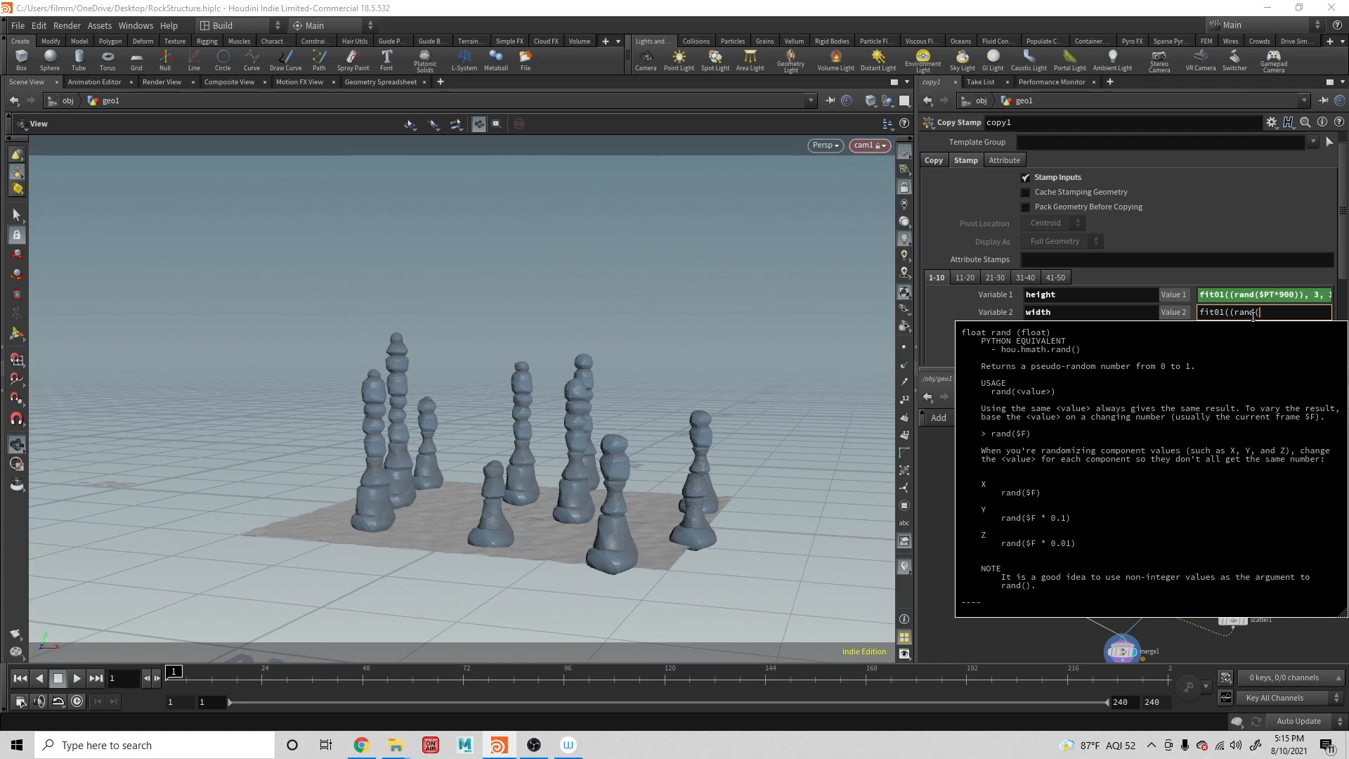
pyautogui.write('$PT')
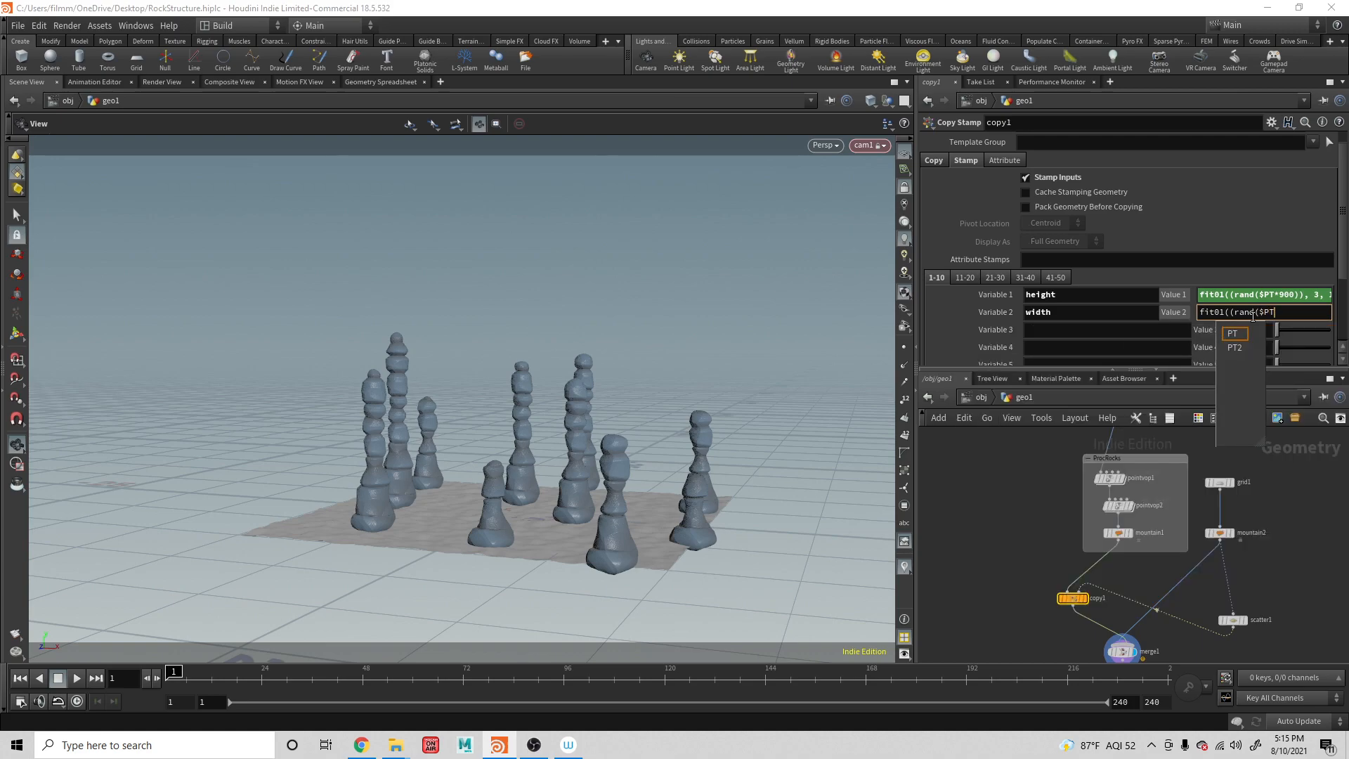
pyautogui.write('*5')
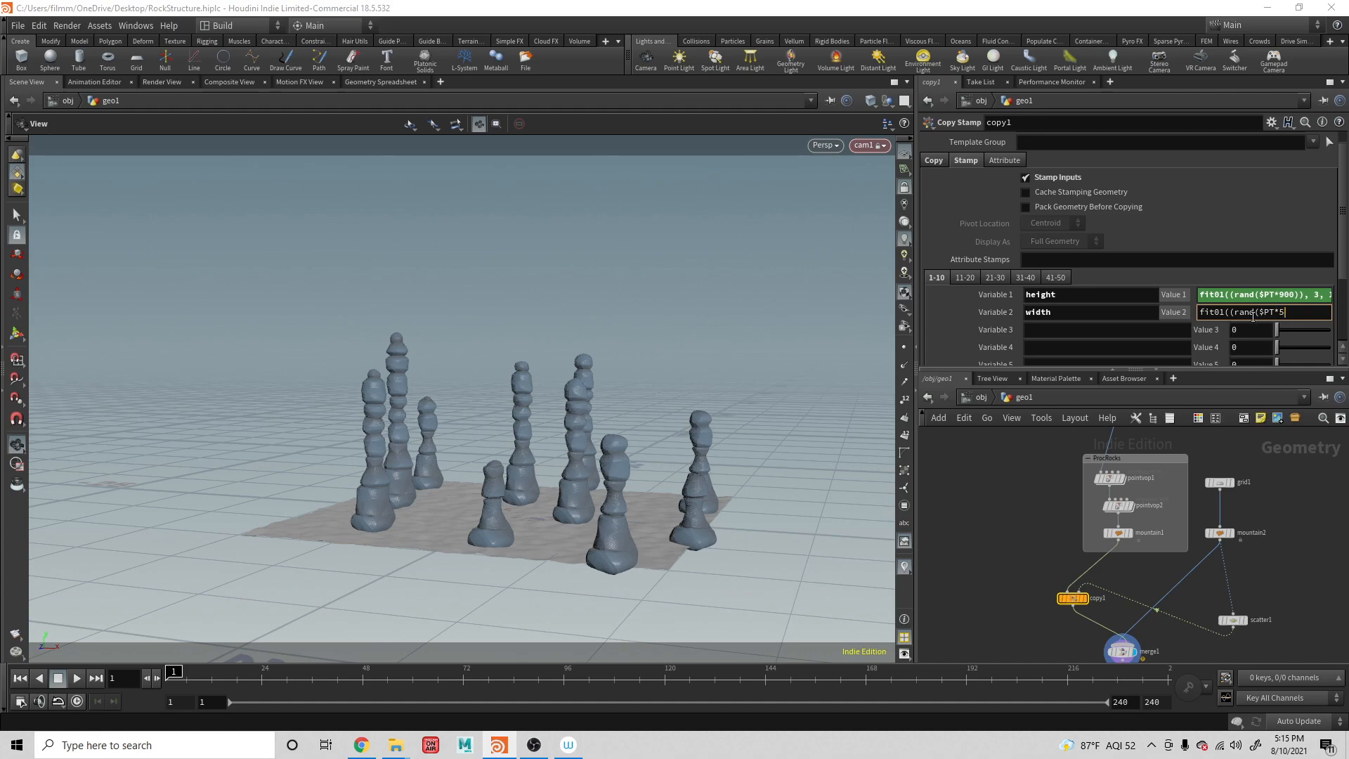
pyautogui.write(')')
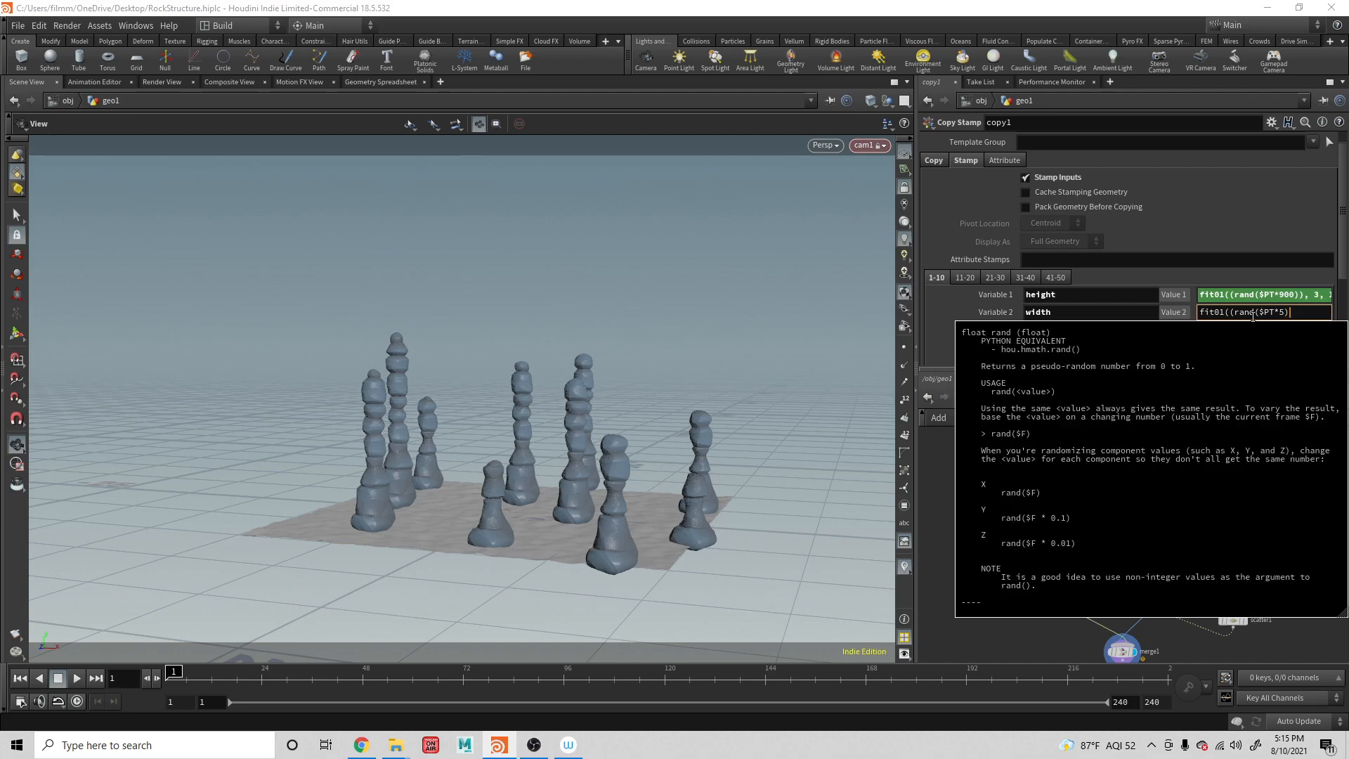
pyautogui.write('),')
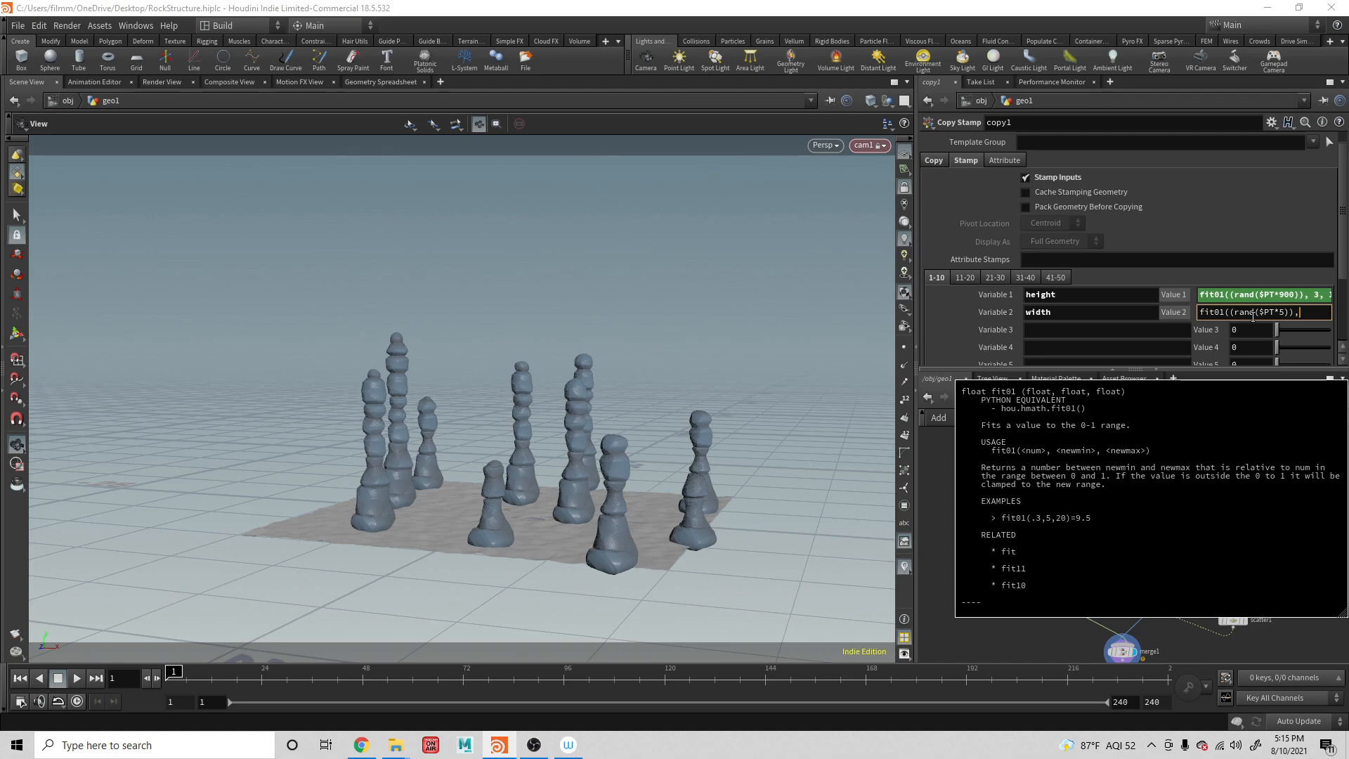
# Complete copy1's width expression with the range .5 to 2, giving fit01((rand($PT*5)), .5, 2), and refresh the merged result
pyautogui.write(' .5,')
pyautogui.press('Tab')
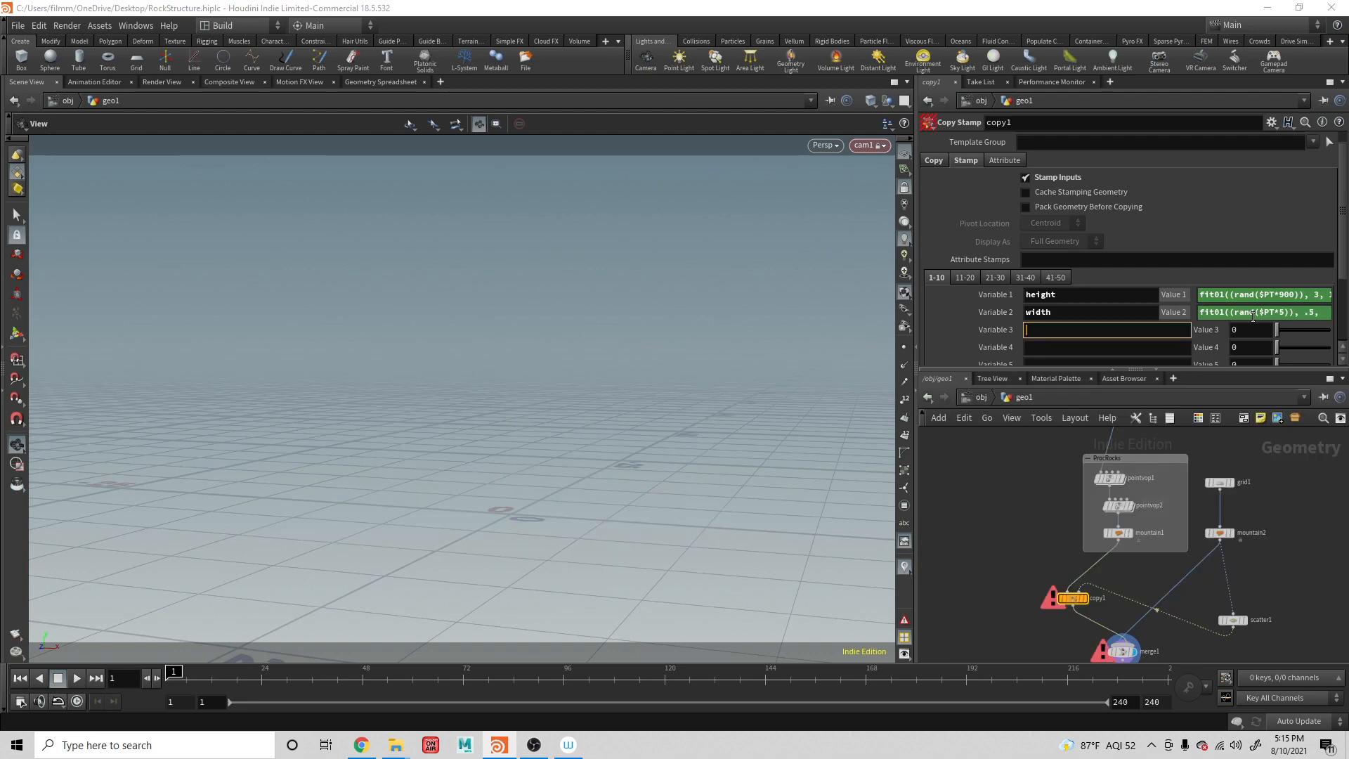
pyautogui.click(1324, 312)
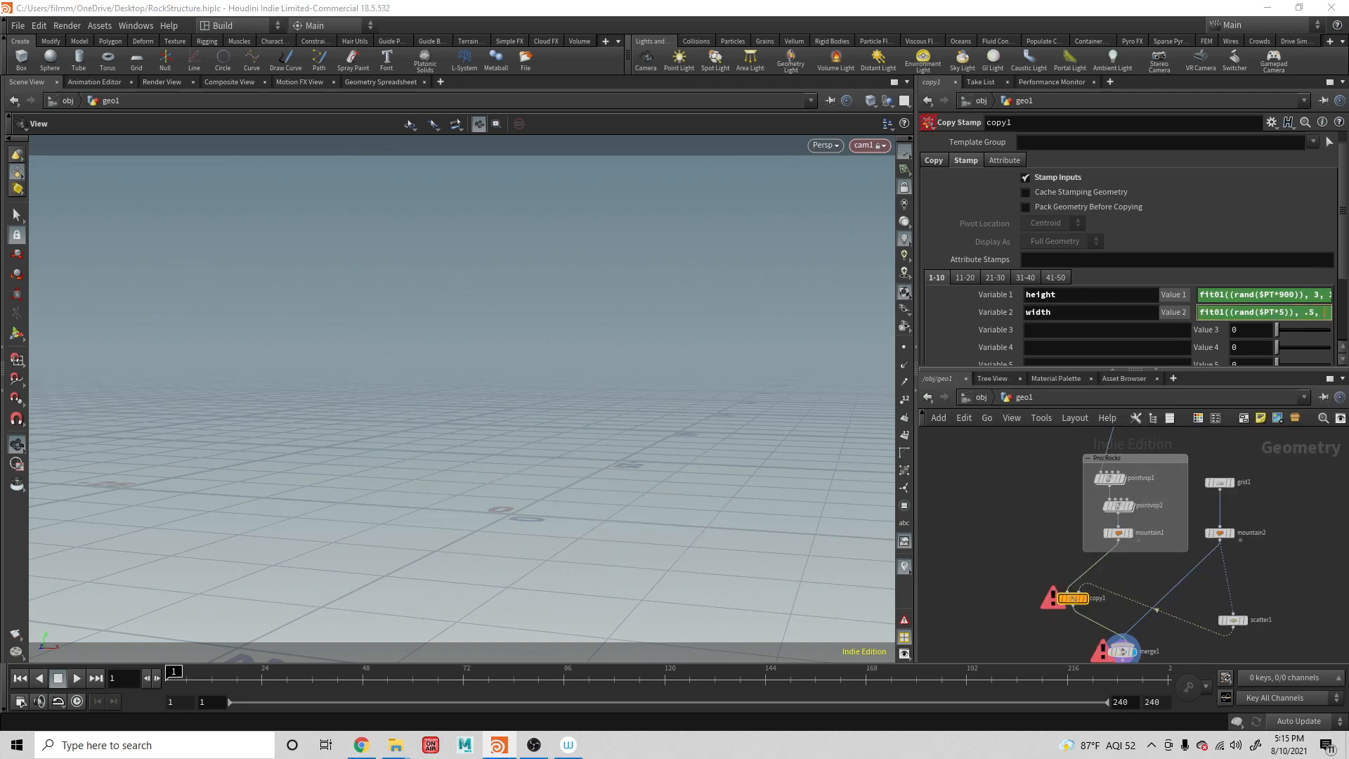
pyautogui.write('2)')
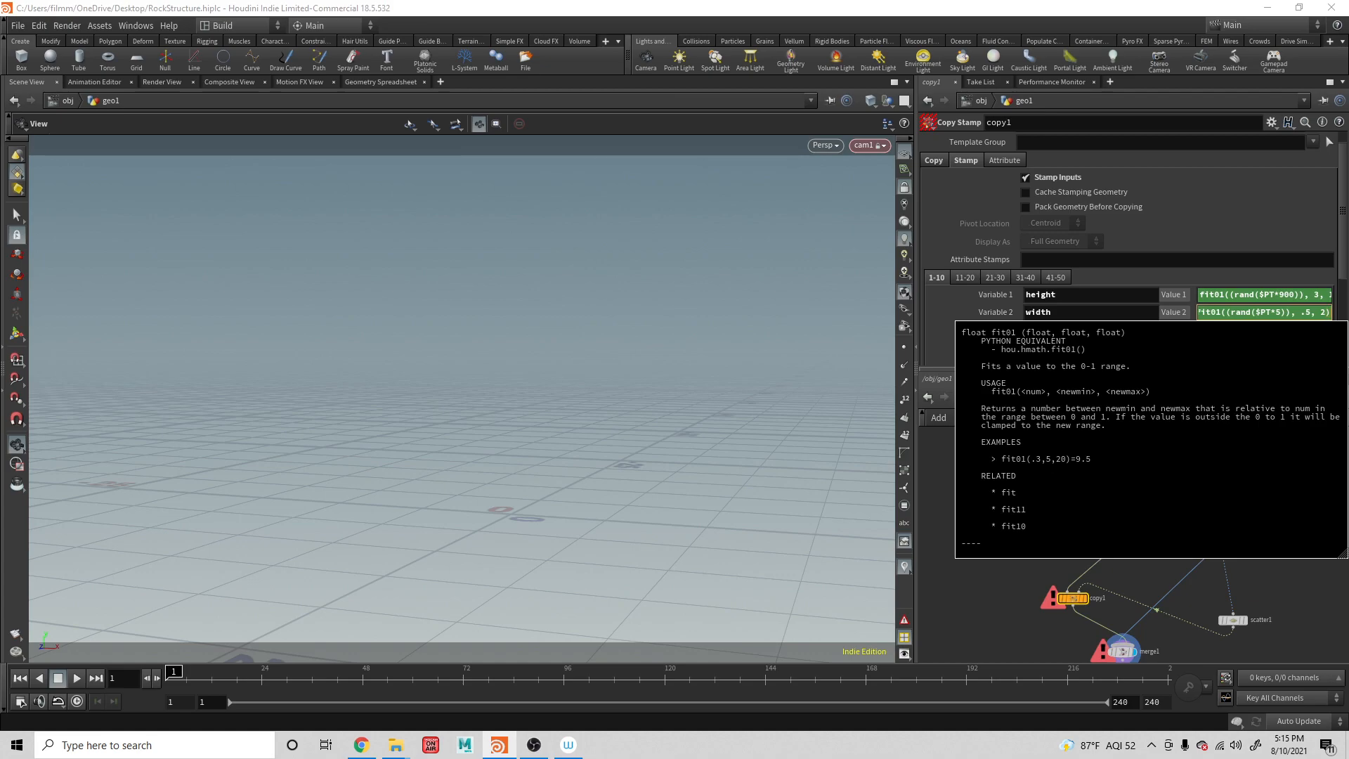
pyautogui.press('Return')
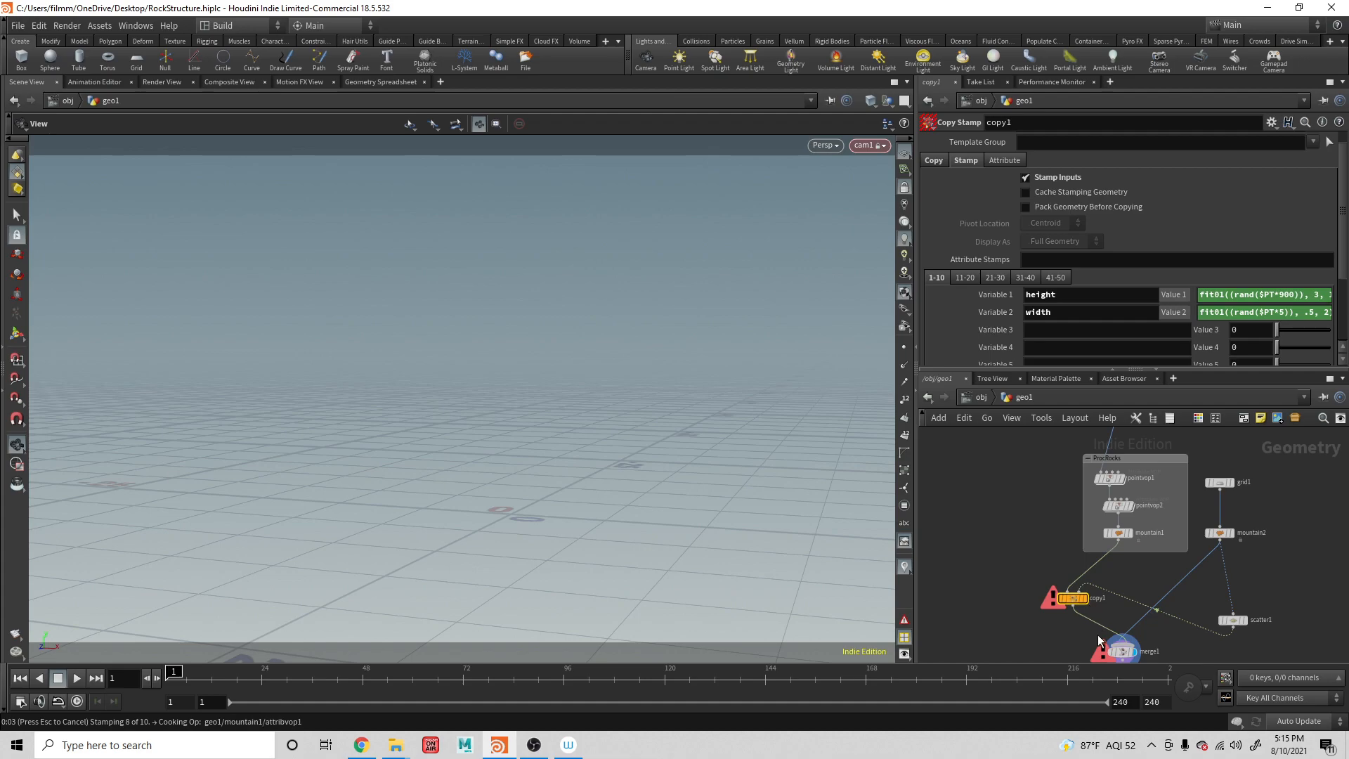
pyautogui.click(1136, 655)
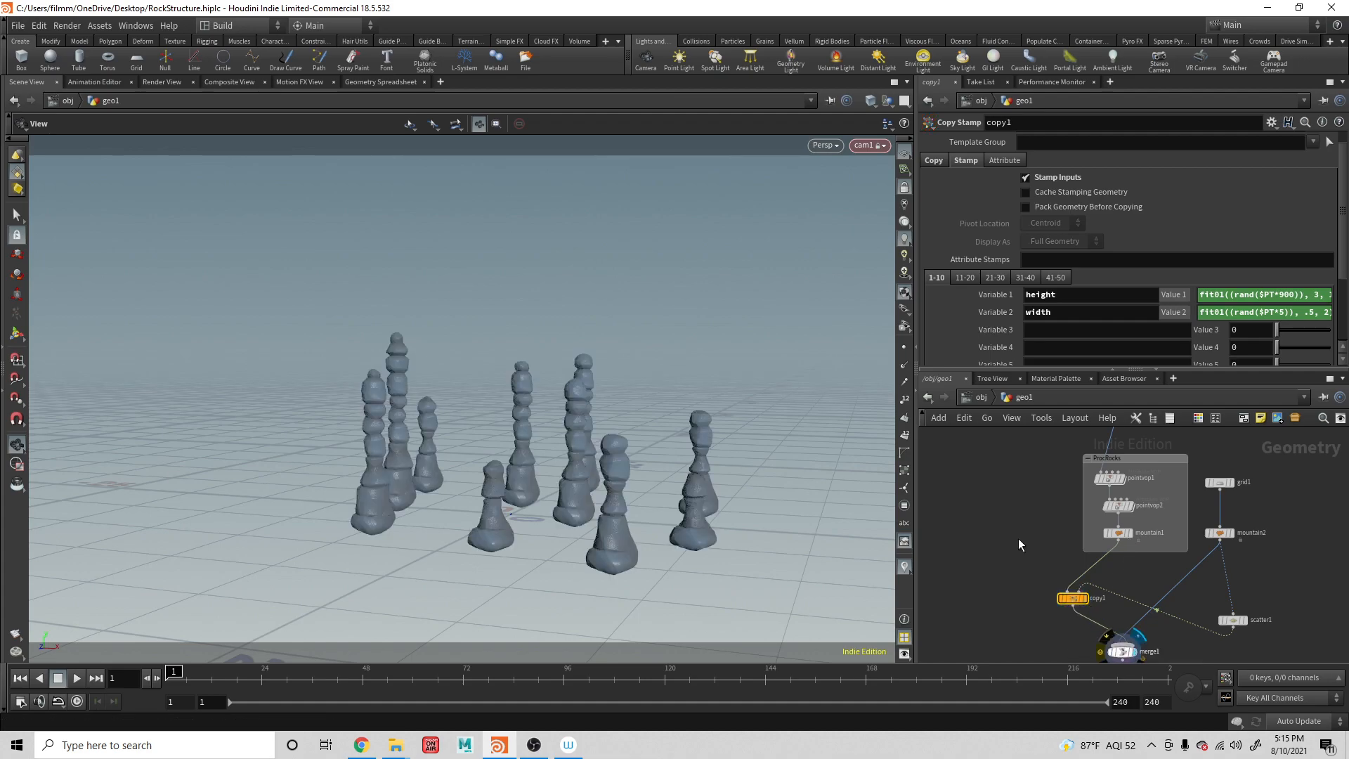
# Begin a stamp expression in the Control null's Width parameter that references "../copy1/"
pyautogui.moveTo(1043, 496); pyautogui.dragTo(1100, 584, button='middle')
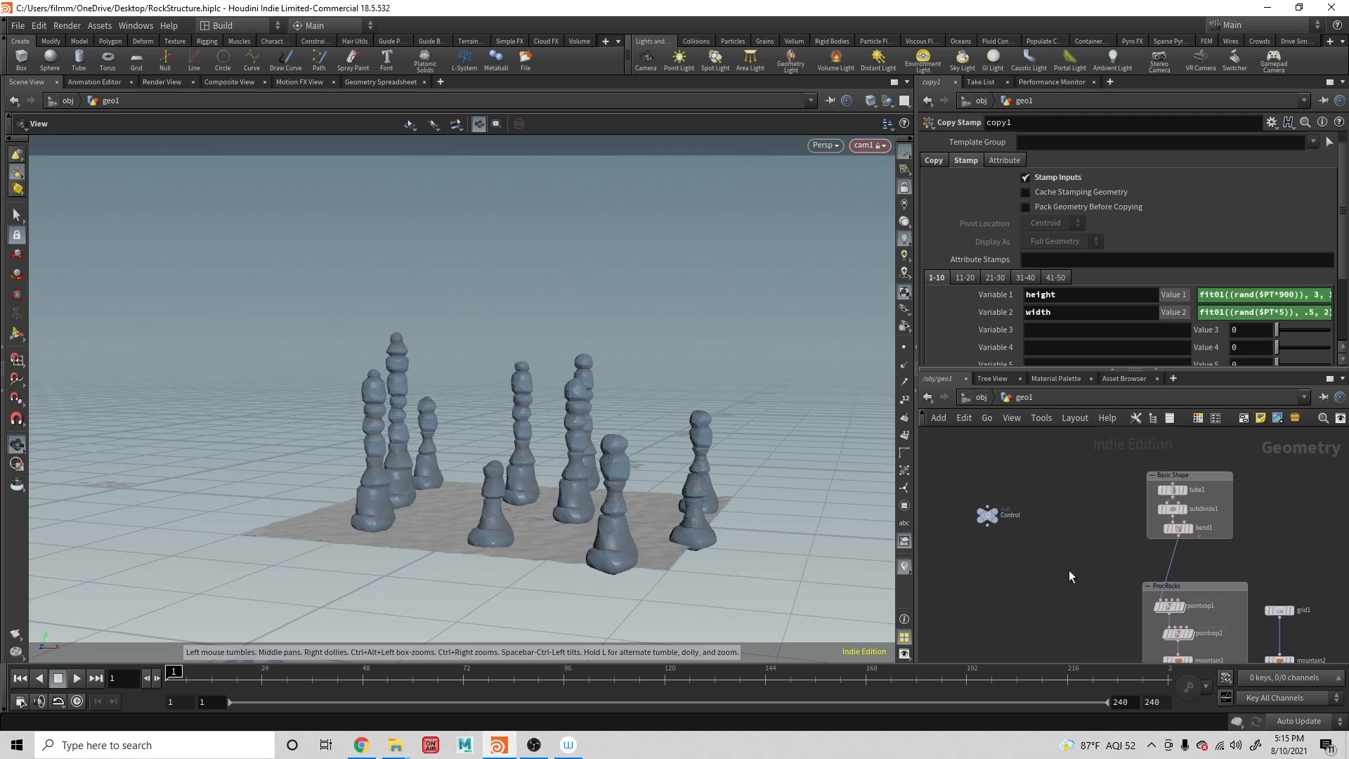
pyautogui.click(987, 515)
pyautogui.click(1037, 161)
pyautogui.write('sta')
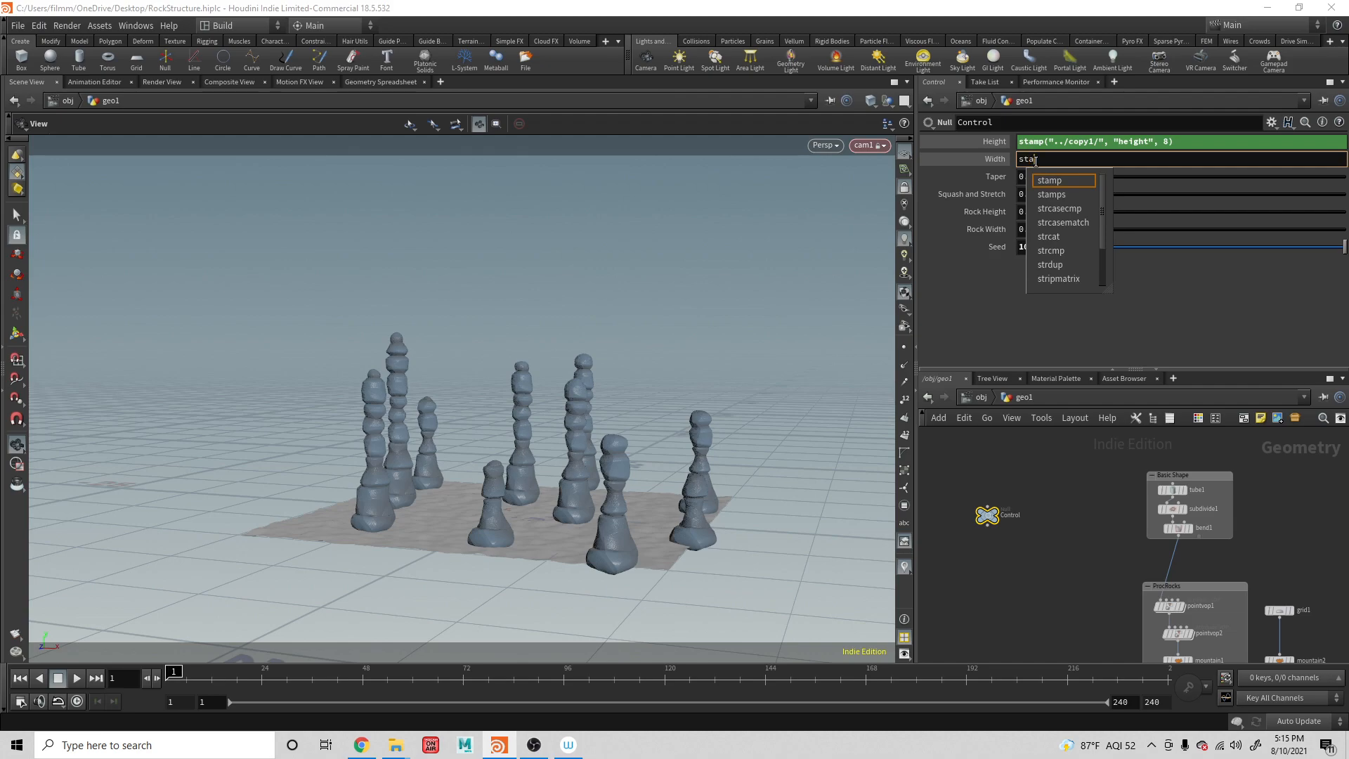
pyautogui.write('mp(')
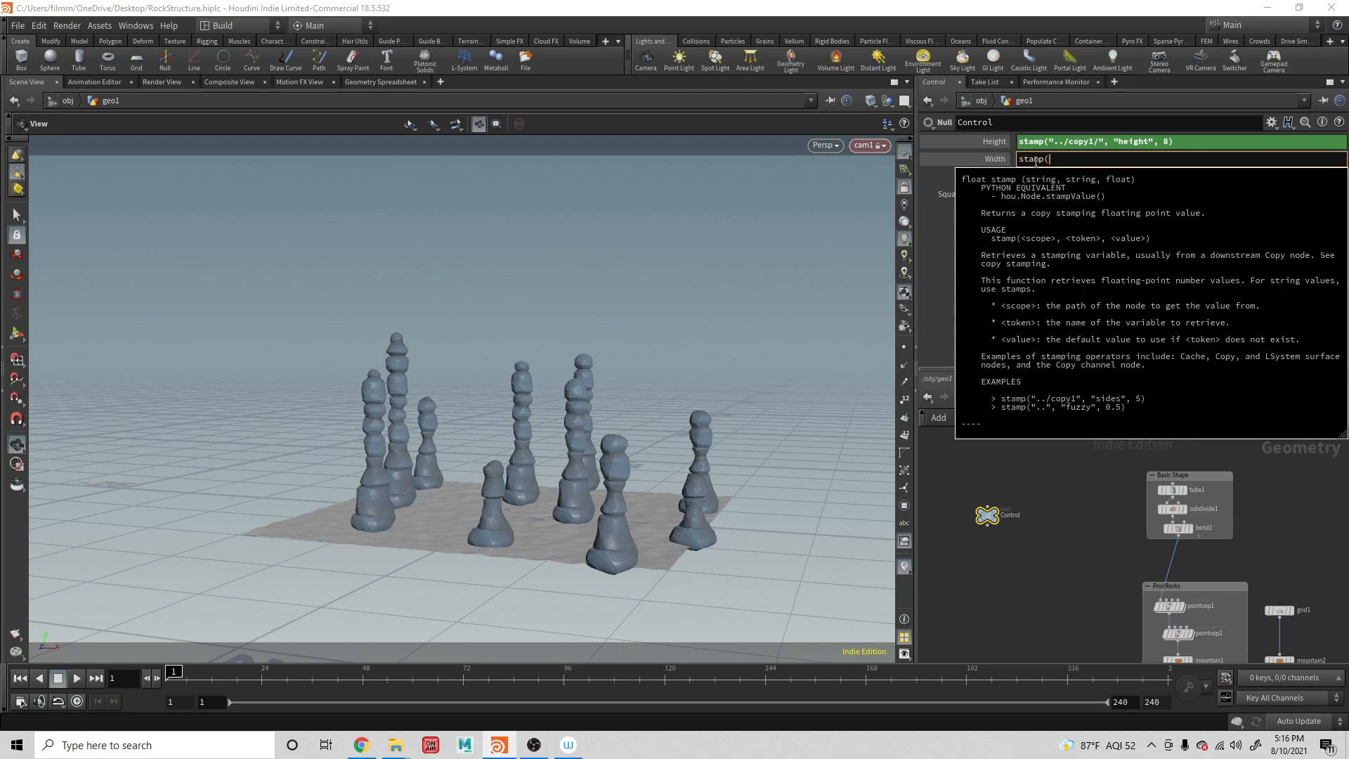
pyautogui.press('Return')
pyautogui.click(1061, 160)
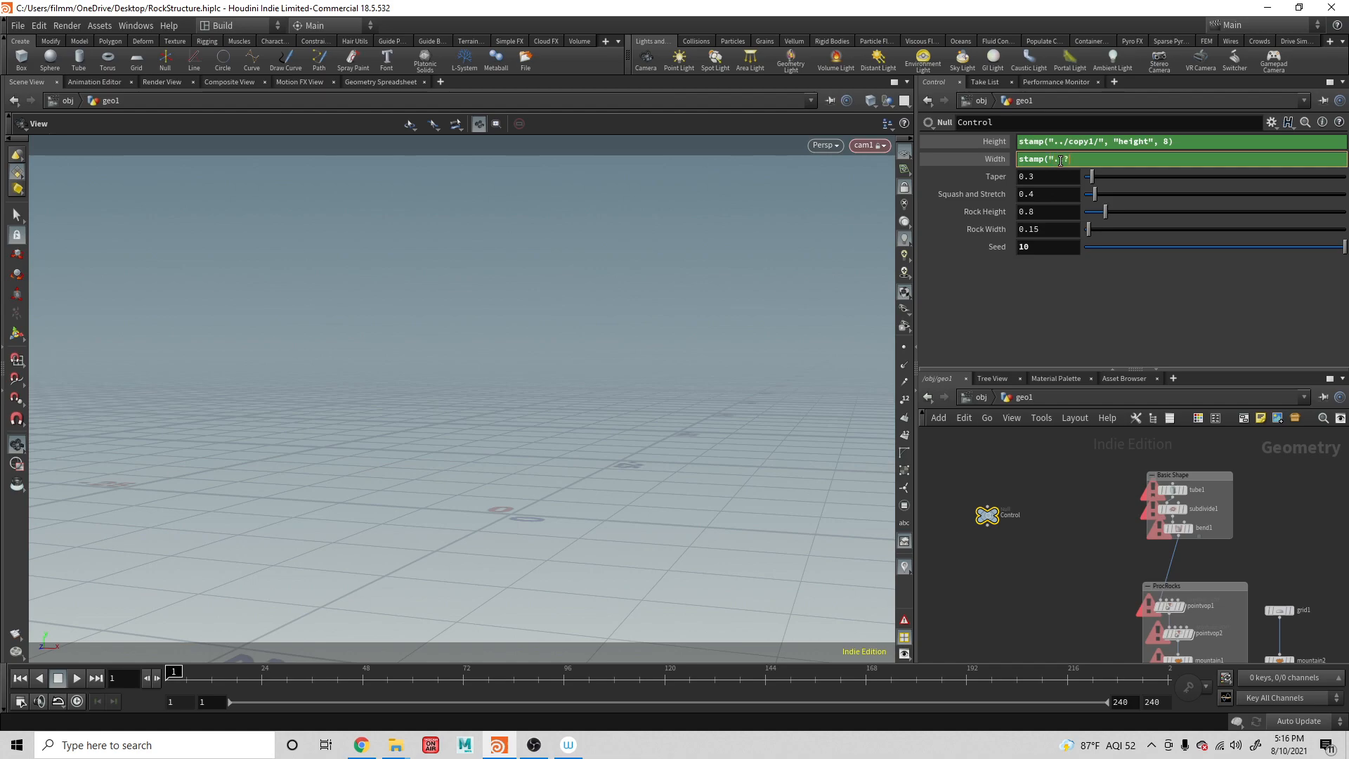
pyautogui.write('"../')
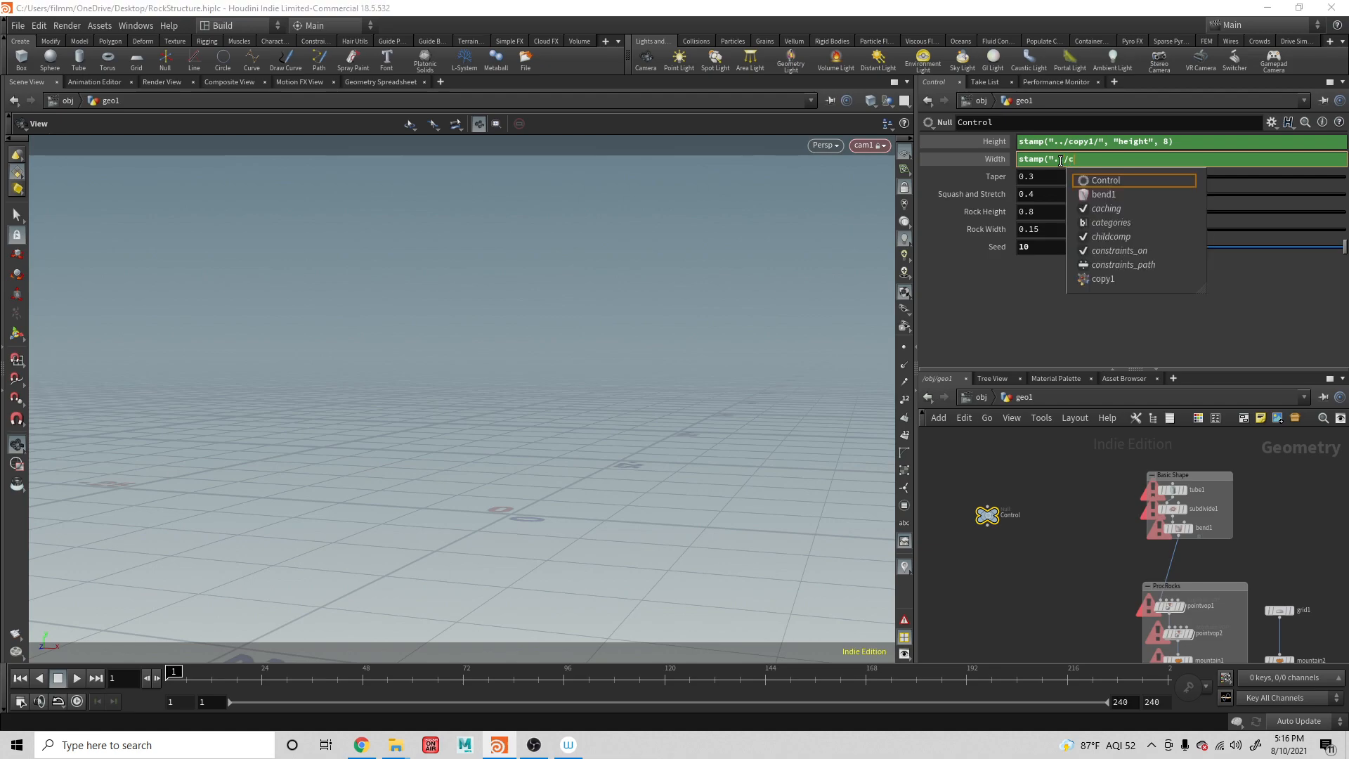
pyautogui.write('copy')
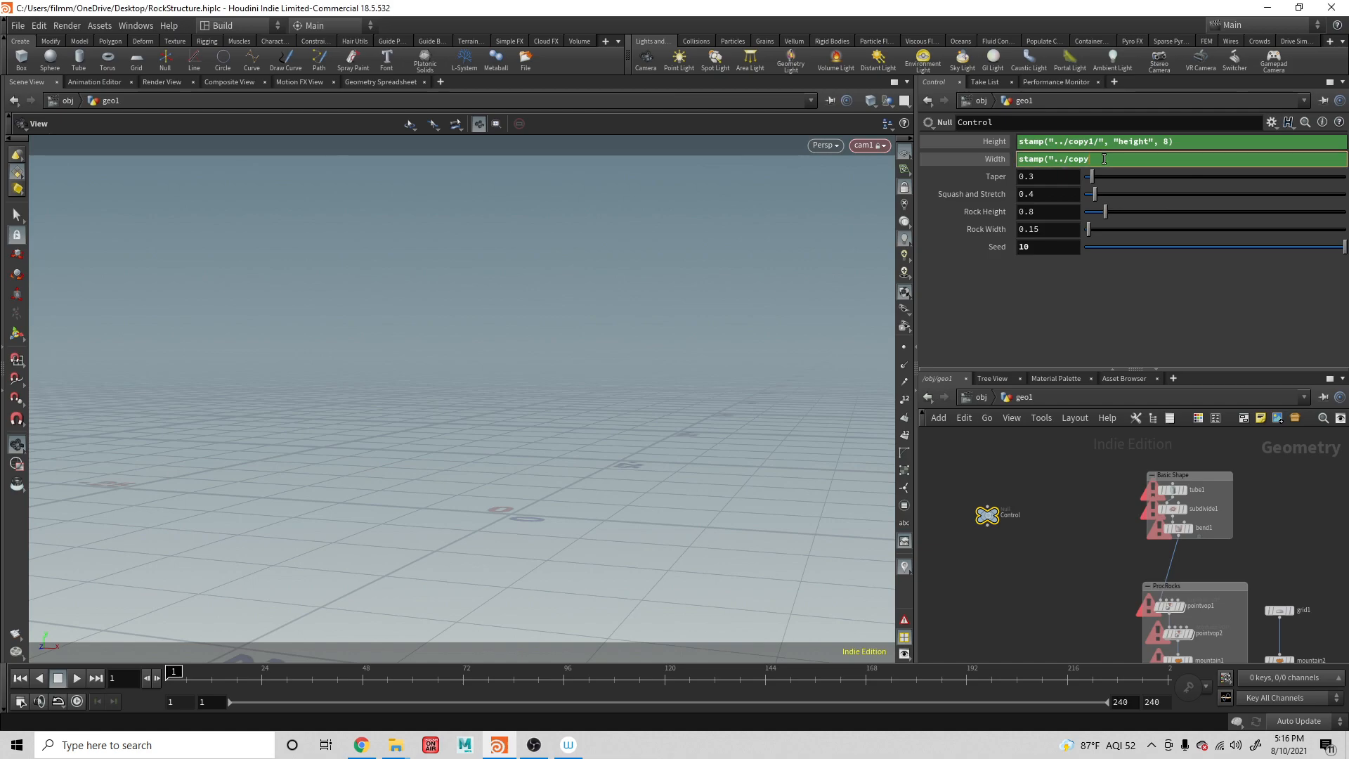
pyautogui.write('y1/')
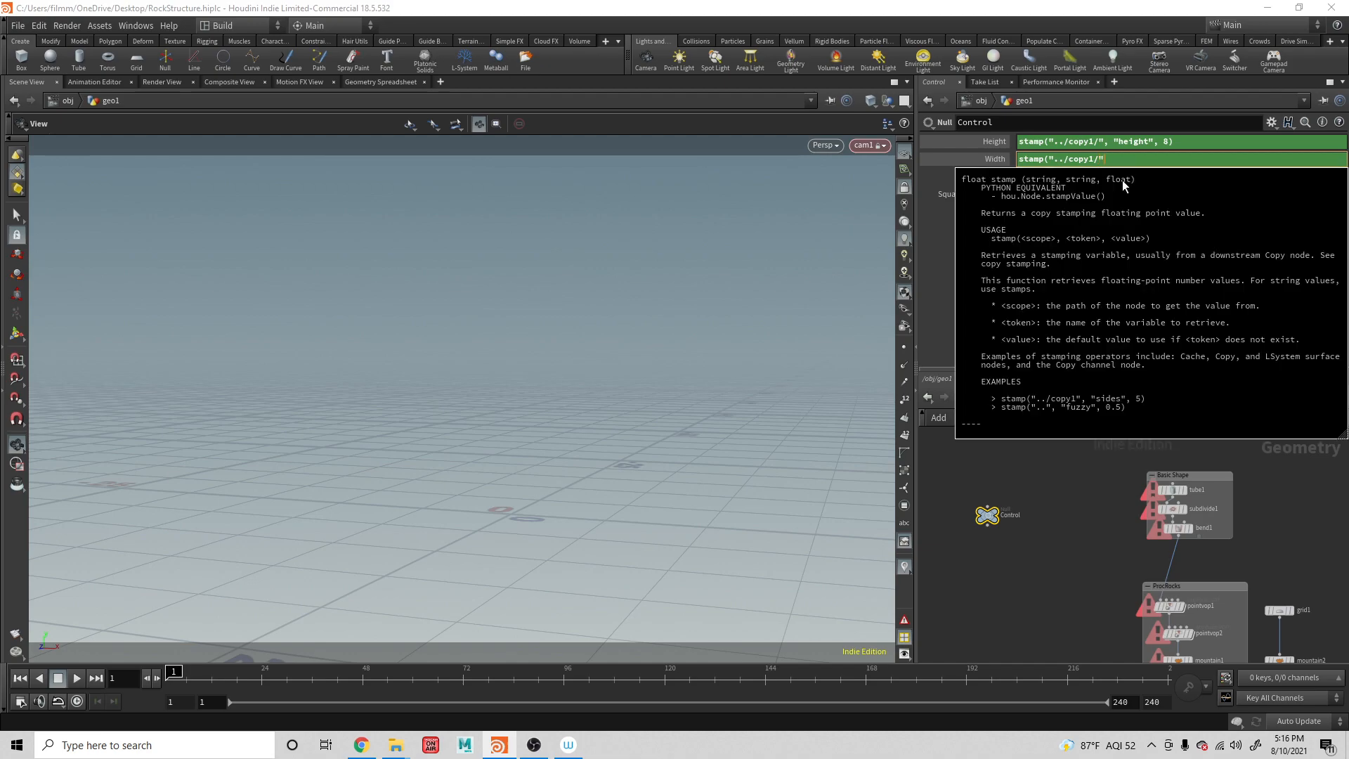
# Complete Control's Width expression as stamp("../copy1/", "width", 1) and inspect the columns from several angles
pyautogui.write('", W')
pyautogui.press('BackSpace')
pyautogui.write("'")
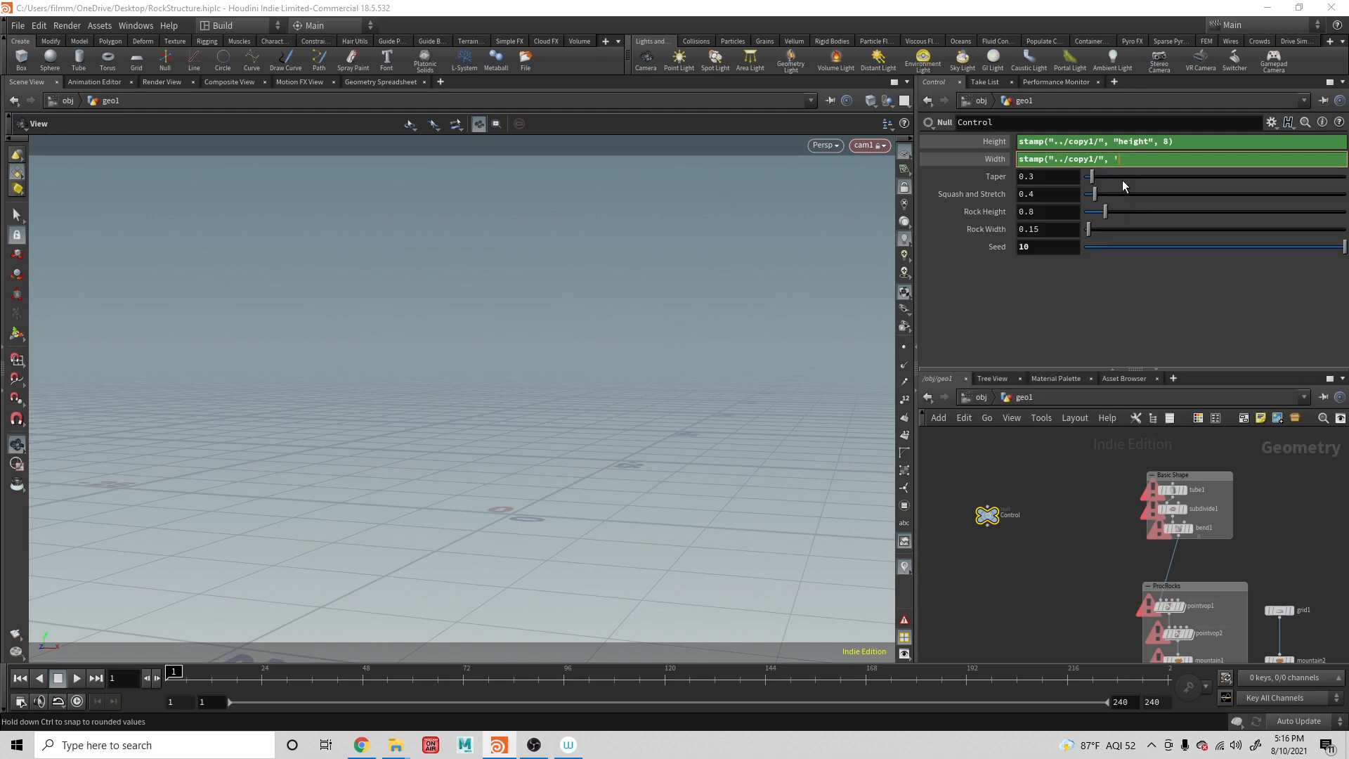
pyautogui.write('width')
pyautogui.write('"')
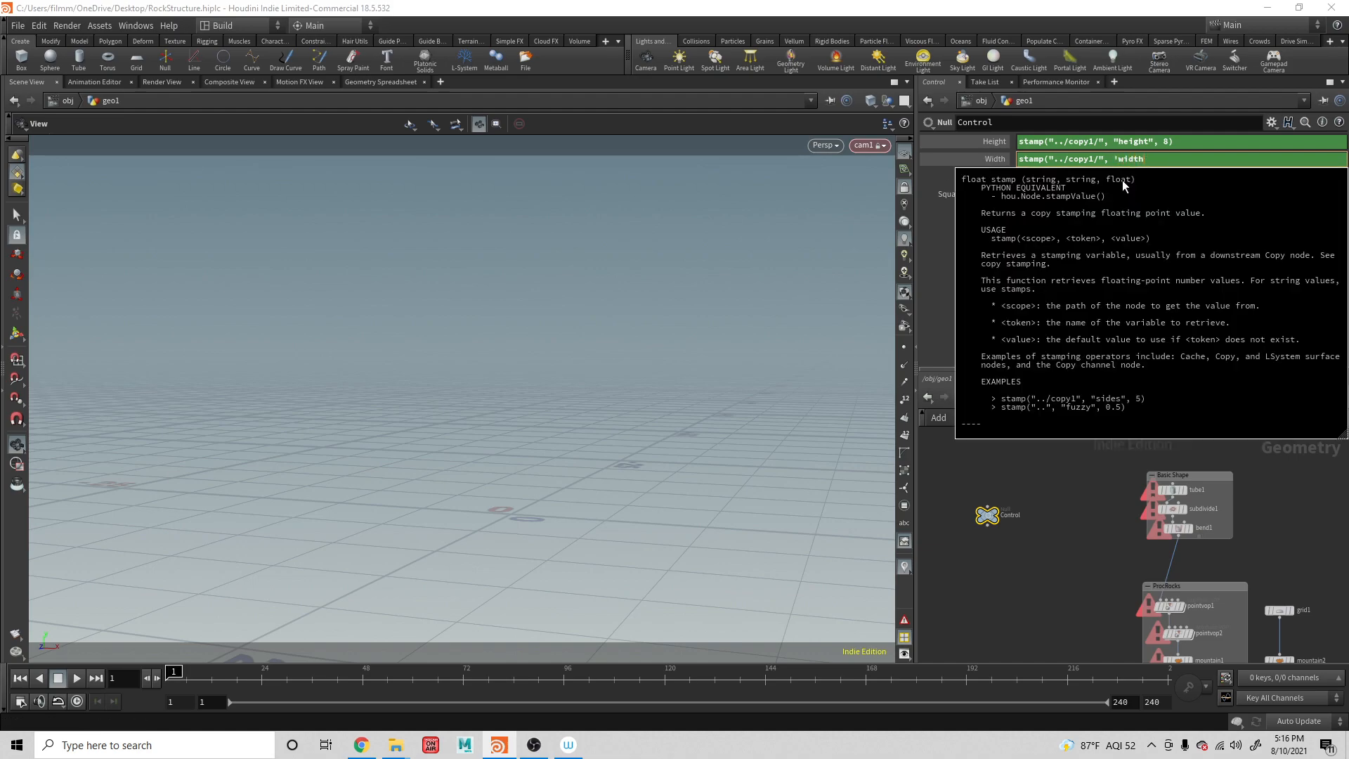
pyautogui.press('BackSpace')
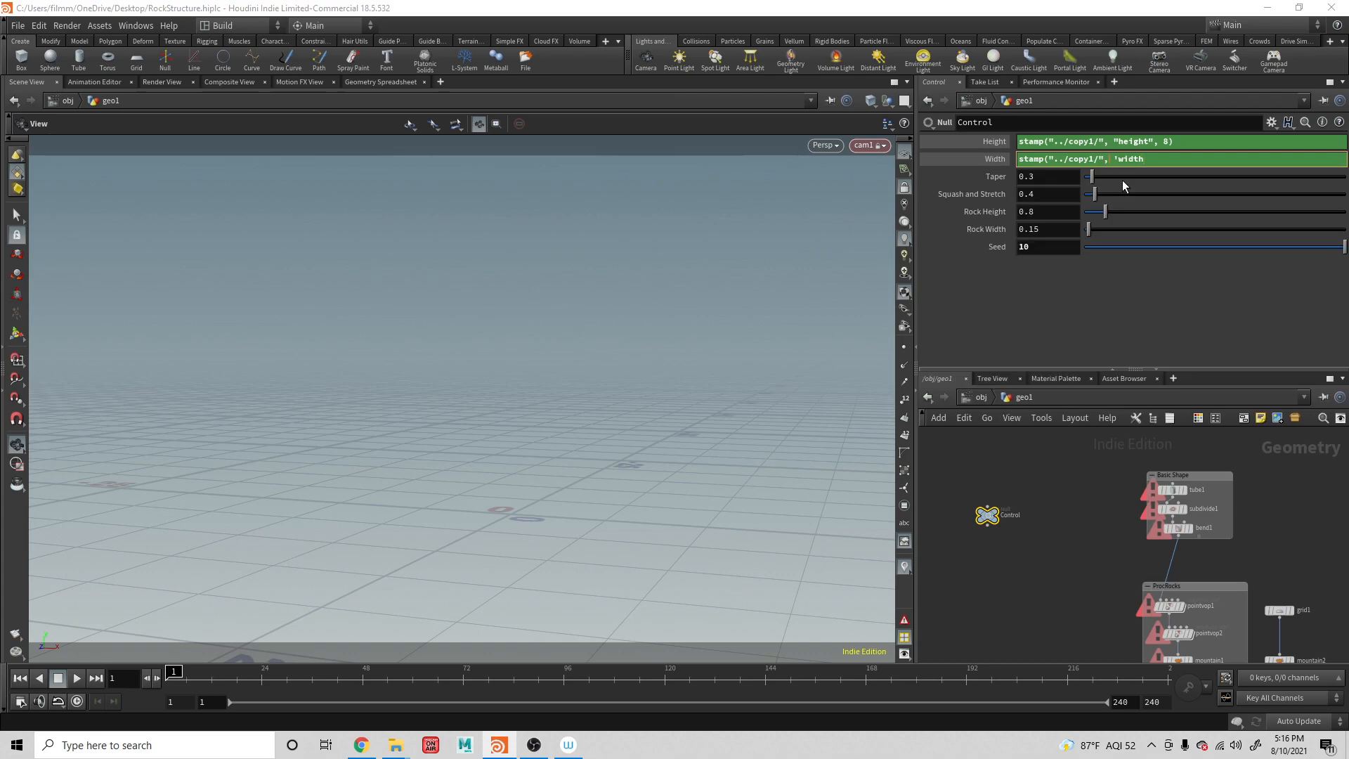
pyautogui.press('Delete')
pyautogui.write('"')
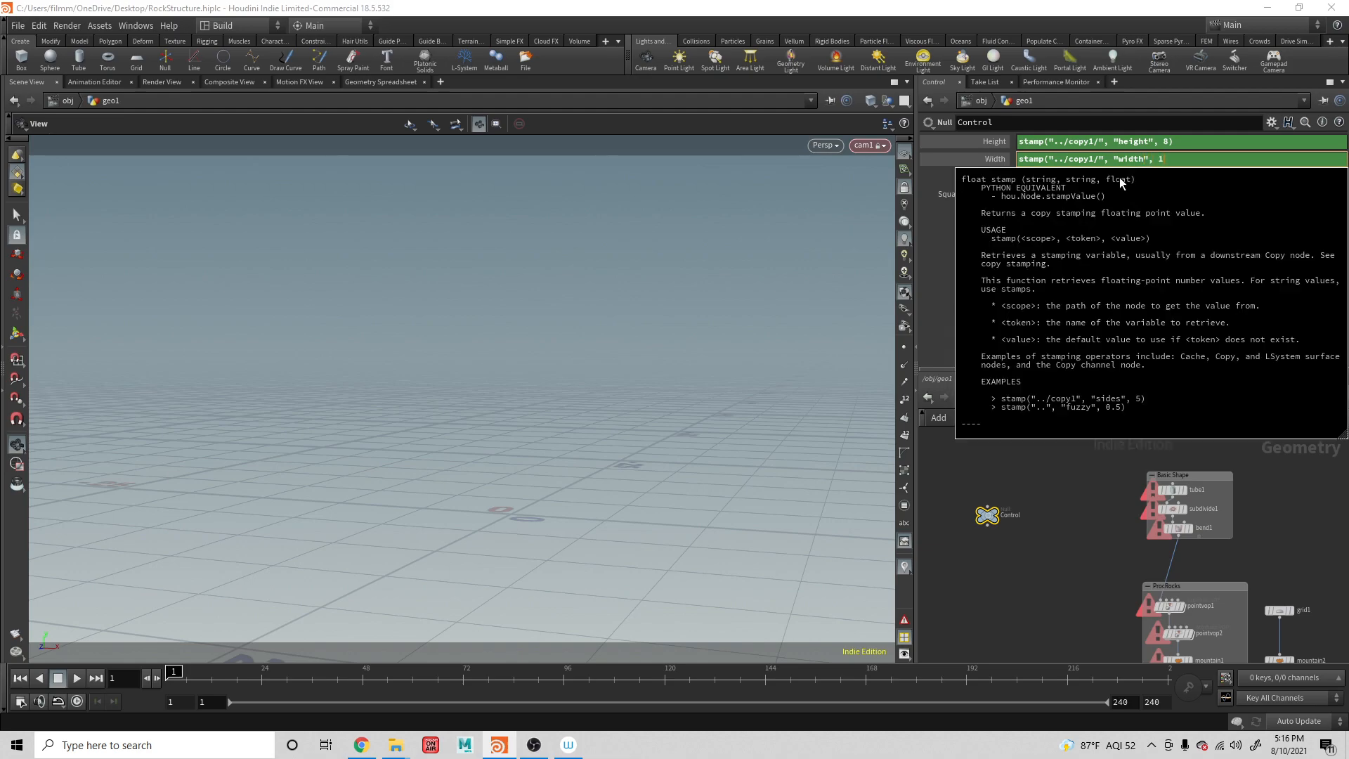
pyautogui.write(')')
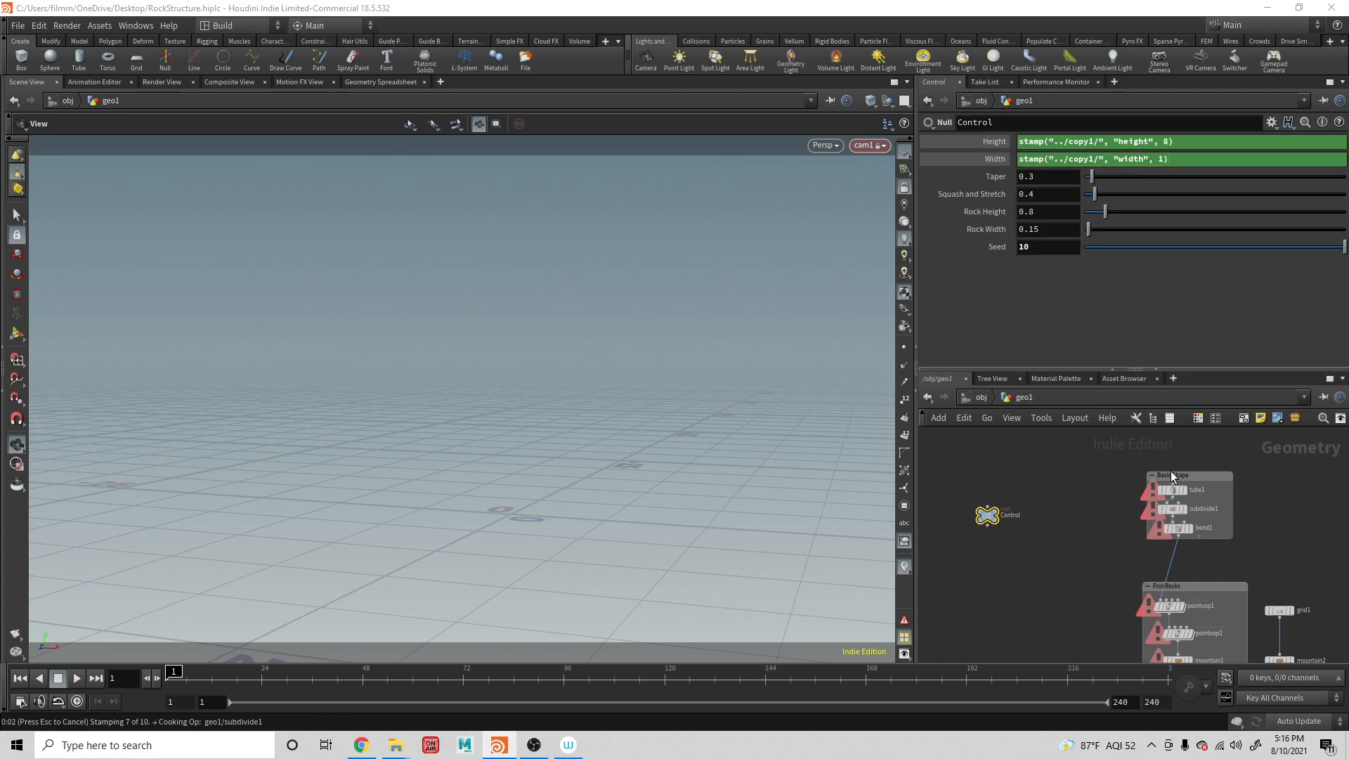
pyautogui.moveTo(525, 489); pyautogui.dragTo(479, 477)
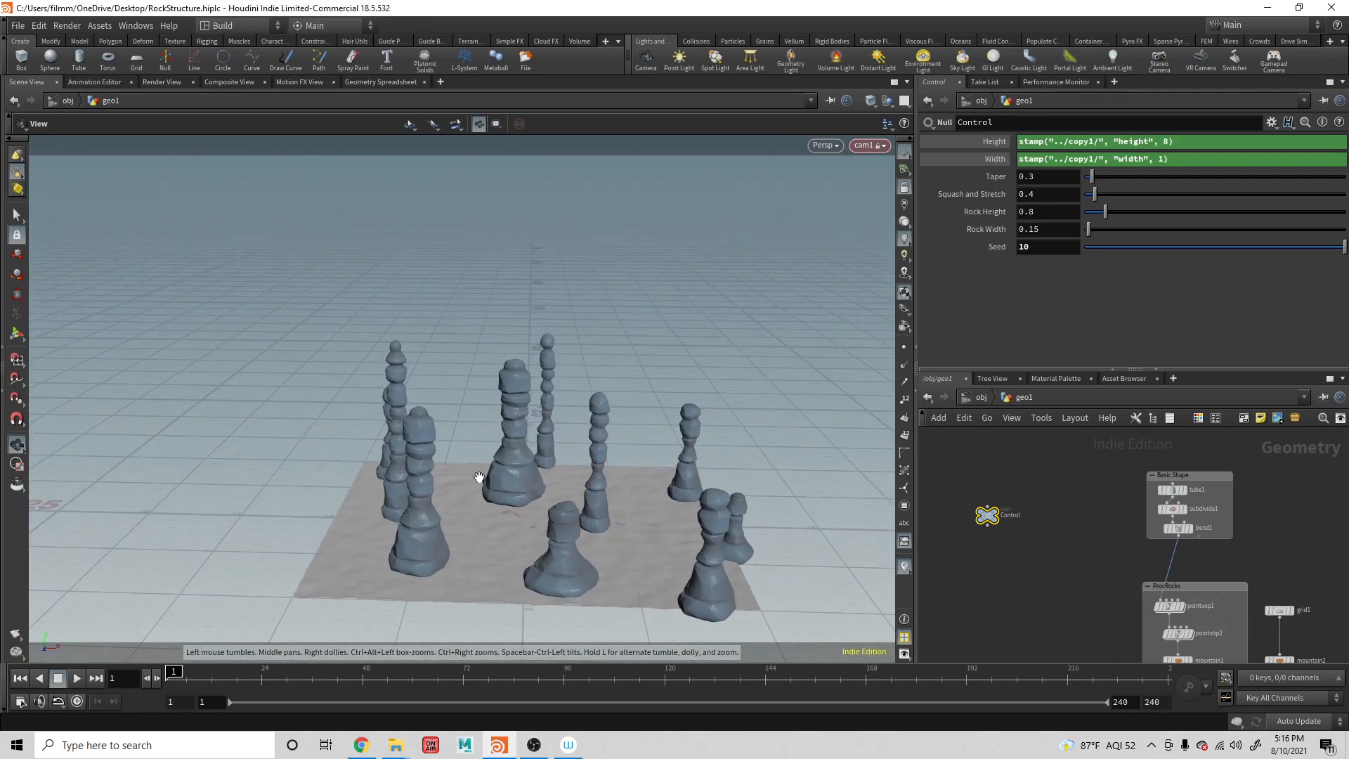
pyautogui.moveTo(537, 430); pyautogui.dragTo(552, 437)
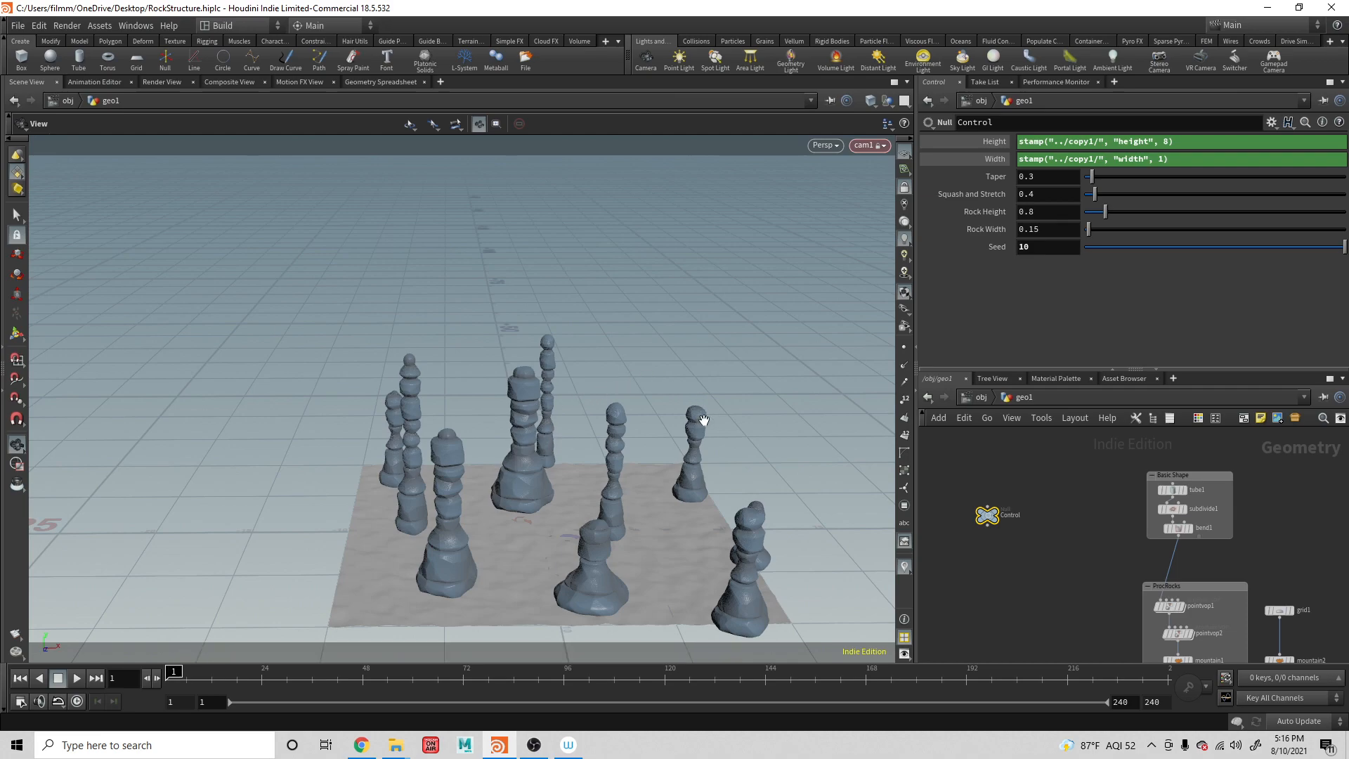
pyautogui.moveTo(705, 421); pyautogui.dragTo(673, 376)
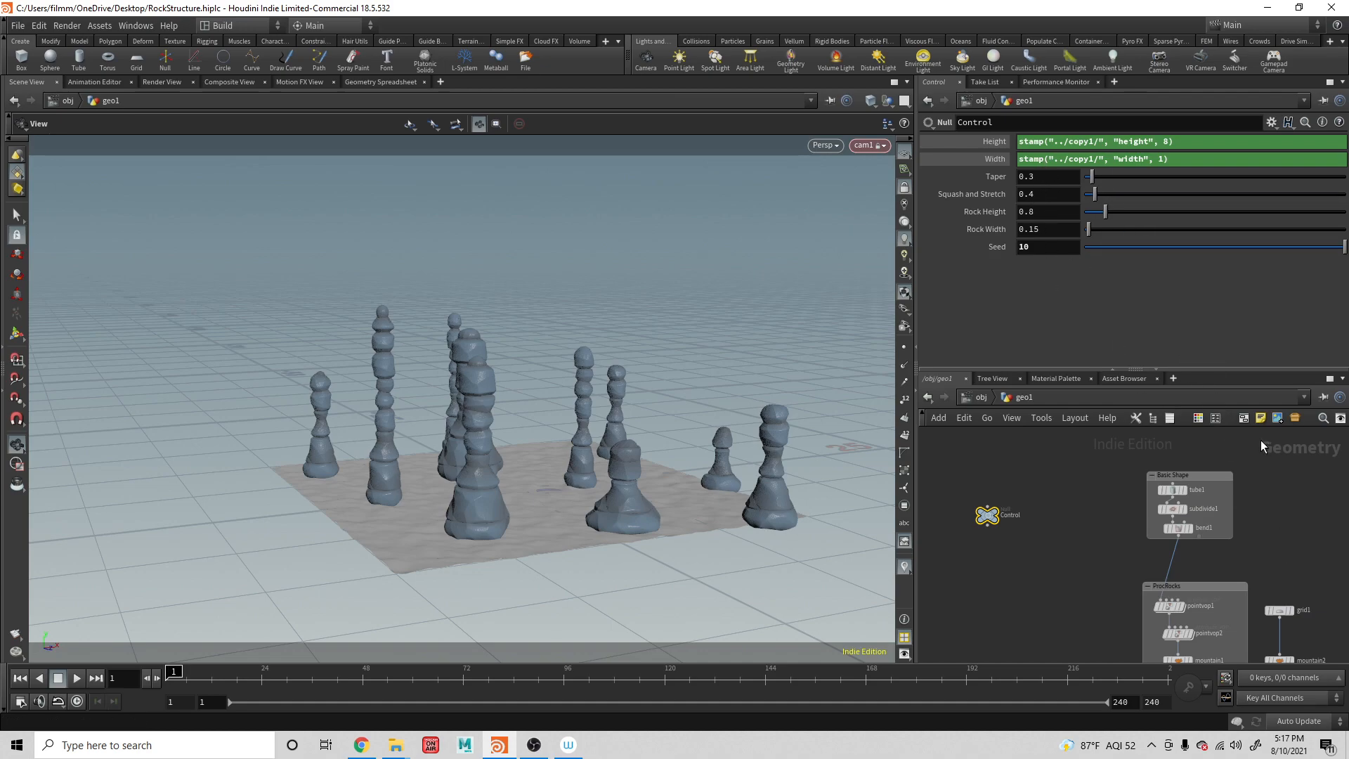
# Name the third stamp variable on copy1 taper
pyautogui.moveTo(1304, 560); pyautogui.dragTo(1285, 597, button='middle')
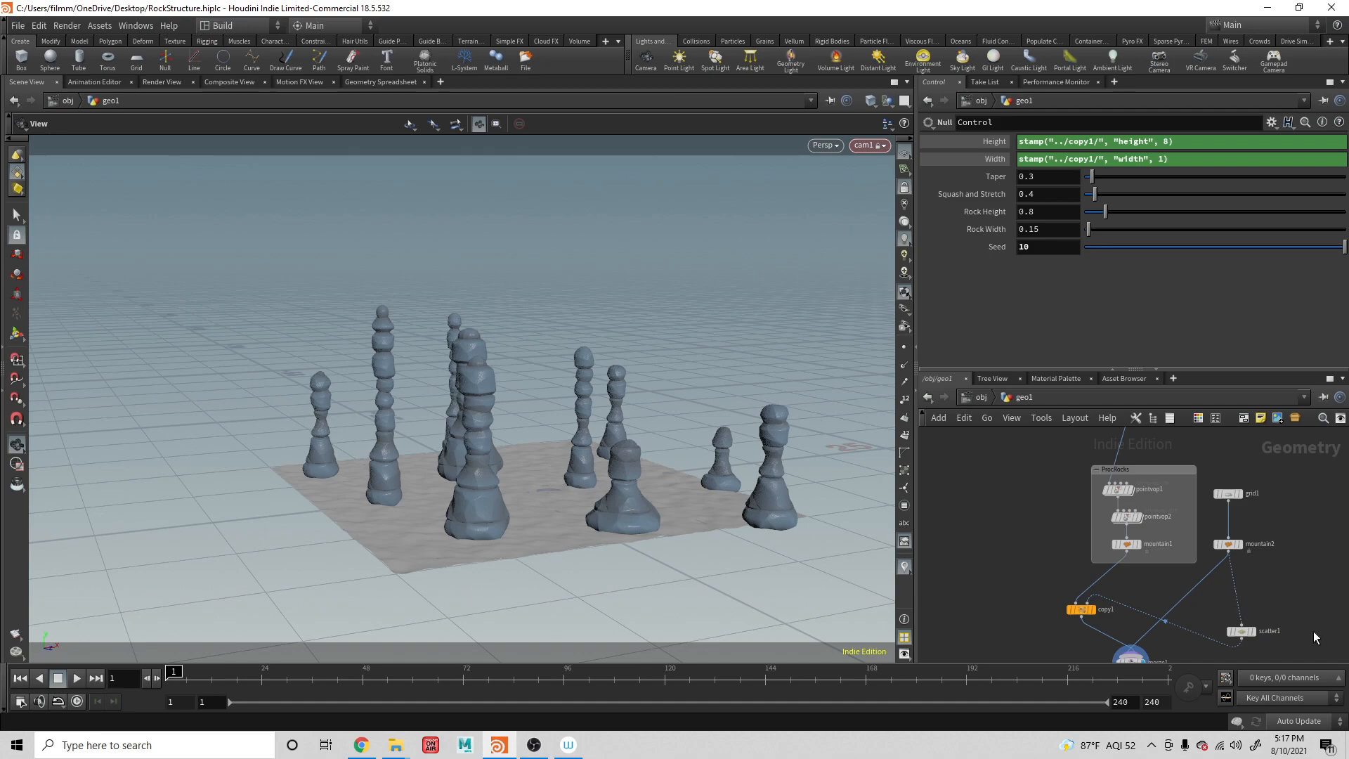
pyautogui.click(1081, 609)
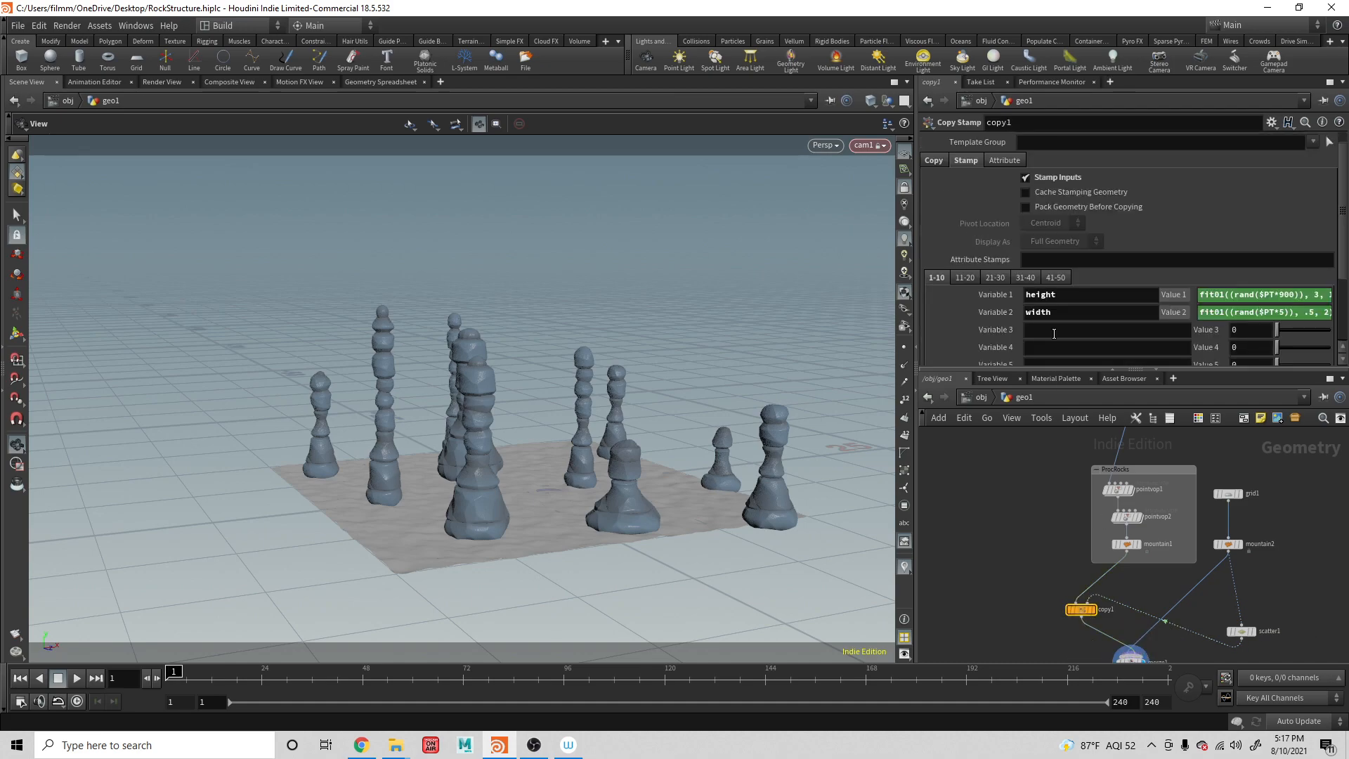
pyautogui.click(1053, 330)
pyautogui.write('taper')
pyautogui.press('Tab')
# Set the taper variable's value expression to fit01((rand($PT*99)), .1,2)
pyautogui.write('fit01(')
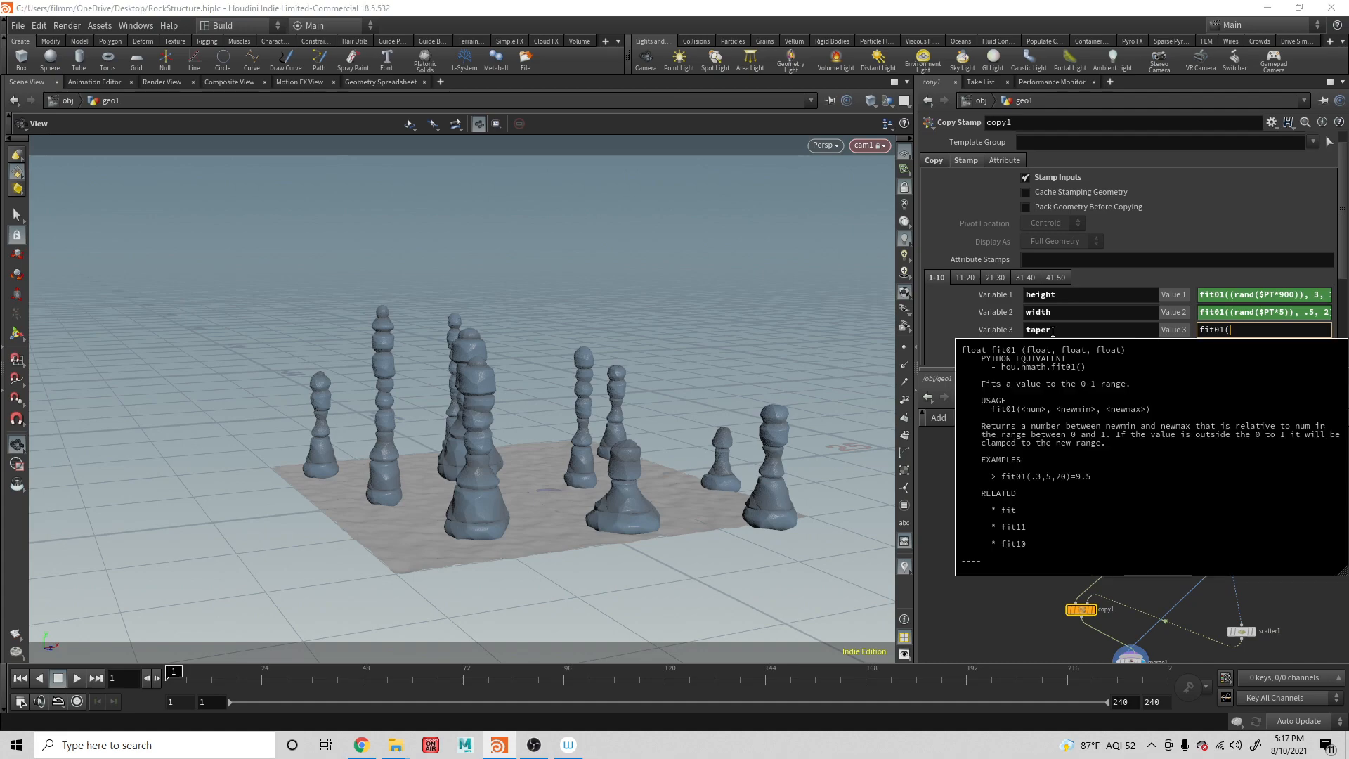
pyautogui.write('(rand(')
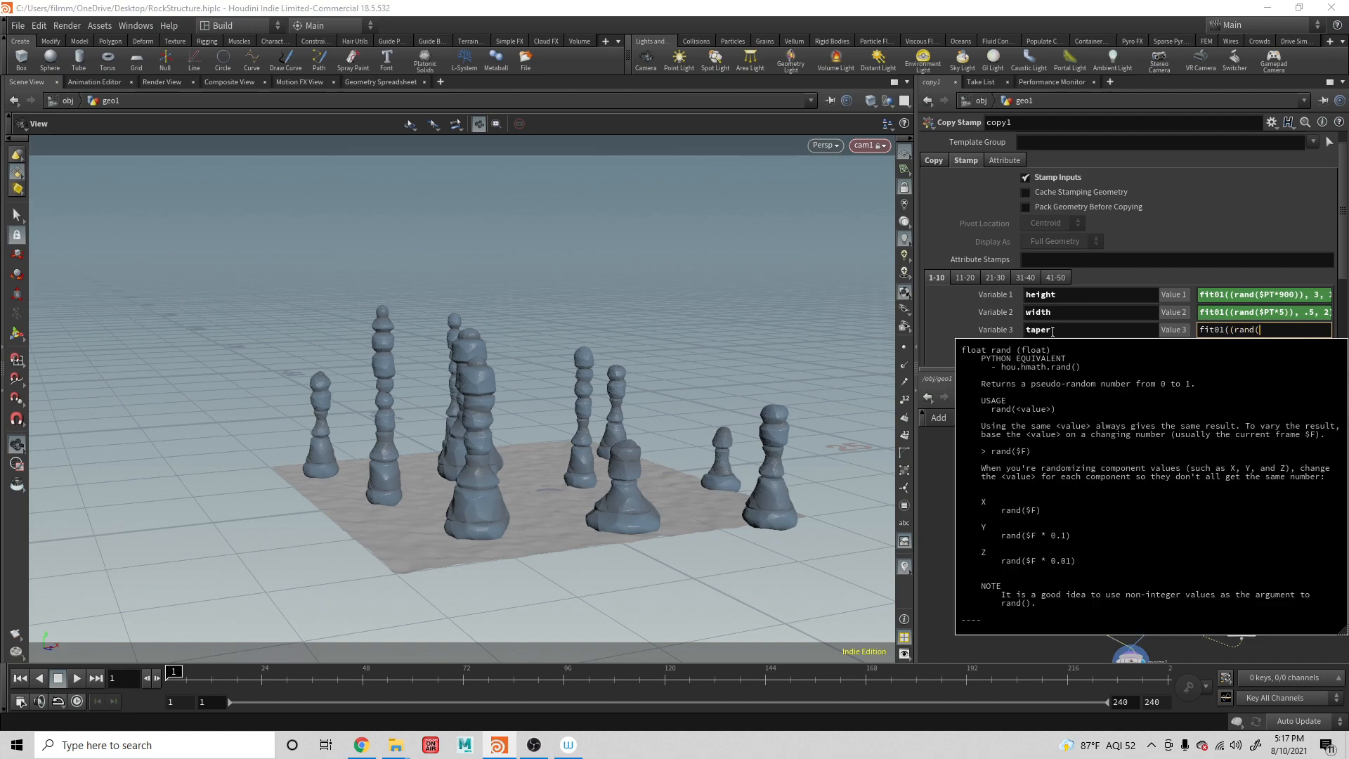
pyautogui.write('$PT)')
pyautogui.press('Left')
pyautogui.write('*99')
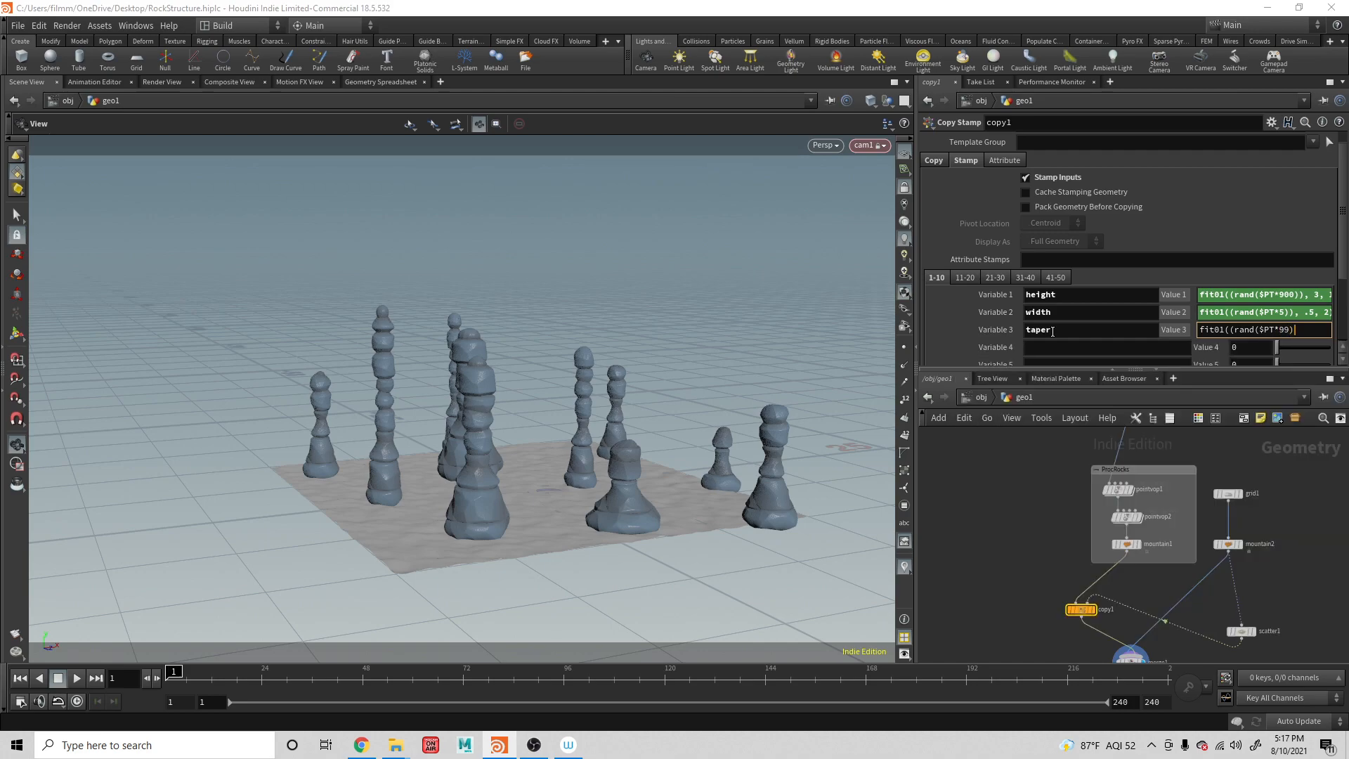
pyautogui.write(')), ')
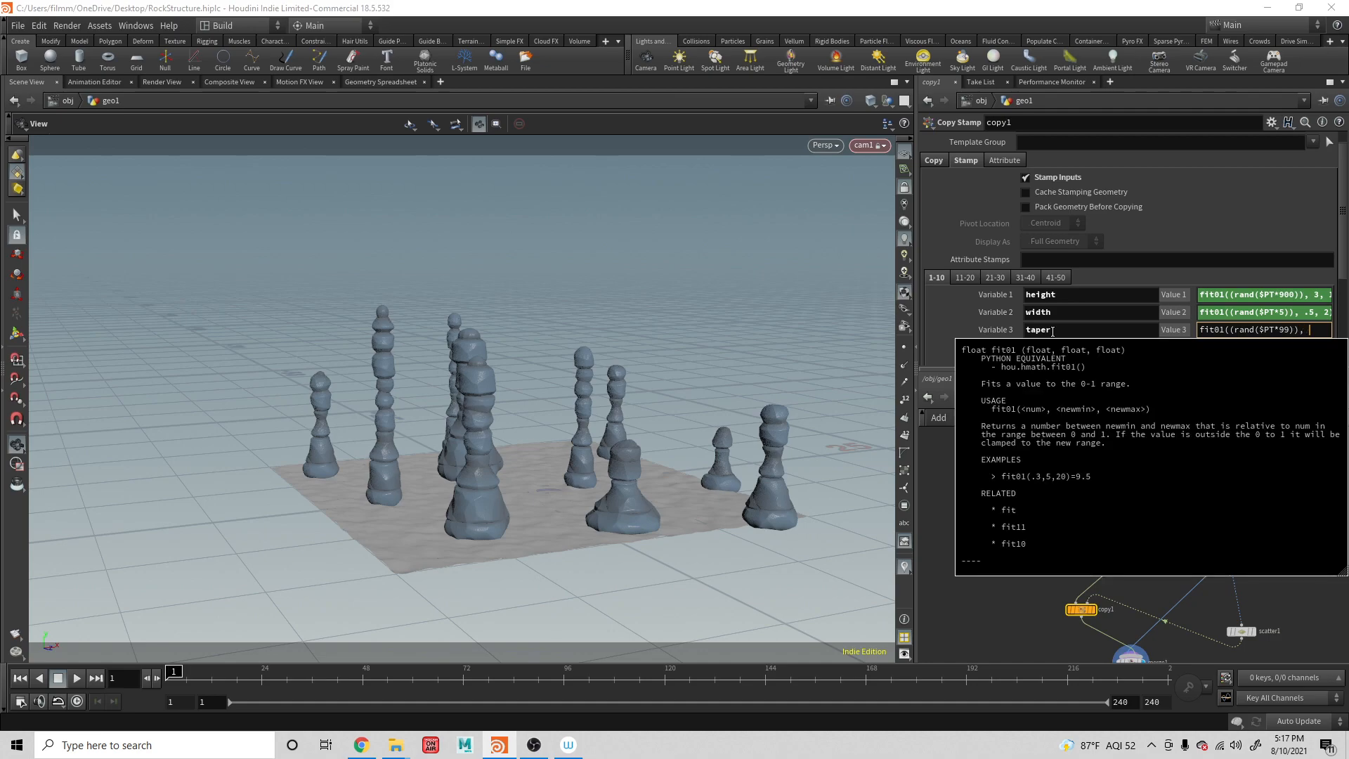
pyautogui.write('.1,')
pyautogui.write('2)')
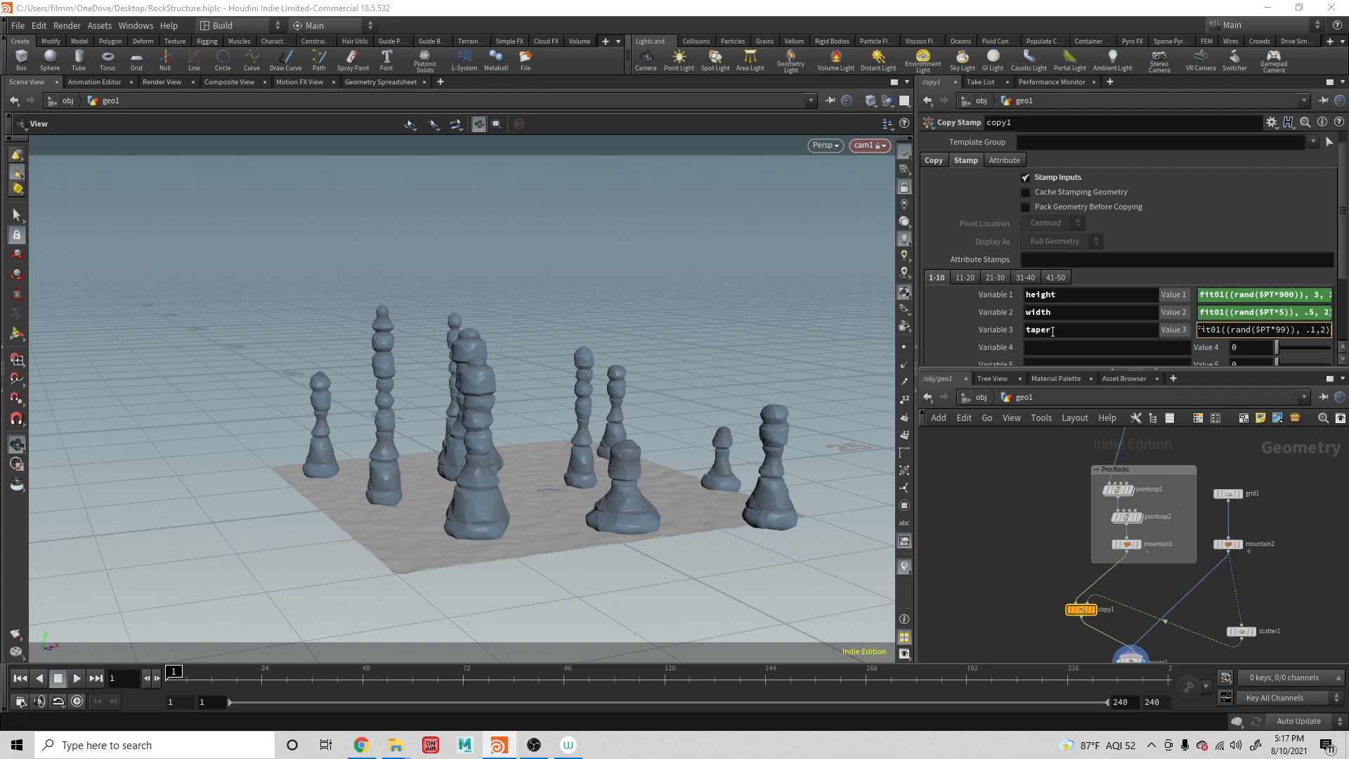
pyautogui.press('Return')
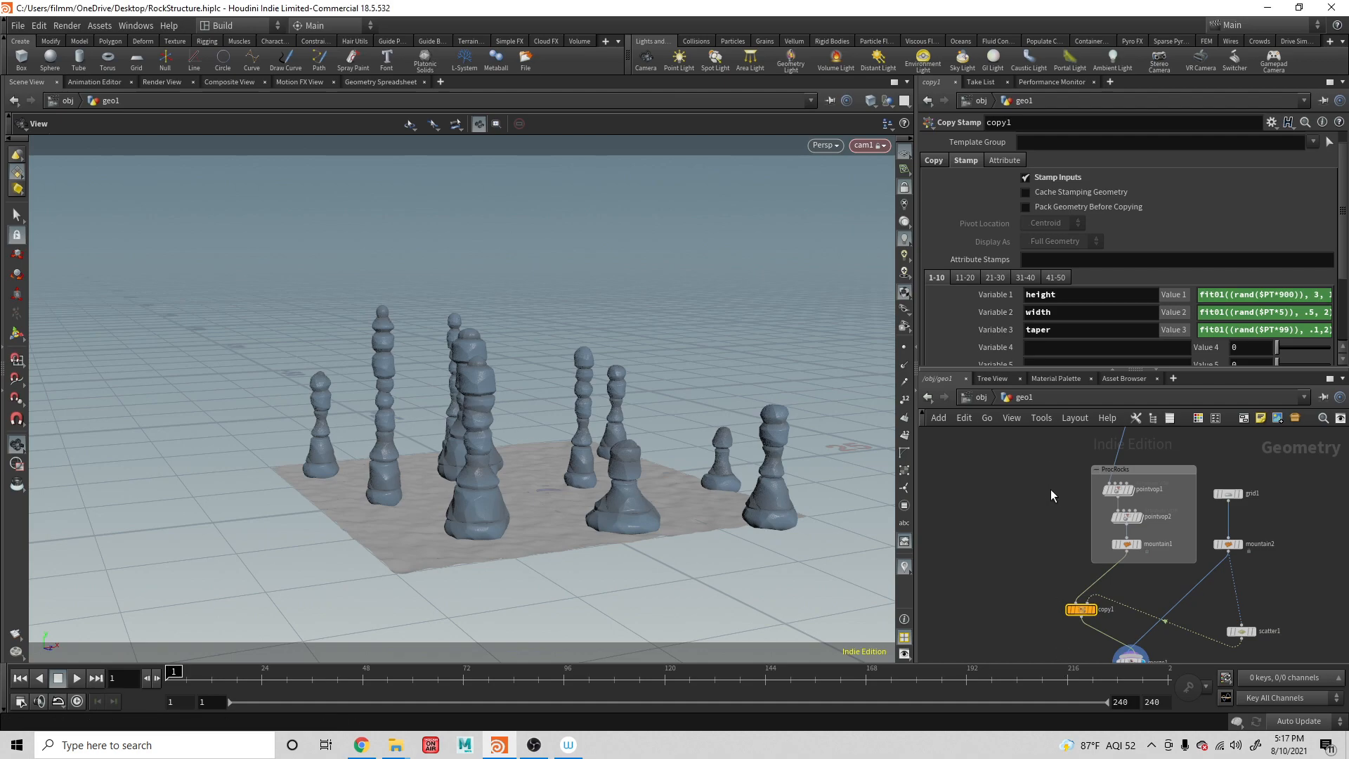
# Copy the Control null's Width stamp expression into its Taper parameter in place of the fixed value
pyautogui.moveTo(1052, 489); pyautogui.dragTo(1061, 614, button='middle')
pyautogui.click(970, 521)
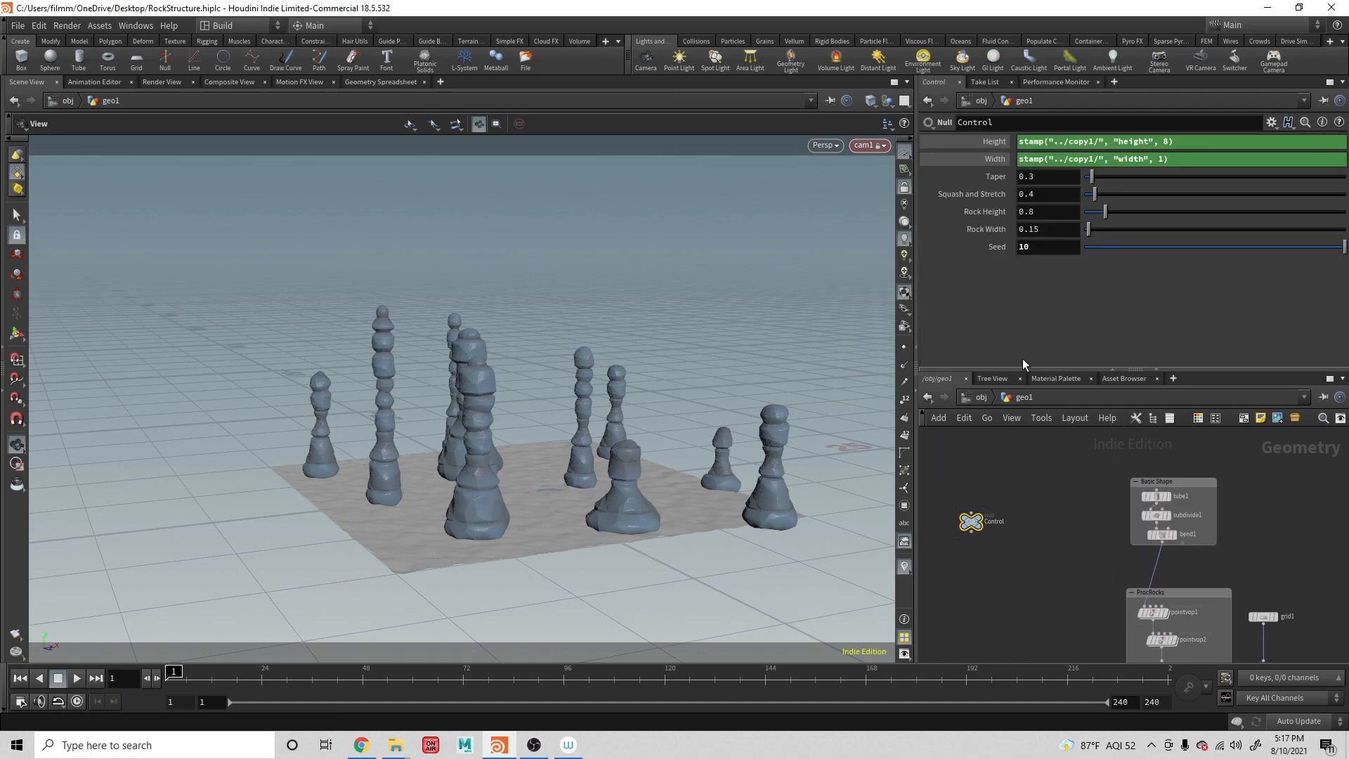
pyautogui.click(1040, 178)
pyautogui.rightClick(1040, 178)
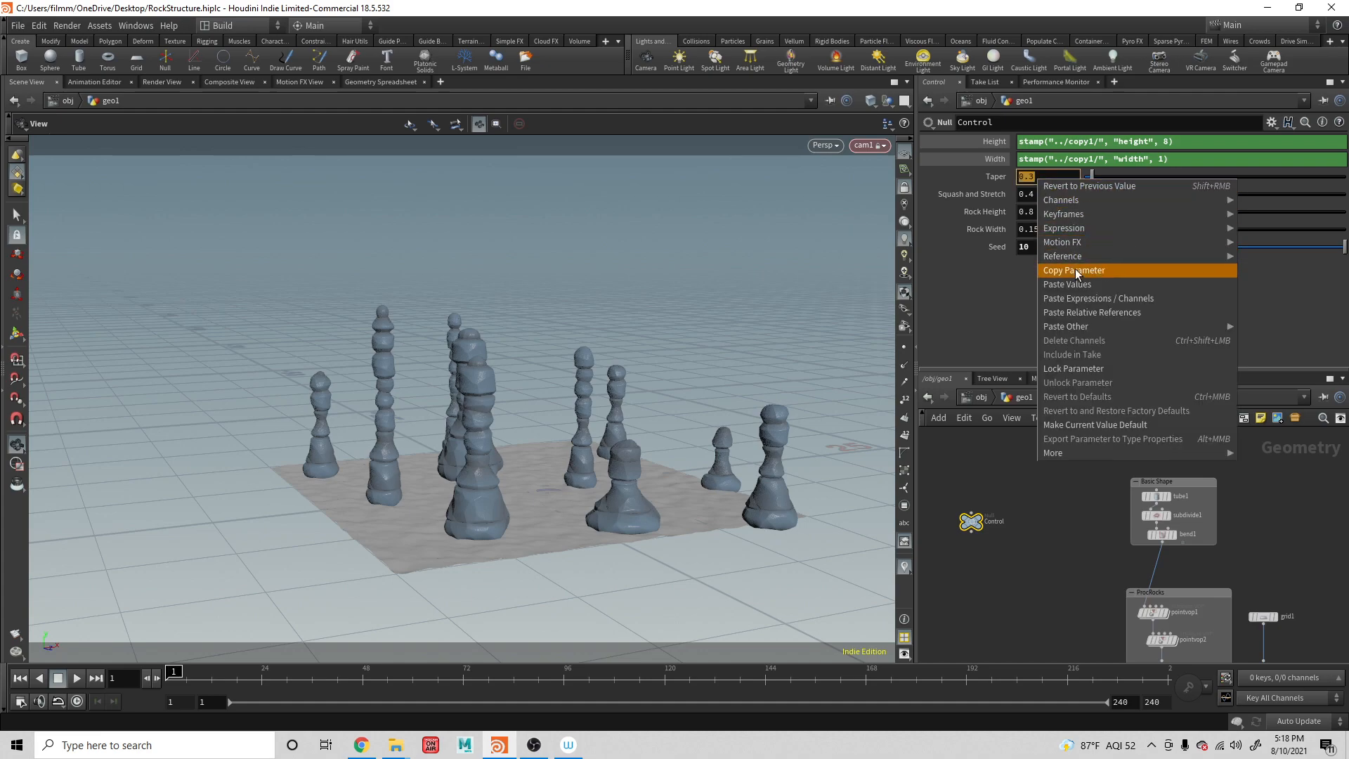
pyautogui.click(1079, 273)
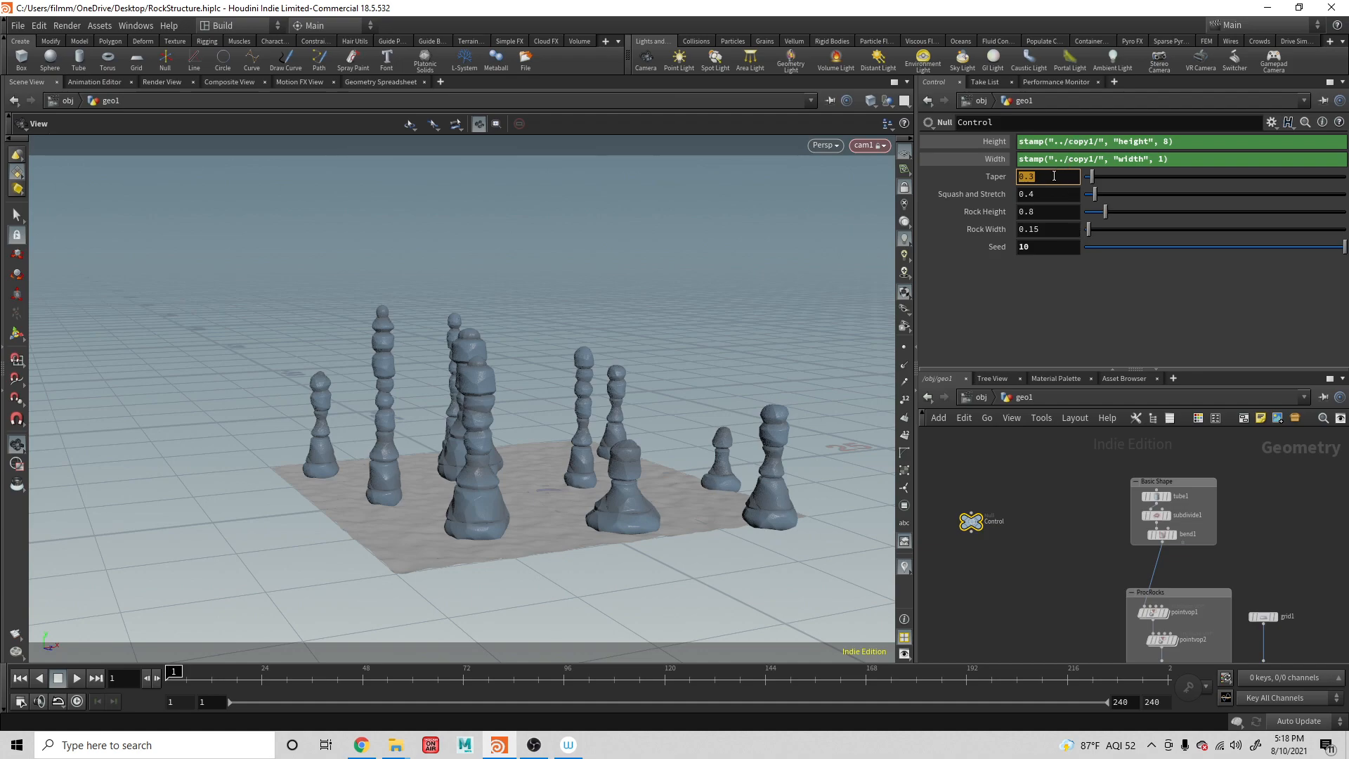
pyautogui.moveTo(1181, 159); pyautogui.dragTo(989, 163)
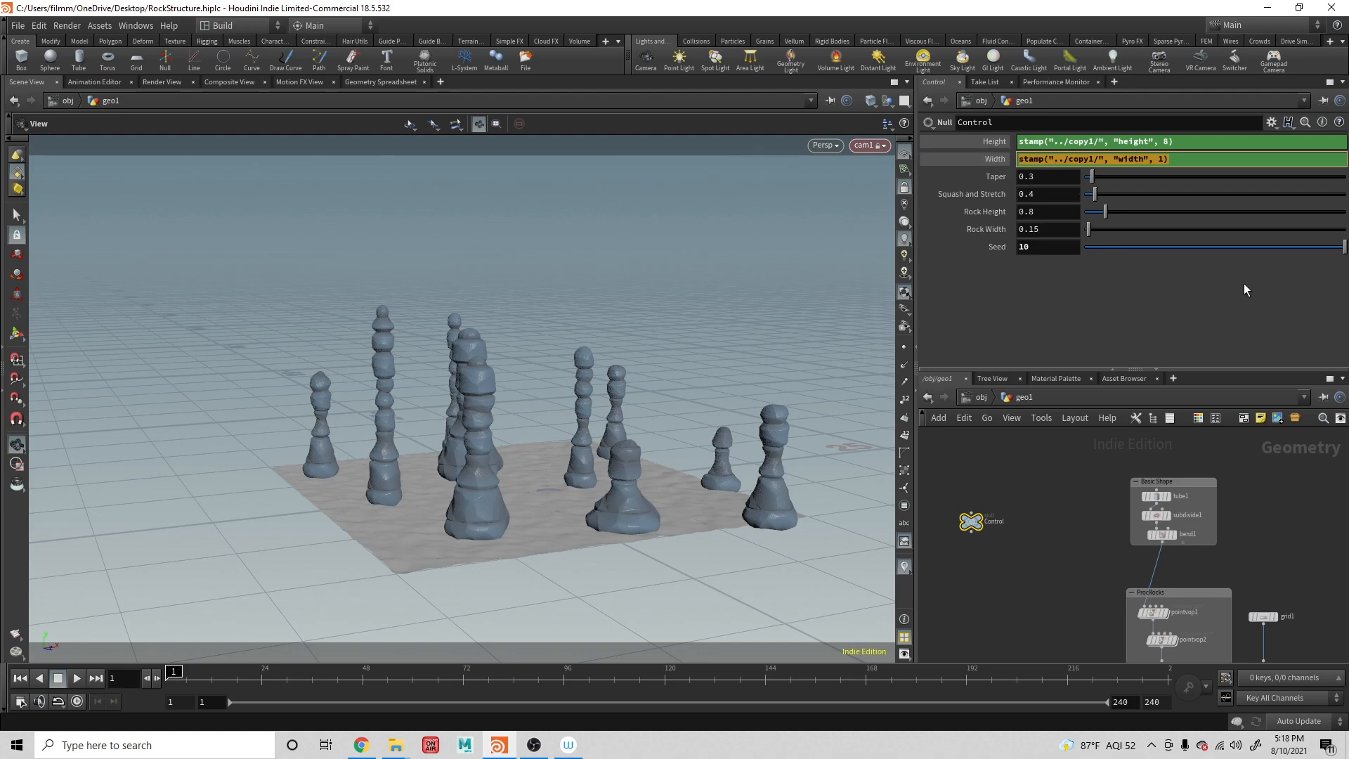
pyautogui.moveTo(1045, 178); pyautogui.dragTo(955, 180)
pyautogui.hotkey('ctrl', 'v')
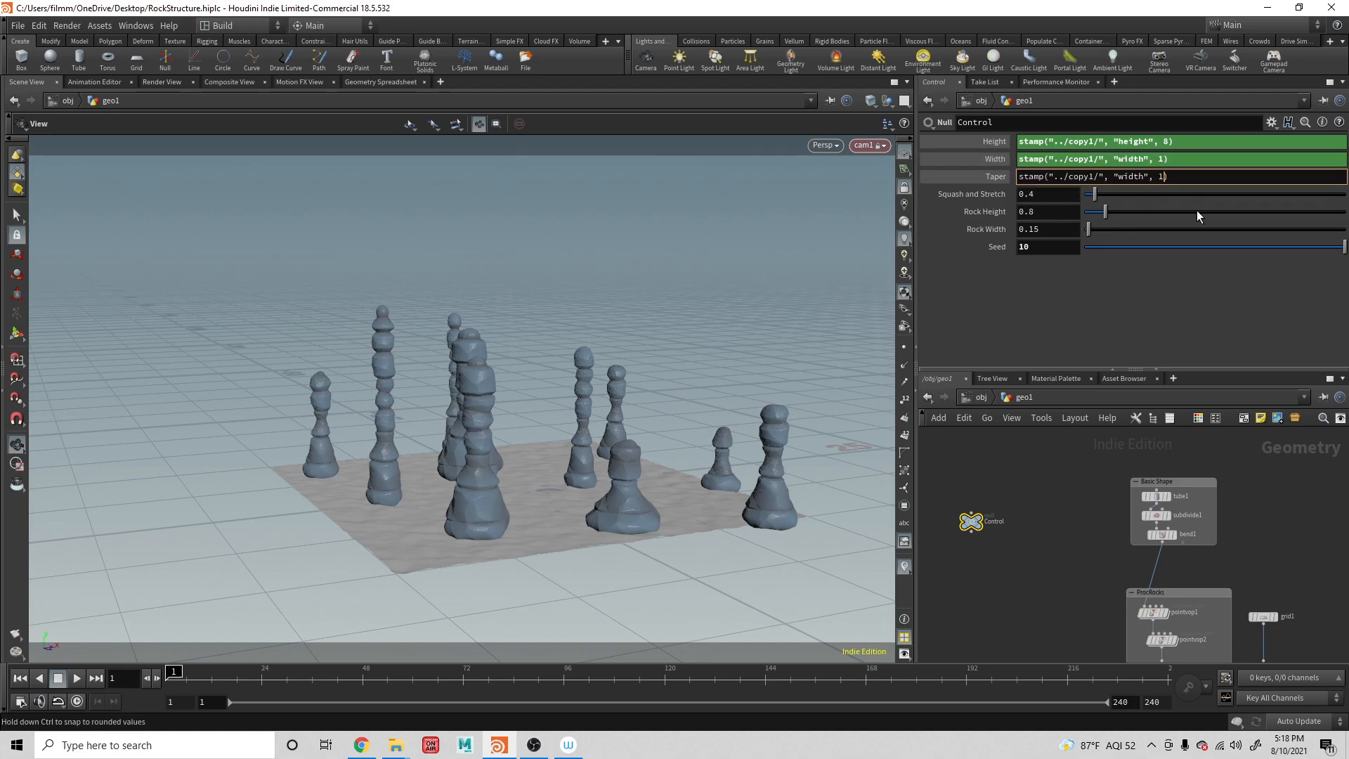
# Edit Control's Taper expression to read stamp("../copy1/", "taper", .3)
pyautogui.press('BackSpace')
pyautogui.write('.3')
pyautogui.doubleClick(1135, 177)
pyautogui.write('ta')
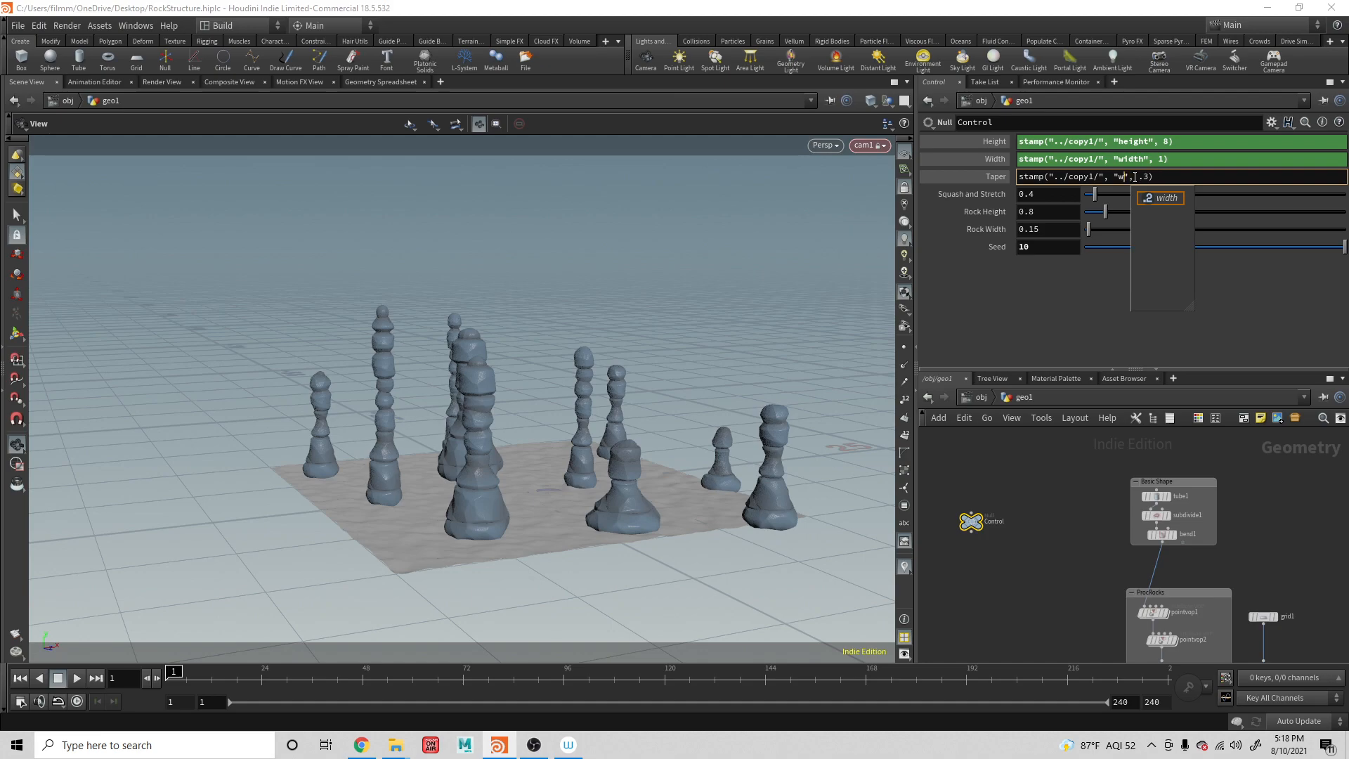
pyautogui.write('per')
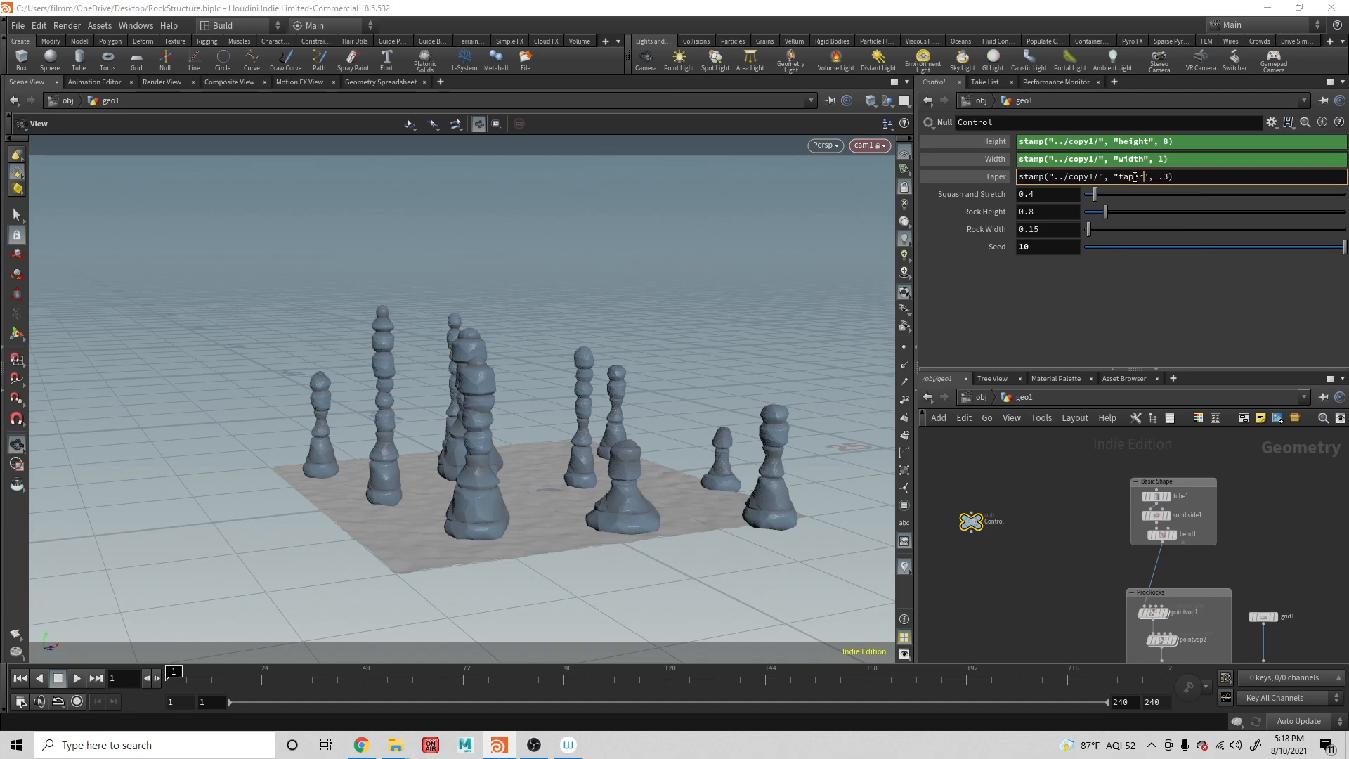
pyautogui.press('Return')
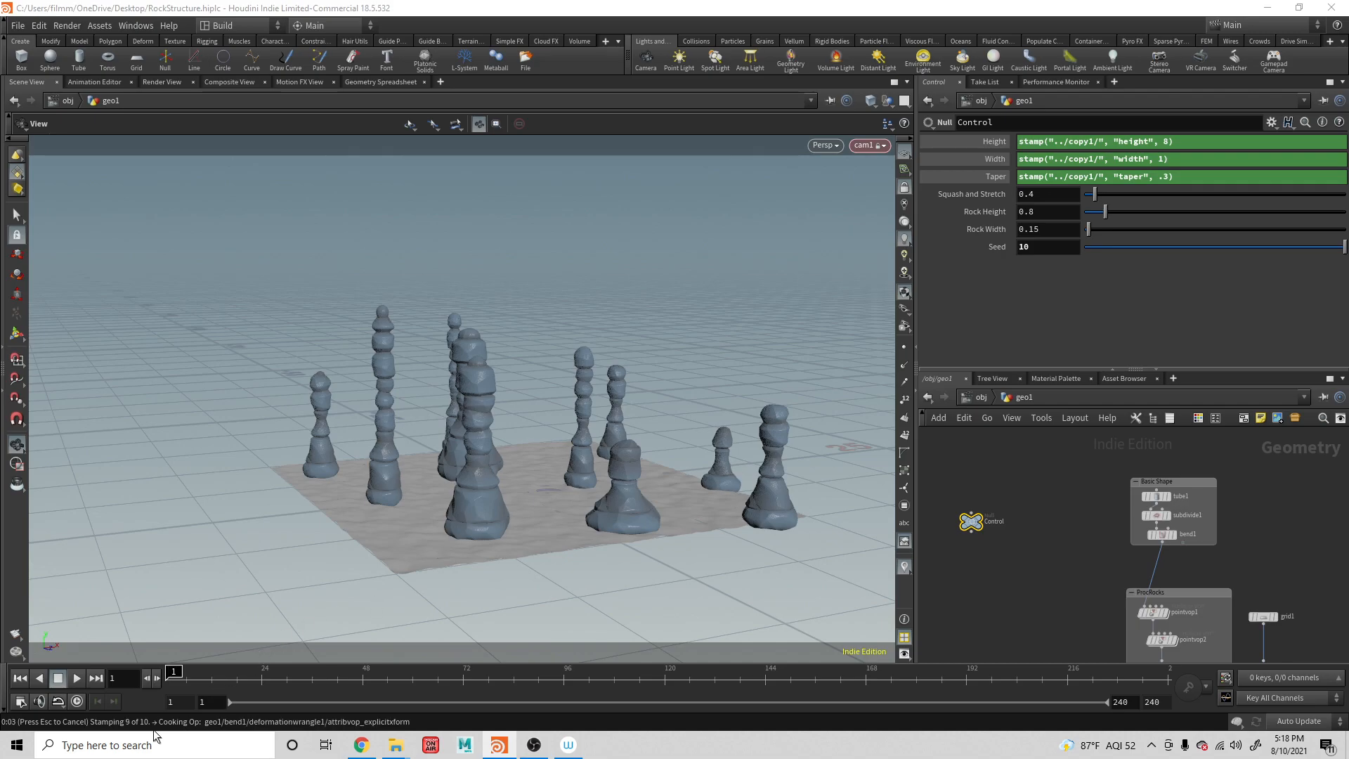
# Try an upper limit of 1.5 in copy1's taper value expression
pyautogui.moveTo(721, 435); pyautogui.dragTo(642, 426)
pyautogui.moveTo(1031, 559); pyautogui.dragTo(944, 462, button='middle')
pyautogui.moveTo(742, 514); pyautogui.dragTo(756, 475)
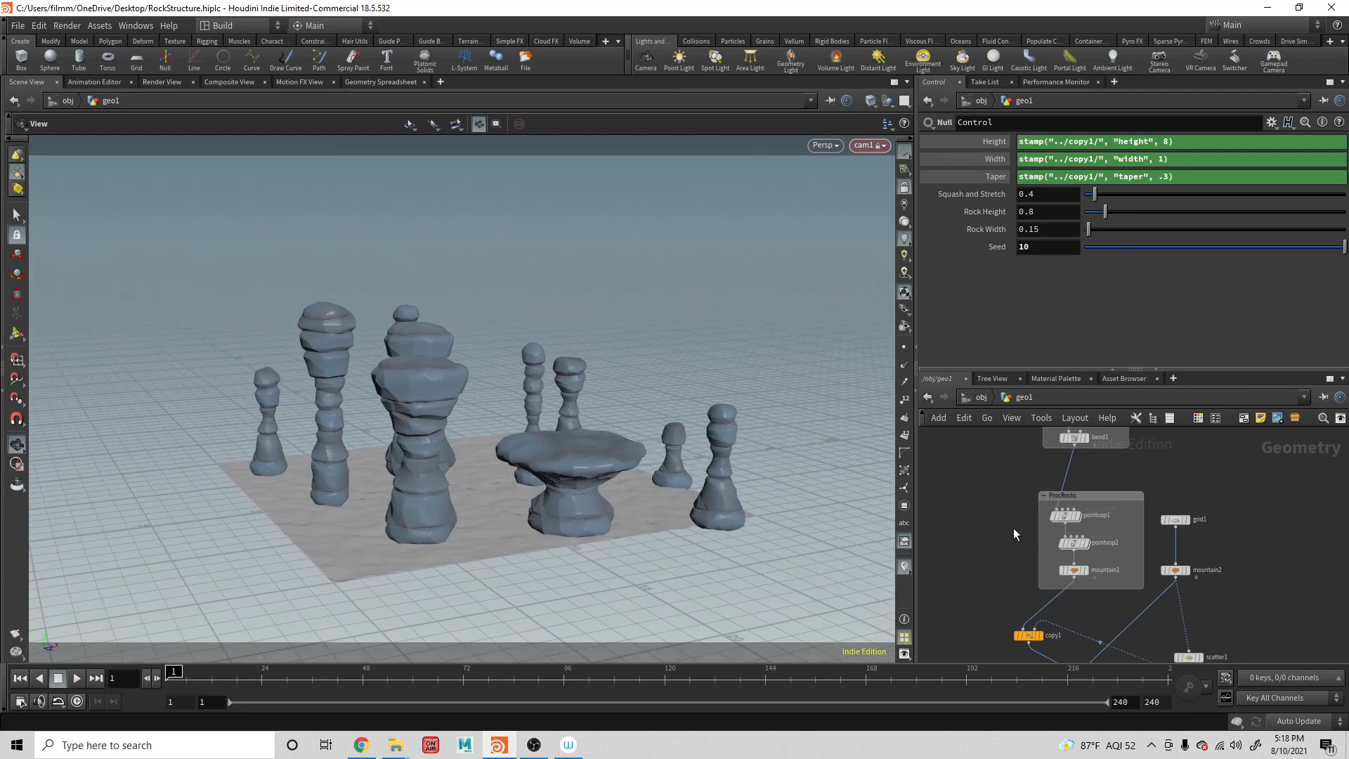
pyautogui.moveTo(1013, 532); pyautogui.dragTo(996, 507, button='middle')
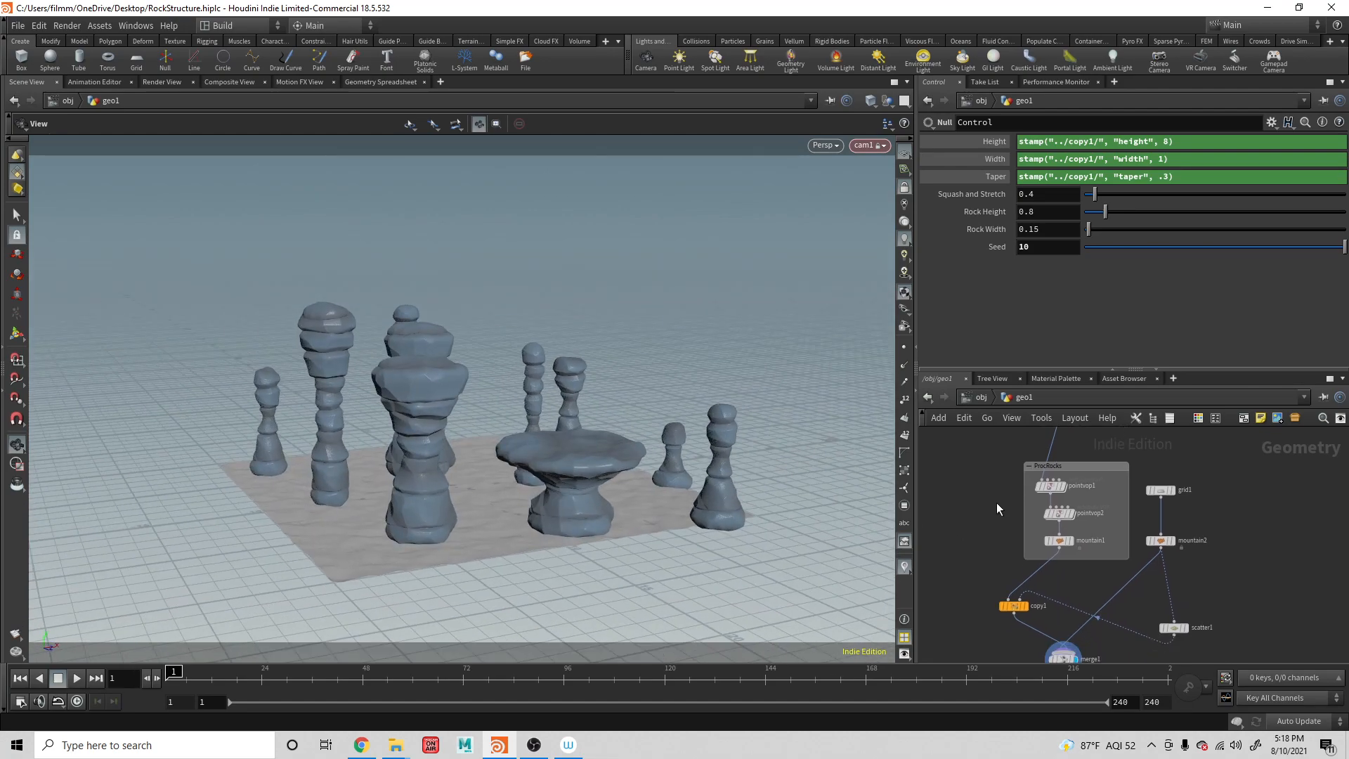
pyautogui.click(1015, 608)
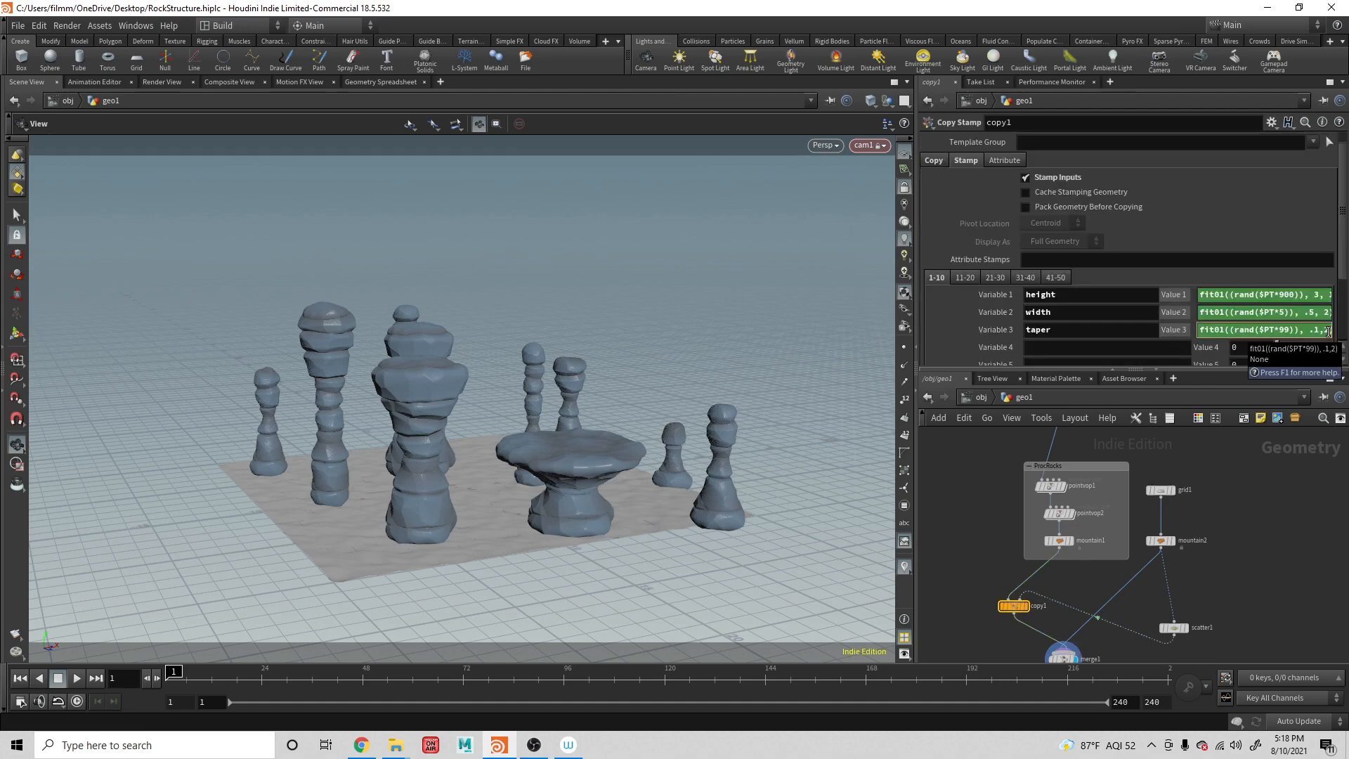
pyautogui.press('F1')
pyautogui.write('1')
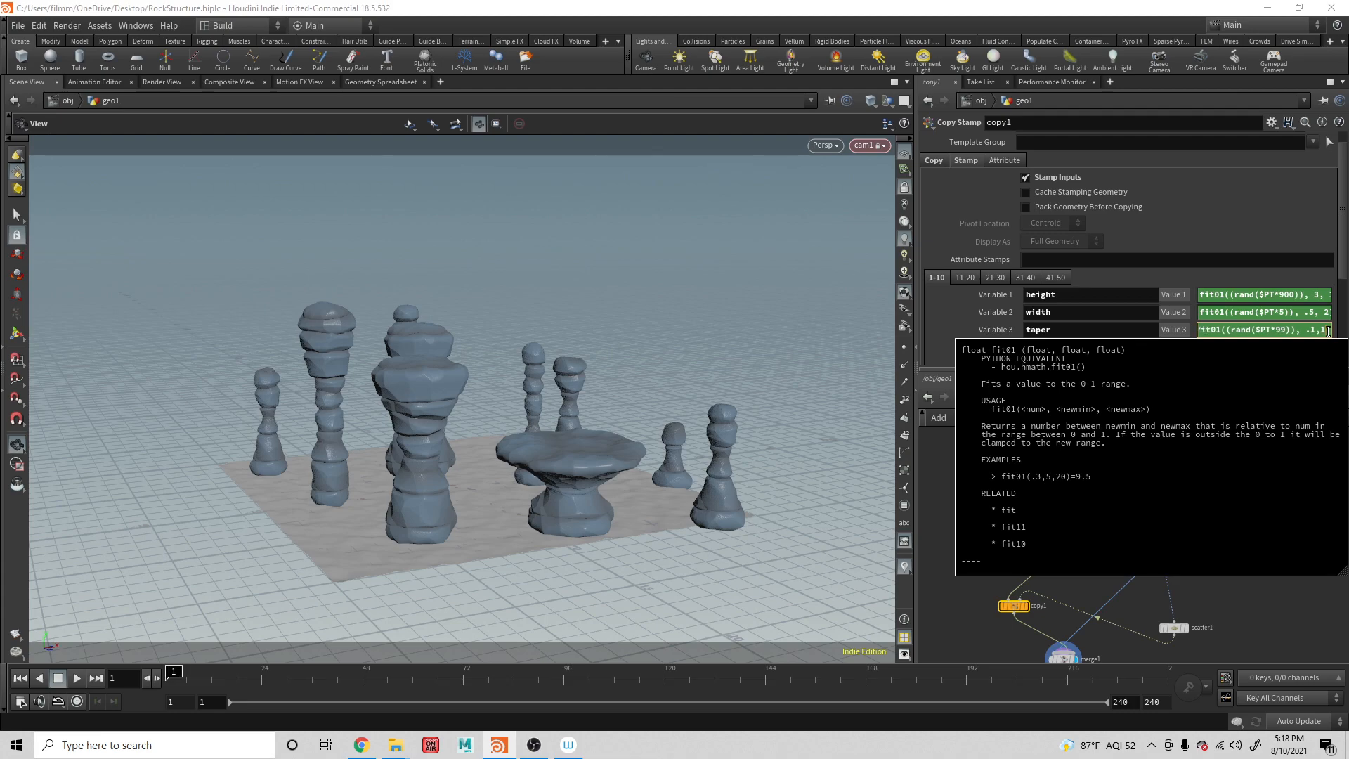
pyautogui.write('.5')
pyautogui.press('Return')
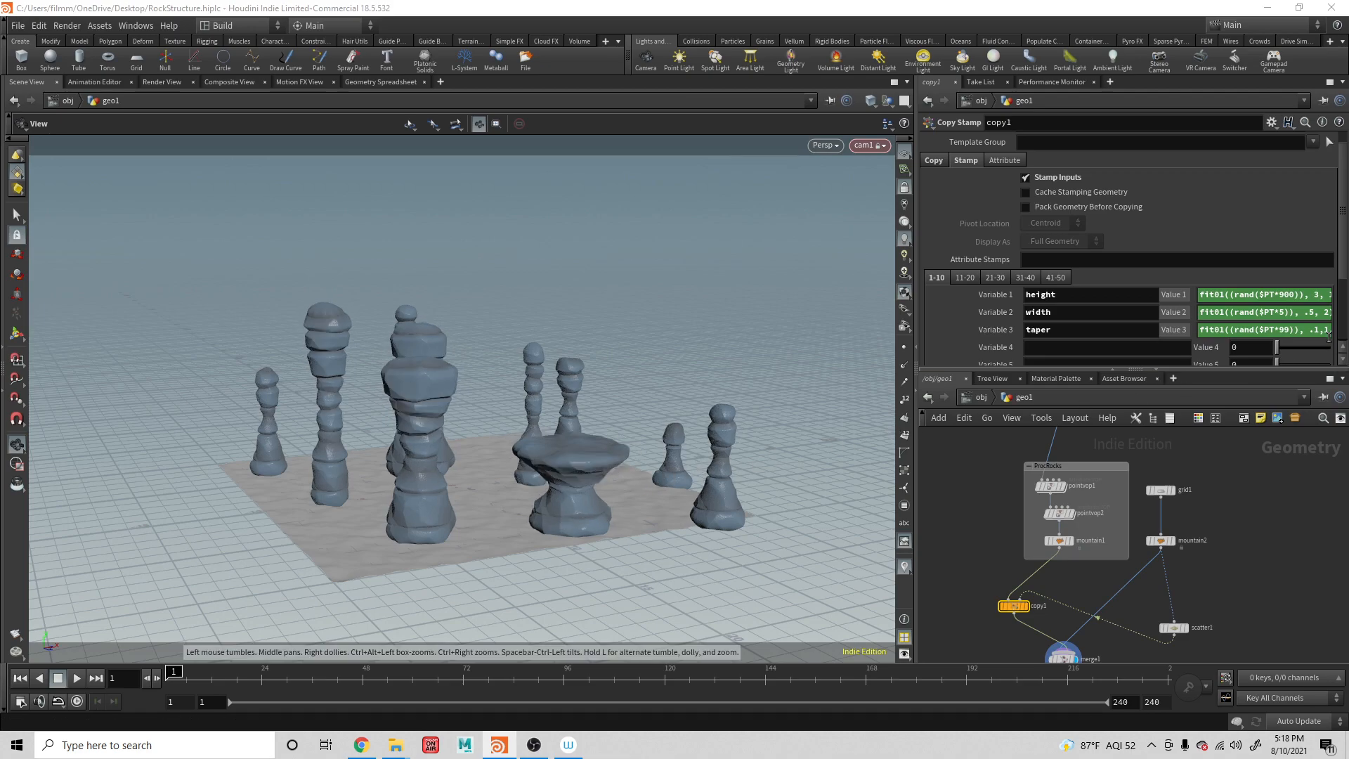
# Set the upper limit of copy1's taper expression to 1 and inspect the columns from another angle
pyautogui.press('End')
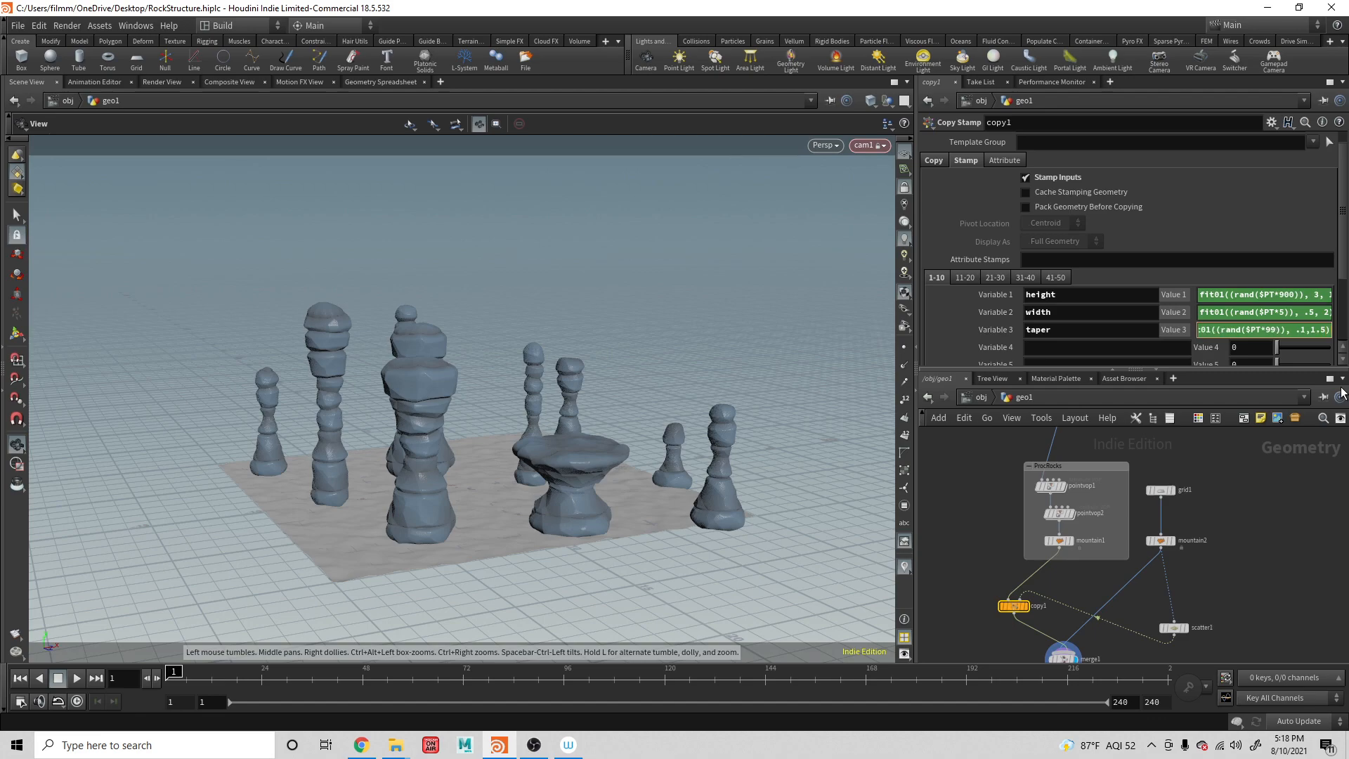
pyautogui.press('BackSpace')
pyautogui.press('BackSpace')
pyautogui.press('Return')
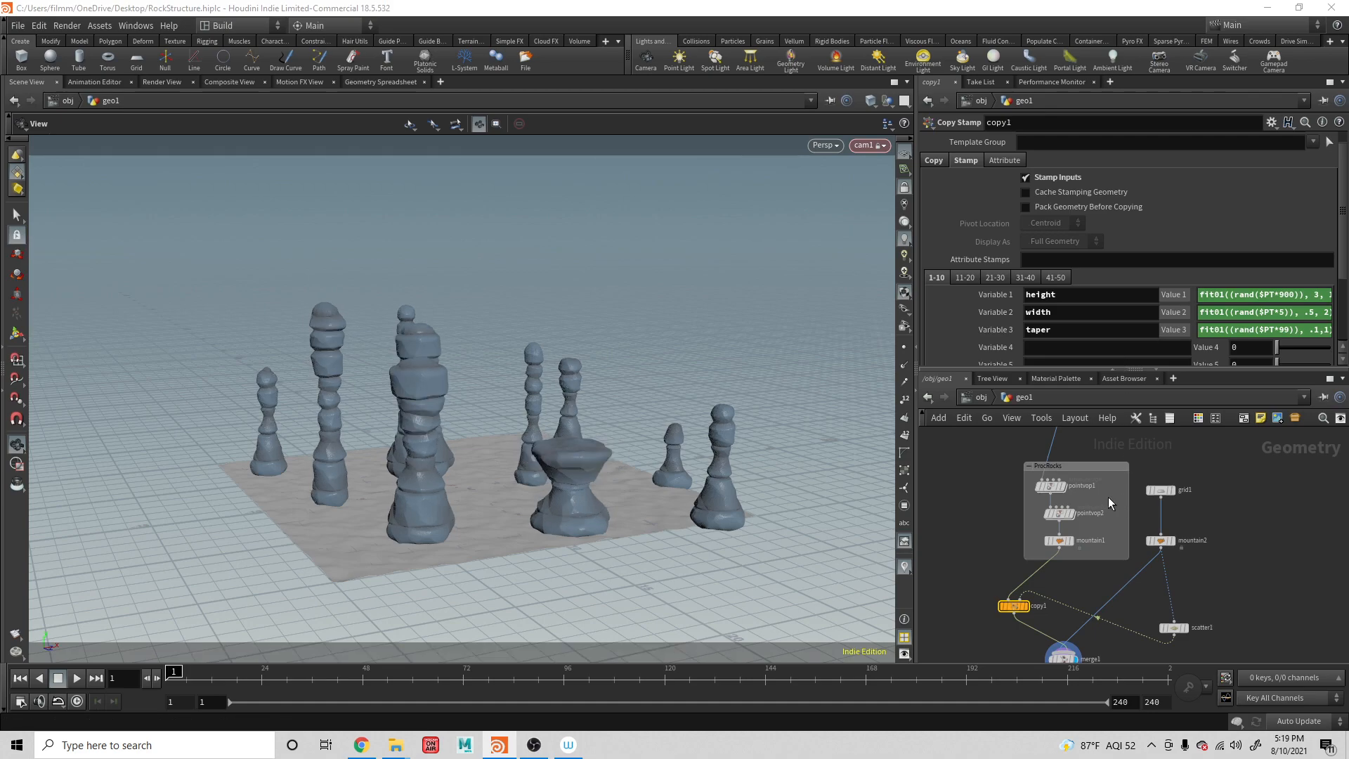
pyautogui.moveTo(658, 373); pyautogui.dragTo(707, 359)
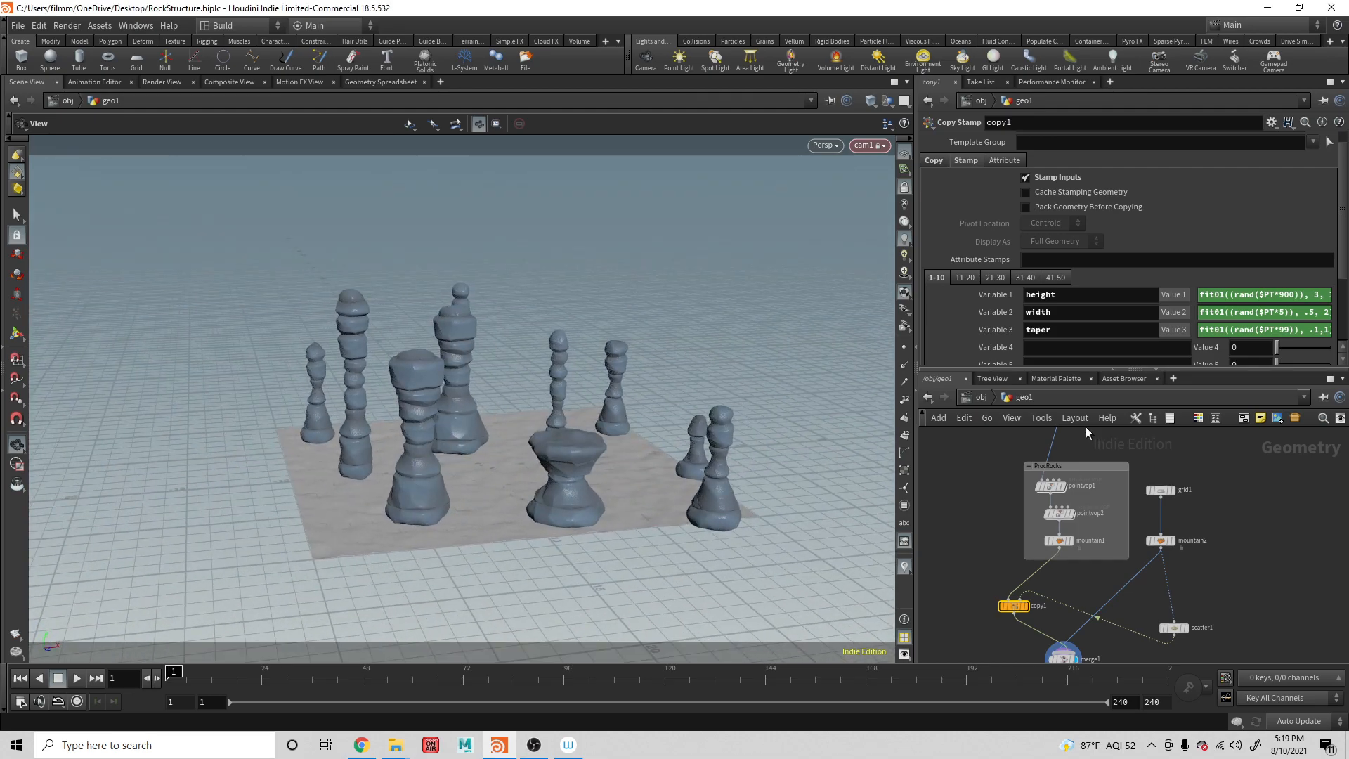
# Enter sqash as the name of copy1's fourth stamp variable
pyautogui.click(1070, 348)
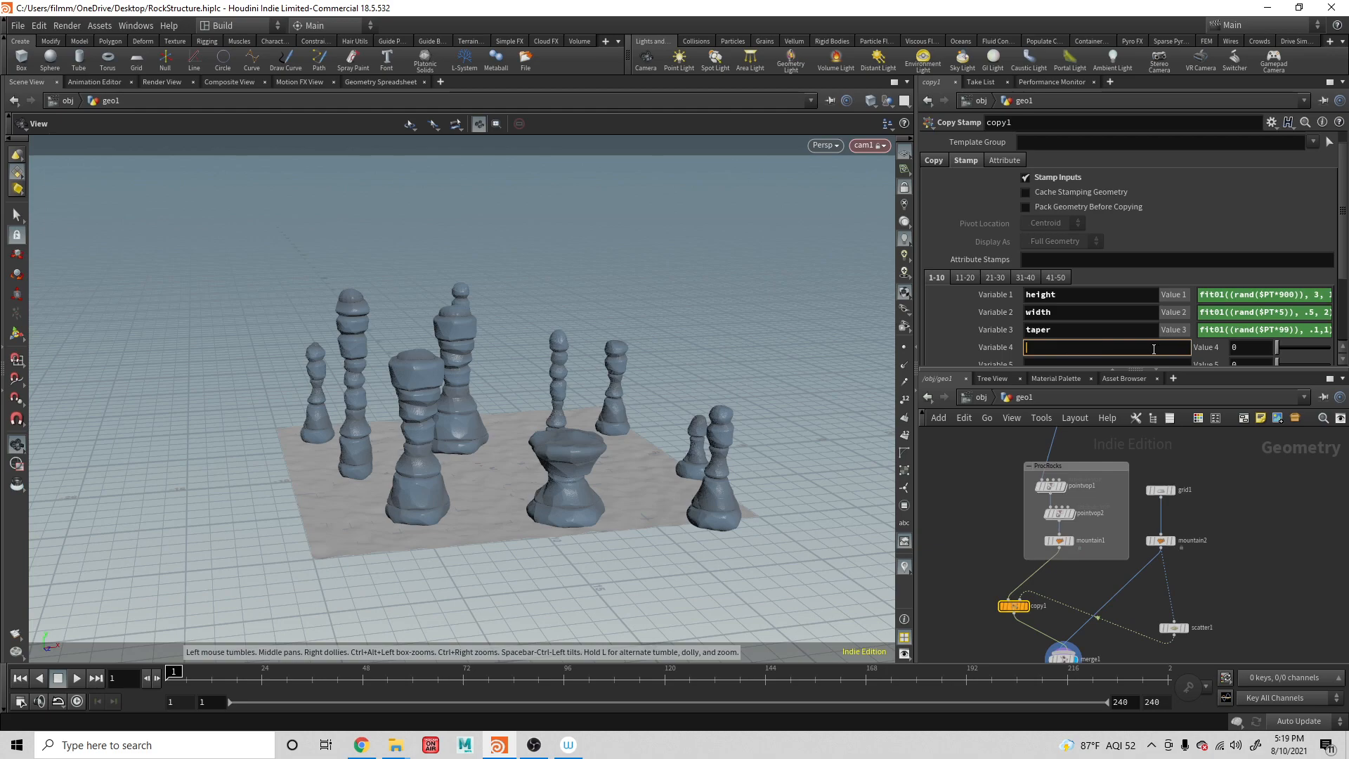
pyautogui.write('sqash')
pyautogui.press('Return')
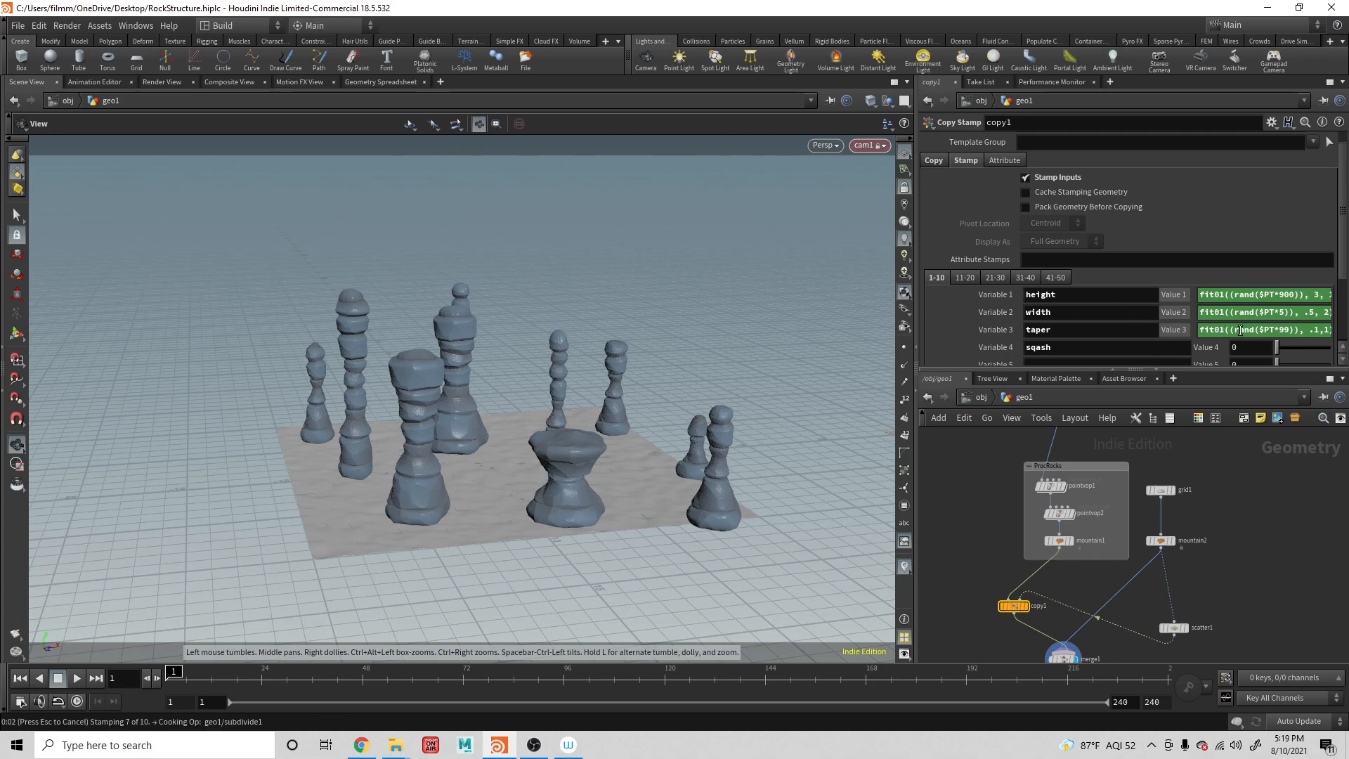
# Reuse the taper value expression for the fourth stamp variable, changed to fit01((rand($PT*9)), .1,1)
pyautogui.click(1217, 330)
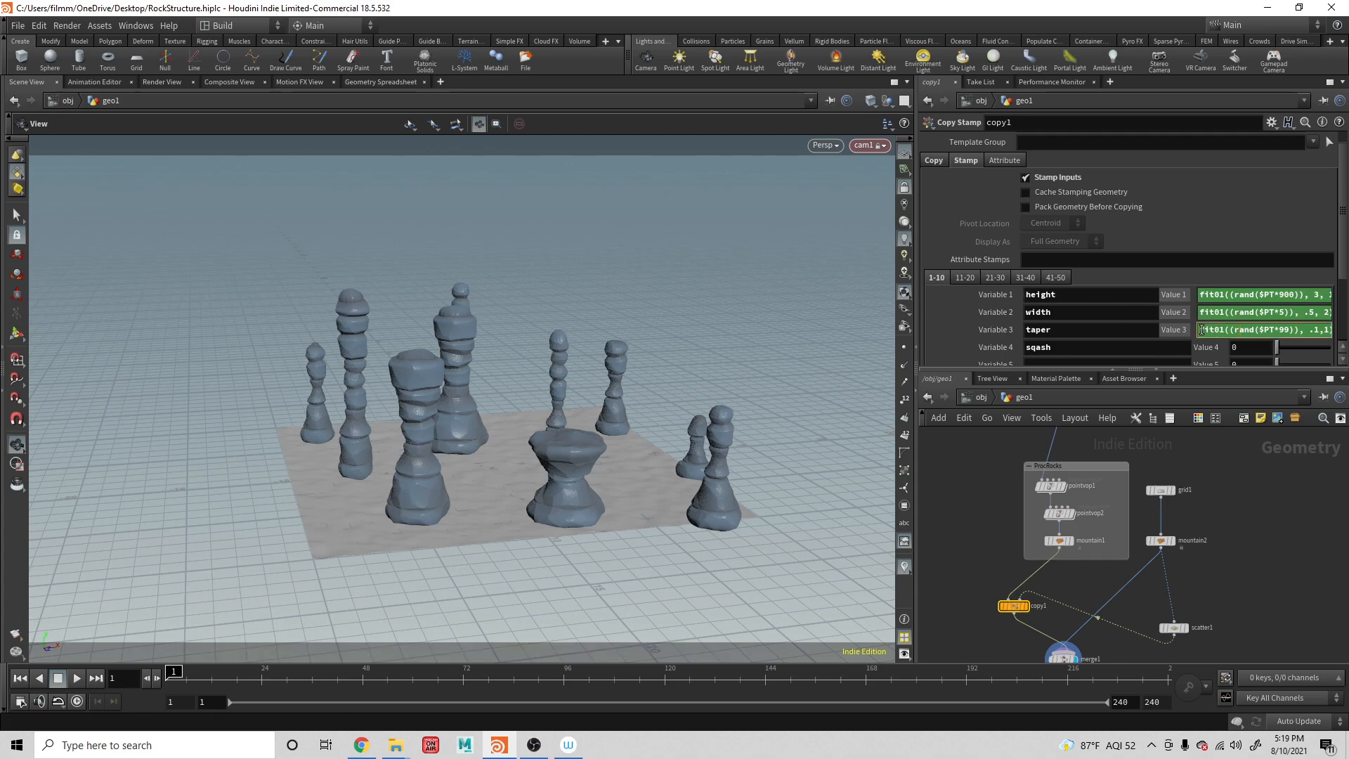
pyautogui.hotkey('ctrl', 'a')
pyautogui.hotkey('ctrl', 'c')
pyautogui.click(1246, 347)
pyautogui.hotkey('ctrl', 'v')
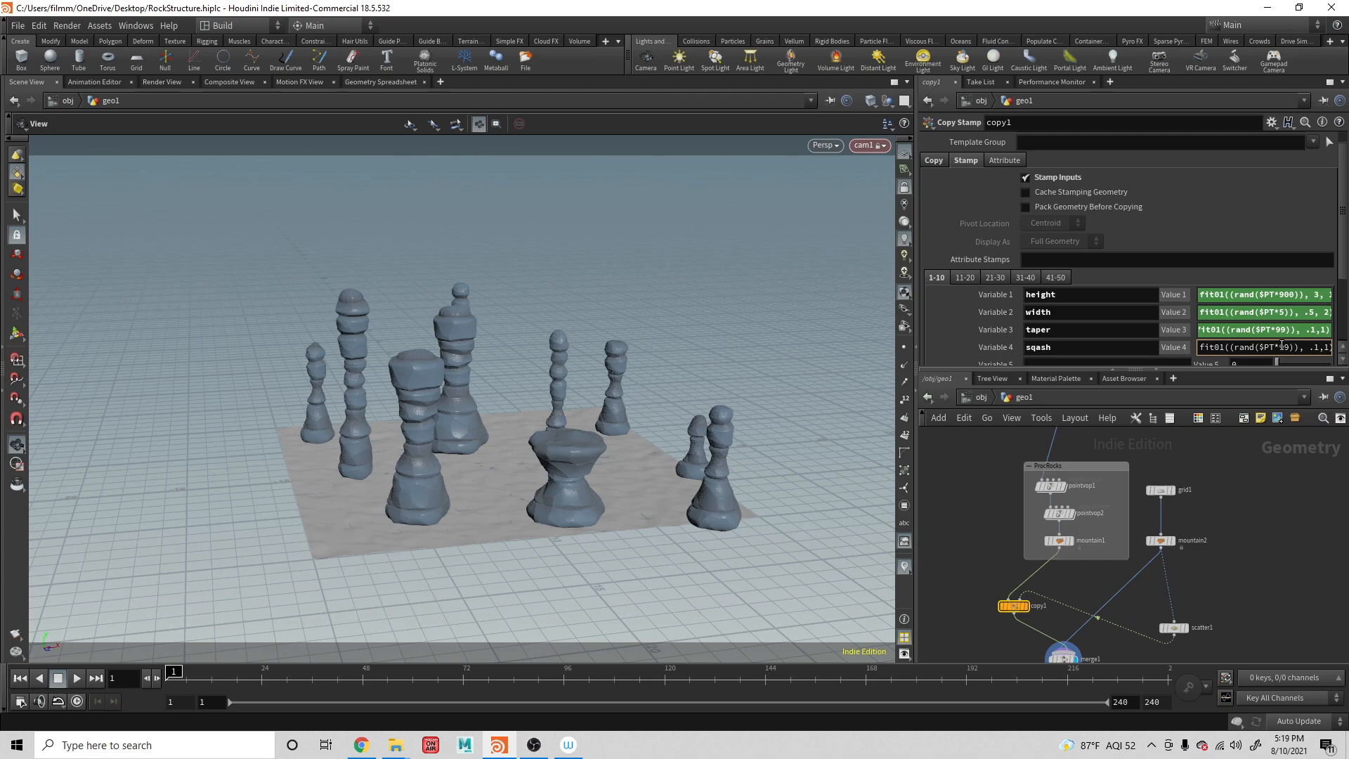
pyautogui.press('BackSpace')
pyautogui.press('BackSpace')
pyautogui.write('9')
pyautogui.press('Return')
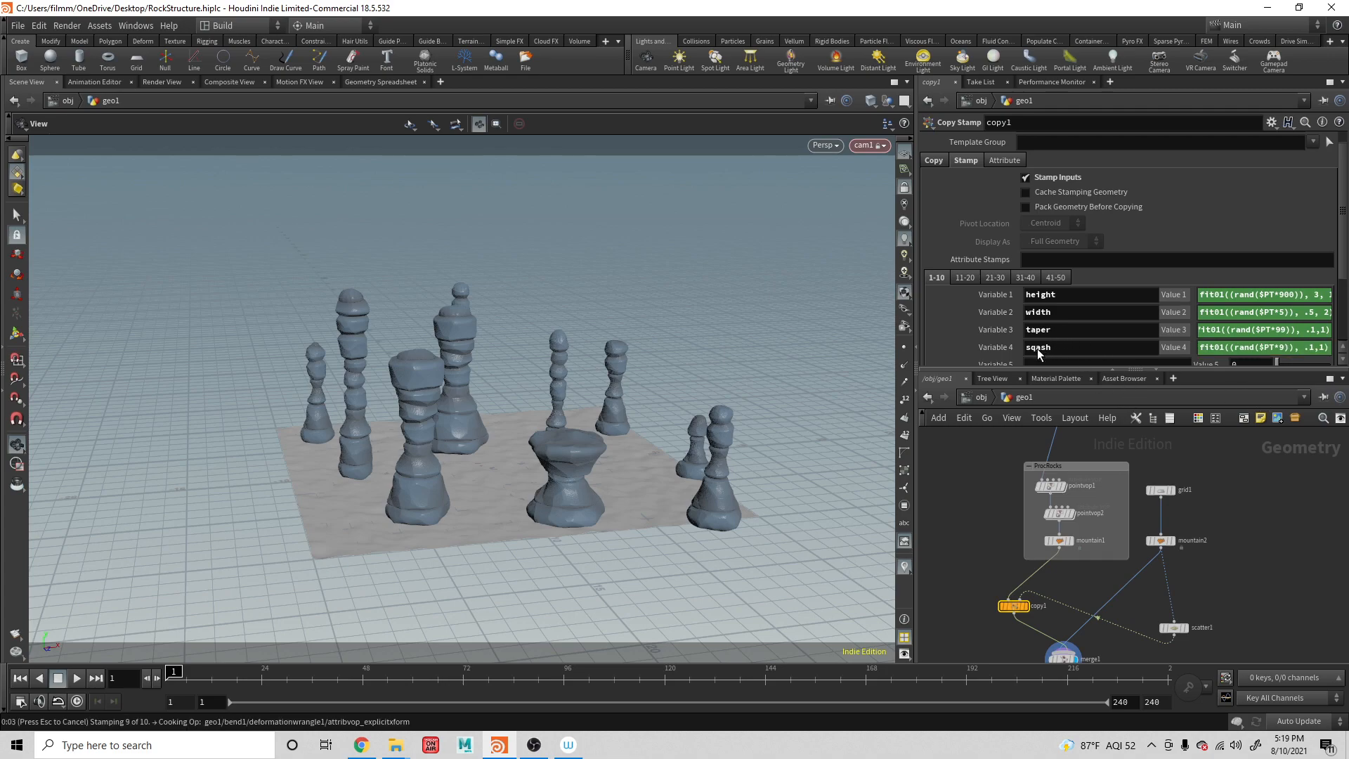
# Correct the fourth stamp variable's spelling to squash
pyautogui.click(1037, 349)
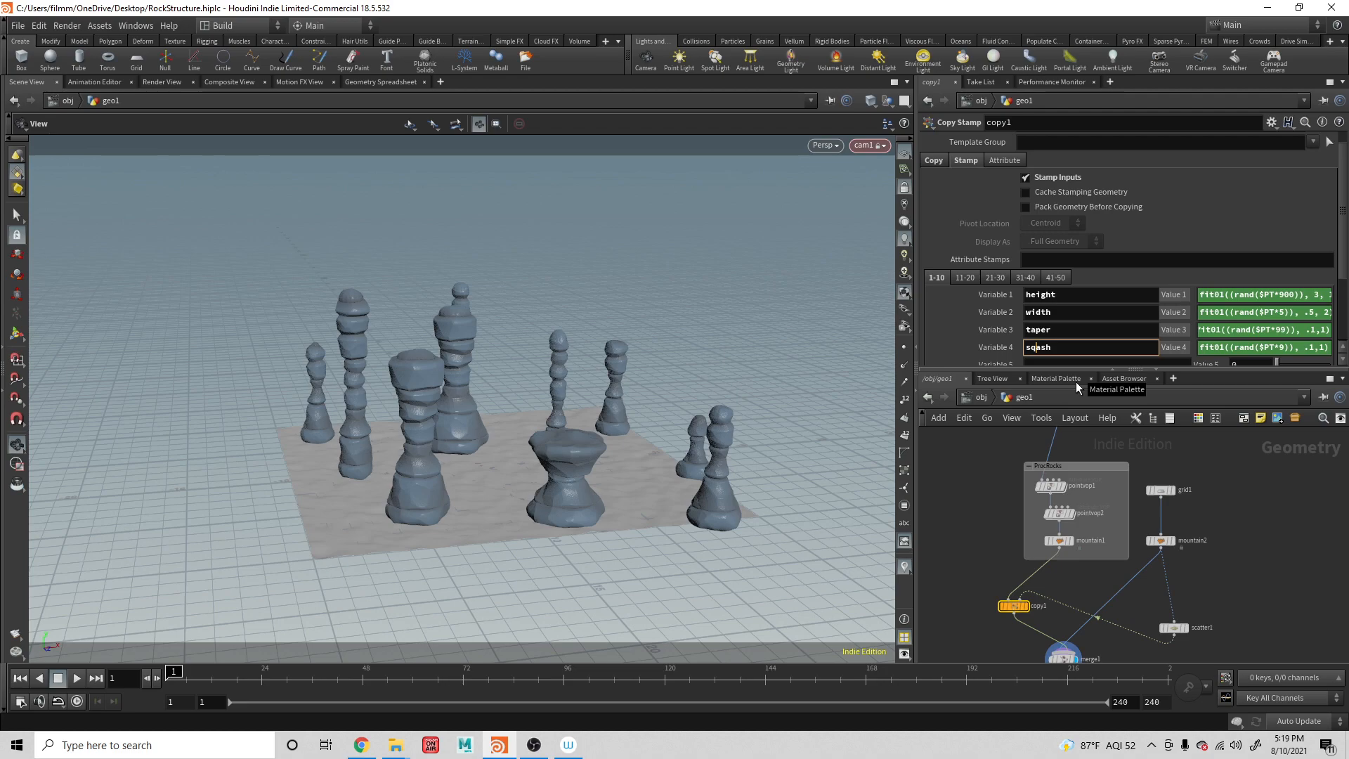
pyautogui.write('u')
pyautogui.press('Return')
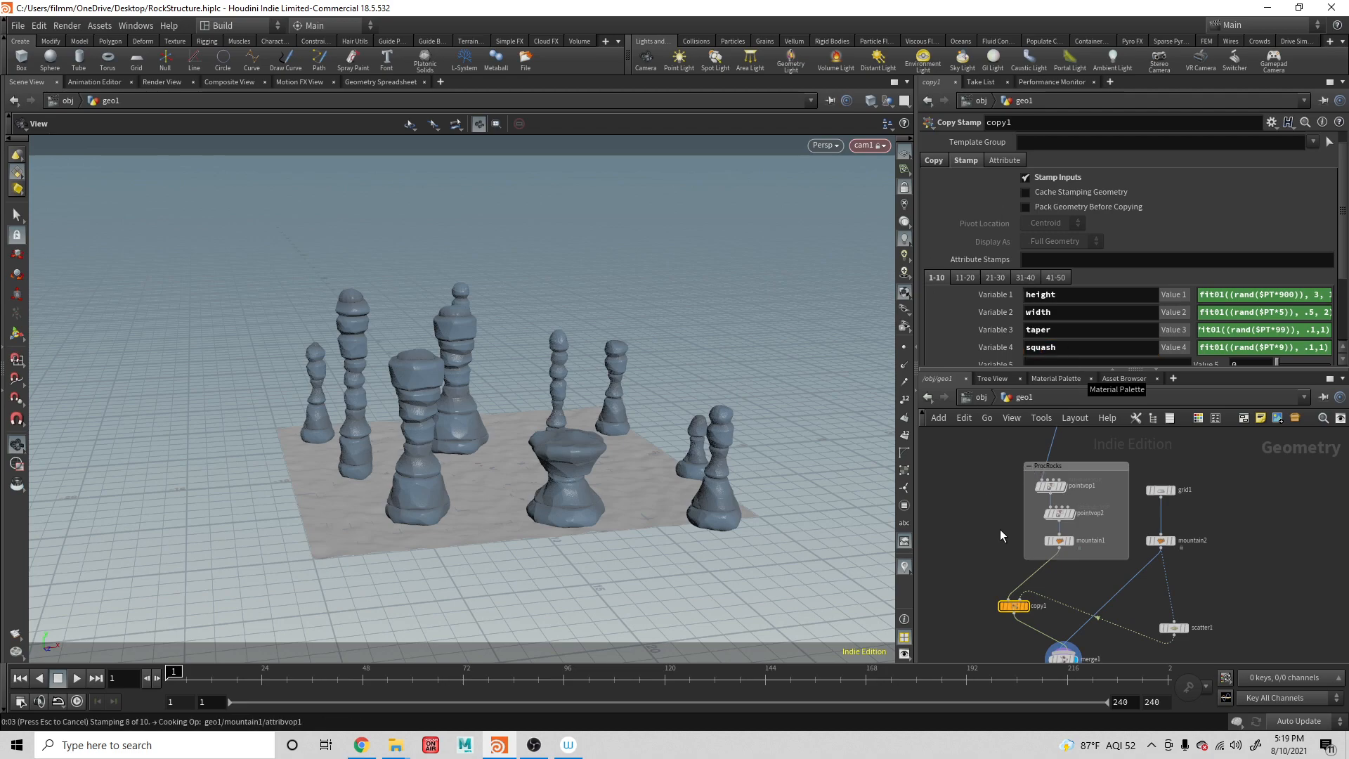
# Move the Control null next to copy1 in the network
pyautogui.keyDown('alt'); pyautogui.moveTo(965, 435); pyautogui.dragTo(1079, 477, button='middle'); pyautogui.keyUp('alt')
pyautogui.click(930, 548)
pyautogui.scroll(-1, 1082, 433)
pyautogui.moveTo(1003, 473); pyautogui.dragTo(1069, 624)
pyautogui.keyDown('alt'); pyautogui.moveTo(1072, 599); pyautogui.dragTo(1046, 461, button='middle'); pyautogui.keyUp('alt')
pyautogui.scroll(3, 1051, 515)
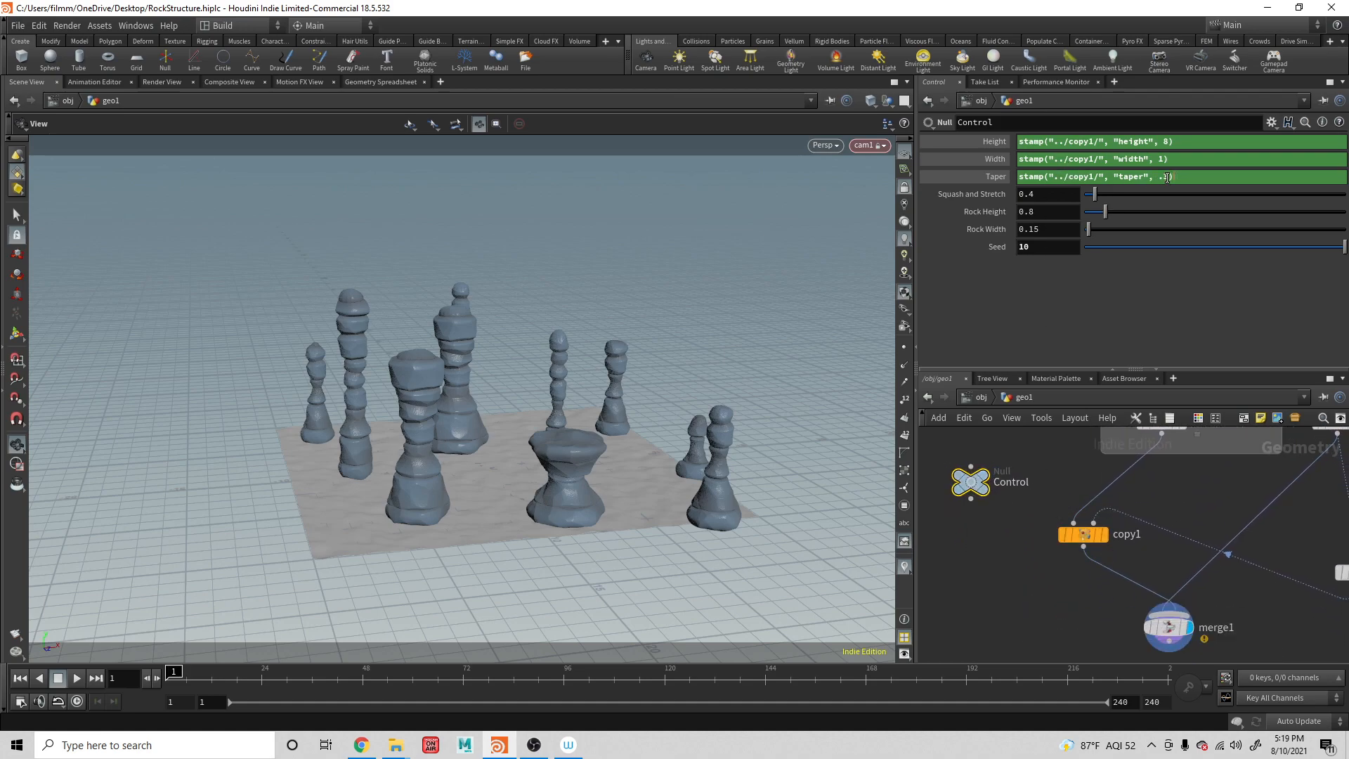
# Reuse the Taper stamp expression for Squash and Stretch on the Control null, with .4 as its default value
pyautogui.moveTo(1175, 178); pyautogui.dragTo(937, 180)
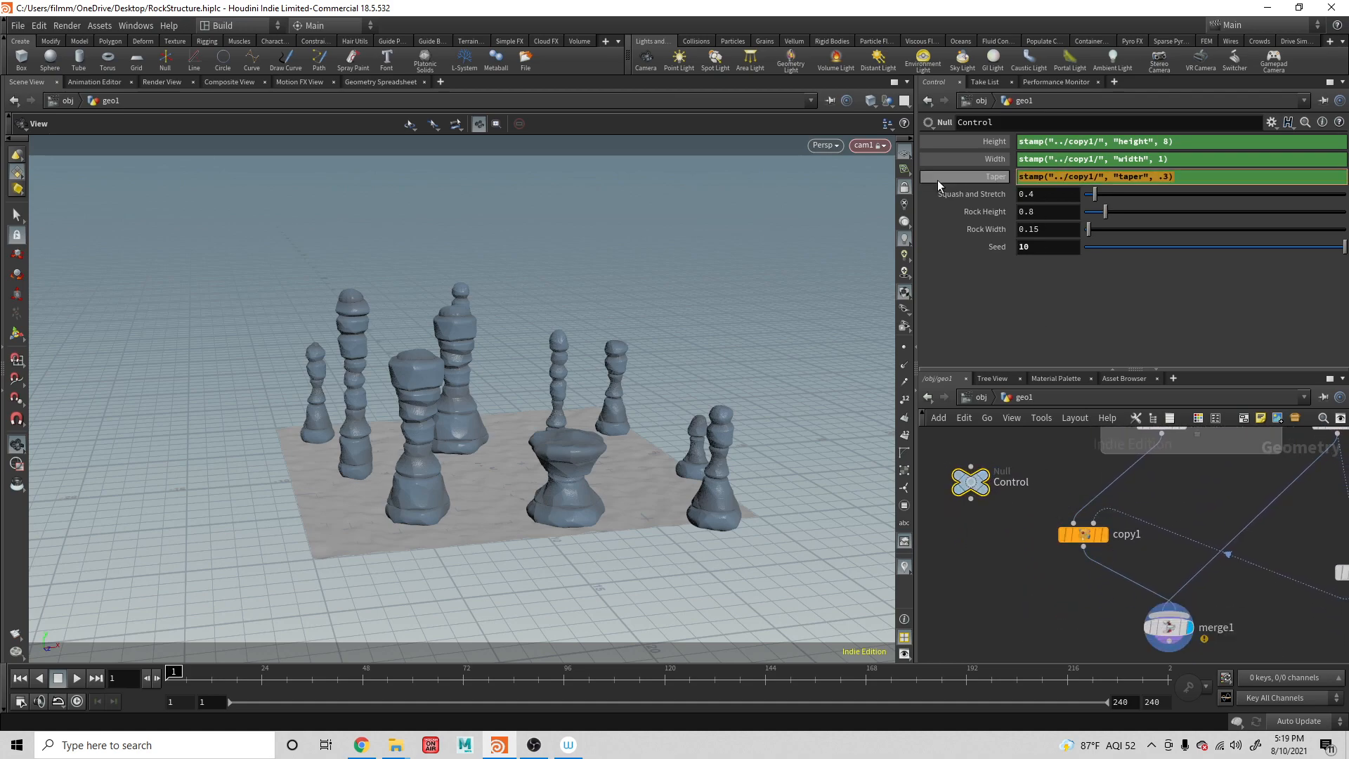
pyautogui.doubleClick(1039, 192)
pyautogui.hotkey('ctrl', 'v')
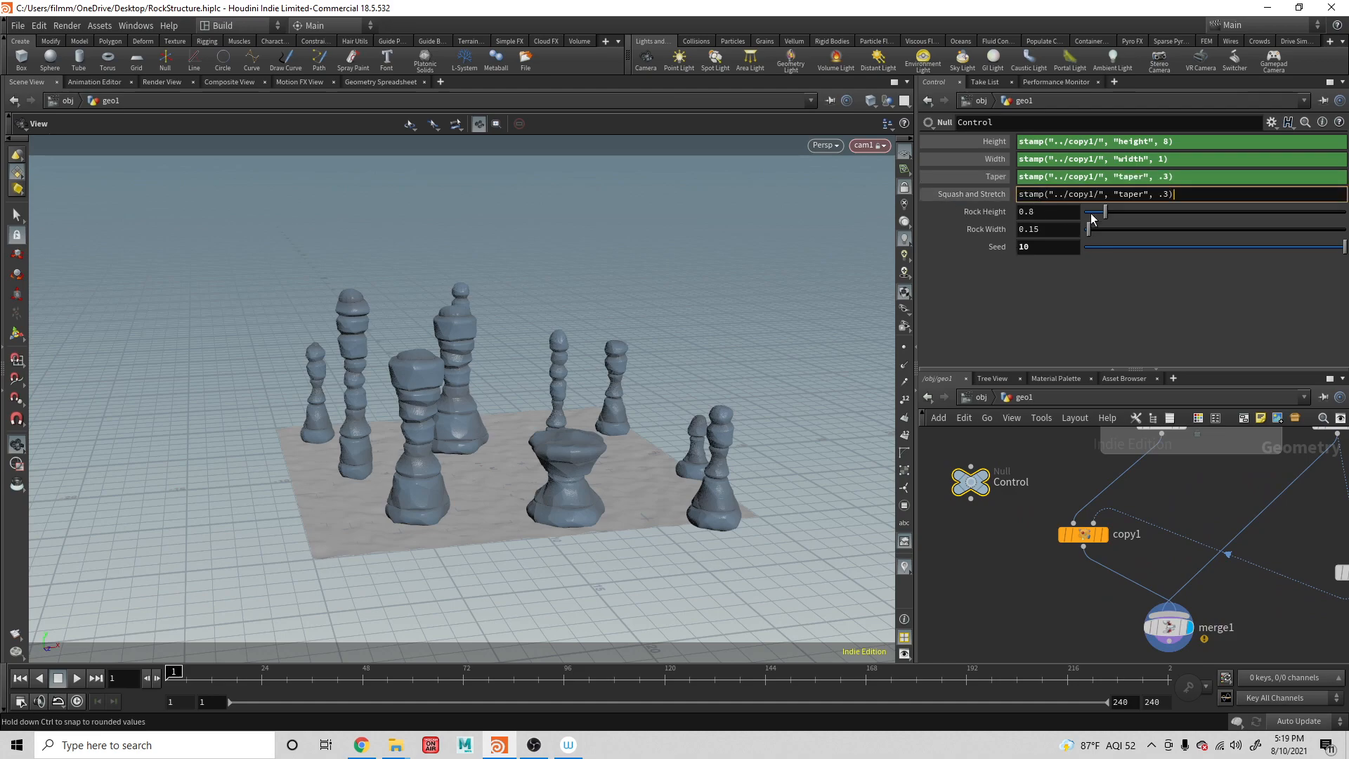
pyautogui.press('BackSpace')
pyautogui.write('4')
# Change the variable name in the Squash and Stretch stamp expression to squash
pyautogui.press('Left')
pyautogui.press('Left')
pyautogui.press('Left')
pyautogui.press('Left')
pyautogui.press('Left')
pyautogui.press('Left')
pyautogui.press('Left')
pyautogui.press('Left')
pyautogui.press('Left')
pyautogui.press('Left')
pyautogui.press('Left')
pyautogui.press('Left')
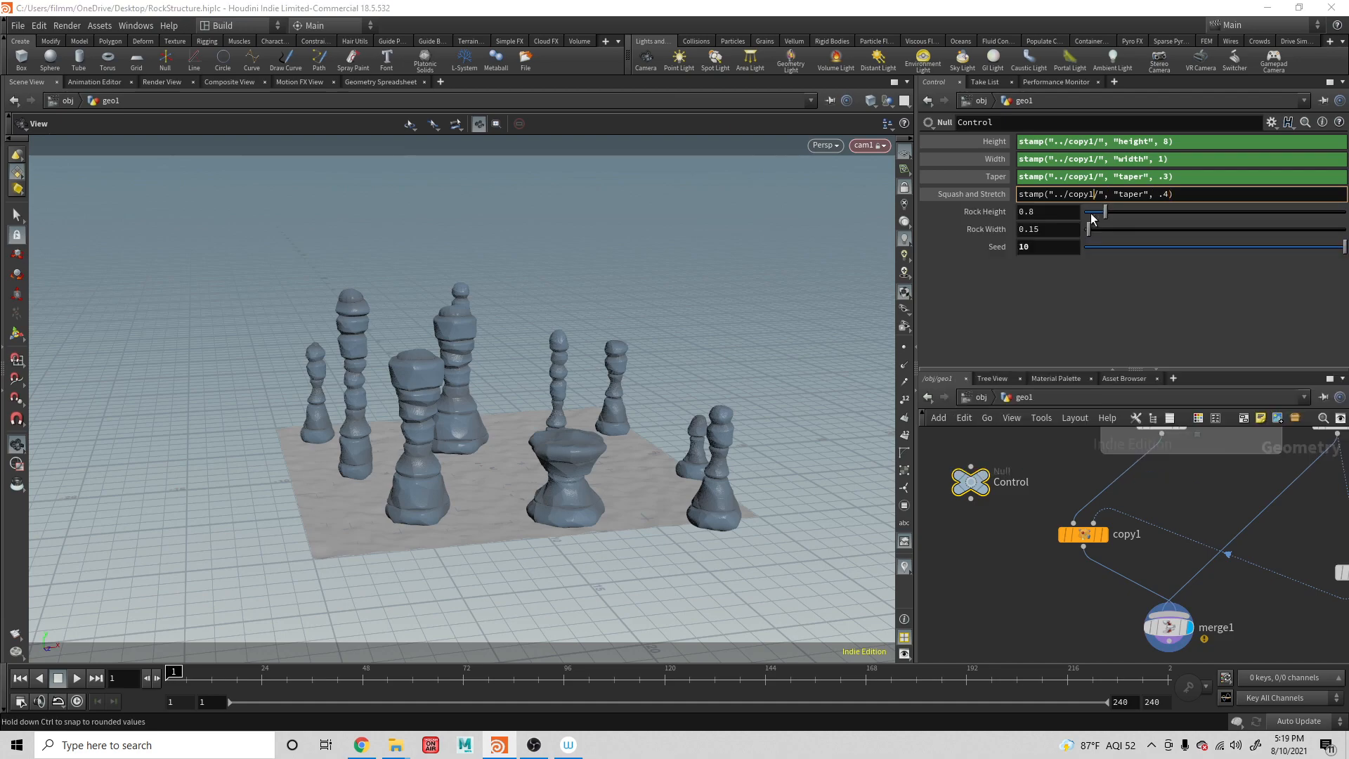
pyautogui.press('BackSpace')
pyautogui.press('BackSpace')
pyautogui.press('BackSpace')
pyautogui.press('BackSpace')
pyautogui.press('BackSpace')
pyautogui.write('squash')
pyautogui.press('Return')
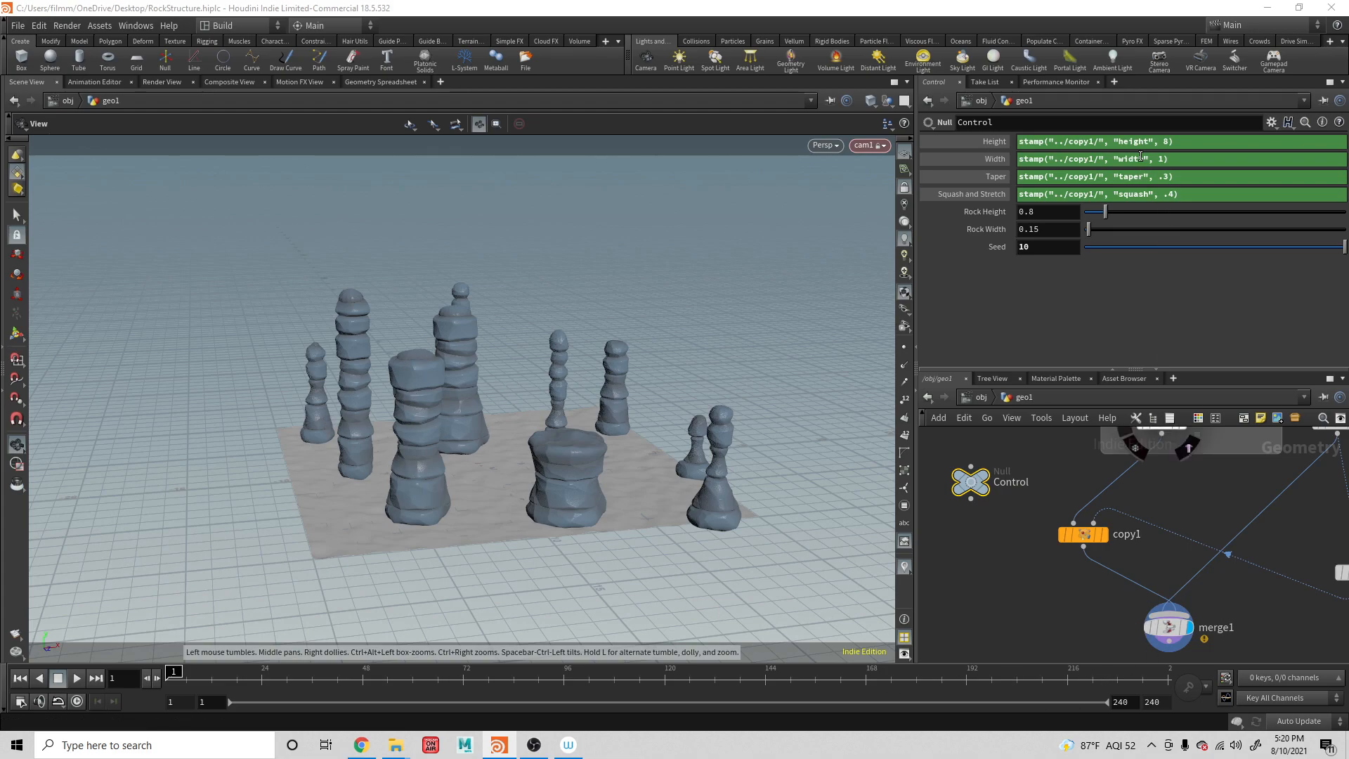
# Set the maximum in copy1's squash value expression to .5 and view the columns from another angle
pyautogui.click(1087, 536)
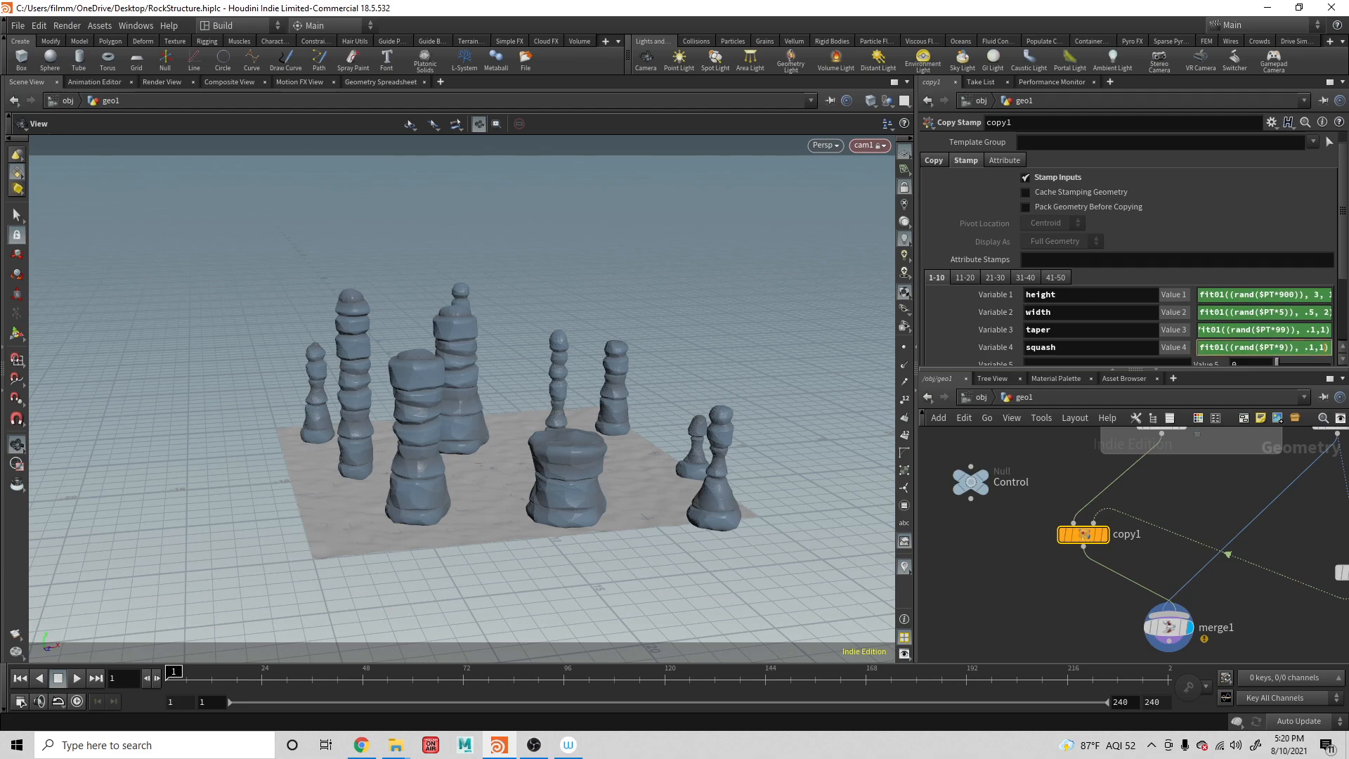
pyautogui.press('BackSpace')
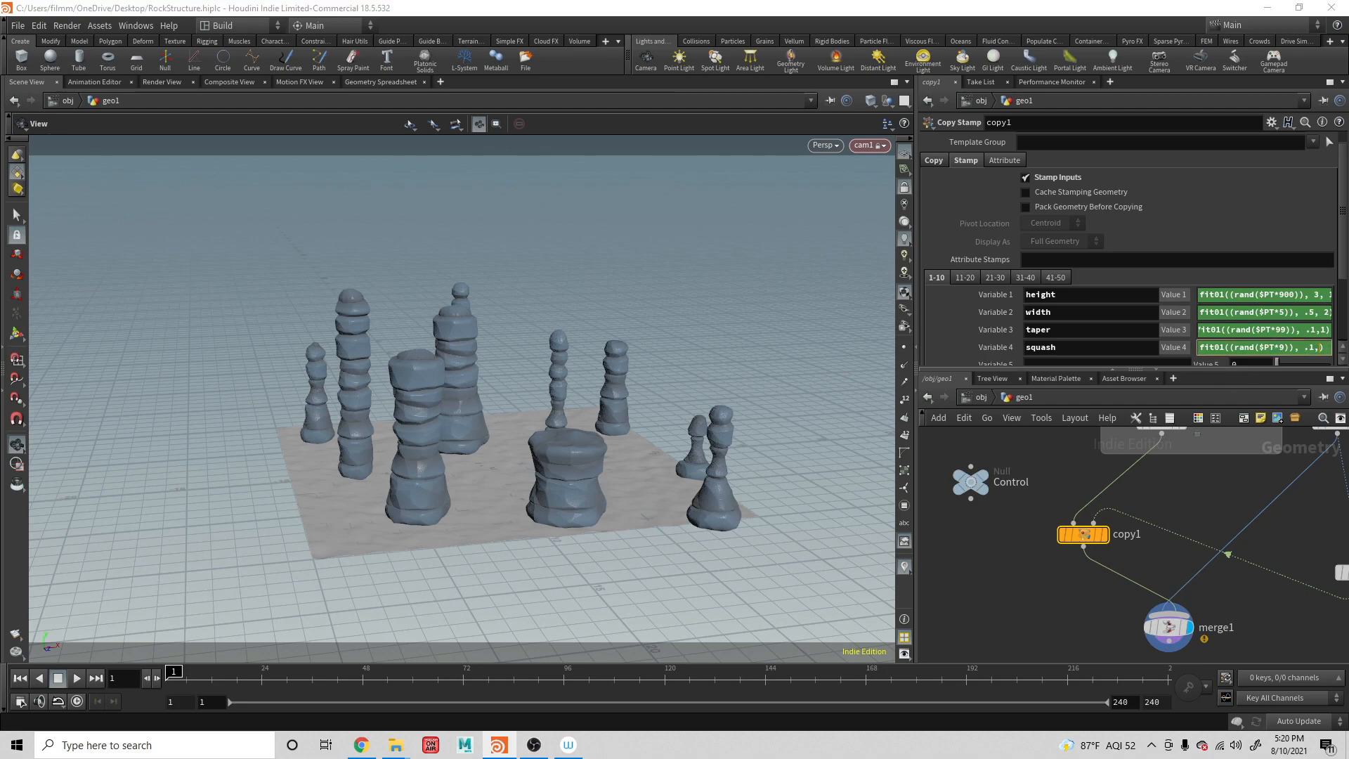
pyautogui.write('.5')
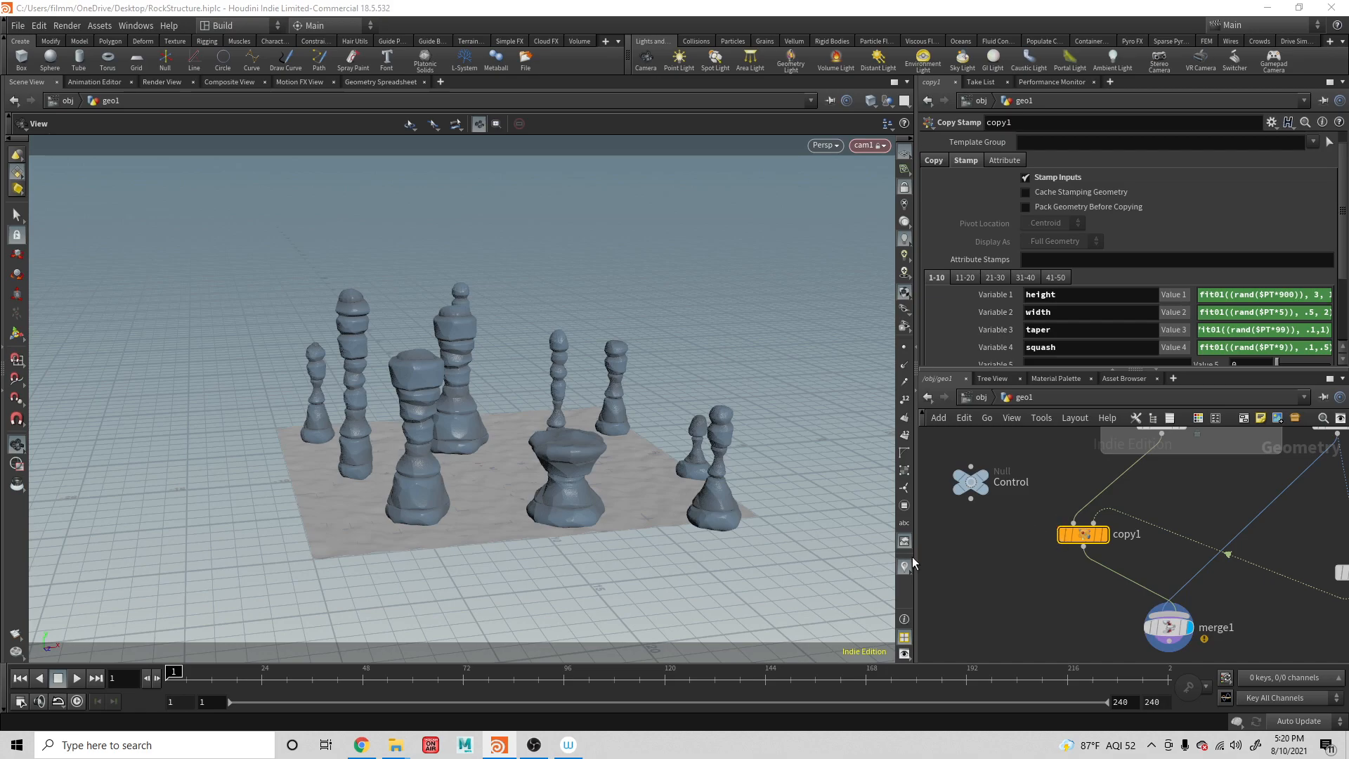
pyautogui.moveTo(789, 545); pyautogui.dragTo(731, 552)
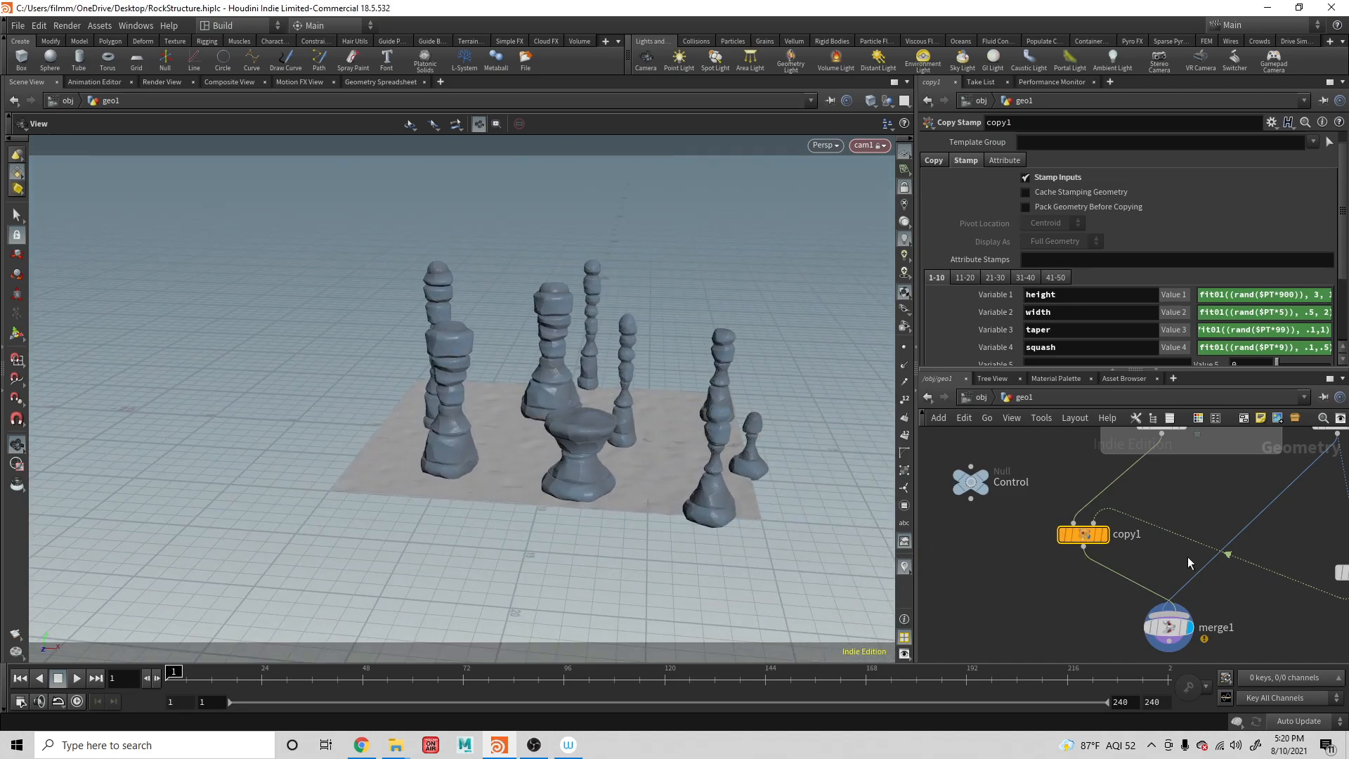
pyautogui.scroll(-3, 1080, 344)
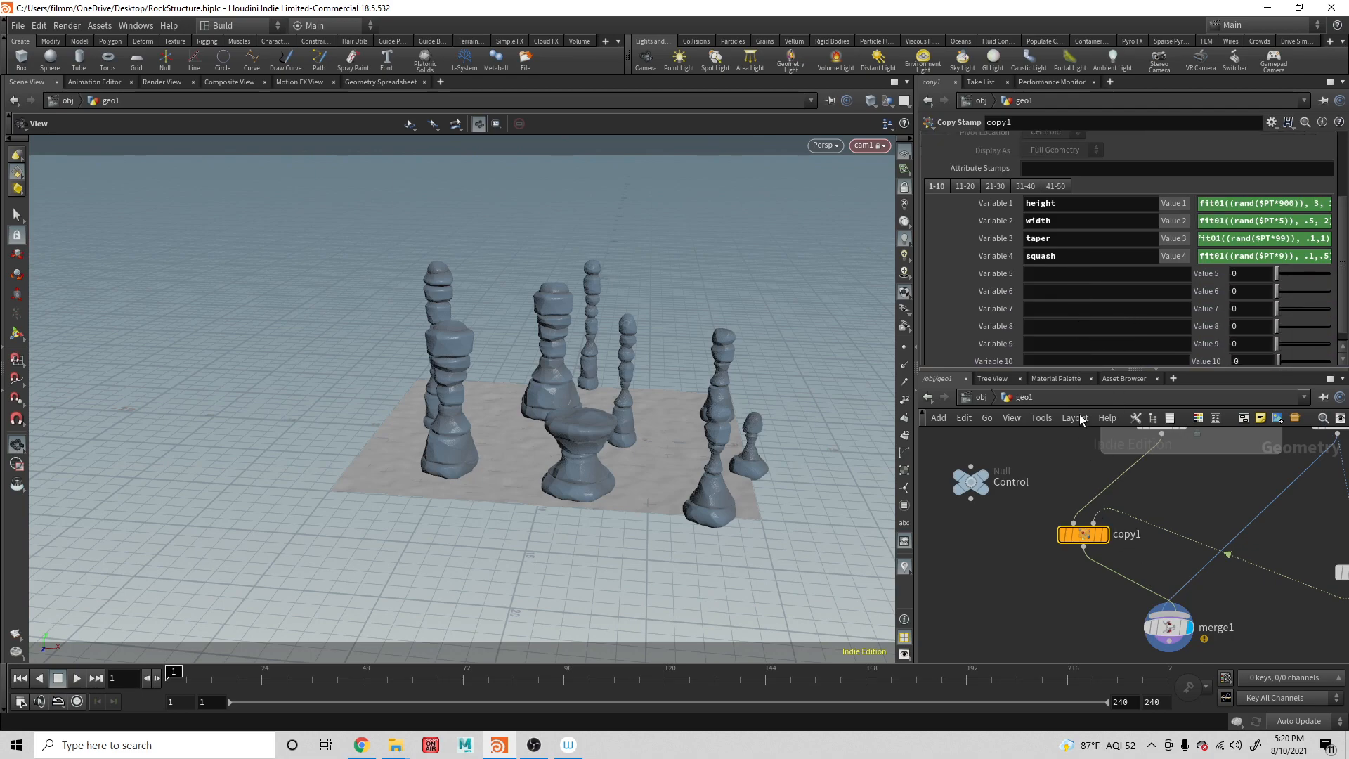
pyautogui.click(971, 398)
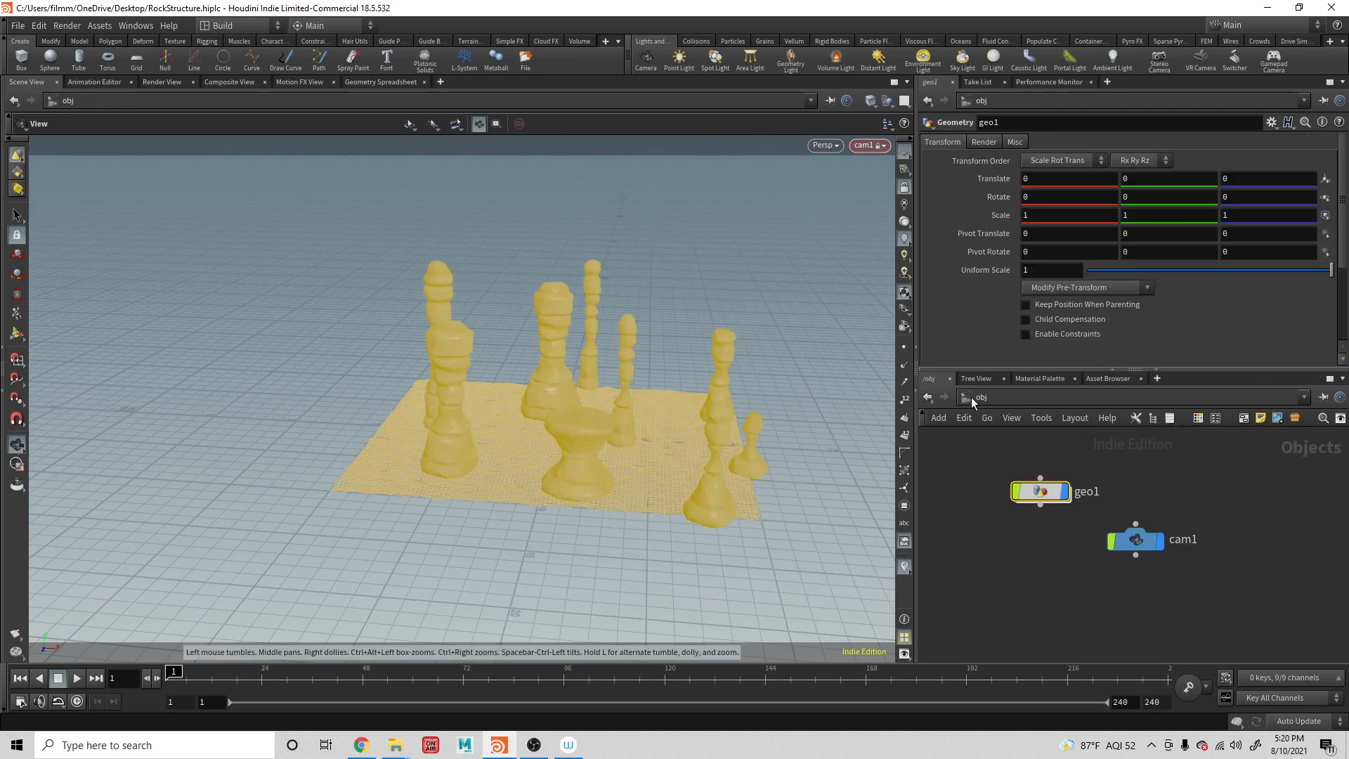
pyautogui.doubleClick(1040, 486)
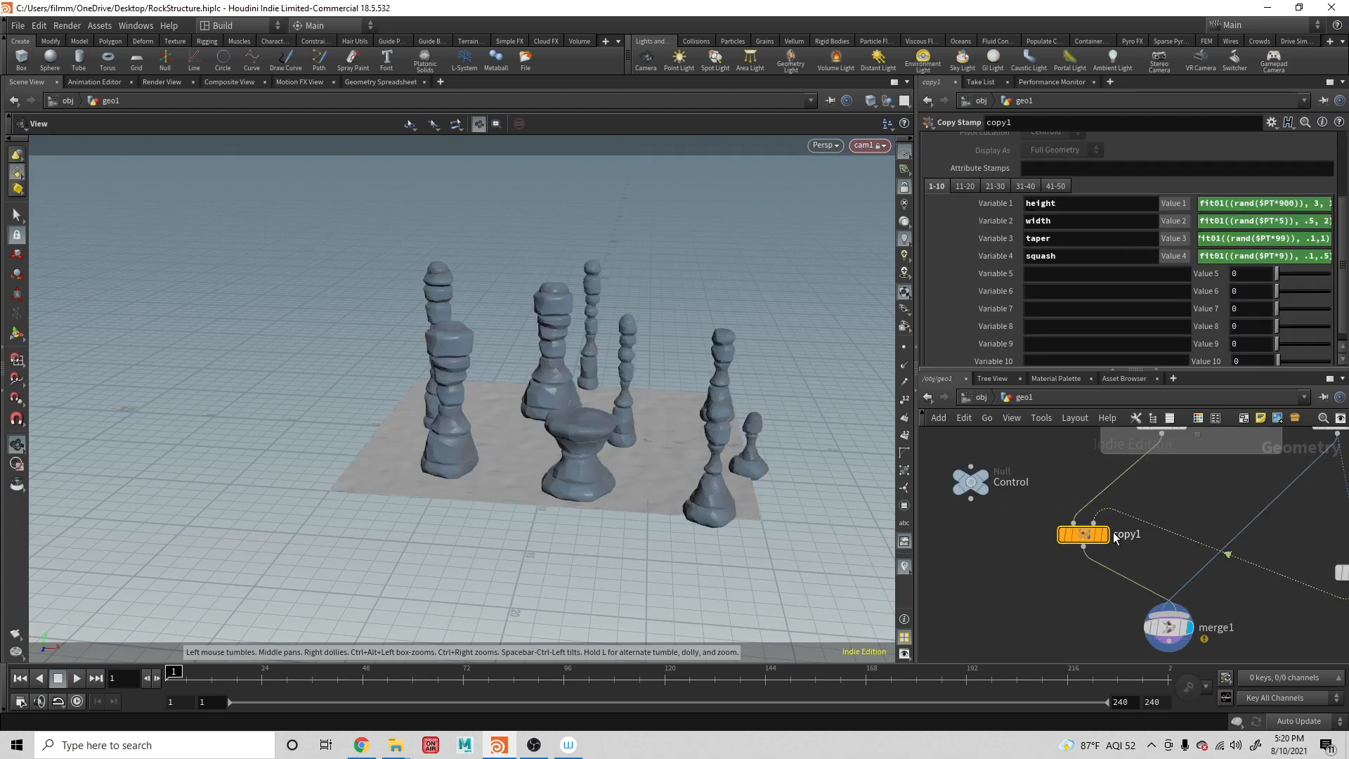
pyautogui.click(975, 485)
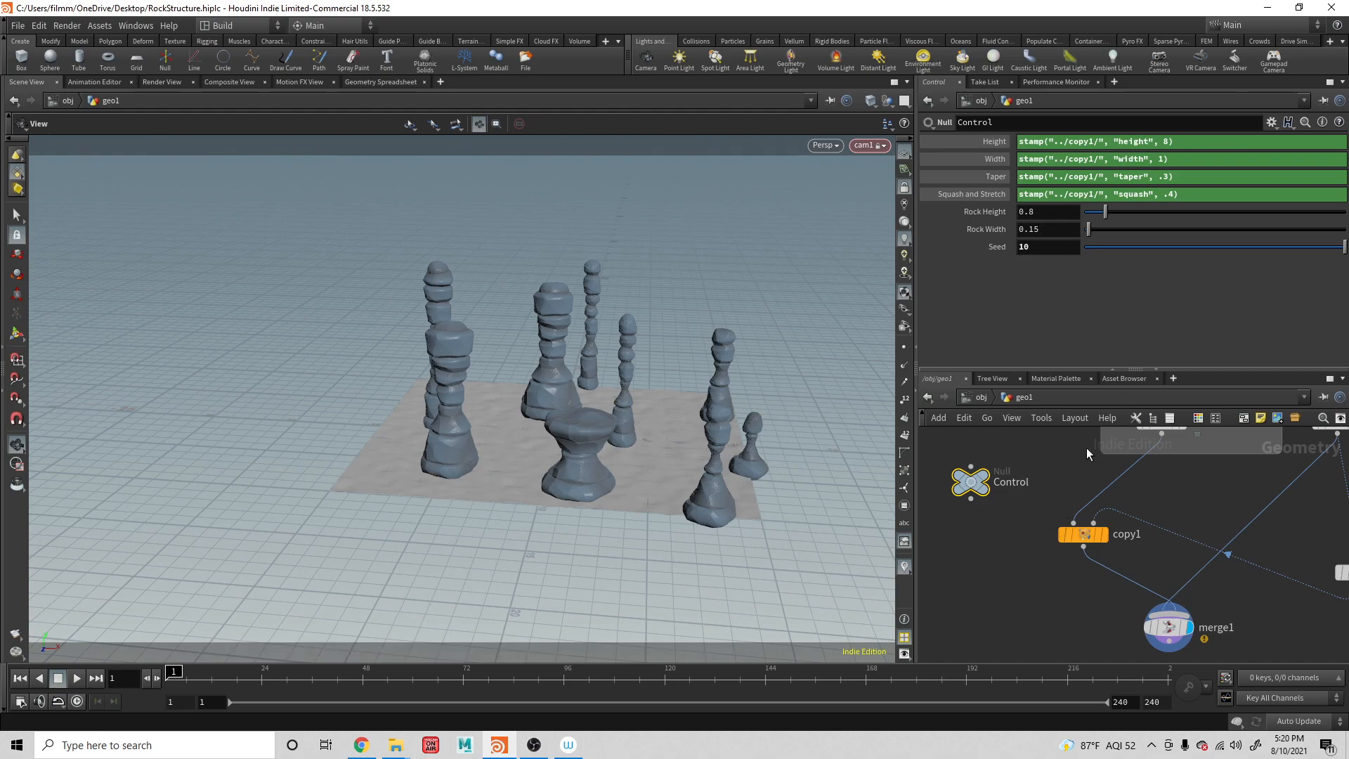
# Reuse the squash value expression for copy1's fifth stamp variable, changed to fit01((rand($PT*101)), .1,.5)
pyautogui.click(1084, 538)
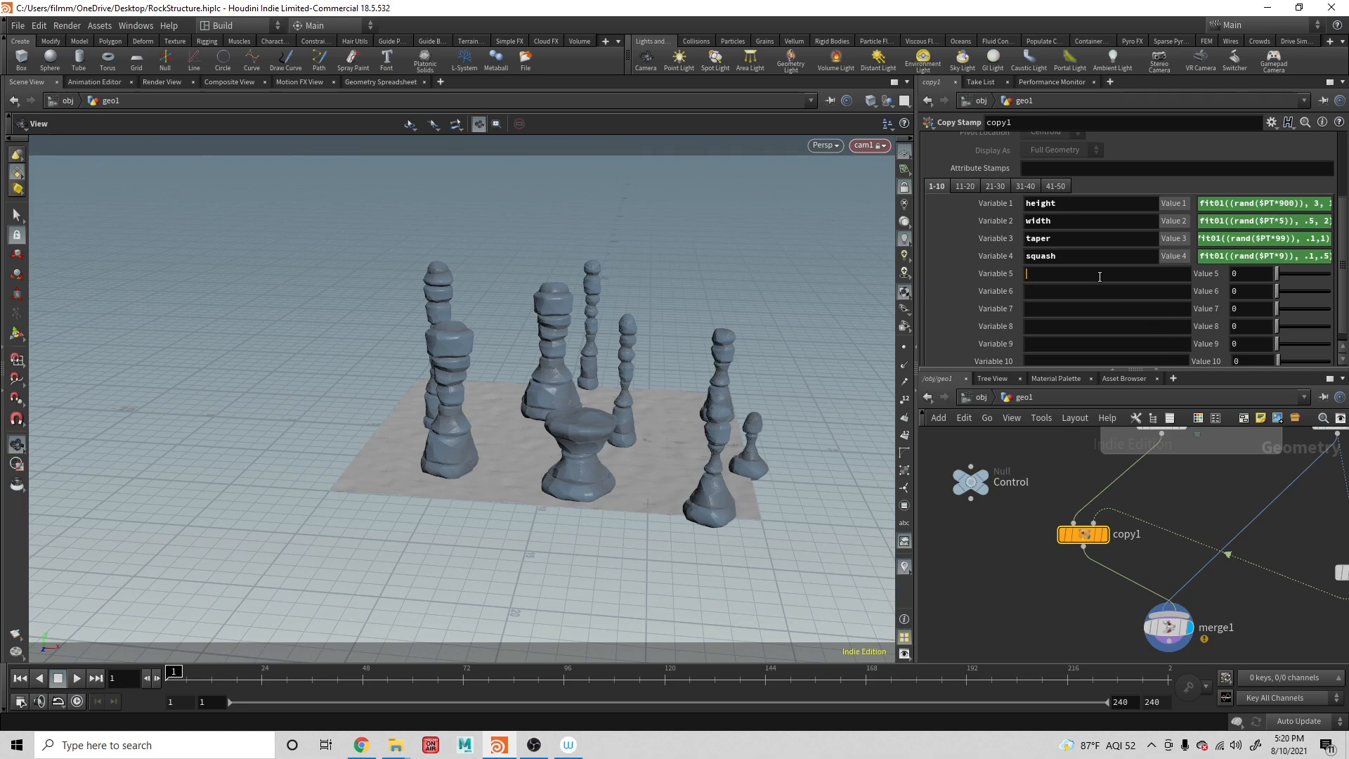
pyautogui.click(1237, 255)
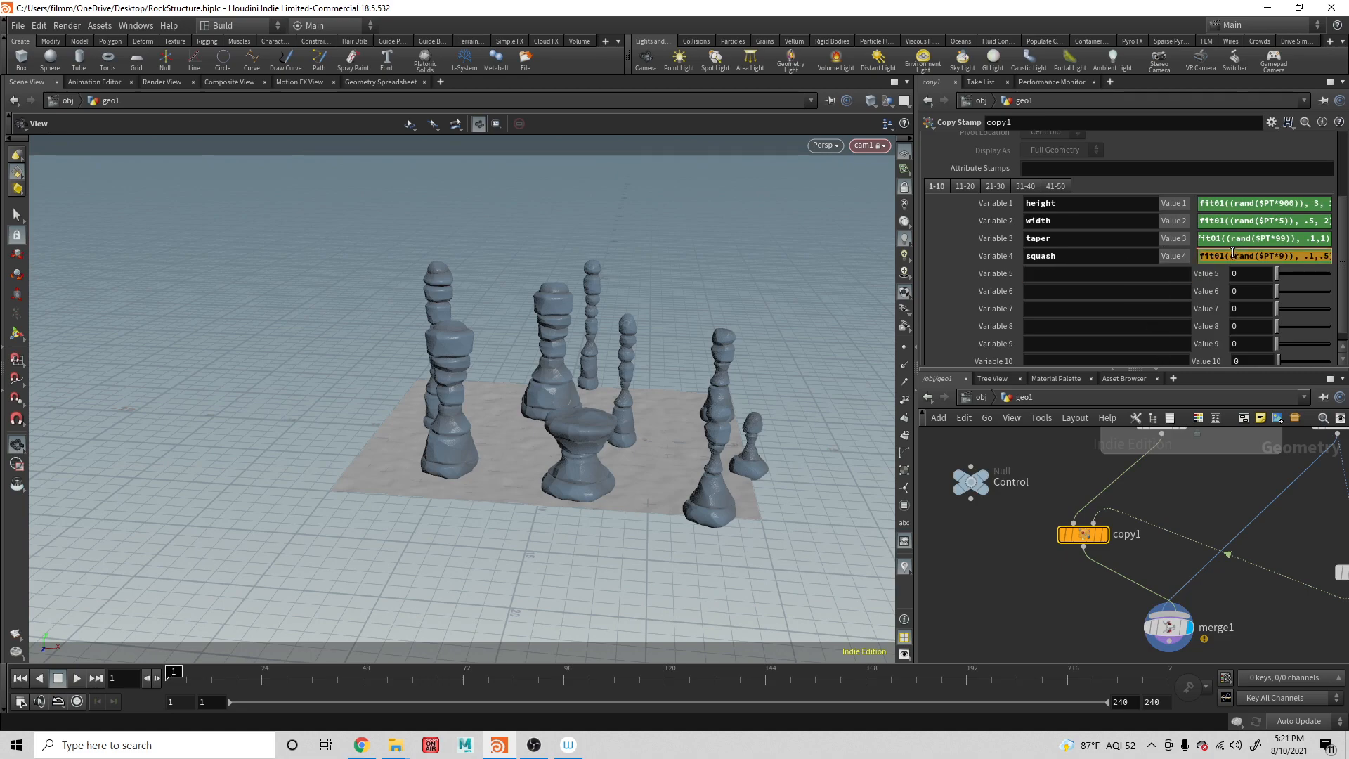
pyautogui.click(1241, 274)
pyautogui.write('fit01((rand($PT*9)), .1,.5)')
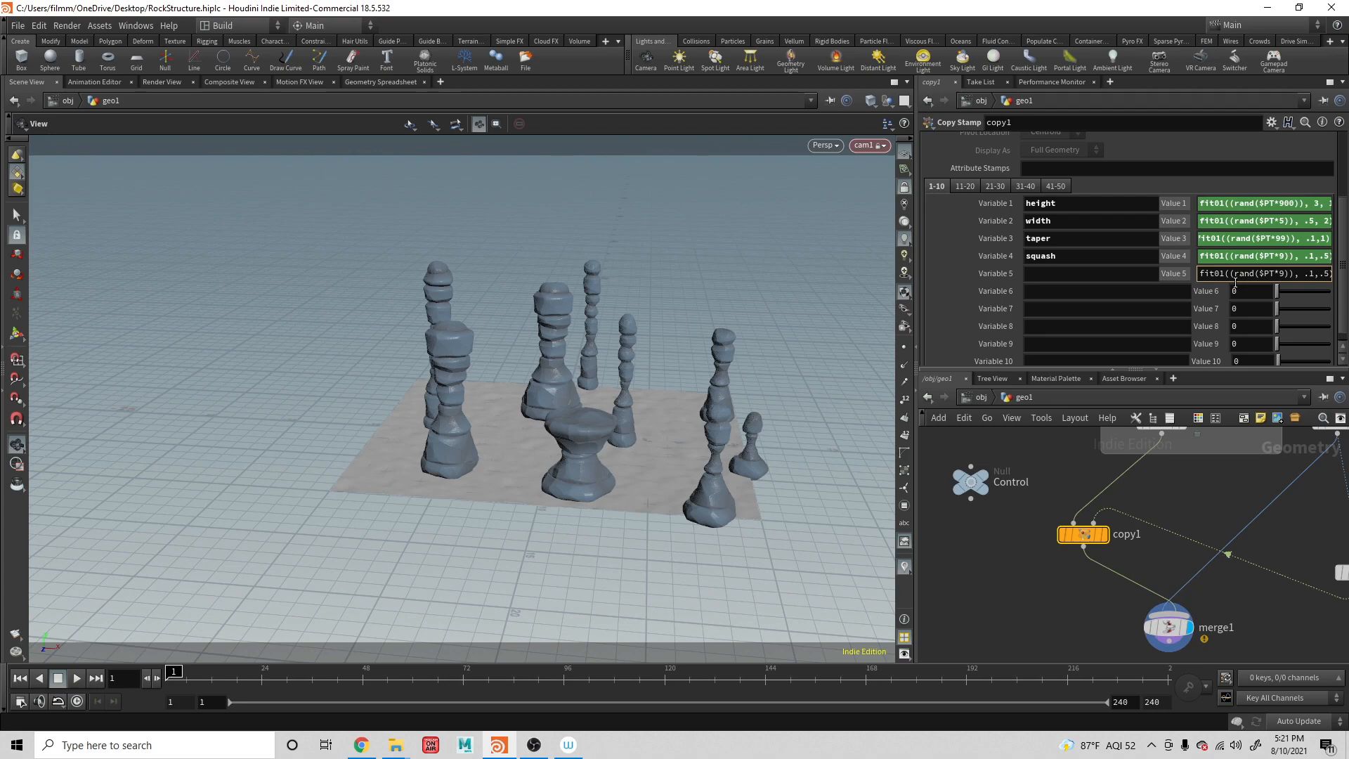
pyautogui.click(1281, 273)
pyautogui.press('BackSpace')
pyautogui.write('101')
pyautogui.press('Return')
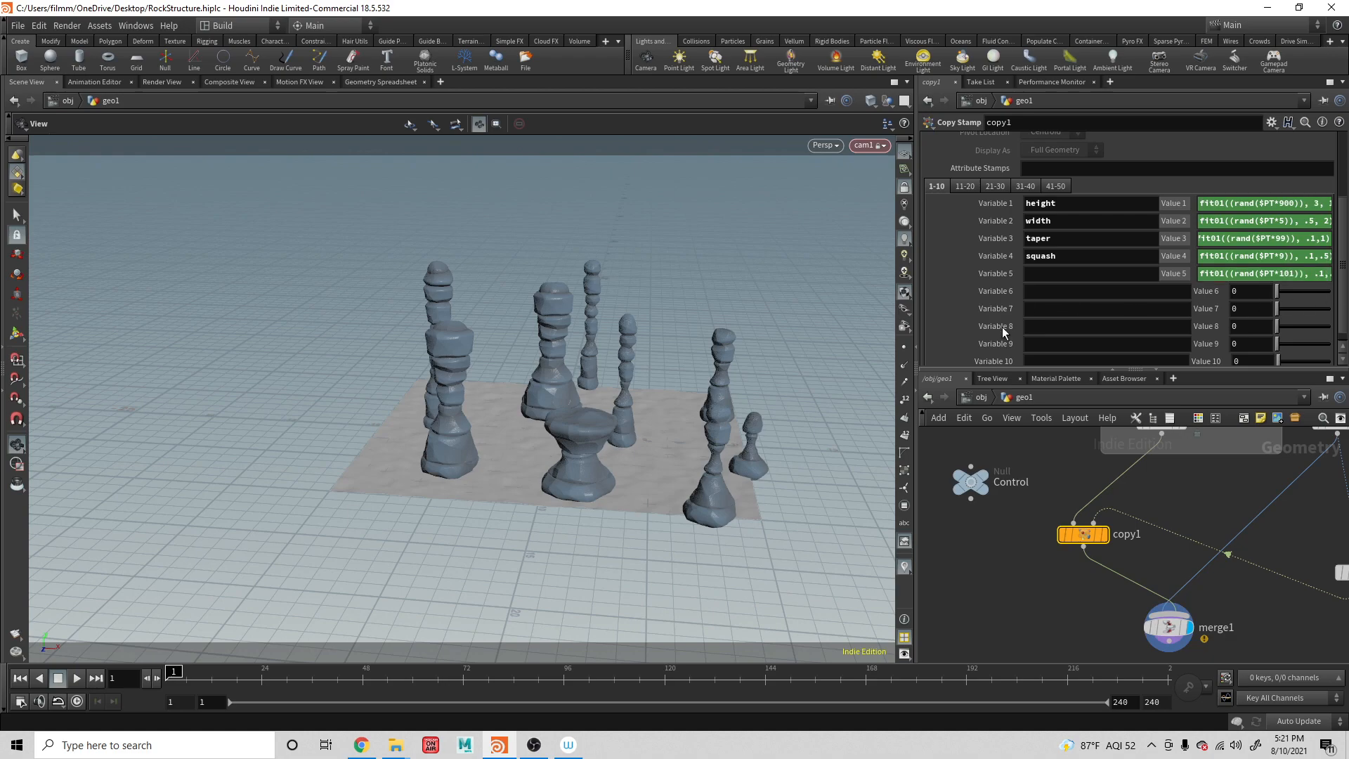
# Name copy1's fifth stamp variable rHeight
pyautogui.click(1038, 272)
pyautogui.write('rHeight')
pyautogui.press('Return')
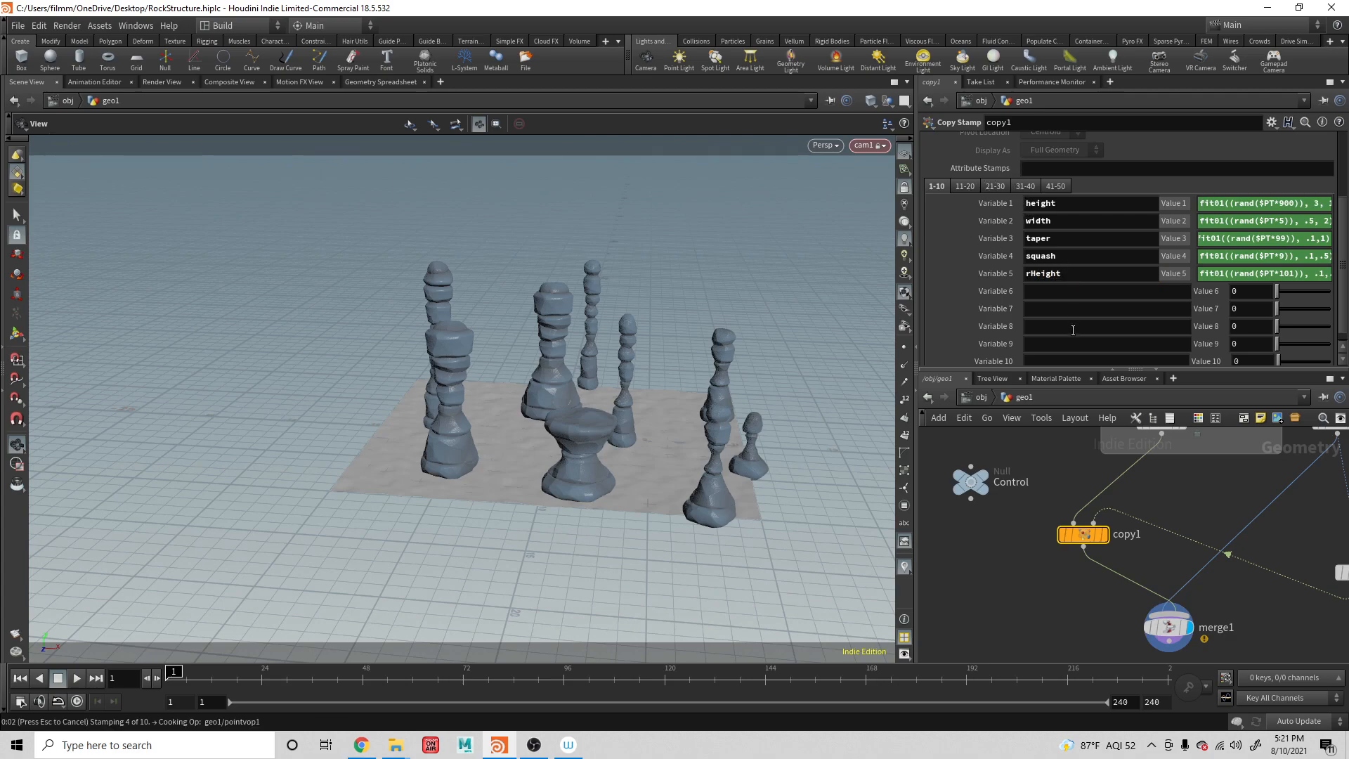
# Reuse the Squash and Stretch stamp expression for Rock Height on the Control null
pyautogui.click(983, 485)
pyautogui.moveTo(1195, 193); pyautogui.dragTo(1004, 182)
pyautogui.hotkey('ctrl', 'c')
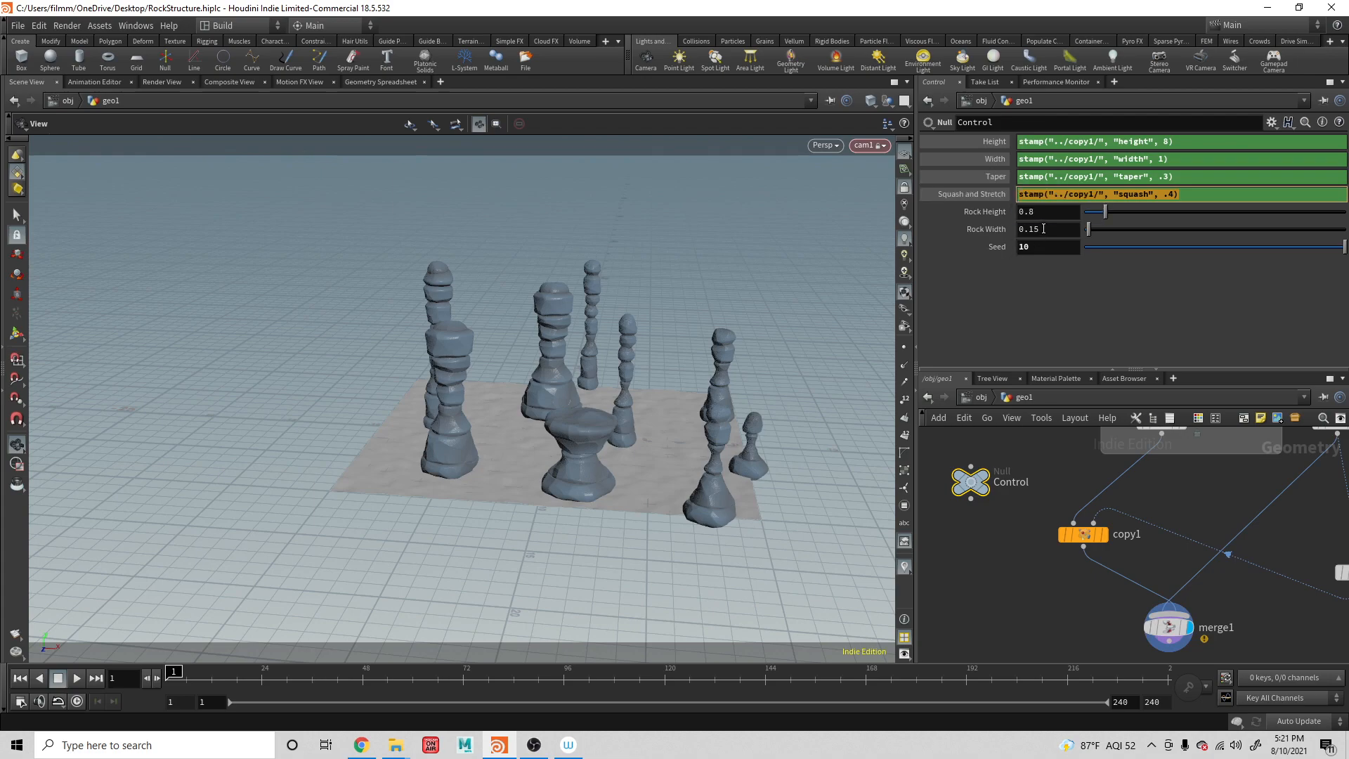
pyautogui.click(1044, 211)
pyautogui.hotkey('ctrl', 'v')
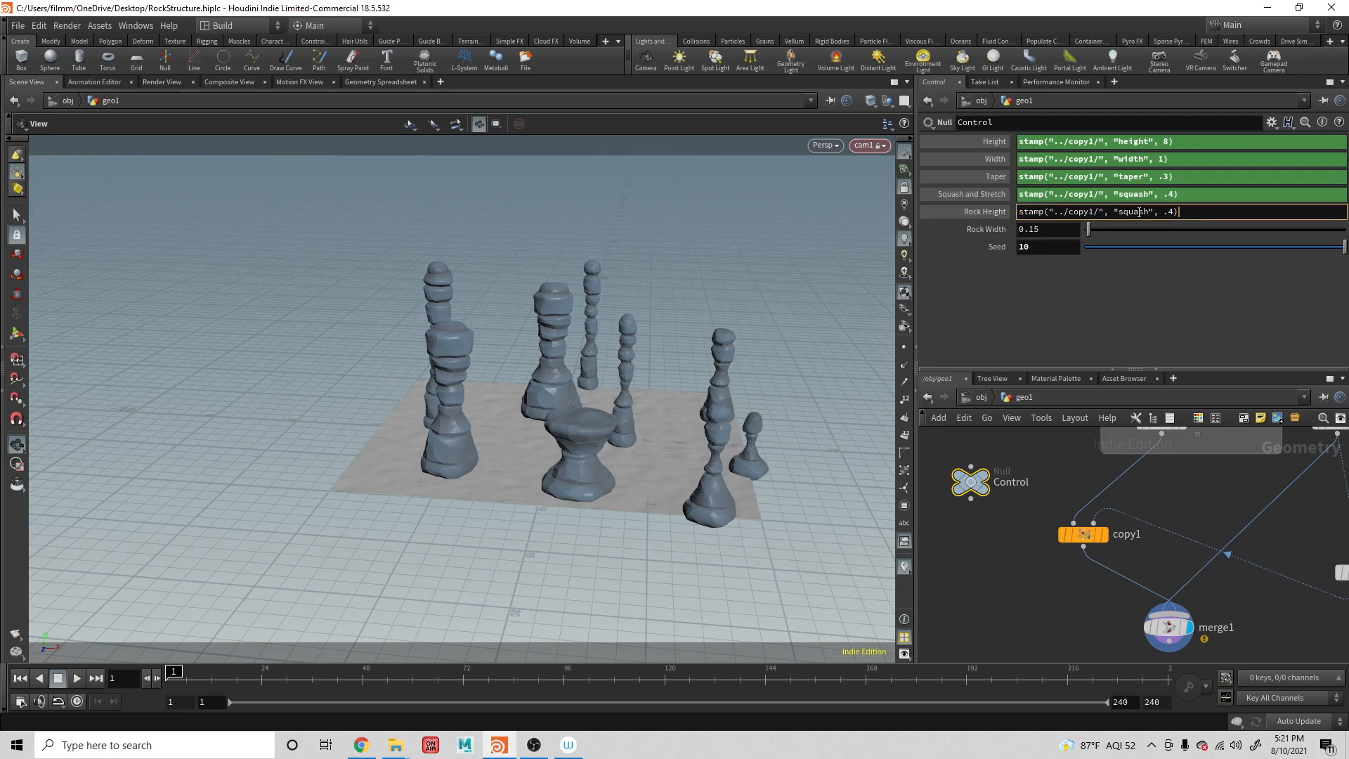
# Change the variable name in the Rock Height stamp expression to rHight
pyautogui.press('BackSpace')
pyautogui.press('BackSpace')
pyautogui.press('BackSpace')
pyautogui.press('BackSpace')
pyautogui.press('BackSpace')
pyautogui.press('BackSpace')
pyautogui.write('rHight')
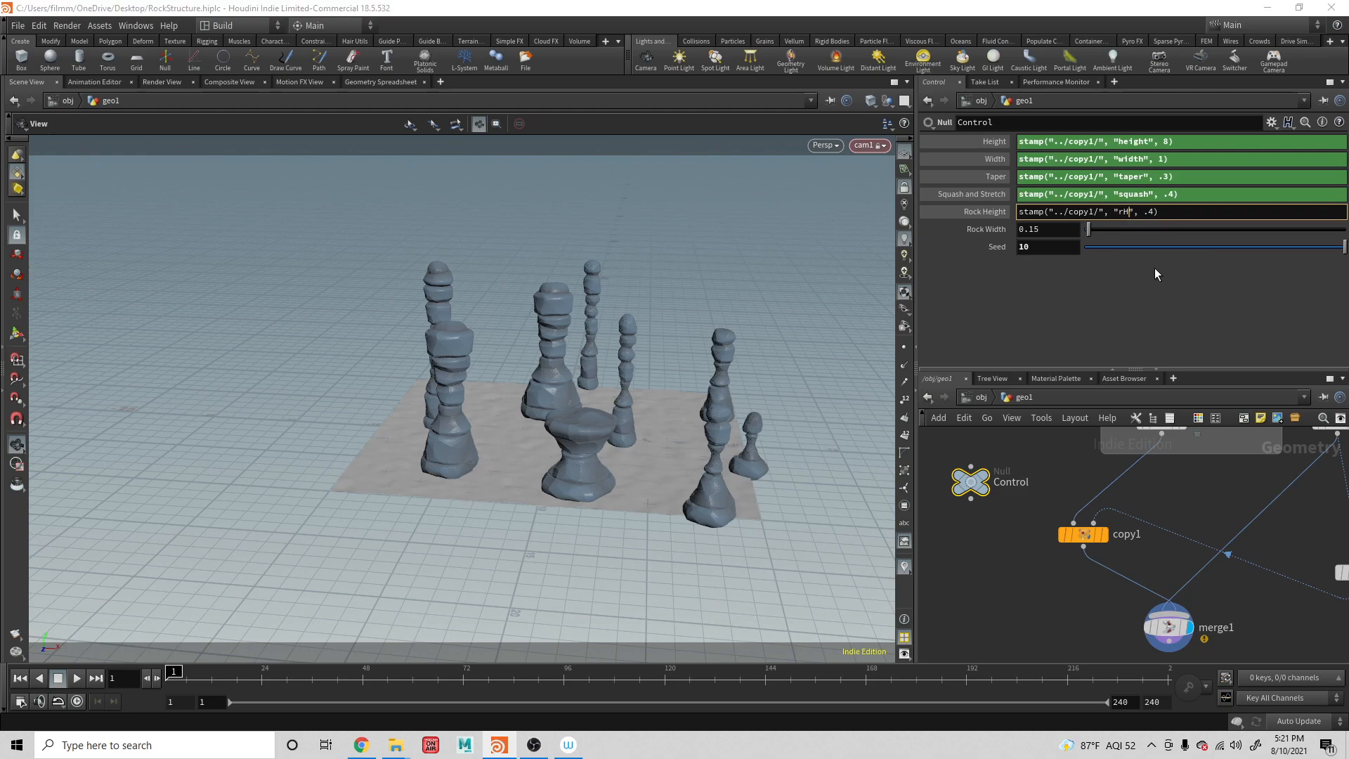
pyautogui.press('Return')
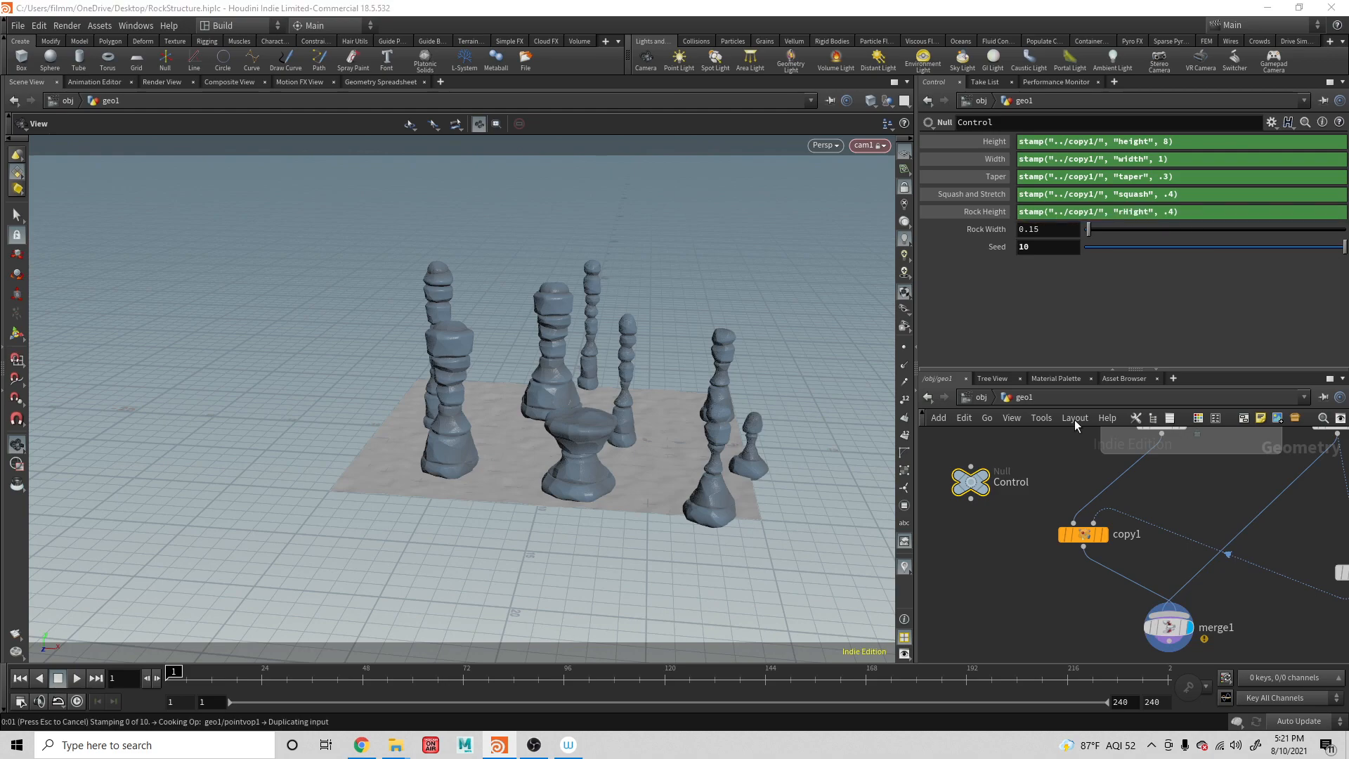
# Set the range in copy1's rHeight value expression to a minimum of .5 and a maximum of 3
pyautogui.click(1076, 535)
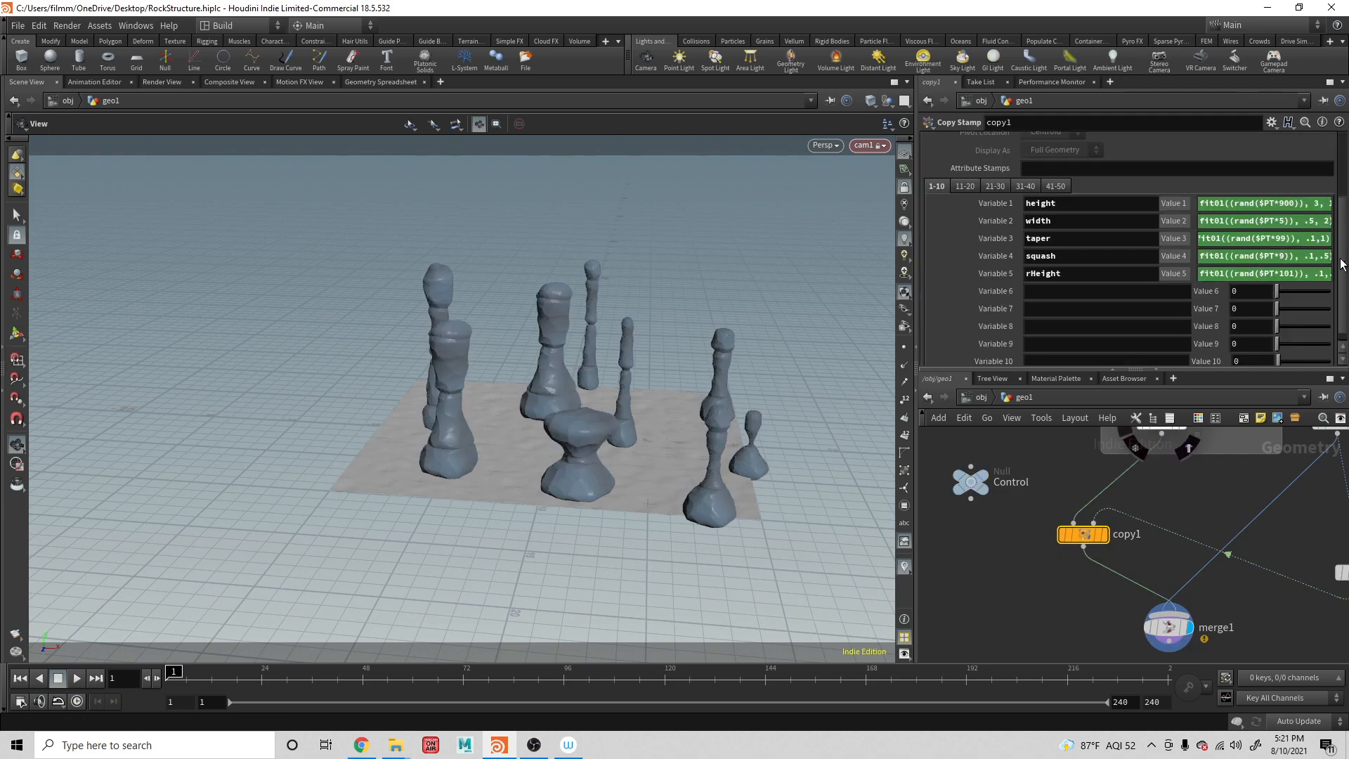
pyautogui.click(1318, 274)
pyautogui.hotkey('shift', 'End')
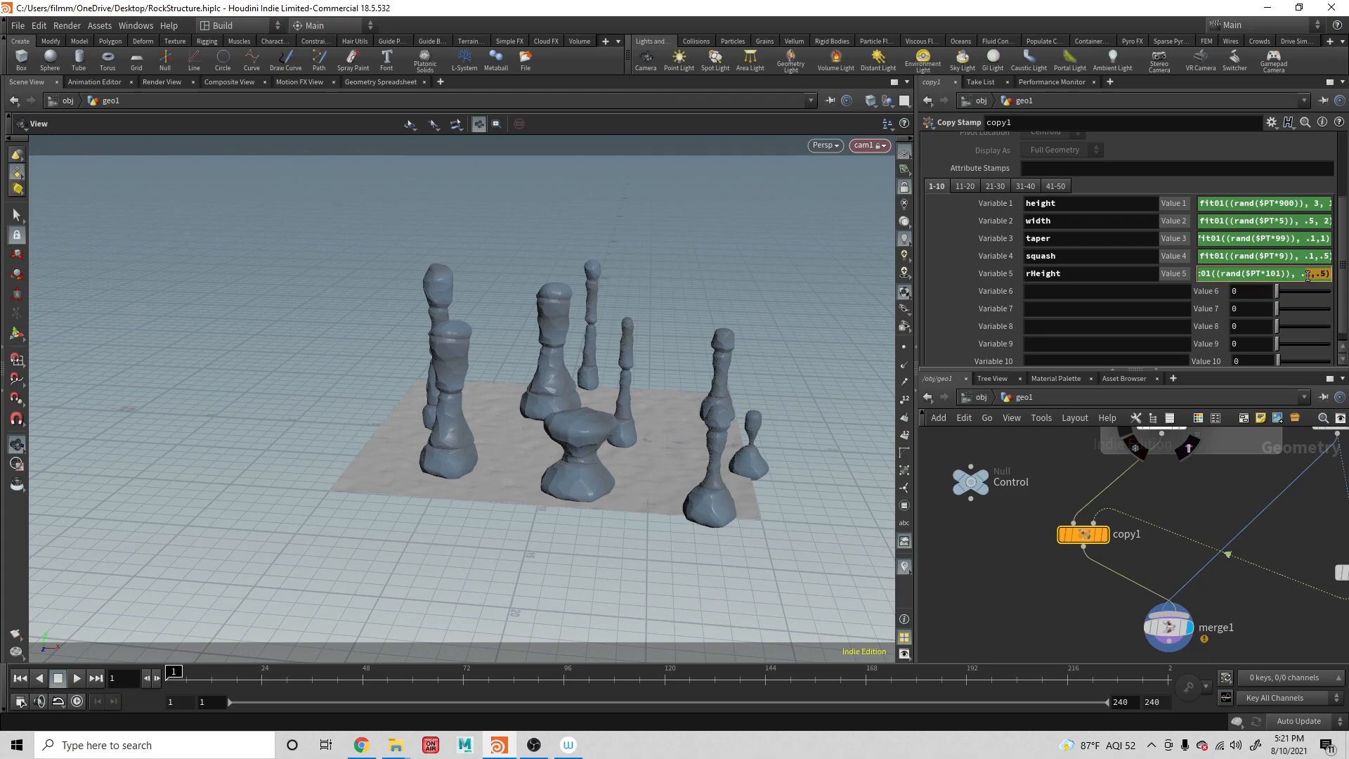
pyautogui.click(1311, 275)
pyautogui.press('BackSpace')
pyautogui.write('5')
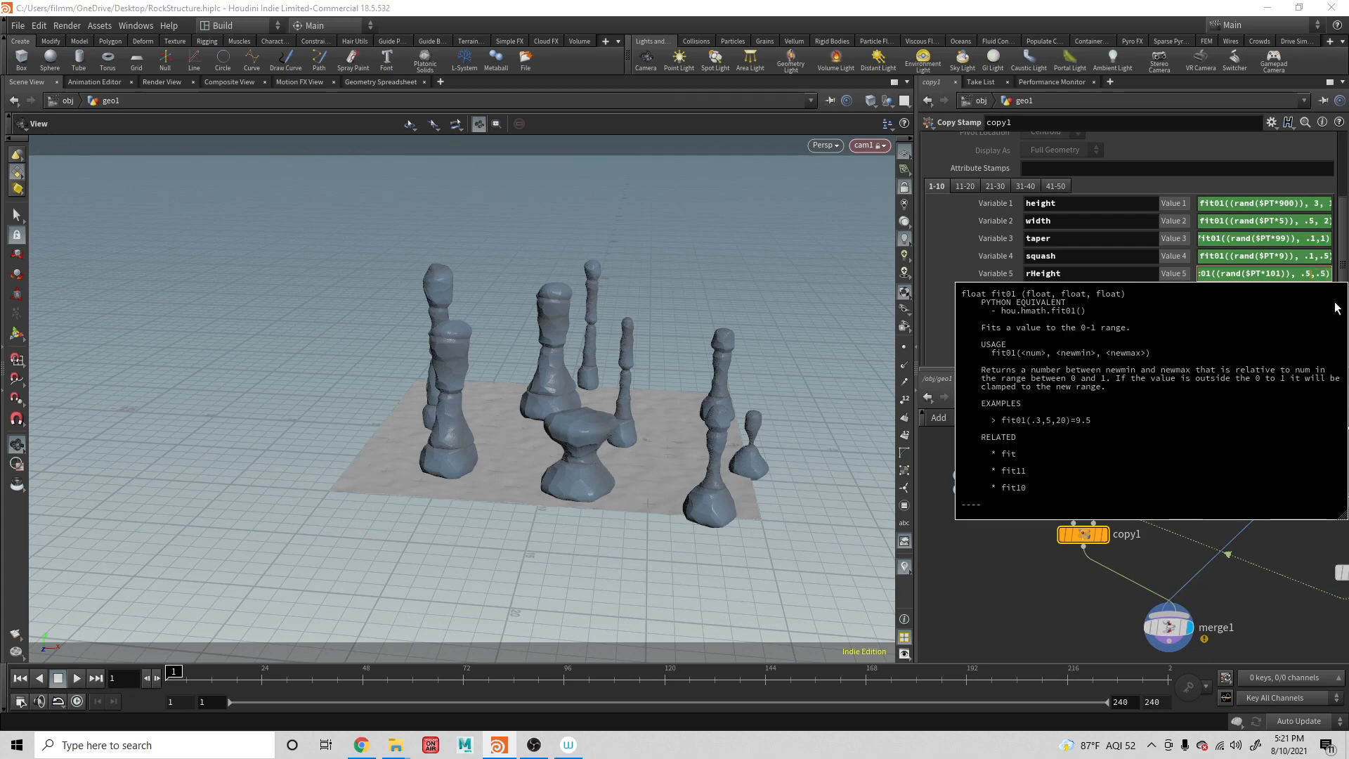
pyautogui.press('Right')
pyautogui.press('Right')
pyautogui.press('Delete')
pyautogui.write('3')
pyautogui.press('BackSpace')
pyautogui.press('BackSpace')
pyautogui.write('3')
pyautogui.press('Return')
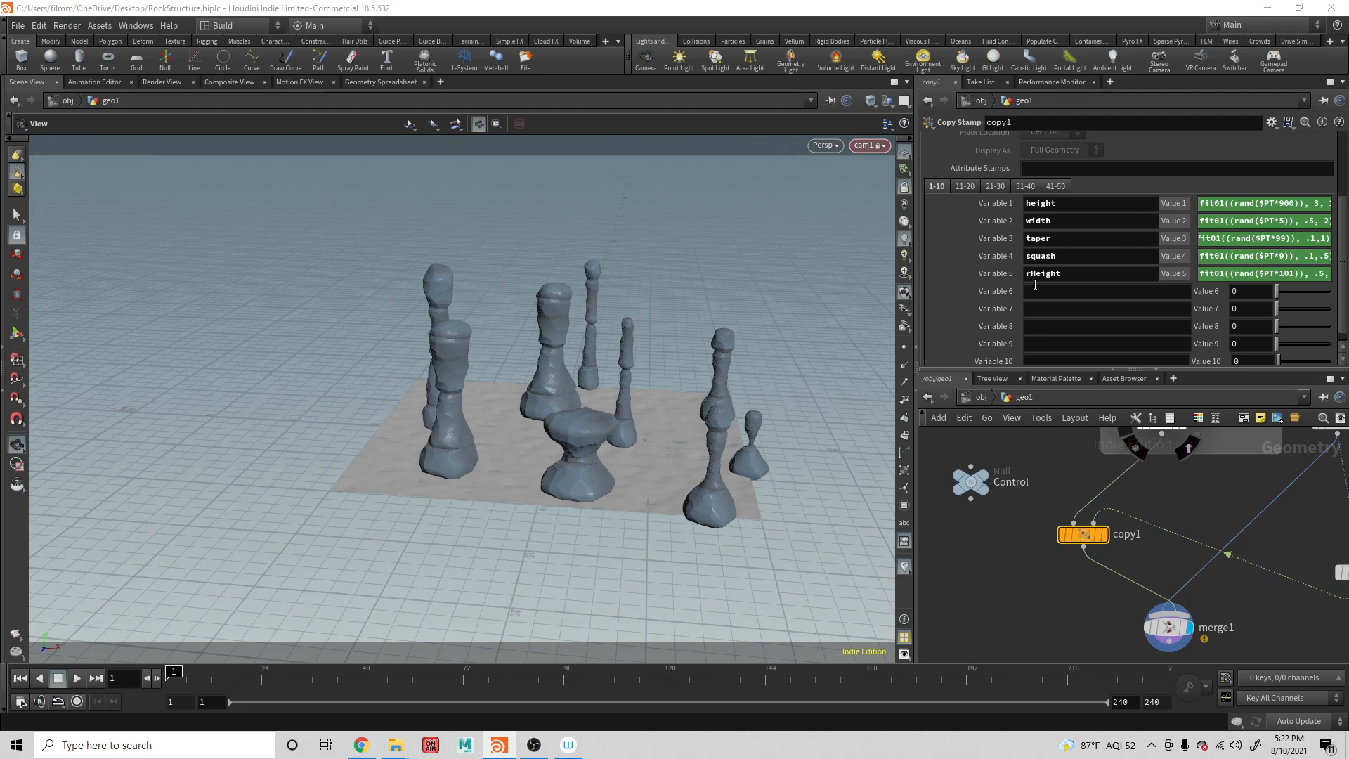
# Raise the minimum in copy1's rHeight value expression to .8
pyautogui.moveTo(1269, 279); pyautogui.dragTo(1336, 276)
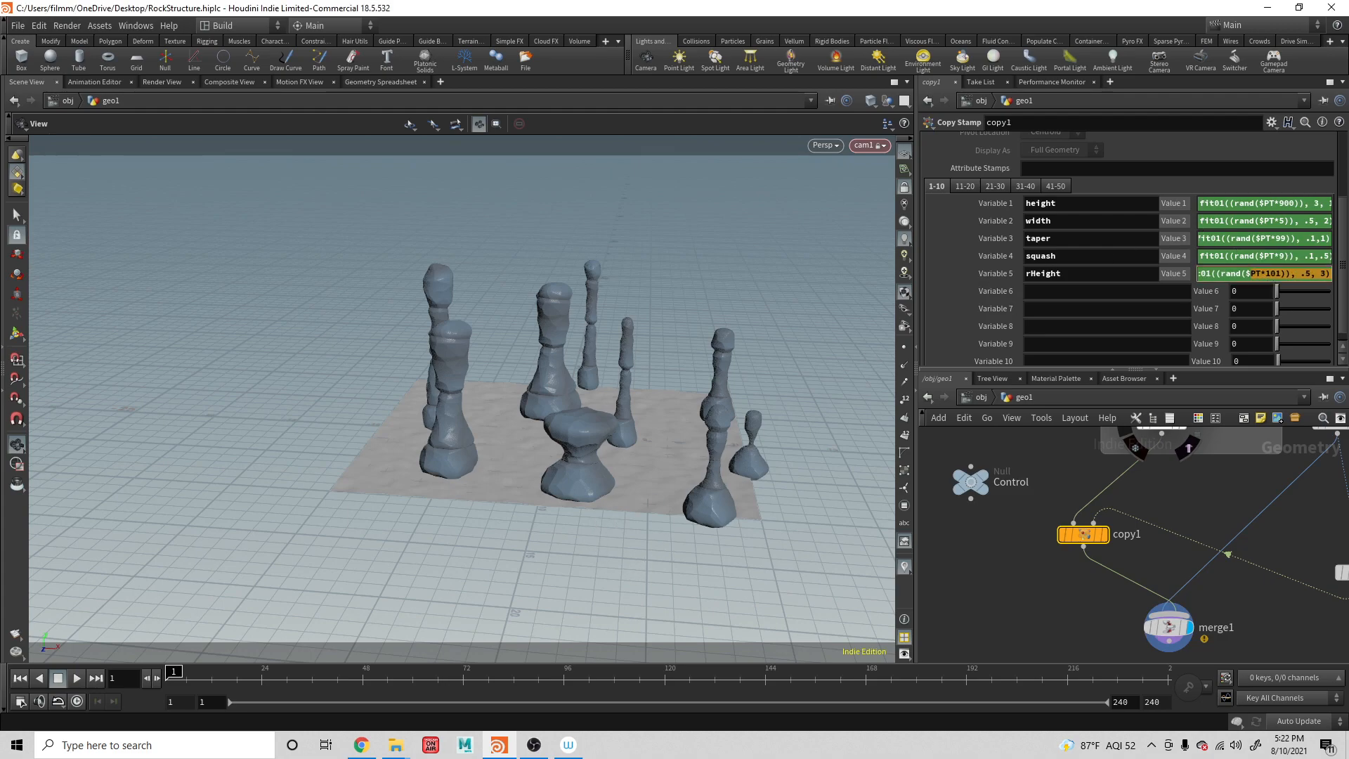
pyautogui.click(1311, 274)
pyautogui.press('BackSpace')
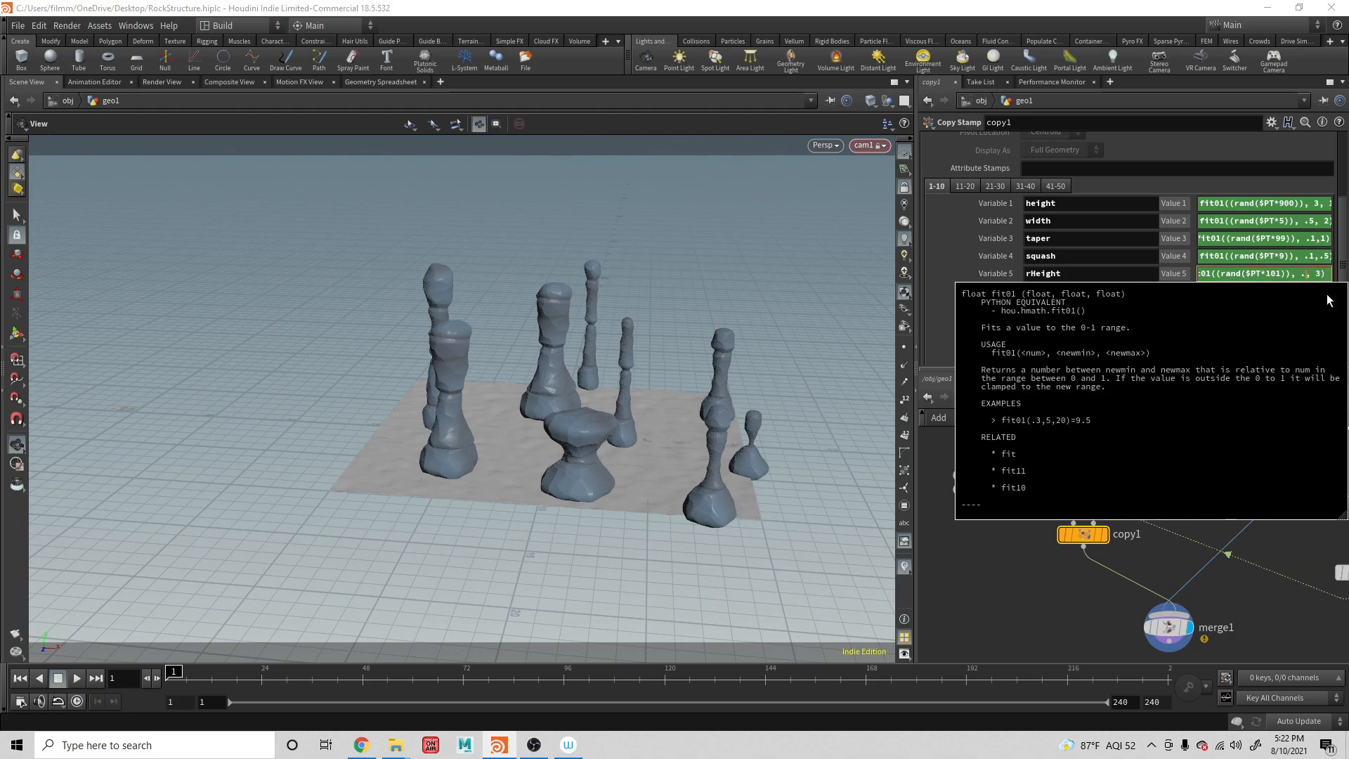
pyautogui.write('8')
pyautogui.press('Return')
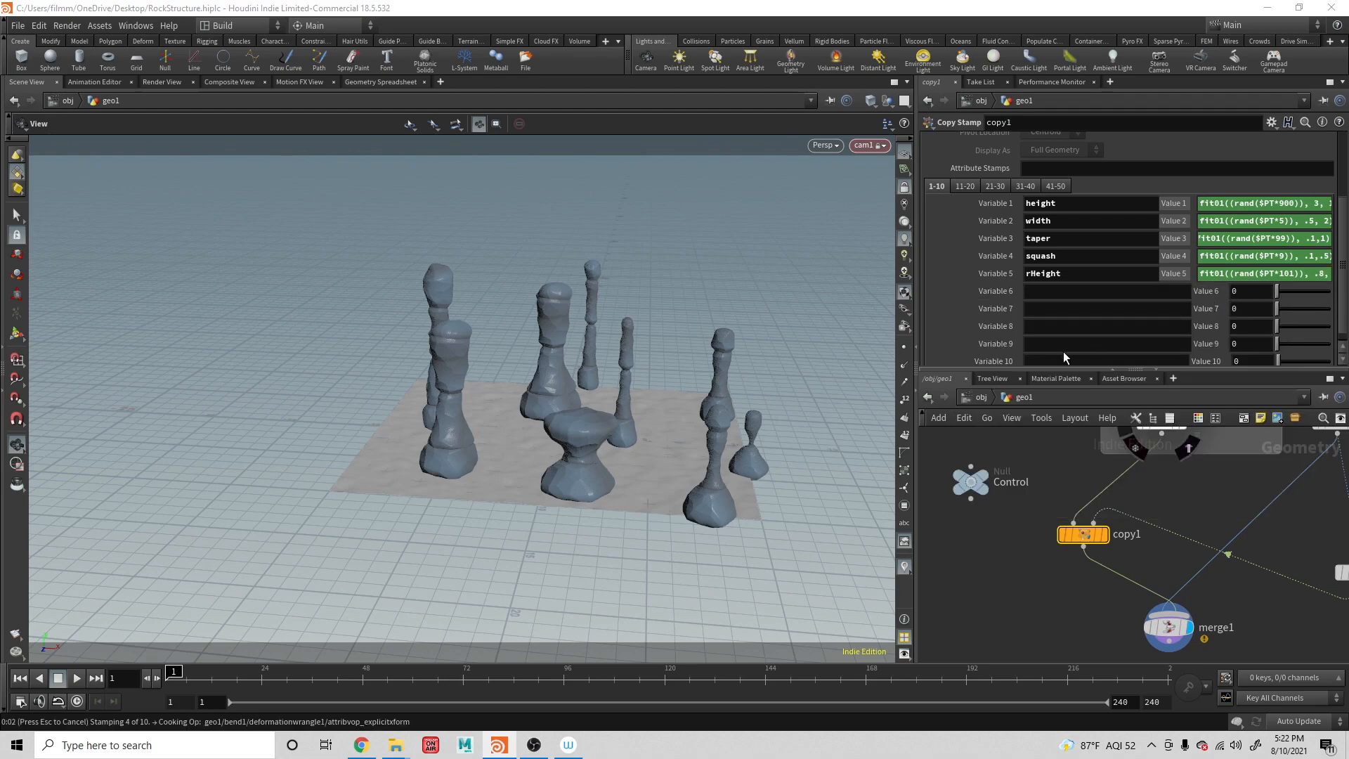
# Set the minimum in copy1's rHeight value expression to 10 and switch the displayed node to copy1 and back to merge1
pyautogui.click(1314, 274)
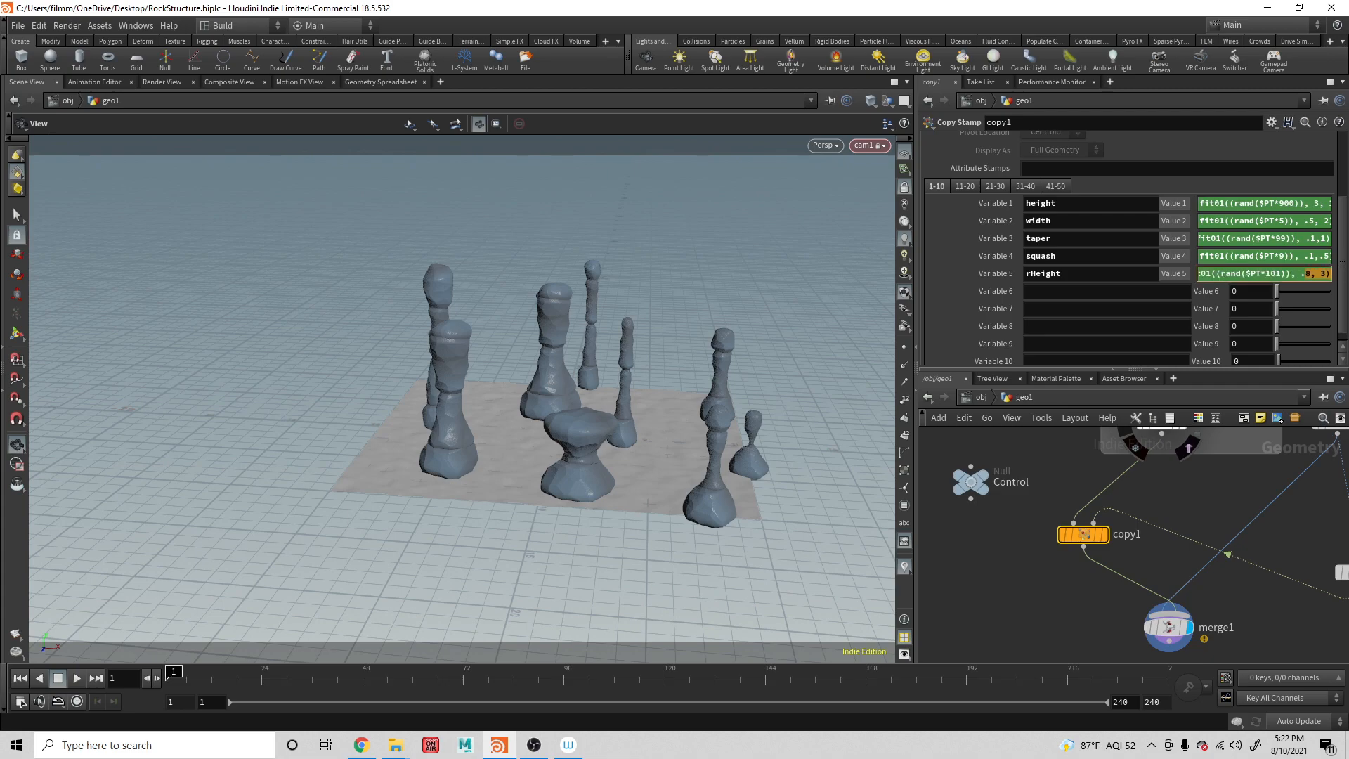
pyautogui.click(1310, 275)
pyautogui.press('BackSpace')
pyautogui.press('BackSpace')
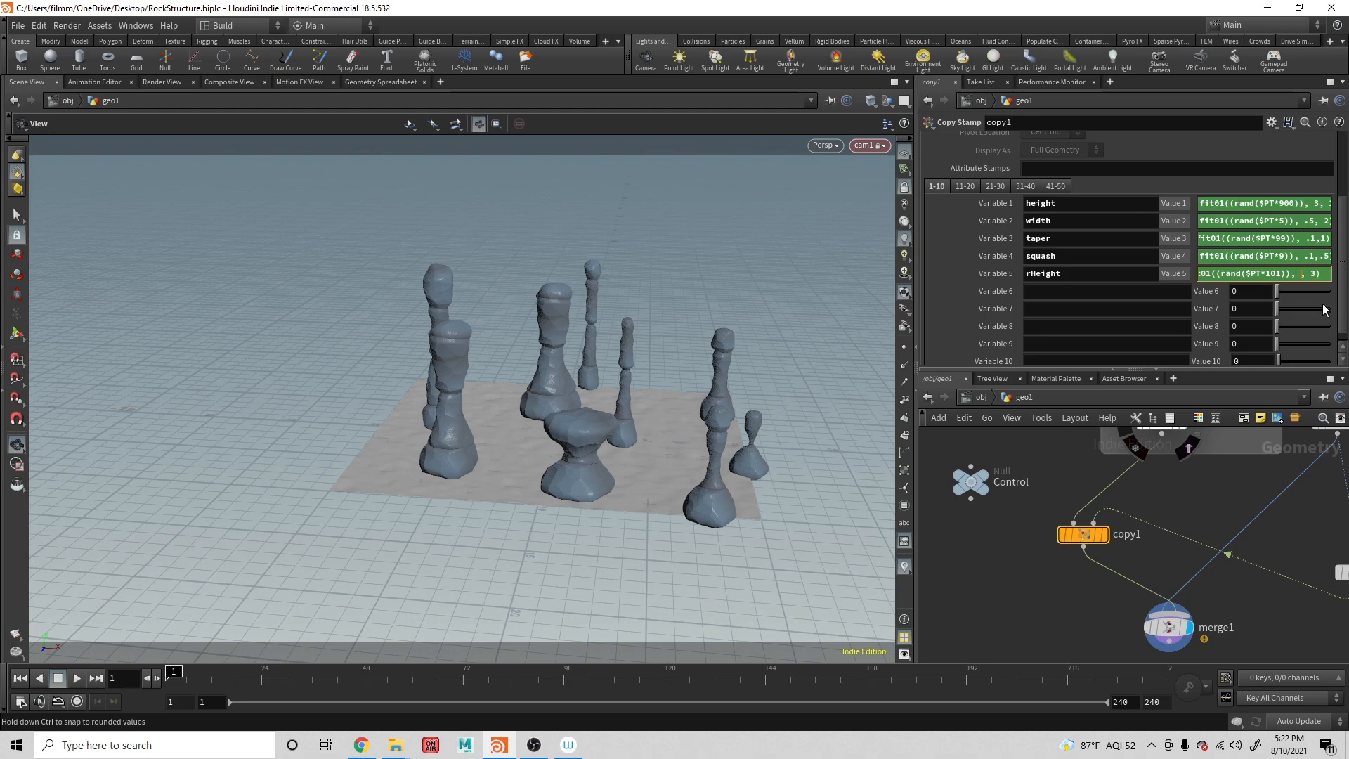
pyautogui.write('10')
pyautogui.press('Return')
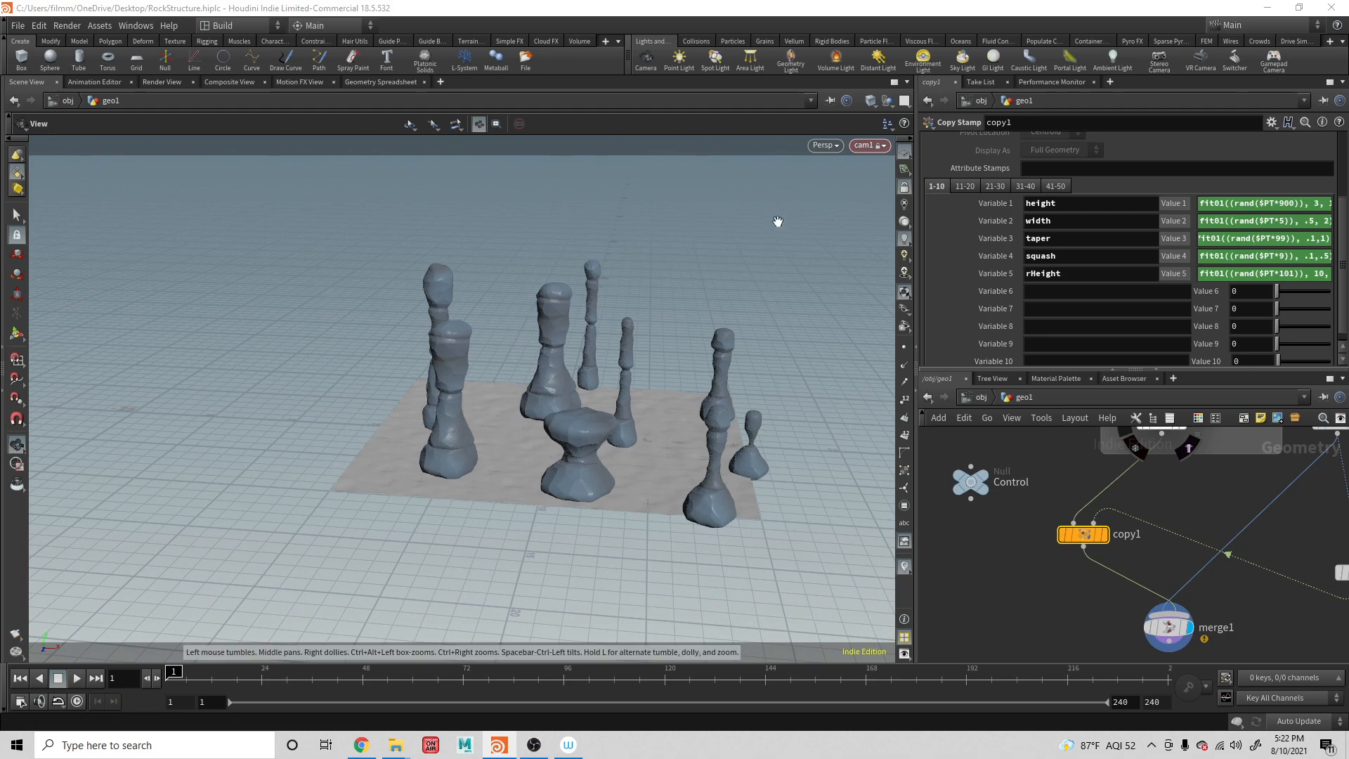
pyautogui.click(1104, 536)
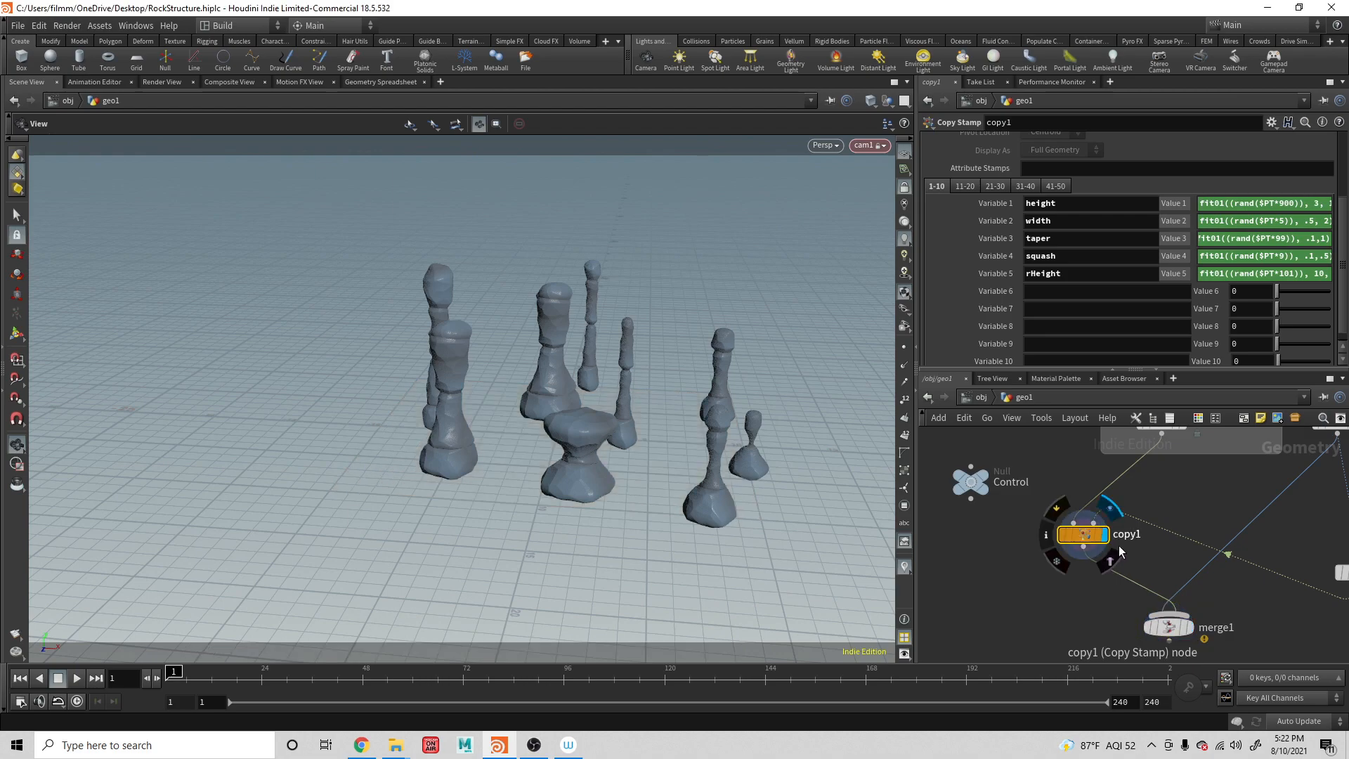
pyautogui.click(1188, 626)
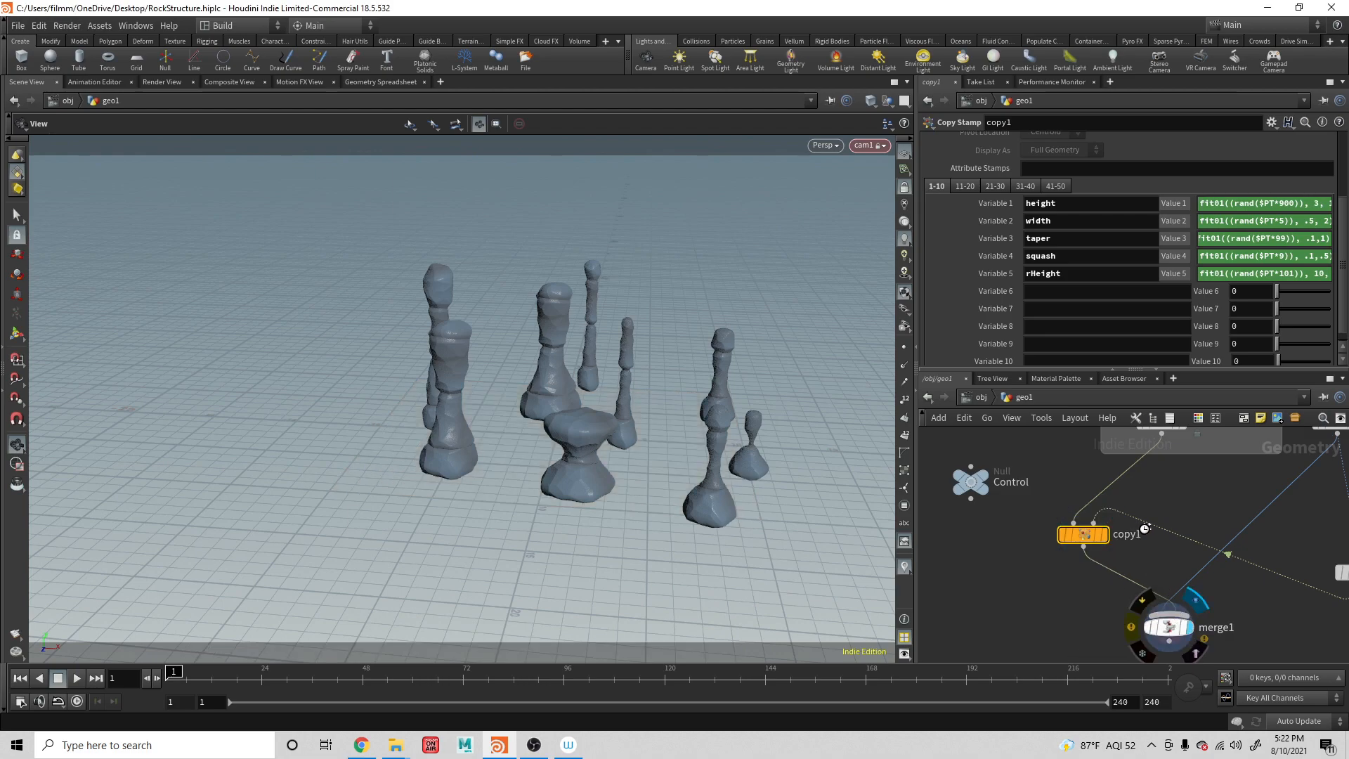
# Set the default value in the Control null's Rock Height stamp expression to .8
pyautogui.click(972, 482)
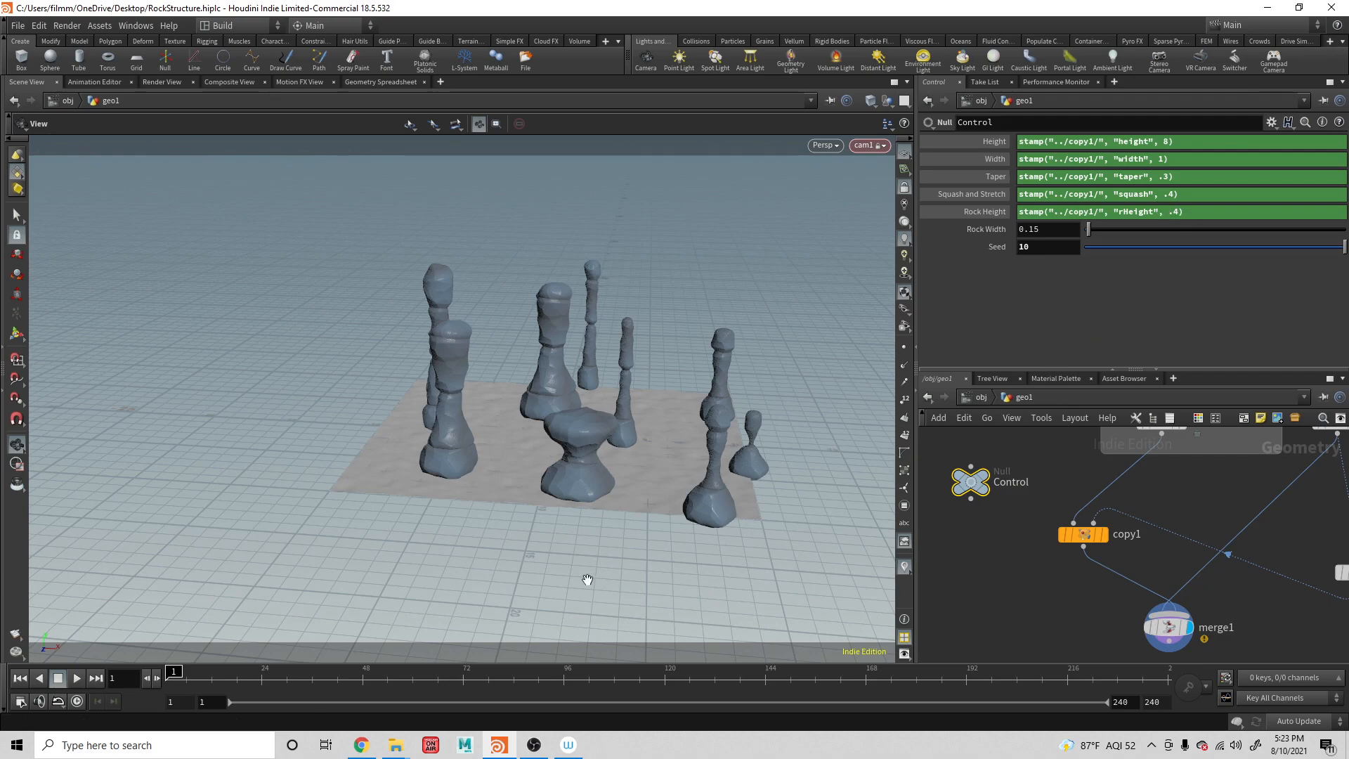
pyautogui.click(1170, 217)
pyautogui.press('Delete')
pyautogui.press('Delete')
pyautogui.write('.8')
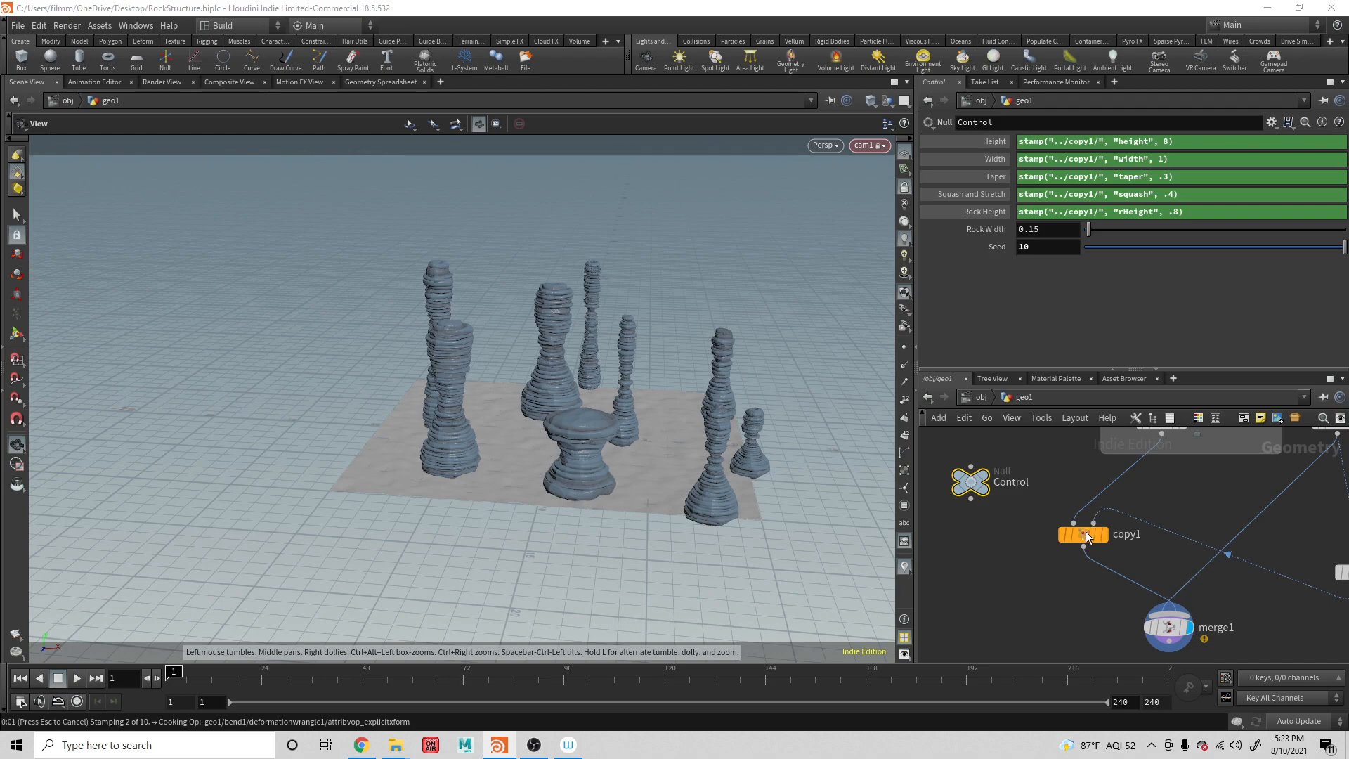
# Set the minimum in copy1's rHeight value expression to .1
pyautogui.click(1093, 536)
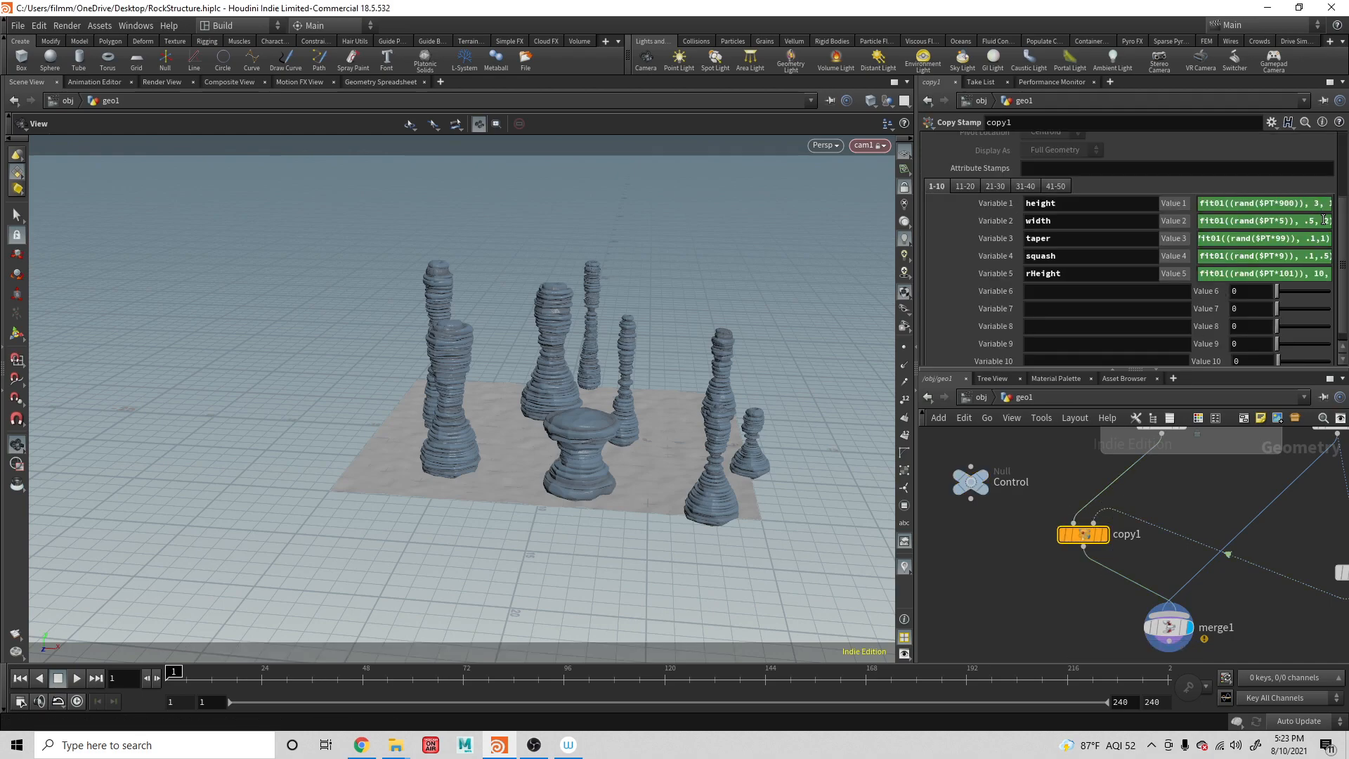
pyautogui.moveTo(1320, 273); pyautogui.dragTo(1325, 273)
pyautogui.press('BackSpace')
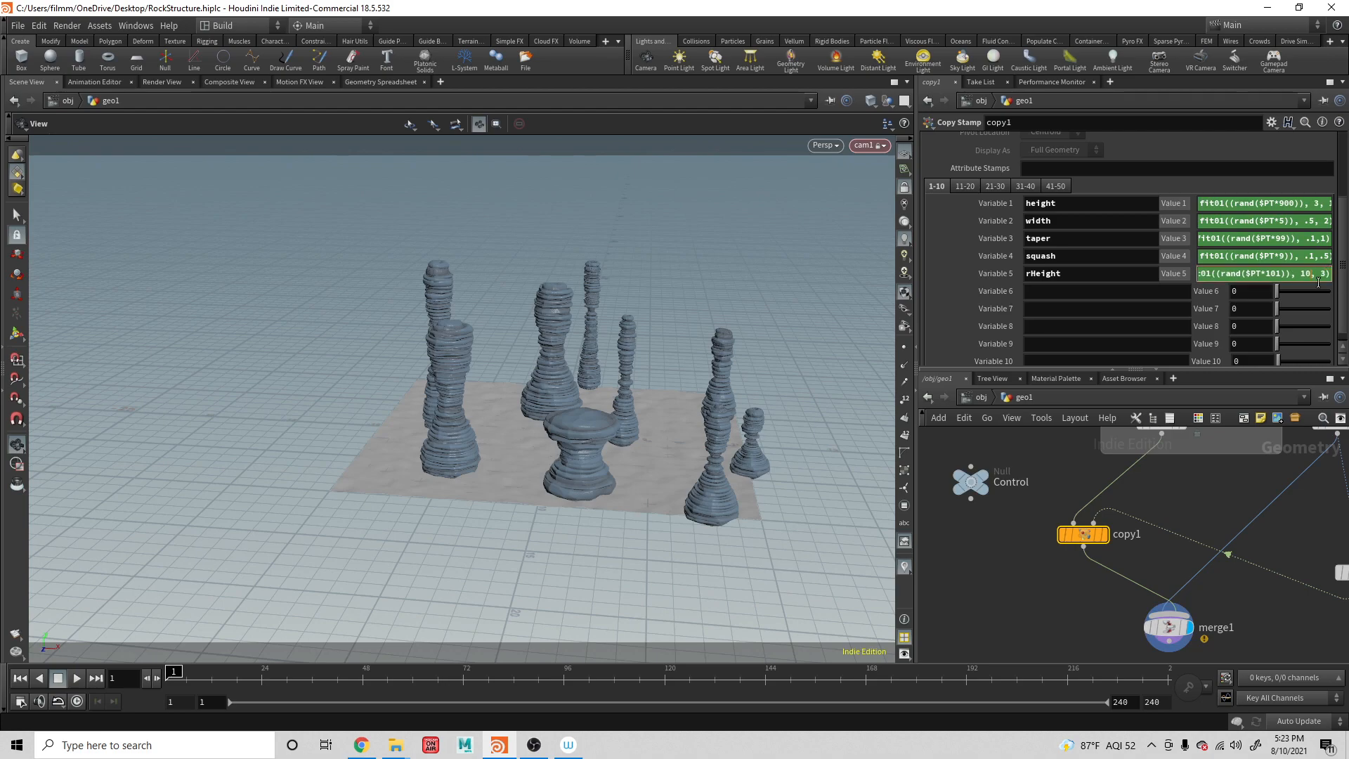
pyautogui.write('.')
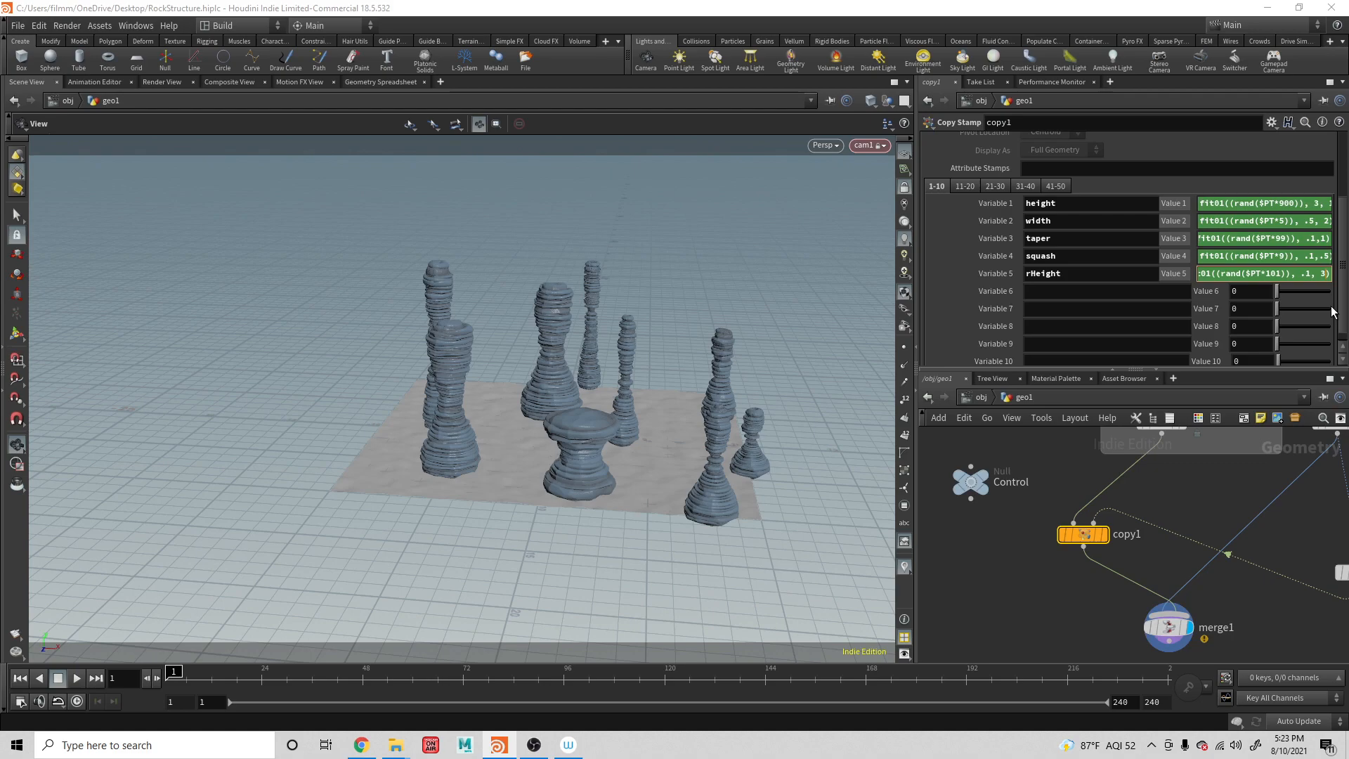
pyautogui.press('Return')
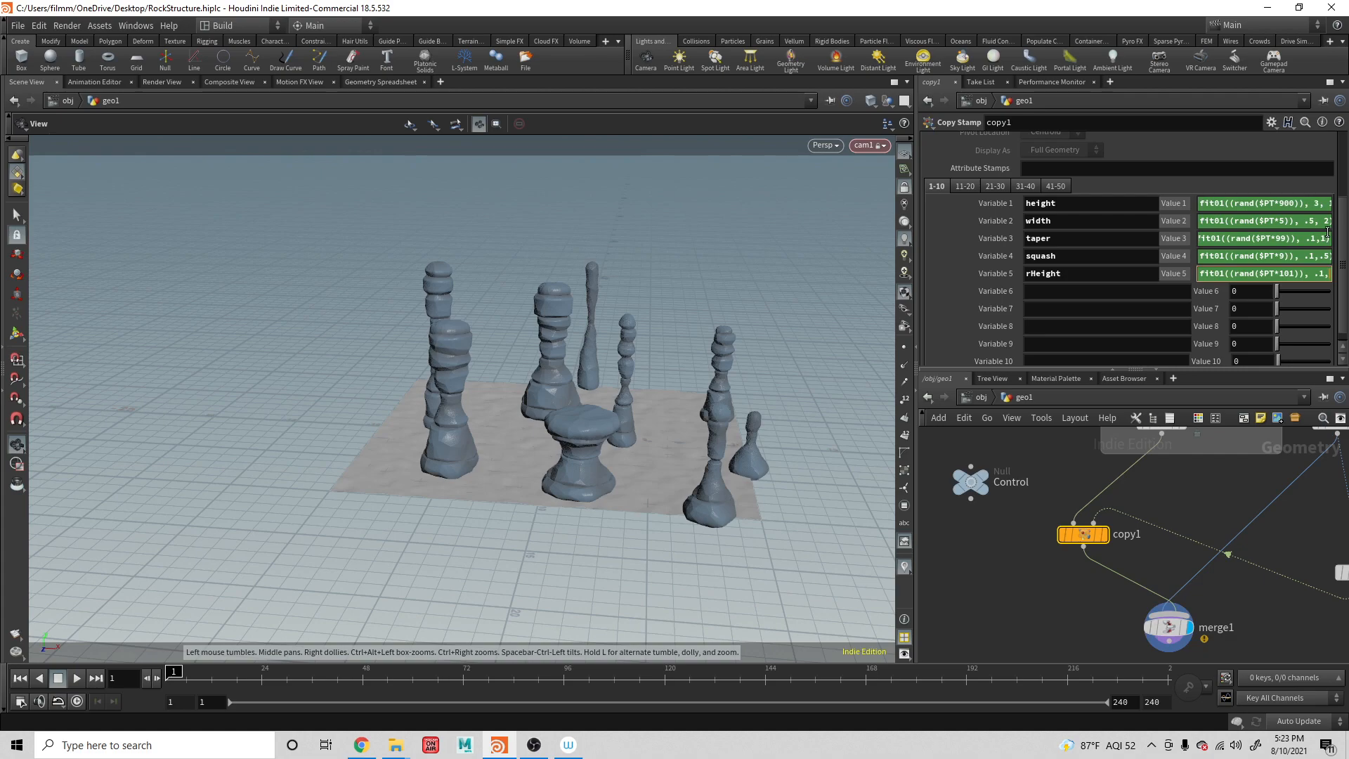
# Set the range in copy1's rHeight value expression to a minimum of .5 and a maximum of 1
pyautogui.press('Right')
pyautogui.press('BackSpace')
pyautogui.write('5')
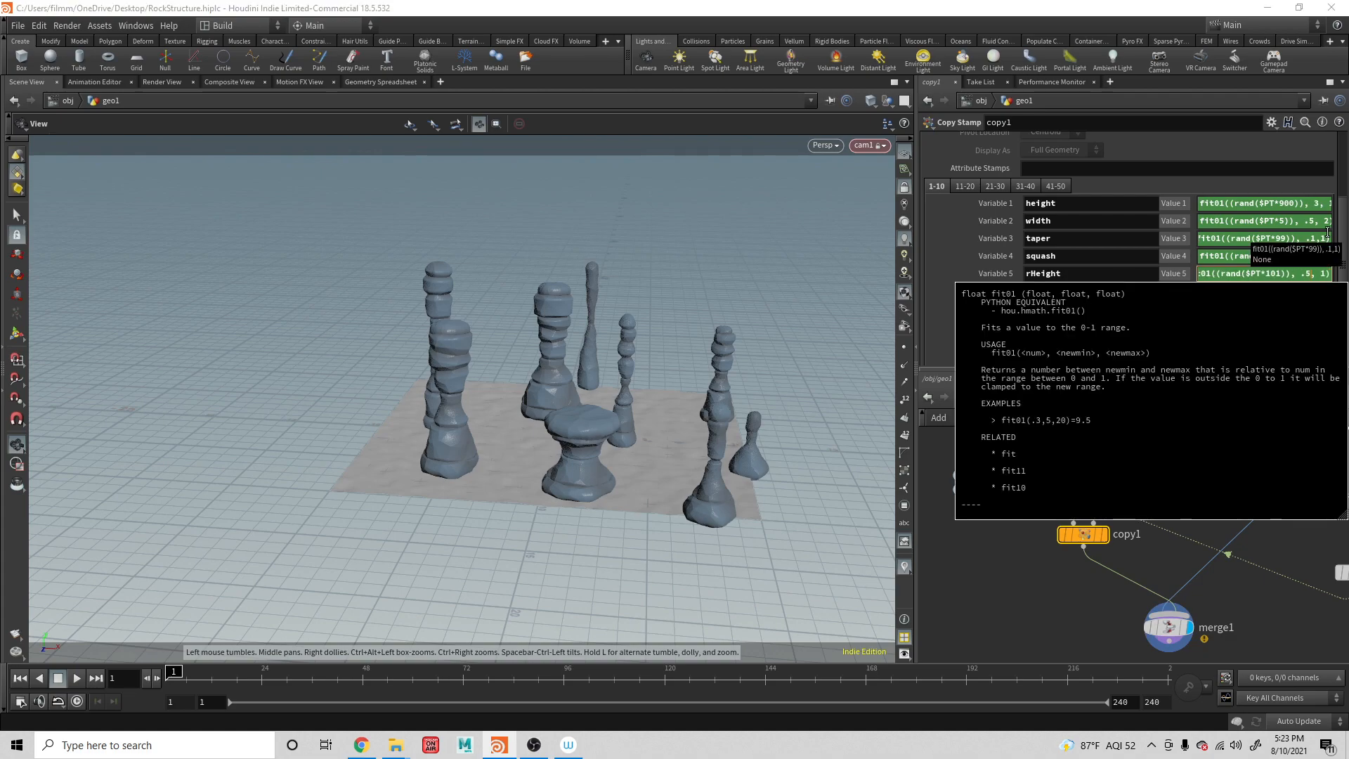
pyautogui.press('Return')
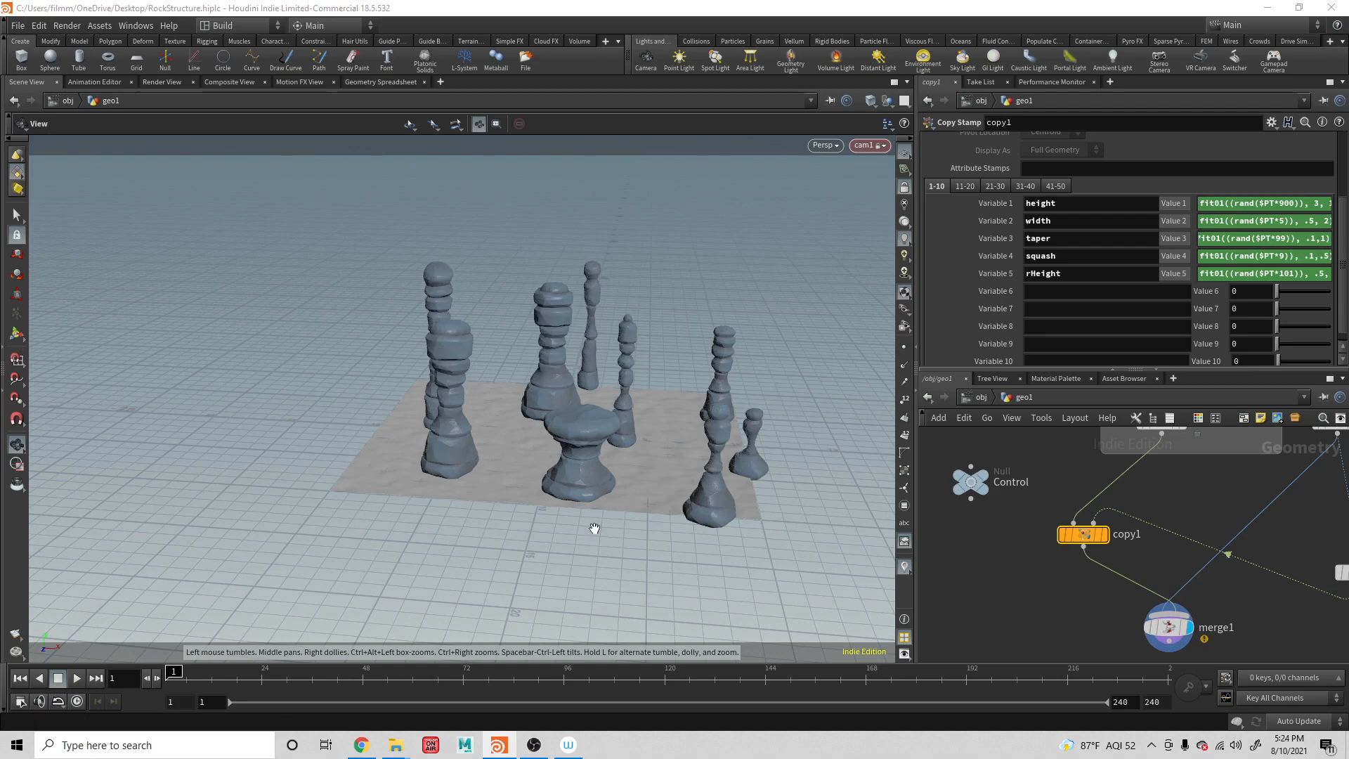
pyautogui.moveTo(648, 470)
pyautogui.mouseDown()
pyautogui.moveTo(640, 422)
pyautogui.moveTo(644, 440)
pyautogui.moveTo(690, 458)
pyautogui.moveTo(567, 451)
pyautogui.moveTo(638, 461)
pyautogui.mouseUp()
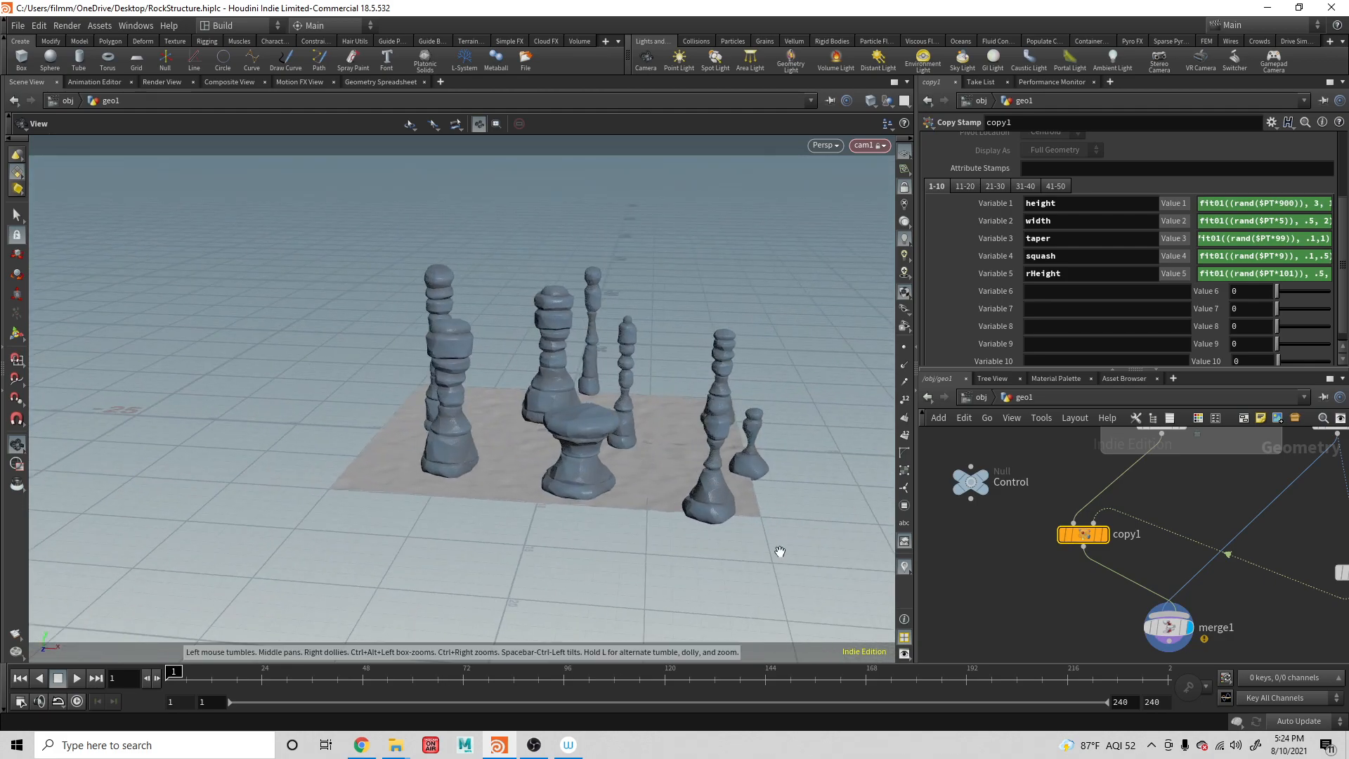
# Enlarge the ground by setting grid1's size to 50 by 50
pyautogui.scroll(-3, 1123, 573)
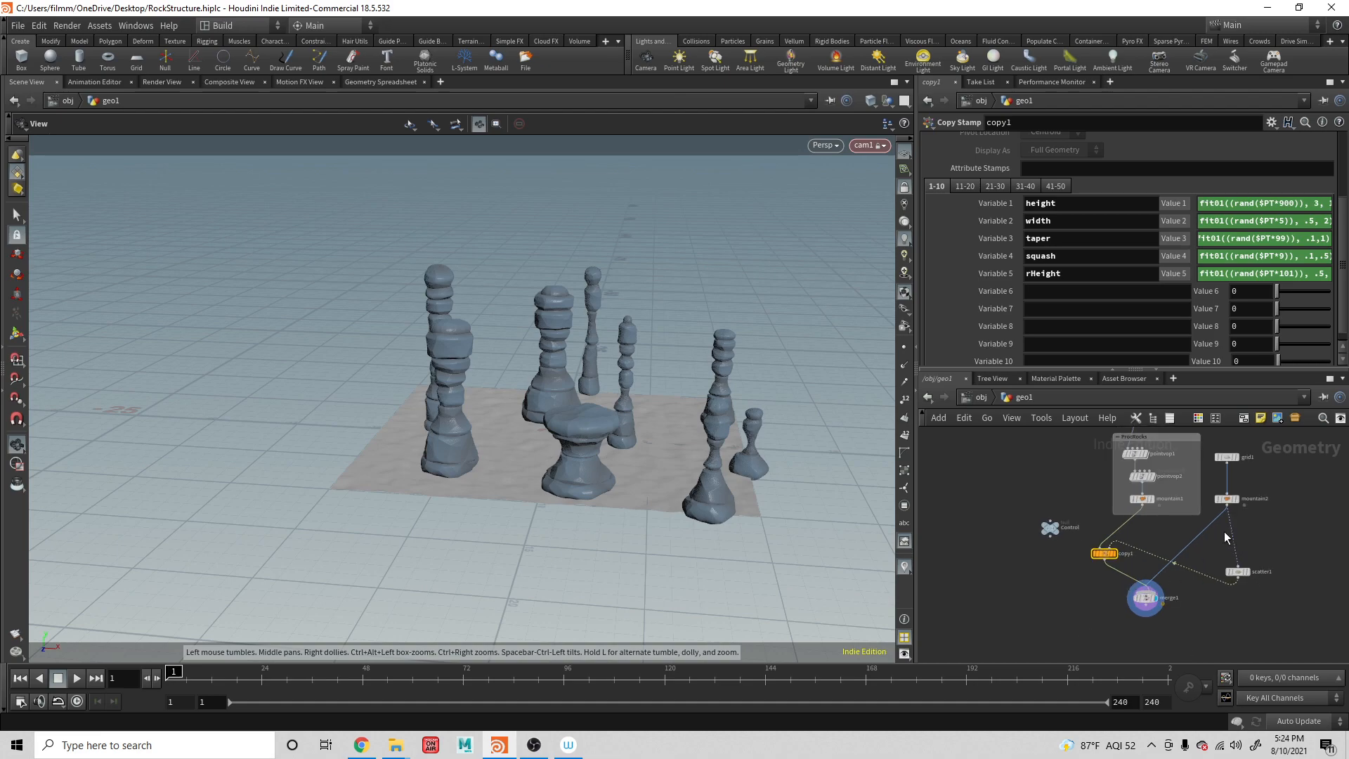
pyautogui.click(1227, 457)
pyautogui.click(1053, 198)
pyautogui.write('501')
pyautogui.press('BackSpace')
pyautogui.press('Tab')
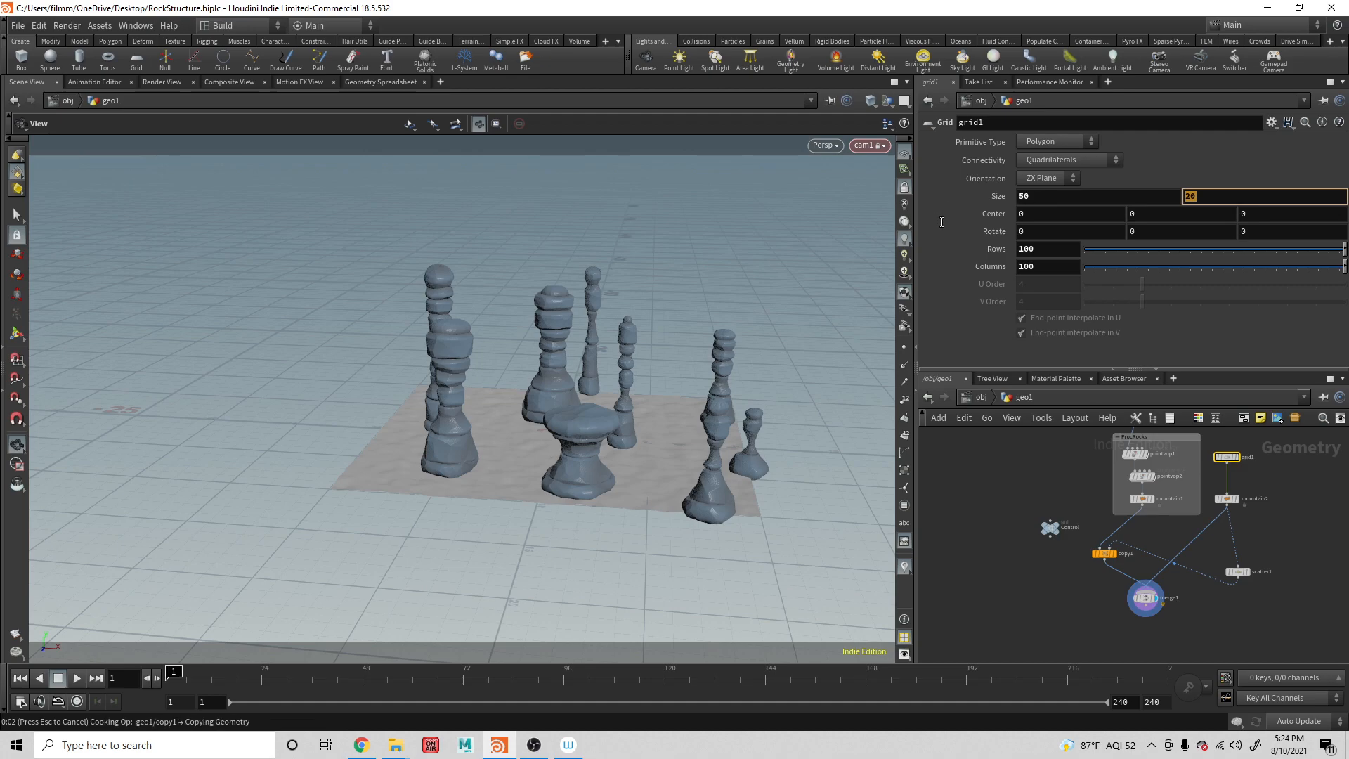
pyautogui.write('50')
pyautogui.press('Return')
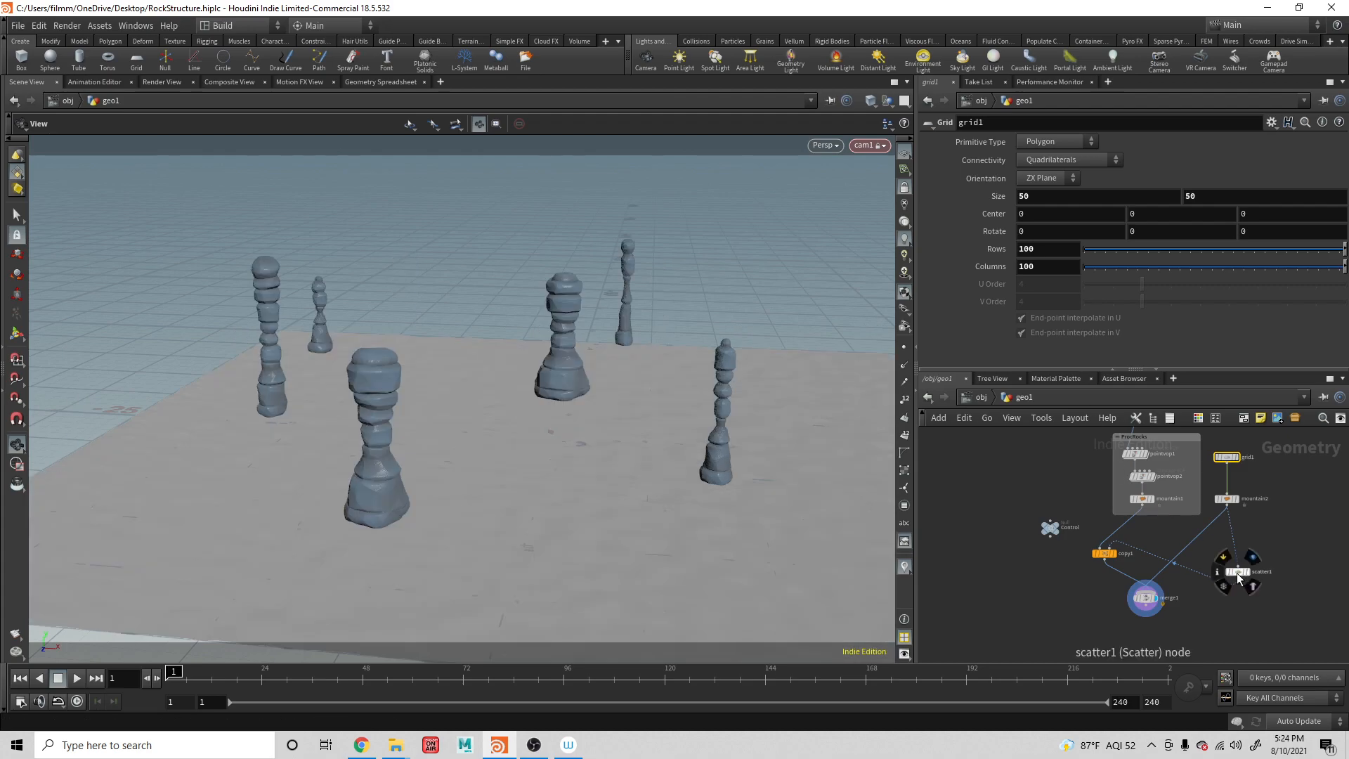
# Select scatter1 and examine the rock columns on the enlarged ground from close up and from several angles
pyautogui.click(1237, 572)
pyautogui.moveTo(726, 358)
pyautogui.mouseDown()
pyautogui.moveTo(557, 349)
pyautogui.moveTo(666, 334)
pyautogui.moveTo(820, 376)
pyautogui.moveTo(740, 366)
pyautogui.mouseUp()
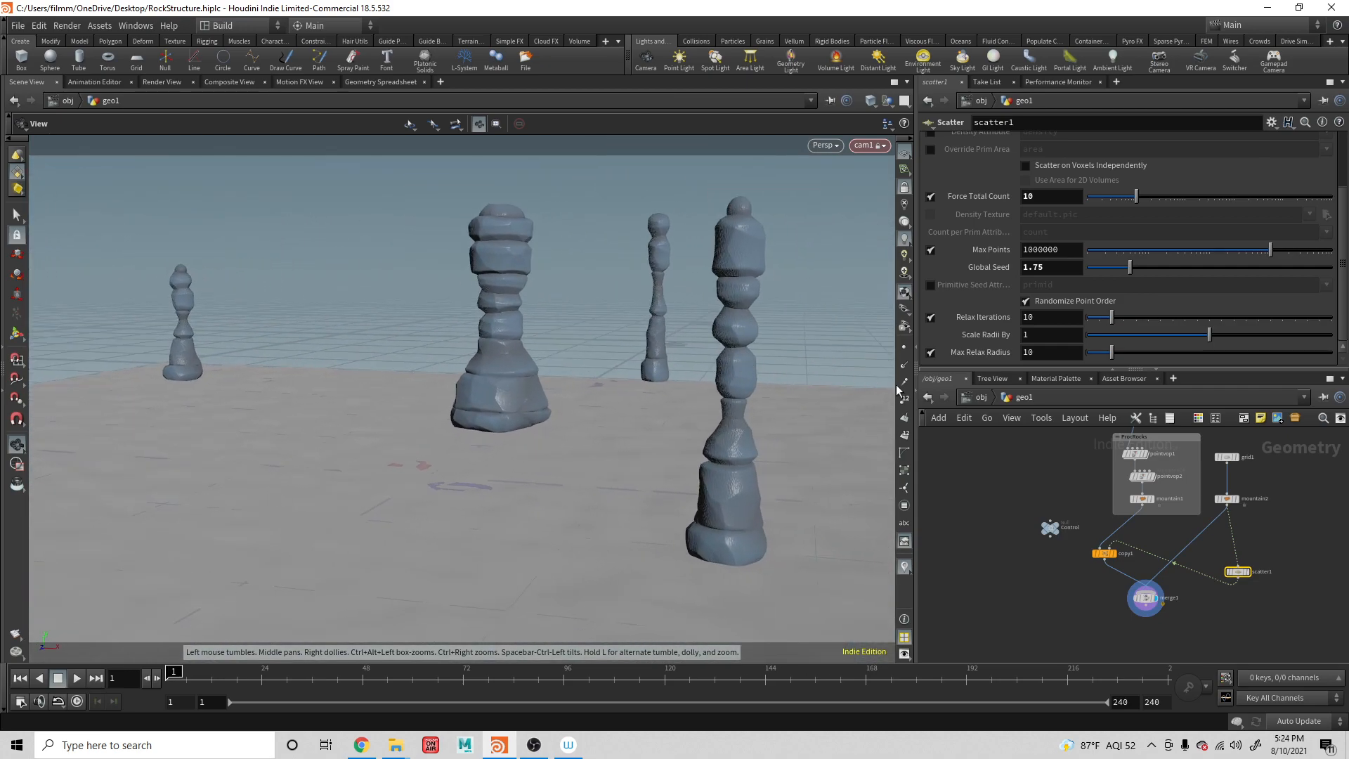
pyautogui.moveTo(830, 424); pyautogui.dragTo(865, 420)
pyautogui.moveTo(854, 420); pyautogui.dragTo(794, 420, button='middle')
pyautogui.scroll(-1, 794, 420)
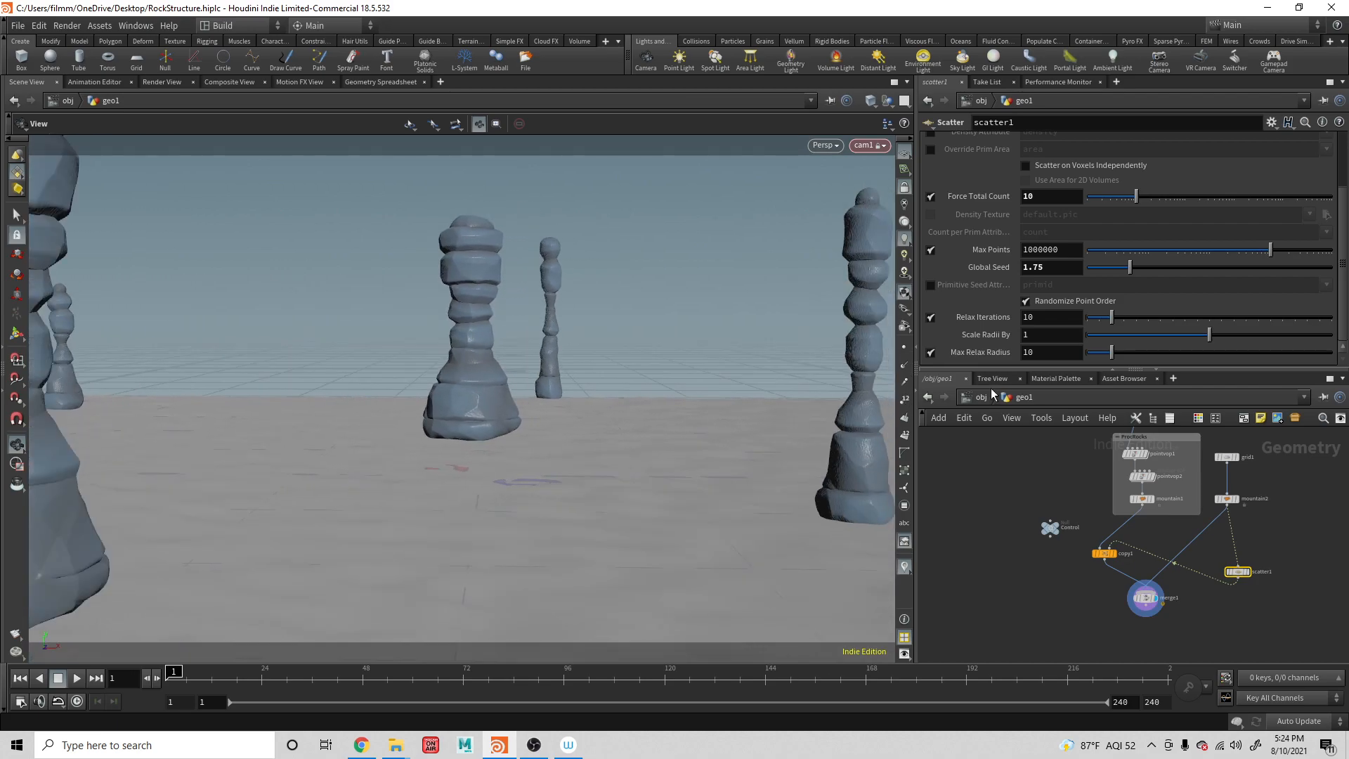
pyautogui.click(1045, 195)
pyautogui.scroll(-6, 749, 503)
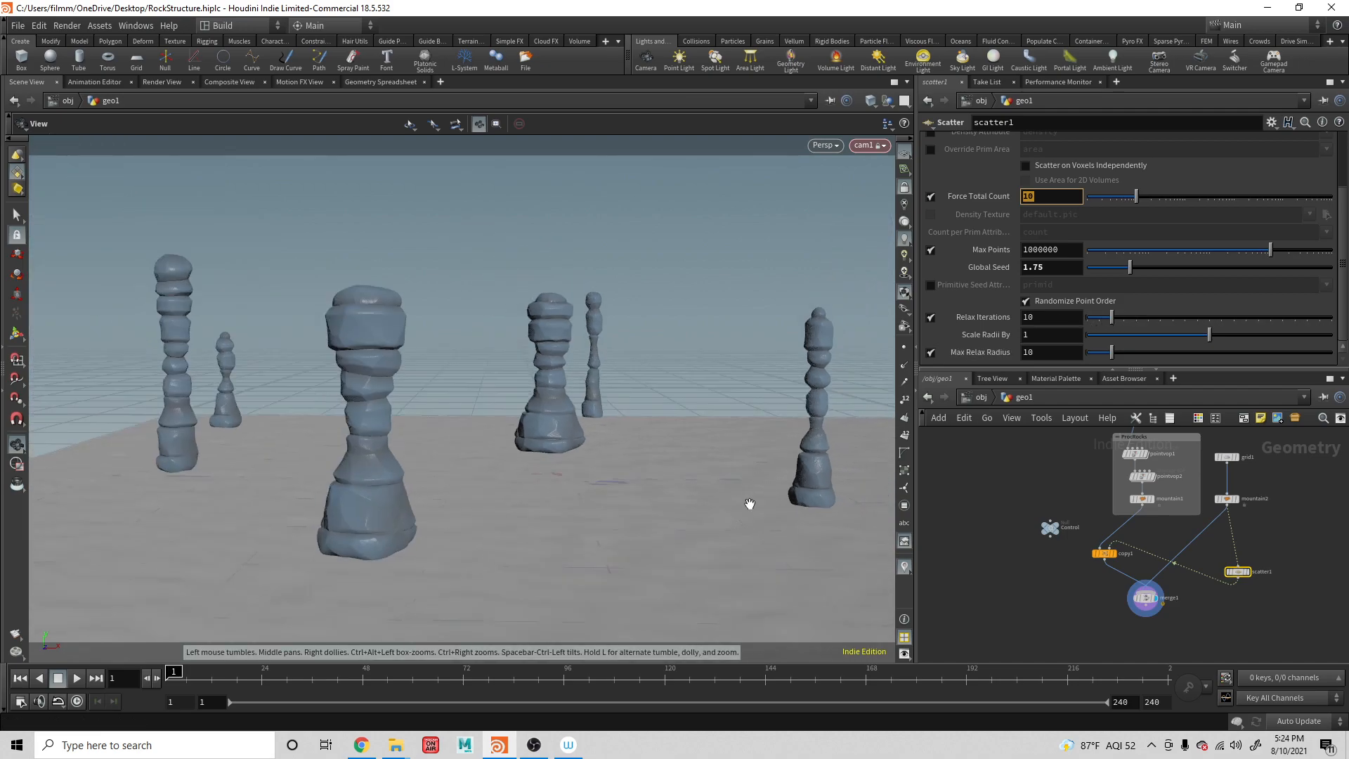
pyautogui.scroll(8, 709, 452)
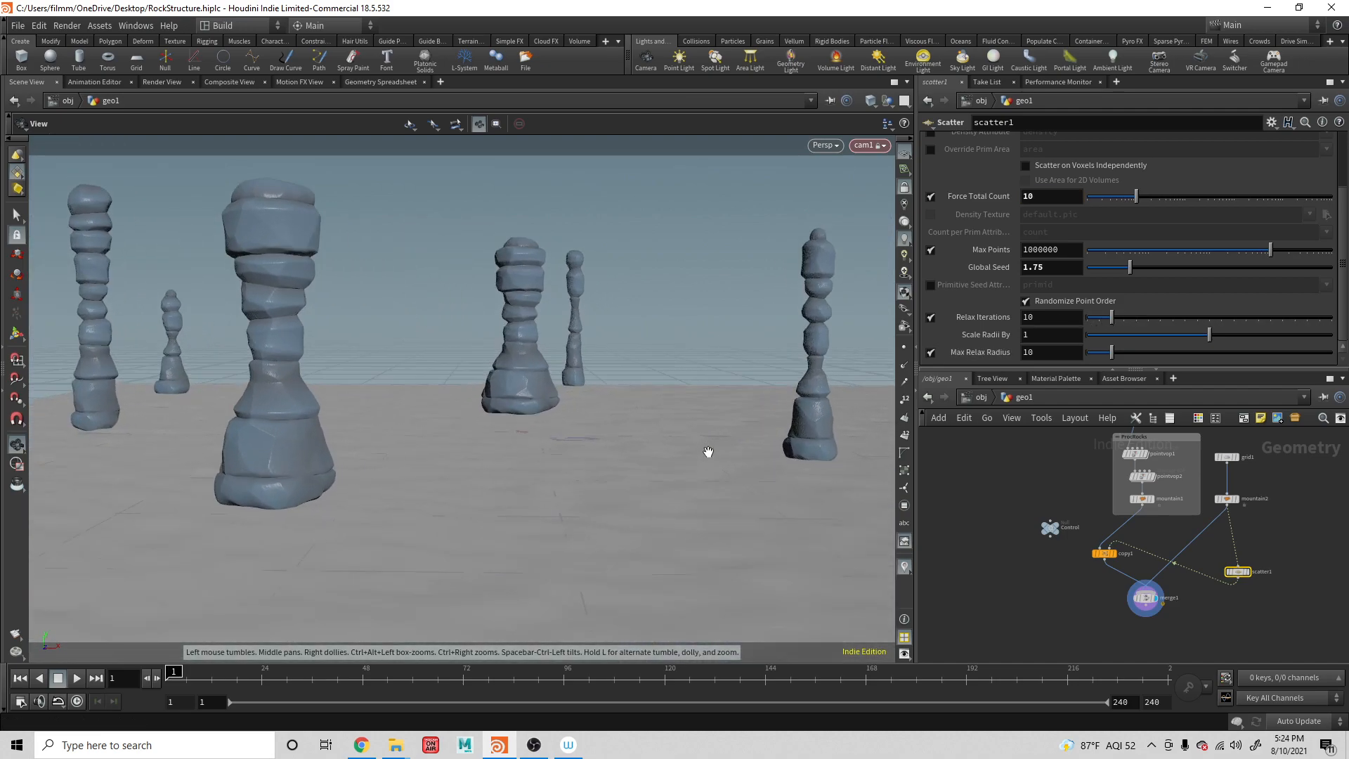
pyautogui.moveTo(710, 452); pyautogui.dragTo(657, 461)
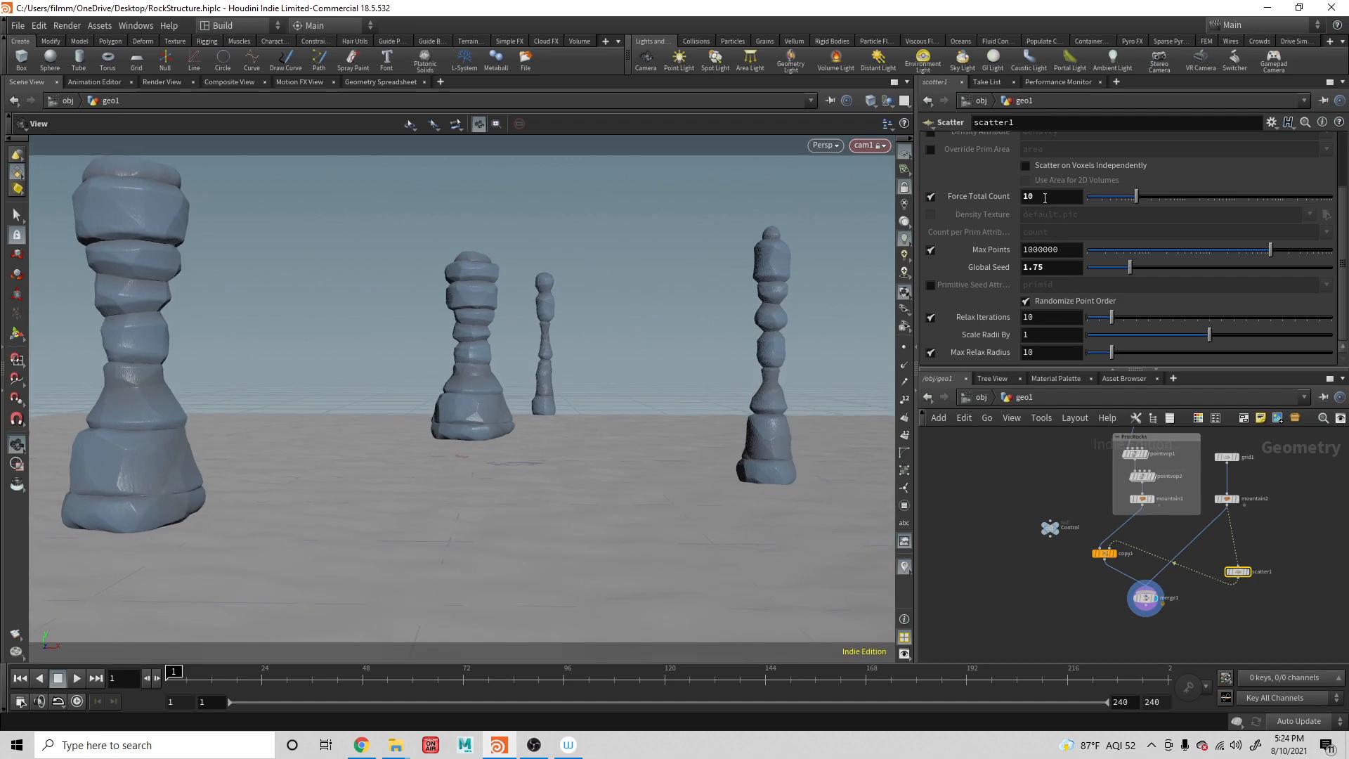
# Save the scene file
pyautogui.write('0')
pyautogui.press('BackSpace')
pyautogui.press('Return')
pyautogui.hotkey('ctrl', 's')
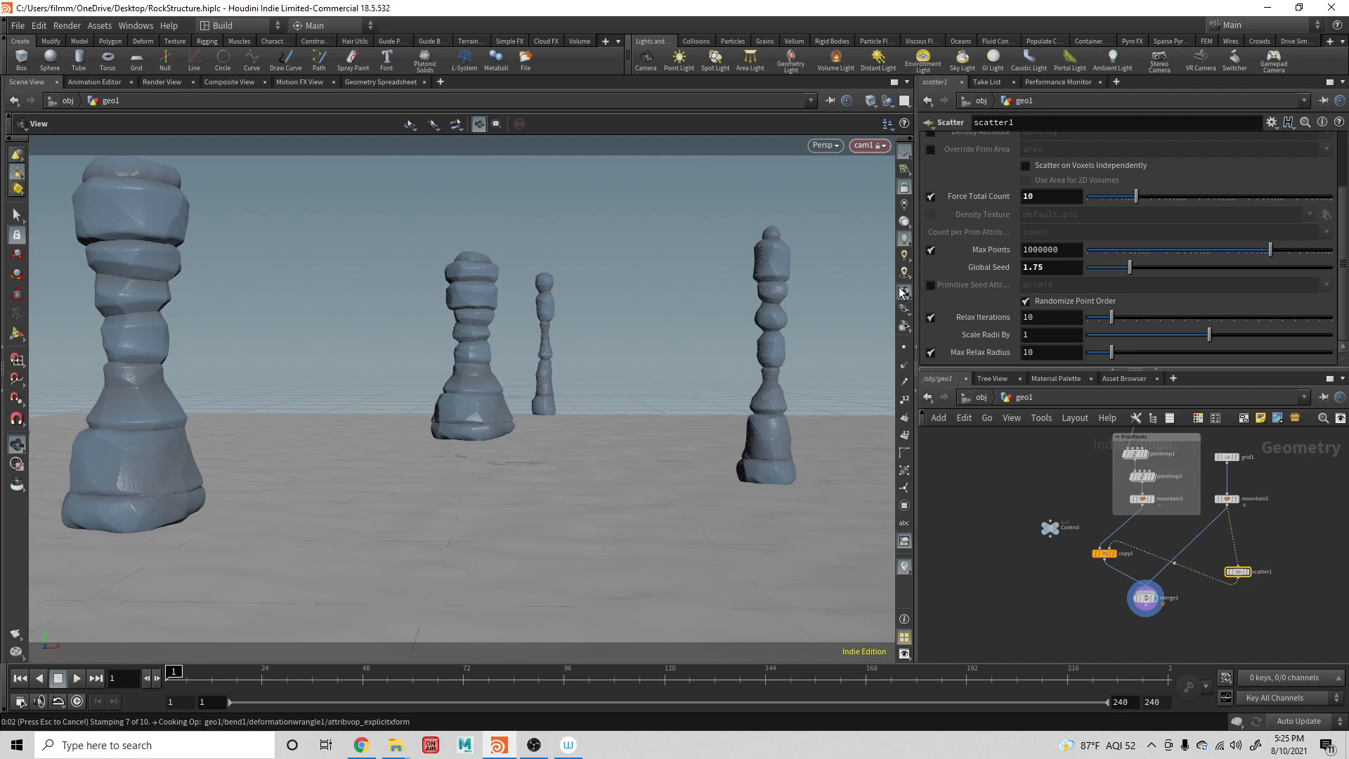
# Set scatter1's Force Total Count to 100
pyautogui.click(1050, 197)
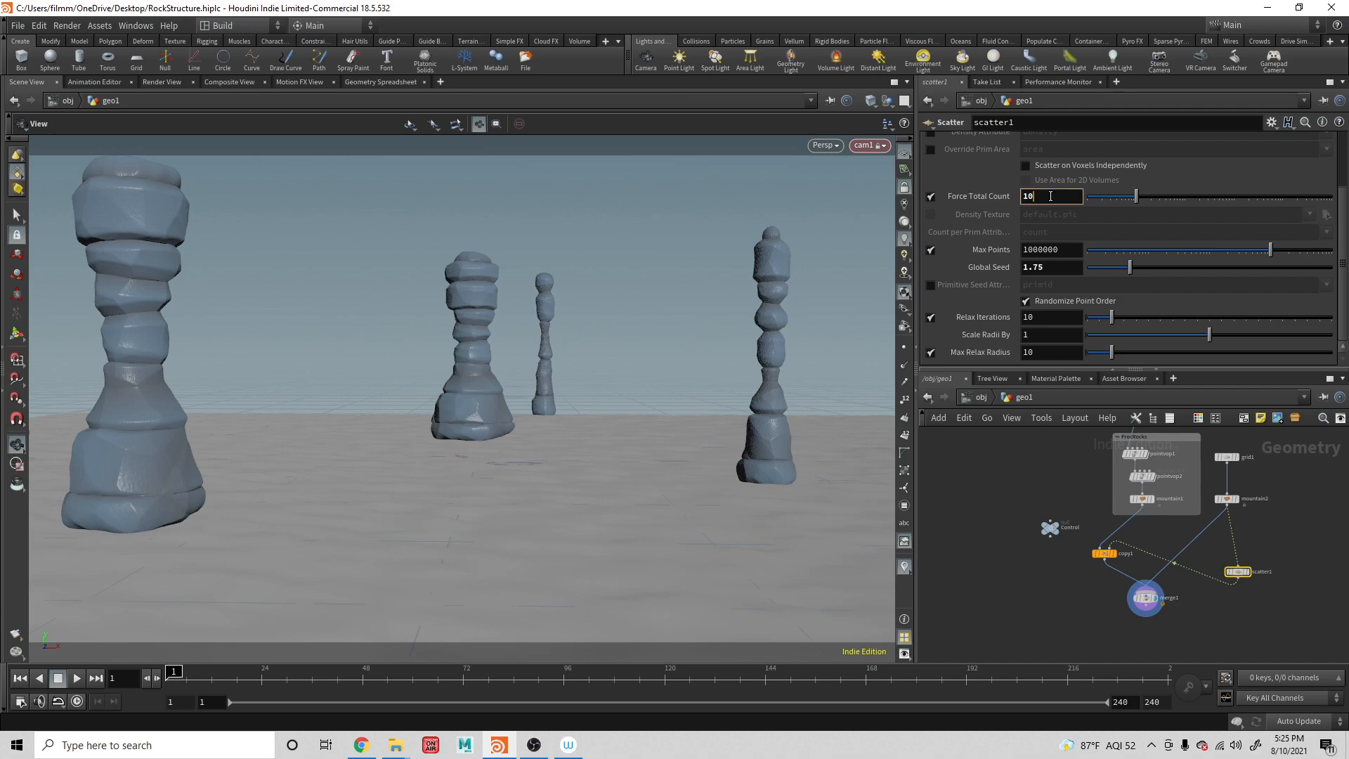
pyautogui.write('0')
pyautogui.press('Return')
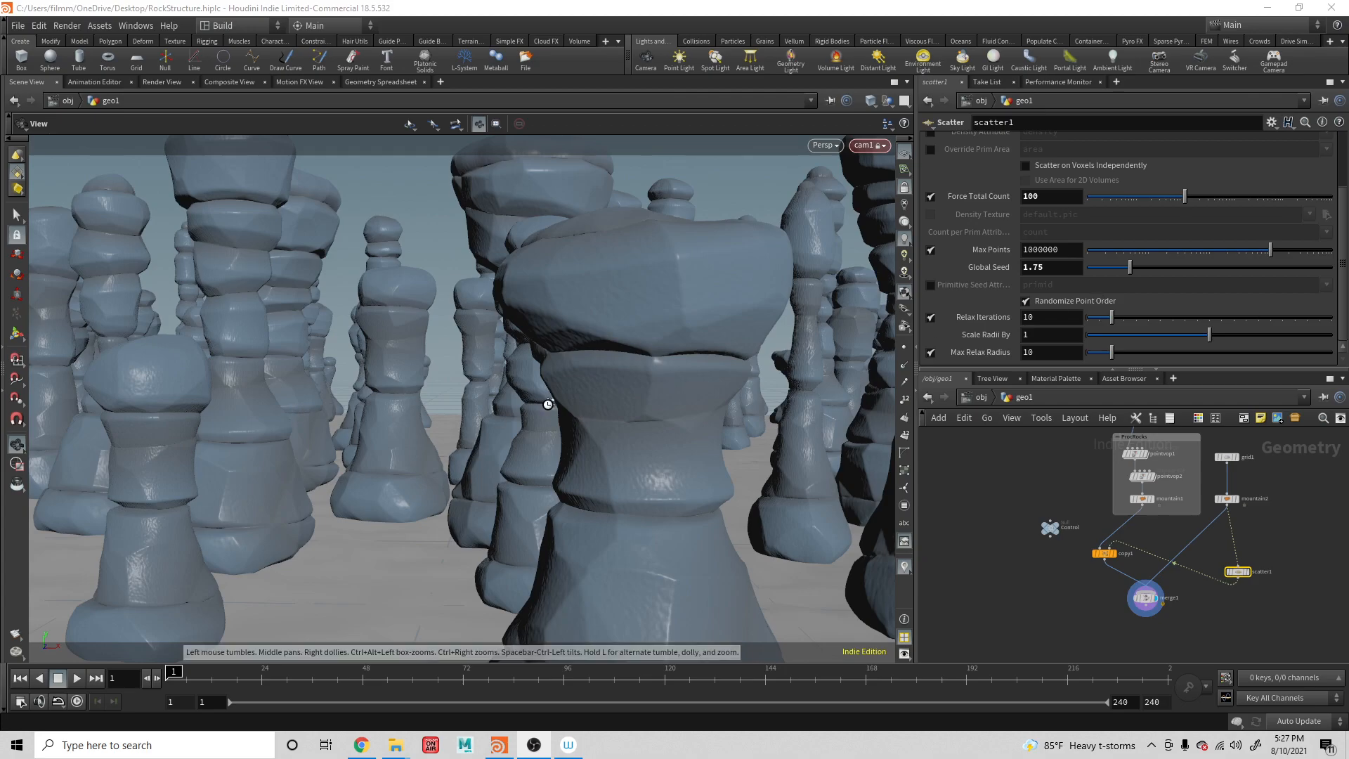
# Examine the dense field of rock columns from farther away and from several angles
pyautogui.scroll(-6, 551, 419)
pyautogui.scroll(-3, 551, 420)
pyautogui.moveTo(530, 428); pyautogui.dragTo(426, 497)
pyautogui.moveTo(611, 404); pyautogui.dragTo(533, 383)
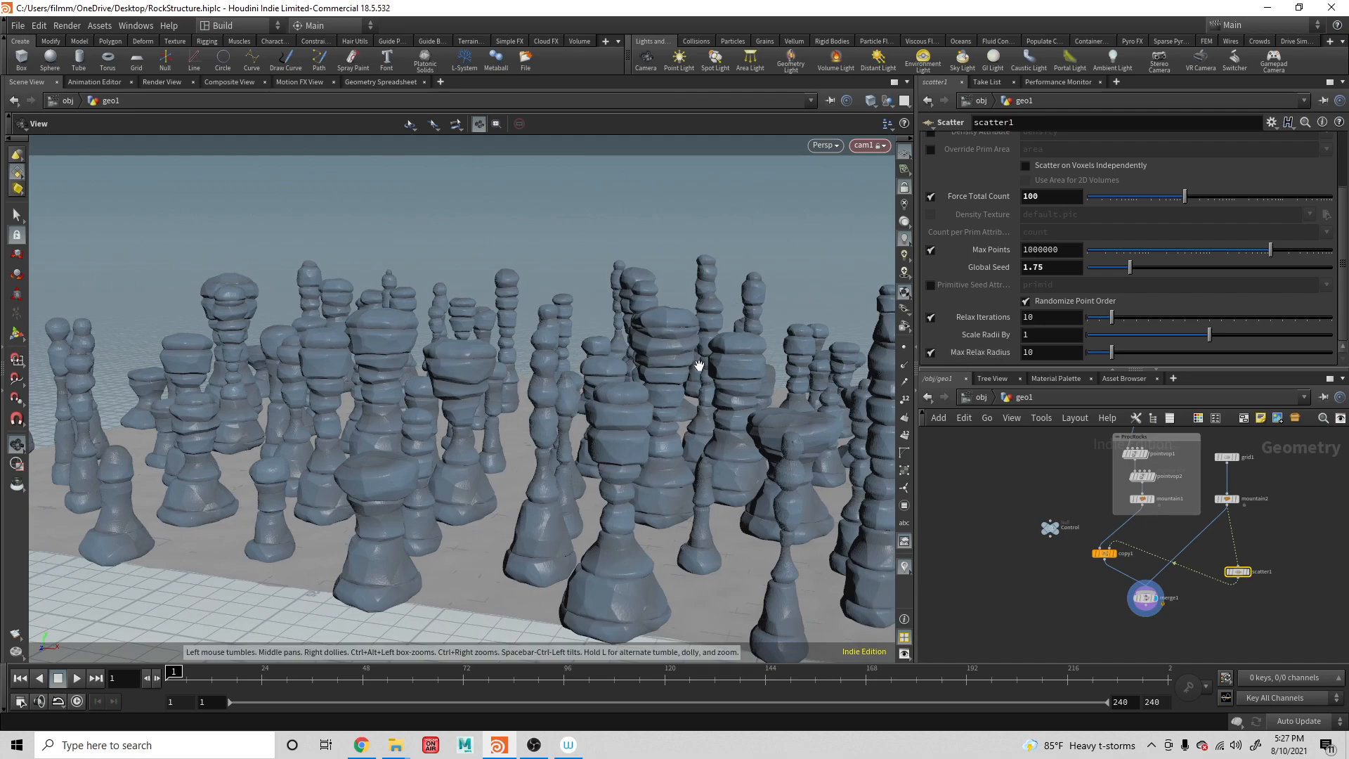
pyautogui.moveTo(655, 446); pyautogui.dragTo(697, 478)
pyautogui.moveTo(674, 344); pyautogui.dragTo(656, 350)
pyautogui.moveTo(601, 281); pyautogui.dragTo(599, 316)
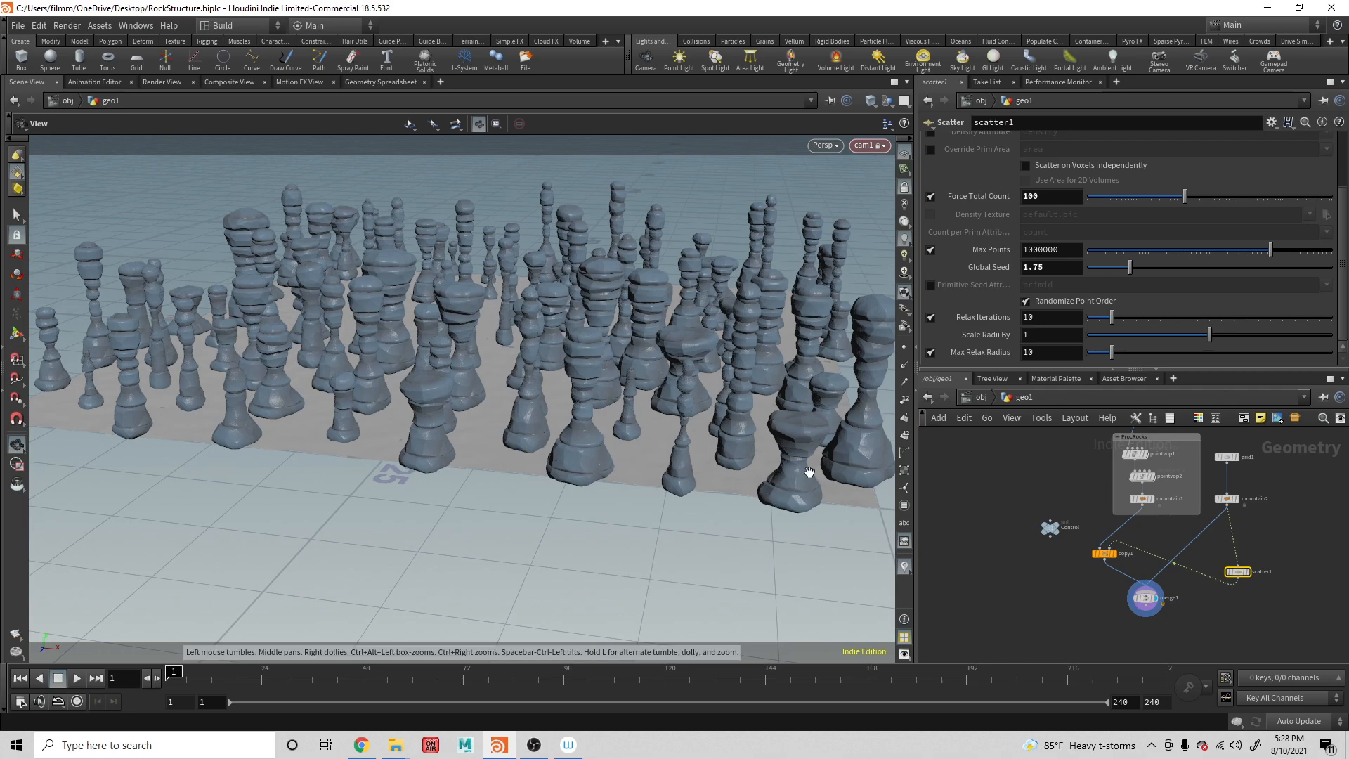
# Review grid1's size and open scatter1's Force Total Count for editing
pyautogui.click(1227, 457)
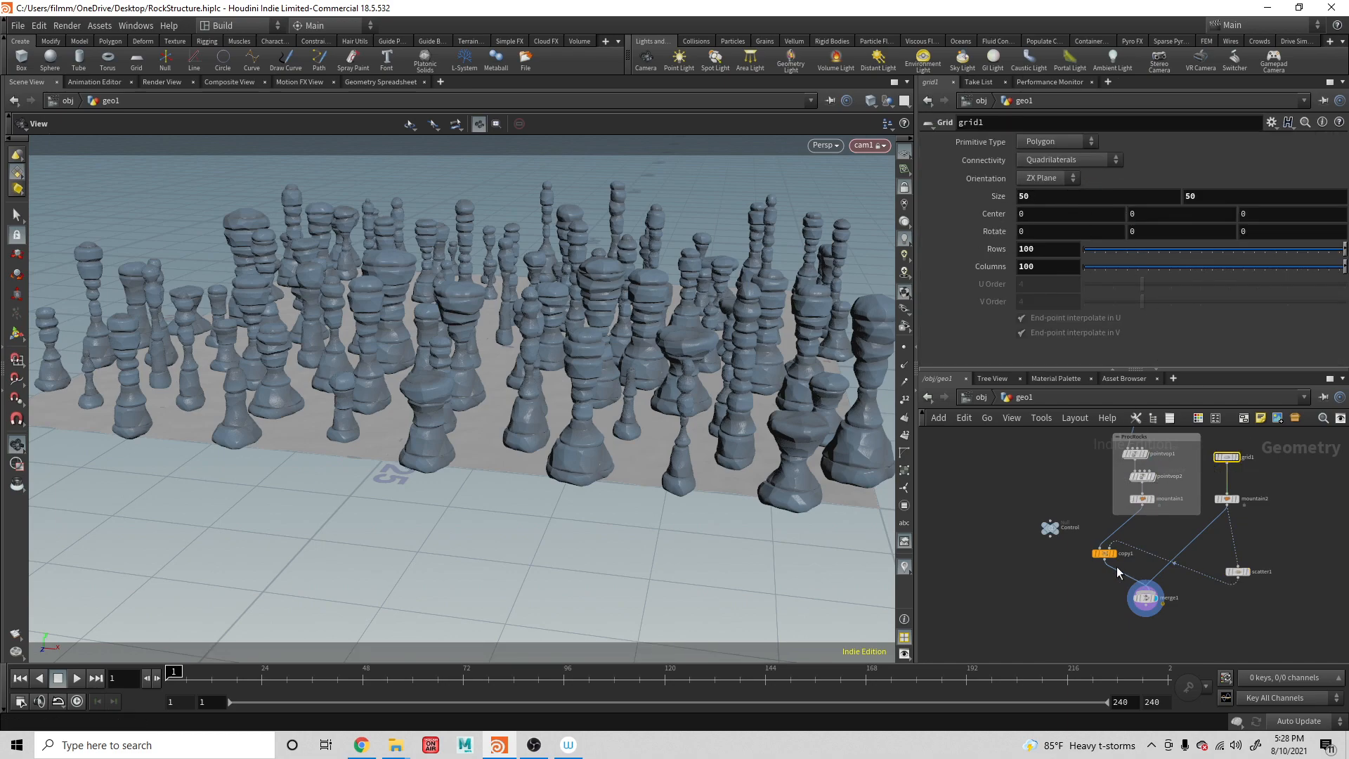
pyautogui.click(1237, 572)
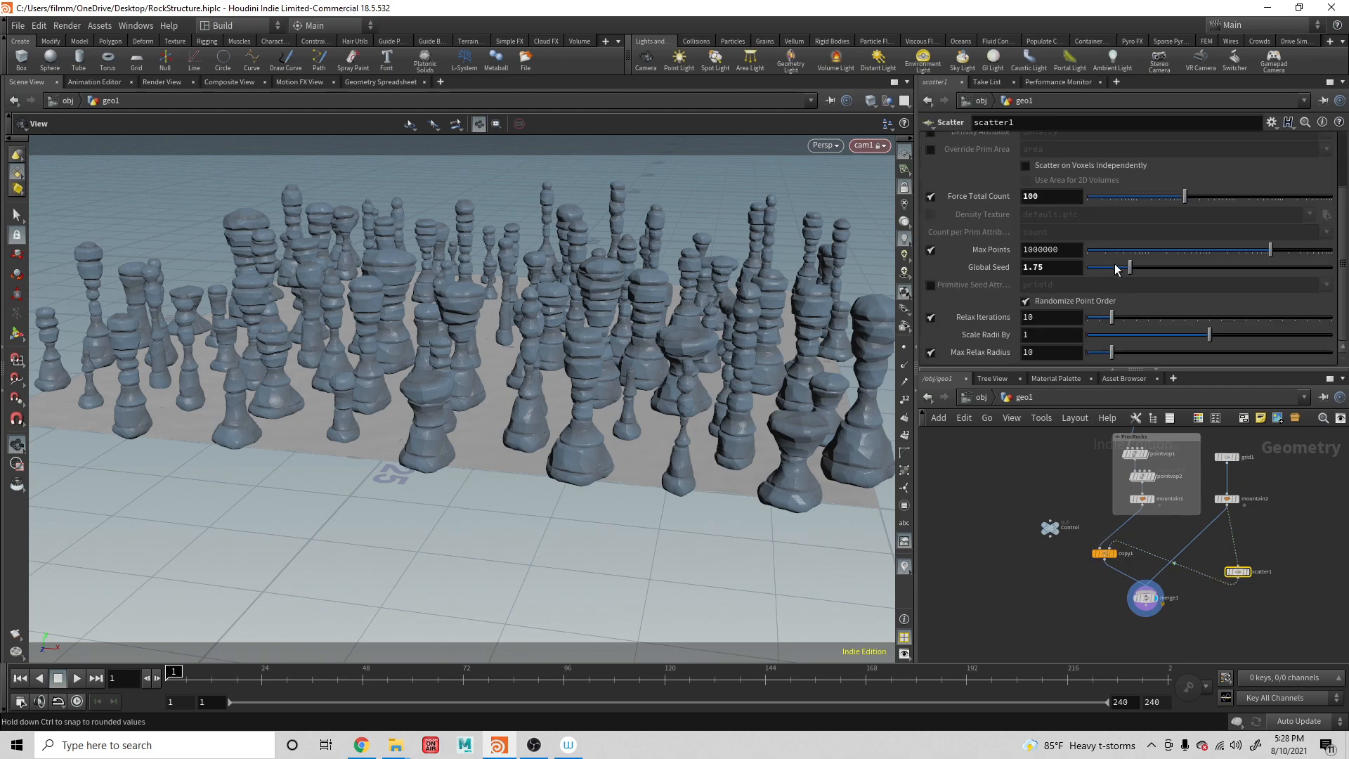
pyautogui.click(1050, 197)
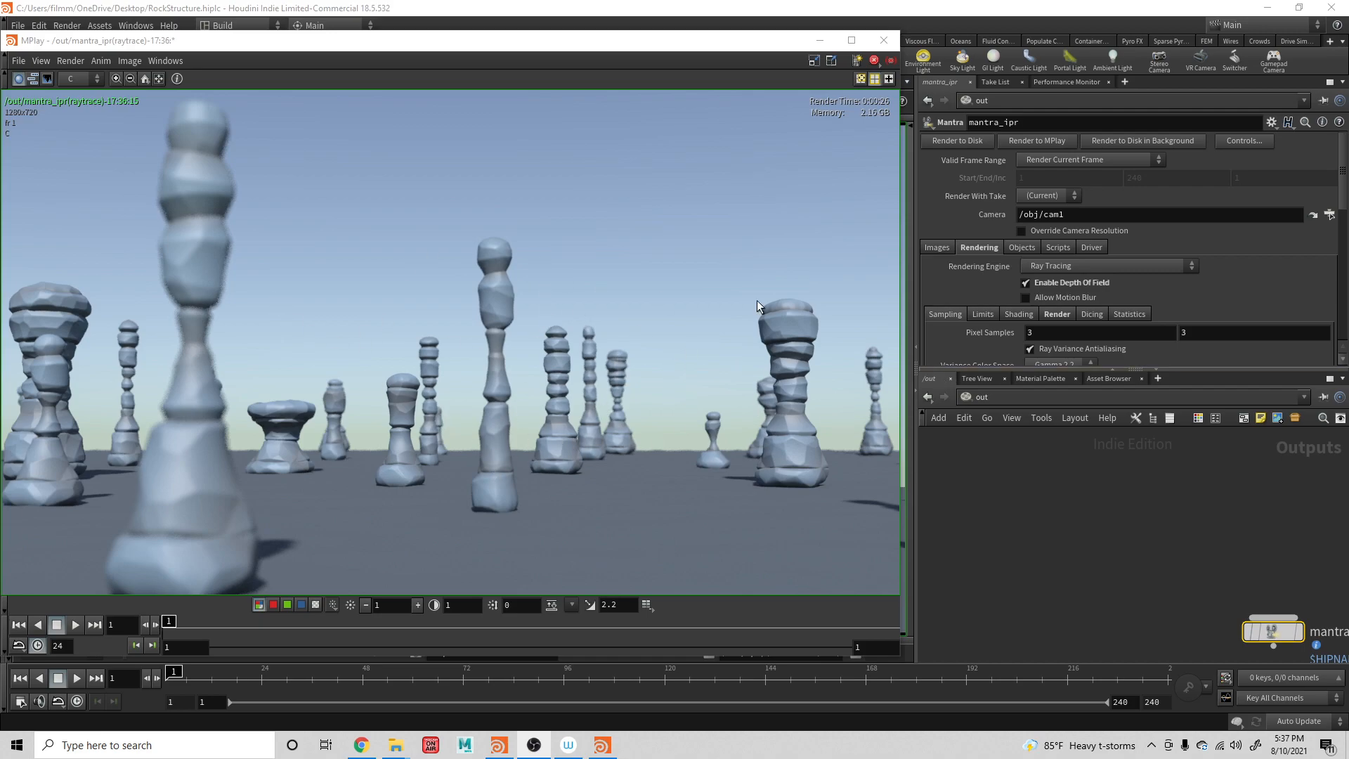
# Switch from the output network to the object network and review the settings of sunlight1 and skylight1
pyautogui.click(1017, 400)
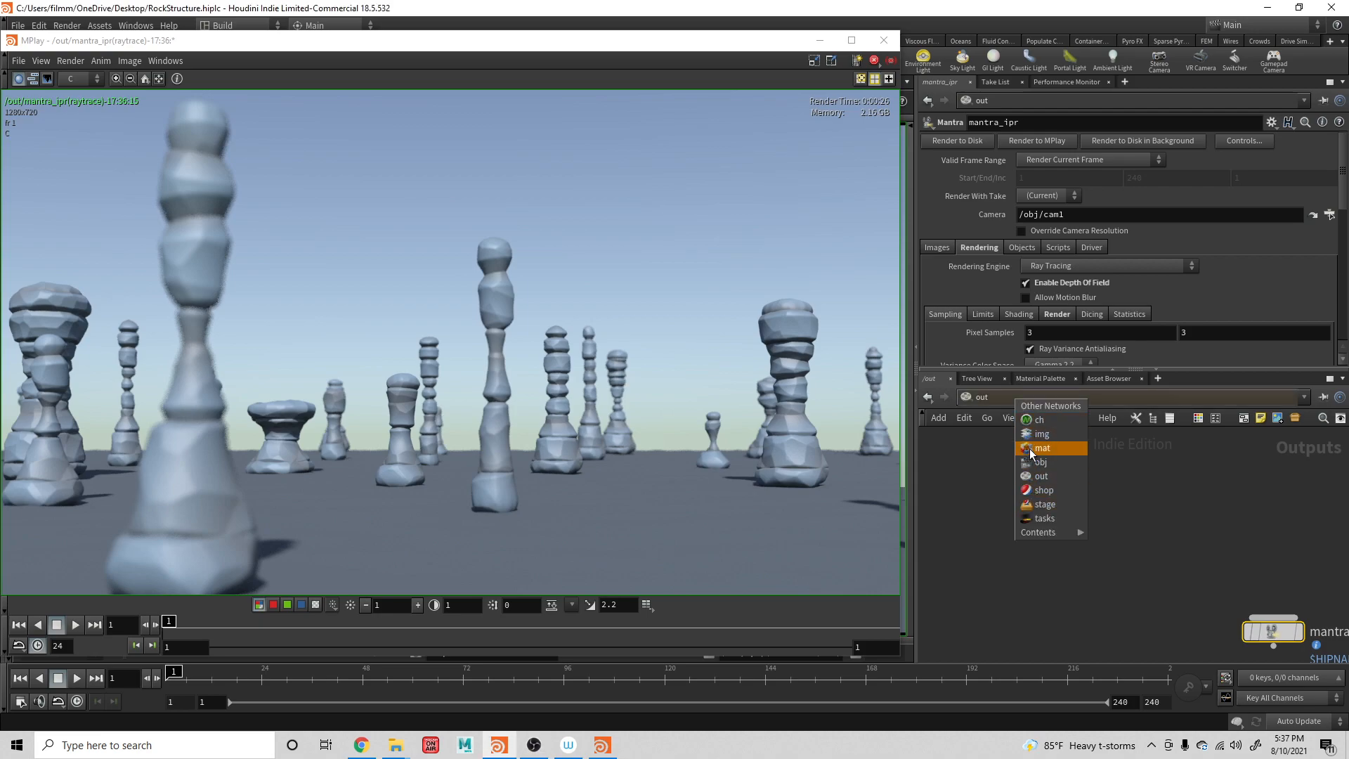
pyautogui.click(1035, 463)
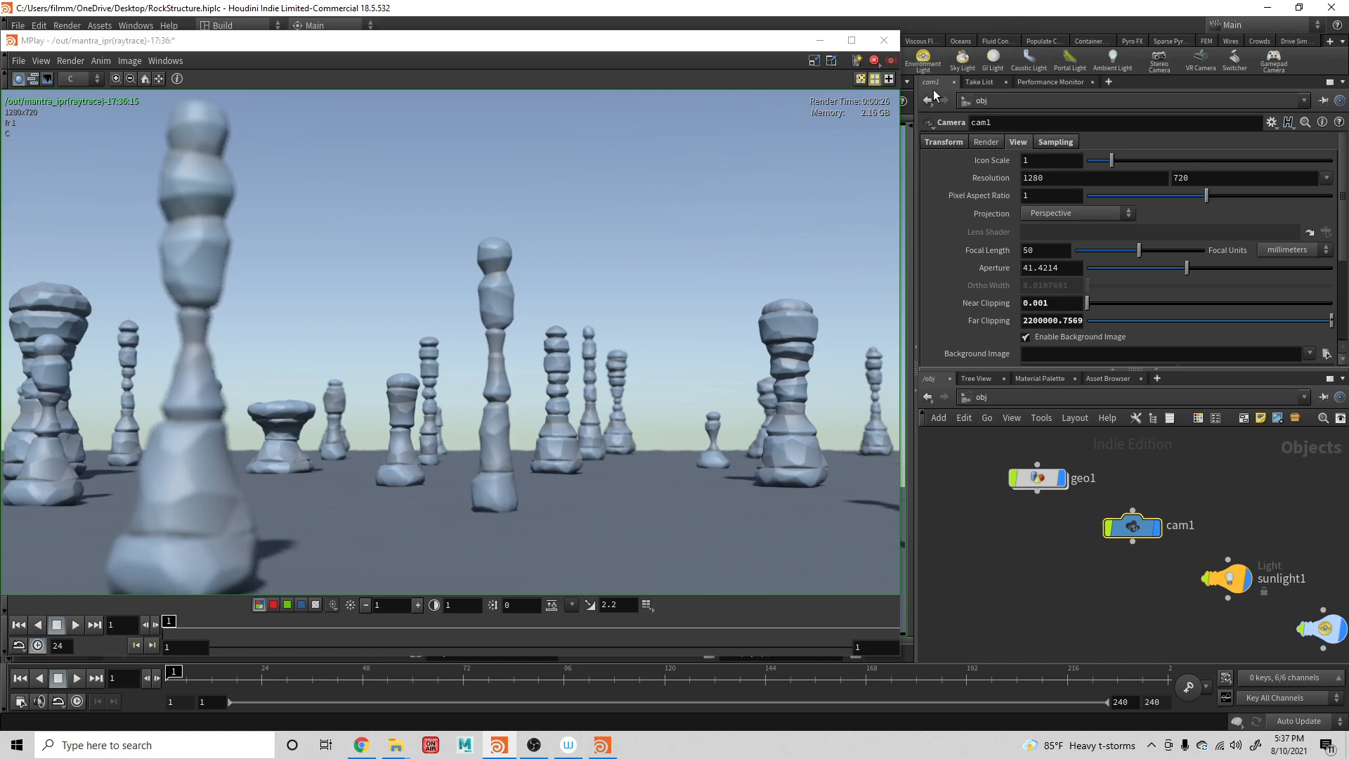
pyautogui.moveTo(1223, 485); pyautogui.dragTo(1153, 477, button='middle')
pyautogui.click(1163, 576)
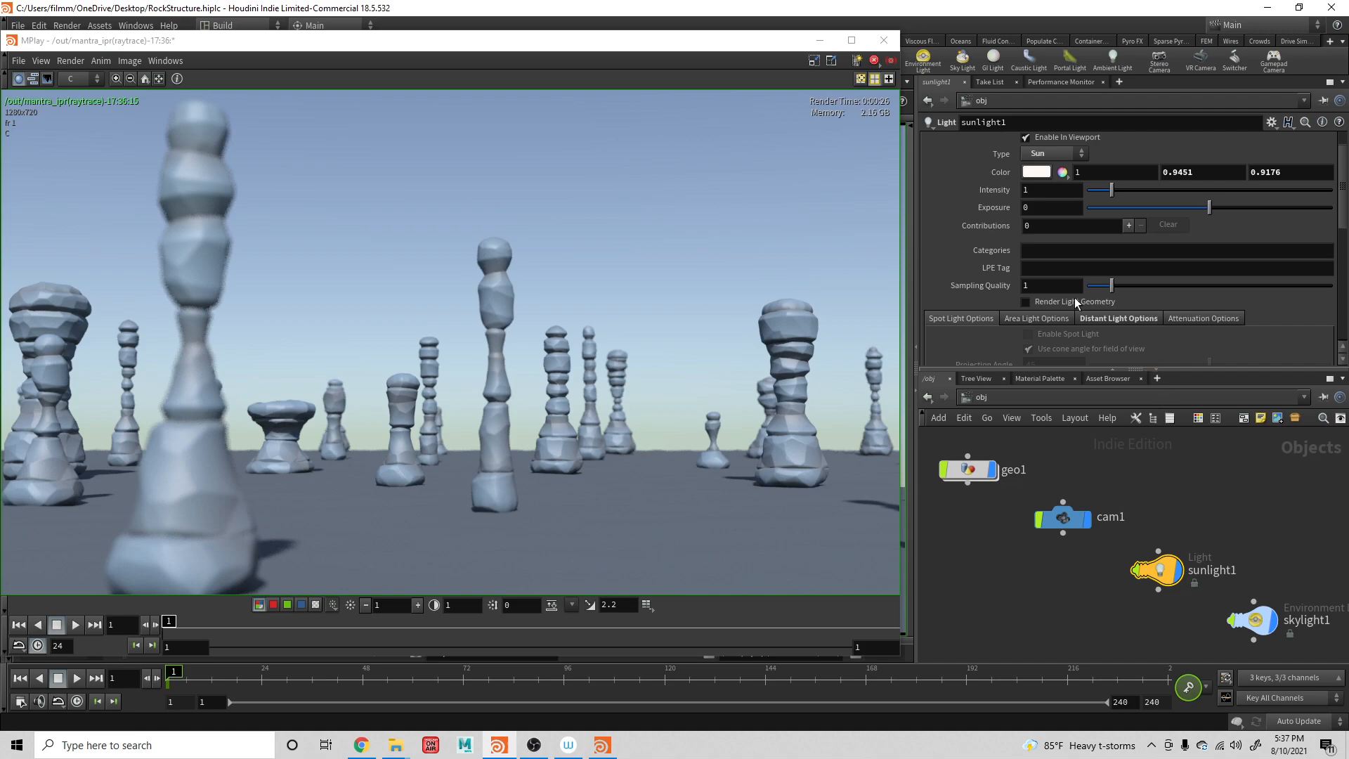
pyautogui.click(1257, 622)
pyautogui.scroll(2, 1075, 299)
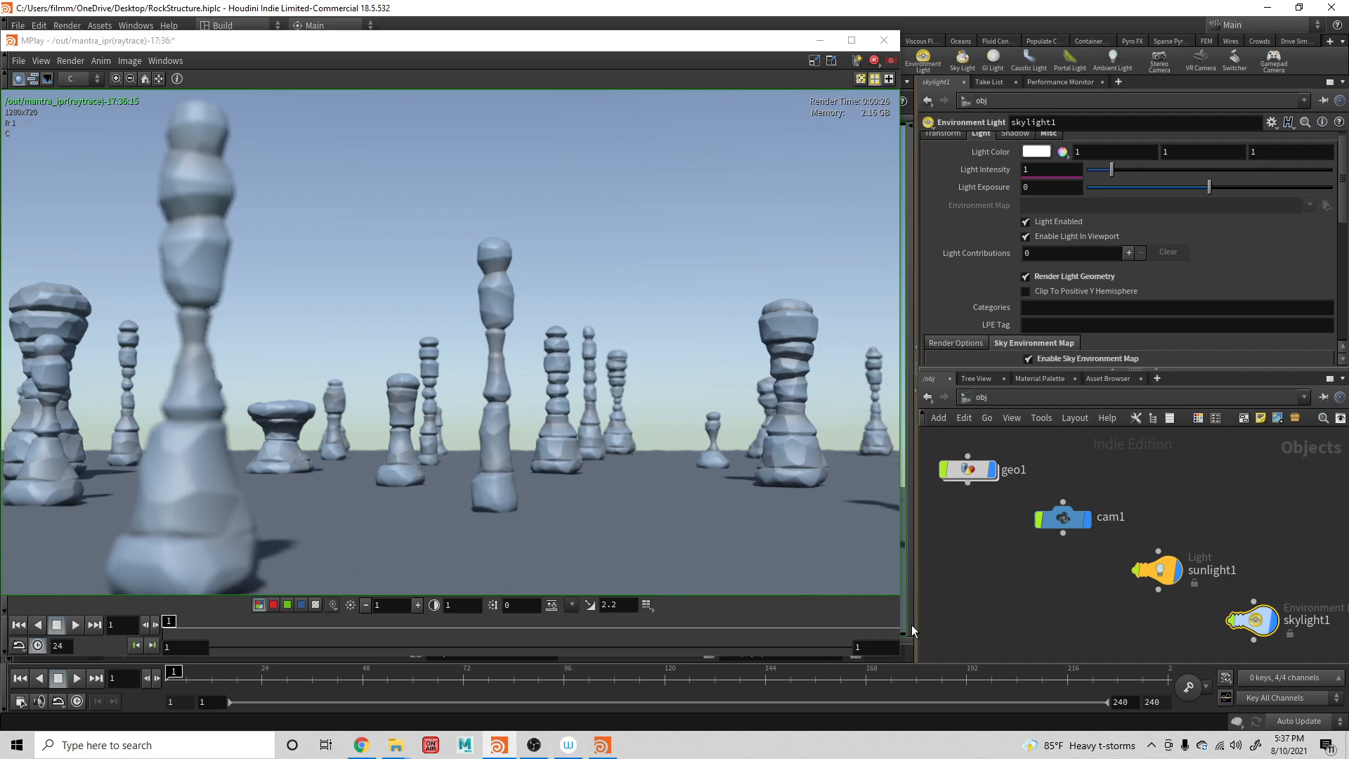
# Review the color1 node feeding merge1 inside geo1, and return to the object network
pyautogui.doubleClick(957, 472)
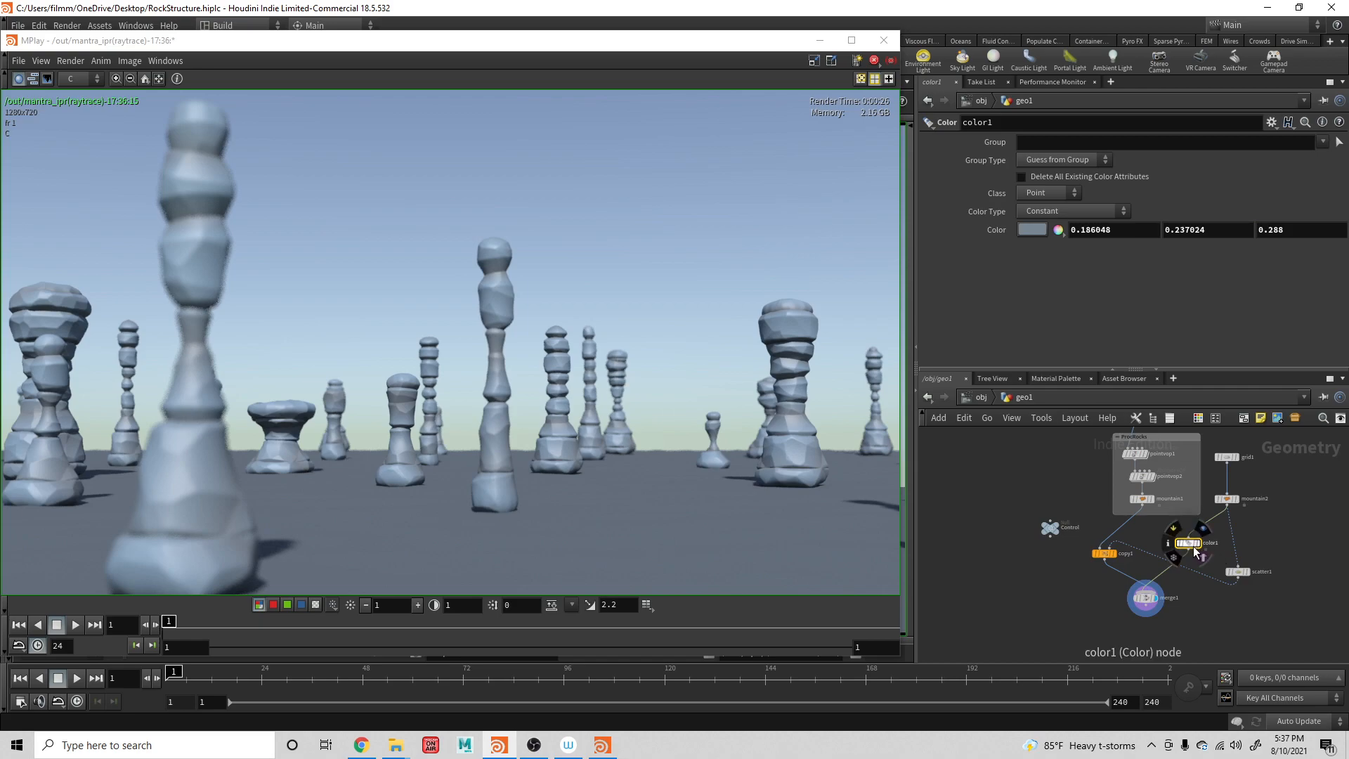
pyautogui.moveTo(1187, 545); pyautogui.dragTo(1193, 542)
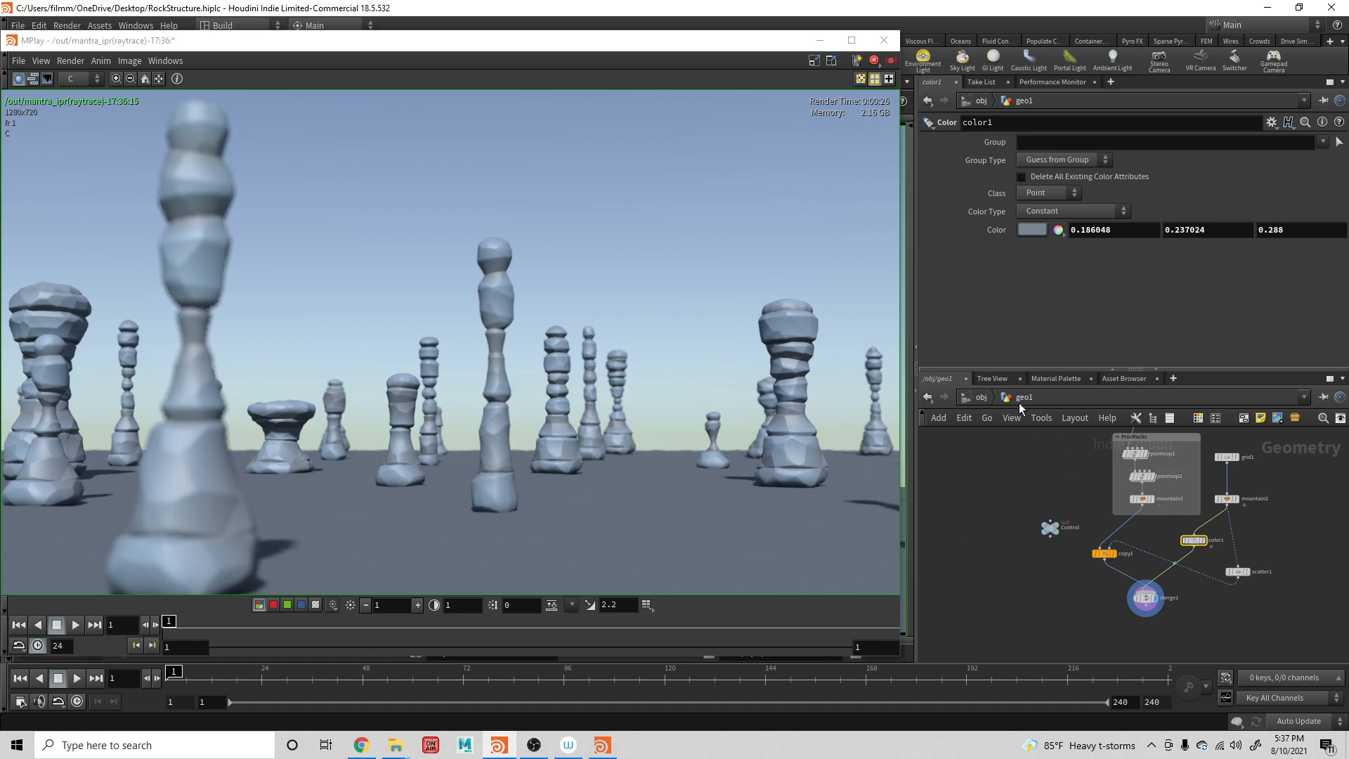
pyautogui.click(981, 397)
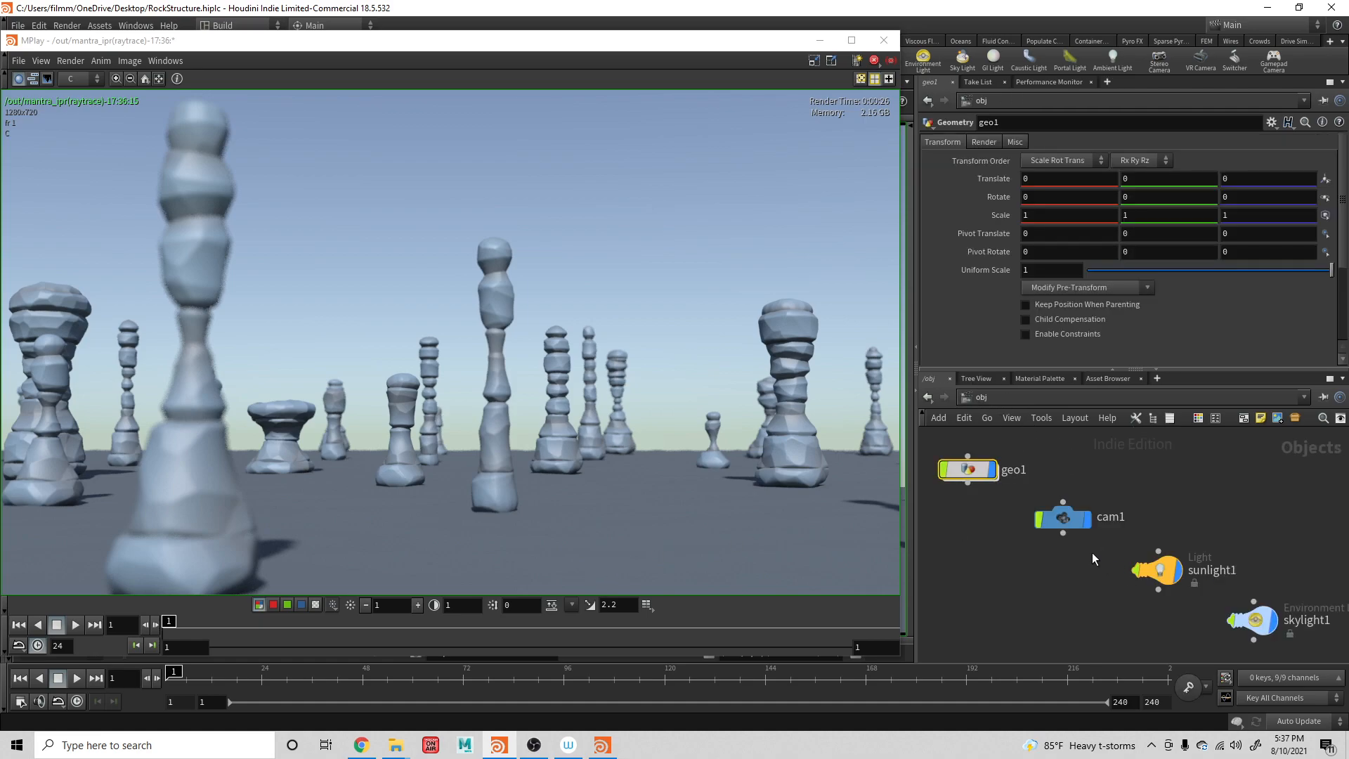
# Select cam1 and review its View settings
pyautogui.click(1061, 515)
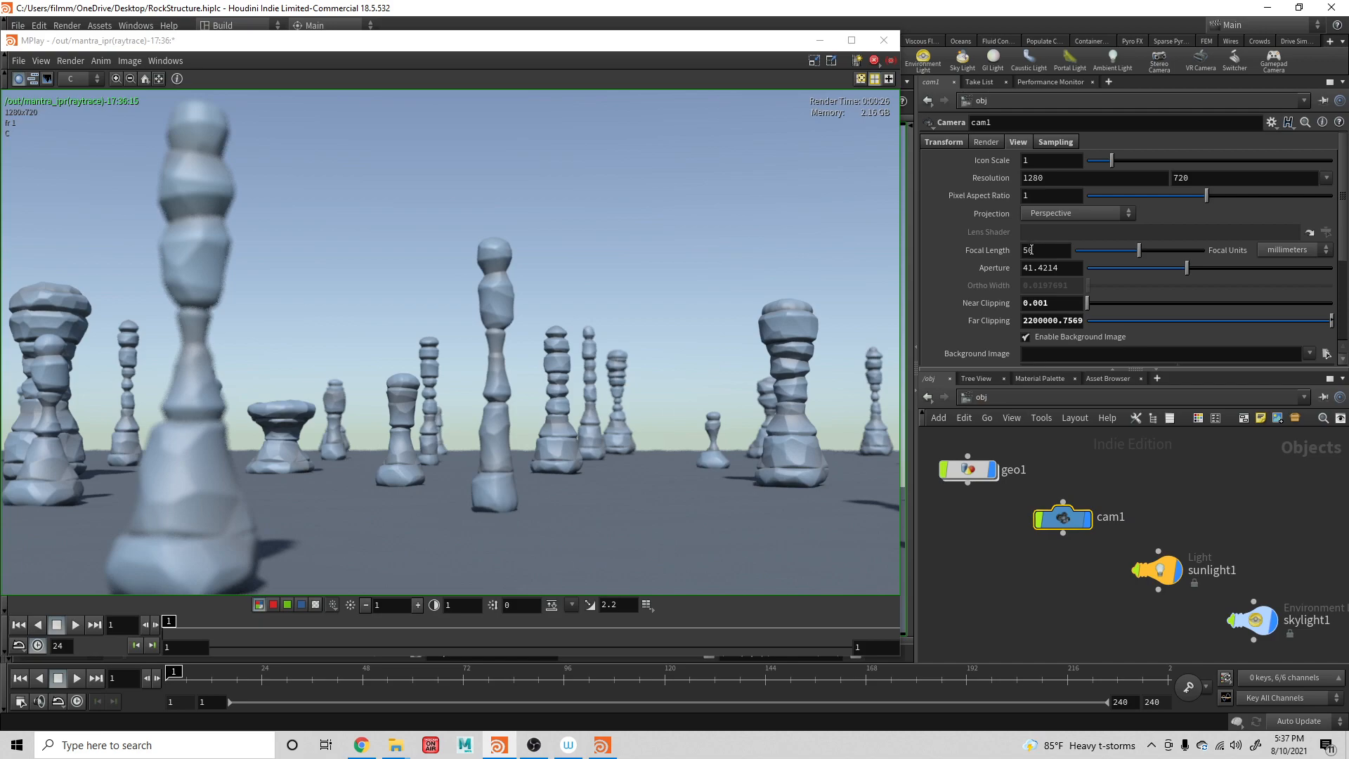
pyautogui.scroll(-3, 1004, 204)
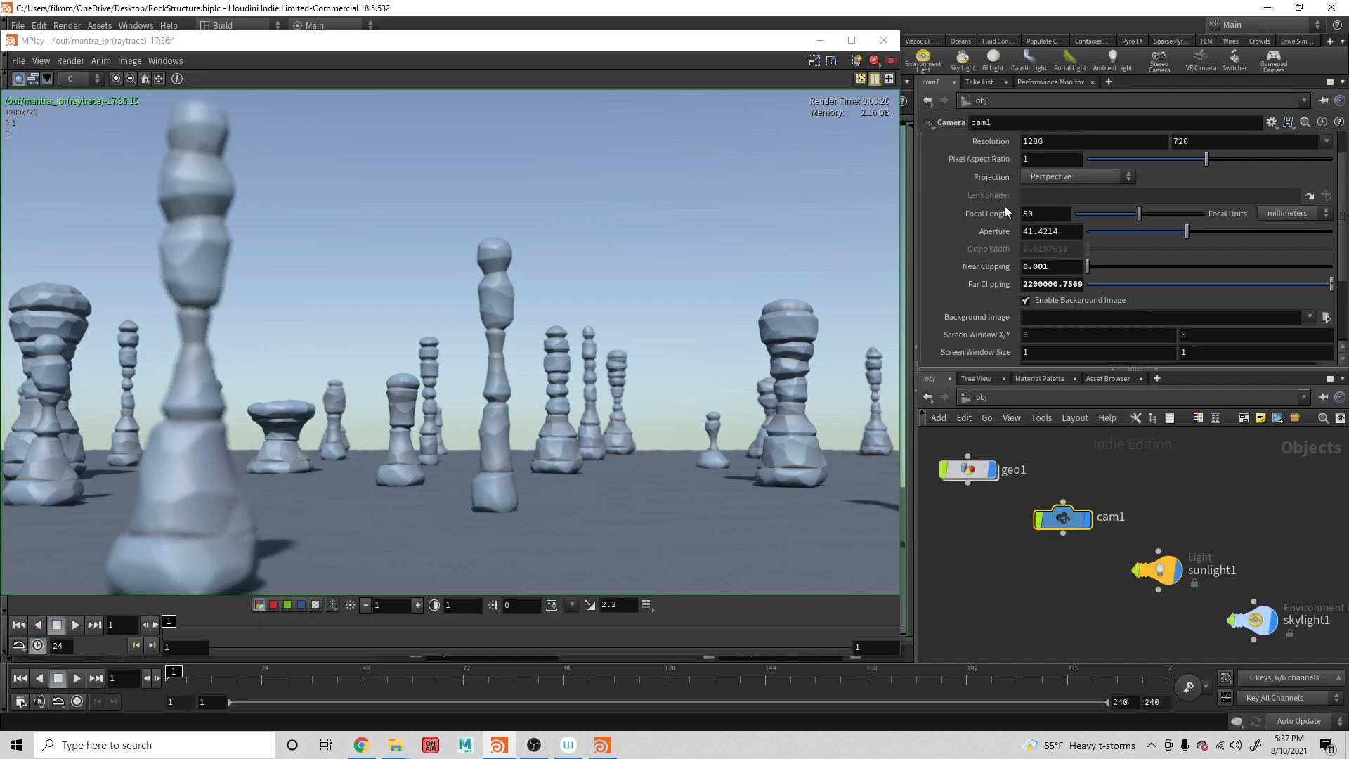
pyautogui.scroll(3, 1009, 221)
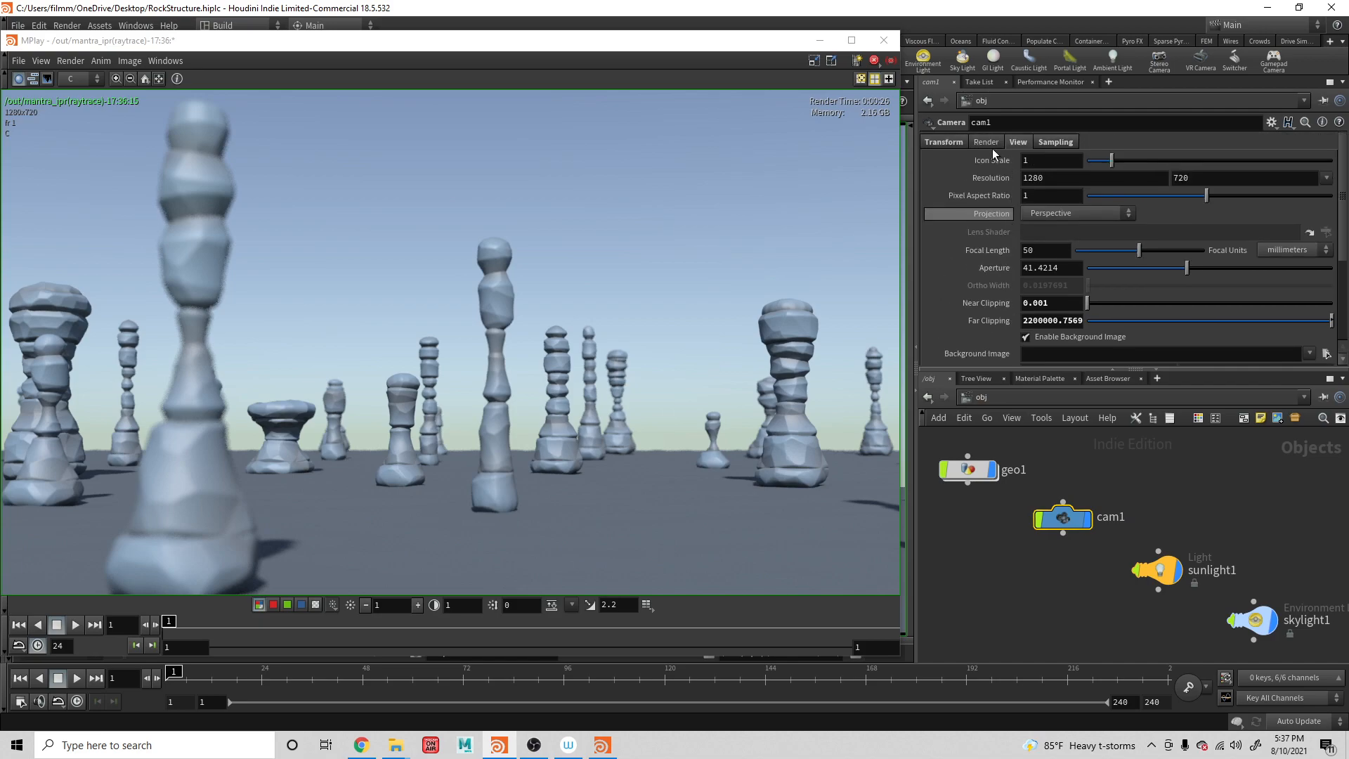
# Close the MPlay render window and display the 3D scene instead of the render view
pyautogui.click(884, 40)
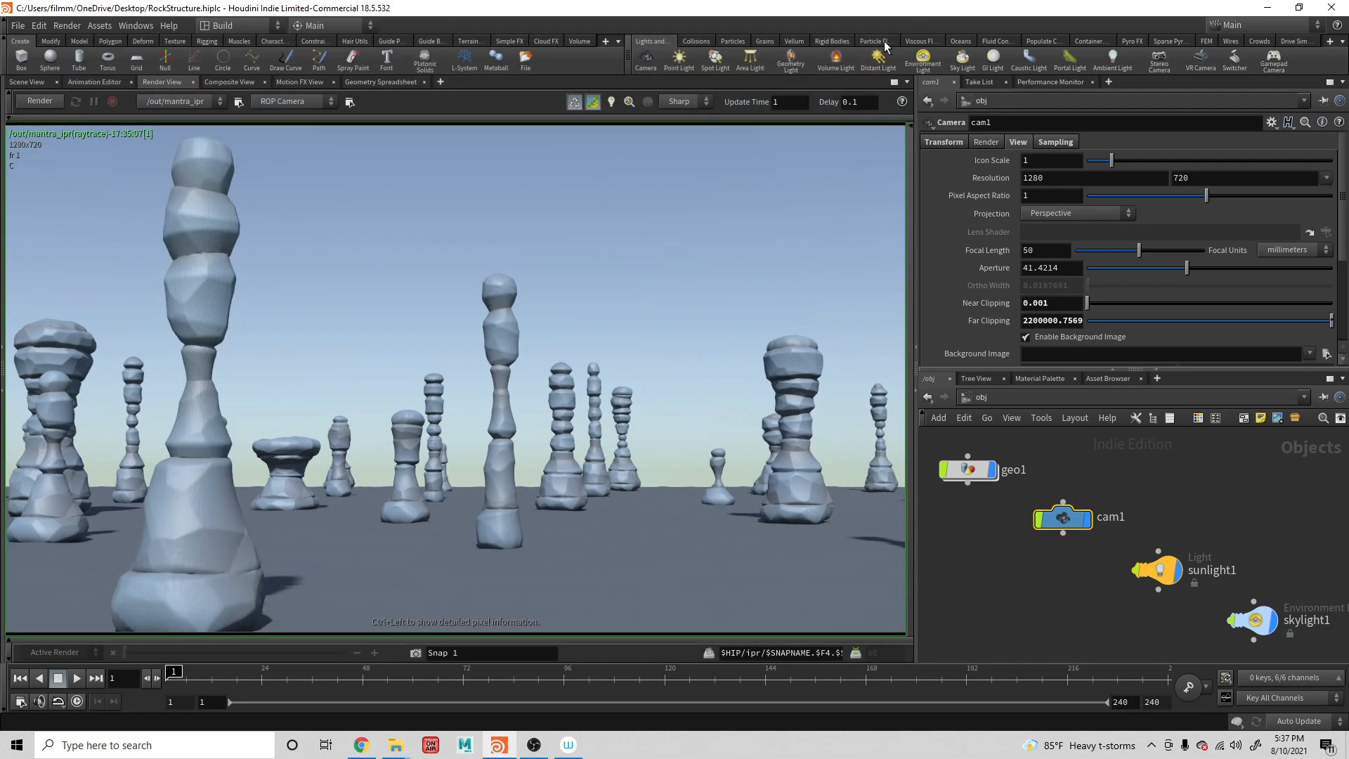
pyautogui.click(28, 82)
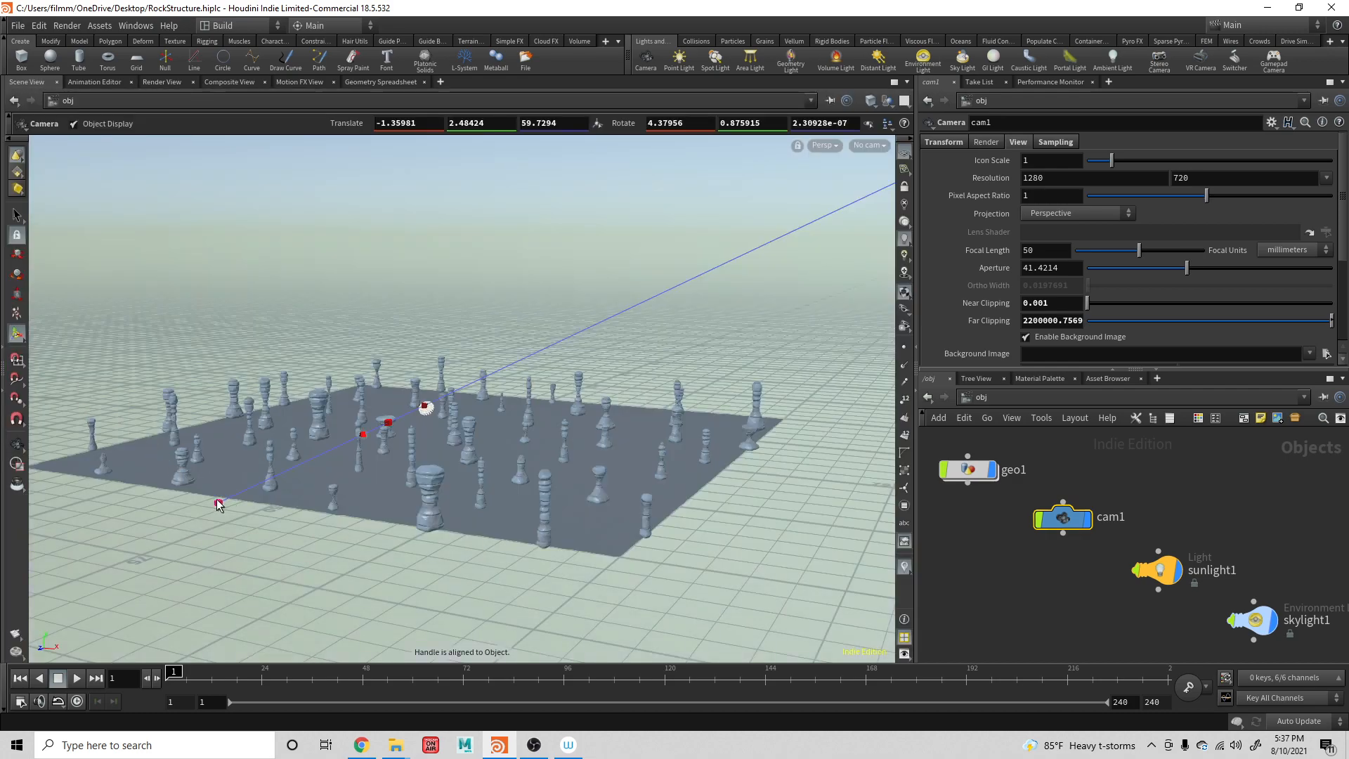
pyautogui.rightClick(218, 503)
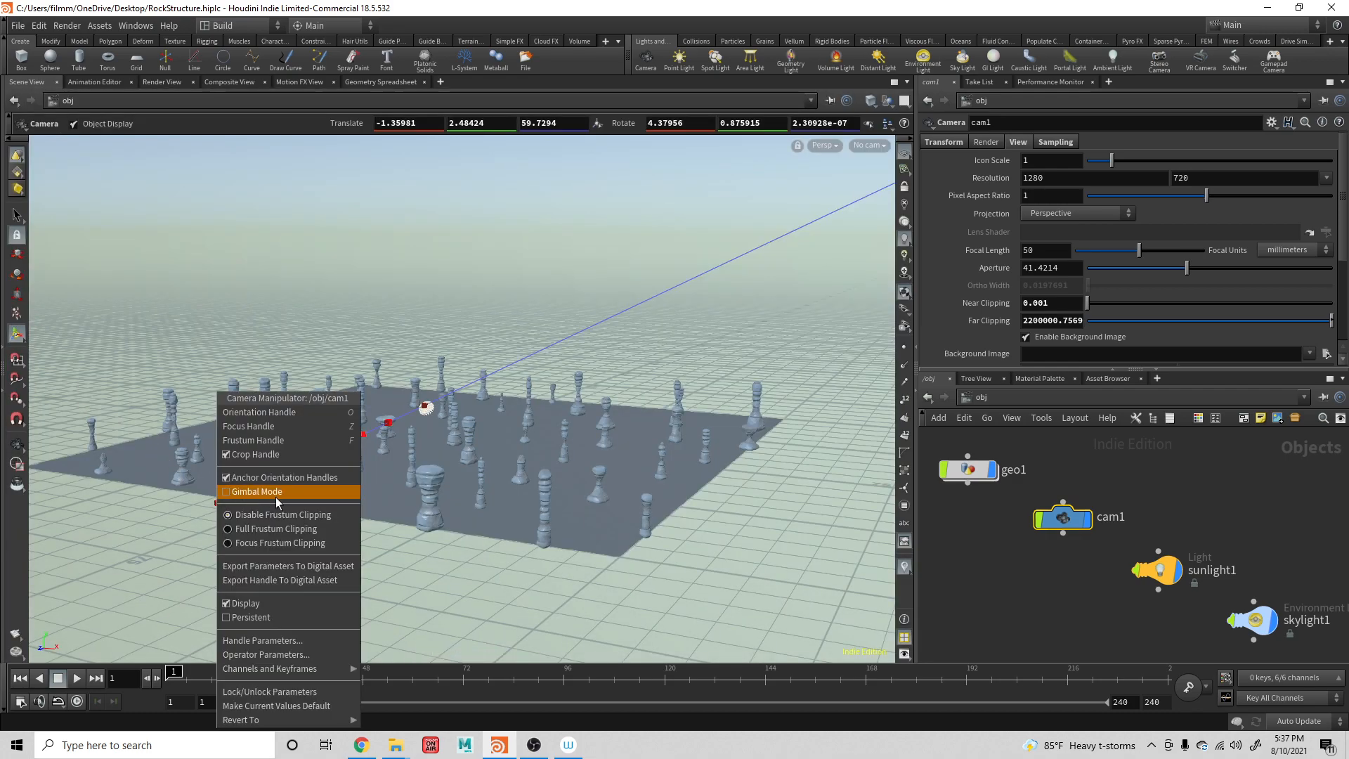
pyautogui.click(272, 426)
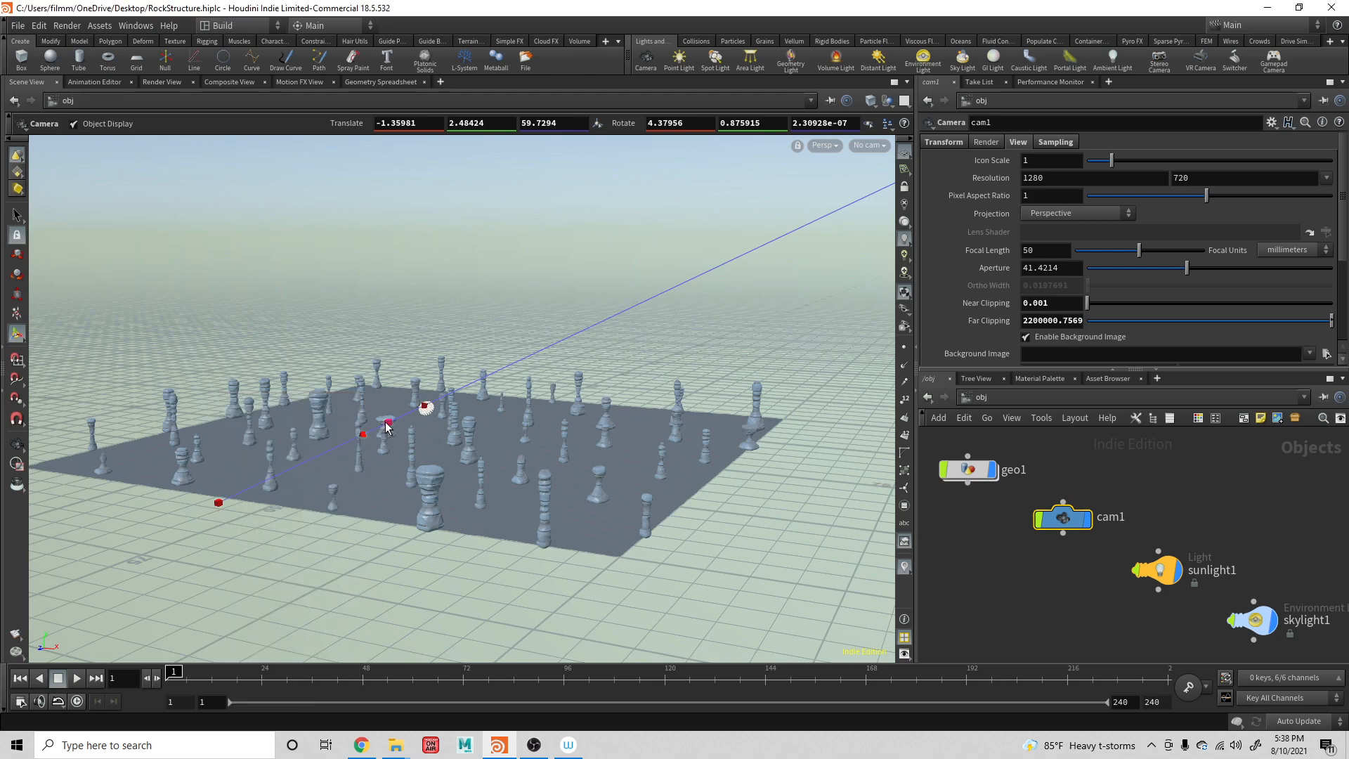
pyautogui.moveTo(363, 442); pyautogui.dragTo(420, 409)
# Open geo1 and review the settings of its grid1, color1 and scatter1 nodes
pyautogui.doubleClick(968, 470)
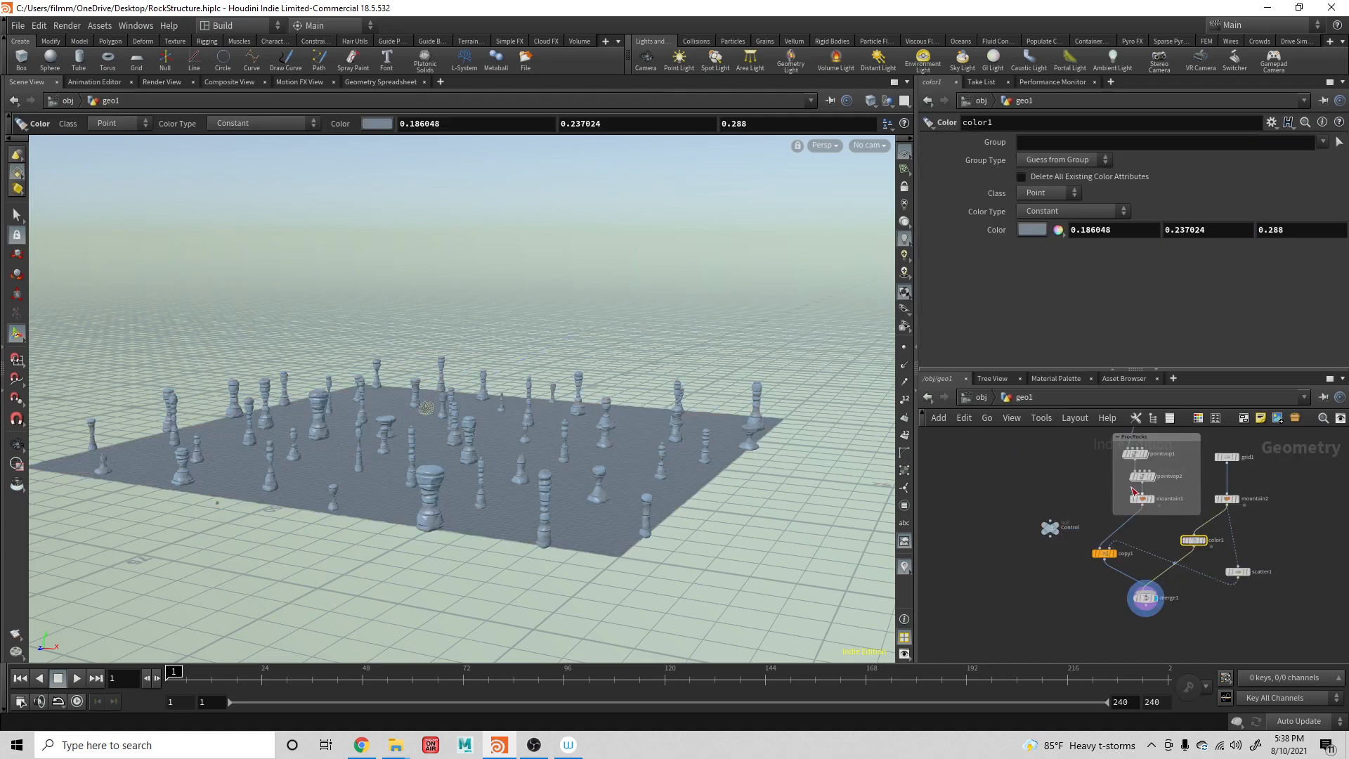
pyautogui.click(1228, 457)
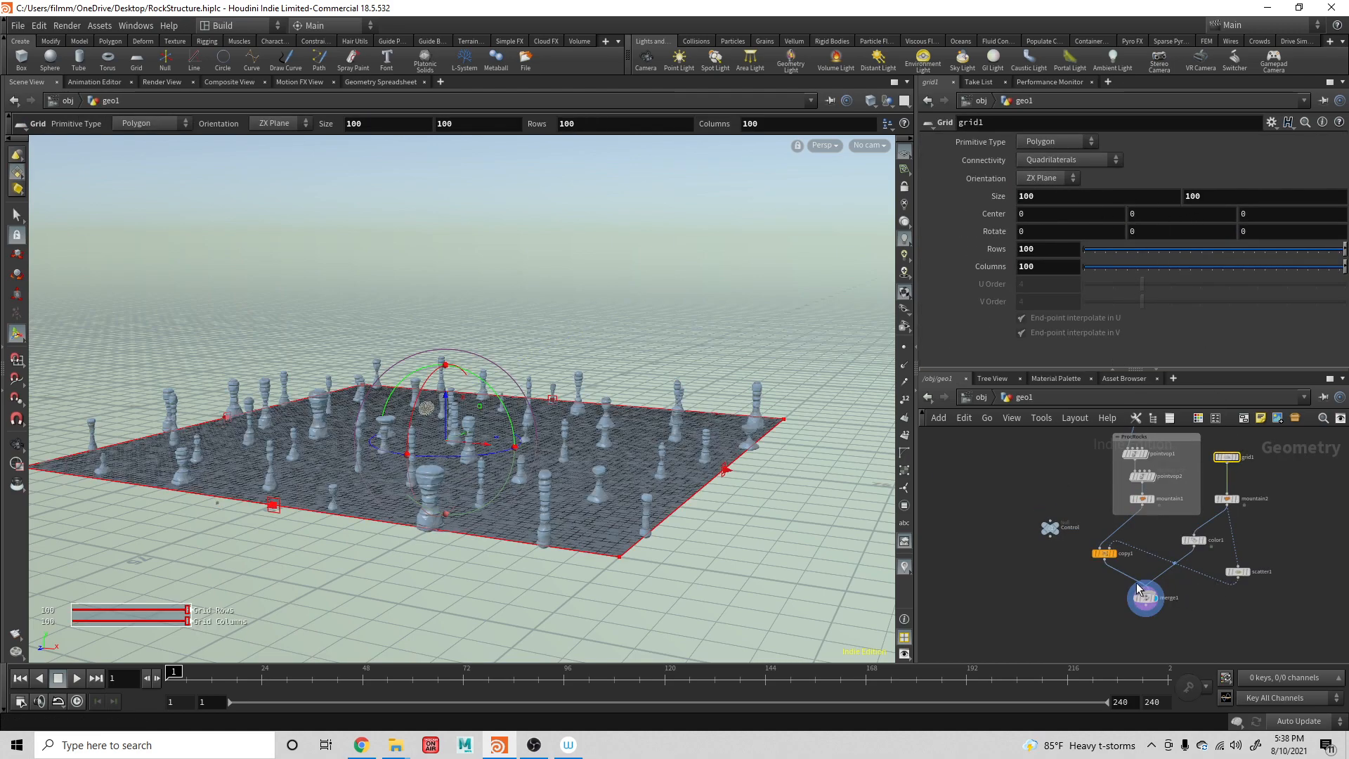
pyautogui.moveTo(1160, 610)
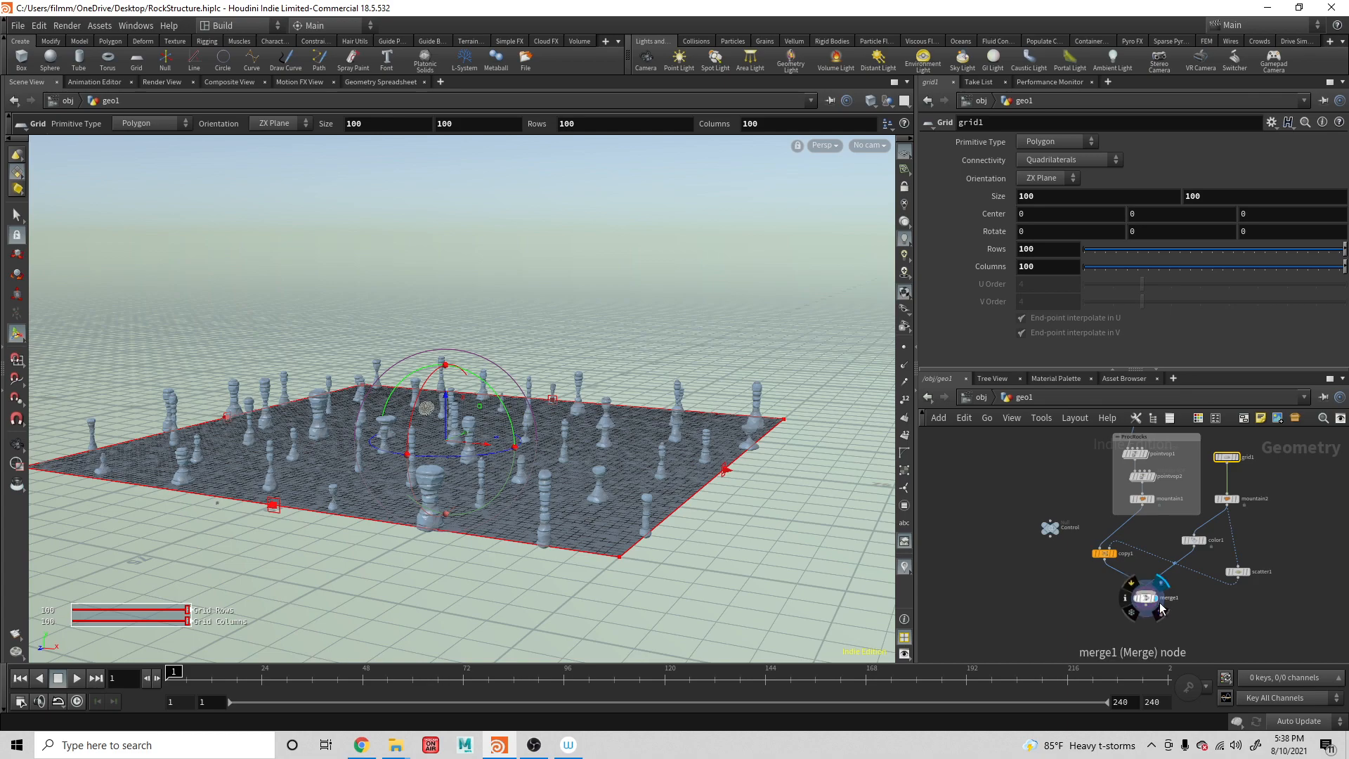
pyautogui.click(1198, 546)
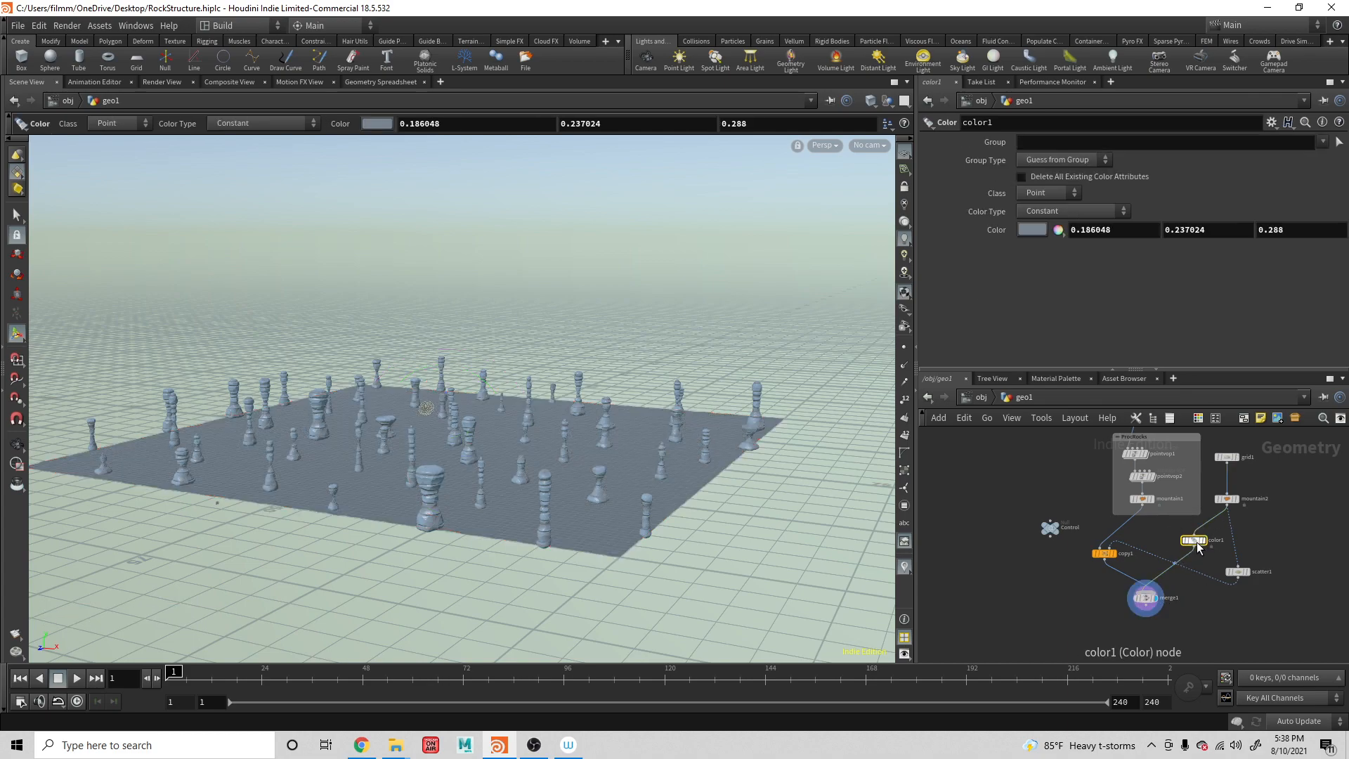
pyautogui.click(1239, 573)
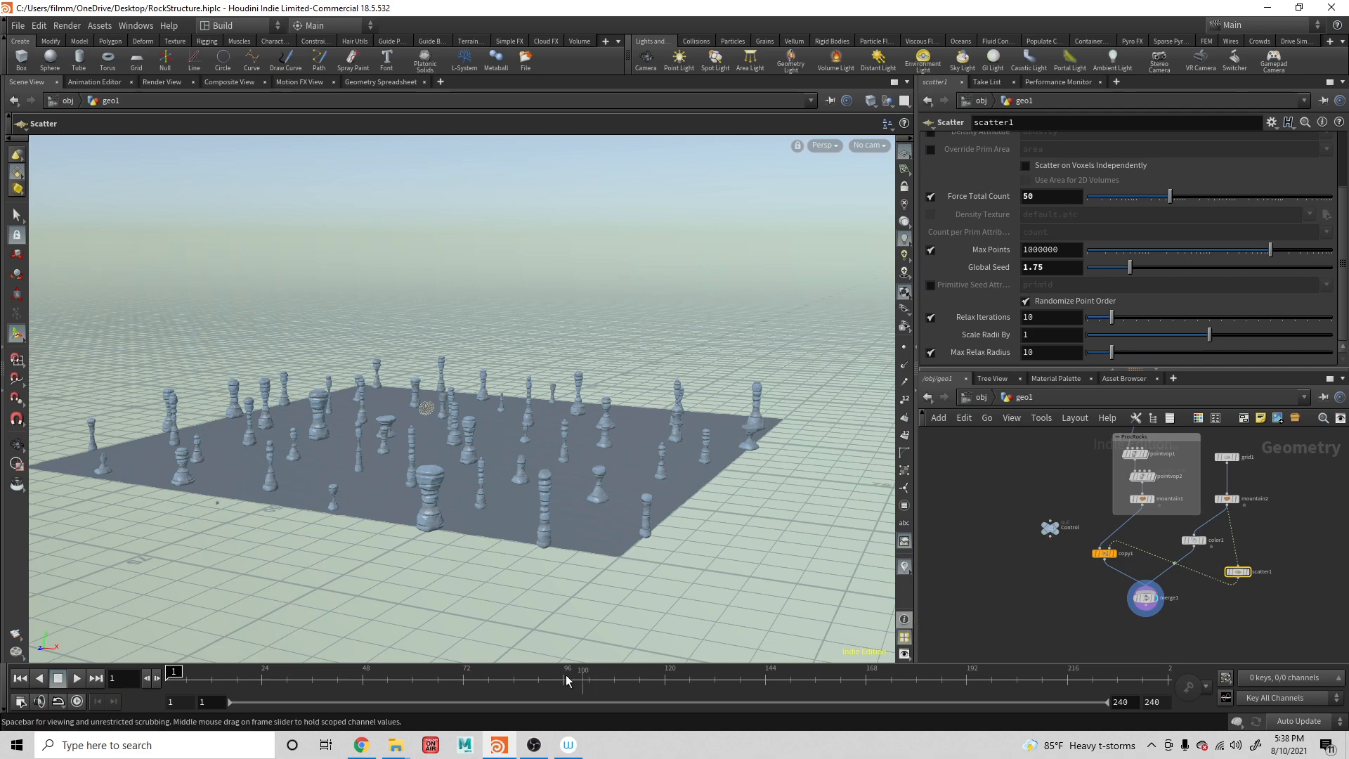
pyautogui.click(869, 145)
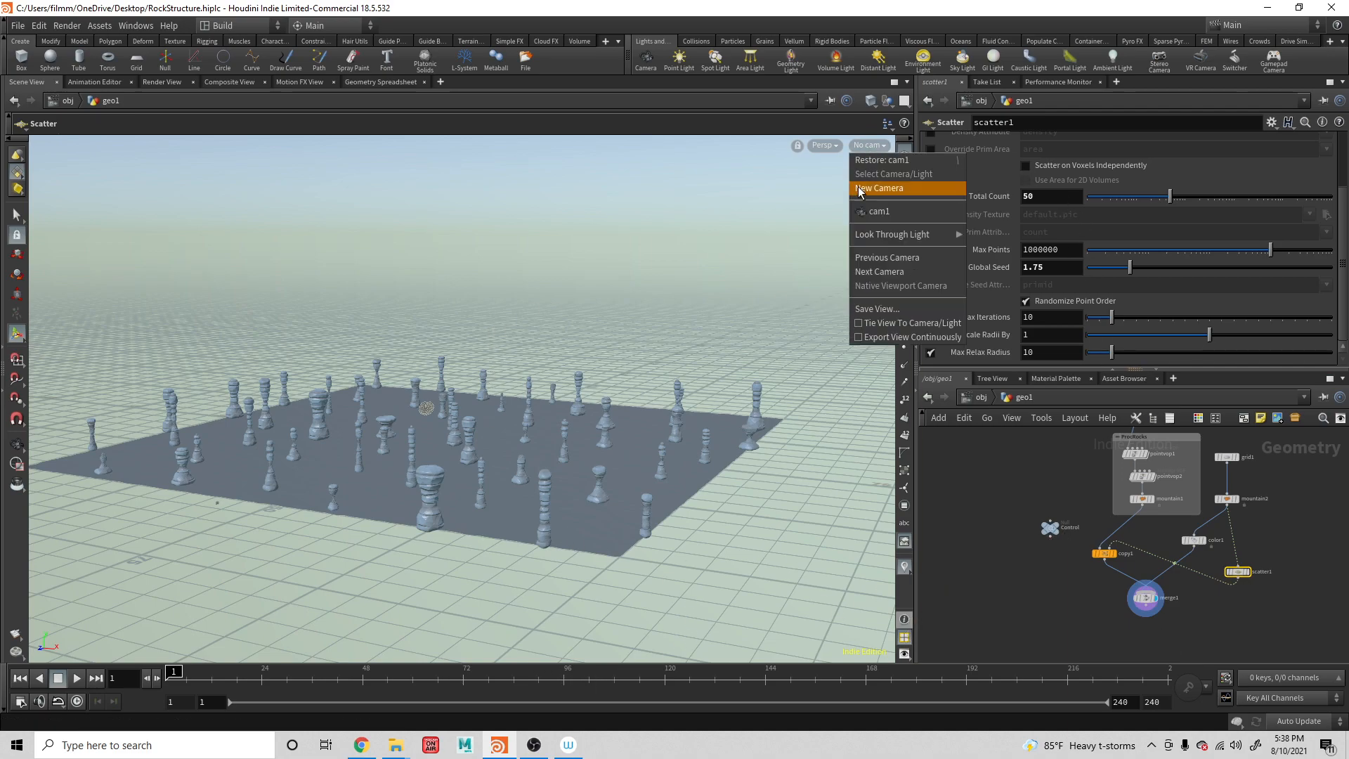
pyautogui.click(871, 214)
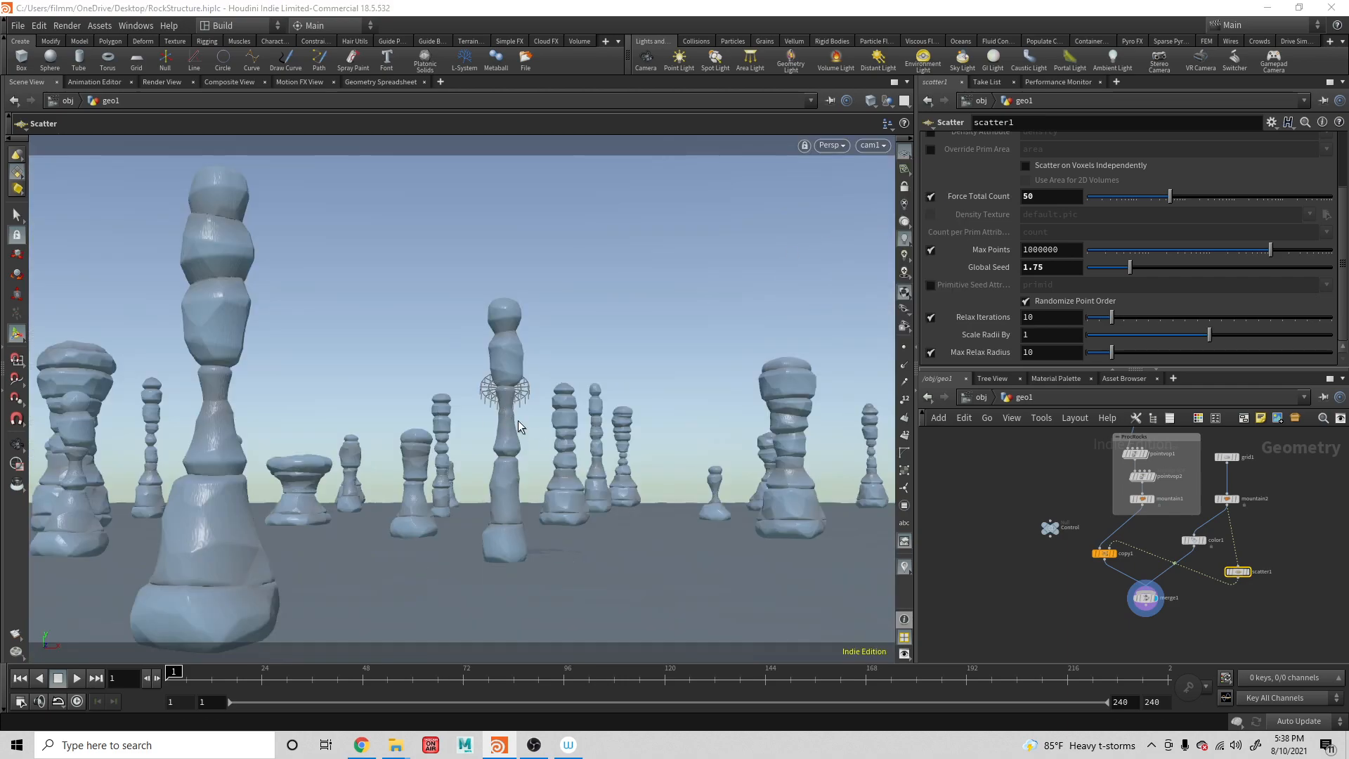
pyautogui.press('Escape')
pyautogui.moveTo(431, 463); pyautogui.dragTo(410, 467)
pyautogui.press('Escape')
pyautogui.press('f')
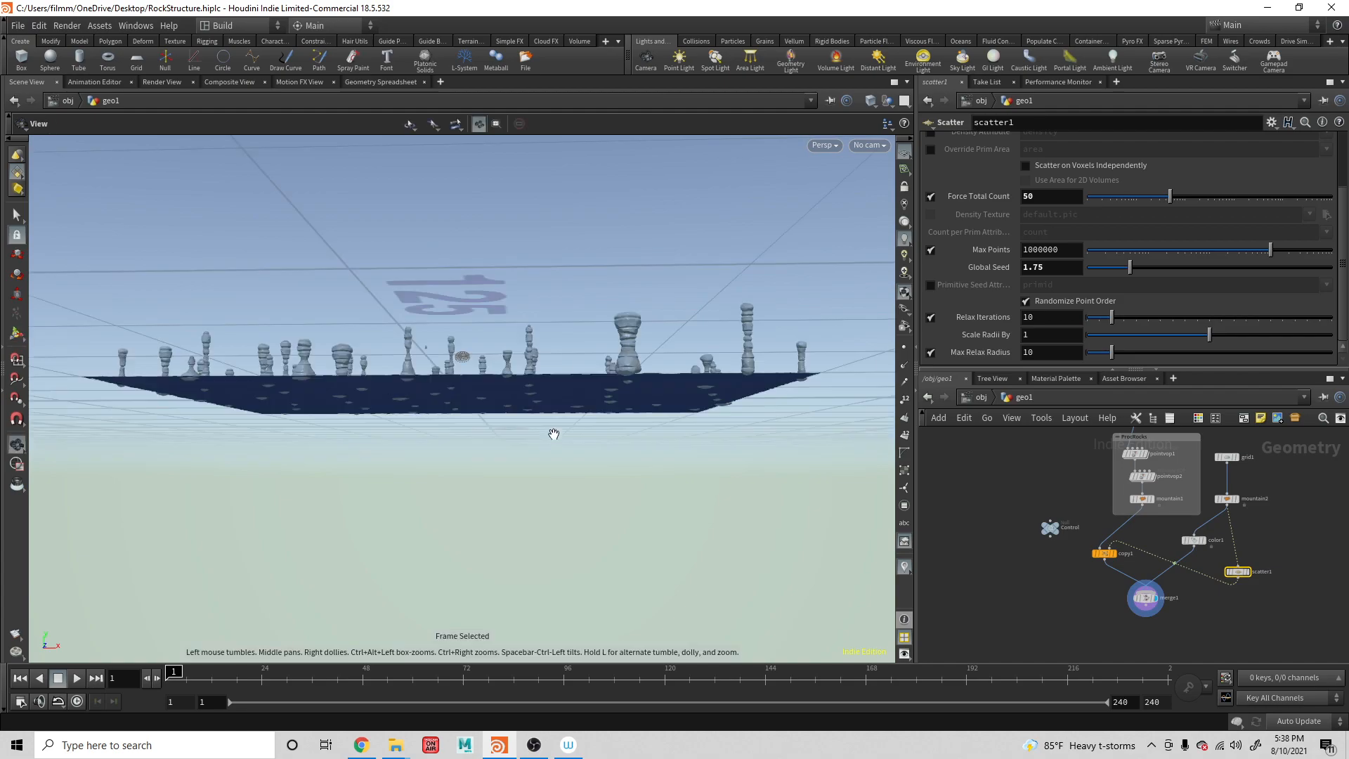
# Look through cam1 with the camera locked to the view, and reframe the shot on the rock columns
pyautogui.click(869, 145)
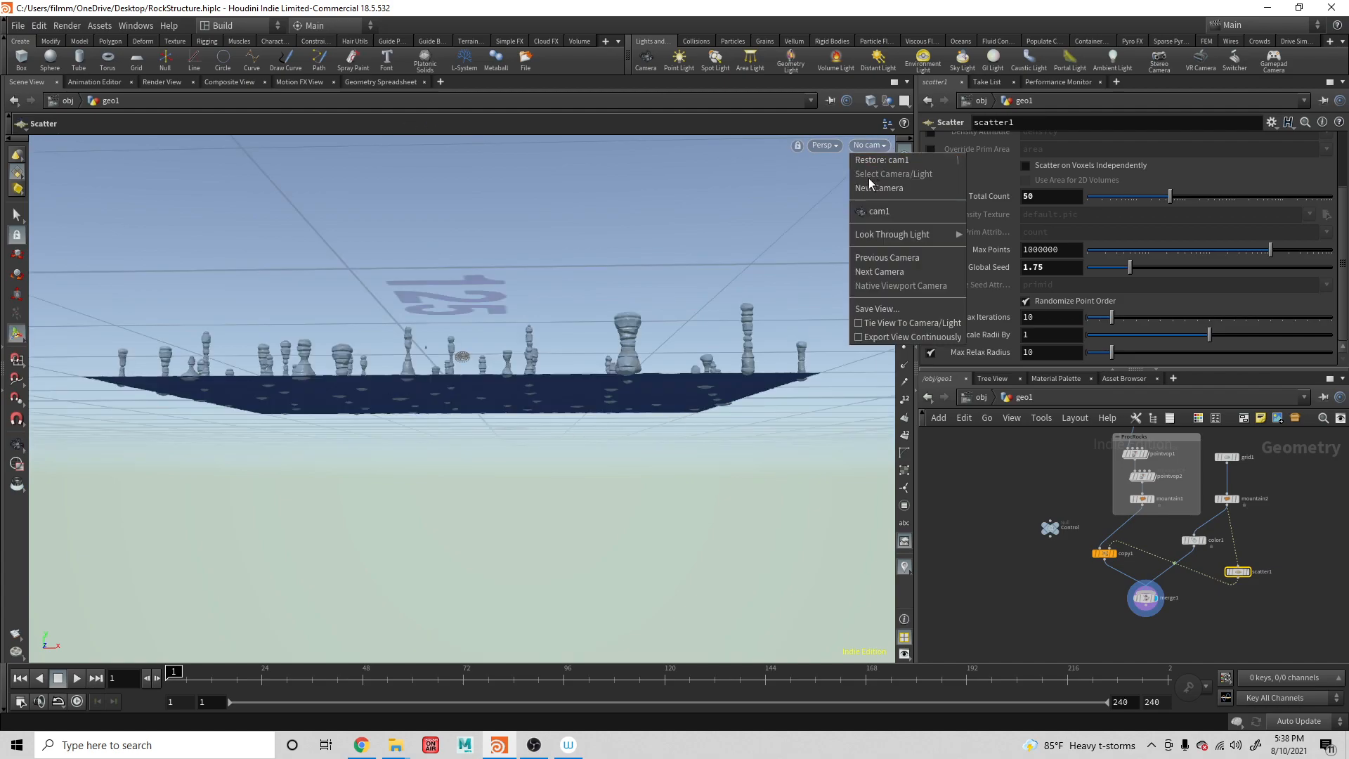
pyautogui.click(879, 211)
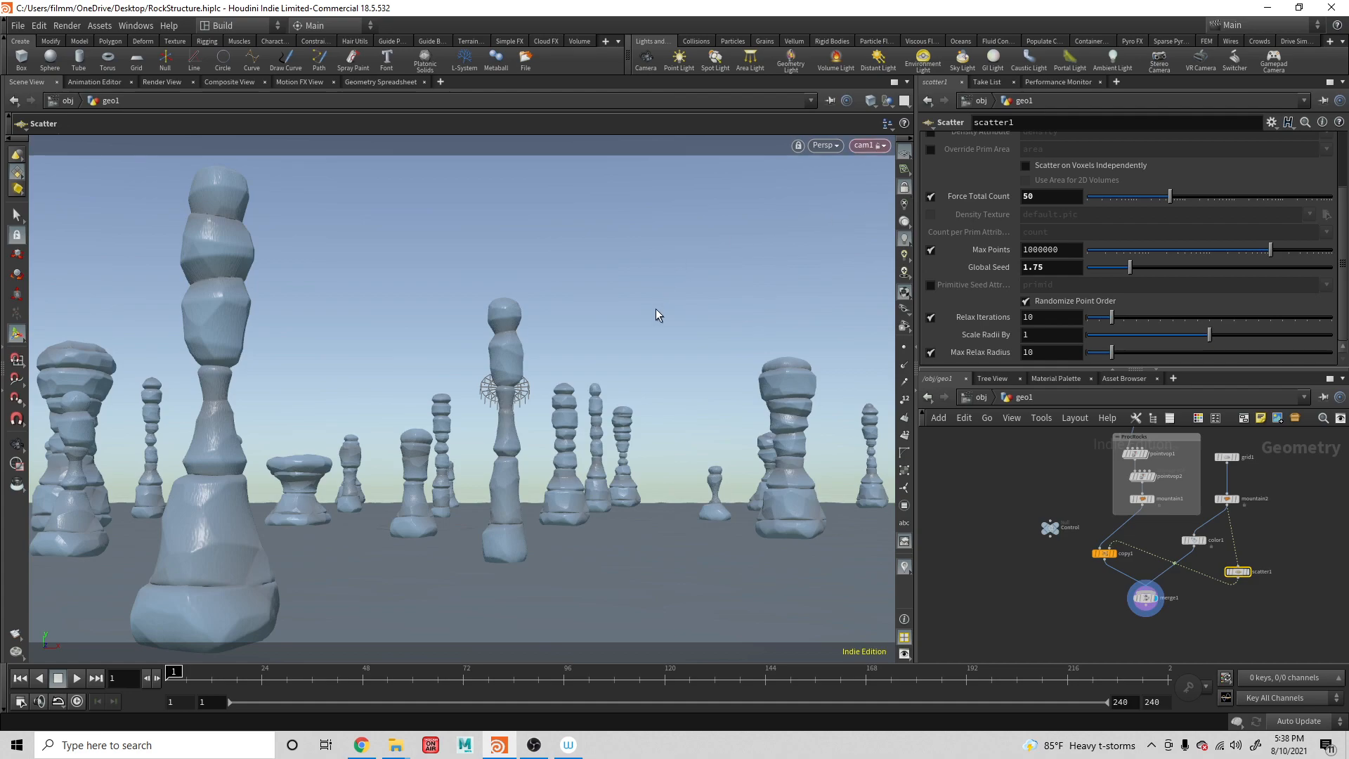
pyautogui.keyDown('alt'); pyautogui.moveTo(659, 313); pyautogui.dragTo(656, 319); pyautogui.keyUp('alt')
pyautogui.keyDown('alt'); pyautogui.moveTo(657, 319); pyautogui.dragTo(628, 277, button='middle'); pyautogui.keyUp('alt')
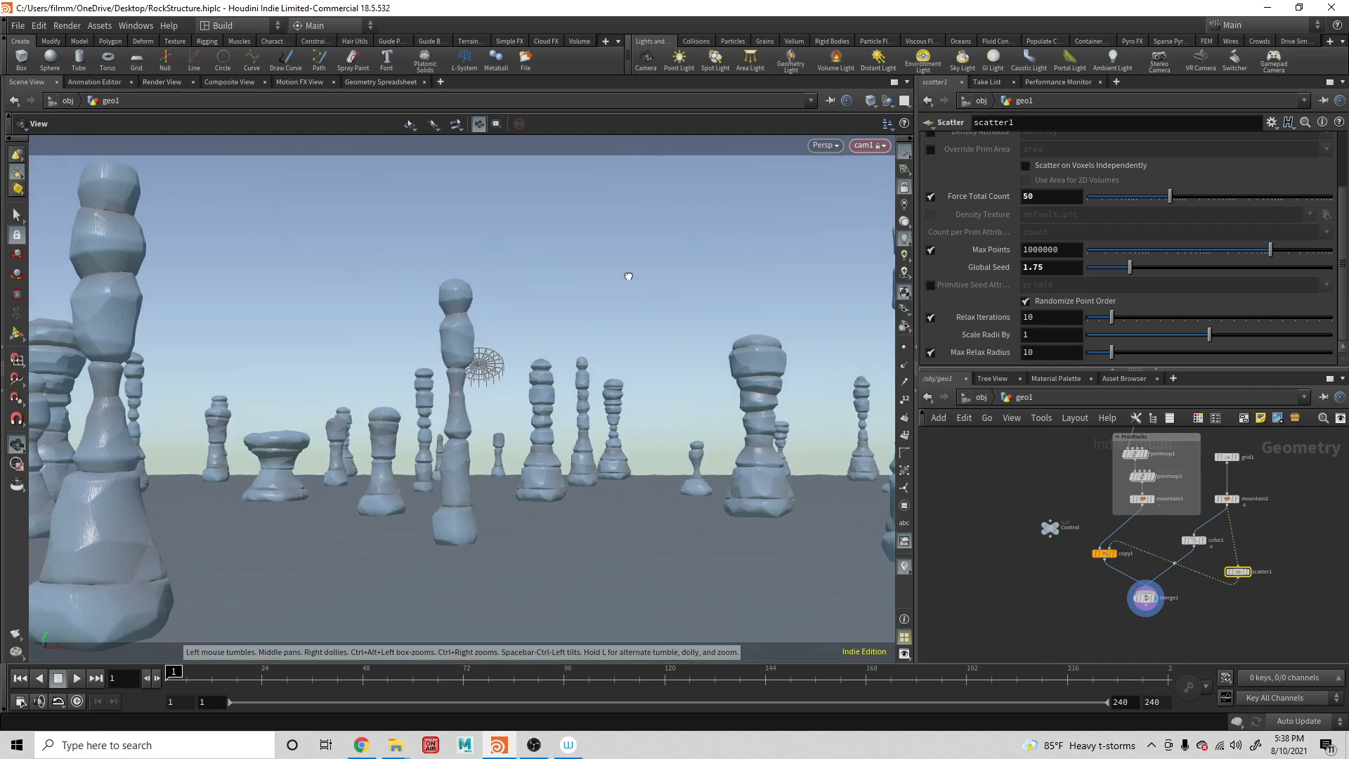
pyautogui.press('Return')
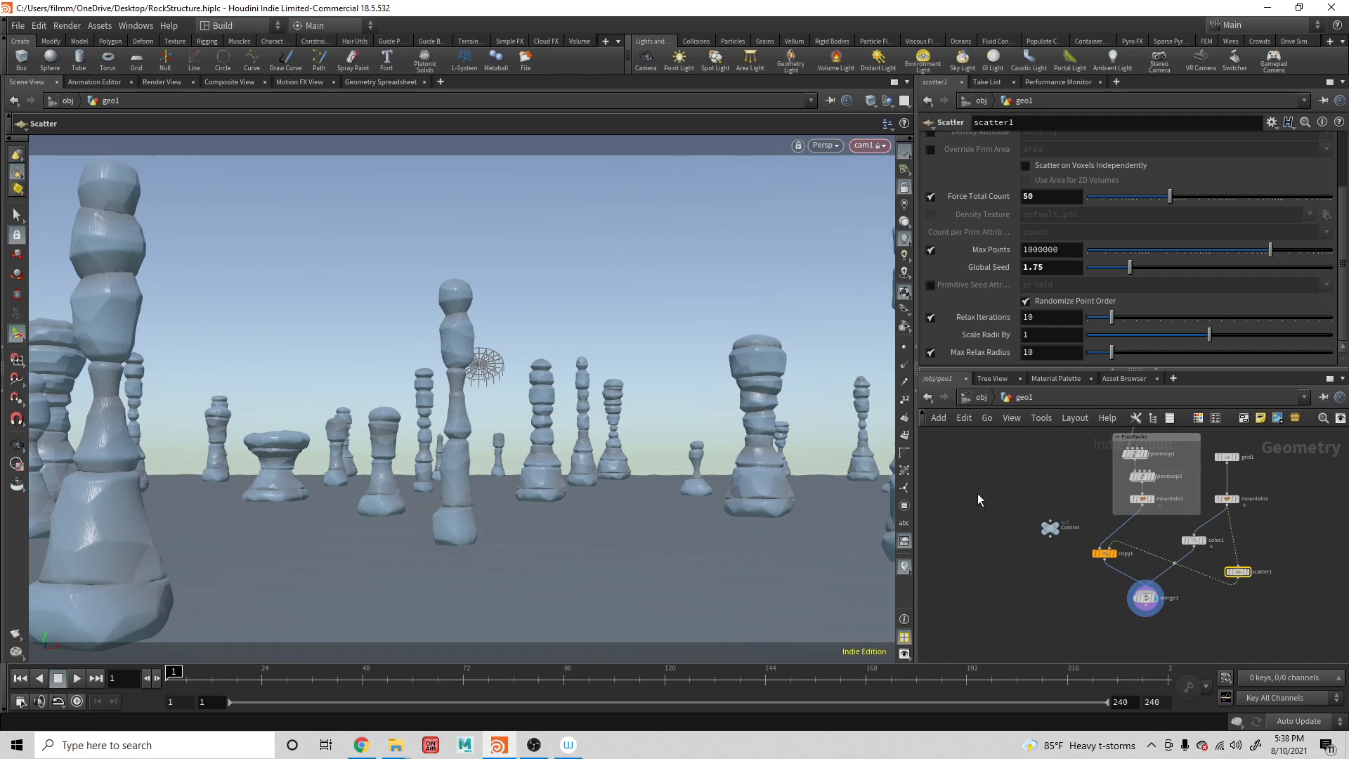
# Switch to the output network, move mantra_ipr nearer the middle of the network, and review its Images and Rendering settings
pyautogui.click(979, 397)
pyautogui.click(1025, 404)
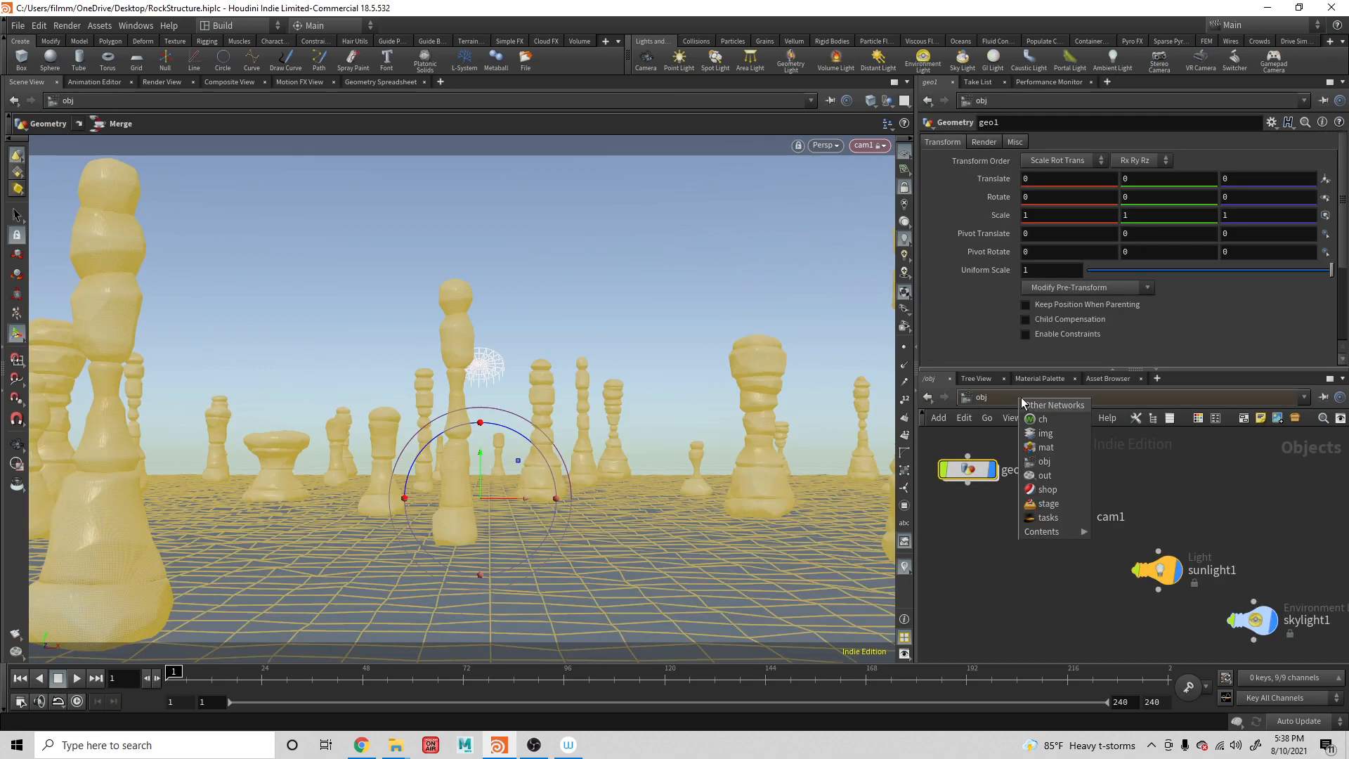
pyautogui.click(1049, 482)
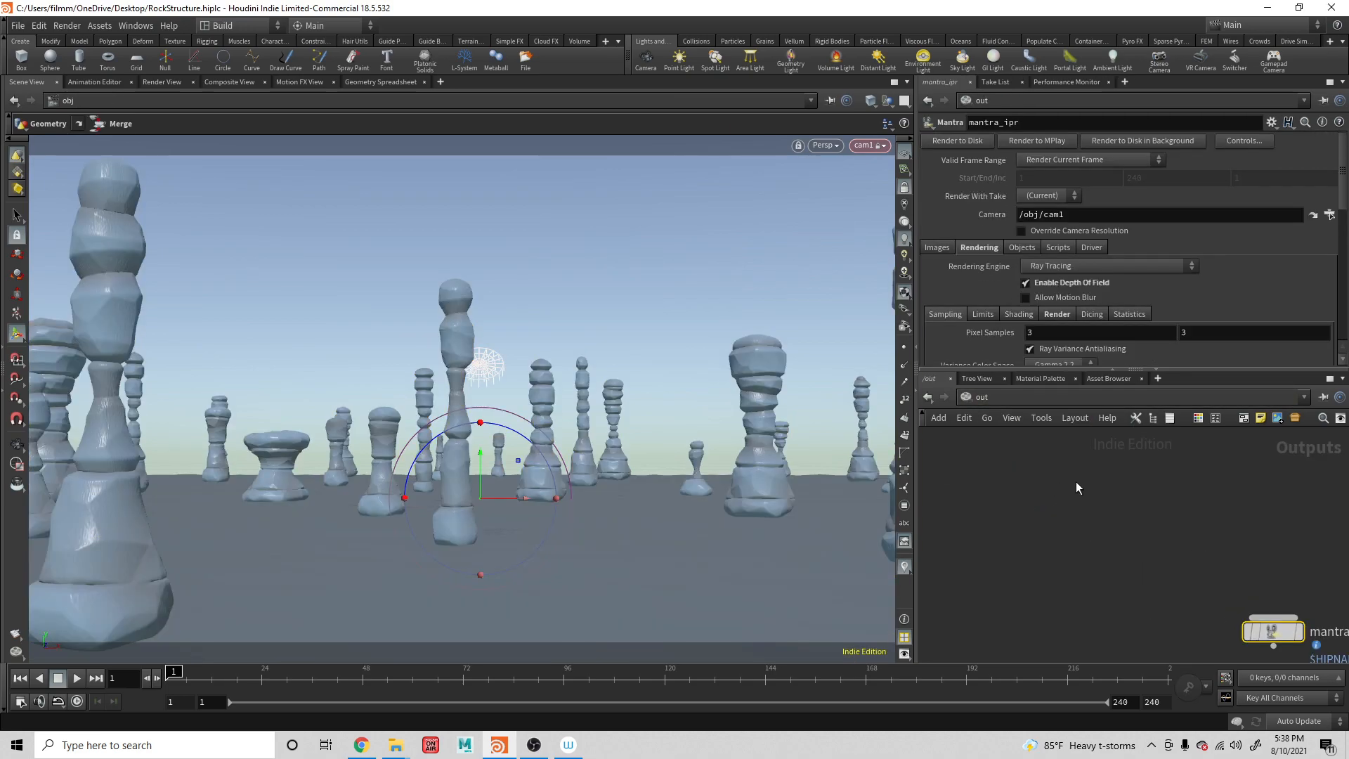
pyautogui.moveTo(1284, 628); pyautogui.dragTo(1186, 581)
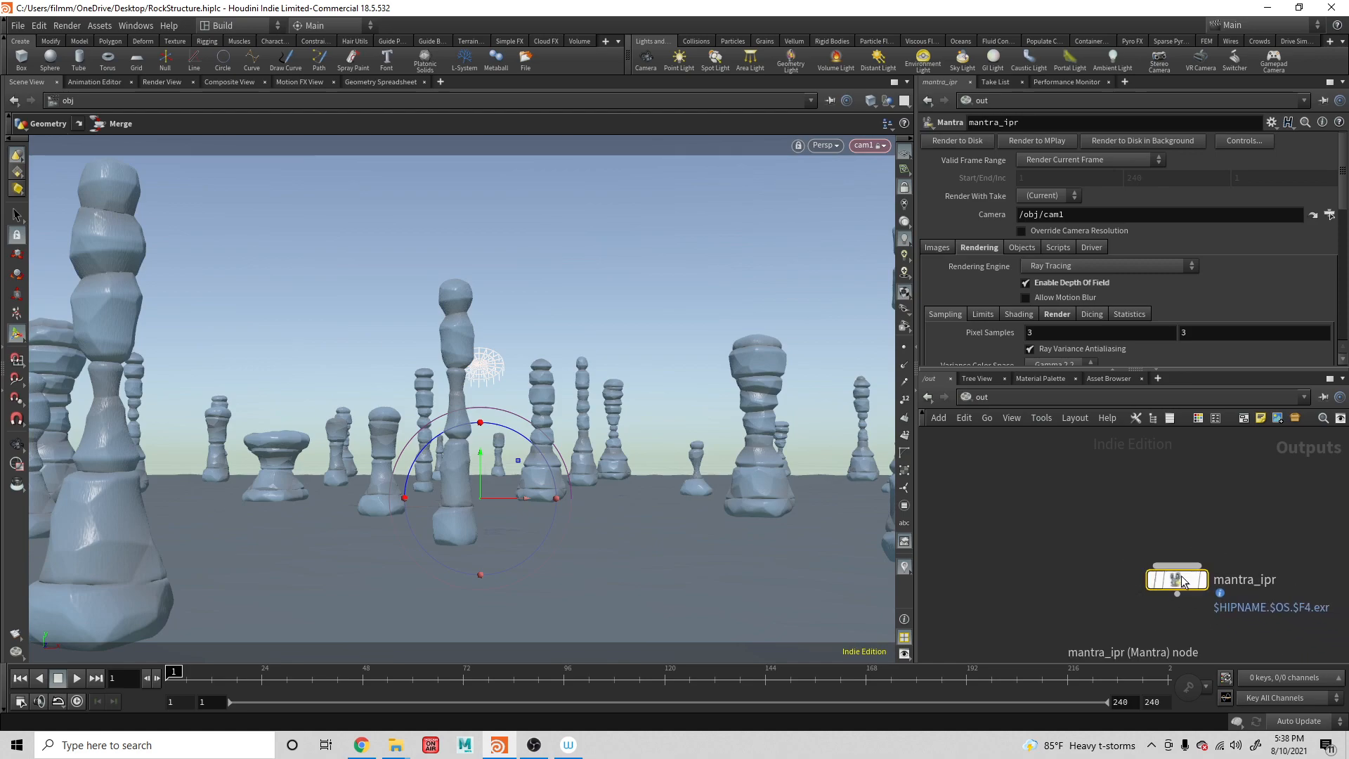
pyautogui.click(940, 250)
pyautogui.click(991, 250)
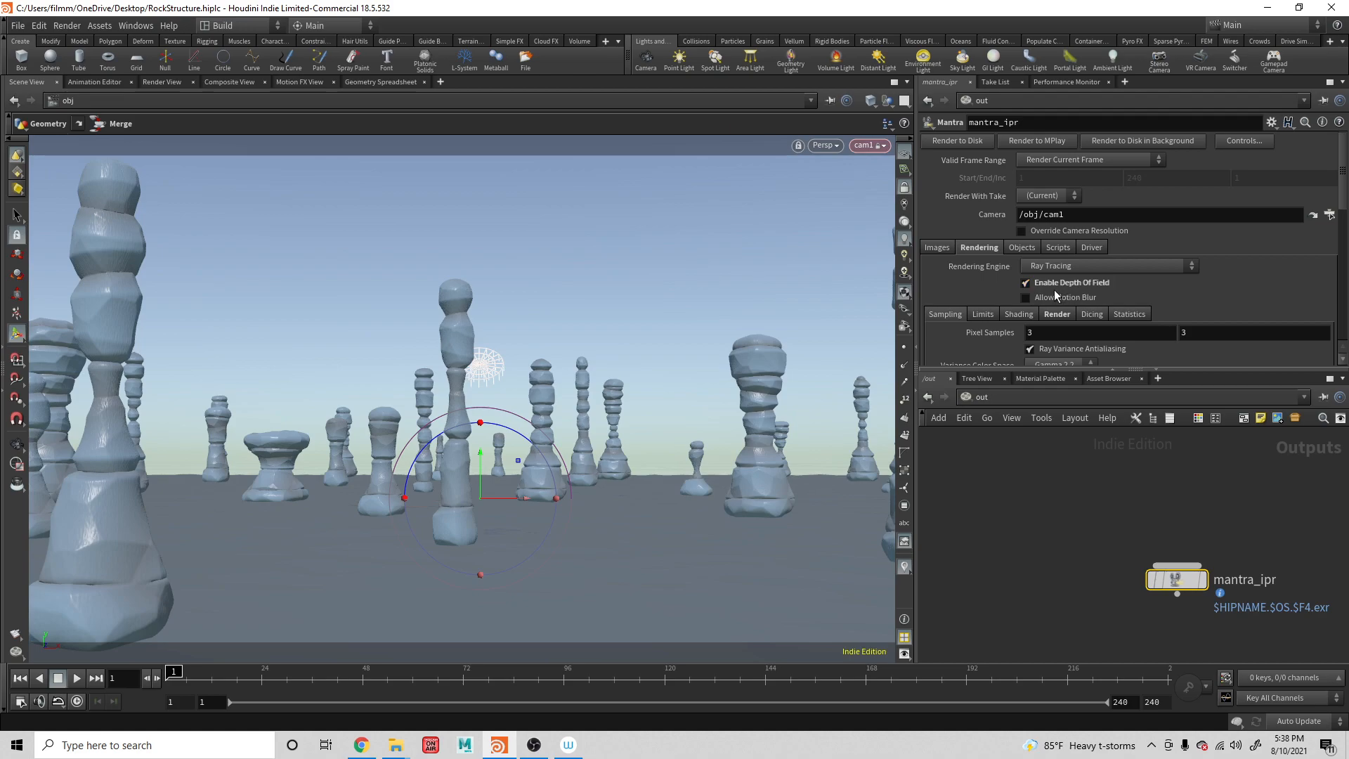
# Render the current frame to MPlay with mantra_ipr, and save the scene file
pyautogui.click(1039, 141)
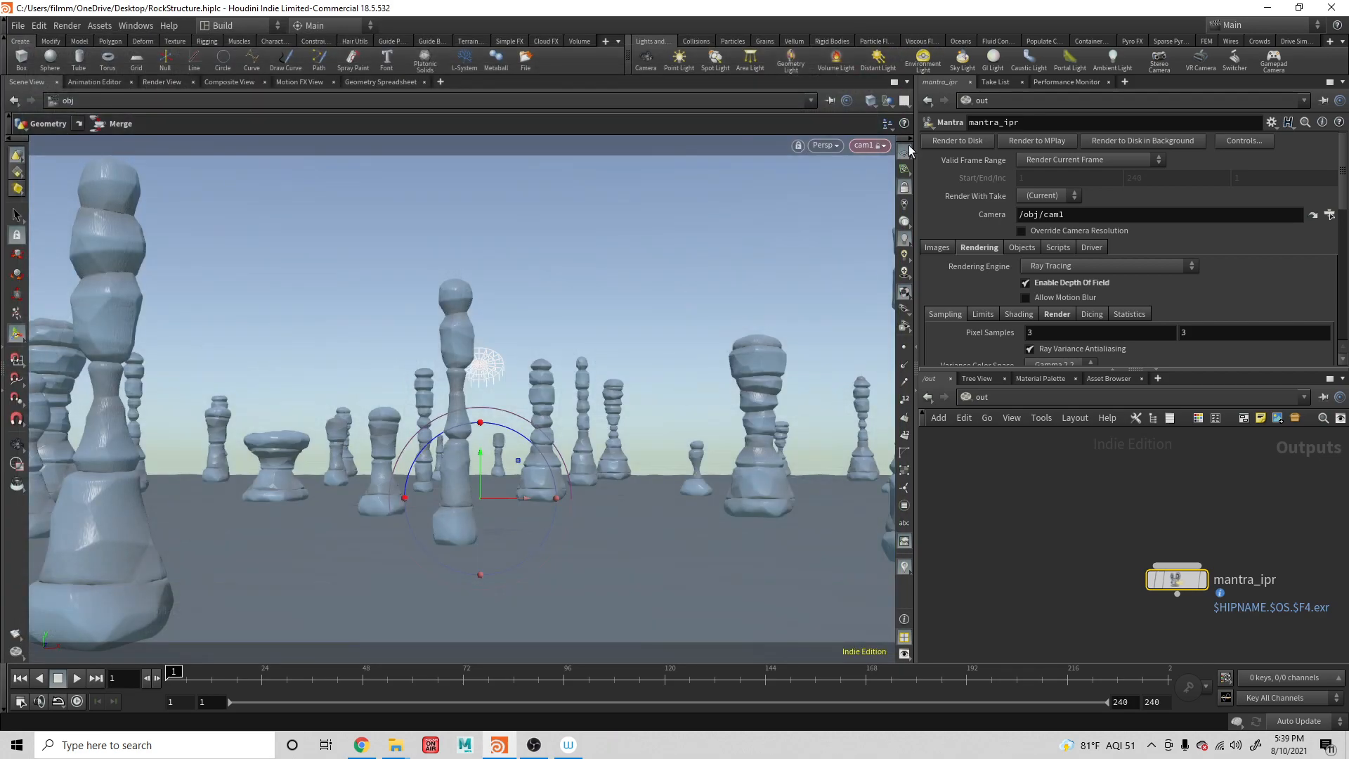
pyautogui.click(884, 40)
pyautogui.hotkey('ctrl', 's')
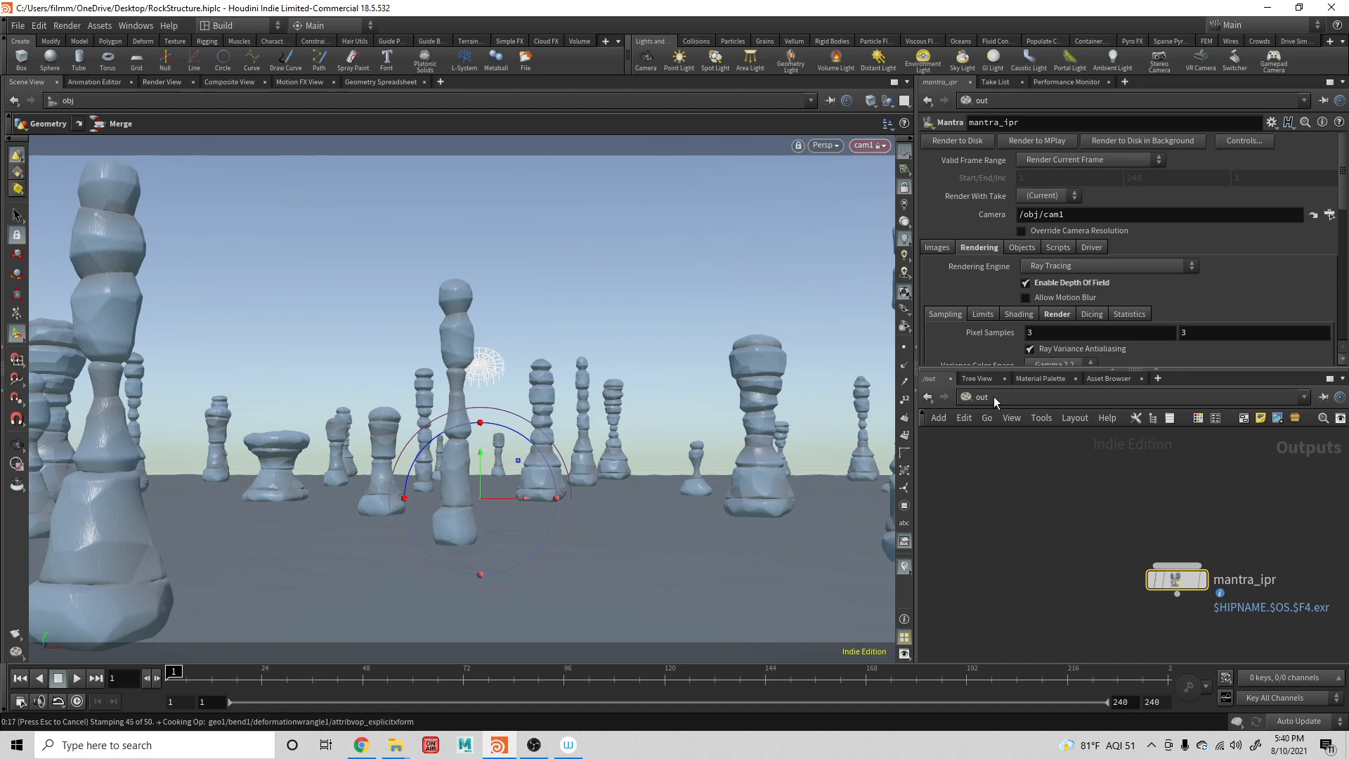
pyautogui.hotkey('ctrl', 's')
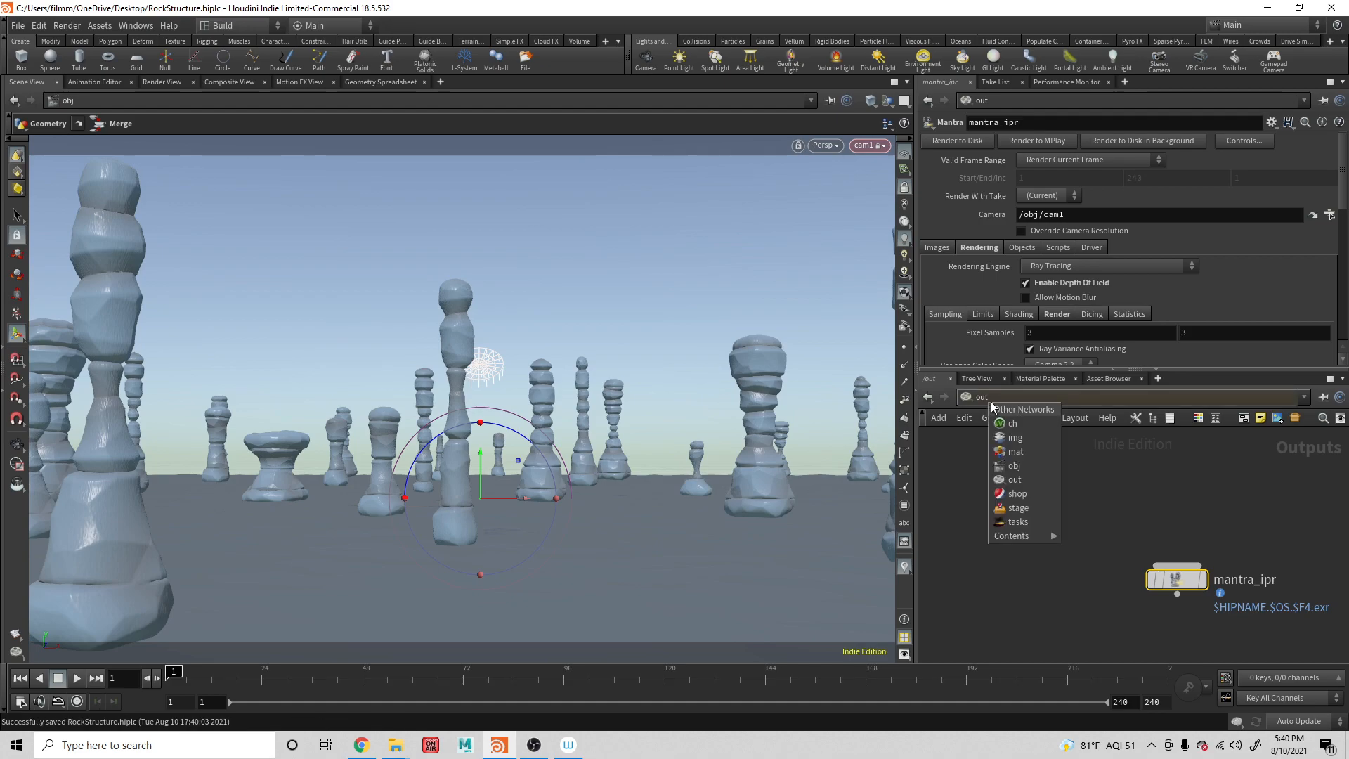
# Inside geo1, disconnect copy1 from merge1 and wire mountain1 directly into merge1 instead
pyautogui.click(1014, 465)
pyautogui.doubleClick(970, 469)
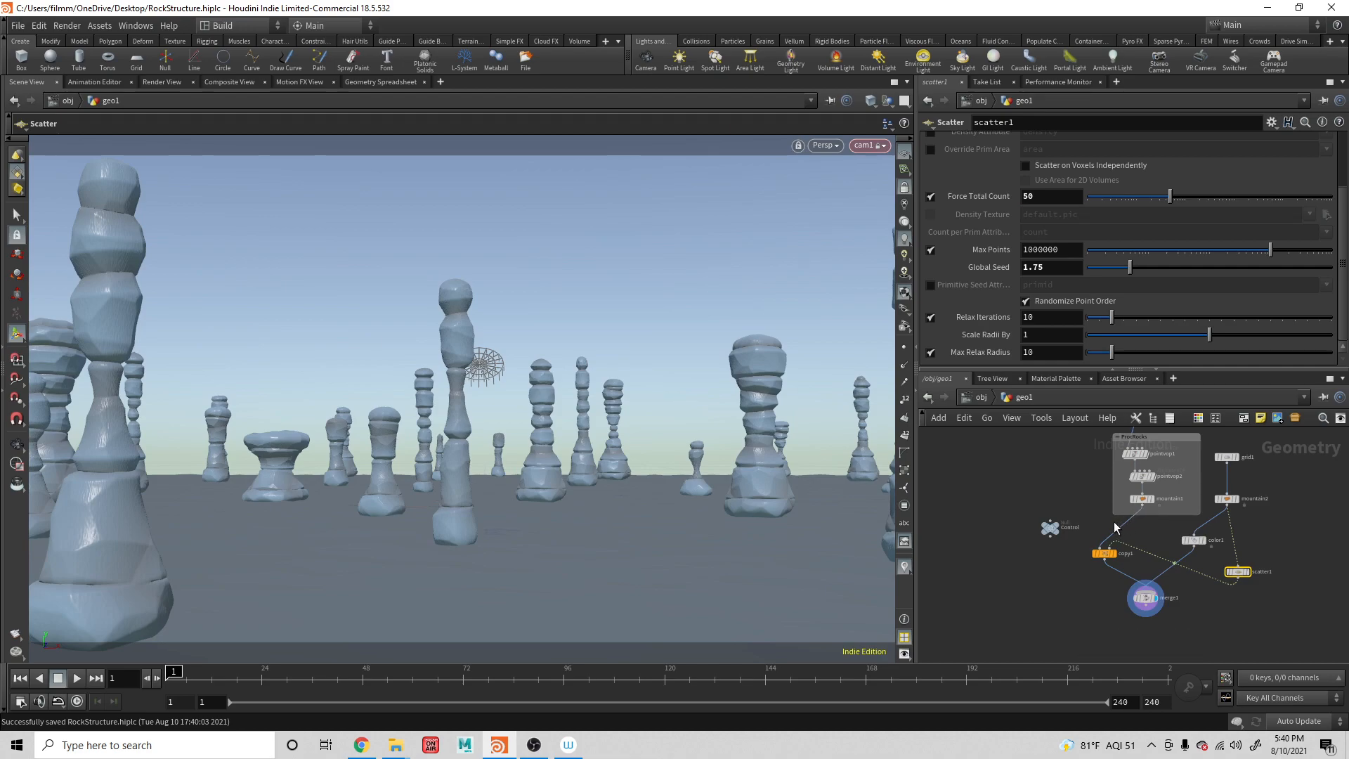
pyautogui.press('t')
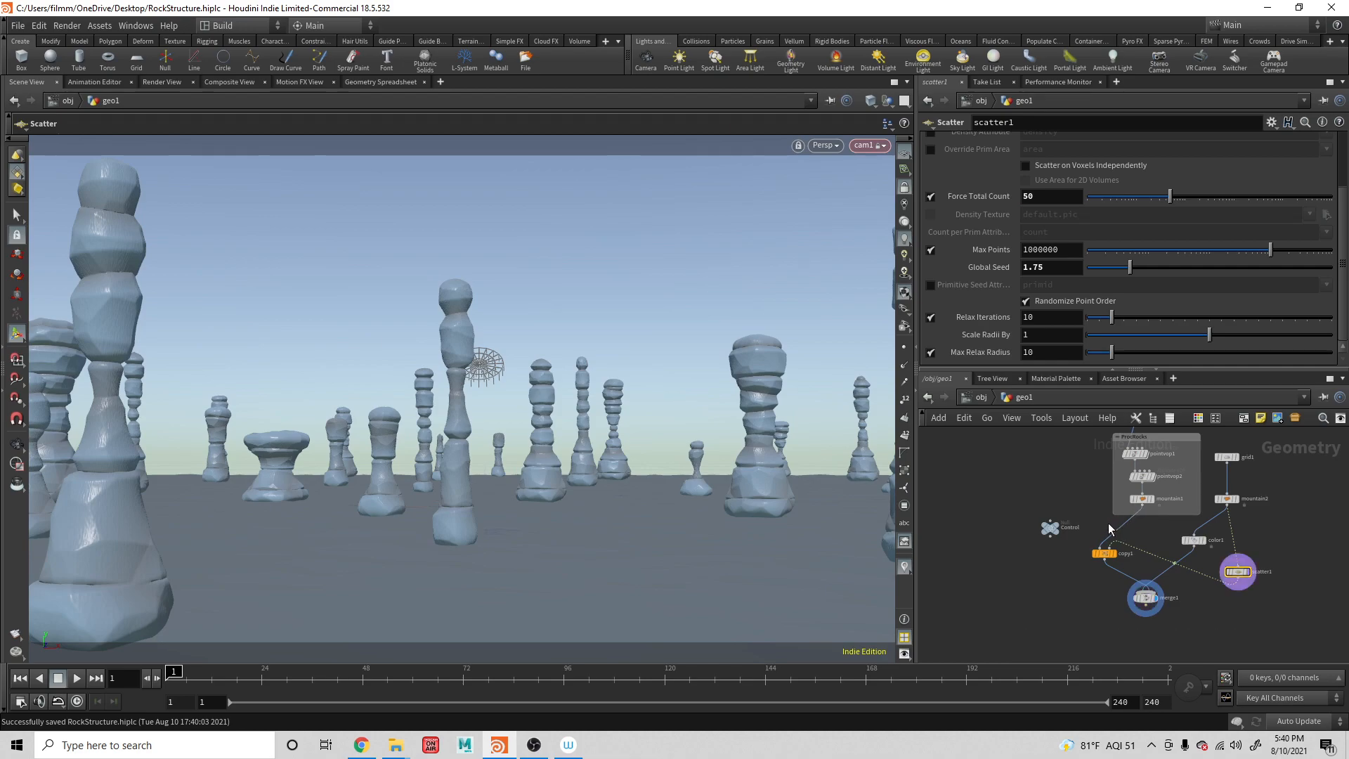
pyautogui.click(1140, 589)
pyautogui.click(1200, 589)
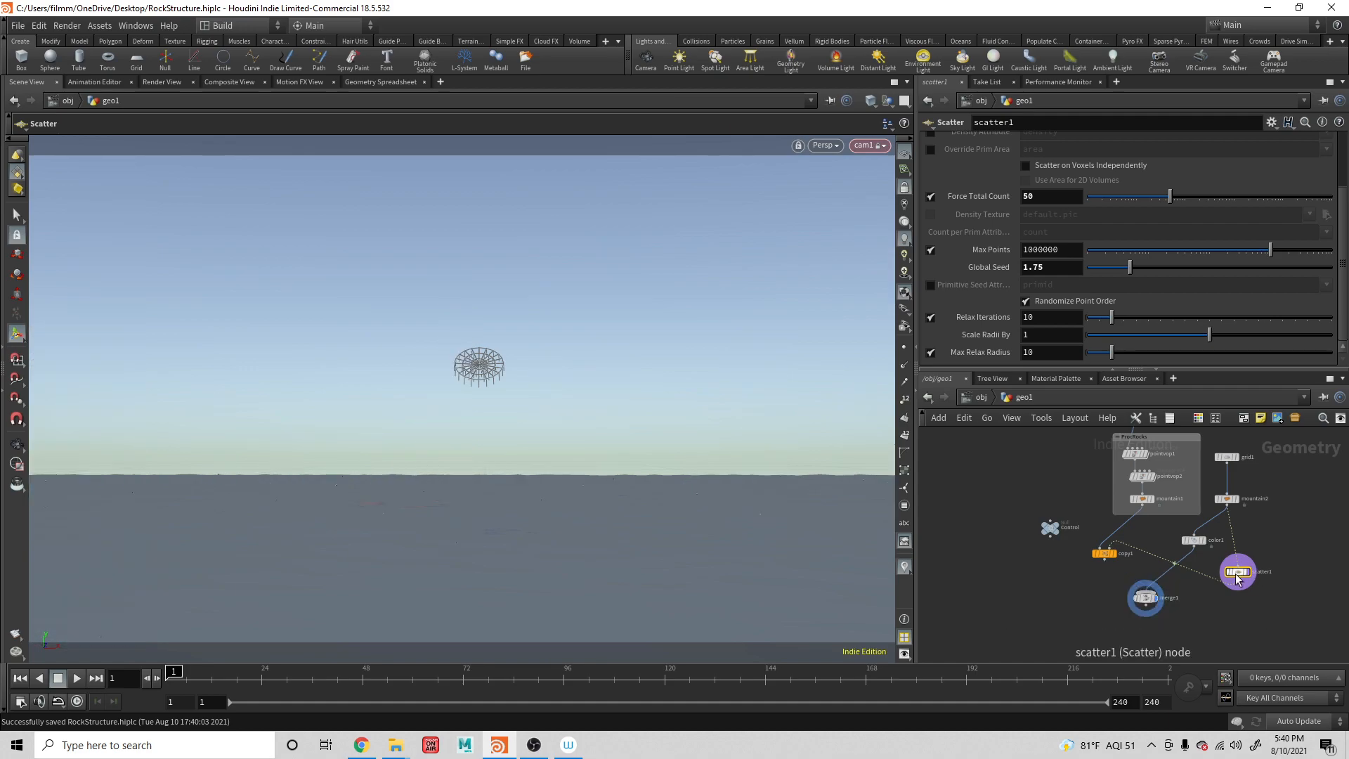
pyautogui.press('y')
pyautogui.moveTo(1128, 522); pyautogui.dragTo(1147, 586)
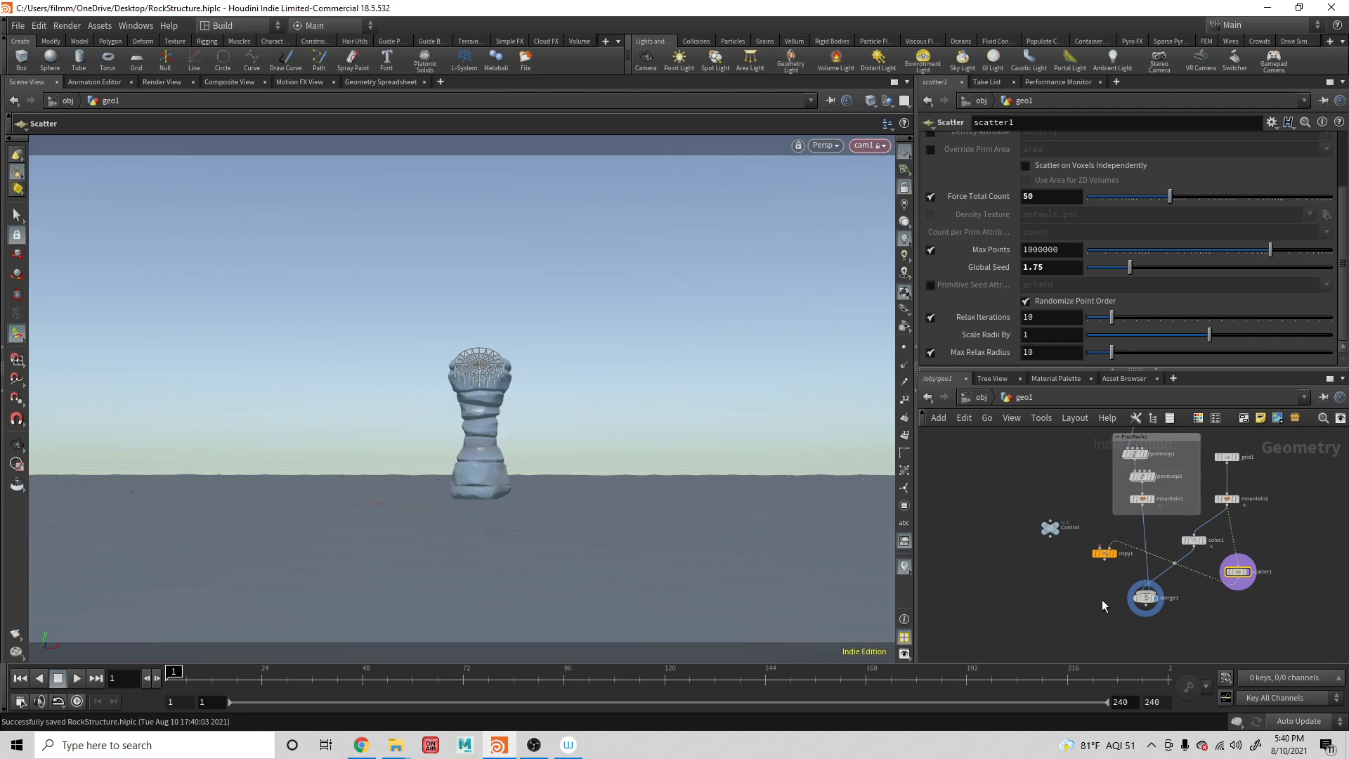
# Inspect the single rock column up close, and move the Basic Shape network box up to widen the gap below it
pyautogui.press('Escape')
pyautogui.moveTo(800, 417); pyautogui.dragTo(642, 469)
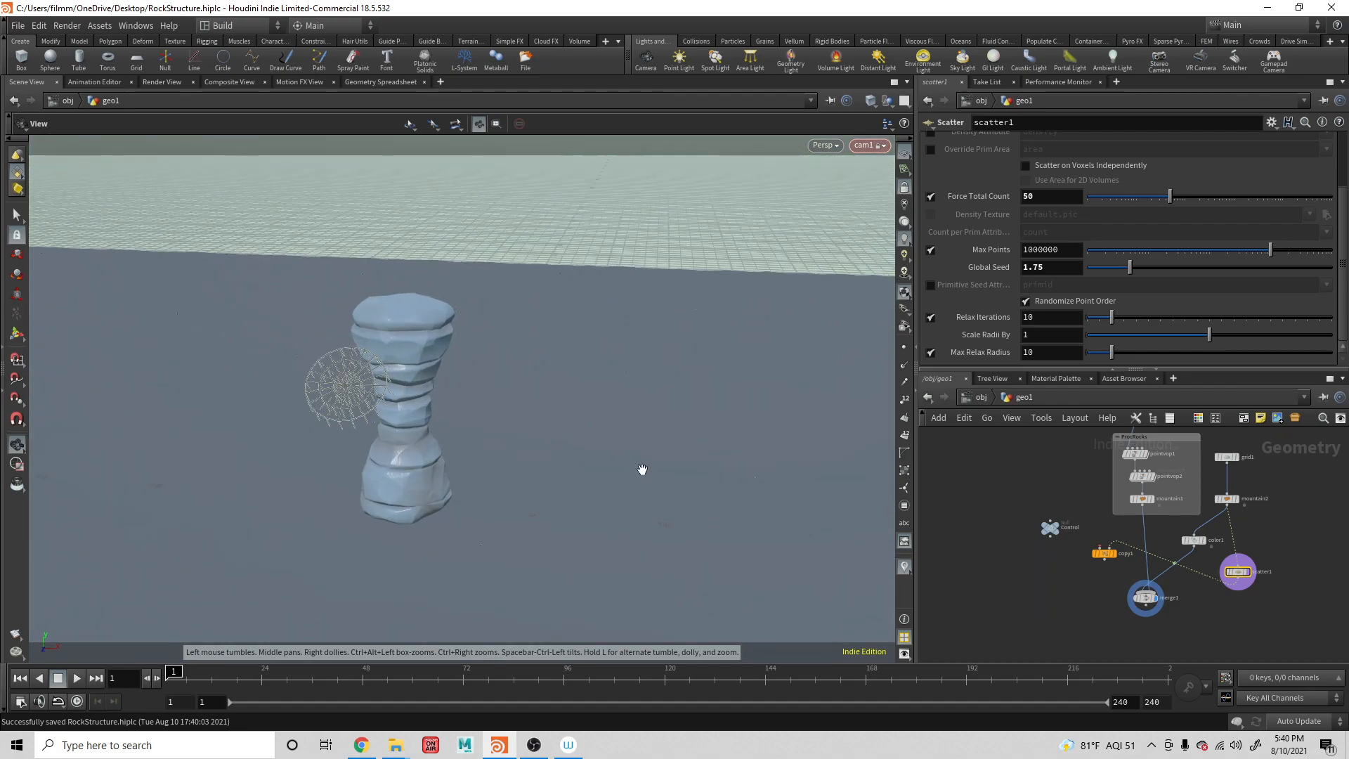
pyautogui.scroll(2, 642, 469)
pyautogui.moveTo(1060, 494); pyautogui.dragTo(1057, 574, button='middle')
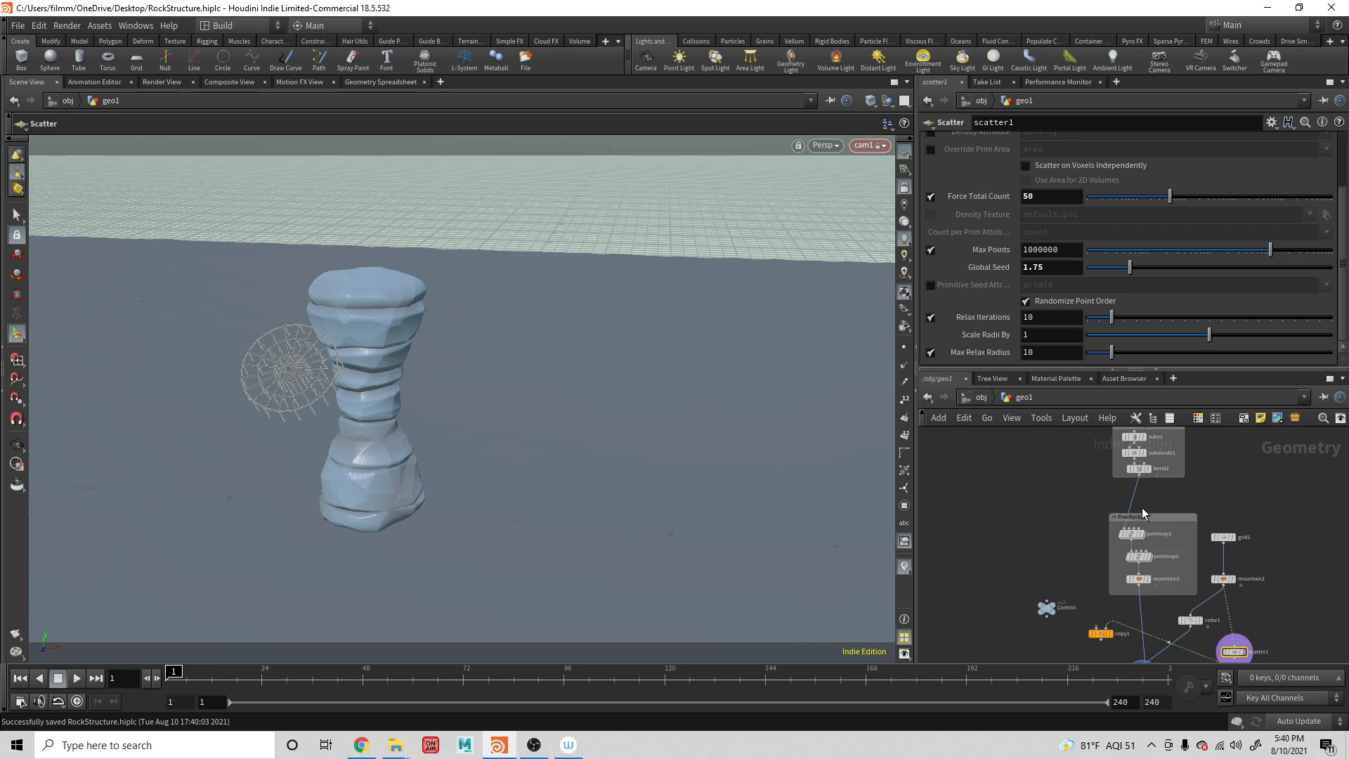
pyautogui.moveTo(1150, 488); pyautogui.dragTo(1167, 541, button='middle')
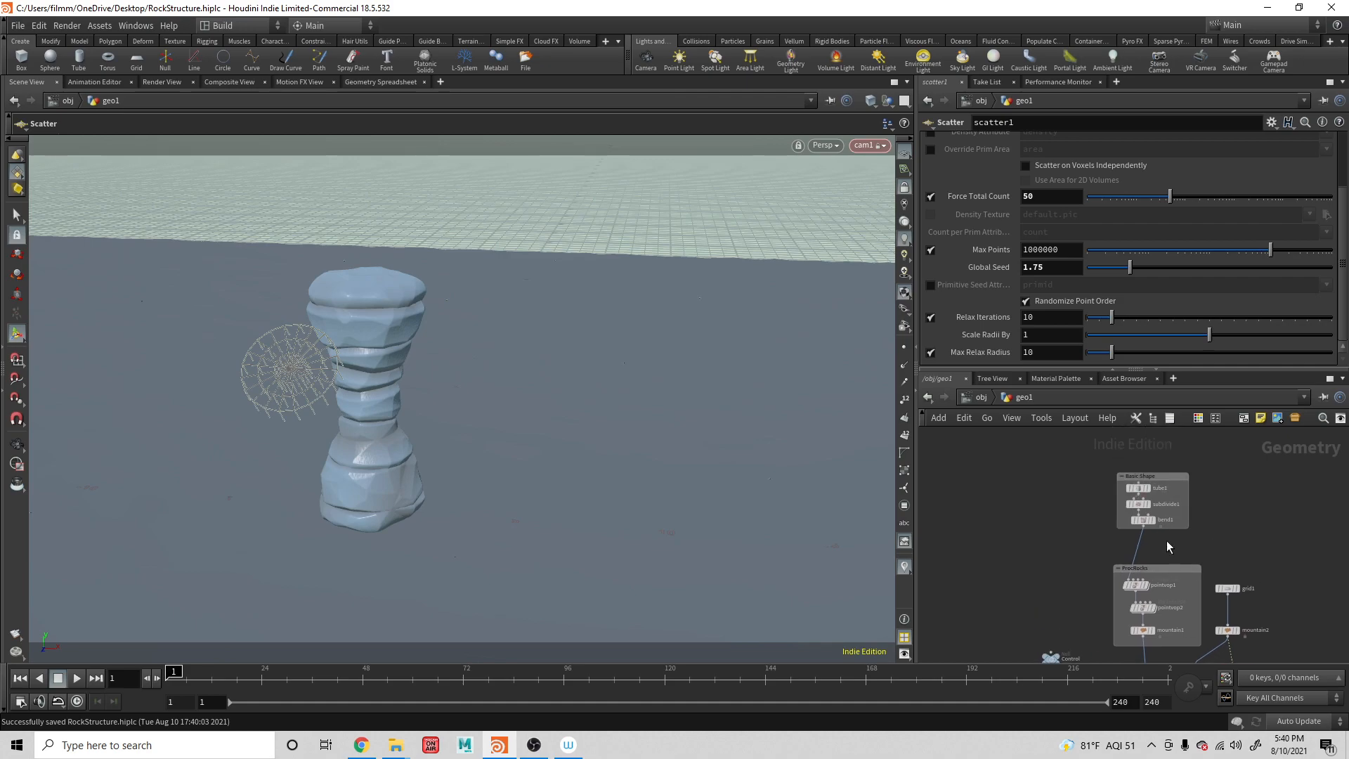
pyautogui.moveTo(1155, 476); pyautogui.dragTo(1151, 433)
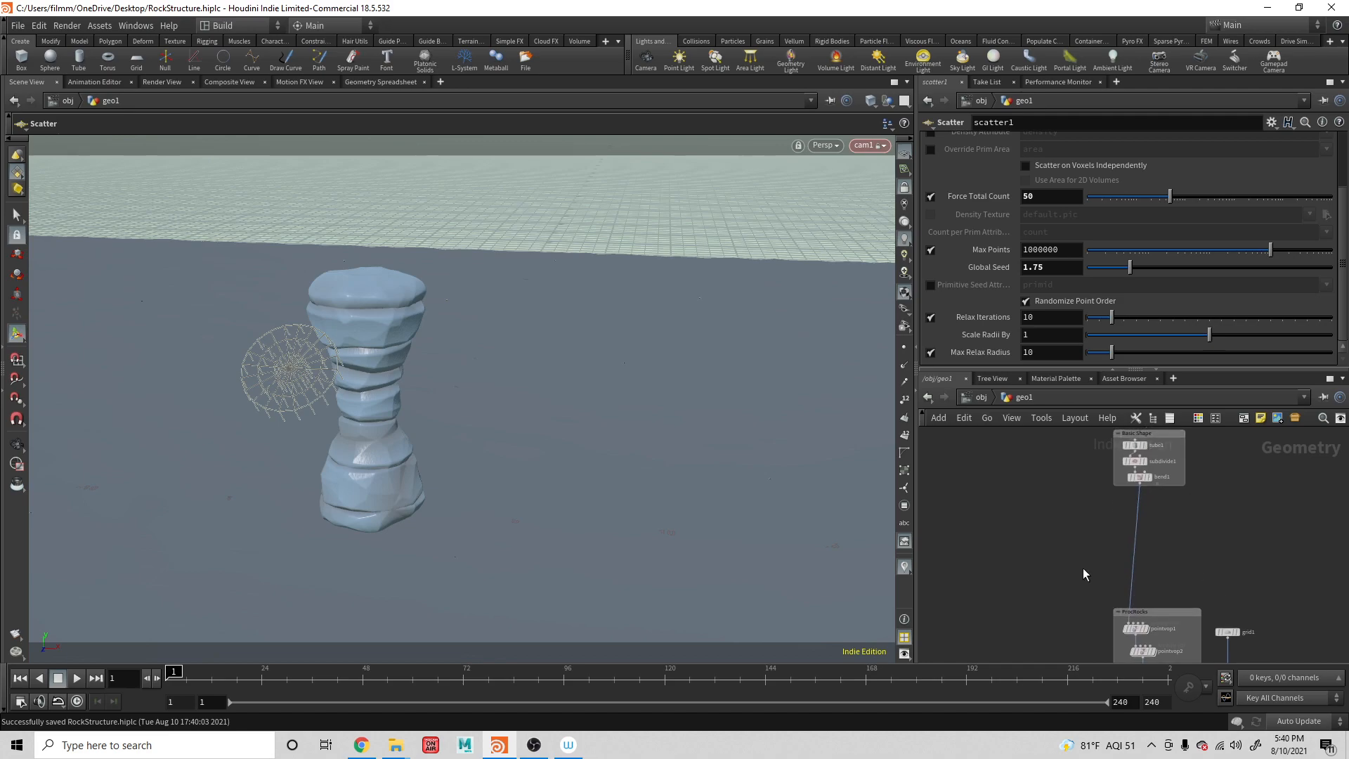
# Add a Torus node and place it beside the Basic Shape network box
pyautogui.press('Tab')
pyautogui.write('t')
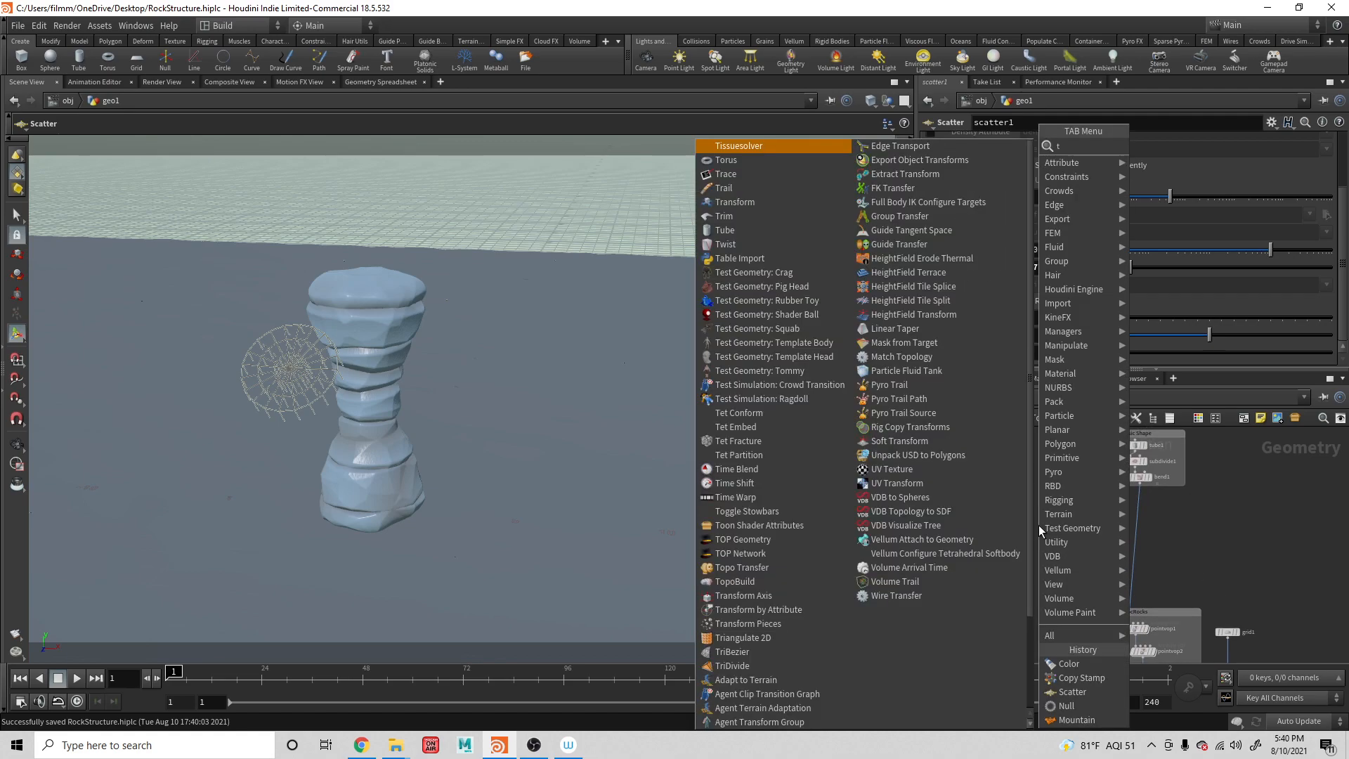
pyautogui.write('o')
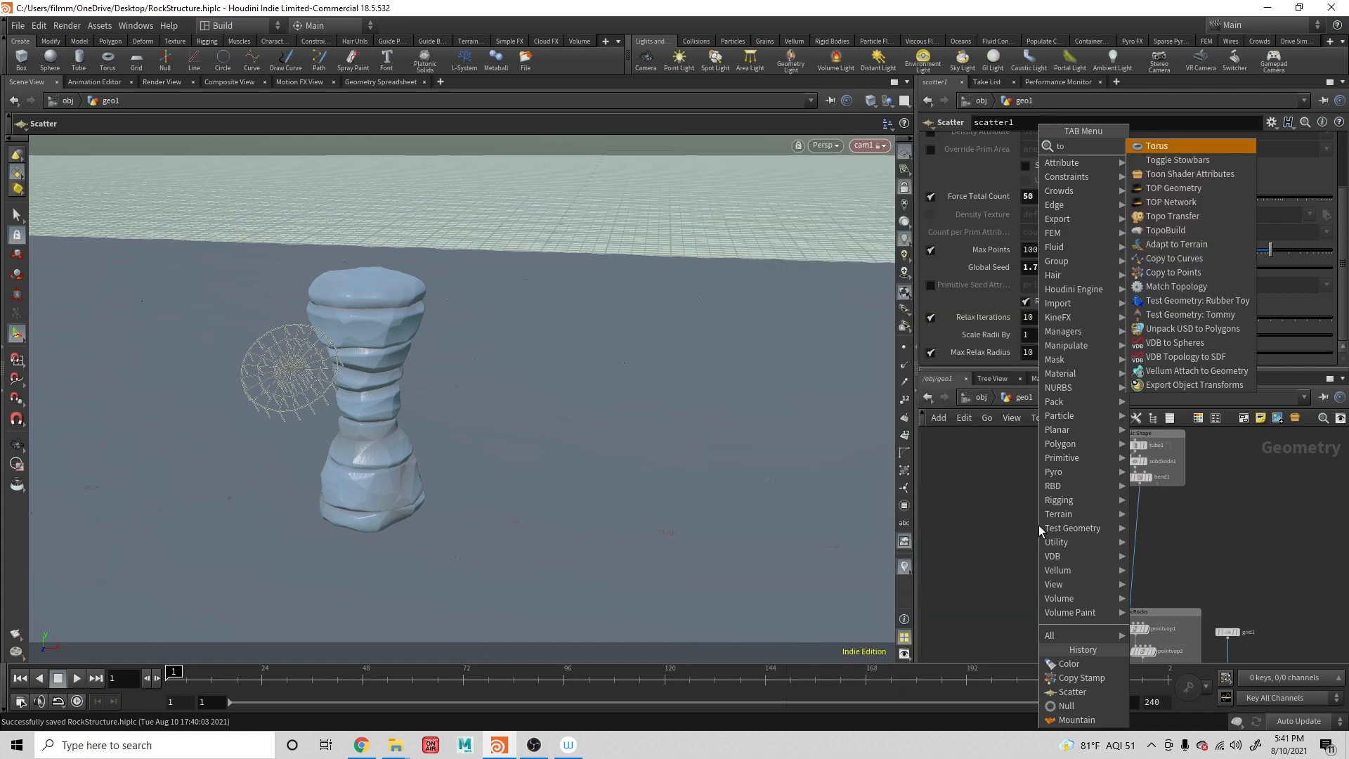
pyautogui.press('Return')
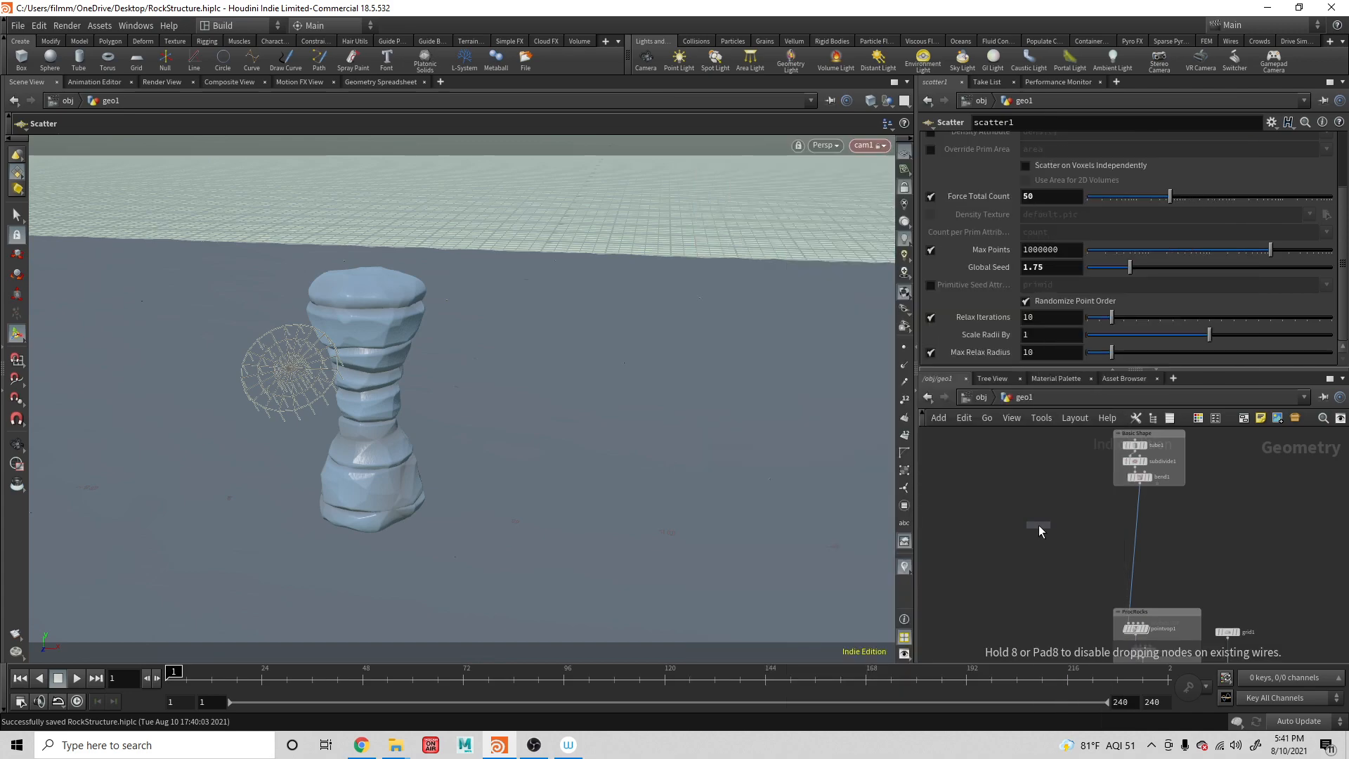
pyautogui.click(1038, 525)
pyautogui.moveTo(1038, 525); pyautogui.dragTo(1013, 449)
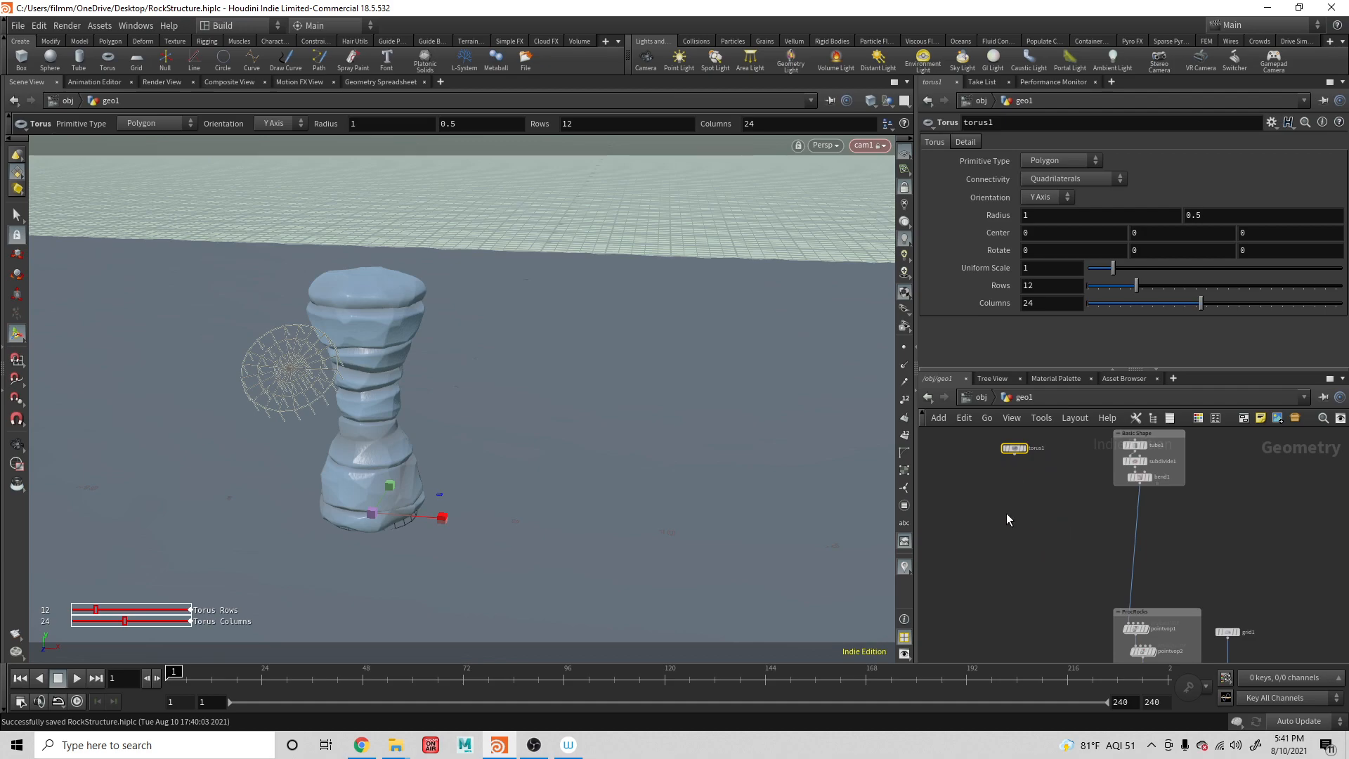
pyautogui.press('Tab')
pyautogui.write('ta')
pyautogui.press('BackSpace')
pyautogui.press('BackSpace')
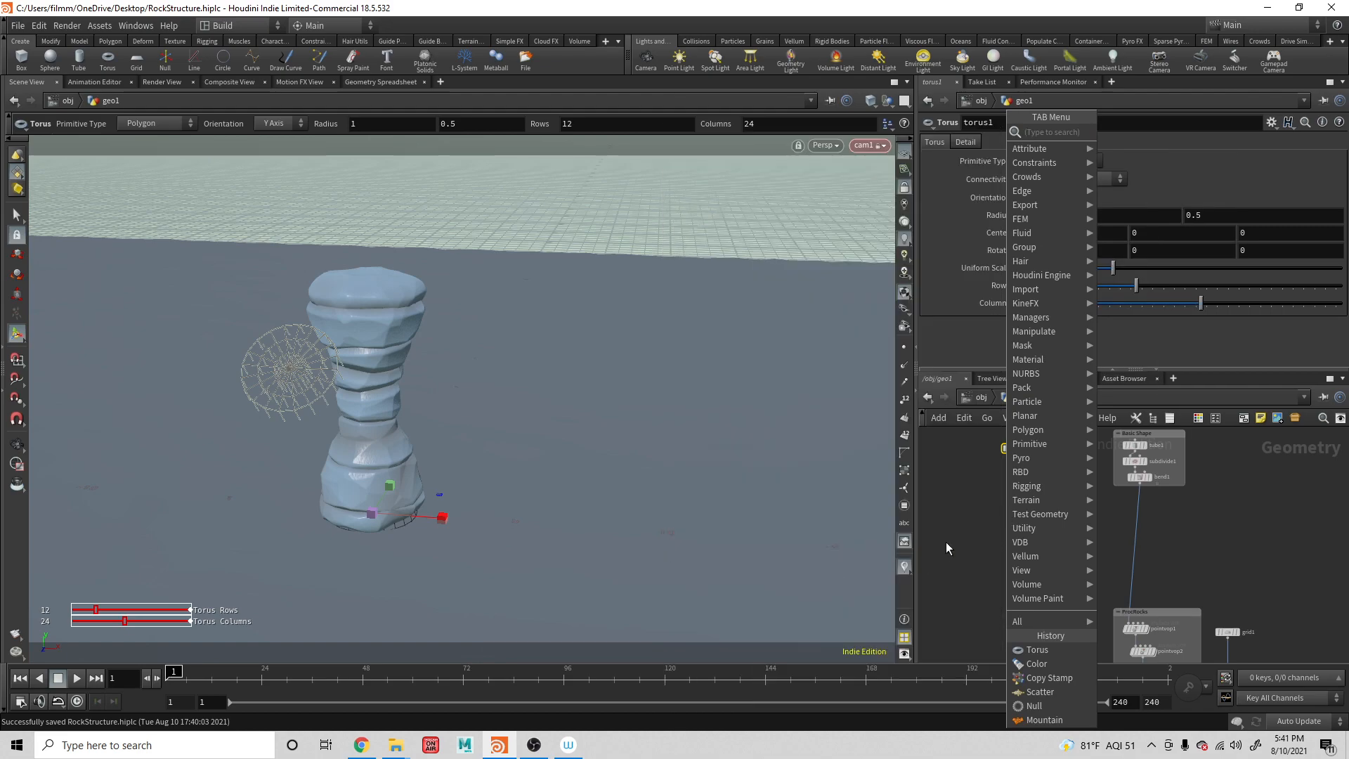
pyautogui.press('Escape')
# Display the torus1 node's geometry in the viewport
pyautogui.click(1025, 448)
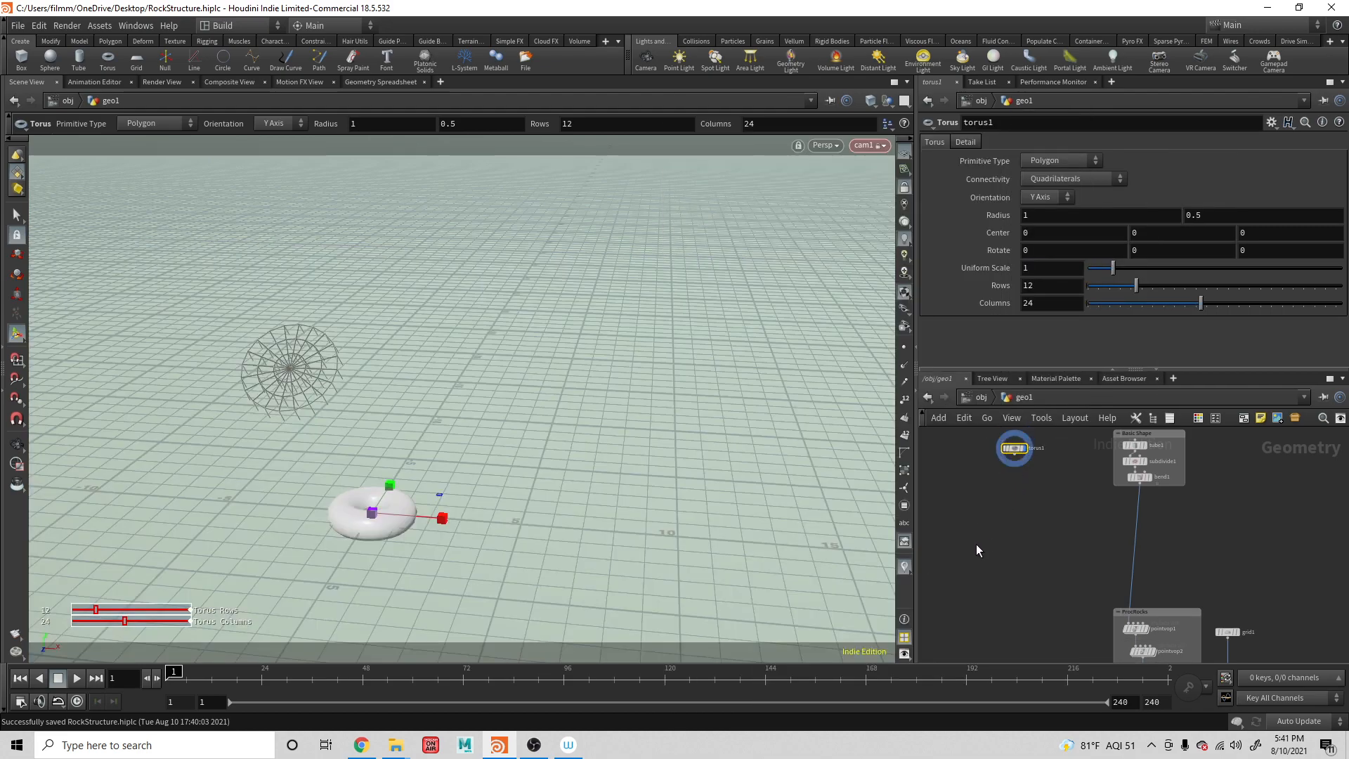
pyautogui.scroll(-5, 1054, 562)
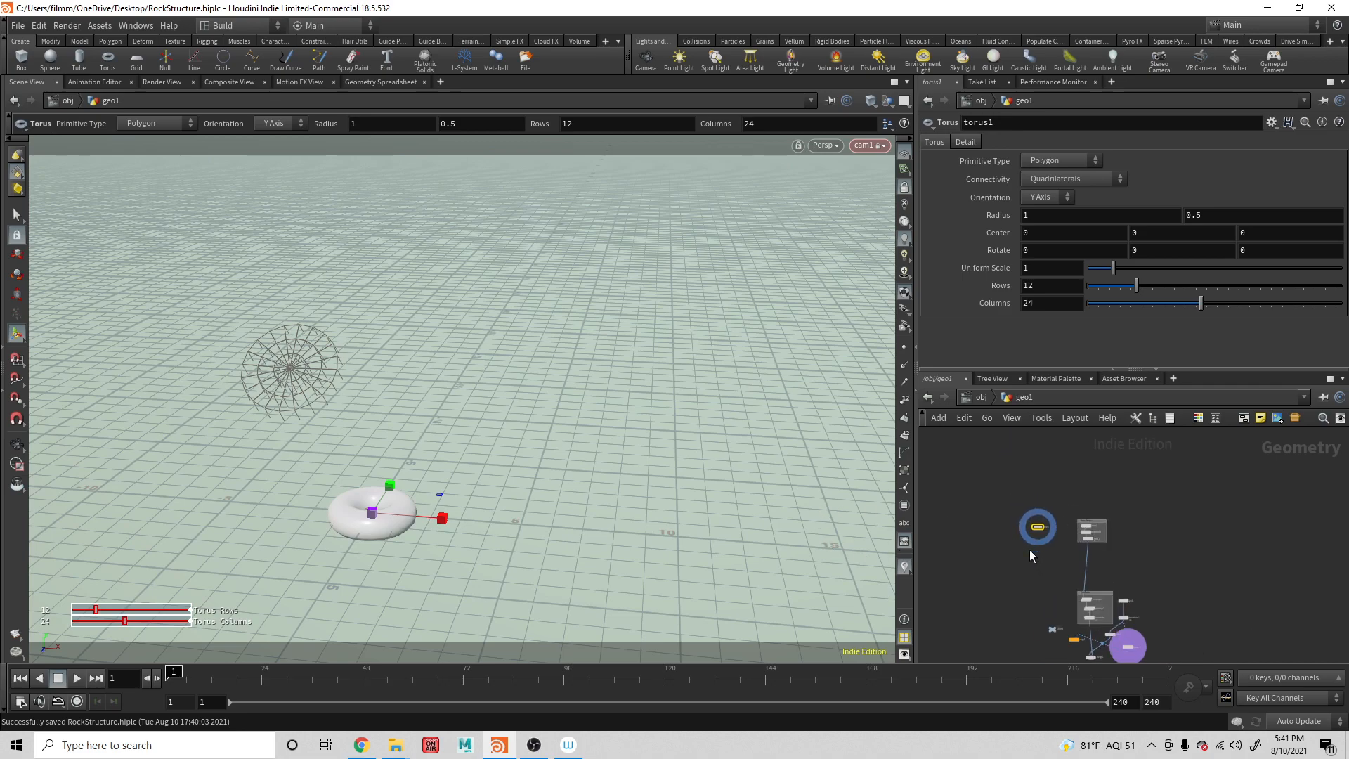
pyautogui.click(1164, 245)
pyautogui.write('90')
pyautogui.press('Return')
pyautogui.click(1156, 251)
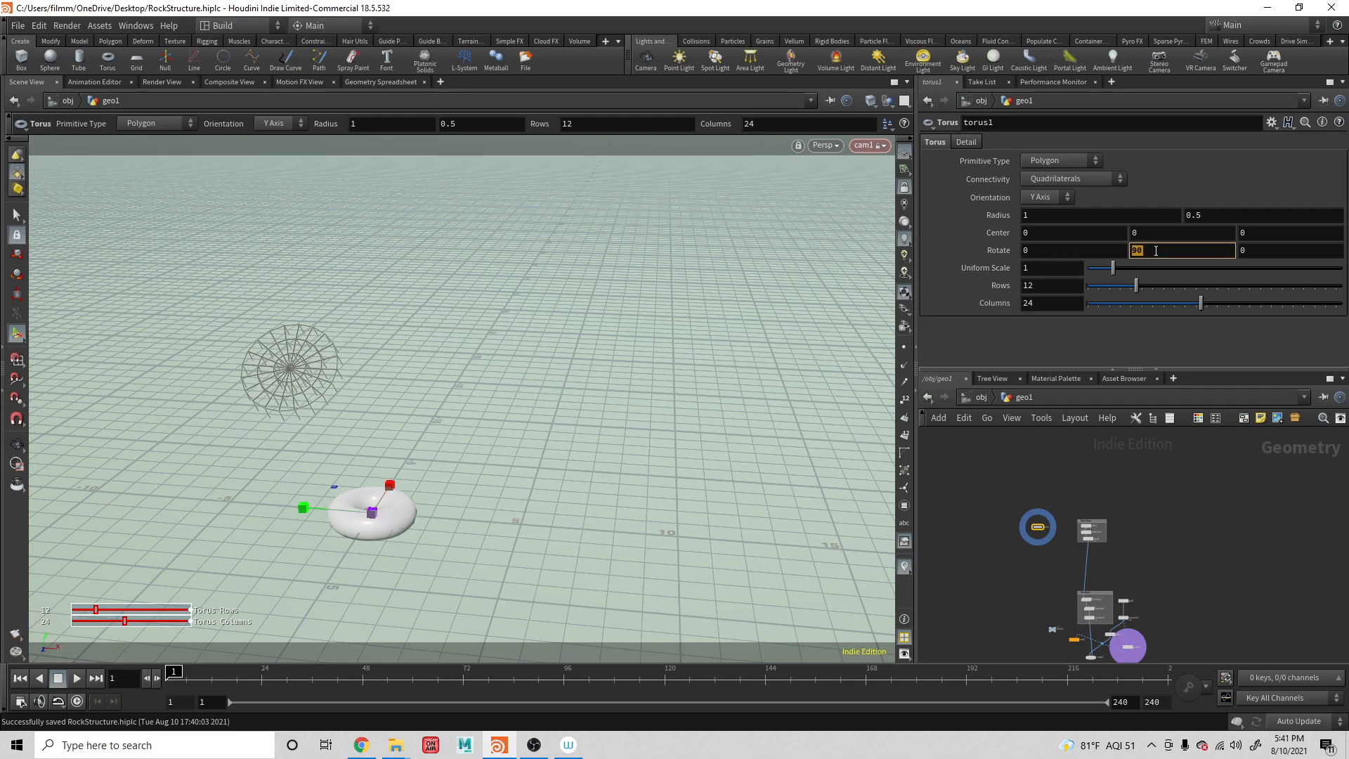
pyautogui.write('0')
# Rotate torus1 90 degrees about X and set its radii to 4.2 and 1.1
pyautogui.hotkey('shift', 'Tab')
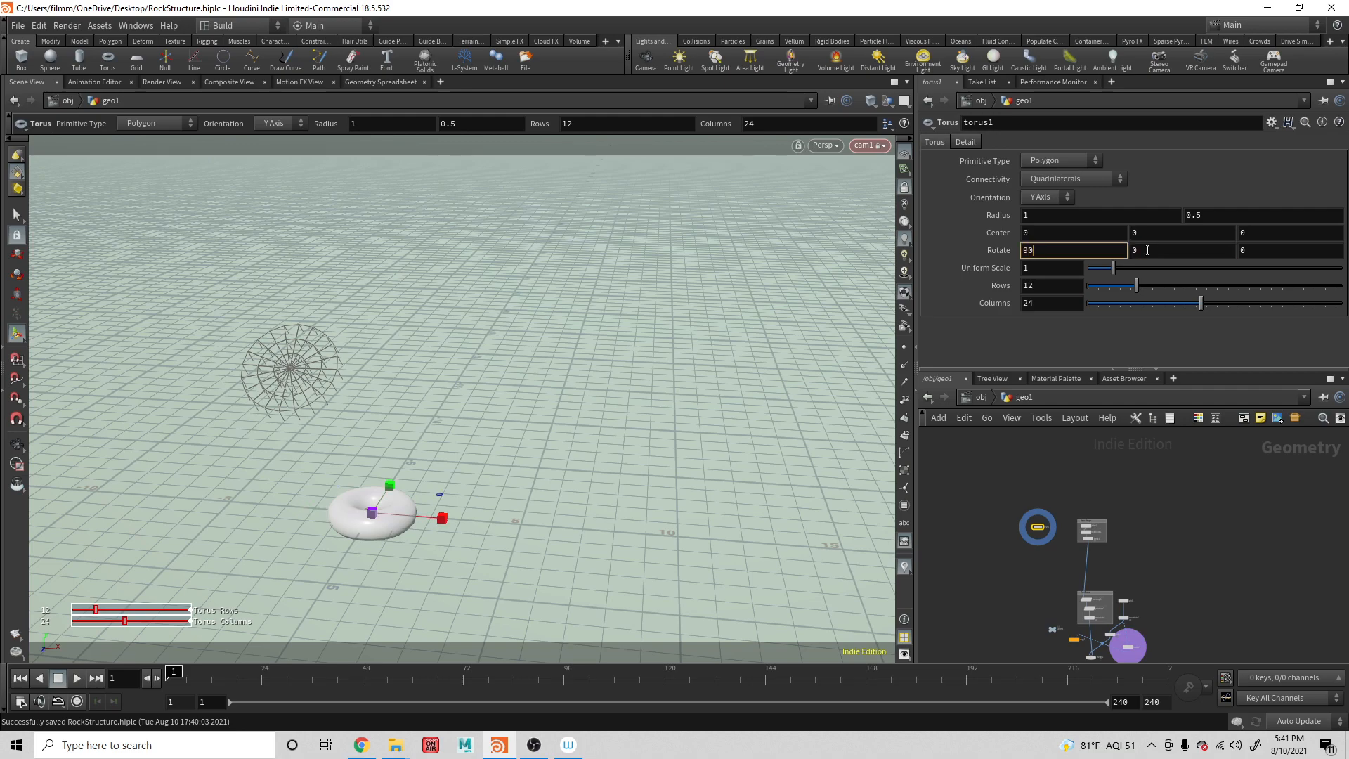
pyautogui.press('Return')
pyautogui.moveTo(1207, 209)
pyautogui.mouseDown(button='middle')
pyautogui.moveTo(1245, 216)
pyautogui.moveTo(1223, 215)
pyautogui.mouseUp(button='middle')
pyautogui.hotkey('ctrl', 'z')
pyautogui.moveTo(1093, 215)
pyautogui.mouseDown(button='middle')
pyautogui.moveTo(1206, 215)
pyautogui.moveTo(1095, 221)
pyautogui.mouseUp(button='middle')
pyautogui.moveTo(1209, 213); pyautogui.dragTo(1237, 211, button='middle')
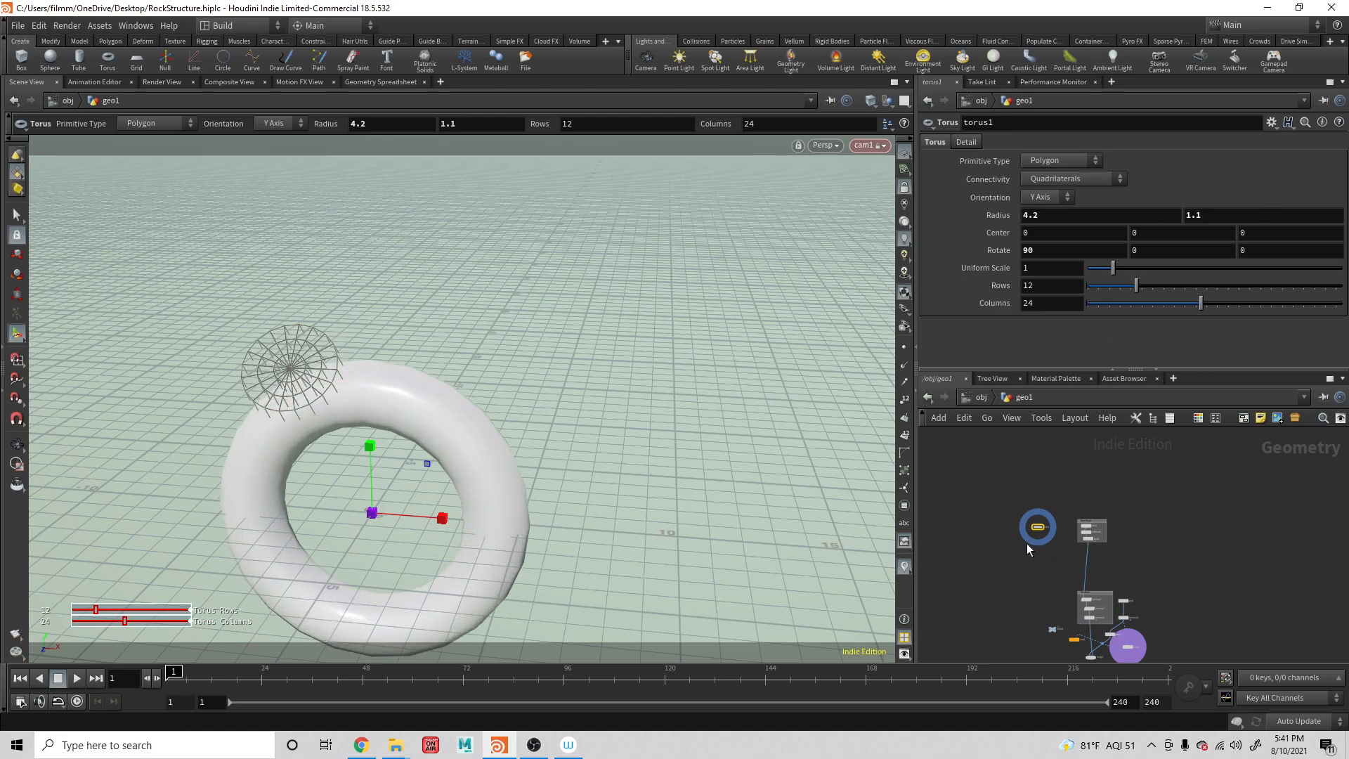
# Add a Box node and place it just below and beside torus1
pyautogui.scroll(3, 1027, 542)
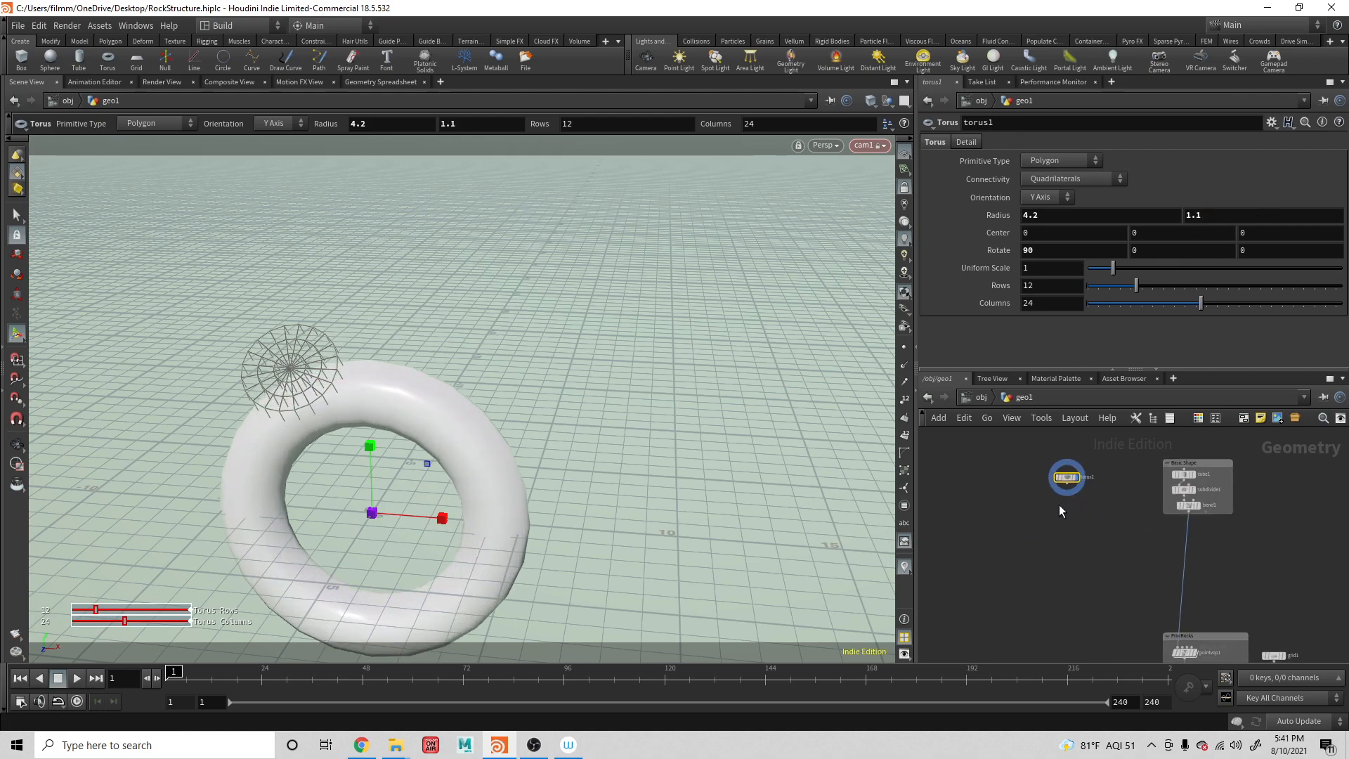
pyautogui.press('Tab')
pyautogui.write('box')
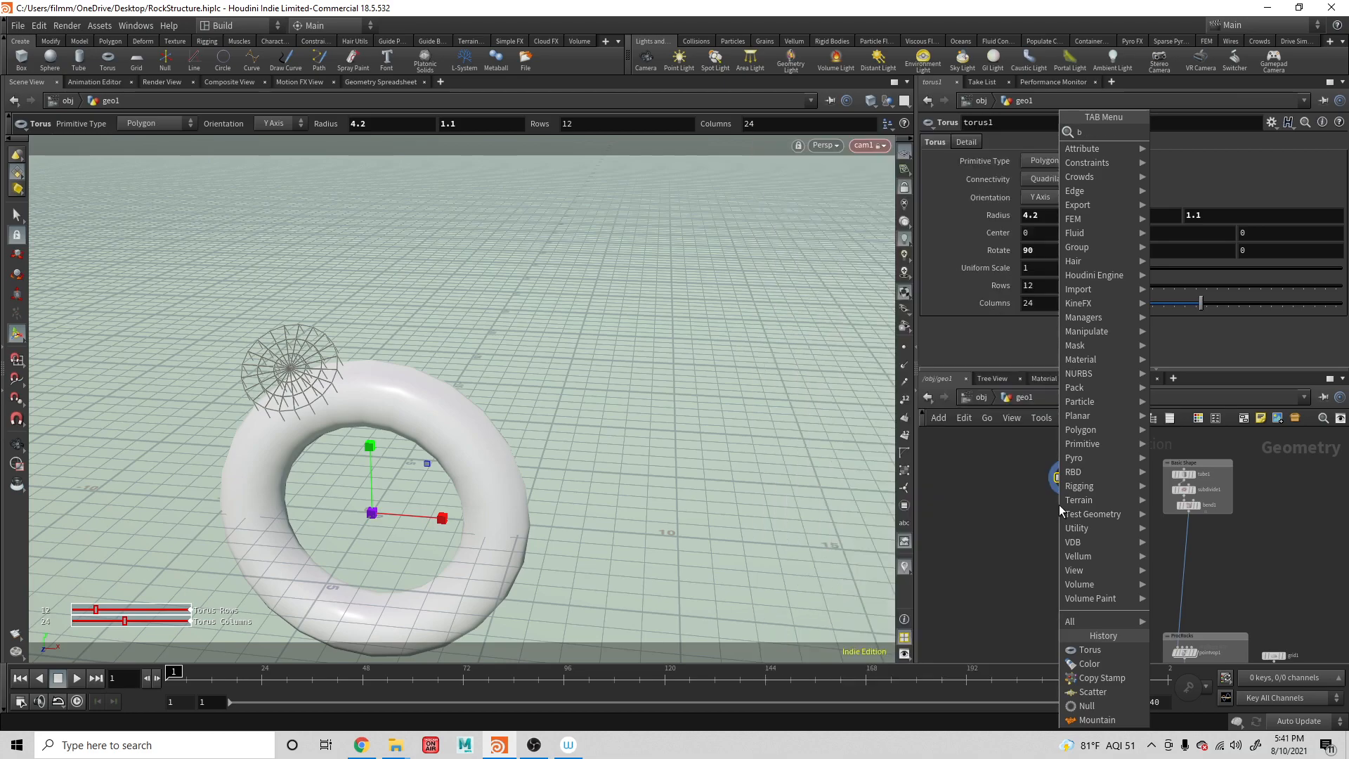
pyautogui.press('Return')
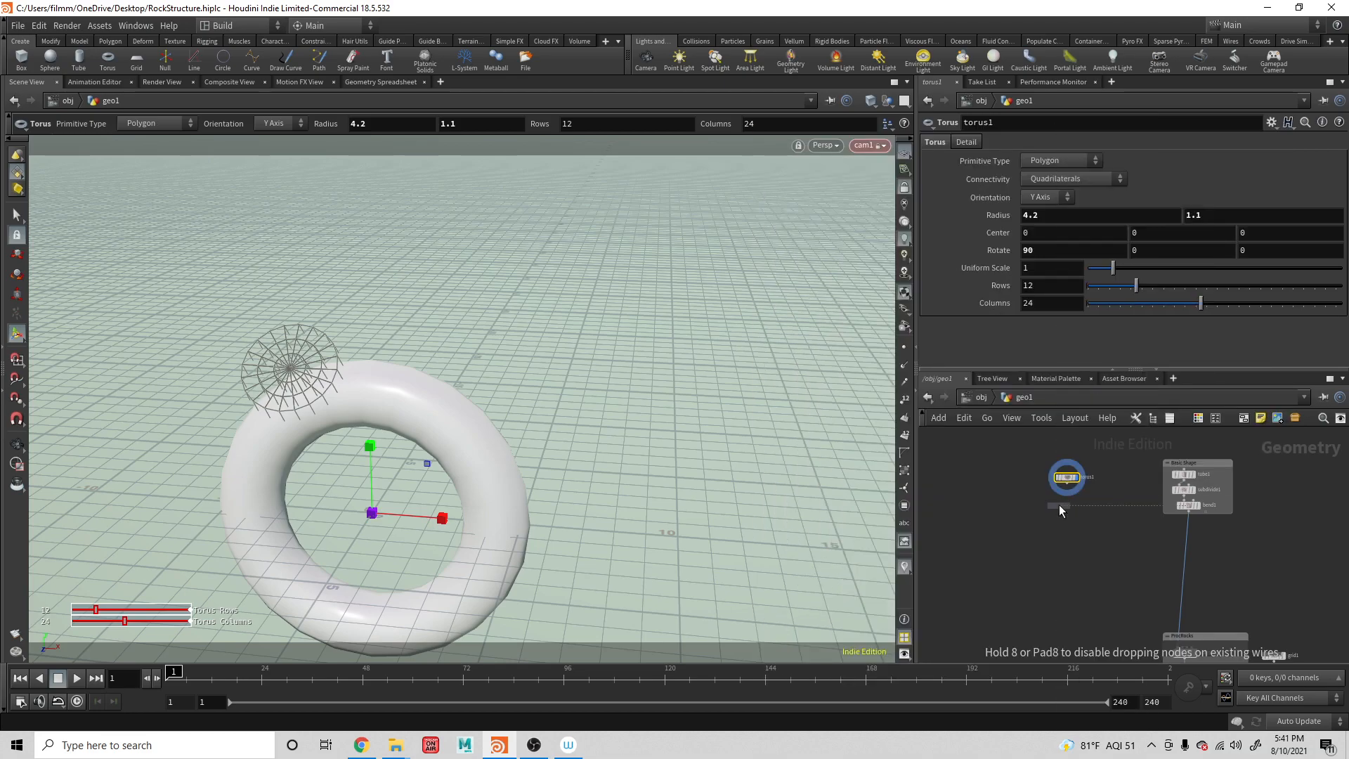
pyautogui.click(1106, 514)
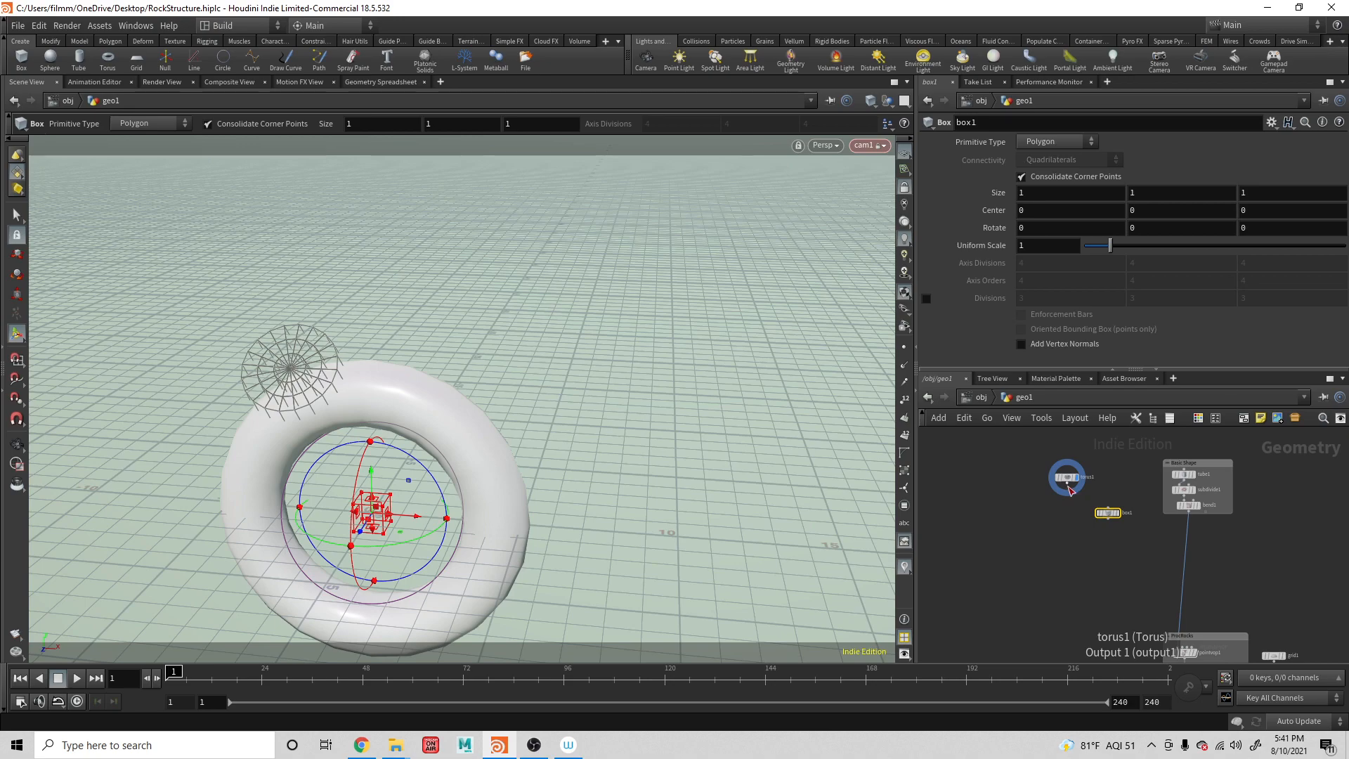
# Add a Boolean node that subtracts box1 from torus1 and display its geometry in the viewport
pyautogui.press('Tab')
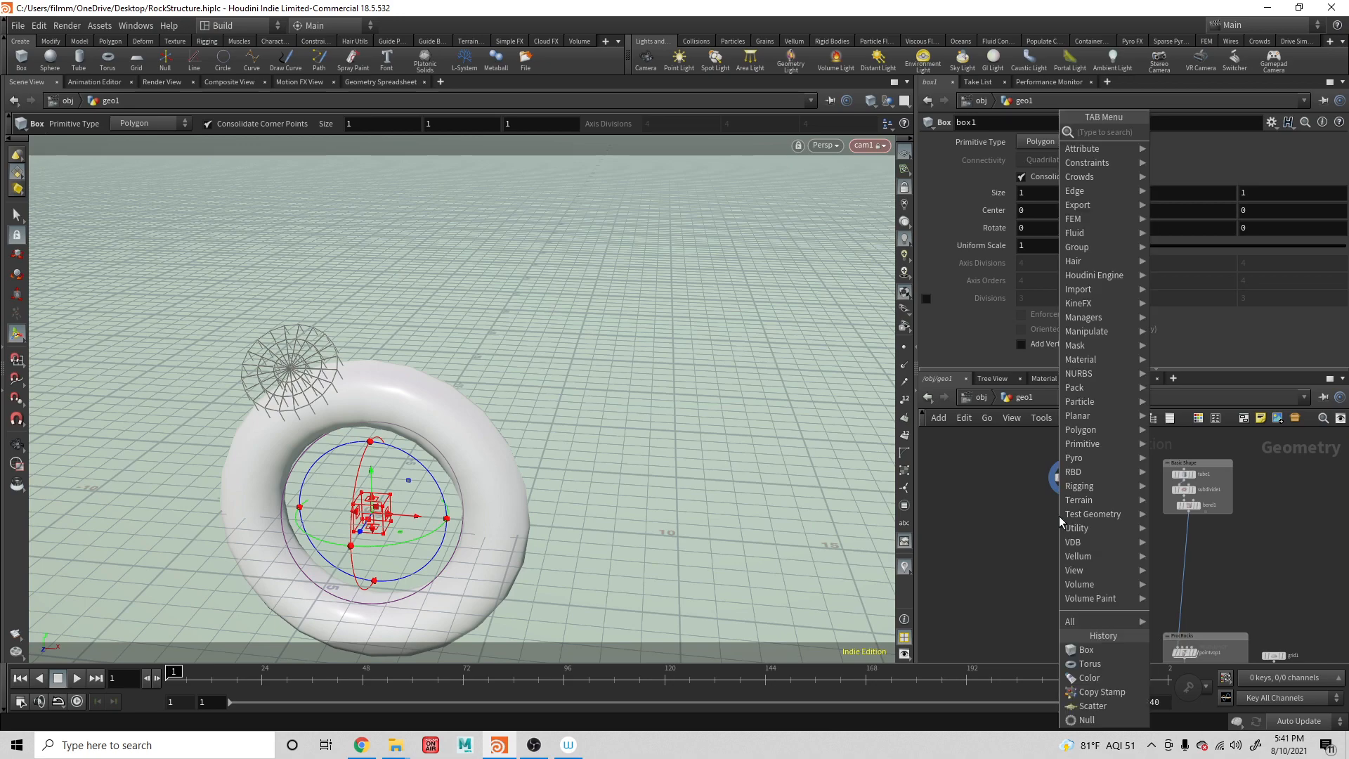
pyautogui.write('boo')
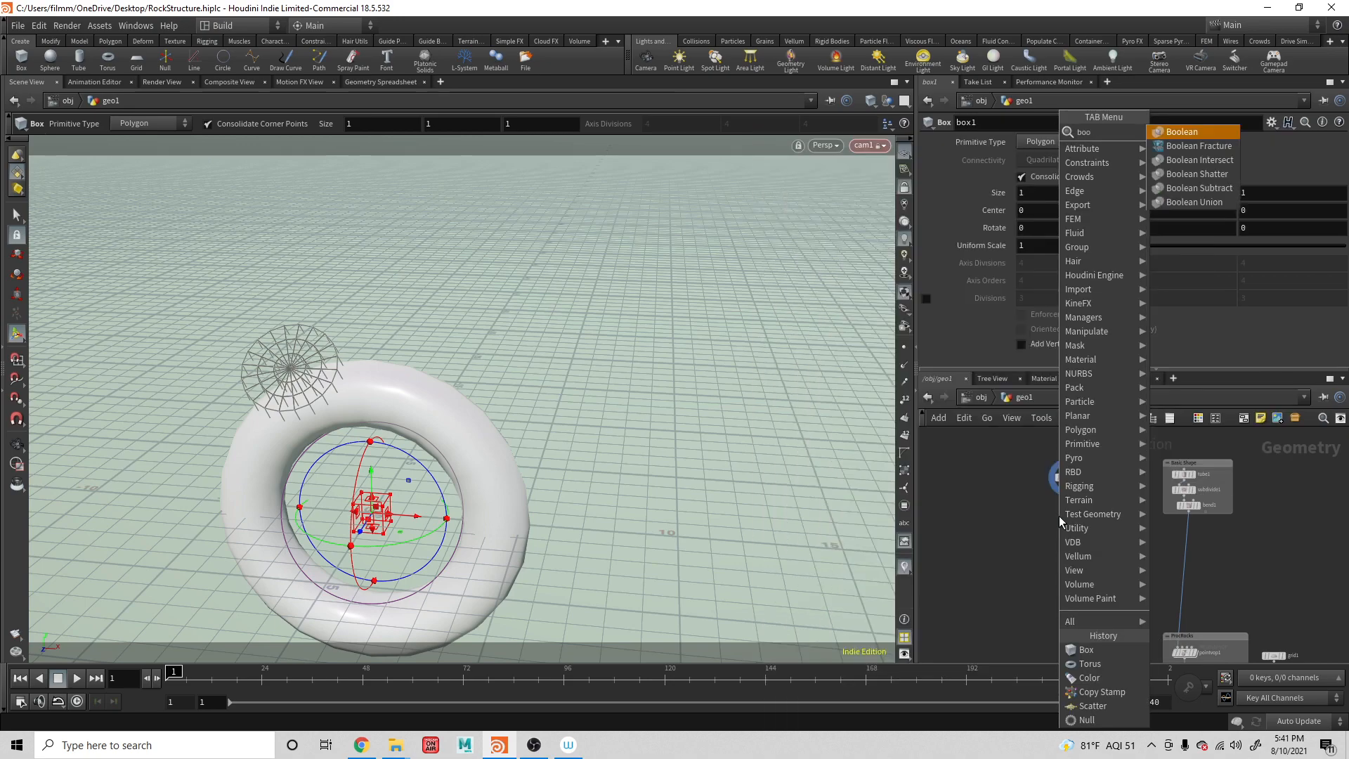
pyautogui.press('Return')
pyautogui.click(1068, 547)
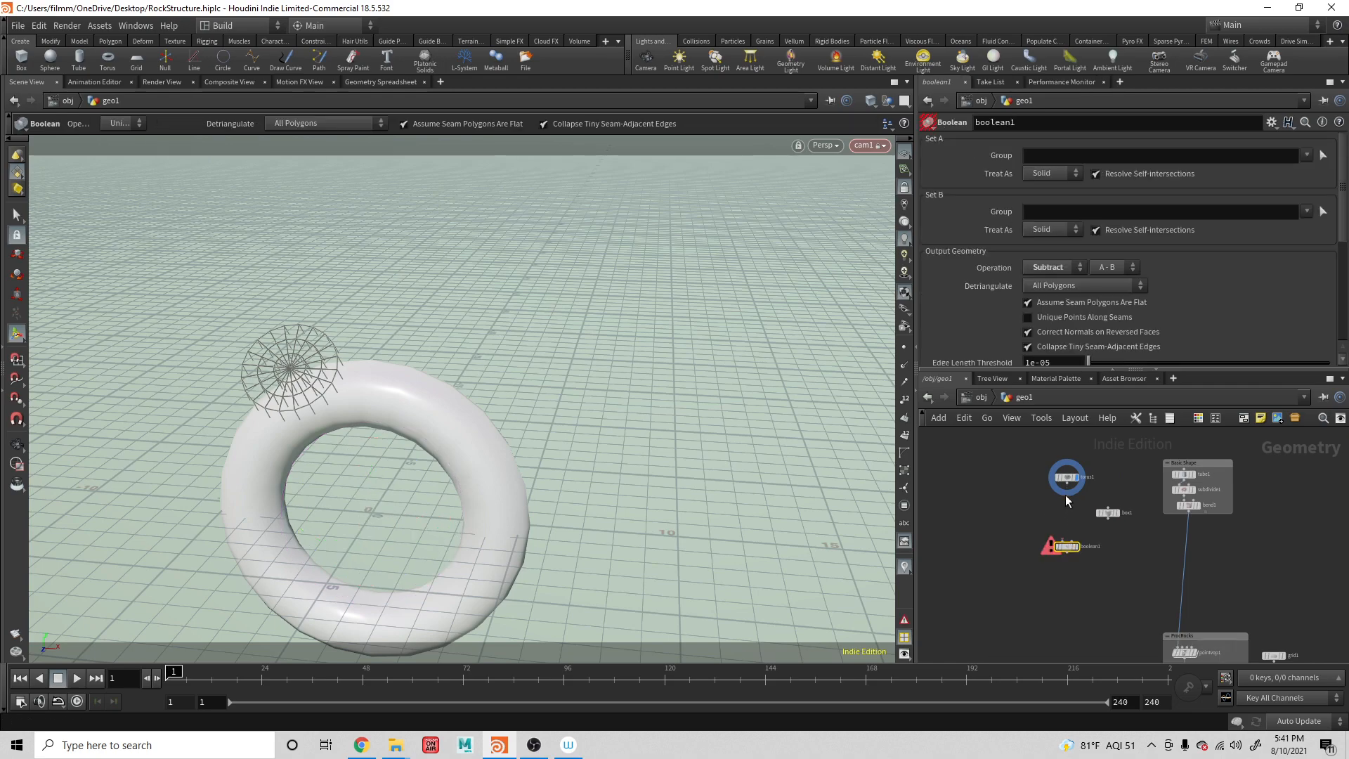
pyautogui.moveTo(1066, 492); pyautogui.dragTo(1072, 542)
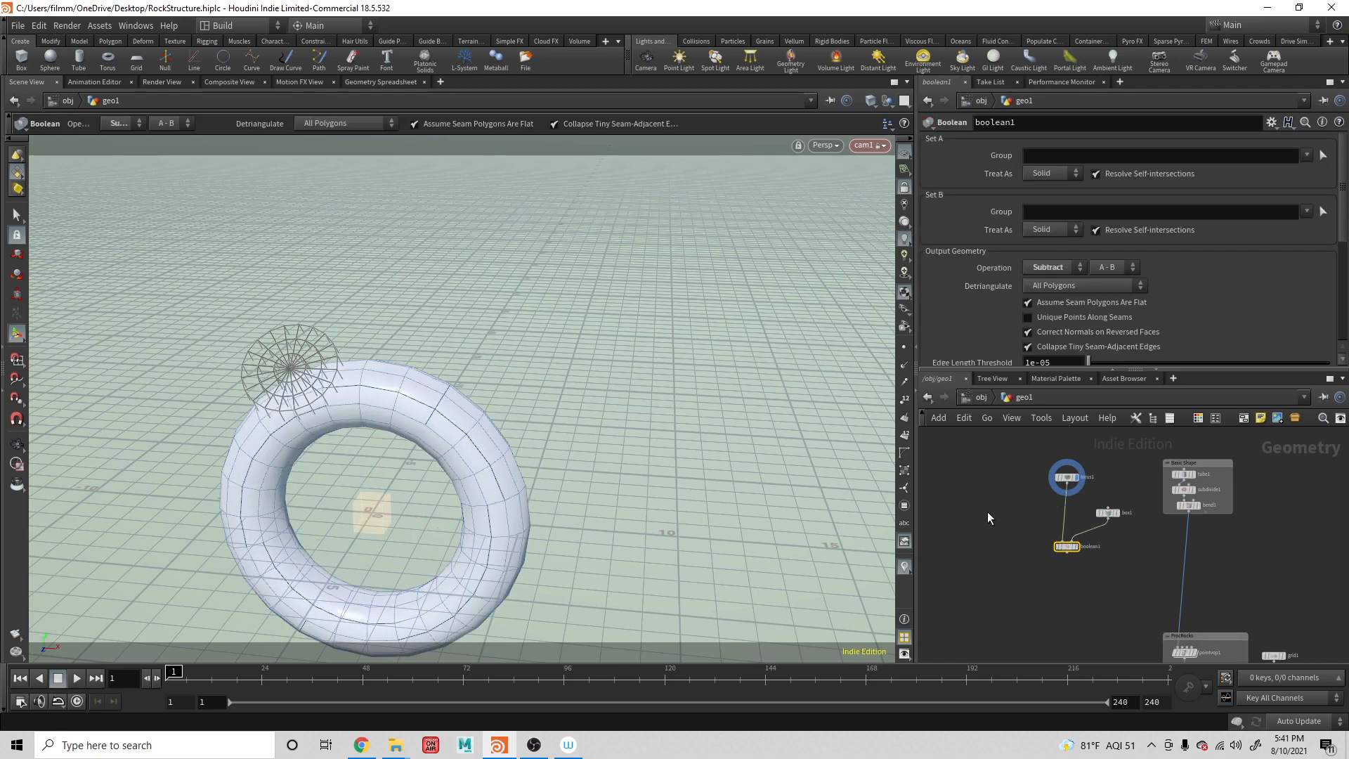
pyautogui.click(1070, 547)
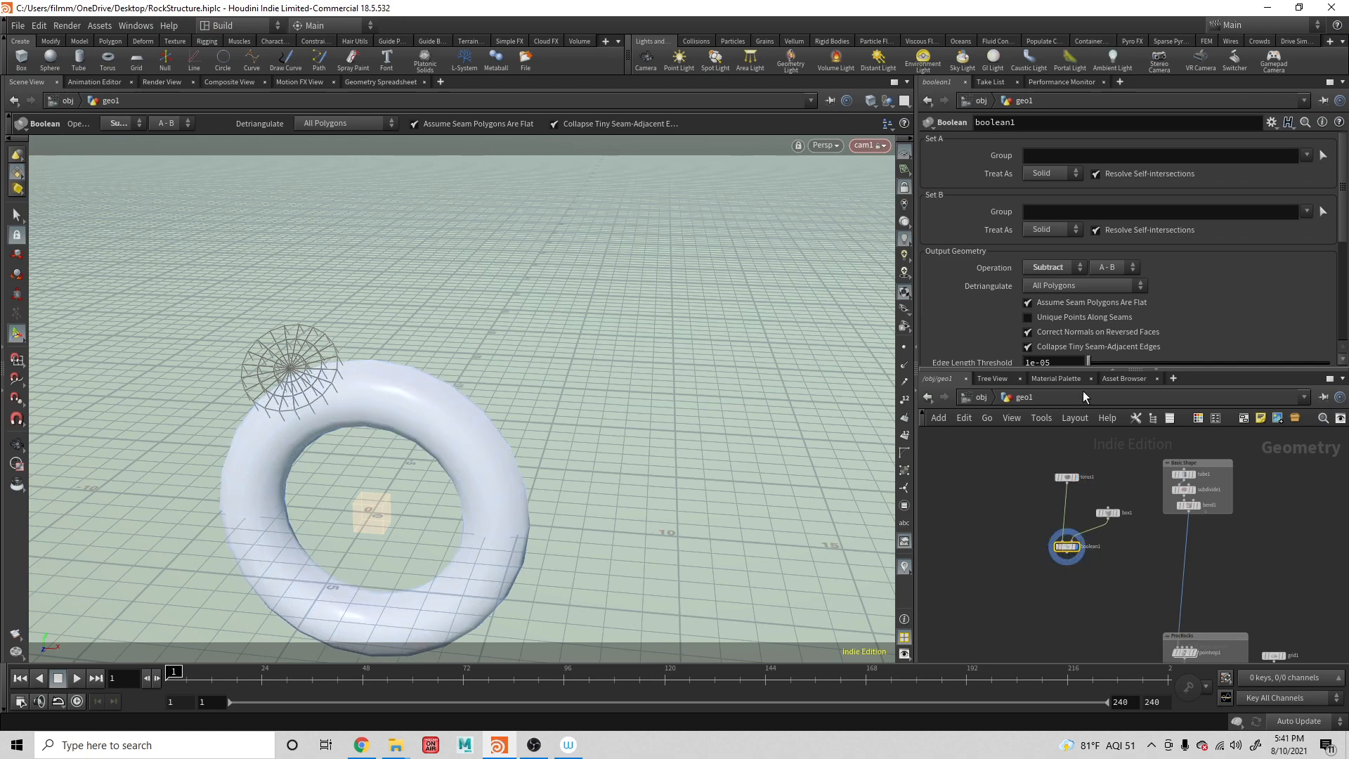
# Resize box1 to 13 by 7.6 by 3.2 and set its Y center to -3.7 to cut the torus's lower part
pyautogui.click(1107, 514)
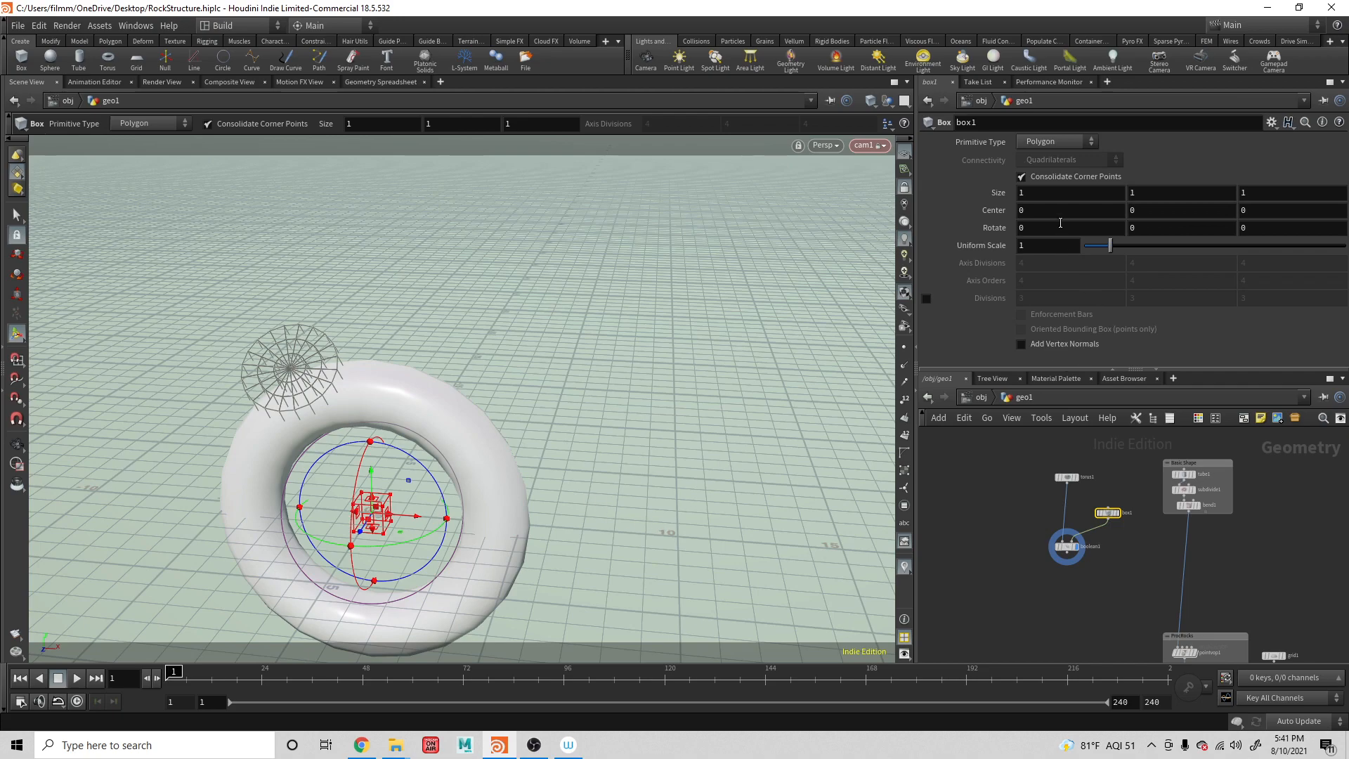
pyautogui.moveTo(1061, 191); pyautogui.dragTo(1061, 190, button='middle')
pyautogui.moveTo(1271, 196); pyautogui.dragTo(1348, 193, button='middle')
pyautogui.moveTo(1157, 212); pyautogui.dragTo(926, 208, button='middle')
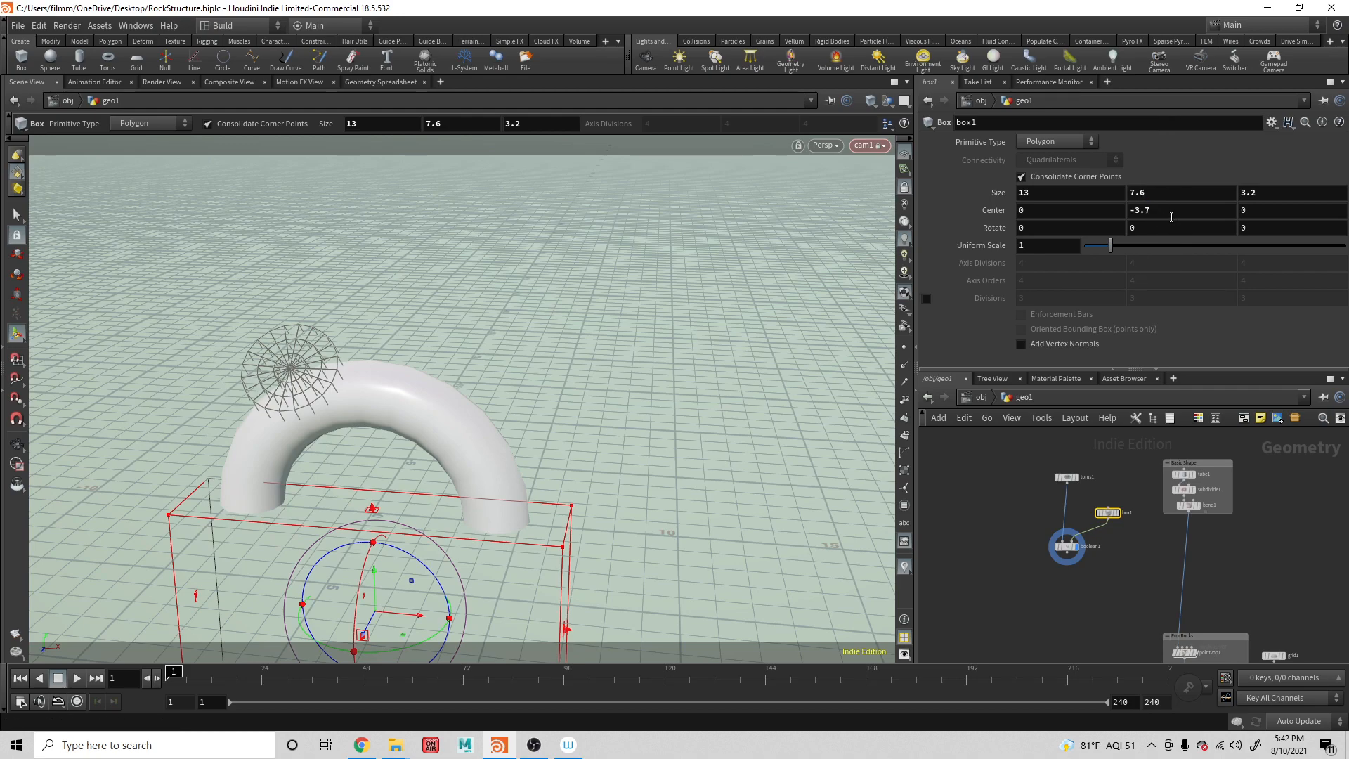
# Set box1's Y size to 5 and its Y center to -2.5
pyautogui.click(1157, 193)
pyautogui.write('5')
pyautogui.press('Tab')
pyautogui.press('Tab')
pyautogui.press('Tab')
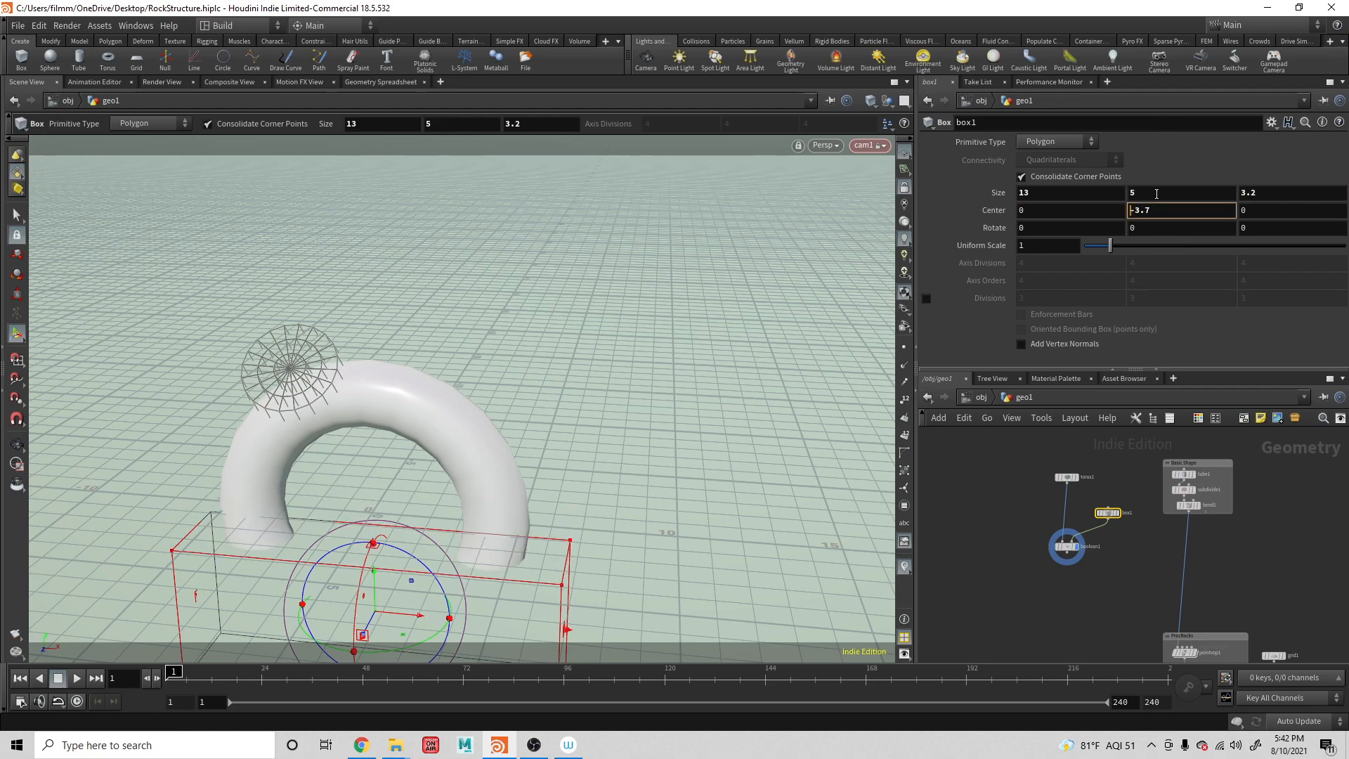
pyautogui.write('-2.5')
pyautogui.press('Return')
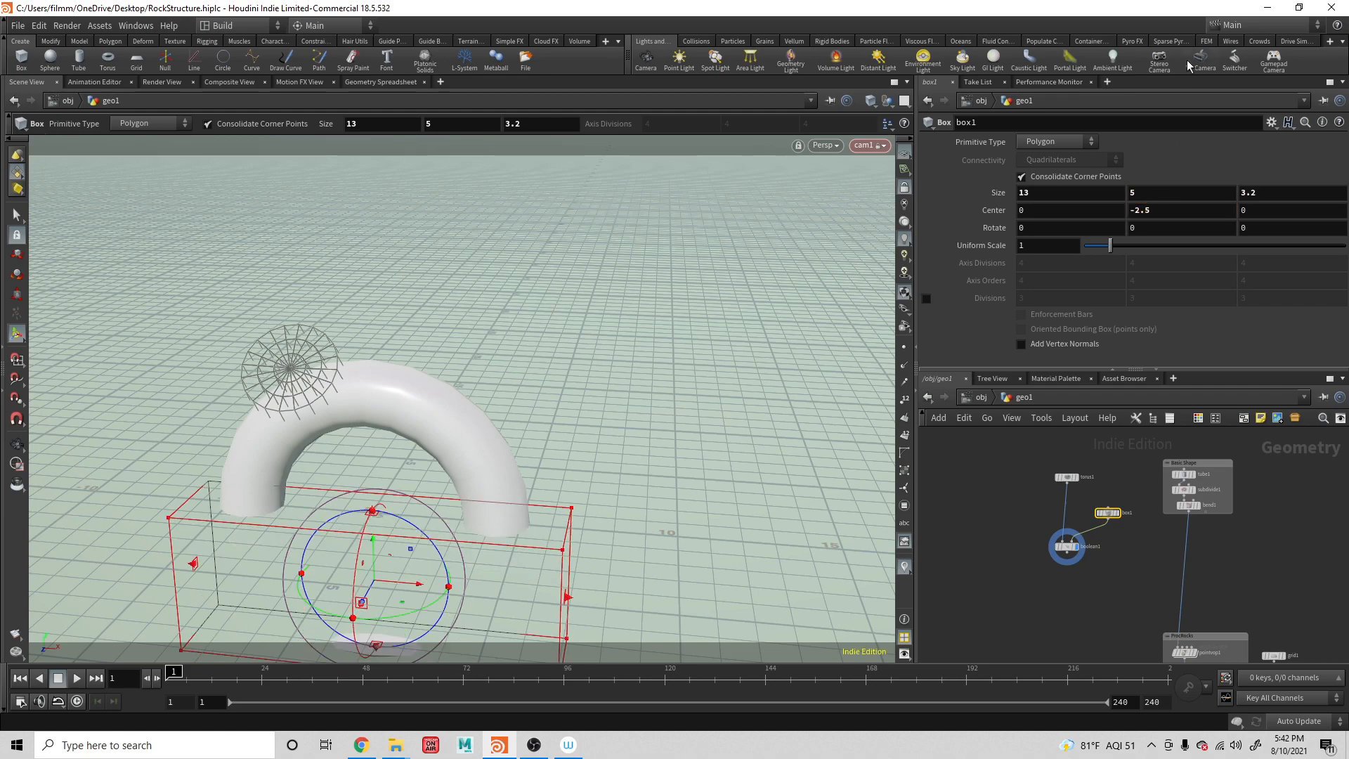
# Wire boolean1 into pointvop1 in place of the Basic Shape output, and display merge1
pyautogui.keyDown('alt'); pyautogui.moveTo(578, 404); pyautogui.dragTo(631, 413); pyautogui.keyUp('alt')
pyautogui.moveTo(1196, 573); pyautogui.dragTo(1158, 522, button='middle')
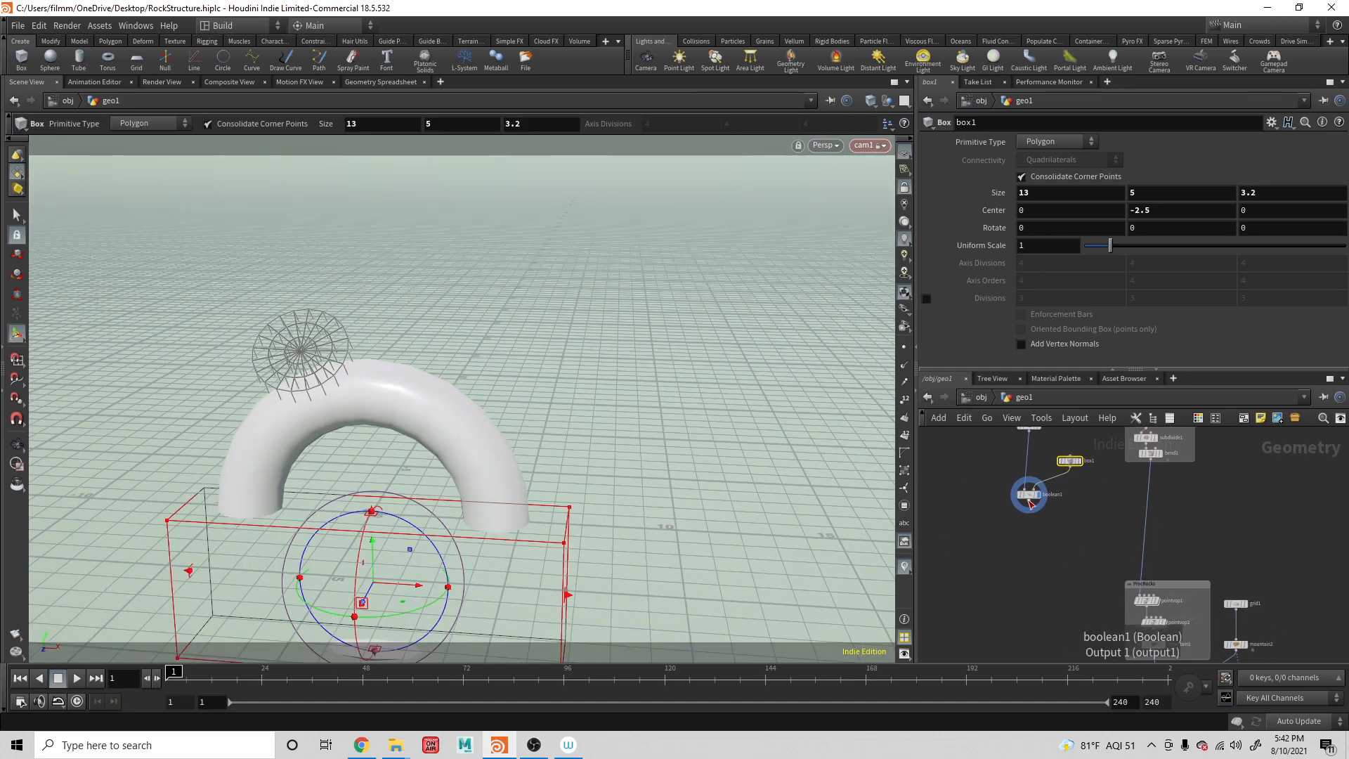
pyautogui.moveTo(1033, 506); pyautogui.dragTo(1181, 642)
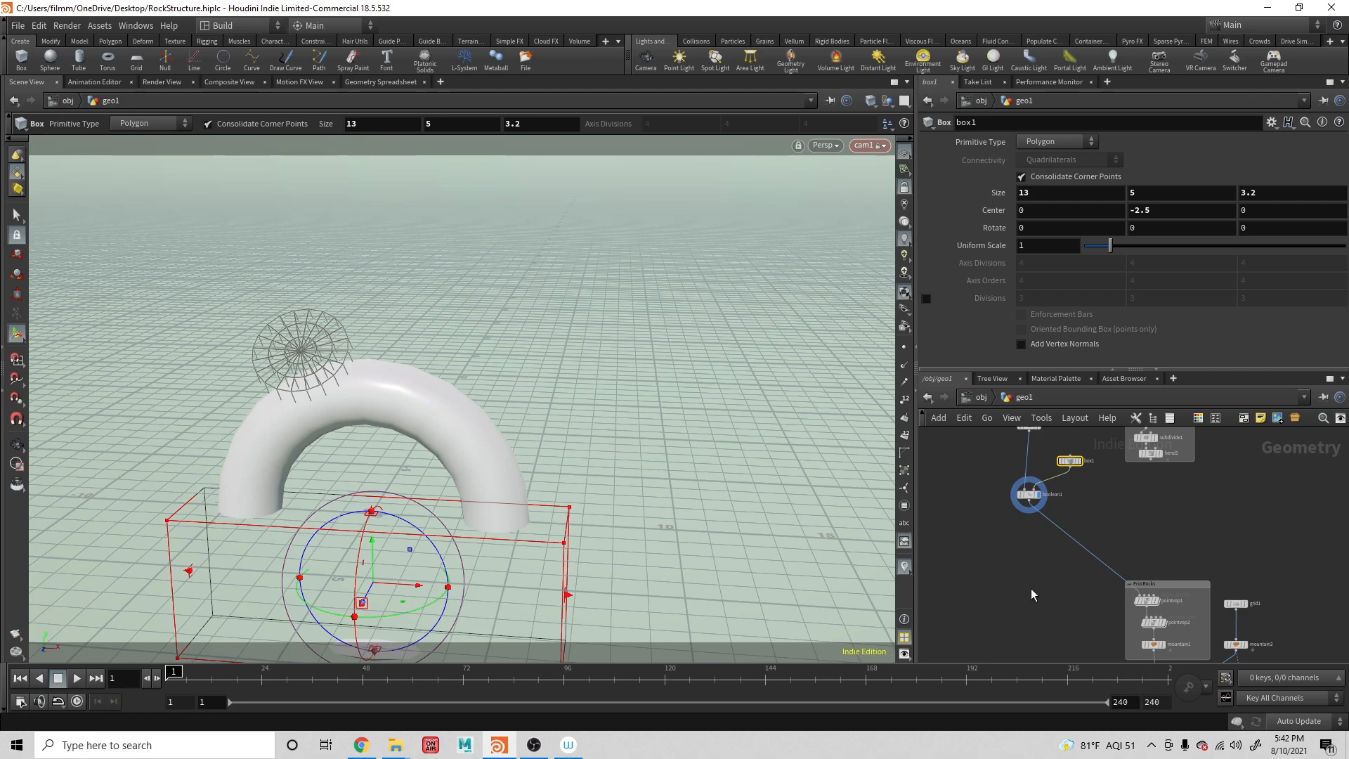
pyautogui.moveTo(1048, 603); pyautogui.dragTo(1011, 431, button='middle')
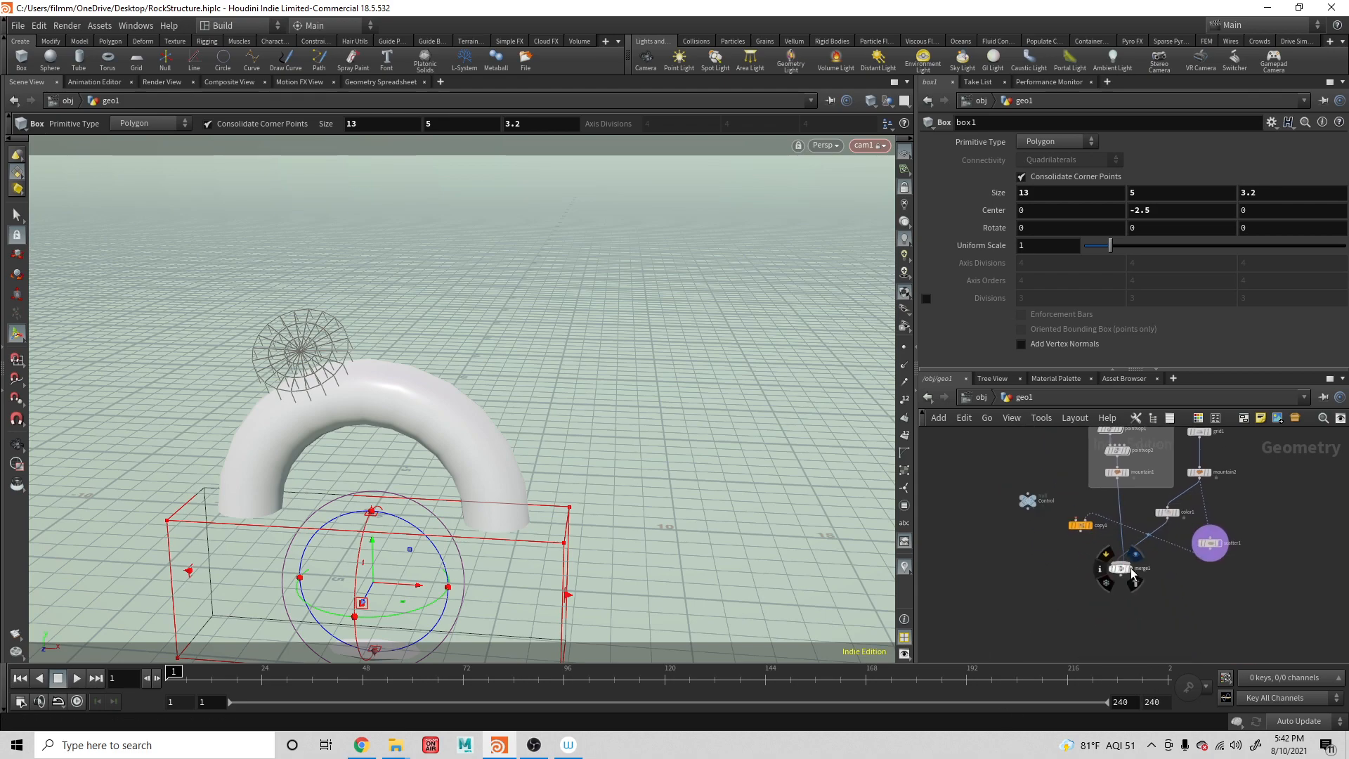
pyautogui.click(1130, 568)
# Delete the stamp expression channels from the Control null's Height and Width parameters
pyautogui.moveTo(1130, 532); pyautogui.dragTo(1123, 646, button='middle')
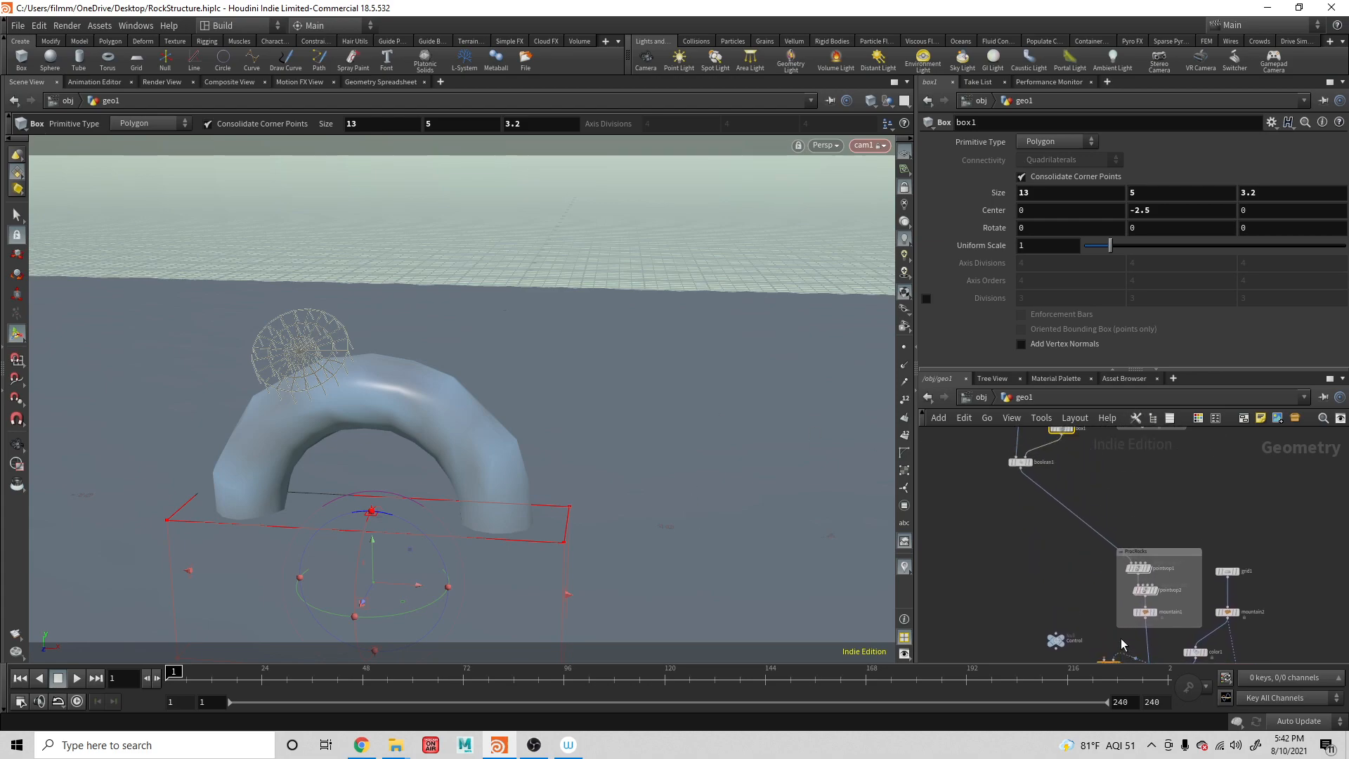
pyautogui.moveTo(1100, 478); pyautogui.dragTo(1098, 541, button='middle')
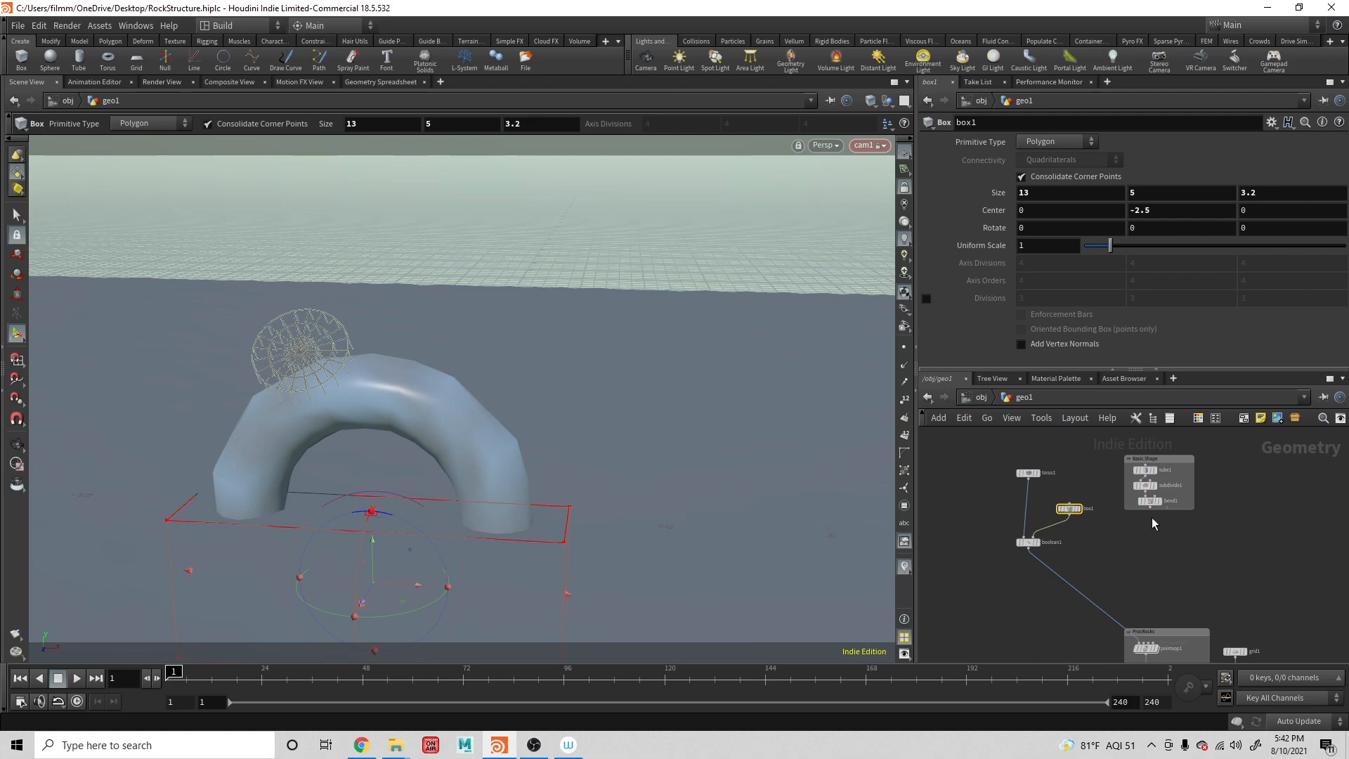
pyautogui.moveTo(1120, 525); pyautogui.dragTo(1095, 486, button='middle')
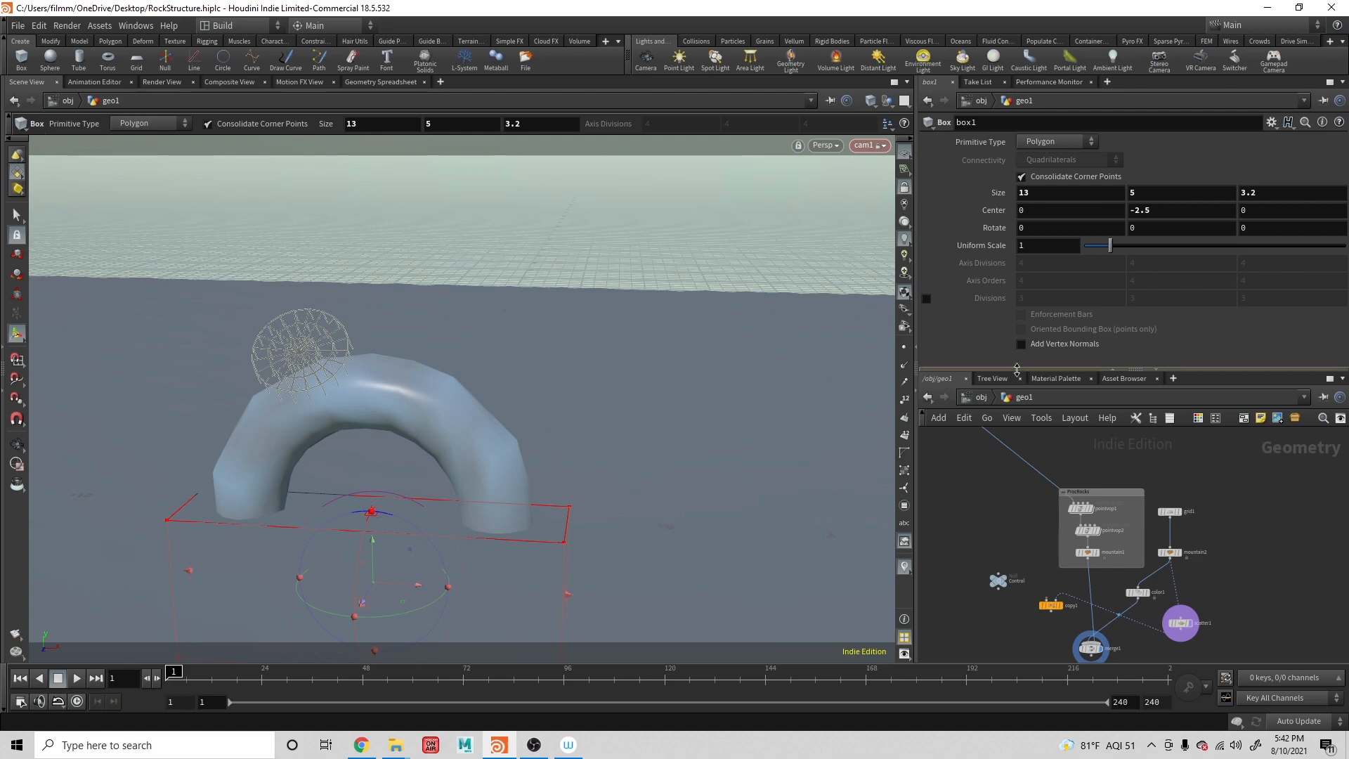
pyautogui.click(997, 580)
pyautogui.rightClick(992, 140)
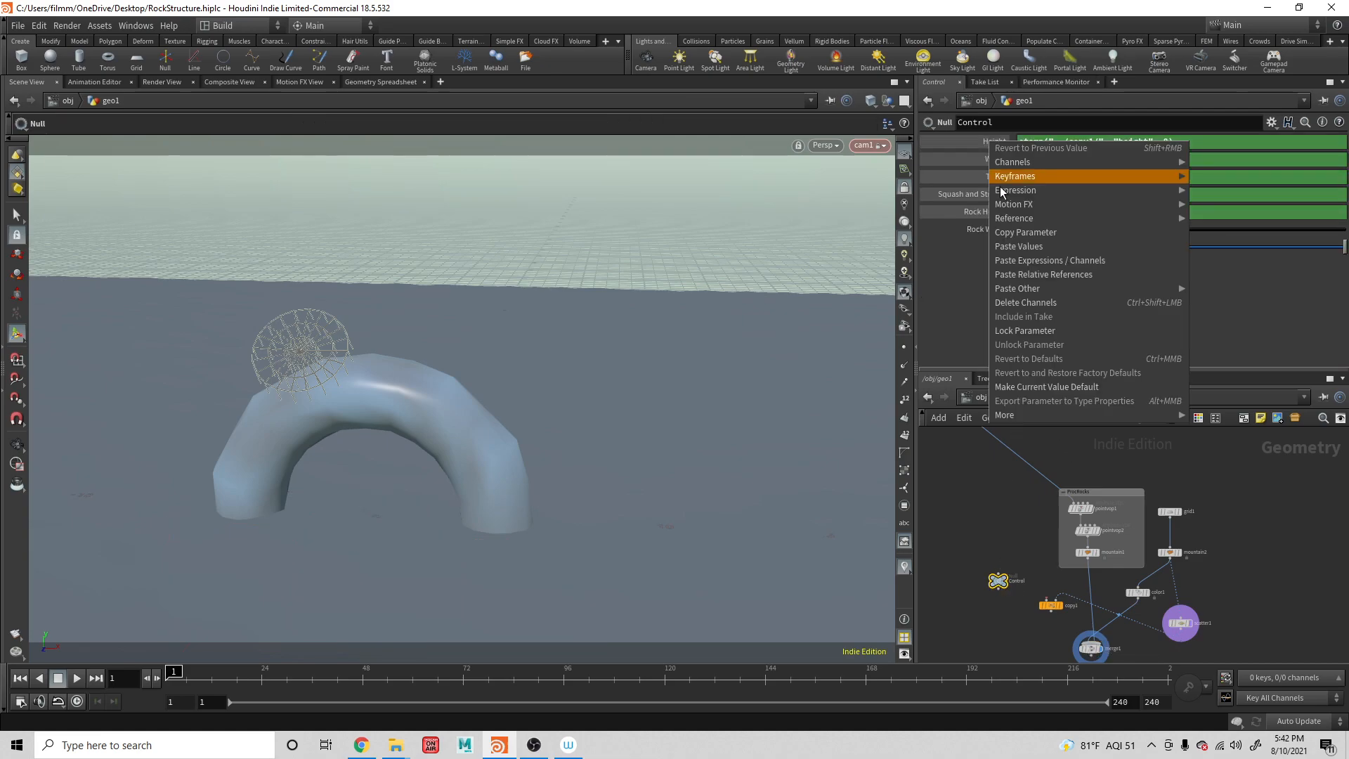
pyautogui.click(1096, 295)
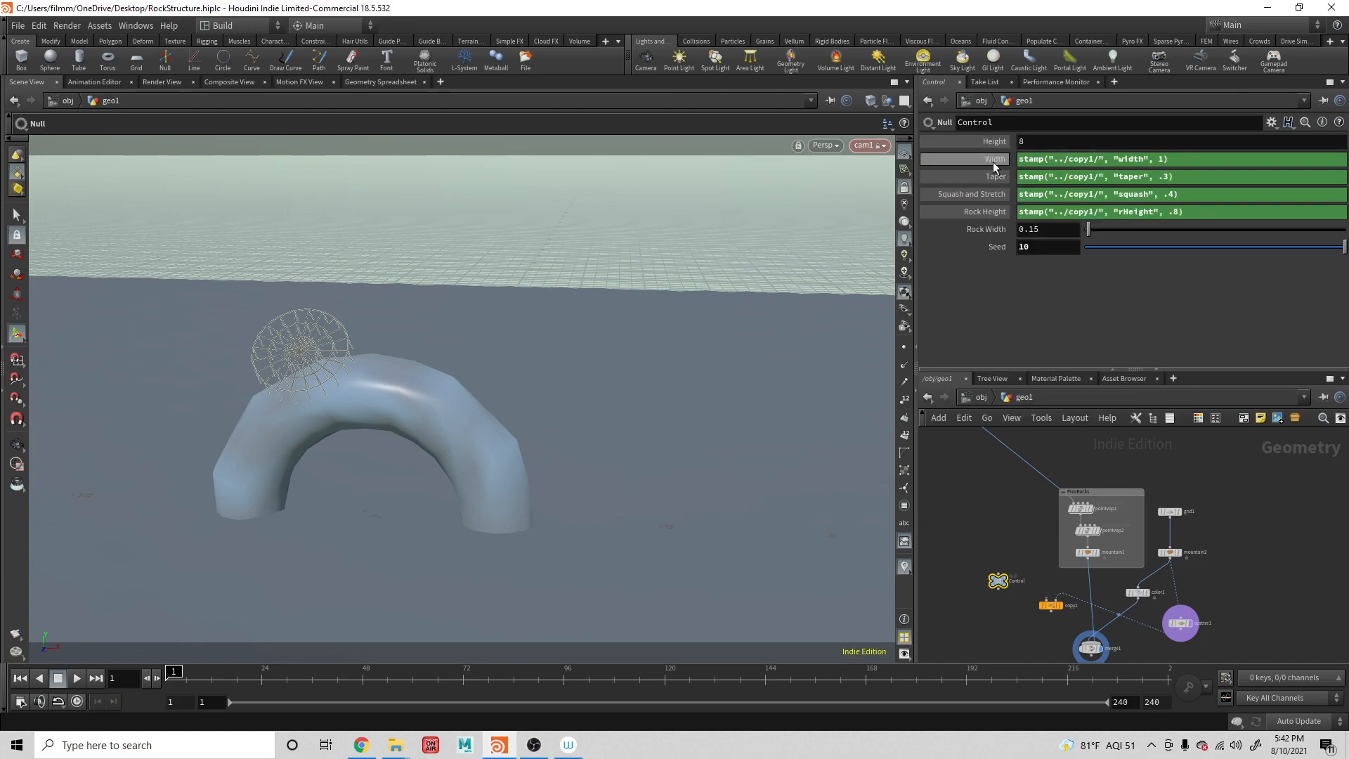
pyautogui.rightClick(993, 161)
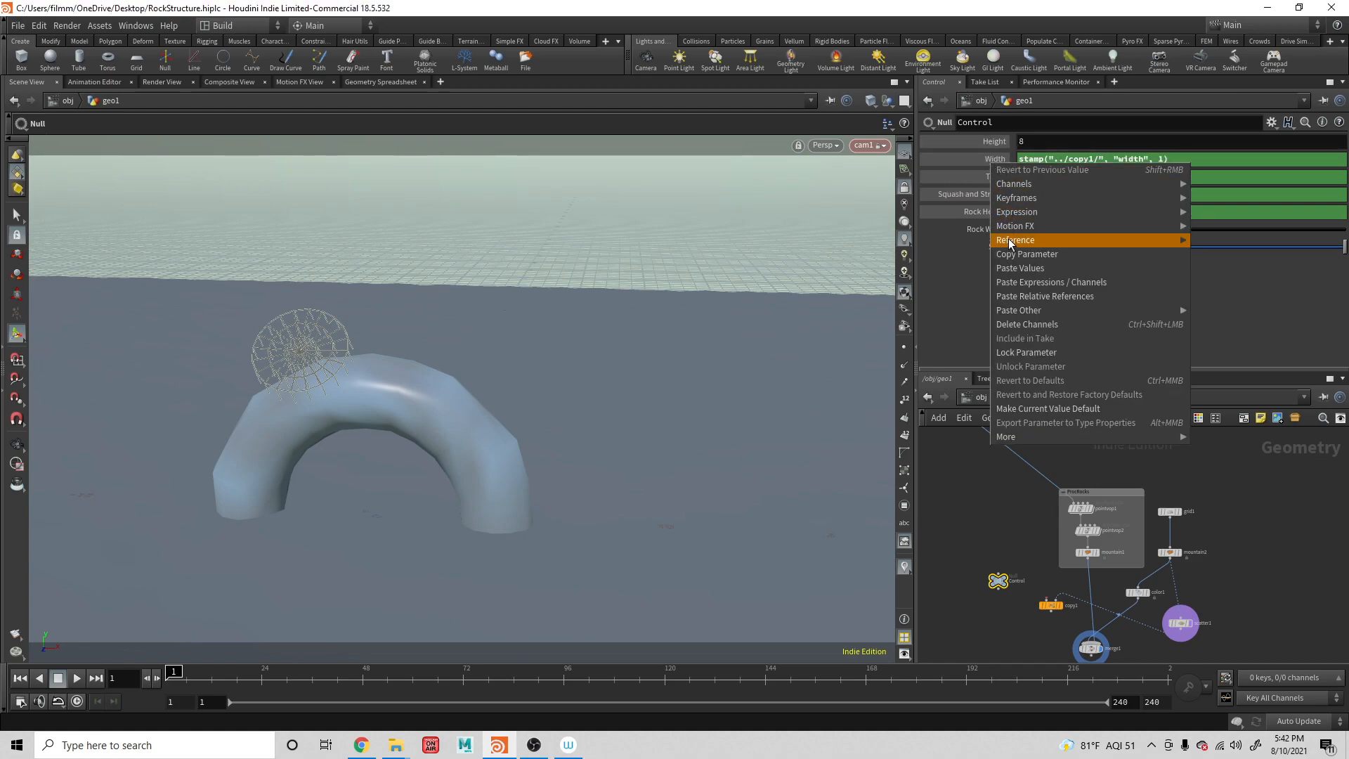
pyautogui.click(1023, 324)
# Delete the stamp expression channels from the Control null's Taper, Squash and Stretch, and Rock Height parameters
pyautogui.rightClick(995, 176)
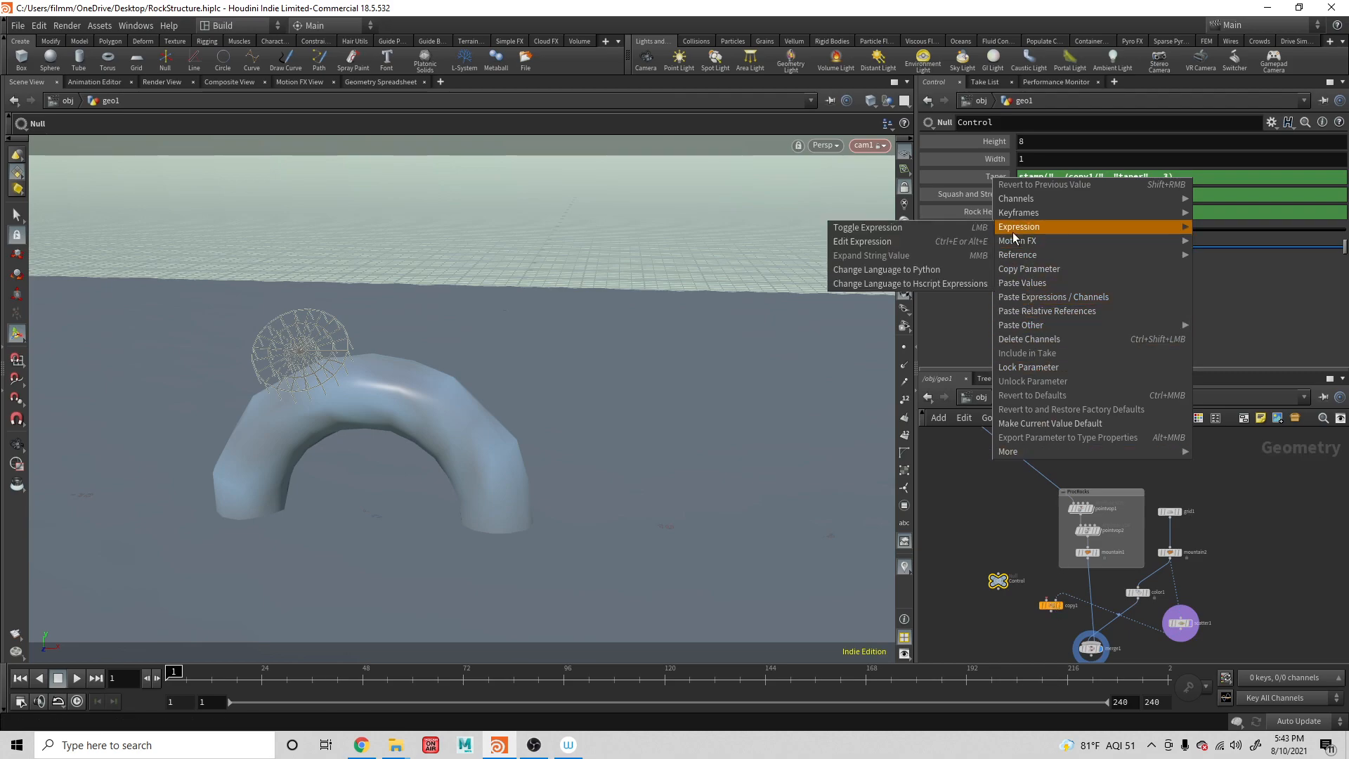
pyautogui.click(1021, 339)
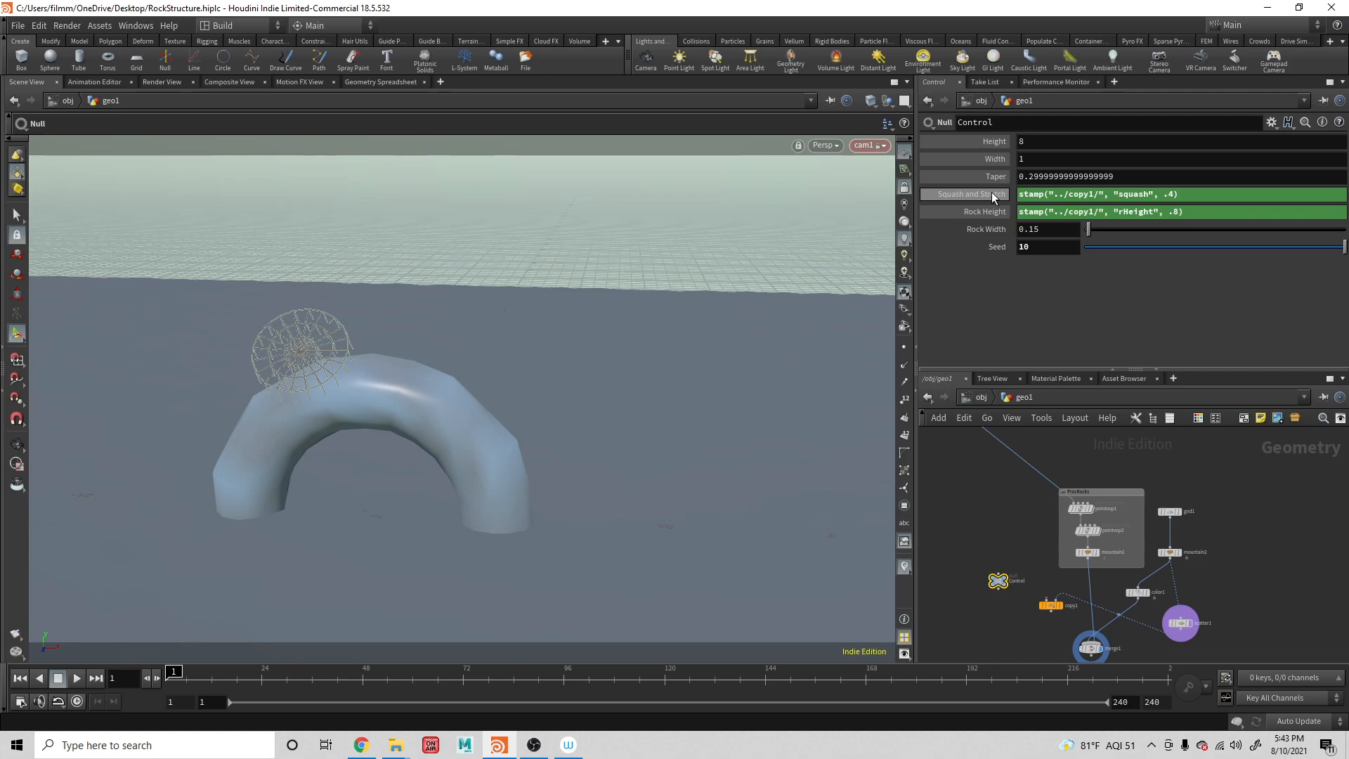
pyautogui.rightClick(992, 193)
pyautogui.click(1031, 353)
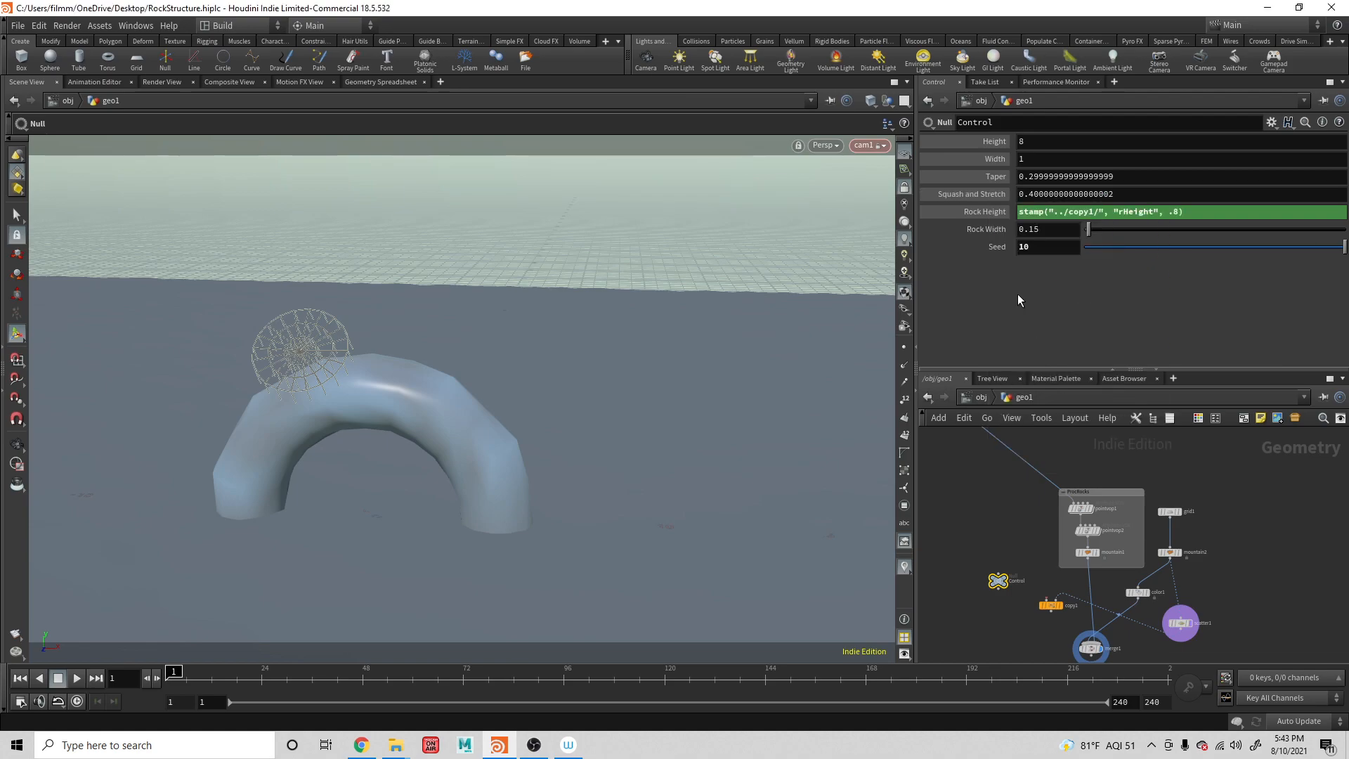
pyautogui.rightClick(992, 211)
pyautogui.click(1007, 225)
pyautogui.rightClick(997, 212)
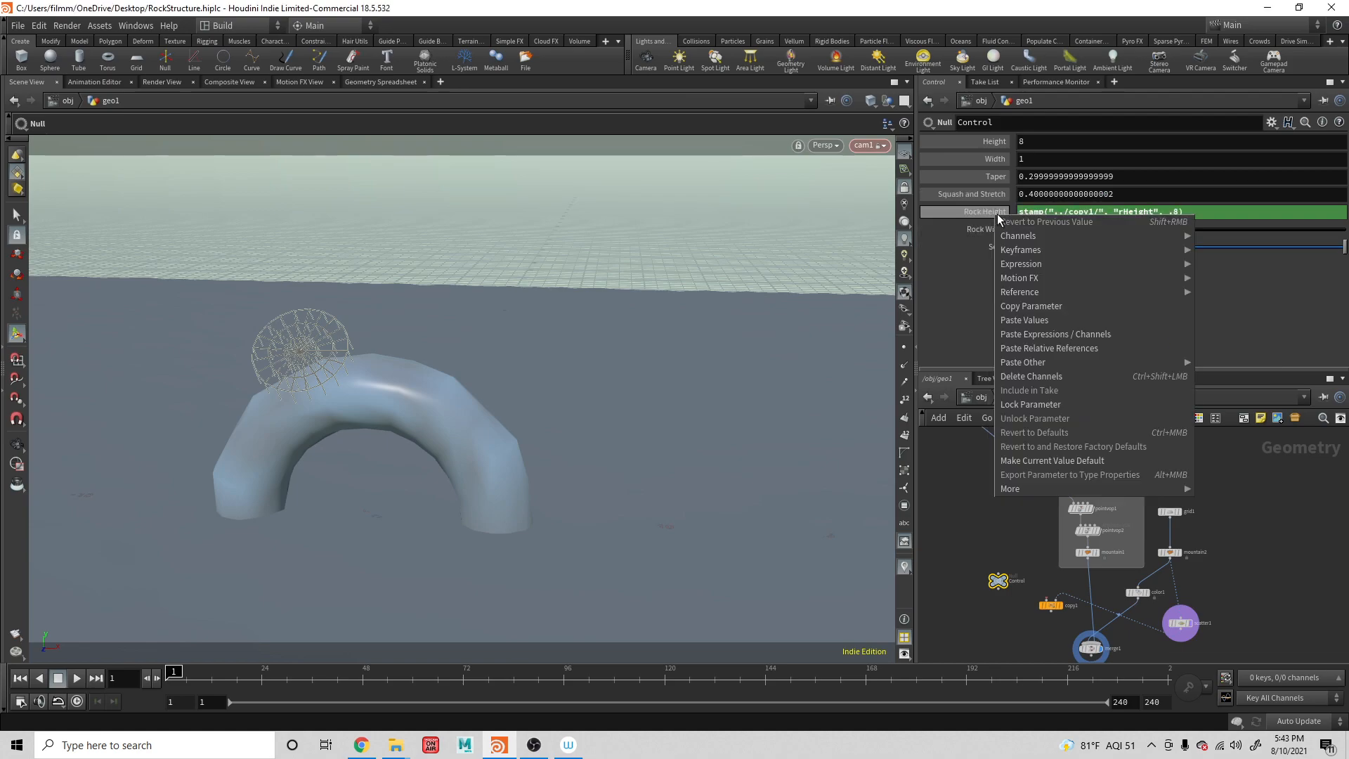
pyautogui.click(1043, 377)
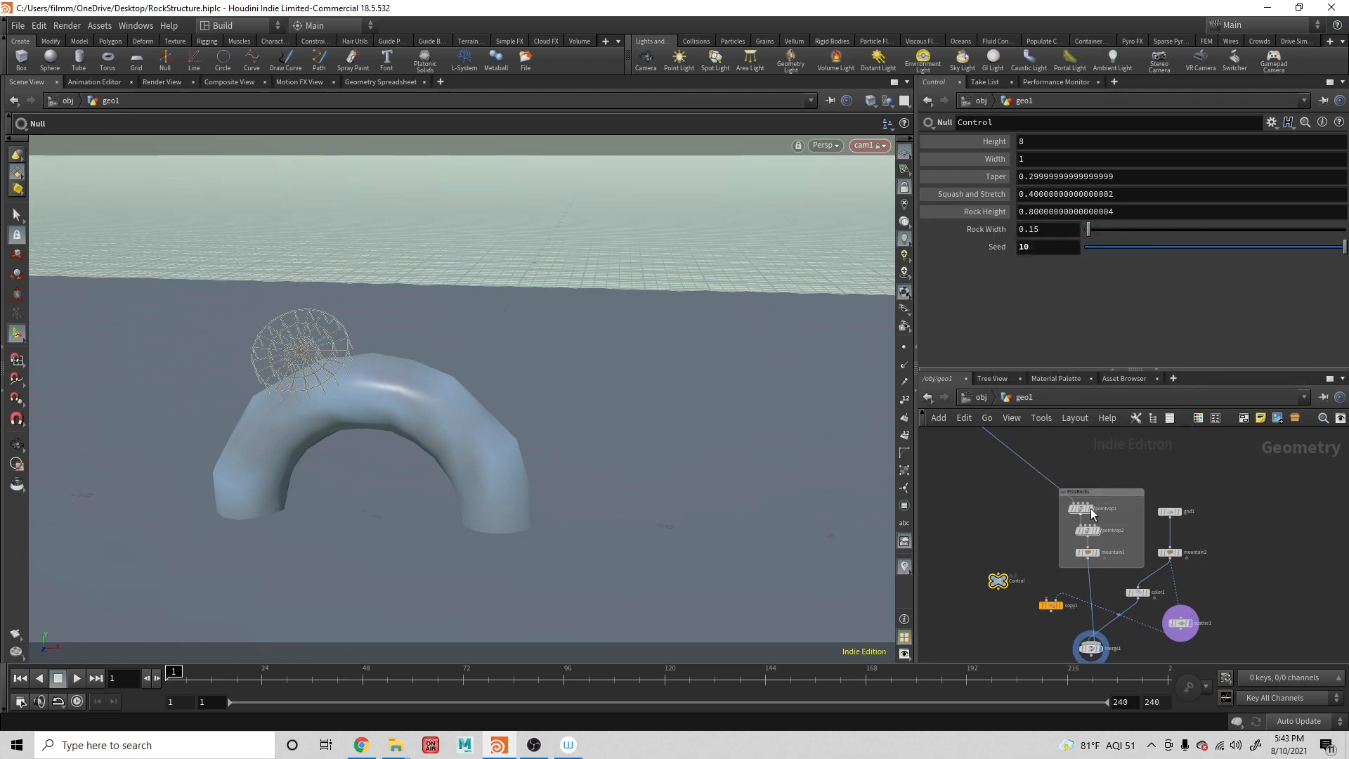
# Display boolean1 and pointvop1 in turn and examine how the point VOP affects the arch's shape
pyautogui.moveTo(1037, 433); pyautogui.dragTo(1114, 506, button='middle')
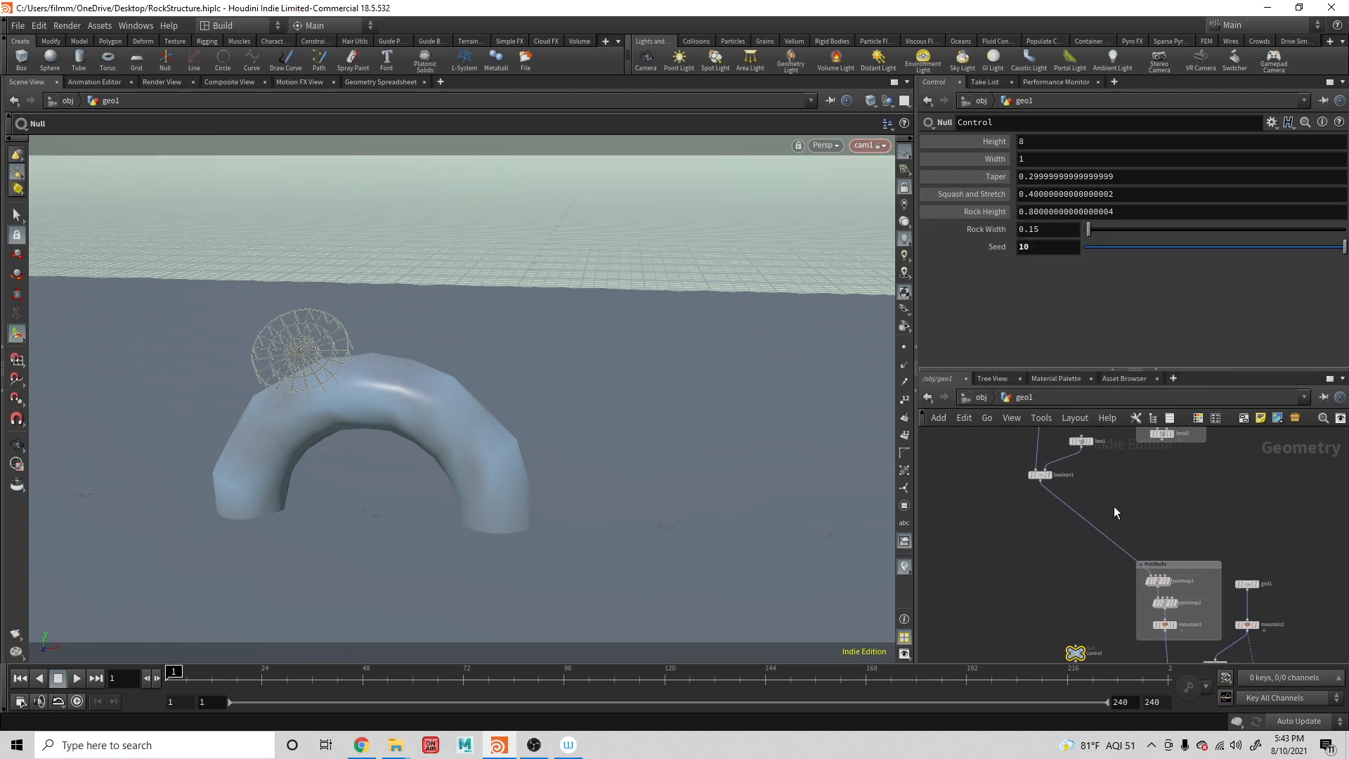
pyautogui.click(1052, 475)
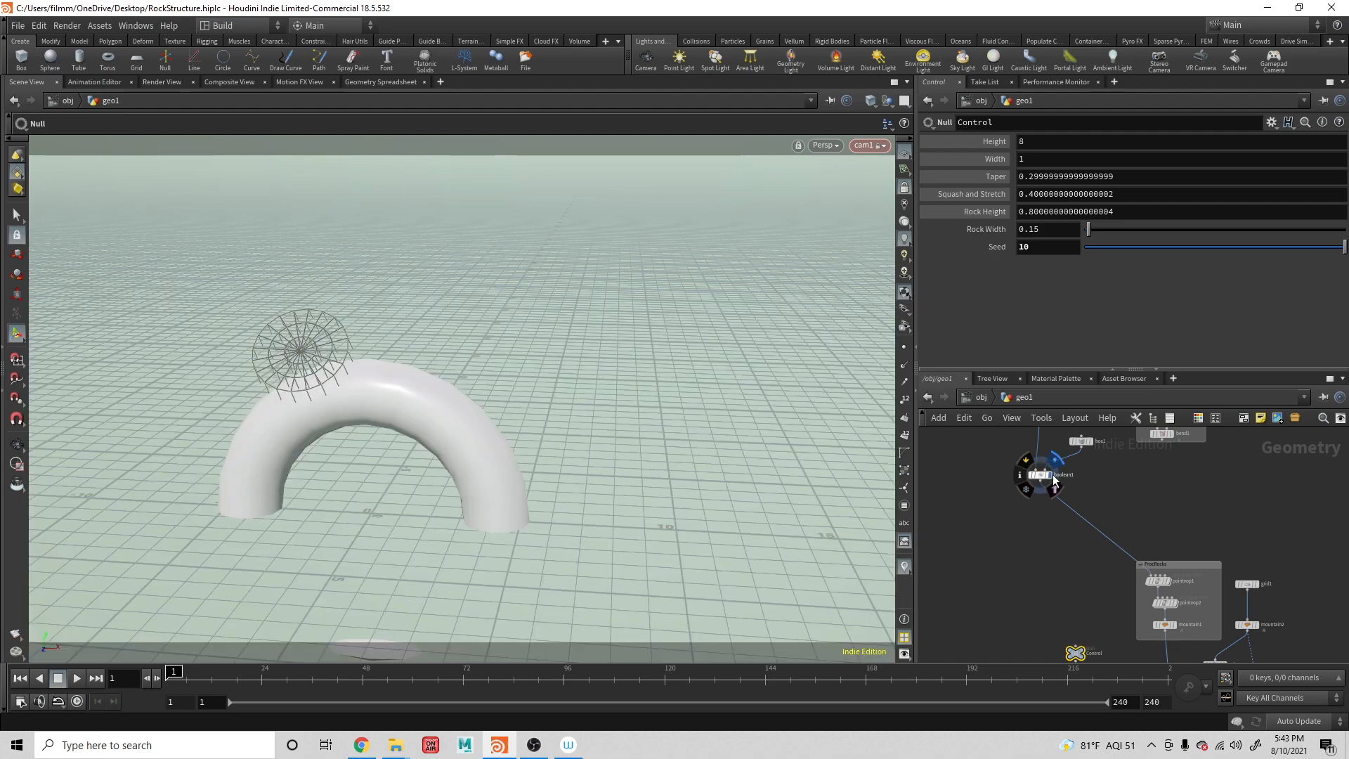
pyautogui.click(1168, 580)
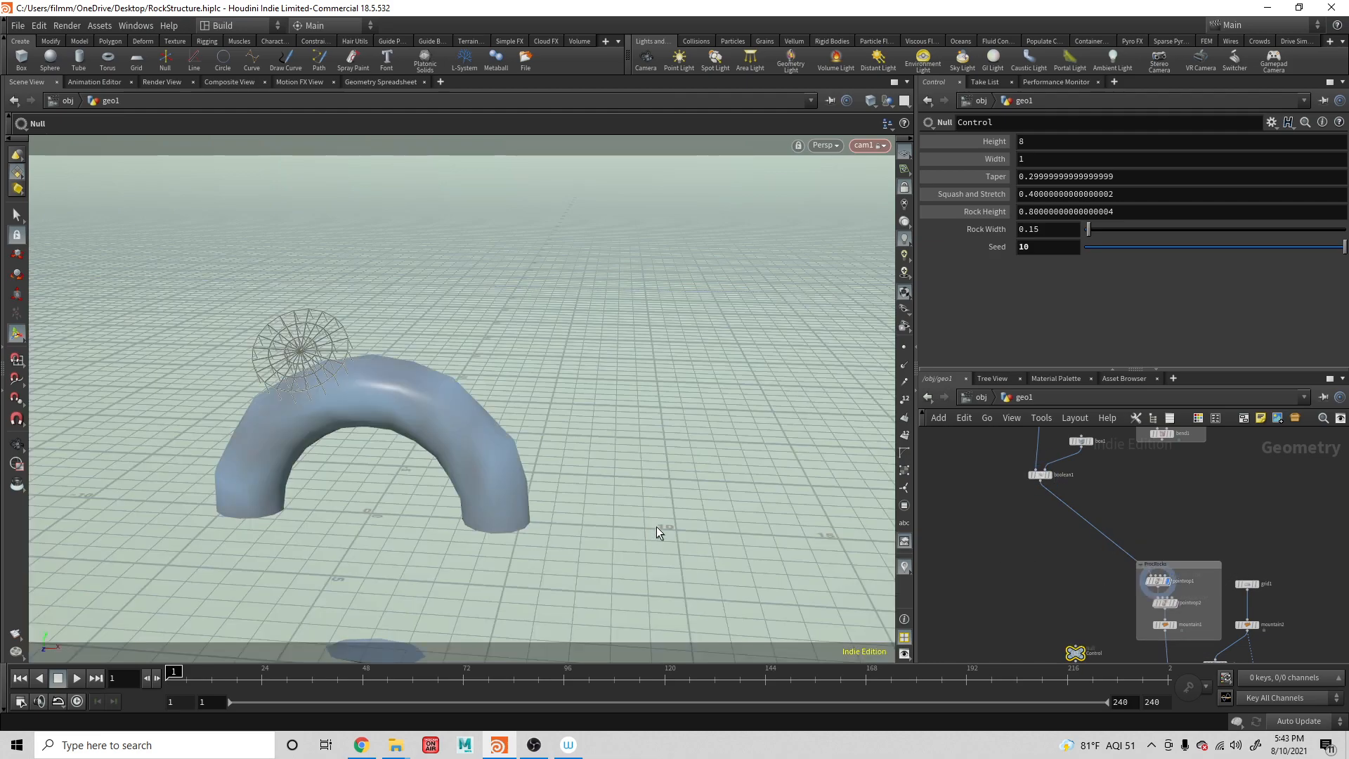
pyautogui.scroll(-3, 644, 552)
pyautogui.scroll(5, 648, 559)
pyautogui.keyDown('alt'); pyautogui.moveTo(528, 585); pyautogui.dragTo(554, 509); pyautogui.keyUp('alt')
pyautogui.moveTo(1158, 580)
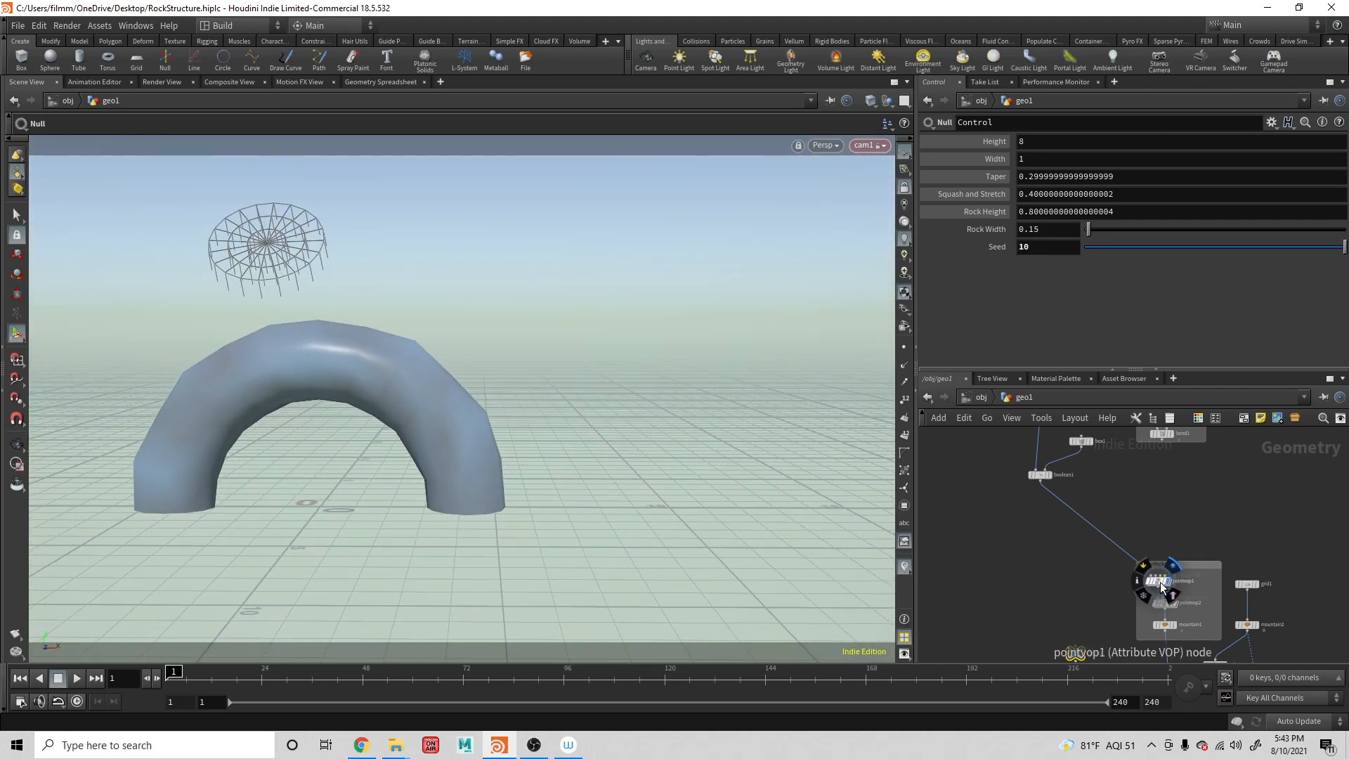
# Duplicate the subdivide1 node and insert the copy between boolean1 and pointvop1
pyautogui.moveTo(1169, 514); pyautogui.dragTo(1132, 606, button='middle')
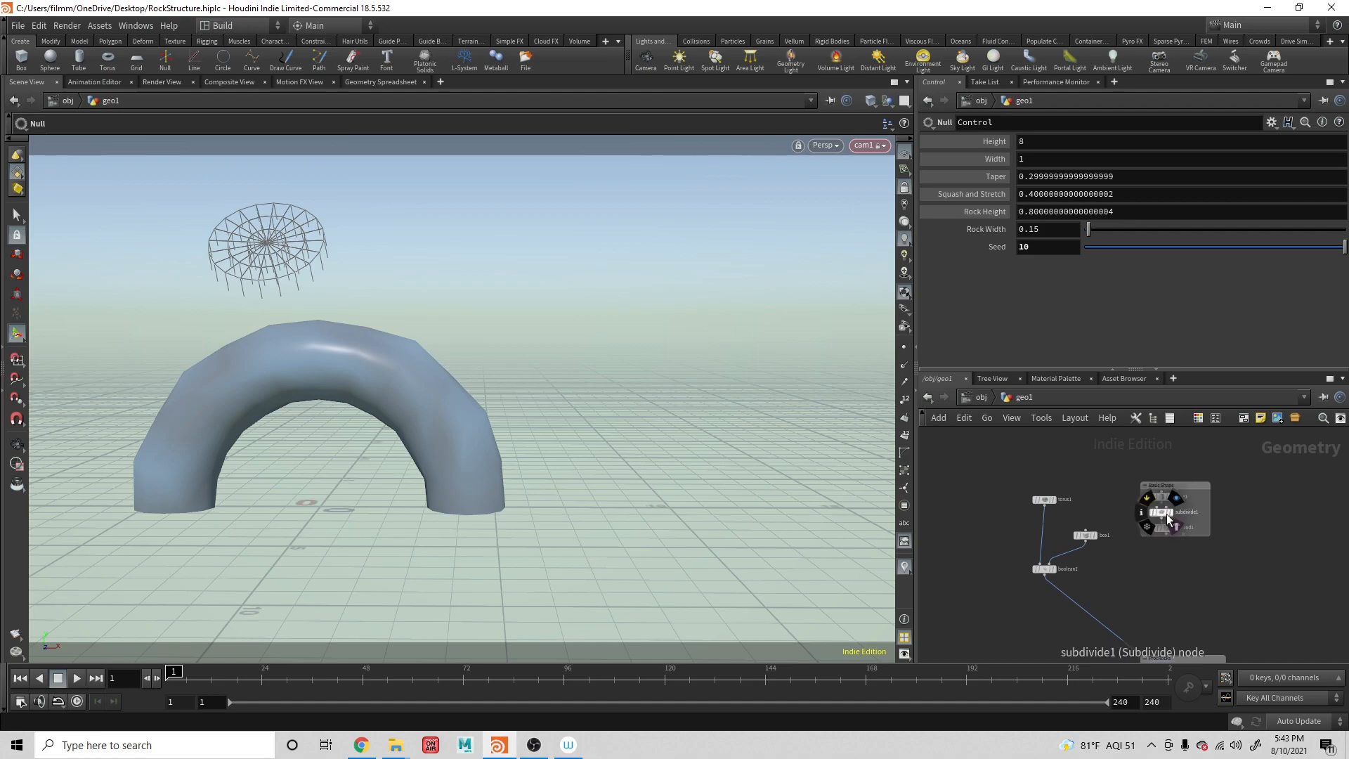
pyautogui.click(1162, 512)
pyautogui.hotkey('ctrl', 'c')
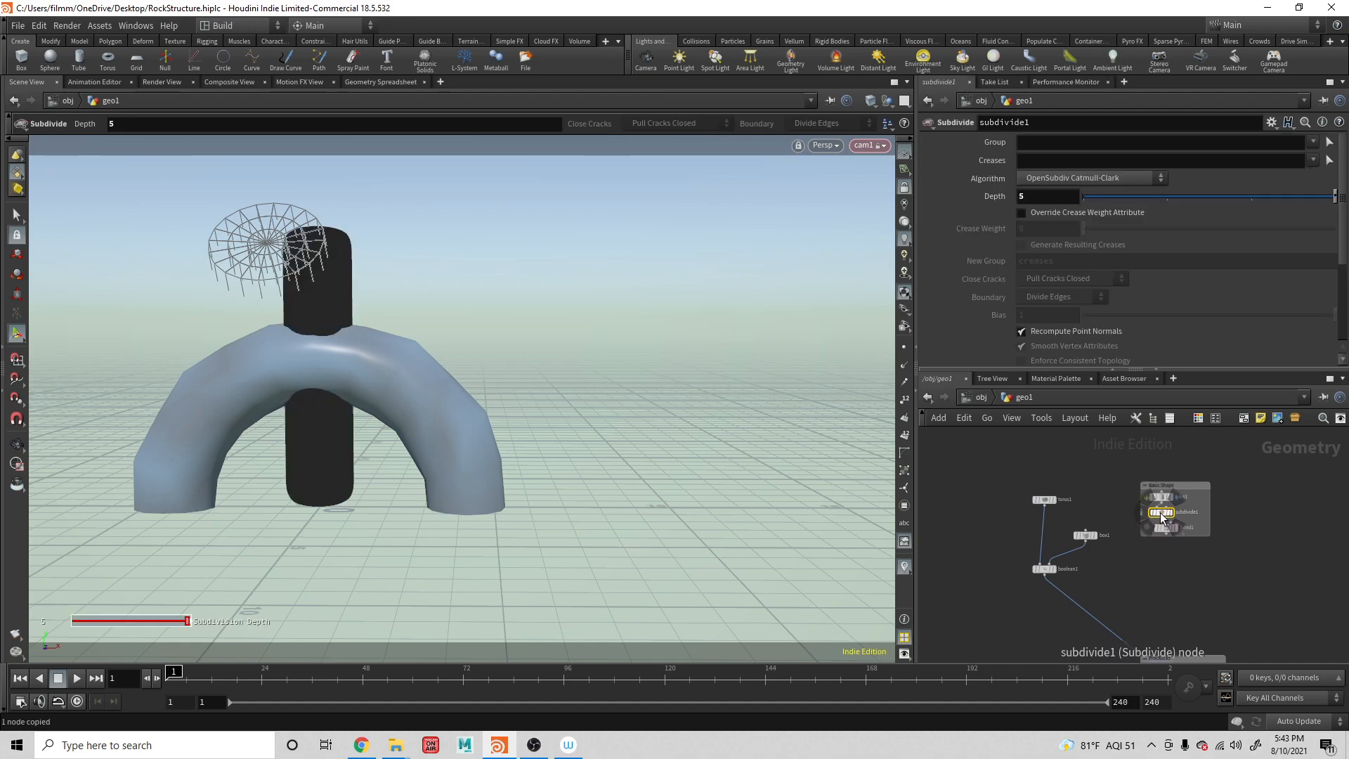
pyautogui.hotkey('ctrl', 'v')
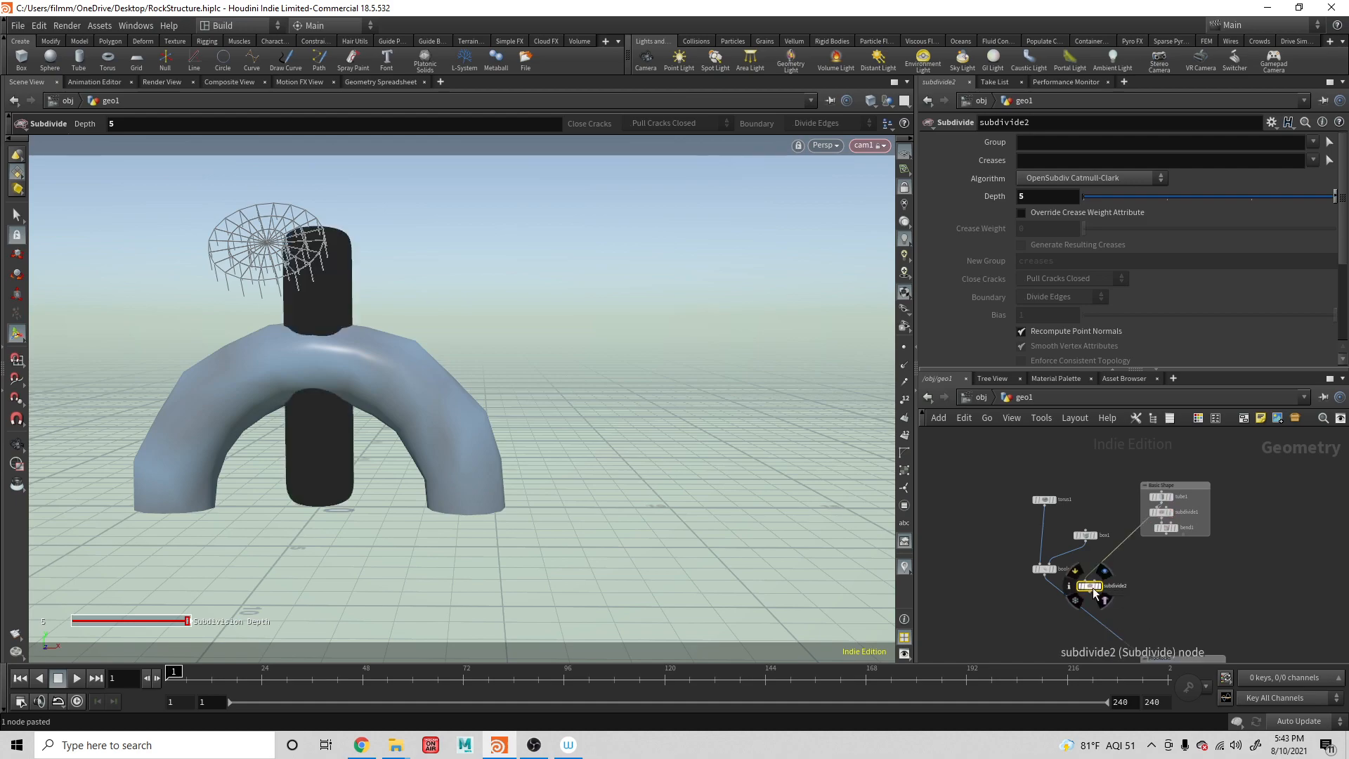
pyautogui.moveTo(1085, 590); pyautogui.dragTo(1069, 600)
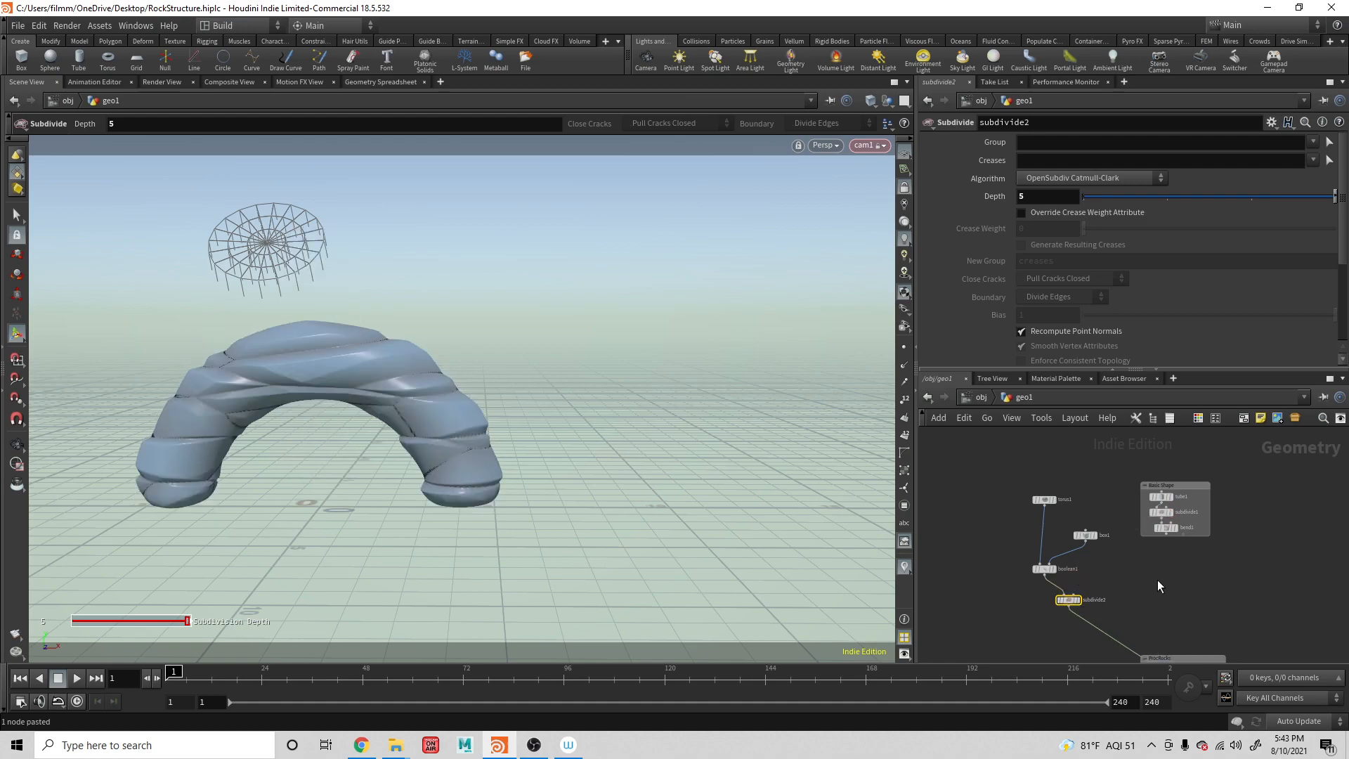
pyautogui.press('Escape')
pyautogui.moveTo(1136, 568); pyautogui.dragTo(1098, 506, button='middle')
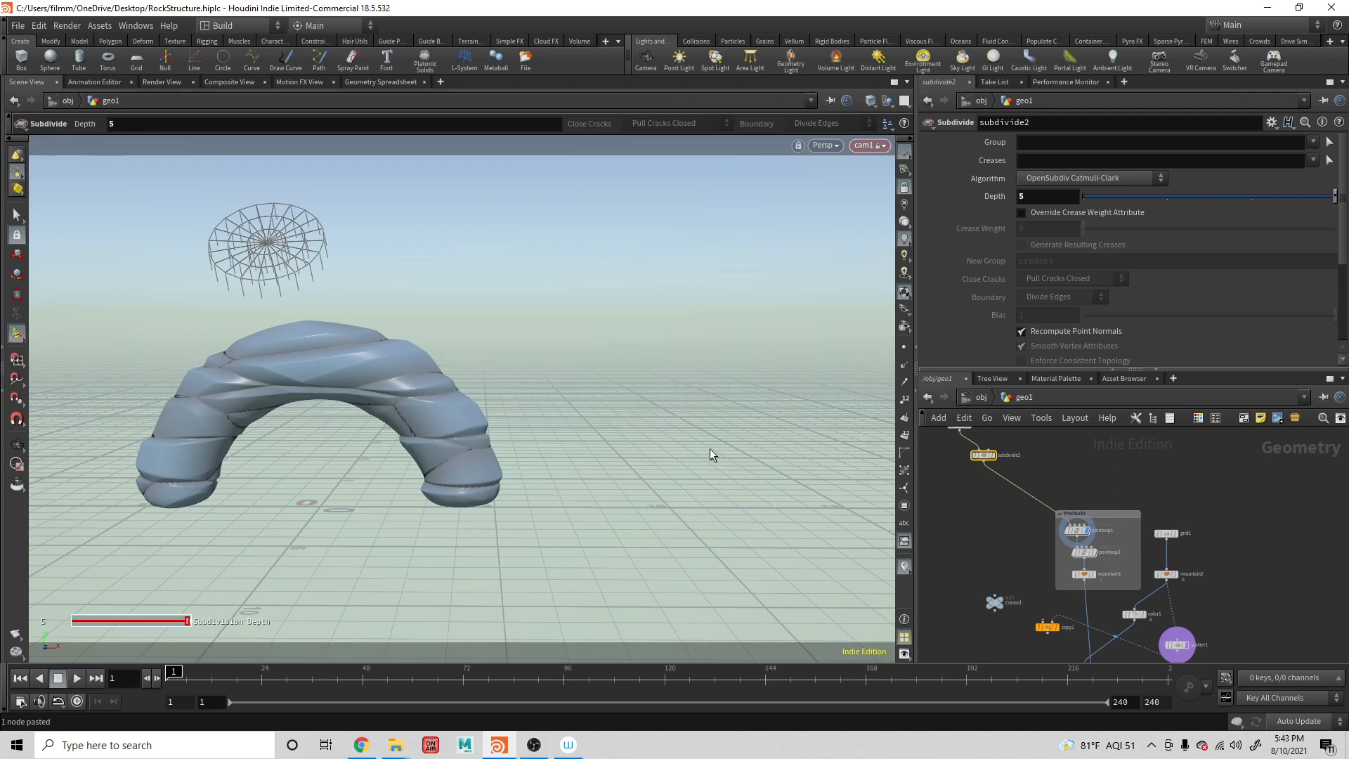
pyautogui.moveTo(452, 407); pyautogui.dragTo(569, 431)
pyautogui.press('Return')
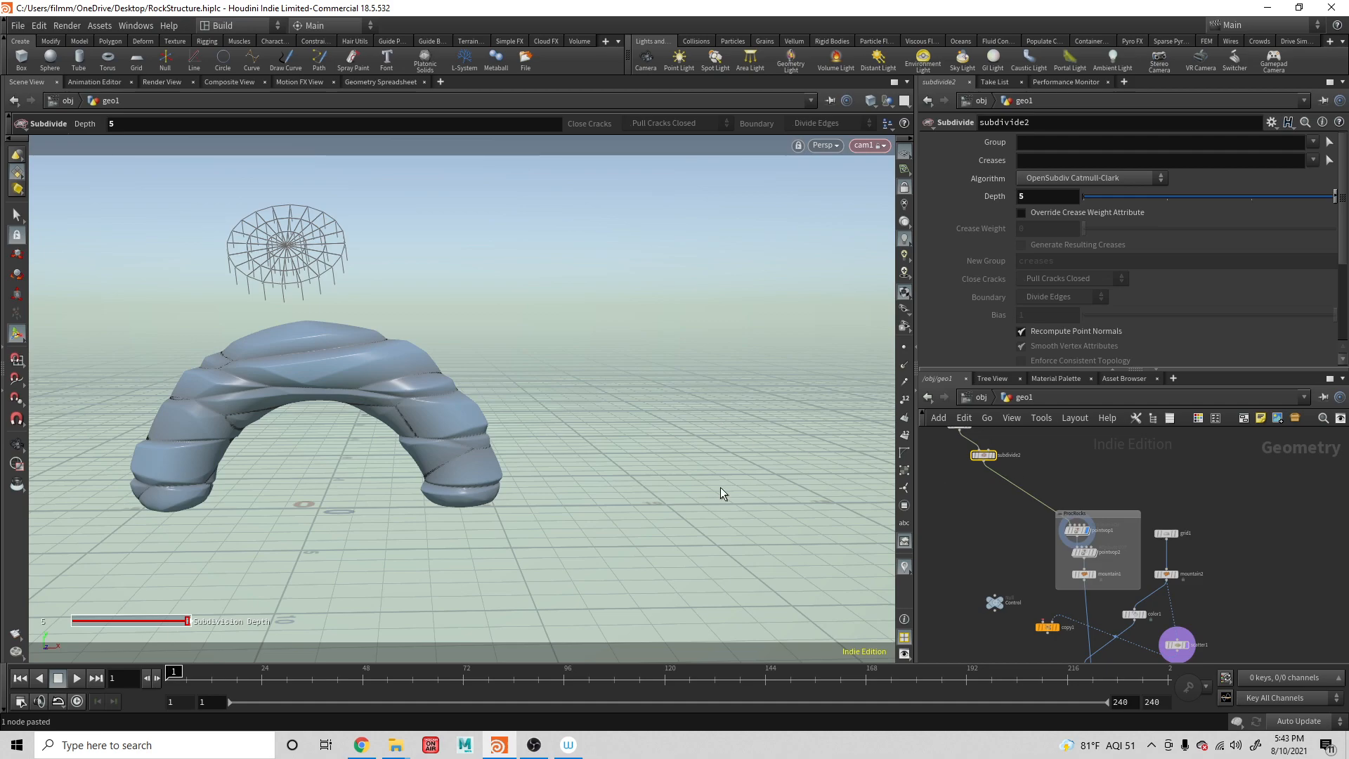
pyautogui.press('Escape')
pyautogui.moveTo(452, 394); pyautogui.dragTo(588, 521)
pyautogui.keyDown('alt'); pyautogui.moveTo(632, 439); pyautogui.dragTo(651, 415, button='middle'); pyautogui.keyUp('alt')
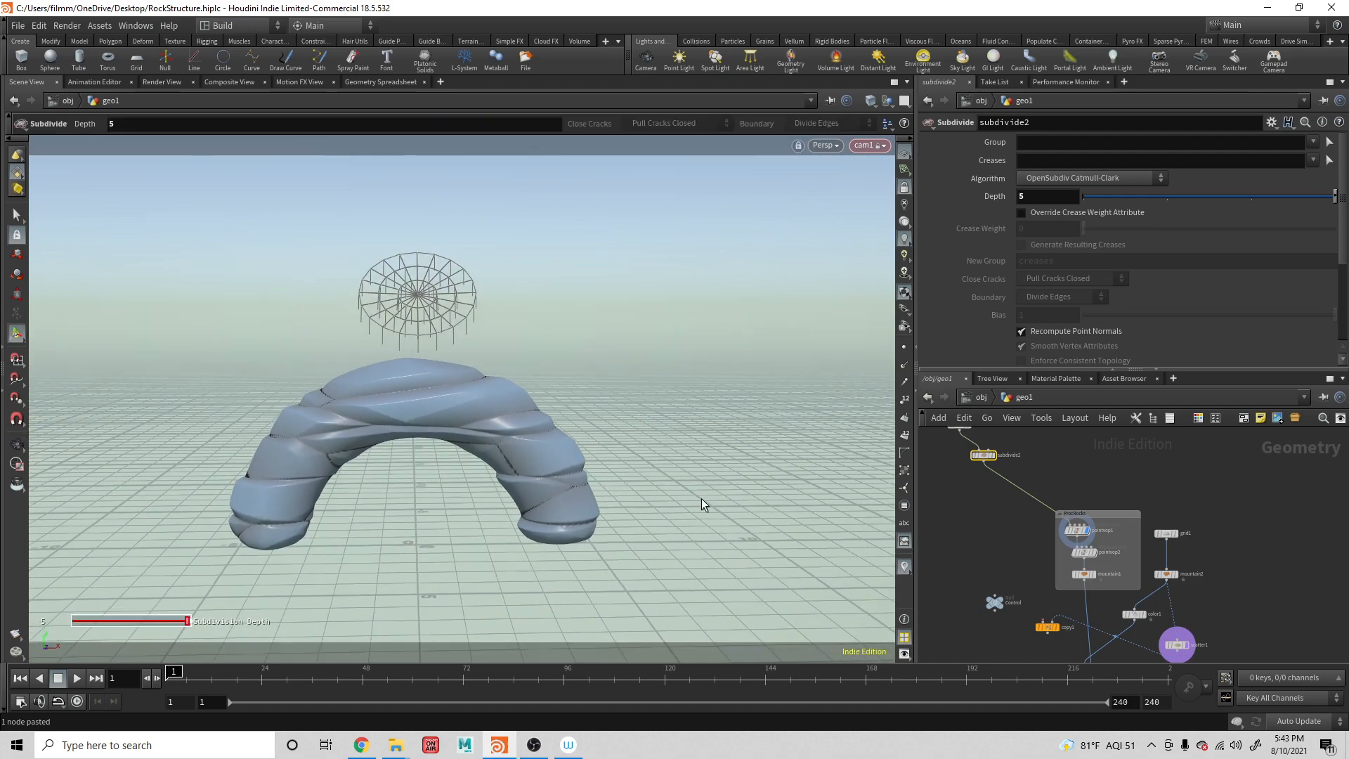
pyautogui.keyDown('alt'); pyautogui.moveTo(838, 494); pyautogui.dragTo(796, 463, button='middle'); pyautogui.keyUp('alt')
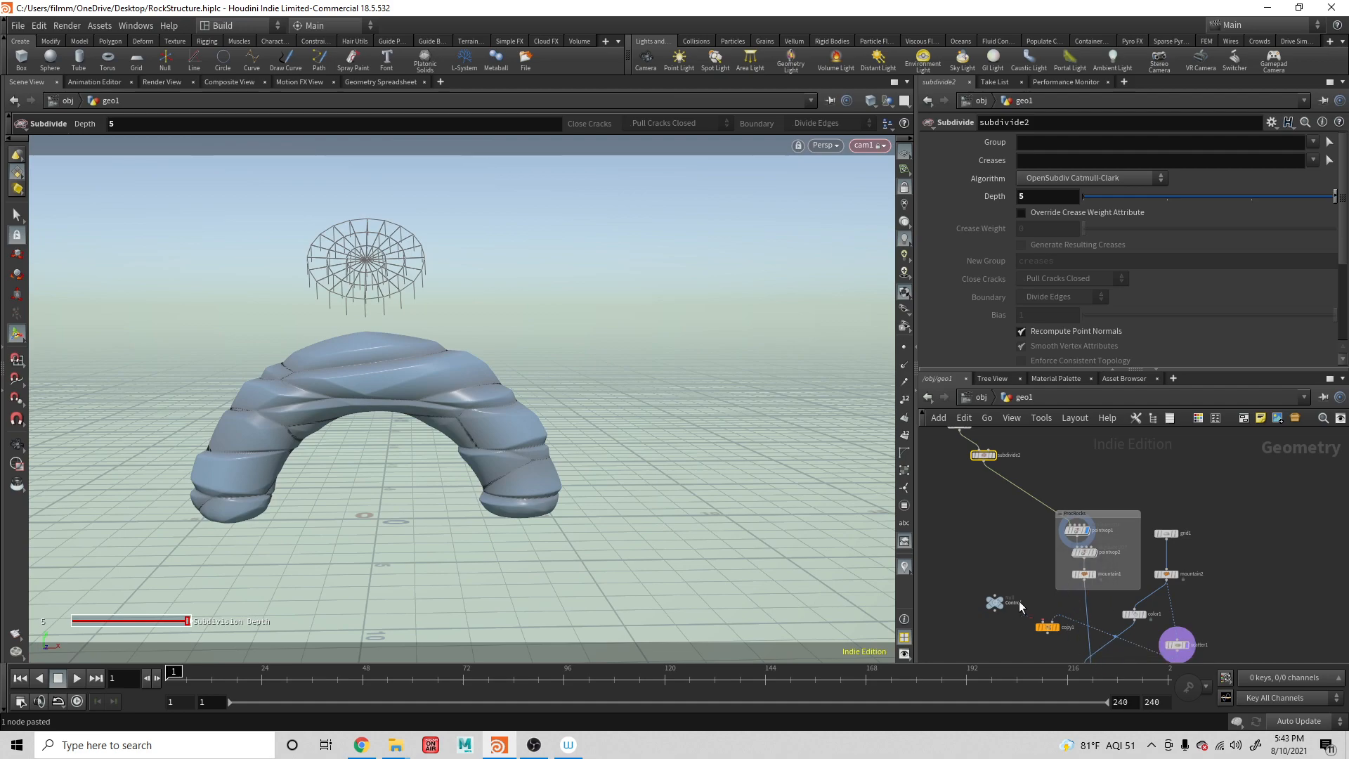
# Insert a Switch node between subdivide2 and pointvop1, wire bend1 in as its second input, and set Select Input to 1
pyautogui.moveTo(1079, 485); pyautogui.dragTo(1100, 573, button='middle')
pyautogui.press('Tab')
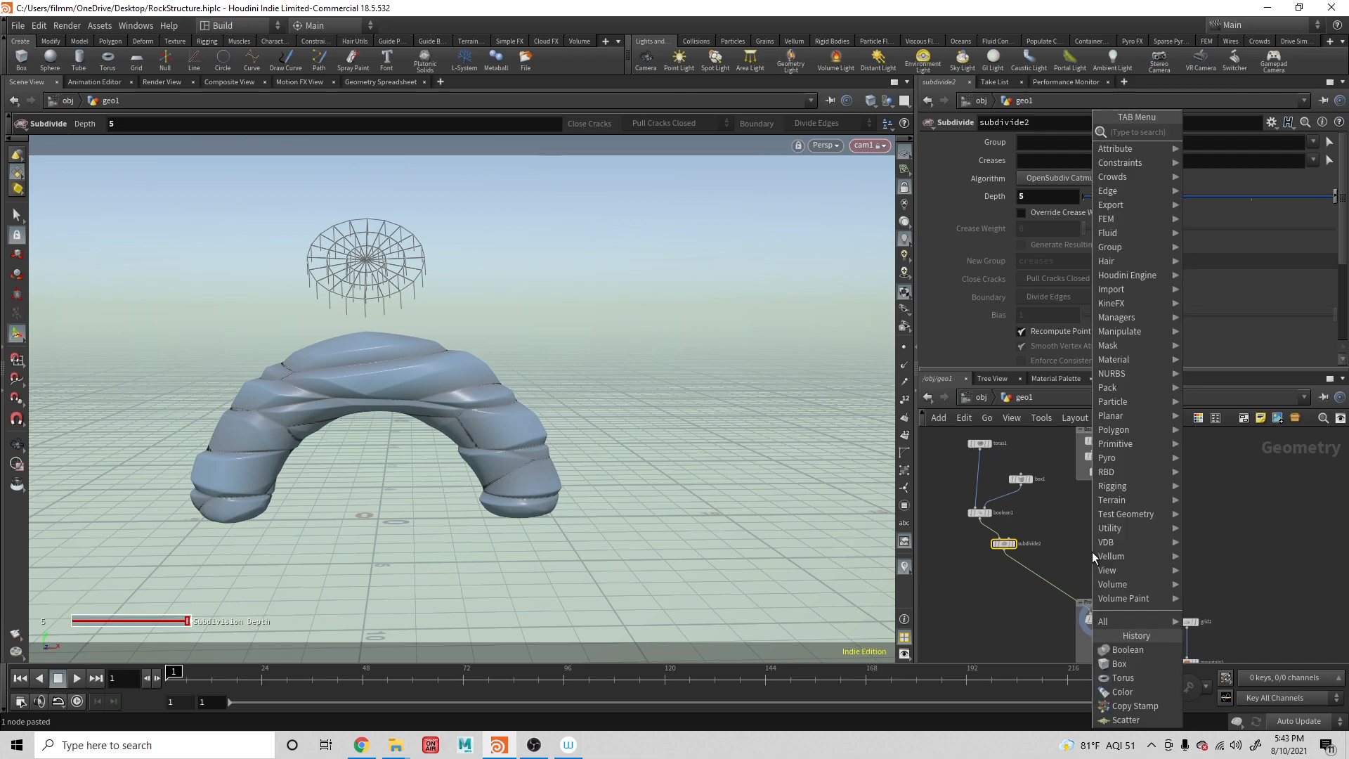
pyautogui.write('sw')
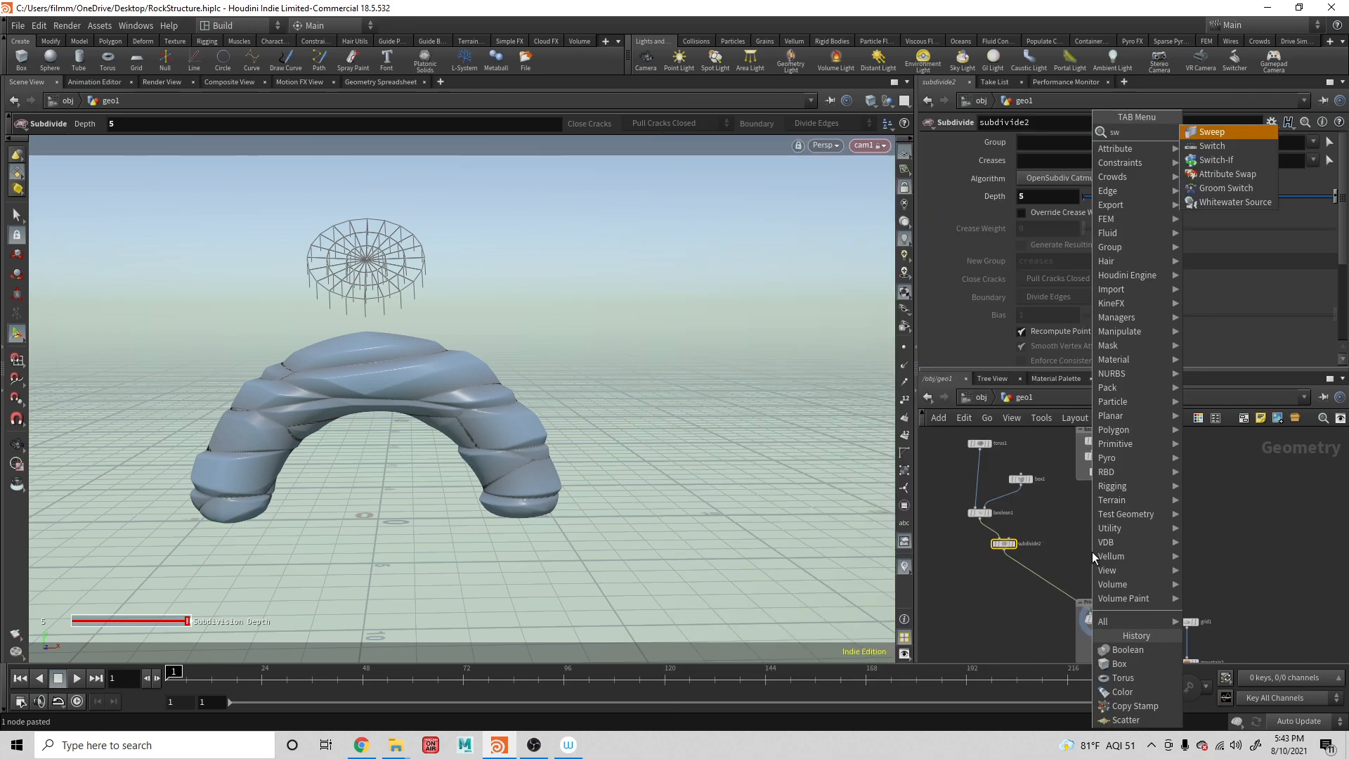
pyautogui.press('Down')
pyautogui.press('Return')
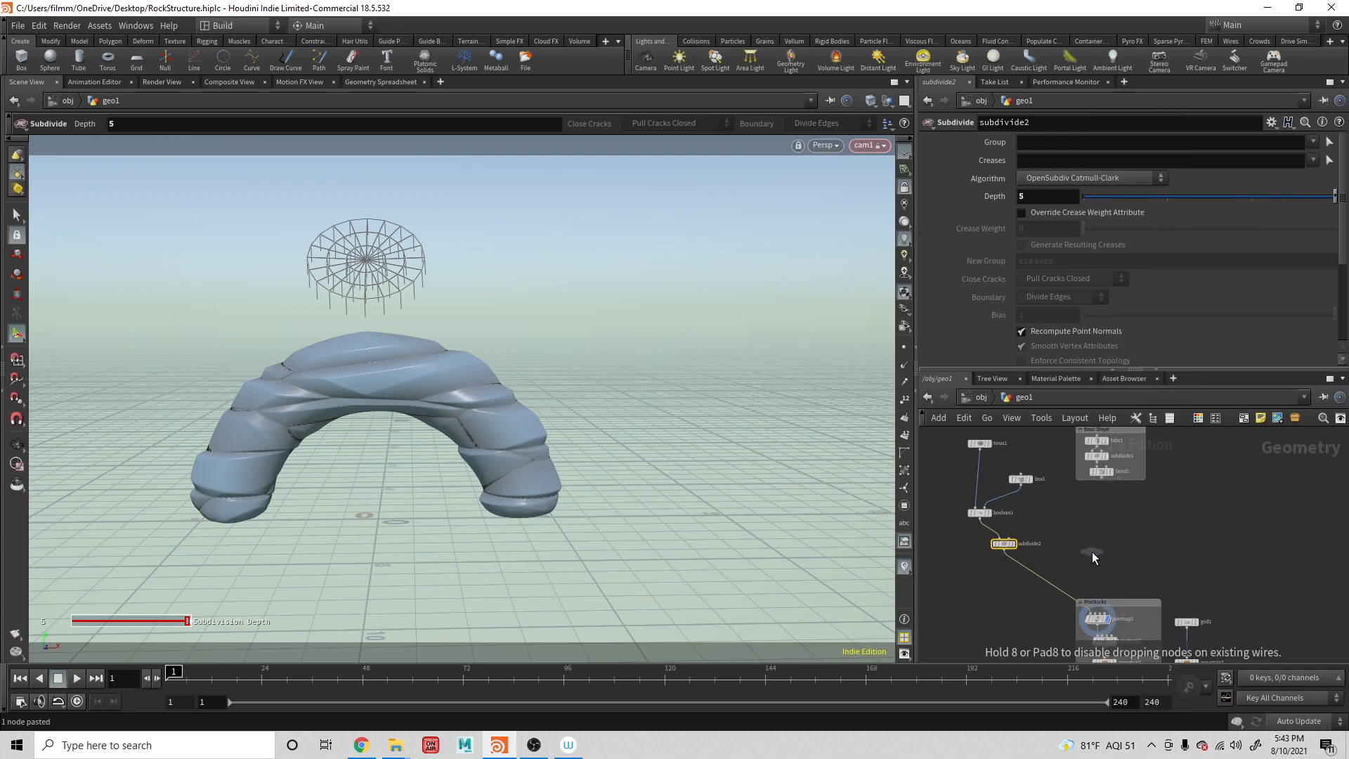
pyautogui.click(1045, 583)
pyautogui.moveTo(1101, 480); pyautogui.dragTo(1044, 563)
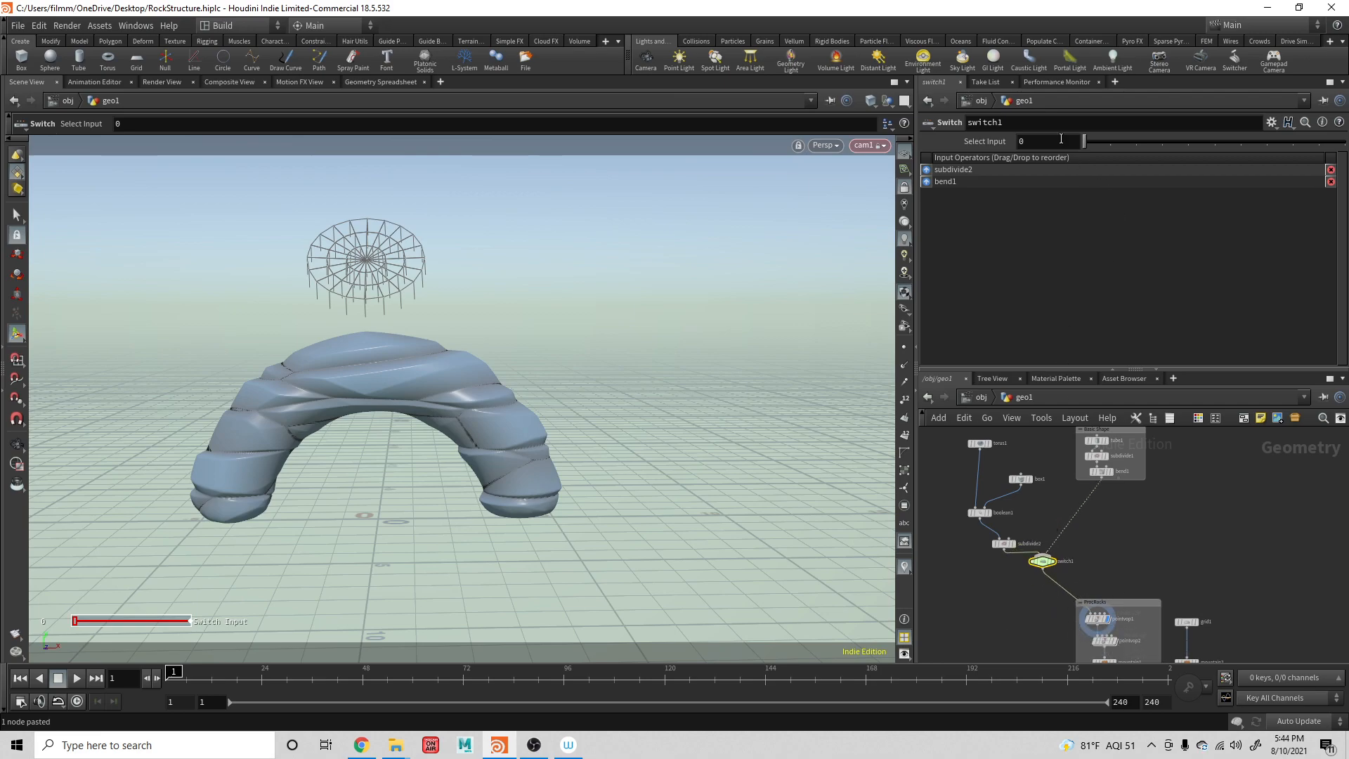
pyautogui.moveTo(1084, 143); pyautogui.dragTo(1110, 143)
# Add a Sphere node, wire it into switch1 as the third input, and set Select Input to 2
pyautogui.moveTo(1117, 525); pyautogui.dragTo(1177, 521, button='middle')
pyautogui.press('Tab')
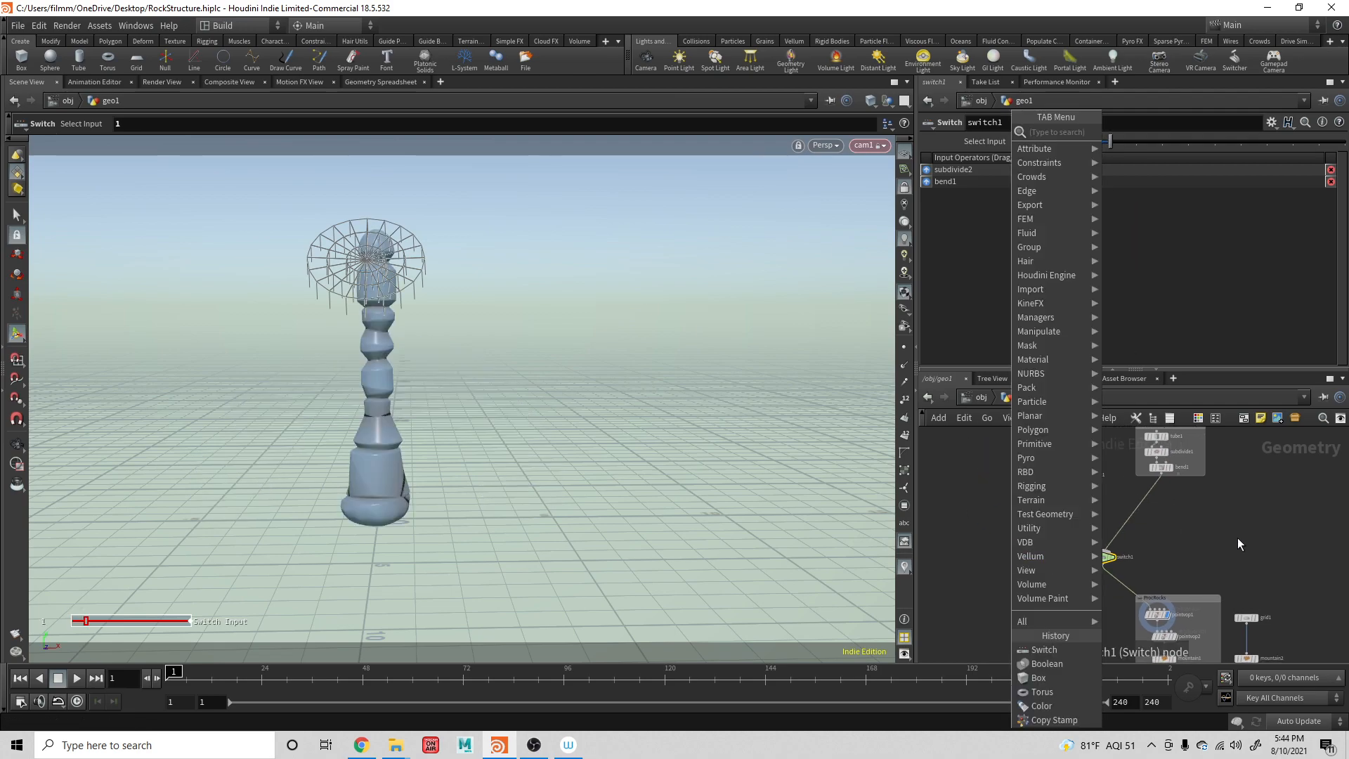
pyautogui.press('Tab')
pyautogui.write('sphere')
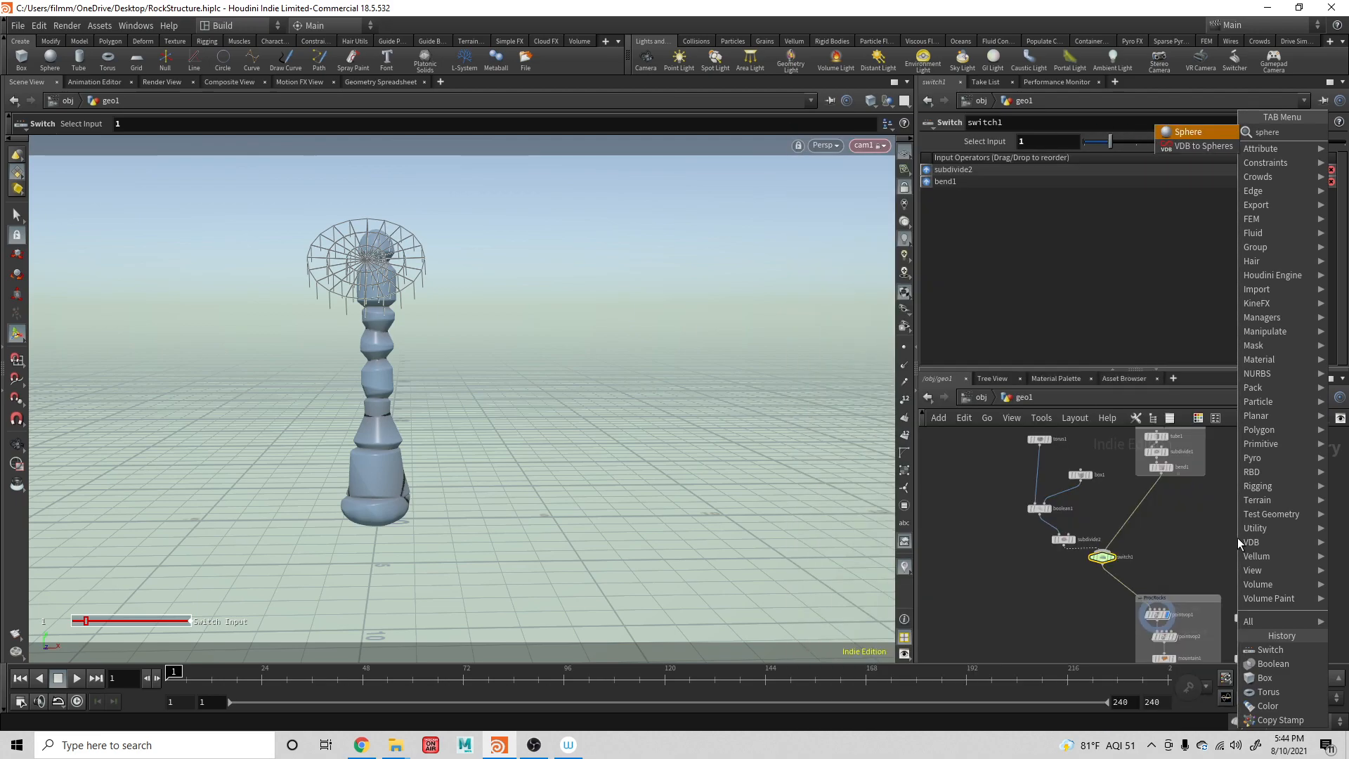
pyautogui.press('Return')
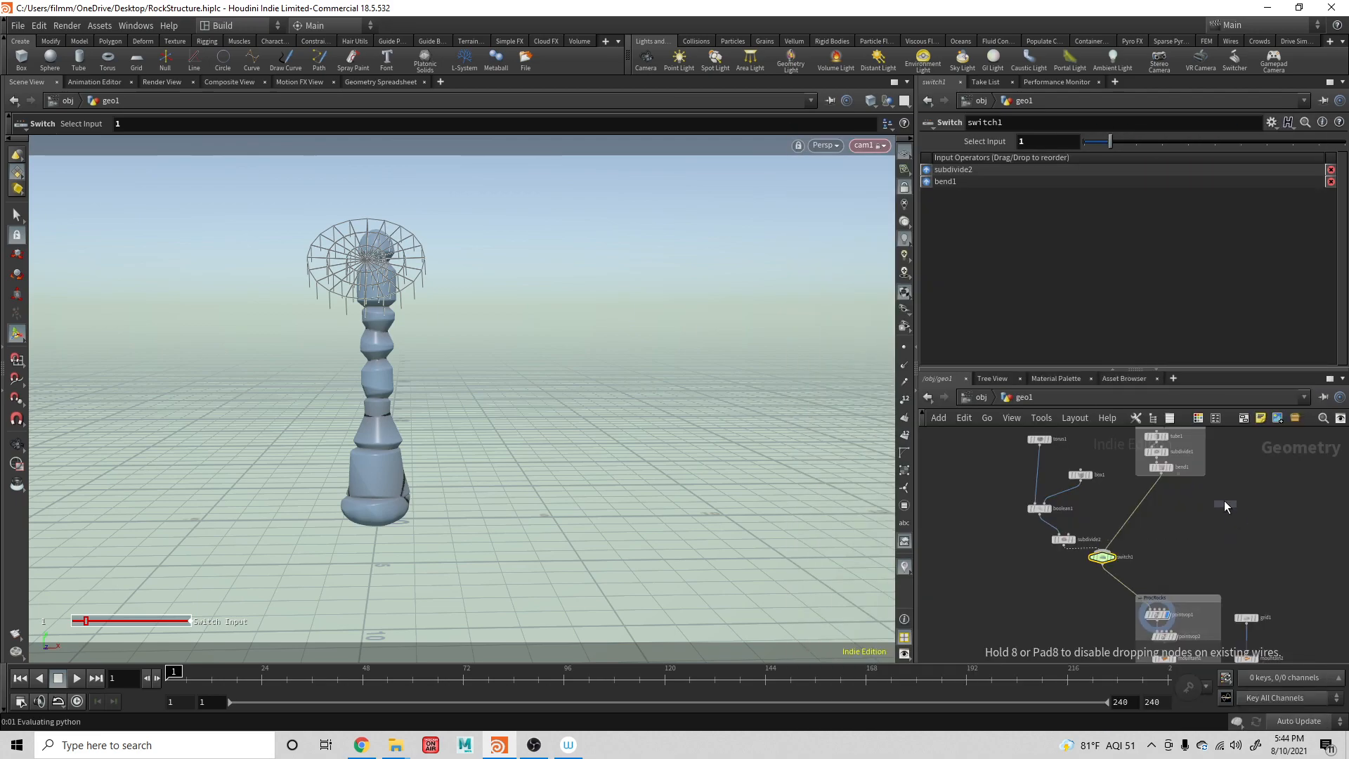
pyautogui.click(1218, 506)
pyautogui.moveTo(1217, 516); pyautogui.dragTo(1124, 548)
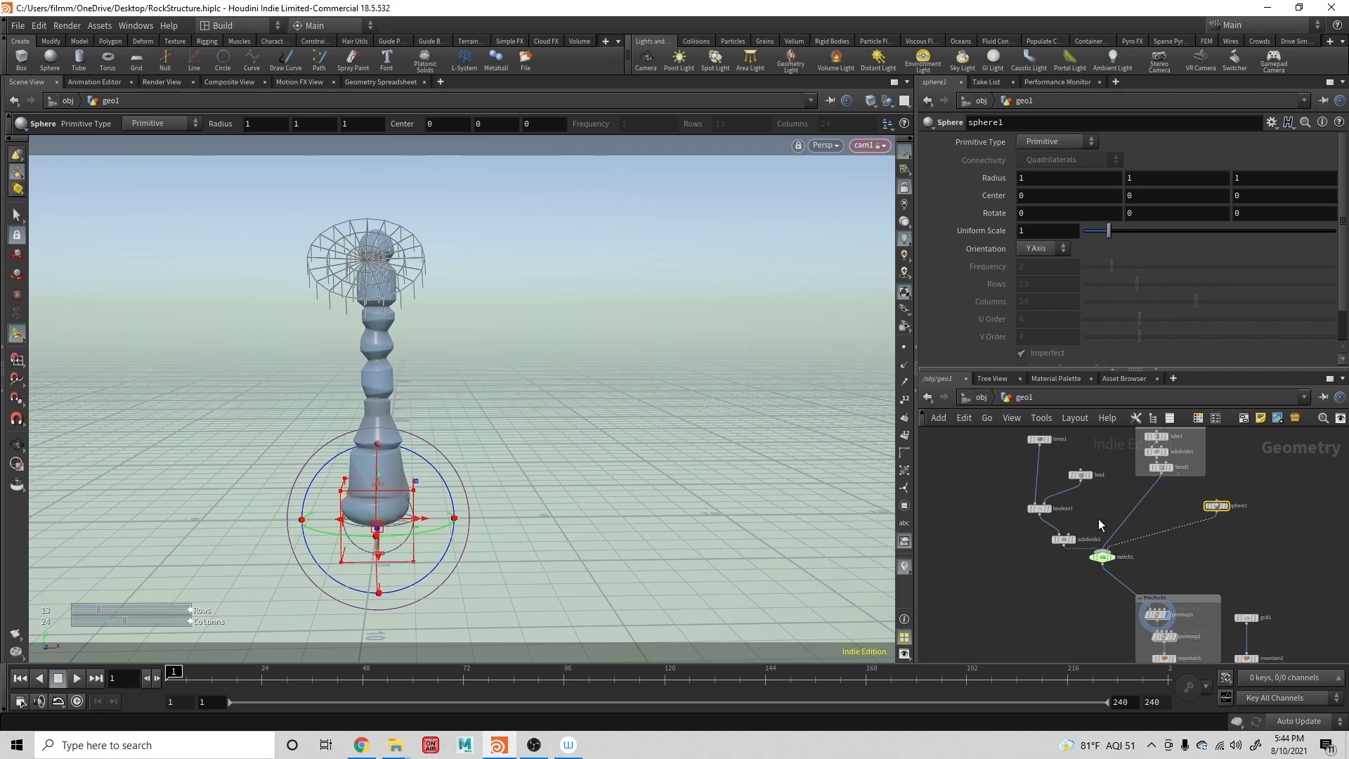
pyautogui.click(1103, 557)
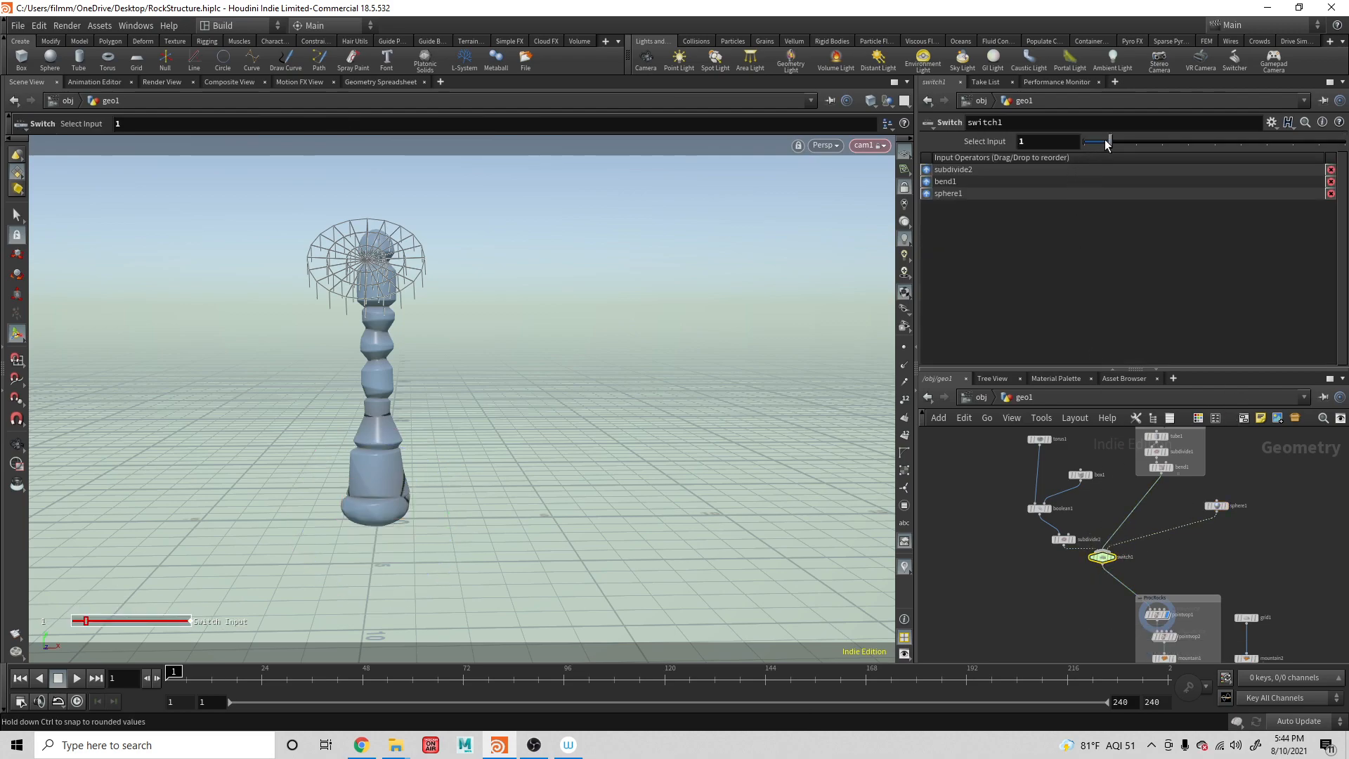
pyautogui.click(1089, 141)
pyautogui.moveTo(1086, 139); pyautogui.dragTo(1136, 141)
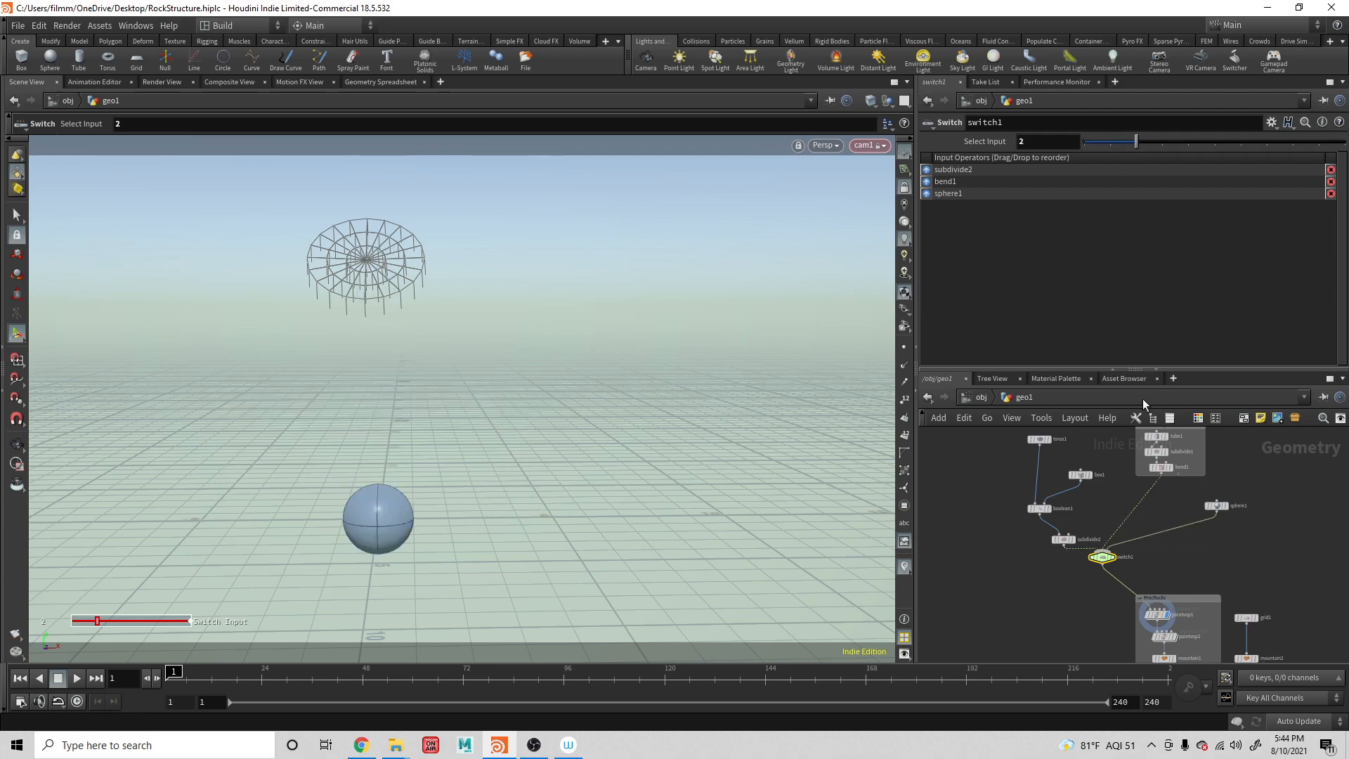
# Set the sphere's radius to 2.6 on all axes and its primitive type to Polygon Mesh
pyautogui.click(1218, 506)
pyautogui.moveTo(990, 178); pyautogui.dragTo(1075, 177, button='middle')
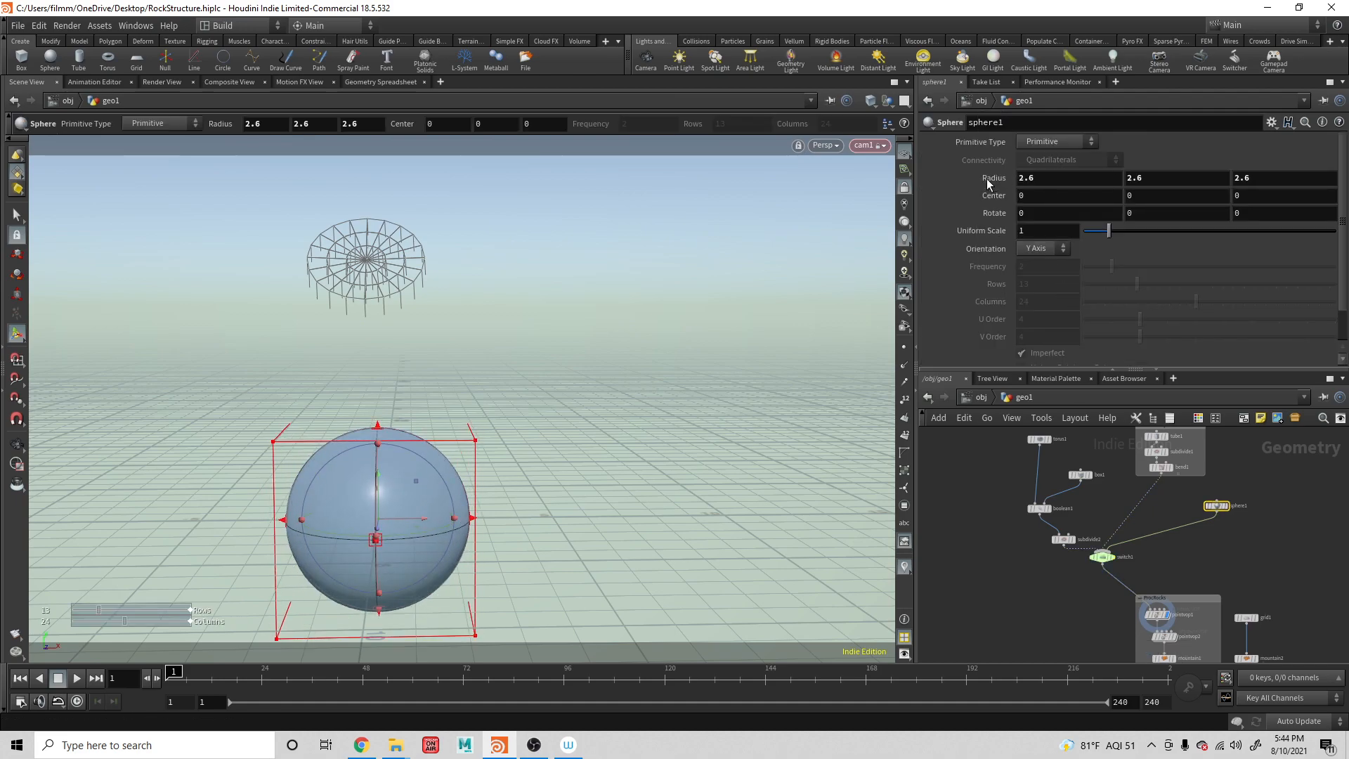
pyautogui.click(1081, 142)
pyautogui.click(1053, 175)
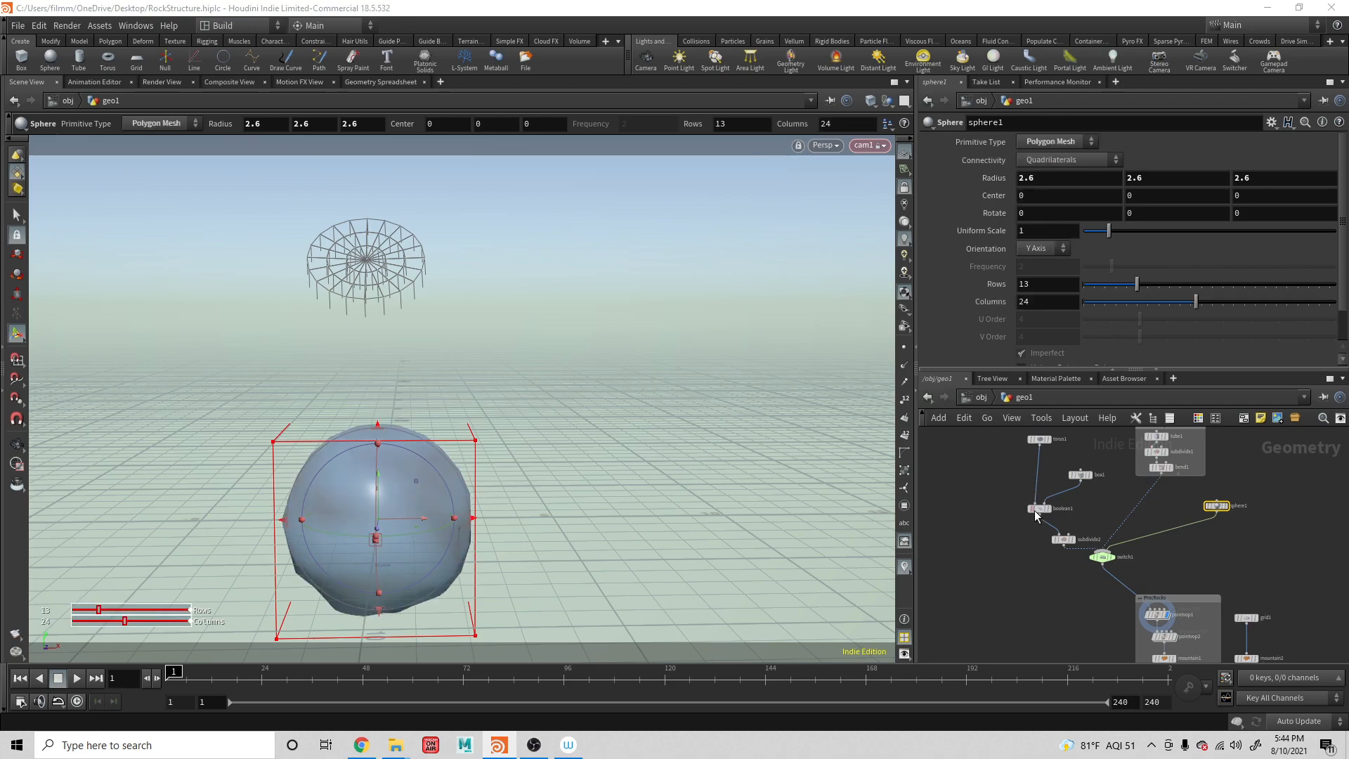
# Duplicate the subdivide2 node and insert the copy between sphere1 and switch1
pyautogui.click(1064, 541)
pyautogui.hotkey('ctrl', 'c')
pyautogui.hotkey('ctrl', 'v')
pyautogui.moveTo(1066, 540); pyautogui.dragTo(1161, 533)
pyautogui.keyDown('alt'); pyautogui.moveTo(635, 499); pyautogui.dragTo(858, 568); pyautogui.keyUp('alt')
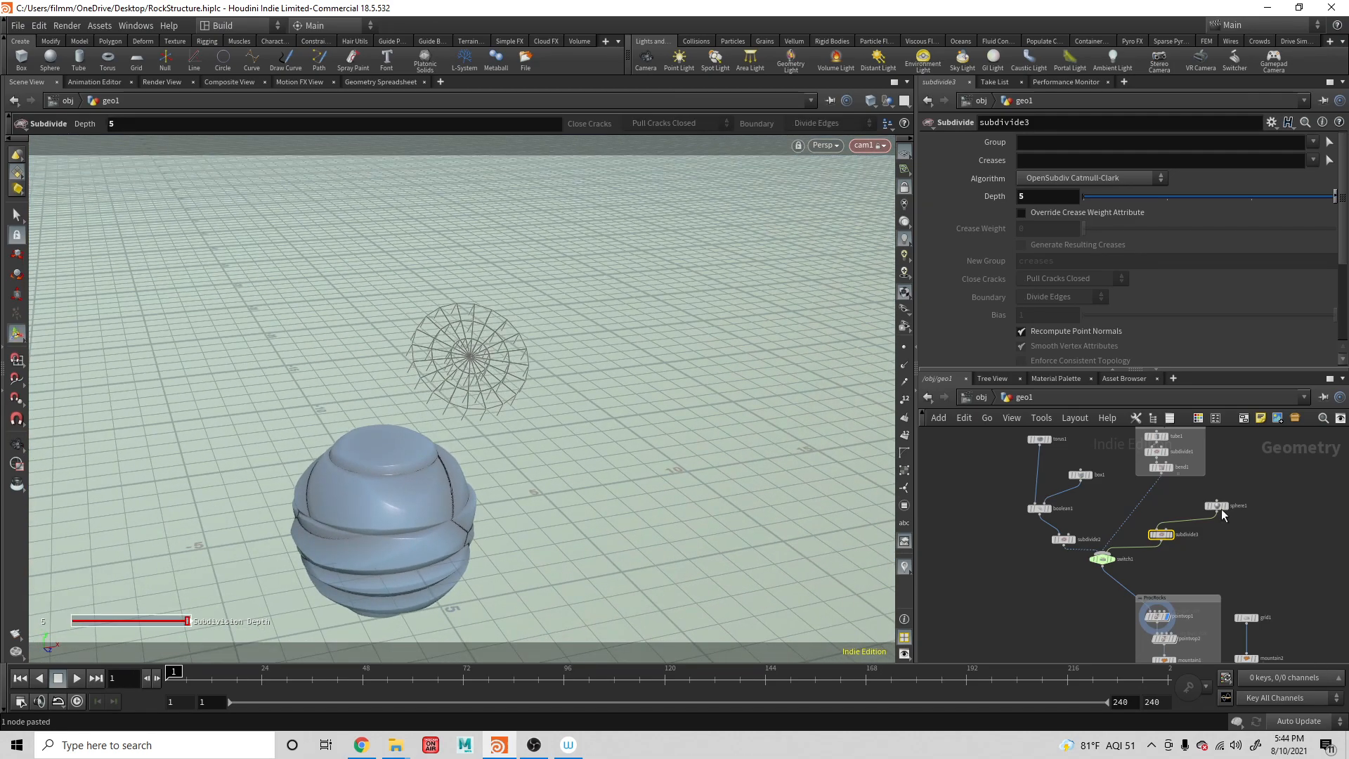
# Check switch1's three inputs and examine the sphere-based rock and the network downstream of the switch
pyautogui.scroll(-1, 1188, 505)
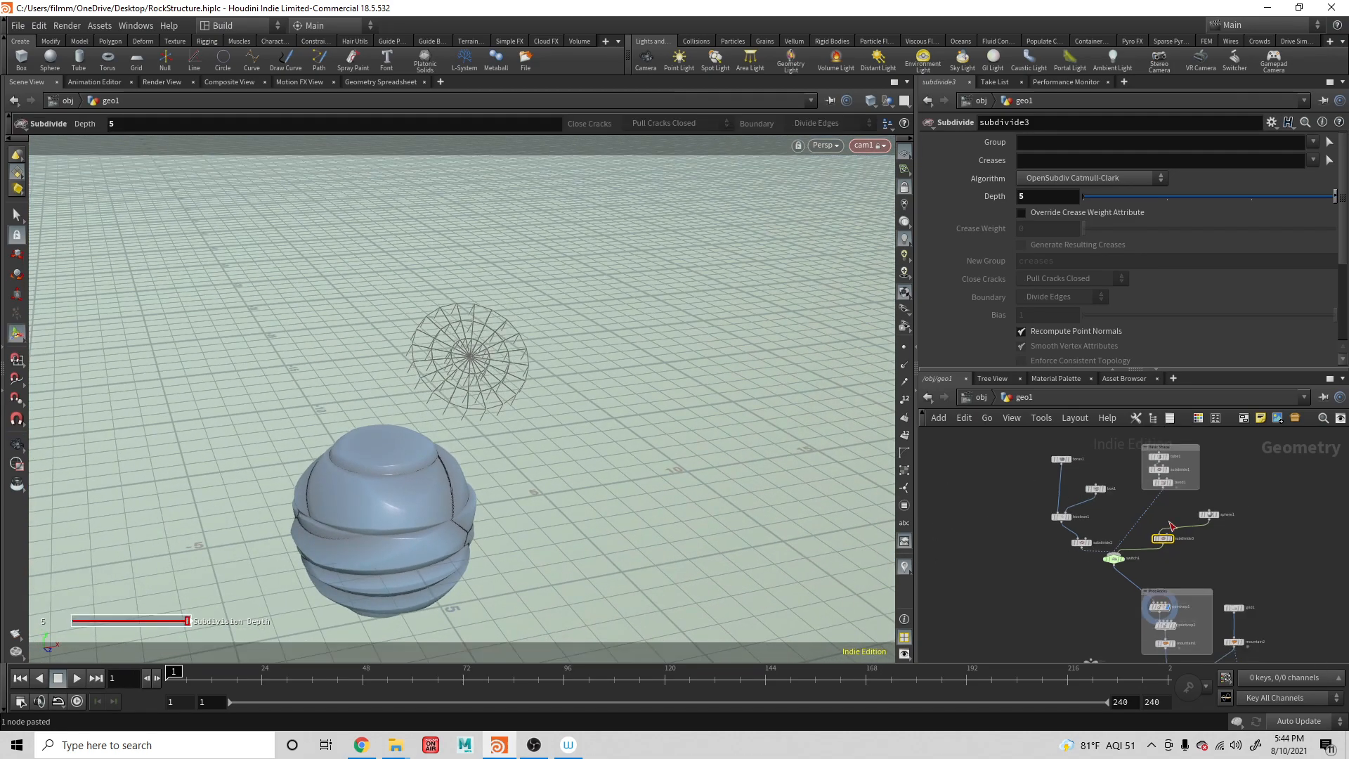
pyautogui.click(1113, 559)
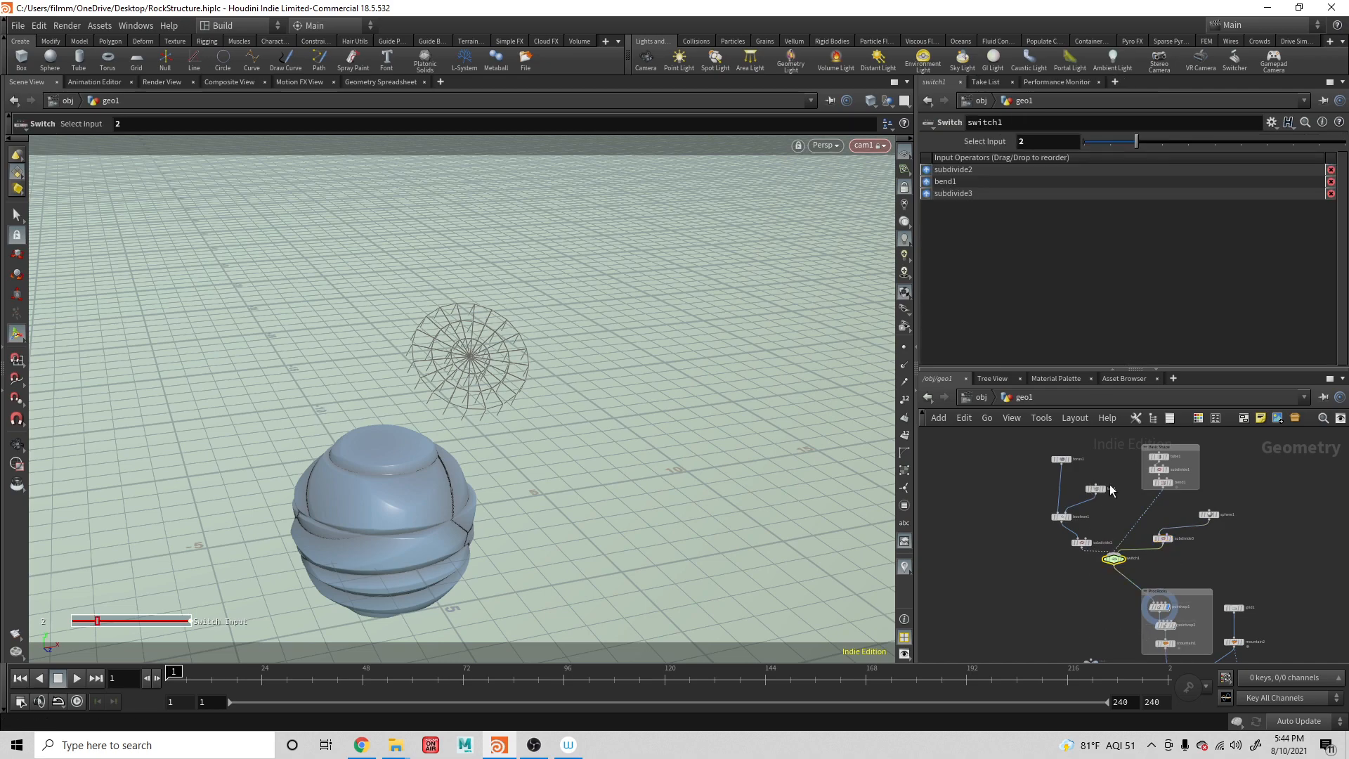
pyautogui.moveTo(1136, 141)
pyautogui.mouseDown()
pyautogui.moveTo(1071, 150)
pyautogui.moveTo(1136, 143)
pyautogui.mouseUp()
pyautogui.press('Escape')
pyautogui.keyDown('alt'); pyautogui.scroll(-5, 643, 328); pyautogui.keyUp('alt')
pyautogui.keyDown('alt'); pyautogui.moveTo(643, 338); pyautogui.dragTo(591, 311); pyautogui.keyUp('alt')
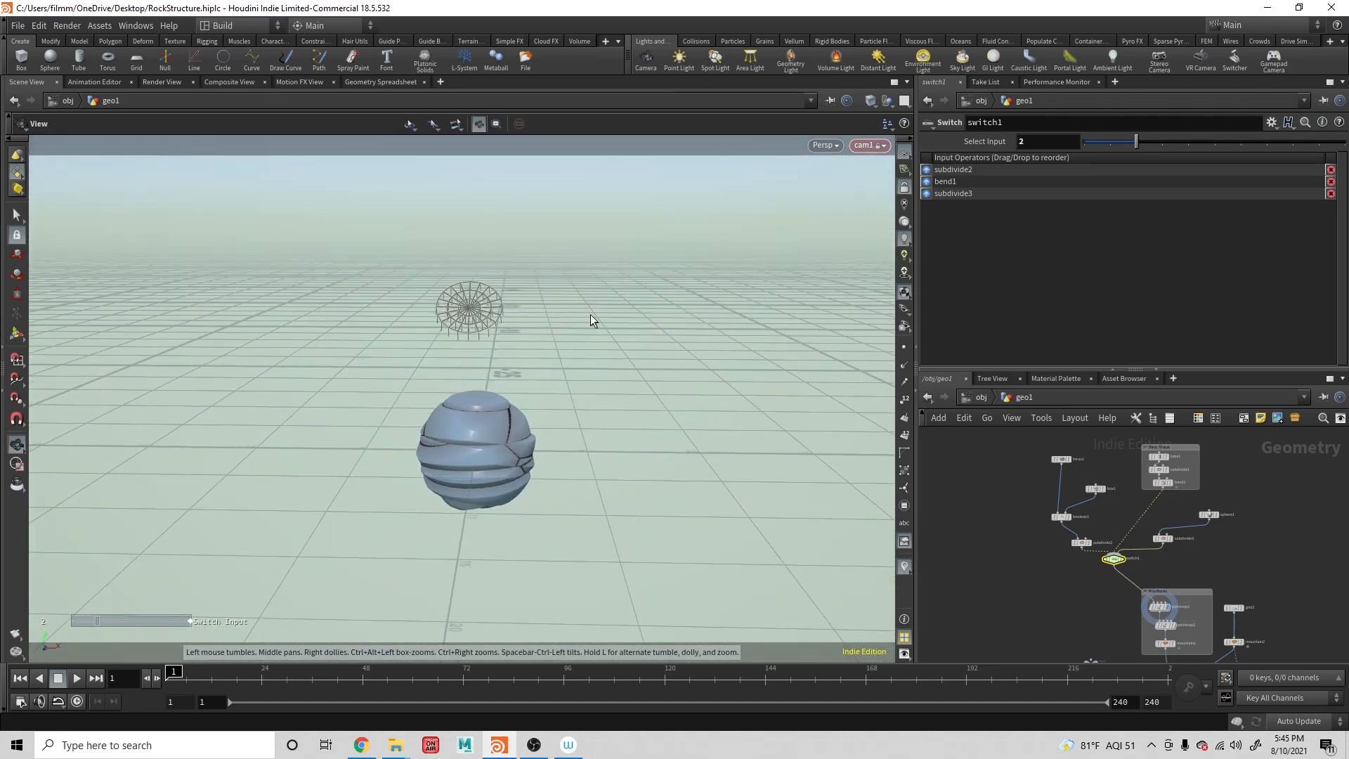
pyautogui.moveTo(1115, 564)
pyautogui.scroll(-2, 1103, 638)
pyautogui.moveTo(1094, 562); pyautogui.dragTo(1063, 461, button='middle')
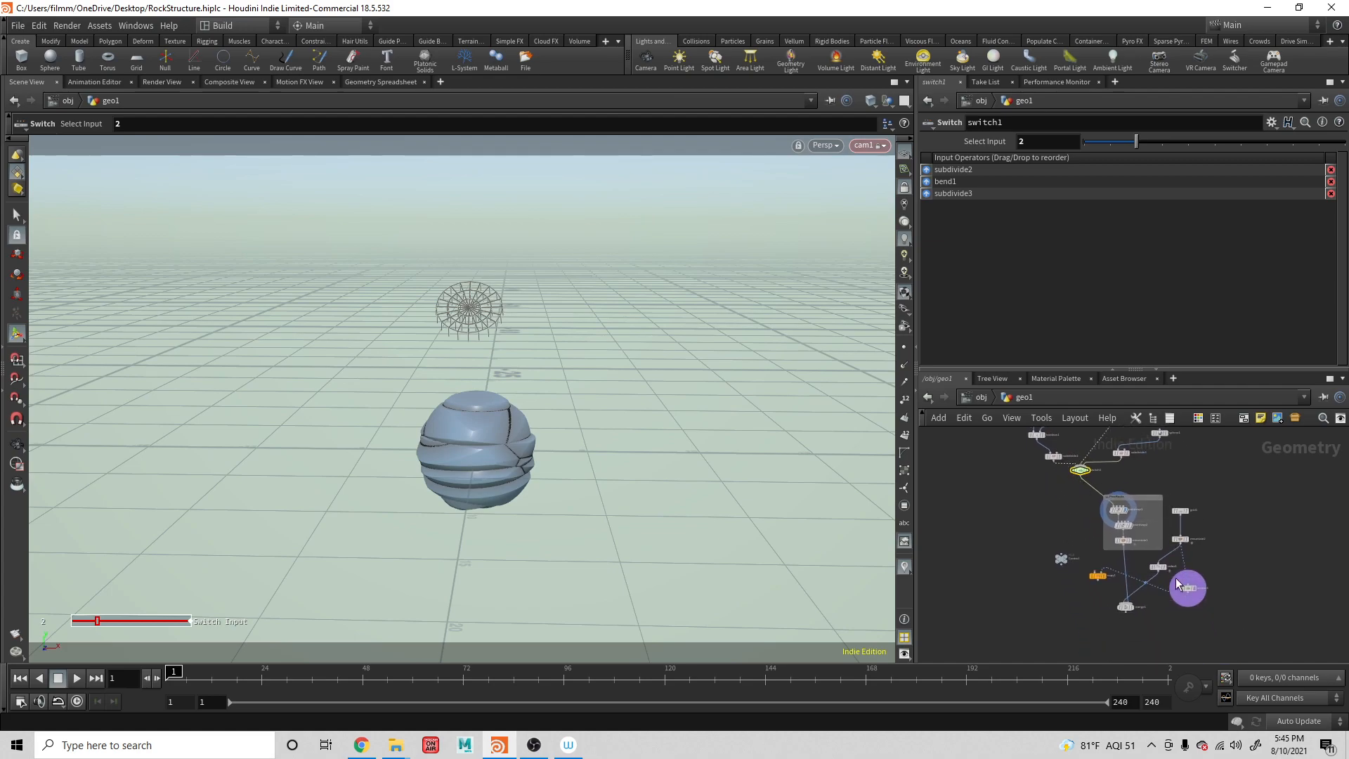